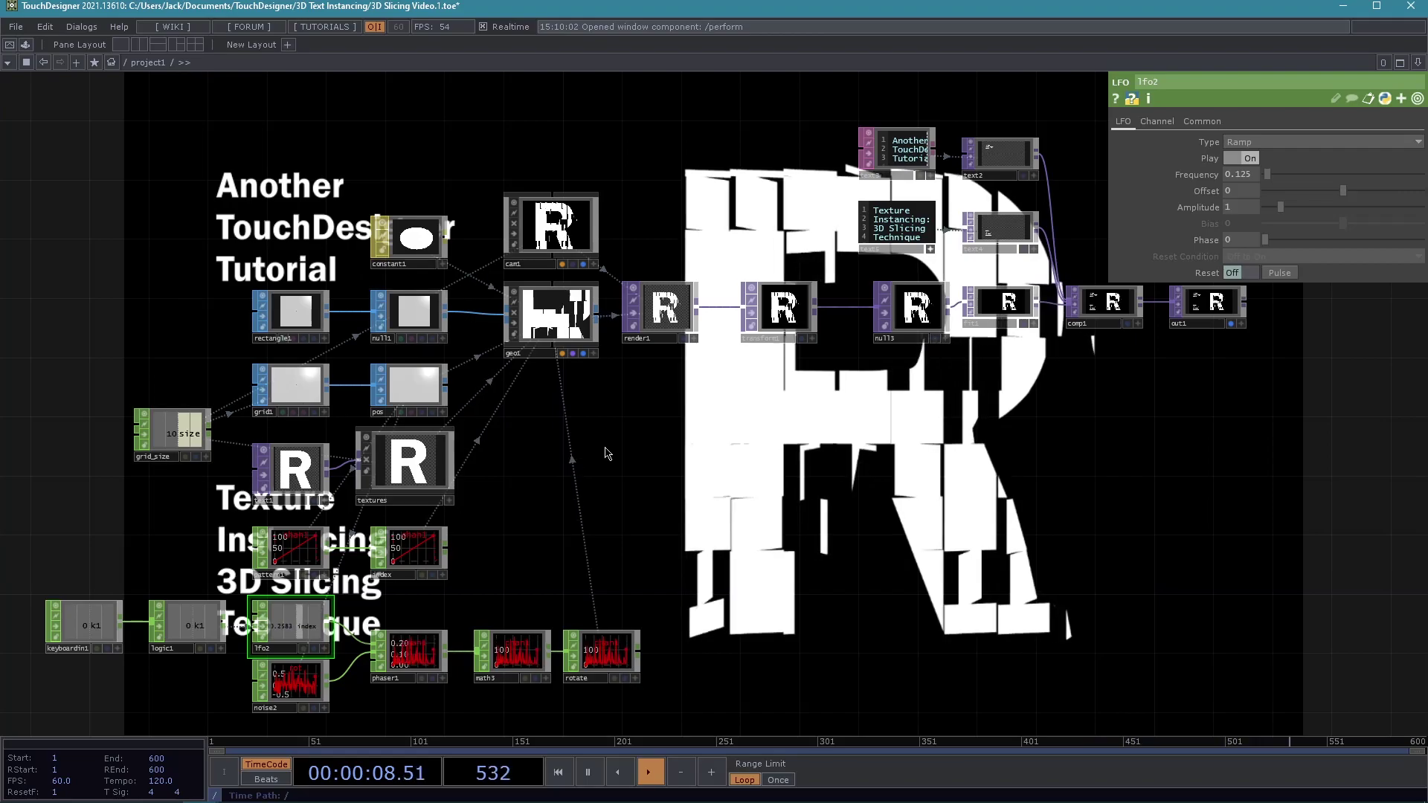
# Look over the finished 3D slicing network and its output, and switch off the background previews.
pyautogui.moveTo(295, 340); pyautogui.dragTo(388, 317)
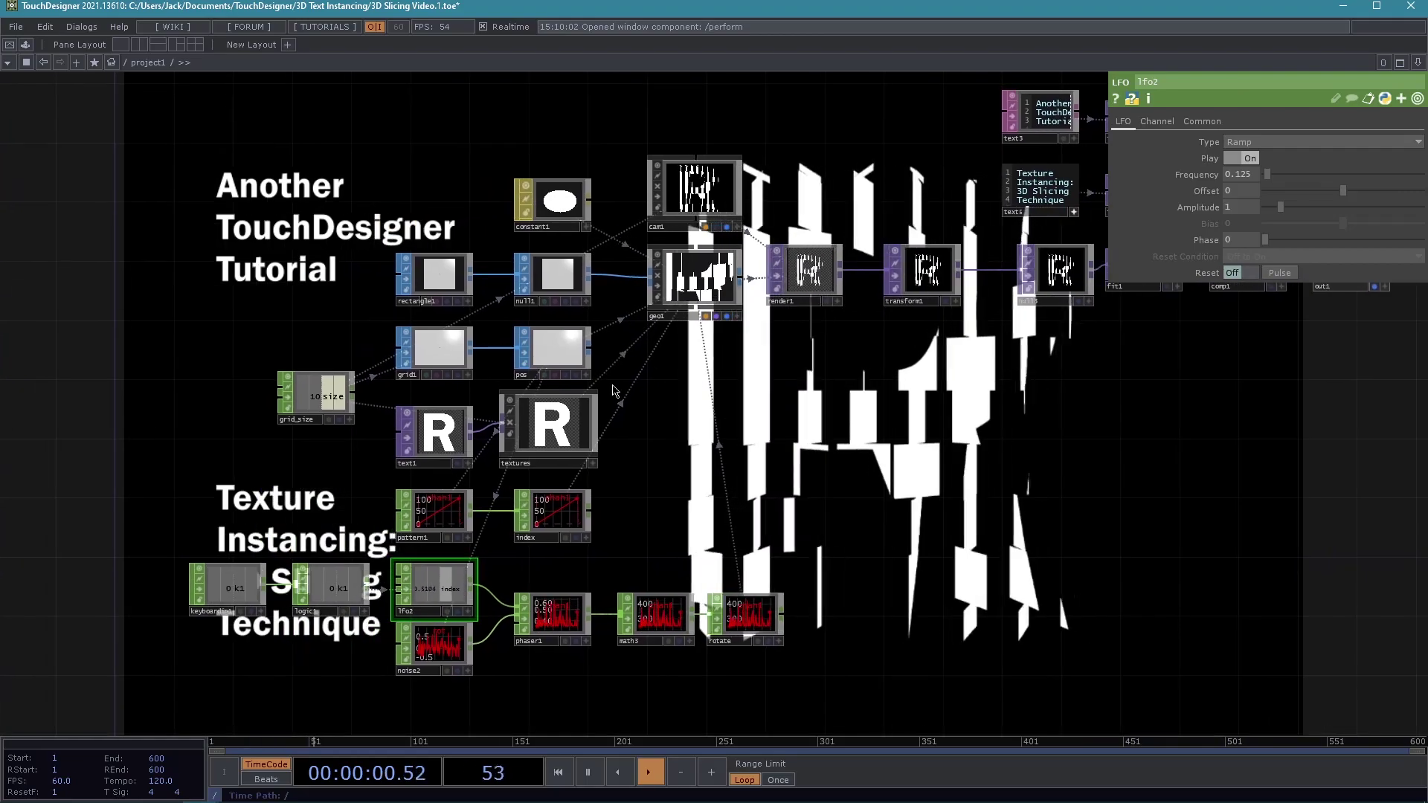
pyautogui.moveTo(831, 475); pyautogui.dragTo(752, 452)
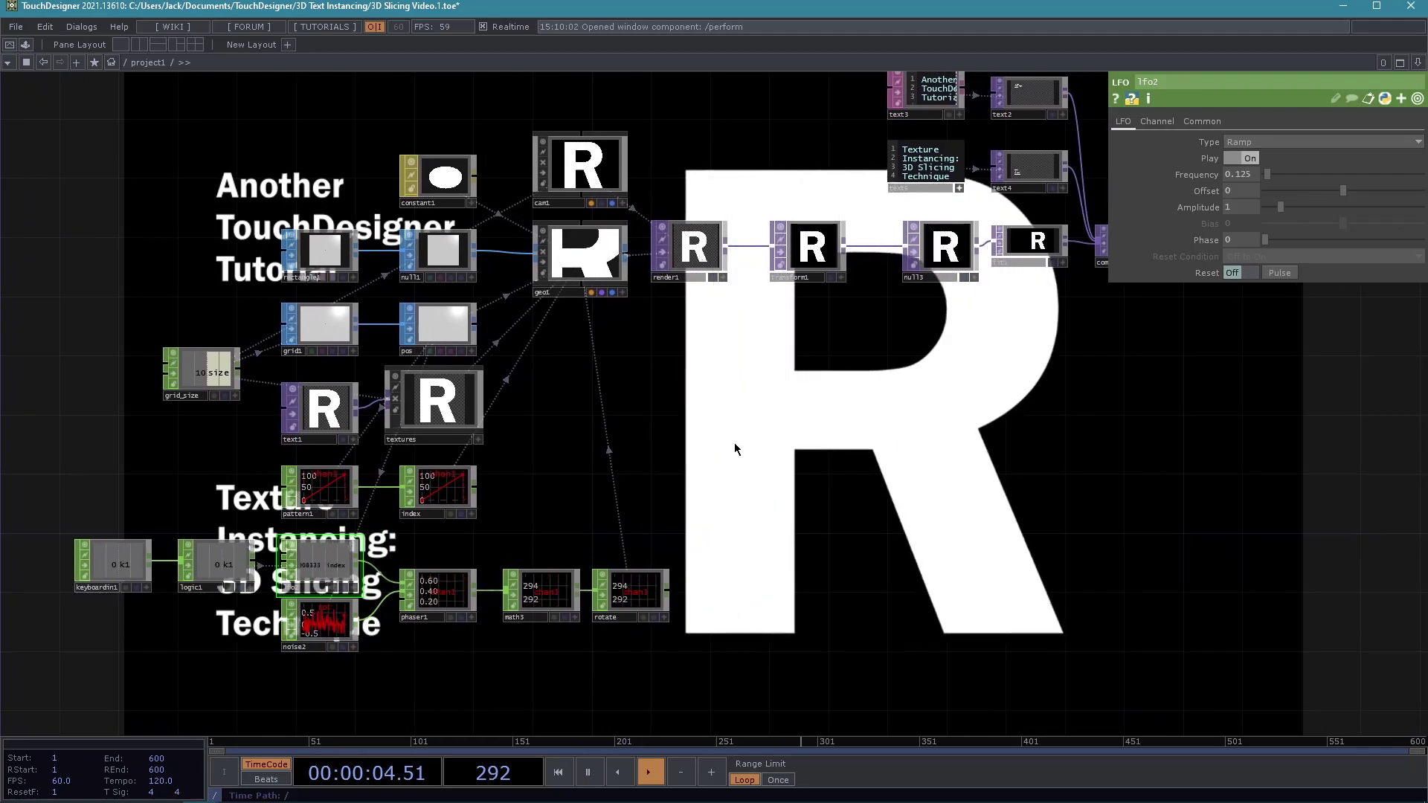
pyautogui.moveTo(676, 395); pyautogui.dragTo(452, 523)
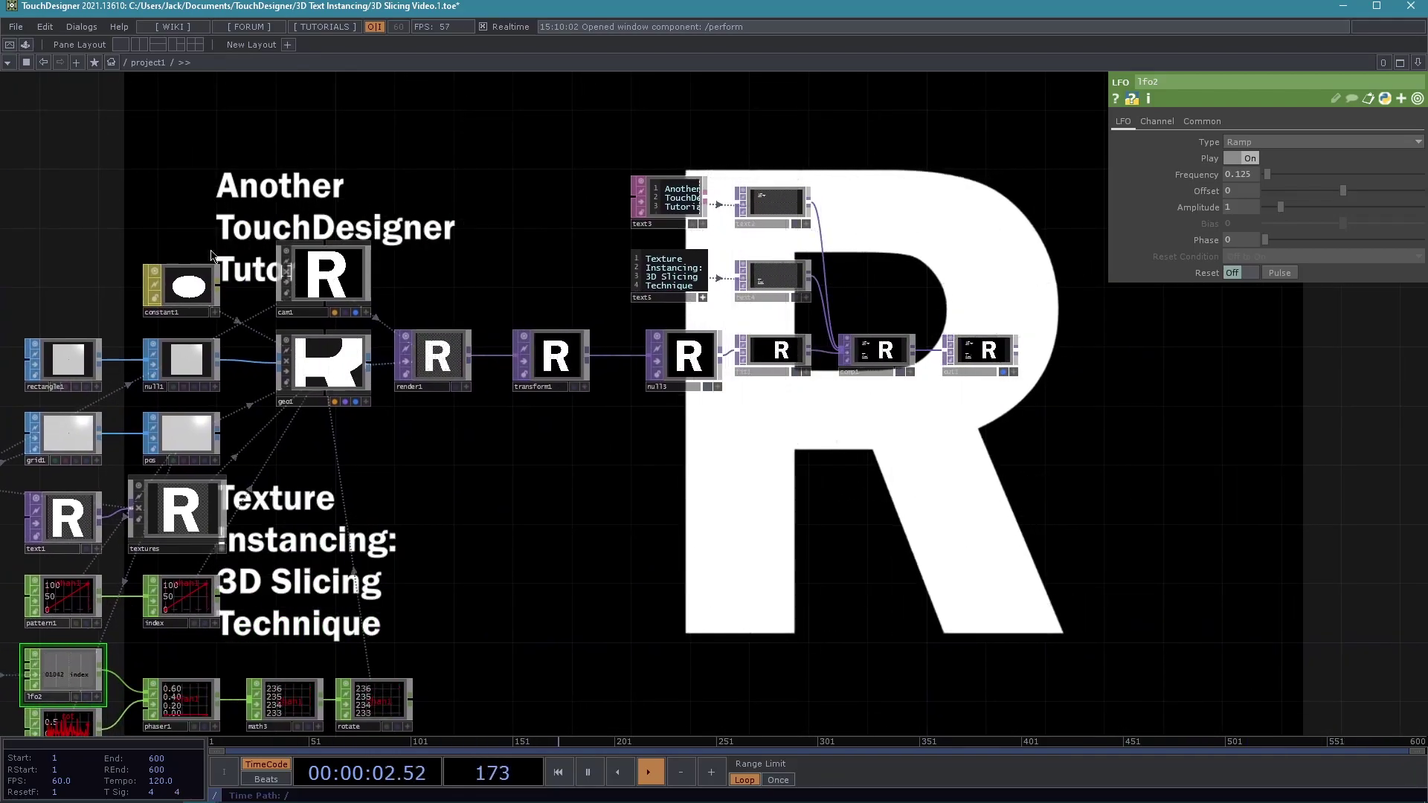
pyautogui.moveTo(590, 577); pyautogui.dragTo(629, 525)
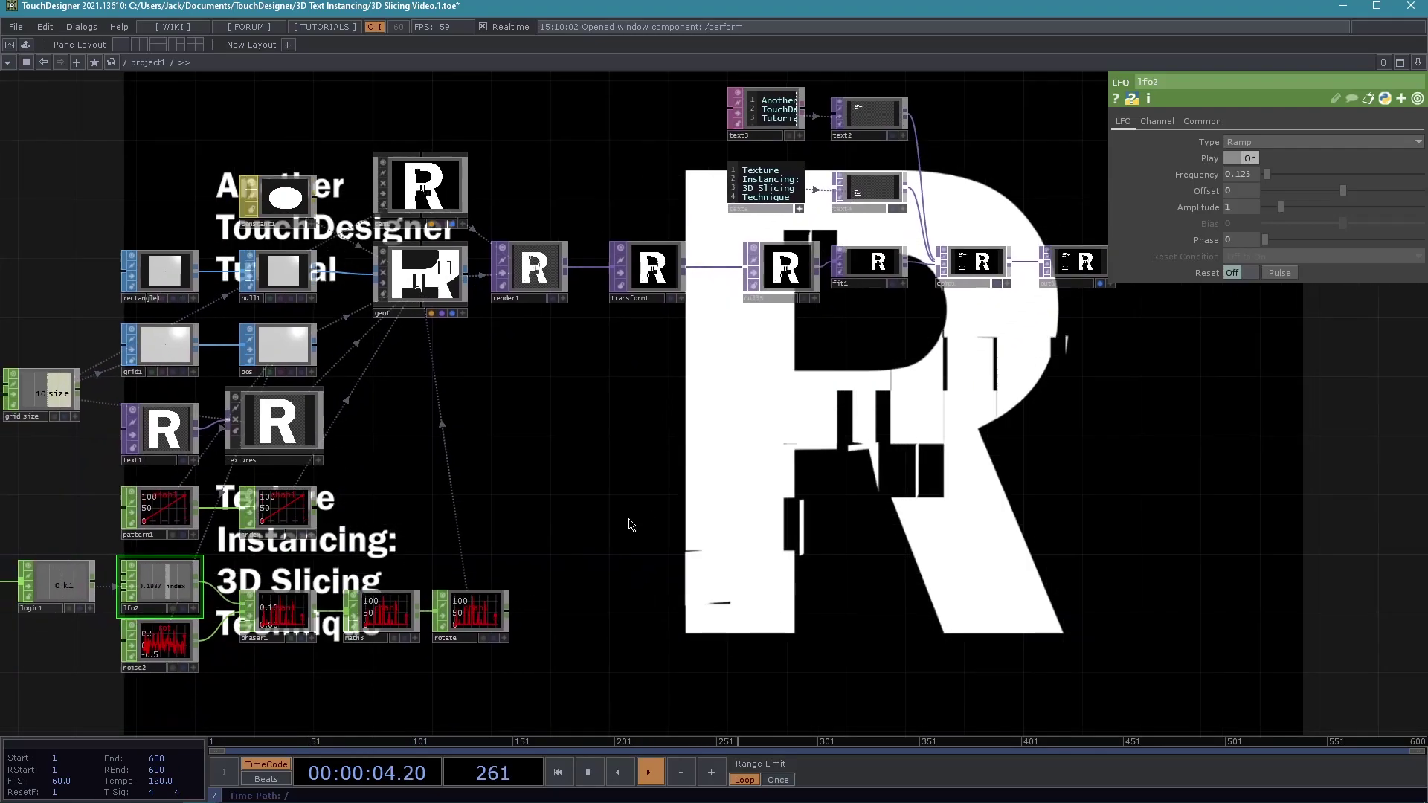
pyautogui.click(1100, 284)
pyautogui.click(801, 299)
pyautogui.moveTo(667, 638); pyautogui.dragTo(674, 555)
pyautogui.moveTo(684, 435); pyautogui.dragTo(928, 465)
pyautogui.moveTo(633, 460); pyautogui.dragTo(500, 473)
pyautogui.click(909, 277)
pyautogui.moveTo(509, 527); pyautogui.dragTo(701, 433)
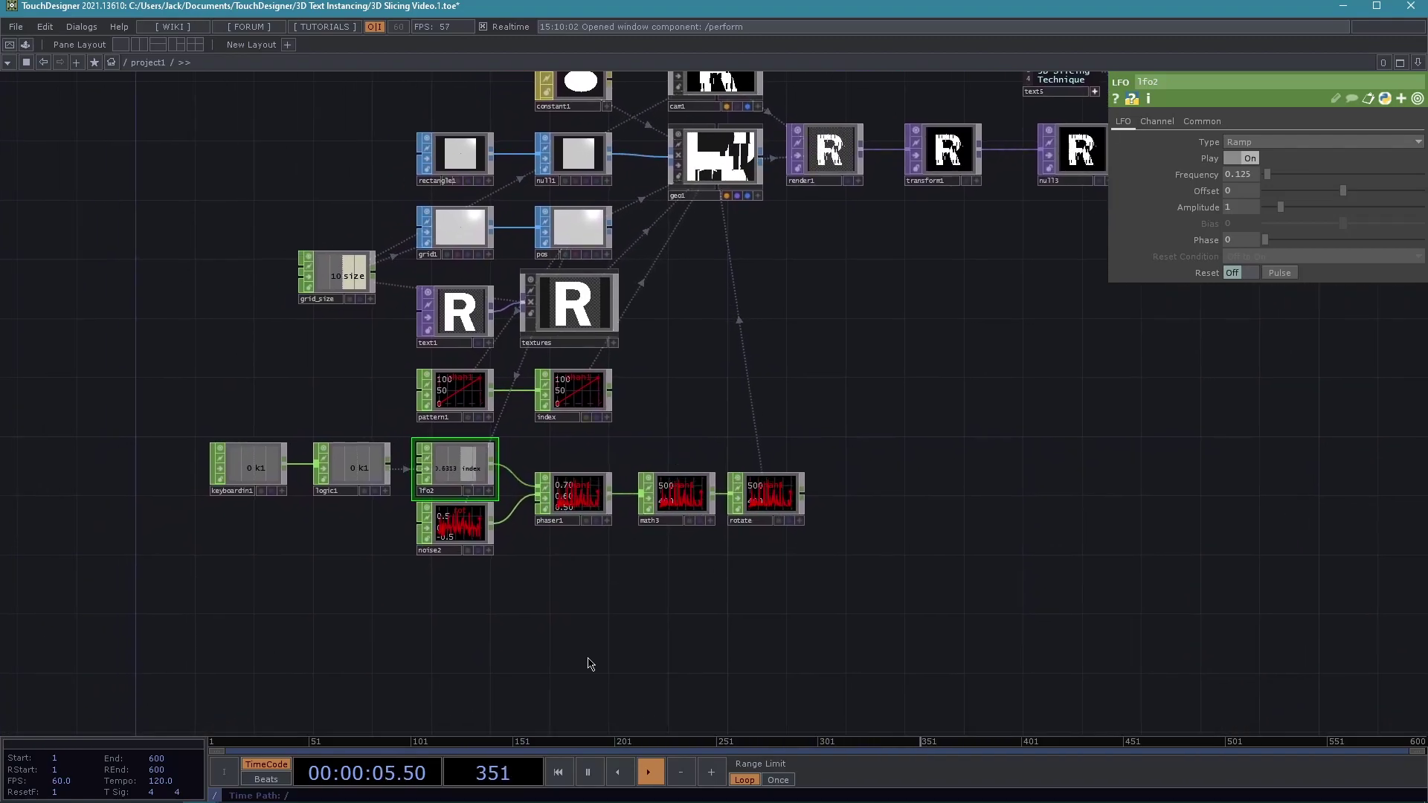
# Enter the textures Base component, examine its crop and replicator network, and return to the parent network.
pyautogui.click(569, 295)
pyautogui.scroll(3, 684, 305)
pyautogui.scroll(1, 706, 312)
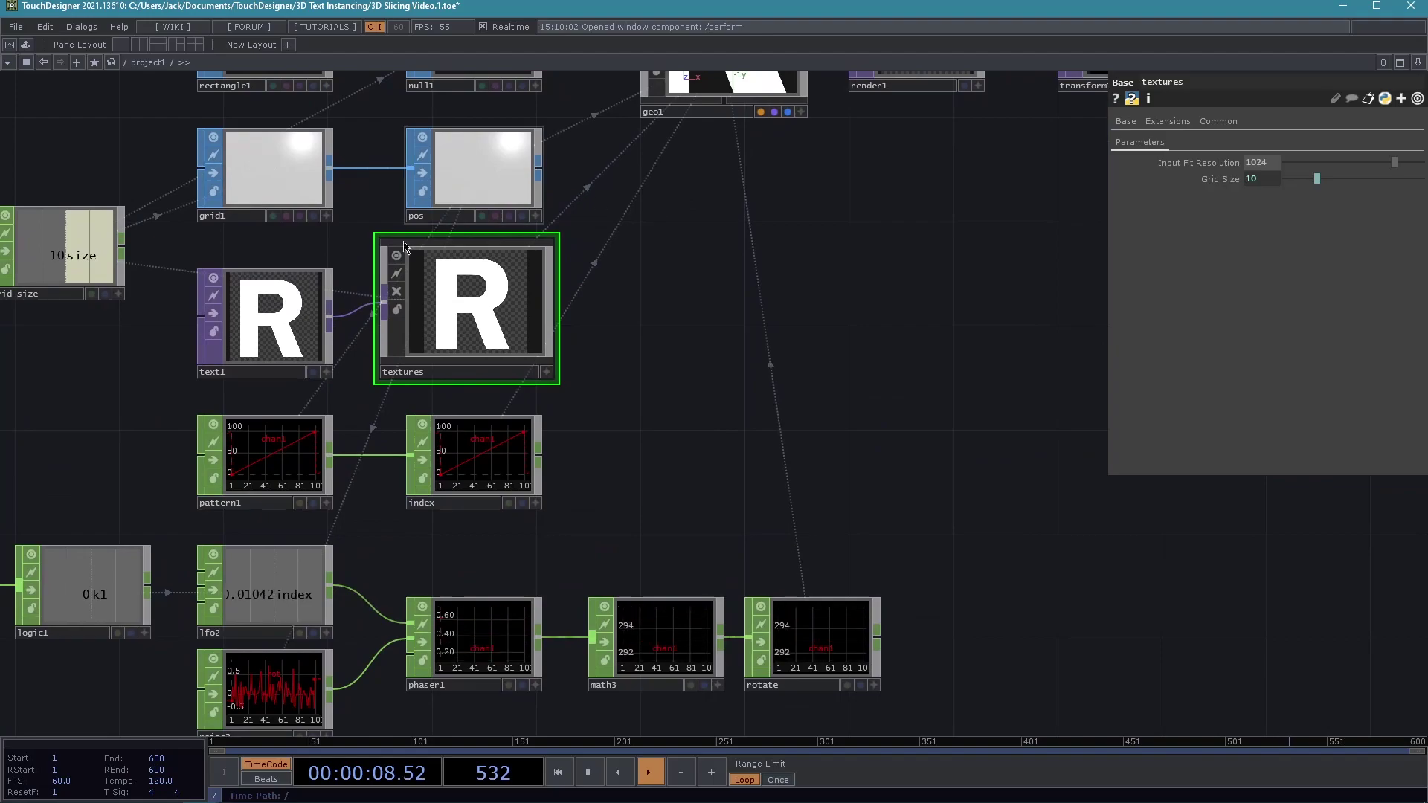
pyautogui.doubleClick(500, 296)
pyautogui.moveTo(453, 414); pyautogui.dragTo(216, 287)
pyautogui.scroll(-4, 565, 621)
pyautogui.moveTo(461, 664); pyautogui.dragTo(290, 405)
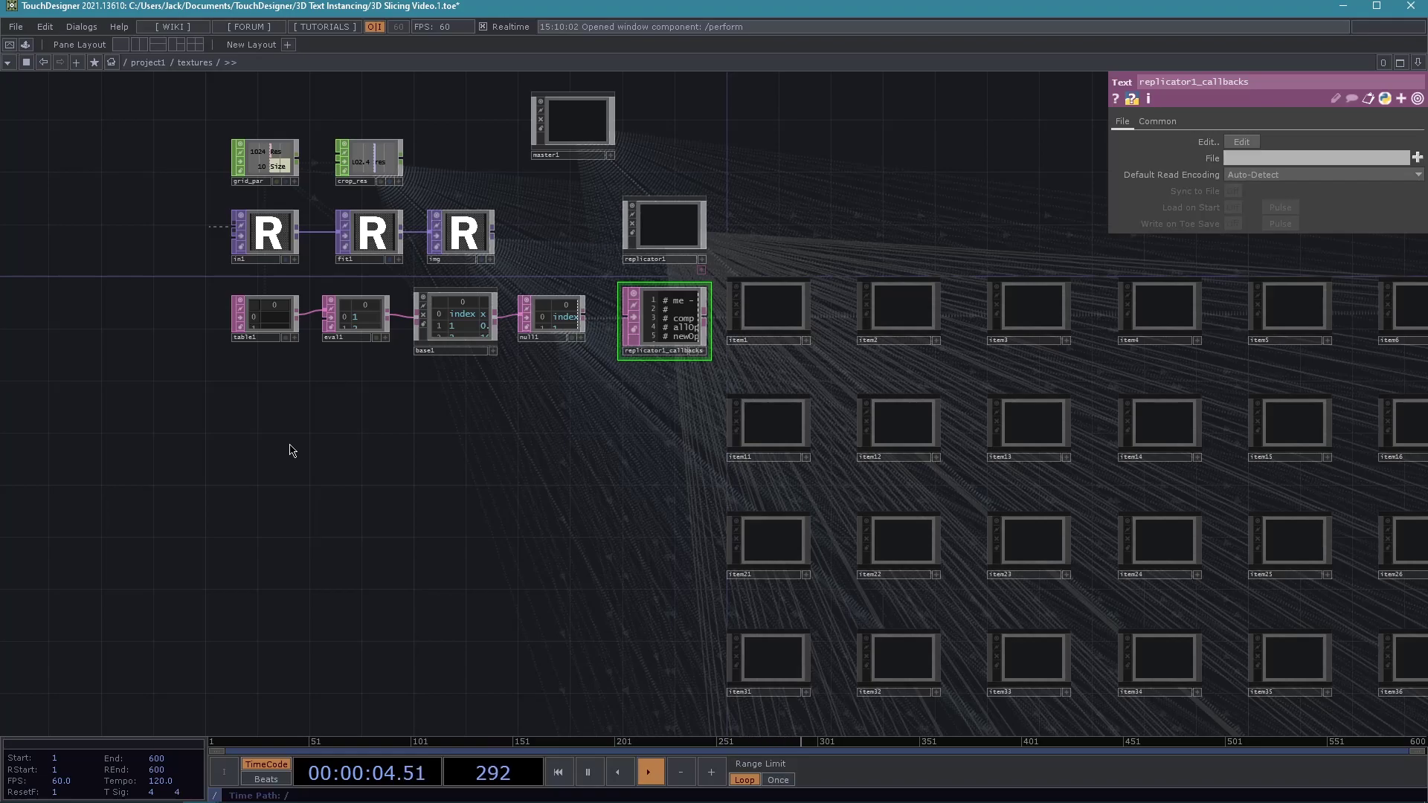
pyautogui.moveTo(255, 402); pyautogui.dragTo(382, 472)
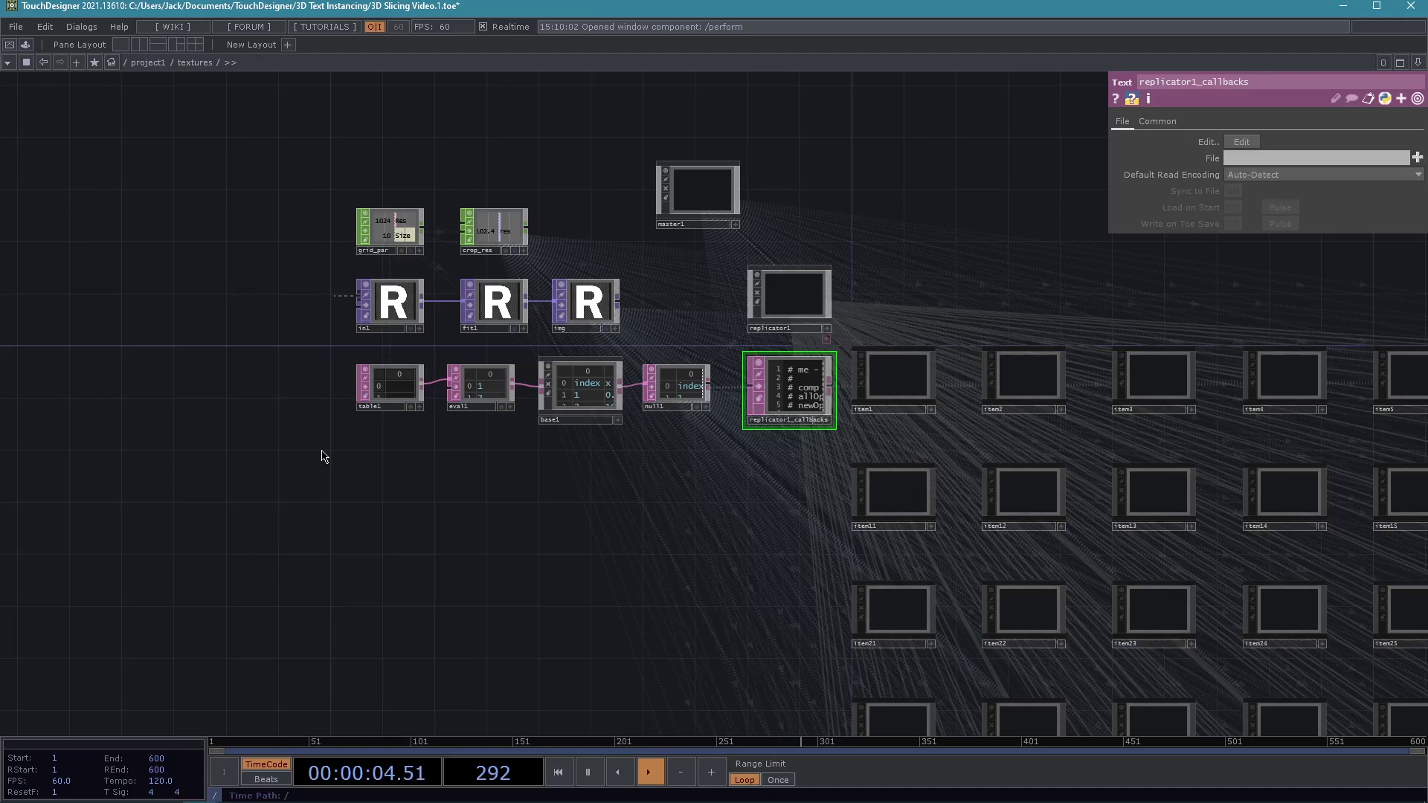
pyautogui.press('u')
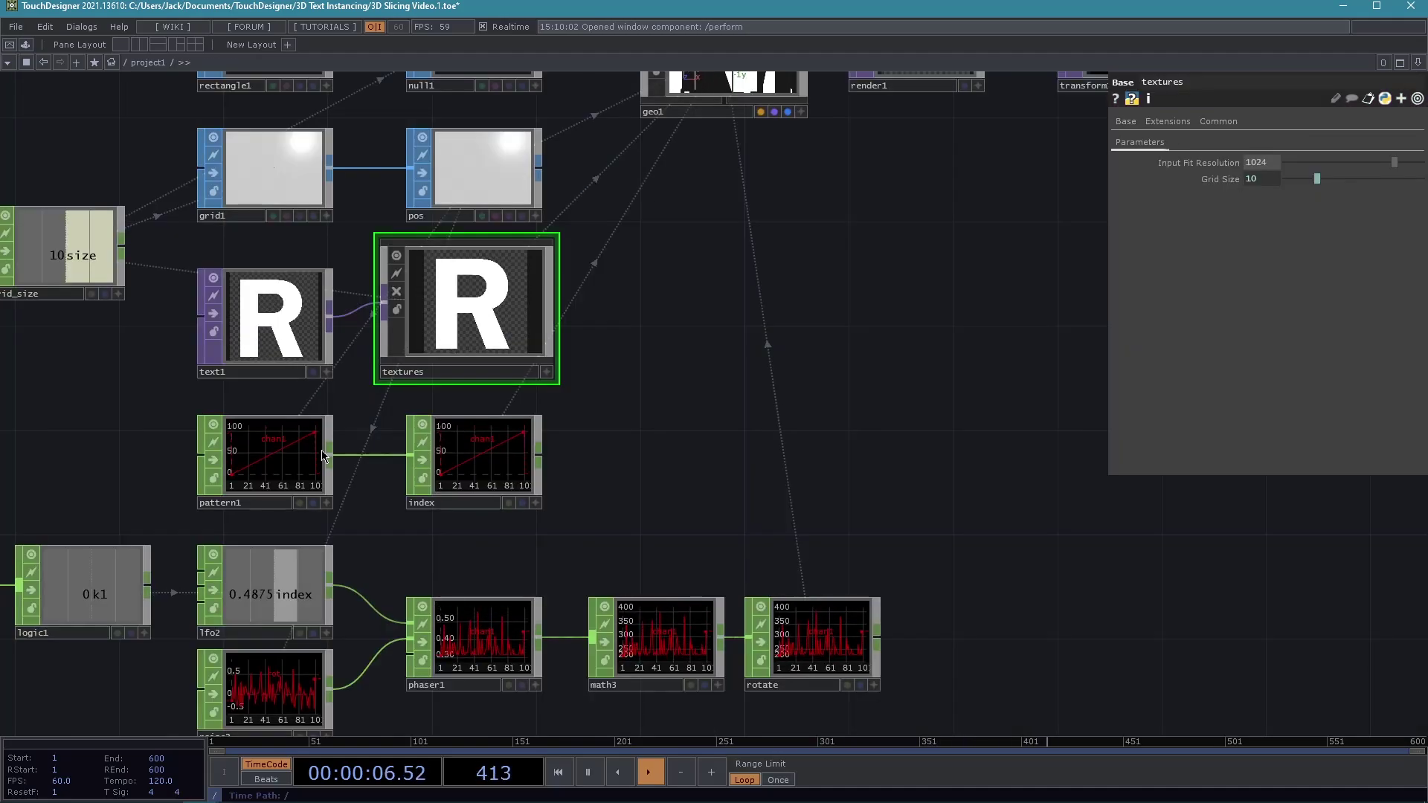
# Examine the pattern, LFO, noise, phaser, math and rotate CHOP chain that drives the slice rotation.
pyautogui.moveTo(869, 449); pyautogui.dragTo(699, 495, button='middle')
pyautogui.moveTo(943, 449); pyautogui.dragTo(774, 462)
pyautogui.moveTo(830, 404); pyautogui.dragTo(753, 403)
pyautogui.moveTo(863, 424); pyautogui.dragTo(789, 370)
pyautogui.moveTo(427, 408); pyautogui.dragTo(534, 417)
pyautogui.moveTo(534, 416); pyautogui.dragTo(669, 343, button='middle')
pyautogui.moveTo(480, 386); pyautogui.dragTo(839, 365)
pyautogui.moveTo(722, 424); pyautogui.dragTo(752, 337)
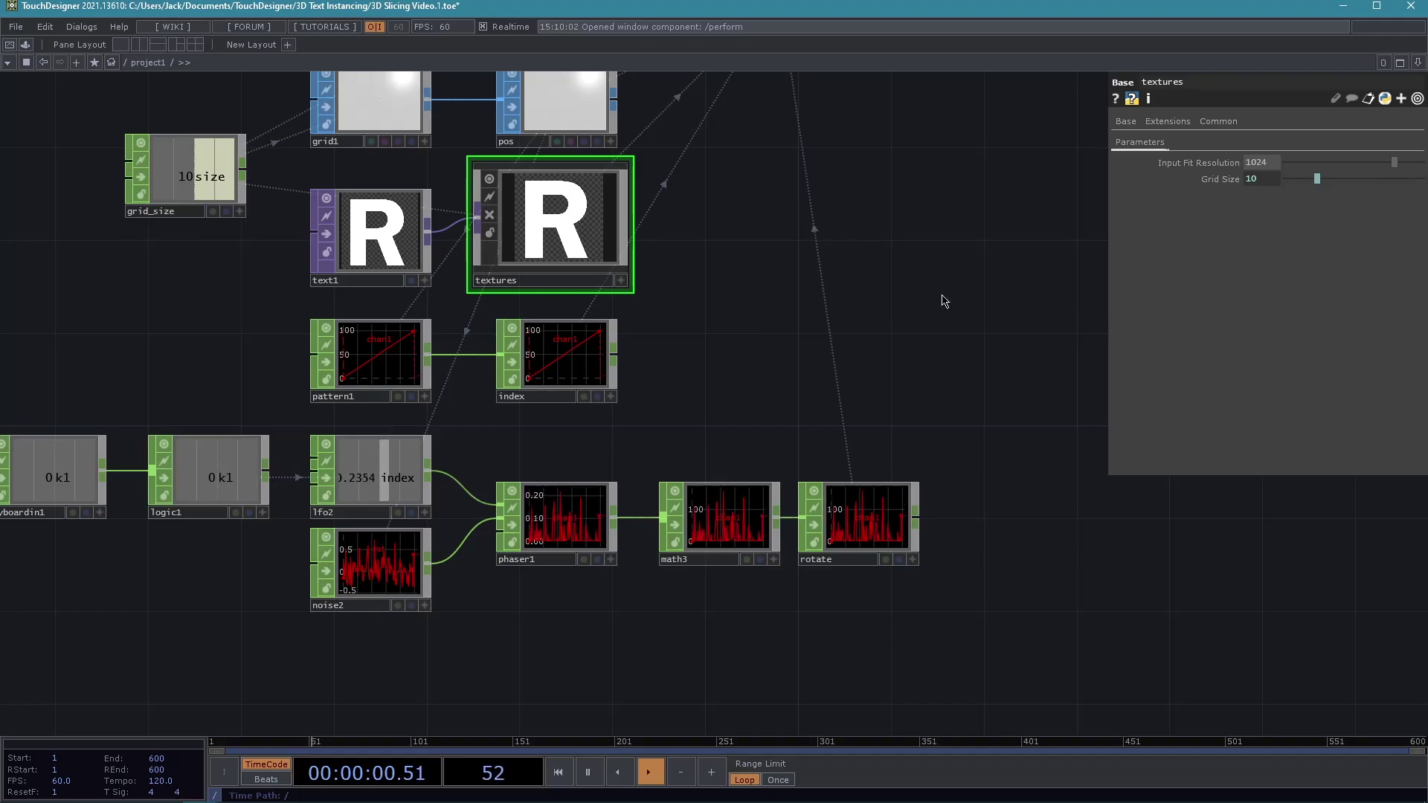
pyautogui.moveTo(673, 606); pyautogui.dragTo(821, 604)
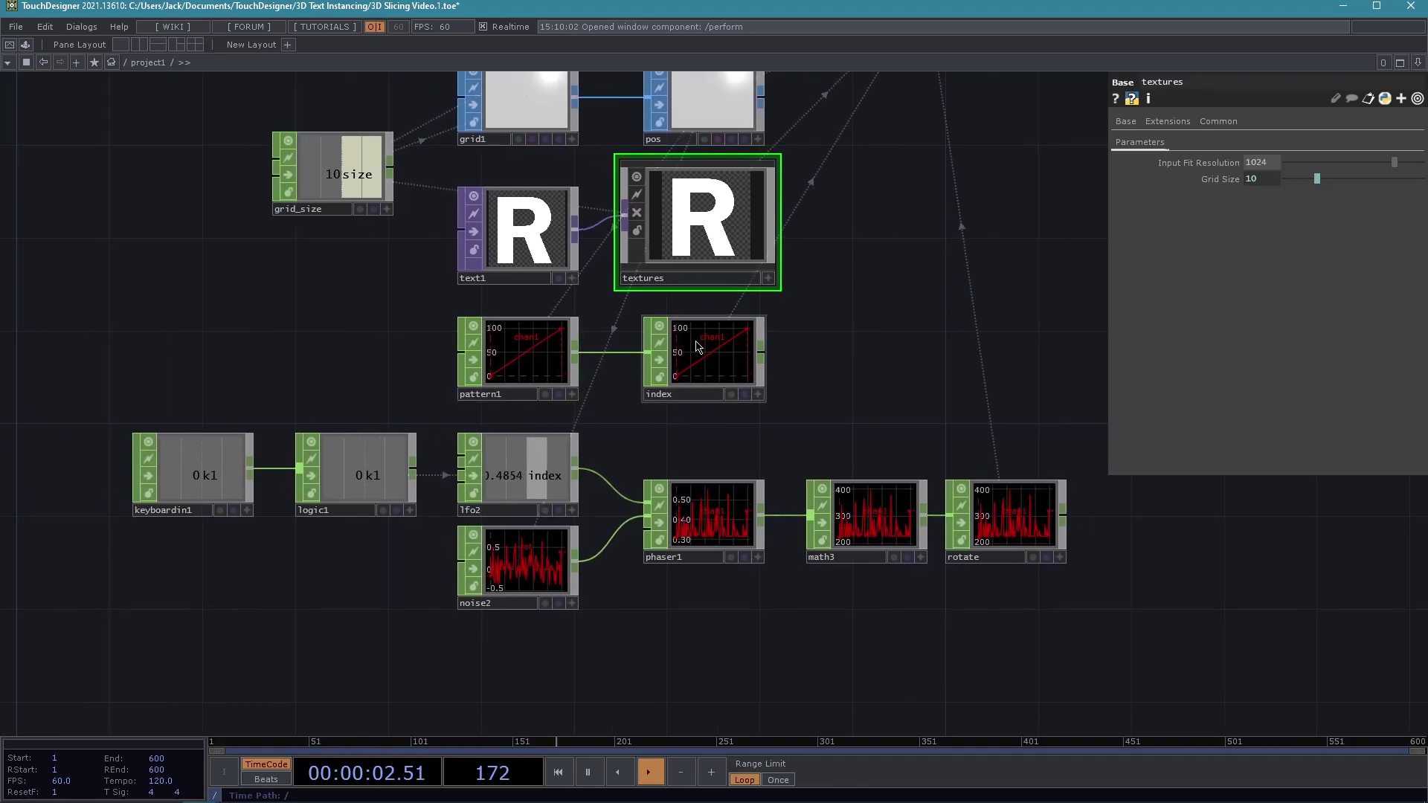
pyautogui.moveTo(874, 415); pyautogui.dragTo(806, 404)
pyautogui.scroll(-4, 768, 382)
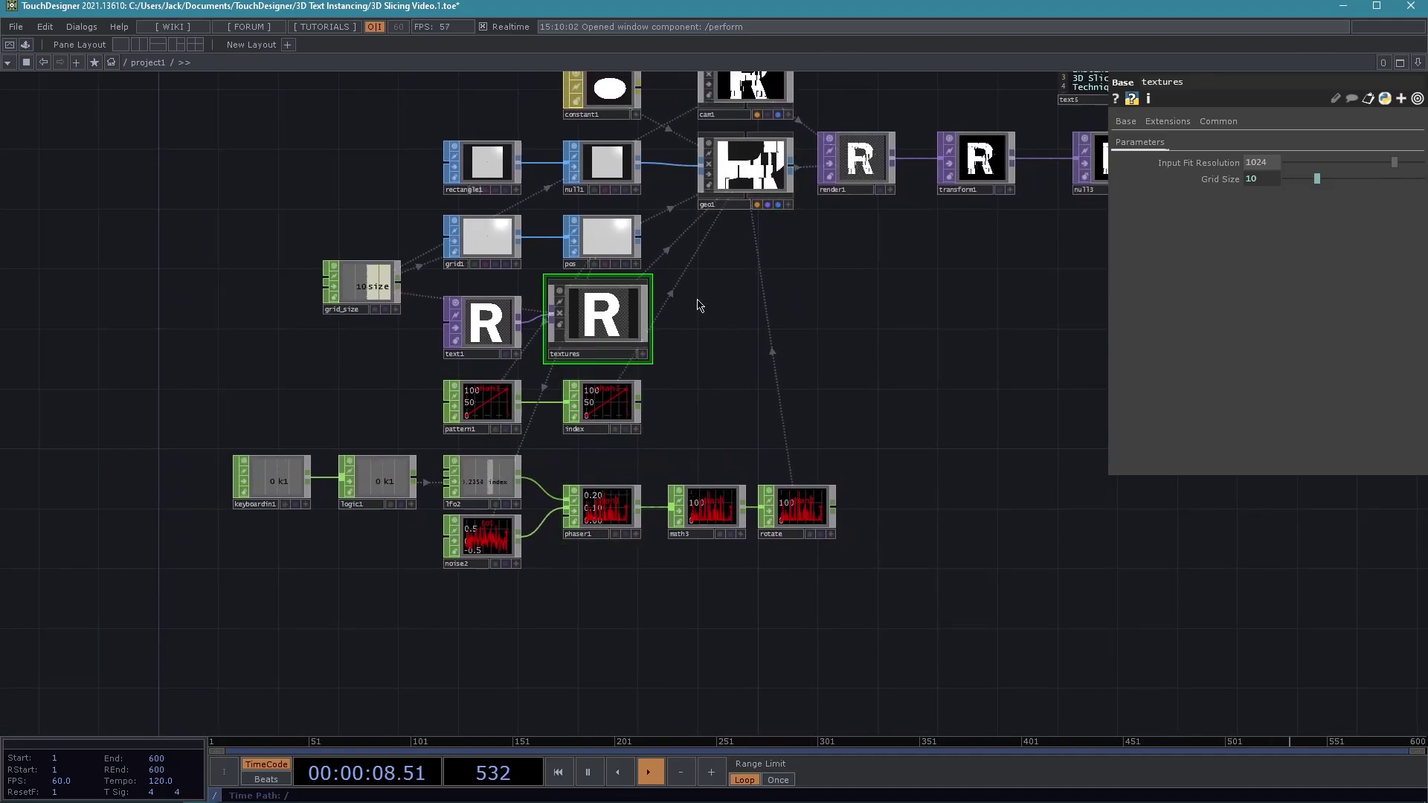
# Show null3 as the network background and compare the sliced letter with the geometry and texture operators.
pyautogui.moveTo(927, 443); pyautogui.dragTo(861, 401)
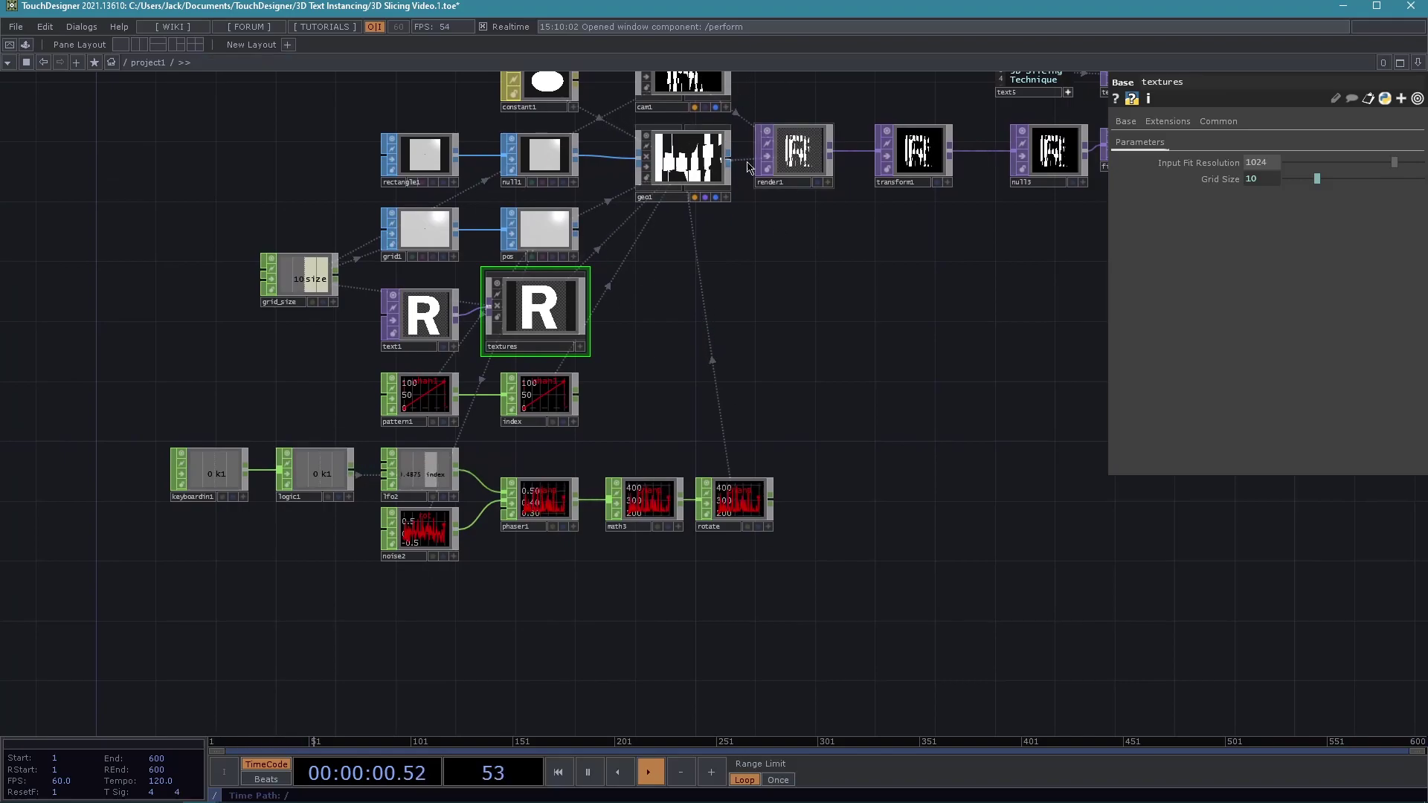
pyautogui.moveTo(923, 569); pyautogui.dragTo(916, 522)
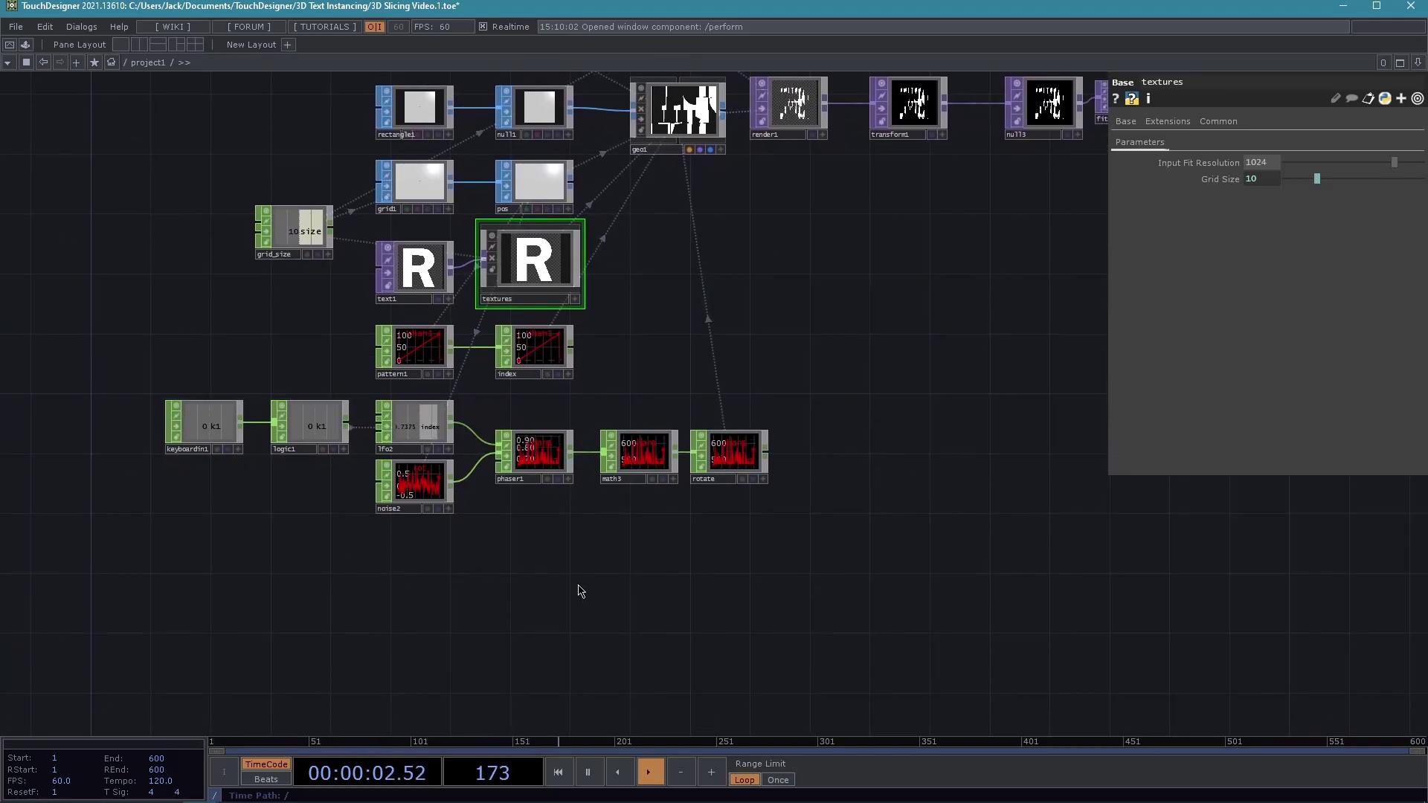
pyautogui.moveTo(870, 496); pyautogui.dragTo(761, 524)
pyautogui.moveTo(881, 448); pyautogui.dragTo(723, 548)
pyautogui.click(801, 262)
pyautogui.moveTo(1020, 370); pyautogui.dragTo(994, 267)
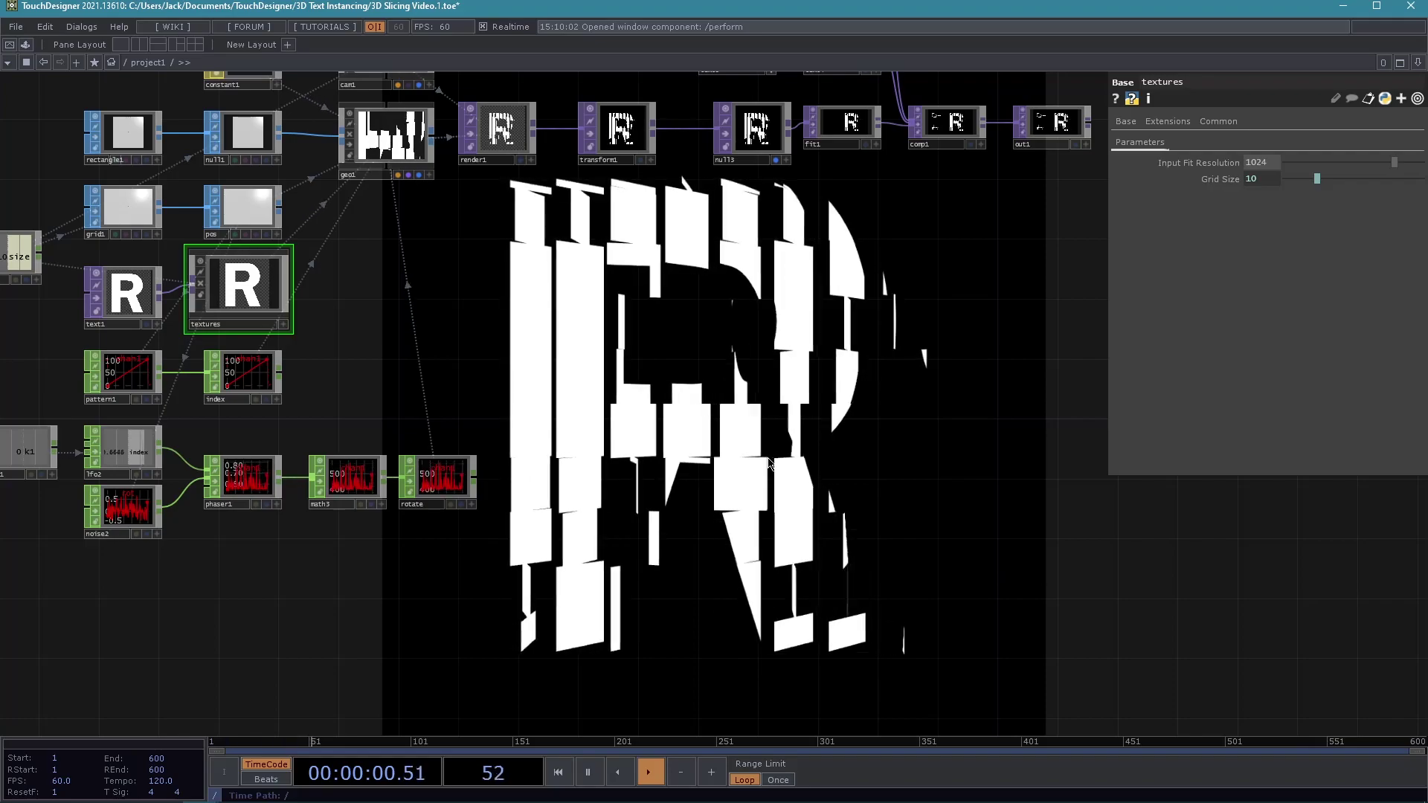
pyautogui.moveTo(469, 291); pyautogui.dragTo(690, 278)
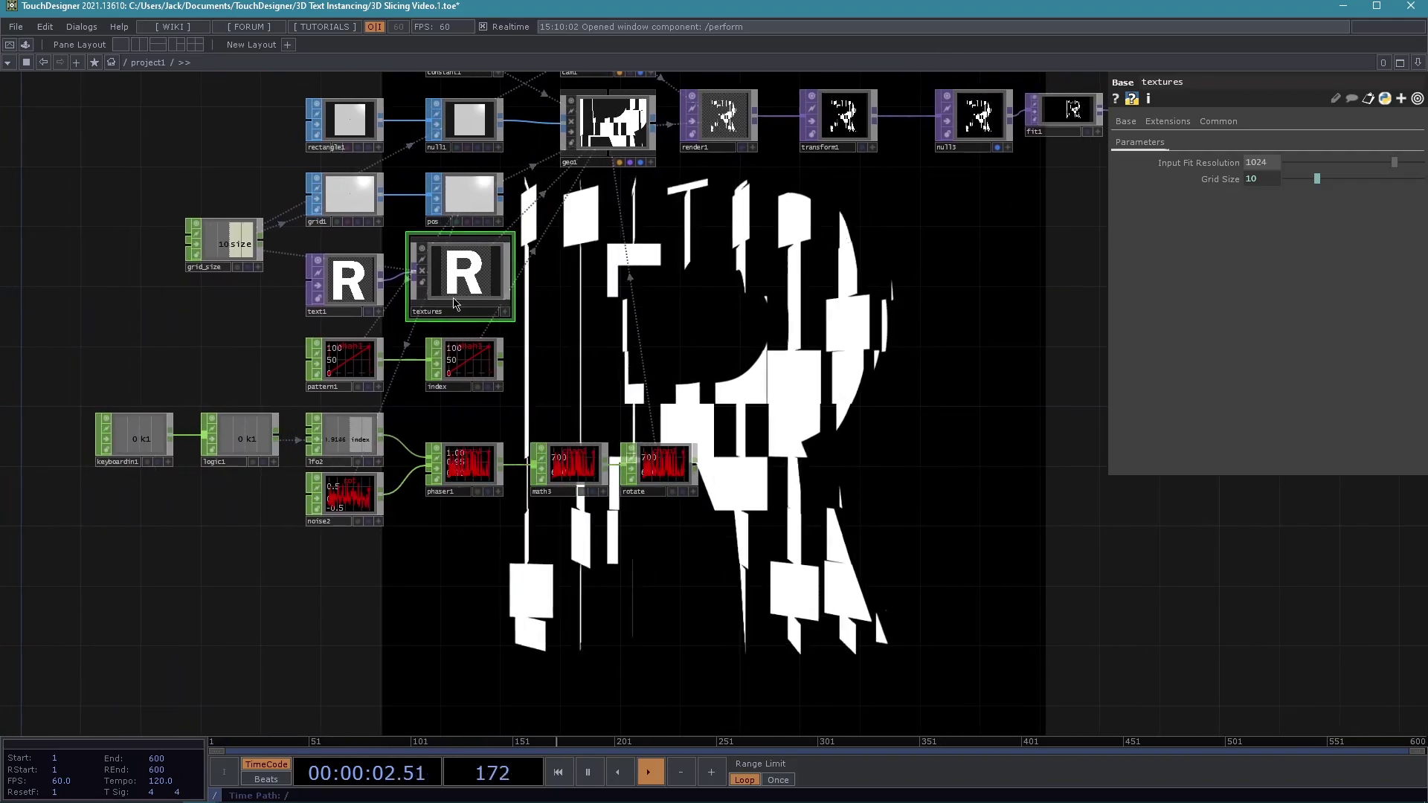
pyautogui.moveTo(840, 323); pyautogui.dragTo(758, 436)
# Select every operator in project1 and delete them all to empty the network.
pyautogui.scroll(-3, 859, 360)
pyautogui.moveTo(865, 365); pyautogui.dragTo(717, 369)
pyautogui.moveTo(1078, 663); pyautogui.dragTo(87, 119)
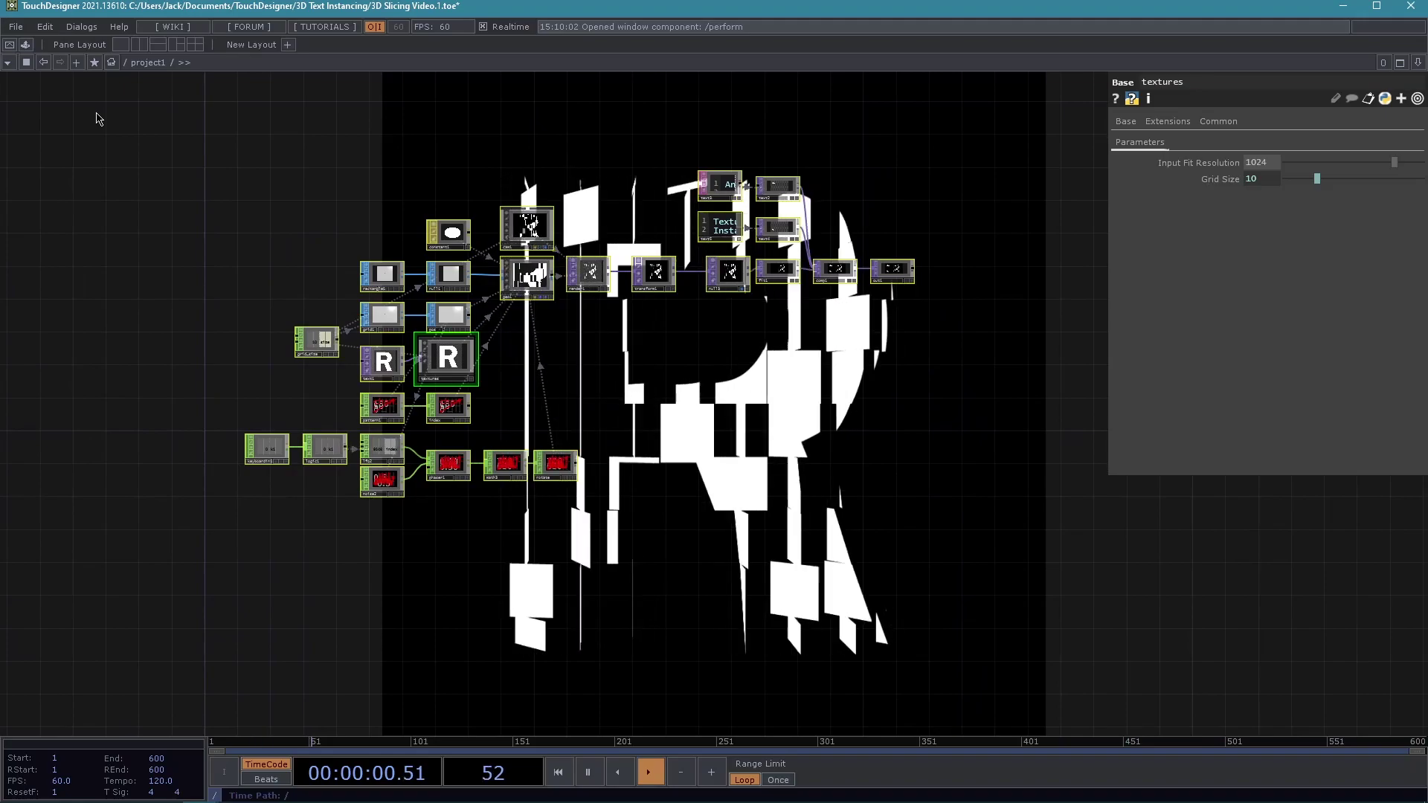
pyautogui.press('Delete')
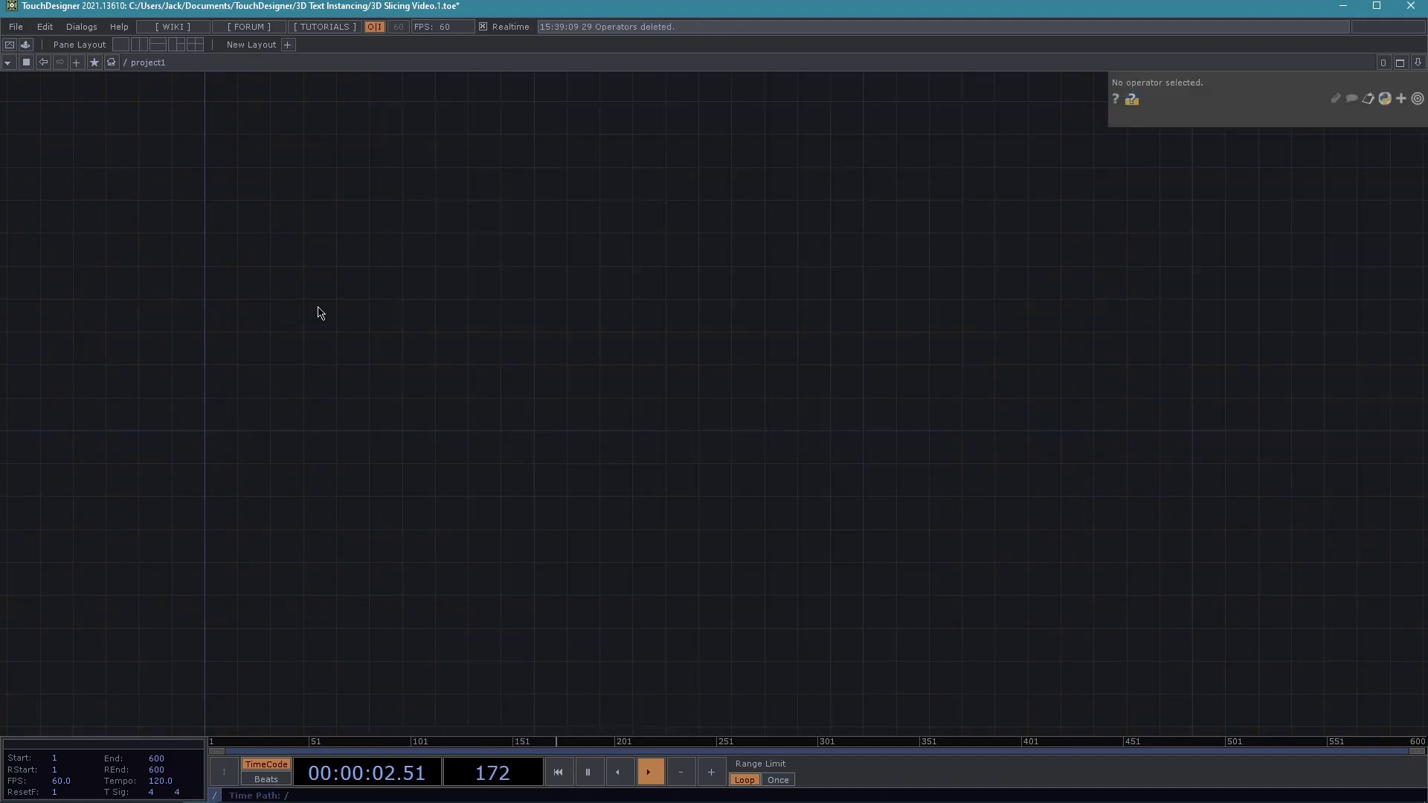
# Create a Rectangle SOP in the empty network and position it near the origin.
pyautogui.moveTo(402, 303); pyautogui.dragTo(637, 297)
pyautogui.scroll(5, 677, 352)
pyautogui.scroll(-4, 555, 411)
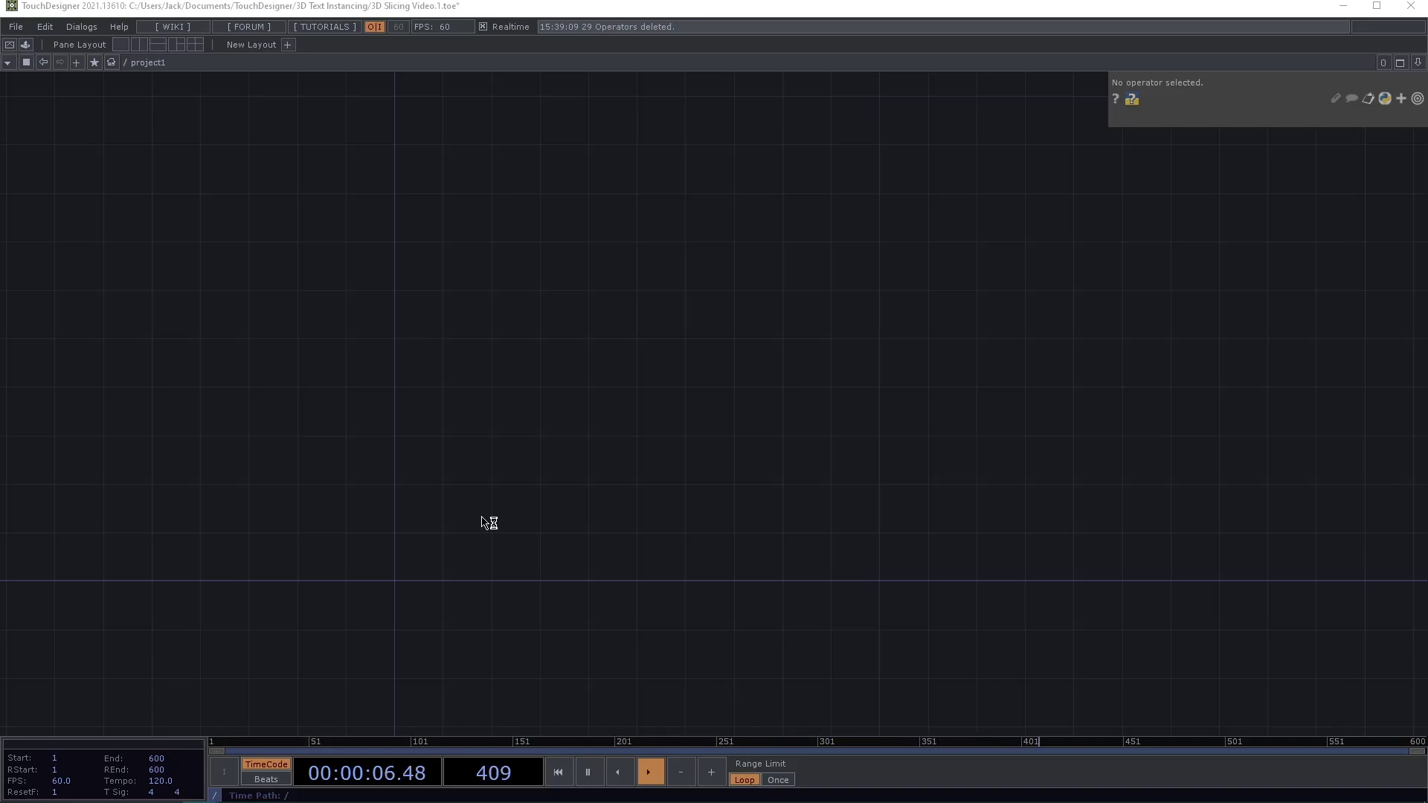
pyautogui.press('Tab')
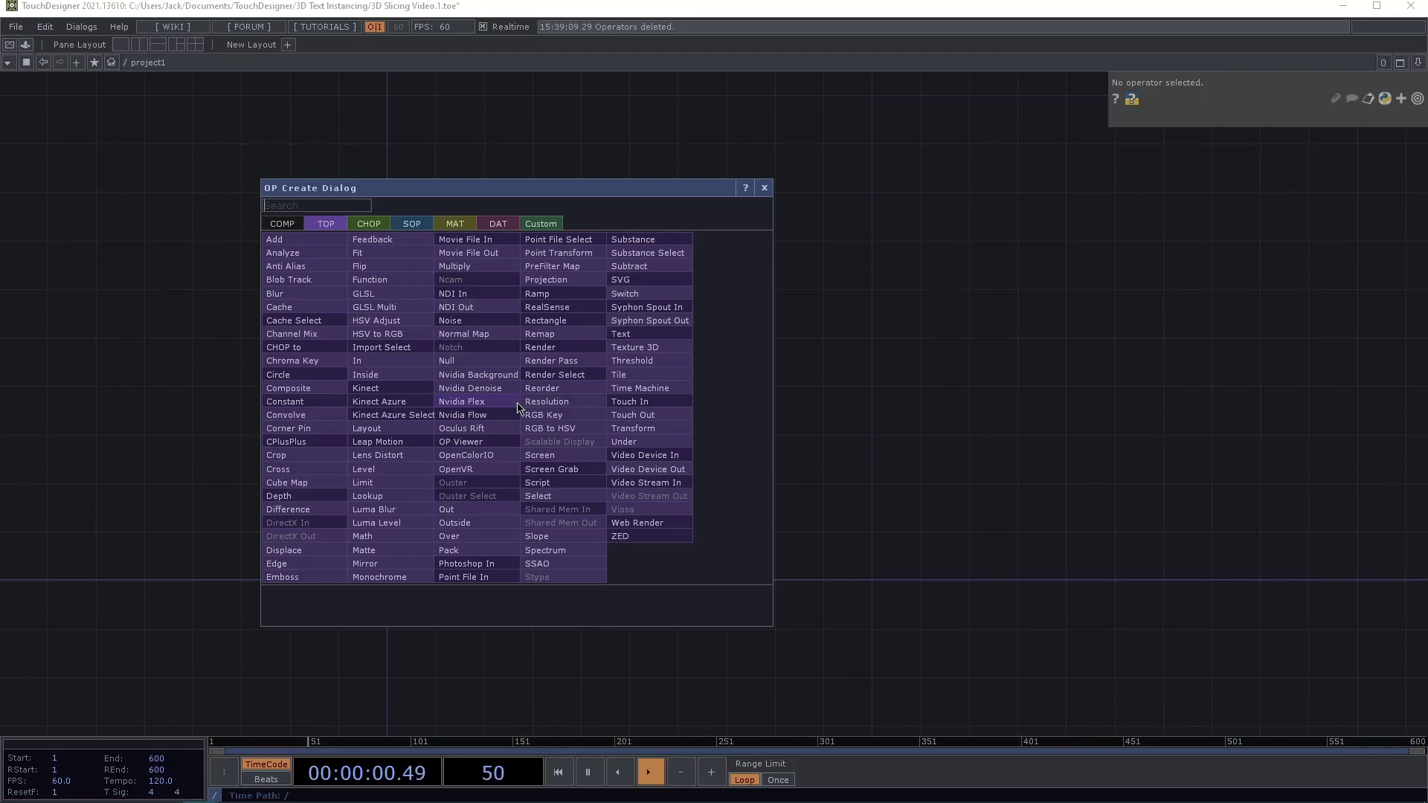
pyautogui.press('Tab')
pyautogui.press('Tab')
pyautogui.write('rec')
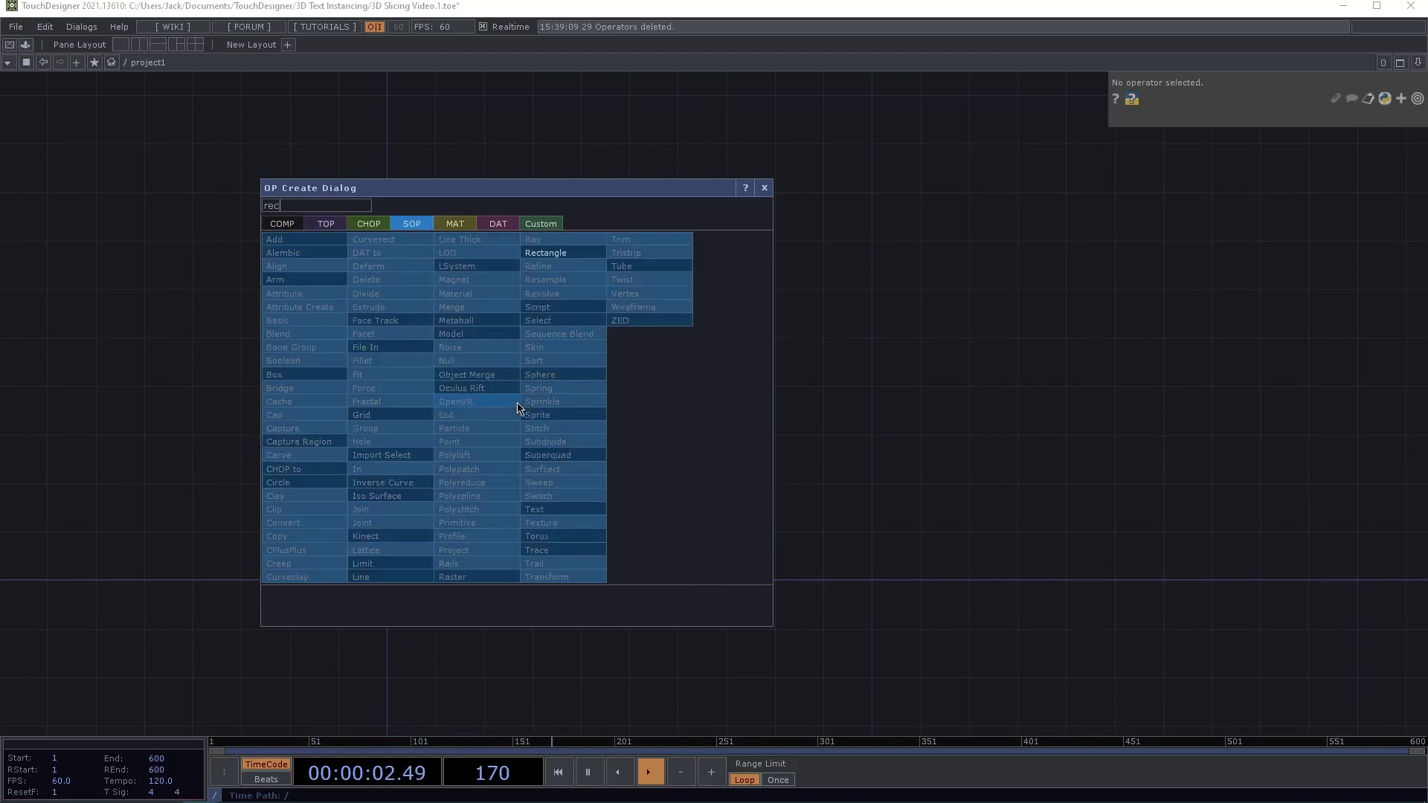
pyautogui.write('tang')
pyautogui.press('Return')
pyautogui.click(516, 402)
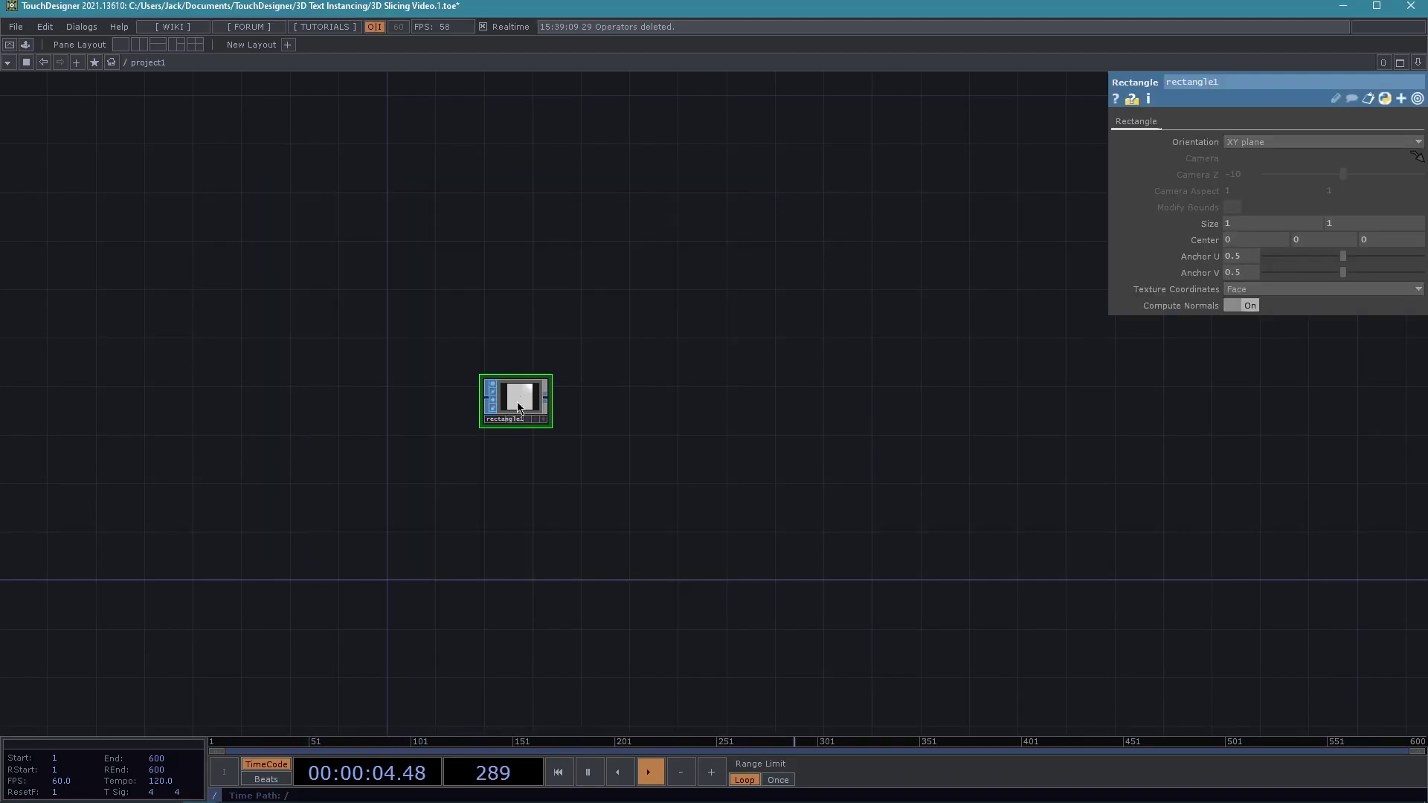
pyautogui.moveTo(406, 421); pyautogui.dragTo(355, 470)
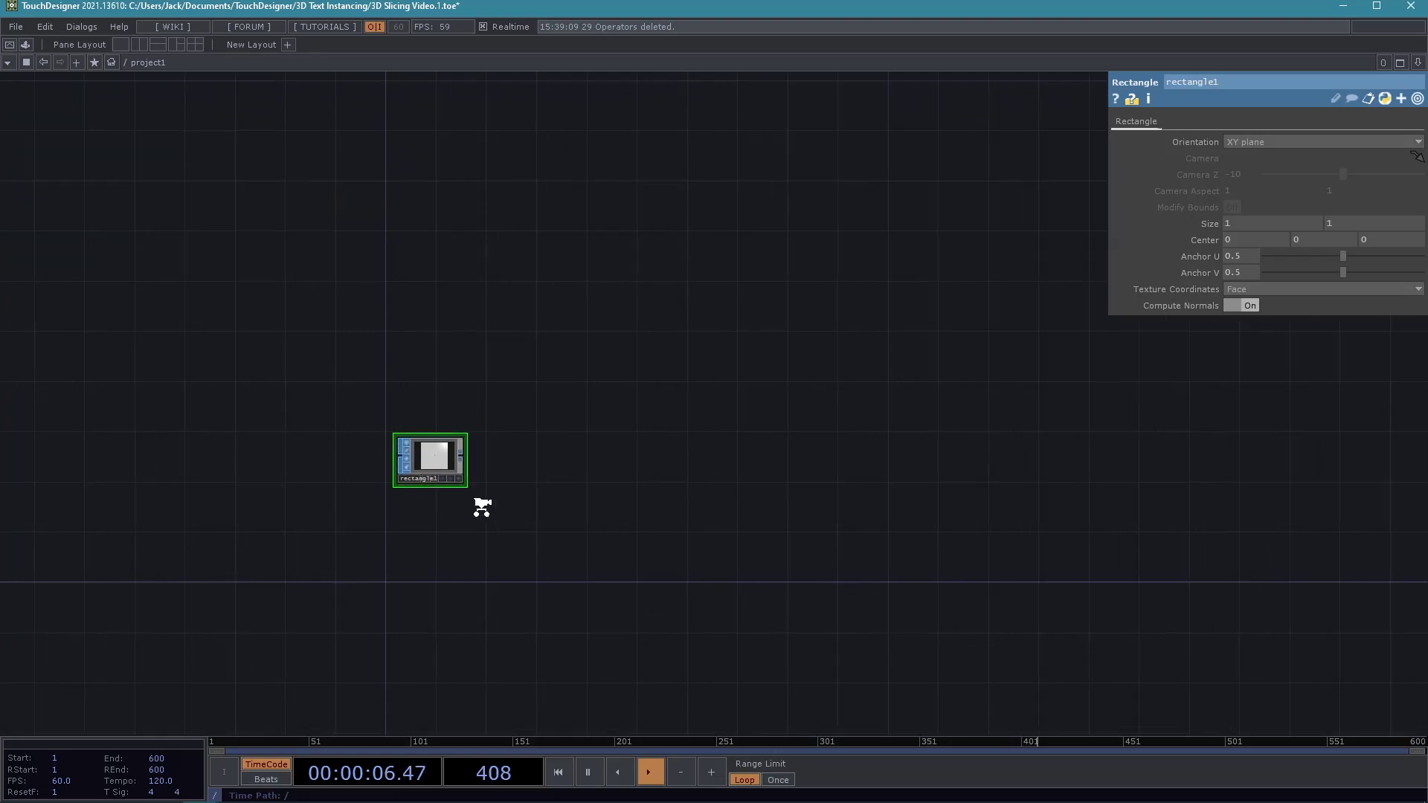
# Add a Null SOP connected to the rectangle's output and place it beside the rectangle.
pyautogui.scroll(4, 417, 536)
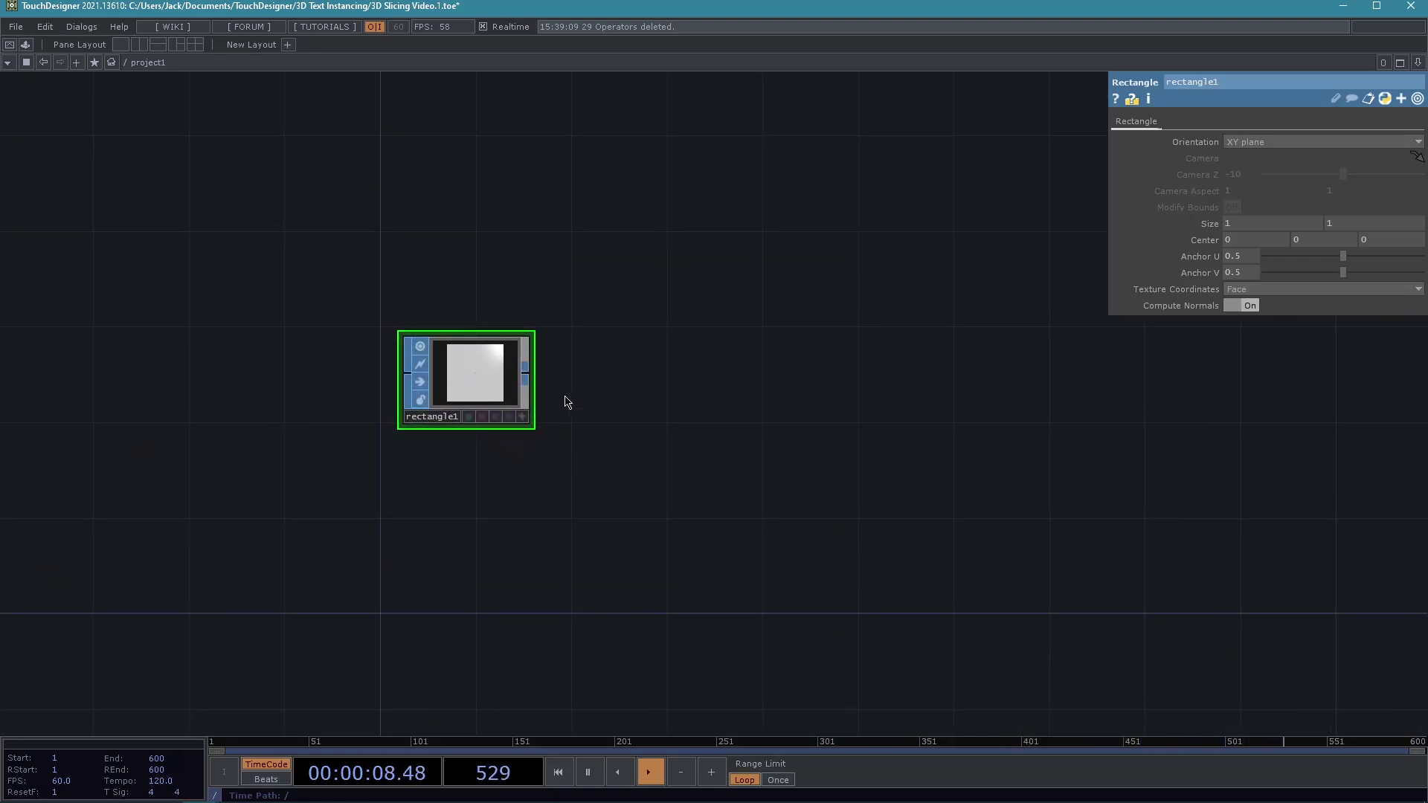
pyautogui.hotkey('alt', 'n')
pyautogui.click(655, 380)
pyautogui.moveTo(649, 486); pyautogui.dragTo(554, 480)
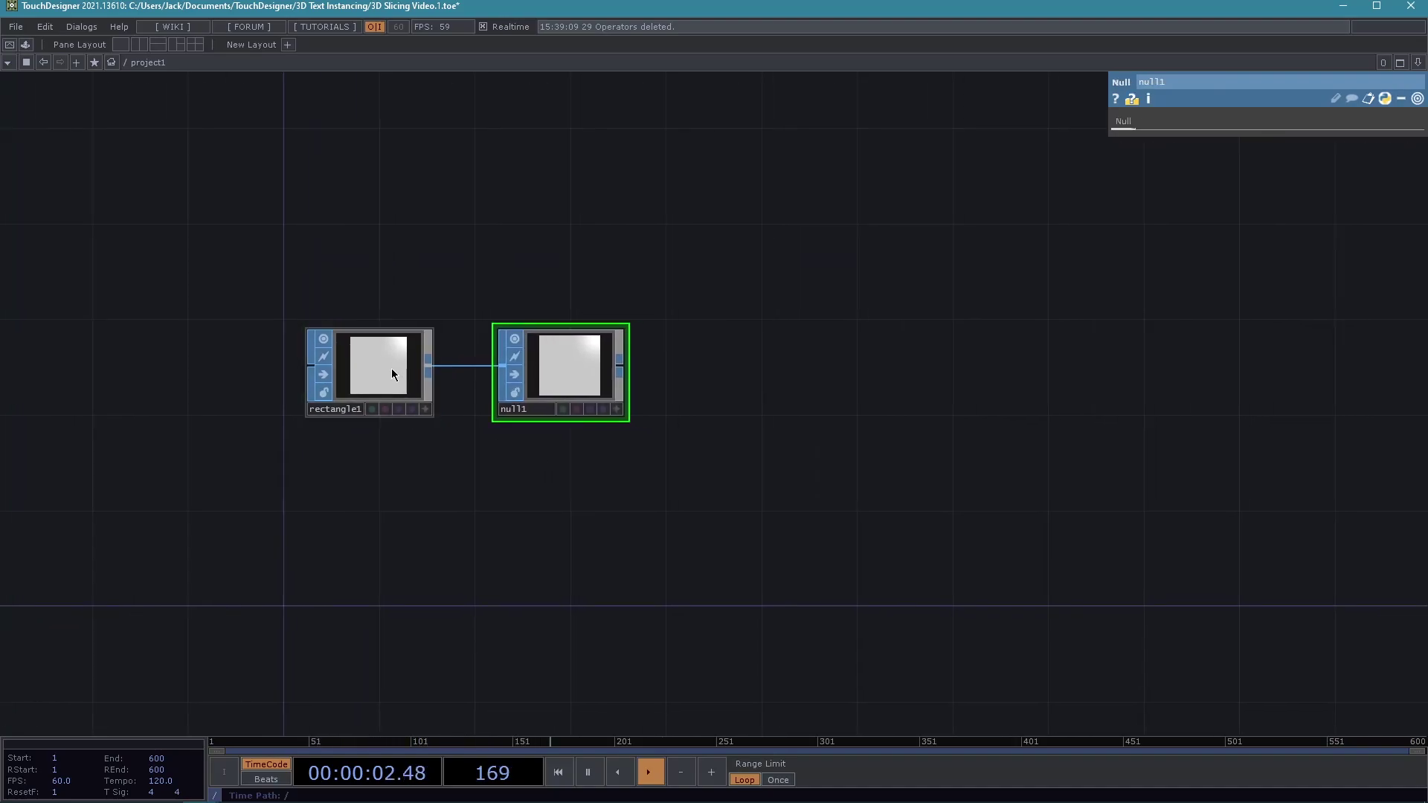
# Set both size values of the Rectangle SOP to 1.001.
pyautogui.click(391, 369)
pyautogui.press('h')
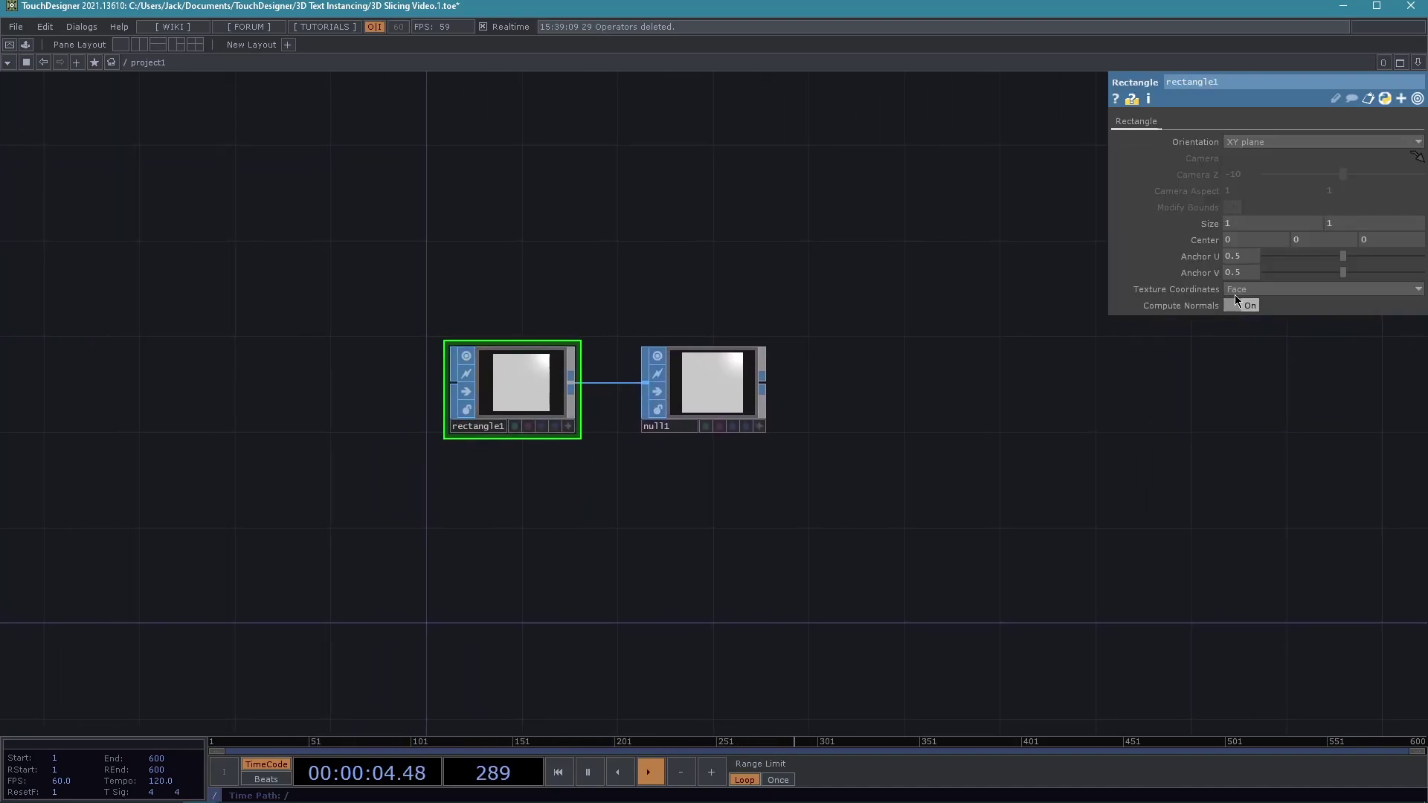
pyautogui.moveTo(1206, 223); pyautogui.dragTo(1200, 258, button='middle')
pyautogui.moveTo(1204, 208); pyautogui.dragTo(1227, 208, button='middle')
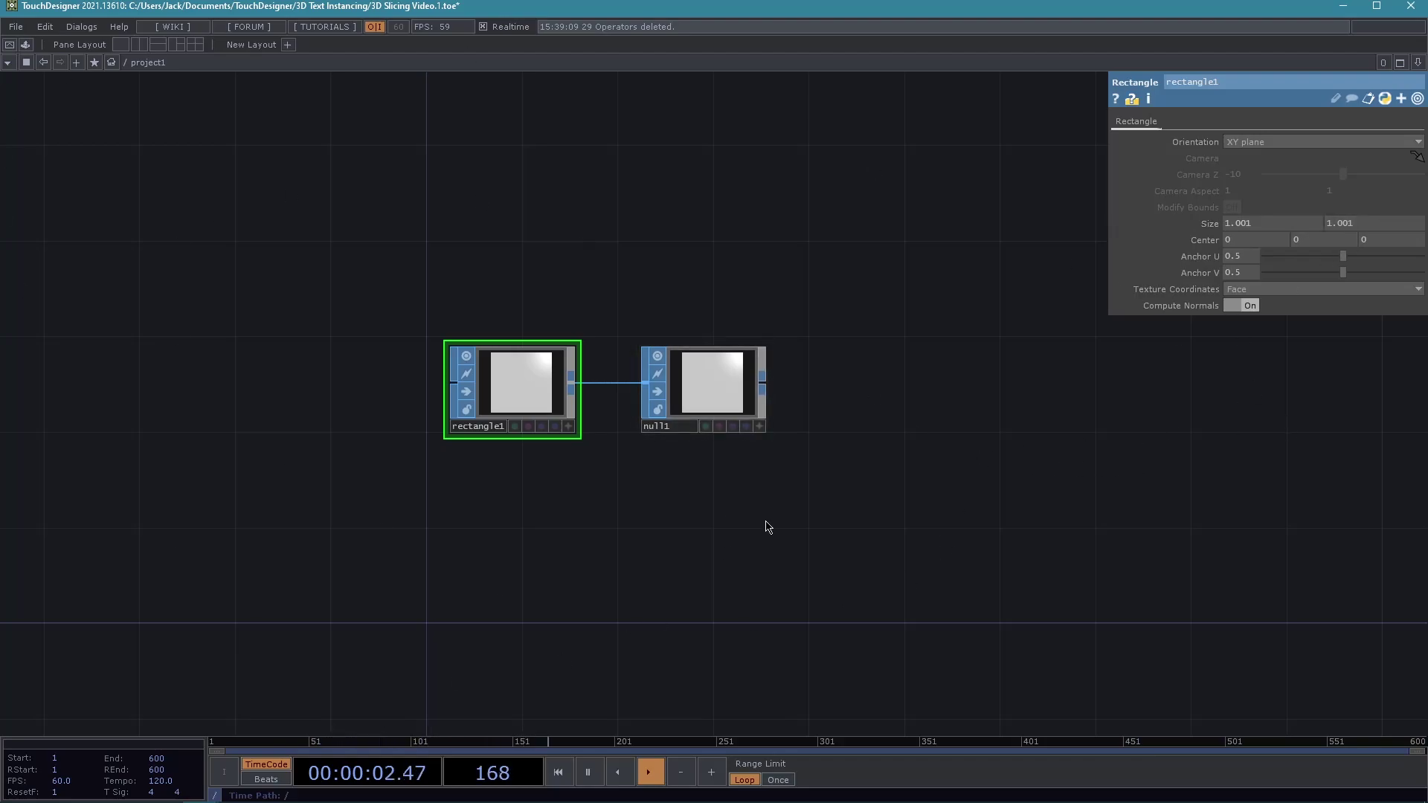
# Add a Geometry COMP fed by the Null SOP's output and place it after the null.
pyautogui.scroll(-3, 823, 524)
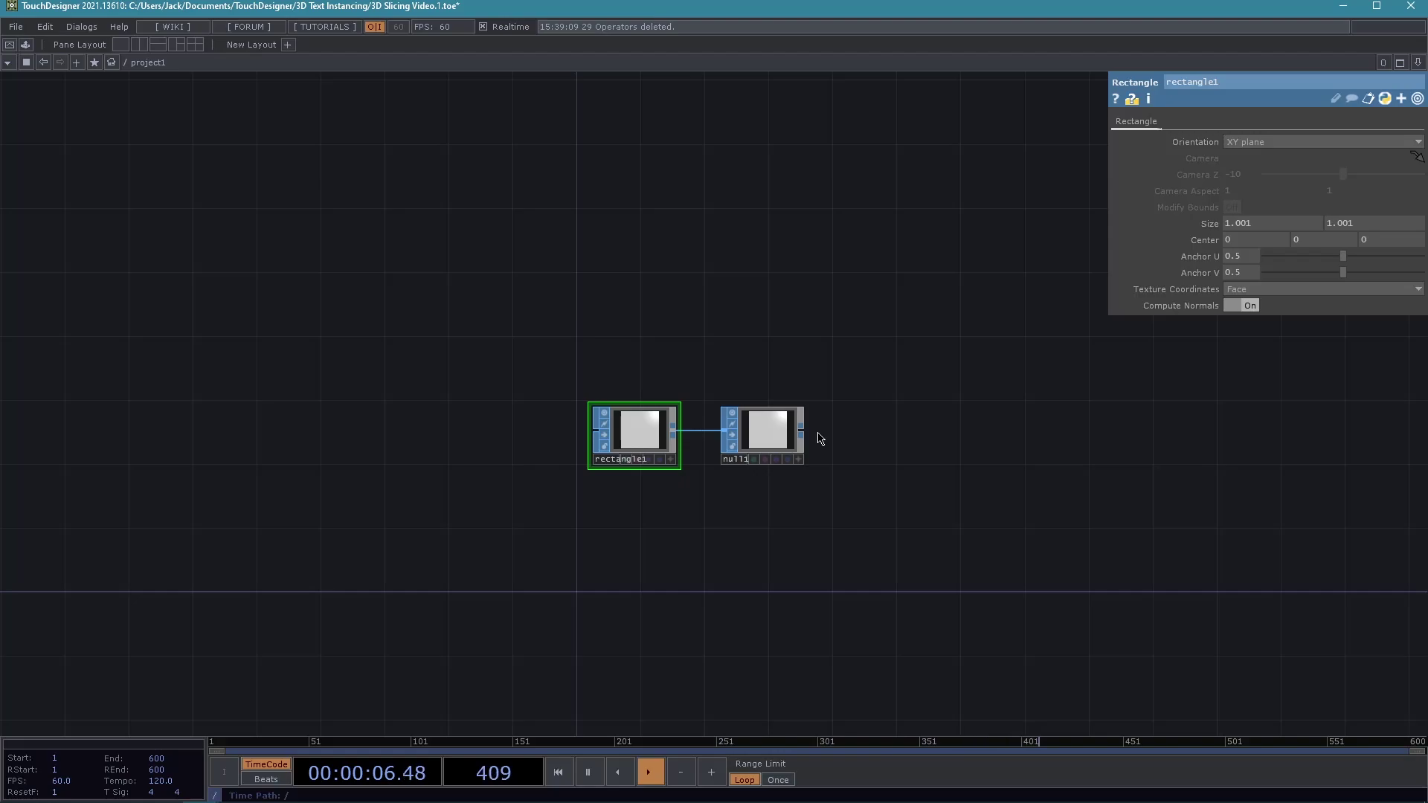
pyautogui.scroll(-3, 874, 510)
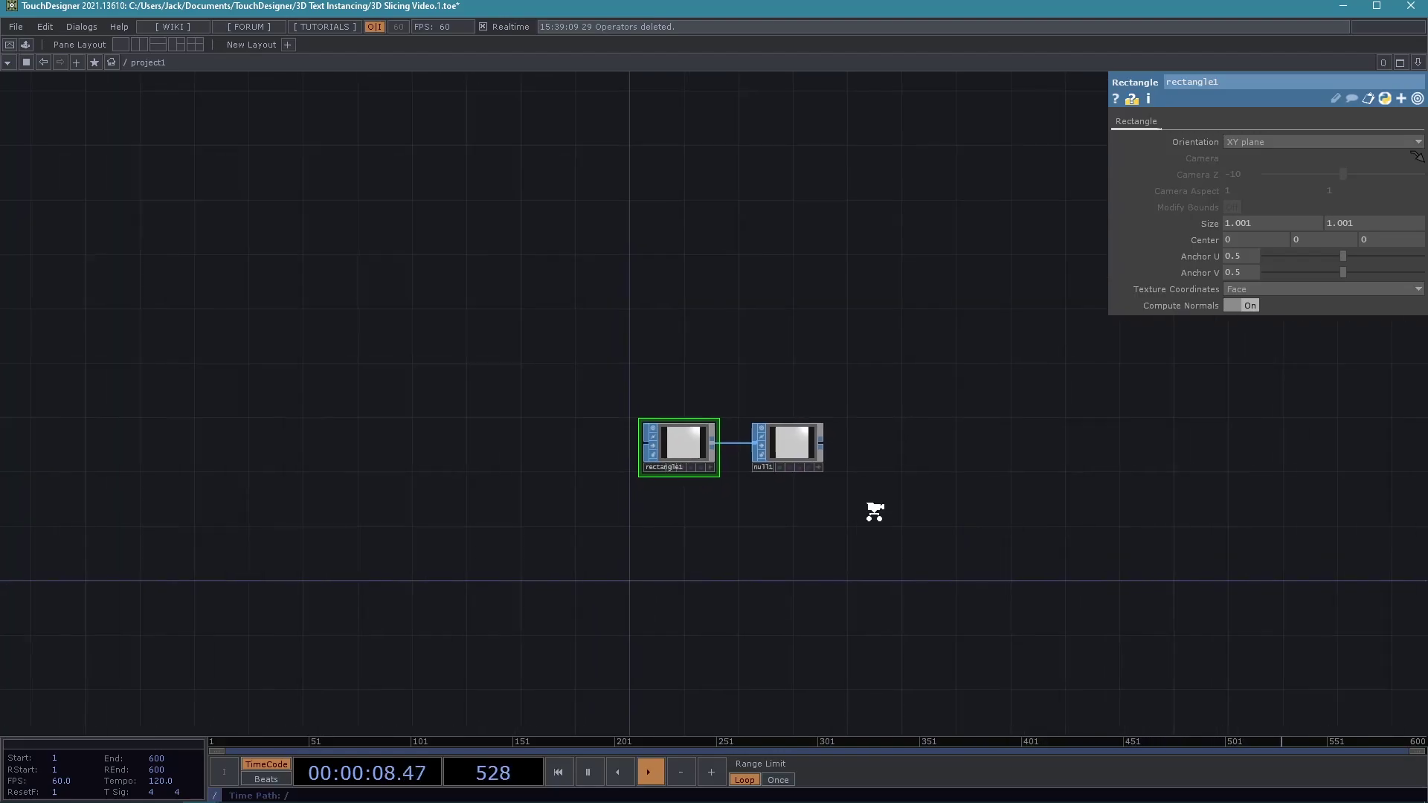
pyautogui.scroll(3, 774, 439)
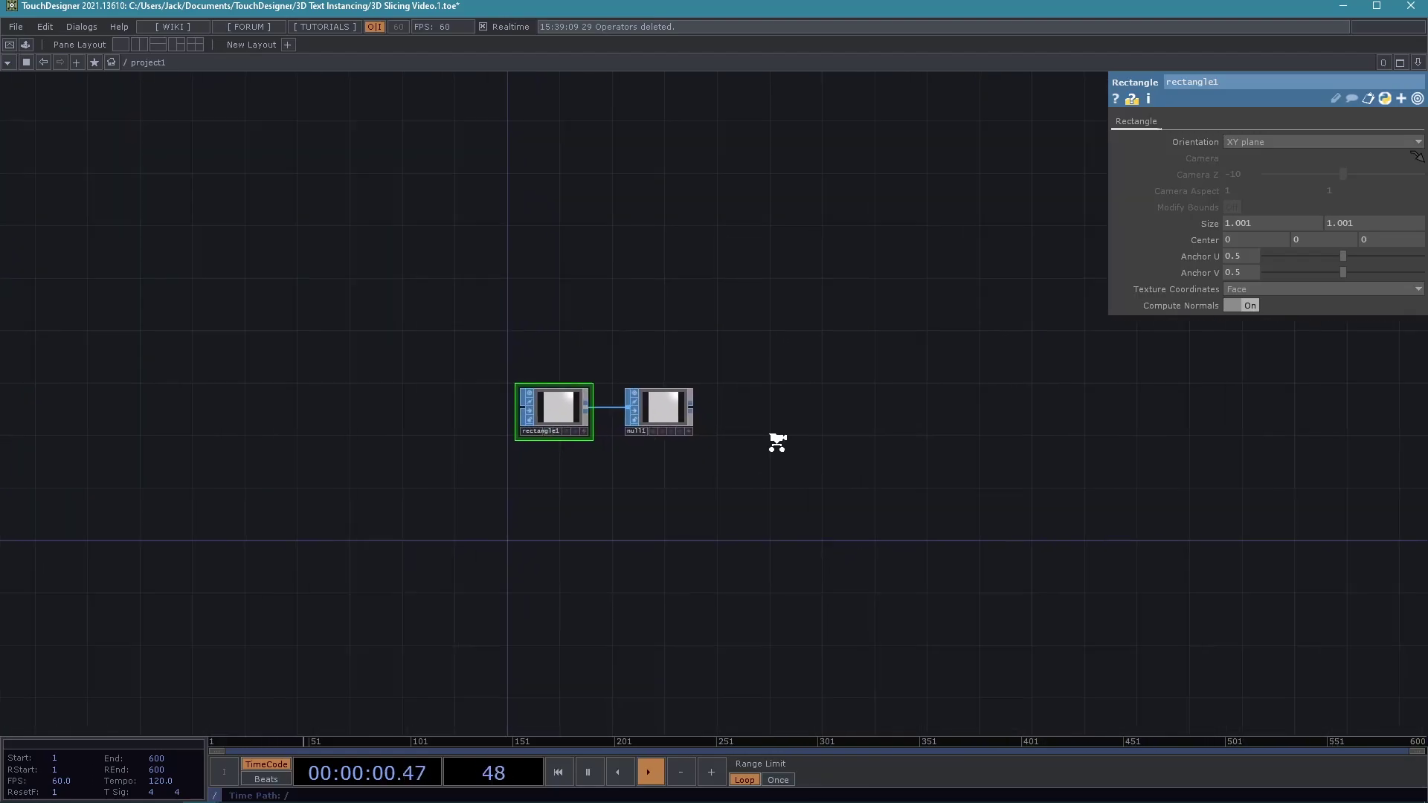
pyautogui.click(677, 390)
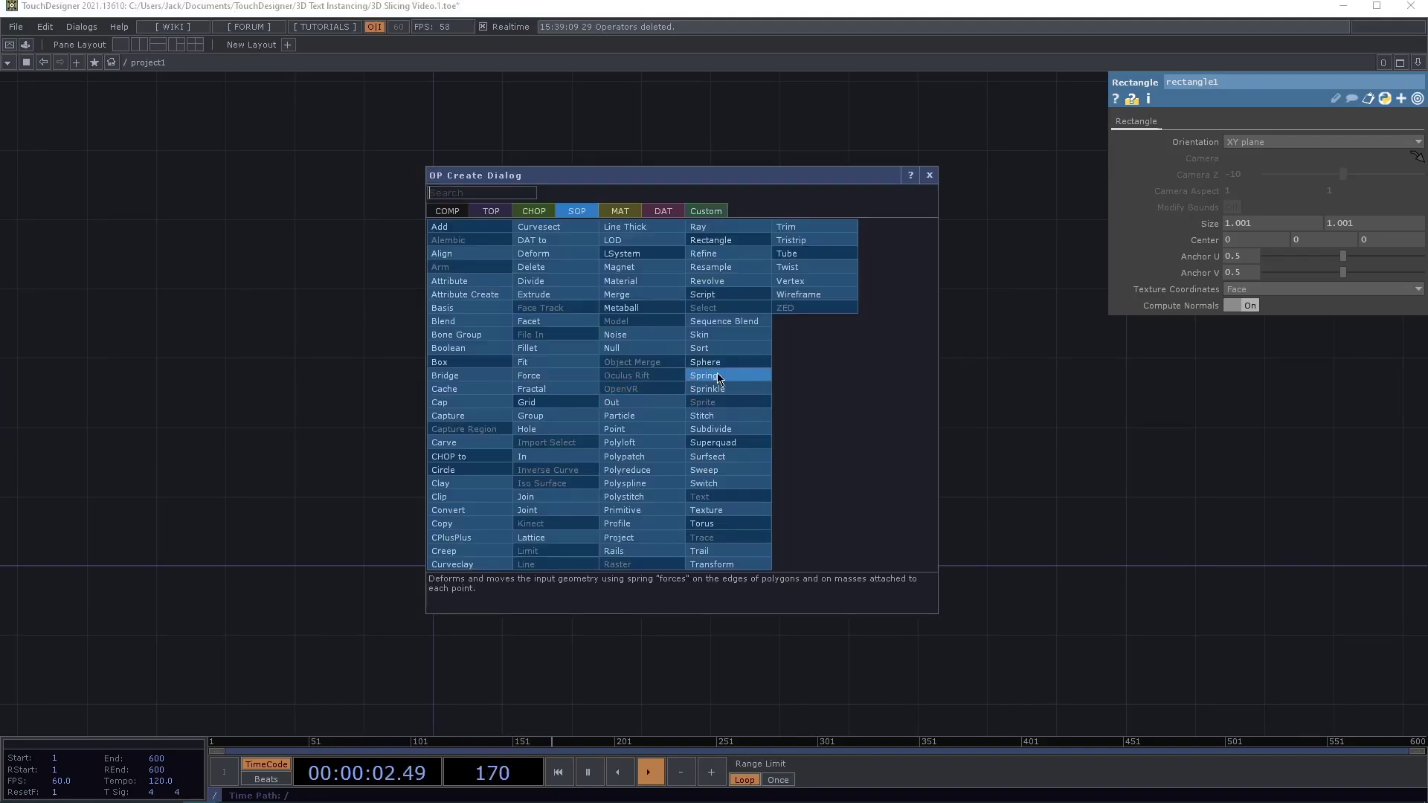
pyautogui.press('Escape')
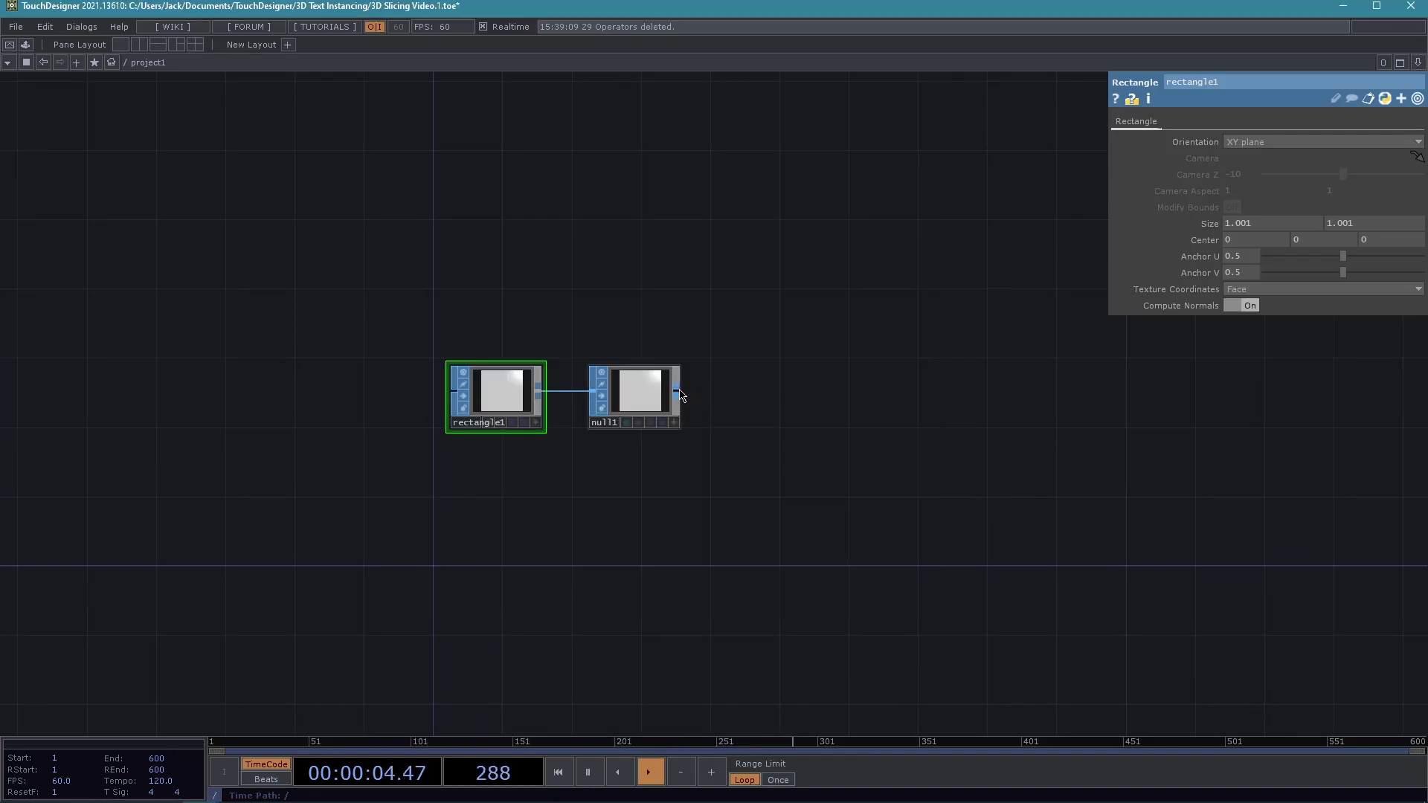
pyautogui.click(681, 395)
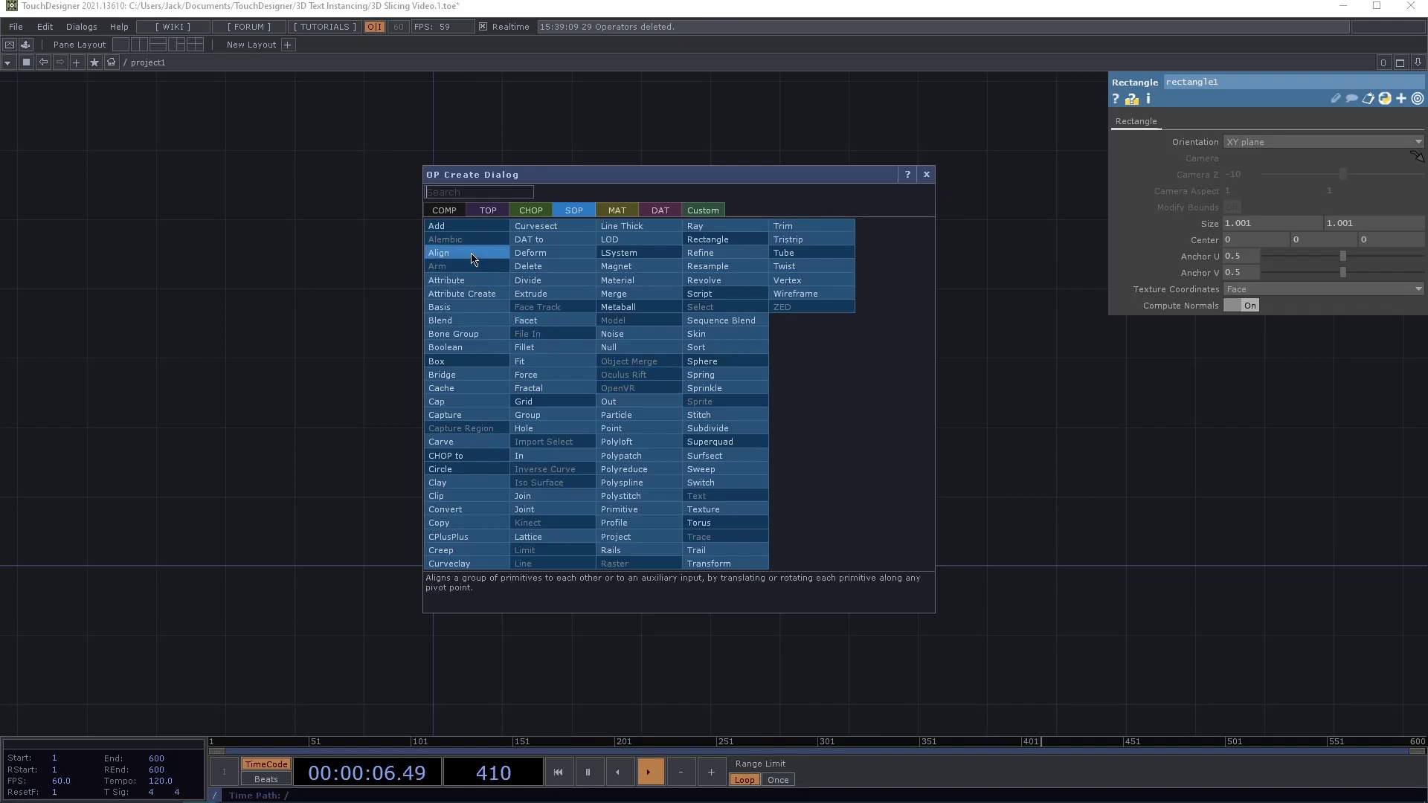
pyautogui.moveTo(445, 214)
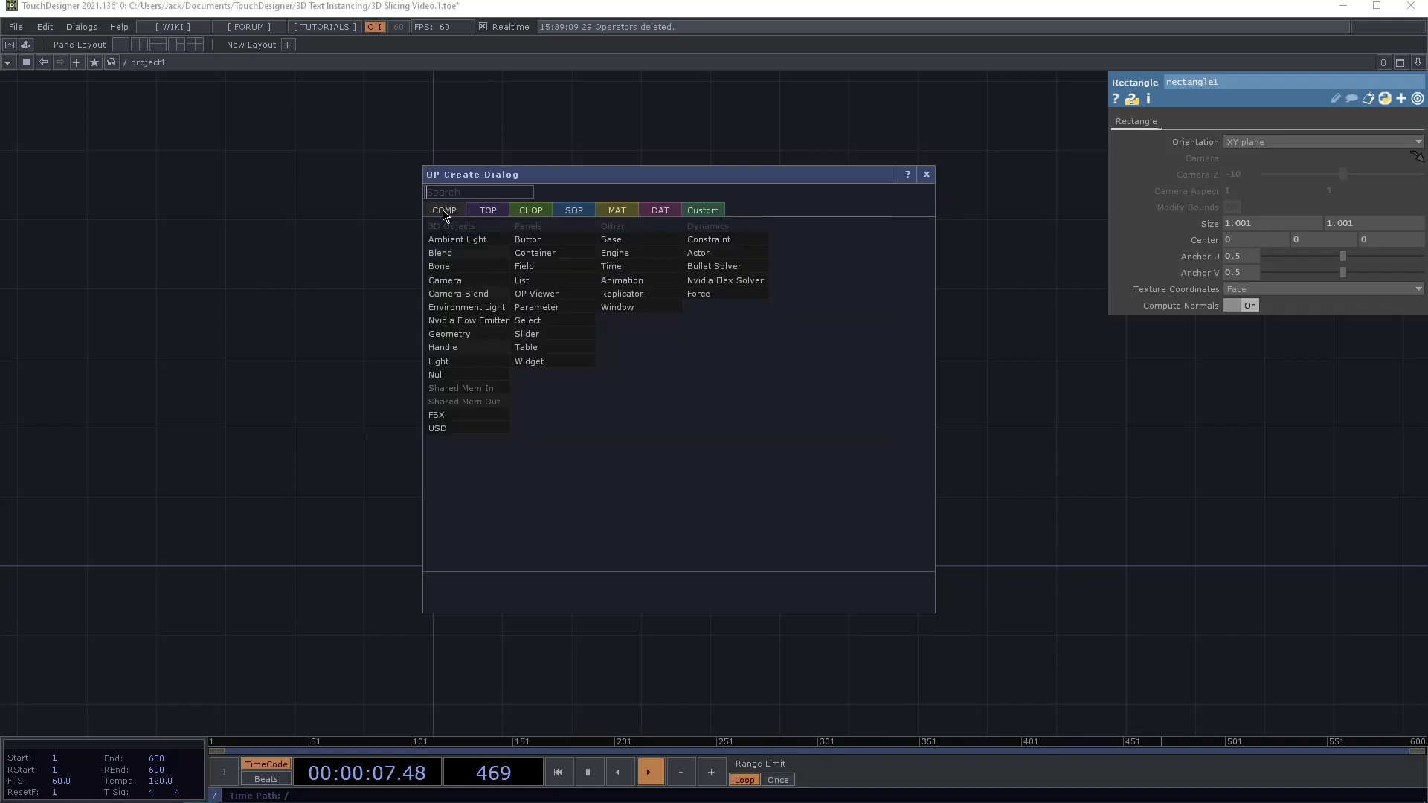
pyautogui.click(449, 334)
pyautogui.click(787, 402)
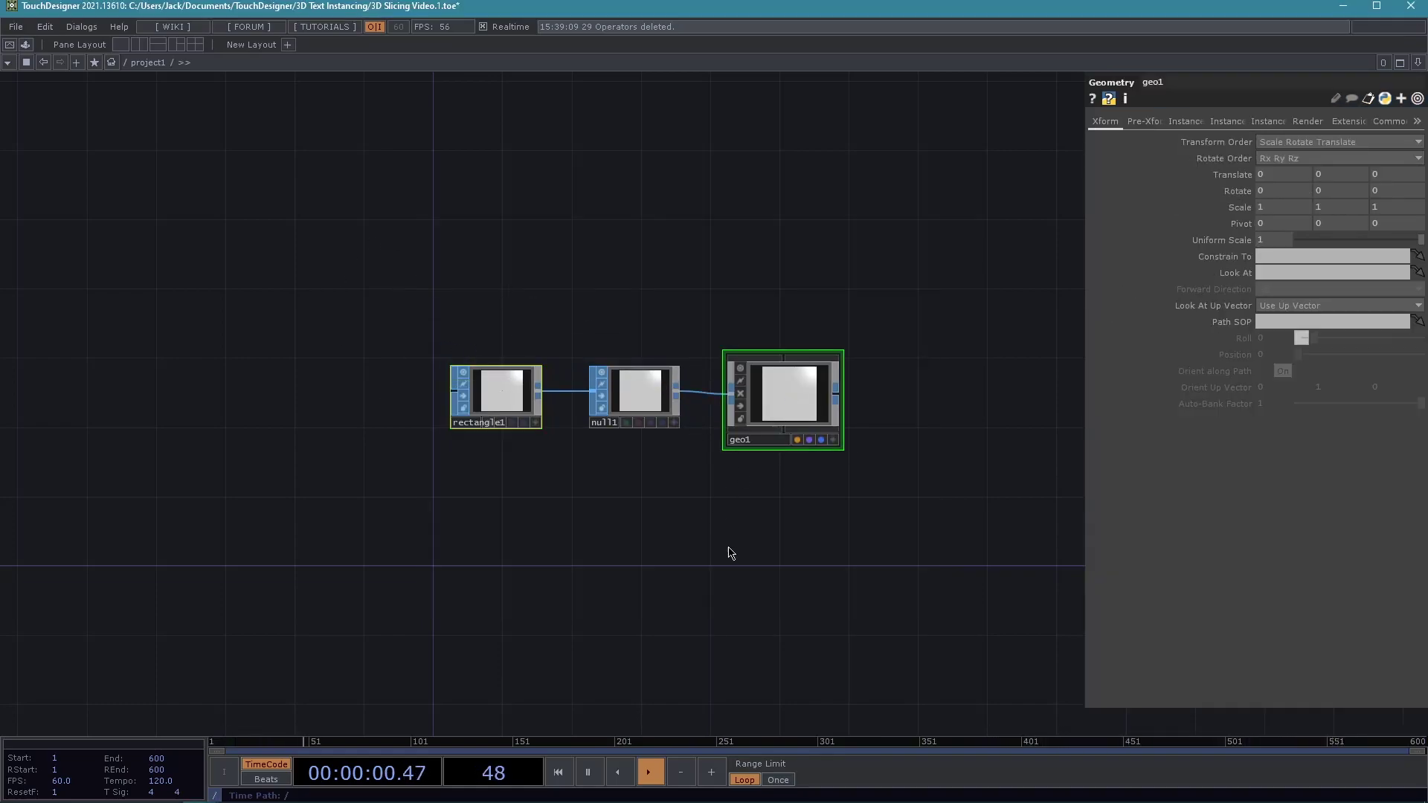
# Create a Constant MAT and place it above the Null SOP.
pyautogui.scroll(3, 810, 504)
pyautogui.moveTo(848, 502); pyautogui.dragTo(781, 510)
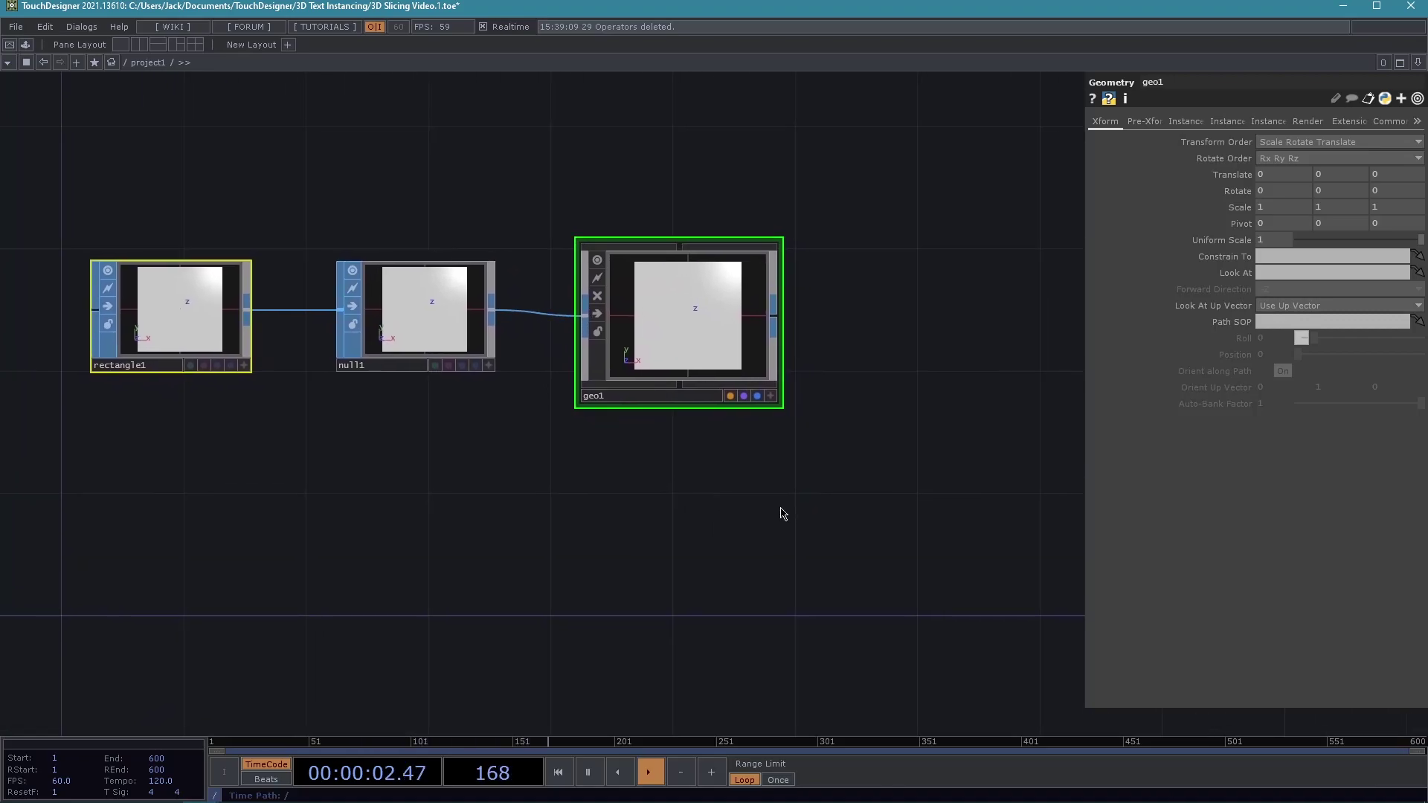
pyautogui.press('Tab')
pyautogui.press('Tab')
pyautogui.press('Tab')
pyautogui.press('Tab')
pyautogui.press('Tab')
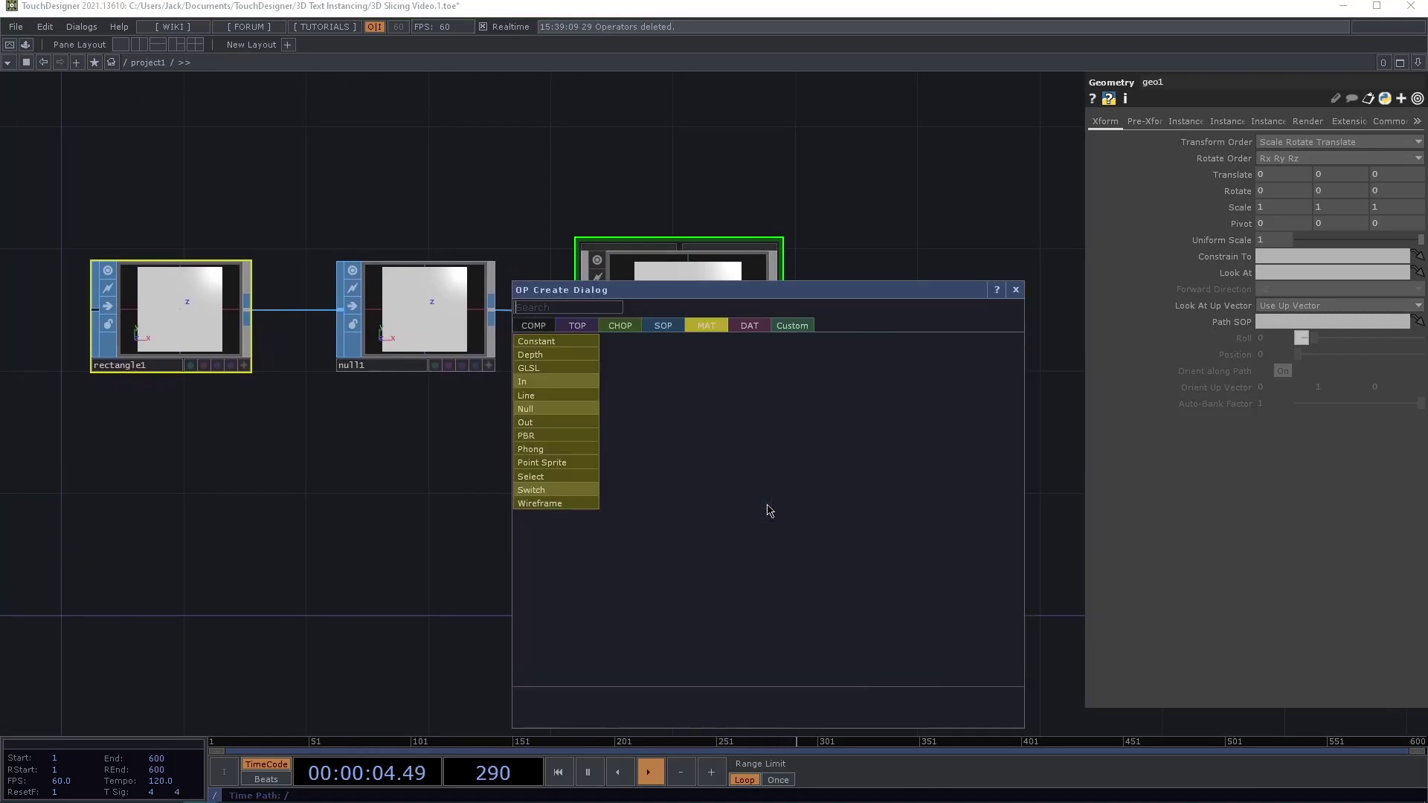
pyautogui.write('constan')
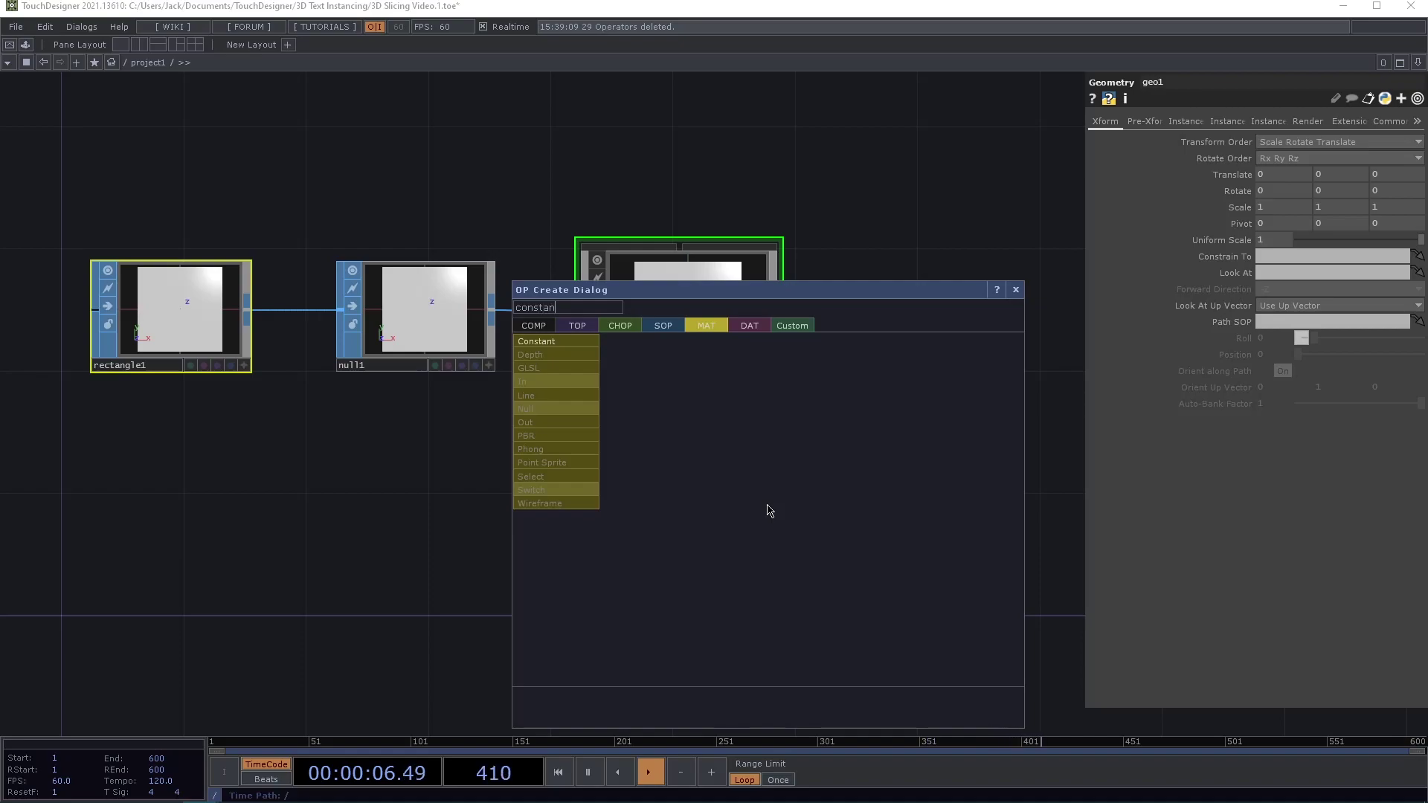
pyautogui.press('Return')
pyautogui.click(769, 511)
pyautogui.moveTo(767, 554); pyautogui.dragTo(420, 174)
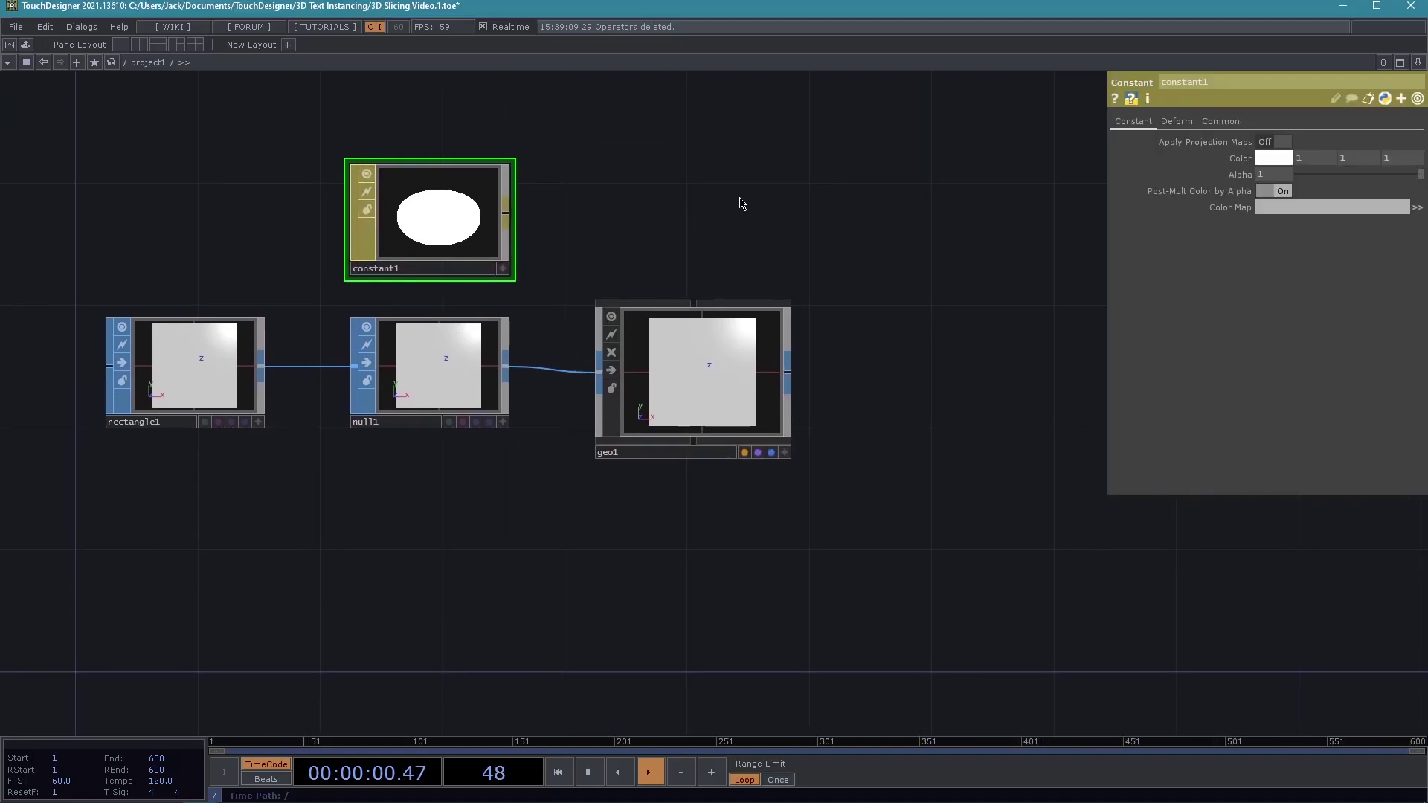
# Add a Camera COMP and place it directly above the Geometry COMP.
pyautogui.press('Tab')
pyautogui.click(523, 45)
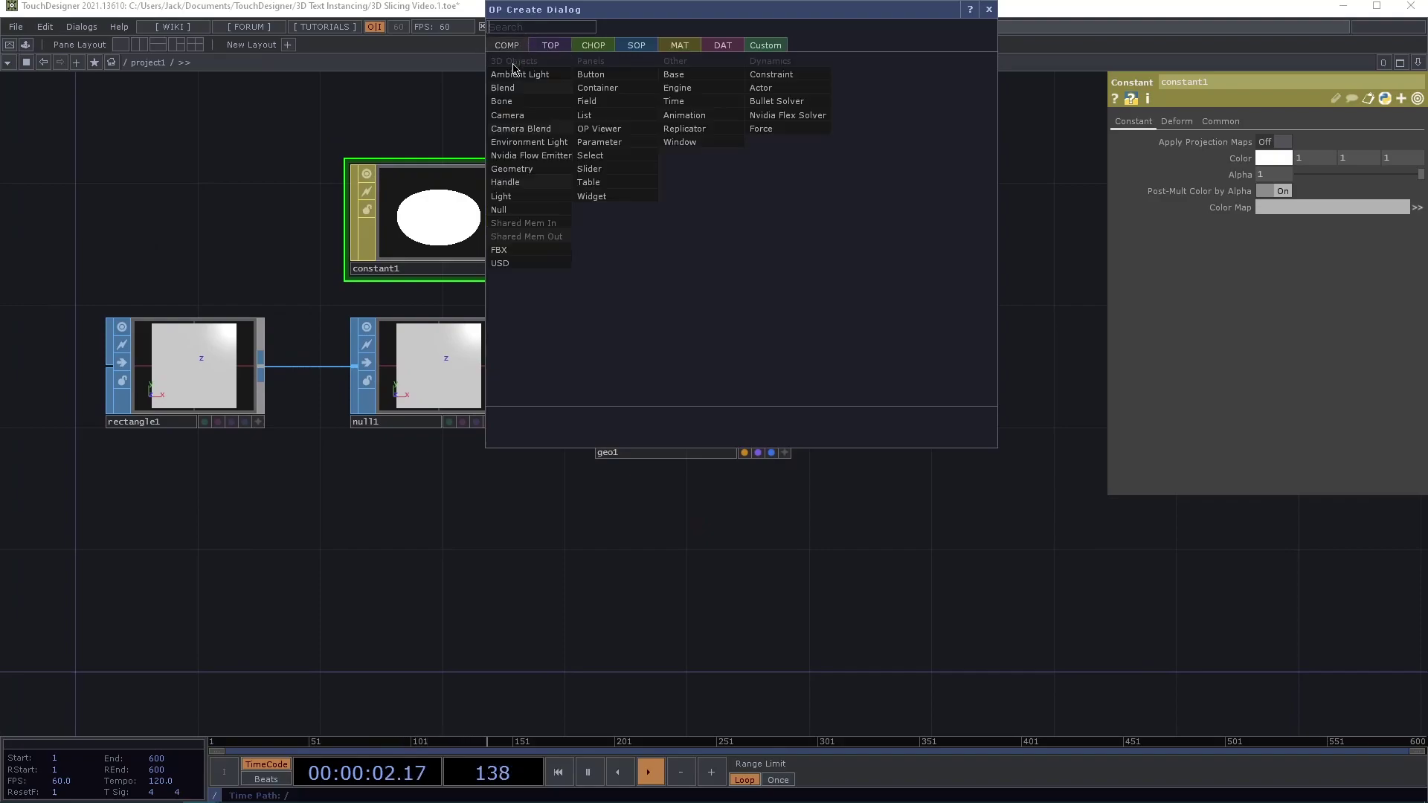
pyautogui.click(514, 119)
pyautogui.click(697, 219)
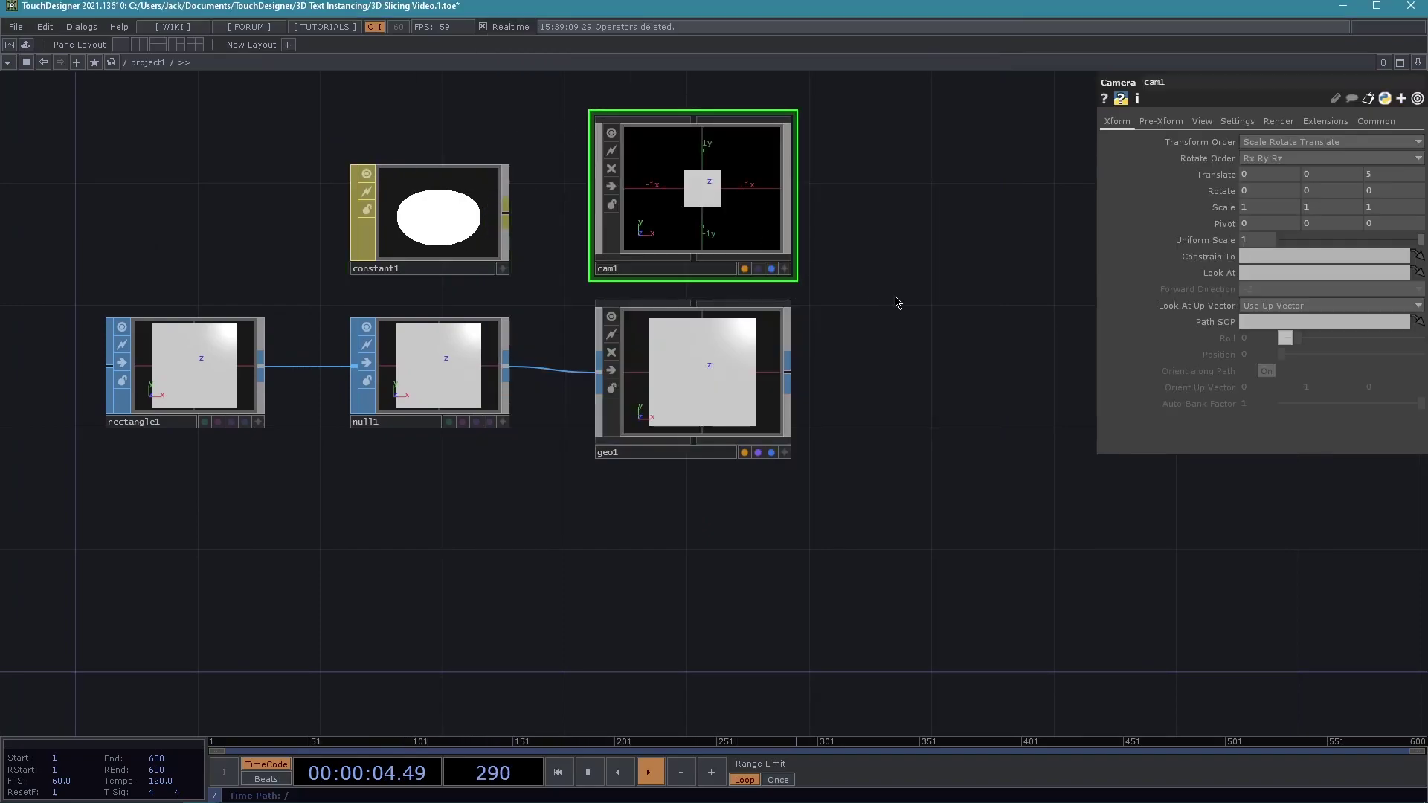
# Assign the Constant MAT to the Geometry COMP as its Material parameter.
pyautogui.scroll(-3, 896, 297)
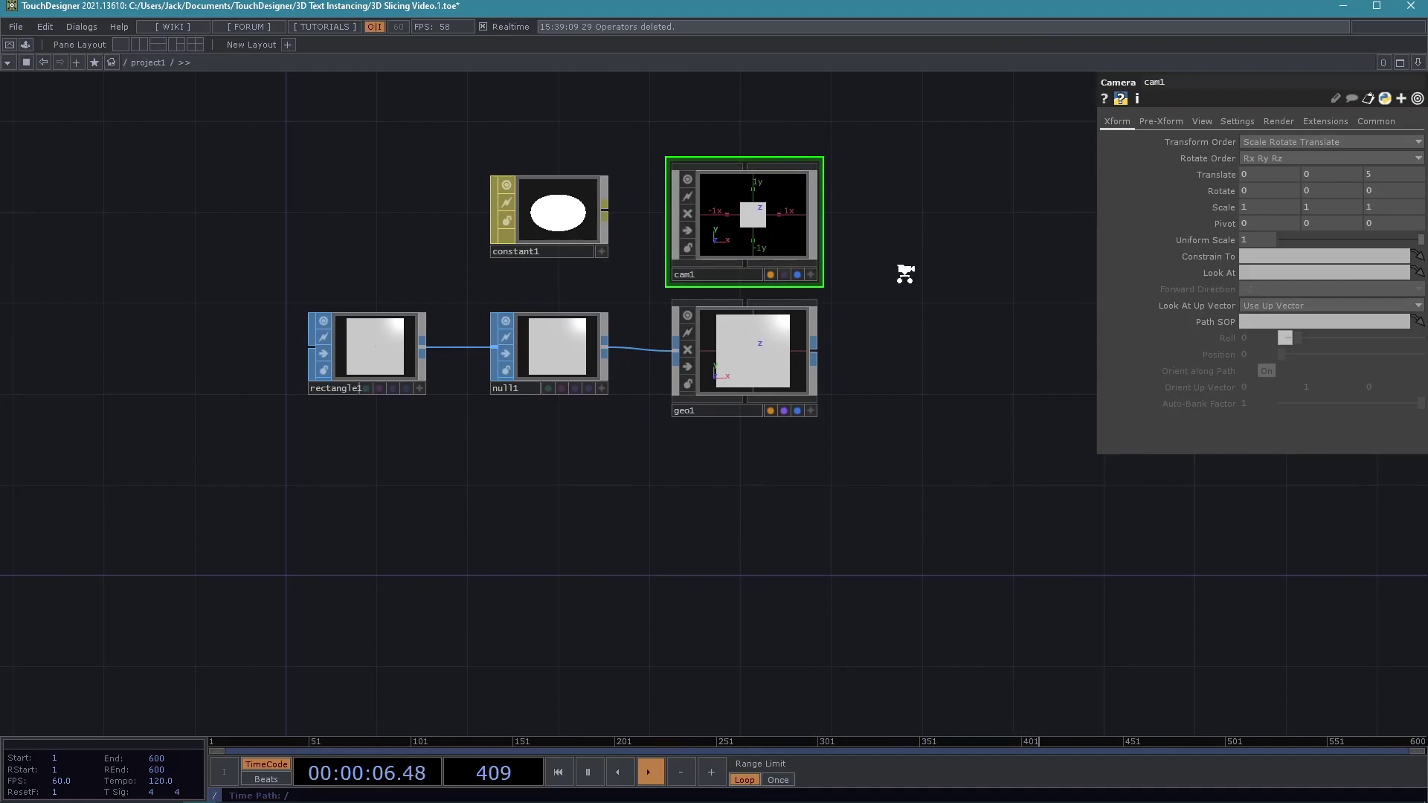
pyautogui.scroll(2, 900, 277)
pyautogui.click(429, 217)
pyautogui.click(647, 360)
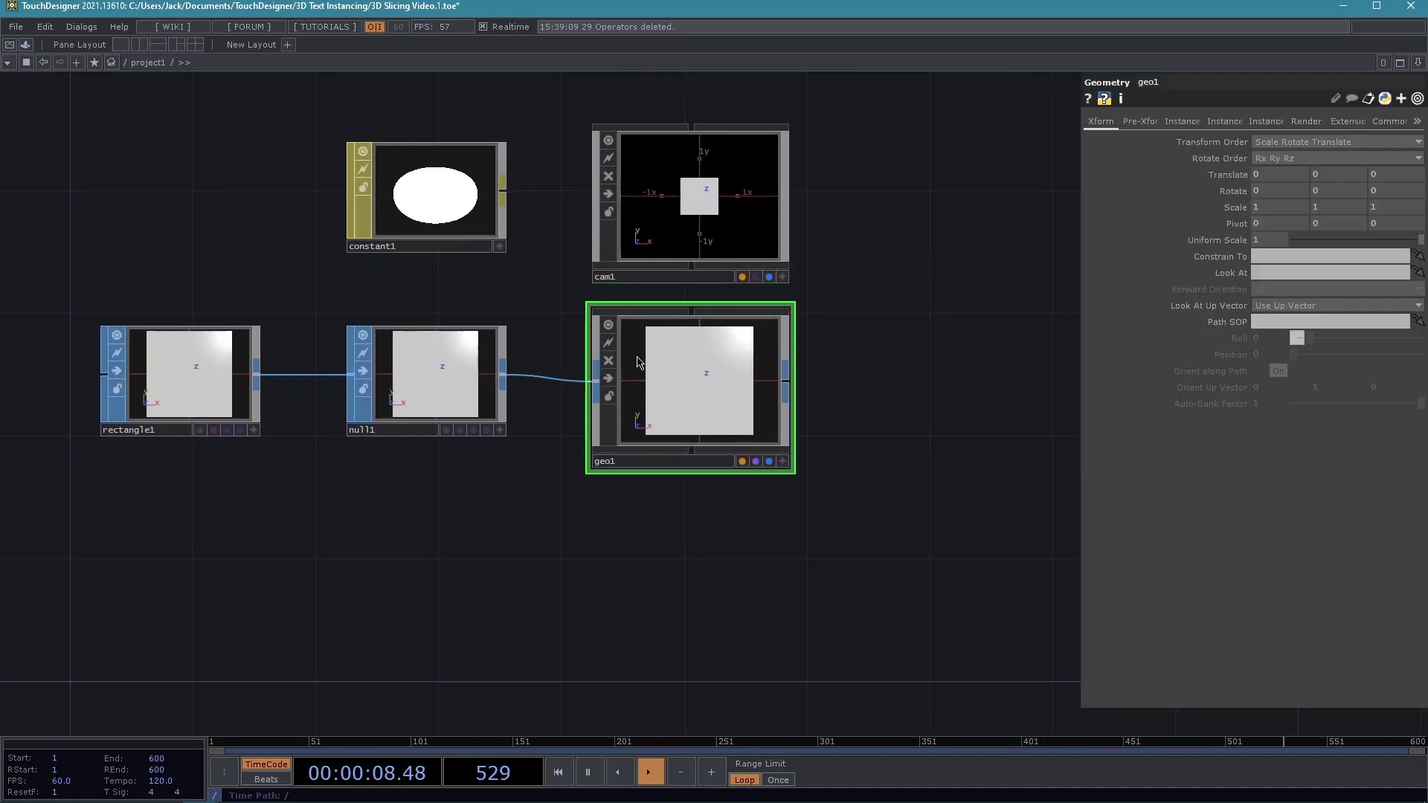
pyautogui.moveTo(435, 195); pyautogui.dragTo(710, 380)
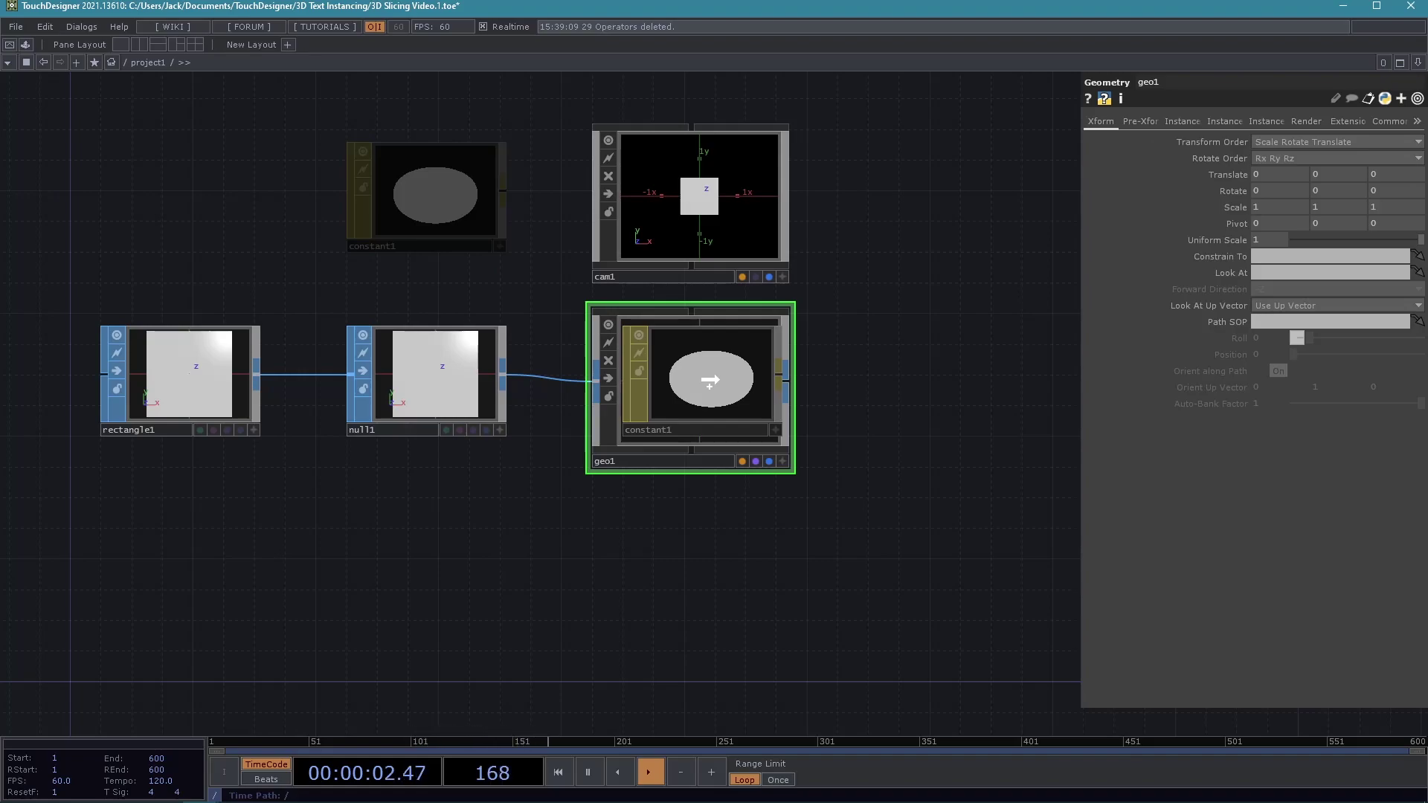
pyautogui.moveTo(710, 381); pyautogui.dragTo(710, 379)
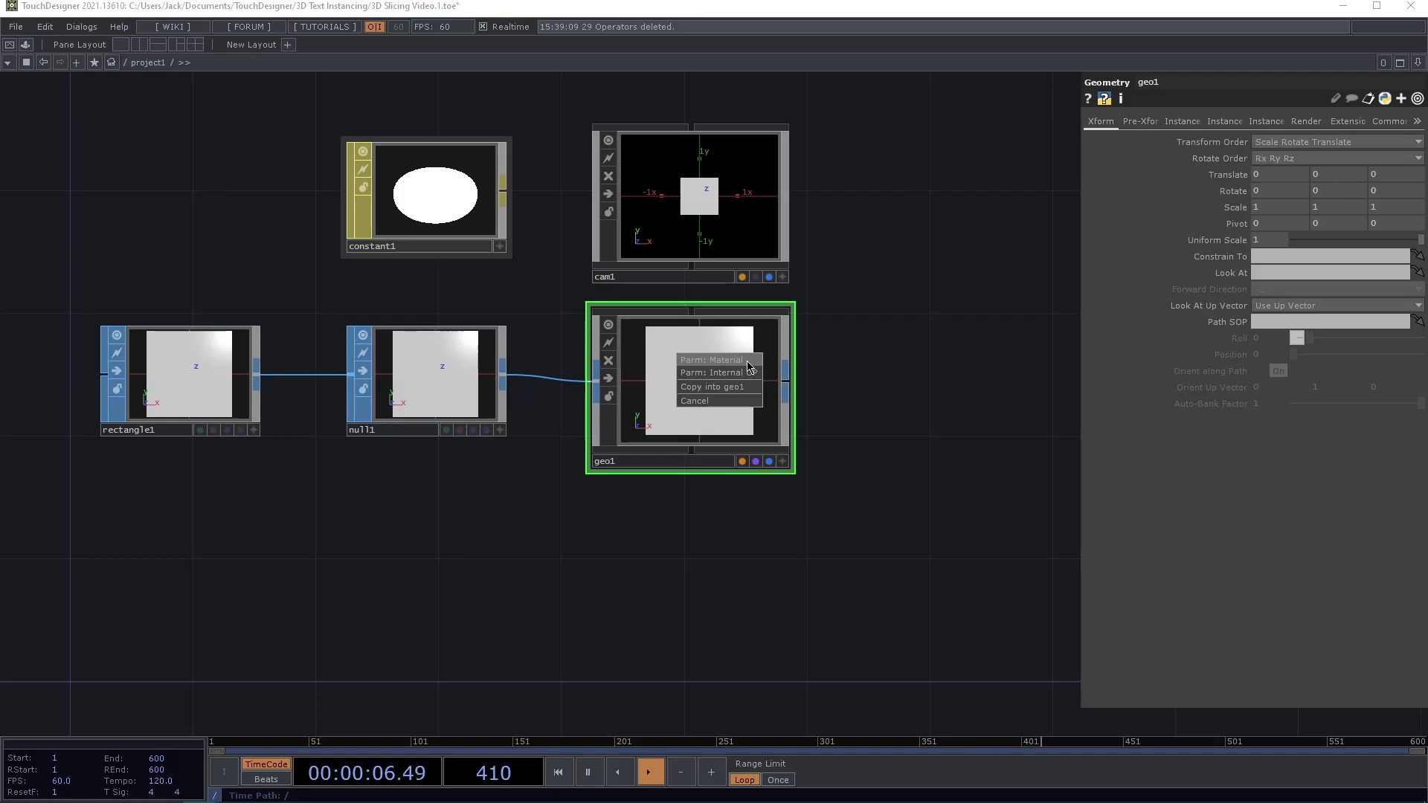
pyautogui.click(747, 366)
pyautogui.moveTo(852, 366); pyautogui.dragTo(787, 382)
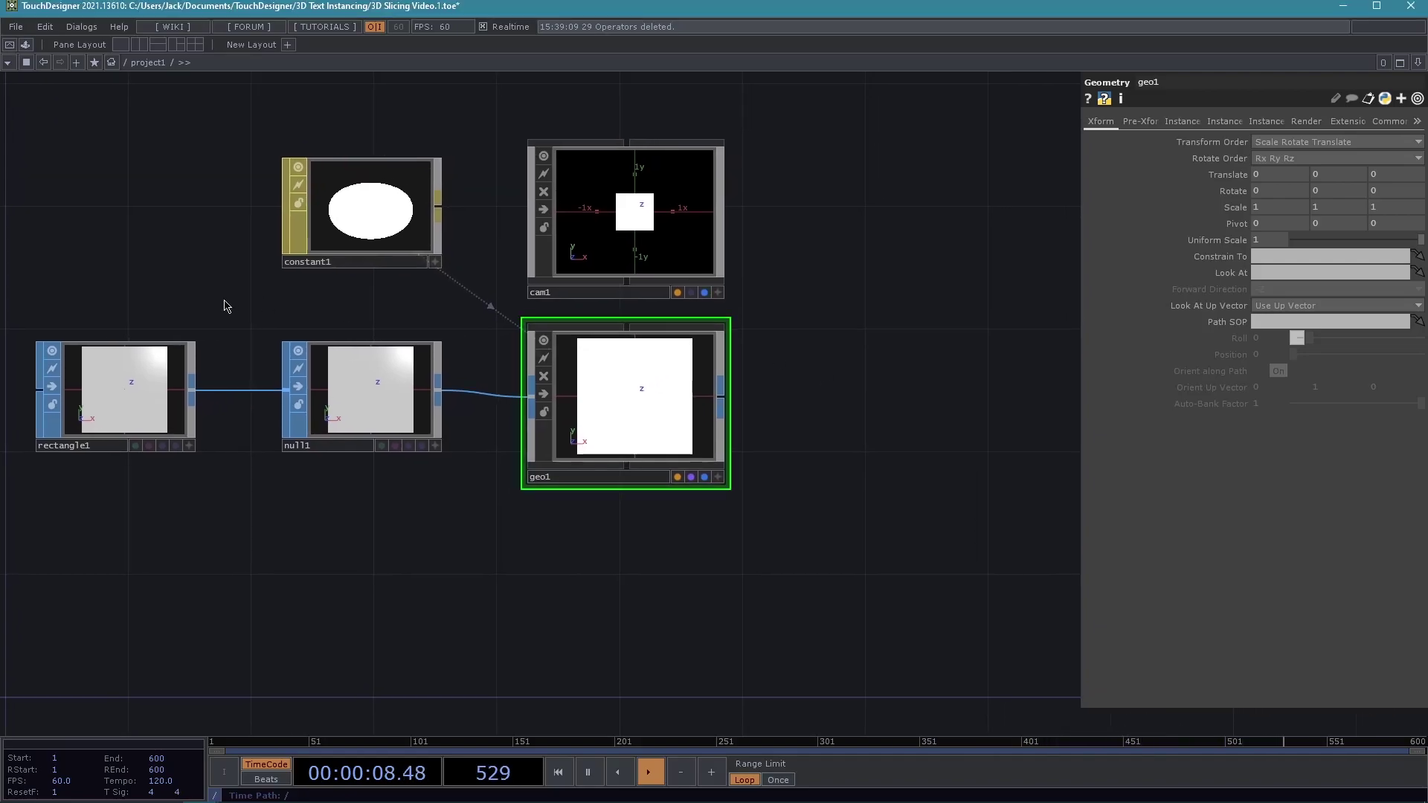
# Turn on Blending (Transparency) and turn off Depth Test for the Constant MAT.
pyautogui.click(387, 207)
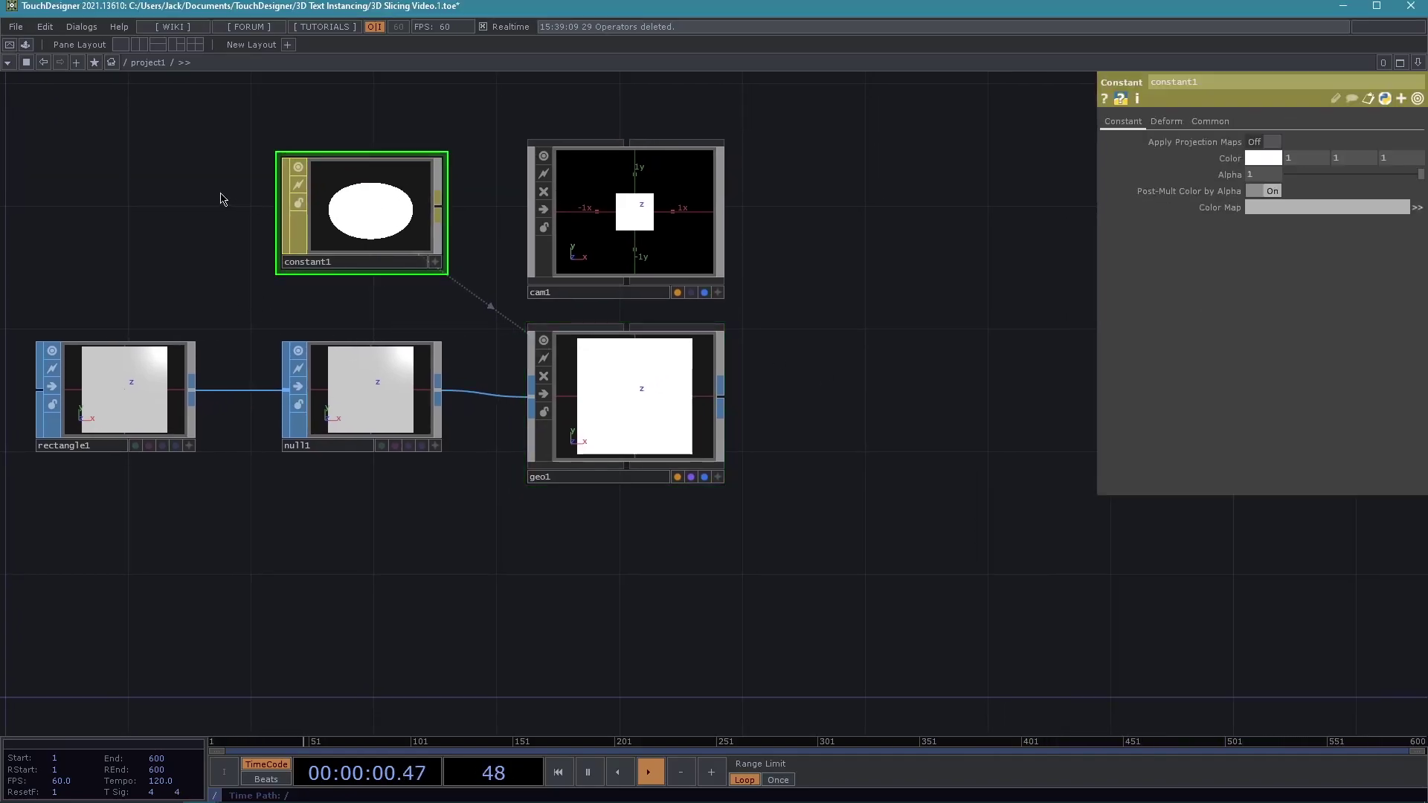
pyautogui.moveTo(463, 530); pyautogui.dragTo(556, 541)
pyautogui.click(1200, 125)
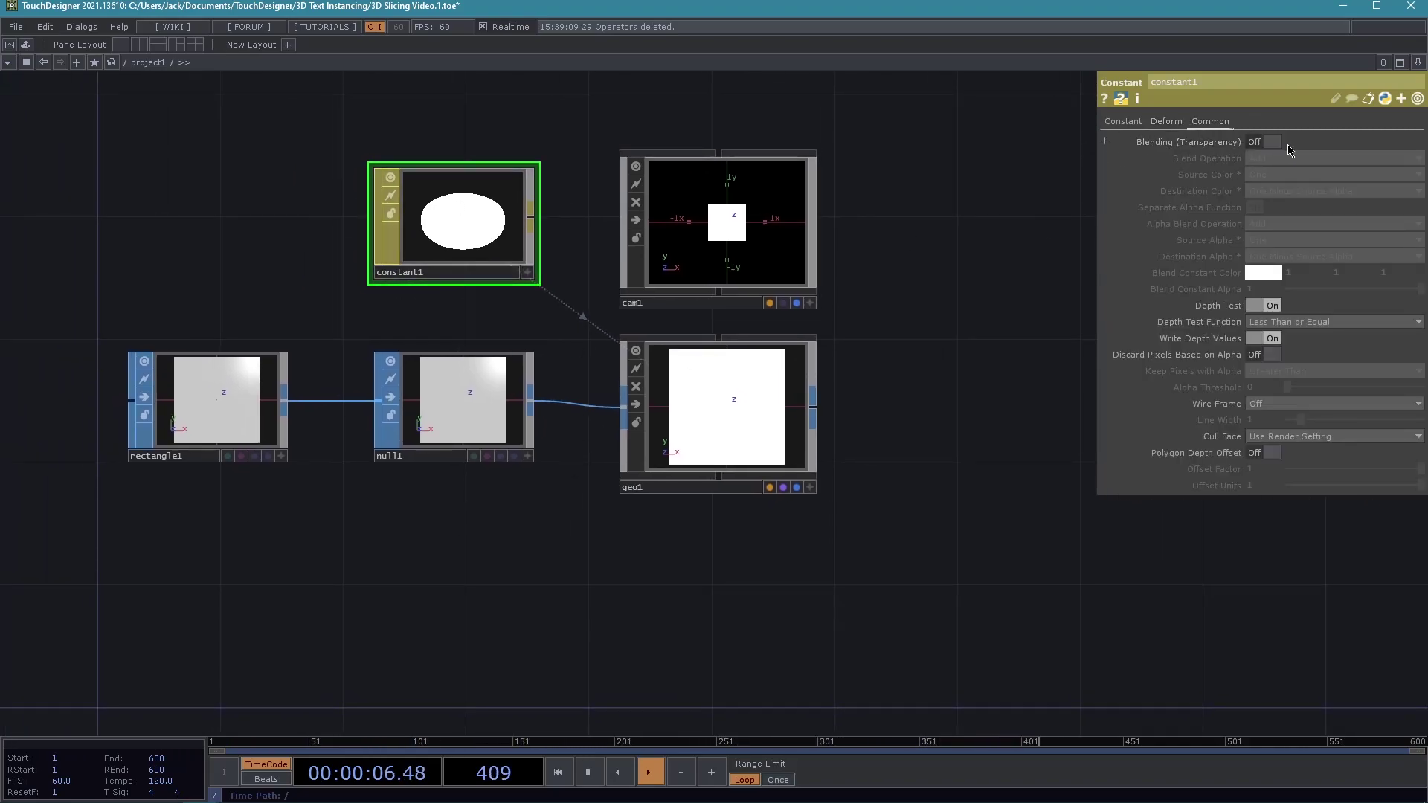
pyautogui.click(1261, 141)
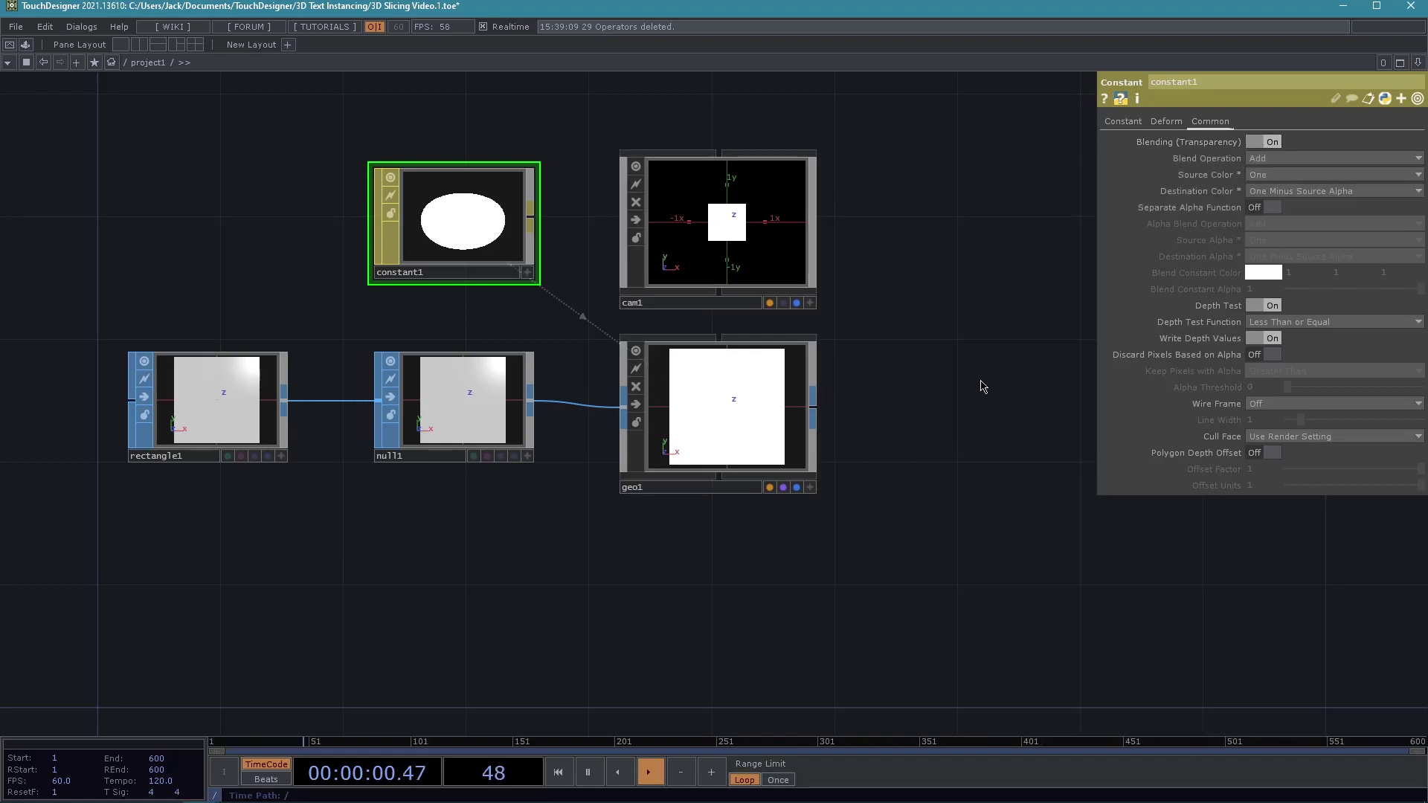
pyautogui.click(1260, 306)
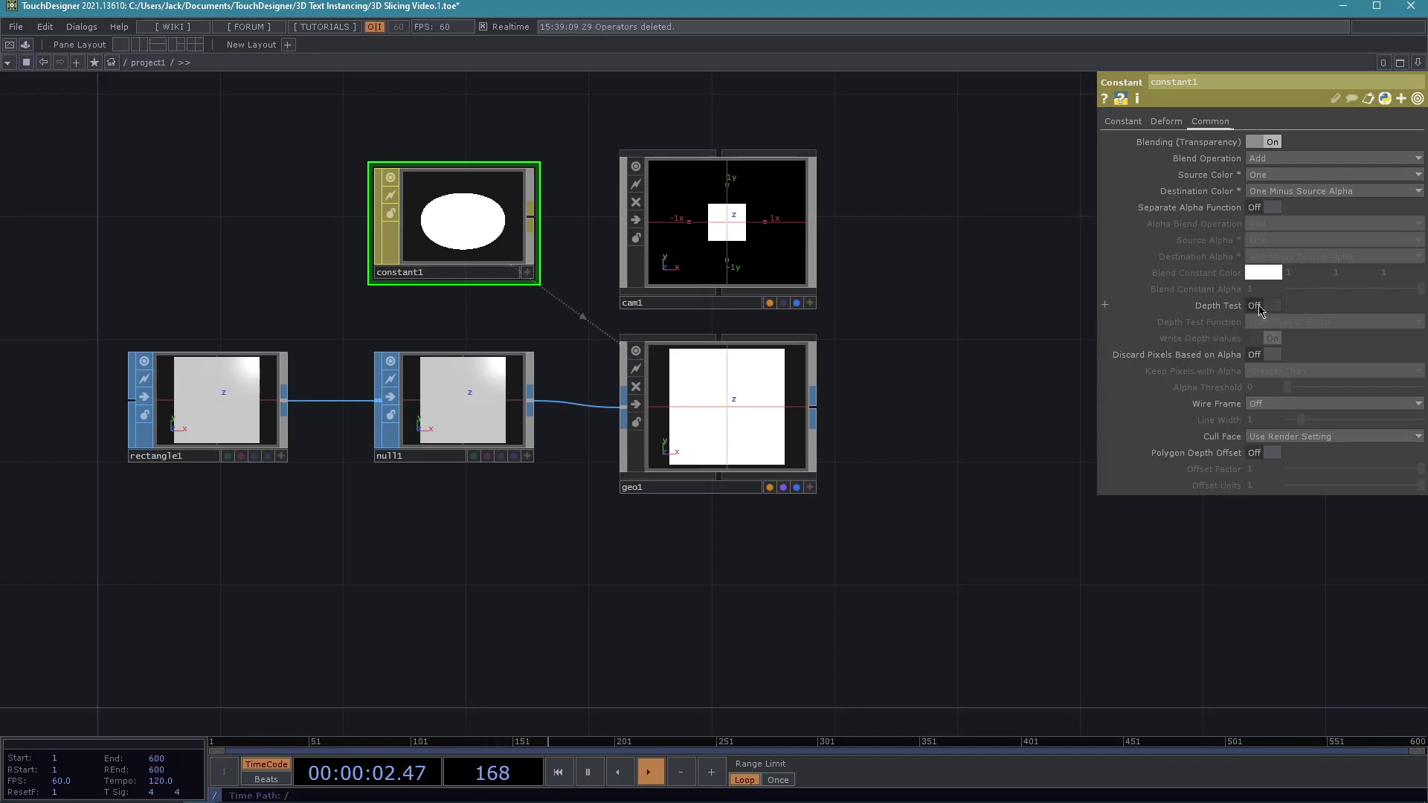
# Create a Render TOP and place it after the Geometry COMP.
pyautogui.moveTo(921, 466); pyautogui.dragTo(857, 452)
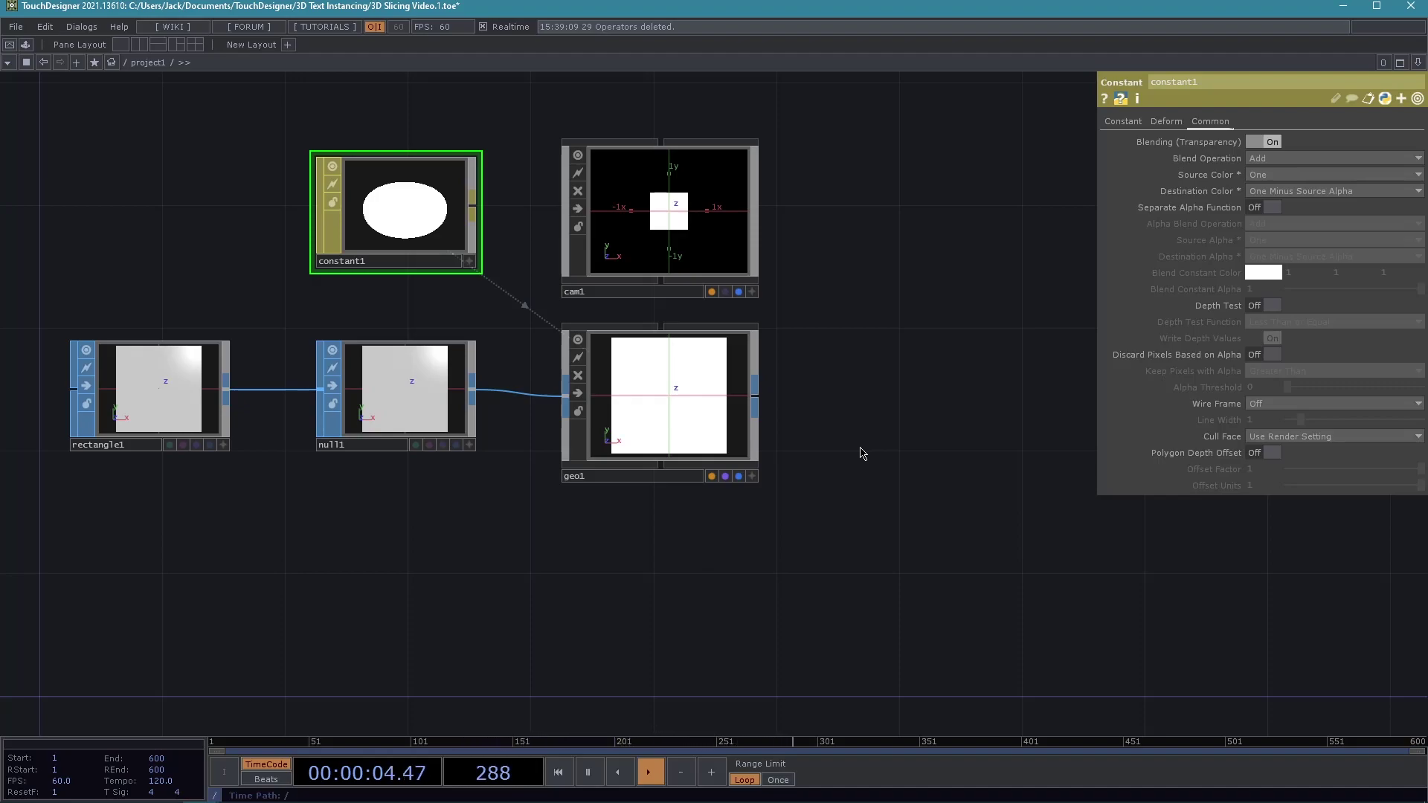
pyautogui.scroll(-3, 727, 555)
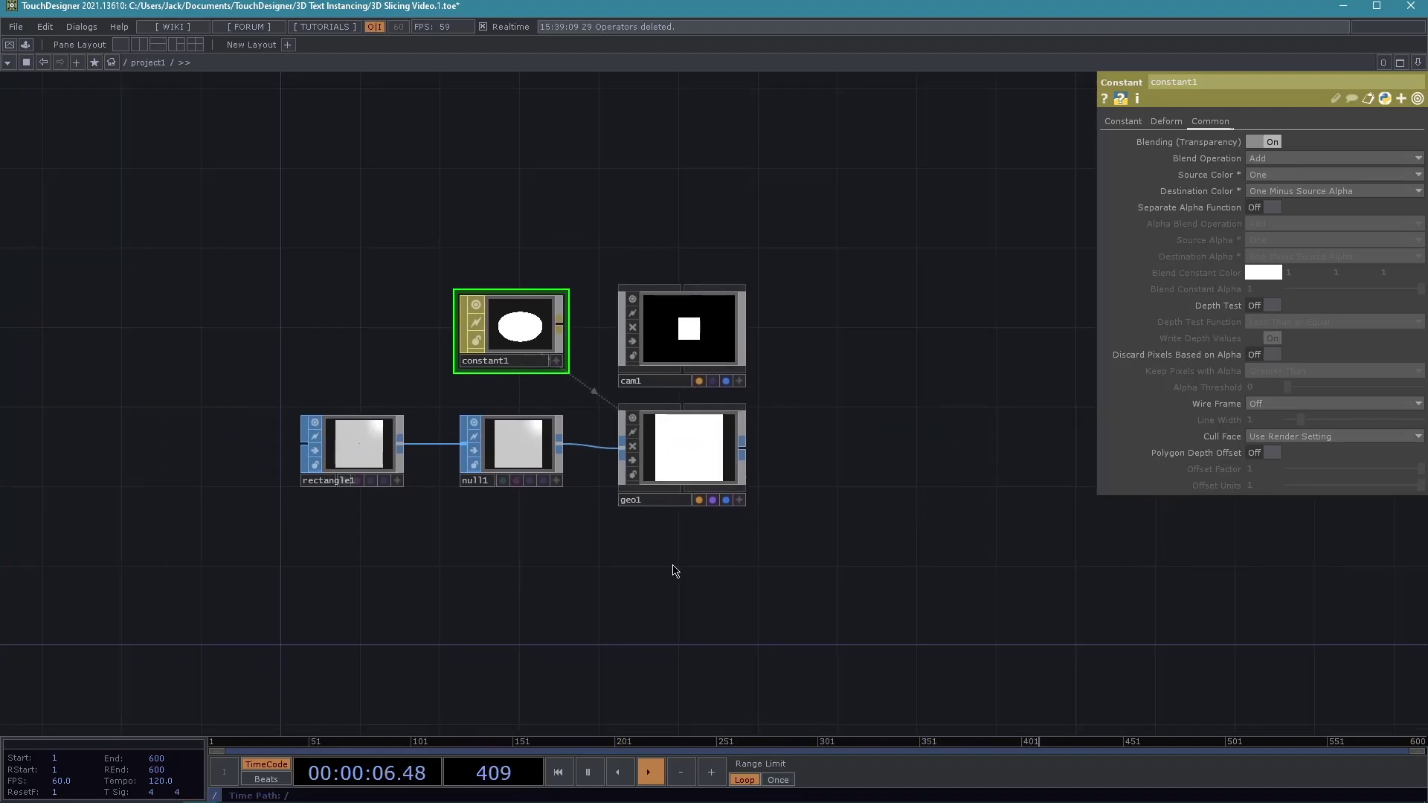
pyautogui.press('Tab')
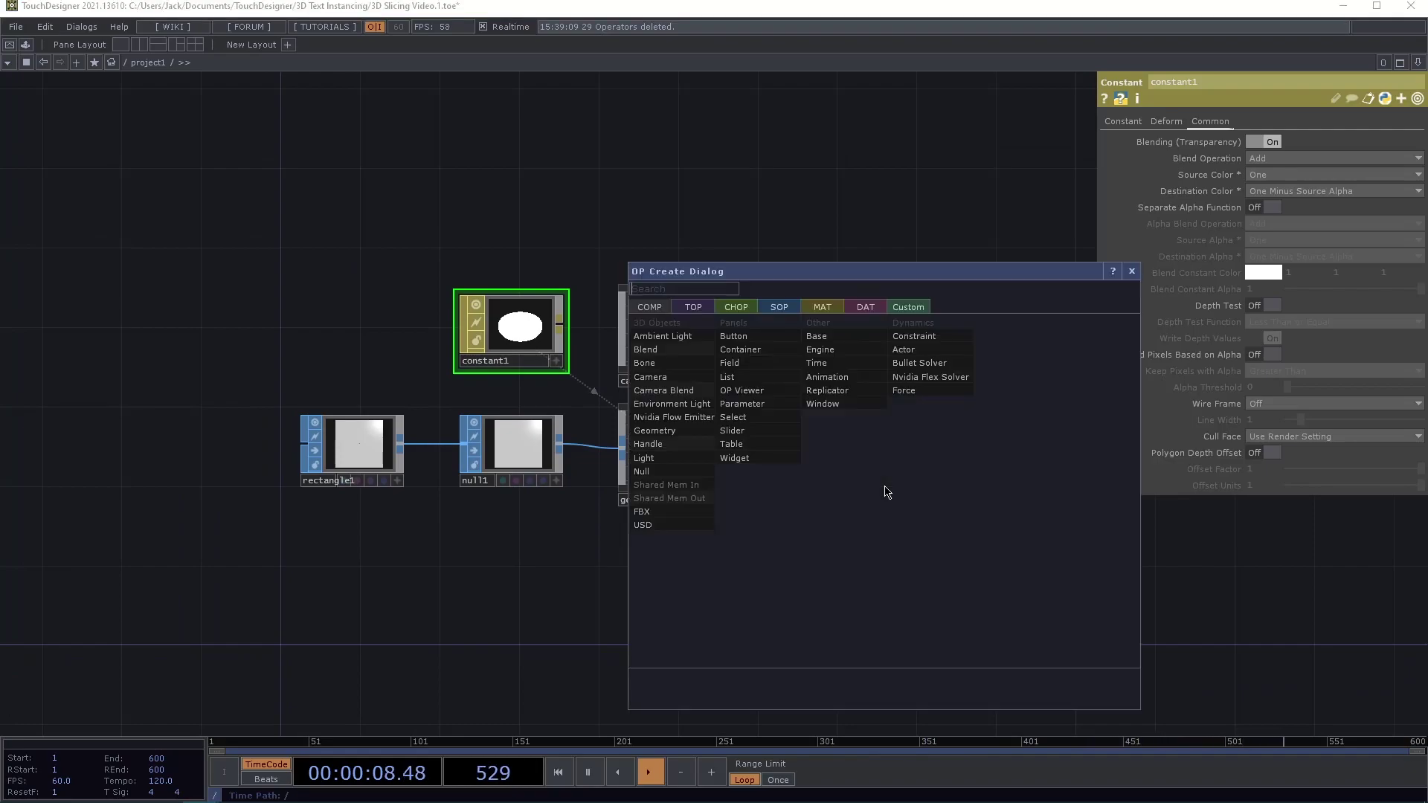
pyautogui.press('Tab')
pyautogui.write('ren')
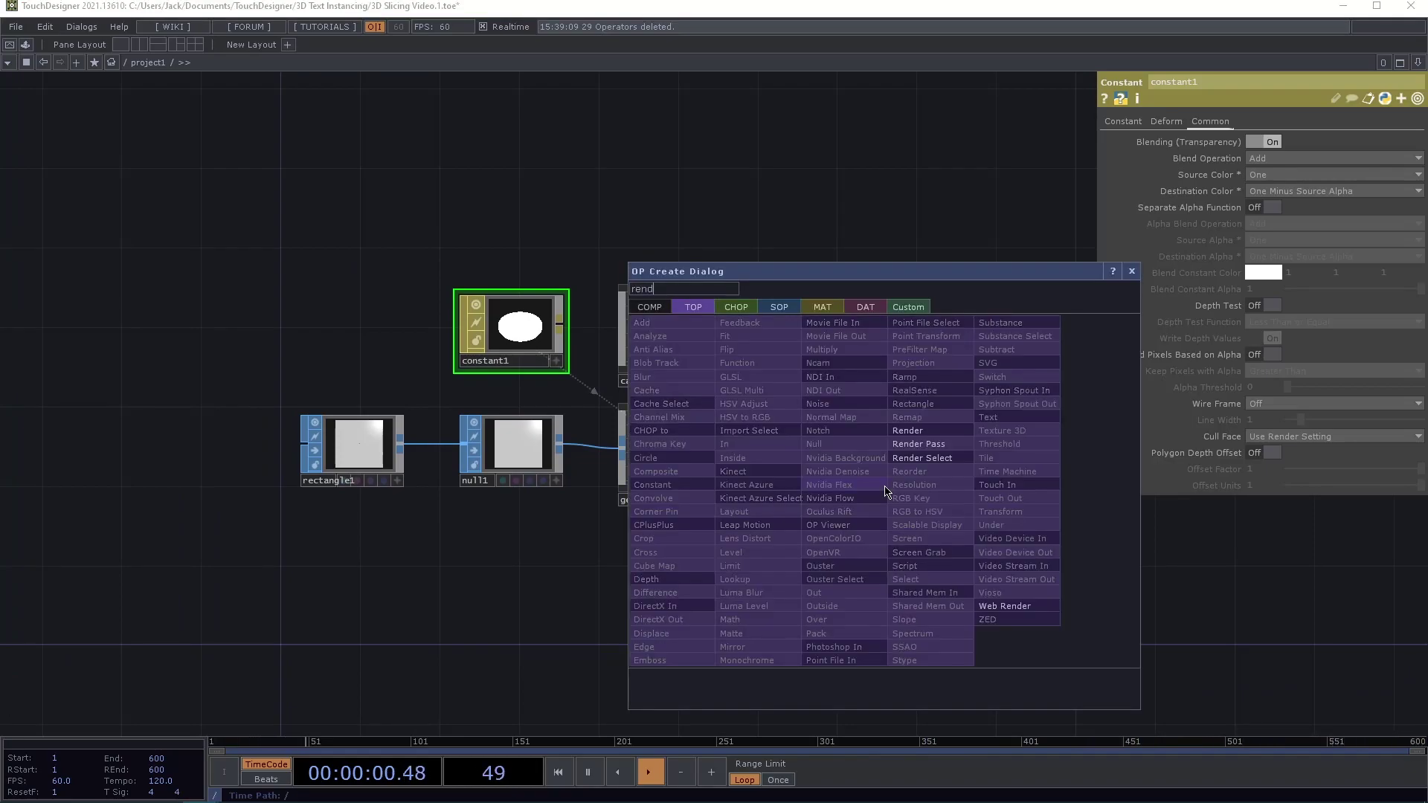
pyautogui.click(911, 431)
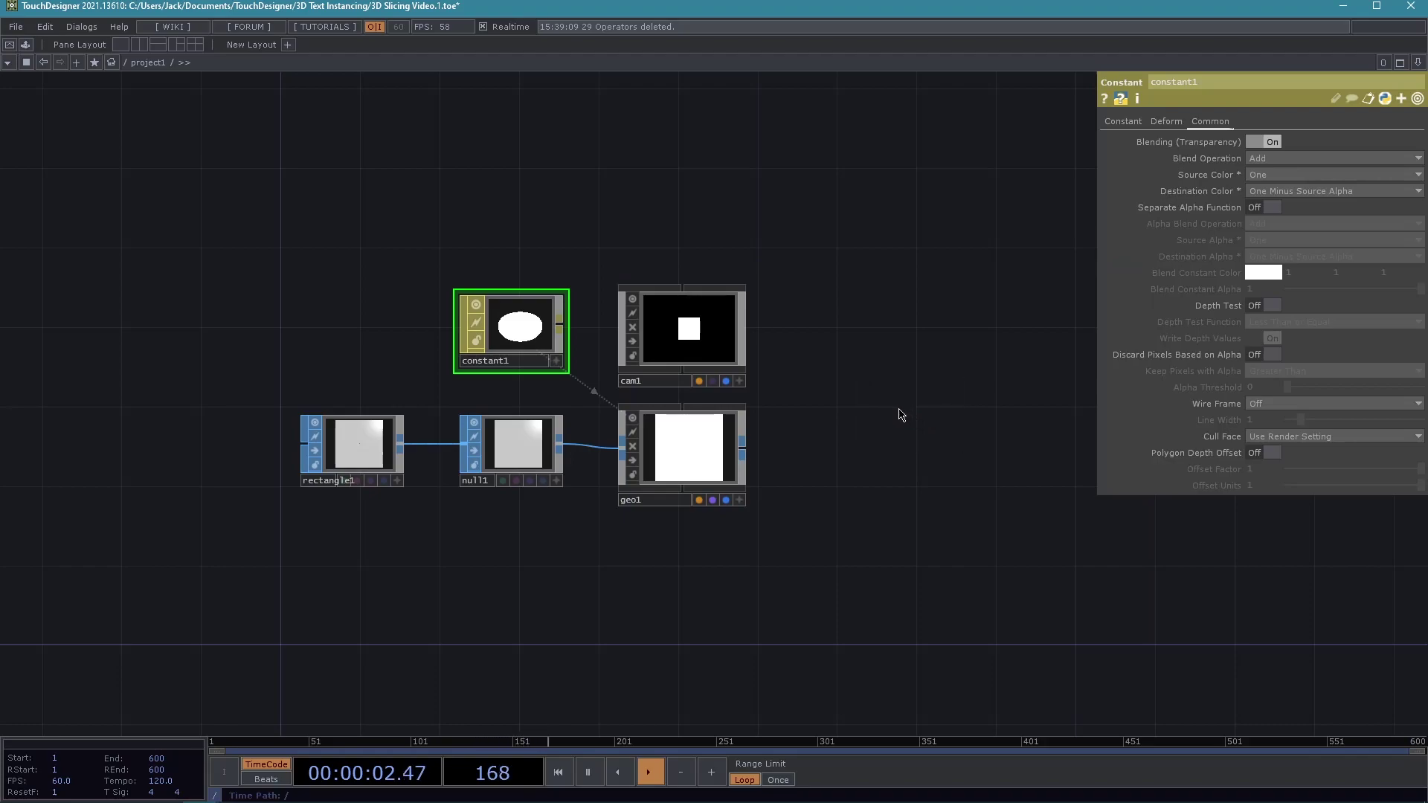
pyautogui.press('Tab')
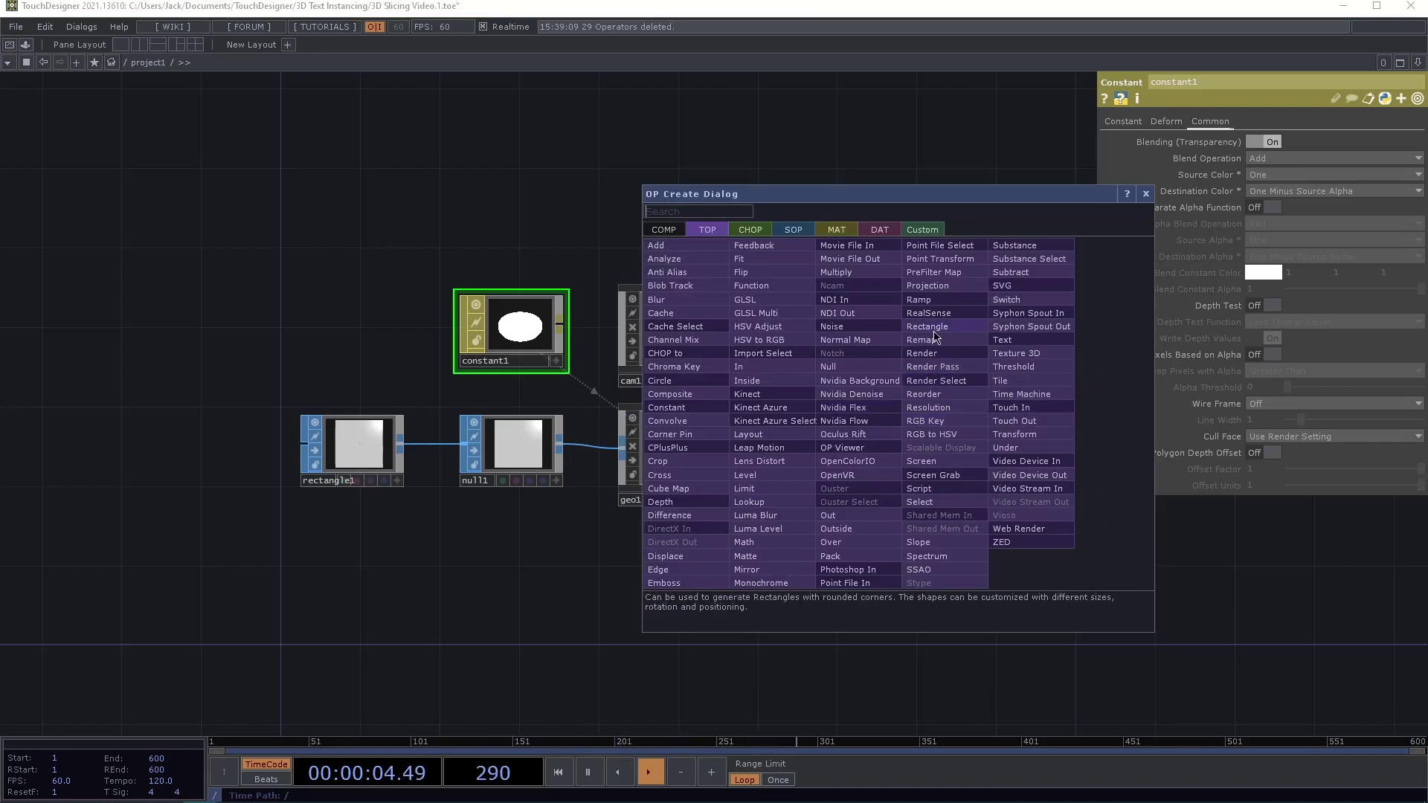
pyautogui.click(928, 355)
pyautogui.click(805, 456)
pyautogui.moveTo(806, 457); pyautogui.dragTo(905, 458)
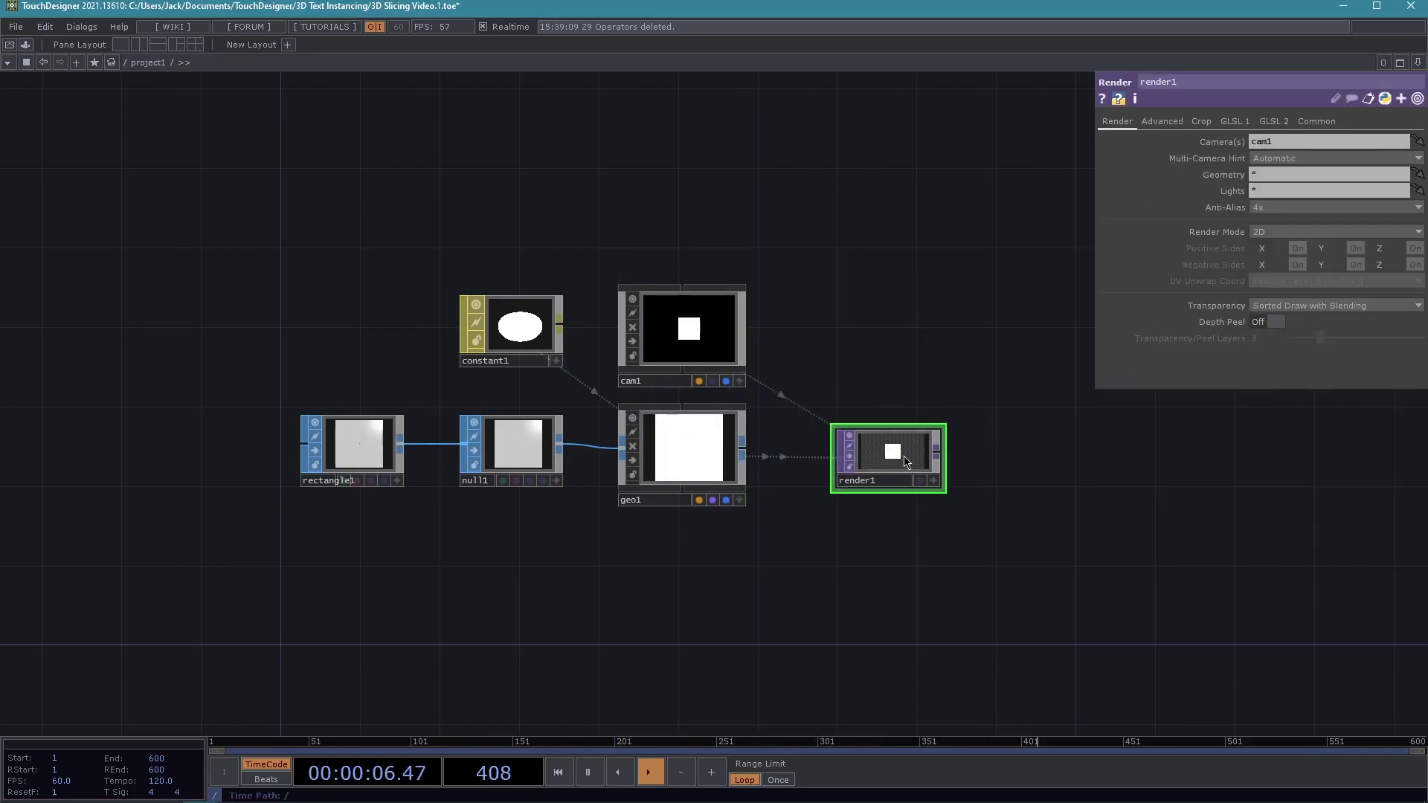
# Add a Null TOP connected to the Render TOP's output, leaving a wide gap between them.
pyautogui.press('h')
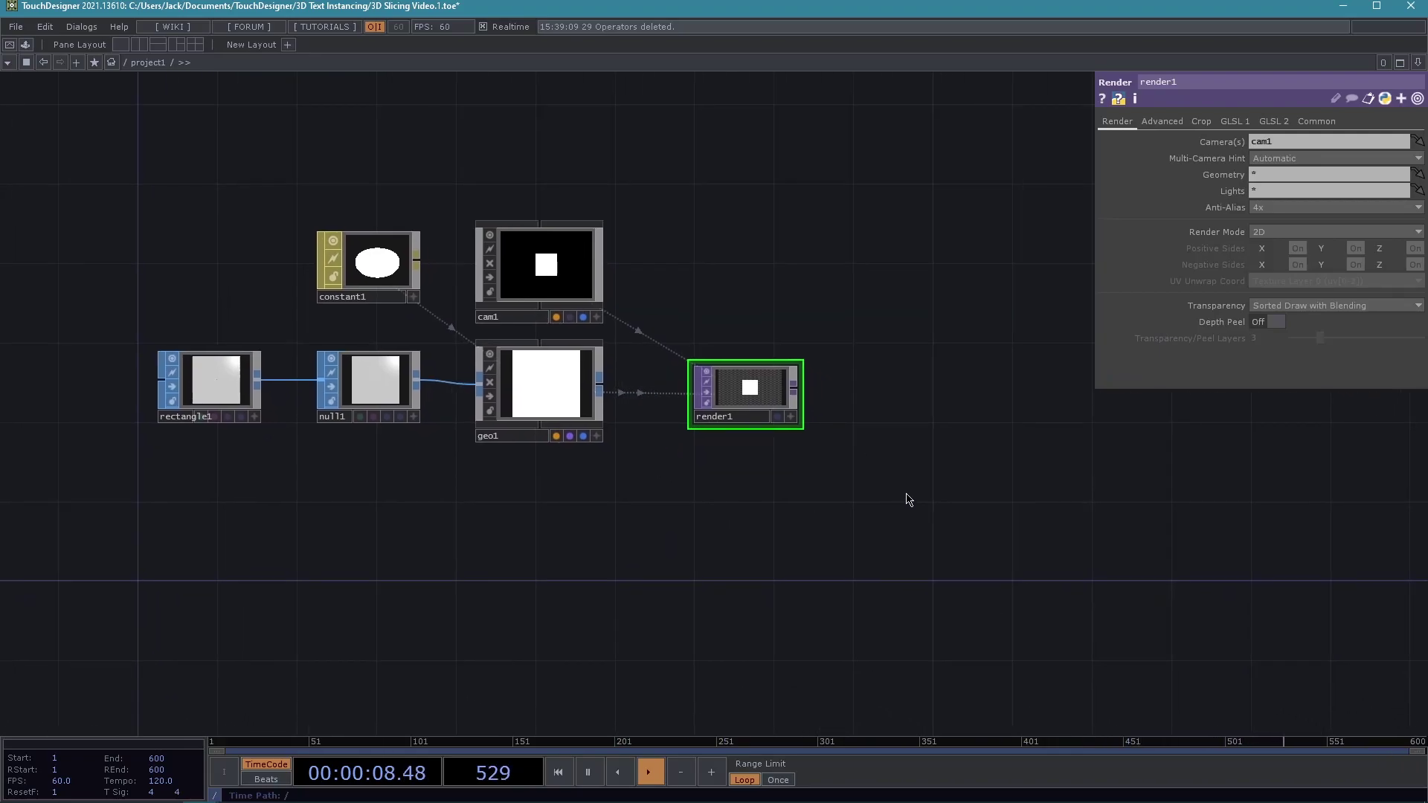
pyautogui.click(1135, 399)
pyautogui.press('h')
pyautogui.moveTo(887, 473); pyautogui.dragTo(877, 475)
# Insert a Transform TOP between the Render TOP and the Null TOP, and line the three nodes up closely.
pyautogui.rightClick(781, 377)
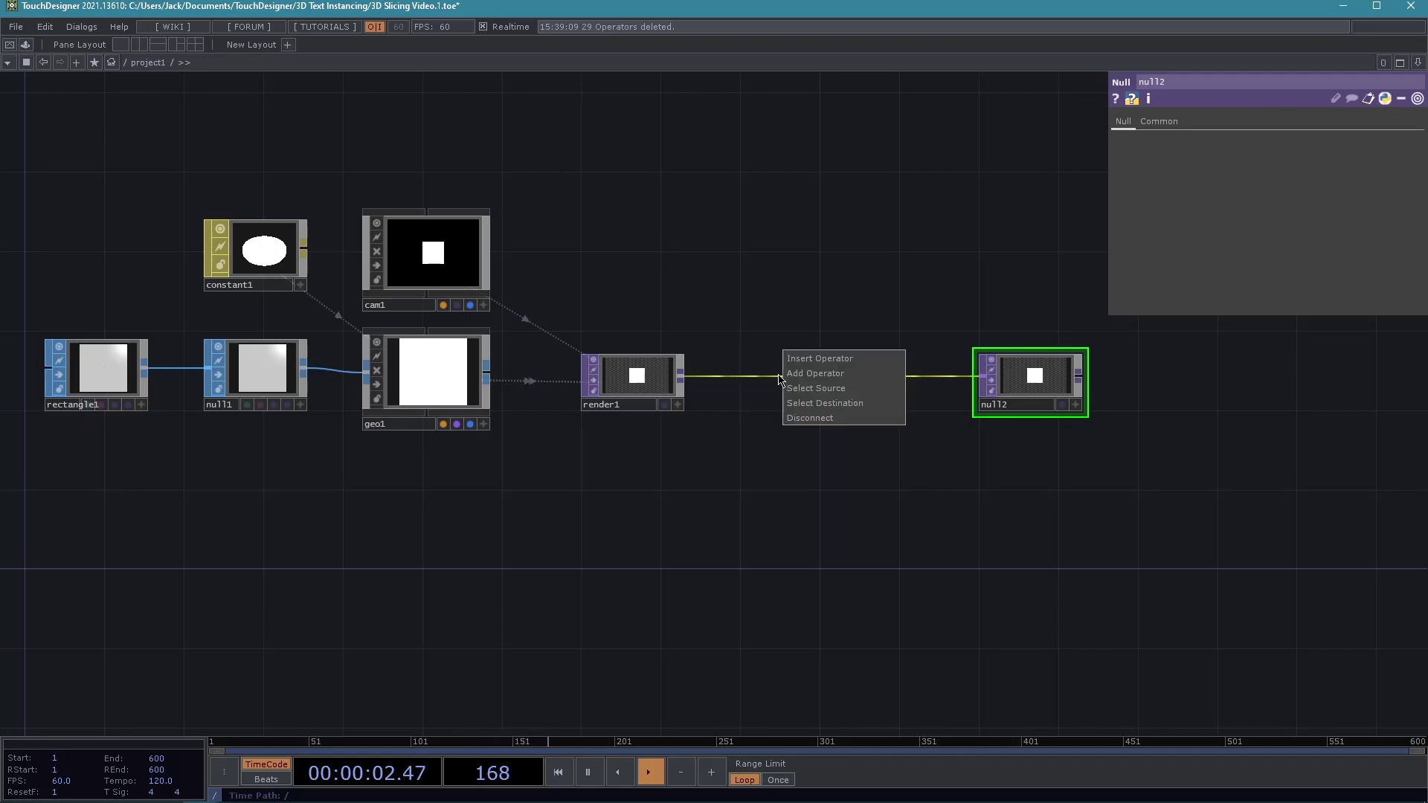
pyautogui.click(820, 360)
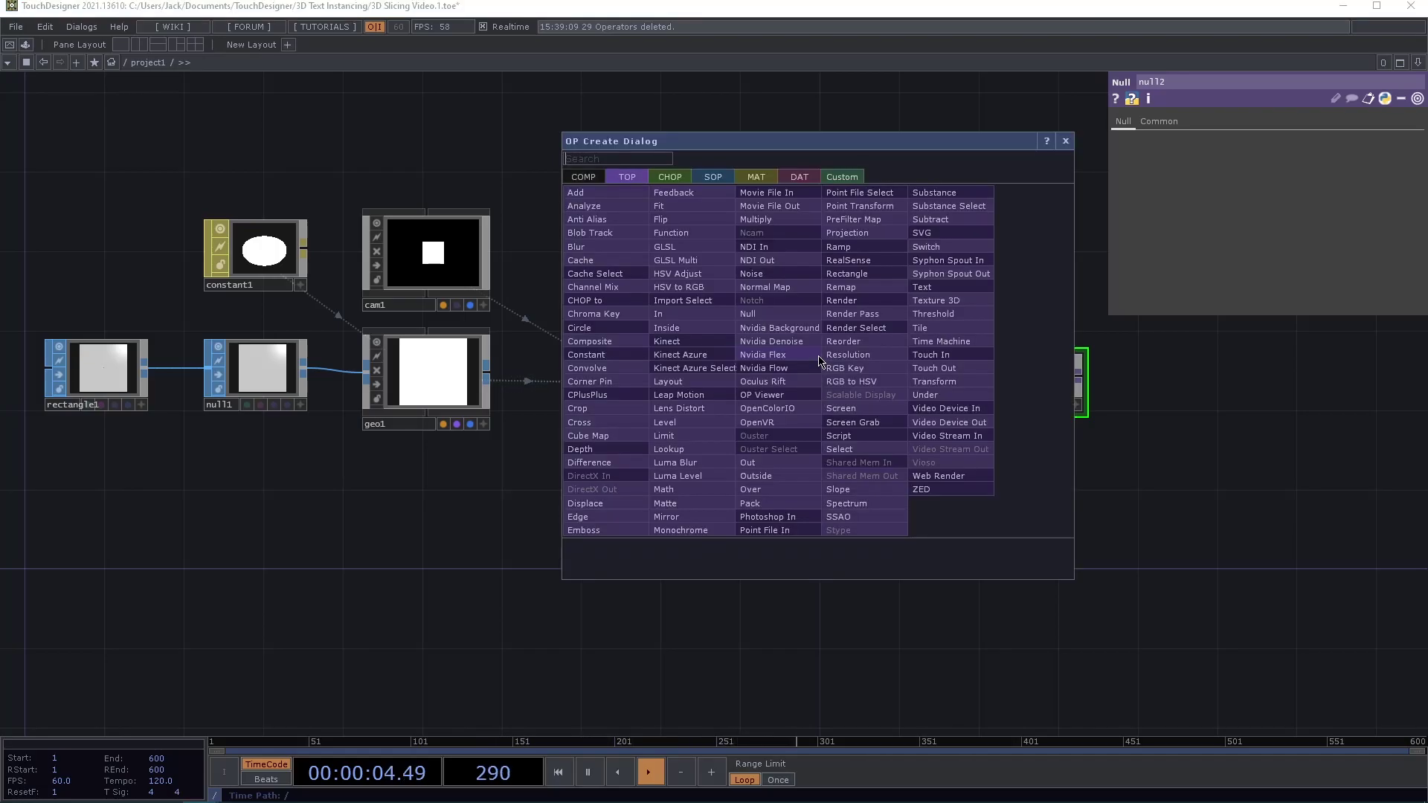
pyautogui.write('transf')
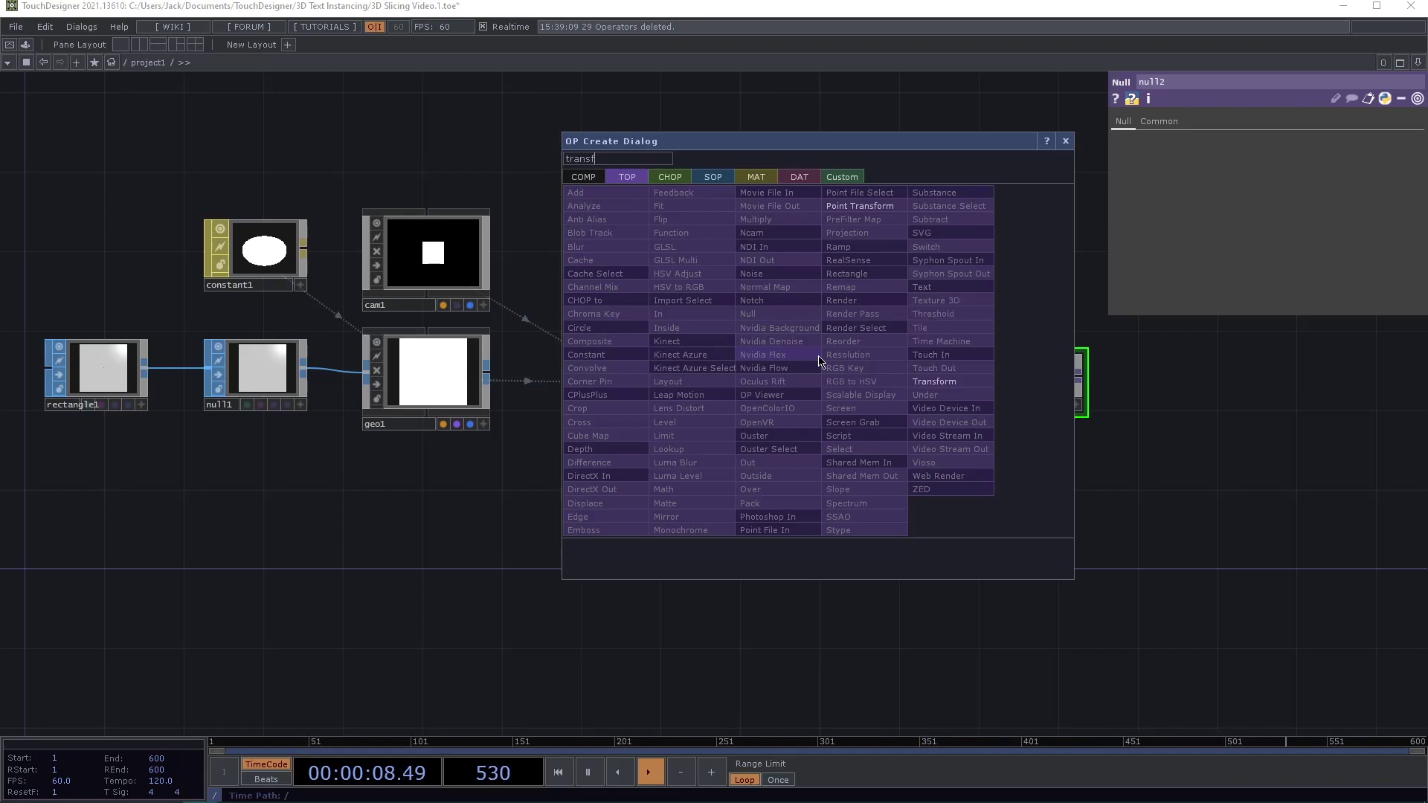
pyautogui.press('Return')
pyautogui.click(820, 361)
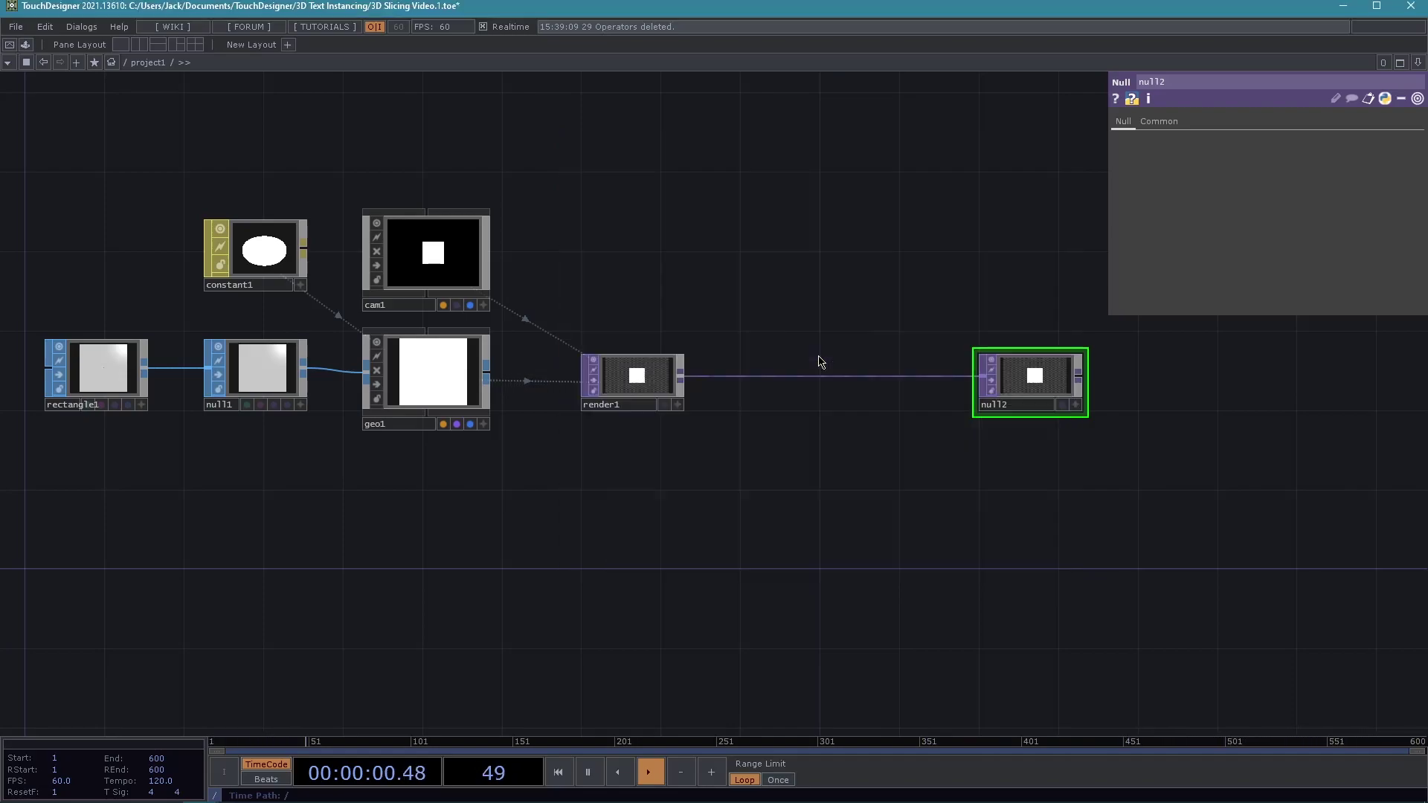
pyautogui.moveTo(821, 361); pyautogui.dragTo(820, 382)
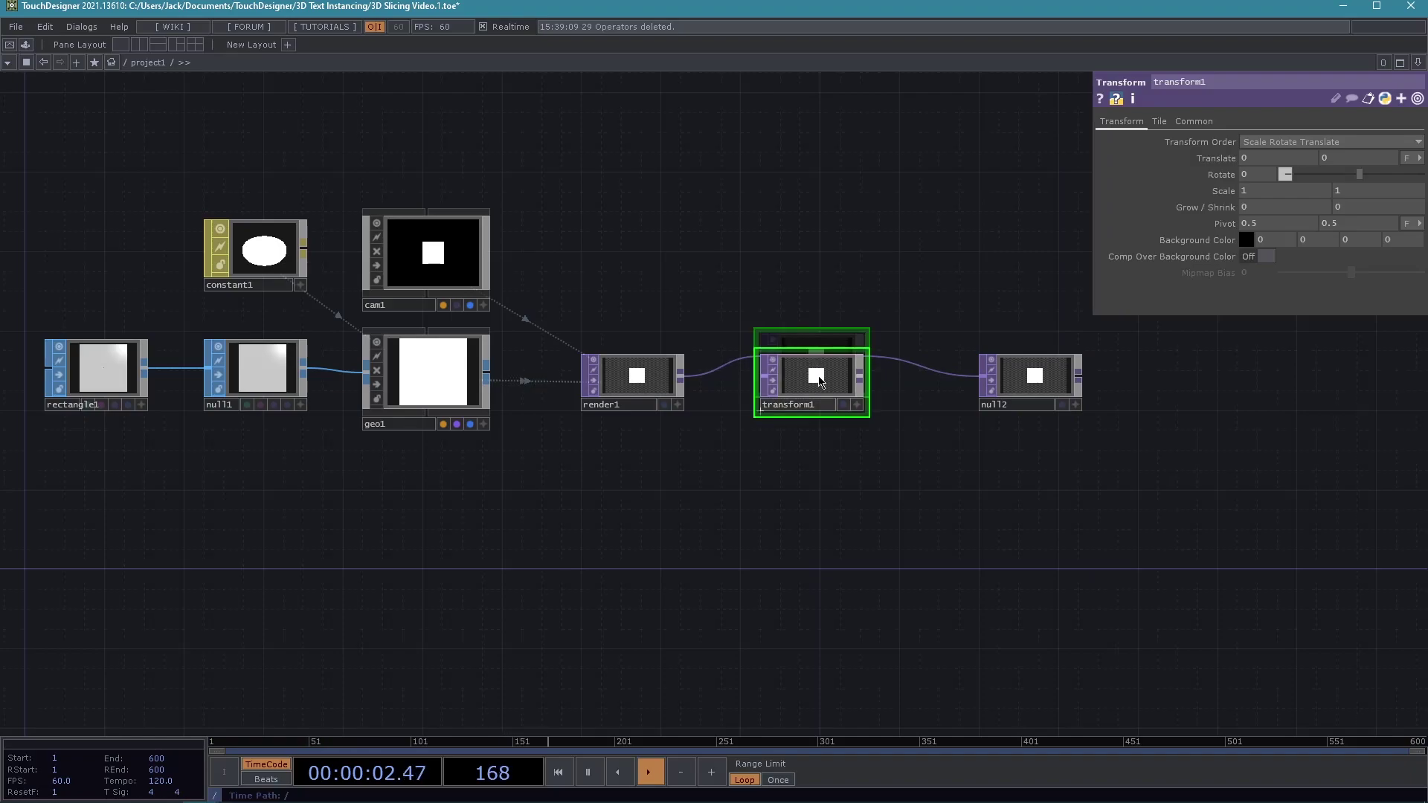
pyautogui.moveTo(979, 412); pyautogui.dragTo(899, 411)
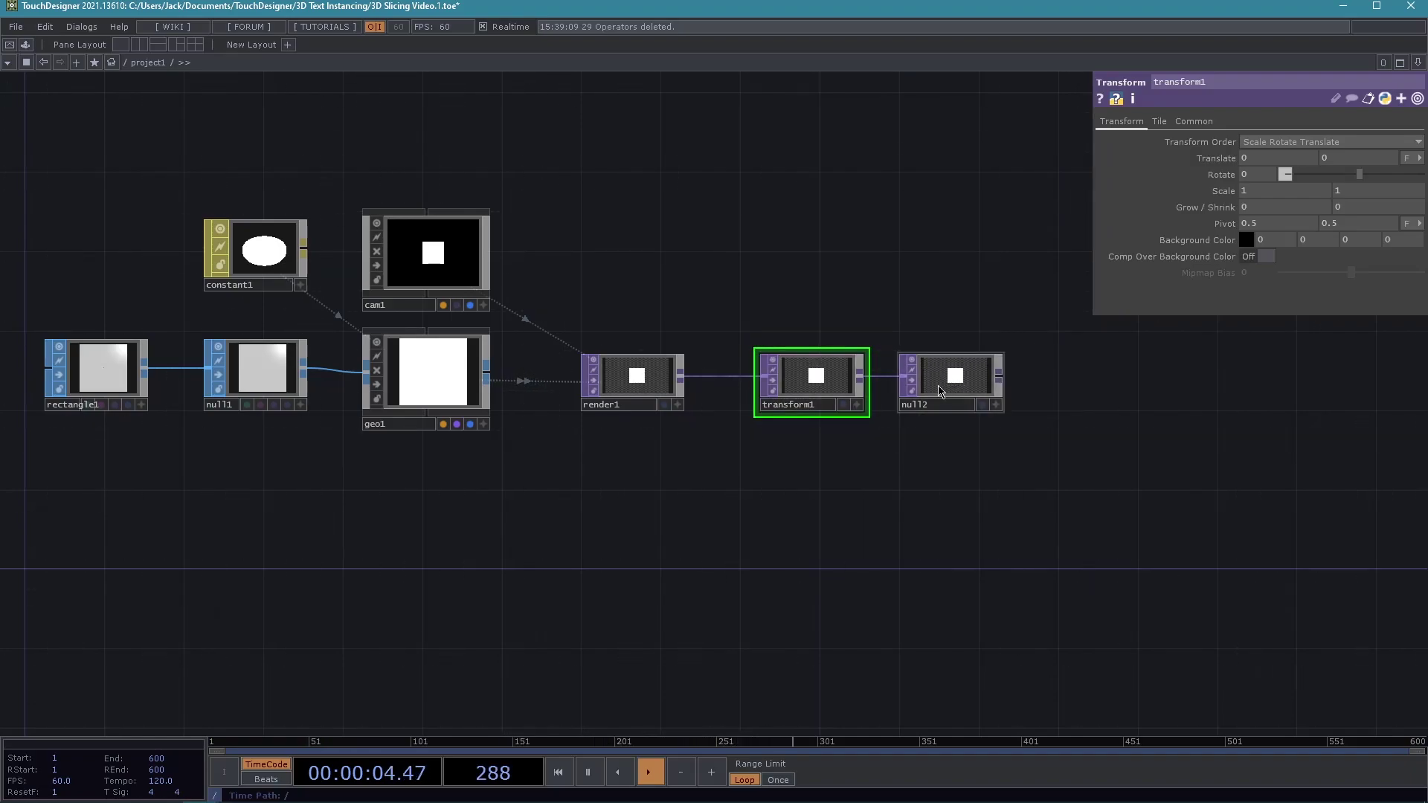
# Set the Transform TOP's background color alpha to 1 and turn on Comp Over Background Color.
pyautogui.scroll(5, 836, 463)
pyautogui.moveTo(1105, 446); pyautogui.dragTo(732, 234, button='right')
pyautogui.moveTo(731, 238); pyautogui.dragTo(671, 238)
pyautogui.click(739, 245)
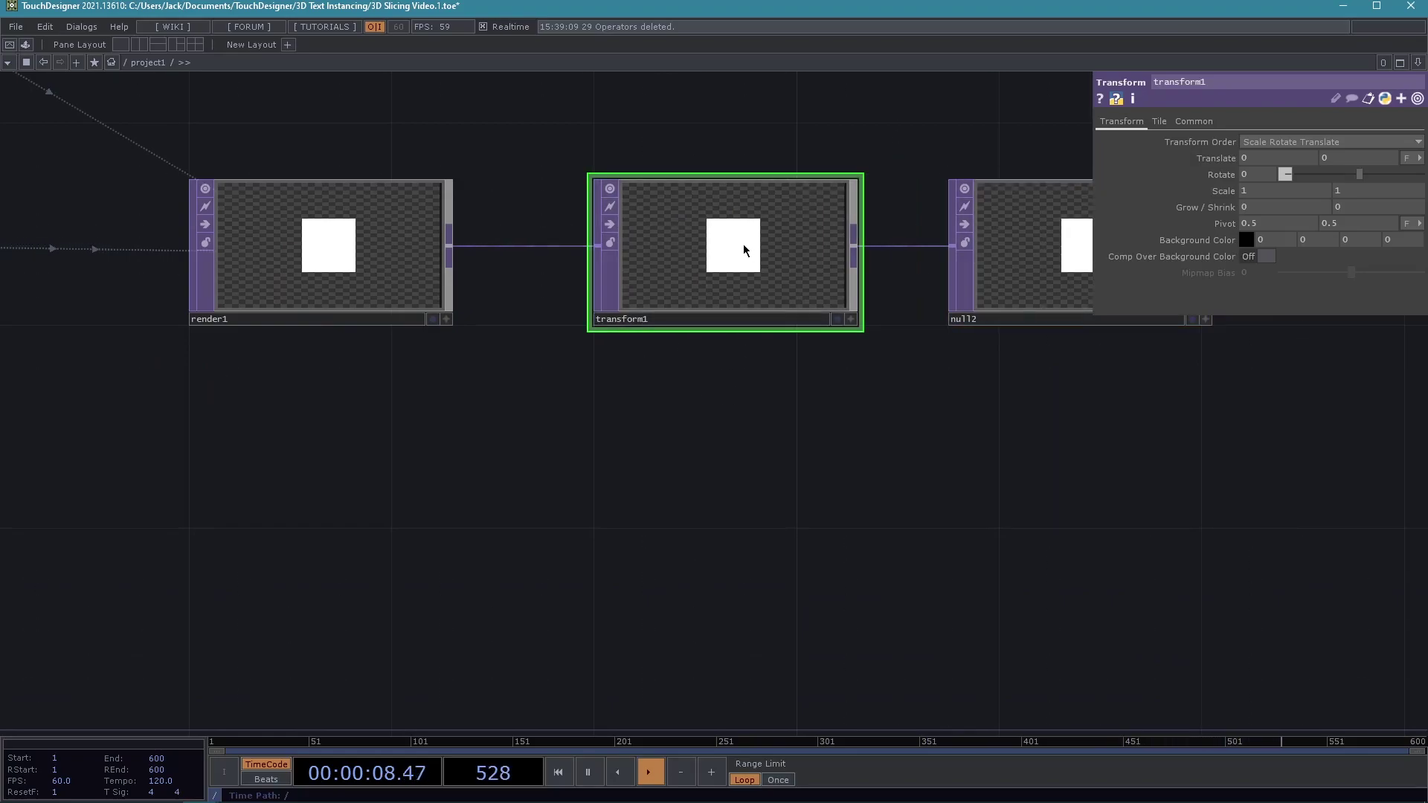
pyautogui.moveTo(764, 476); pyautogui.dragTo(546, 511)
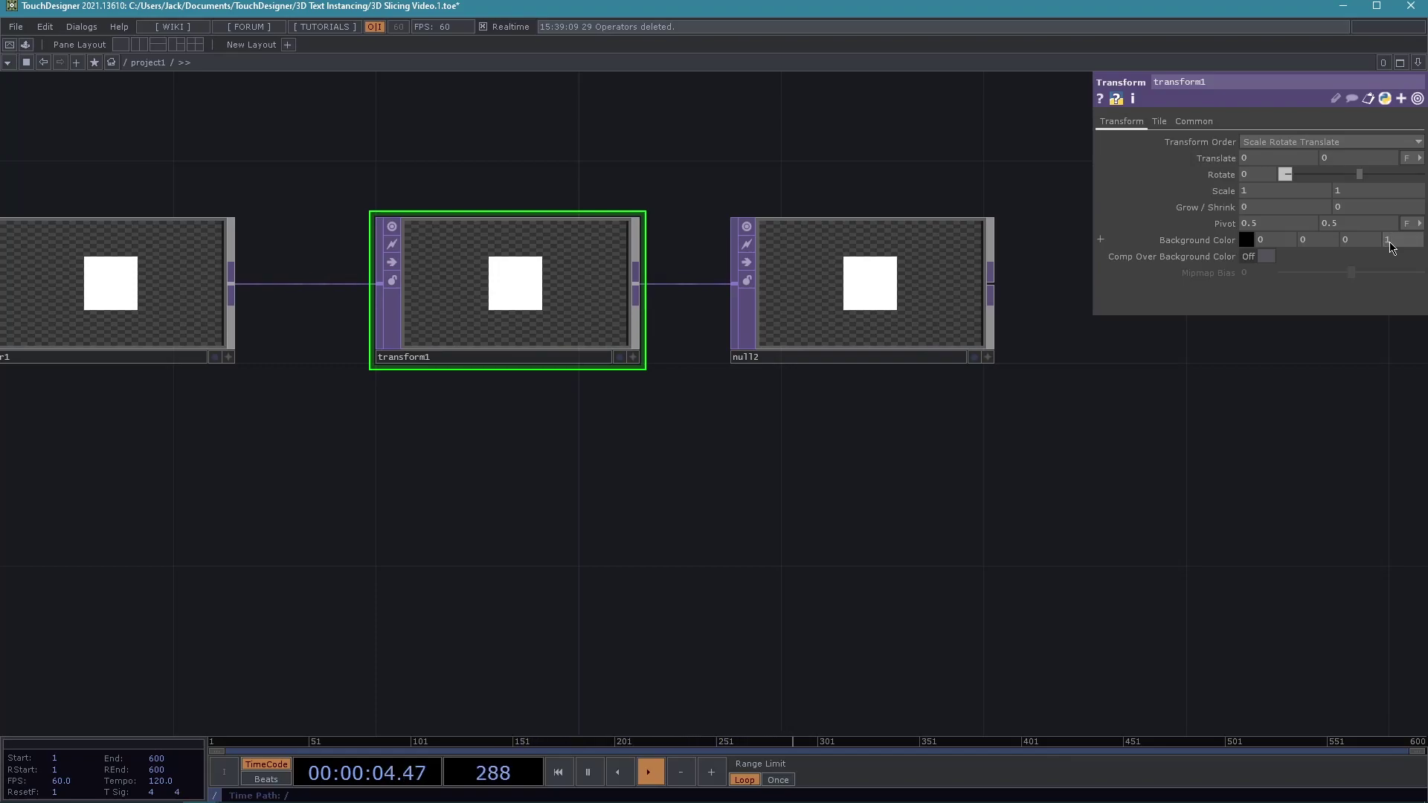
pyautogui.click(1253, 257)
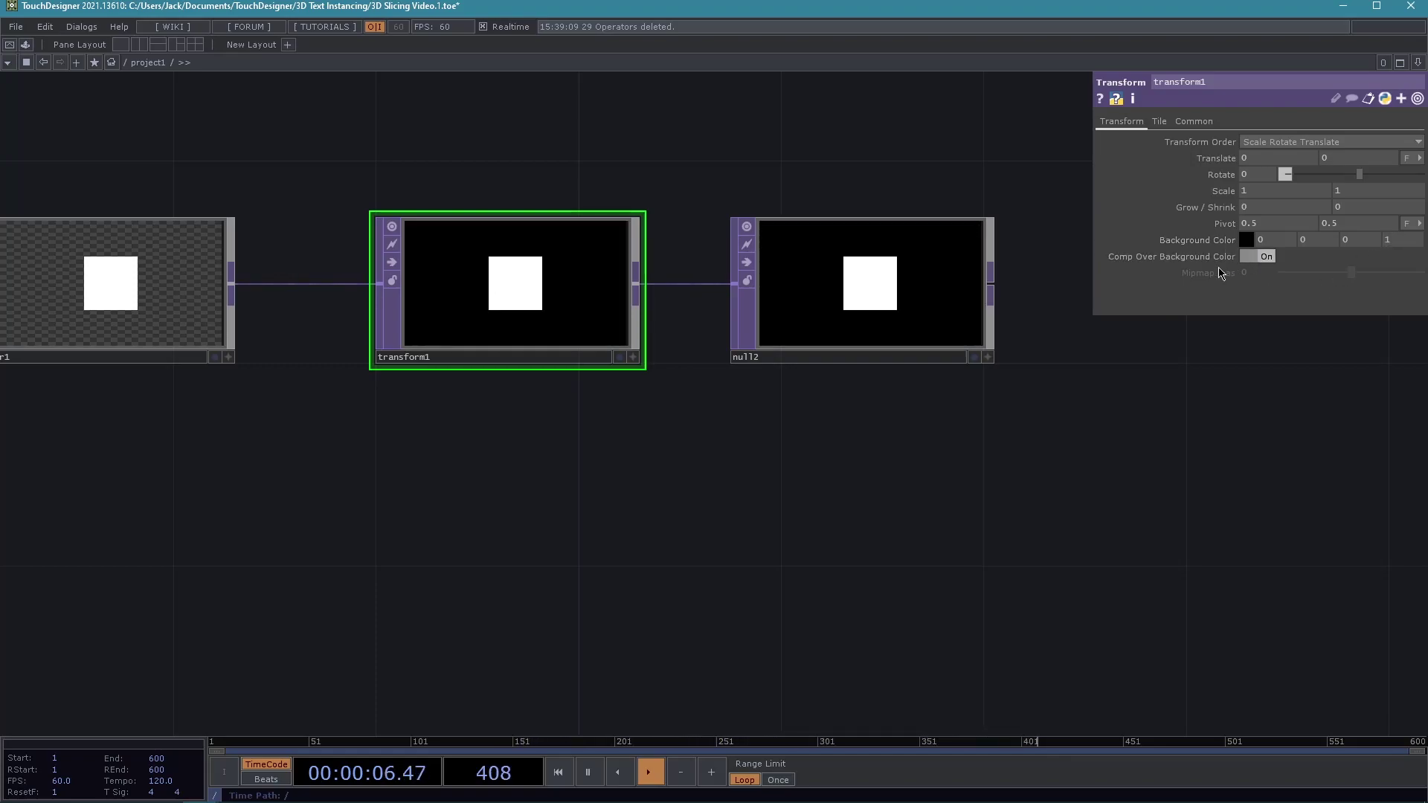
# Preview the Null TOP's output as the network background, and switch that display off again.
pyautogui.scroll(-3, 914, 592)
pyautogui.moveTo(793, 587); pyautogui.dragTo(952, 554)
pyautogui.click(1103, 448)
pyautogui.moveTo(1118, 655); pyautogui.dragTo(1009, 456)
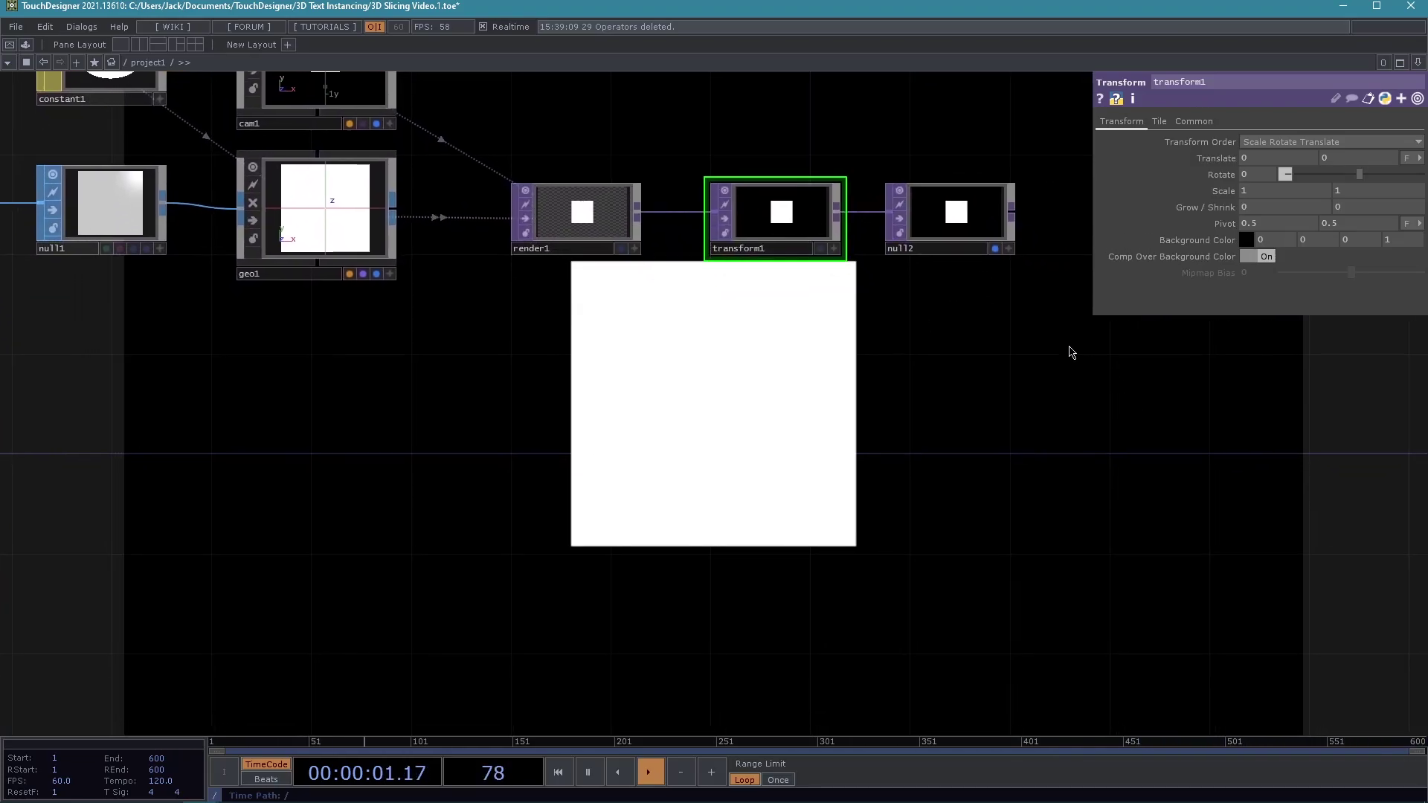
pyautogui.click(995, 249)
# Set the Render TOP's resolution to 1024 x 1024.
pyautogui.click(592, 226)
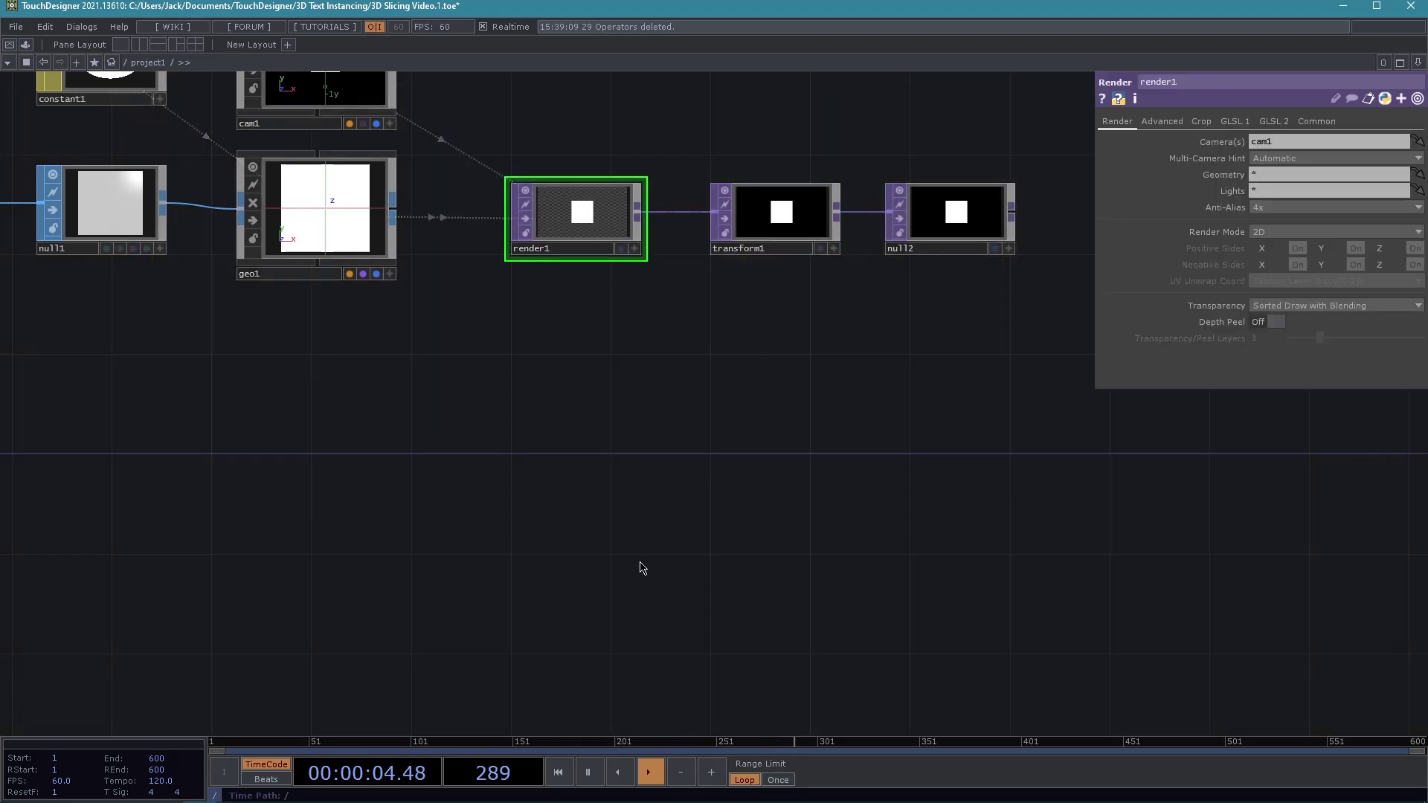
pyautogui.click(1336, 121)
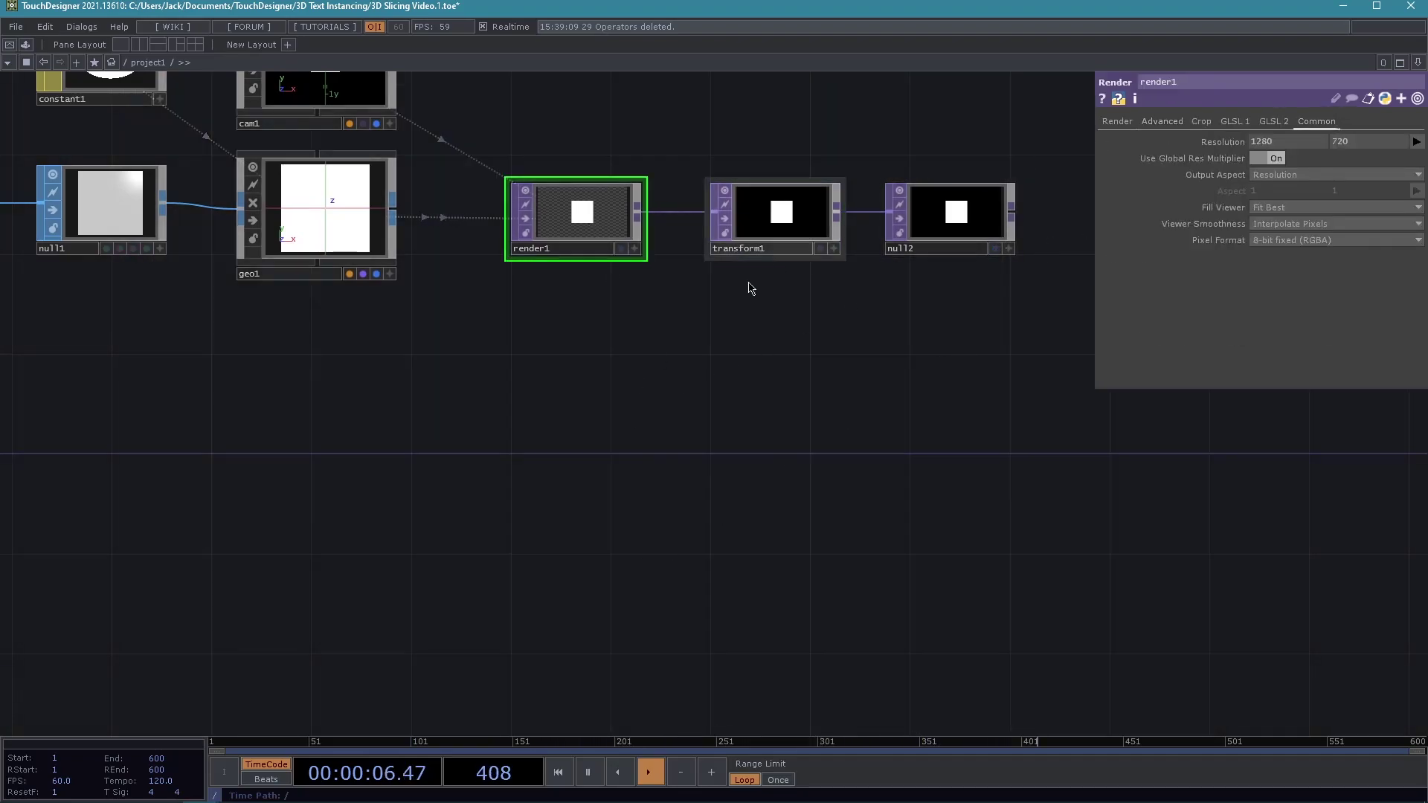
pyautogui.click(1416, 142)
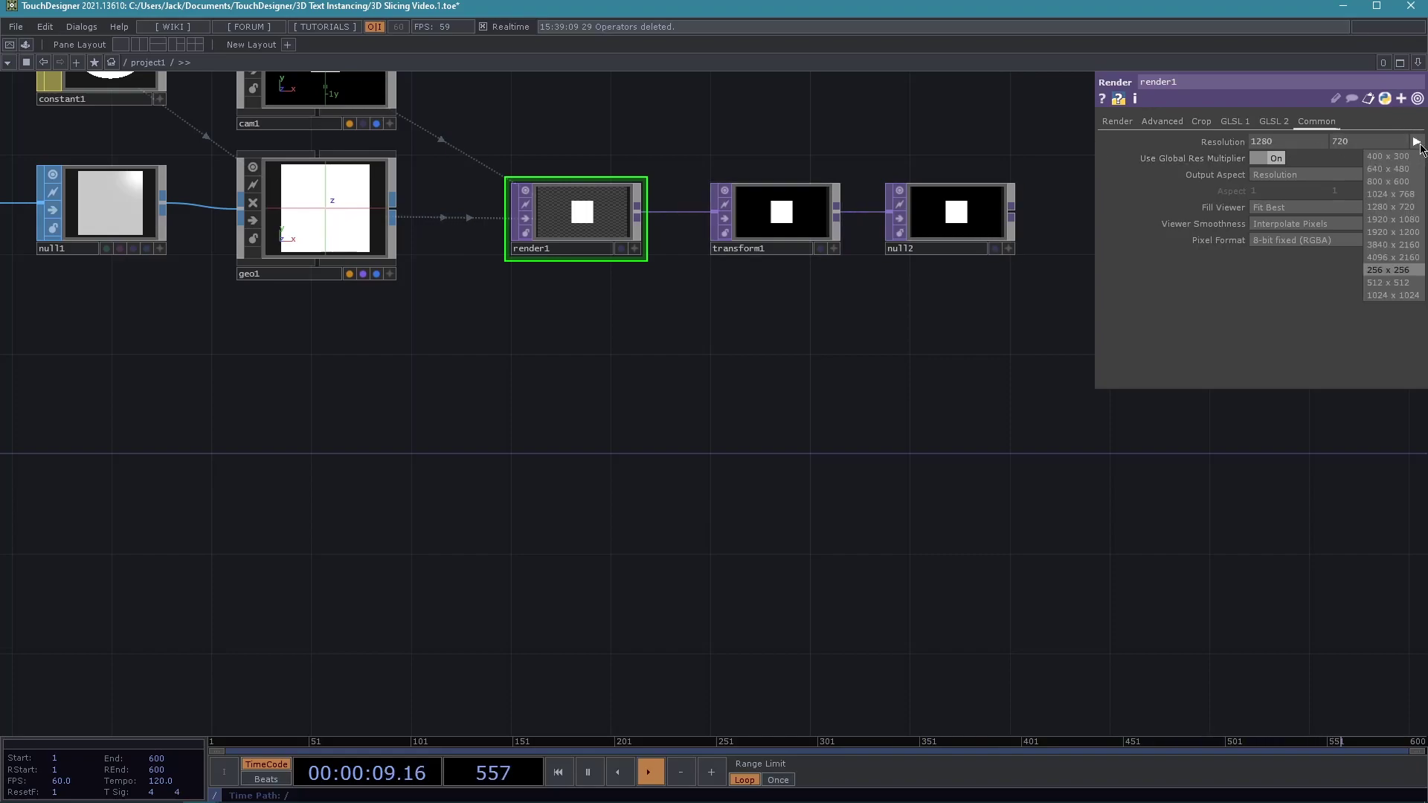
pyautogui.click(1388, 297)
# Add a Grid SOP directly below the rectangle1 node.
pyautogui.scroll(-2, 825, 368)
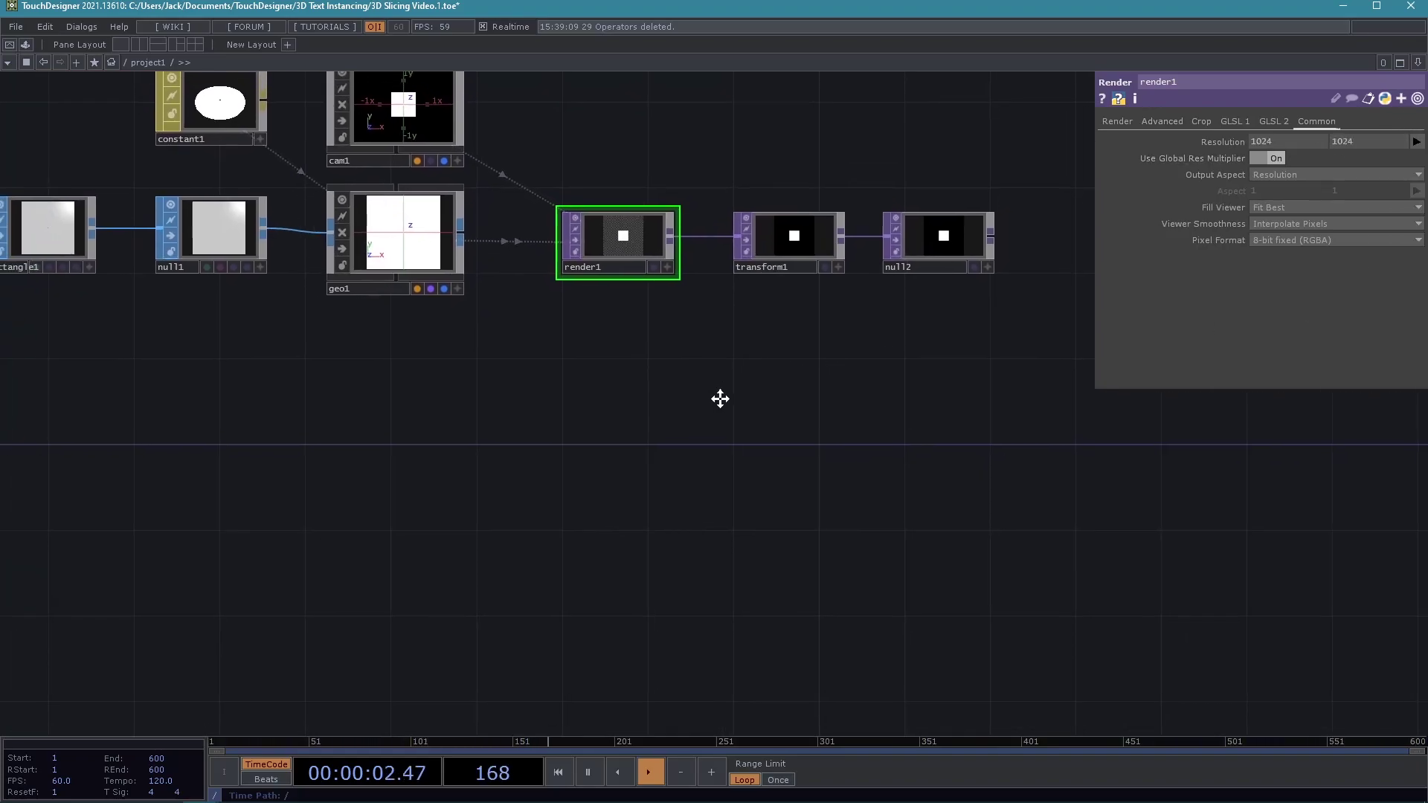
pyautogui.moveTo(719, 393); pyautogui.dragTo(732, 433)
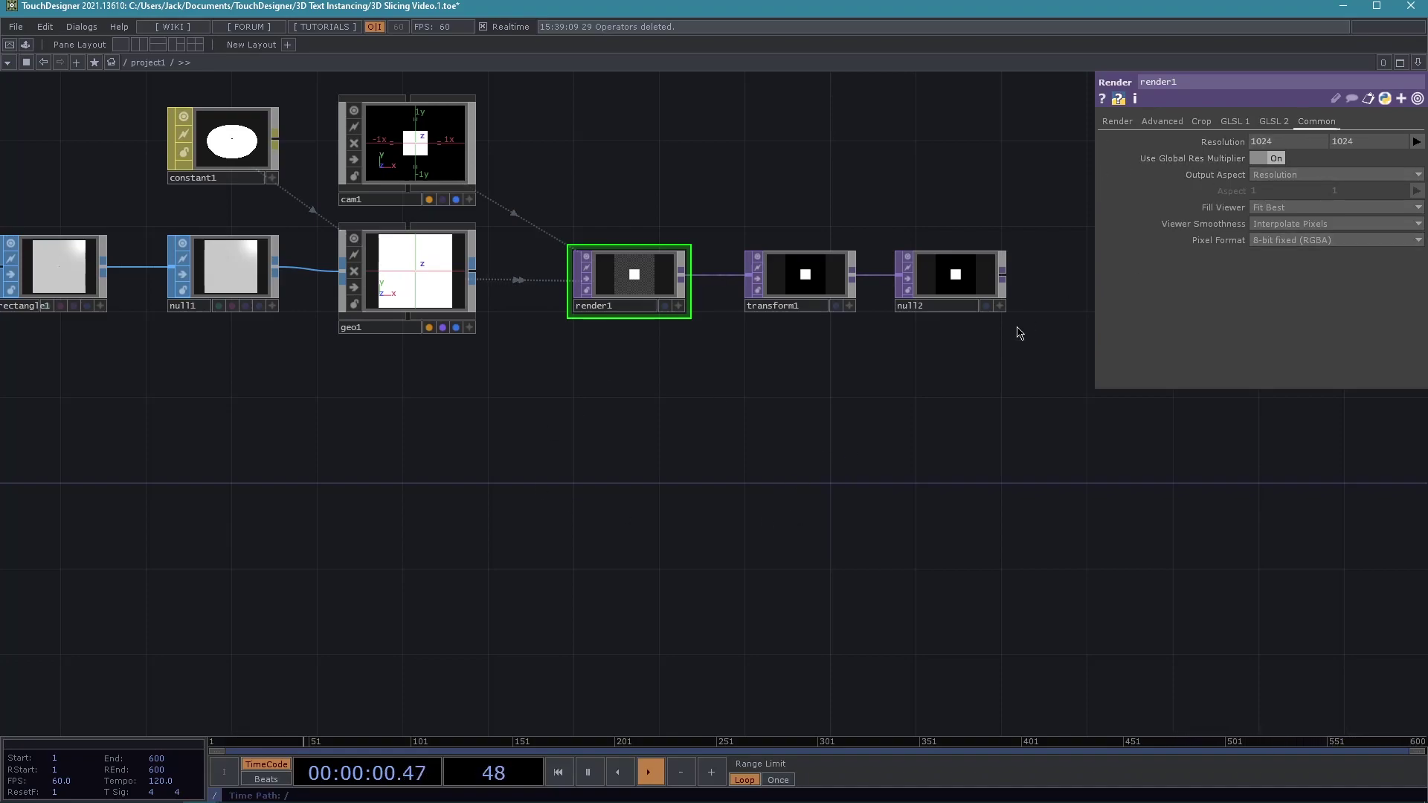
pyautogui.moveTo(460, 452); pyautogui.dragTo(737, 533)
pyautogui.scroll(-2, 593, 449)
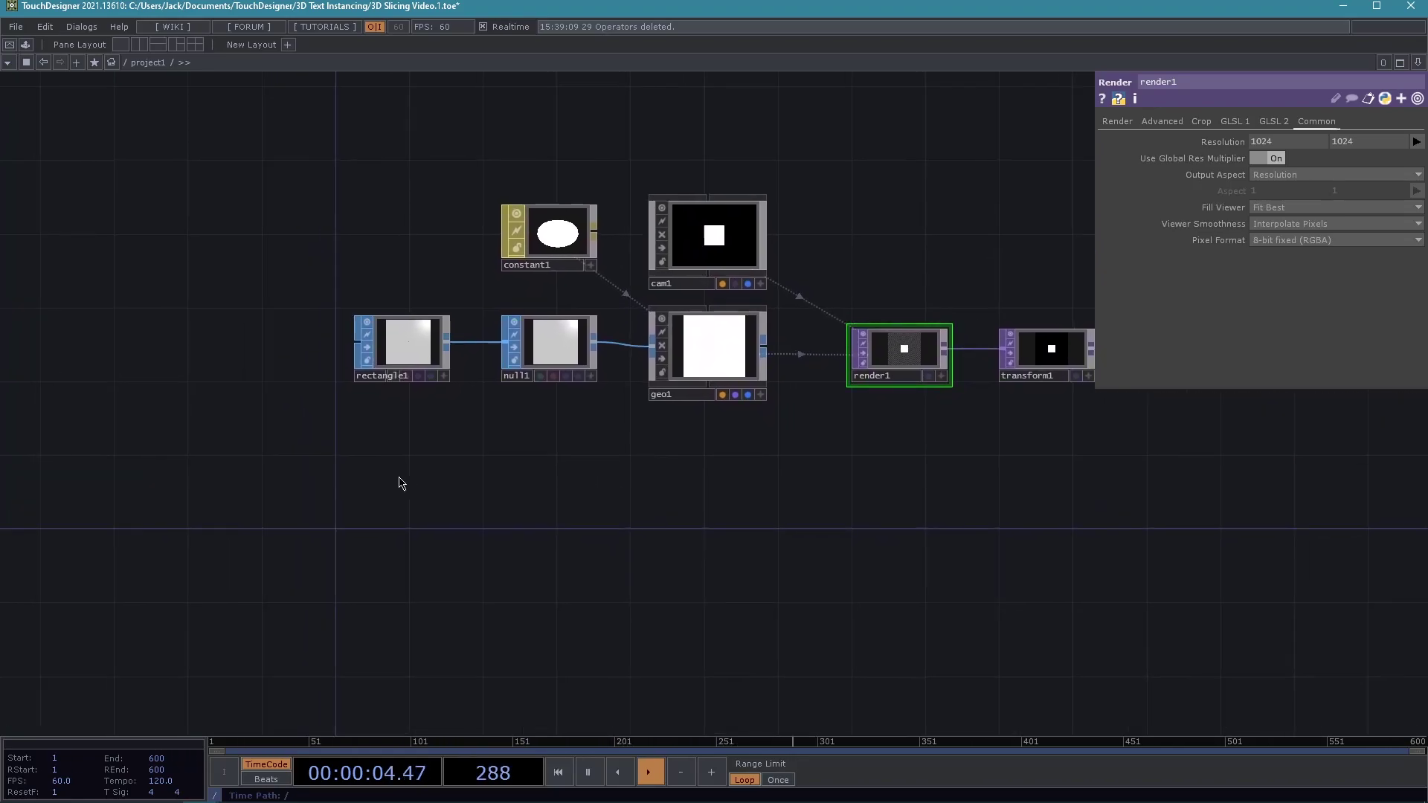
pyautogui.press('Tab')
pyautogui.write('gr')
pyautogui.press('Tab')
pyautogui.press('Tab')
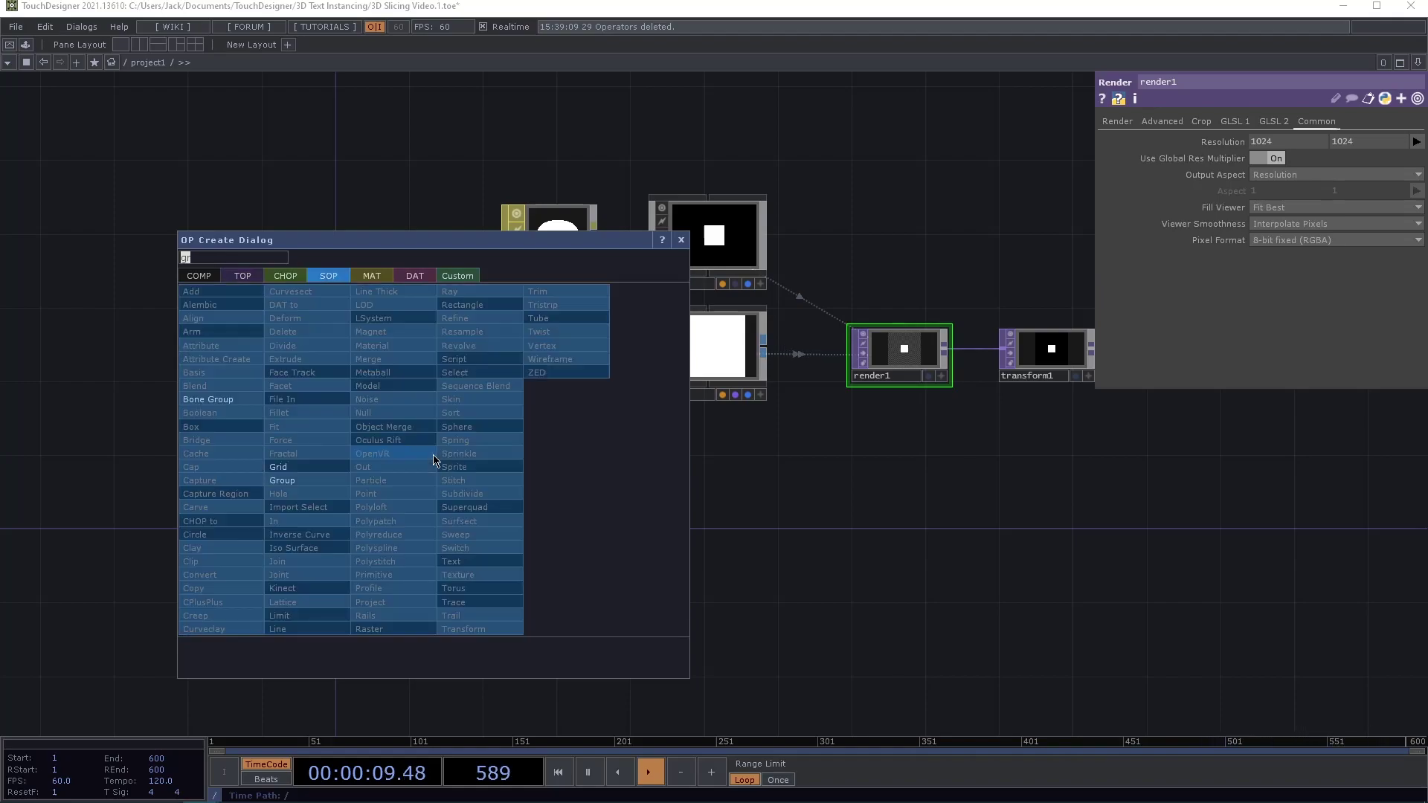
pyautogui.click(336, 467)
pyautogui.click(411, 447)
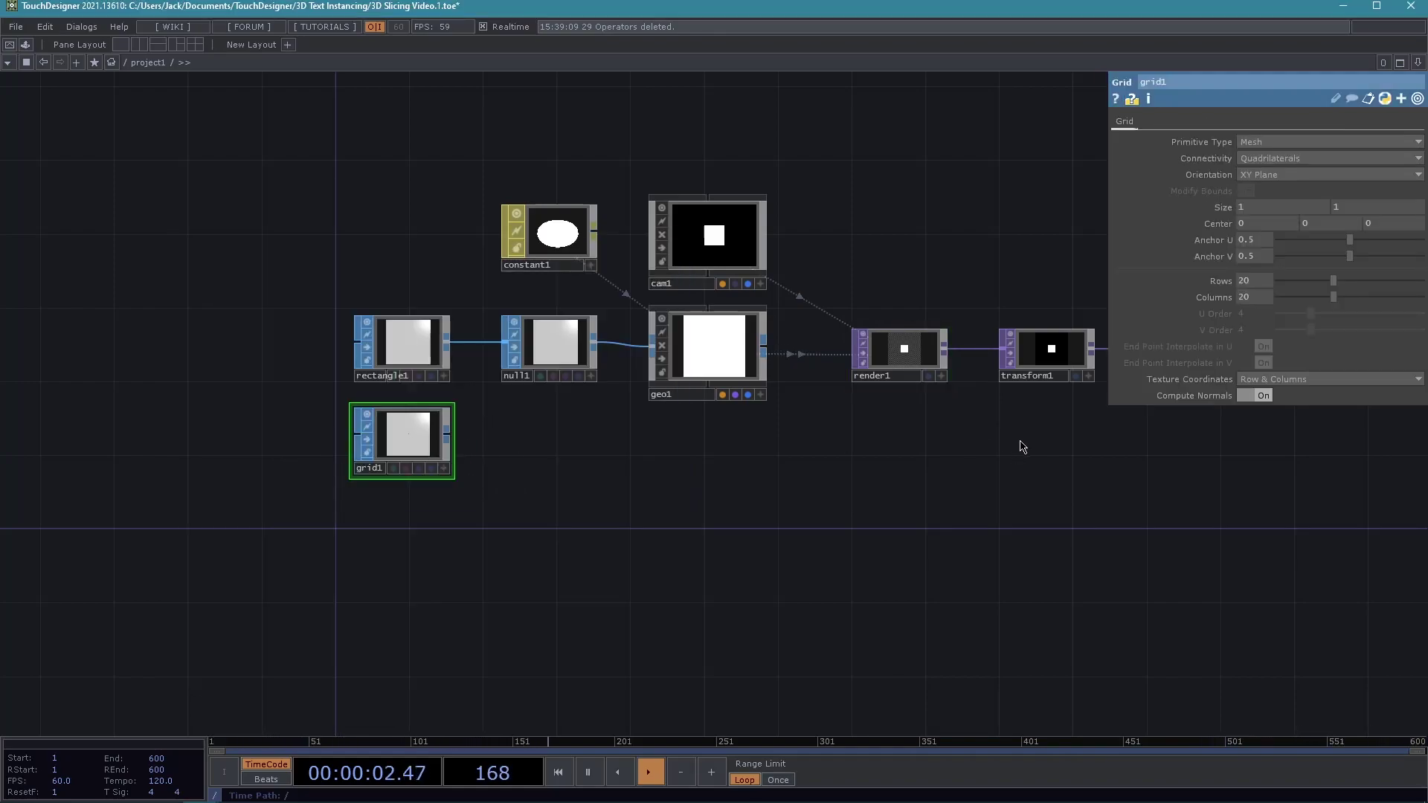
# Append a Null SOP to the Grid SOP's output and rename it pos.
pyautogui.hotkey('alt', 'n')
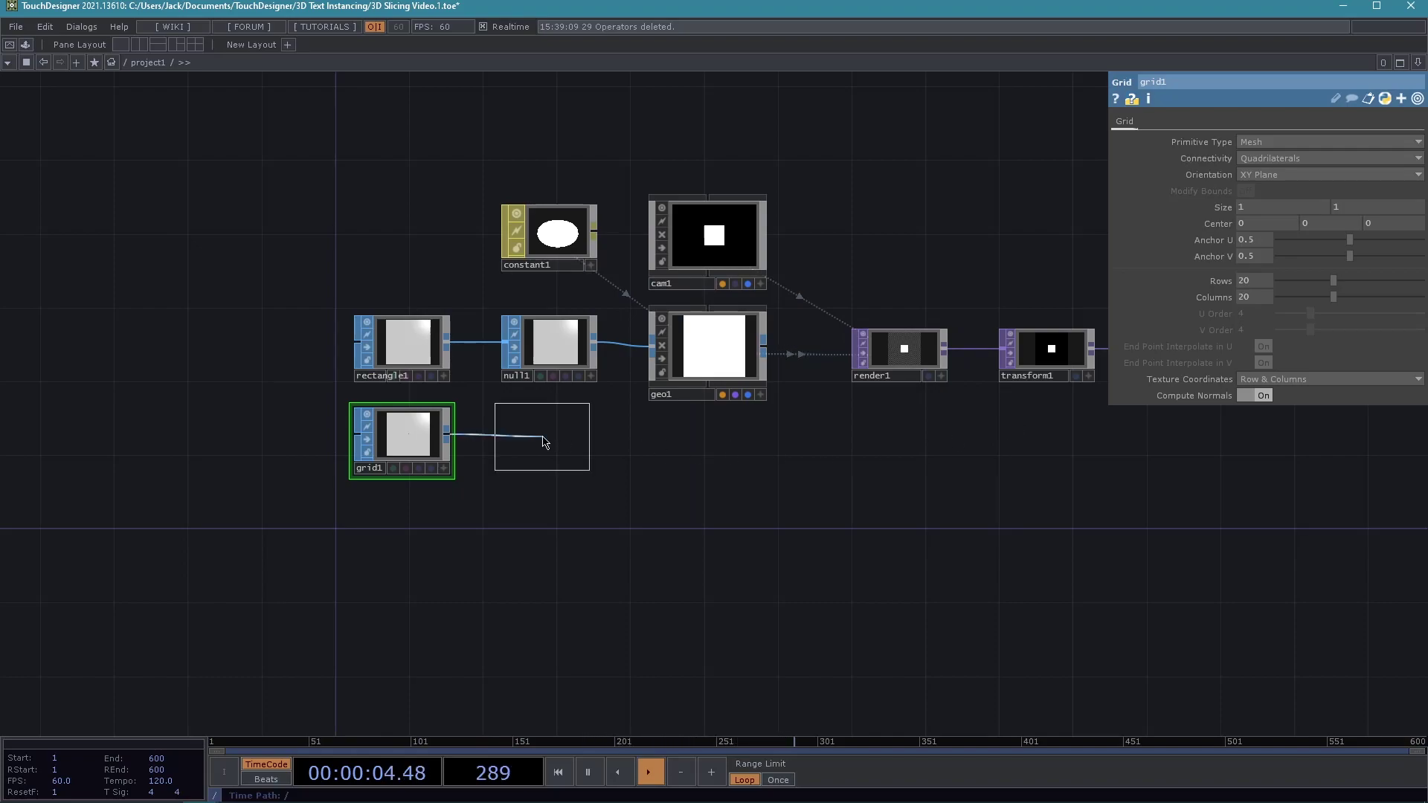
pyautogui.click(544, 435)
pyautogui.moveTo(555, 510); pyautogui.dragTo(478, 408, button='middle')
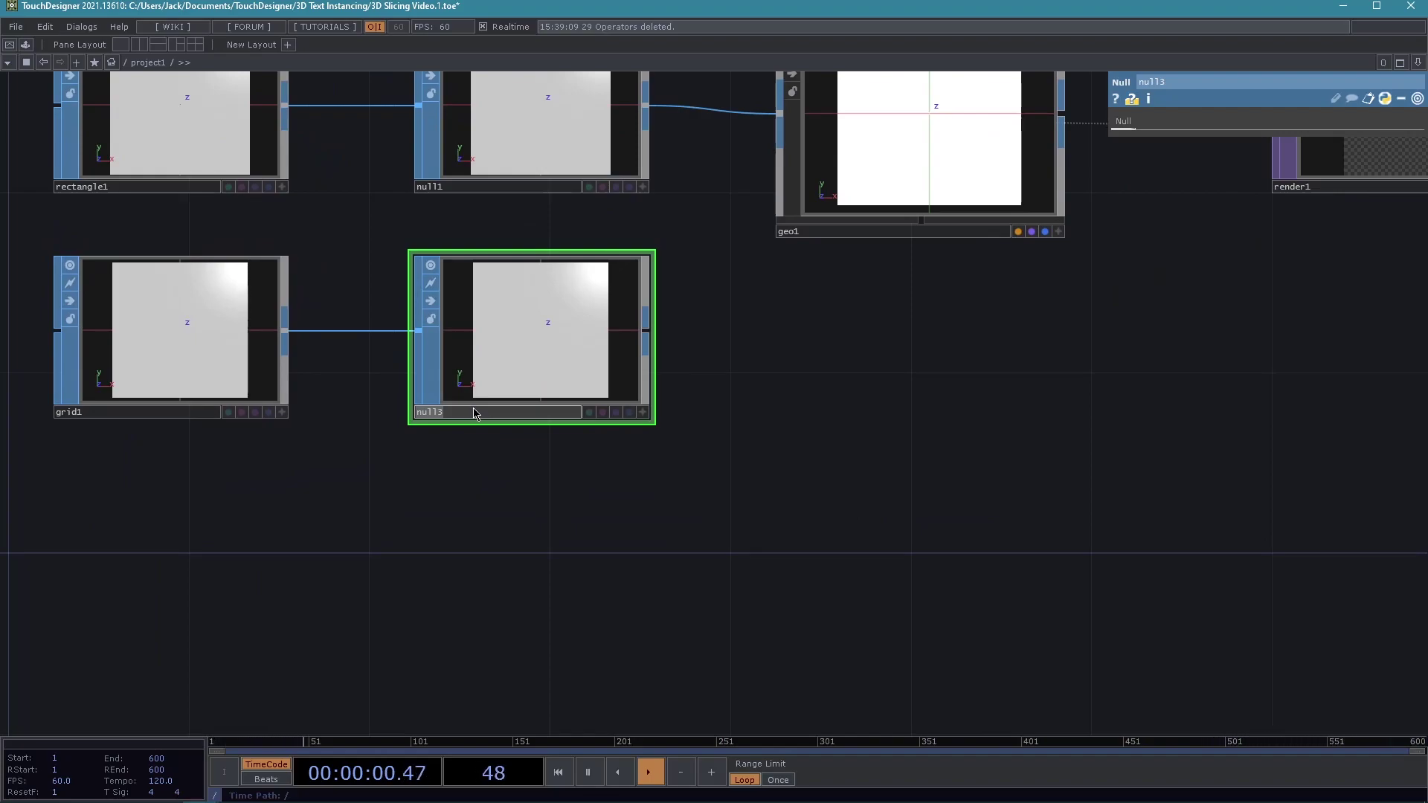
pyautogui.click(474, 414)
pyautogui.write('pos')
pyautogui.press('Return')
# Turn on instancing for the geo1 Geometry COMP.
pyautogui.click(878, 154)
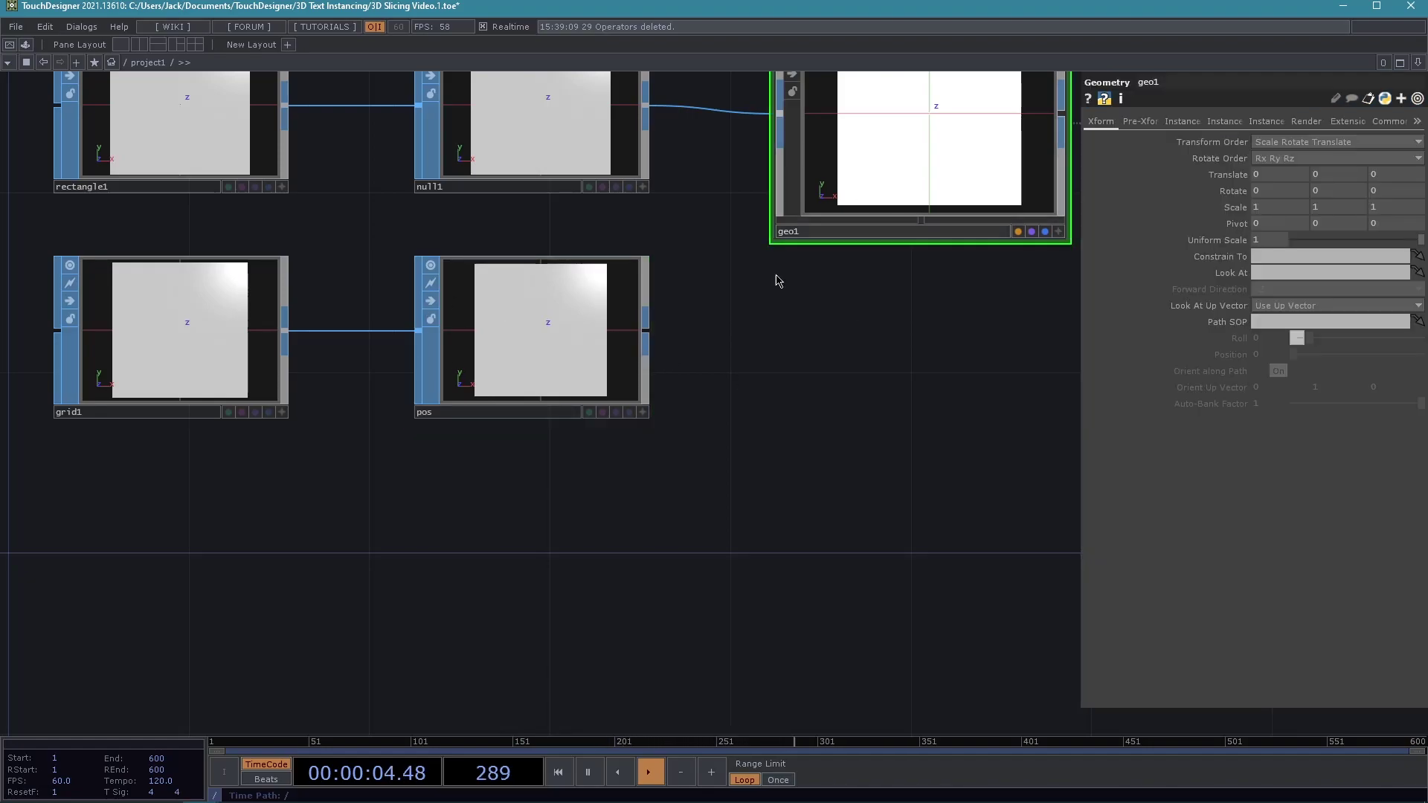
pyautogui.moveTo(775, 430); pyautogui.dragTo(853, 543)
pyautogui.moveTo(864, 471); pyautogui.dragTo(813, 472)
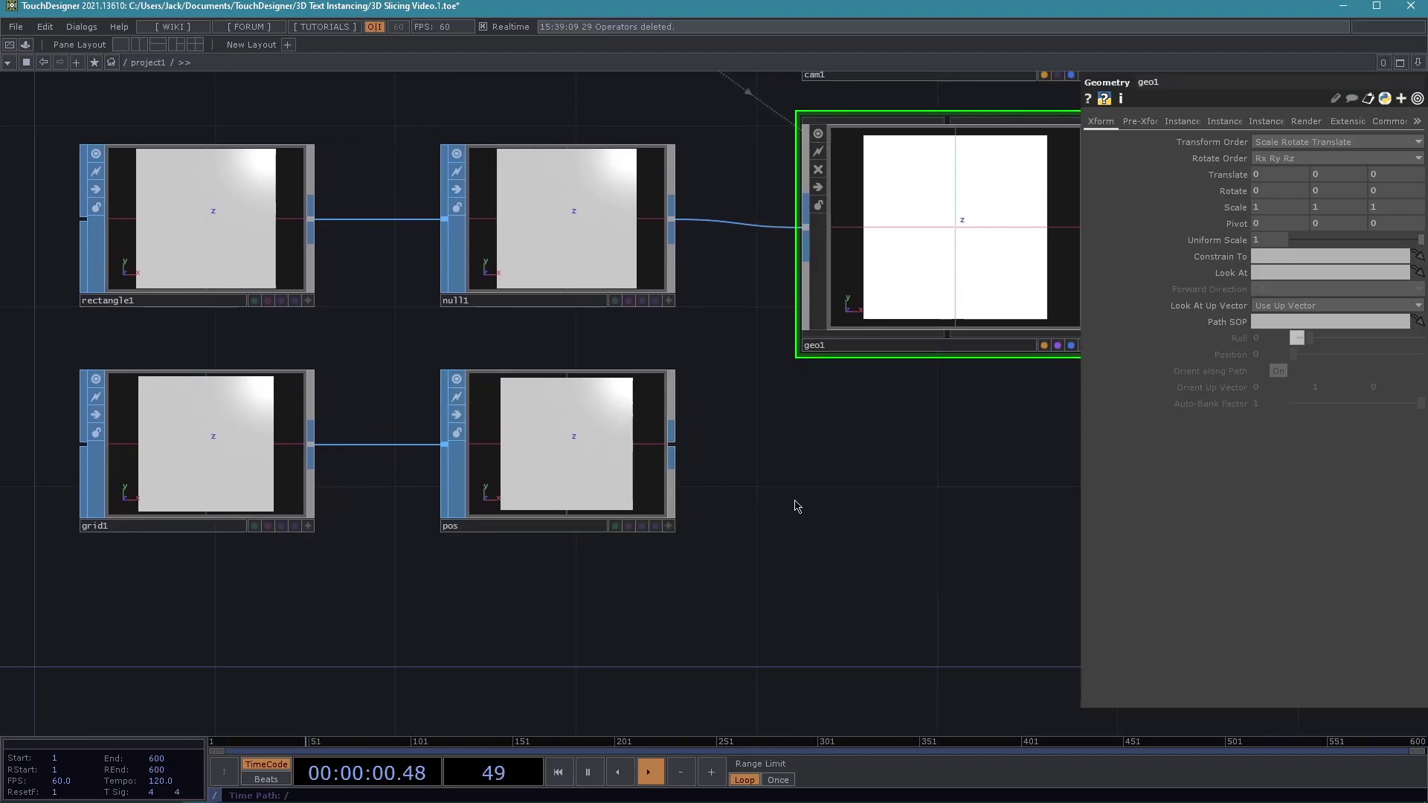
pyautogui.click(637, 450)
pyautogui.click(800, 294)
pyautogui.click(1172, 122)
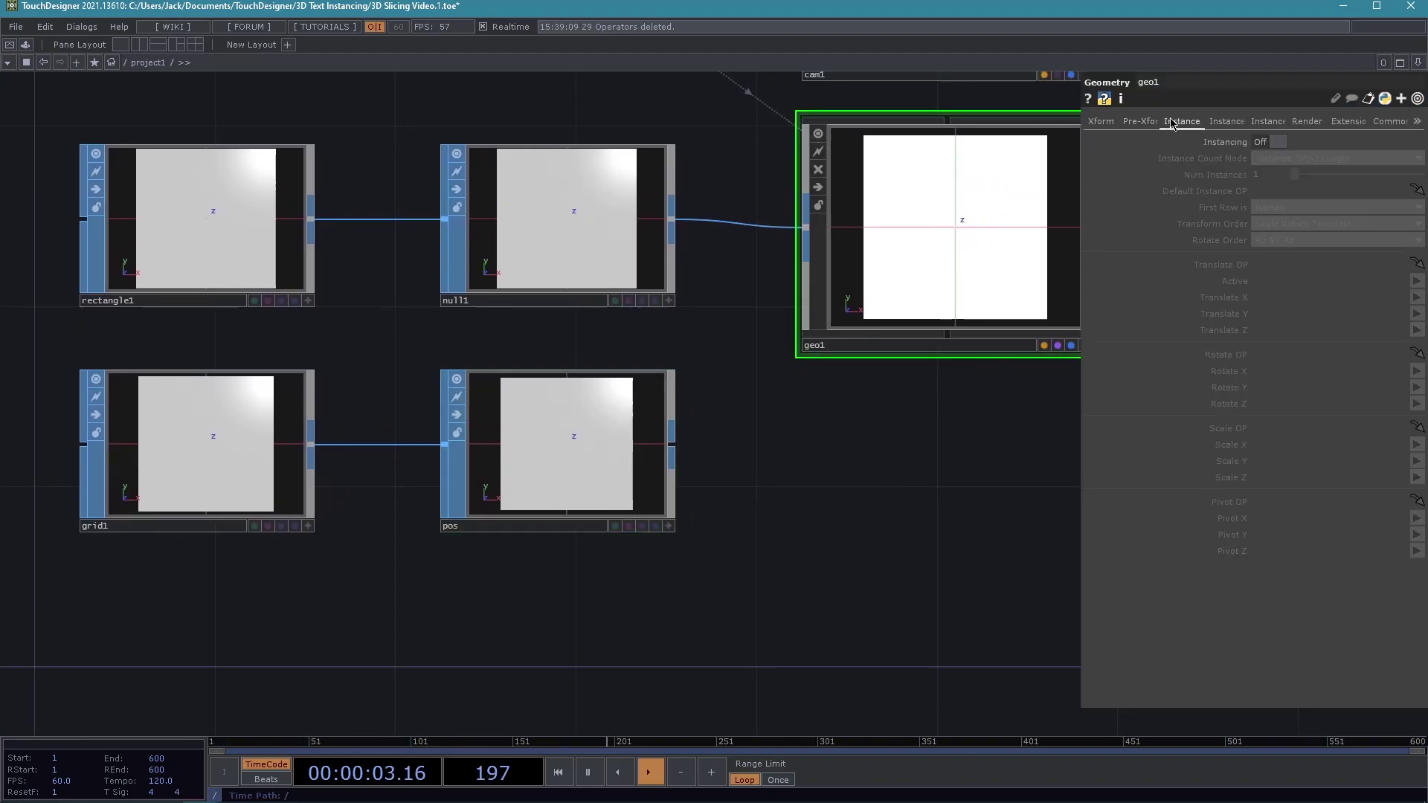
pyautogui.click(1275, 144)
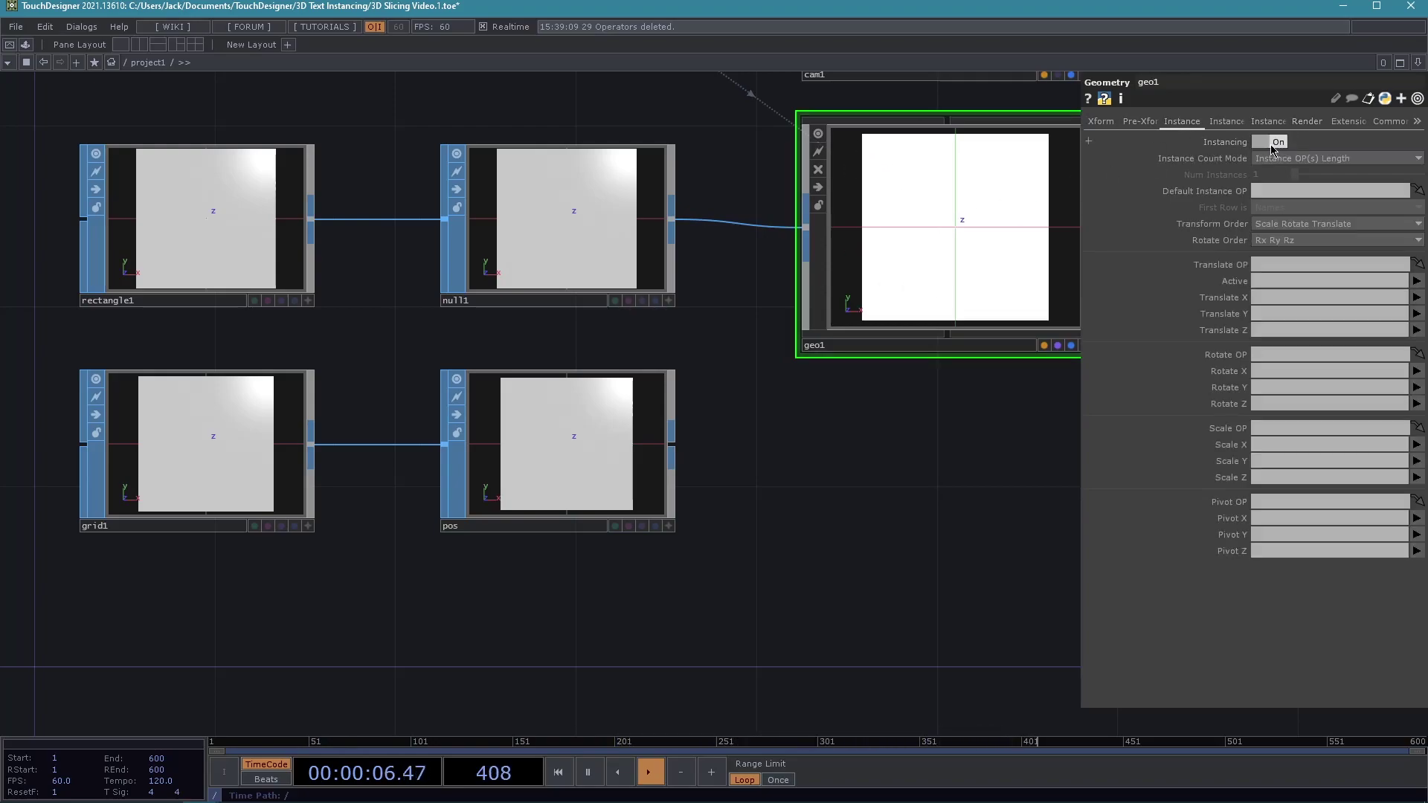
# Assign pos as geo1's Translate OP and map Translate X, Y and Z to P(0), P(1) and P(2).
pyautogui.moveTo(573, 457); pyautogui.dragTo(1247, 268)
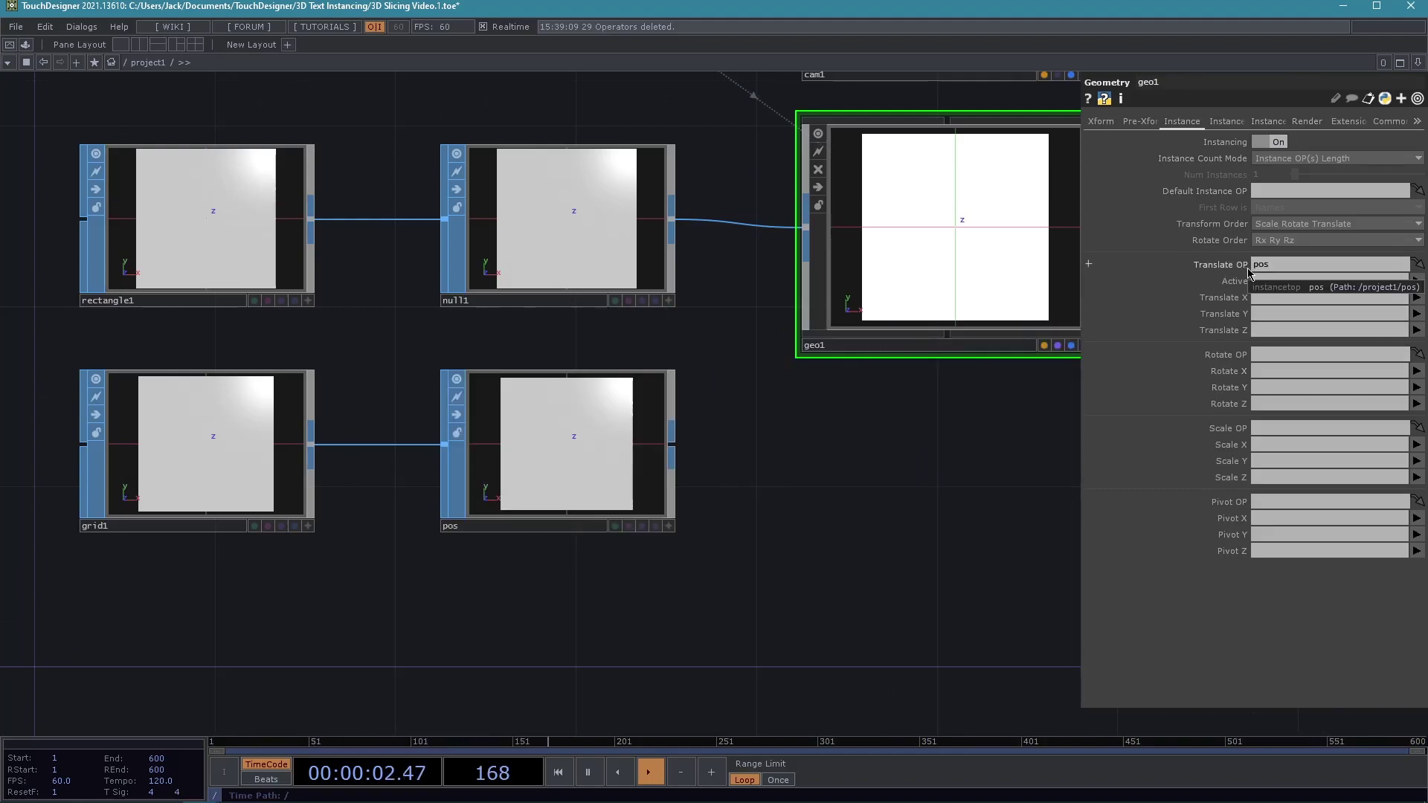
pyautogui.click(1417, 298)
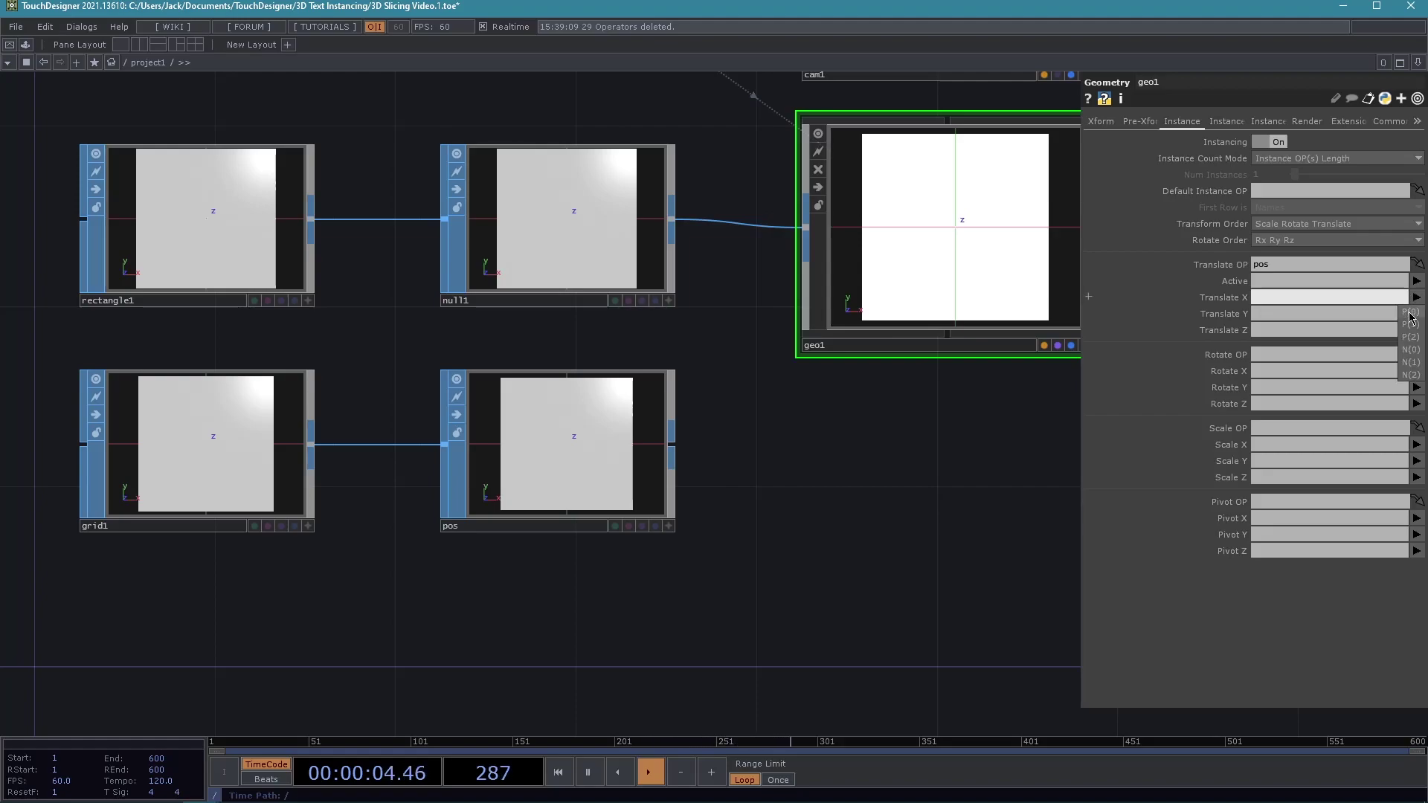
pyautogui.click(1411, 313)
pyautogui.click(1417, 314)
pyautogui.click(1411, 341)
pyautogui.click(1416, 330)
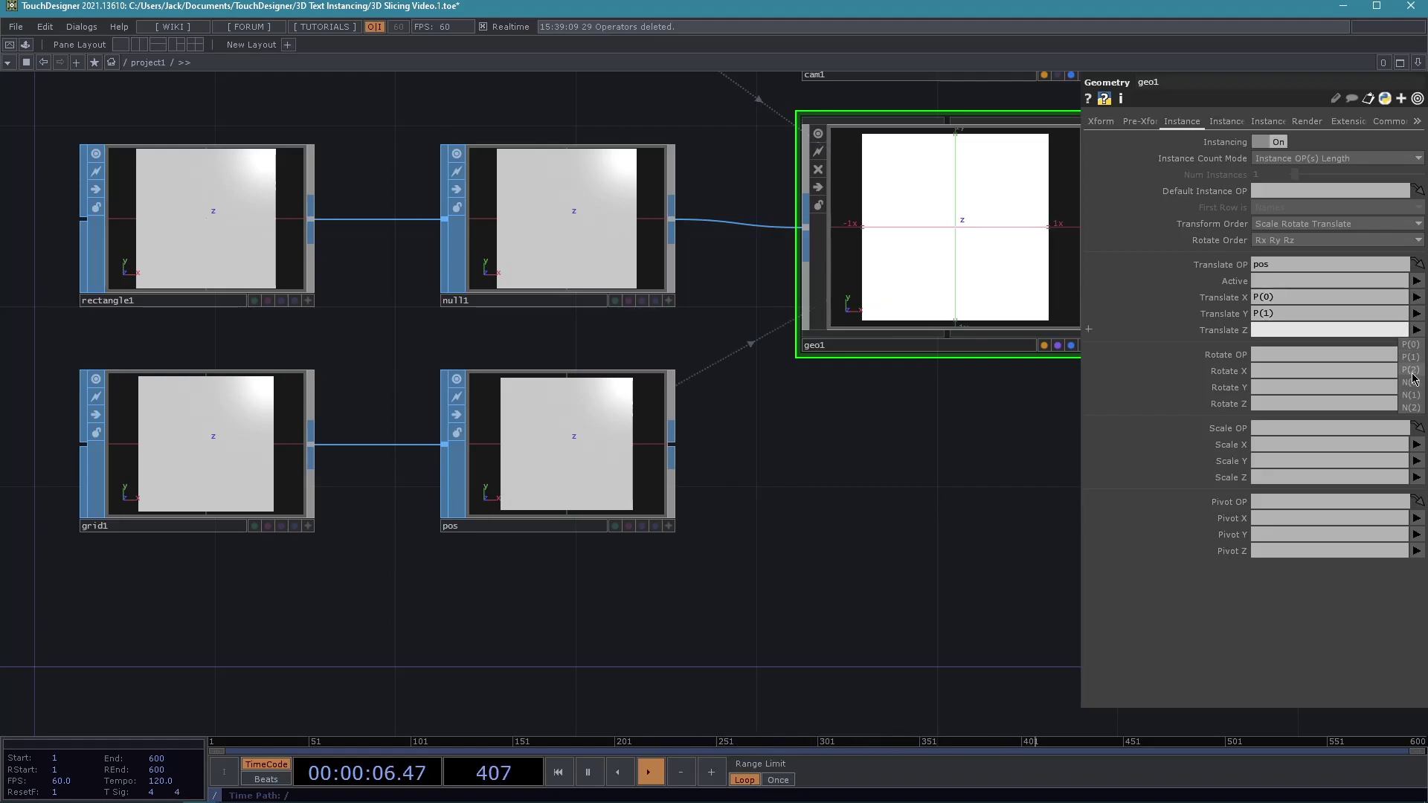
pyautogui.click(1413, 372)
# Add a Constant CHOP in the empty space left of and slightly below the Grid SOP.
pyautogui.scroll(-5, 783, 517)
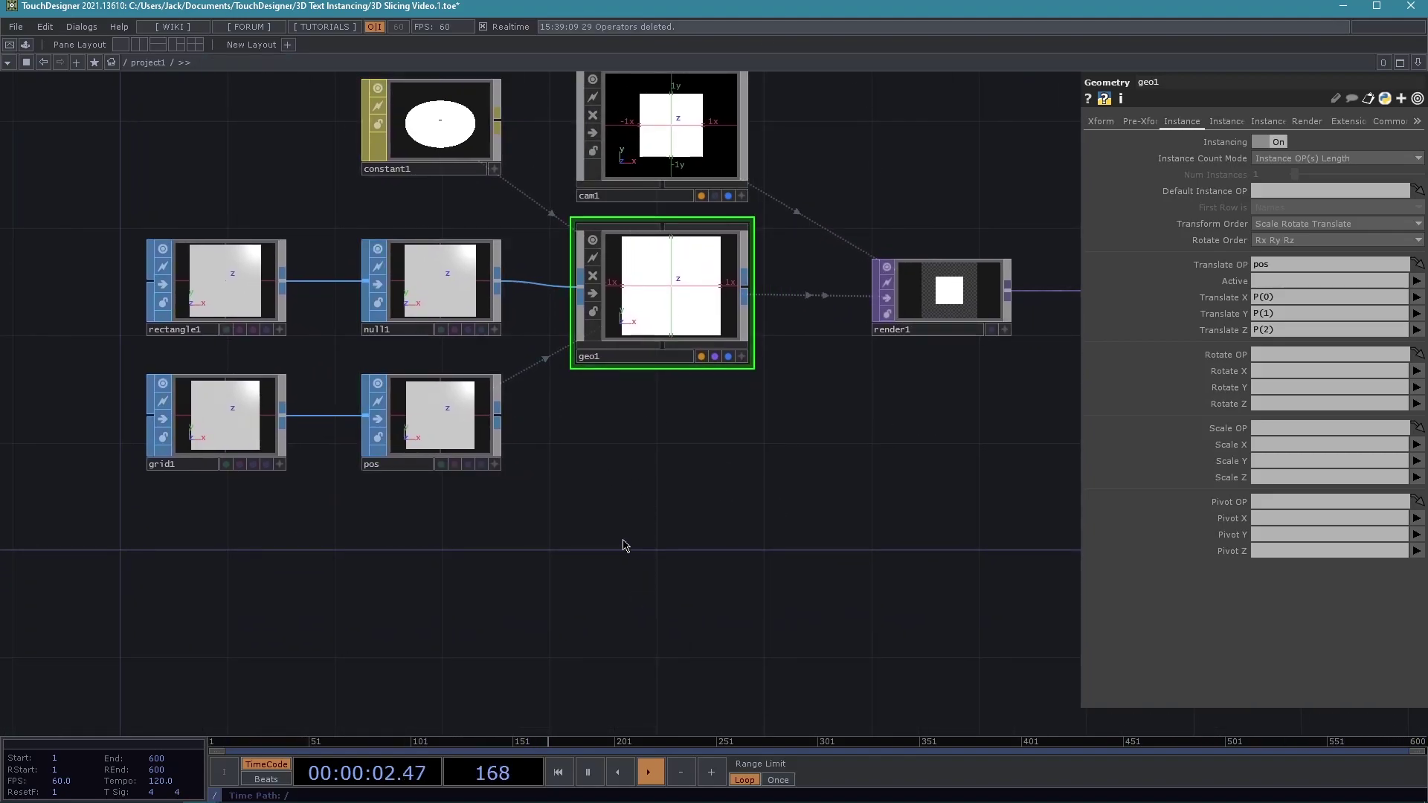
pyautogui.click(226, 435)
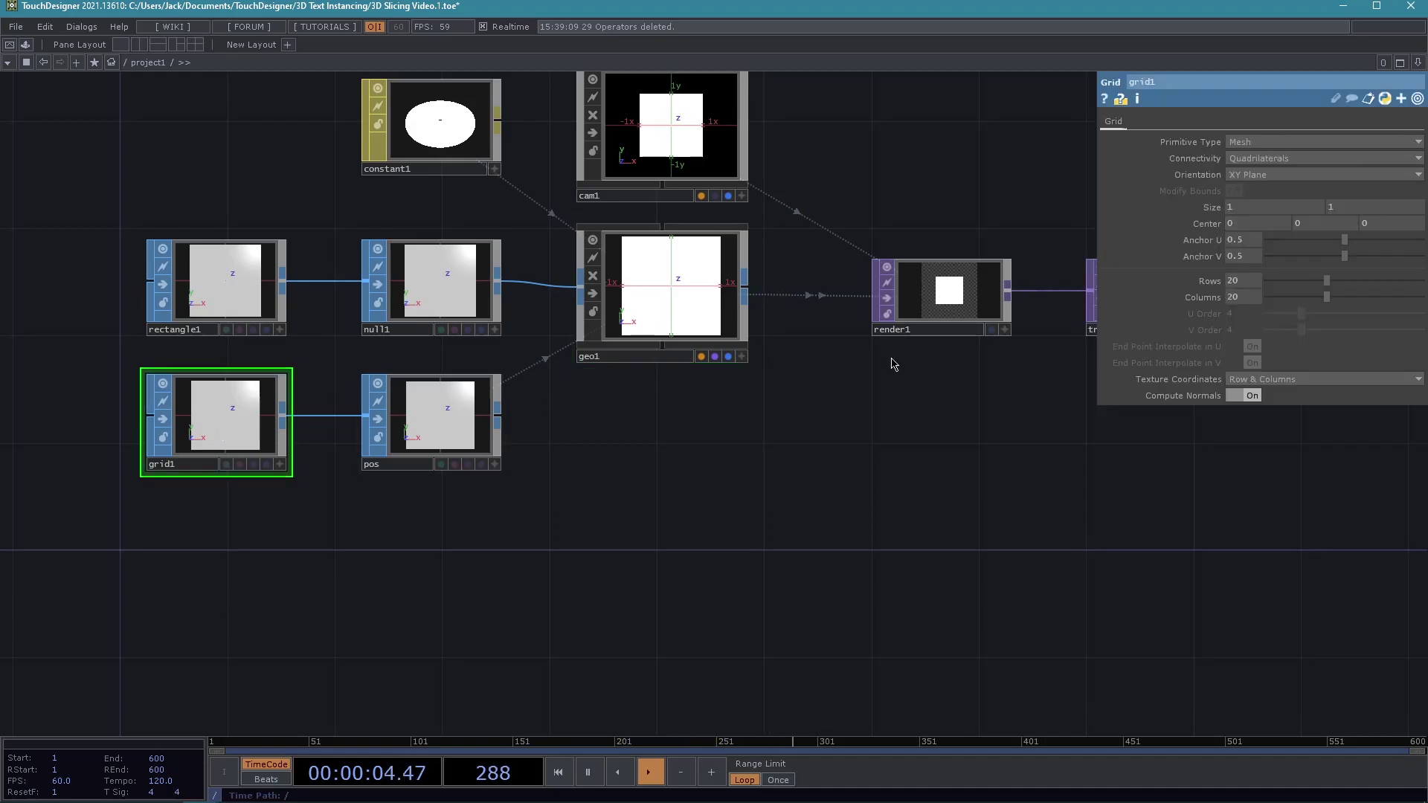
pyautogui.moveTo(479, 511); pyautogui.dragTo(686, 565)
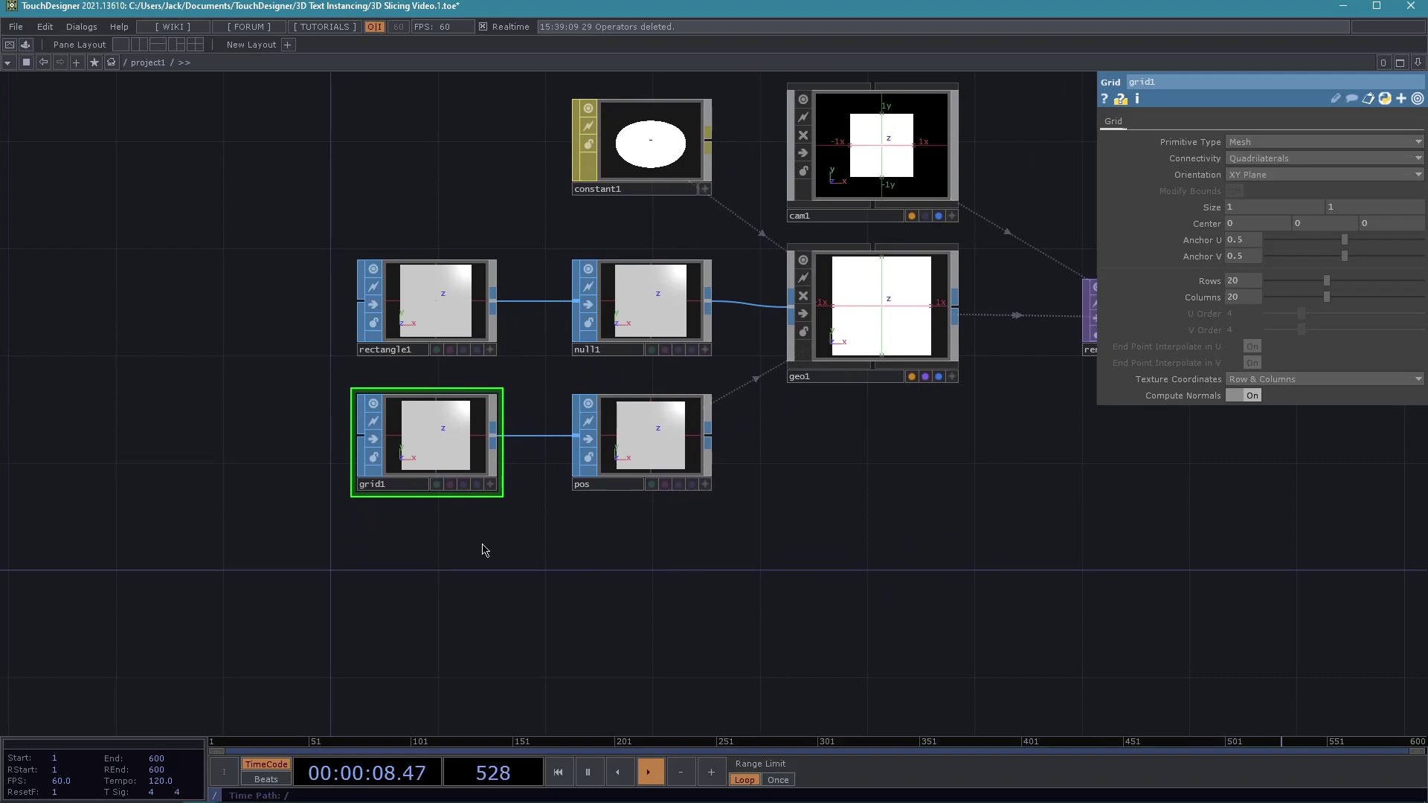
pyautogui.scroll(2, 375, 543)
pyautogui.scroll(2, 394, 543)
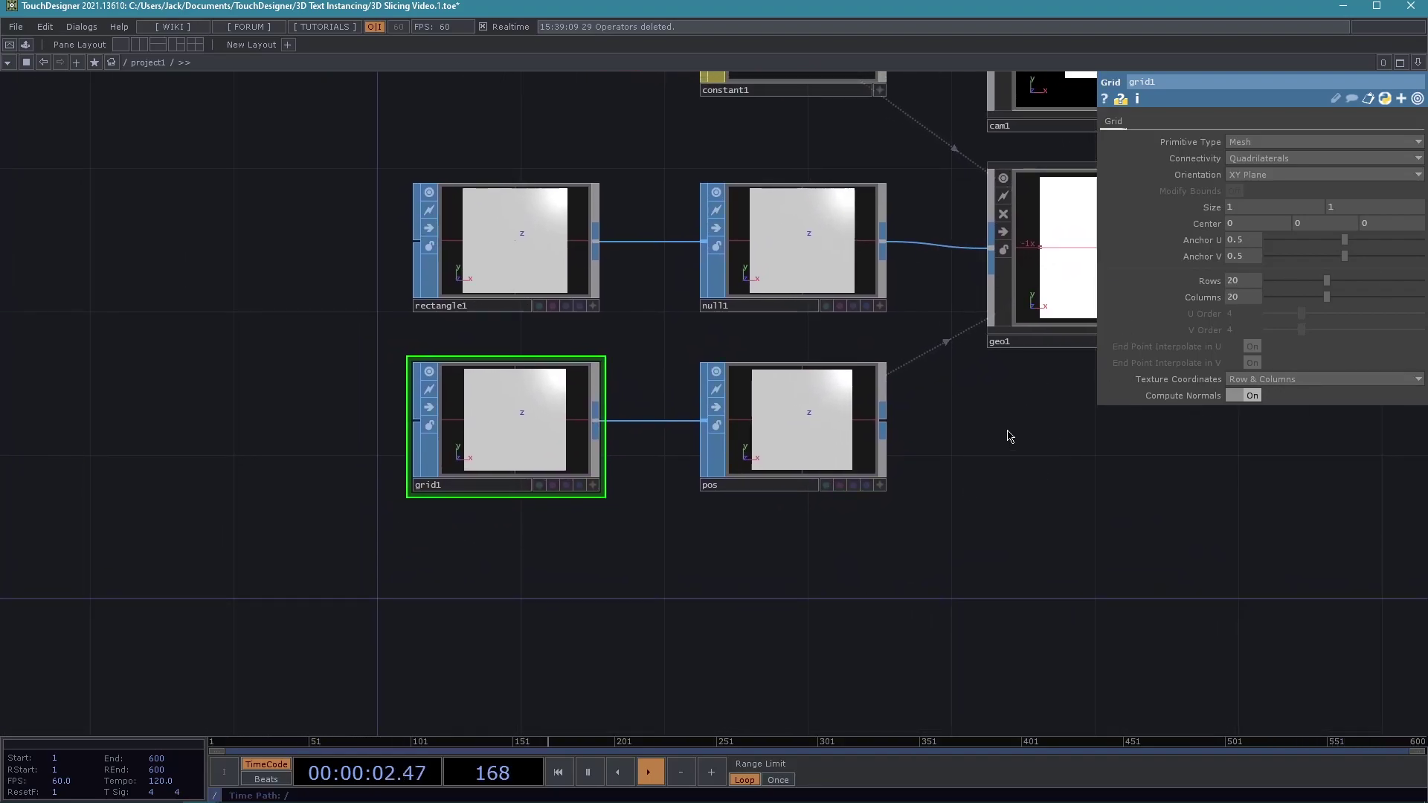
pyautogui.scroll(-2, 1009, 436)
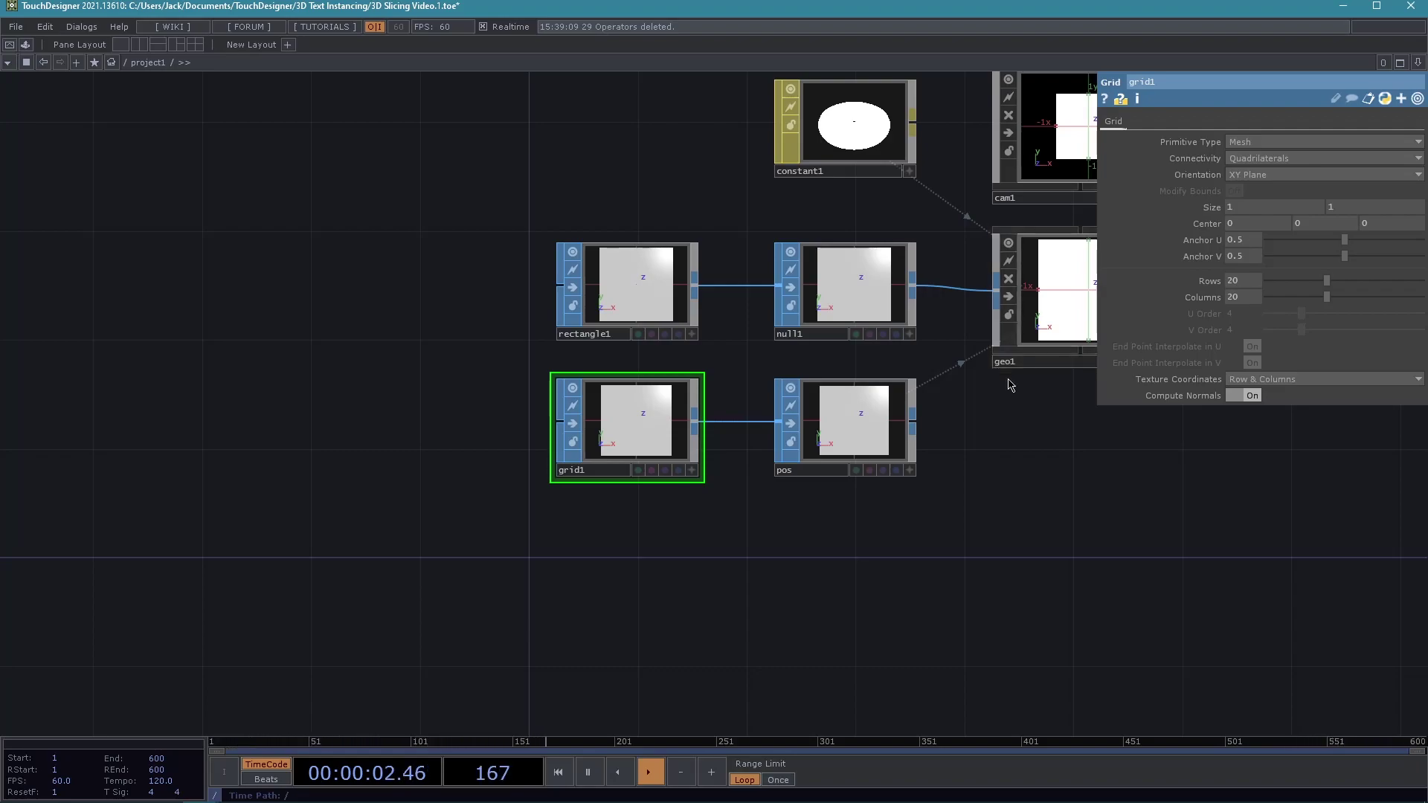
pyautogui.press('Tab')
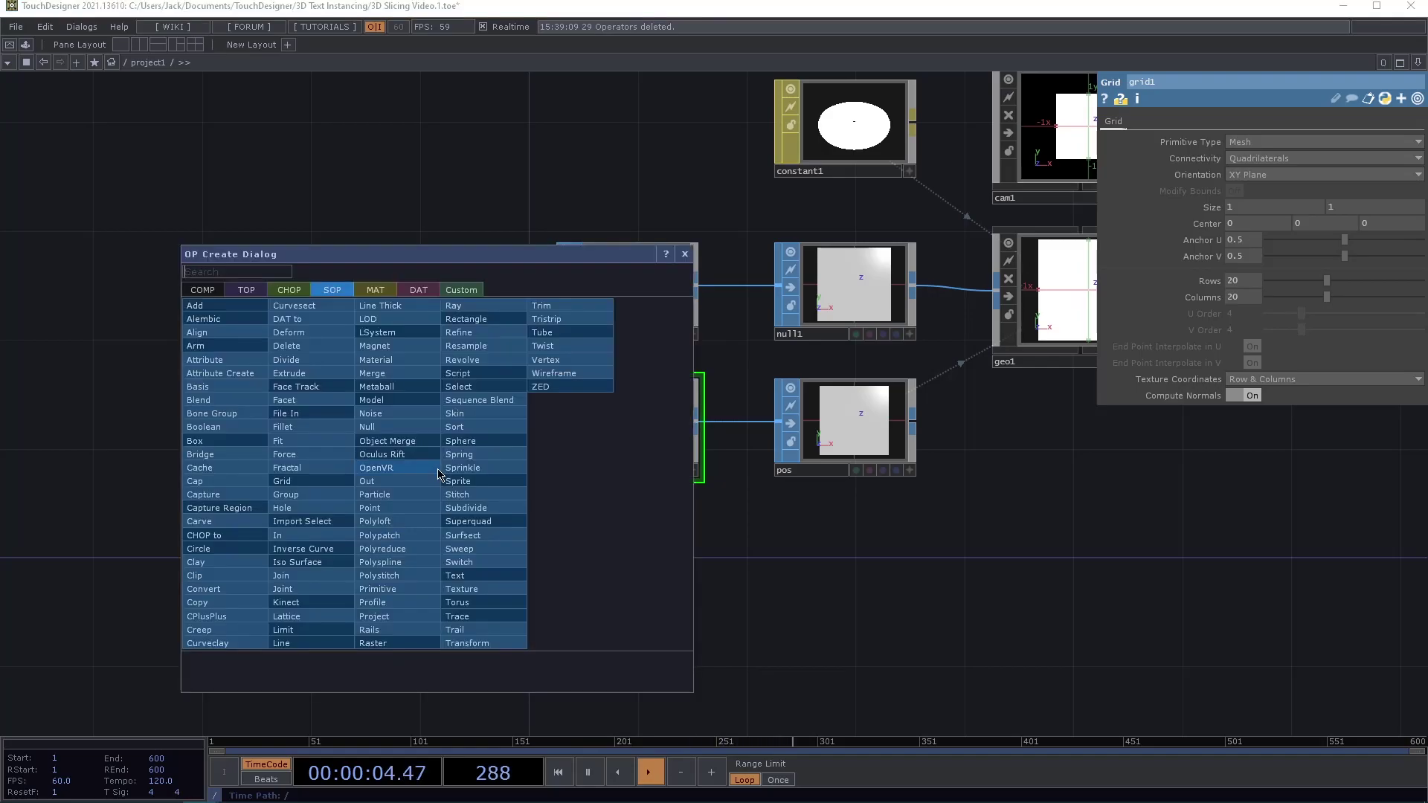
pyautogui.hotkey('shift', 'Tab')
pyautogui.write('constna')
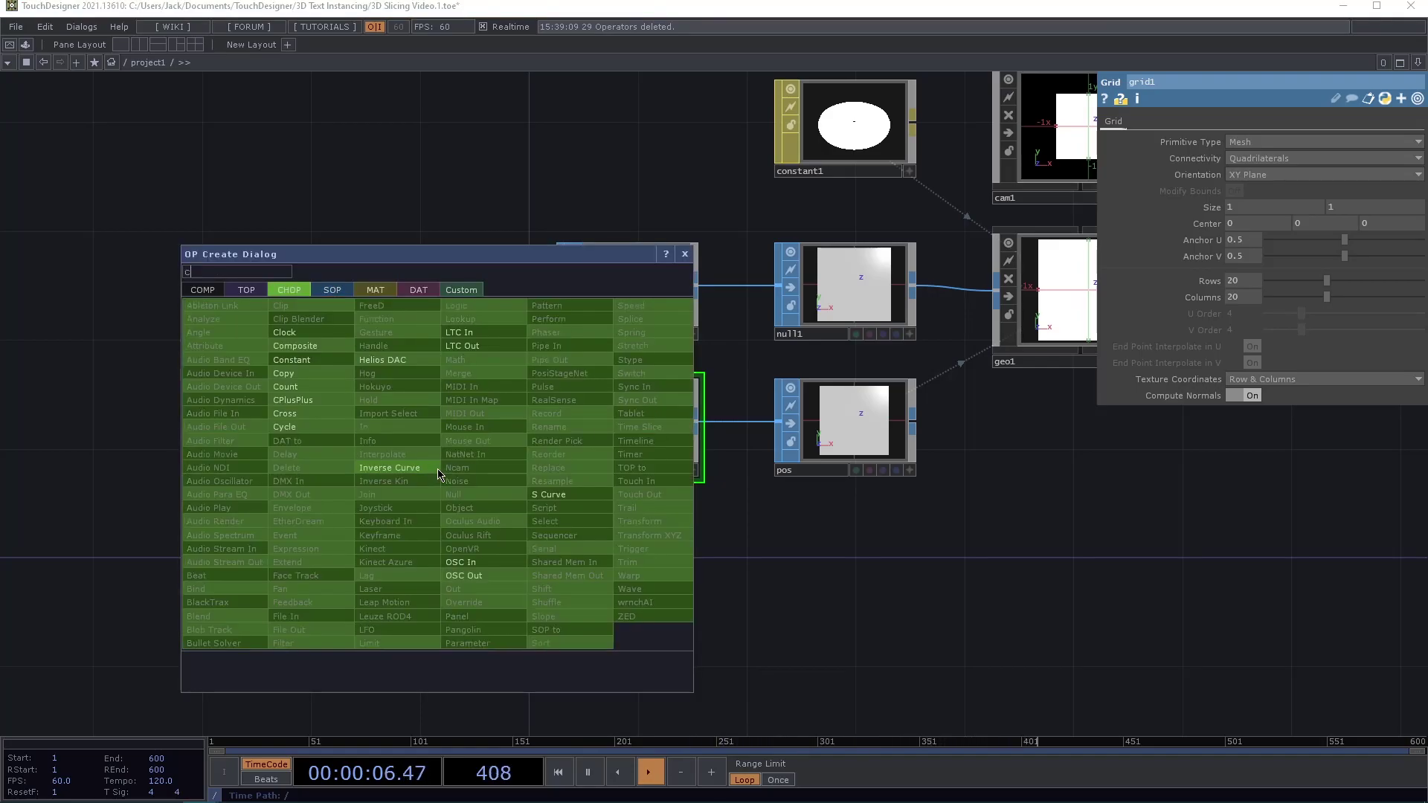
pyautogui.press('BackSpace')
pyautogui.write('ant')
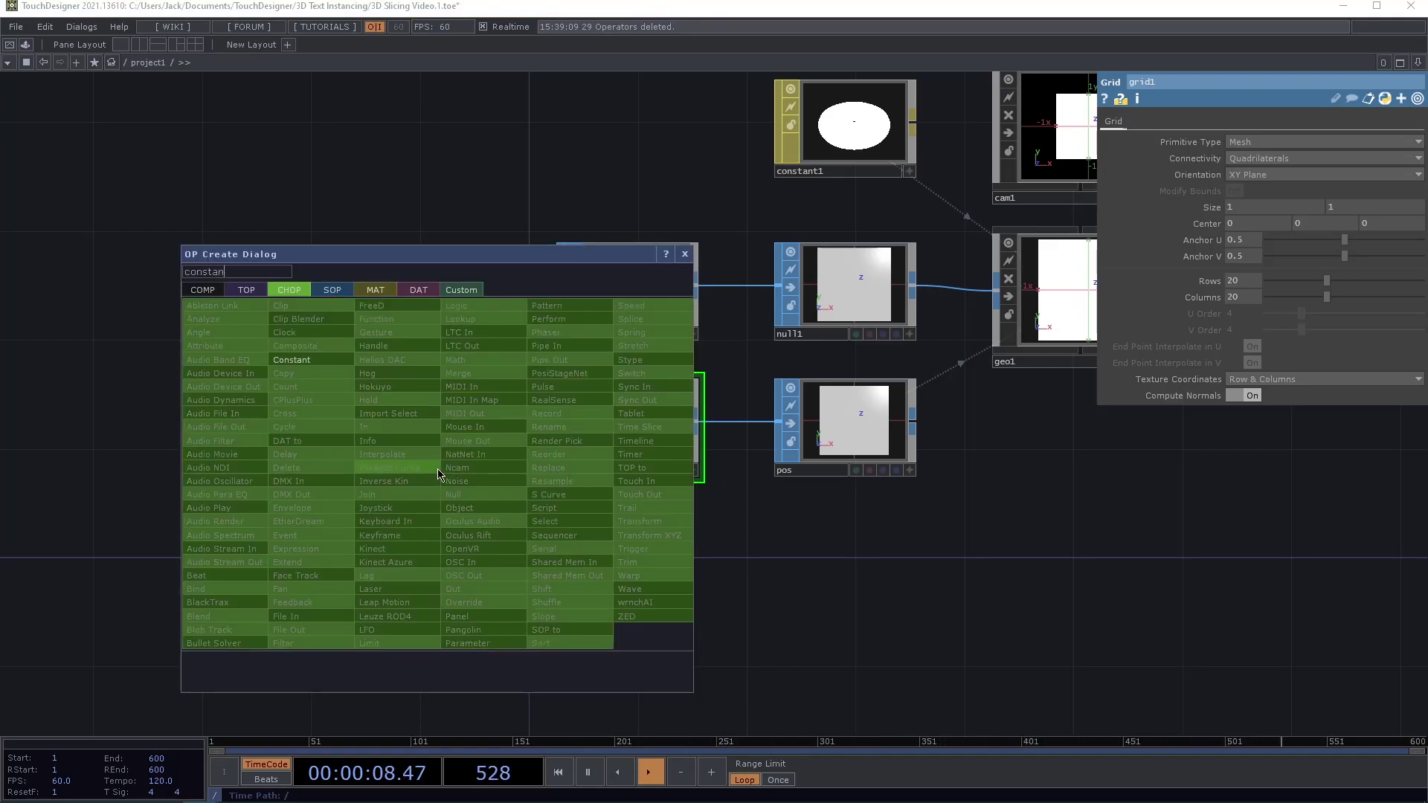
pyautogui.press('Return')
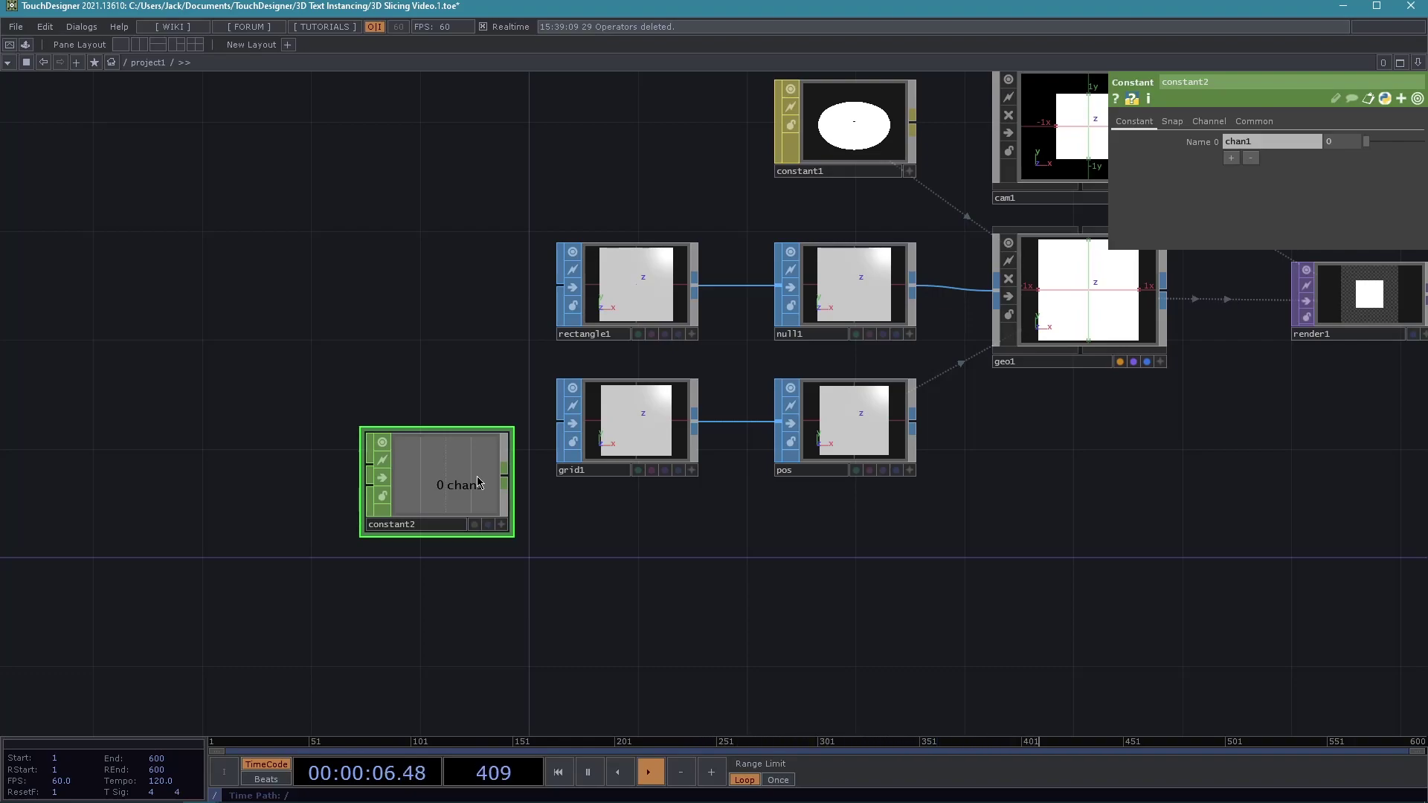
pyautogui.moveTo(472, 478); pyautogui.dragTo(443, 477)
# Rename the new Constant CHOP to grid_size.
pyautogui.moveTo(679, 507); pyautogui.dragTo(711, 391)
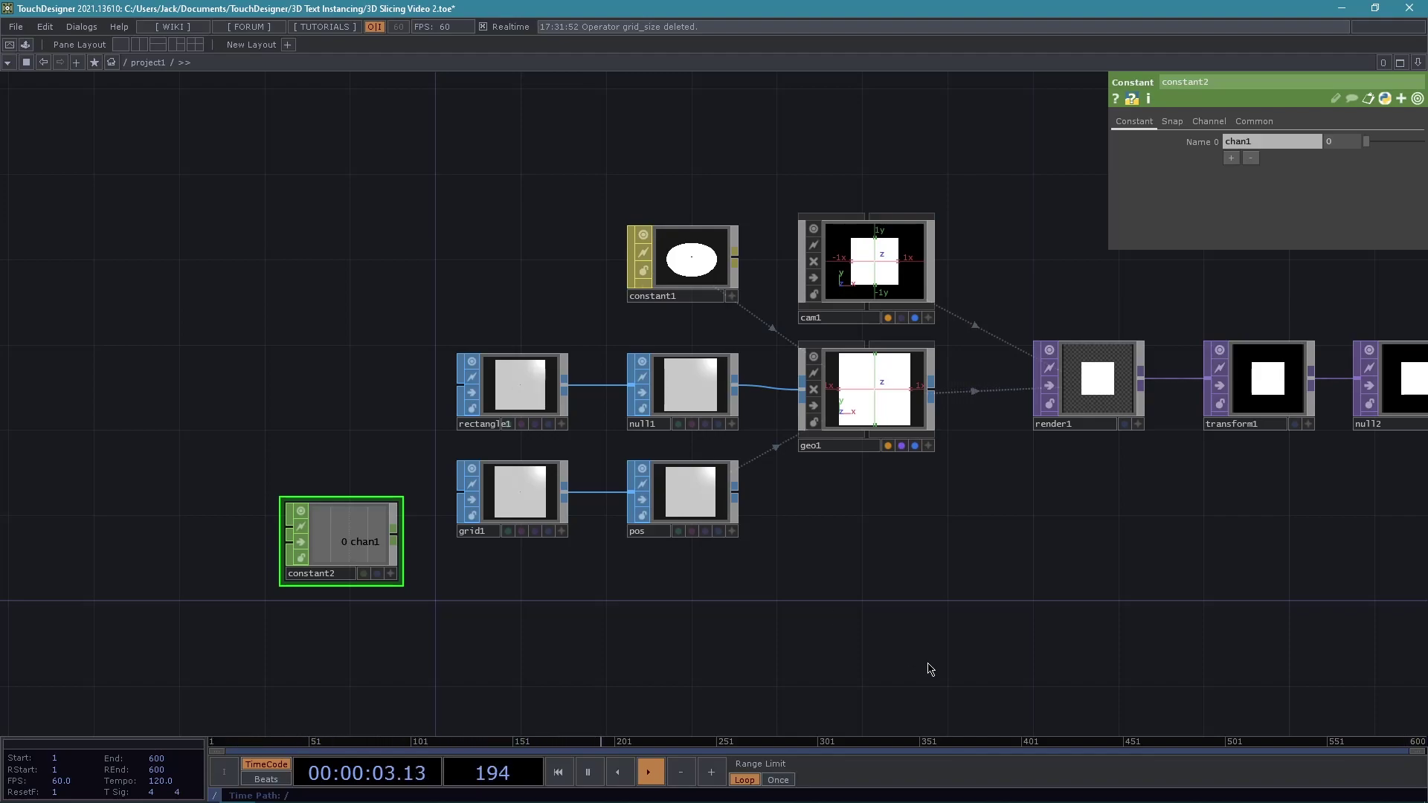
pyautogui.scroll(2, 551, 610)
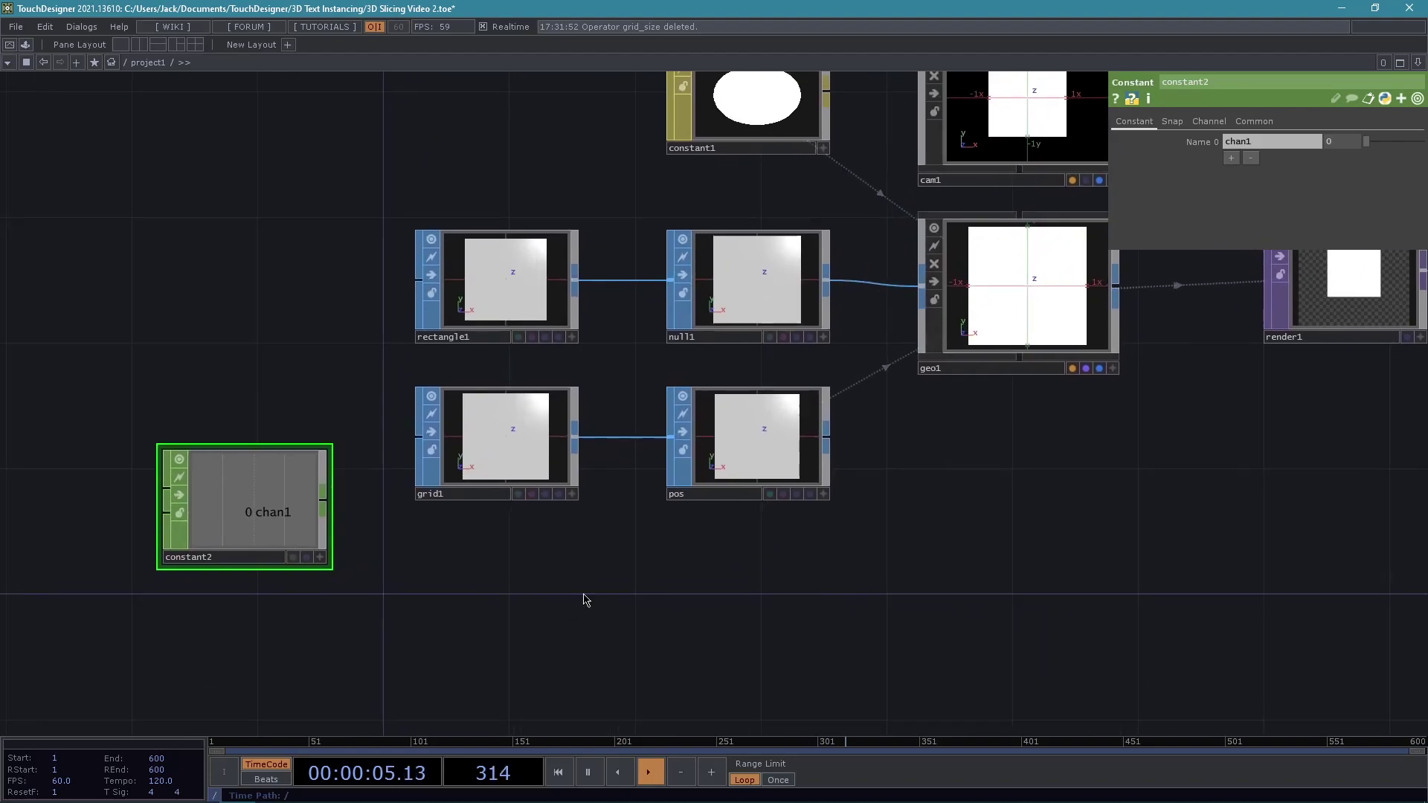
pyautogui.moveTo(660, 573); pyautogui.dragTo(840, 548)
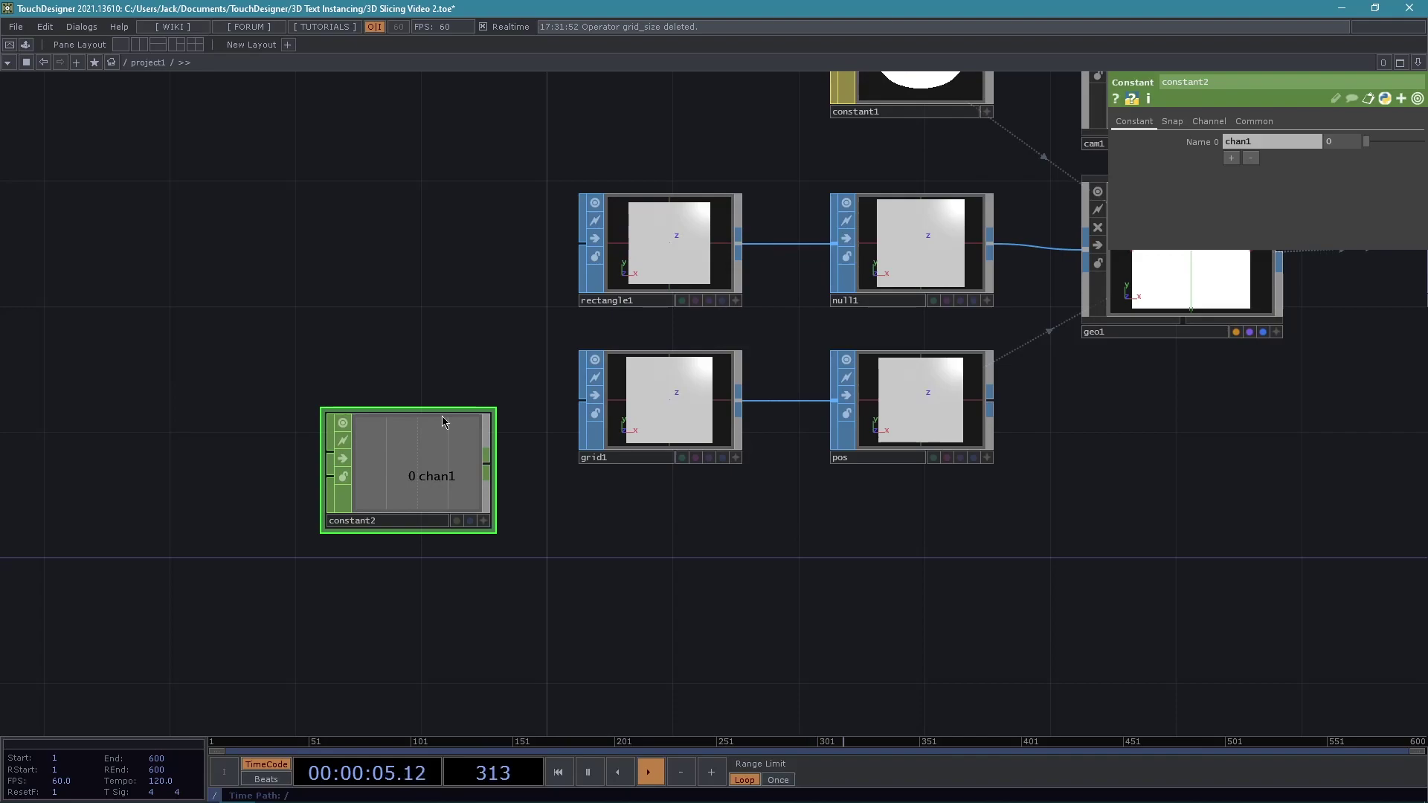
pyautogui.click(395, 522)
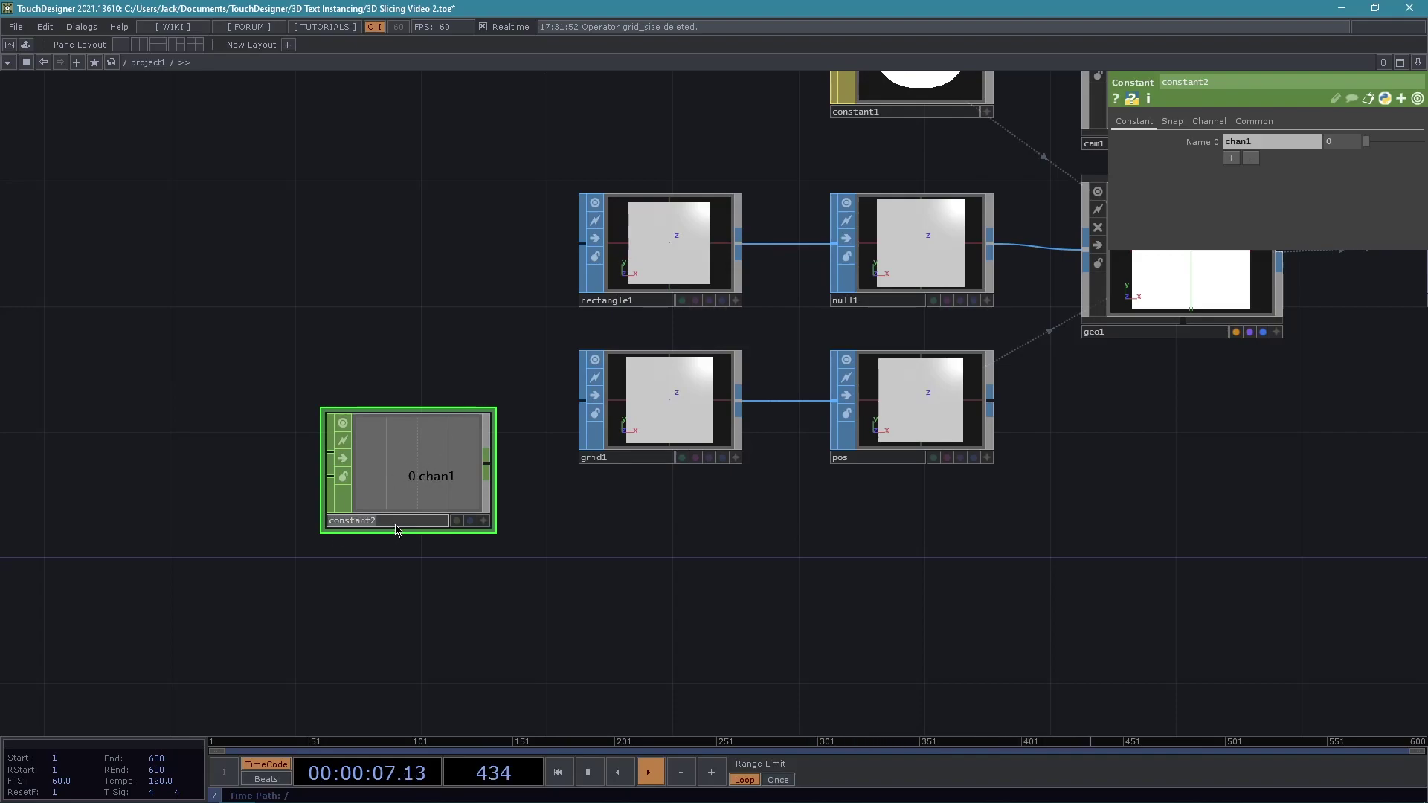
pyautogui.write('grid_size')
pyautogui.press('Return')
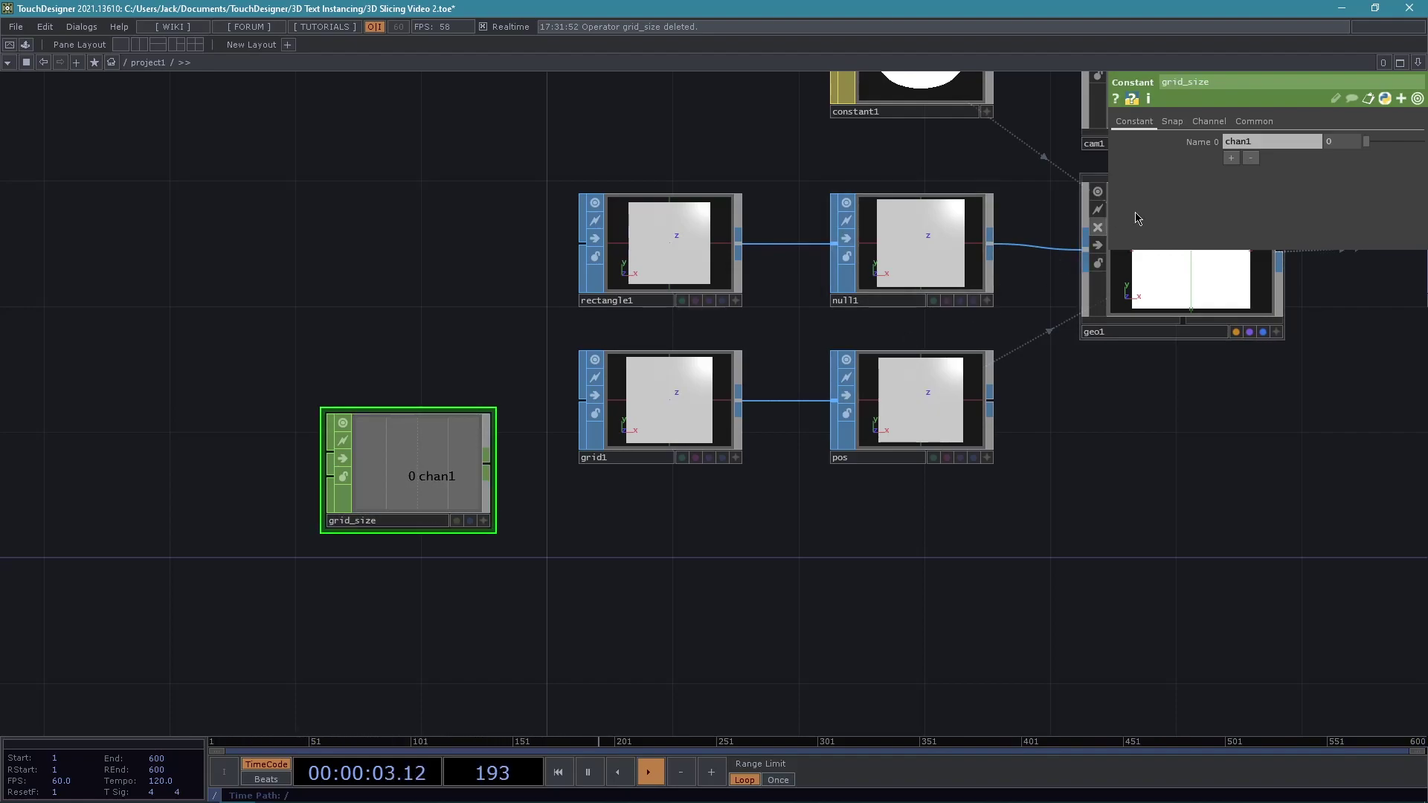
# Name grid_size's first channel size and set its value to 10.
pyautogui.click(1265, 141)
pyautogui.write('size')
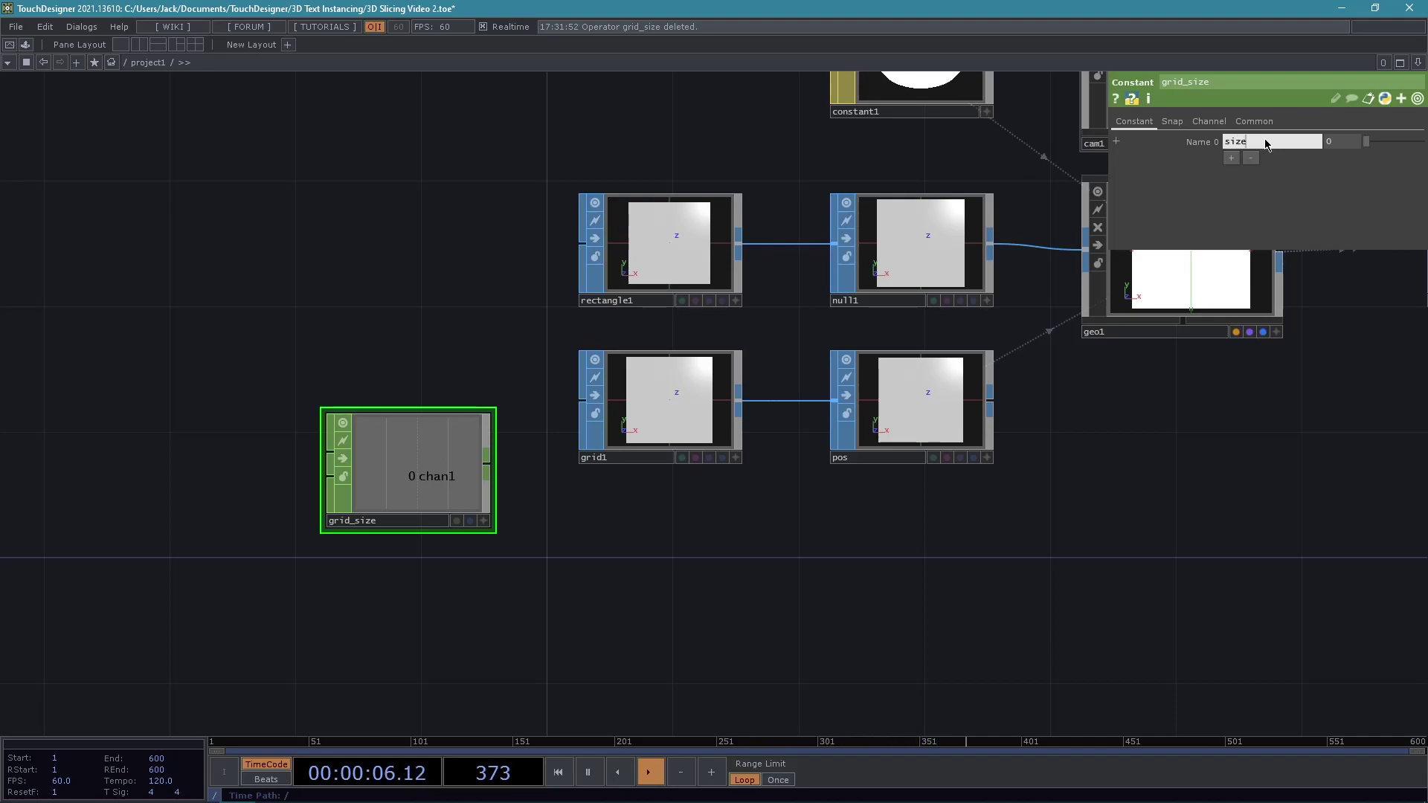
pyautogui.click(1342, 148)
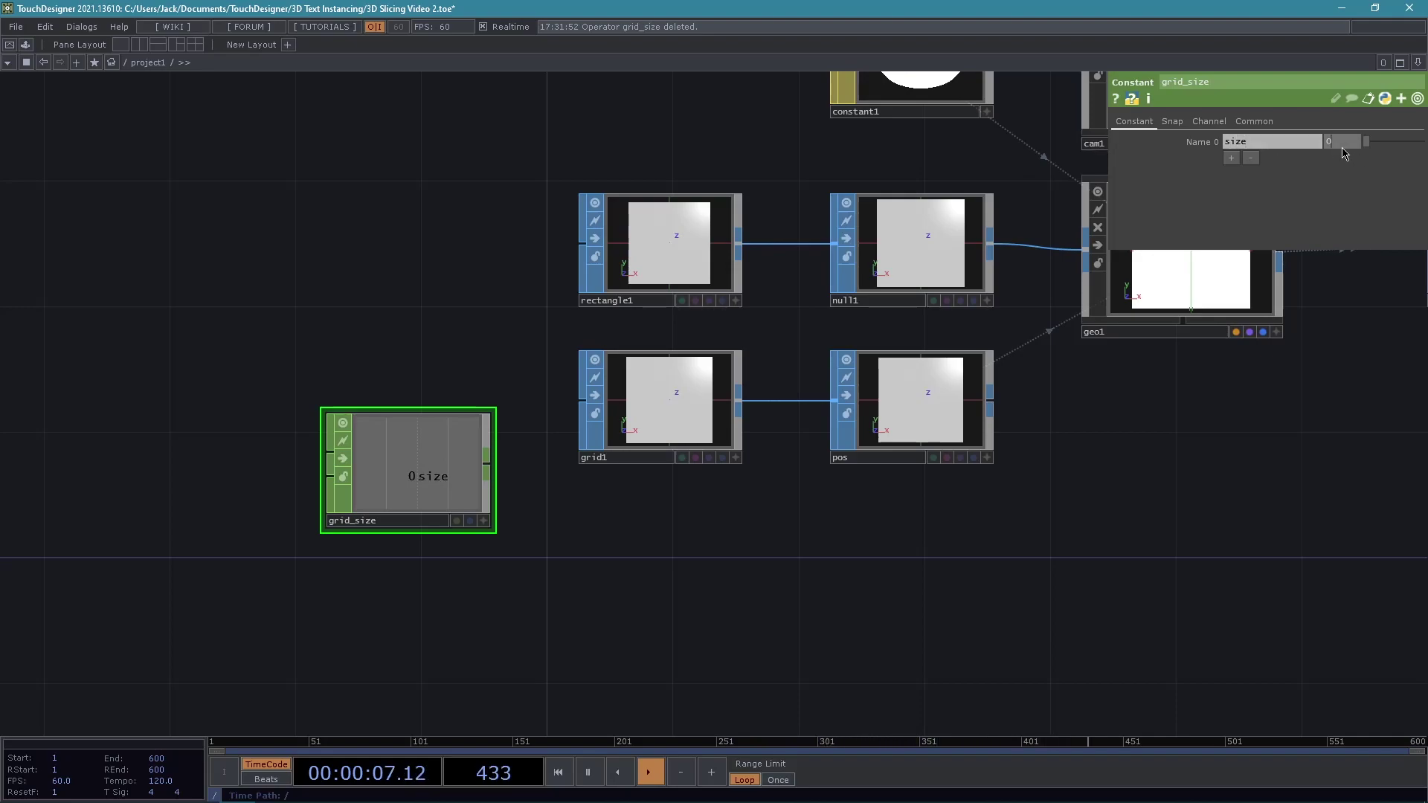
pyautogui.write('10')
pyautogui.press('Return')
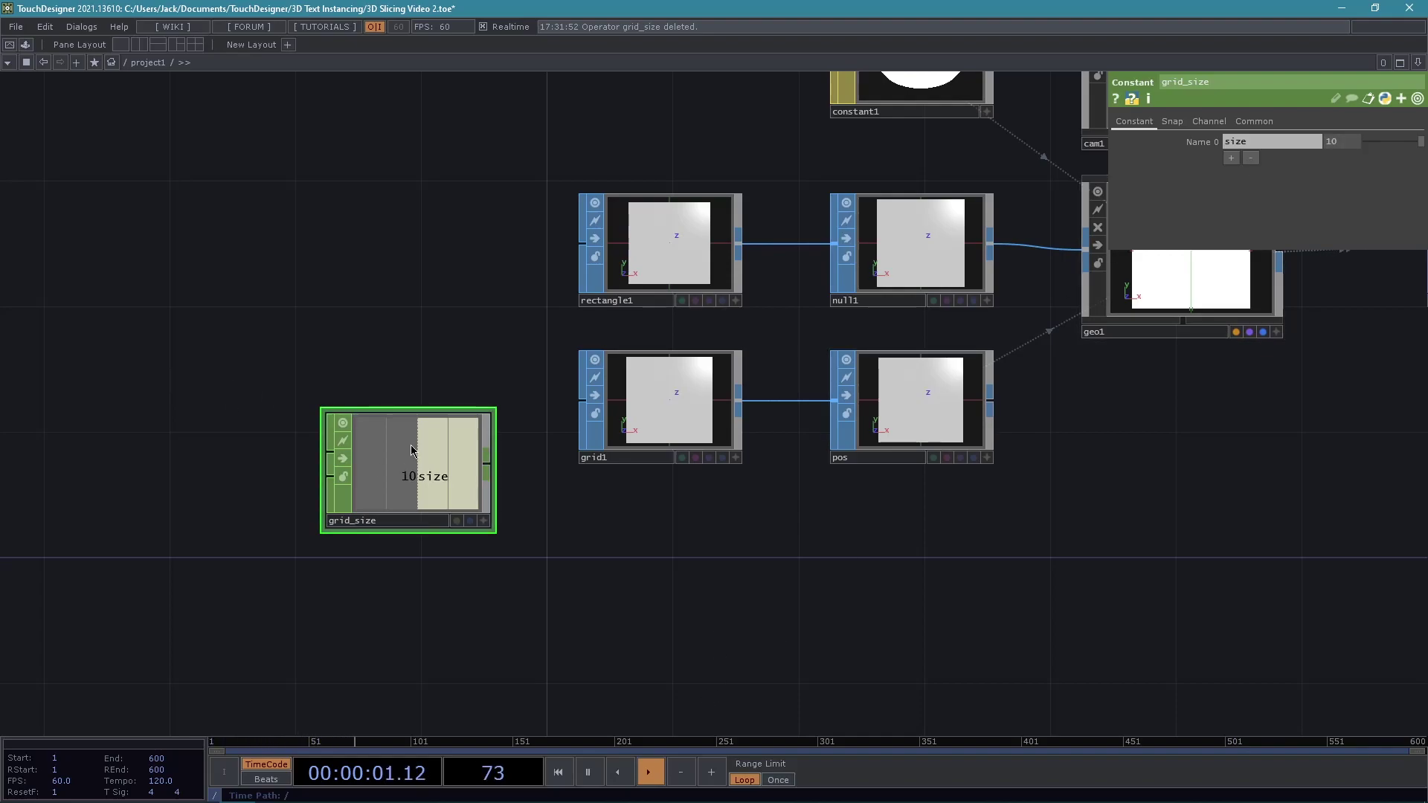
# Link grid1's Rows and Columns to grid_size's size channel with CHOP references.
pyautogui.click(657, 431)
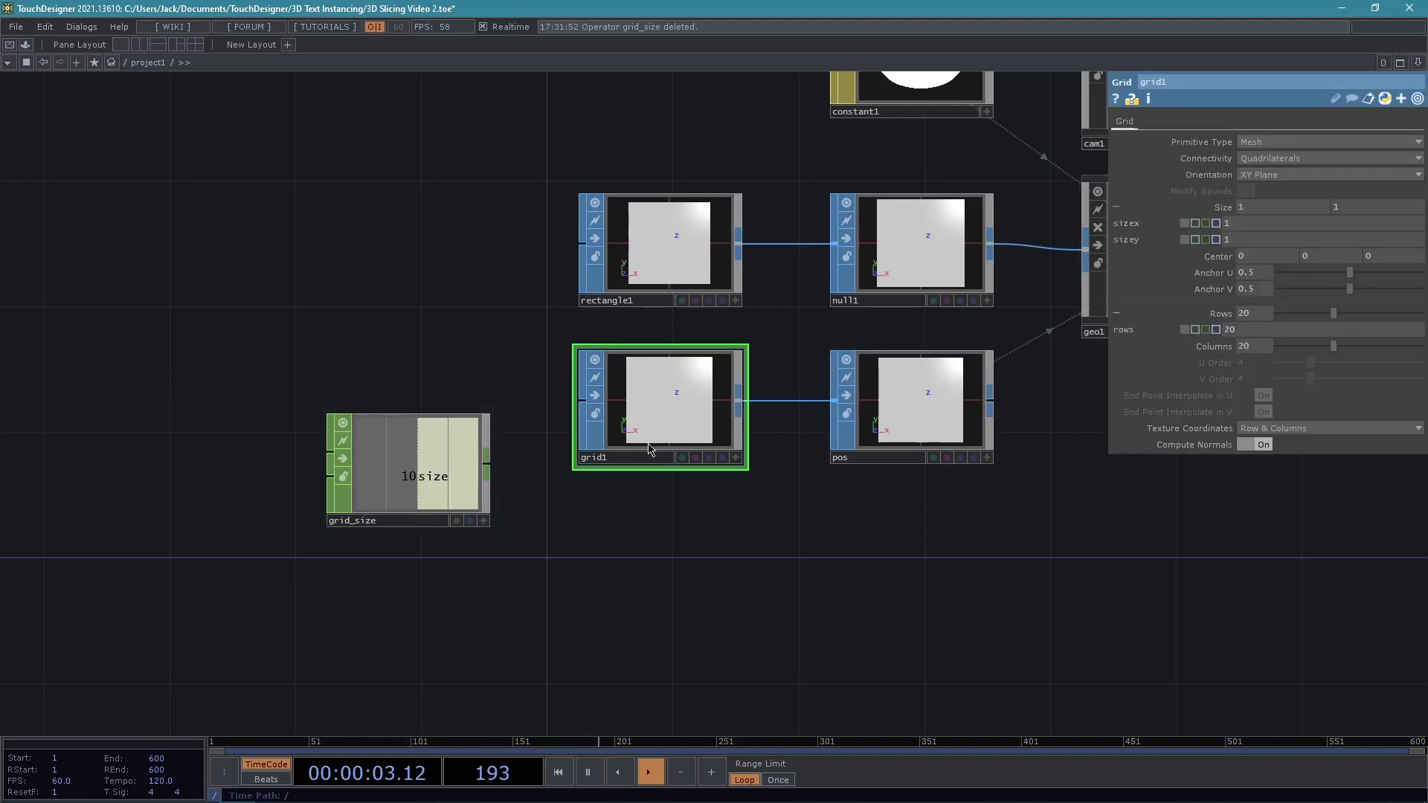
pyautogui.click(1225, 318)
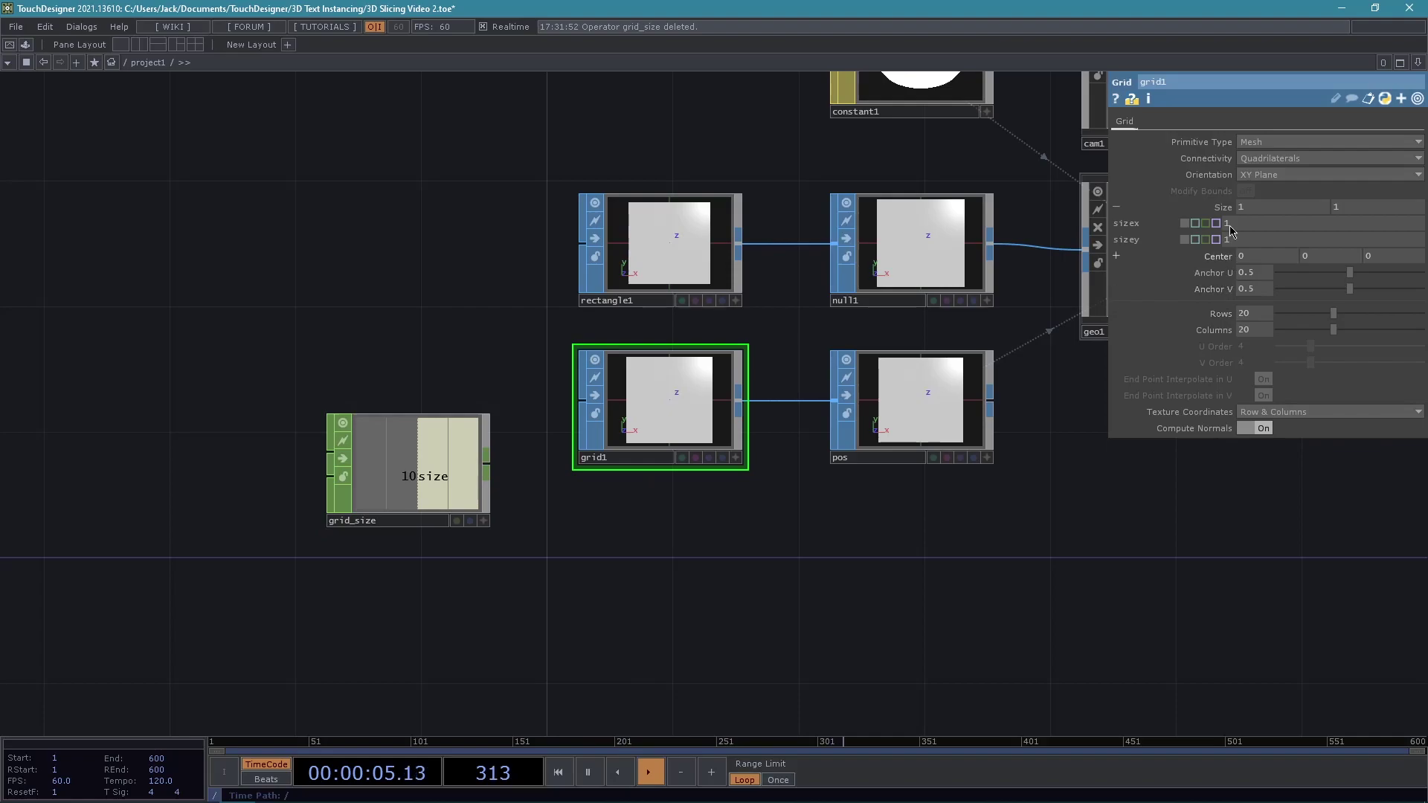
pyautogui.click(1222, 207)
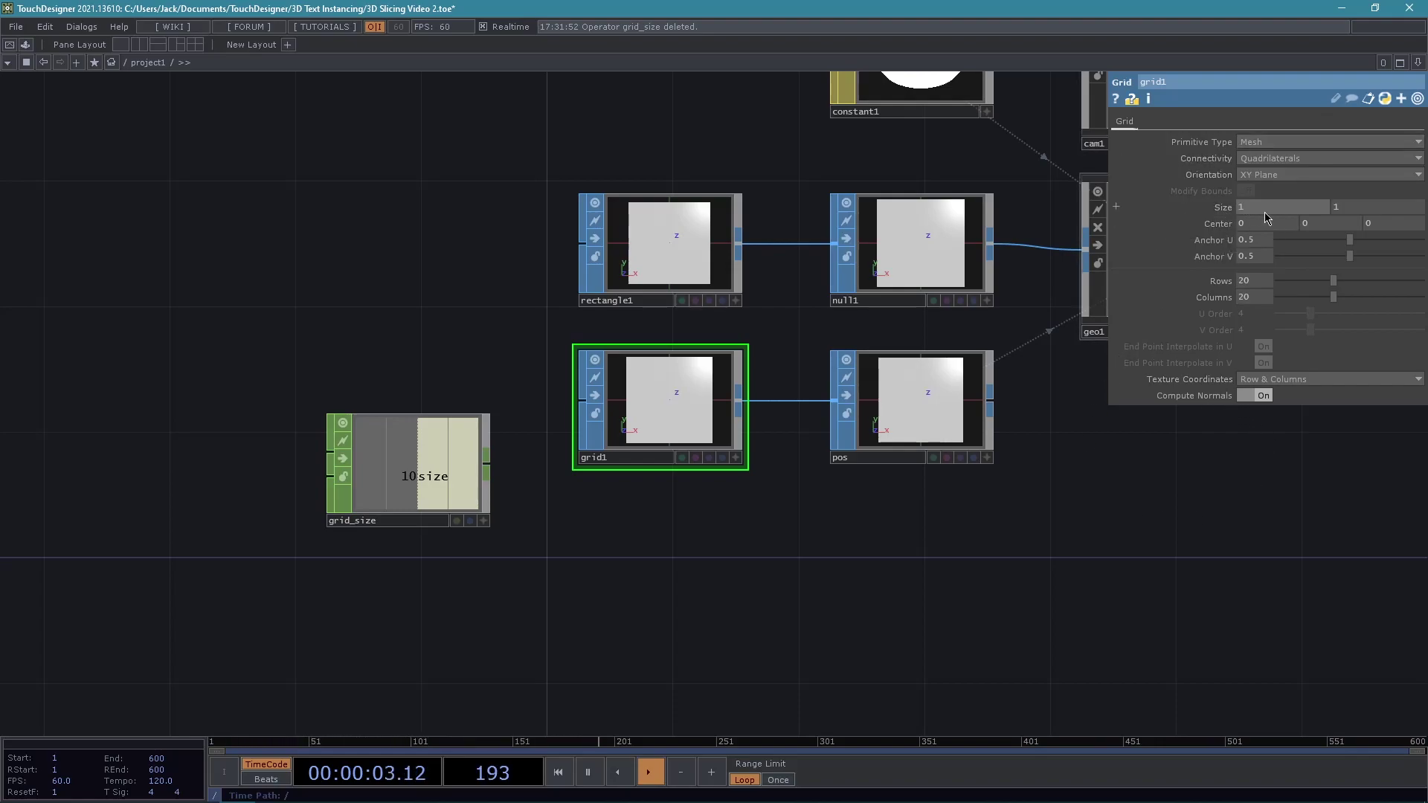
pyautogui.moveTo(1022, 498); pyautogui.dragTo(810, 593)
pyautogui.moveTo(901, 555); pyautogui.dragTo(1054, 490)
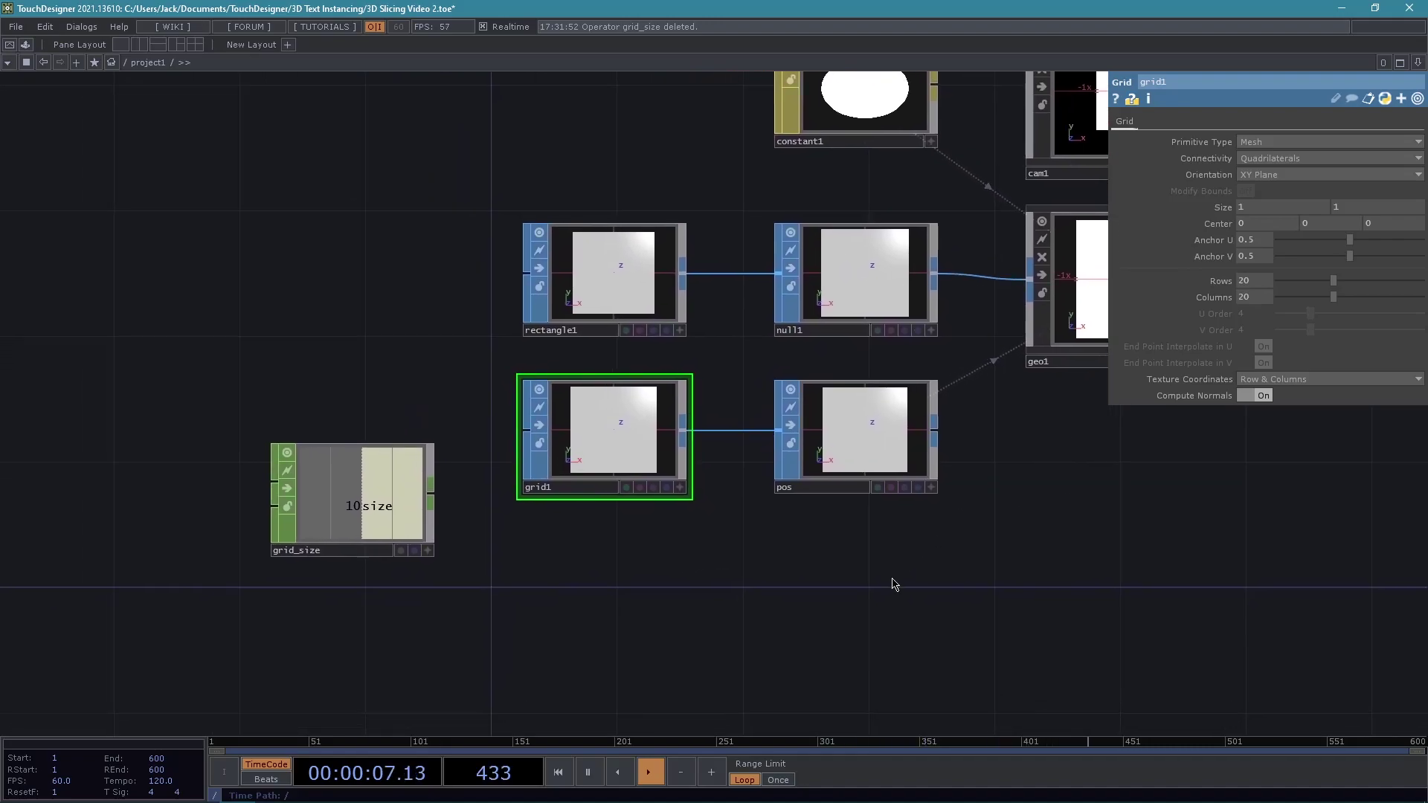
pyautogui.moveTo(881, 600); pyautogui.dragTo(932, 523)
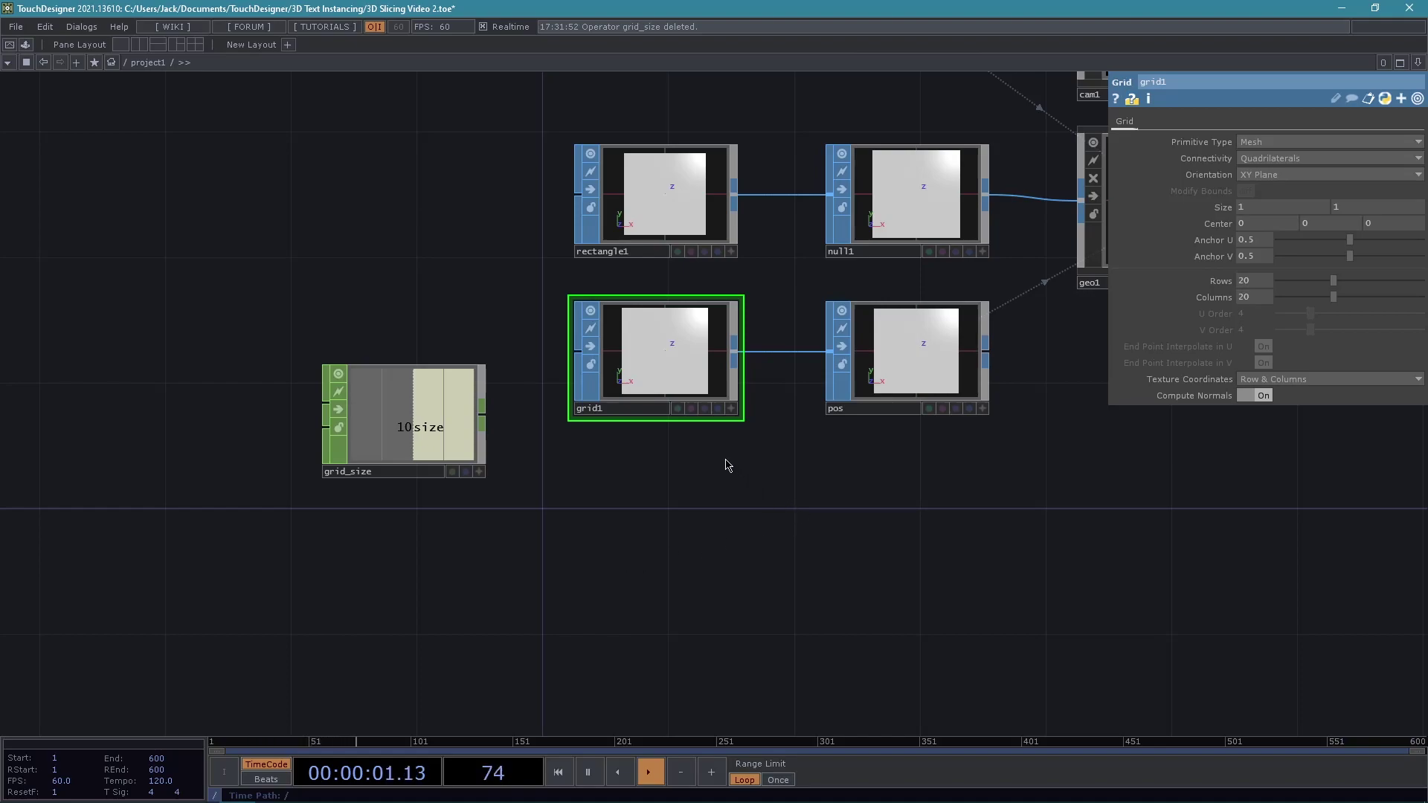
pyautogui.click(479, 471)
pyautogui.moveTo(412, 411); pyautogui.dragTo(1255, 277)
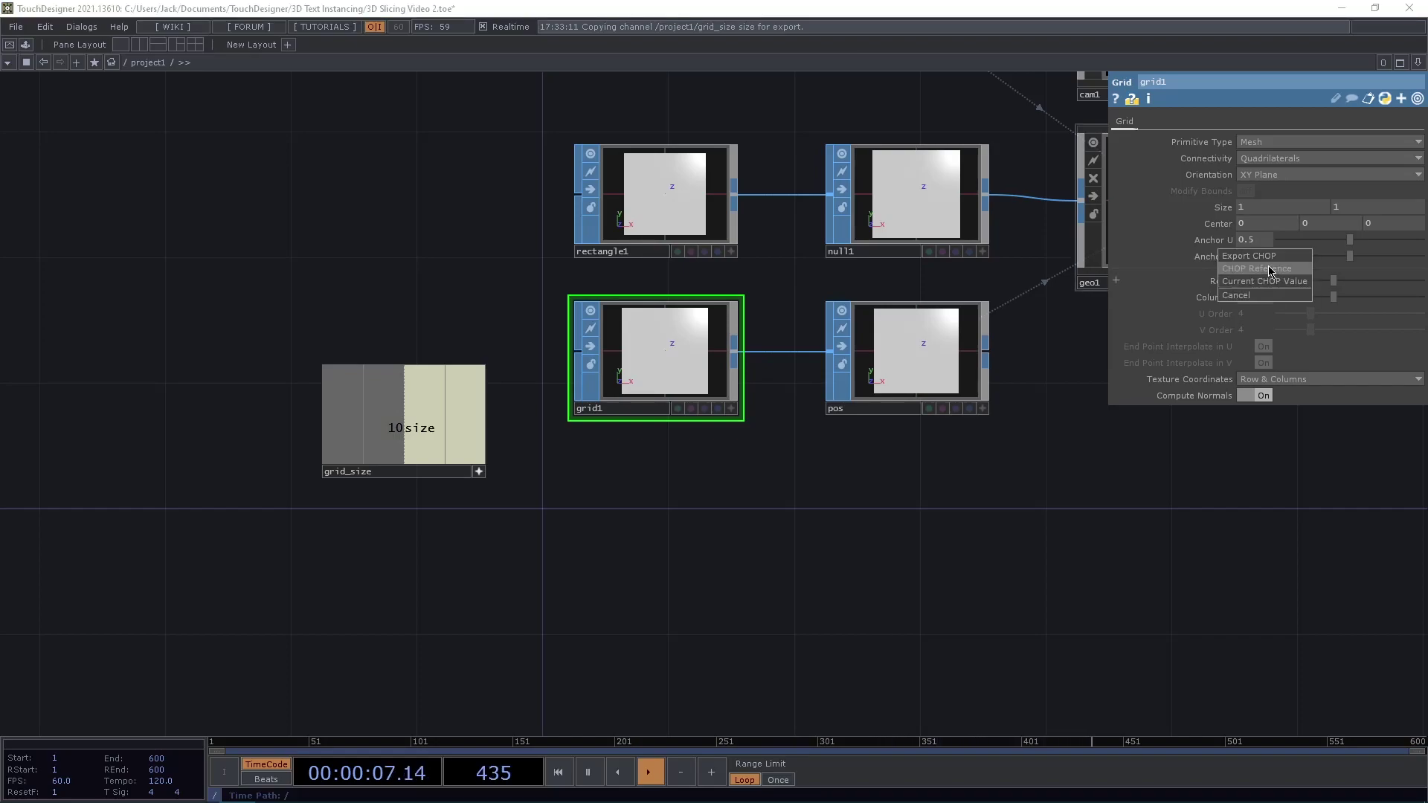
pyautogui.click(1268, 275)
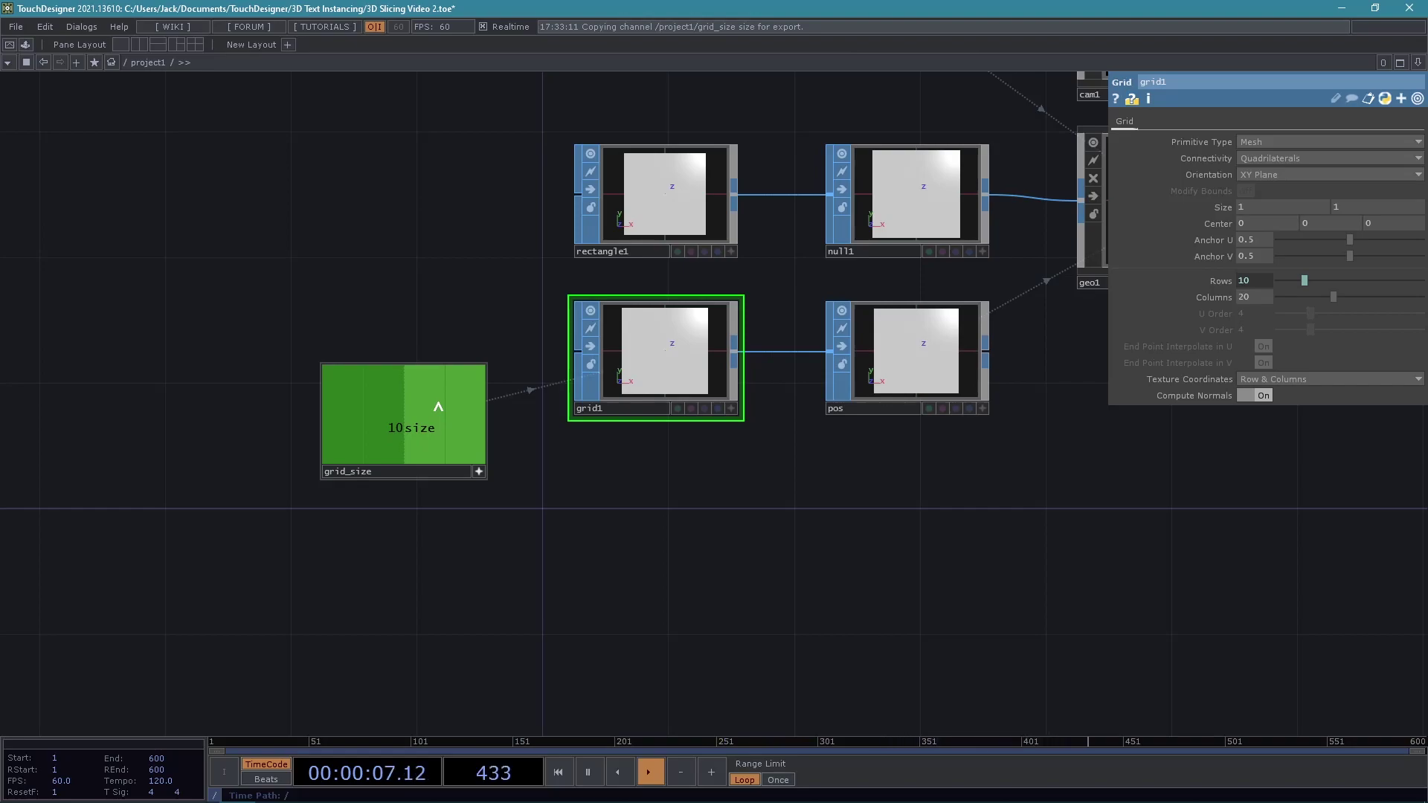
pyautogui.moveTo(438, 406); pyautogui.dragTo(1257, 296)
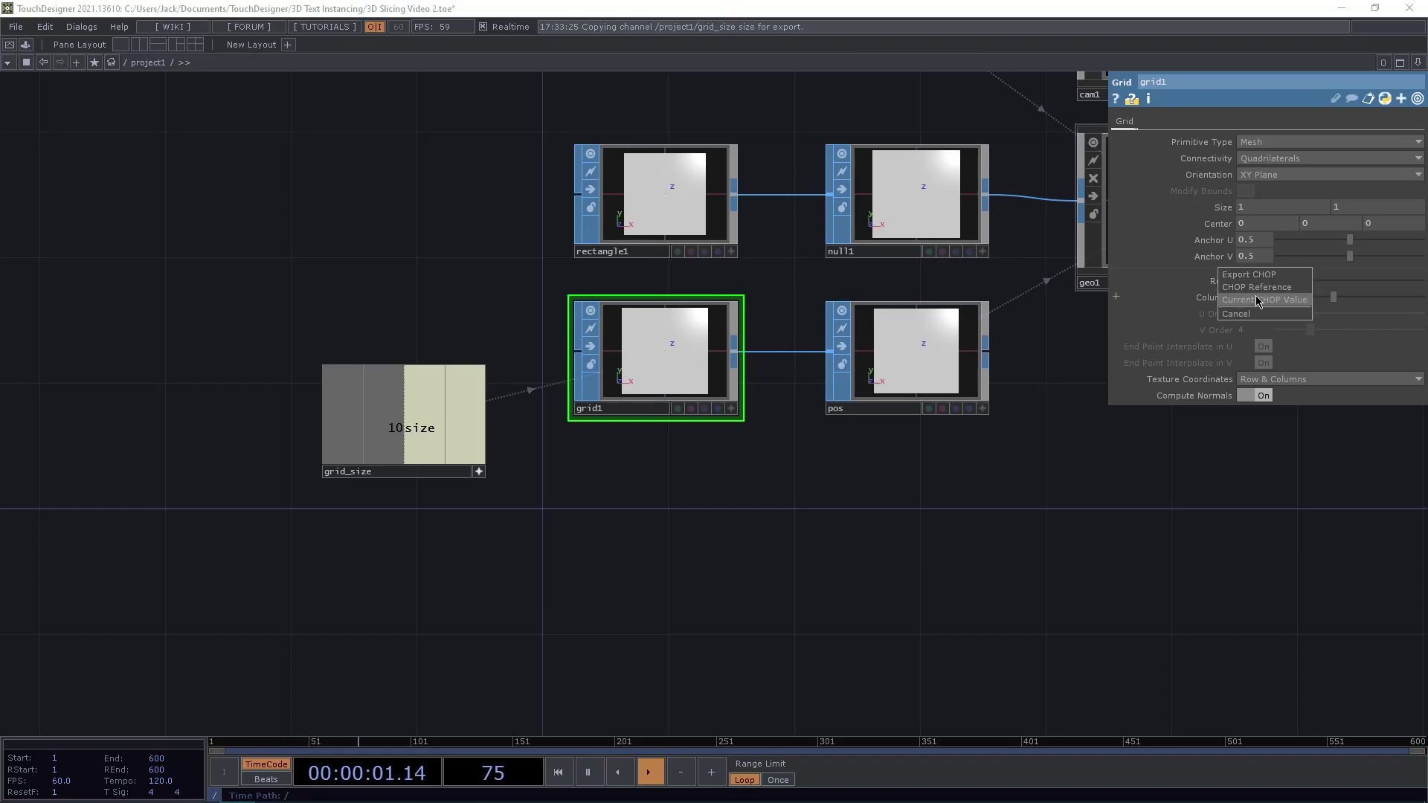
pyautogui.click(1264, 299)
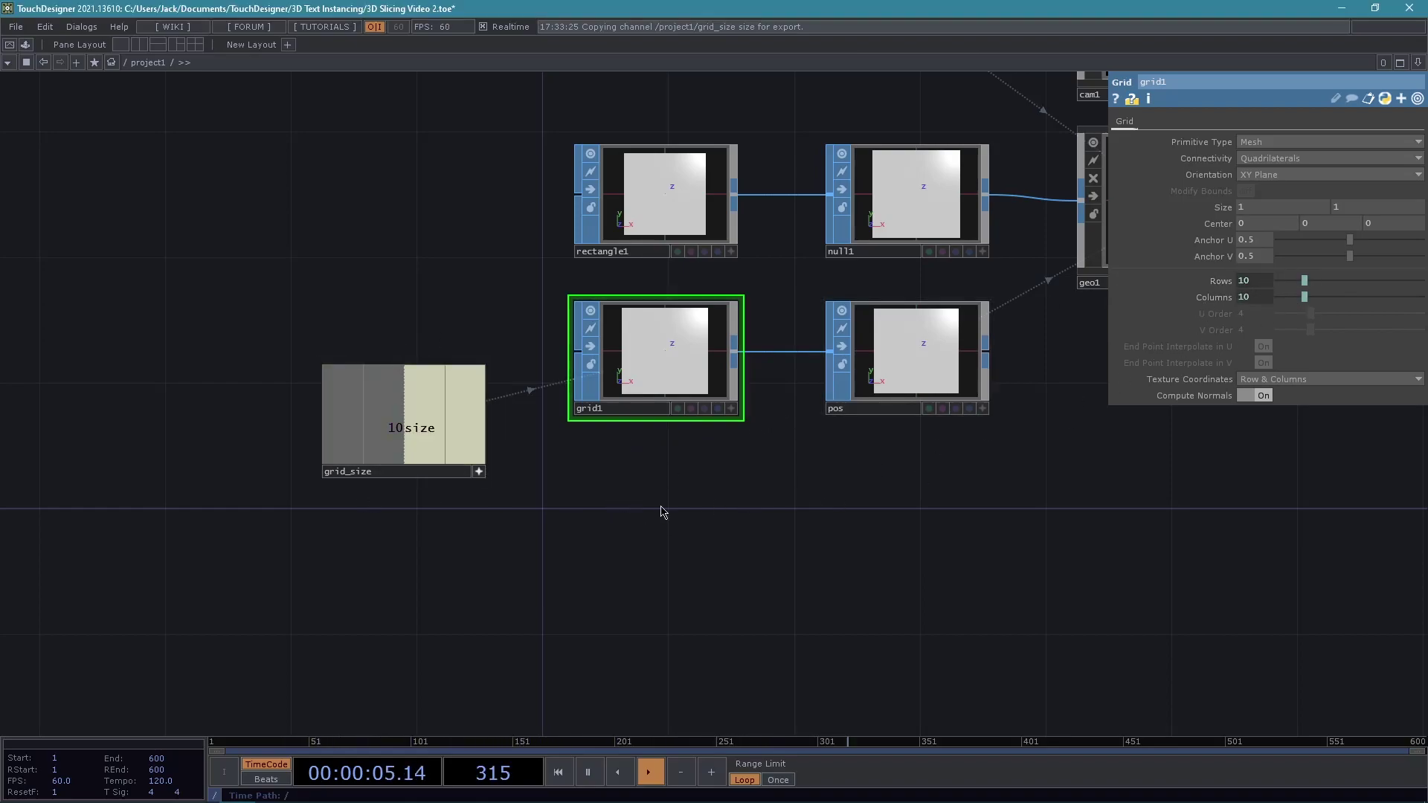
# Link both Size values of grid1 to grid_size's size channel with CHOP references.
pyautogui.moveTo(740, 496); pyautogui.dragTo(720, 511)
pyautogui.moveTo(966, 510); pyautogui.dragTo(909, 516)
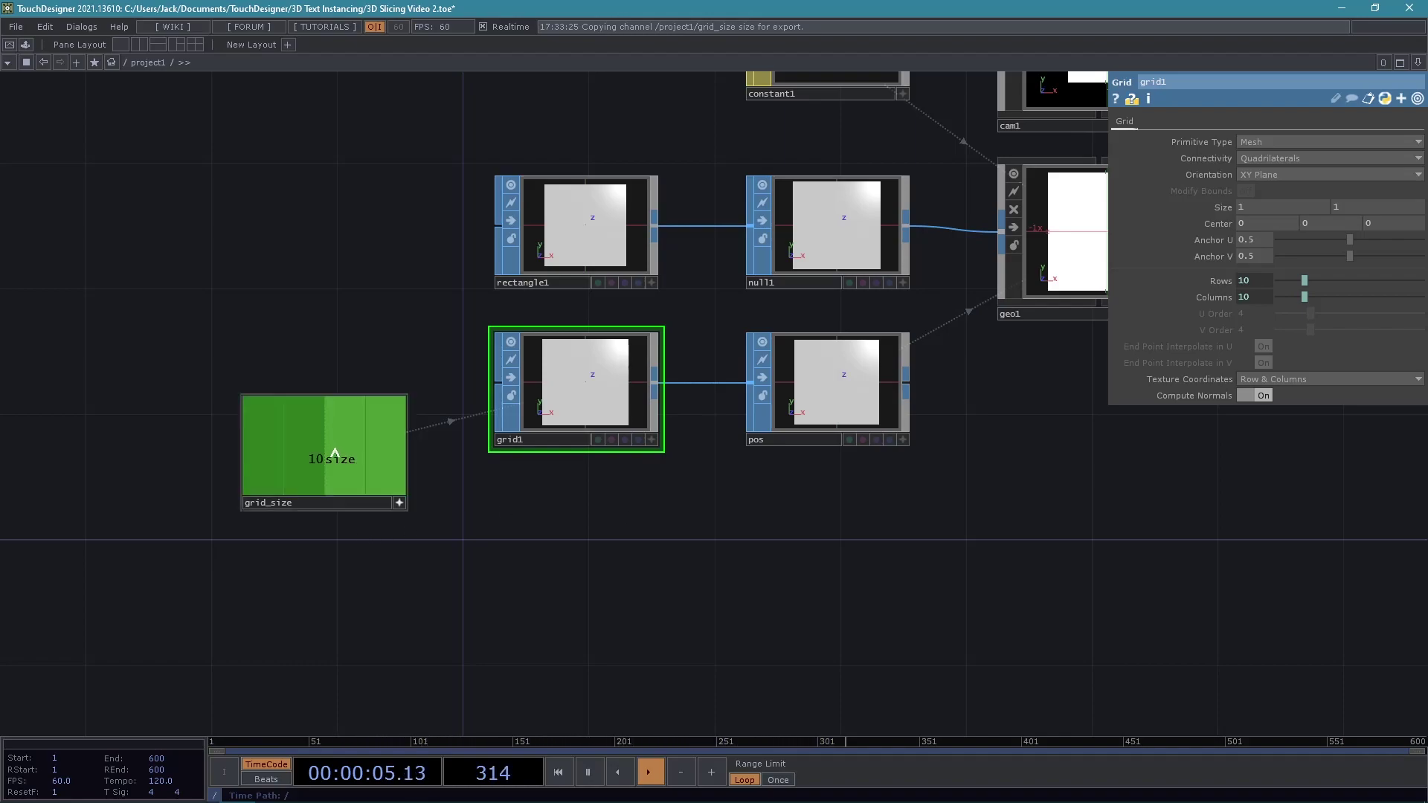
pyautogui.moveTo(311, 446); pyautogui.dragTo(1228, 207)
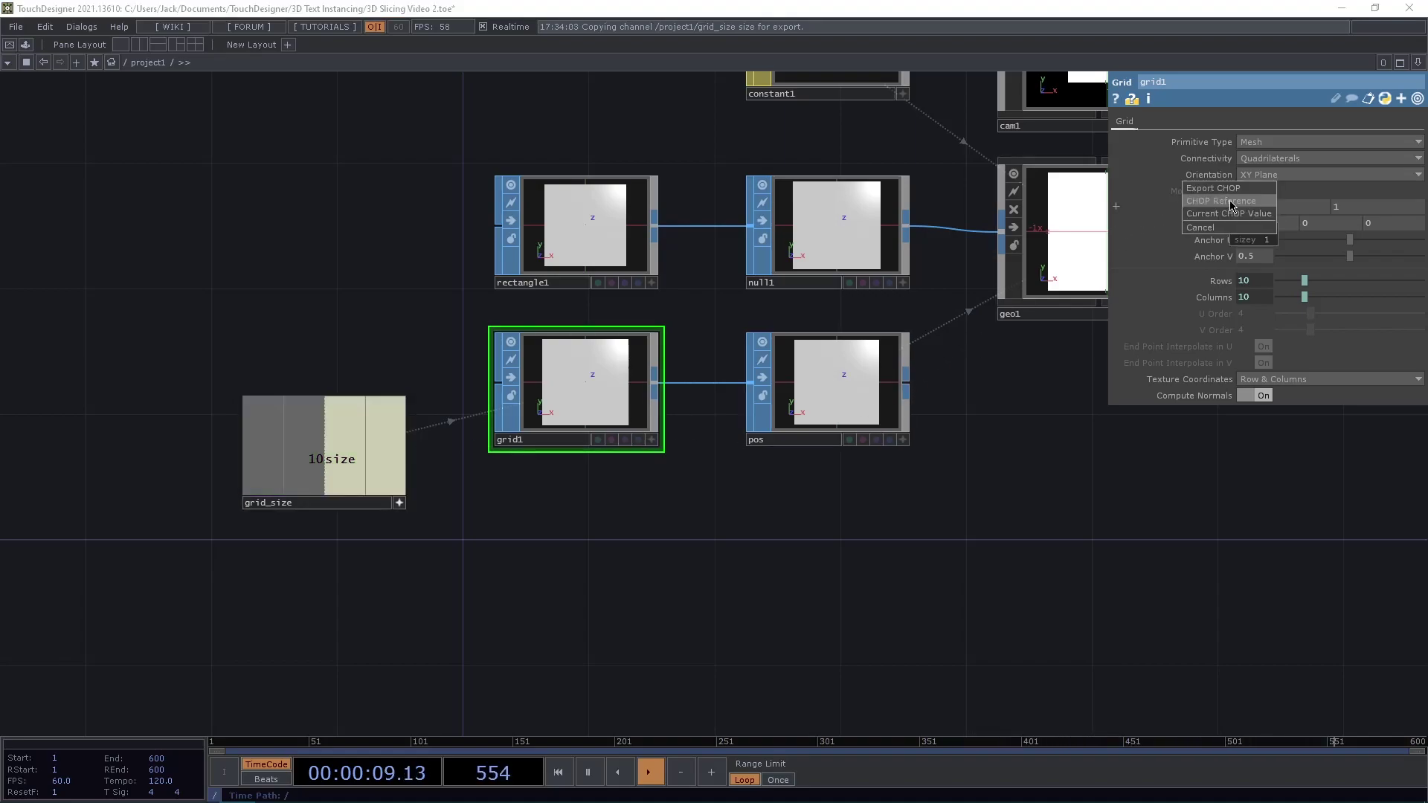
pyautogui.click(1229, 201)
pyautogui.click(1223, 208)
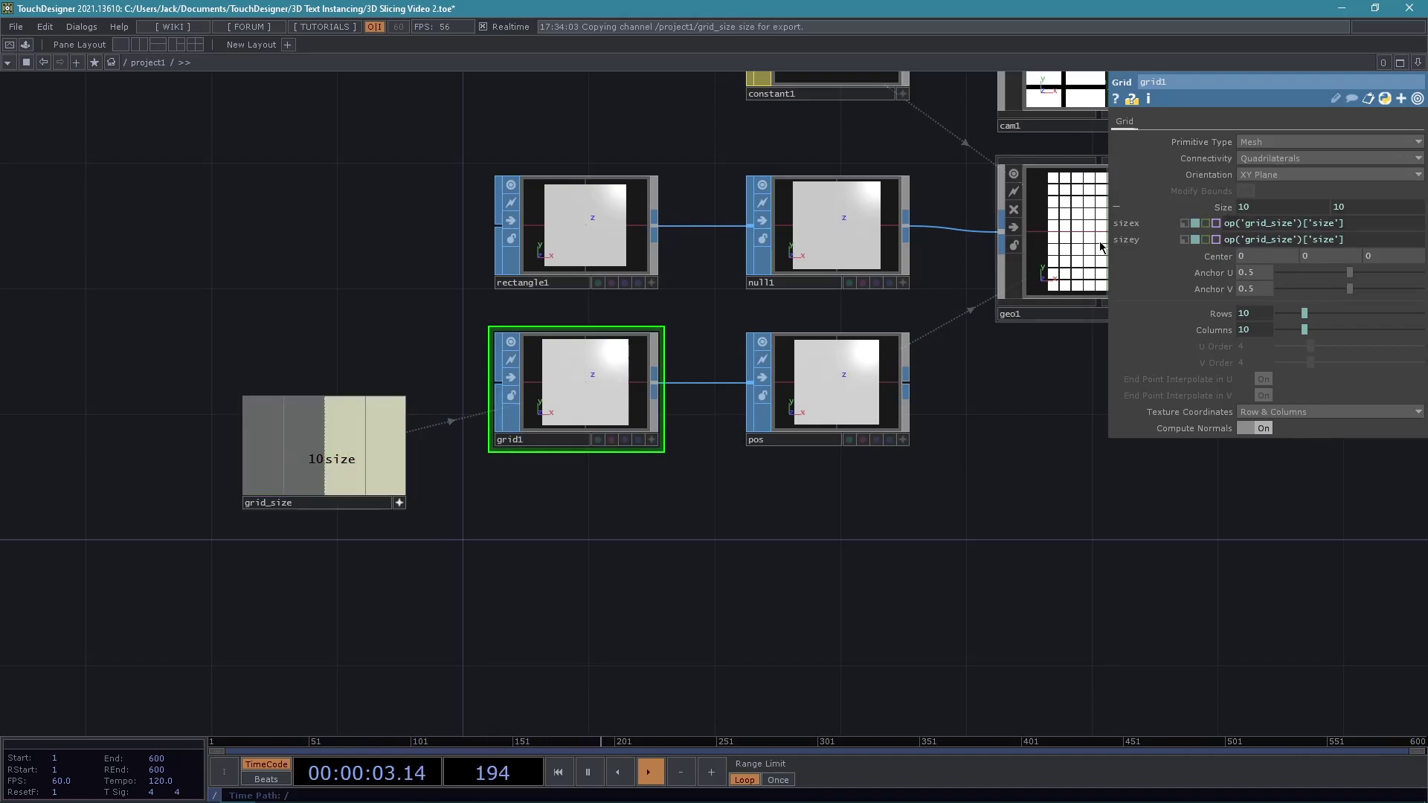
# Append - 1 to grid1's sizex and sizey expressions so both read op('grid_size')['size'] - 1.
pyautogui.click(1364, 225)
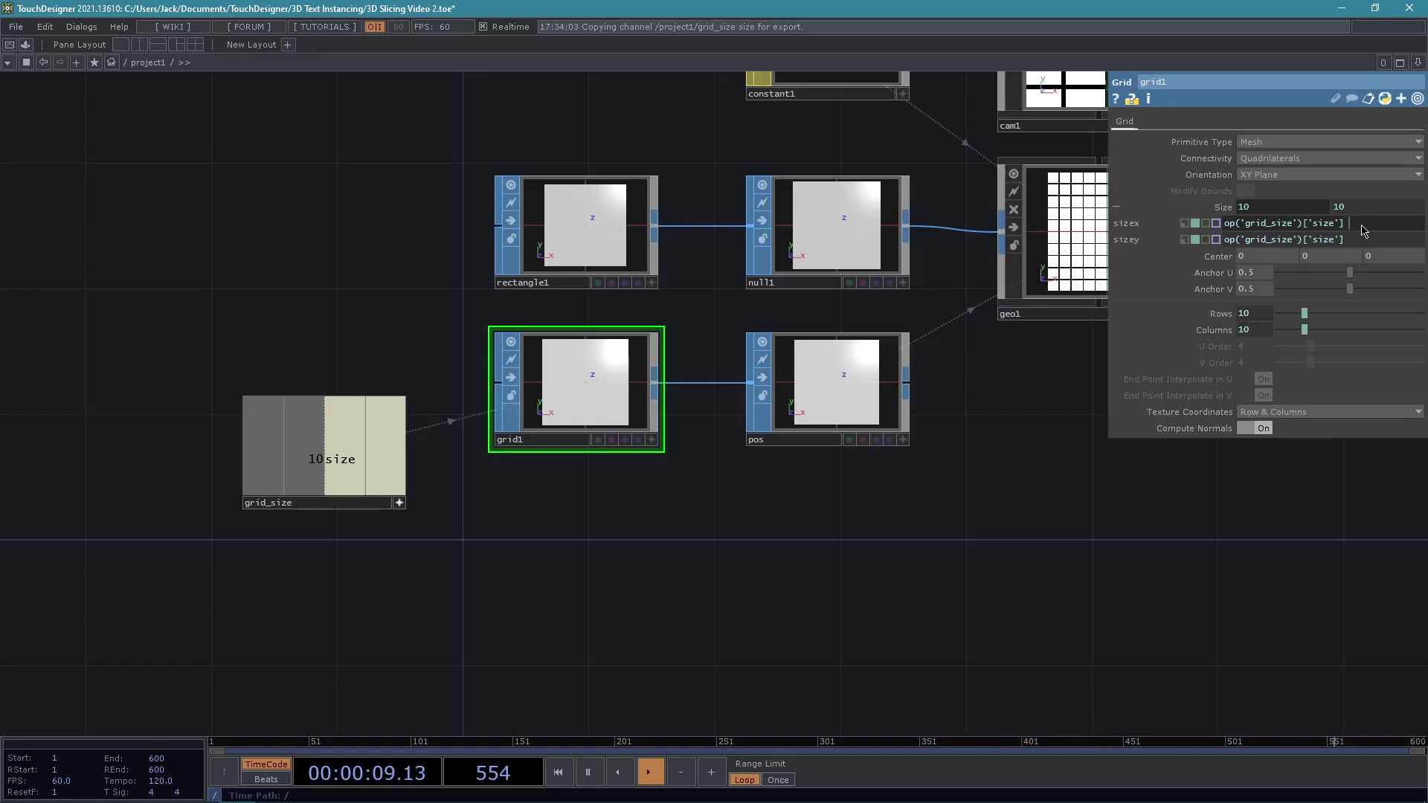
pyautogui.moveTo(1033, 410); pyautogui.dragTo(832, 515)
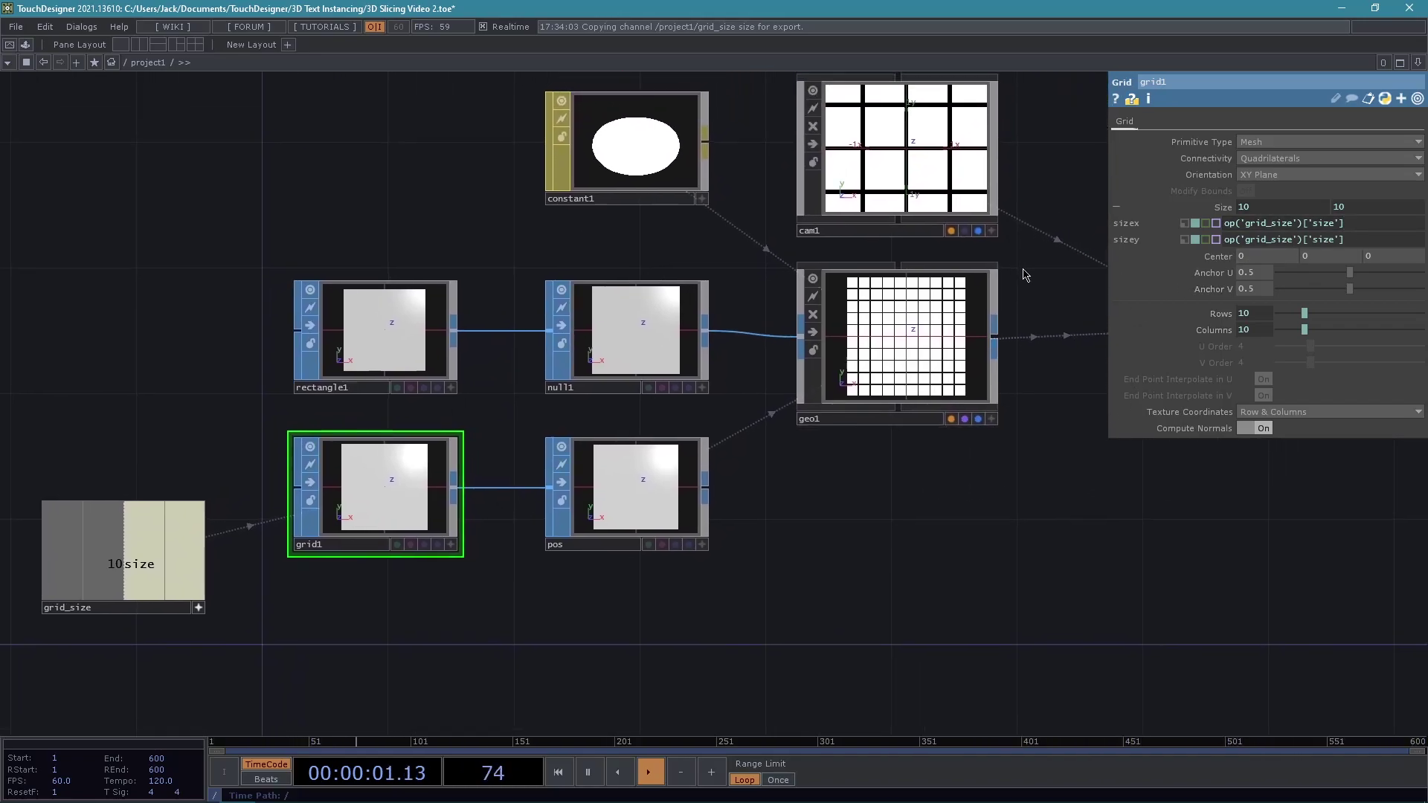
pyautogui.click(1358, 227)
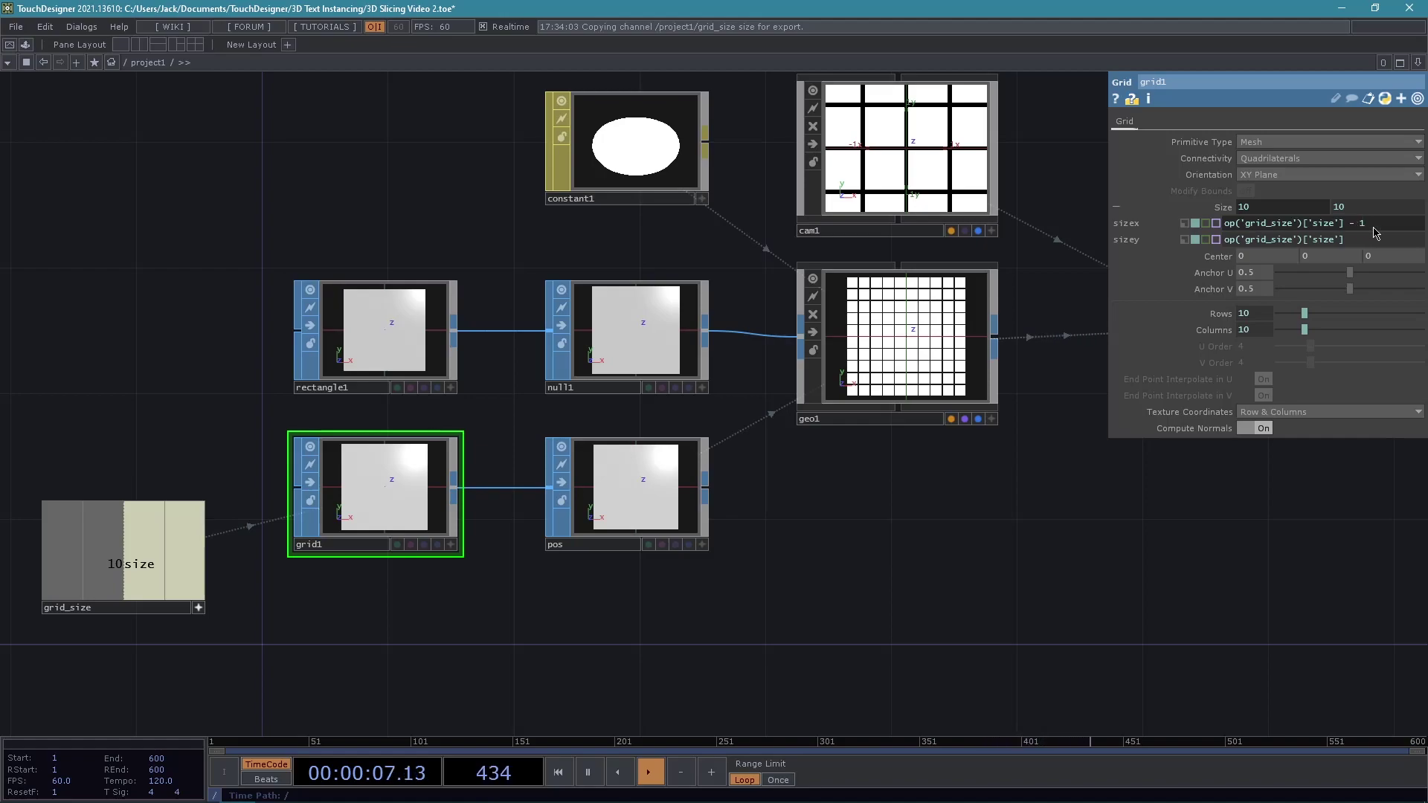
pyautogui.click(1367, 241)
pyautogui.write('- 1')
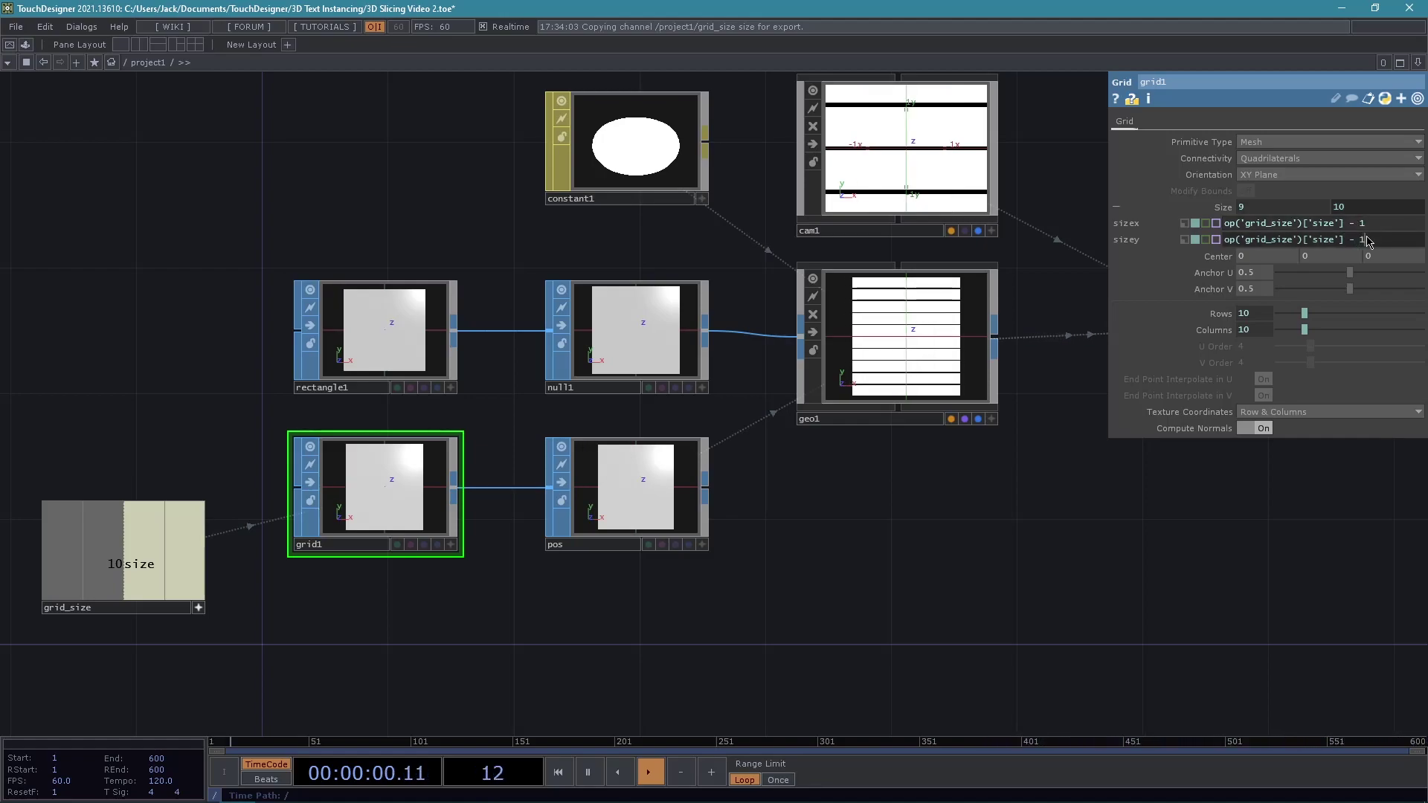
pyautogui.press('Return')
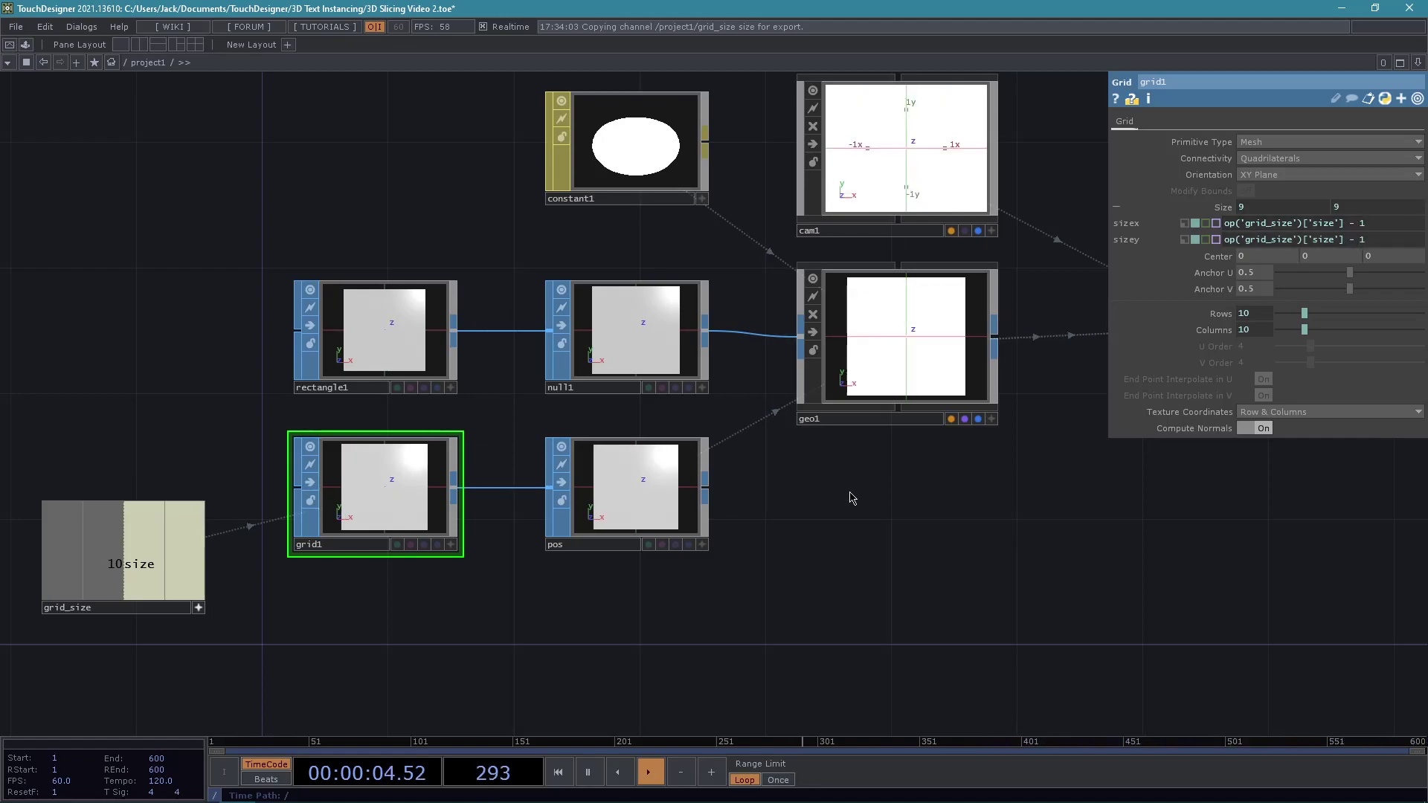
# Reference grid_size's size channel in cam1's Translate Z and extend the expression to op('grid_size')['size'] * 1.5.
pyautogui.scroll(3, 988, 487)
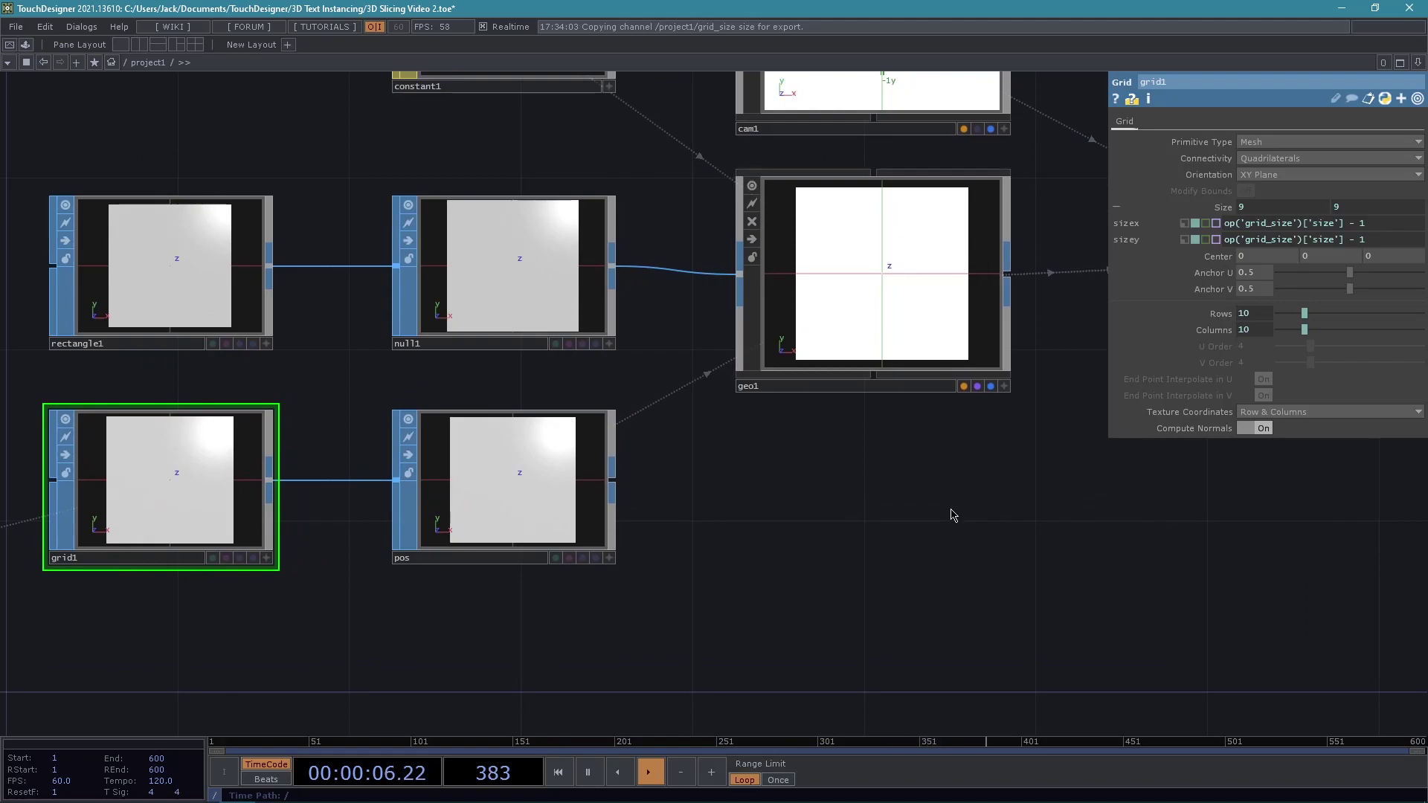
pyautogui.scroll(-3, 952, 514)
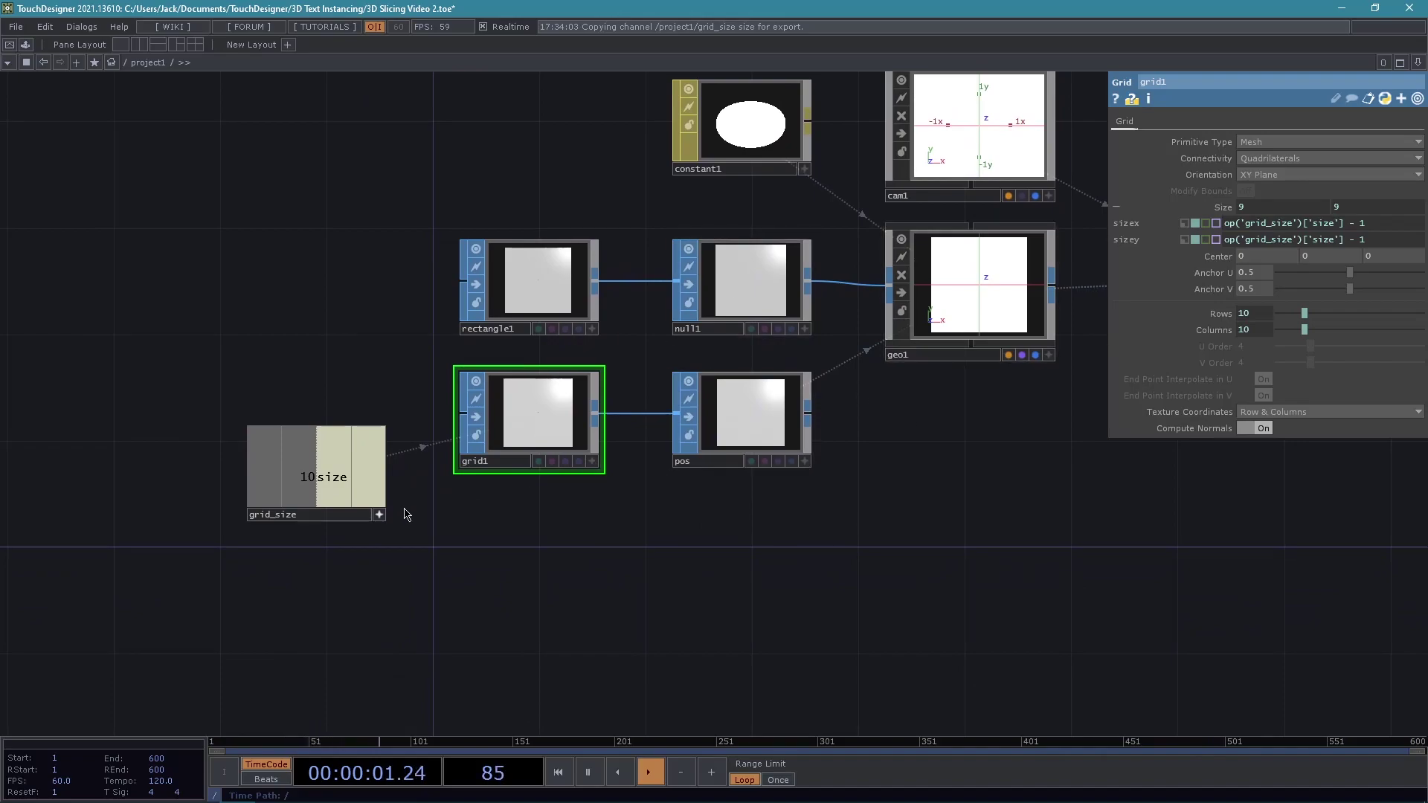
pyautogui.moveTo(864, 535); pyautogui.dragTo(838, 567)
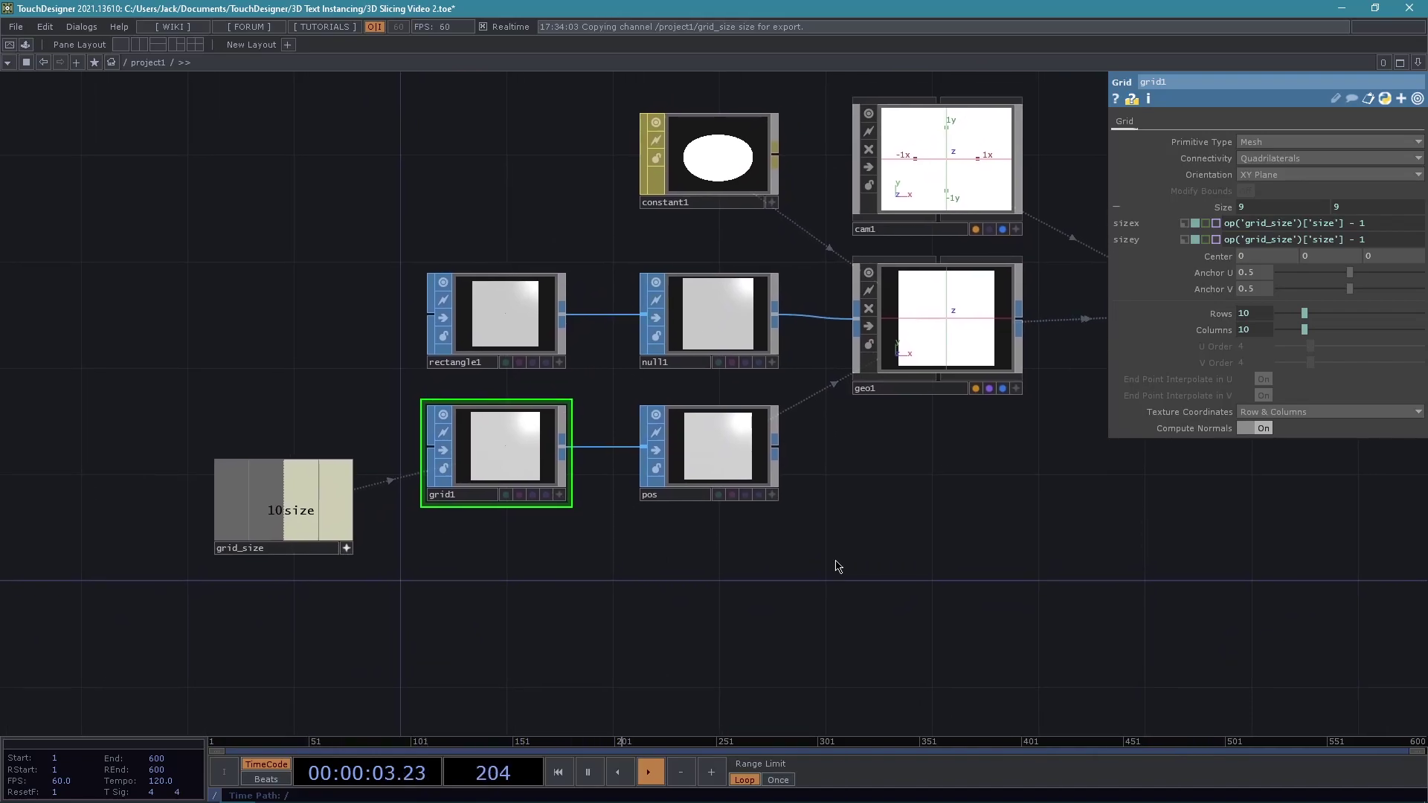
pyautogui.moveTo(1036, 567); pyautogui.dragTo(825, 569)
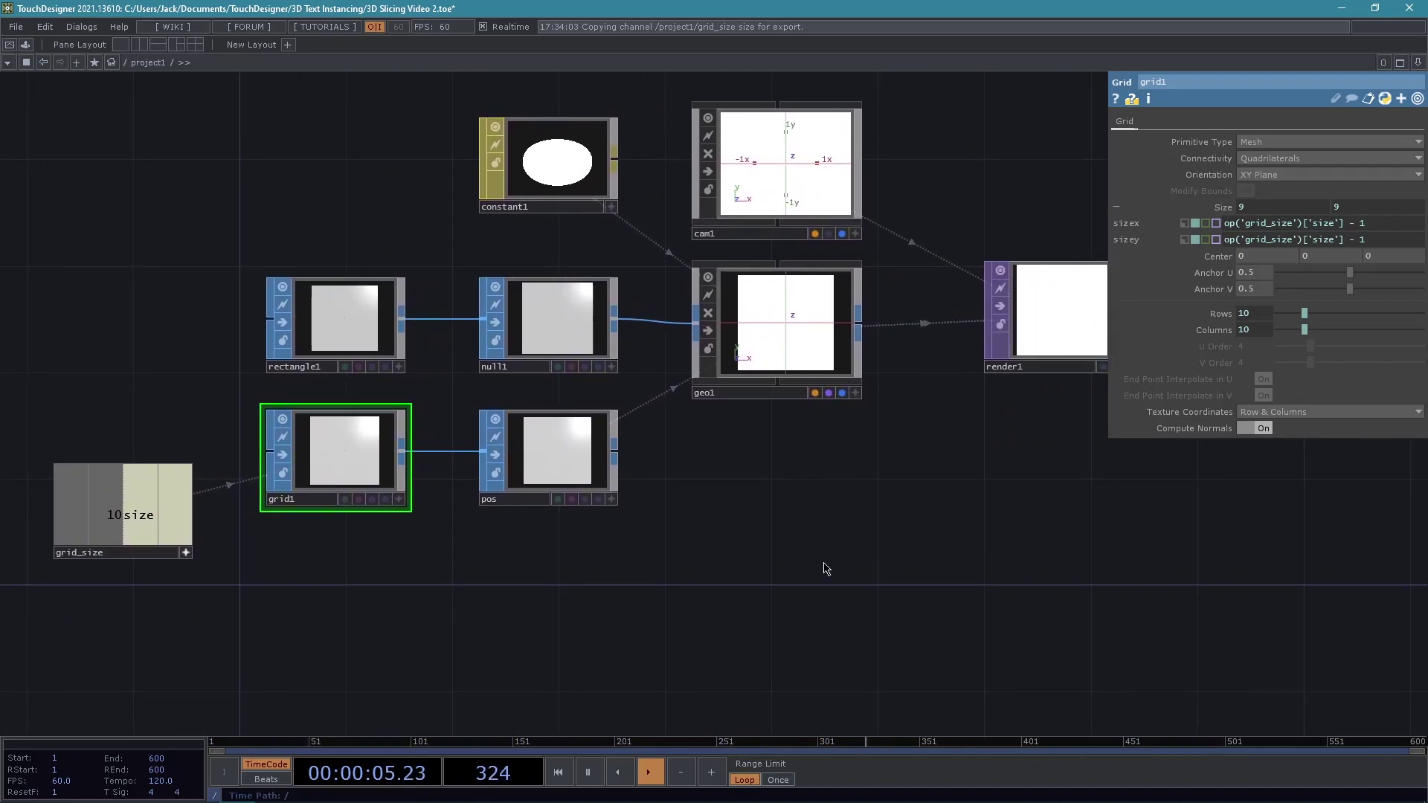
pyautogui.click(802, 135)
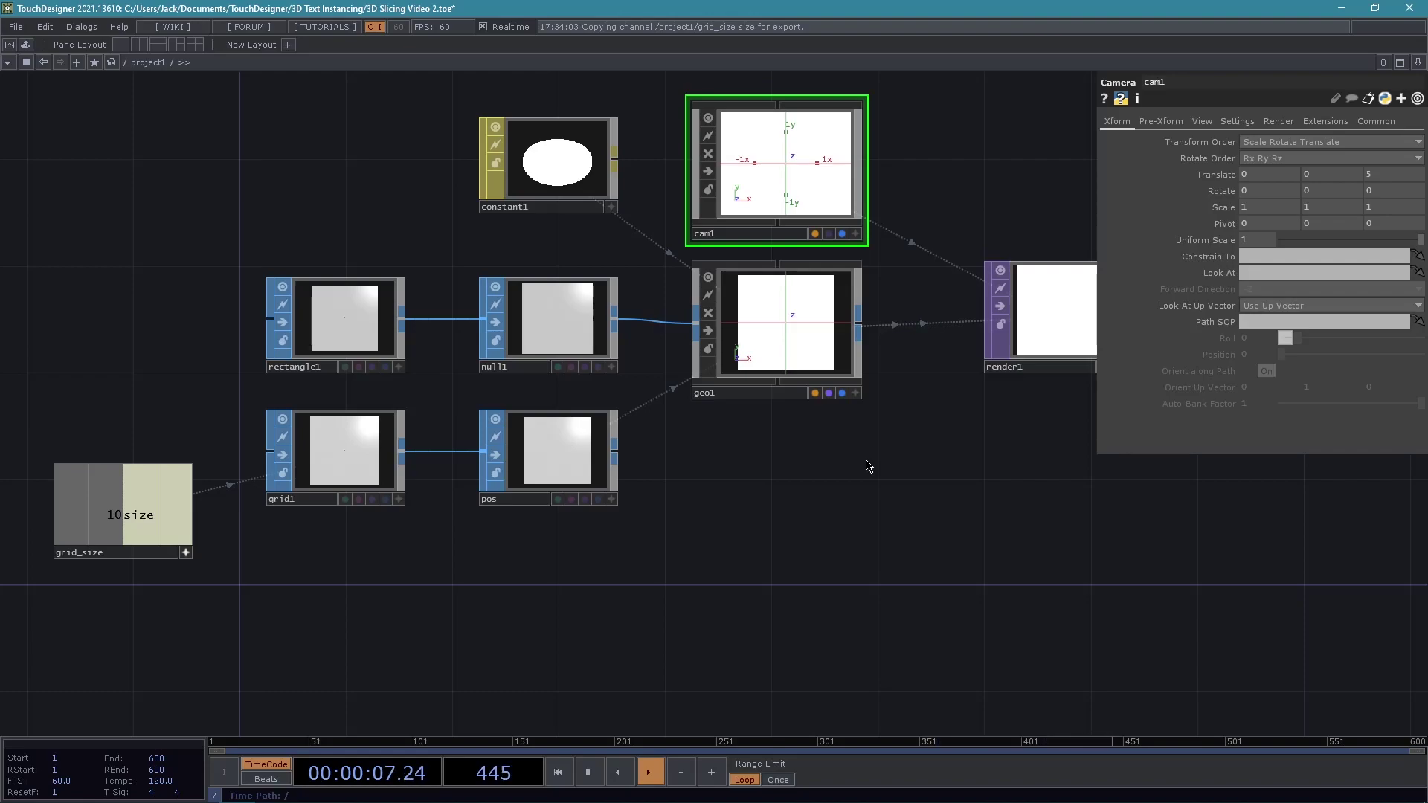
pyautogui.click(88, 501)
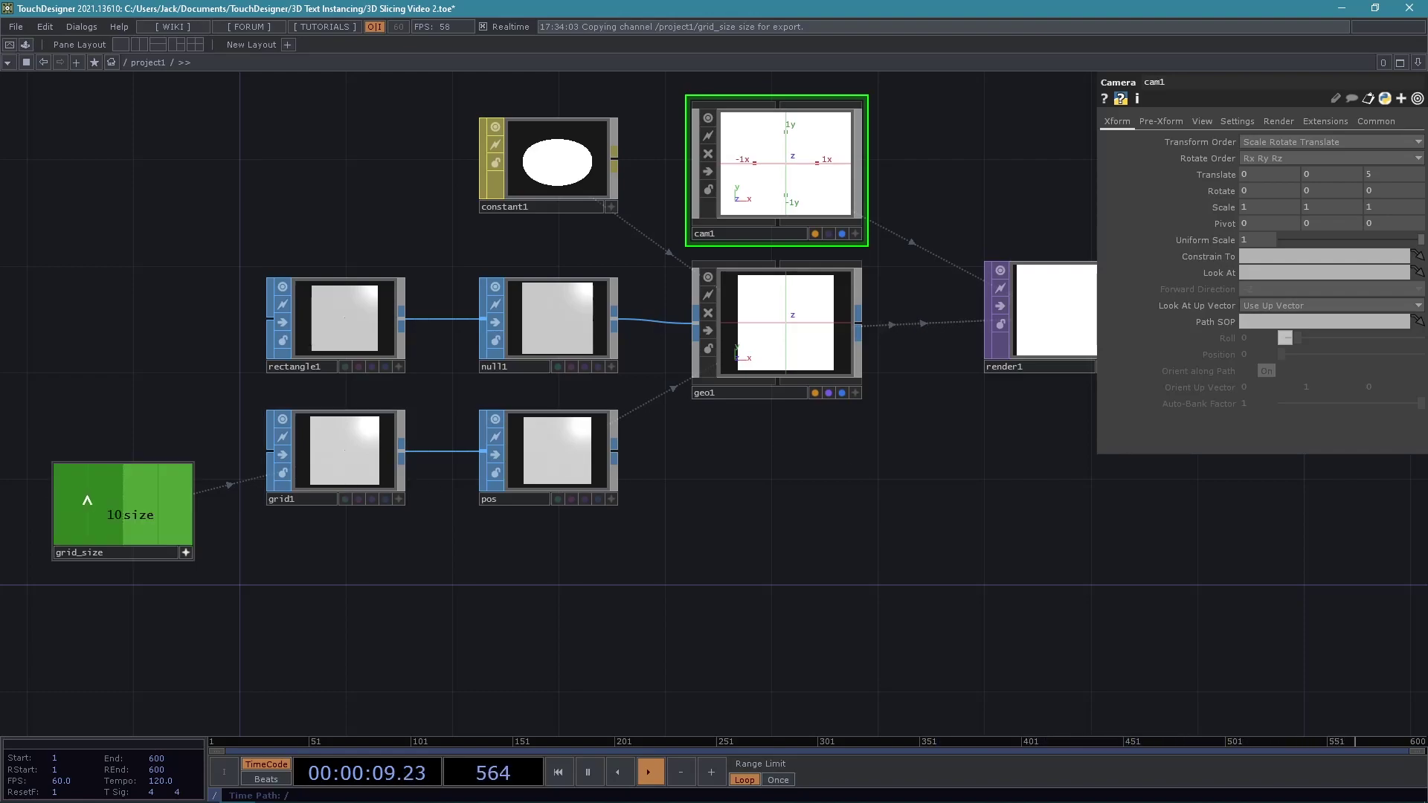
pyautogui.moveTo(88, 501); pyautogui.dragTo(1396, 173)
pyautogui.click(1396, 163)
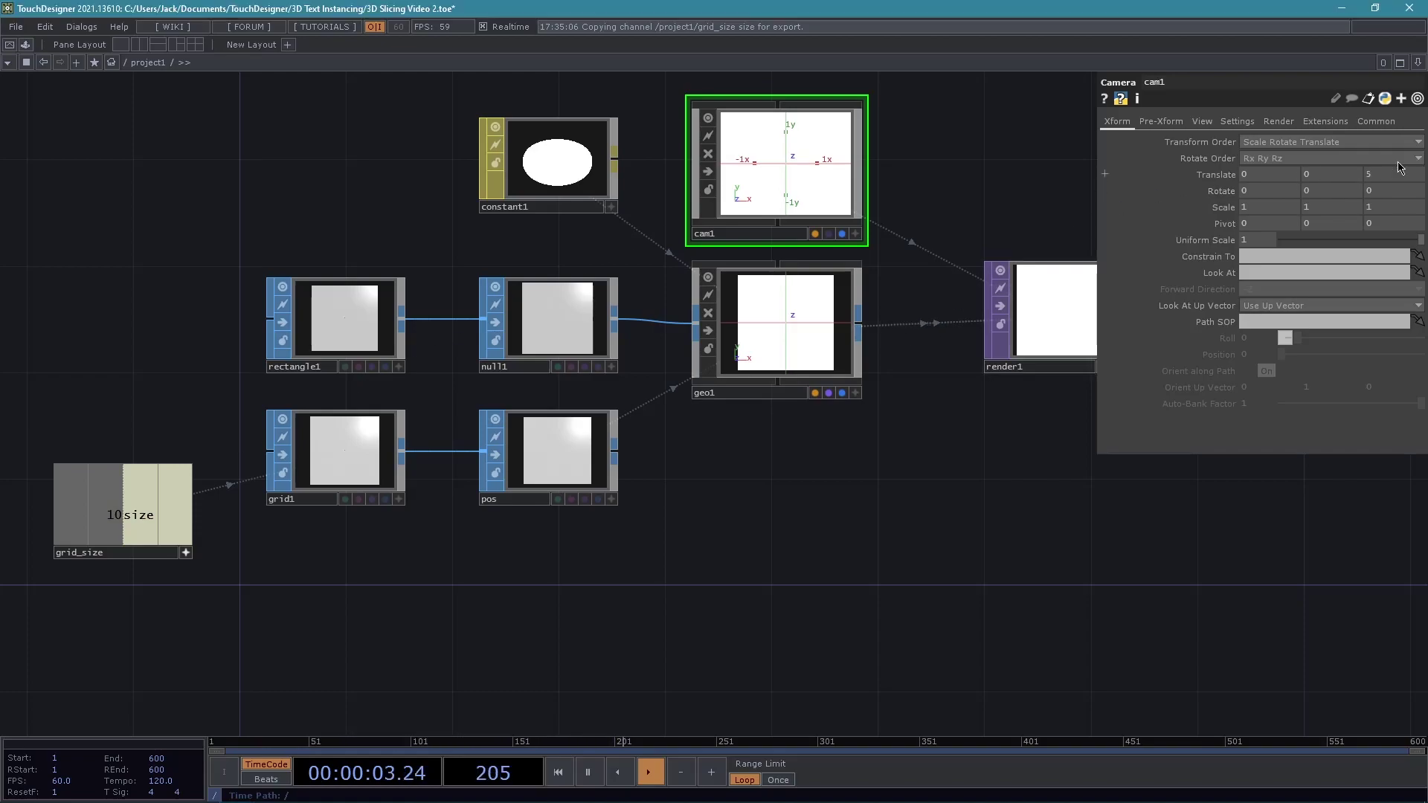
pyautogui.click(1226, 175)
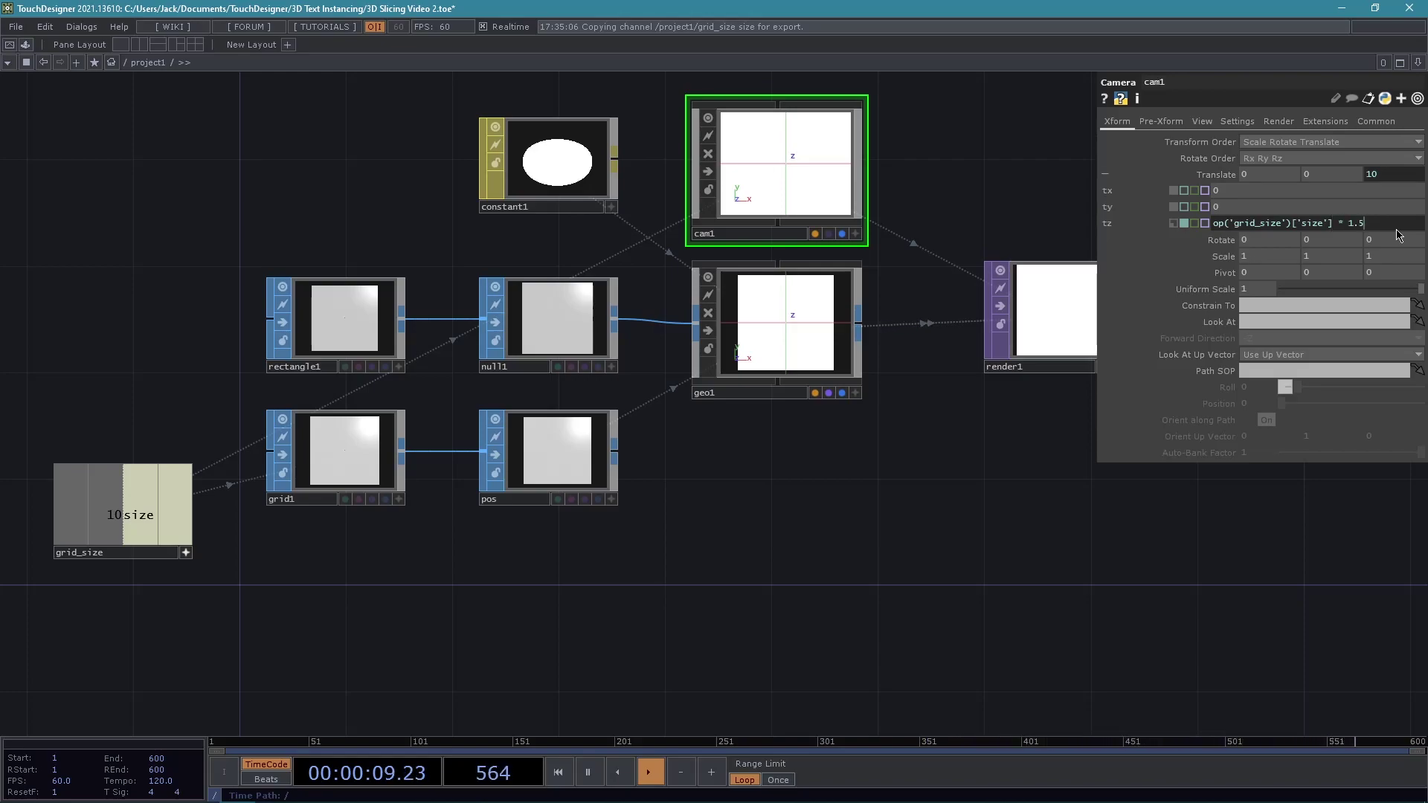
pyautogui.press('Return')
# Turn off the active viewer of the grid_size constant.
pyautogui.moveTo(845, 442); pyautogui.dragTo(663, 435)
pyautogui.moveTo(761, 457); pyautogui.dragTo(876, 493, button='middle')
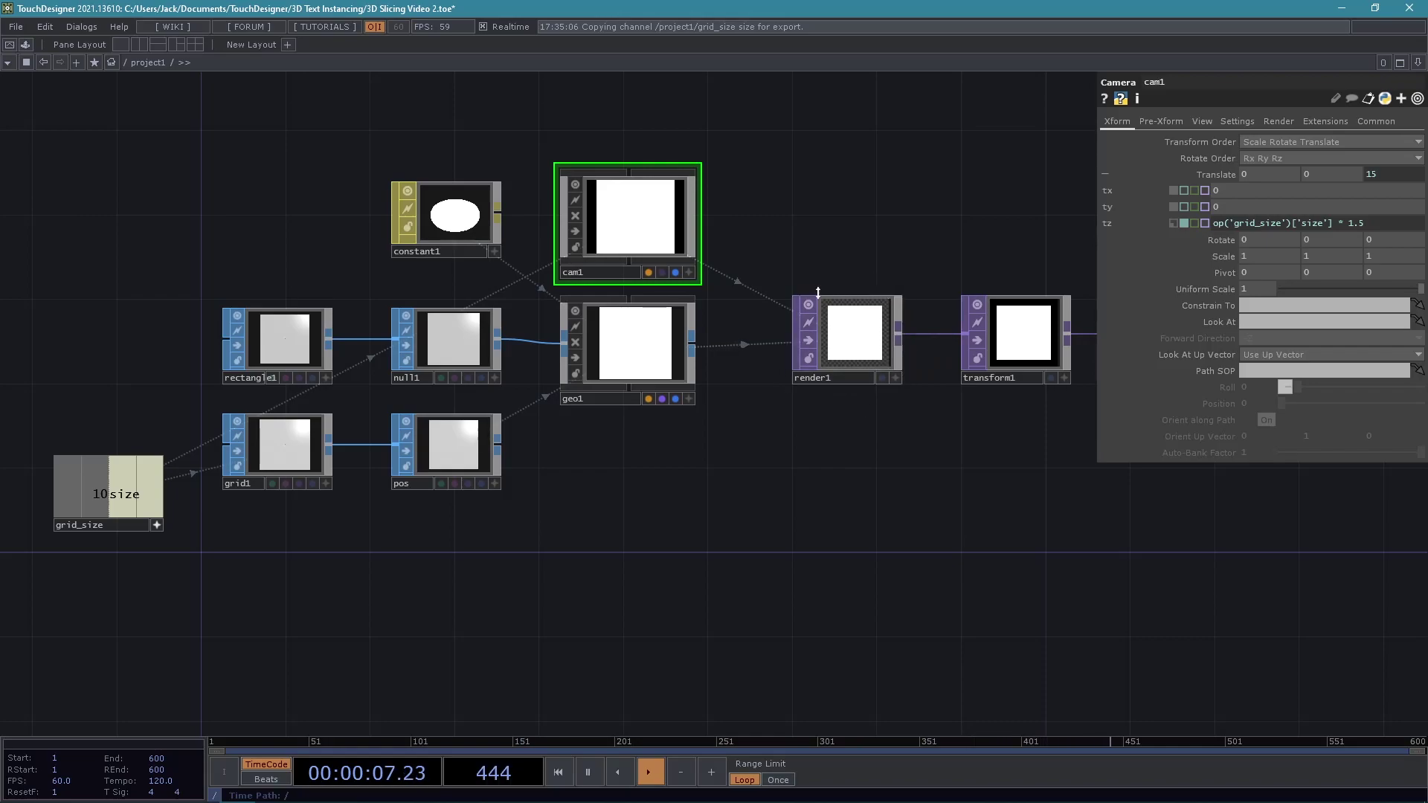
pyautogui.moveTo(647, 468); pyautogui.dragTo(752, 431)
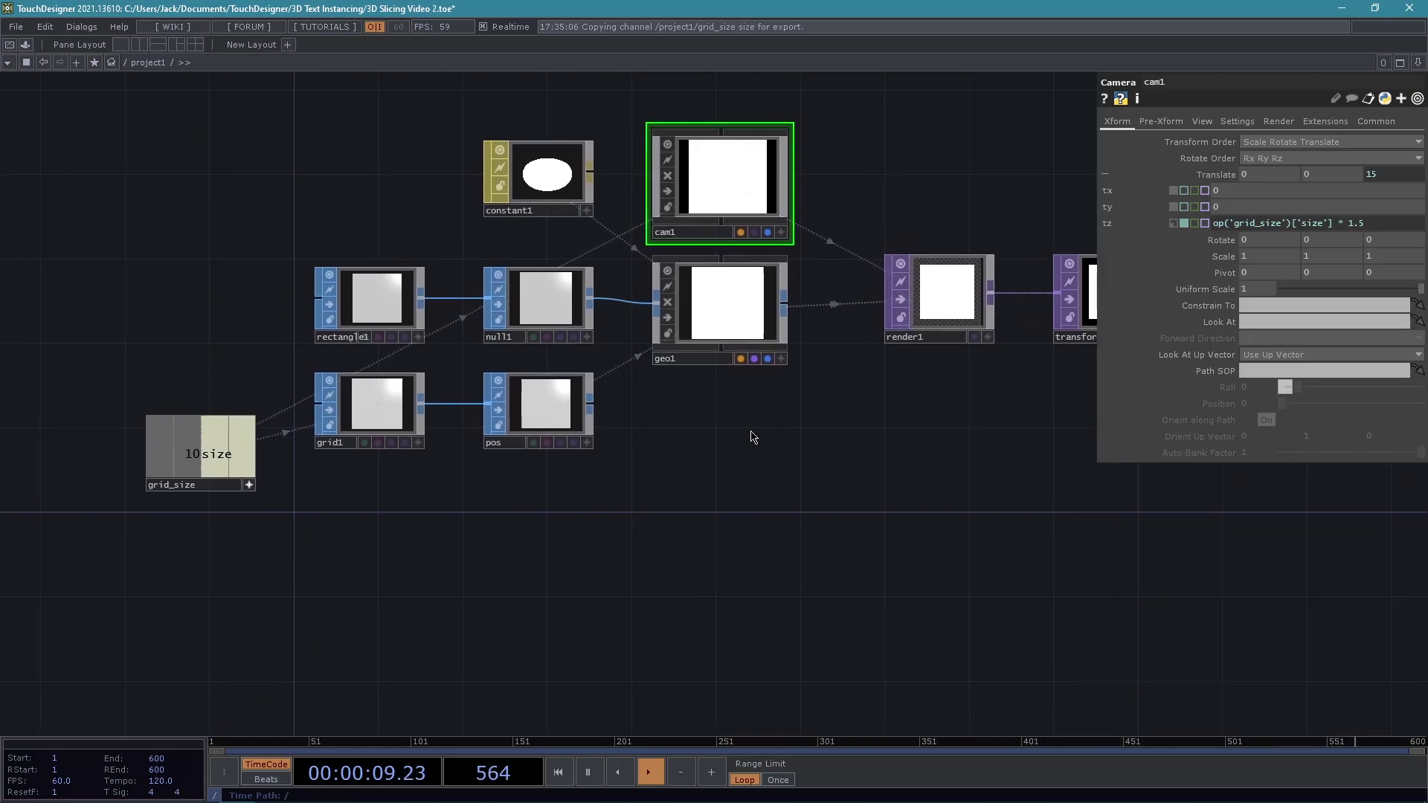
pyautogui.moveTo(665, 488); pyautogui.dragTo(733, 502)
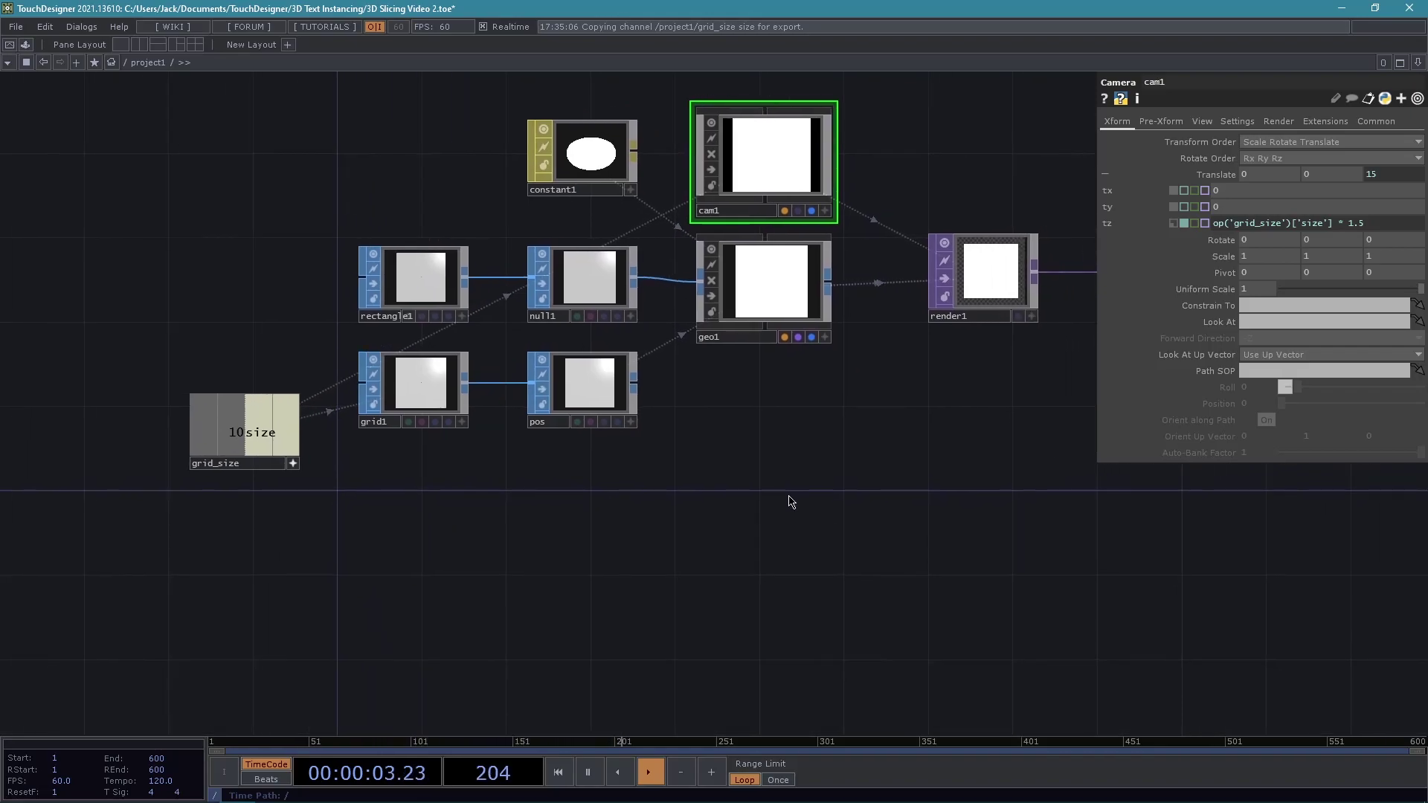
pyautogui.moveTo(567, 513); pyautogui.dragTo(646, 475)
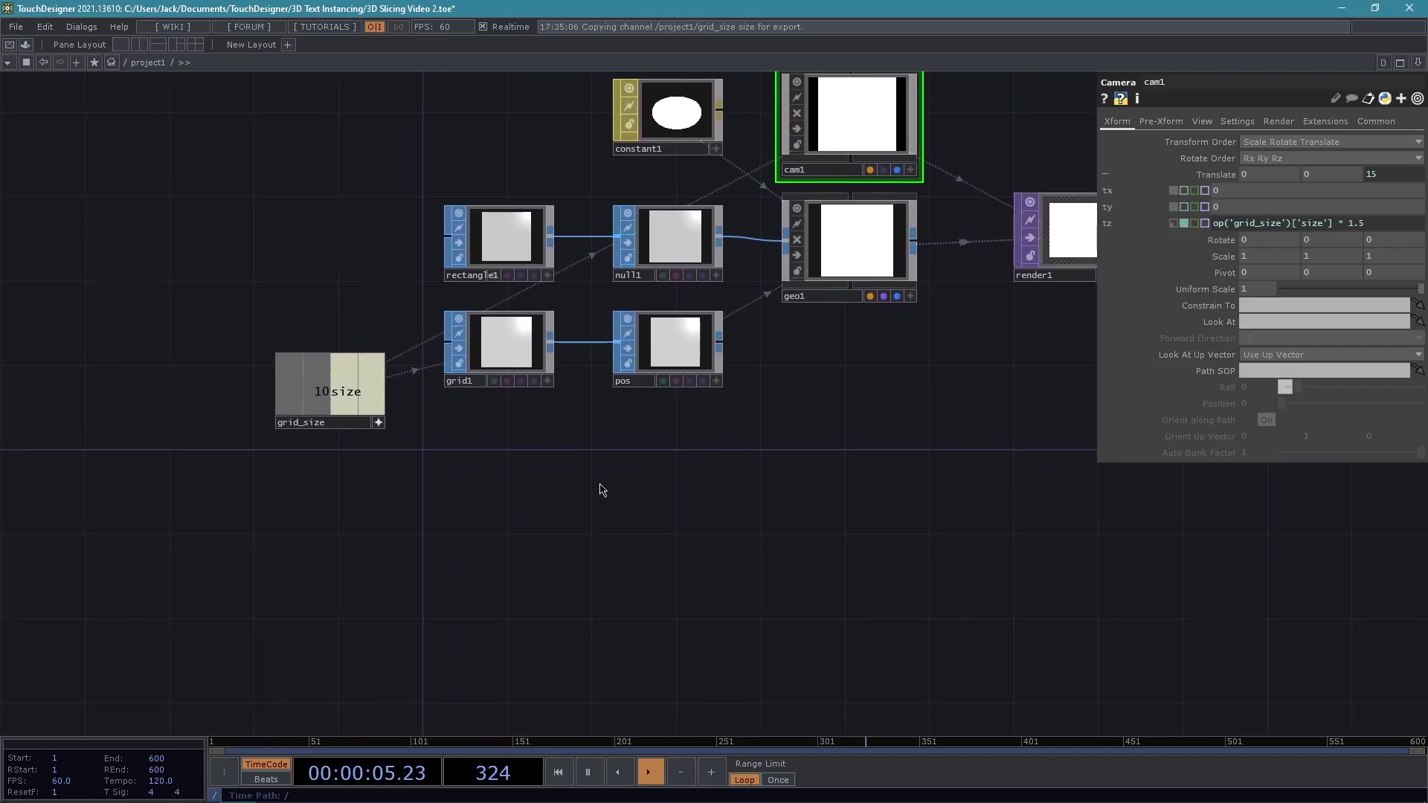
pyautogui.click(378, 422)
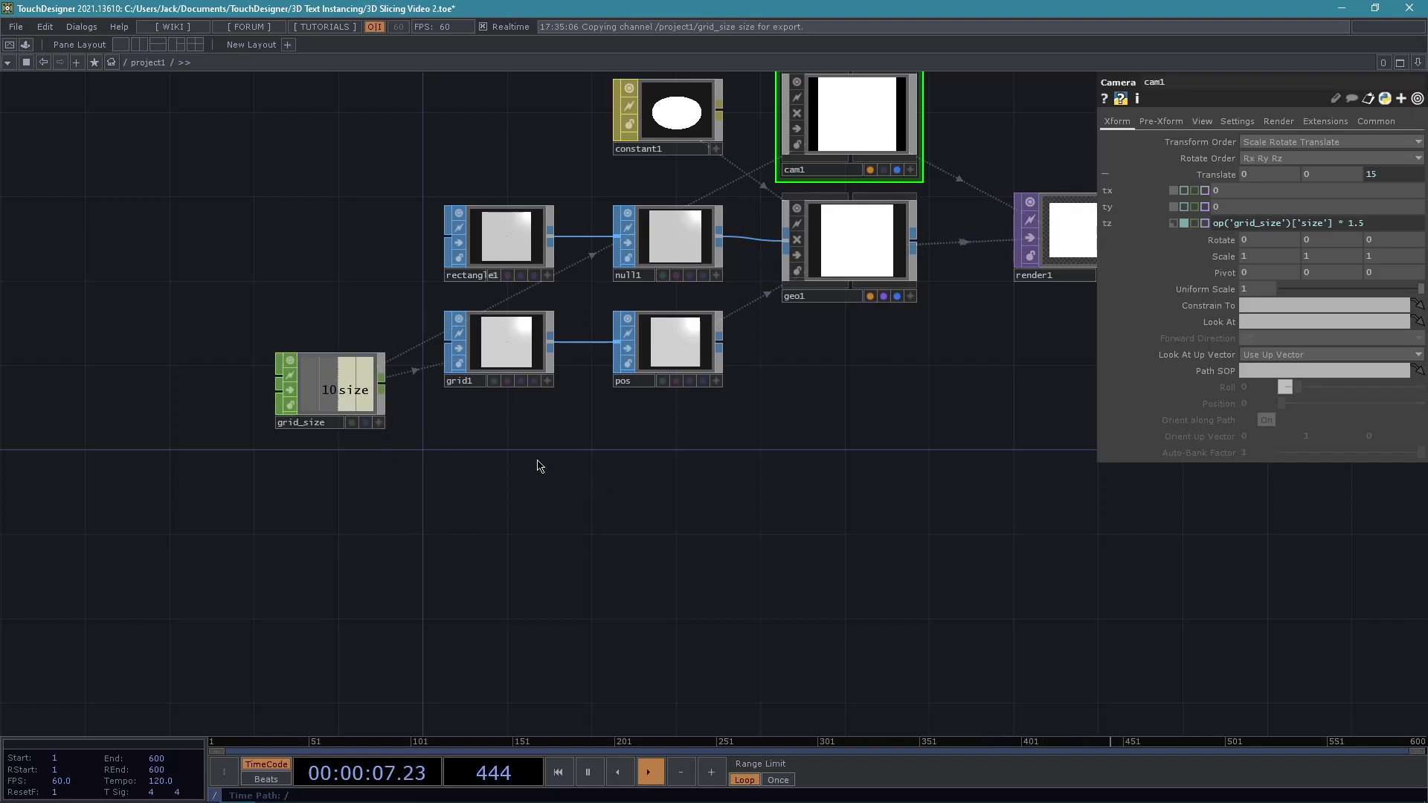
# Add a Text TOP in the empty space directly below the grid1 SOP.
pyautogui.scroll(3, 540, 467)
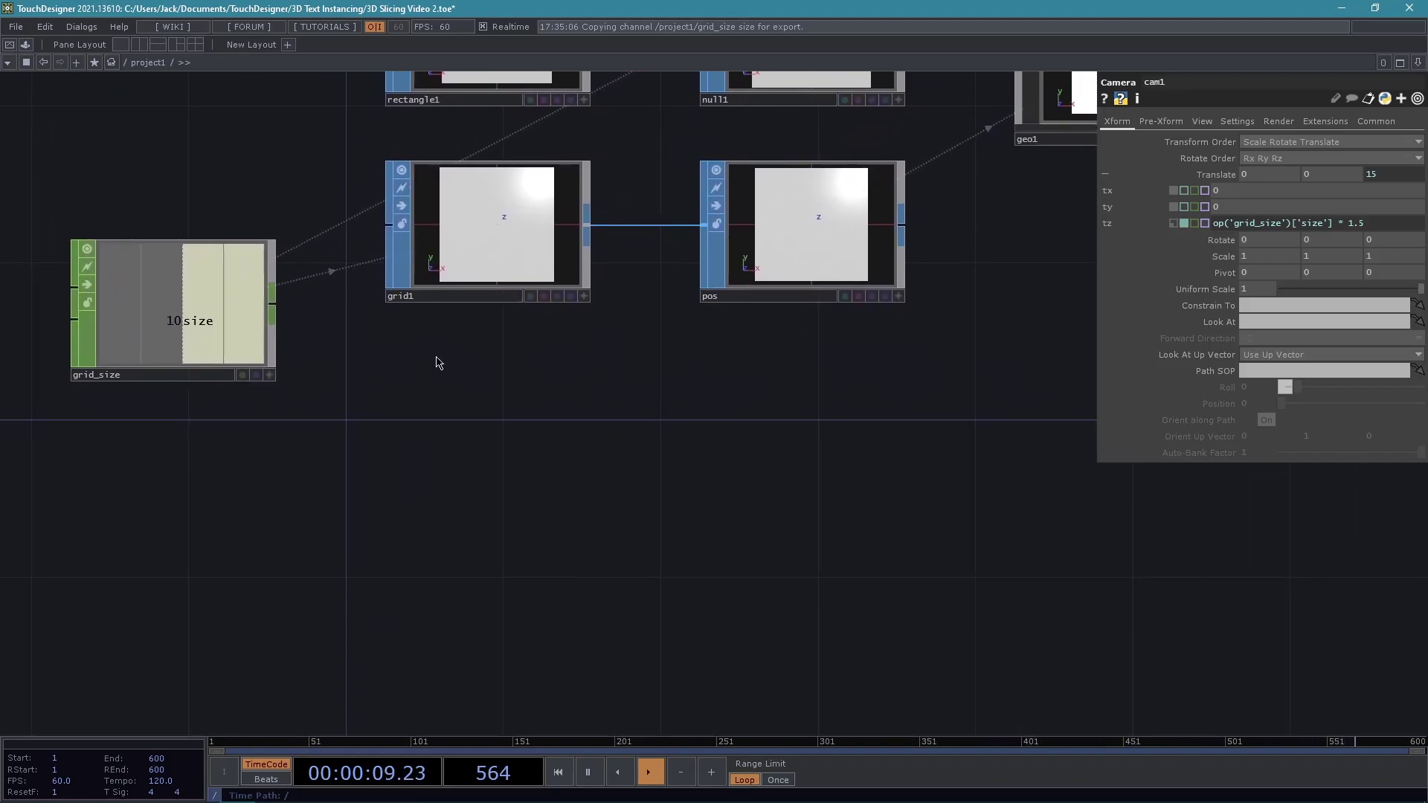
pyautogui.press('Tab')
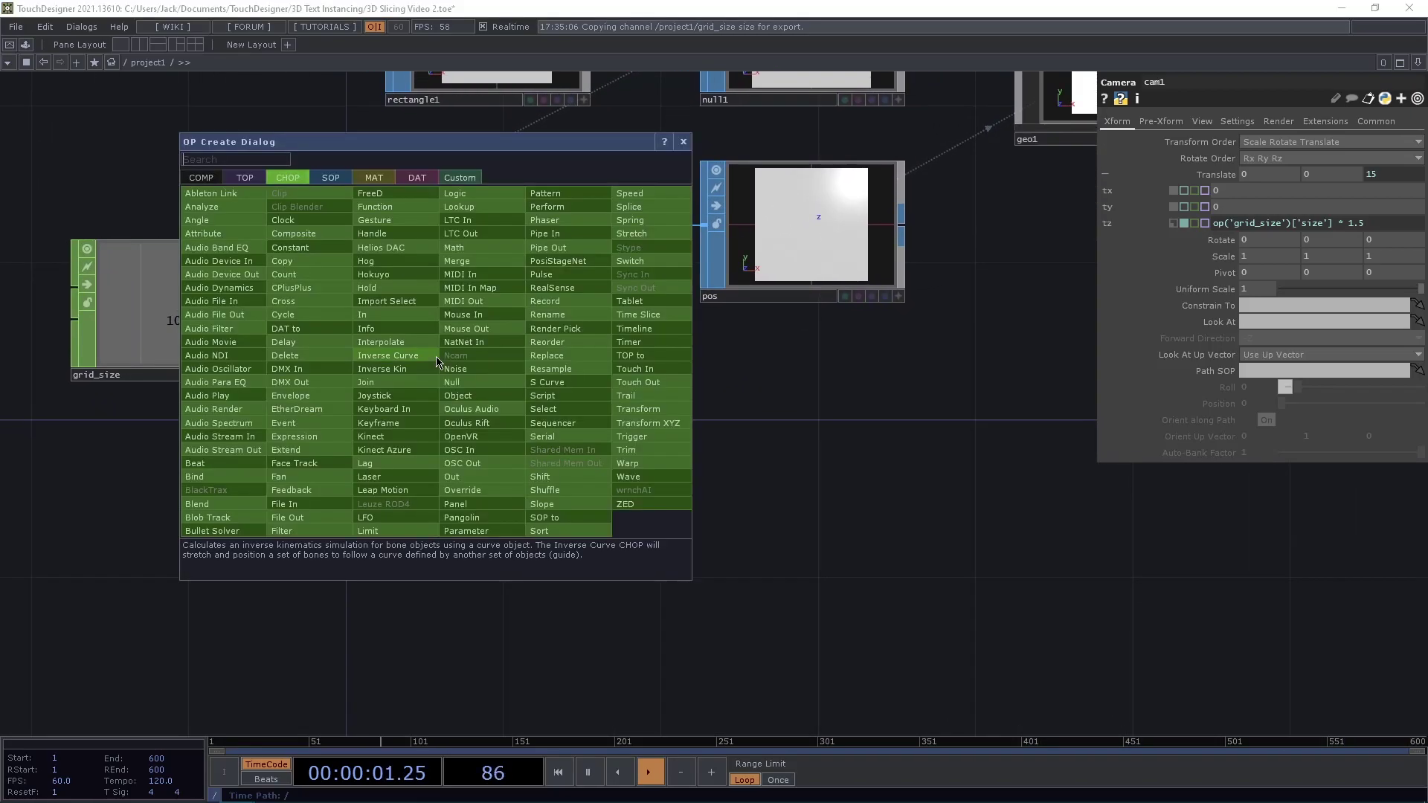
pyautogui.click(246, 178)
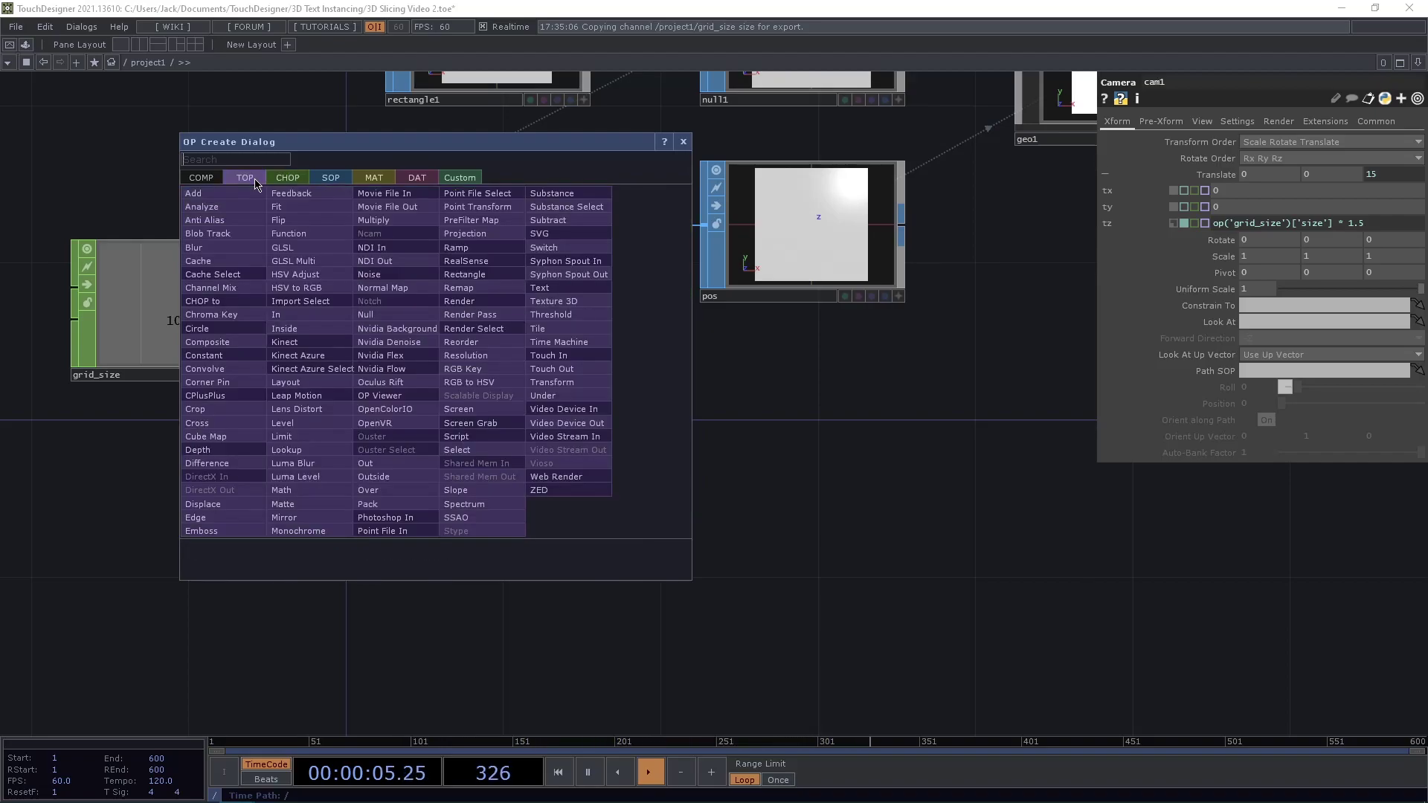
pyautogui.write('text')
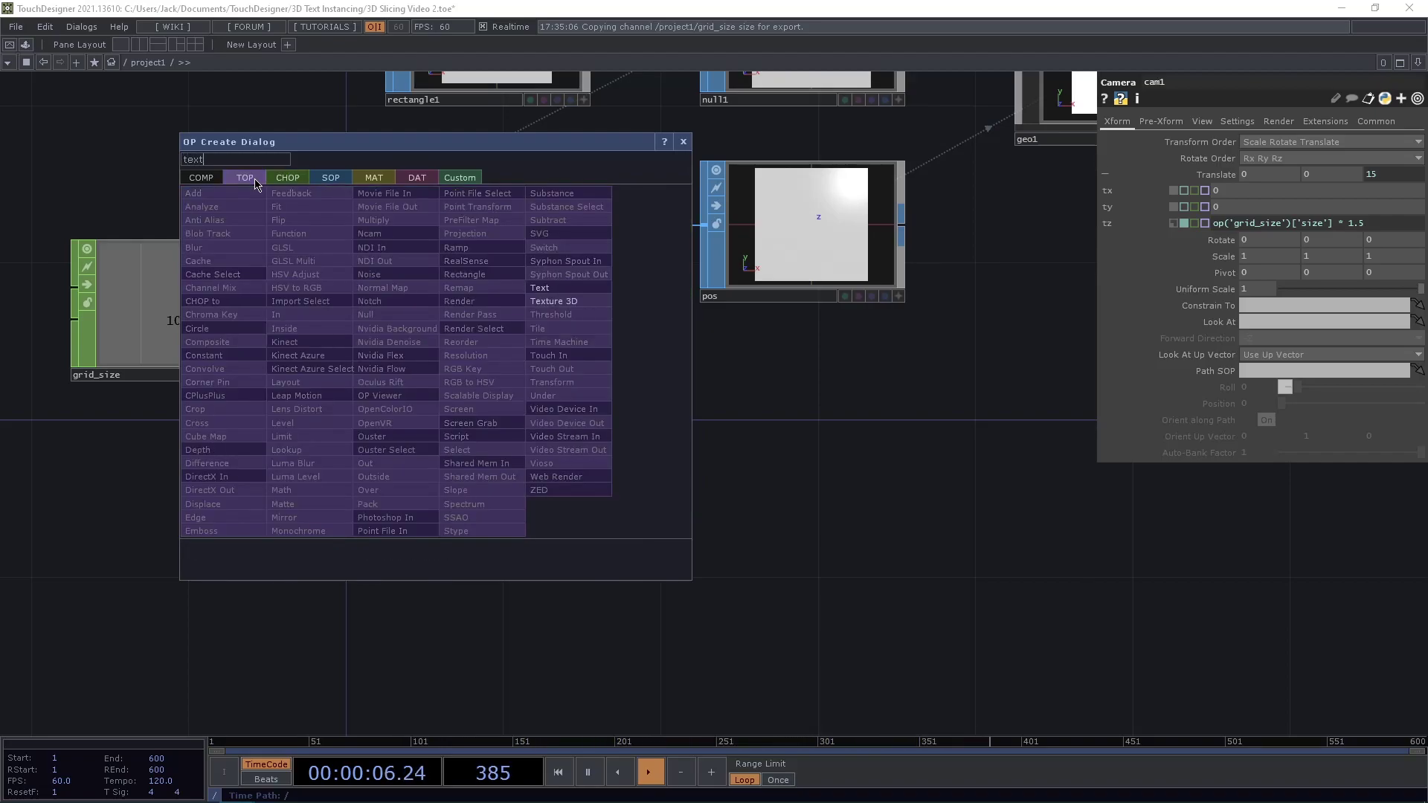
pyautogui.click(563, 290)
pyautogui.click(490, 420)
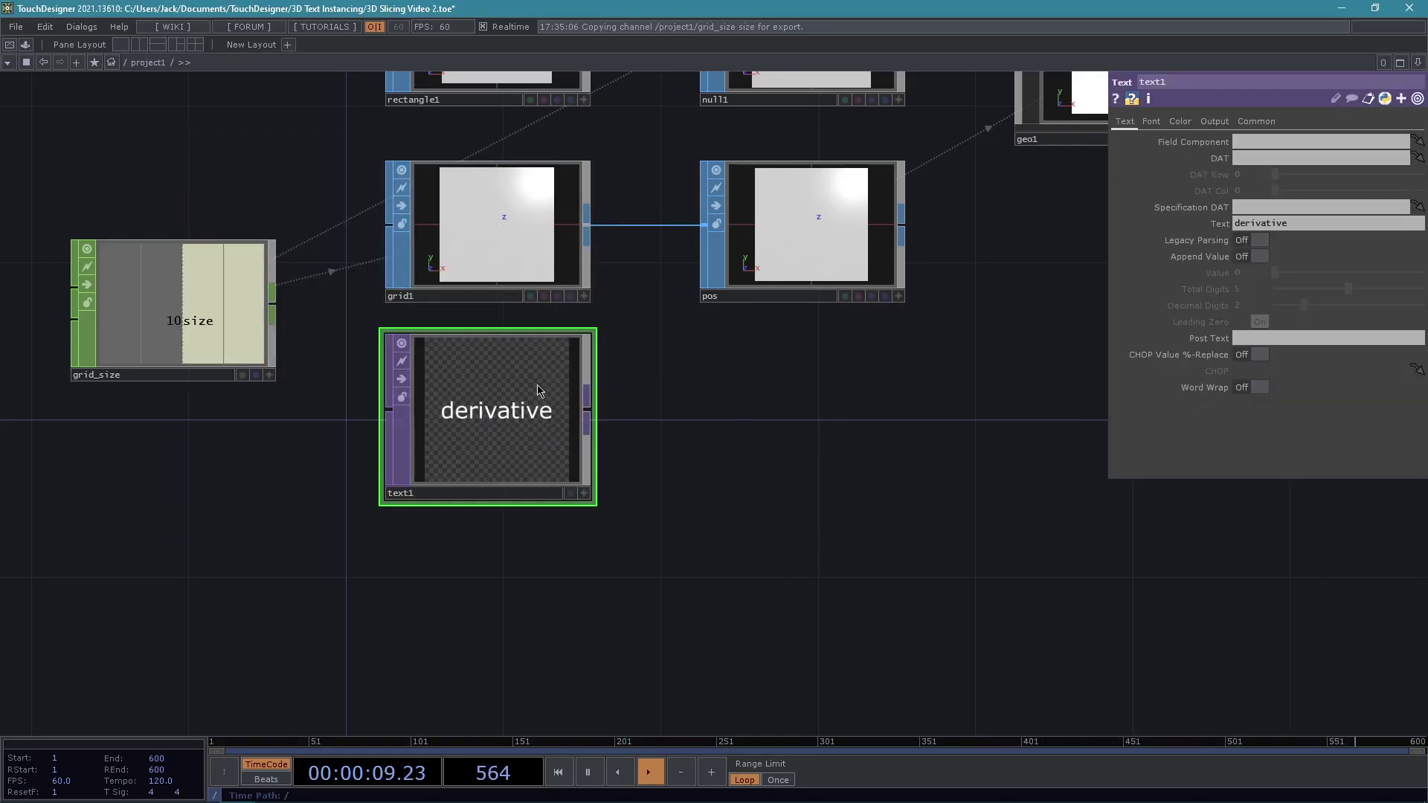
# Move the text1 TOP slightly lower beneath grid1 and set its text to R.
pyautogui.moveTo(538, 390); pyautogui.dragTo(538, 430)
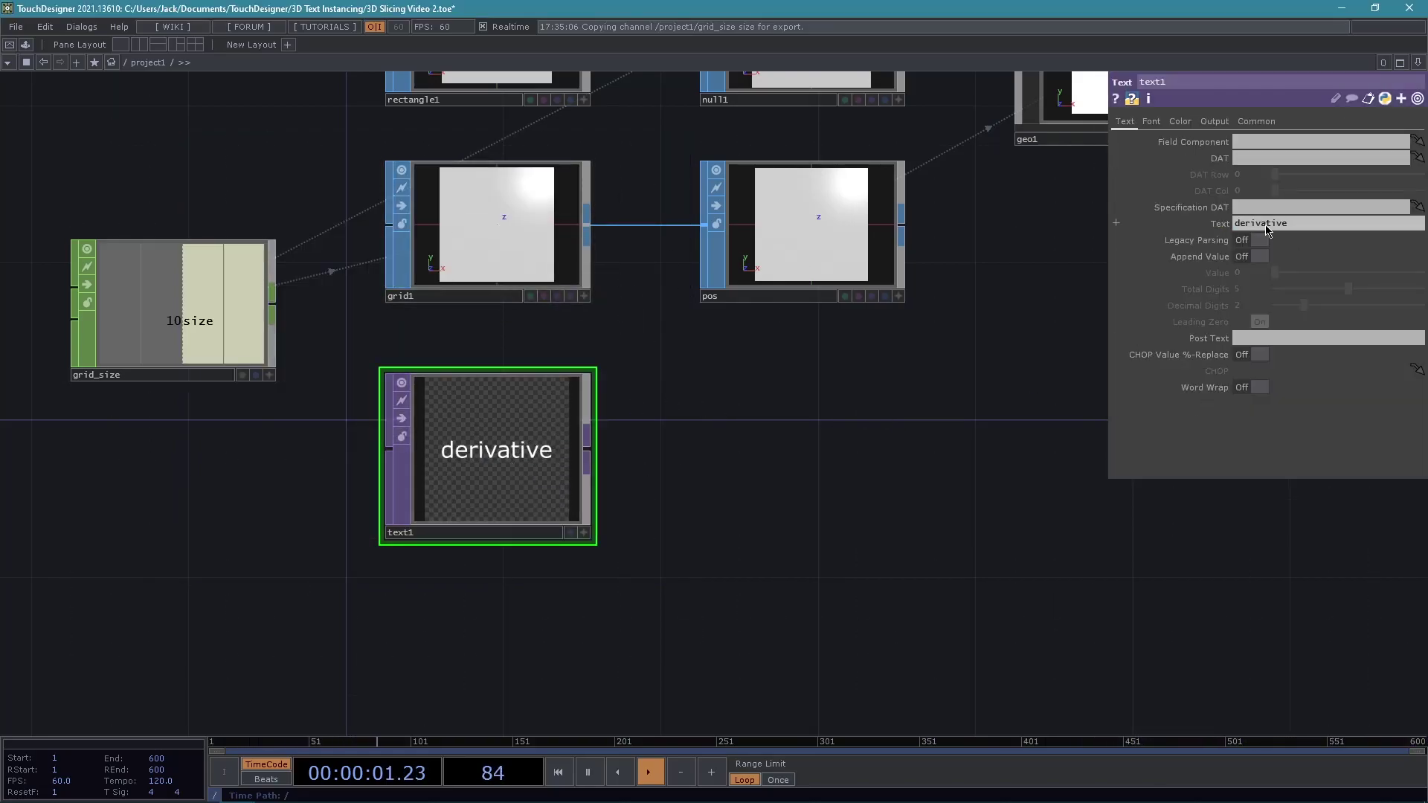
pyautogui.doubleClick(1257, 231)
pyautogui.write('R')
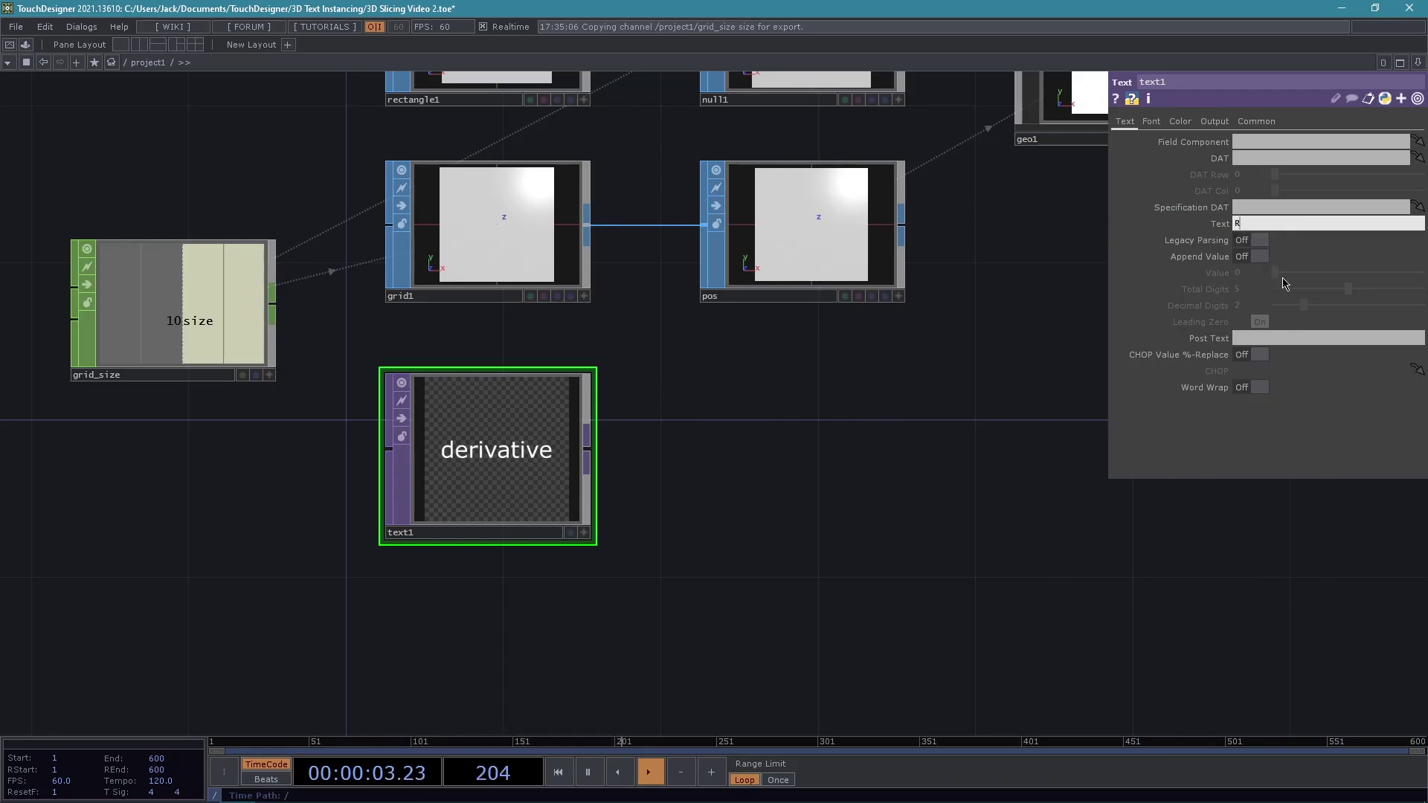
pyautogui.press('Return')
# Change text1's font to Franklin Gothic Demi.
pyautogui.click(1152, 122)
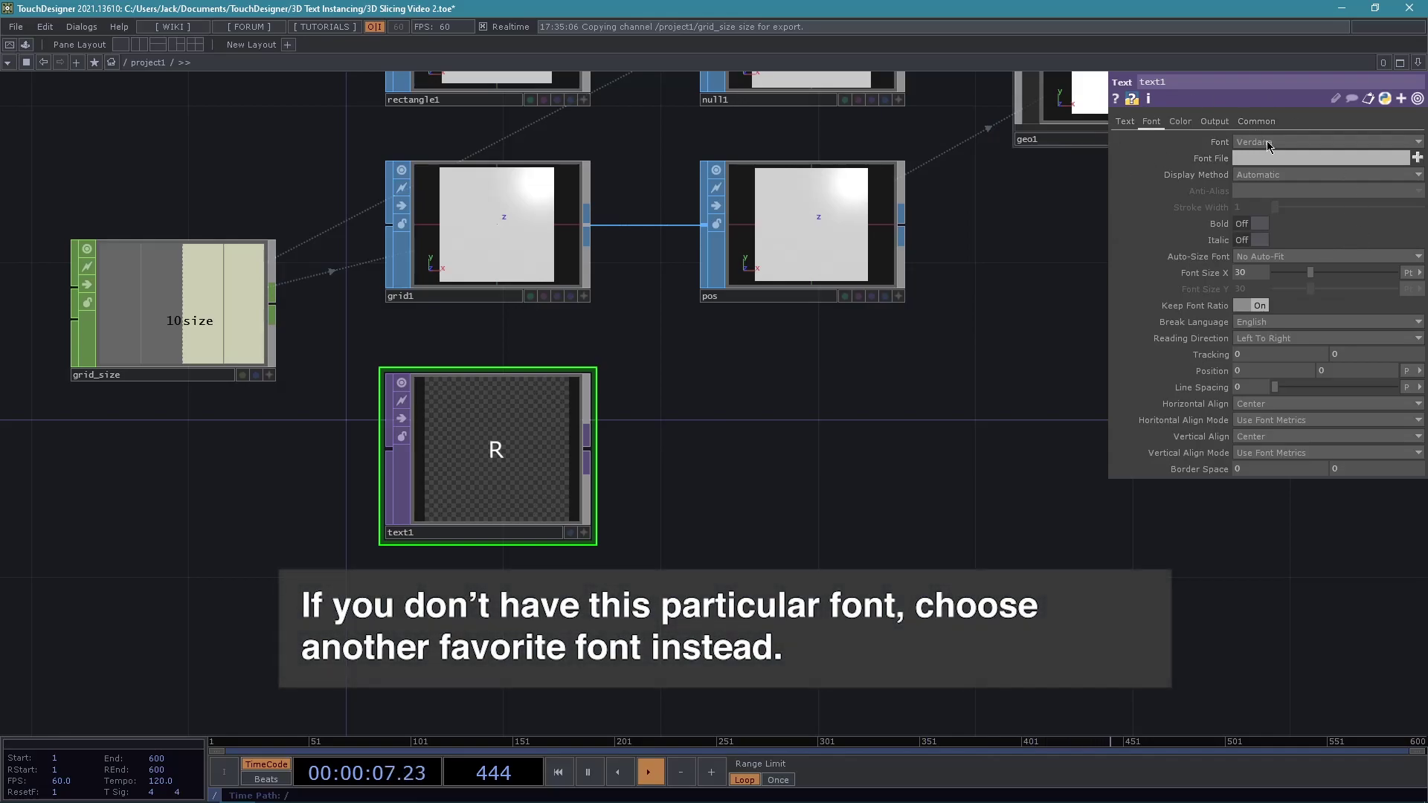
pyautogui.click(1270, 142)
pyautogui.moveTo(1297, 18); pyautogui.dragTo(852, 172)
pyautogui.moveTo(985, 195); pyautogui.dragTo(1016, 278)
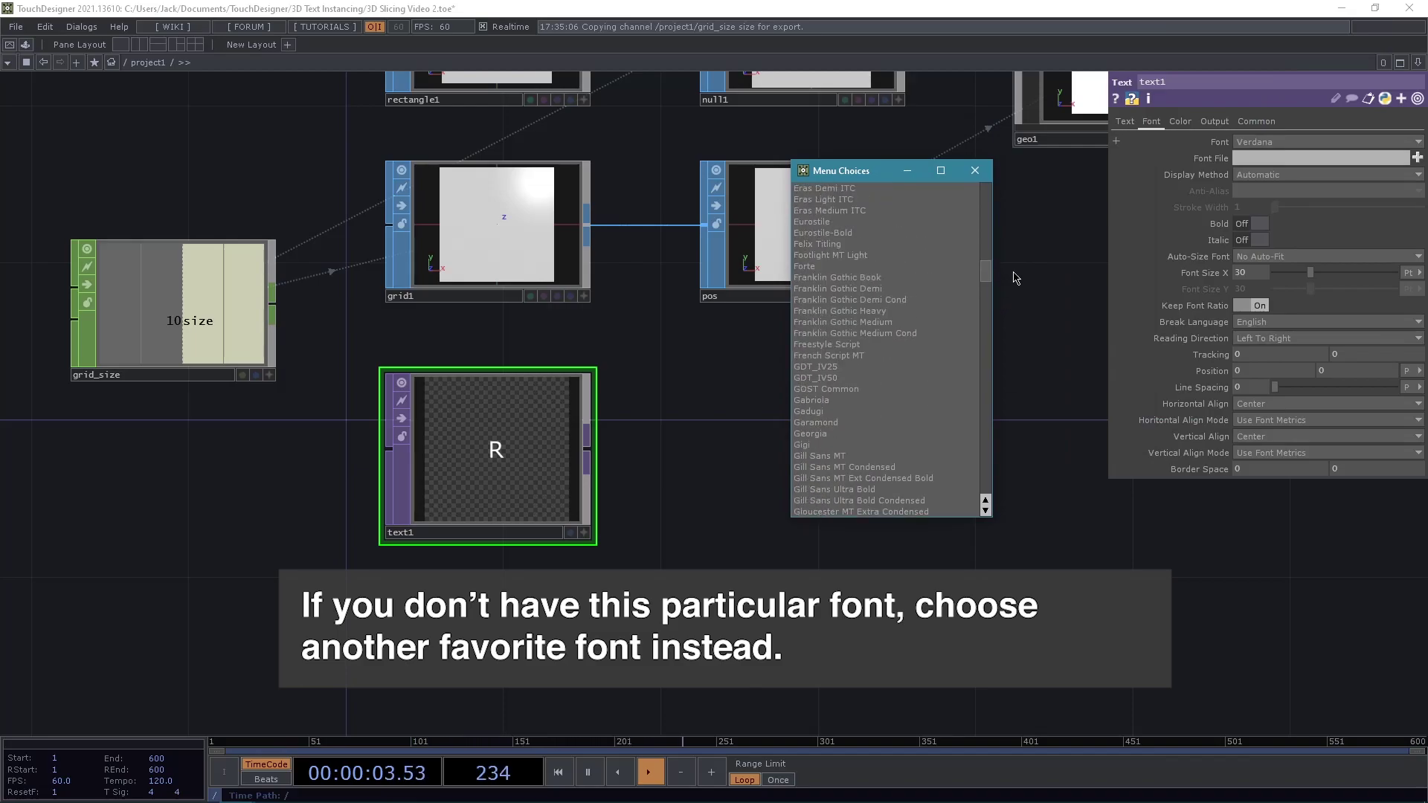
pyautogui.click(893, 290)
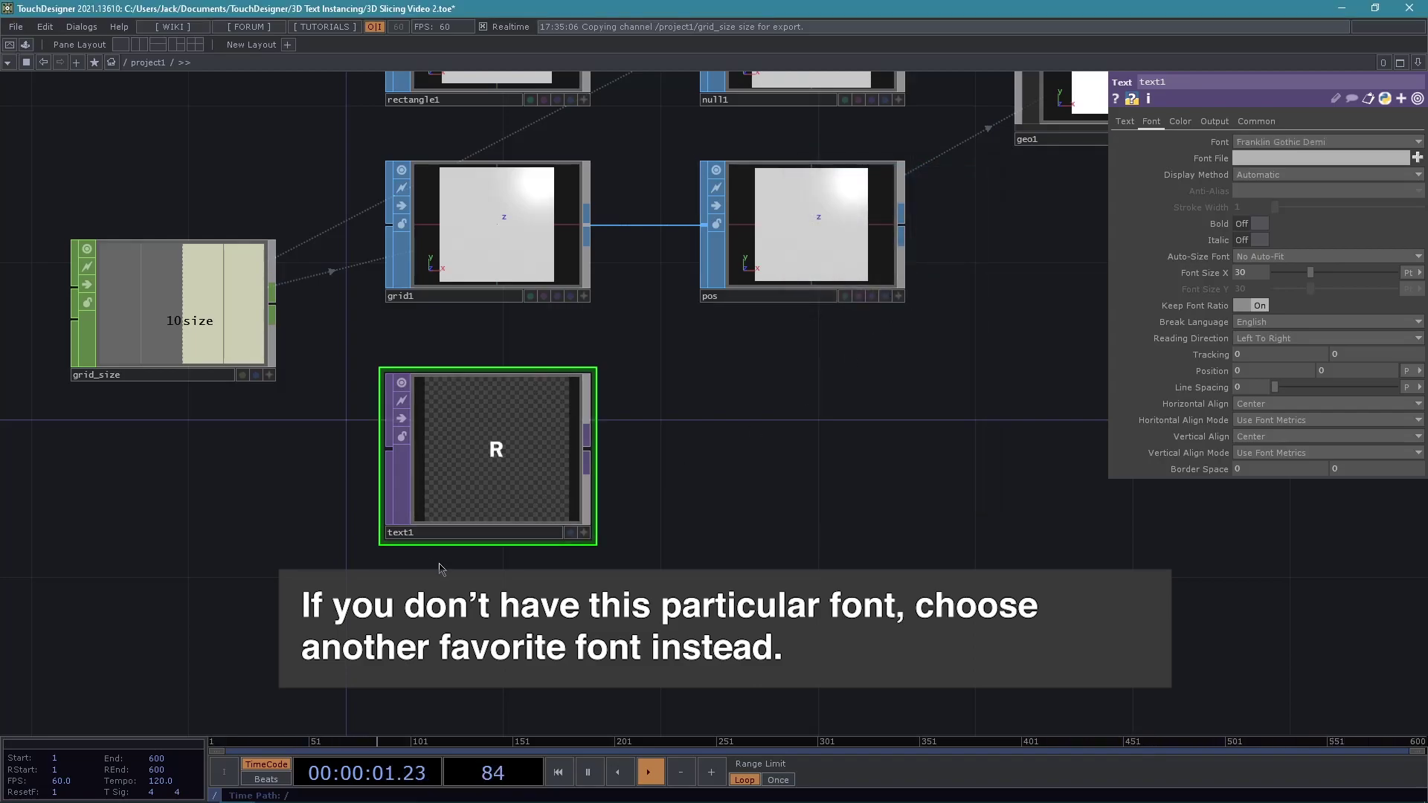
# Set text1's Font Size X to 1000.
pyautogui.scroll(5, 449, 560)
pyautogui.scroll(-3, 505, 573)
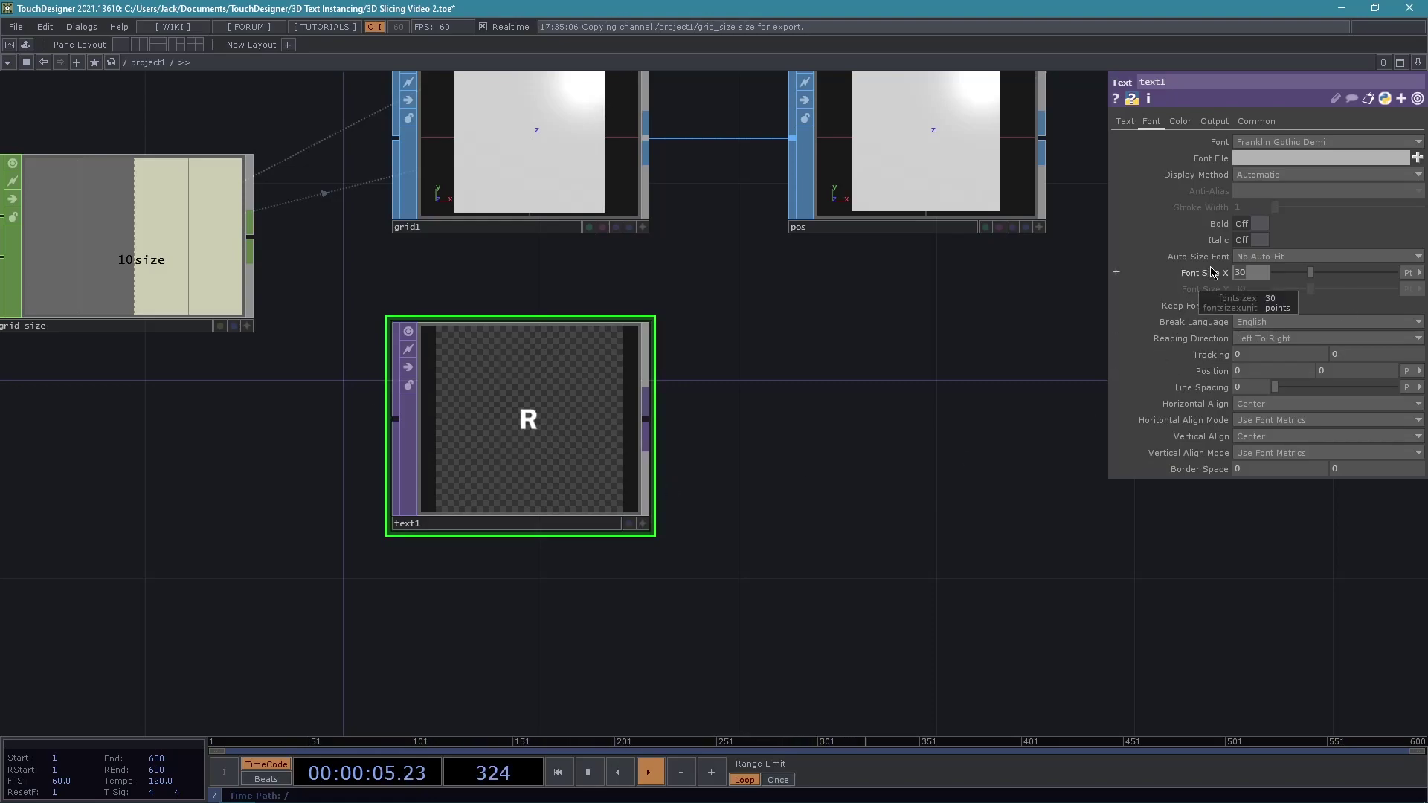
pyautogui.write('00')
pyautogui.press('Return')
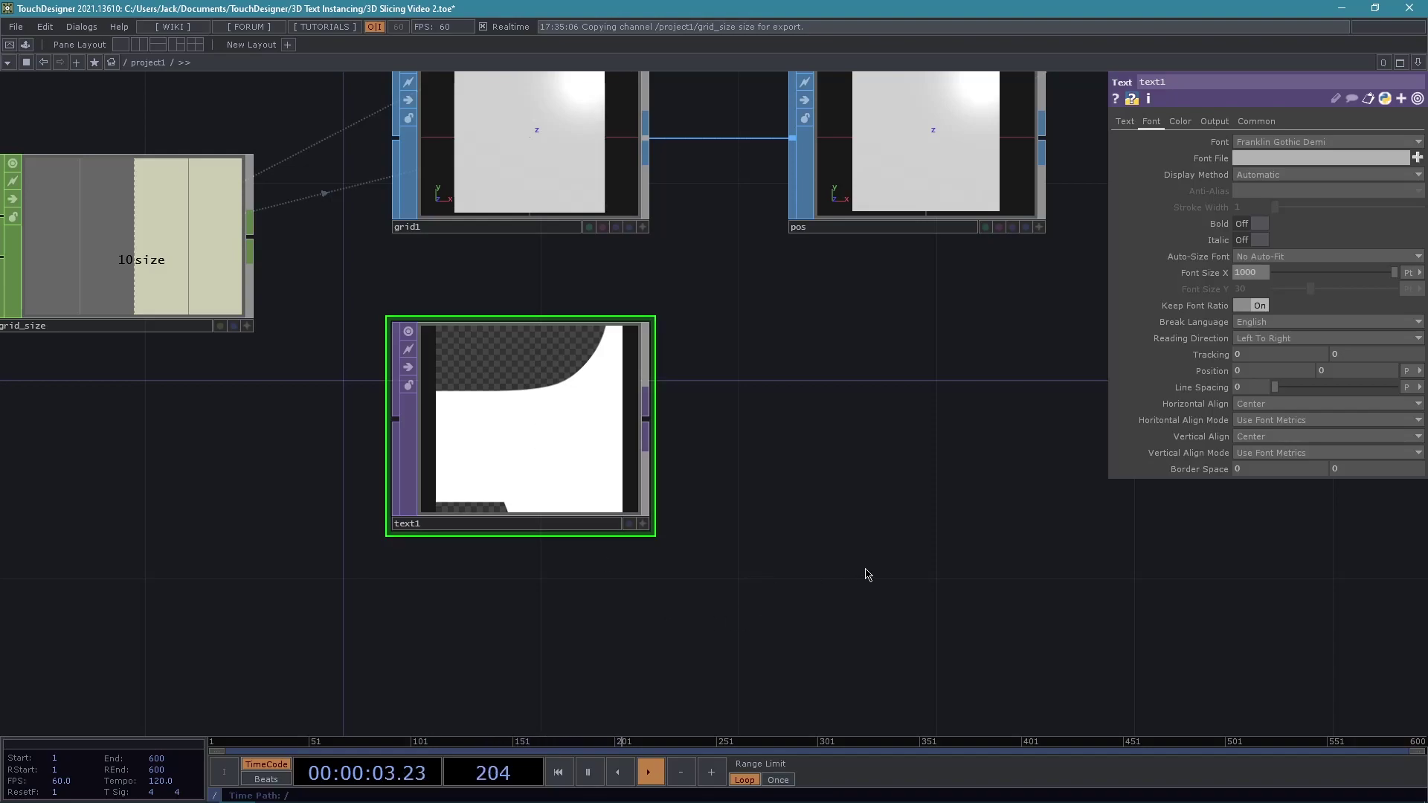
# Set text1's output resolution to 1024 x 1024.
pyautogui.scroll(-2, 826, 573)
pyautogui.scroll(-1, 767, 572)
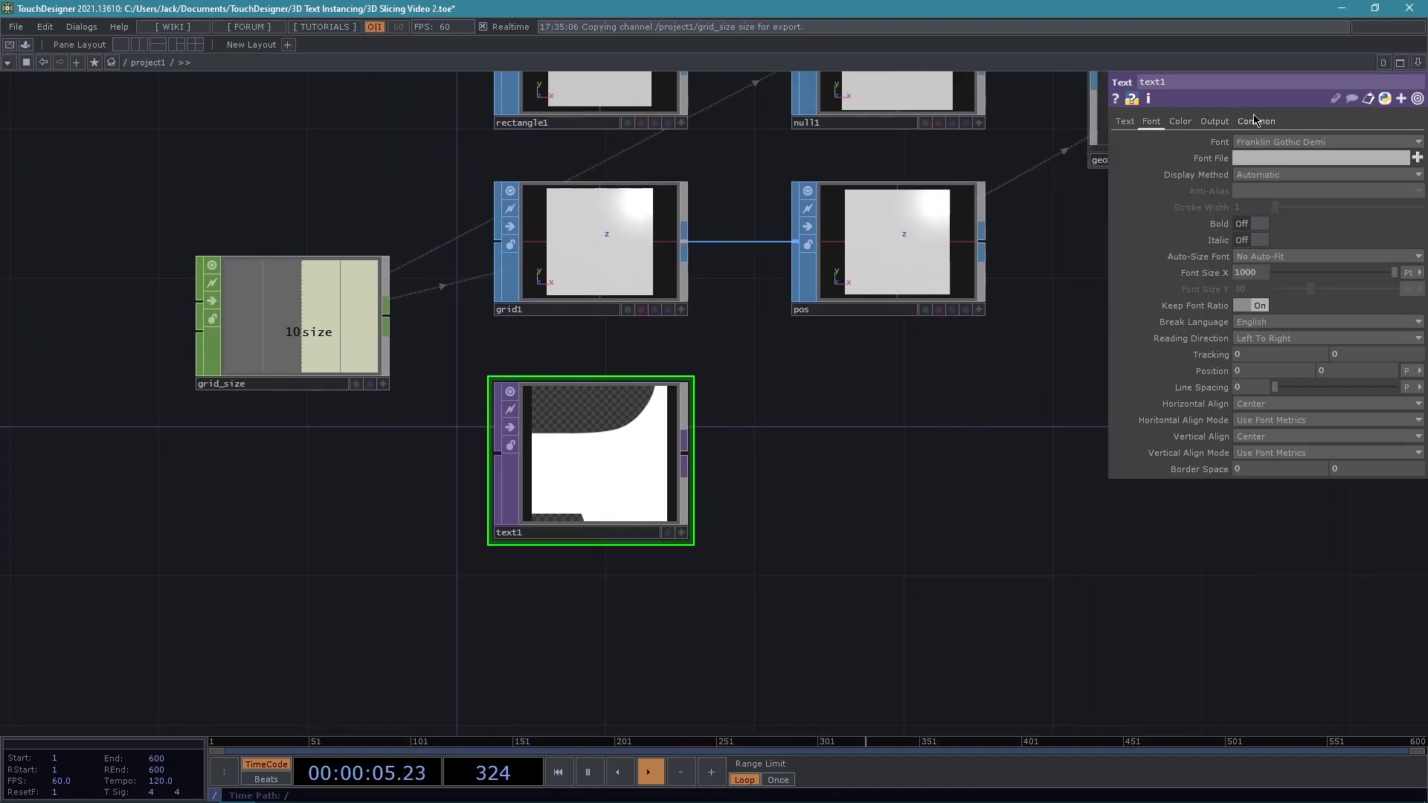
pyautogui.click(1256, 122)
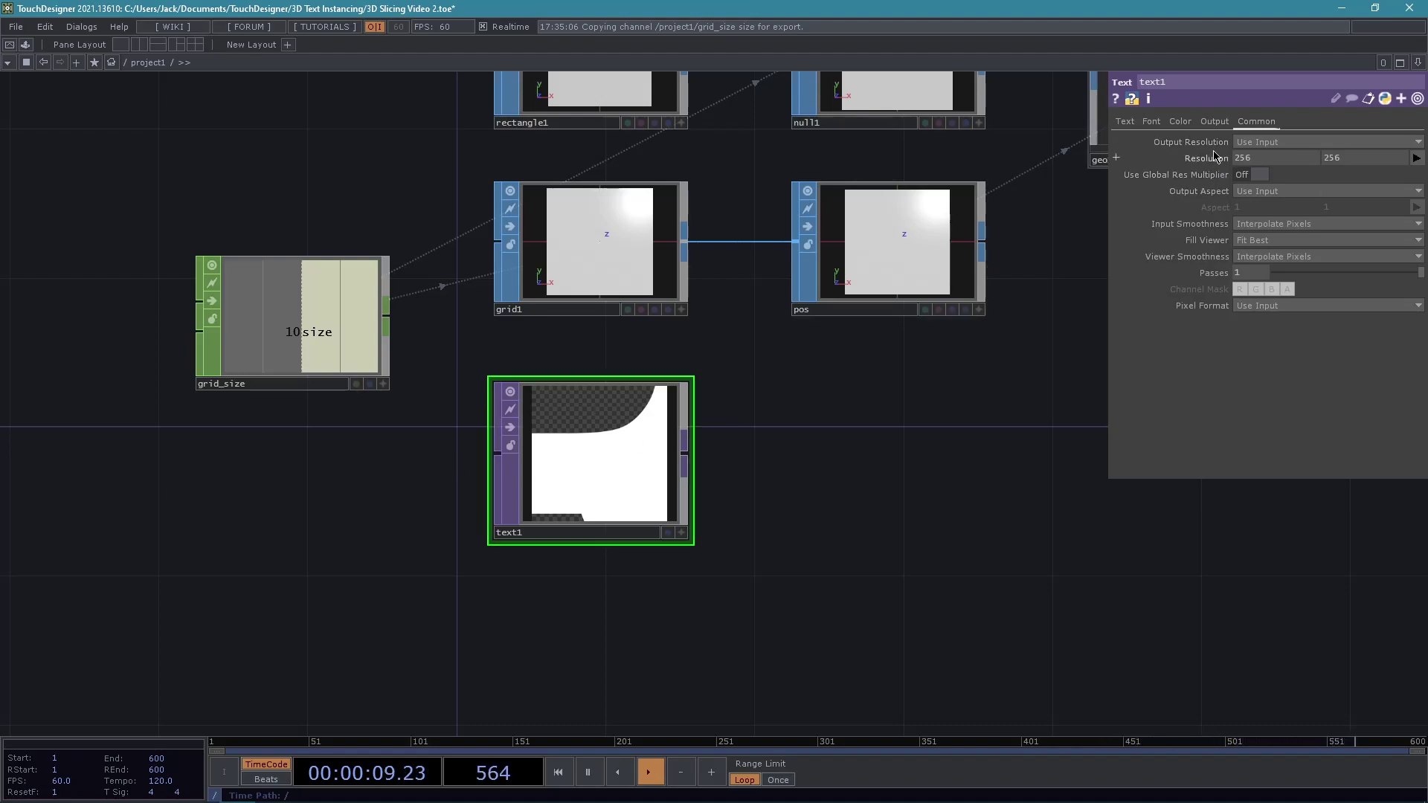
pyautogui.click(1413, 158)
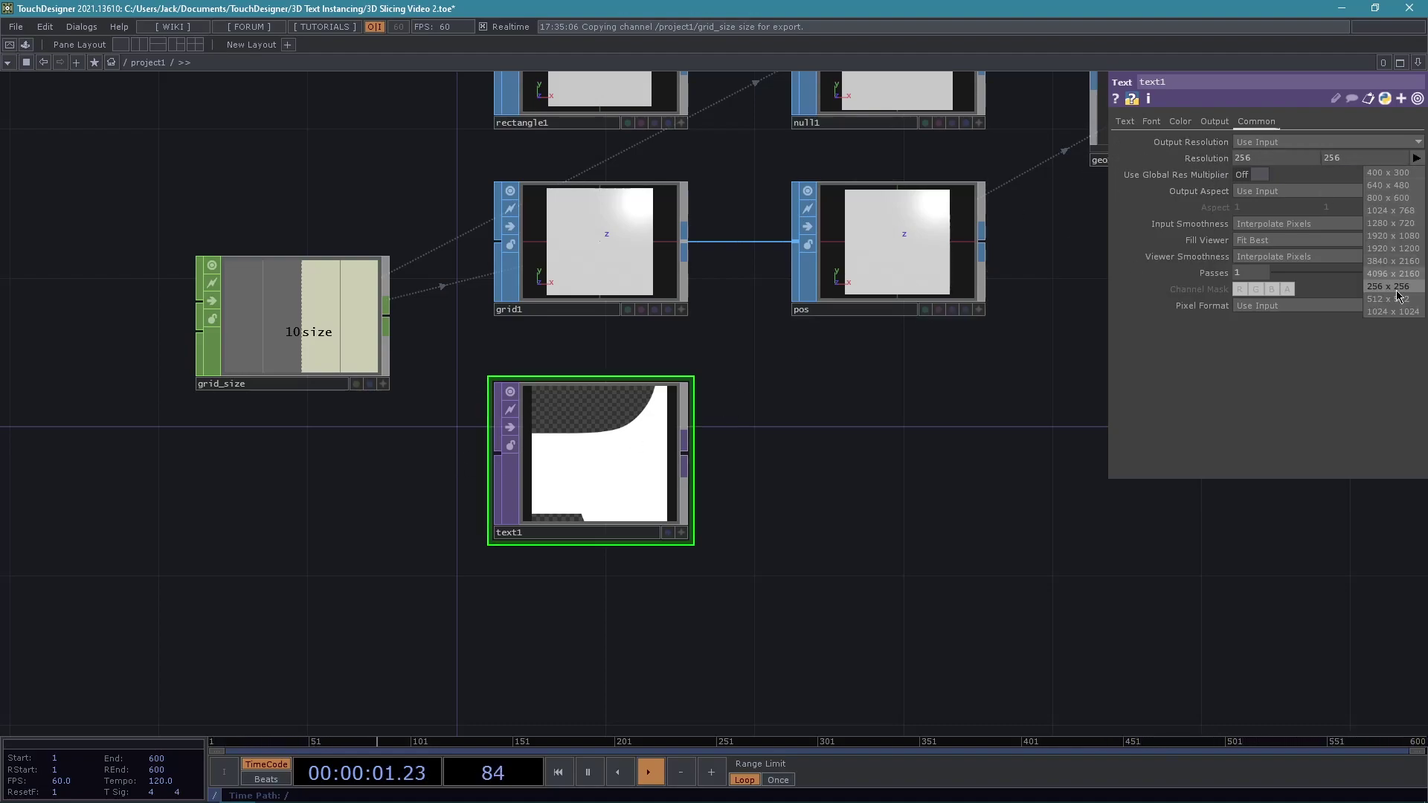
pyautogui.click(1393, 312)
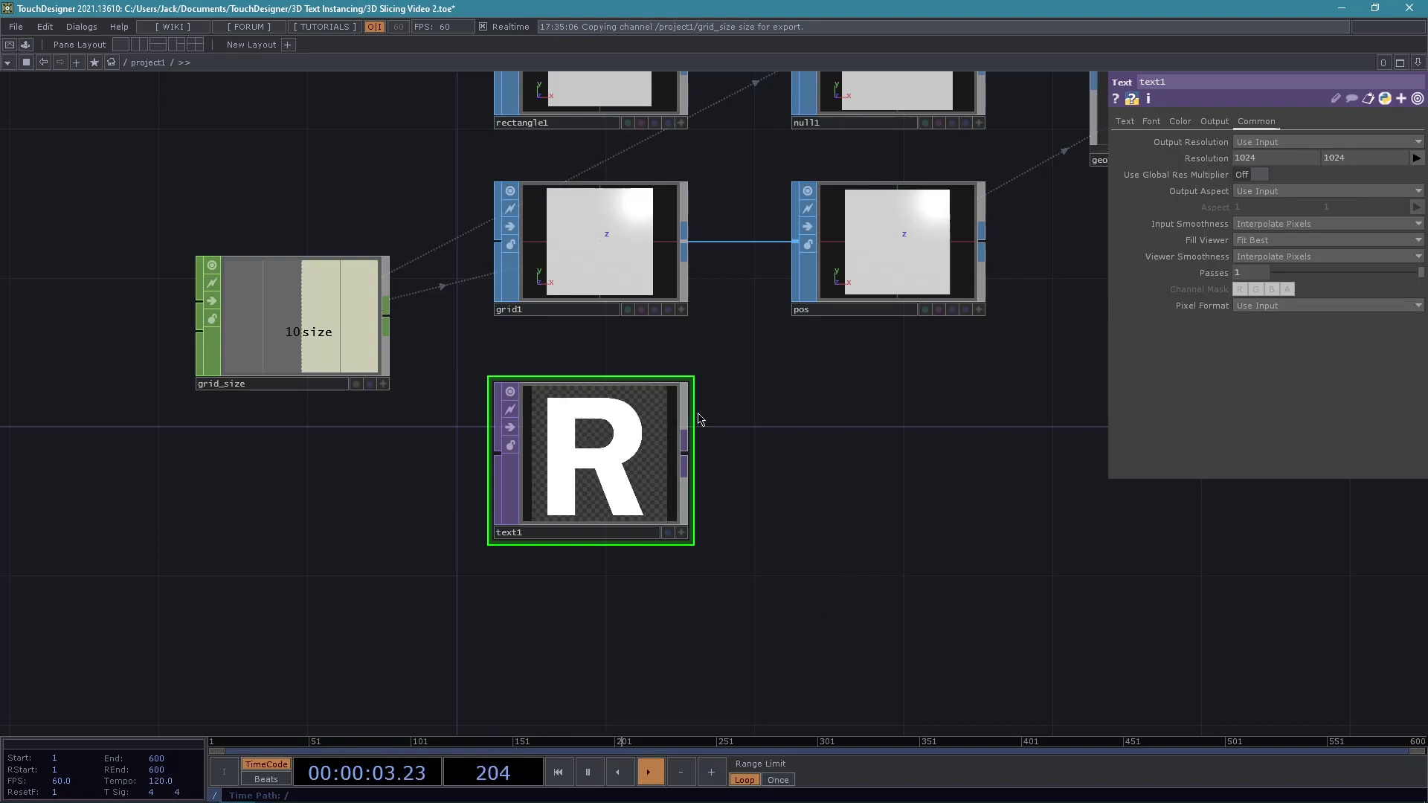
# Examine the letter R in text1 together with its font and color settings.
pyautogui.scroll(3, 691, 583)
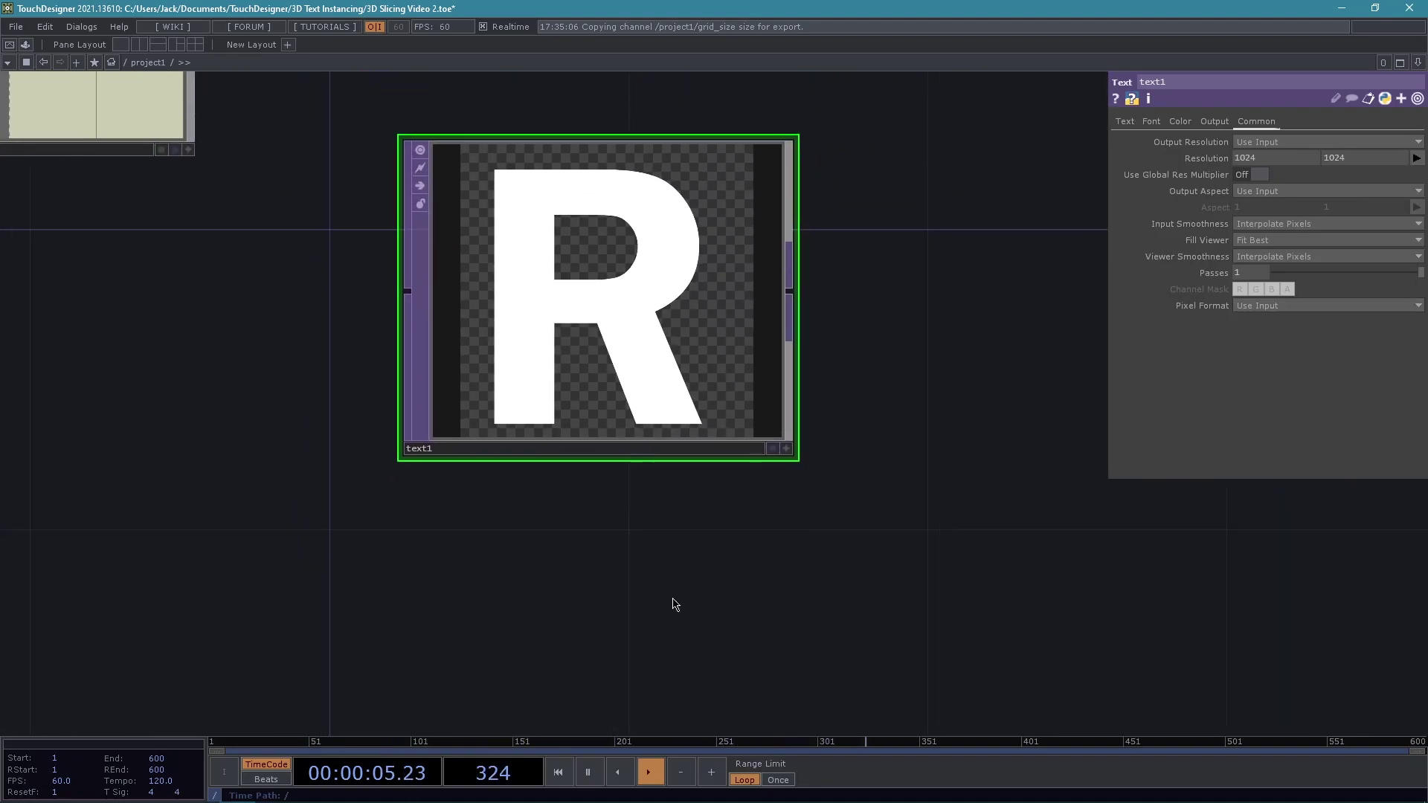
pyautogui.scroll(-3, 743, 593)
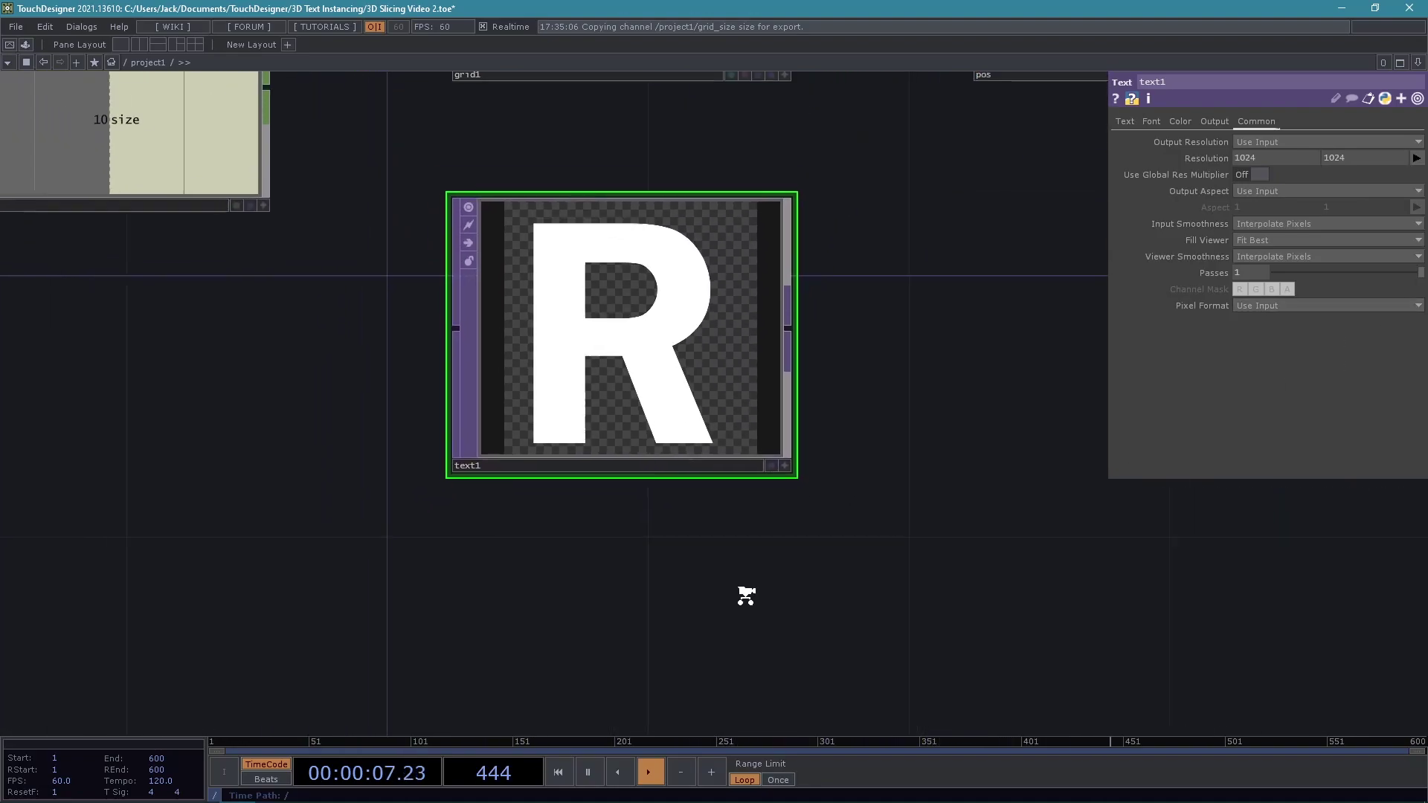
pyautogui.click(1152, 122)
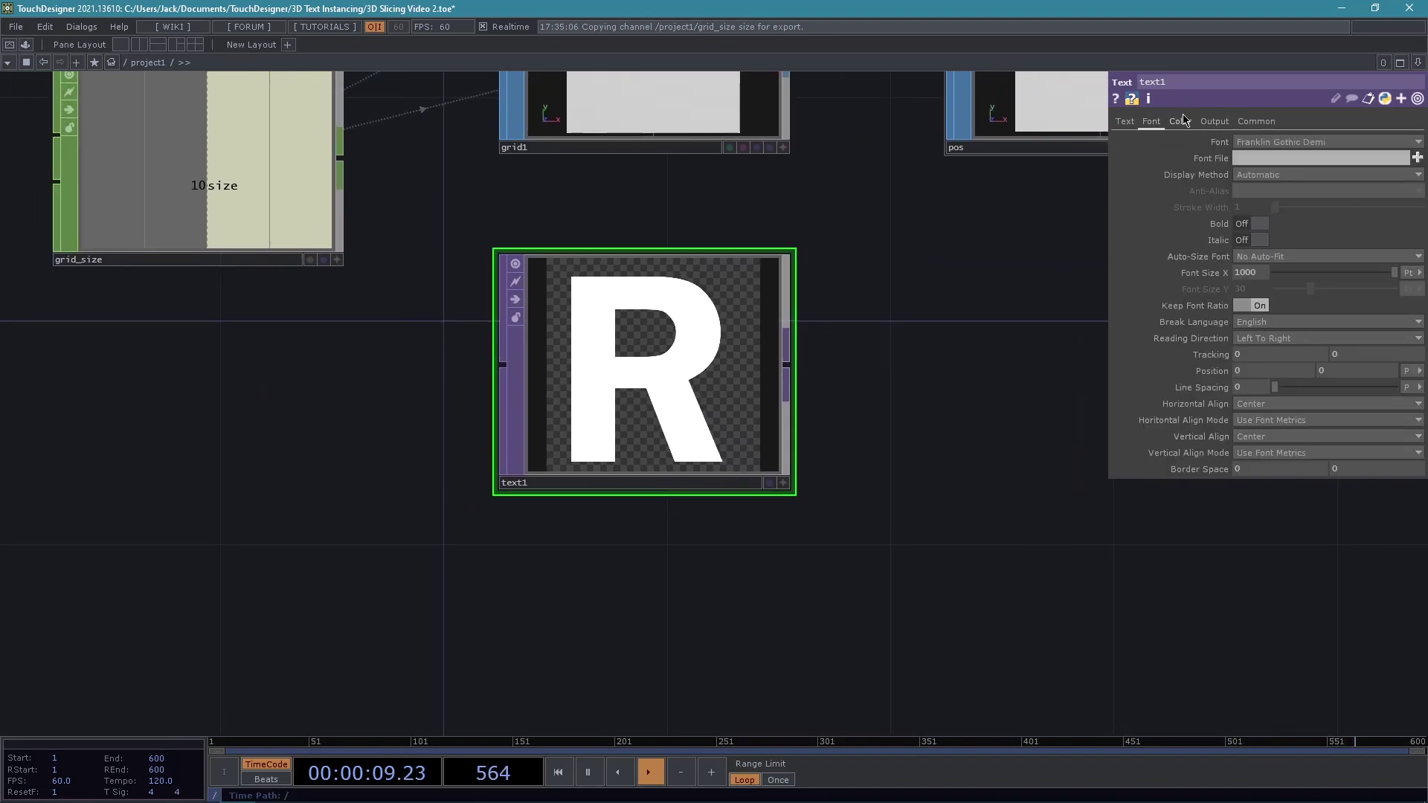
pyautogui.click(1181, 121)
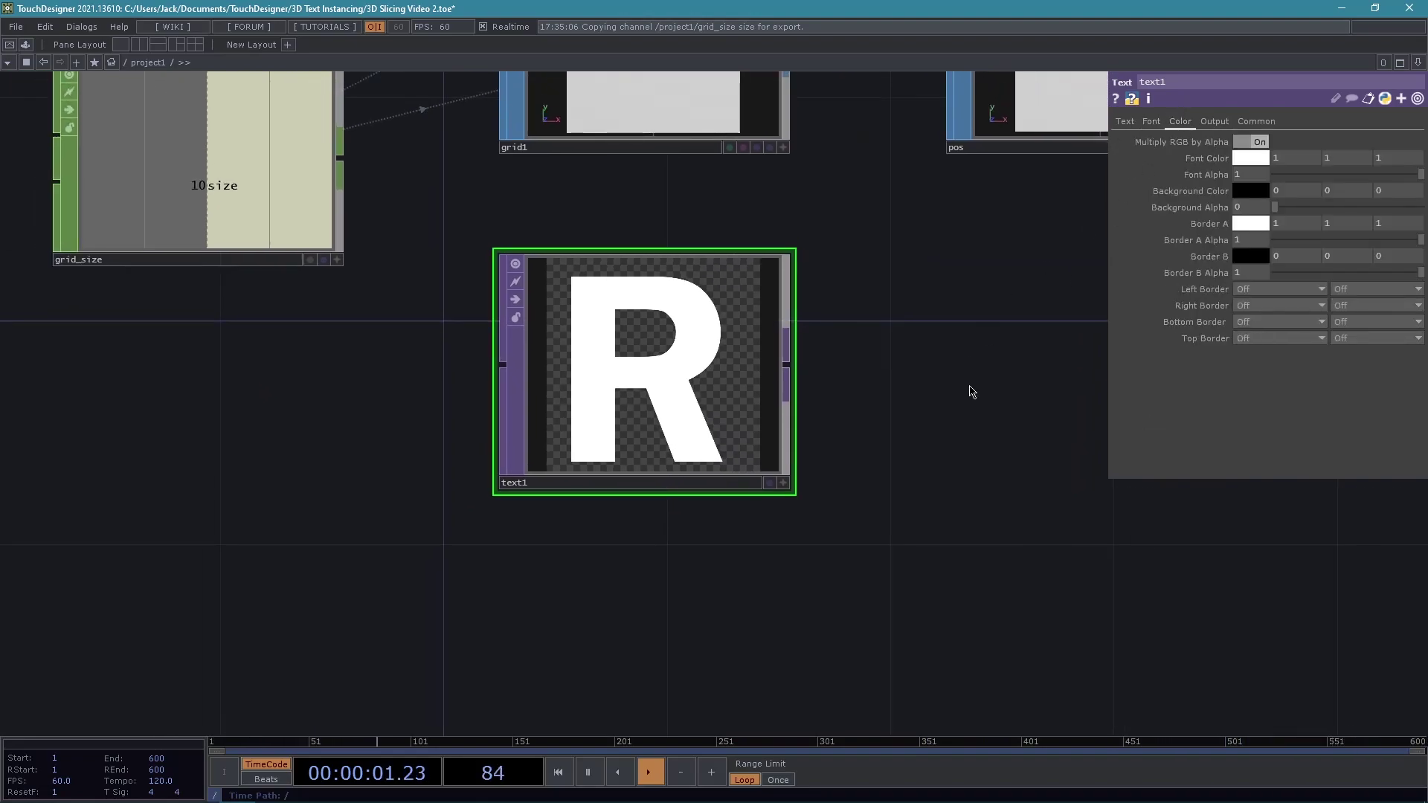
pyautogui.scroll(-4, 956, 405)
pyautogui.moveTo(781, 559); pyautogui.dragTo(615, 504)
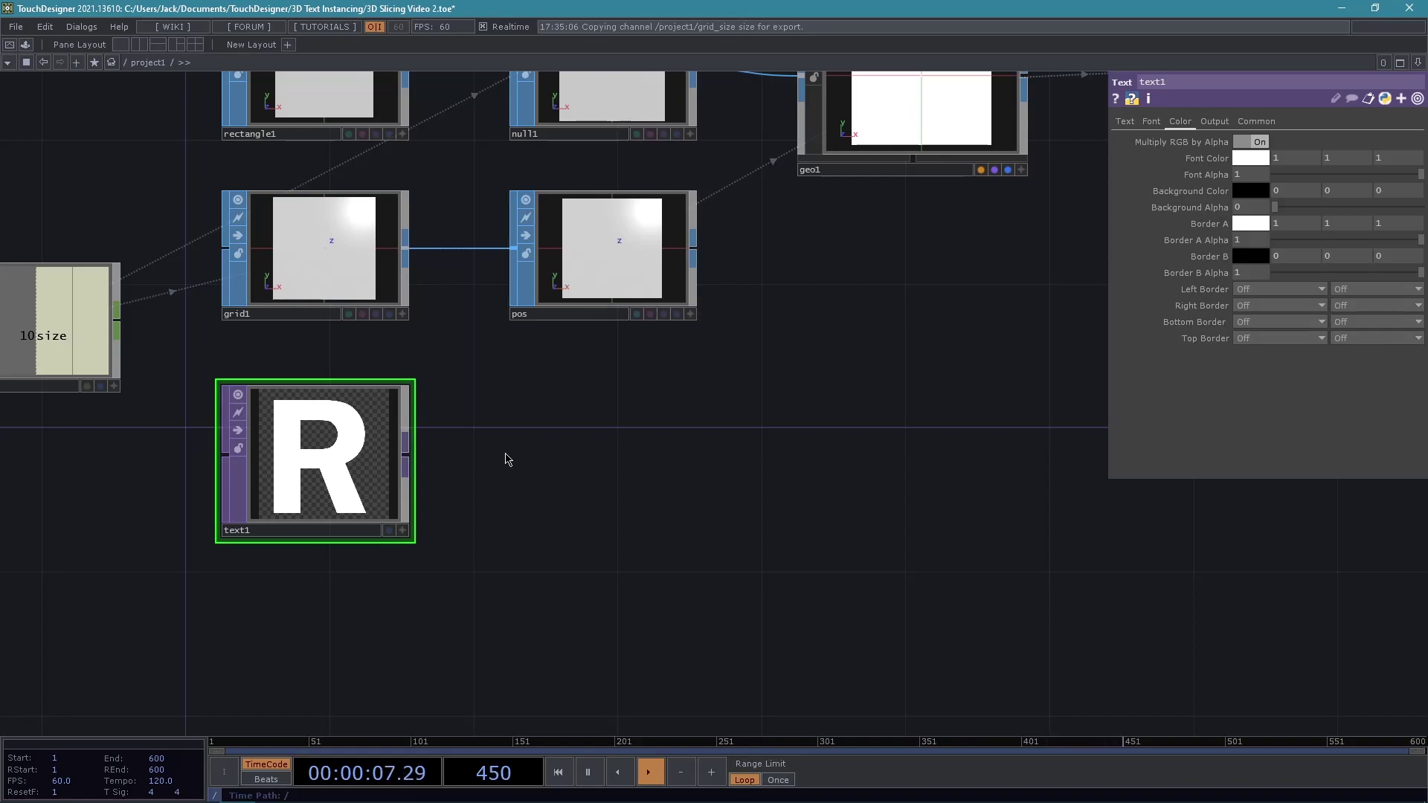
pyautogui.scroll(-2, 585, 497)
pyautogui.moveTo(551, 487); pyautogui.dragTo(637, 456)
pyautogui.scroll(2, 573, 521)
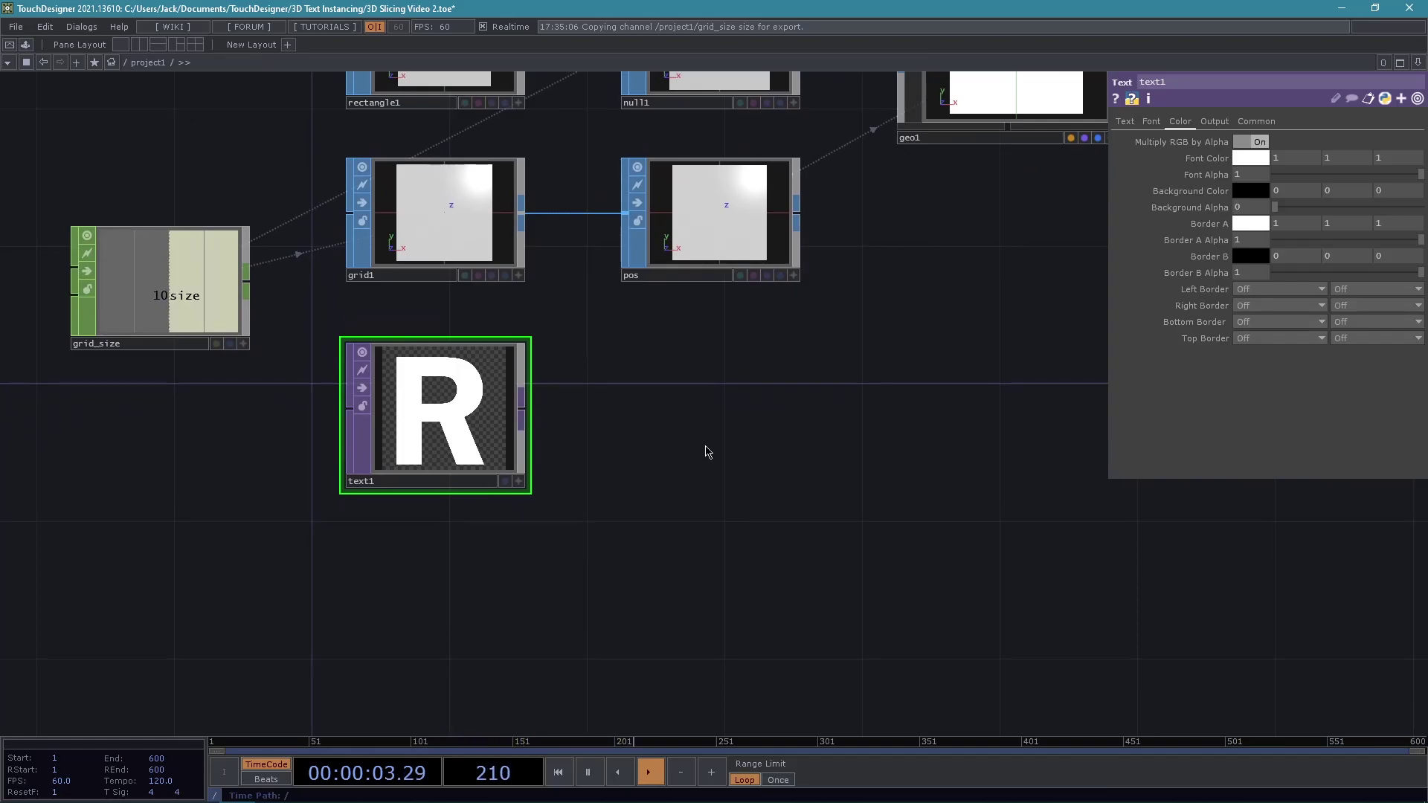
# Add a Base COMP fed by text1's output and place it beside text1, below the pos null.
pyautogui.rightClick(521, 409)
pyautogui.click(290, 227)
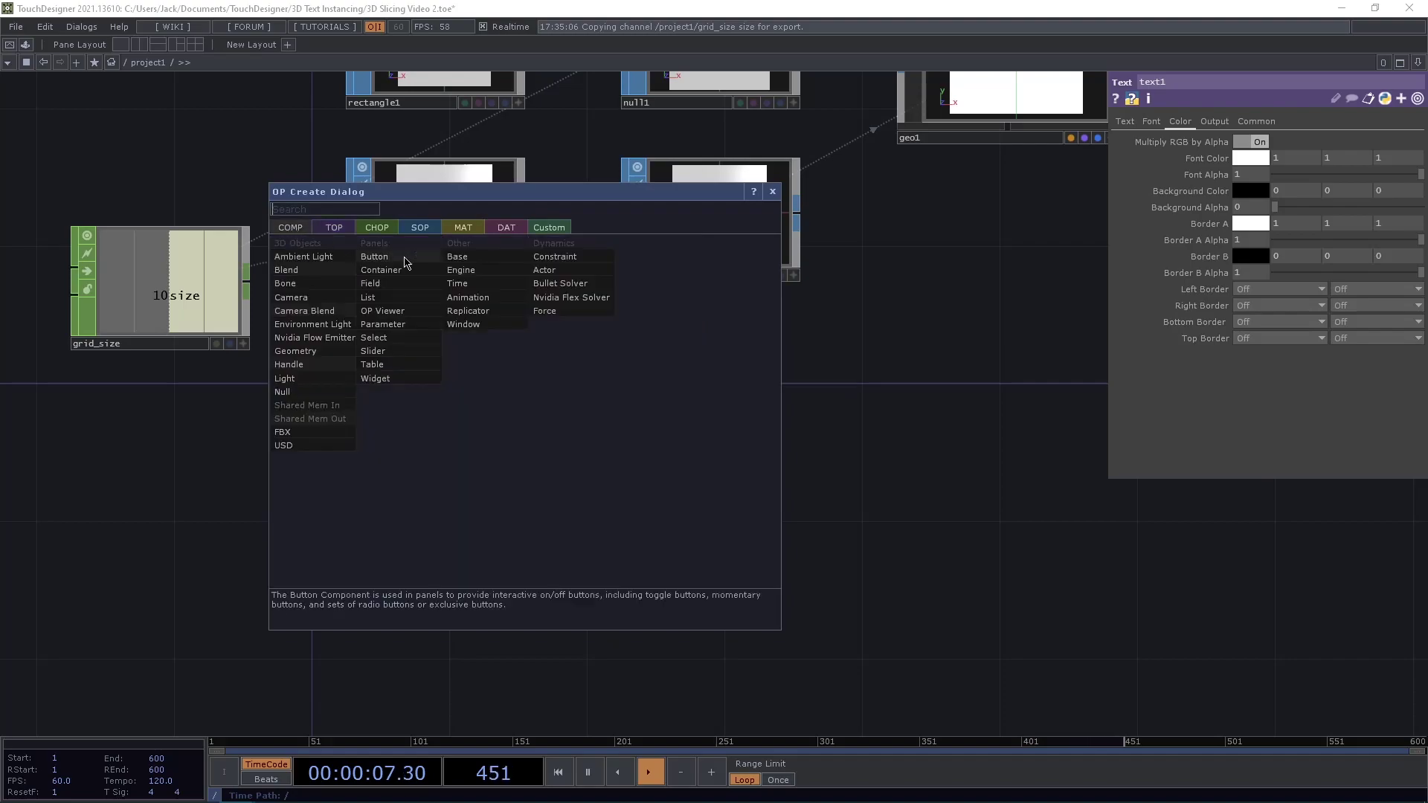
pyautogui.click(511, 259)
pyautogui.click(739, 398)
pyautogui.moveTo(780, 392); pyautogui.dragTo(690, 370)
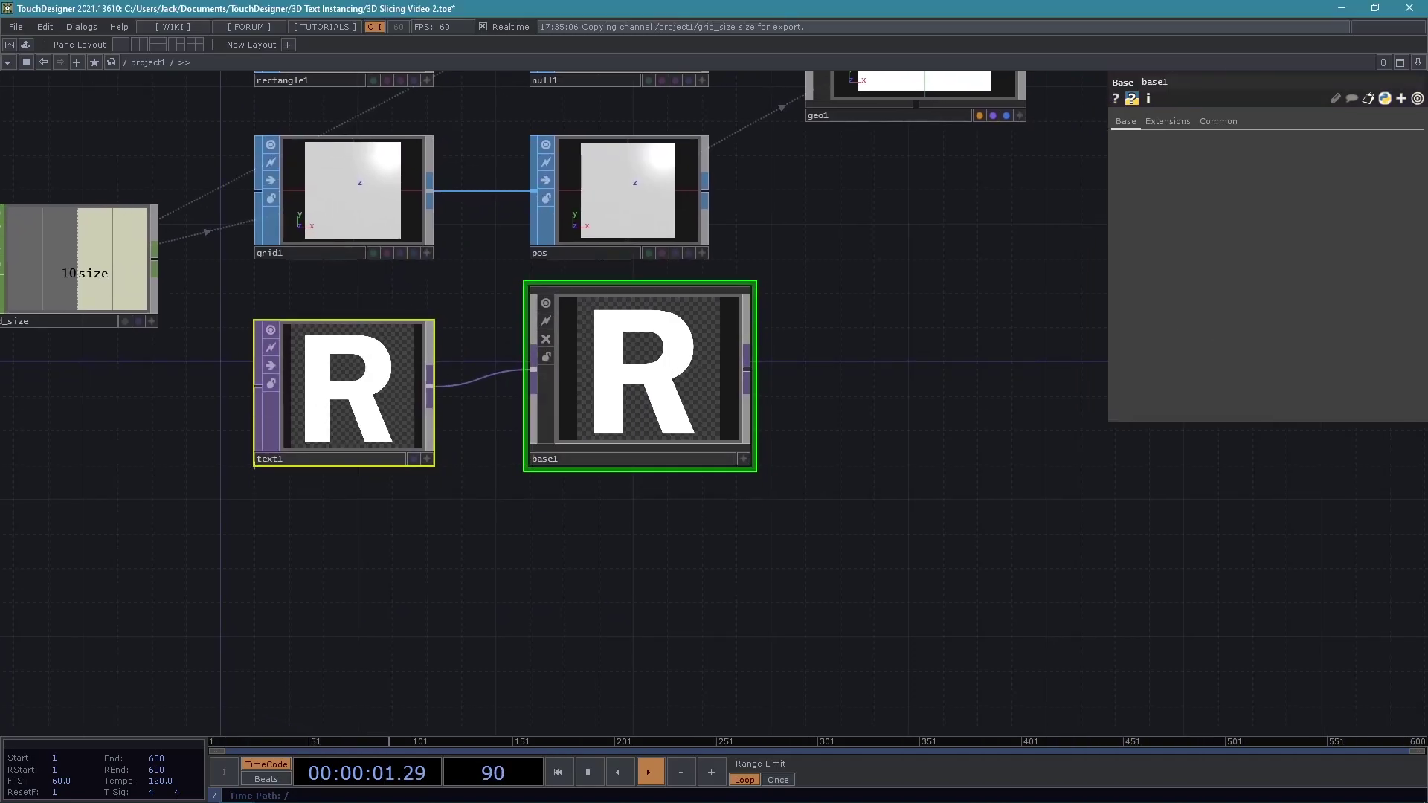
# Rename the new Base COMP as textures.
pyautogui.moveTo(612, 508); pyautogui.dragTo(616, 505)
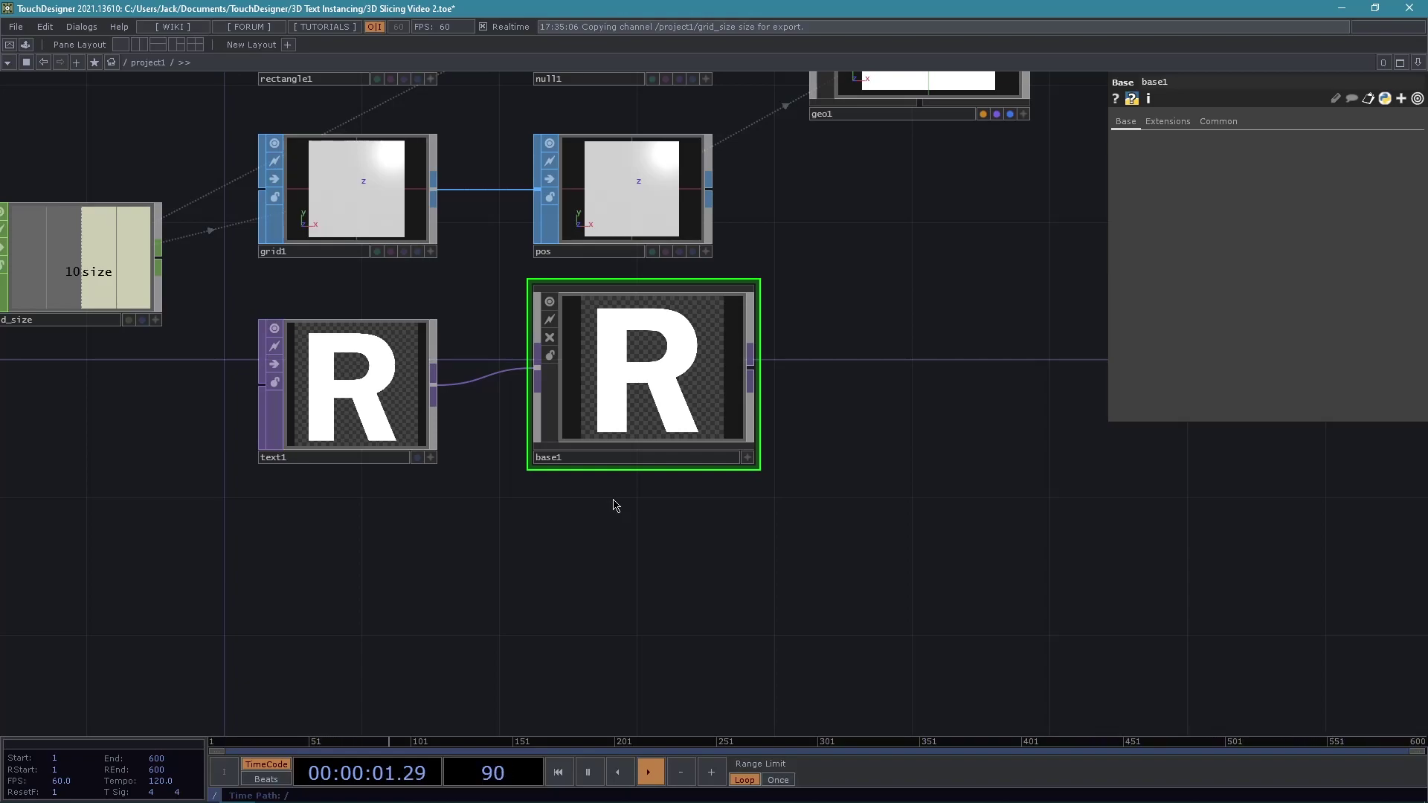
pyautogui.click(618, 458)
pyautogui.write('te')
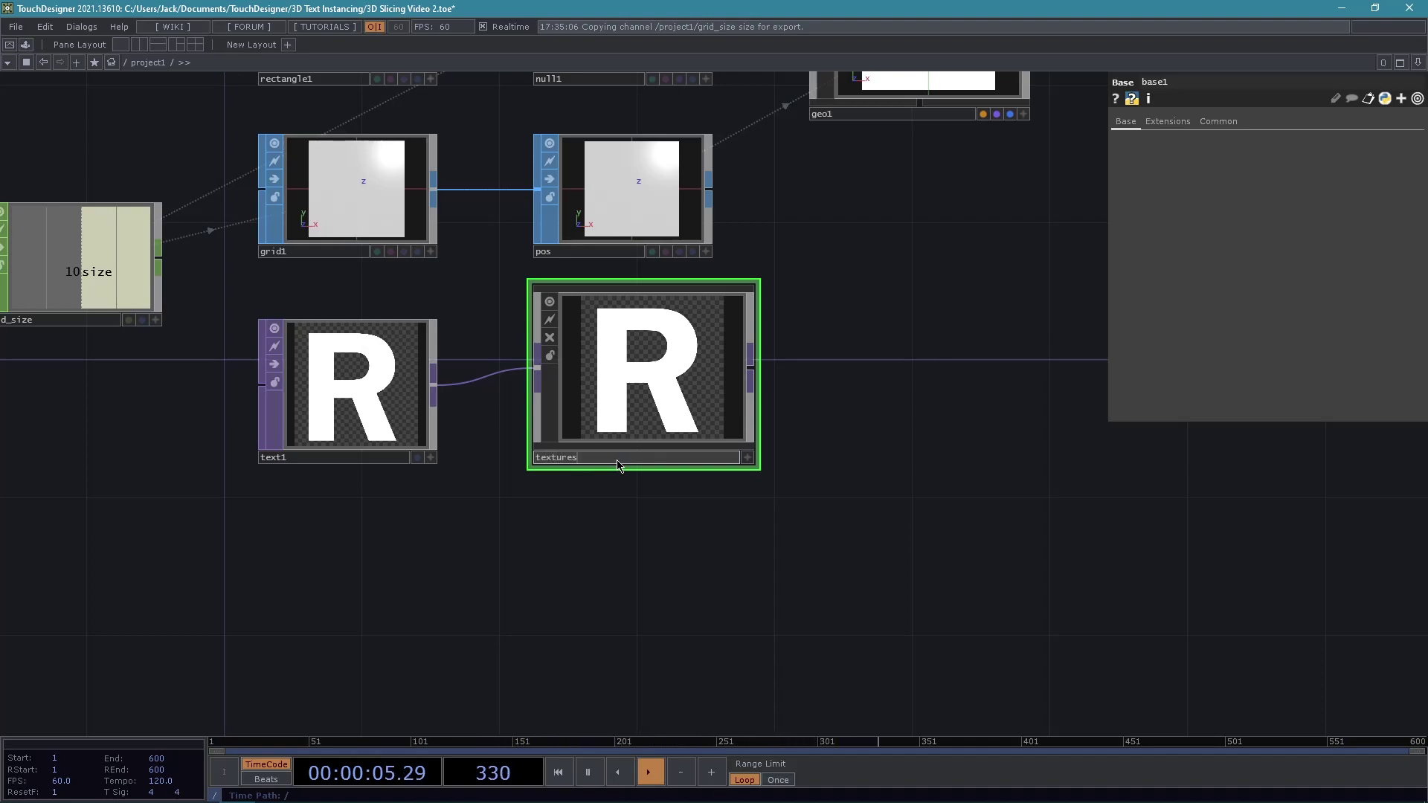
pyautogui.write('xtures')
pyautogui.press('Return')
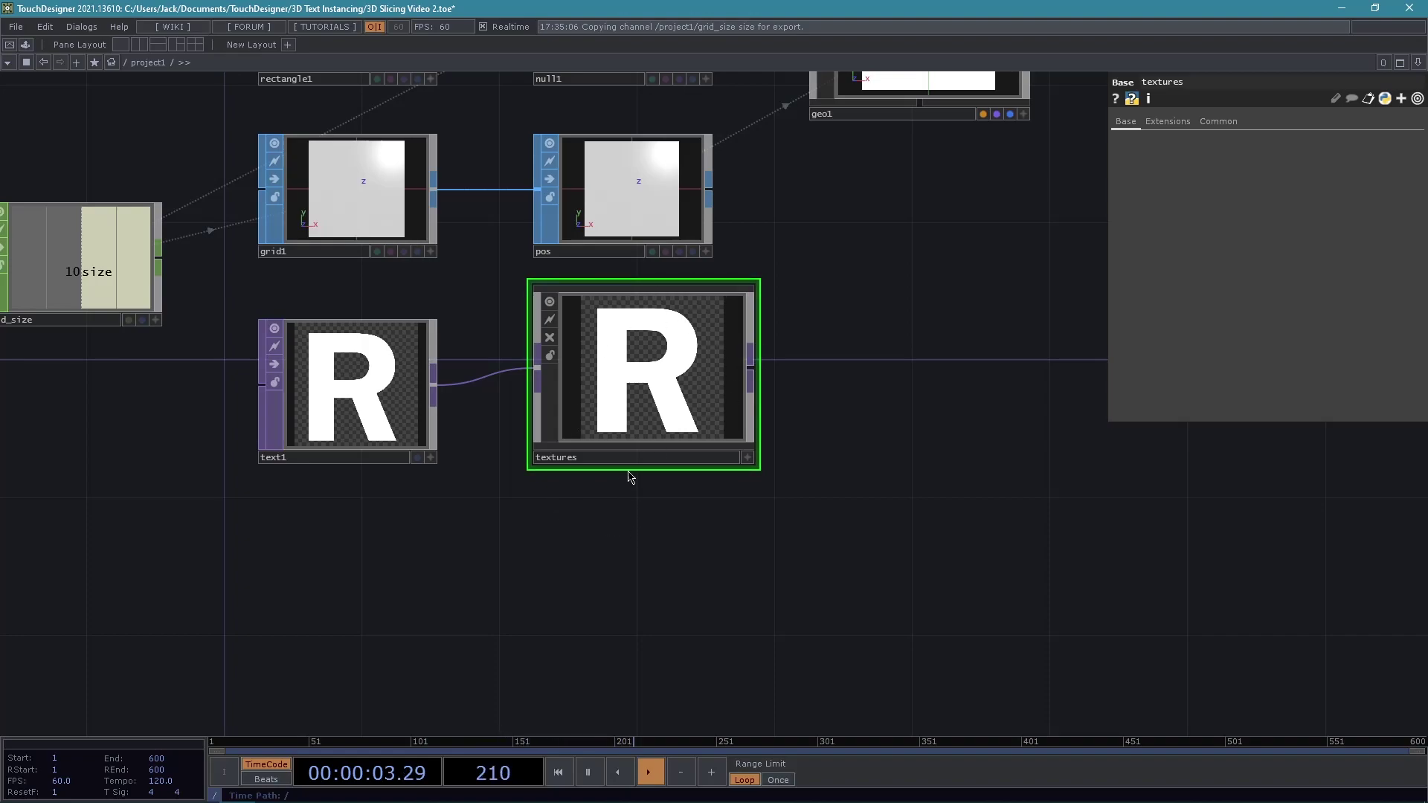
# Customize the textures component by adding an Int custom parameter called Resolution.
pyautogui.press('i')
pyautogui.press('u')
pyautogui.rightClick(665, 327)
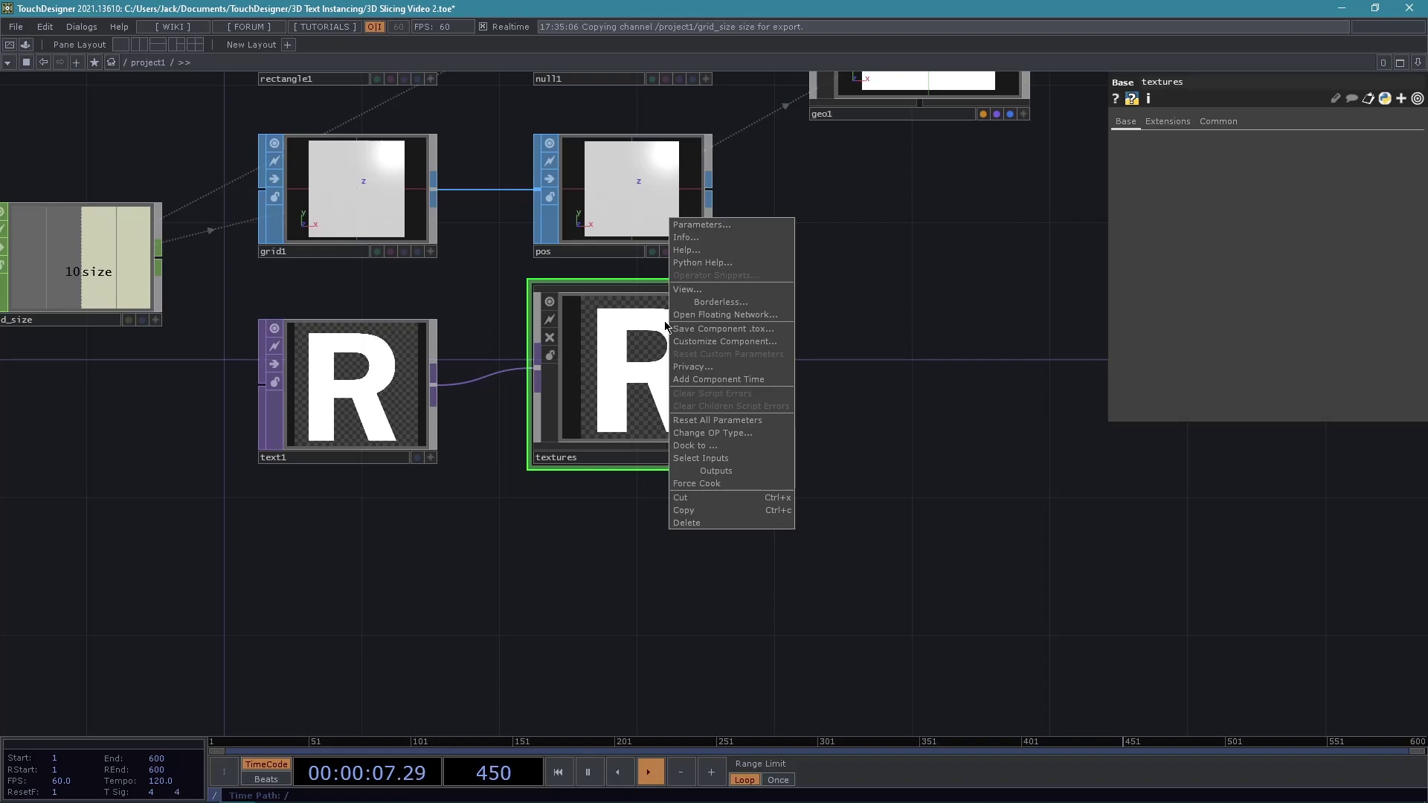
pyautogui.click(743, 342)
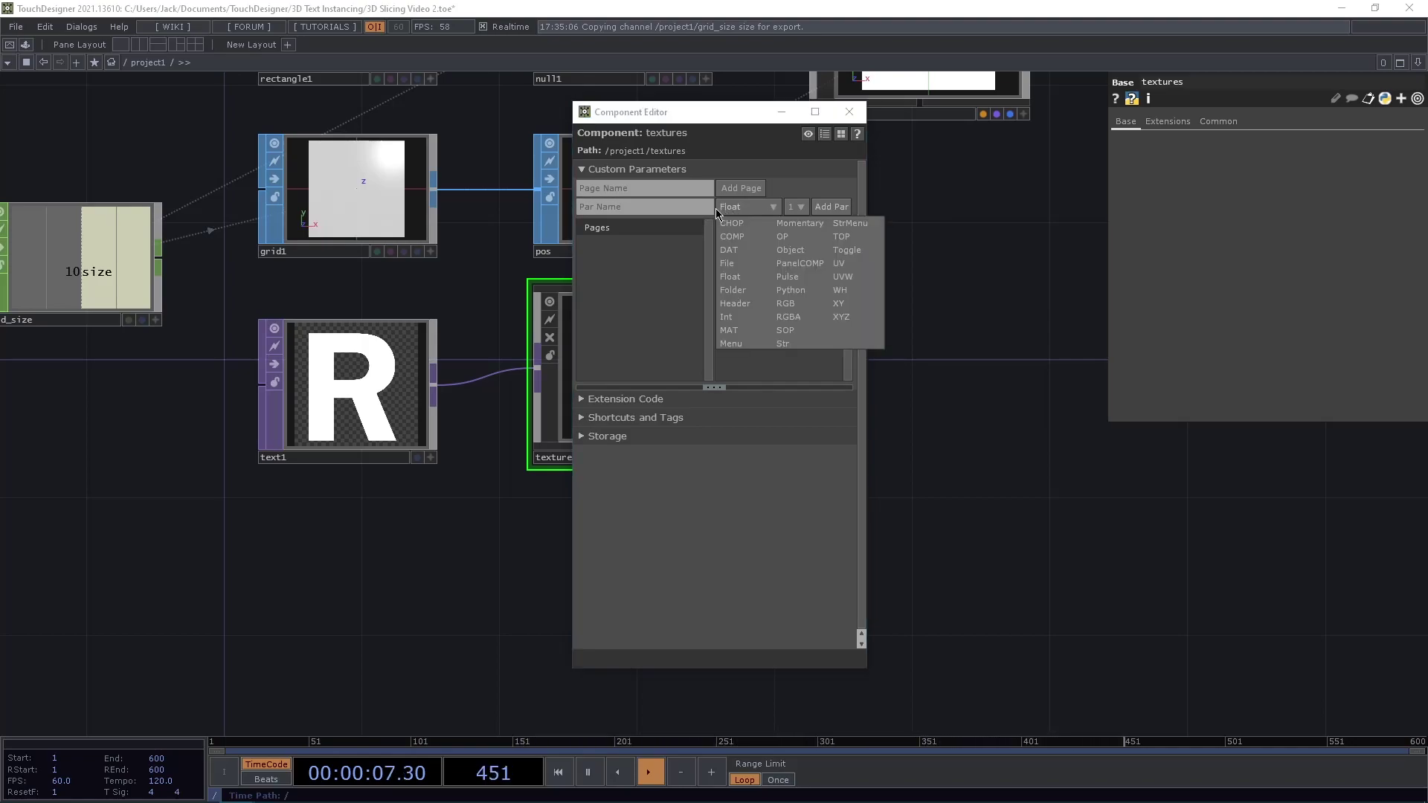
pyautogui.click(749, 315)
pyautogui.click(665, 203)
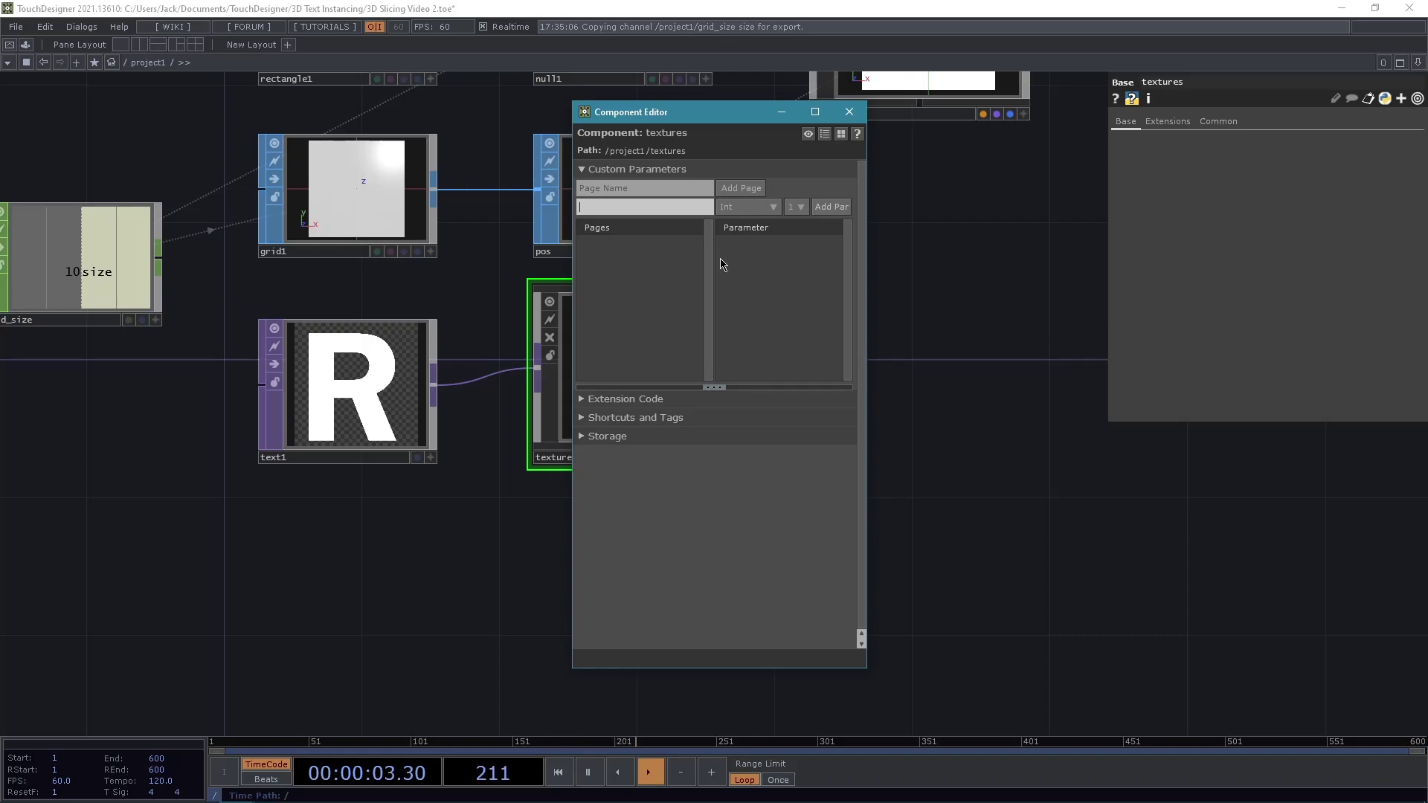
pyautogui.write('Resolution')
pyautogui.press('Return')
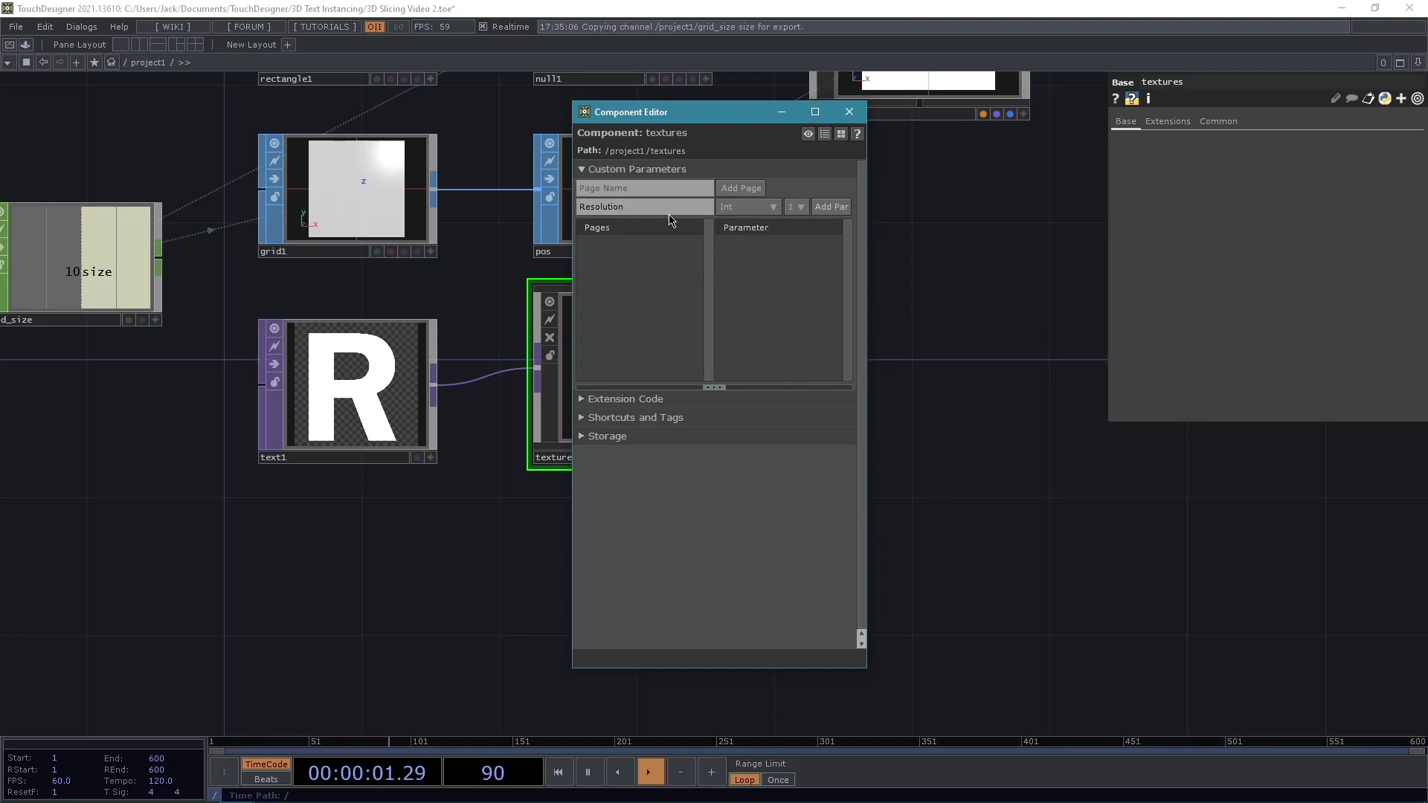
pyautogui.click(840, 210)
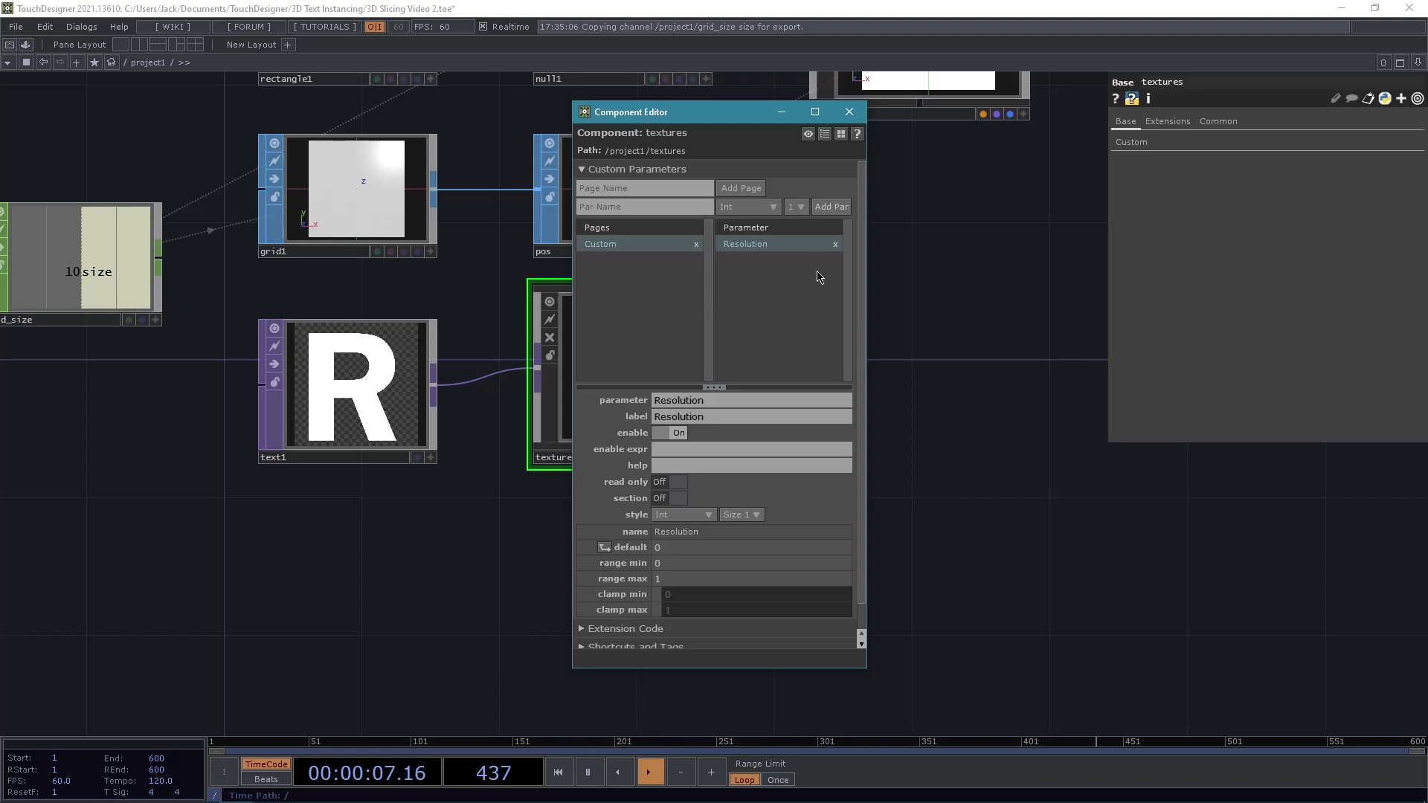
# Shorten the custom parameter's name to Res, keeping Resolution as its label.
pyautogui.click(739, 402)
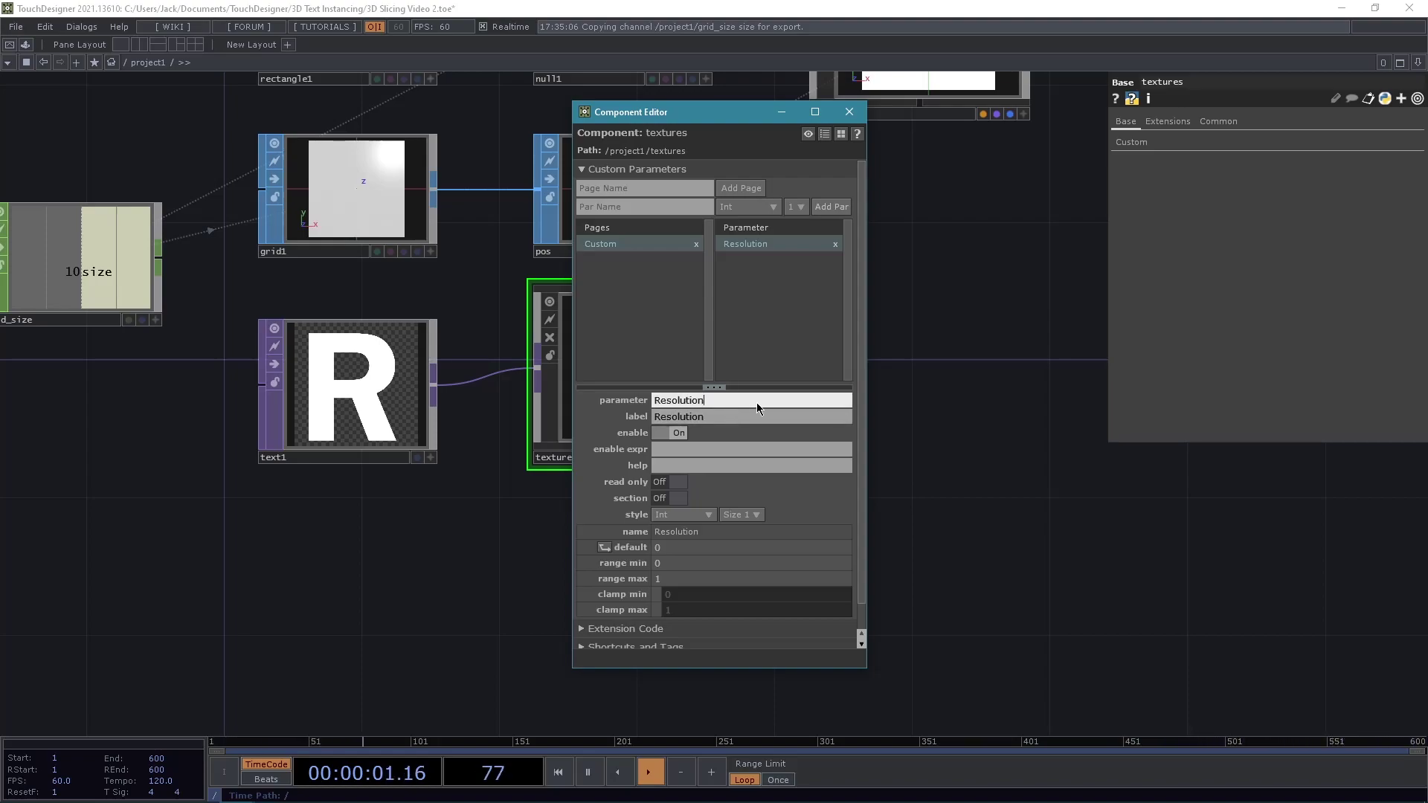
pyautogui.press('BackSpace')
pyautogui.press('BackSpace')
pyautogui.press('BackSpace')
pyautogui.press('BackSpace')
pyautogui.press('BackSpace')
pyautogui.press('BackSpace')
pyautogui.press('BackSpace')
pyautogui.press('Return')
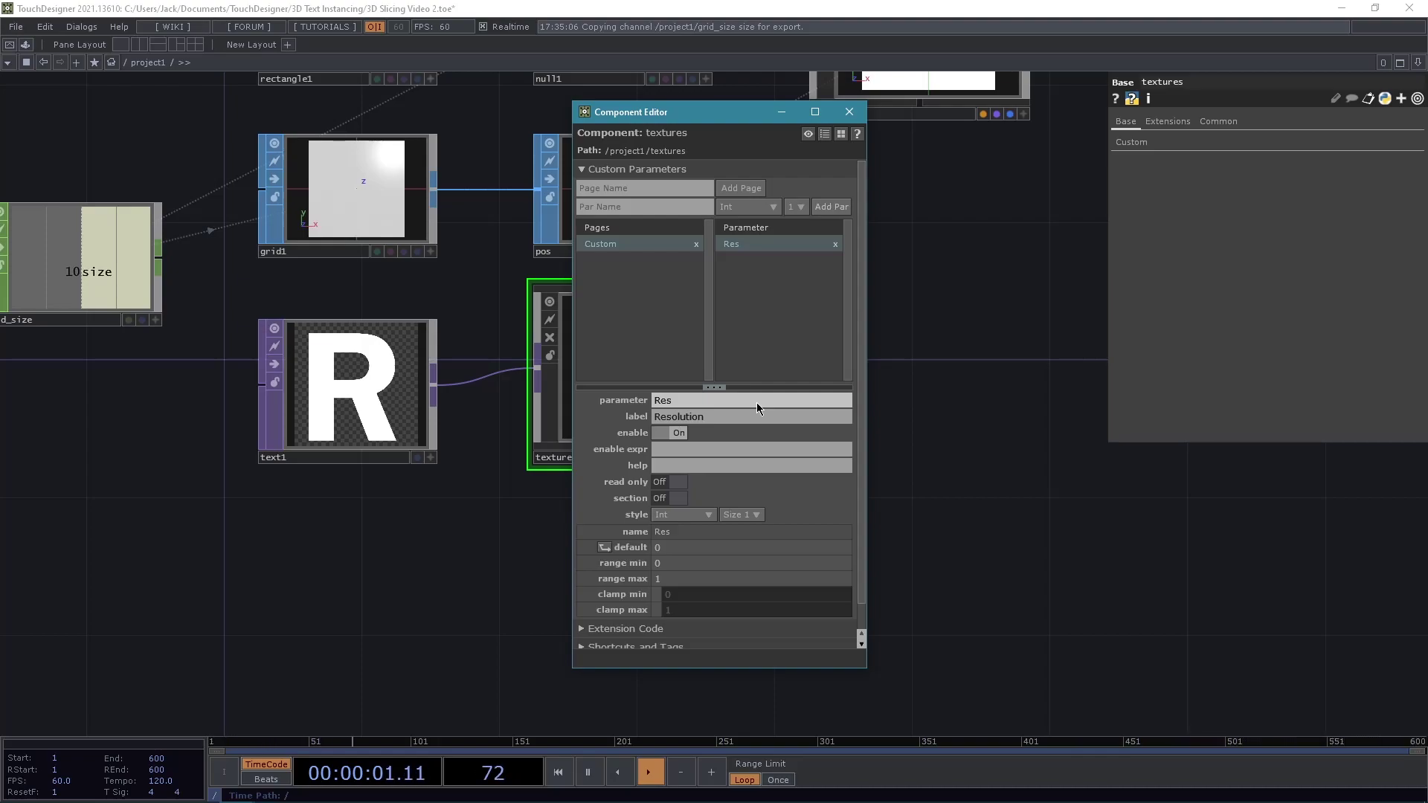
# Set the Res parameter's default value to 1024.
pyautogui.scroll(-1, 779, 529)
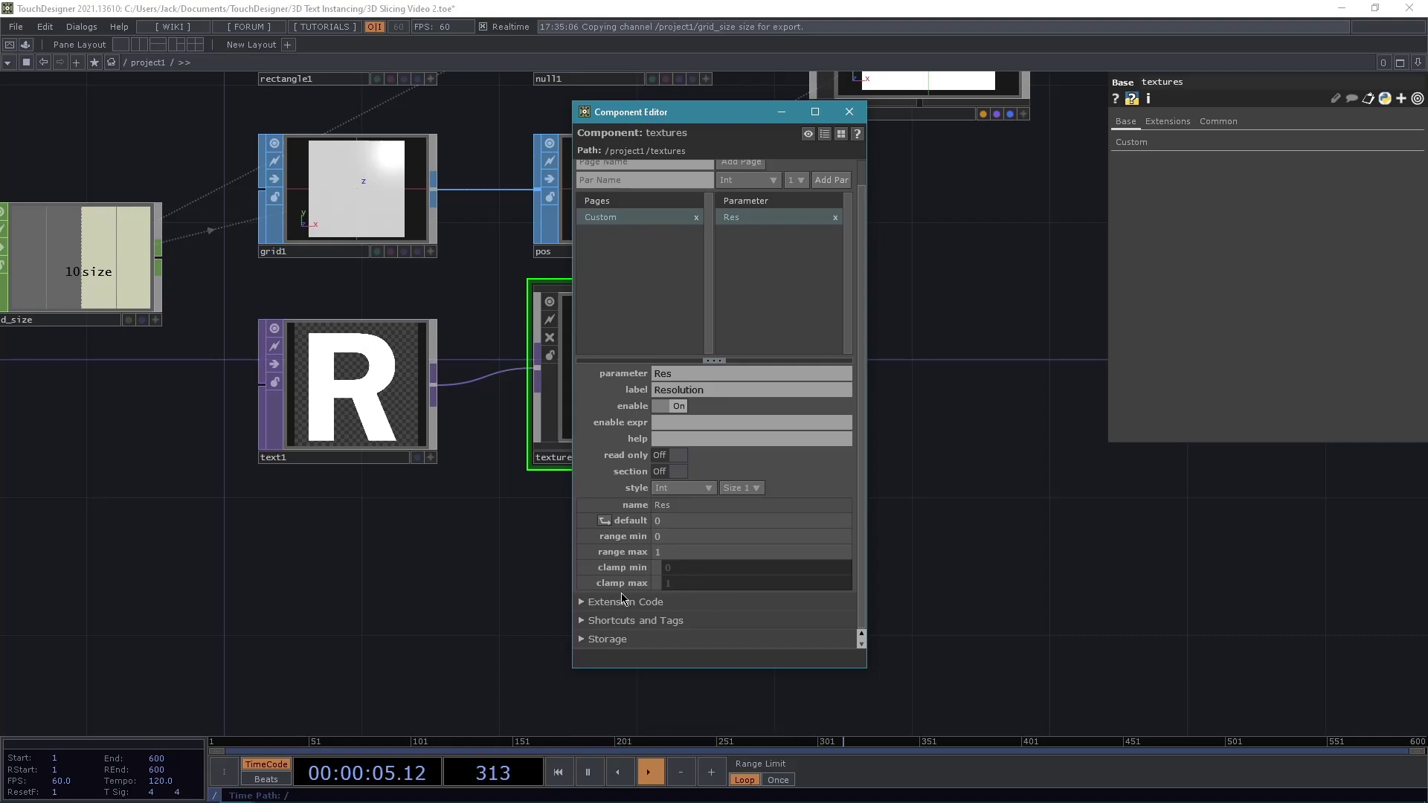
pyautogui.click(681, 527)
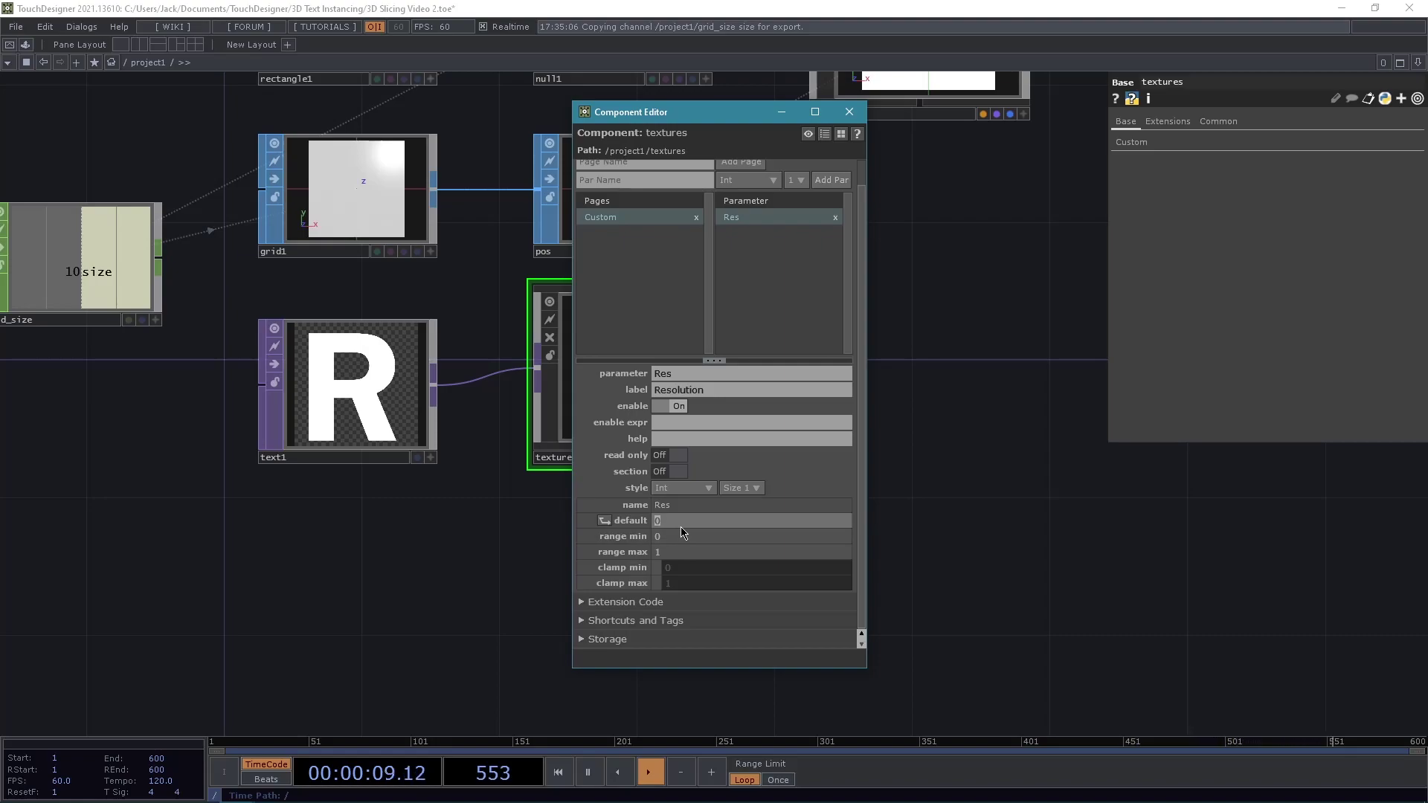
pyautogui.write('1024')
pyautogui.press('Return')
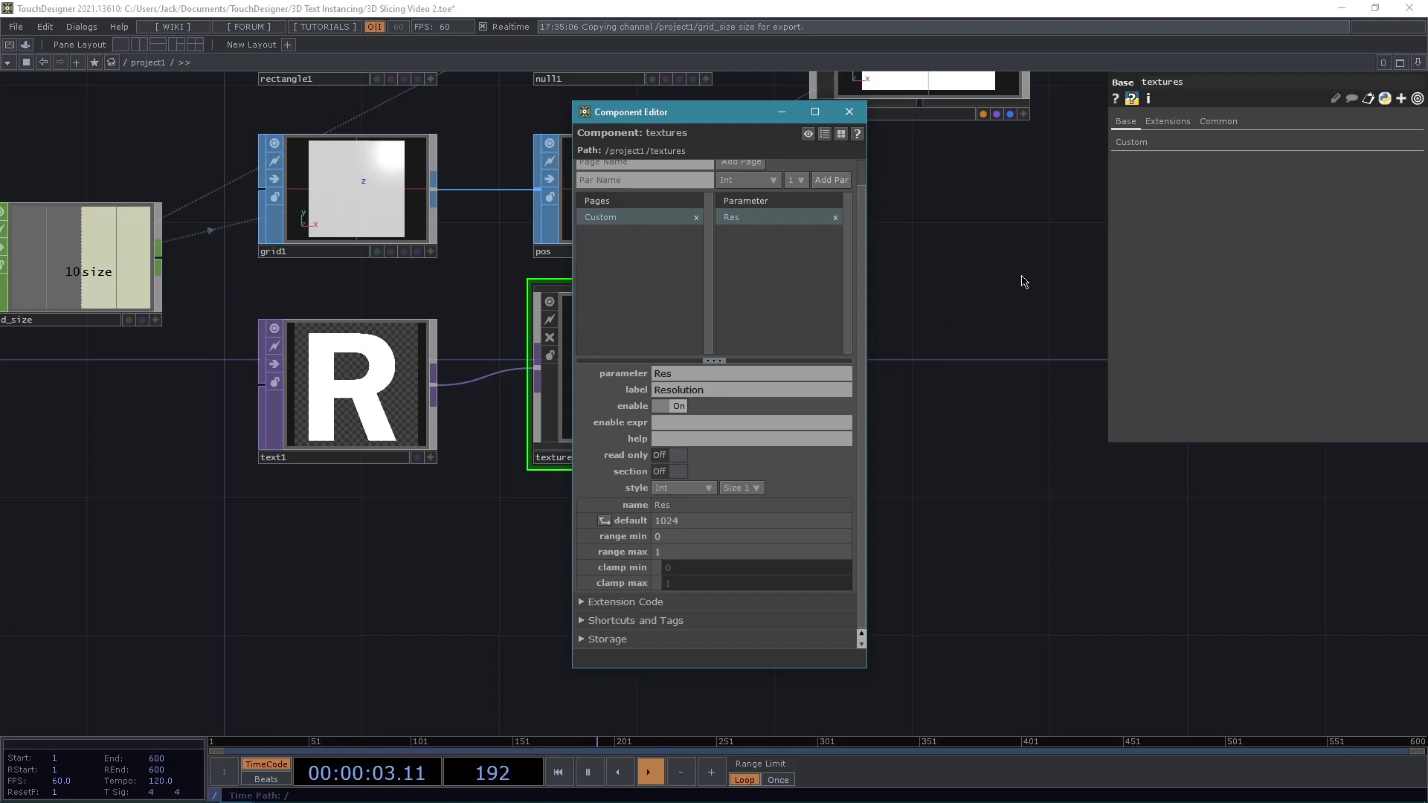
# Test the custom Resolution parameter of textures by sweeping its value down to 0 and back up to 1.
pyautogui.click(1321, 126)
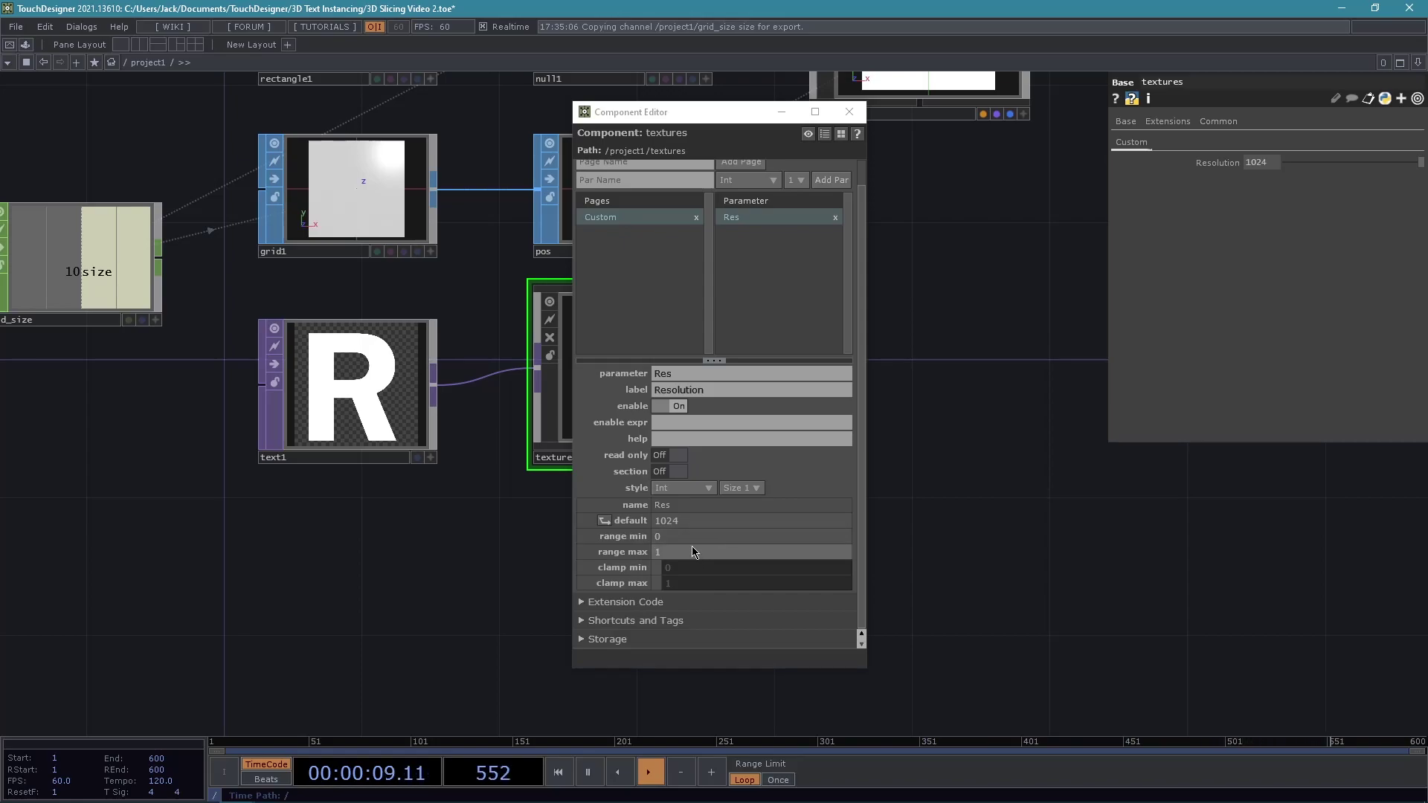
pyautogui.click(1374, 164)
pyautogui.moveTo(1374, 167); pyautogui.dragTo(1321, 168)
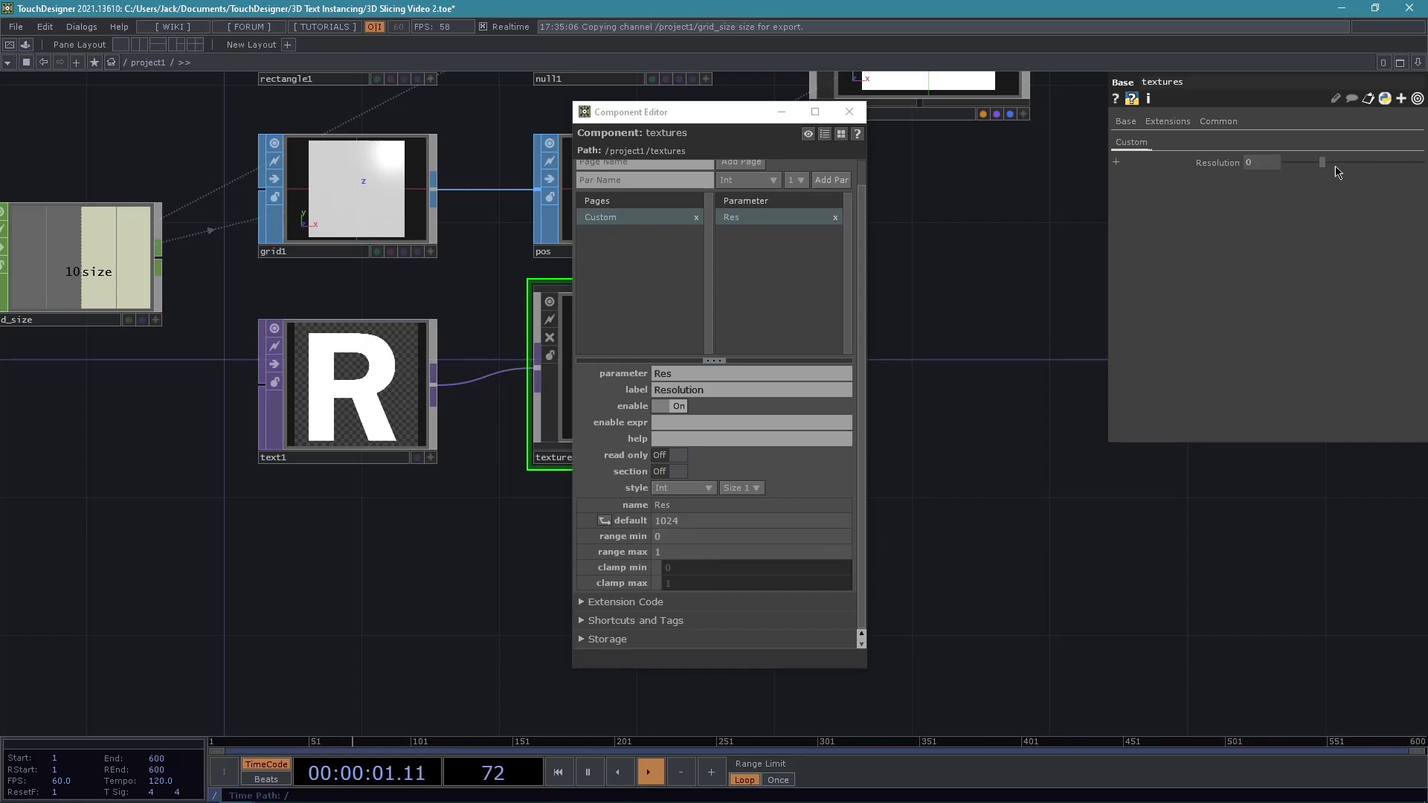
pyautogui.click(1377, 170)
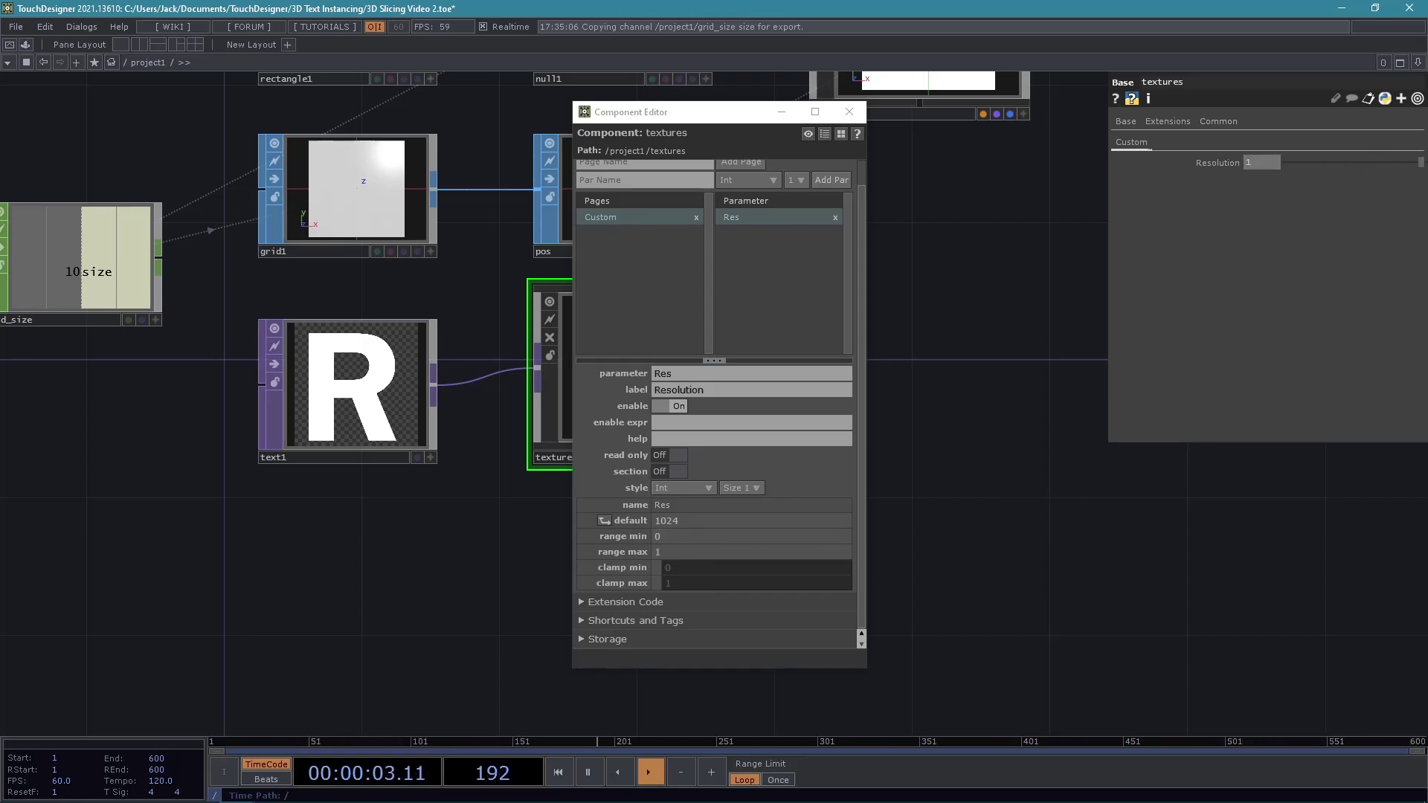
# Set the Resolution parameter's slider range to a minimum of 1 and a maximum of 1280.
pyautogui.click(713, 541)
pyautogui.click(713, 541)
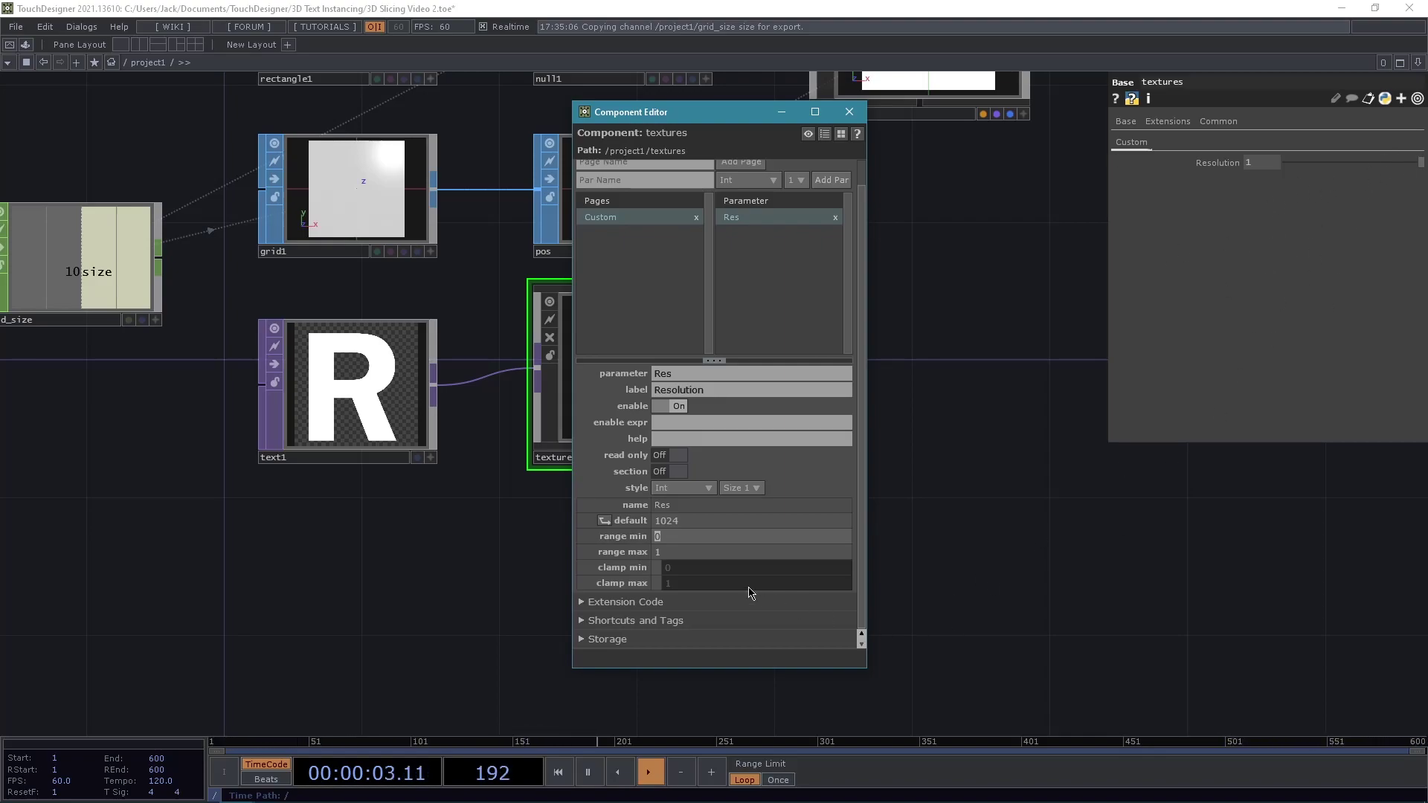
pyautogui.write('1')
pyautogui.press('Tab')
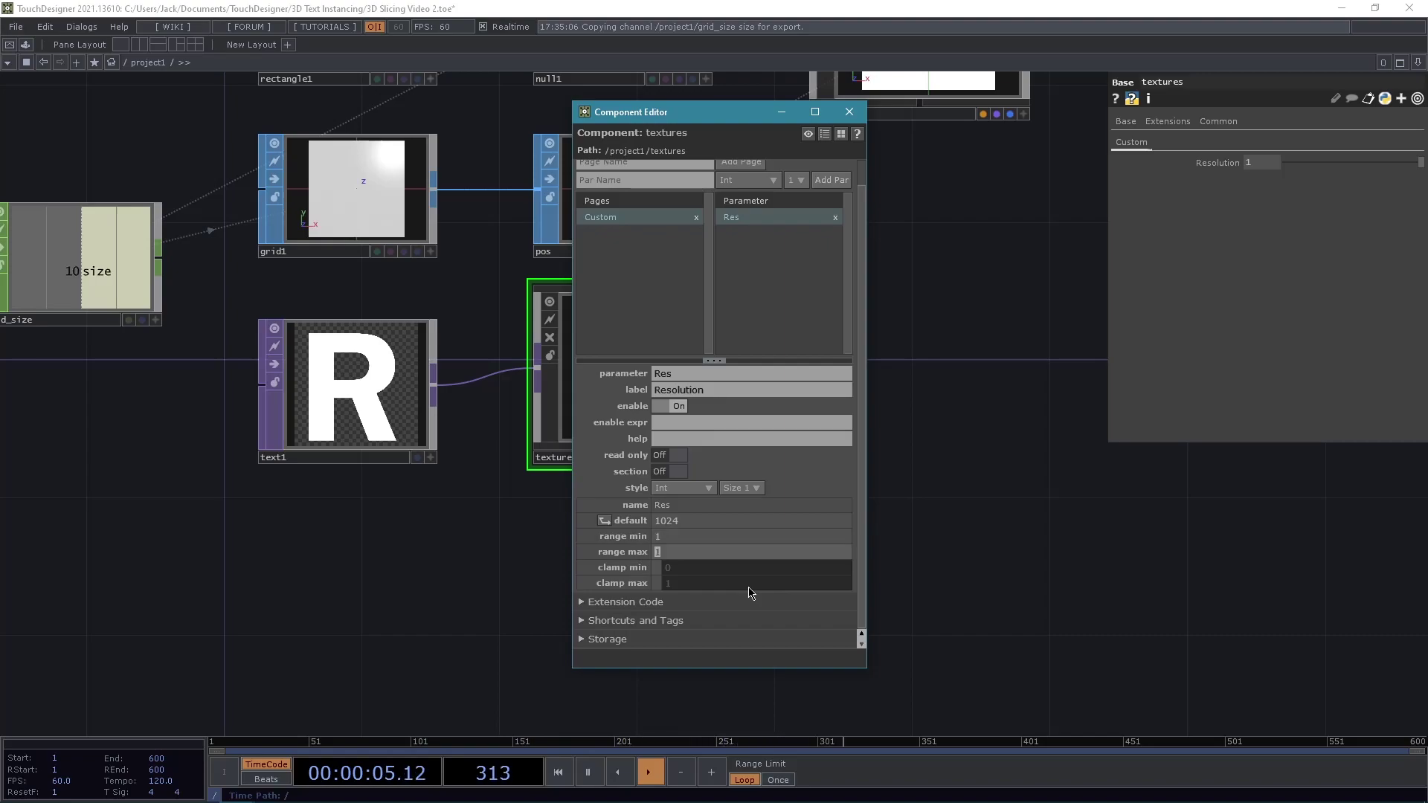
pyautogui.write('10')
pyautogui.write('280')
pyautogui.press('Return')
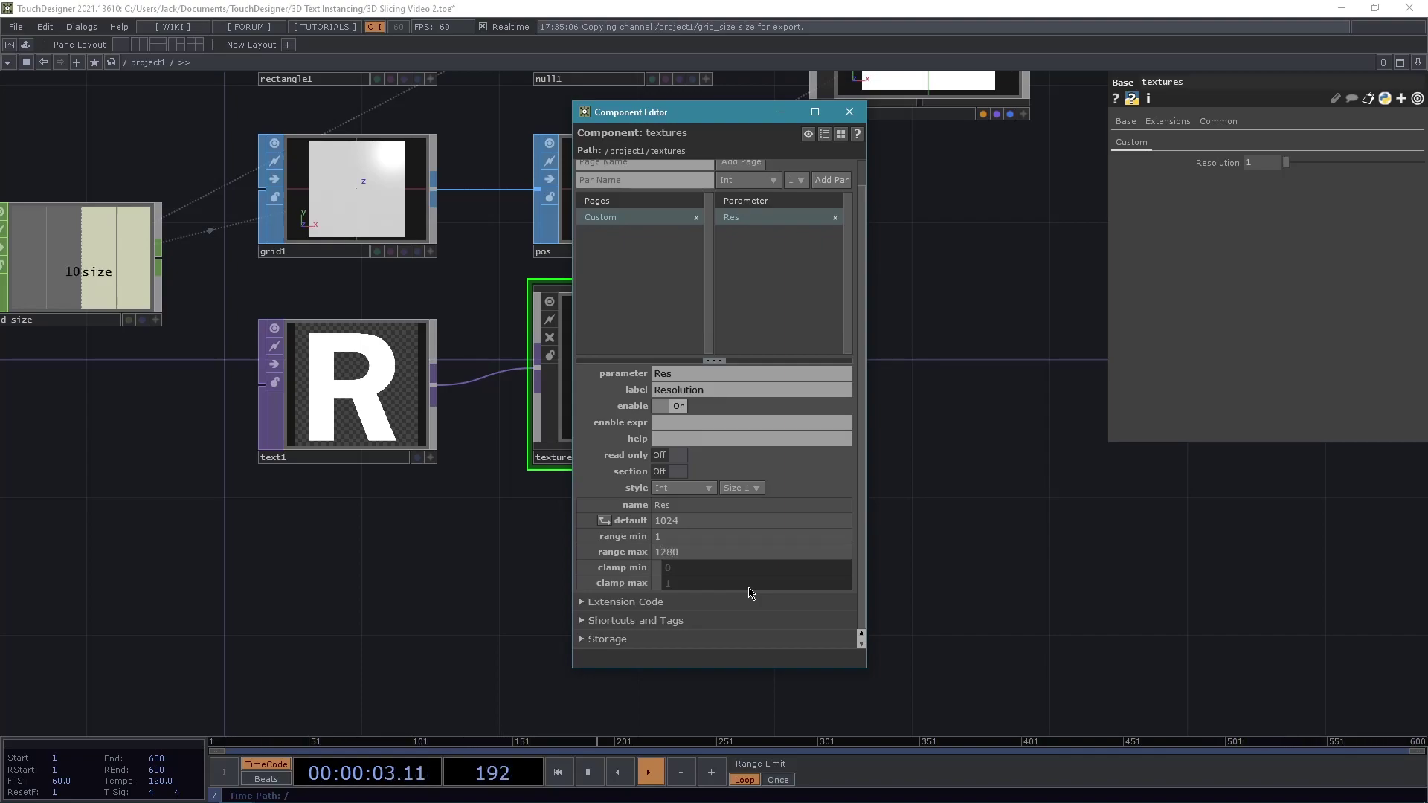
# Enable both clamps on the Resolution parameter, with clamp min 1 and clamp max 1280.
pyautogui.click(657, 567)
pyautogui.click(657, 583)
pyautogui.click(686, 568)
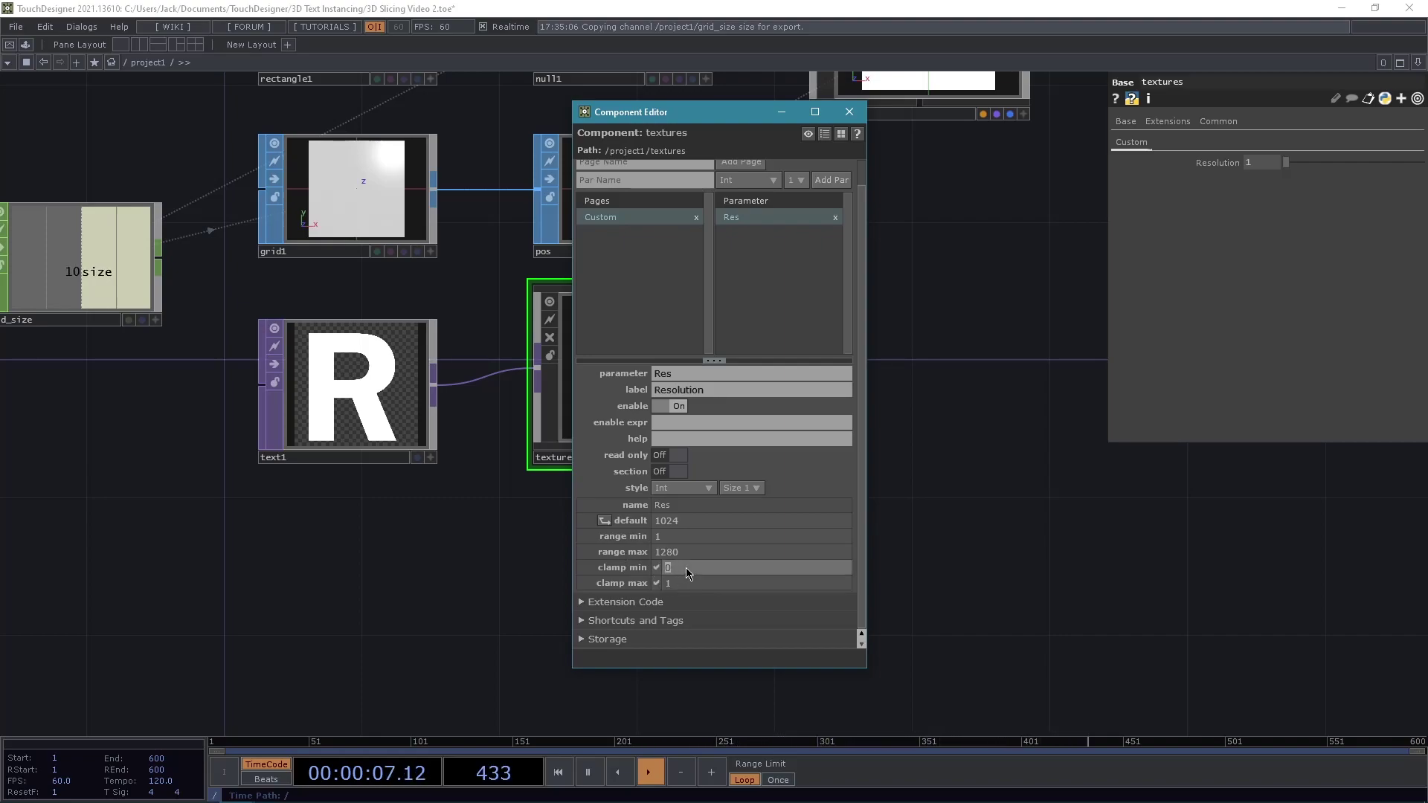
pyautogui.write('1')
pyautogui.click(698, 583)
pyautogui.write('1280')
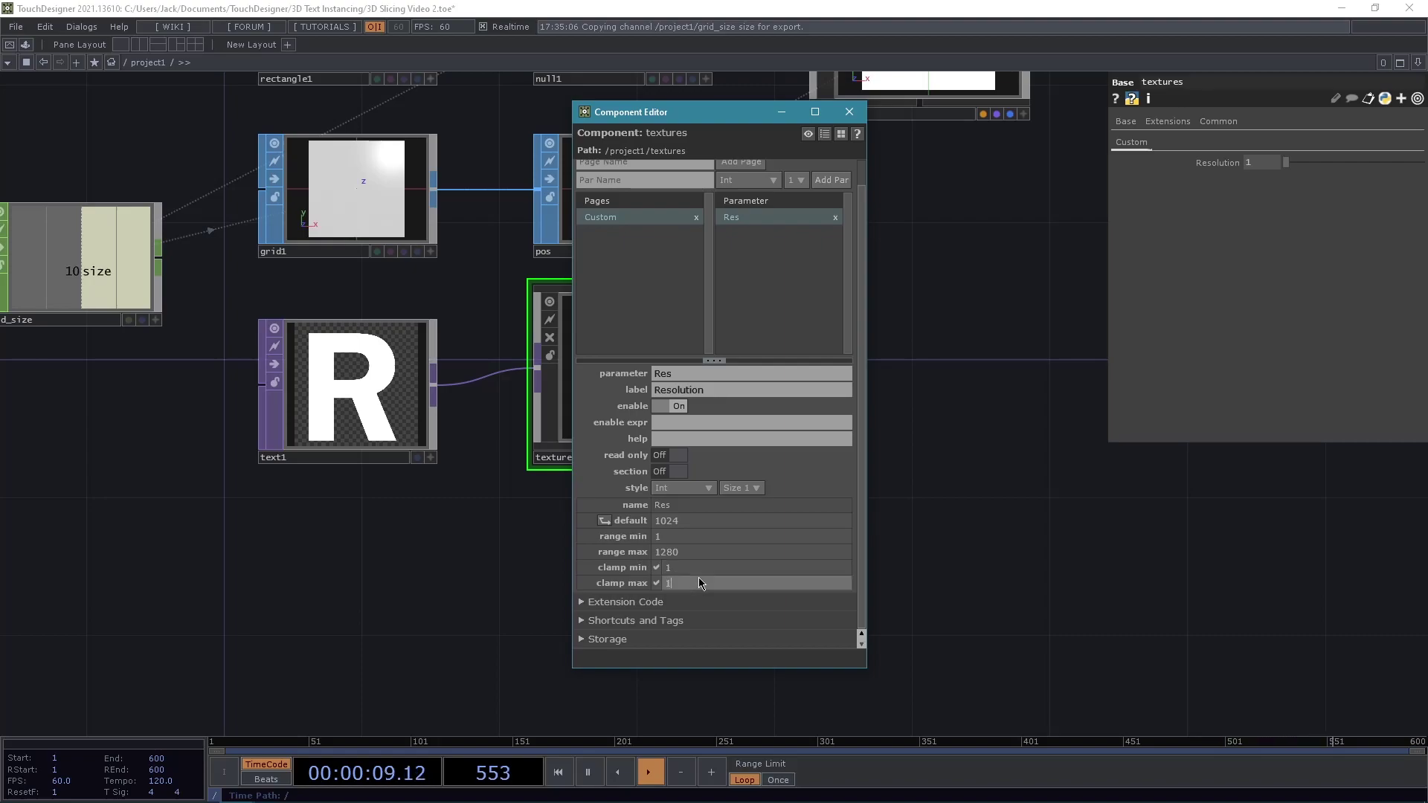
pyautogui.press('Return')
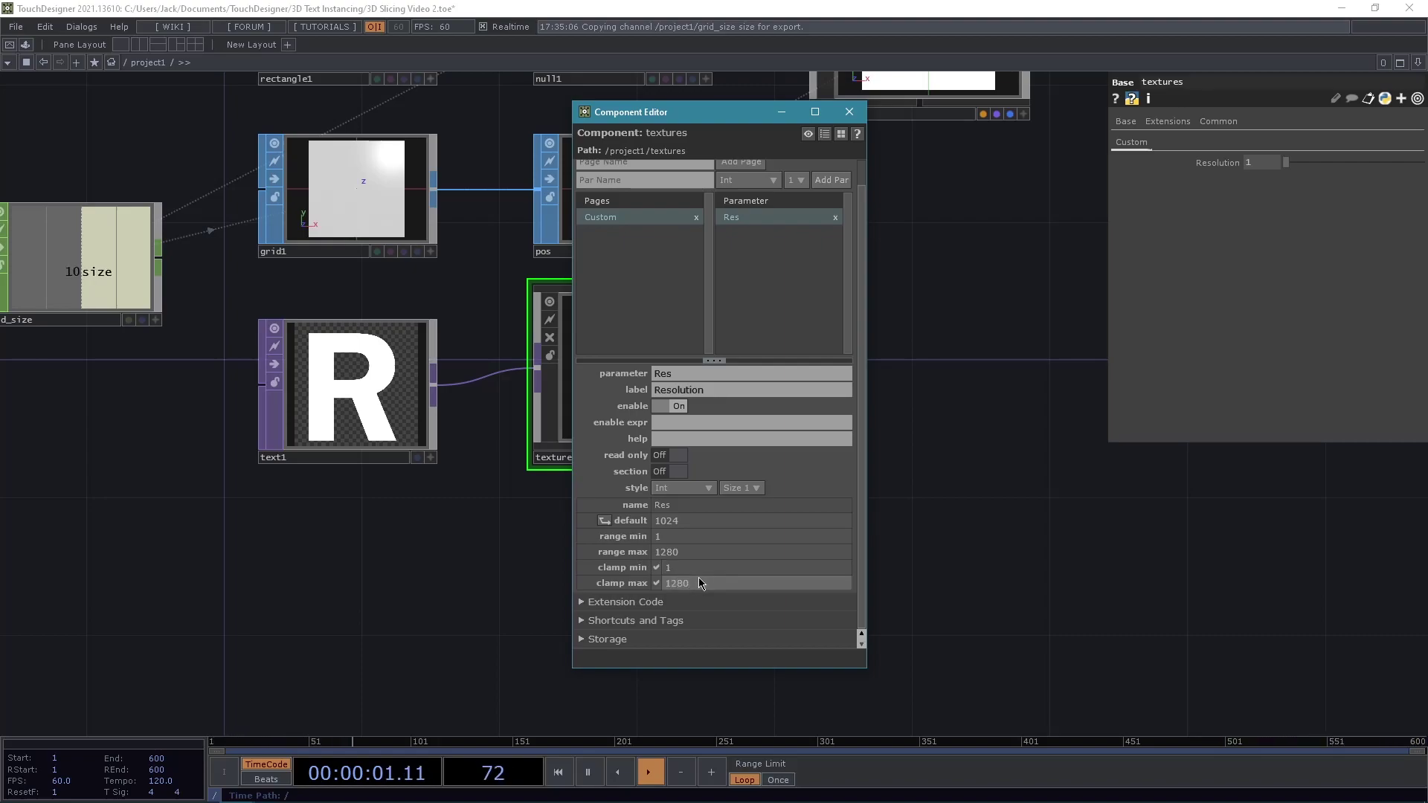
# Test the upper clamp by entering 3000 as the Resolution of the textures component.
pyautogui.click(1264, 162)
pyautogui.write('3000')
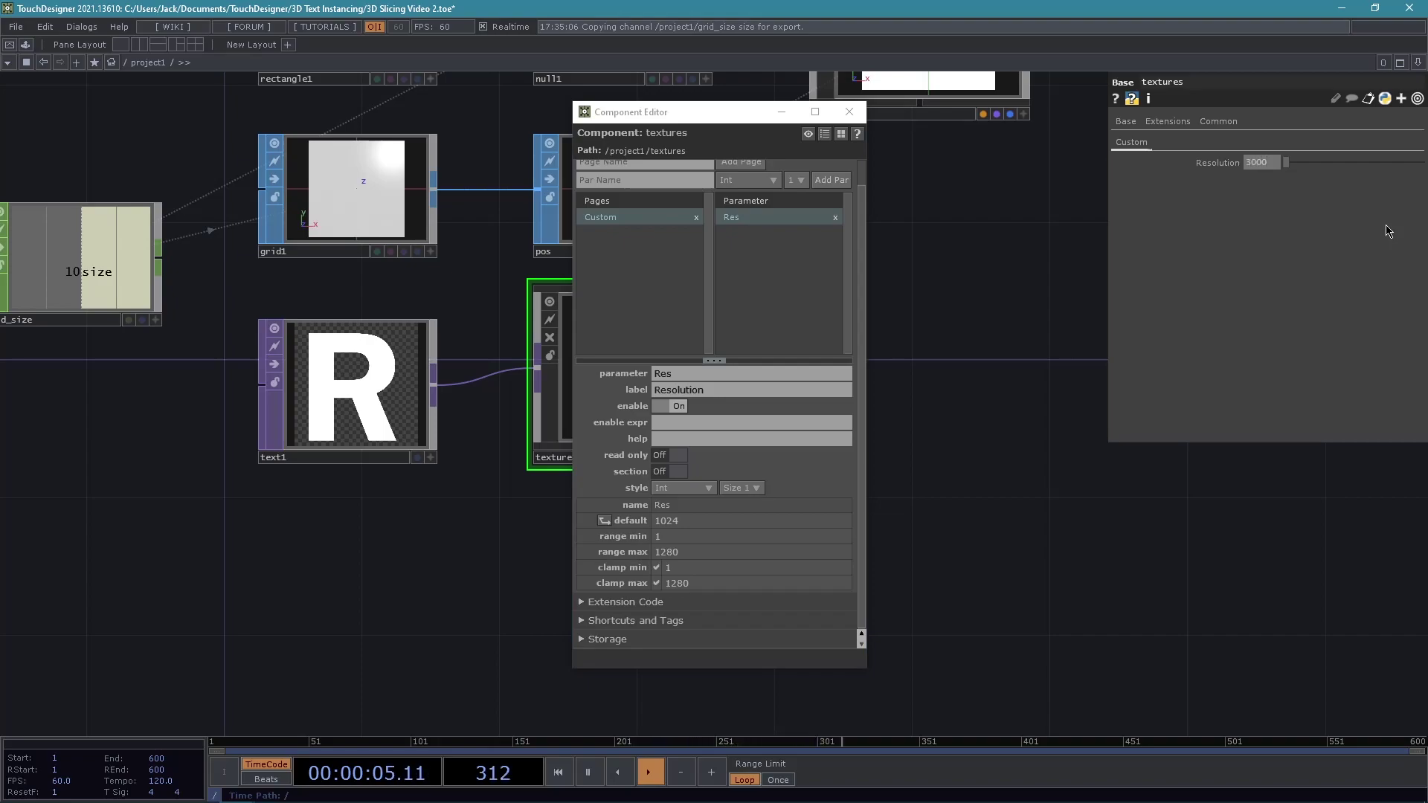
pyautogui.press('Return')
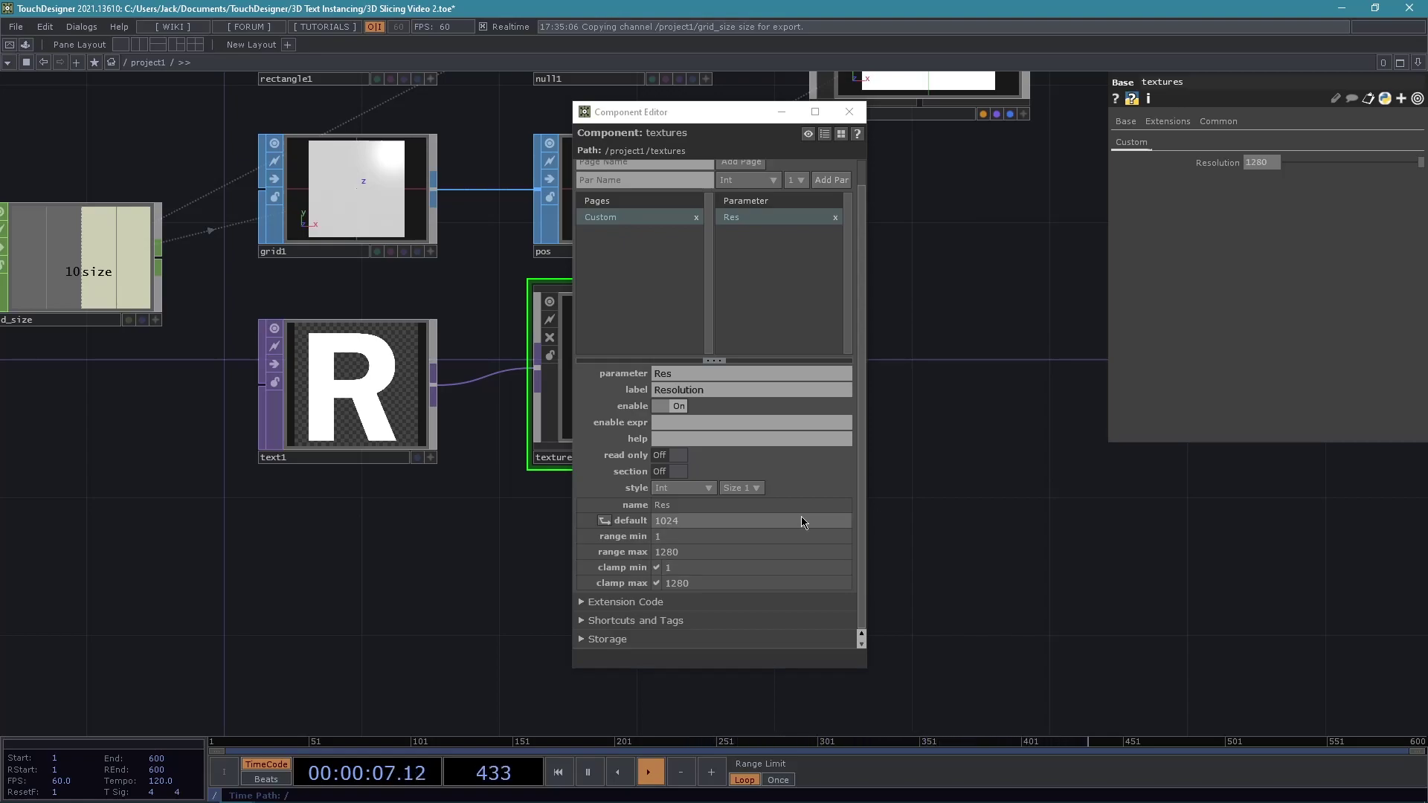
# Add a second Int custom parameter called Grid Size to the textures component.
pyautogui.scroll(1, 789, 521)
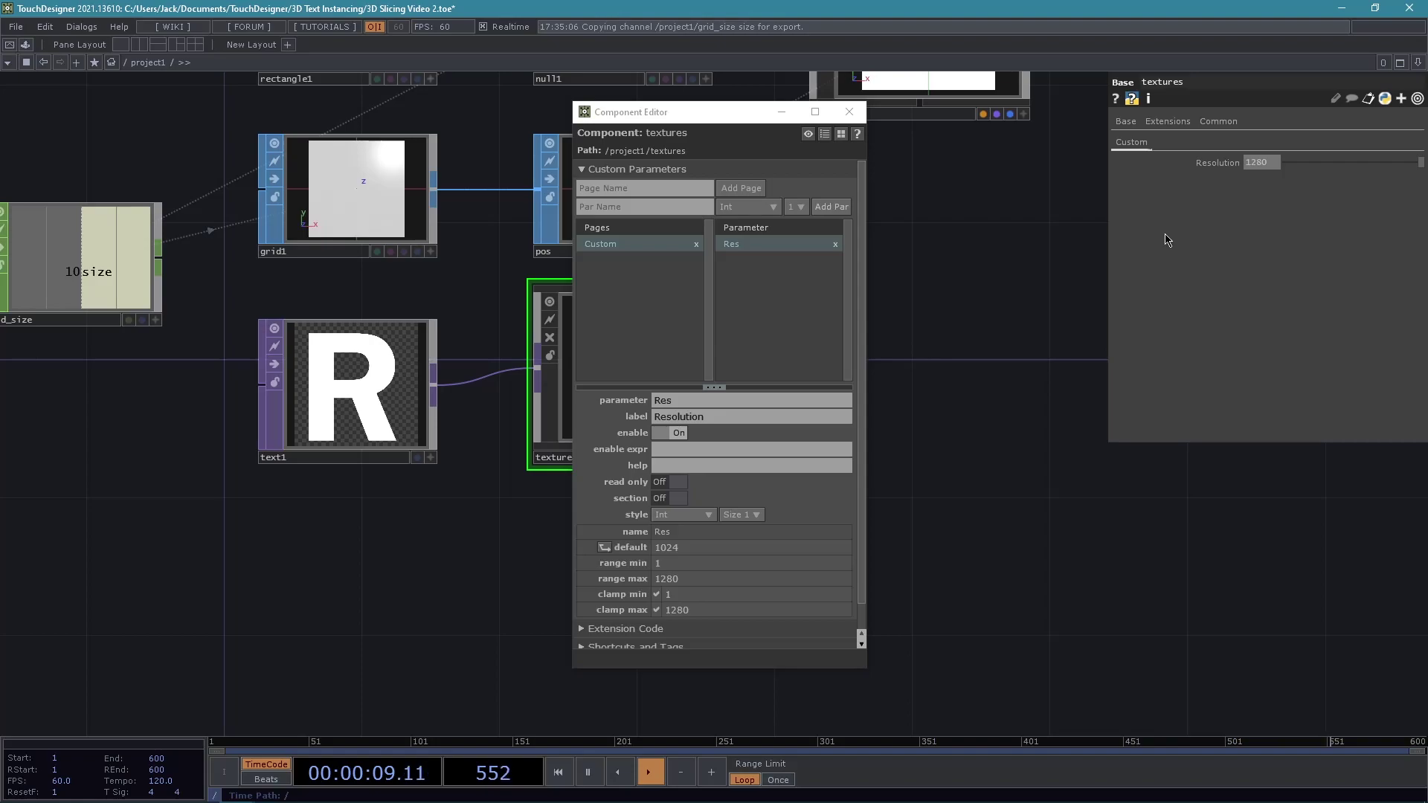
pyautogui.click(601, 207)
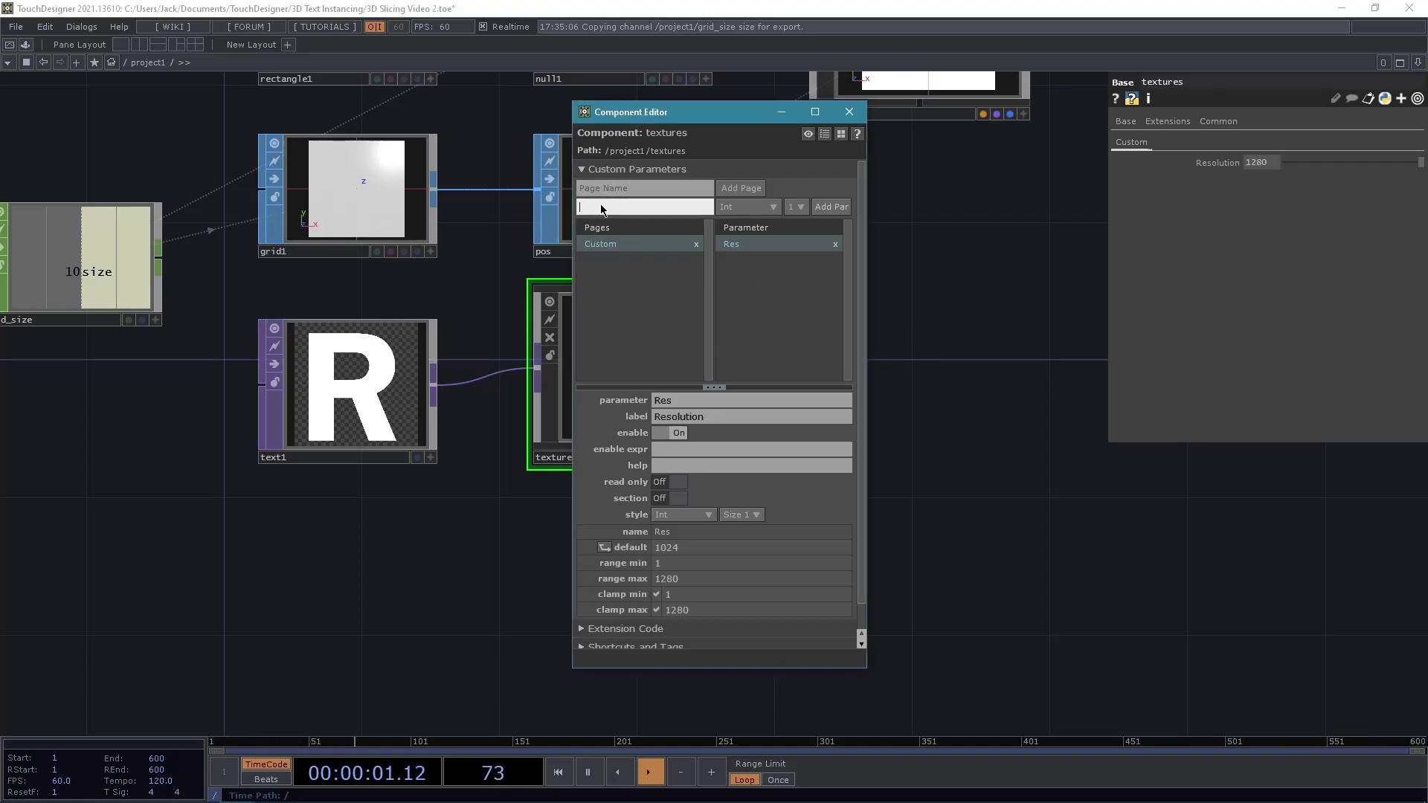
pyautogui.write('Grid Size')
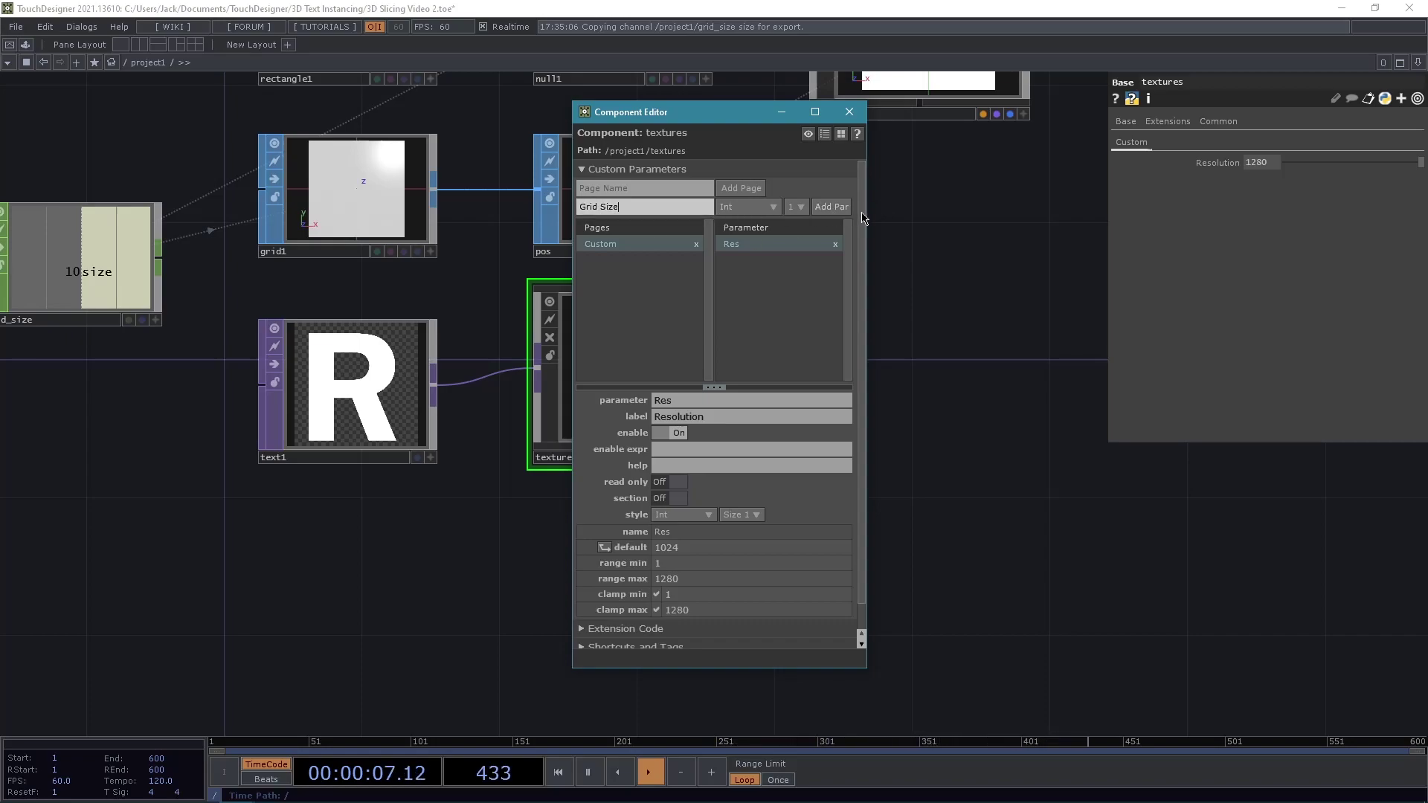
pyautogui.click(831, 207)
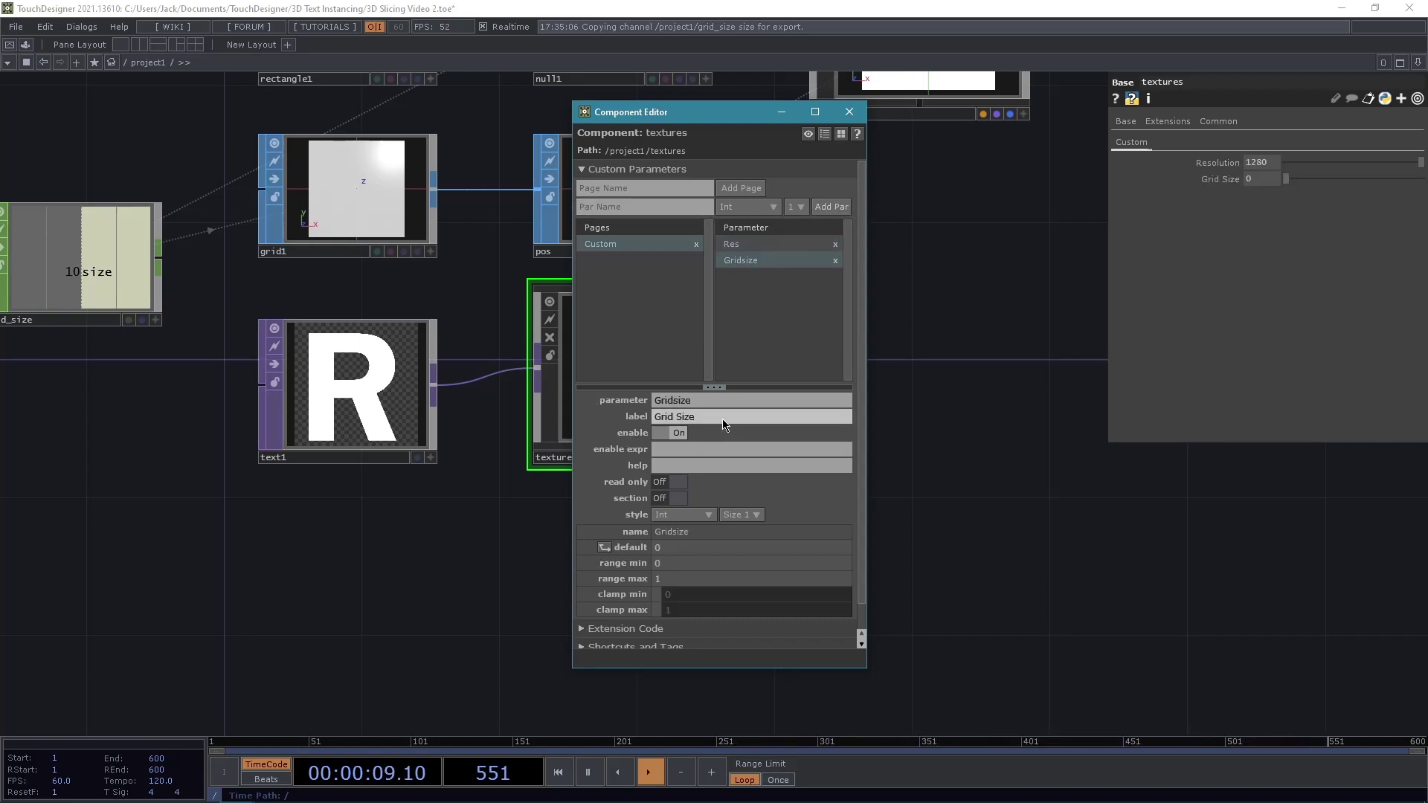
# Shorten the Grid Size parameter's name to Size, keeping Grid Size as its label.
pyautogui.moveTo(672, 402); pyautogui.dragTo(648, 406)
pyautogui.write('S')
pyautogui.press('Delete')
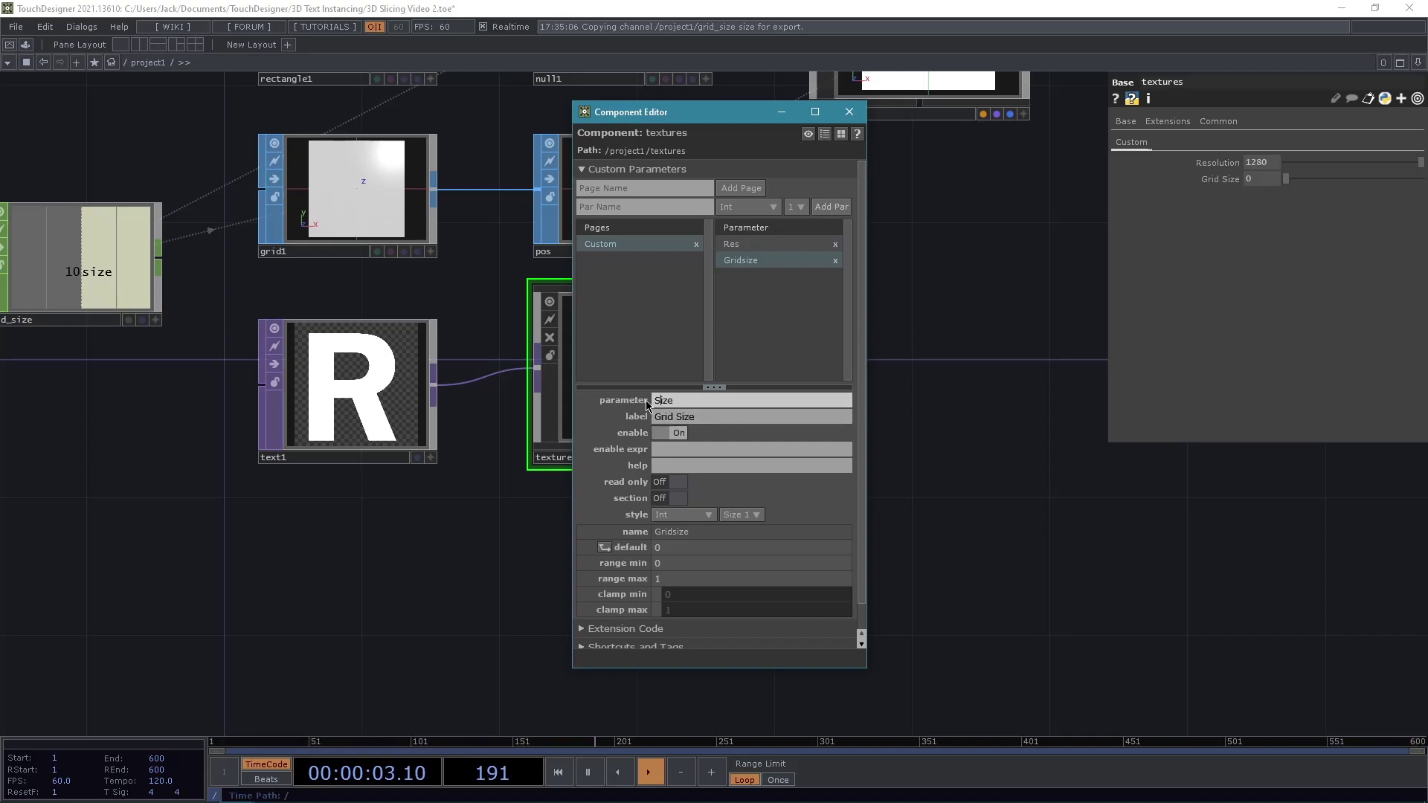
pyautogui.press('Return')
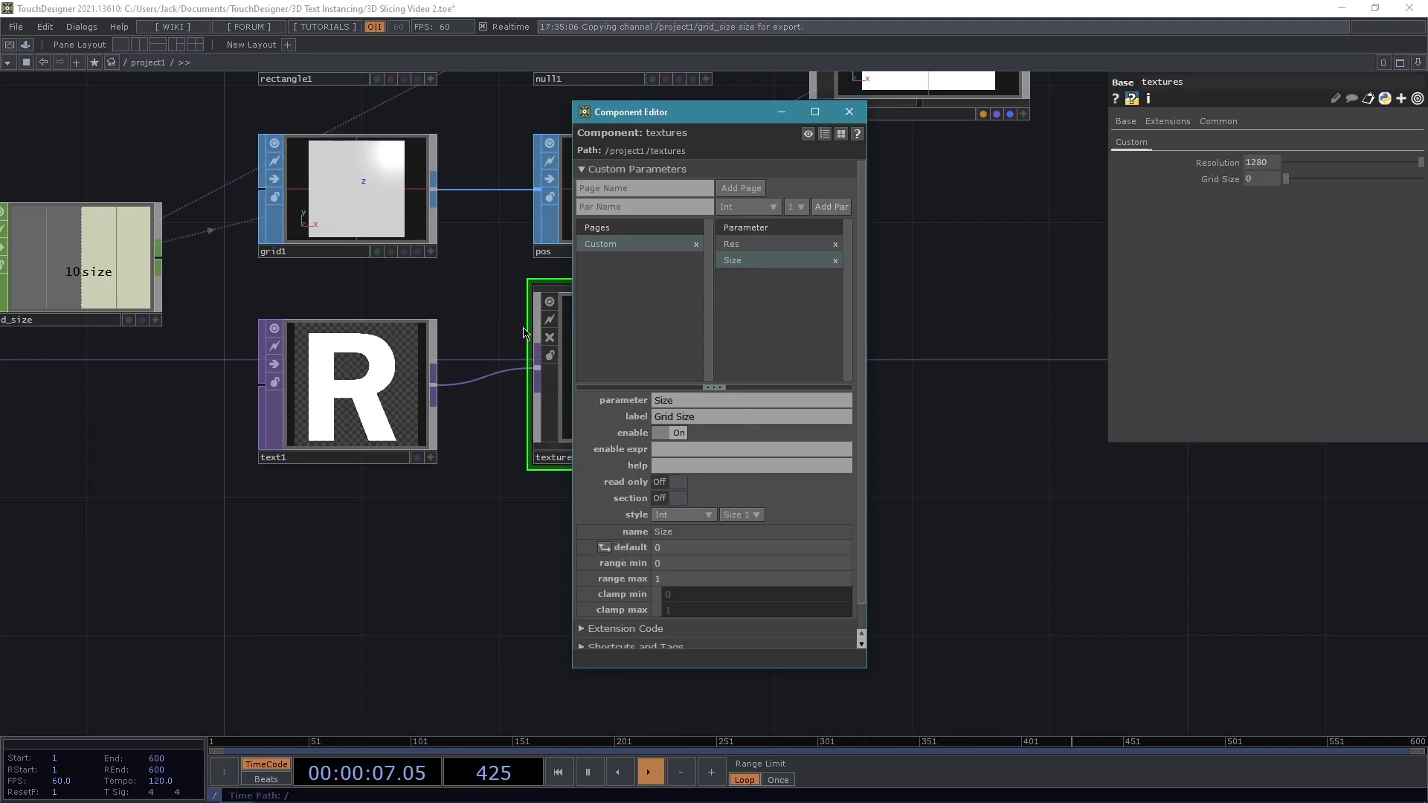
# Set the Grid Size parameter's default value to 10.
pyautogui.click(845, 547)
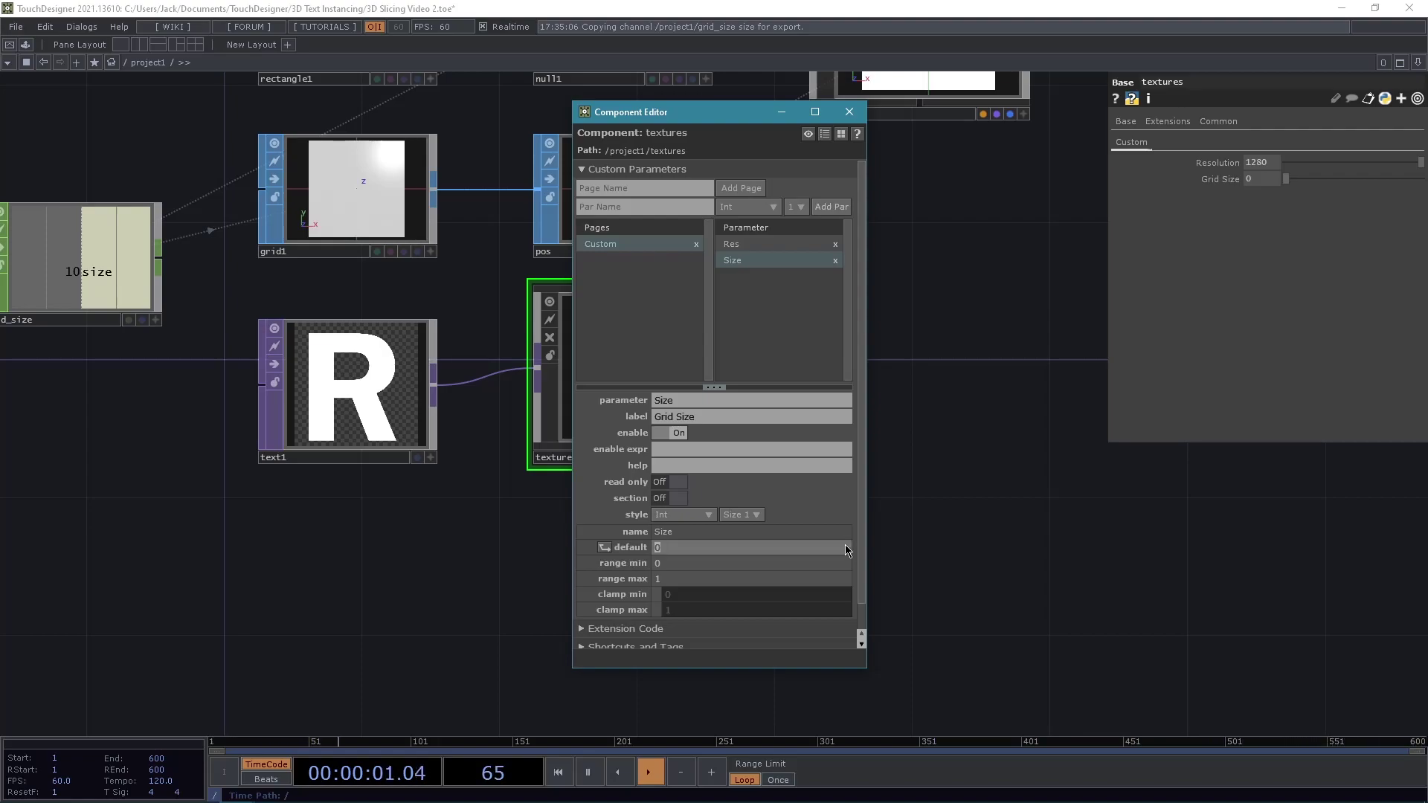
pyautogui.write('10')
pyautogui.press('Return')
# Set the Grid Size parameter's slider range to a minimum of 1 and a maximum of 40.
pyautogui.scroll(-1, 810, 523)
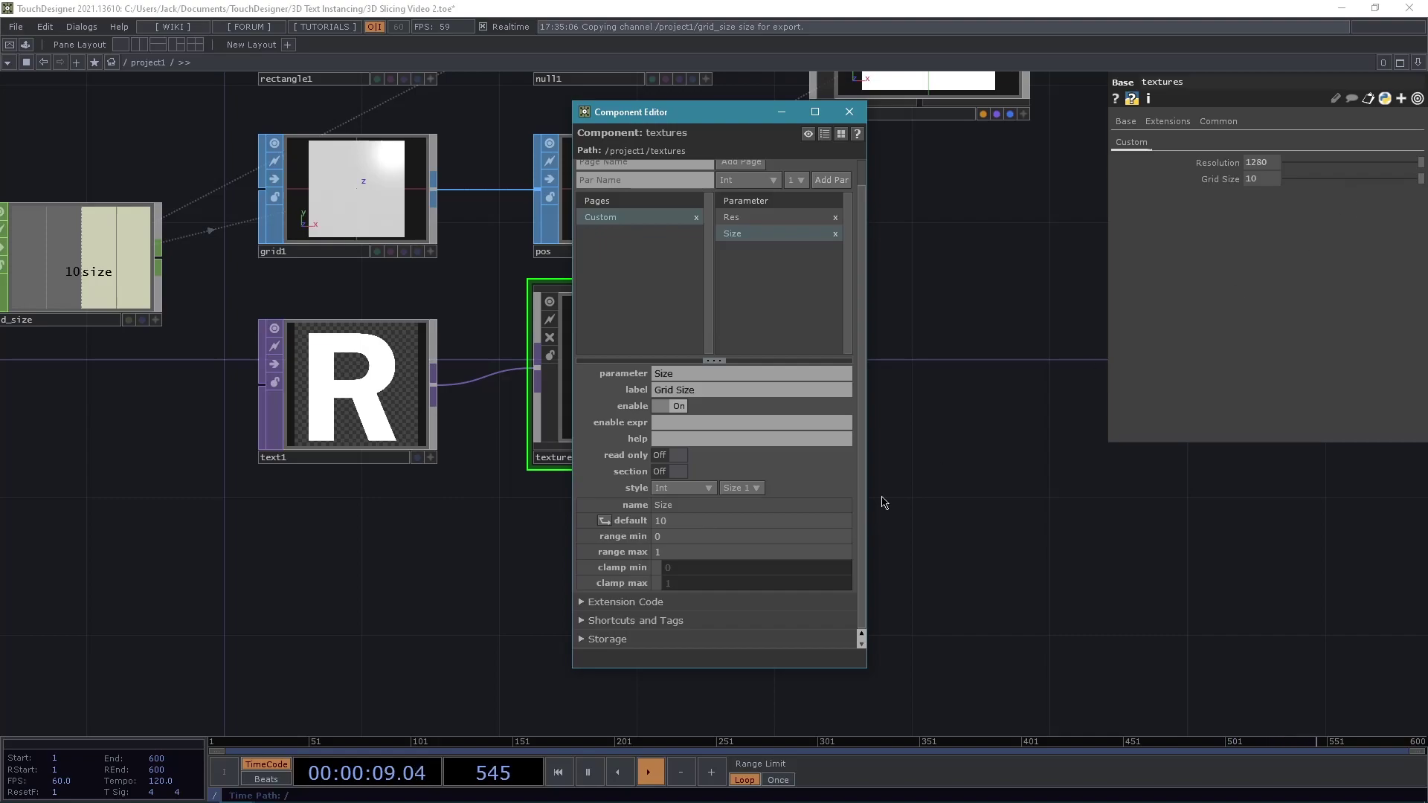
pyautogui.click(707, 536)
pyautogui.doubleClick(707, 533)
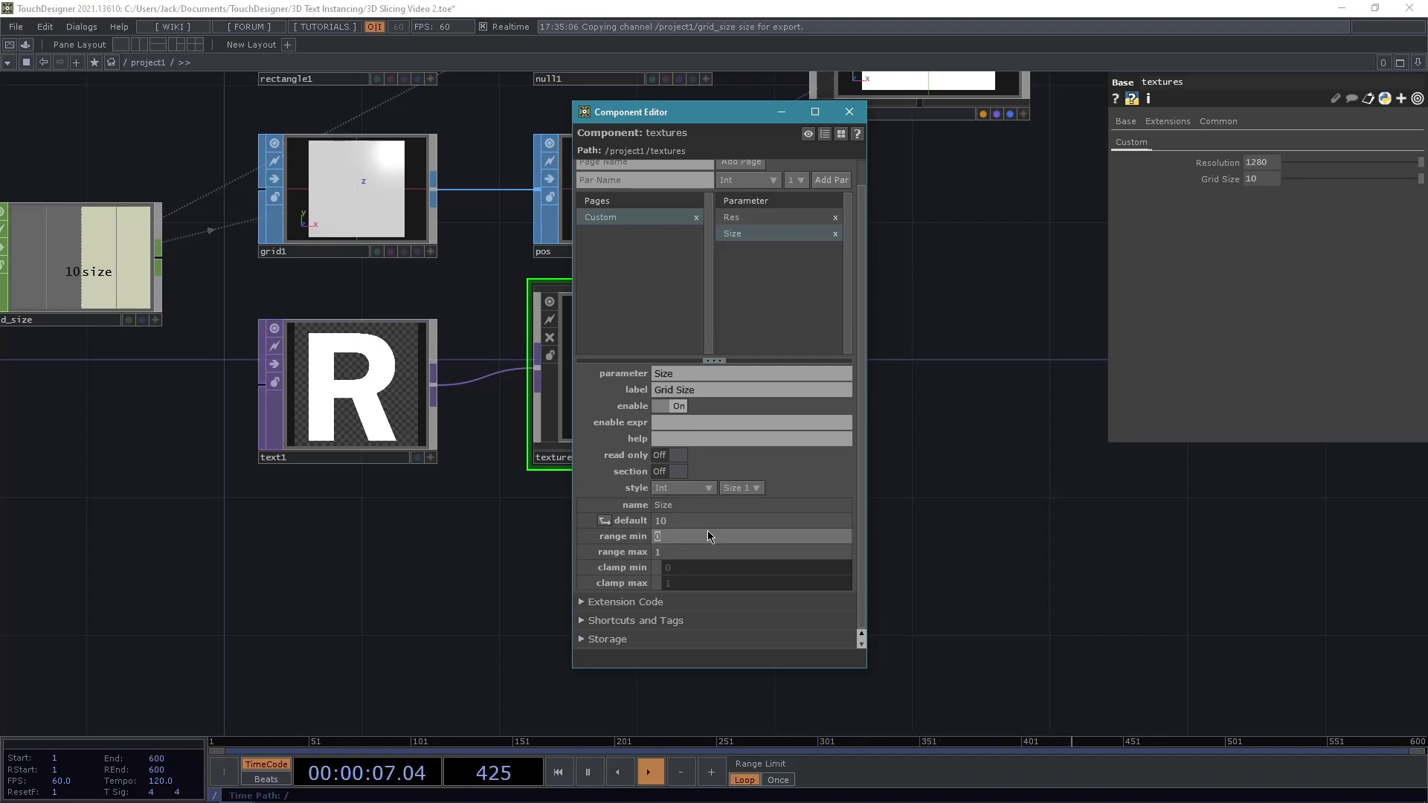
pyautogui.write('1')
pyautogui.click(668, 551)
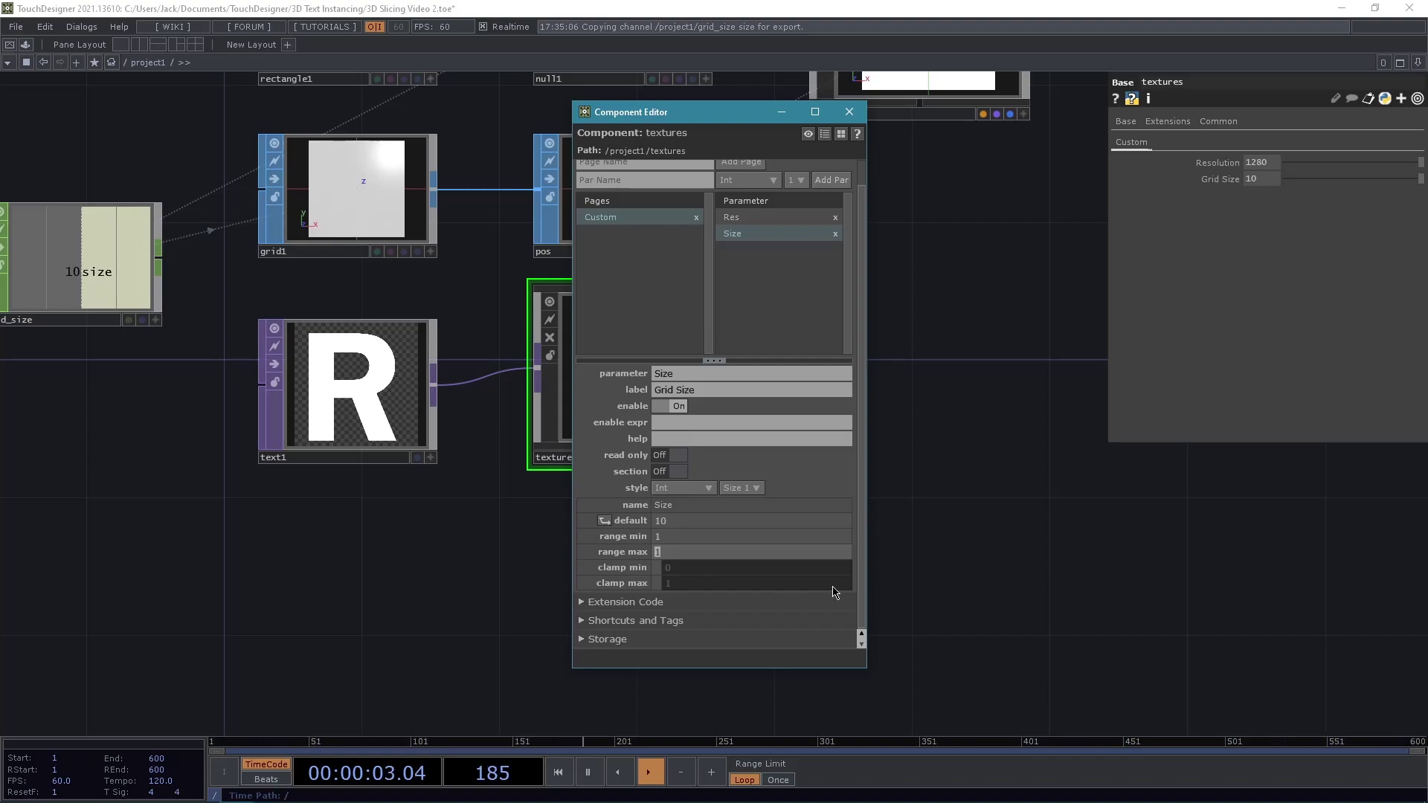
pyautogui.write('40')
# Enable both clamps on the Grid Size parameter, with clamp min 1 and clamp max 40.
pyautogui.click(656, 568)
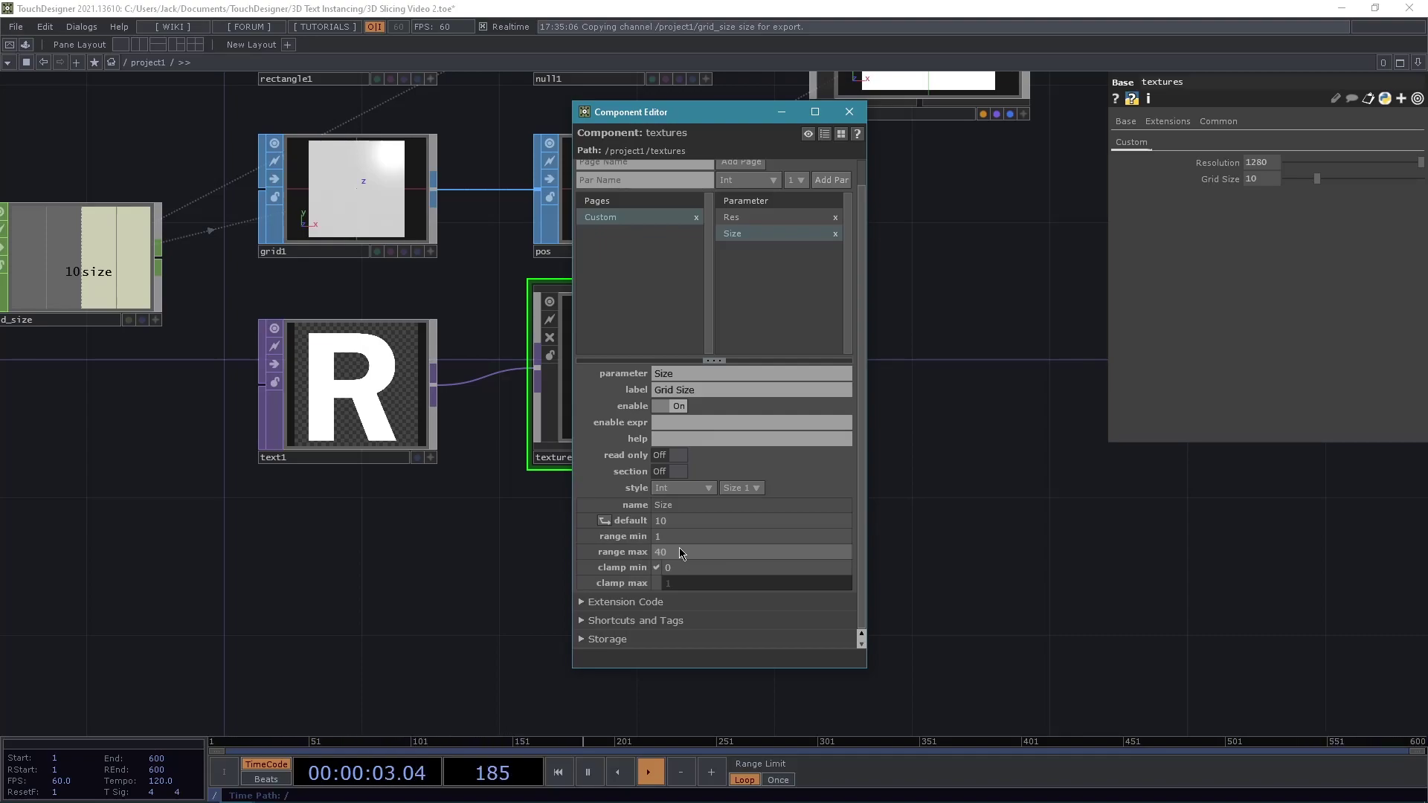
pyautogui.click(710, 568)
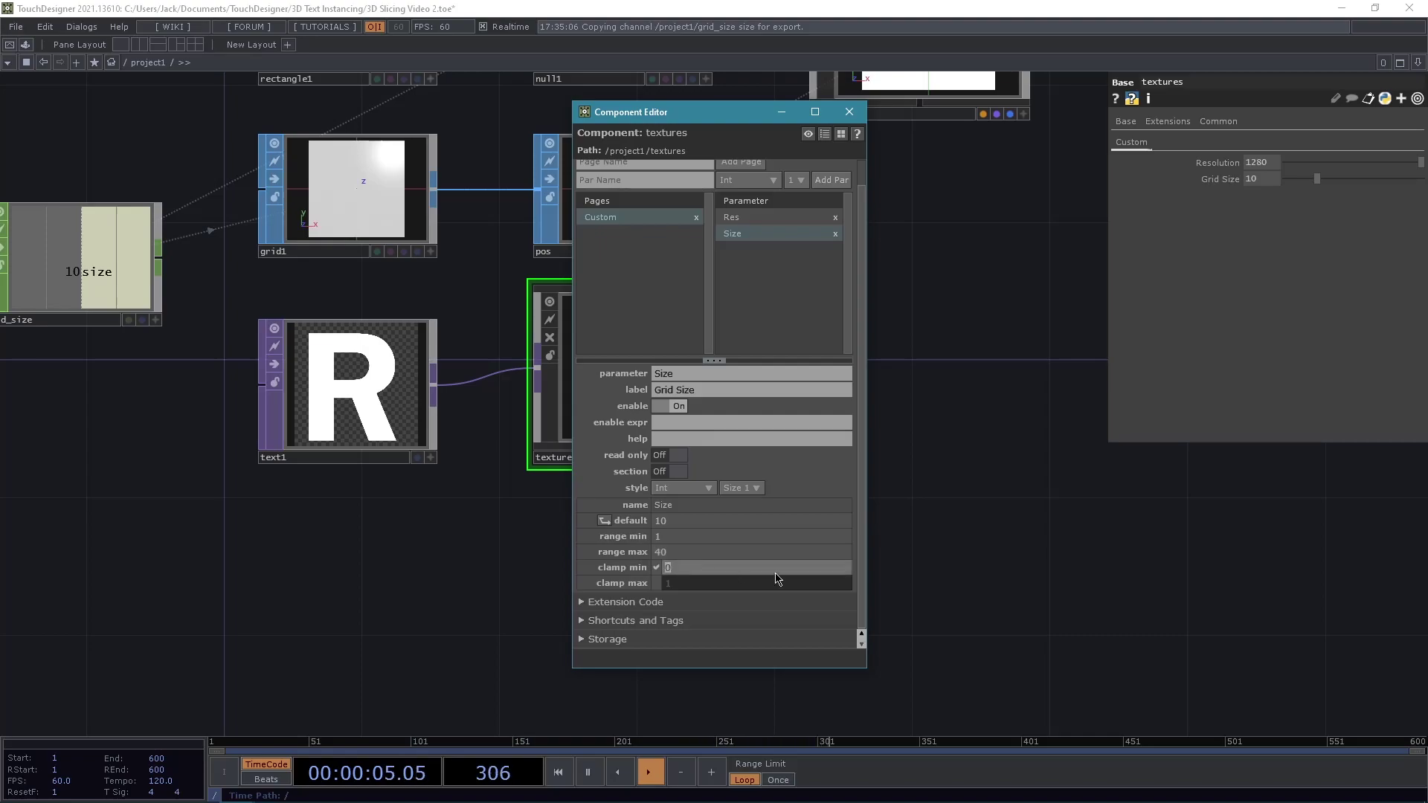
pyautogui.write('1')
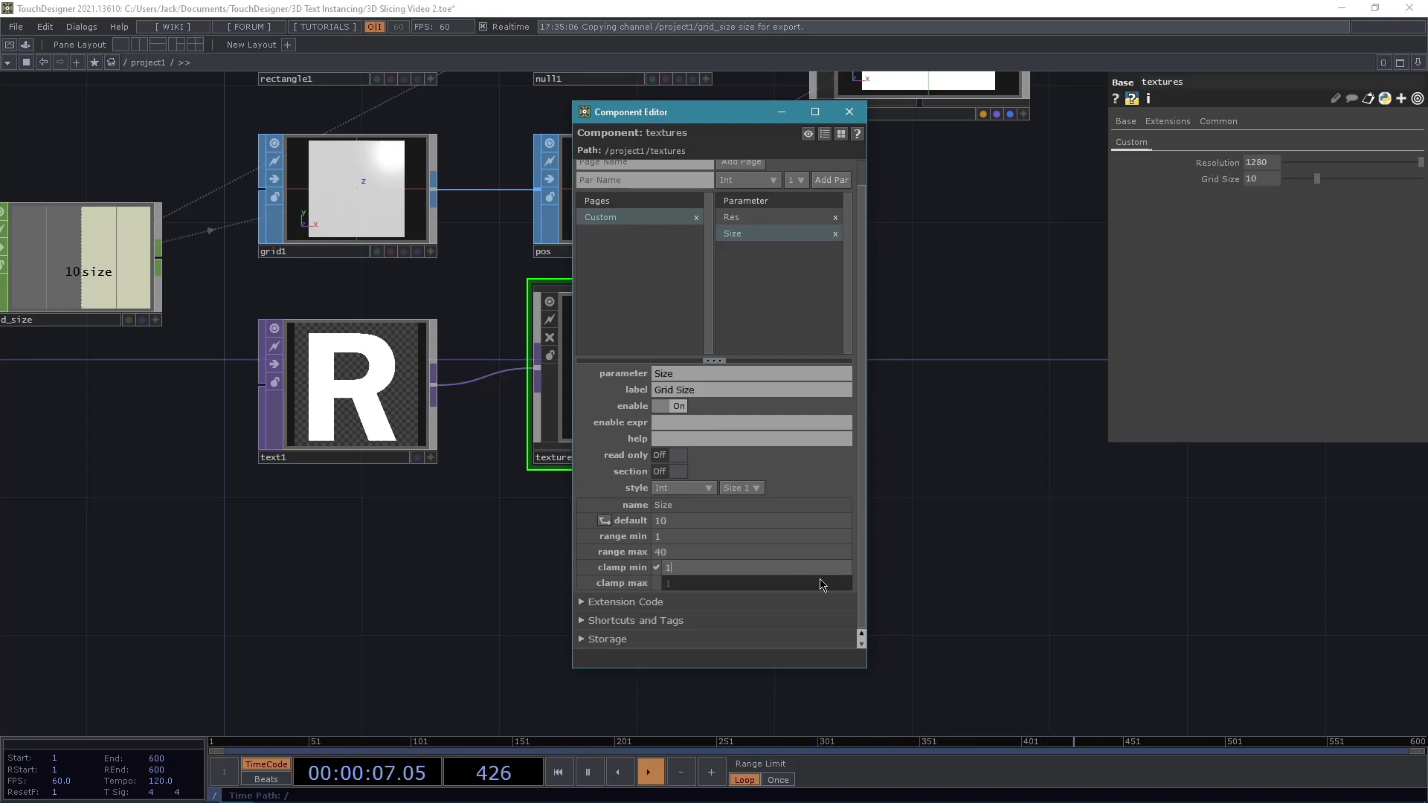
pyautogui.click(657, 583)
pyautogui.click(669, 584)
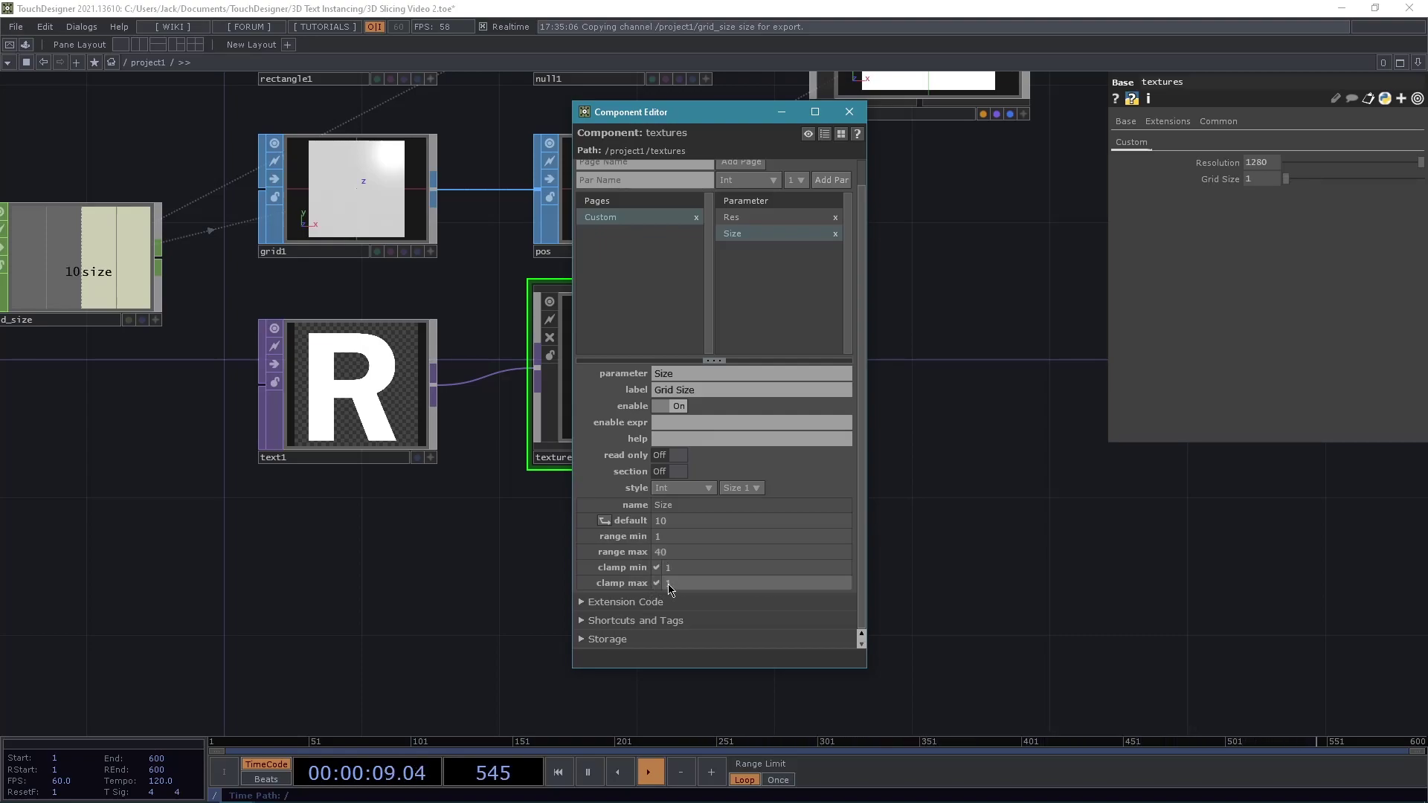
pyautogui.write('40')
pyautogui.press('Return')
# Try both custom sliders of textures, and set Resolution to 1024 and Grid Size to 10.
pyautogui.moveTo(1285, 179); pyautogui.dragTo(1425, 163)
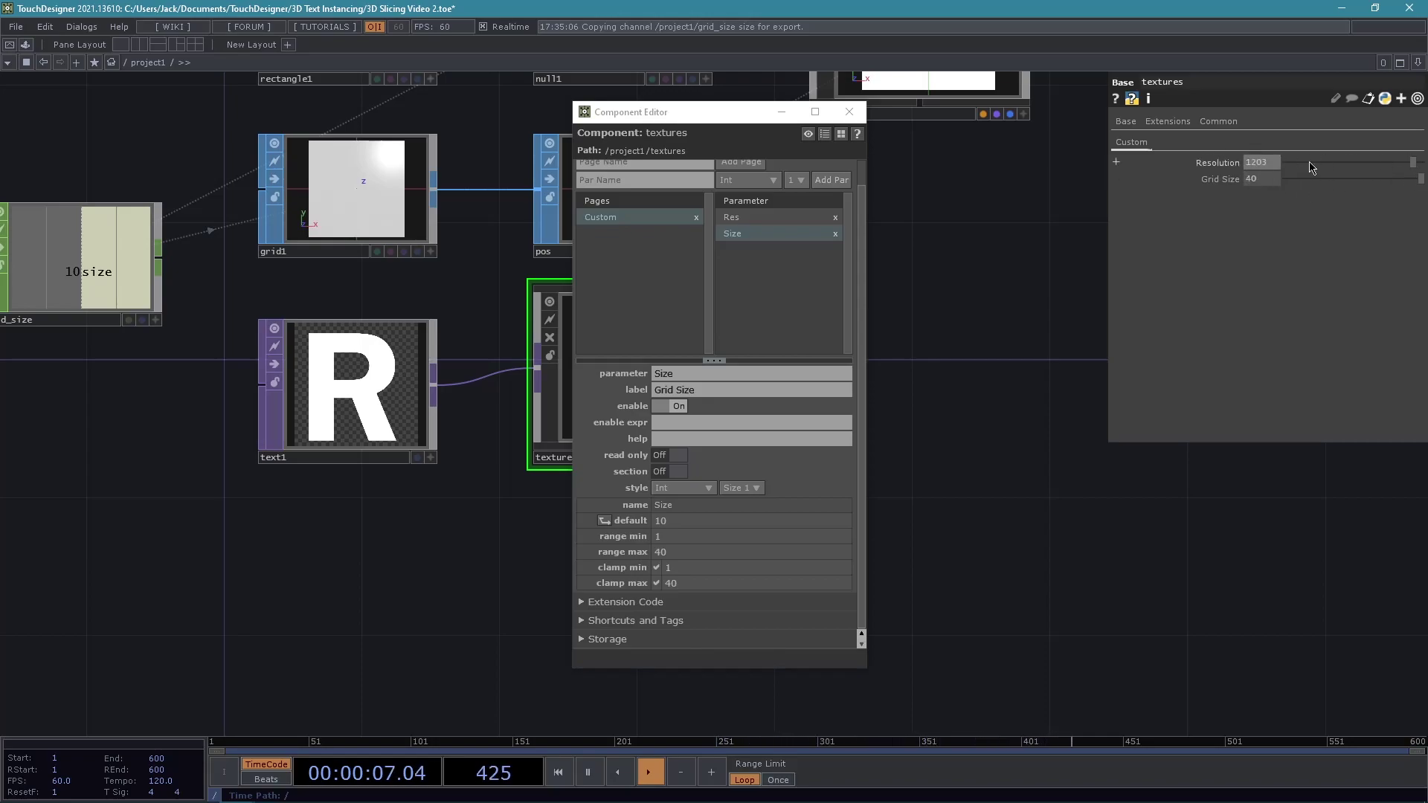
pyautogui.moveTo(1334, 166); pyautogui.dragTo(1426, 163)
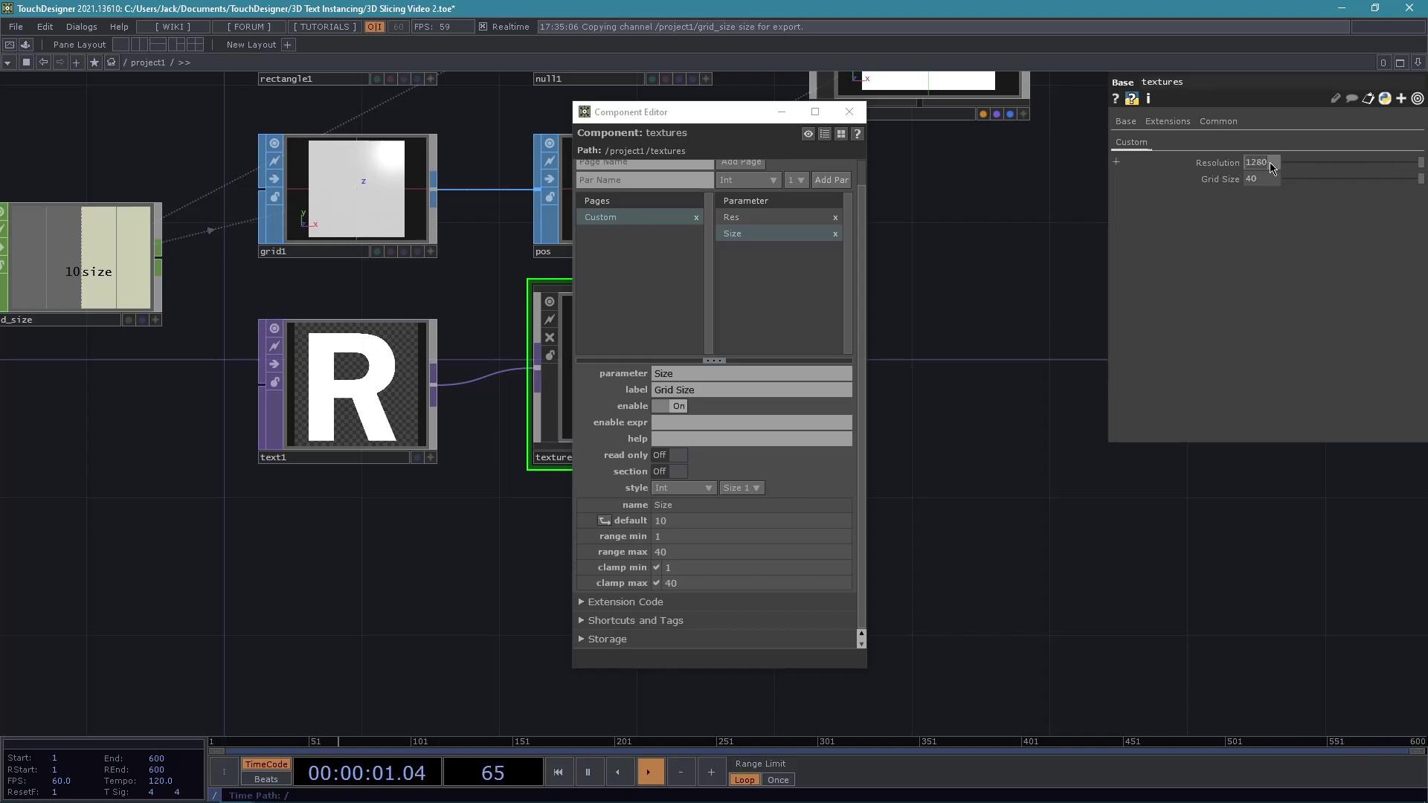
pyautogui.click(1270, 168)
pyautogui.write('1024')
pyautogui.press('Return')
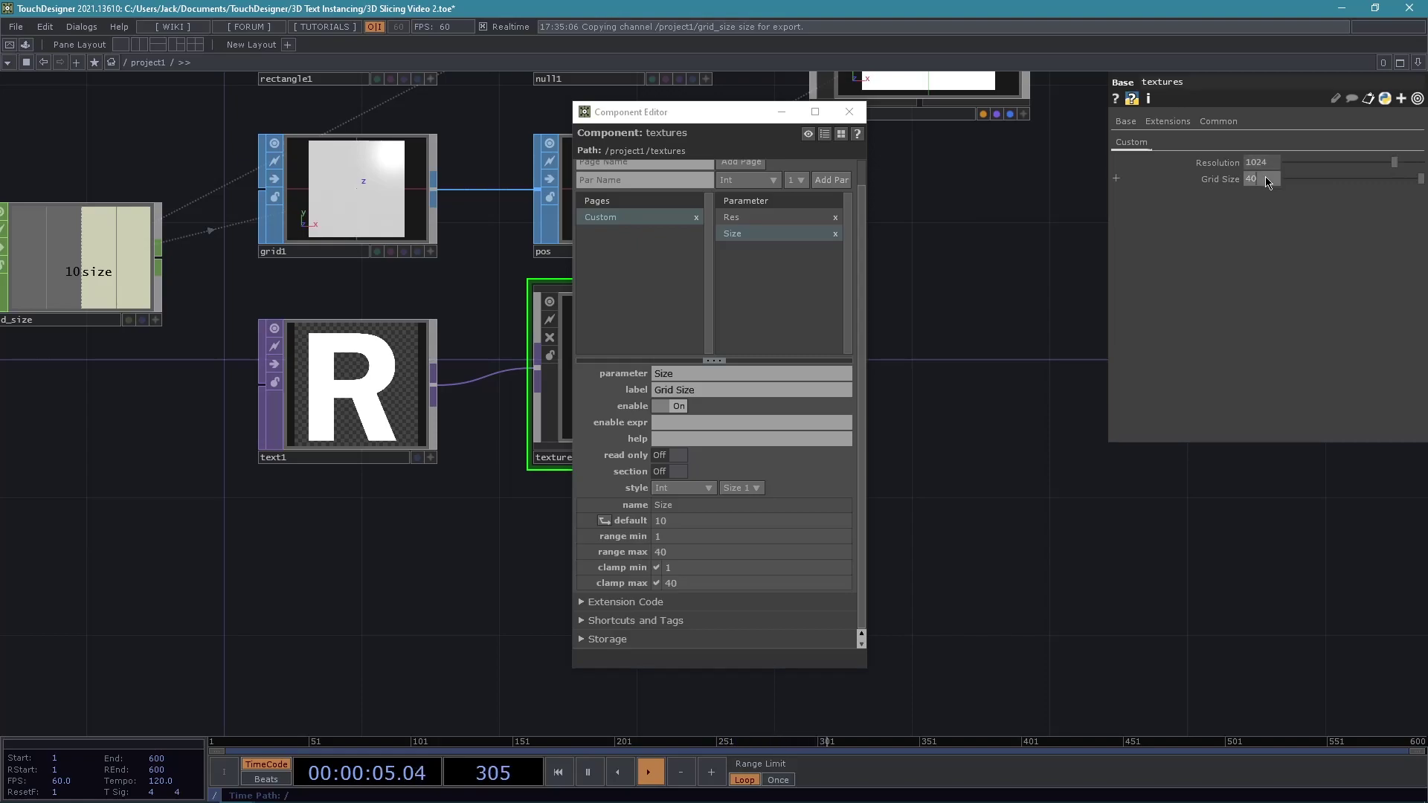
pyautogui.click(1257, 179)
pyautogui.write('10')
pyautogui.press('Return')
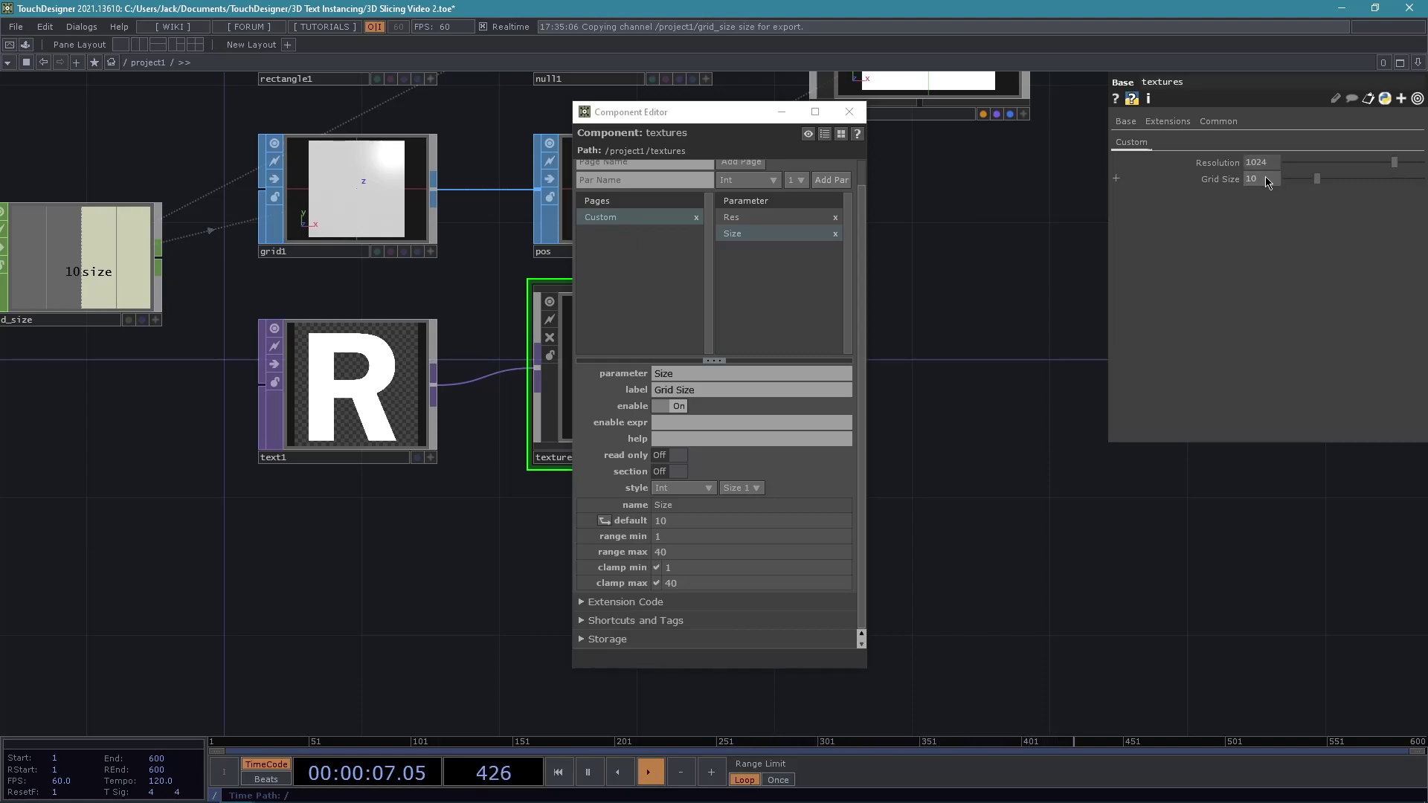
# Rename the custom parameter page from Custom to Parameters and close the Component Editor.
pyautogui.doubleClick(611, 217)
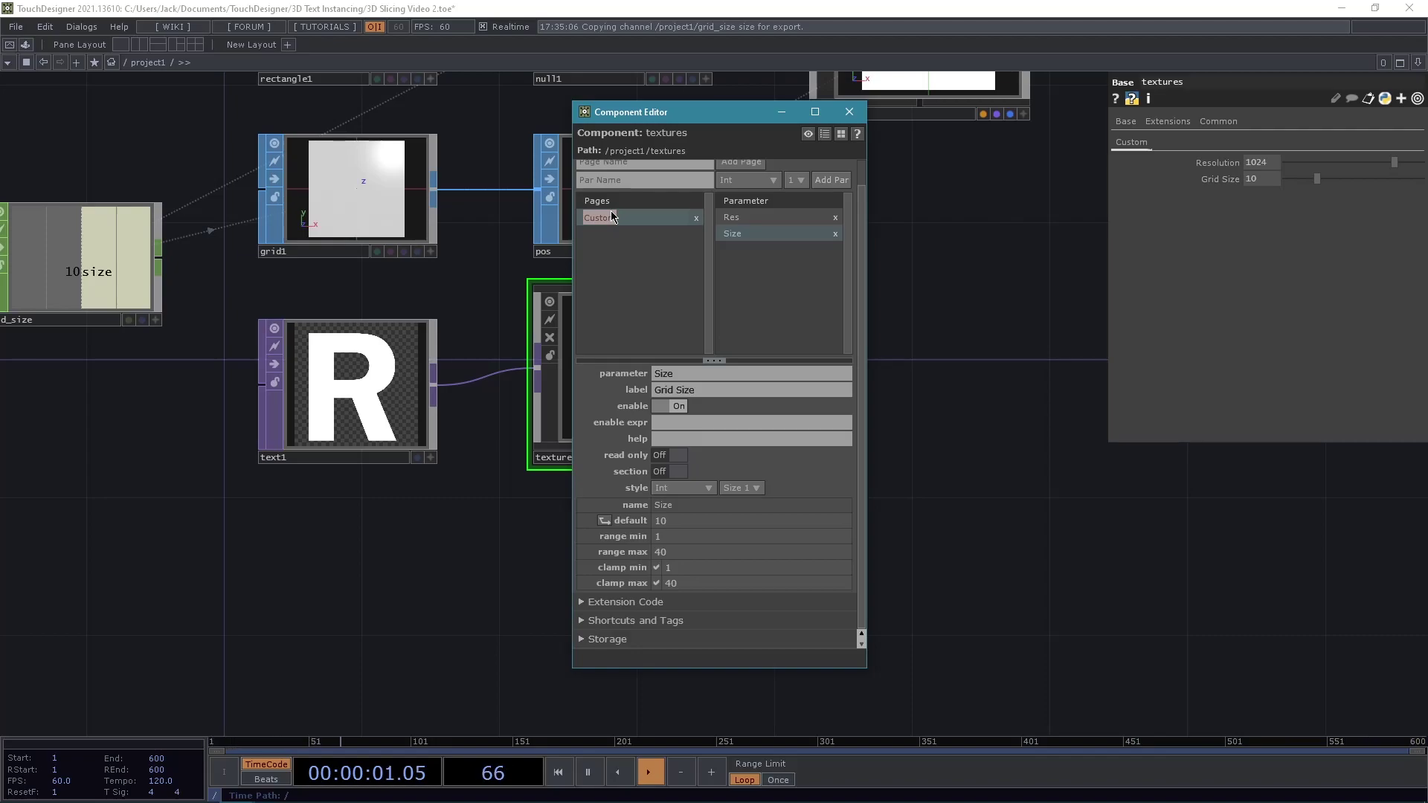
pyautogui.write('Parameters')
pyautogui.press('Return')
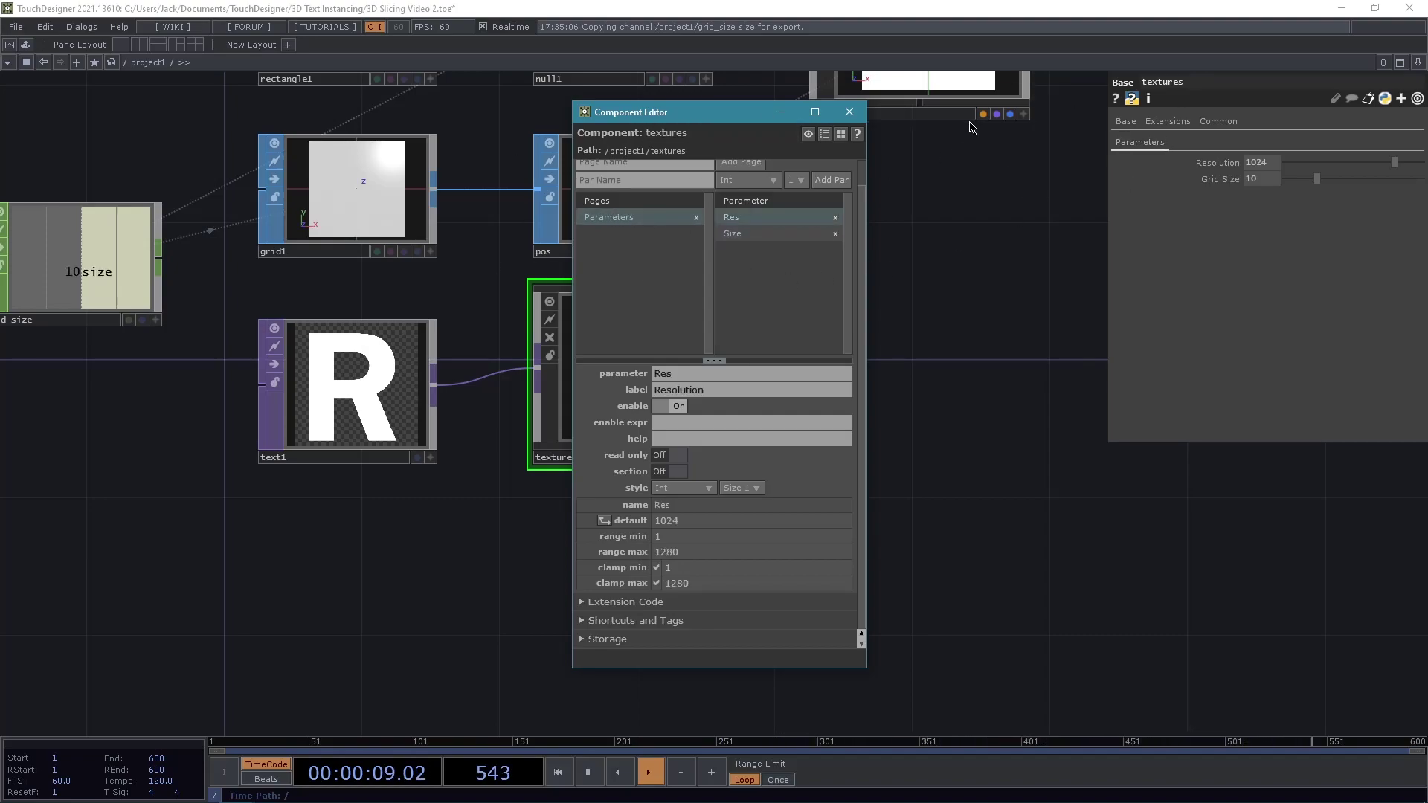
pyautogui.click(836, 118)
# Link the Grid Size parameter of textures to the size channel of grid_size as a CHOP reference.
pyautogui.moveTo(553, 512); pyautogui.dragTo(646, 486)
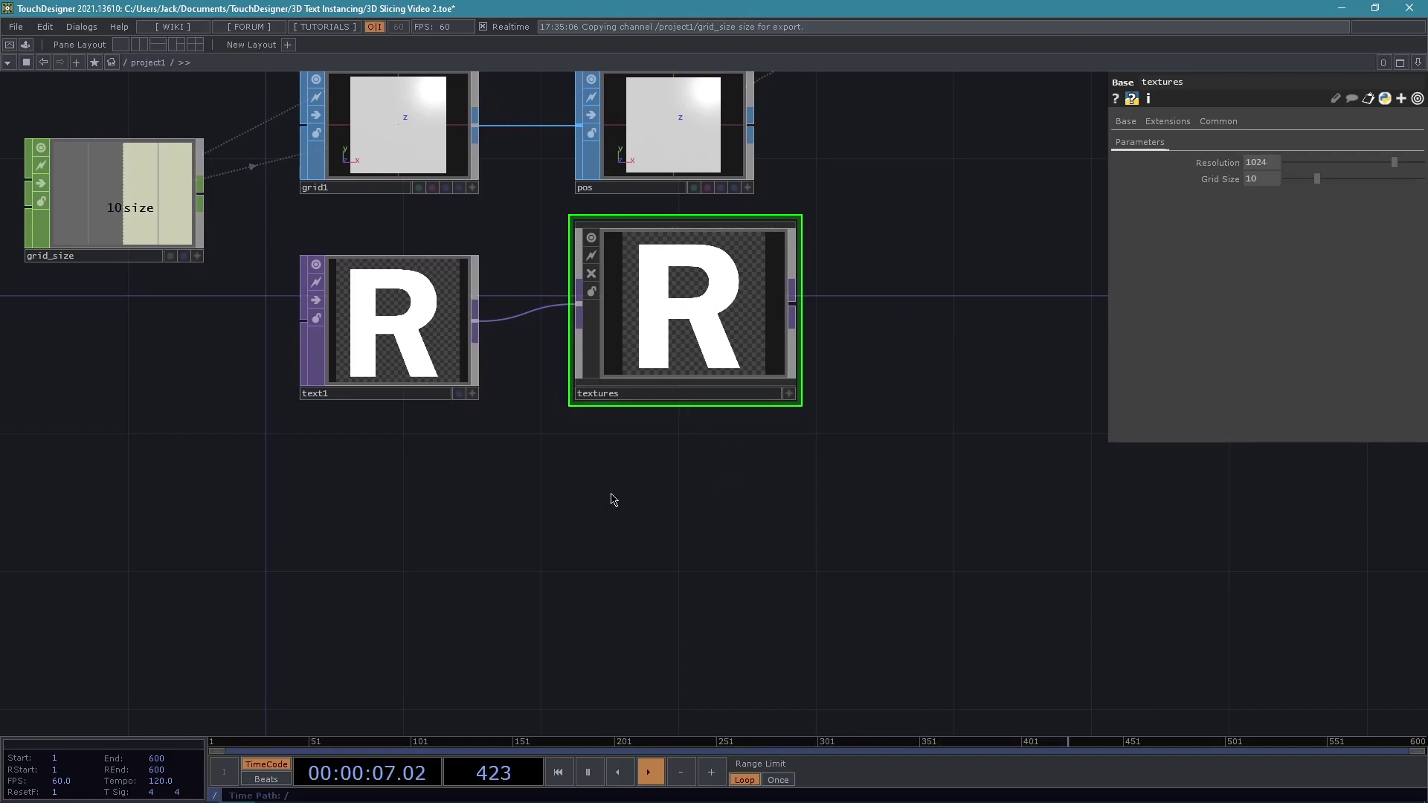
pyautogui.moveTo(608, 496); pyautogui.dragTo(647, 508)
pyautogui.click(237, 268)
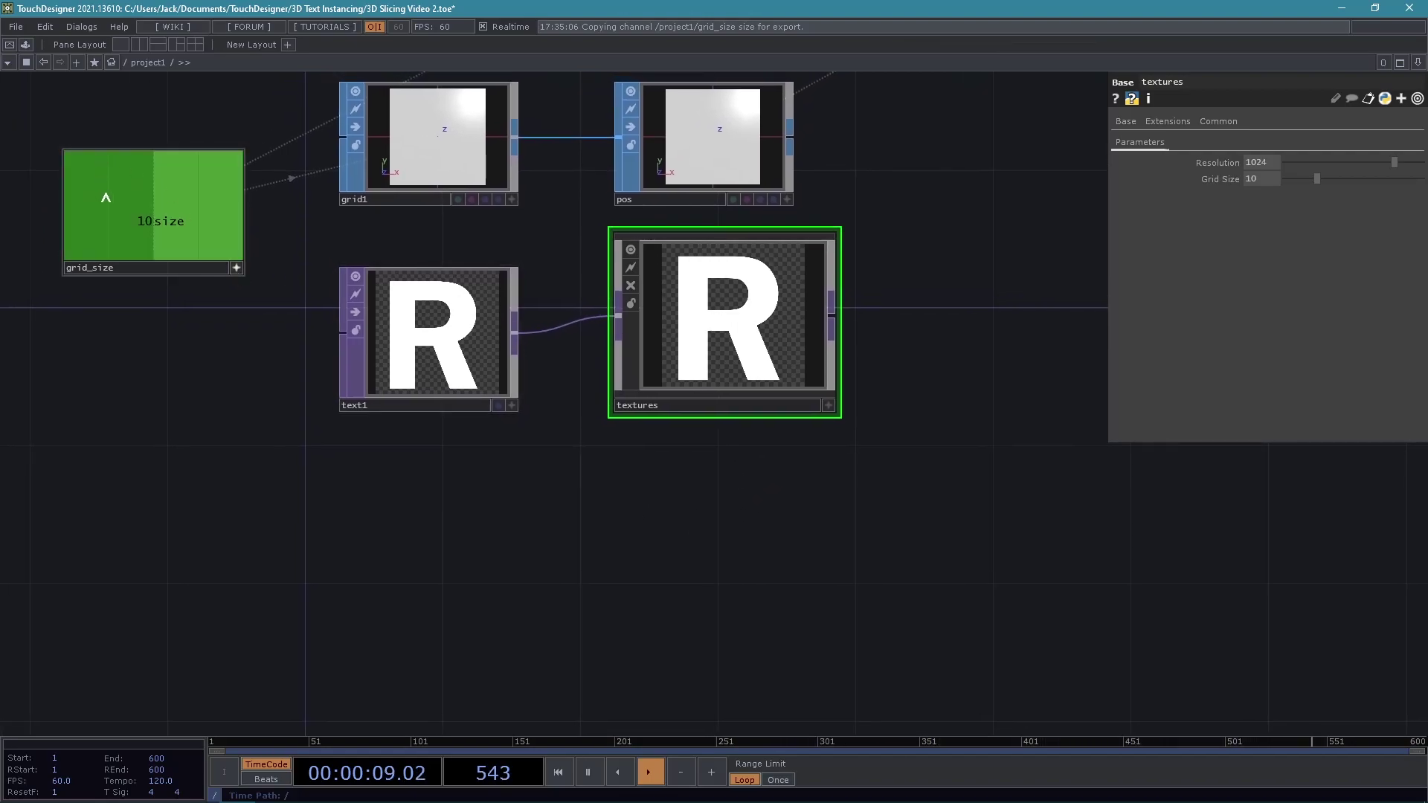
pyautogui.moveTo(106, 197); pyautogui.dragTo(1262, 175)
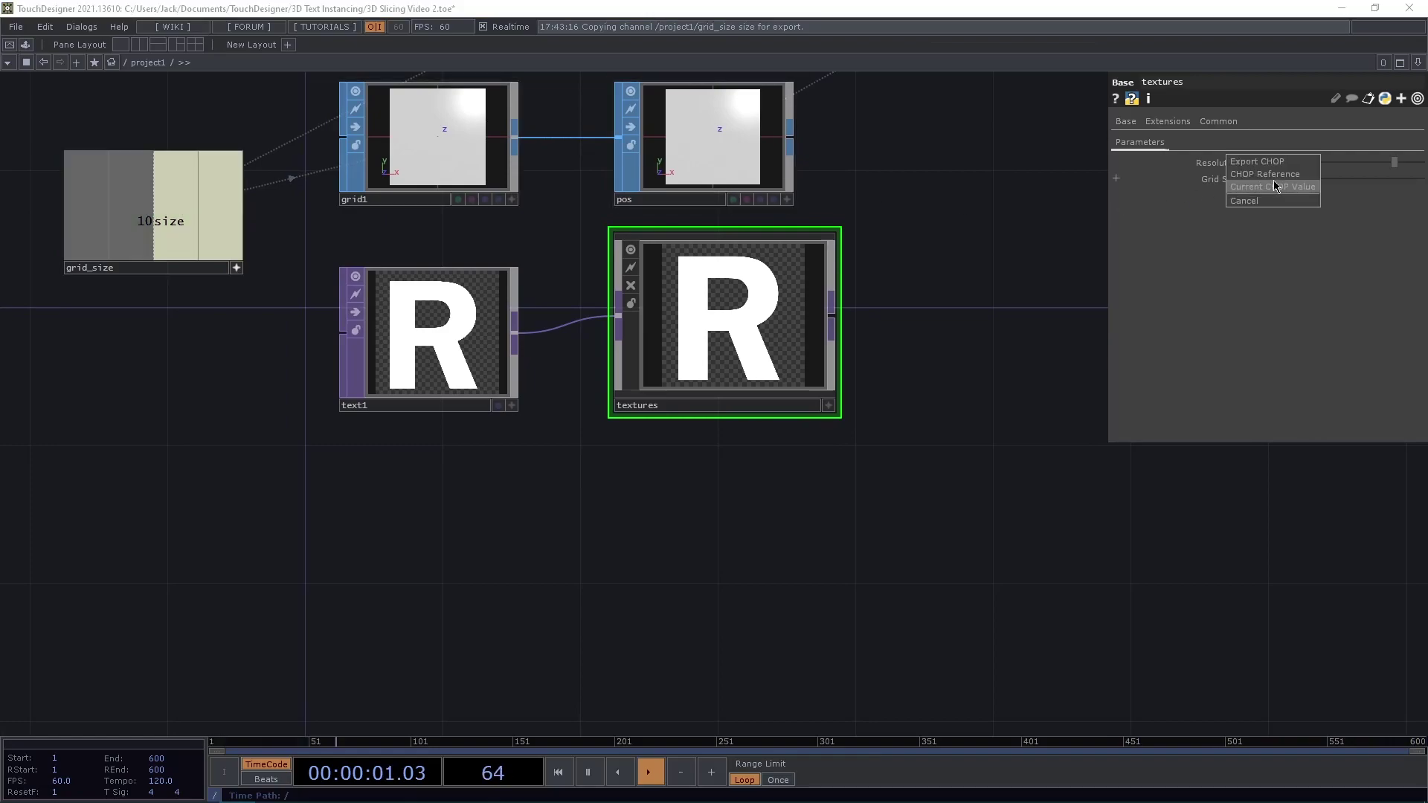
pyautogui.click(1262, 175)
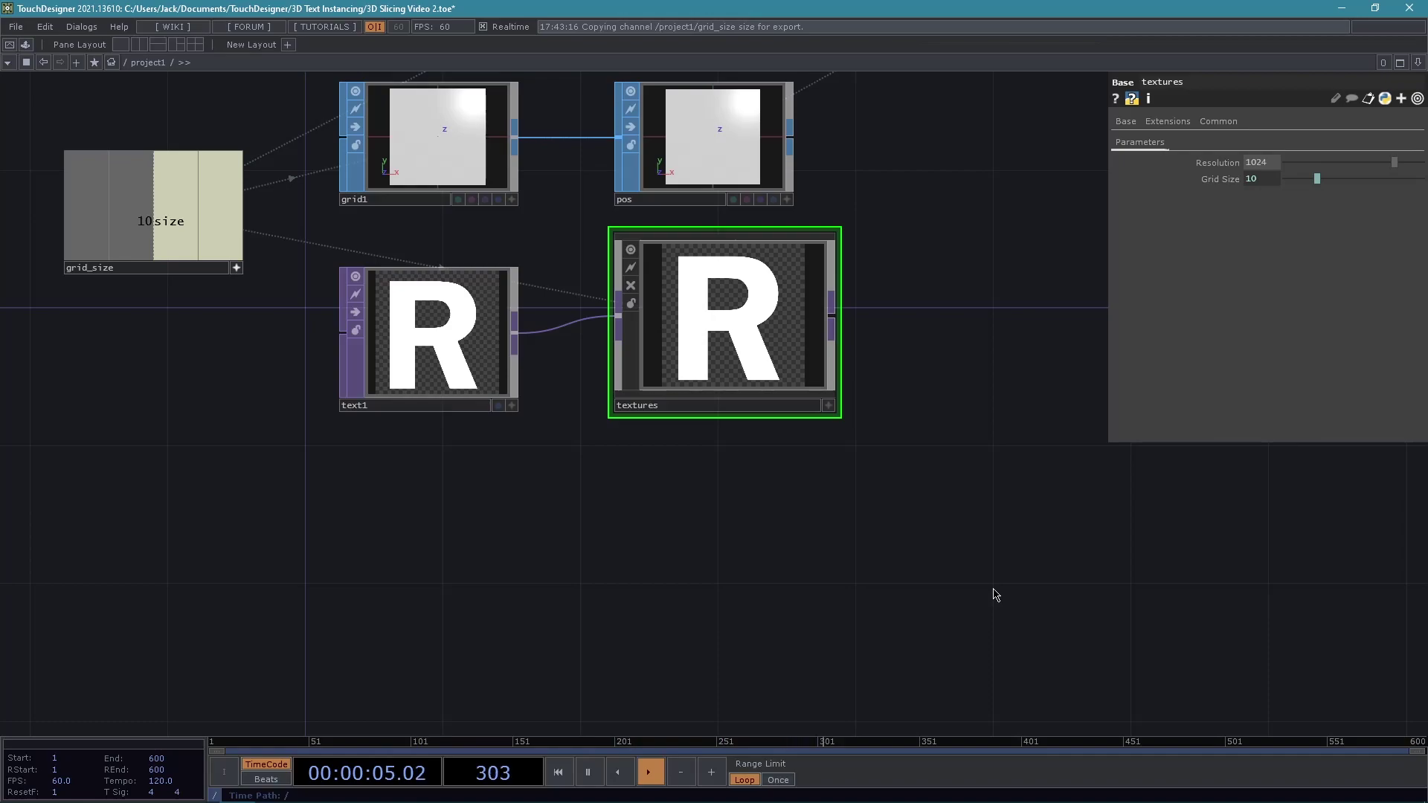
# Enter the textures component to work on its internal network between in1 and out1.
pyautogui.moveTo(986, 459); pyautogui.dragTo(941, 469)
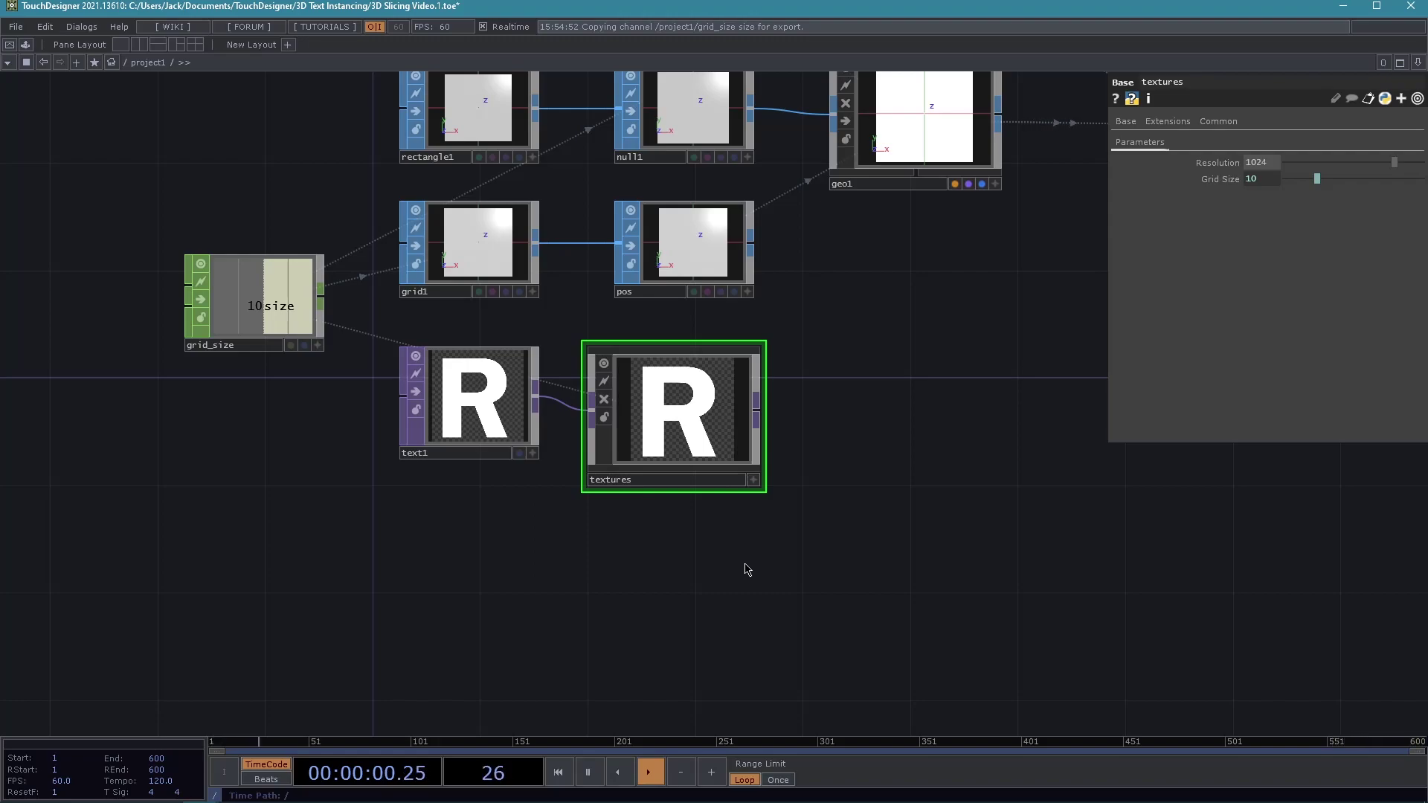
pyautogui.moveTo(746, 561); pyautogui.dragTo(736, 562)
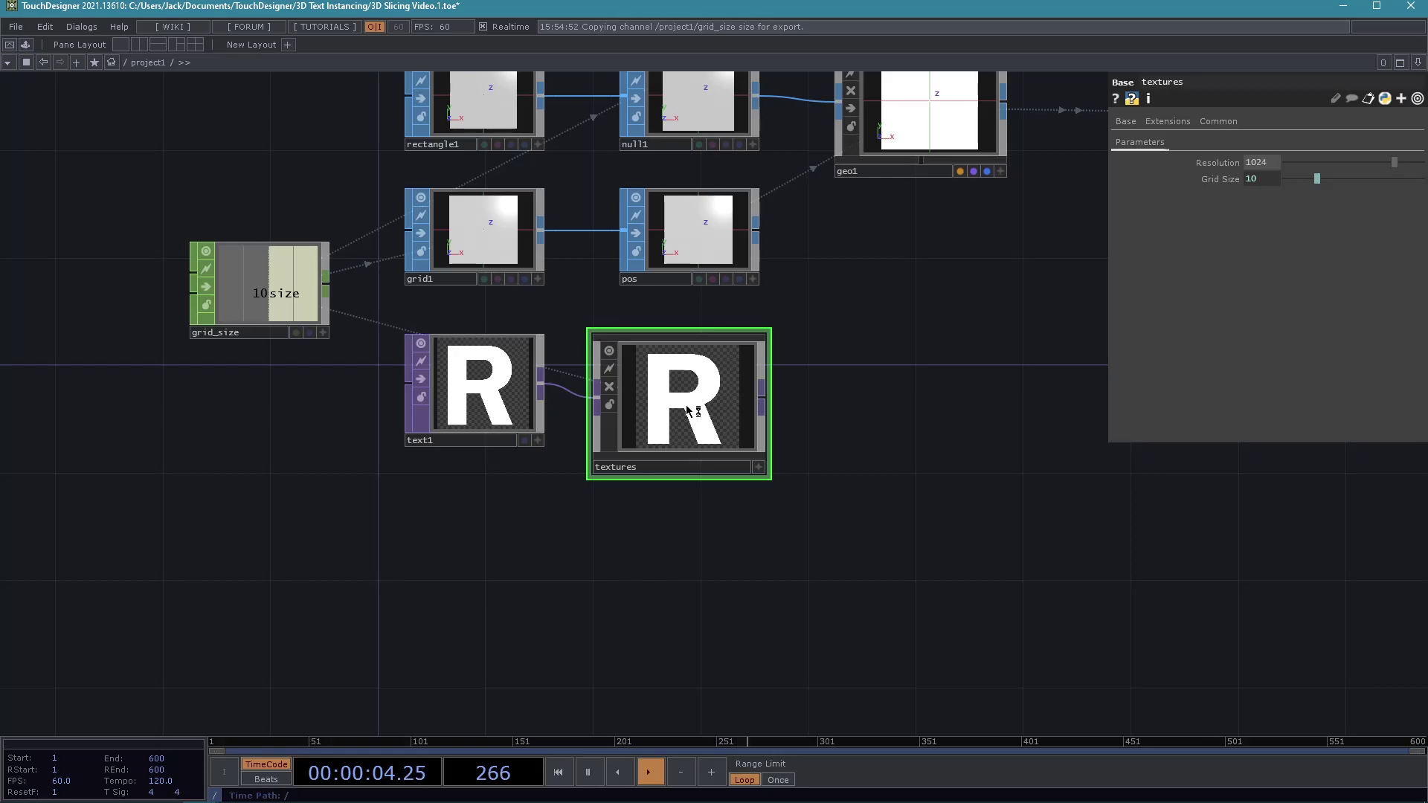
pyautogui.press('i')
pyautogui.scroll(-6, 791, 598)
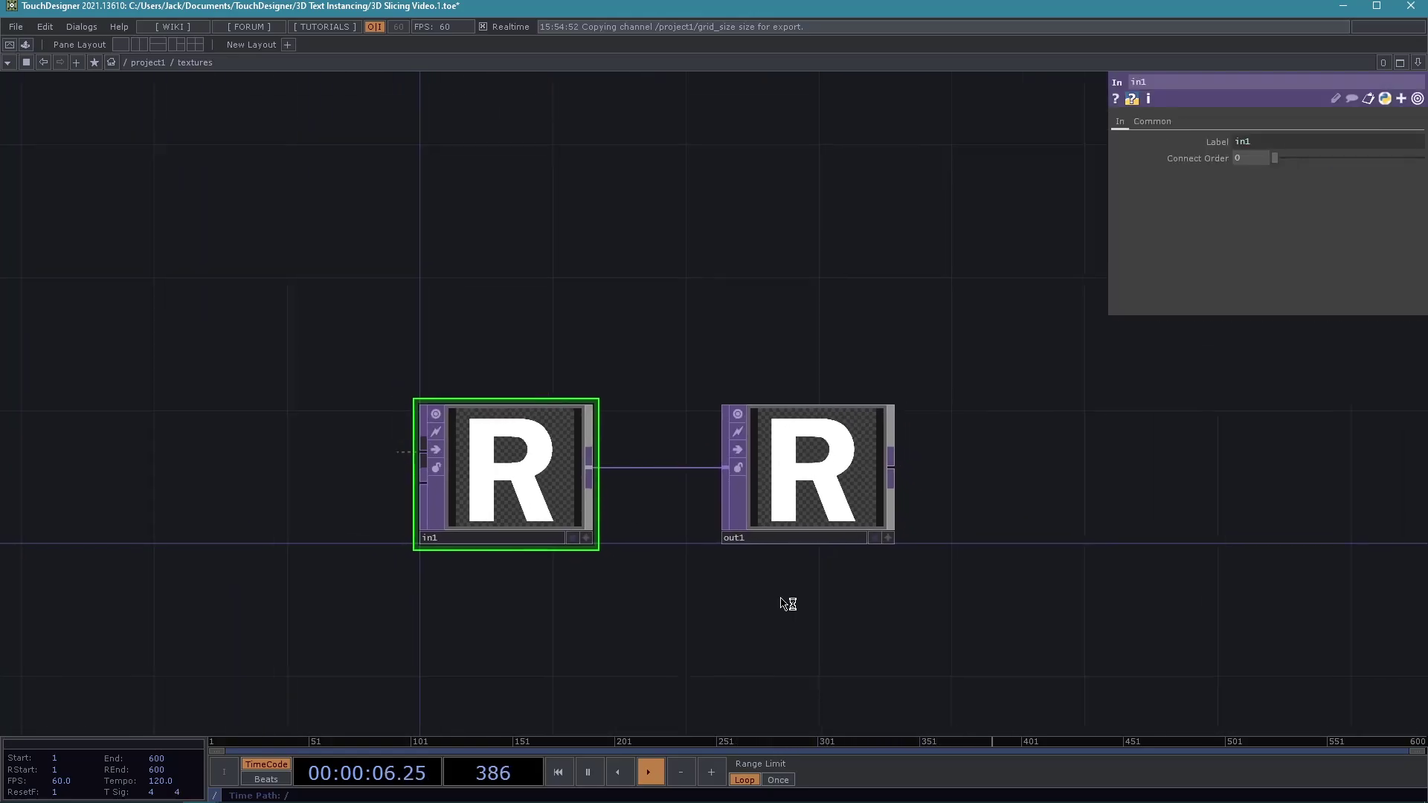
# Delete the out1 operator from the network inside textures.
pyautogui.moveTo(738, 633); pyautogui.dragTo(551, 566)
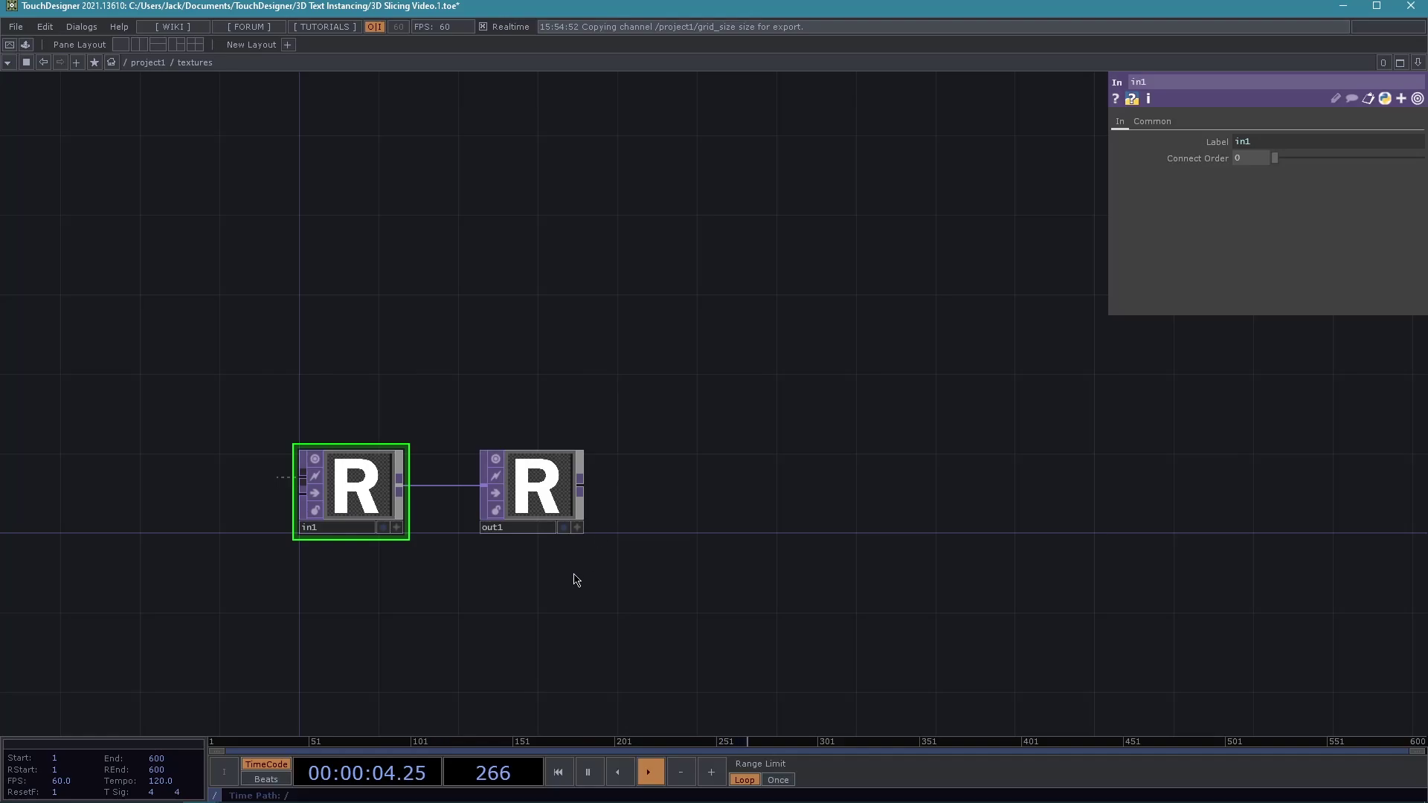
pyautogui.moveTo(560, 574); pyautogui.dragTo(592, 530)
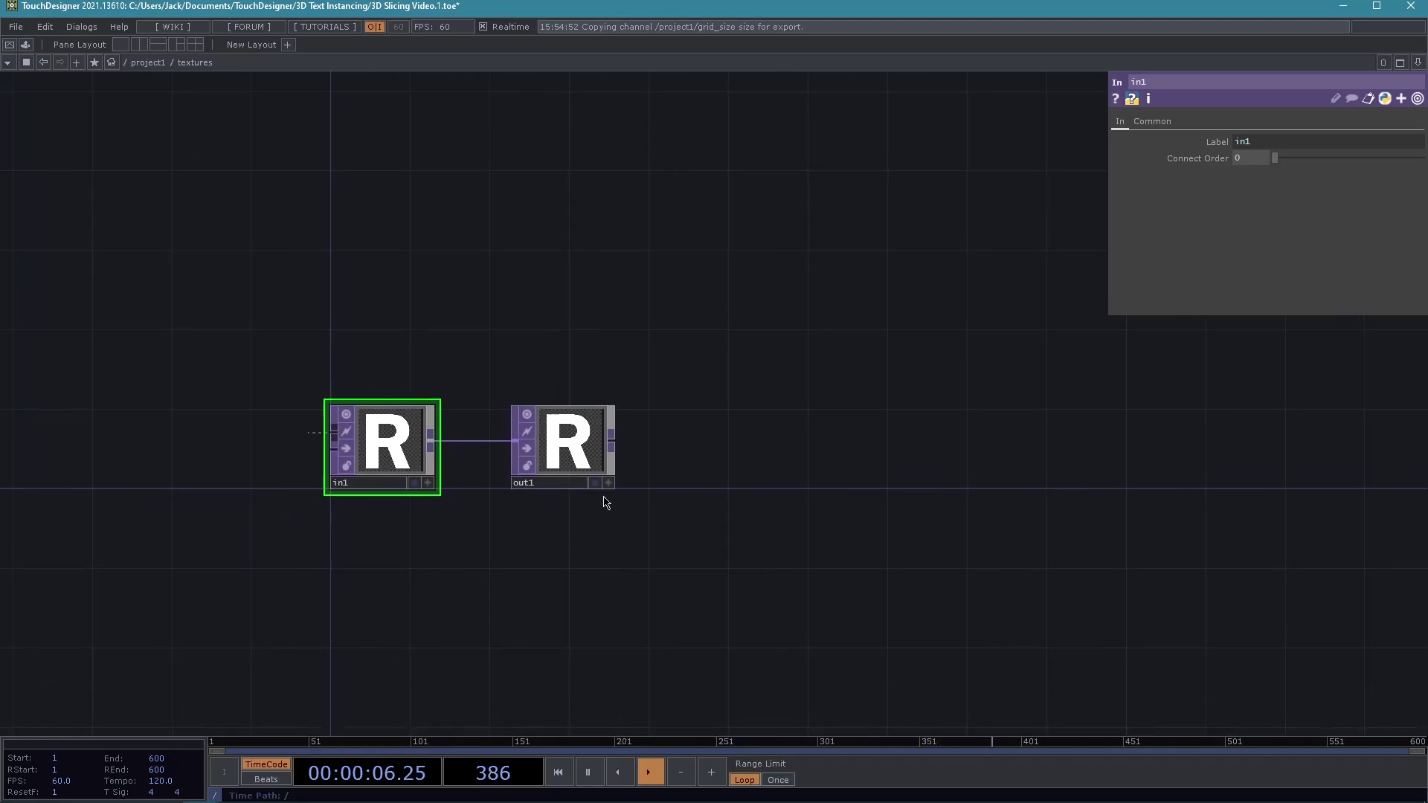
pyautogui.moveTo(507, 594); pyautogui.dragTo(527, 499)
pyautogui.moveTo(609, 507); pyautogui.dragTo(519, 496)
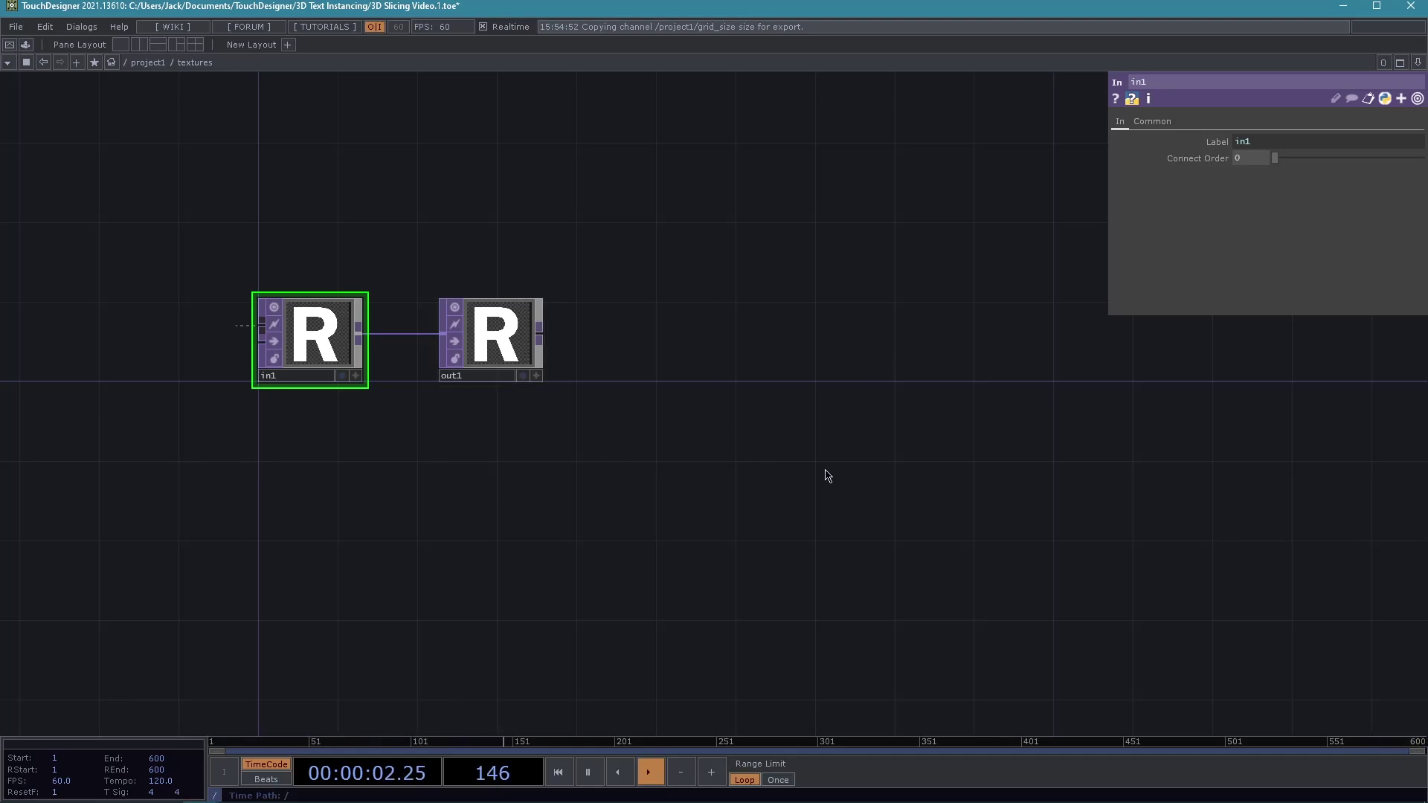
pyautogui.scroll(3, 695, 449)
pyautogui.moveTo(577, 443); pyautogui.dragTo(679, 503)
pyautogui.scroll(-3, 773, 487)
pyautogui.click(616, 403)
pyautogui.press('Delete')
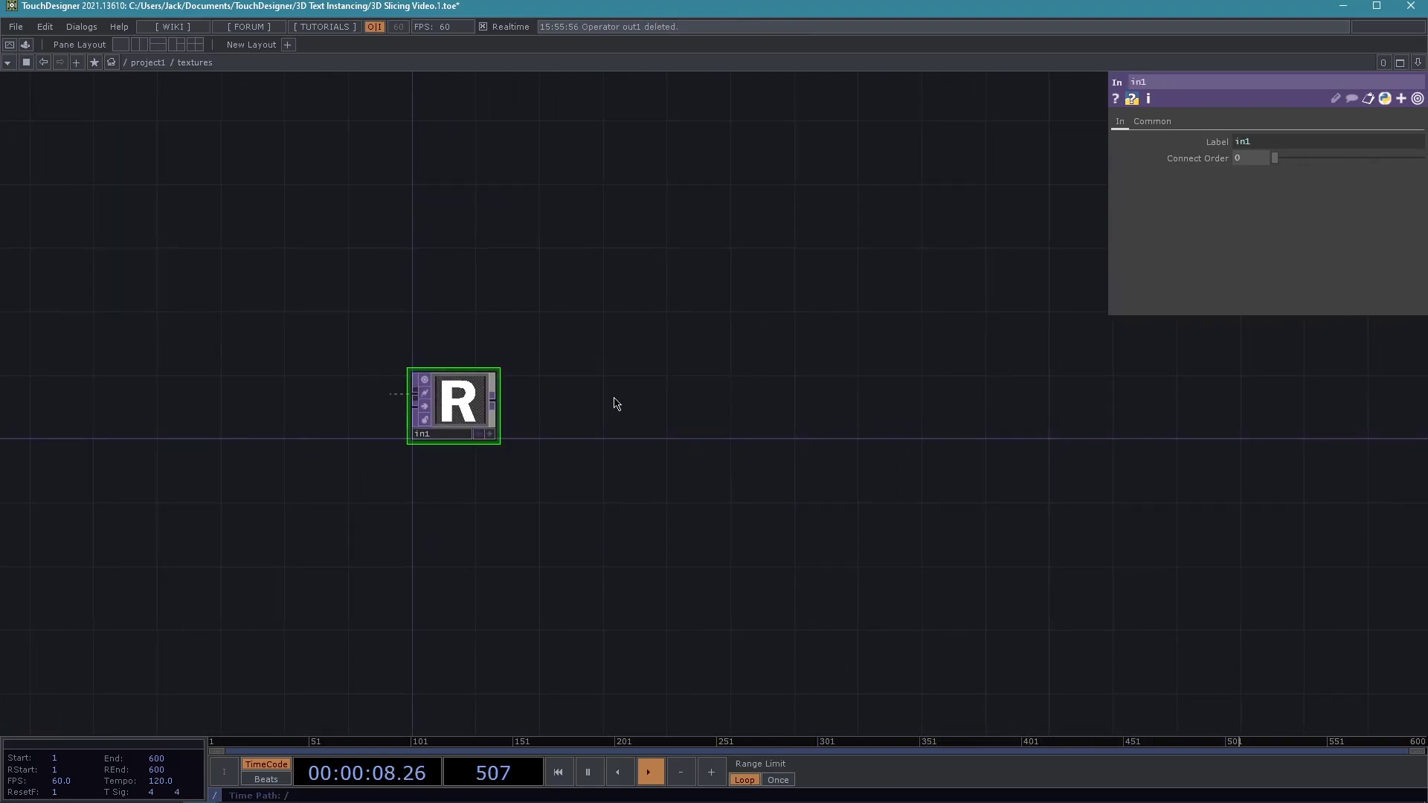
# Add a Fit TOP connected to the output of in1.
pyautogui.rightClick(490, 399)
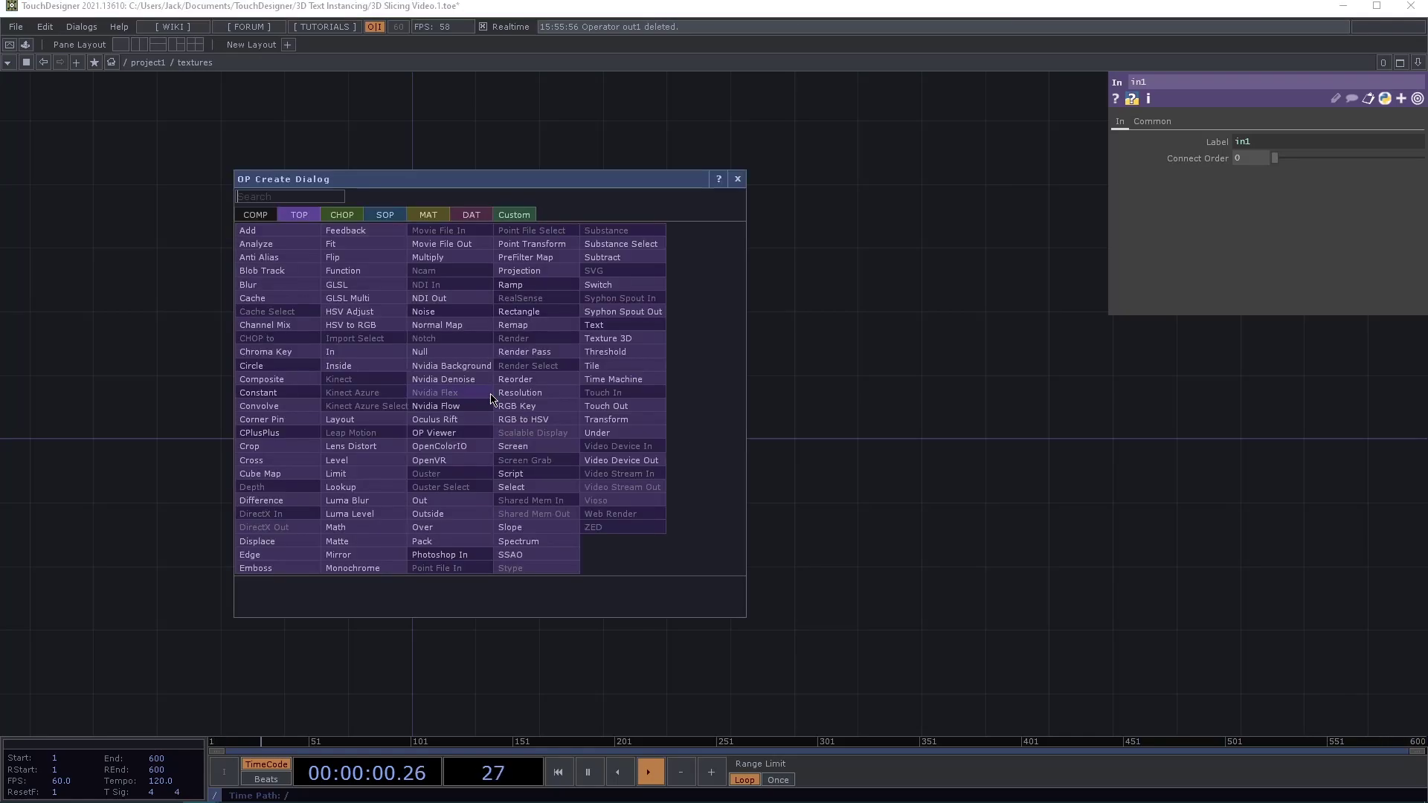
pyautogui.write('f')
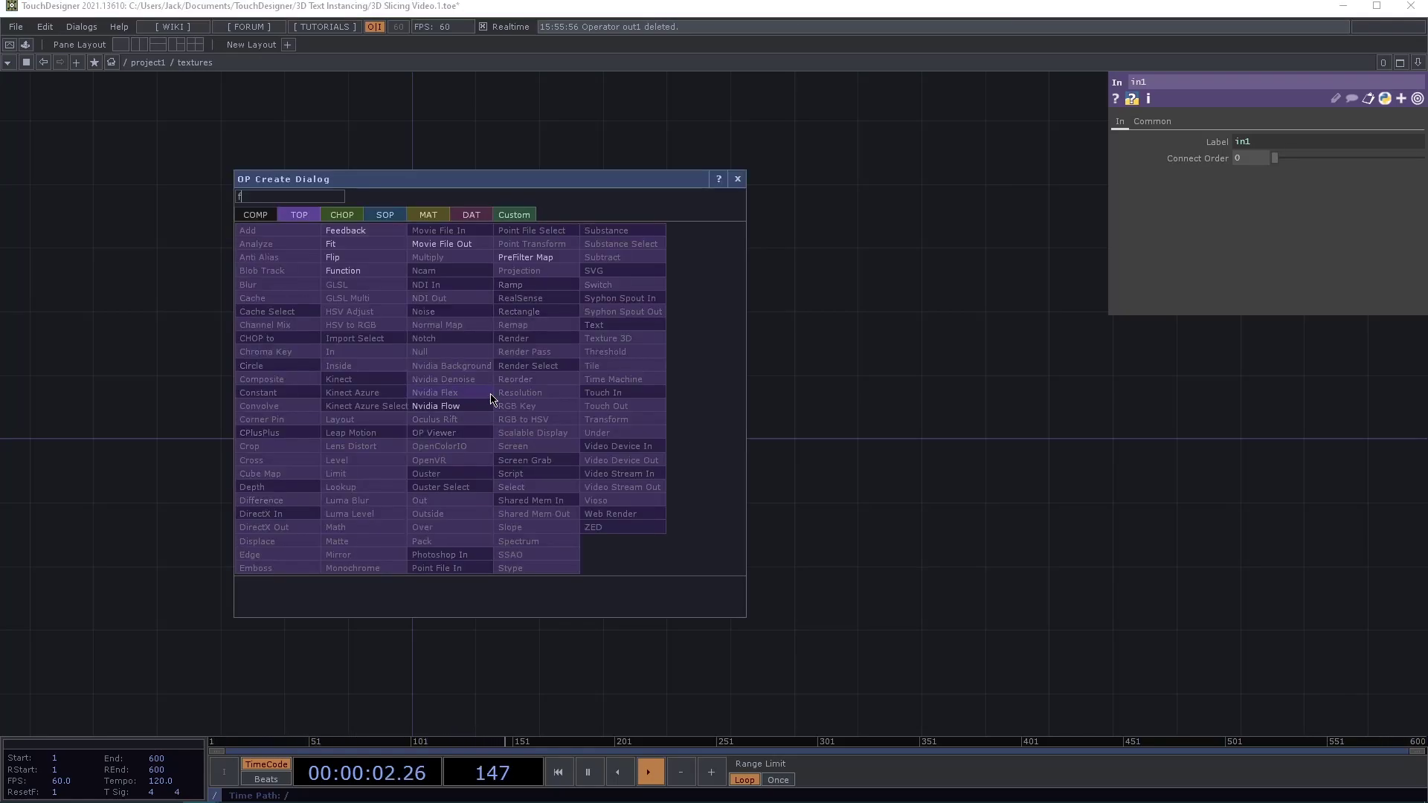
pyautogui.write('it')
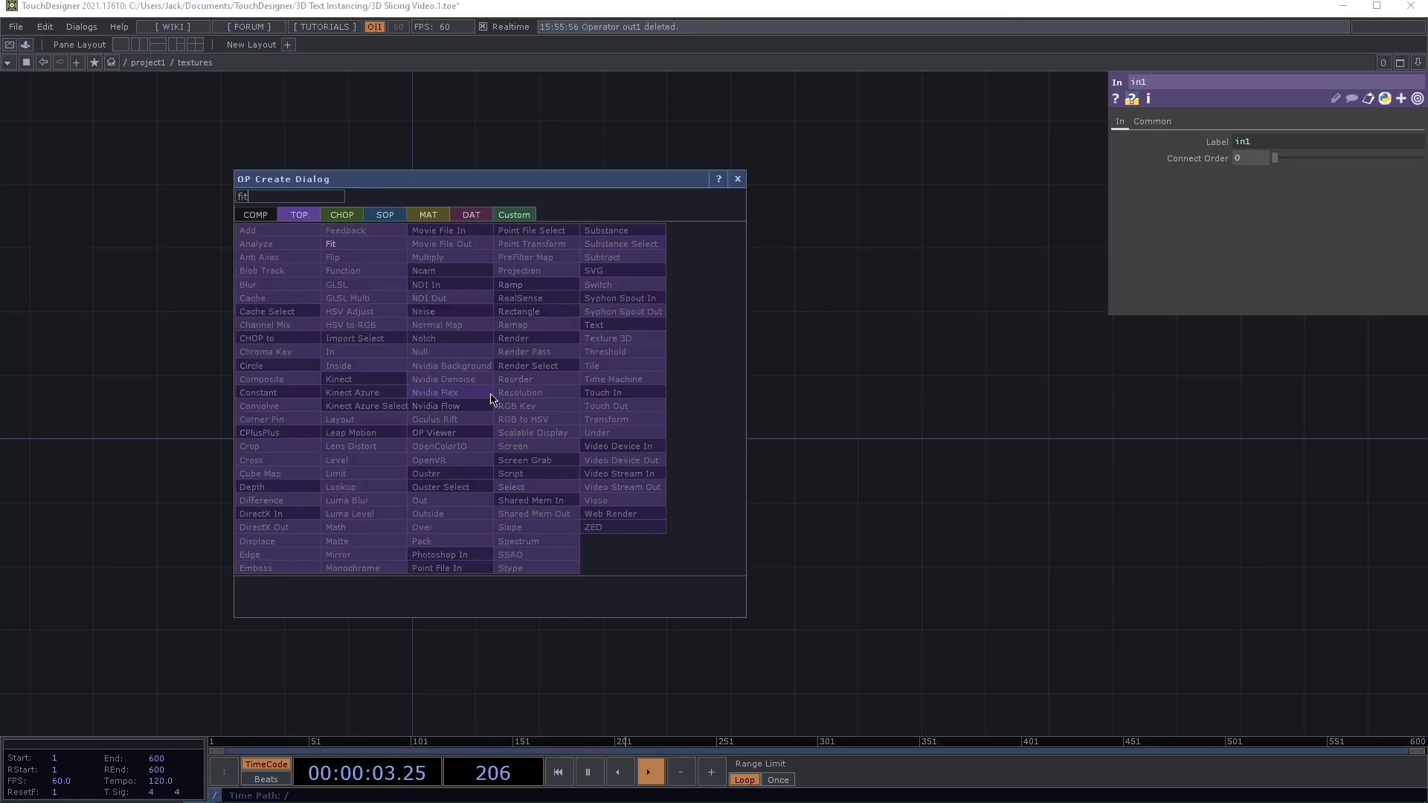
pyautogui.click(355, 246)
pyautogui.click(565, 402)
pyautogui.scroll(4, 588, 490)
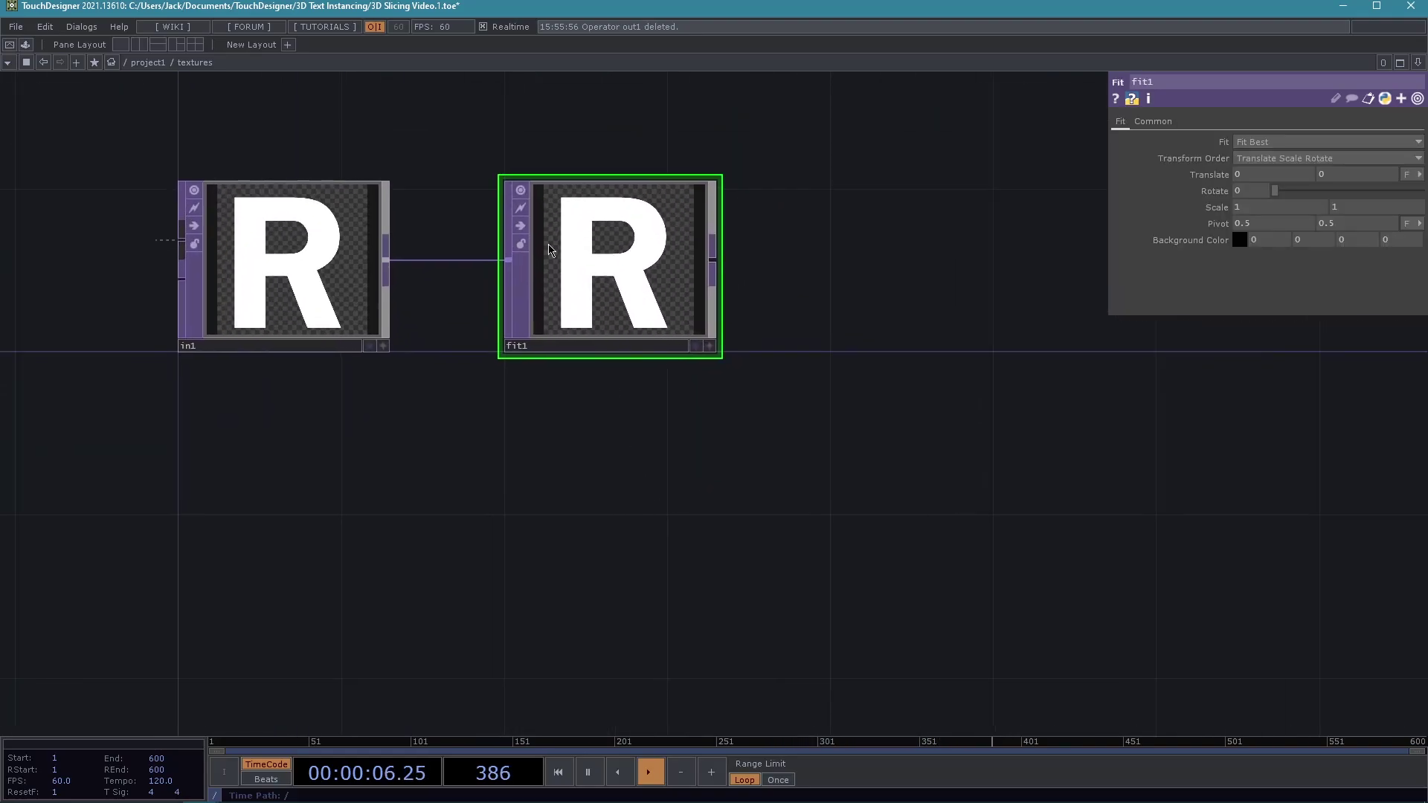
# Add a Null TOP after fit1 and rename it img.
pyautogui.moveTo(347, 615); pyautogui.dragTo(162, 695)
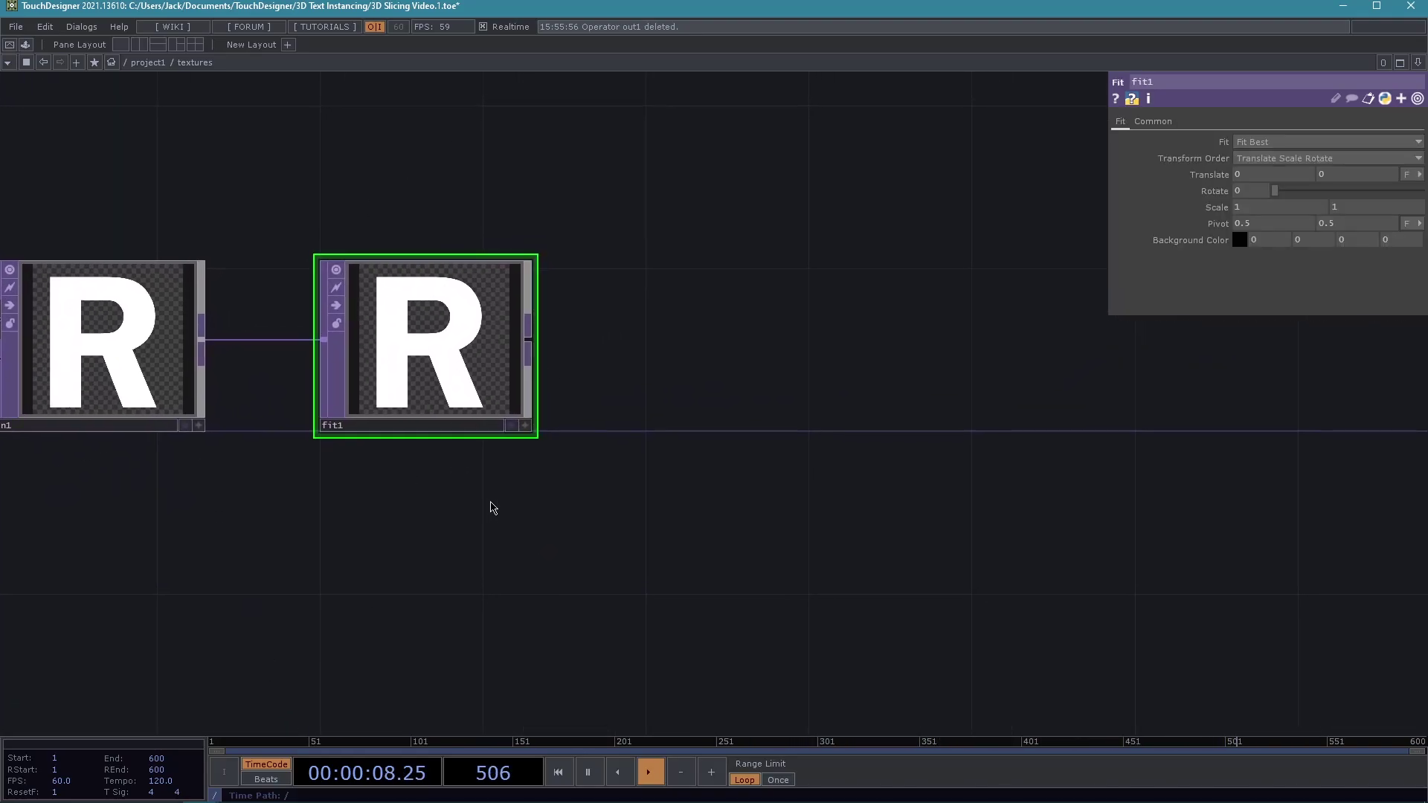
pyautogui.scroll(-2, 478, 502)
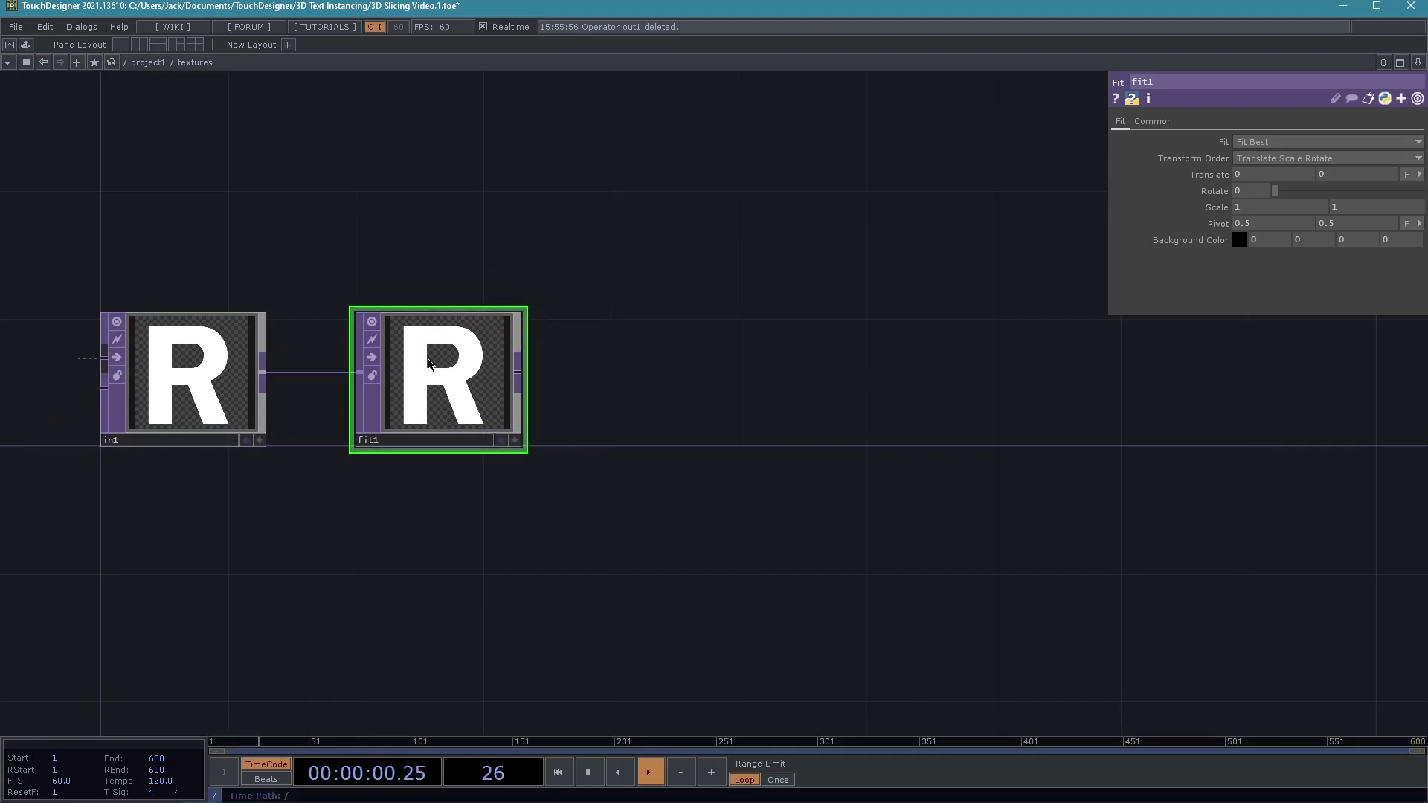
pyautogui.hotkey('alt', 'n')
pyautogui.click(682, 378)
pyautogui.moveTo(680, 381); pyautogui.dragTo(665, 425)
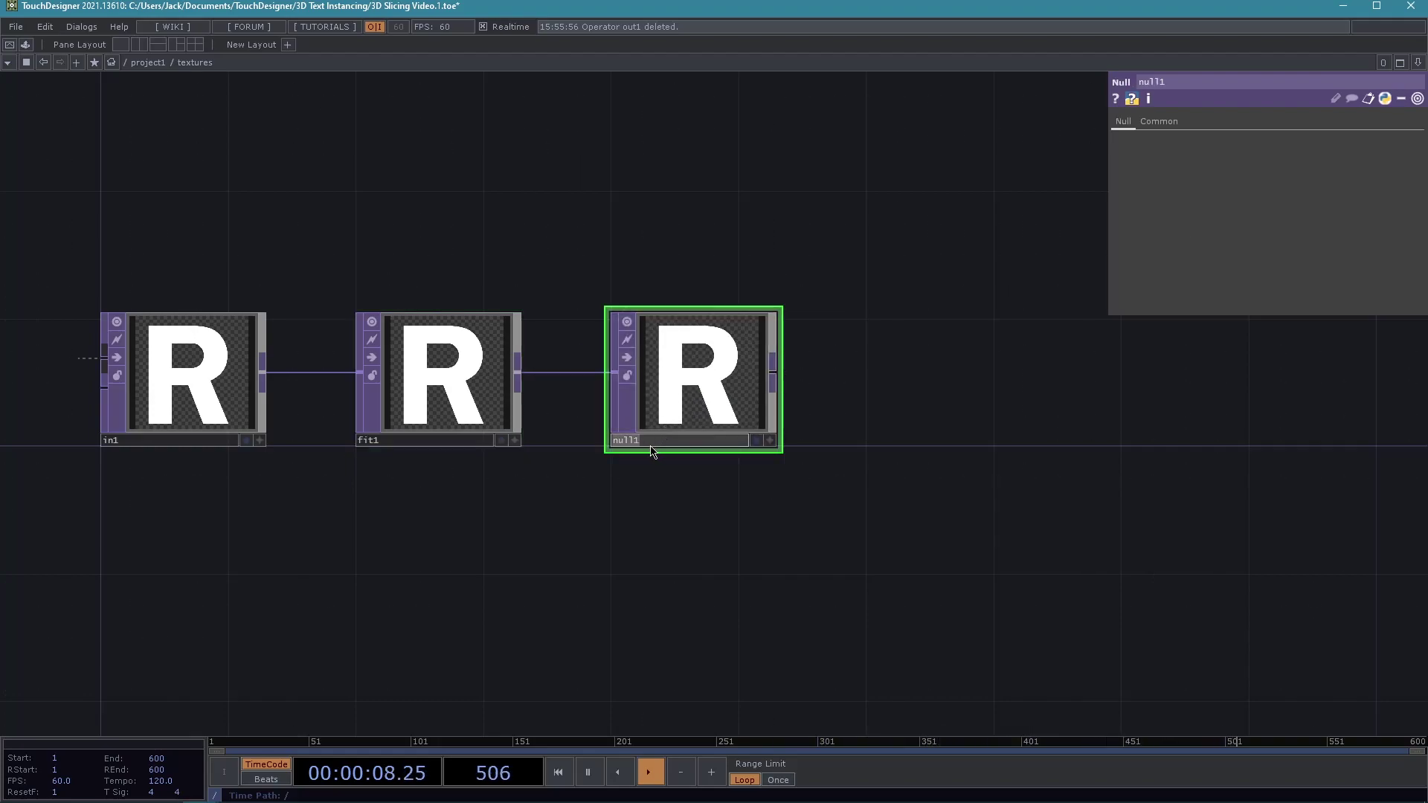
pyautogui.click(650, 448)
pyautogui.write('img')
pyautogui.press('Return')
# Add a Parameter CHOP above in1 to read the custom parameters of the parent component.
pyautogui.scroll(-2, 457, 532)
pyautogui.moveTo(358, 545); pyautogui.dragTo(335, 547, button='middle')
pyautogui.moveTo(372, 541); pyautogui.dragTo(493, 541)
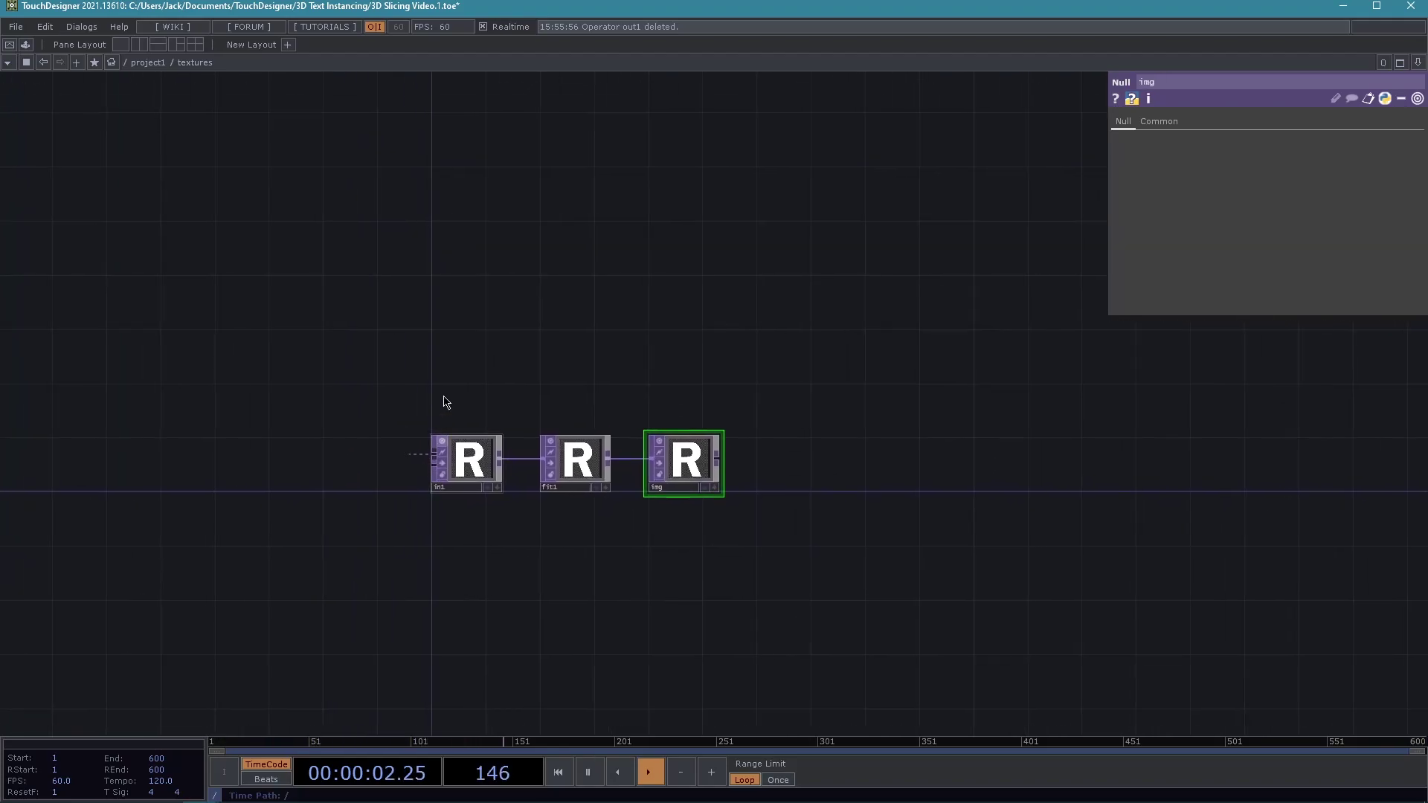
pyautogui.press('Tab')
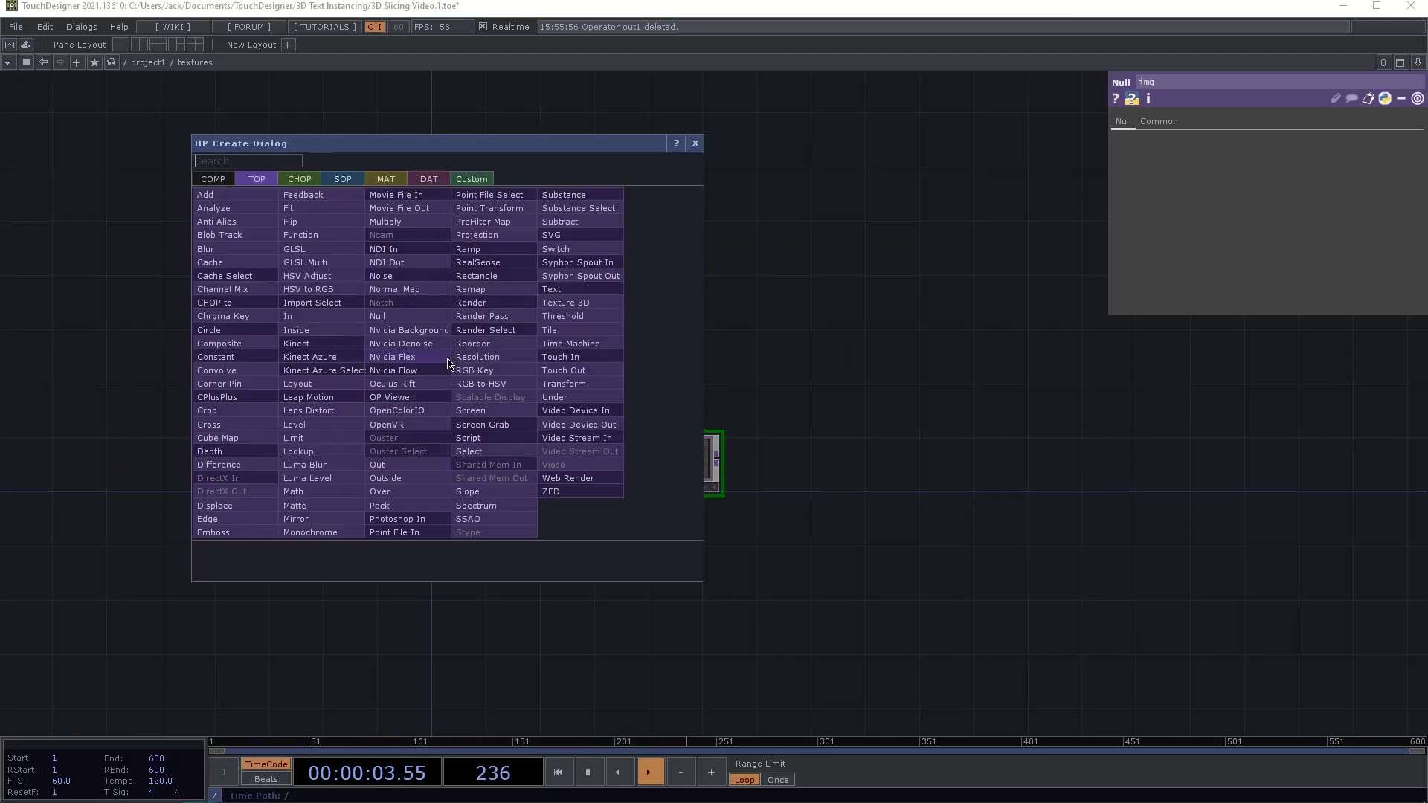
pyautogui.click(301, 183)
pyautogui.write('parameter')
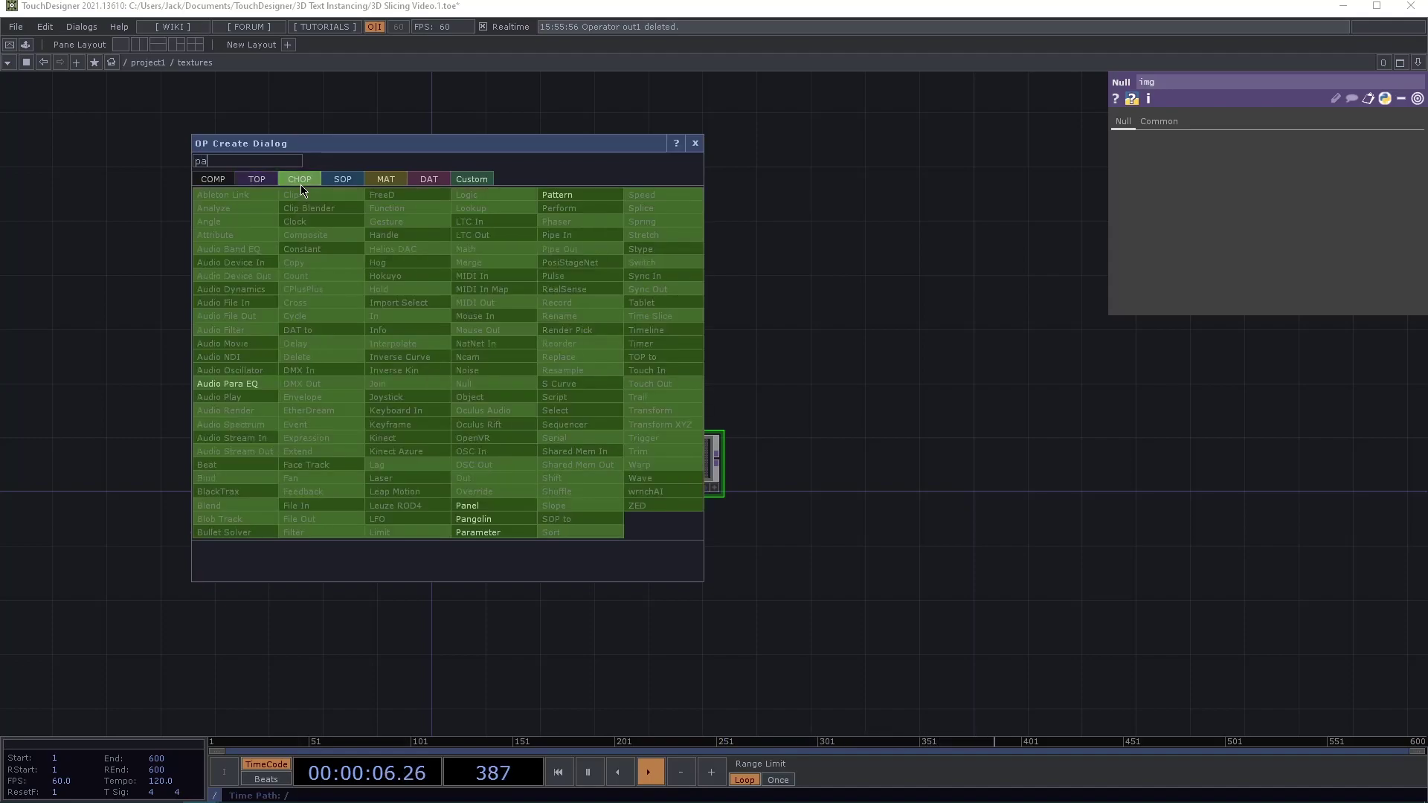
pyautogui.press('Return')
pyautogui.click(301, 184)
pyautogui.moveTo(301, 185); pyautogui.dragTo(464, 388)
pyautogui.scroll(5, 411, 423)
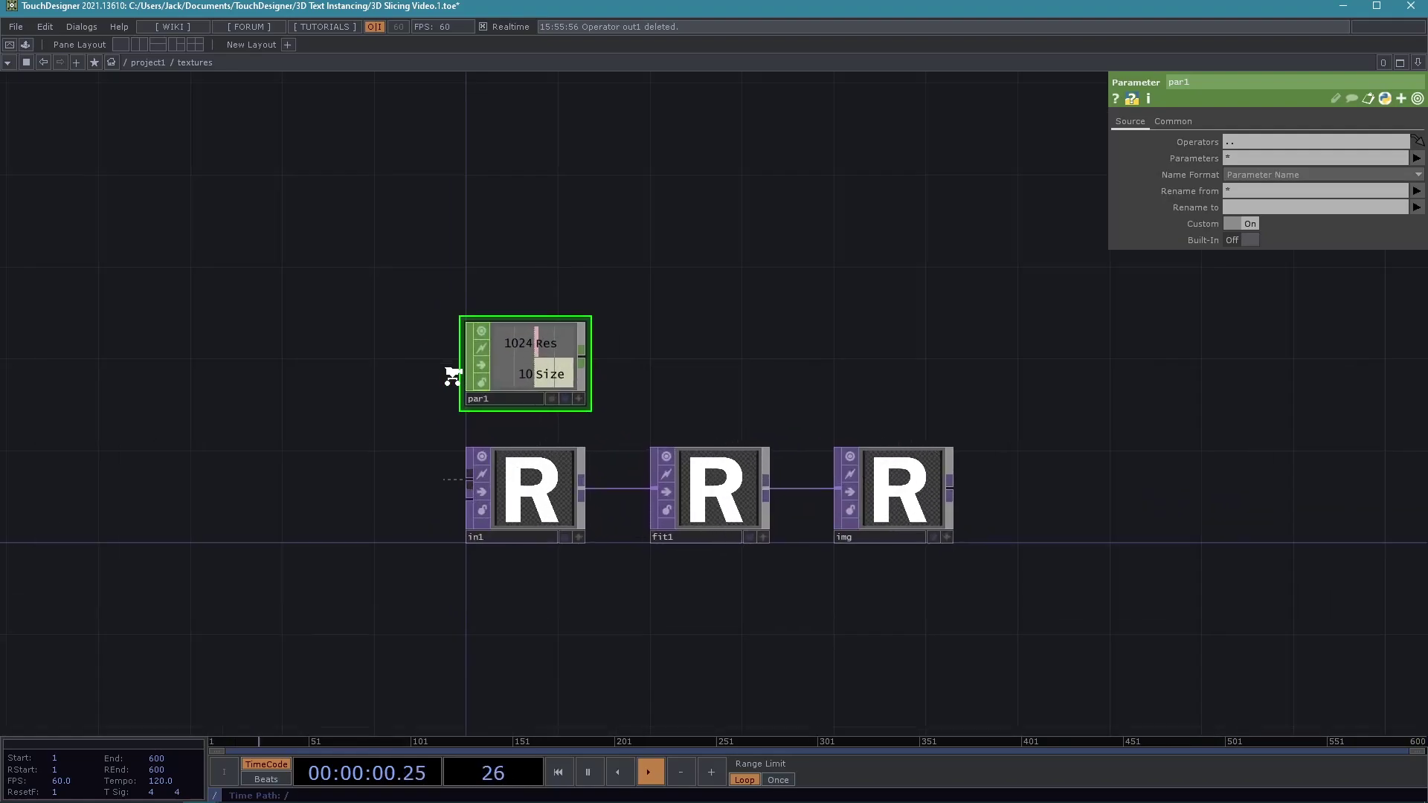
# Rename the Parameter CHOP to grid_par.
pyautogui.moveTo(813, 340); pyautogui.dragTo(592, 249)
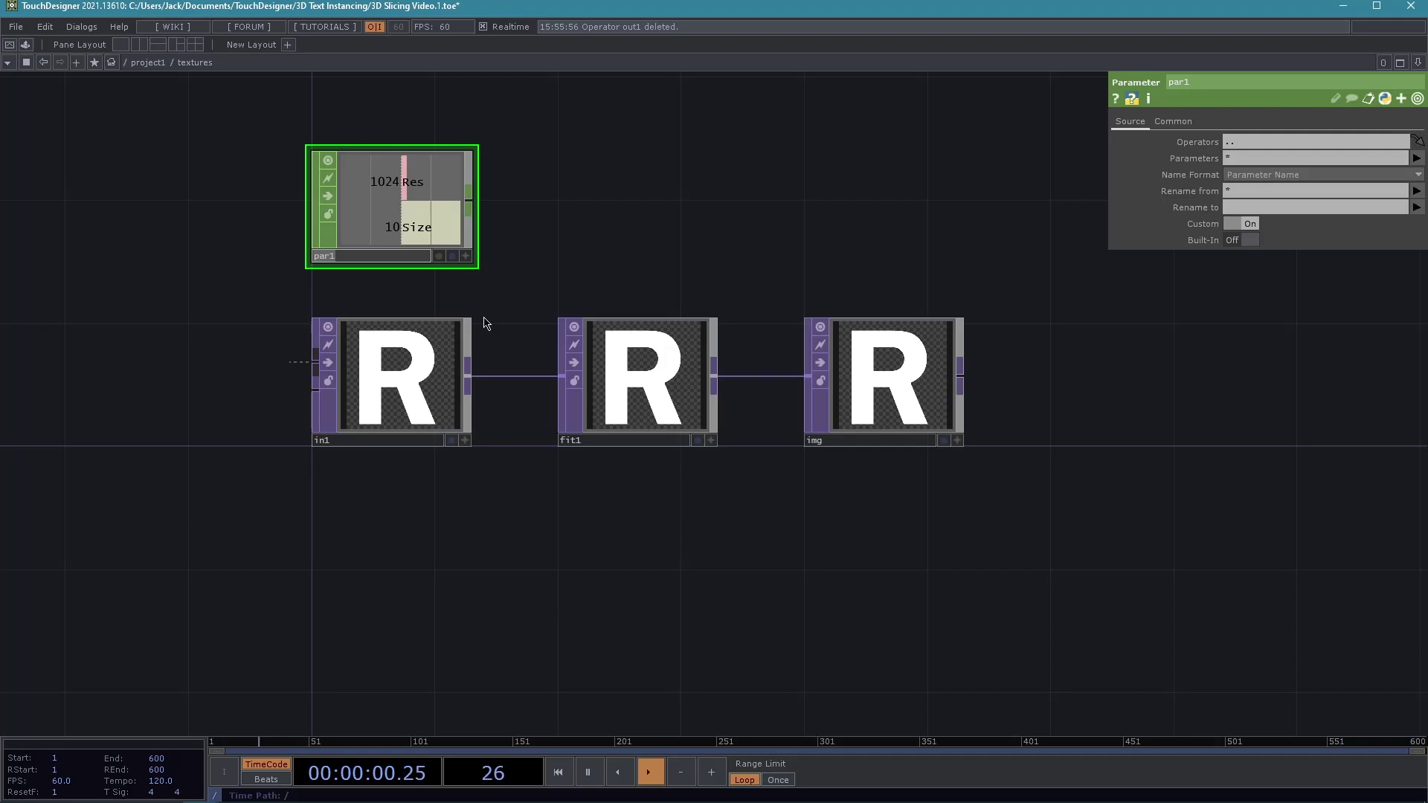
pyautogui.write('gr')
pyautogui.press('Return')
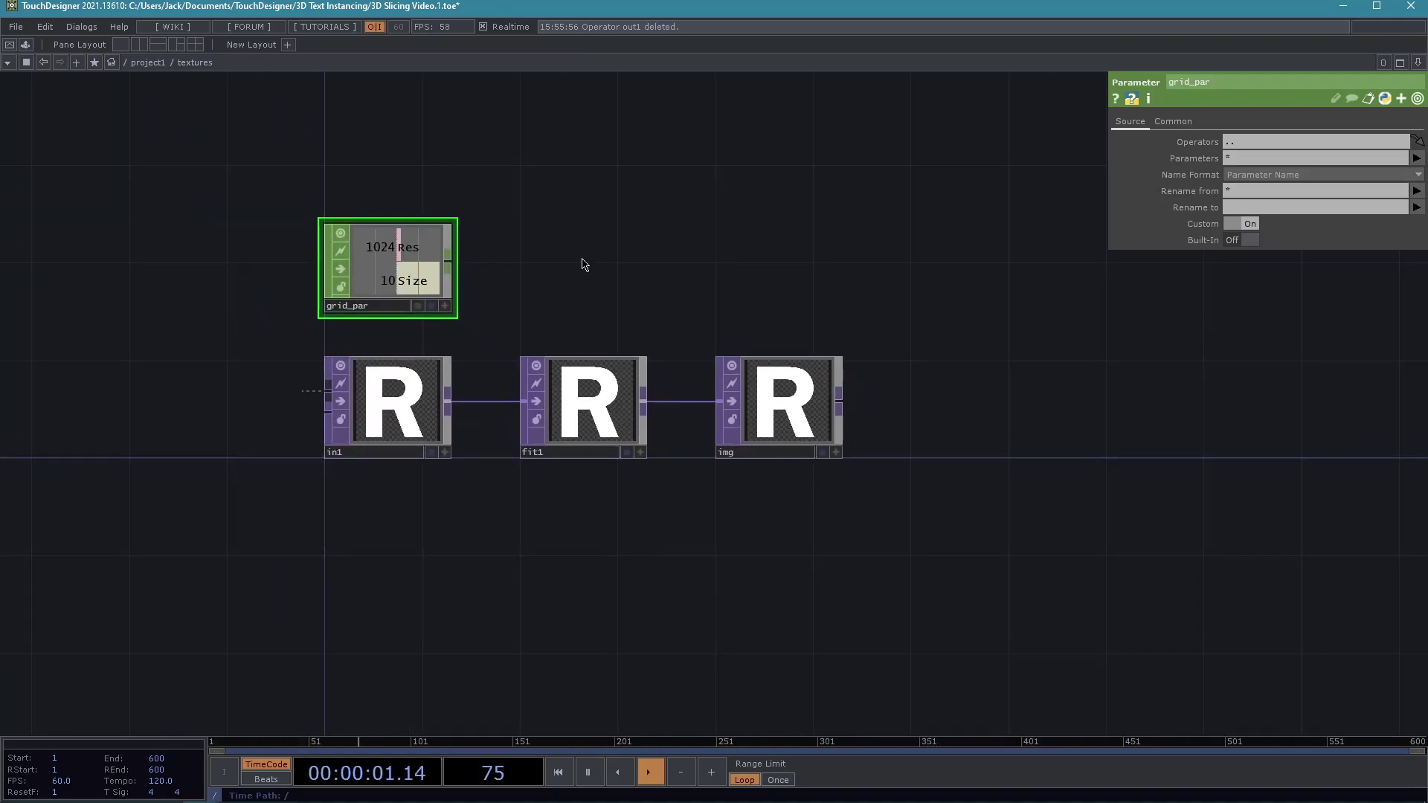
# Add a Constant CHOP beside grid_par, above fit1.
pyautogui.moveTo(584, 264); pyautogui.dragTo(622, 274)
pyautogui.press('Tab')
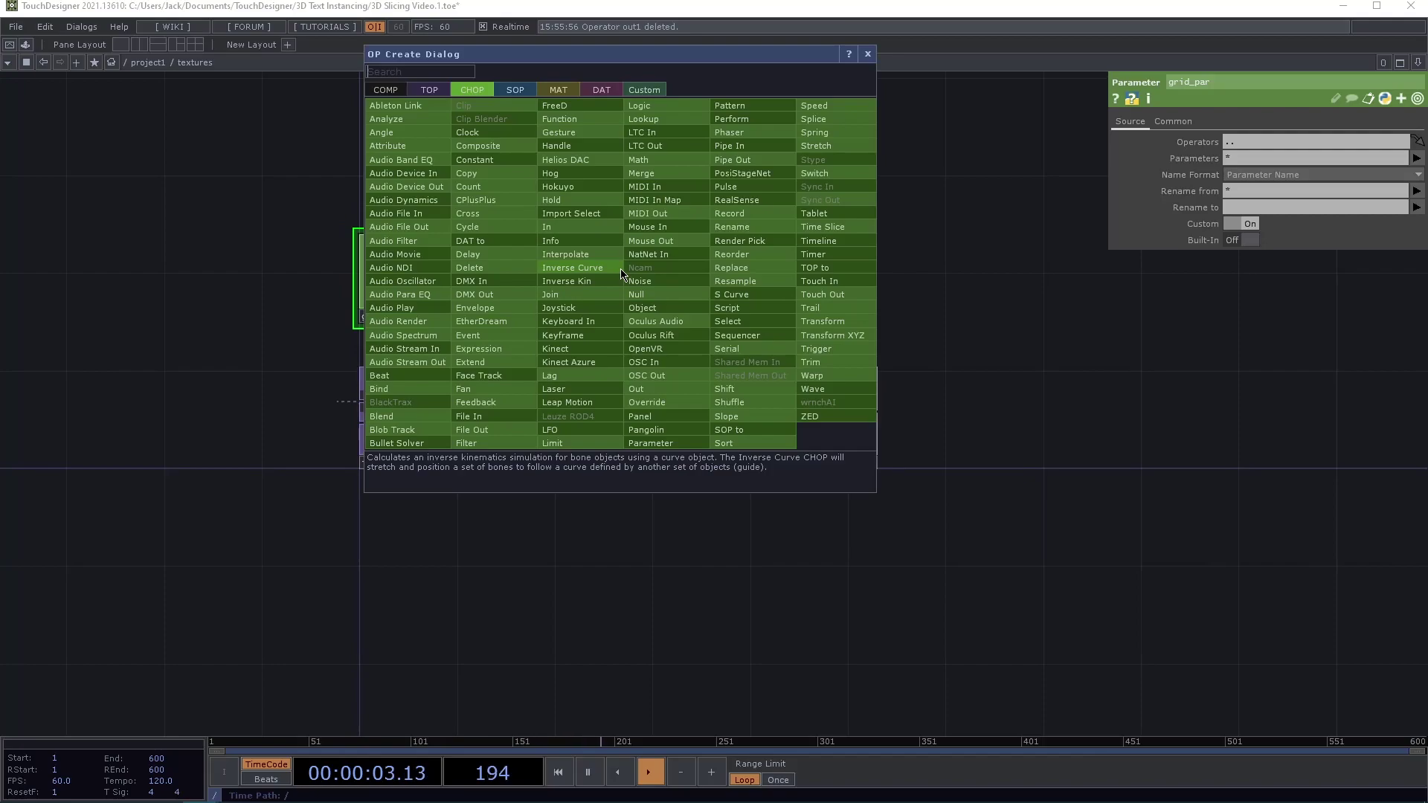
pyautogui.click(498, 155)
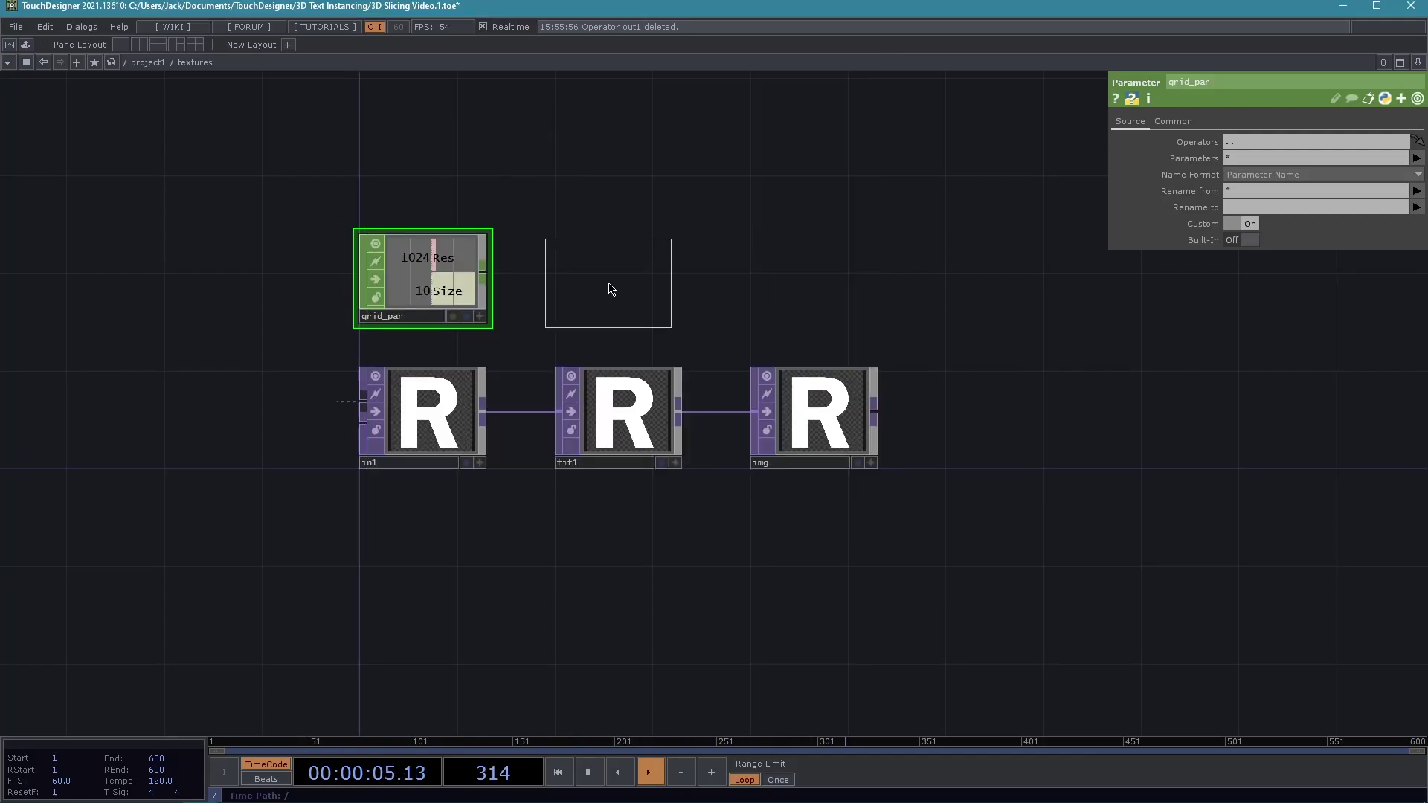
pyautogui.click(609, 289)
pyautogui.scroll(2, 513, 297)
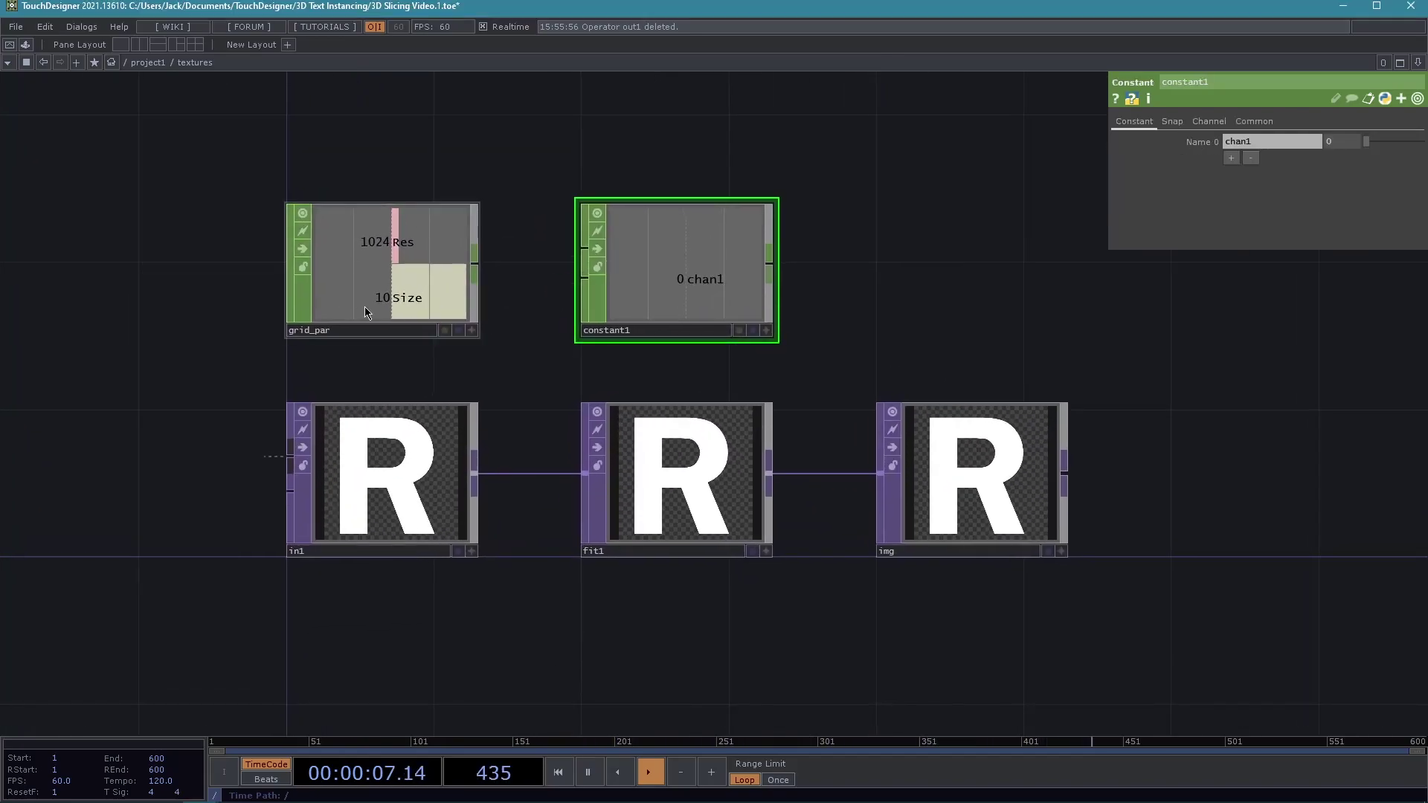
pyautogui.scroll(2, 515, 274)
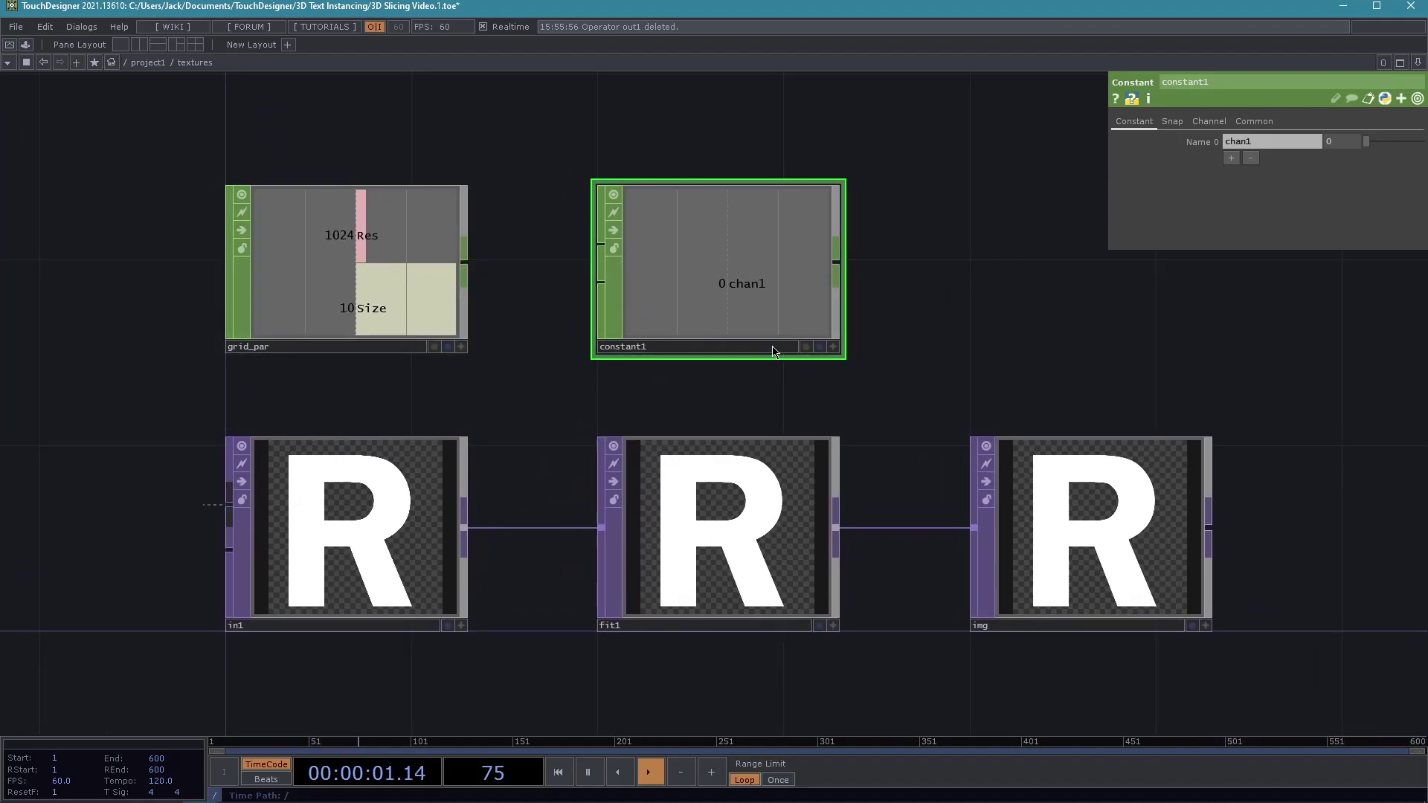
# Name the first channel of constant1 crop_res.
pyautogui.moveTo(949, 361); pyautogui.dragTo(783, 327)
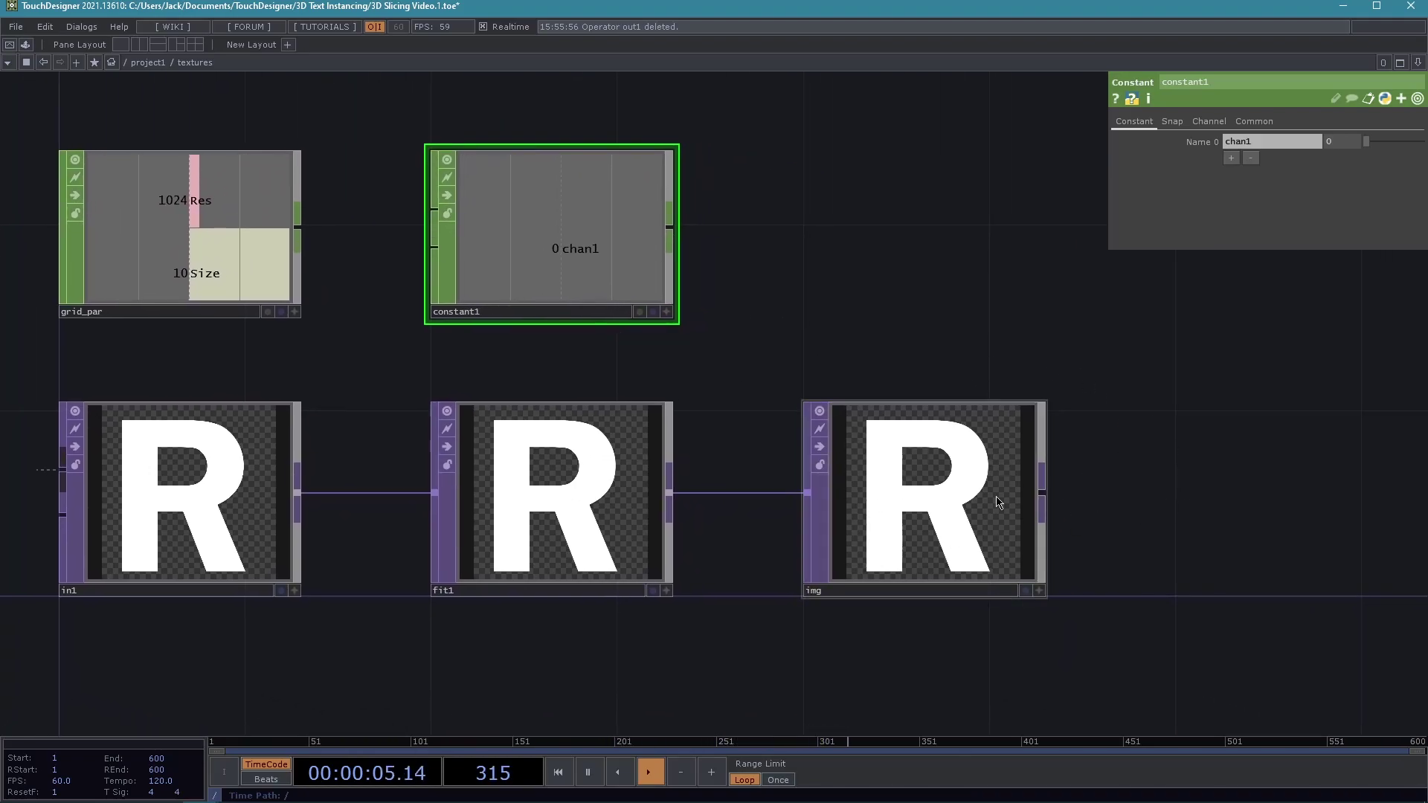
pyautogui.scroll(-2, 803, 337)
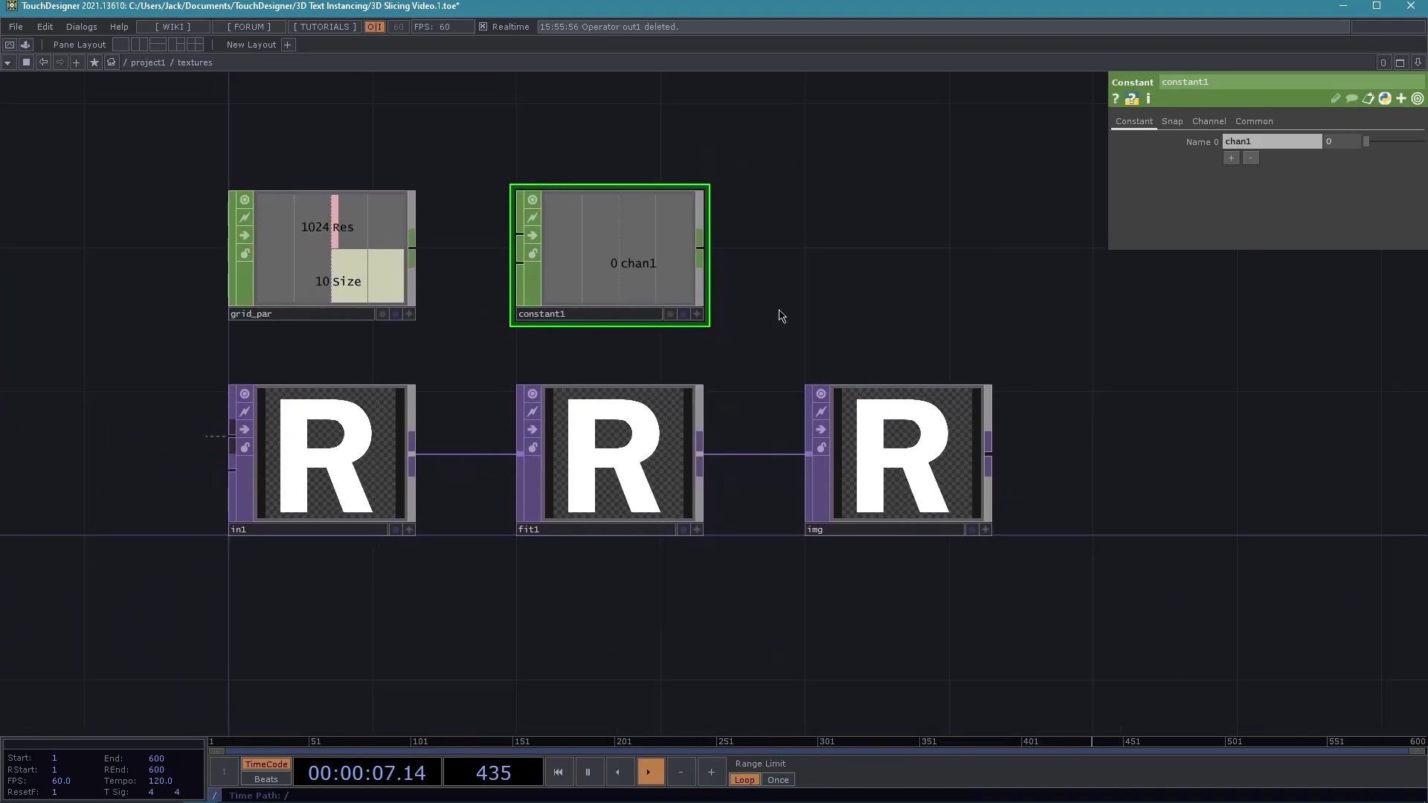
pyautogui.moveTo(774, 322); pyautogui.dragTo(803, 360)
pyautogui.click(1264, 141)
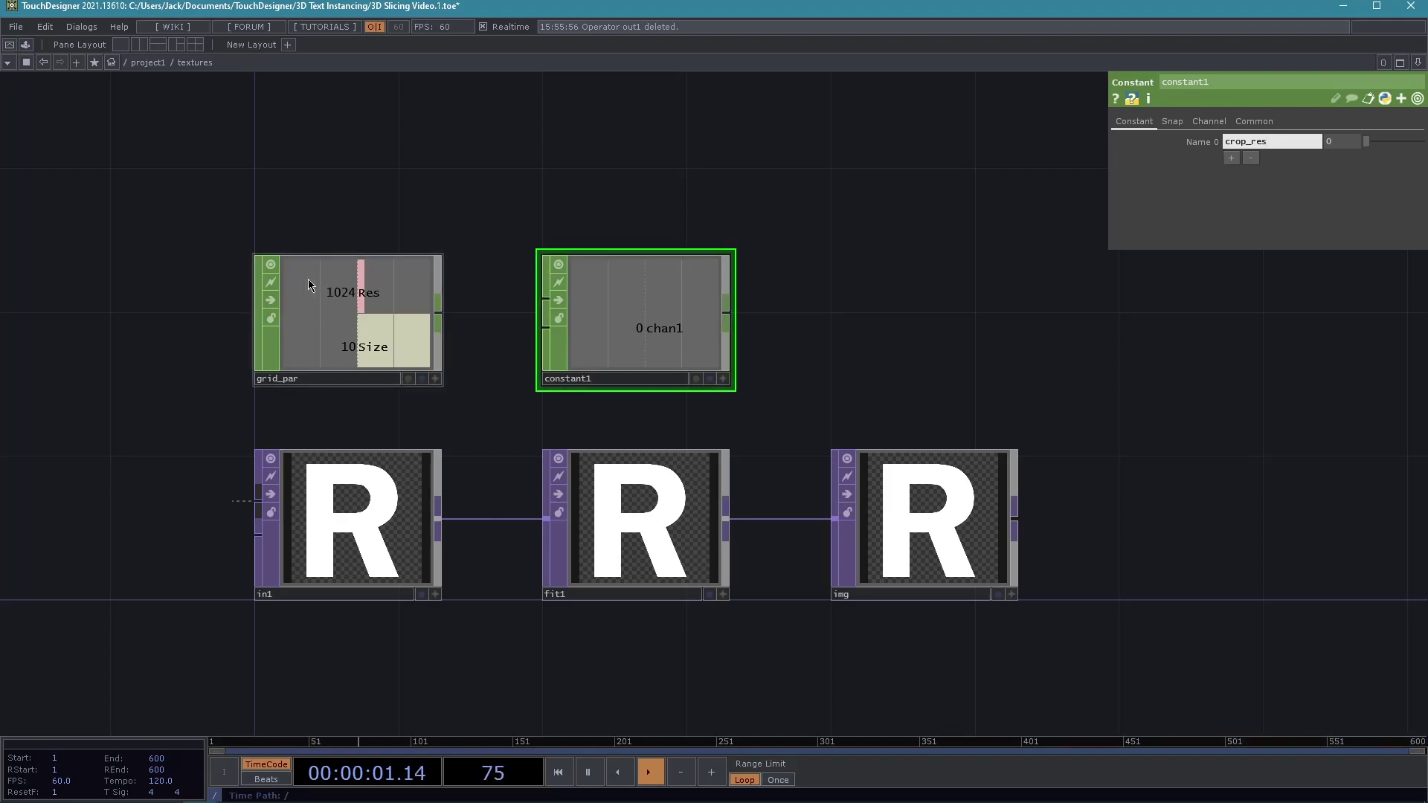
pyautogui.click(491, 327)
pyautogui.scroll(3, 856, 262)
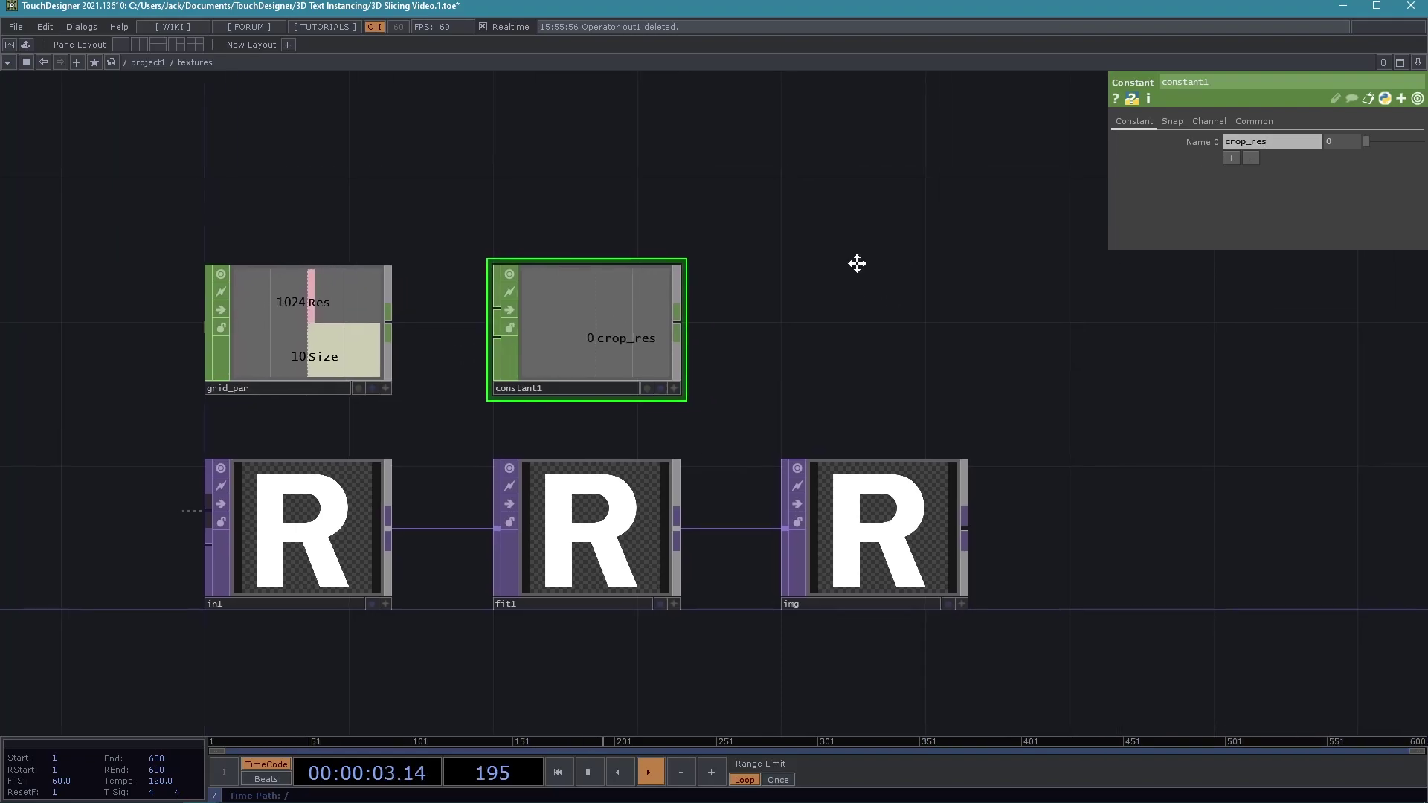
pyautogui.moveTo(835, 376); pyautogui.dragTo(1095, 355)
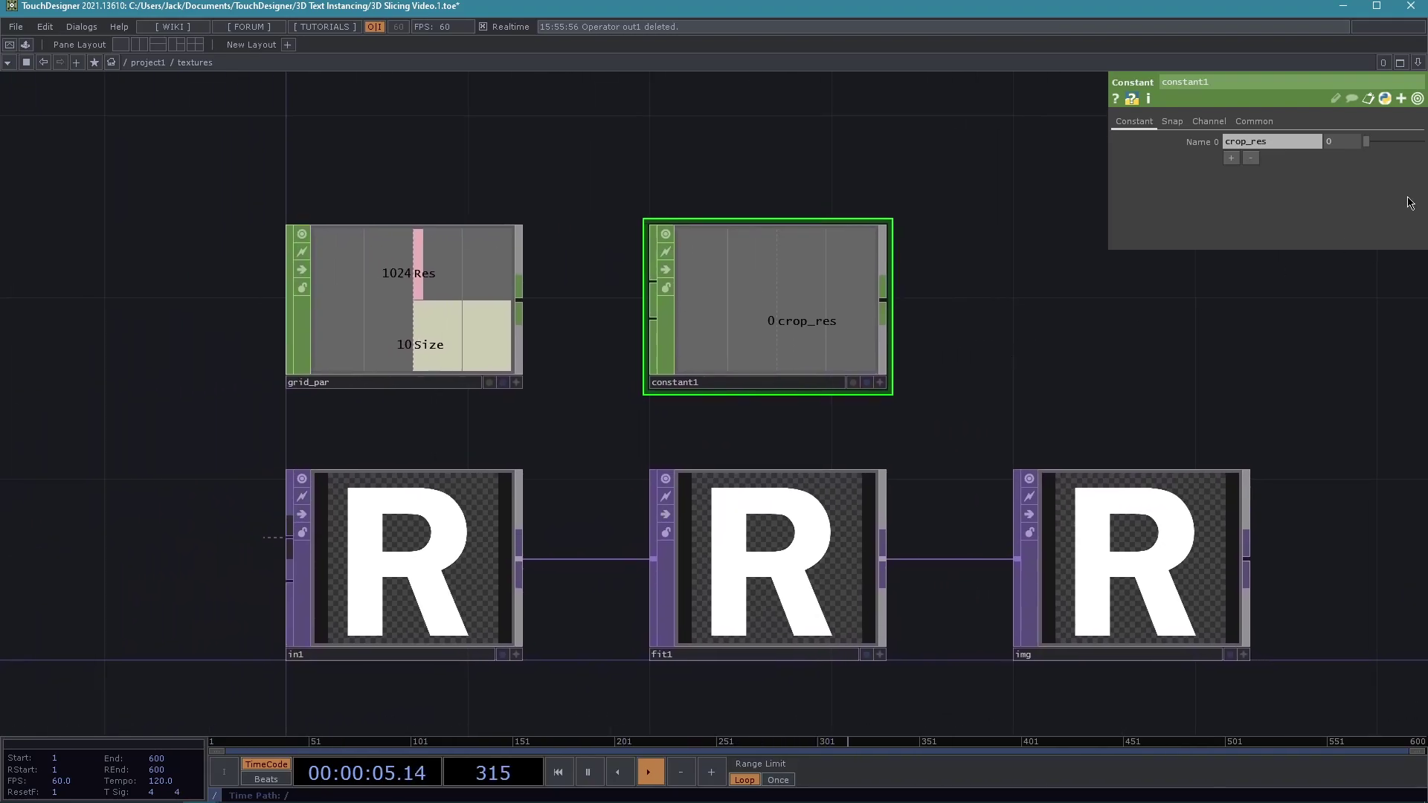
# Set the crop_res channel value to the expression op( 'grid_par' )[ 'Res' ] / op( 'grid_par' )[ 'Size' ].
pyautogui.click(1342, 144)
pyautogui.click(1199, 142)
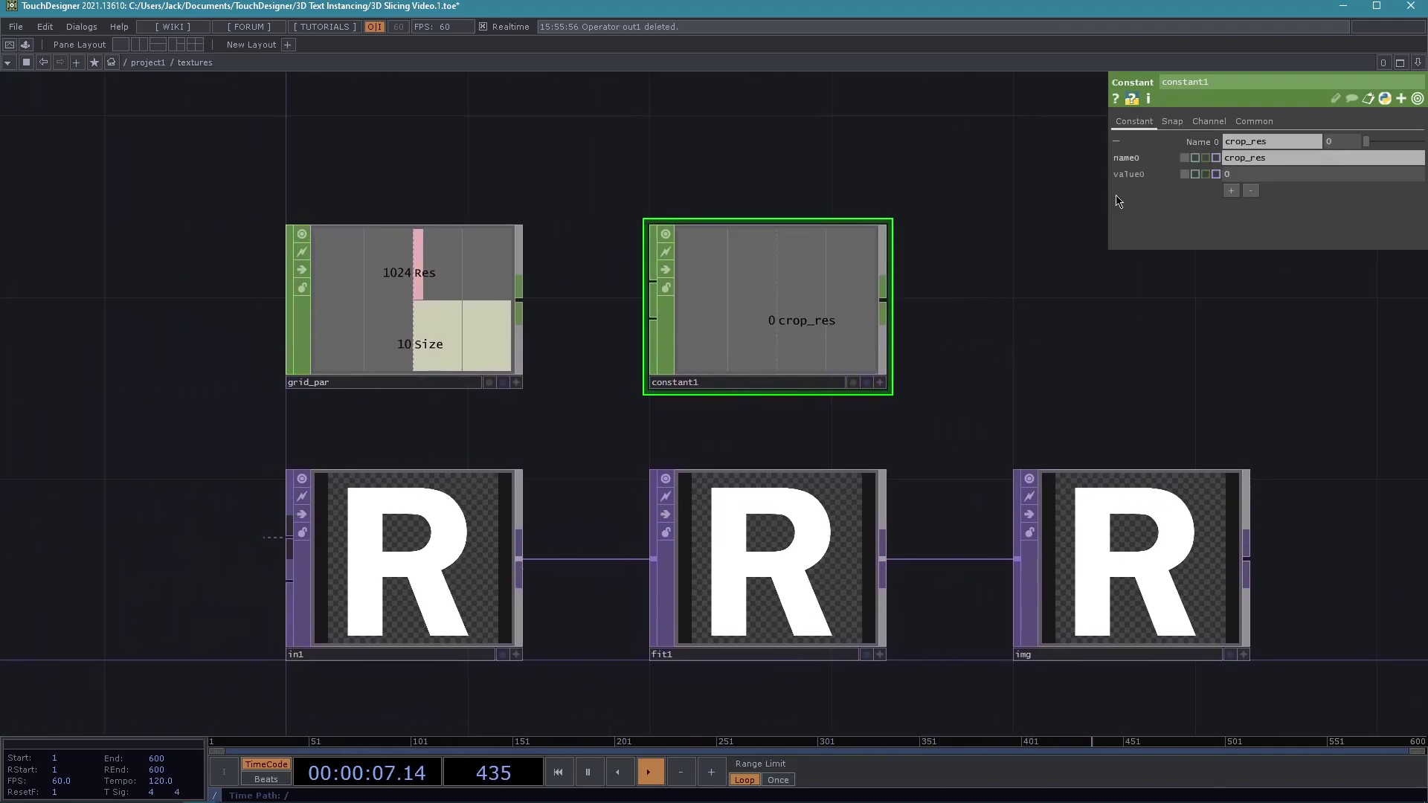
pyautogui.moveTo(1110, 222); pyautogui.dragTo(802, 223)
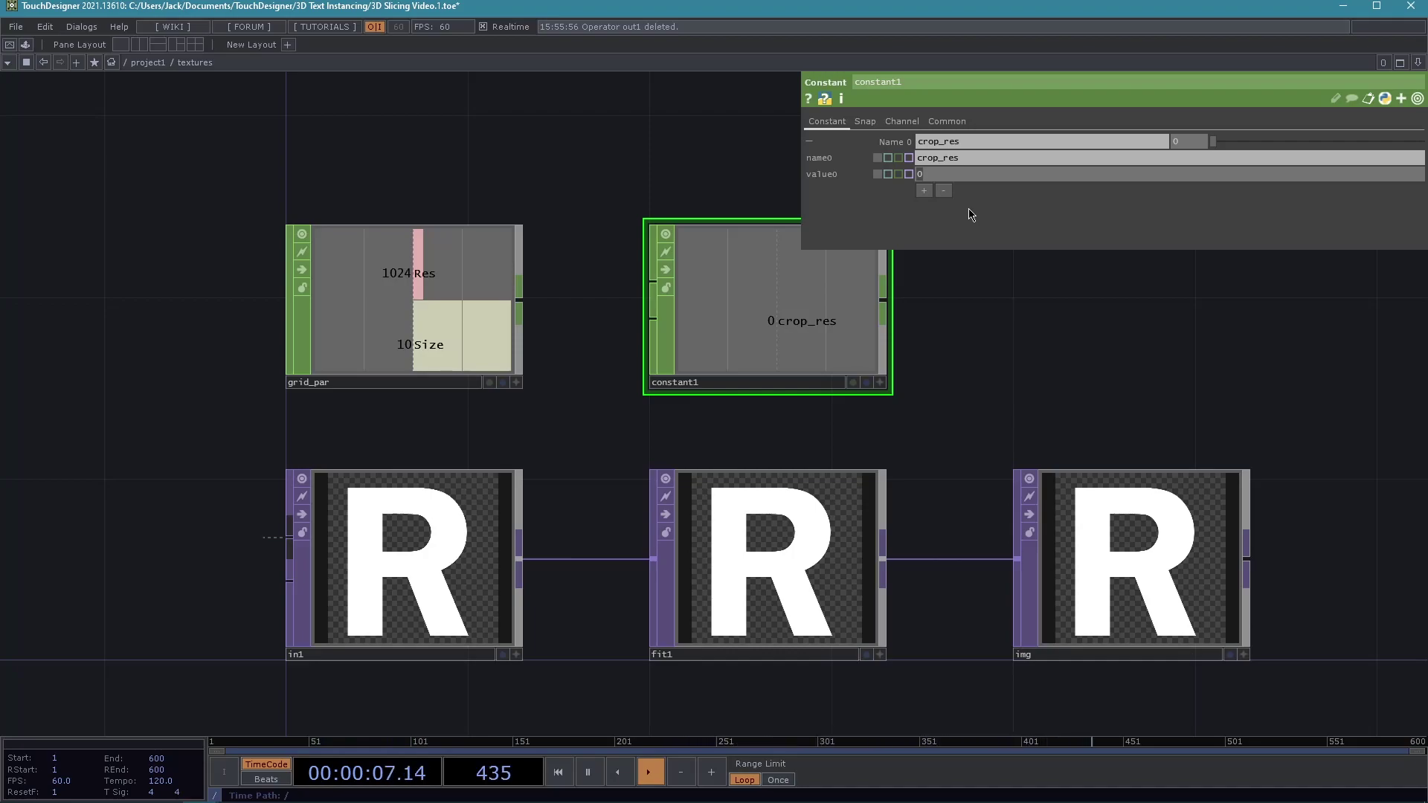
pyautogui.write("op( 'grid_par' )[ 'Res' ] /")
pyautogui.write("op( 'grid_par' )[ 'Res' ]")
pyautogui.moveTo(1182, 175); pyautogui.dragTo(1153, 182)
pyautogui.write('Size')
pyautogui.press('Return')
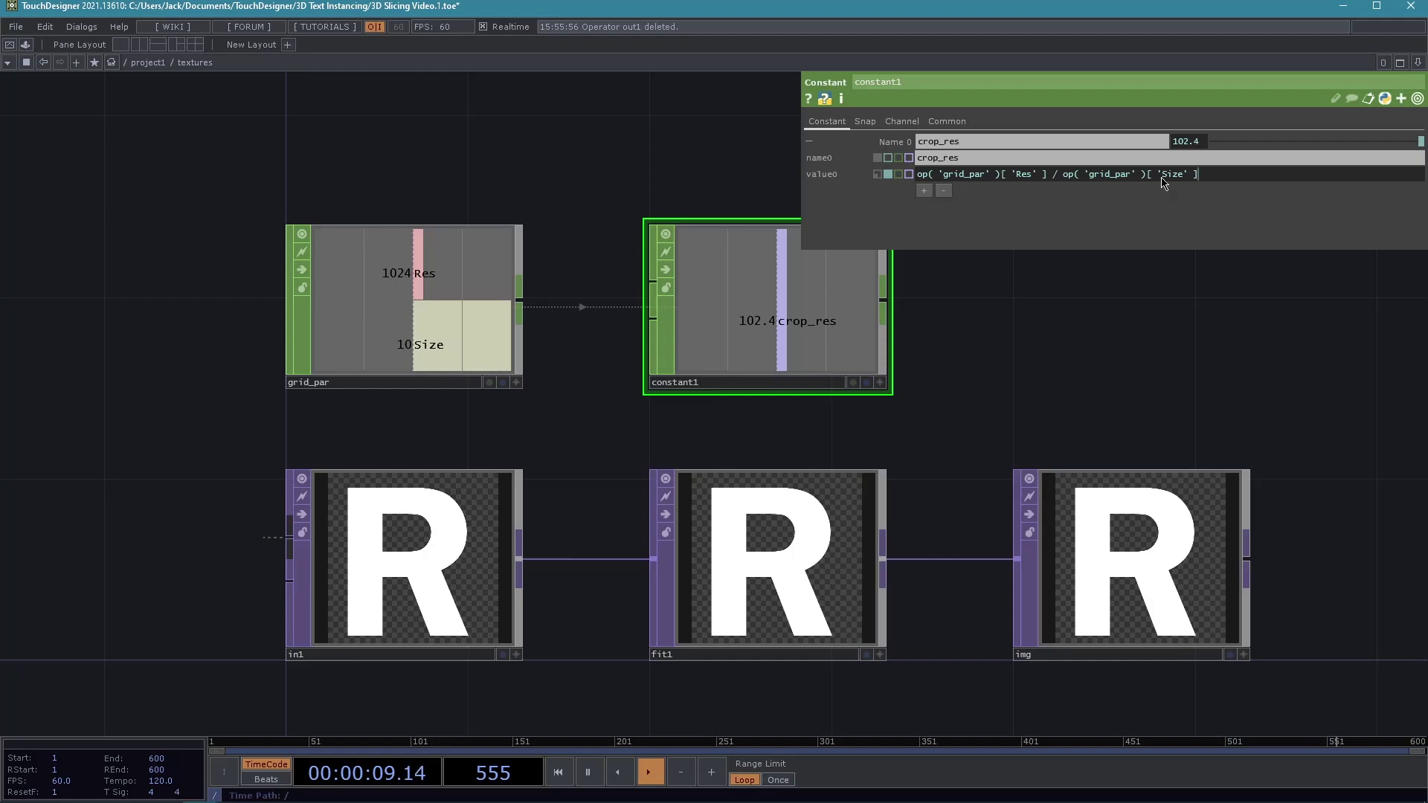
# Collapse the expanded channel parameters and rename the Constant CHOP to crop_res.
pyautogui.moveTo(973, 424); pyautogui.dragTo(854, 440)
pyautogui.moveTo(921, 384); pyautogui.dragTo(874, 379)
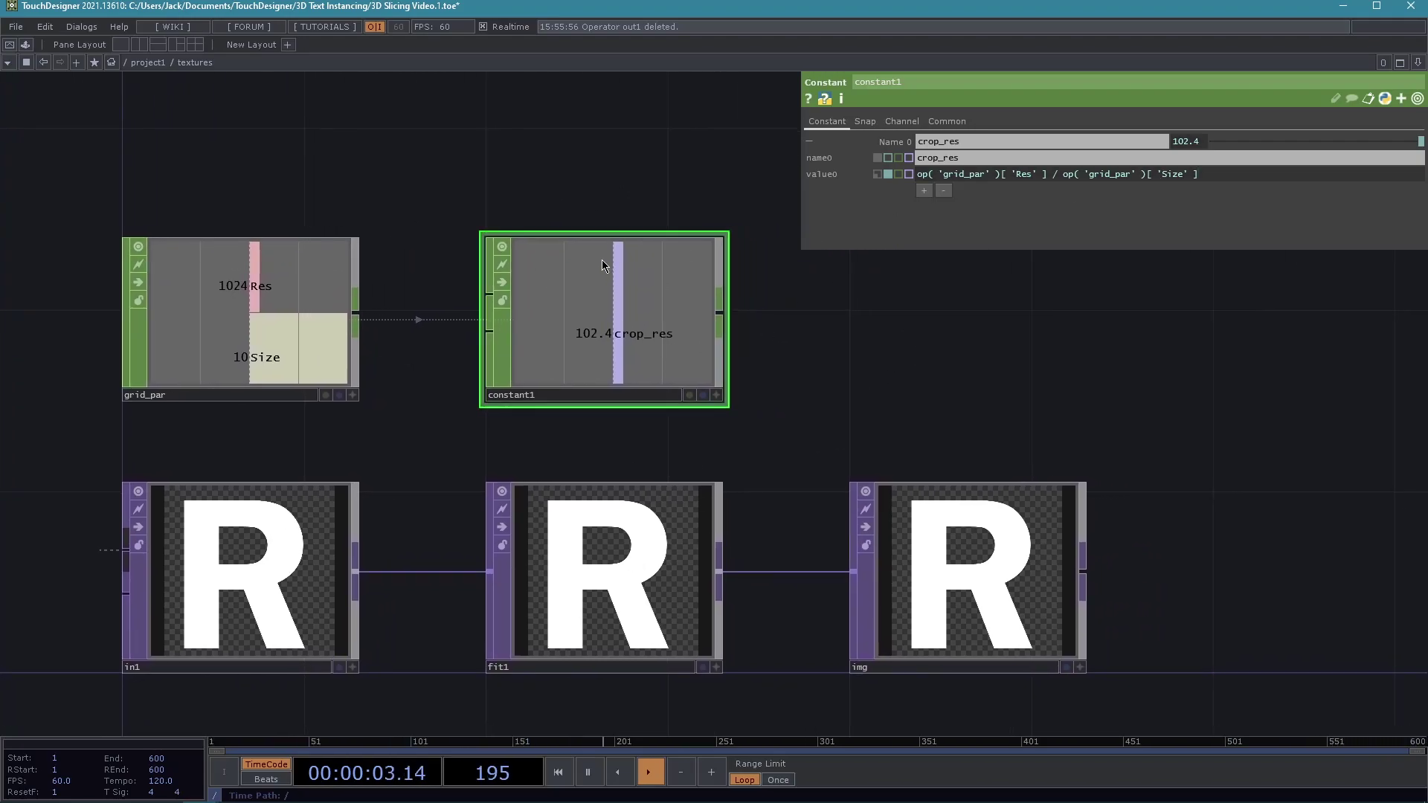
pyautogui.moveTo(820, 309); pyautogui.dragTo(772, 319)
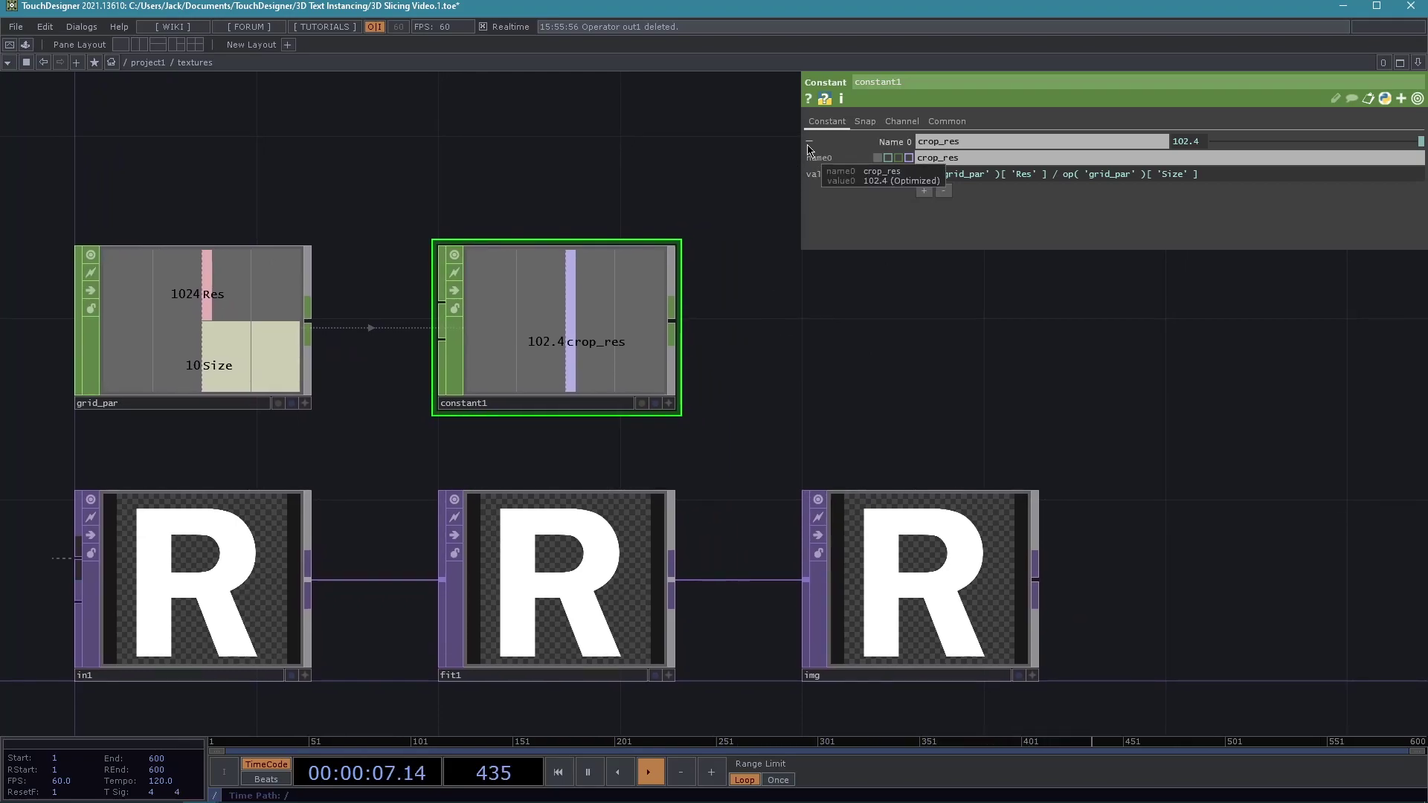
pyautogui.click(809, 145)
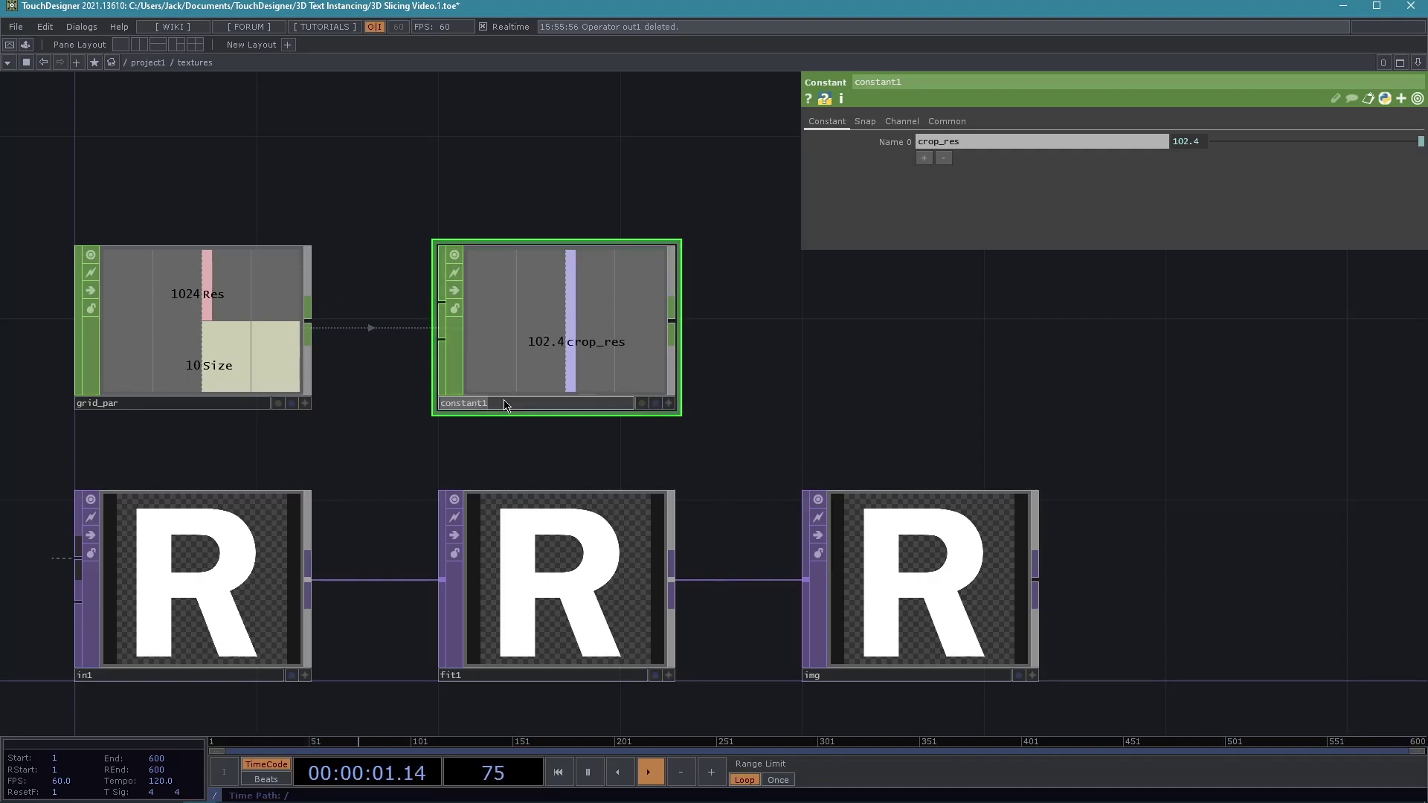
pyautogui.write('crop_res')
pyautogui.press('Return')
pyautogui.scroll(-3, 469, 438)
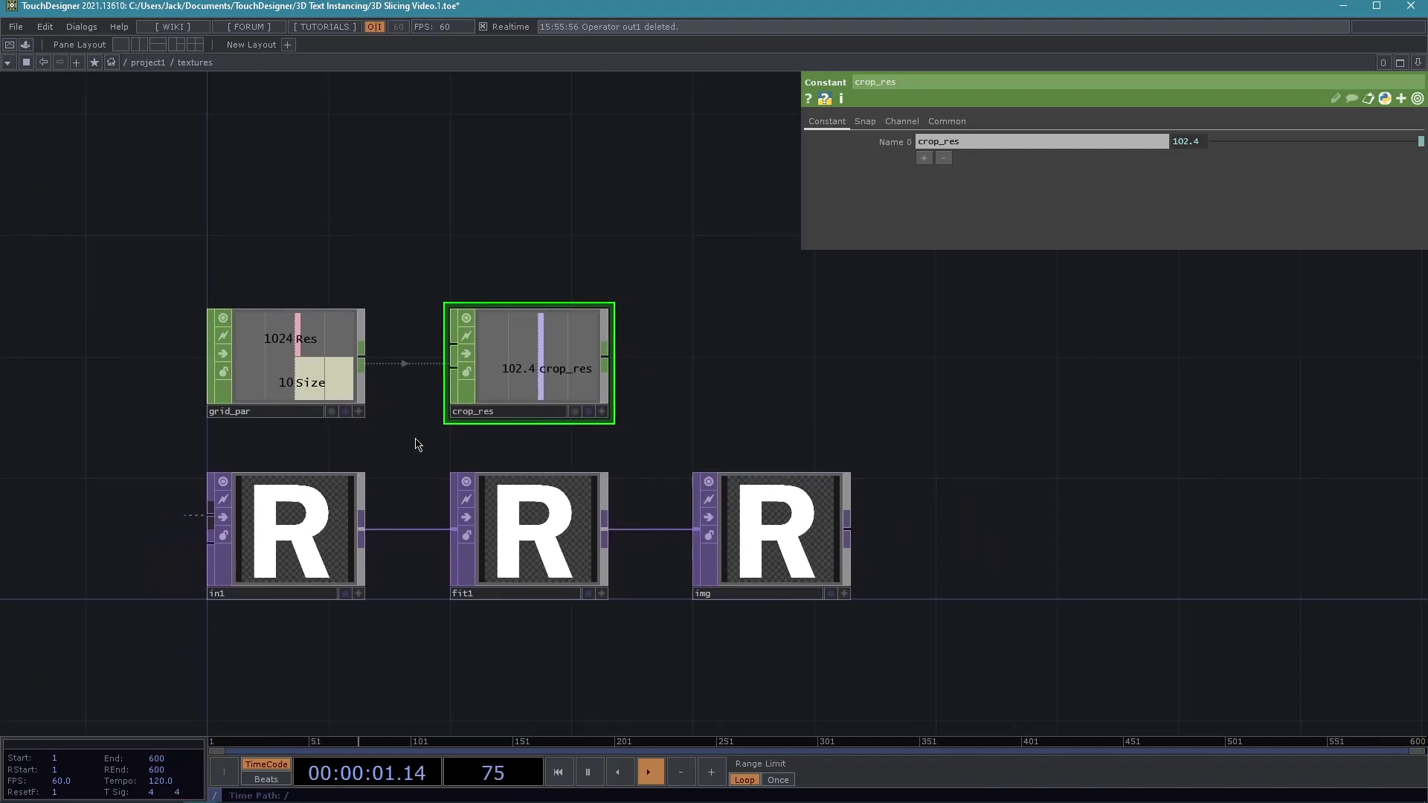
pyautogui.moveTo(453, 446); pyautogui.dragTo(592, 446)
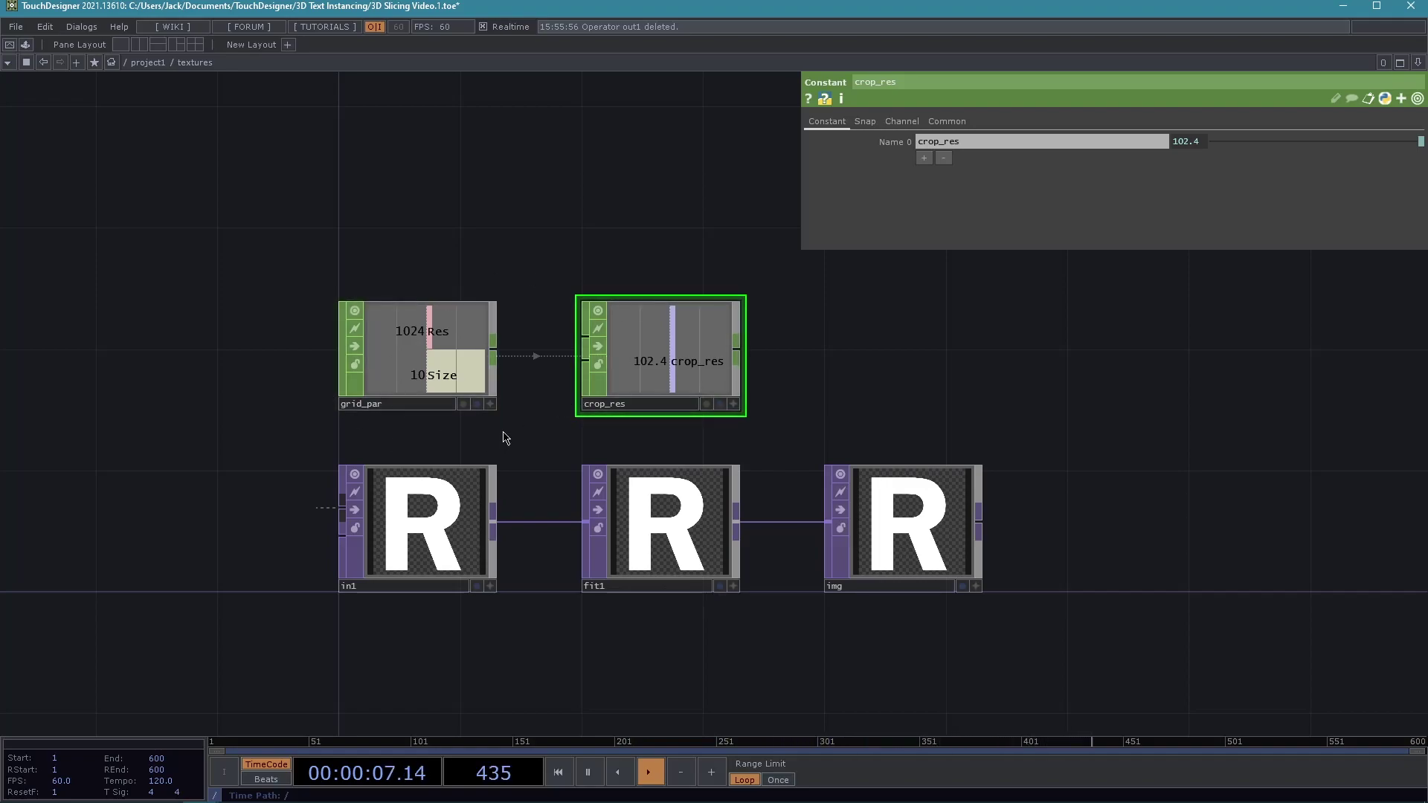
pyautogui.moveTo(534, 442); pyautogui.dragTo(488, 439)
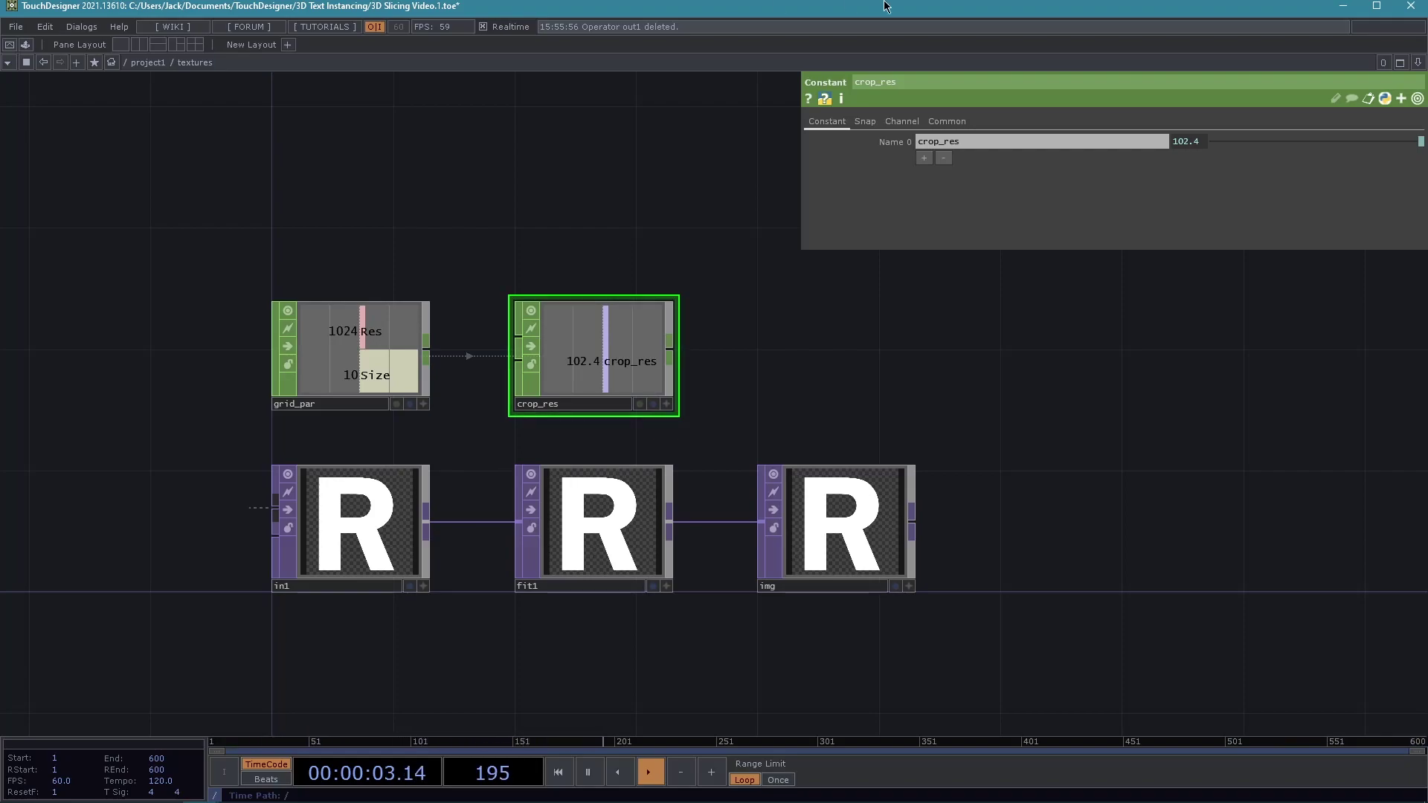
# Leave the textures component and return to the project1 network with the textures COMP in view.
pyautogui.moveTo(773, 692); pyautogui.dragTo(632, 623)
pyautogui.scroll(-1, 632, 623)
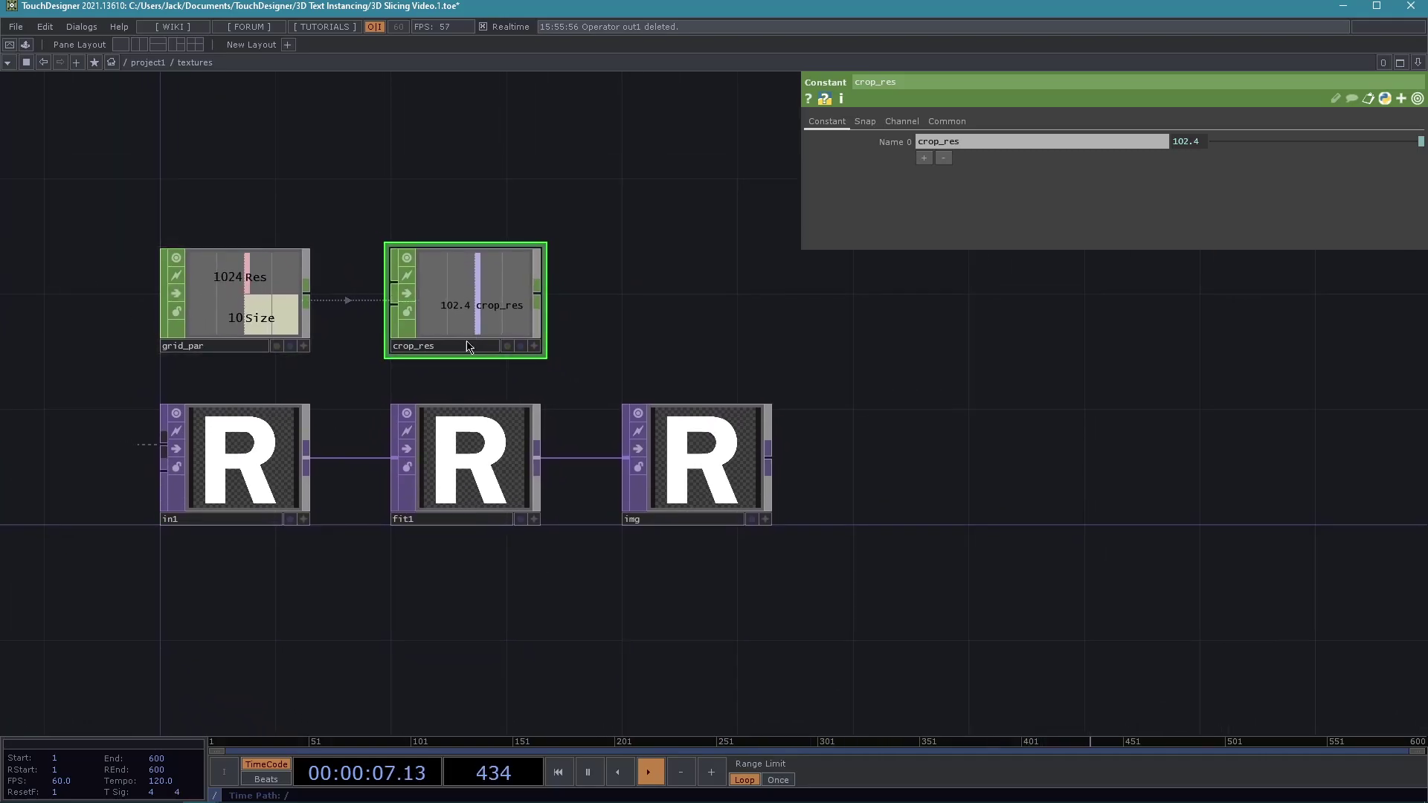
pyautogui.press('u')
pyautogui.moveTo(807, 561); pyautogui.dragTo(710, 570)
pyautogui.moveTo(574, 422)
pyautogui.mouseDown()
pyautogui.moveTo(586, 421)
pyautogui.moveTo(573, 417)
pyautogui.mouseUp()
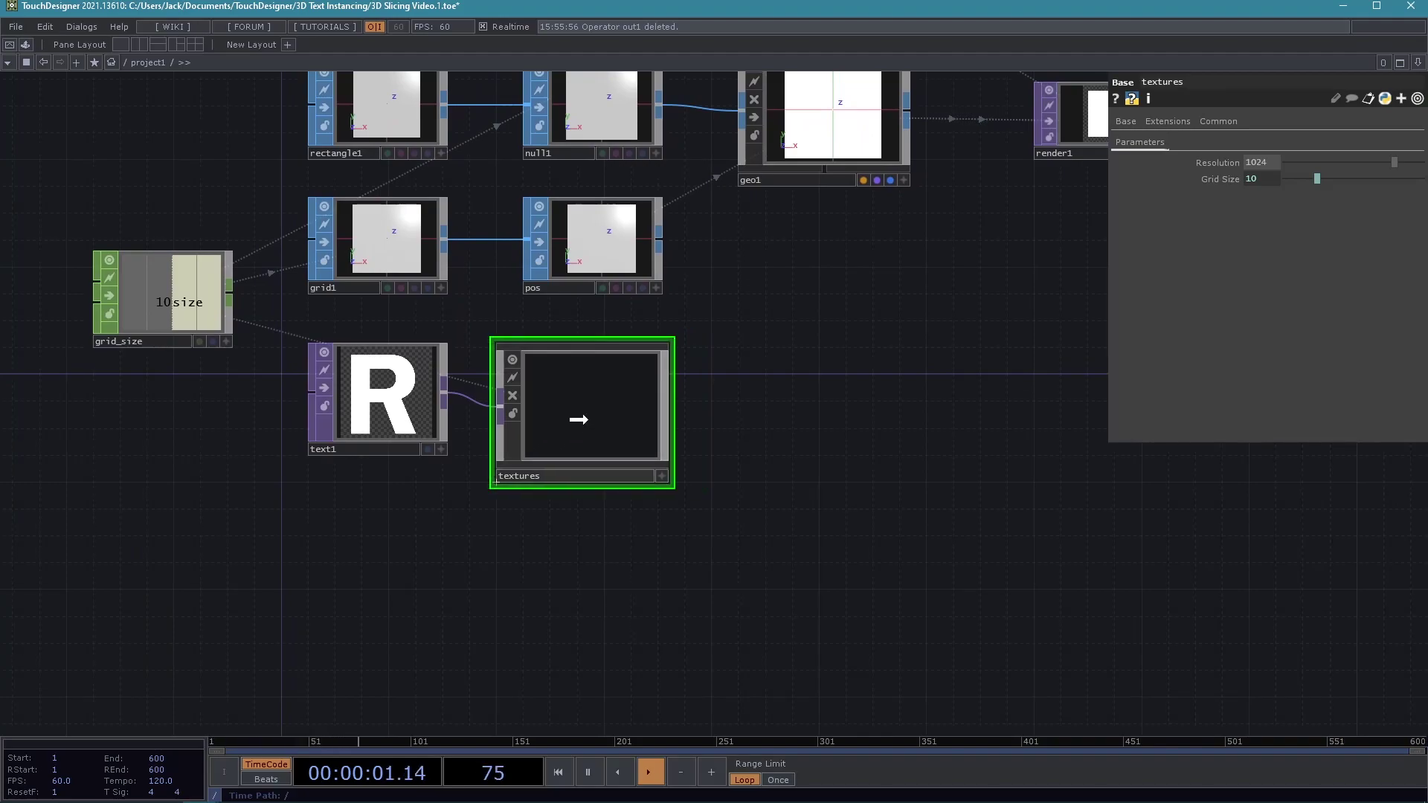
pyautogui.moveTo(542, 588); pyautogui.dragTo(557, 627)
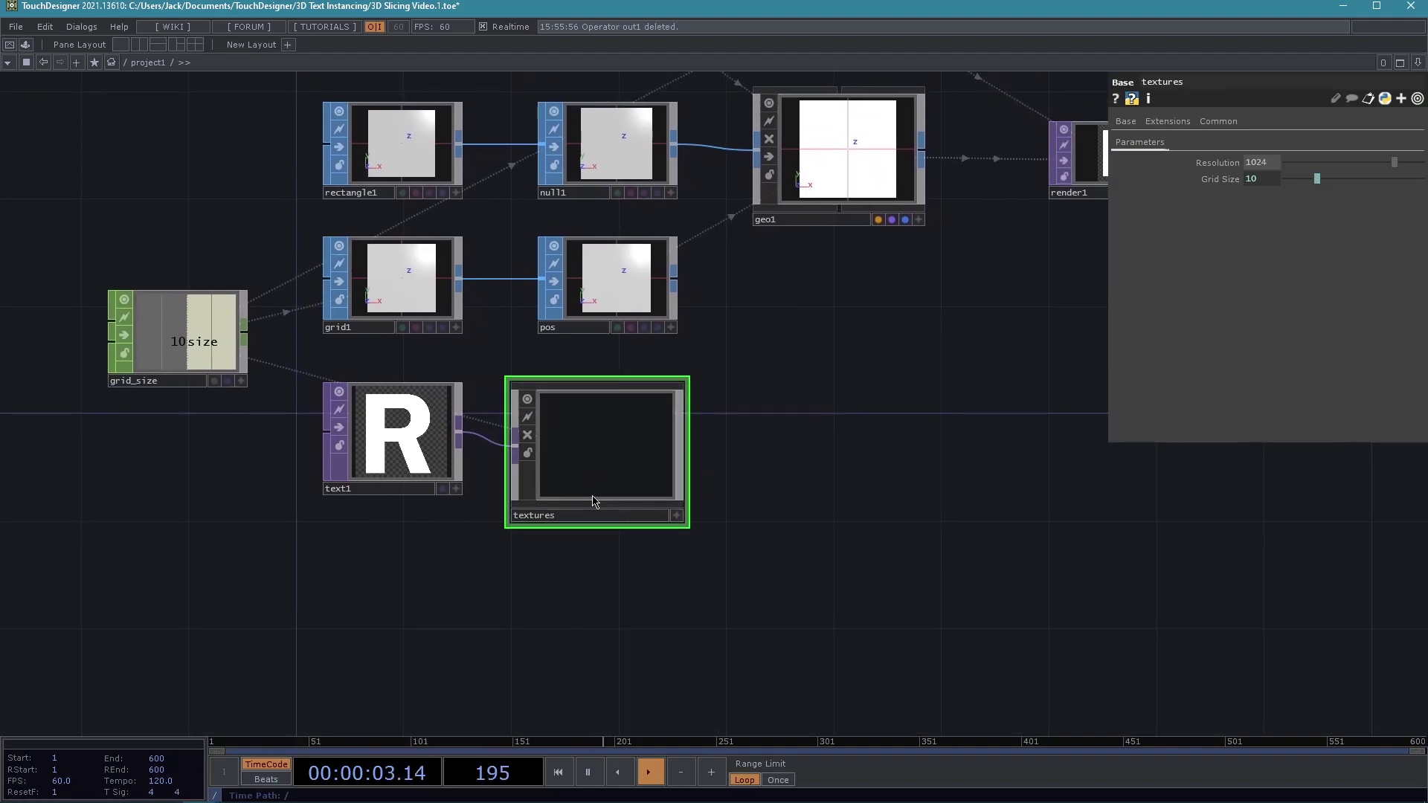
# Open the textures component's parameters in a floating window, showing the Common page, clear of the component.
pyautogui.rightClick(610, 439)
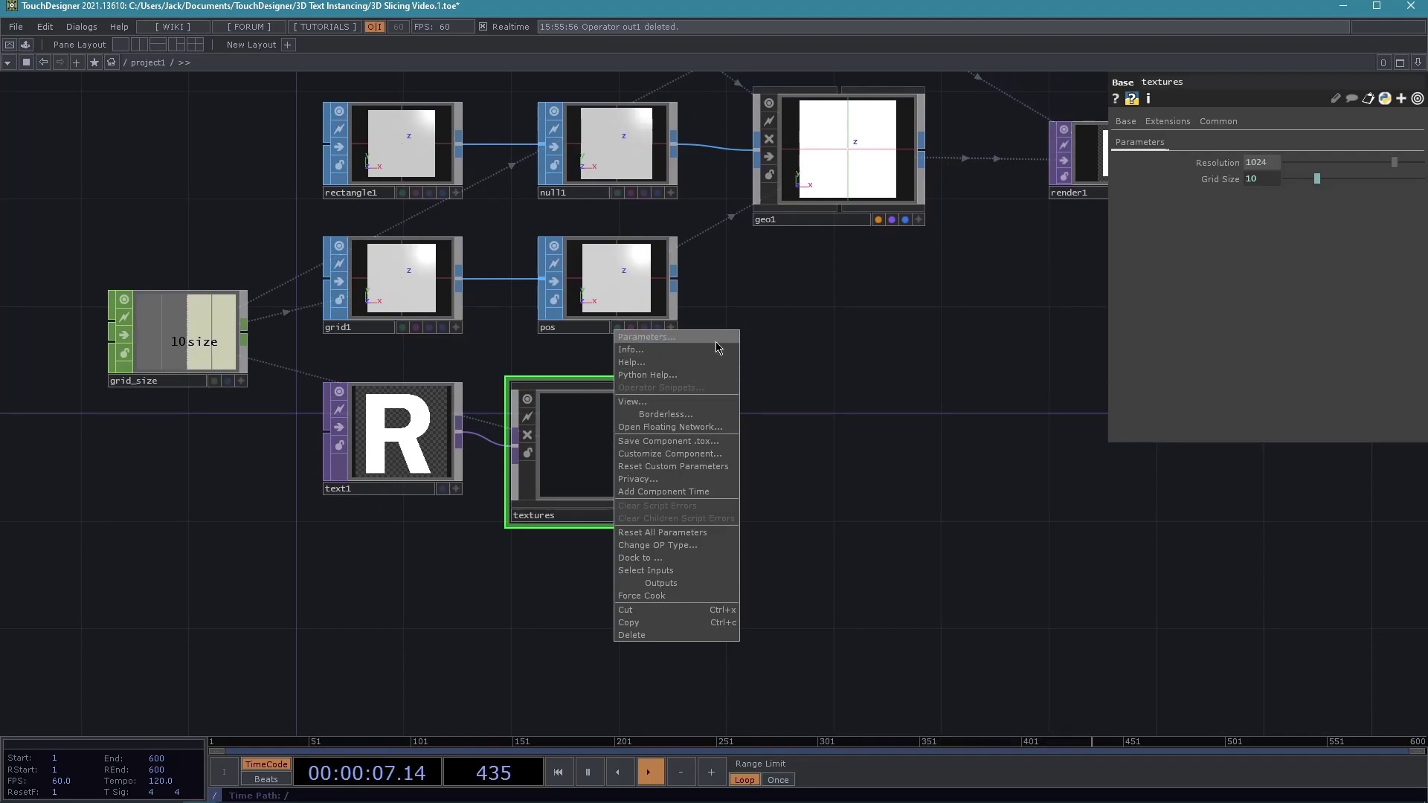
pyautogui.click(574, 457)
pyautogui.rightClick(606, 439)
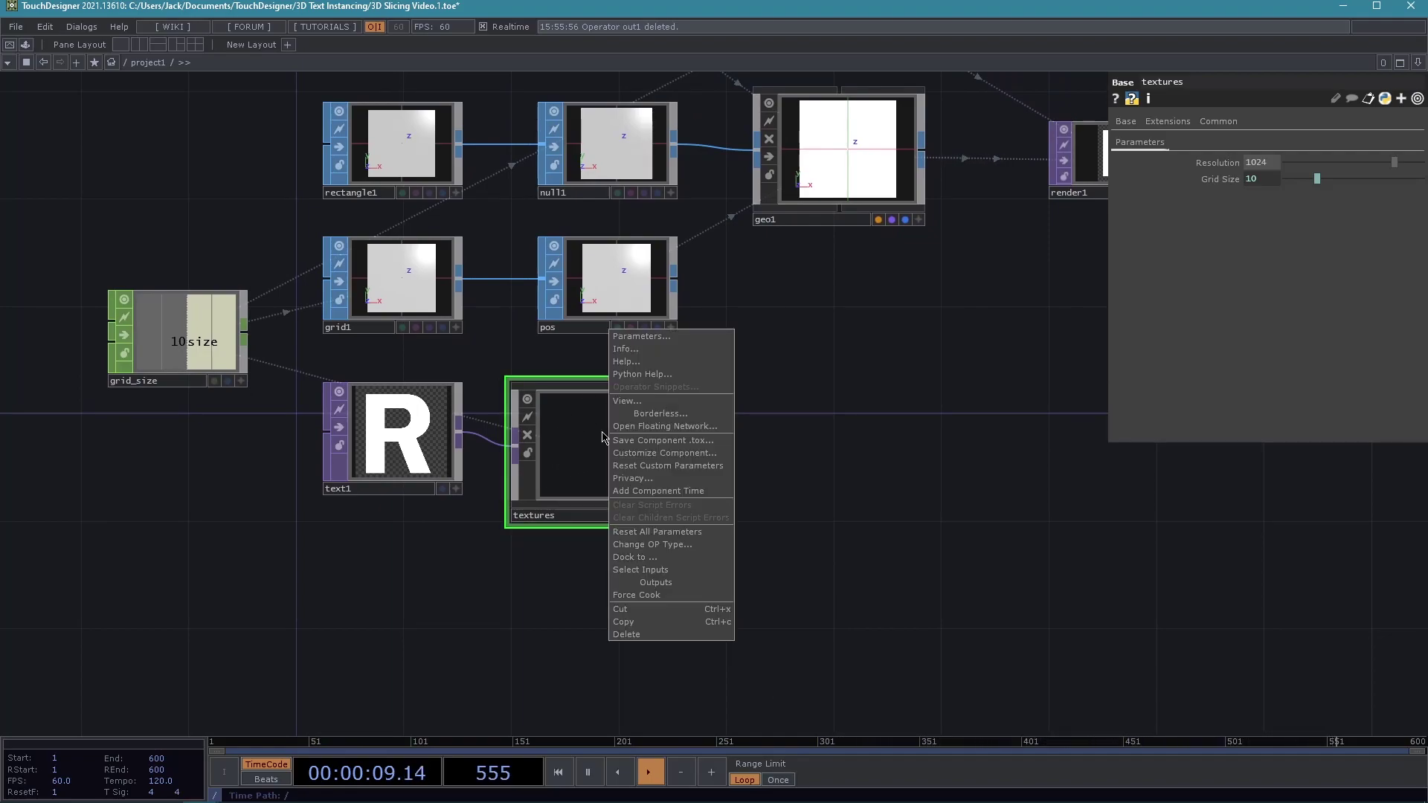
pyautogui.click(653, 342)
pyautogui.moveTo(639, 146); pyautogui.dragTo(862, 217)
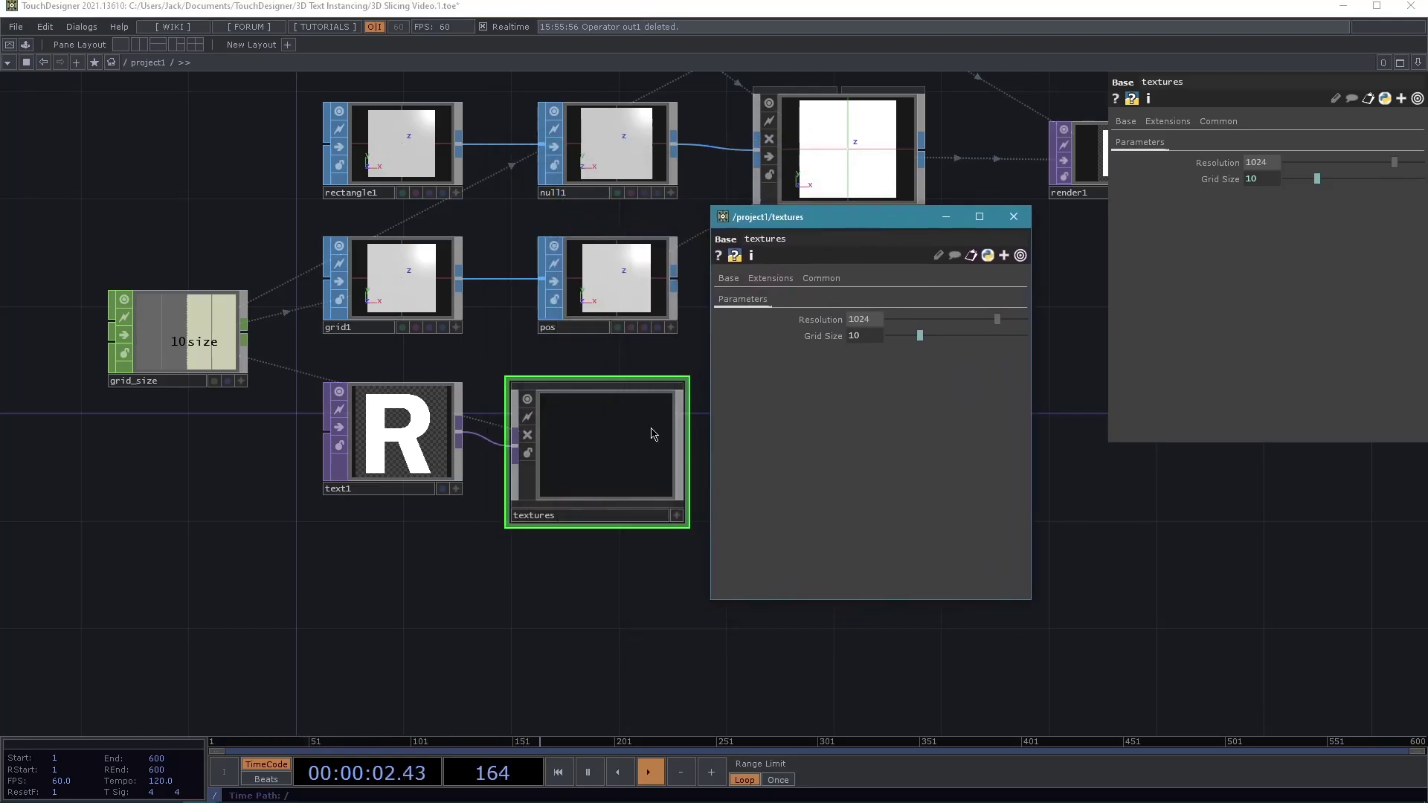
pyautogui.click(824, 280)
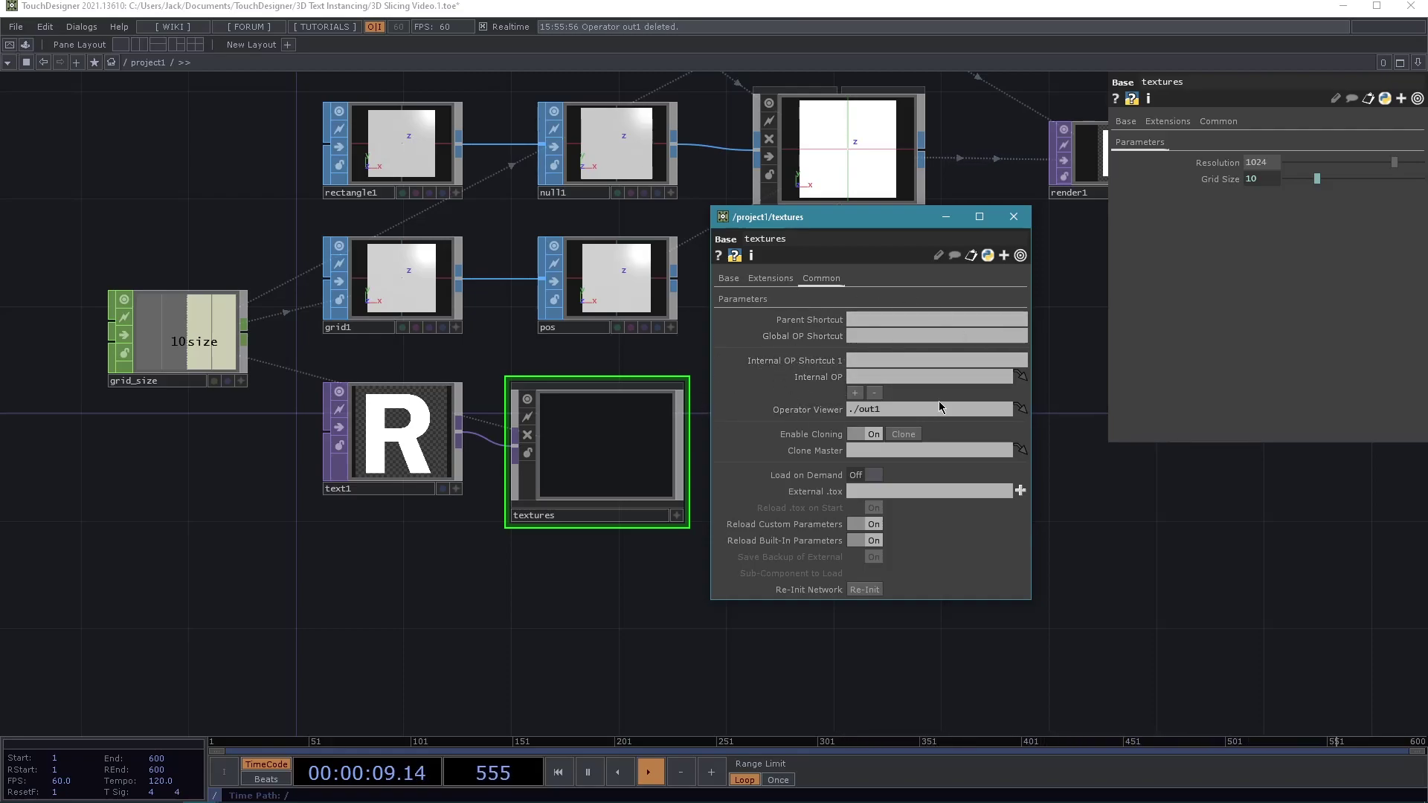
pyautogui.moveTo(824, 211); pyautogui.dragTo(947, 194)
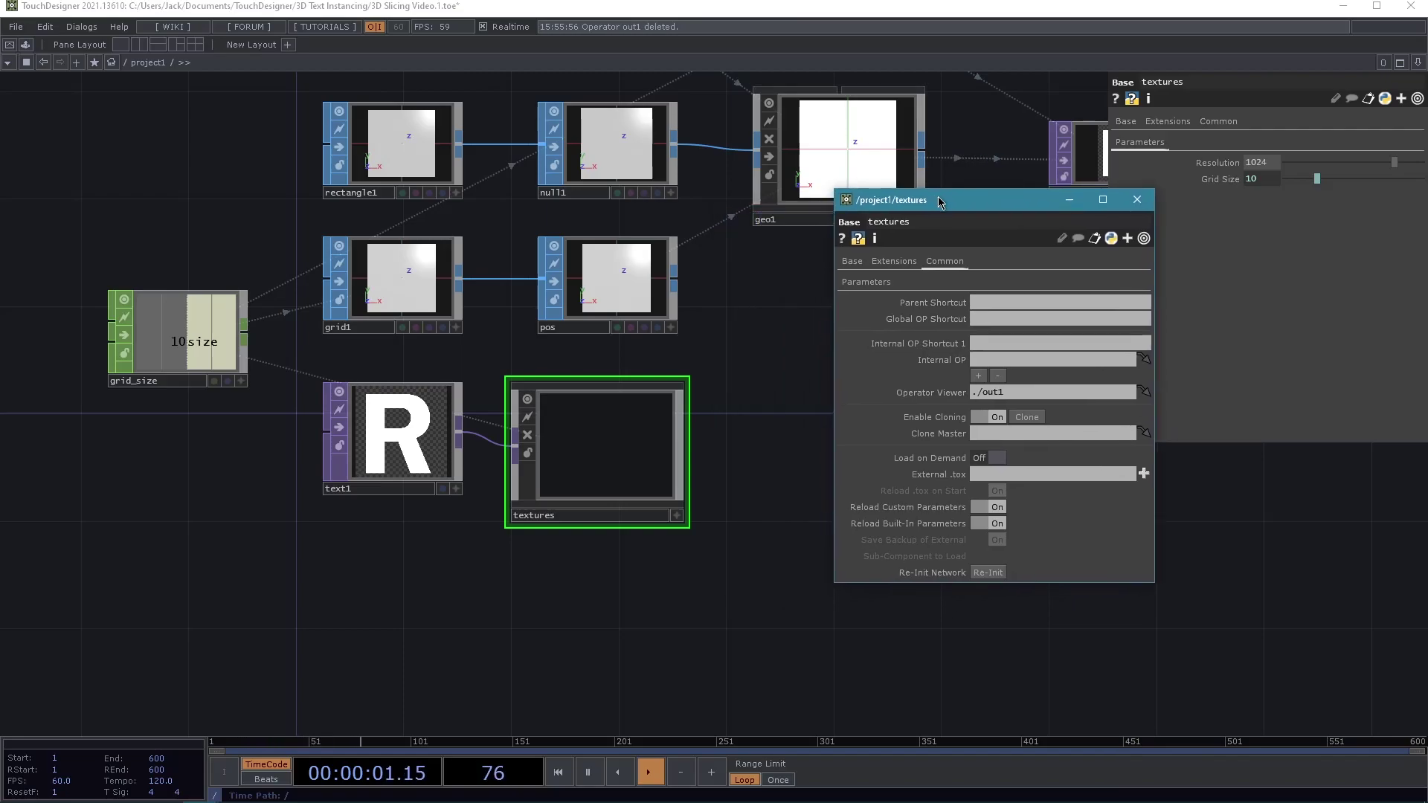
# Inside textures, set Internal OP Shortcut 1 to grid_par and link its Internal OP to the grid_par CHOP.
pyautogui.doubleClick(614, 418)
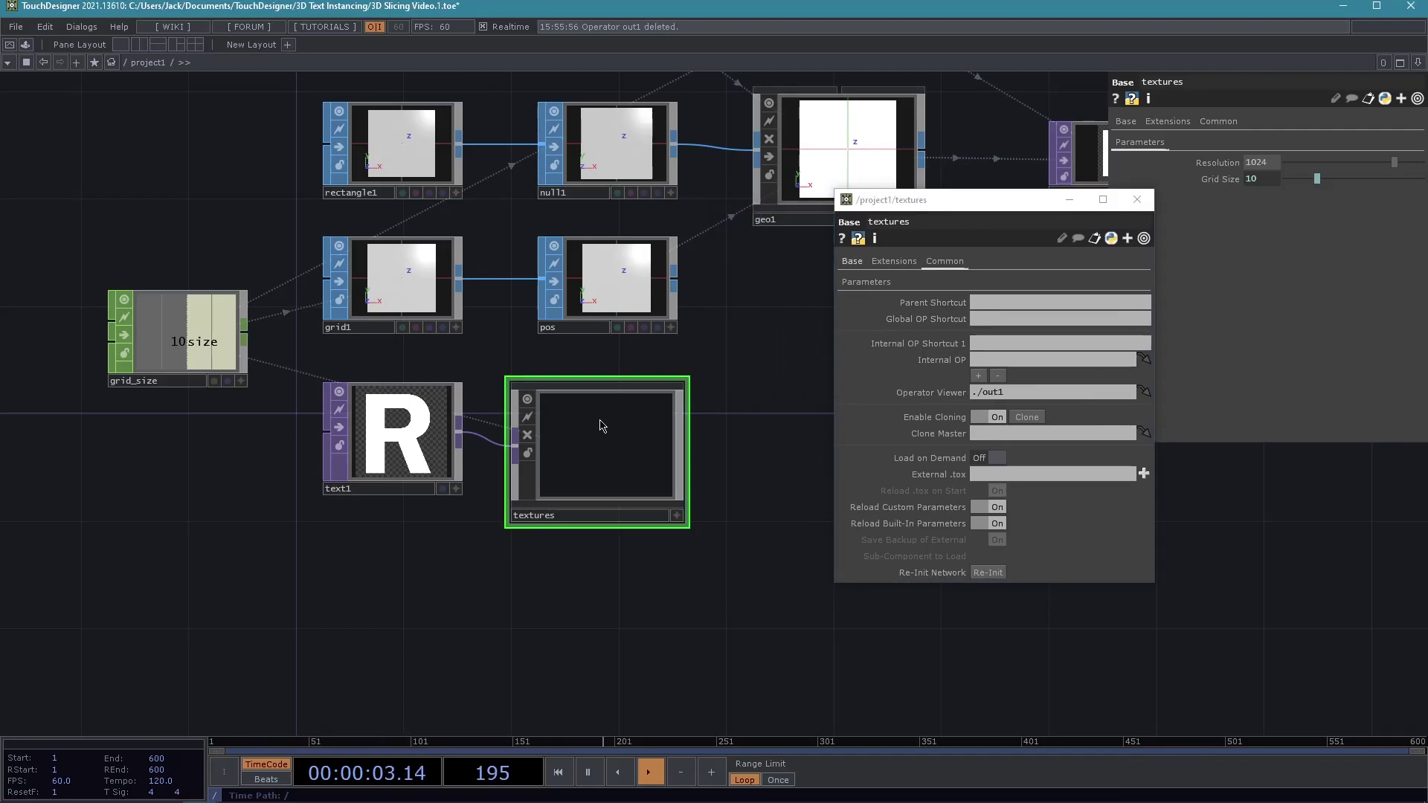
pyautogui.moveTo(449, 578); pyautogui.dragTo(584, 573)
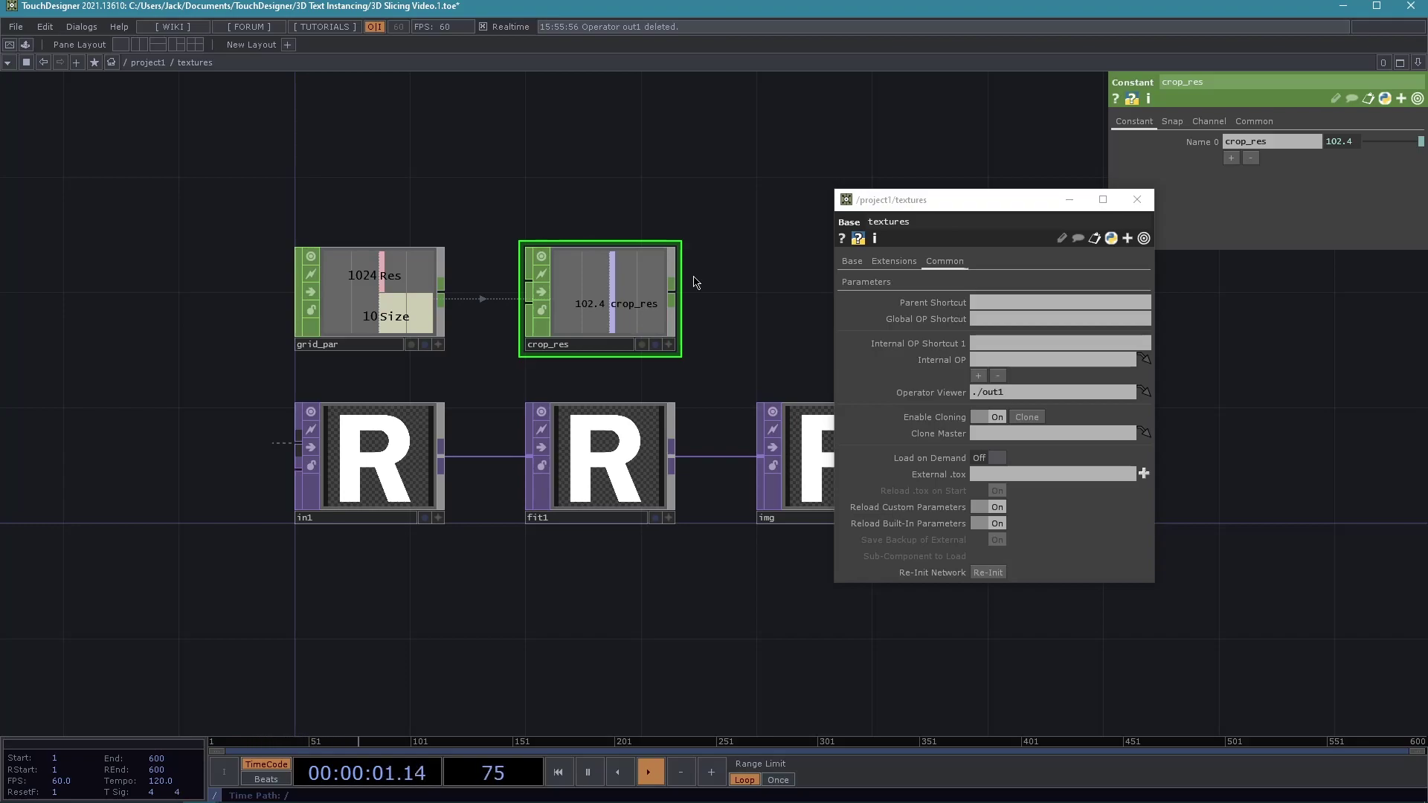
pyautogui.click(985, 342)
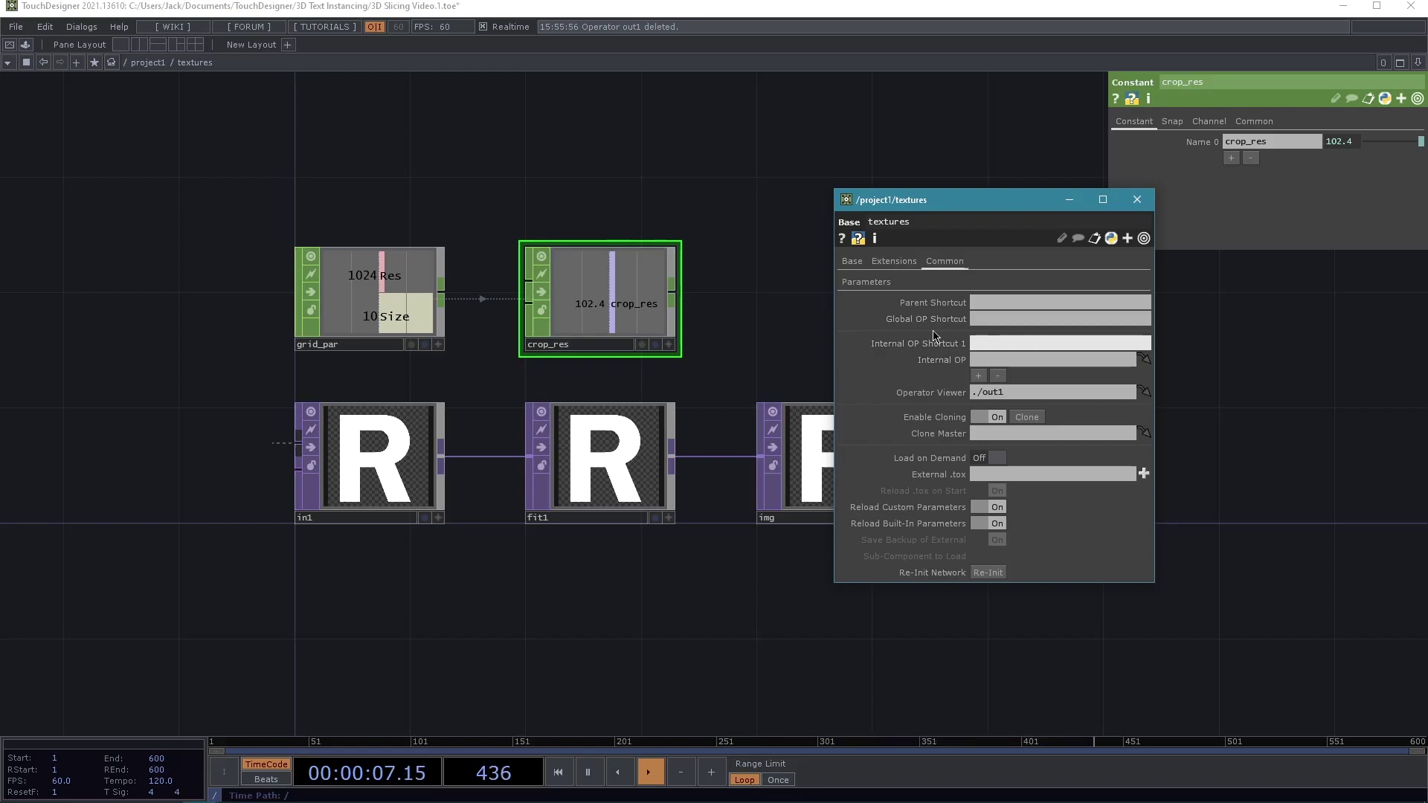
pyautogui.write('grid_par')
pyautogui.click(427, 213)
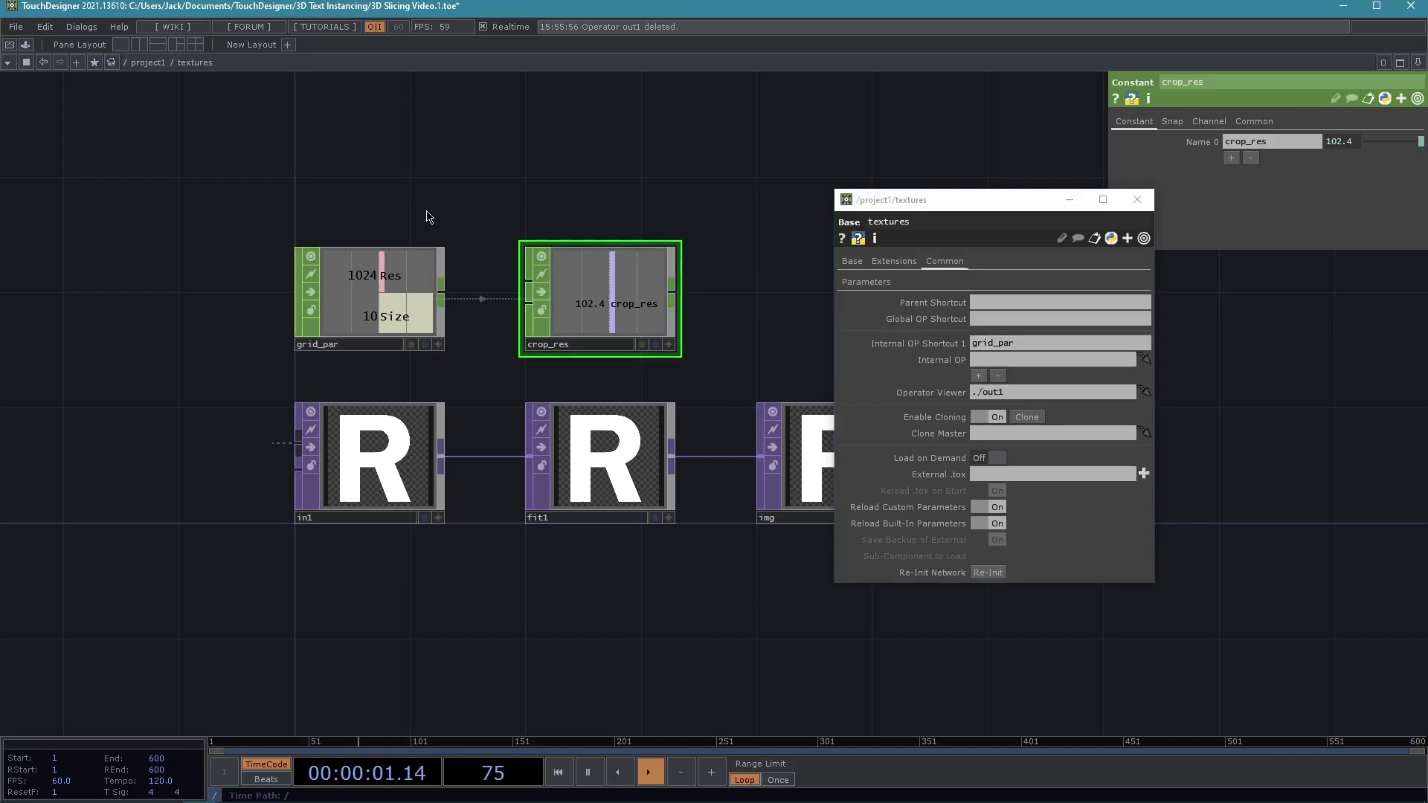
pyautogui.moveTo(378, 297); pyautogui.dragTo(998, 364)
# Add a second internal OP shortcut named crop_res linked to the crop_res CHOP, and close the floating parameter window.
pyautogui.click(978, 375)
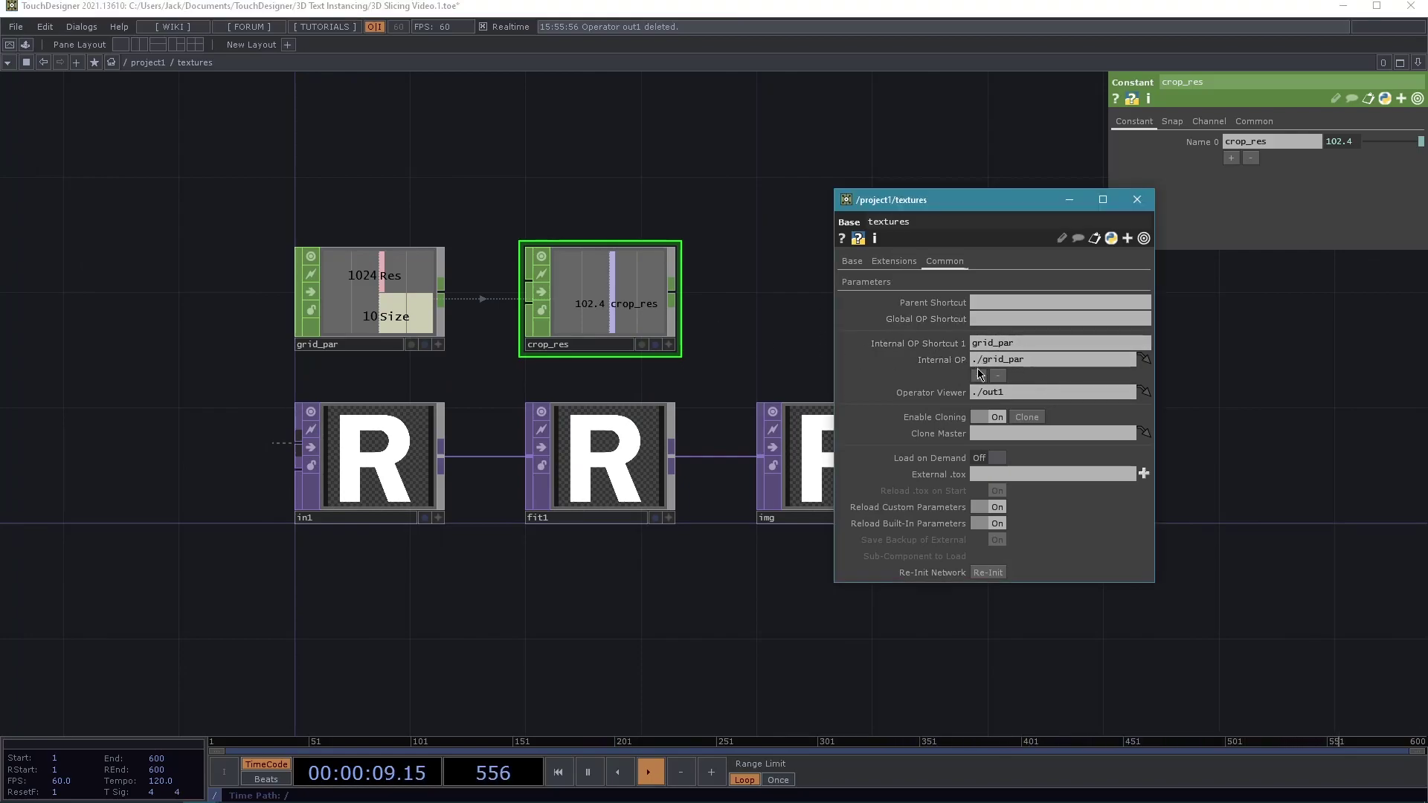
pyautogui.moveTo(584, 305); pyautogui.dragTo(1016, 390)
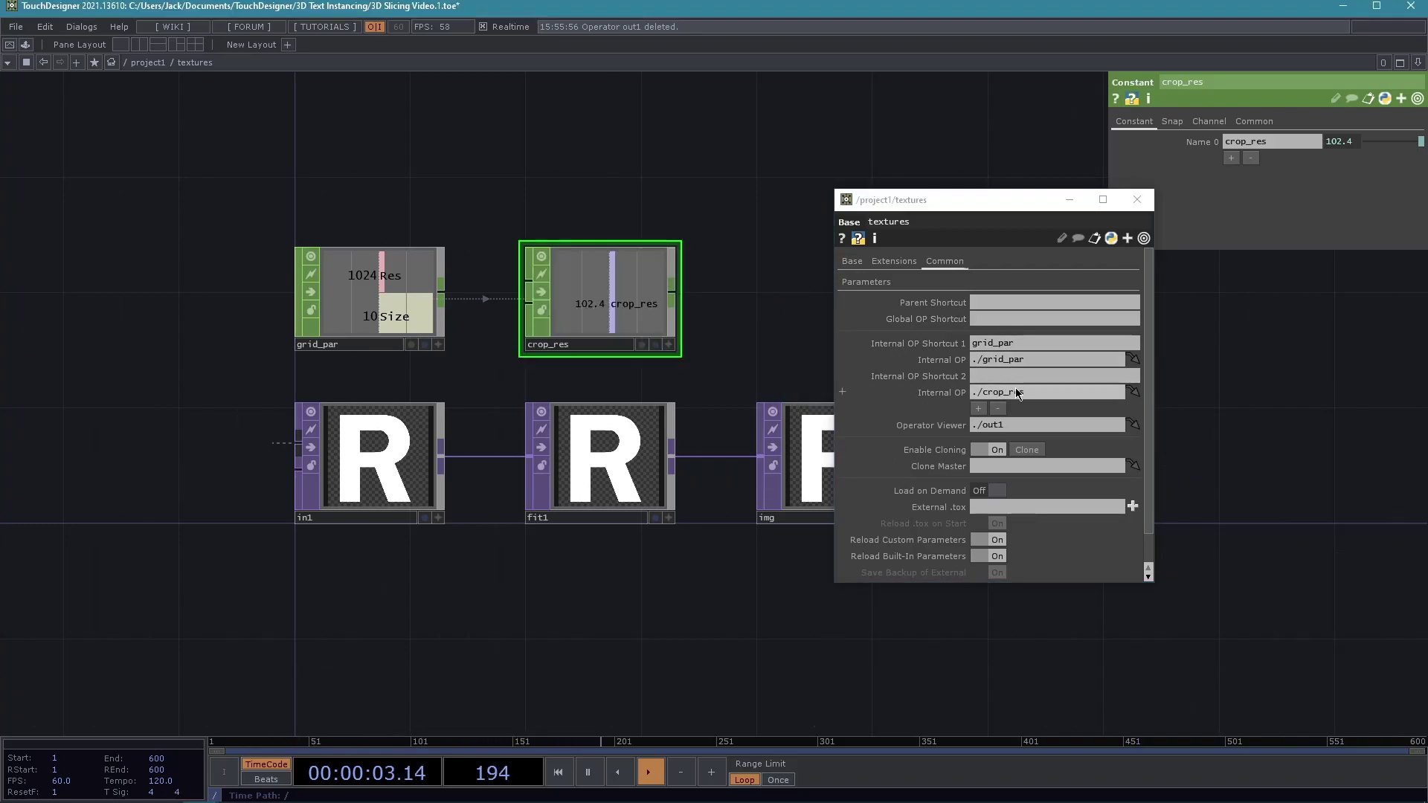
pyautogui.click(1016, 374)
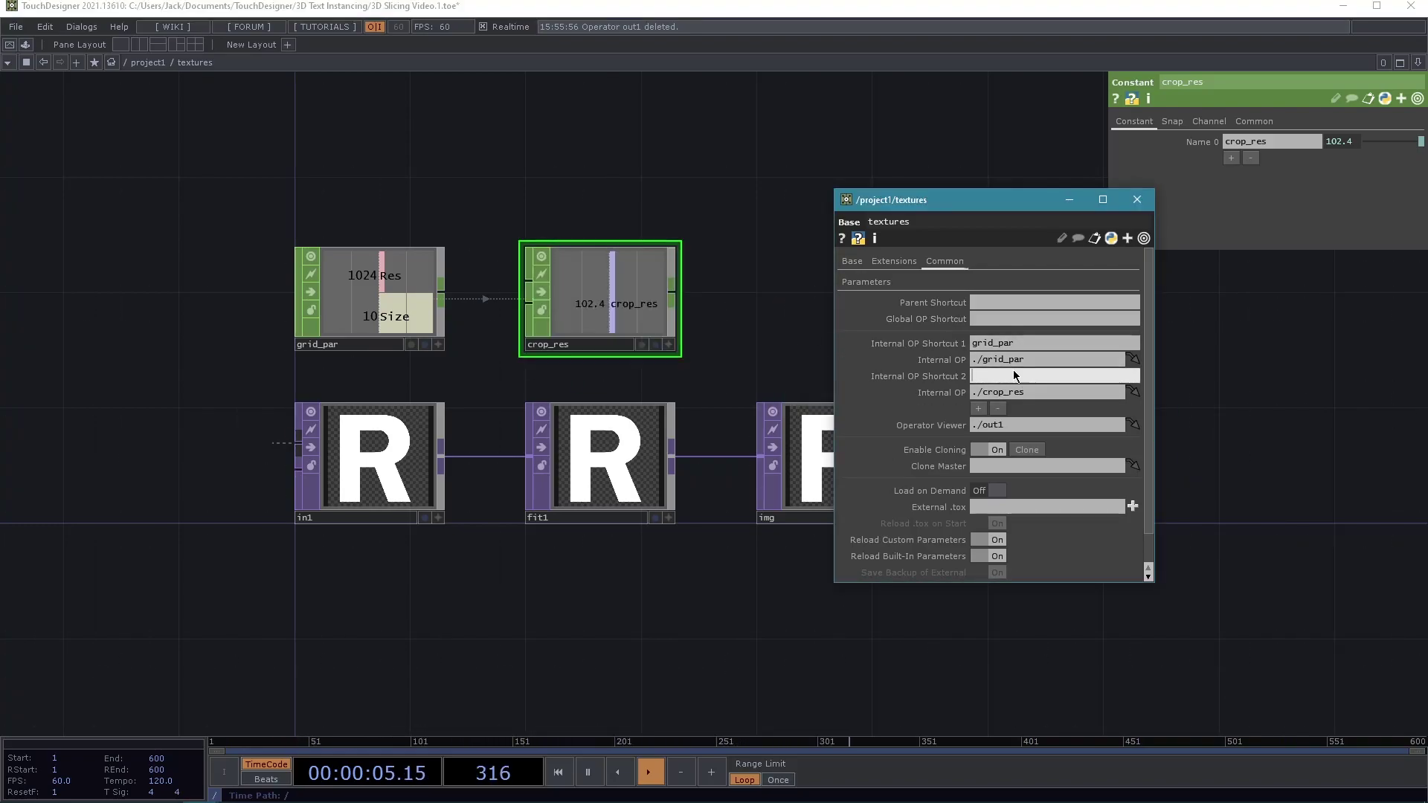
pyautogui.write('crop_res')
pyautogui.click(776, 333)
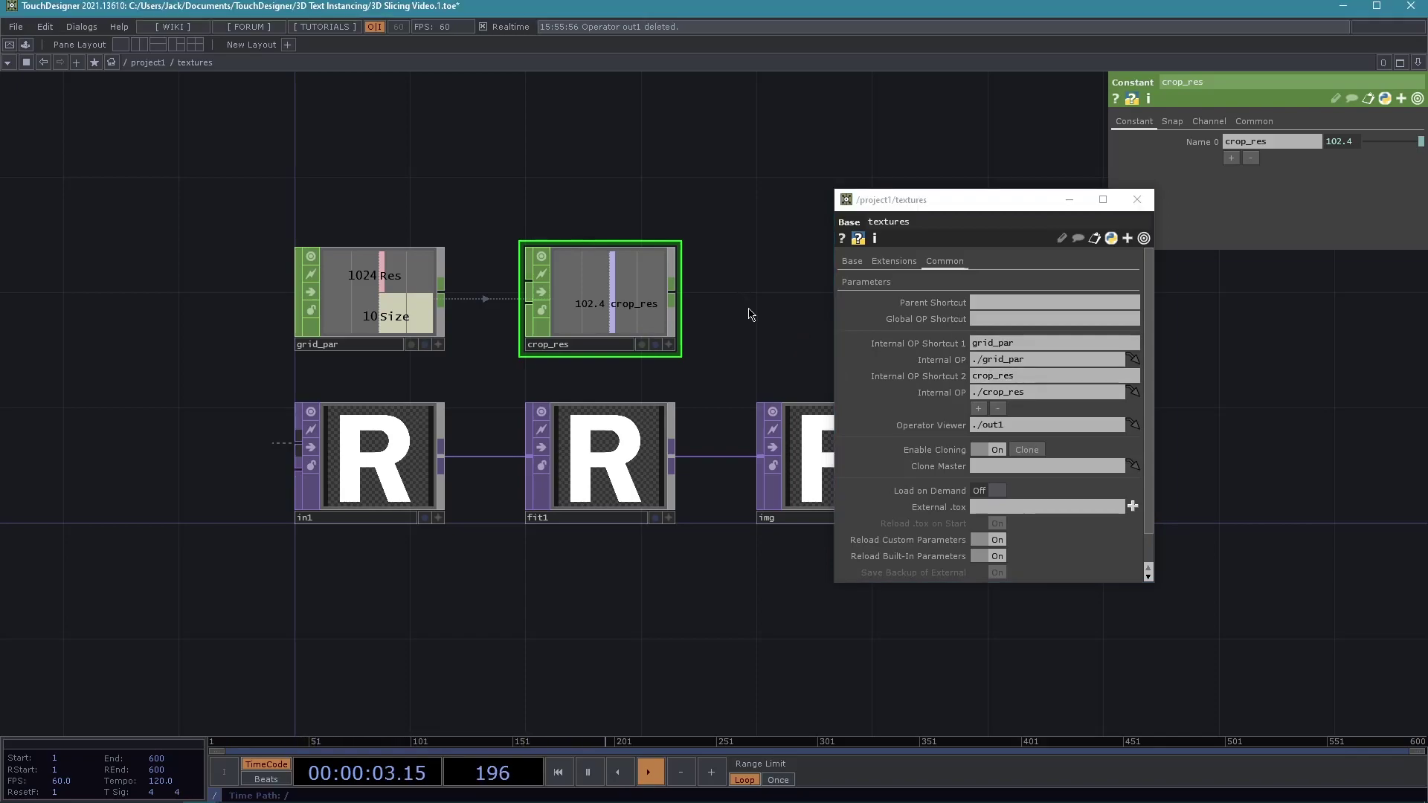
pyautogui.moveTo(700, 342); pyautogui.dragTo(588, 336)
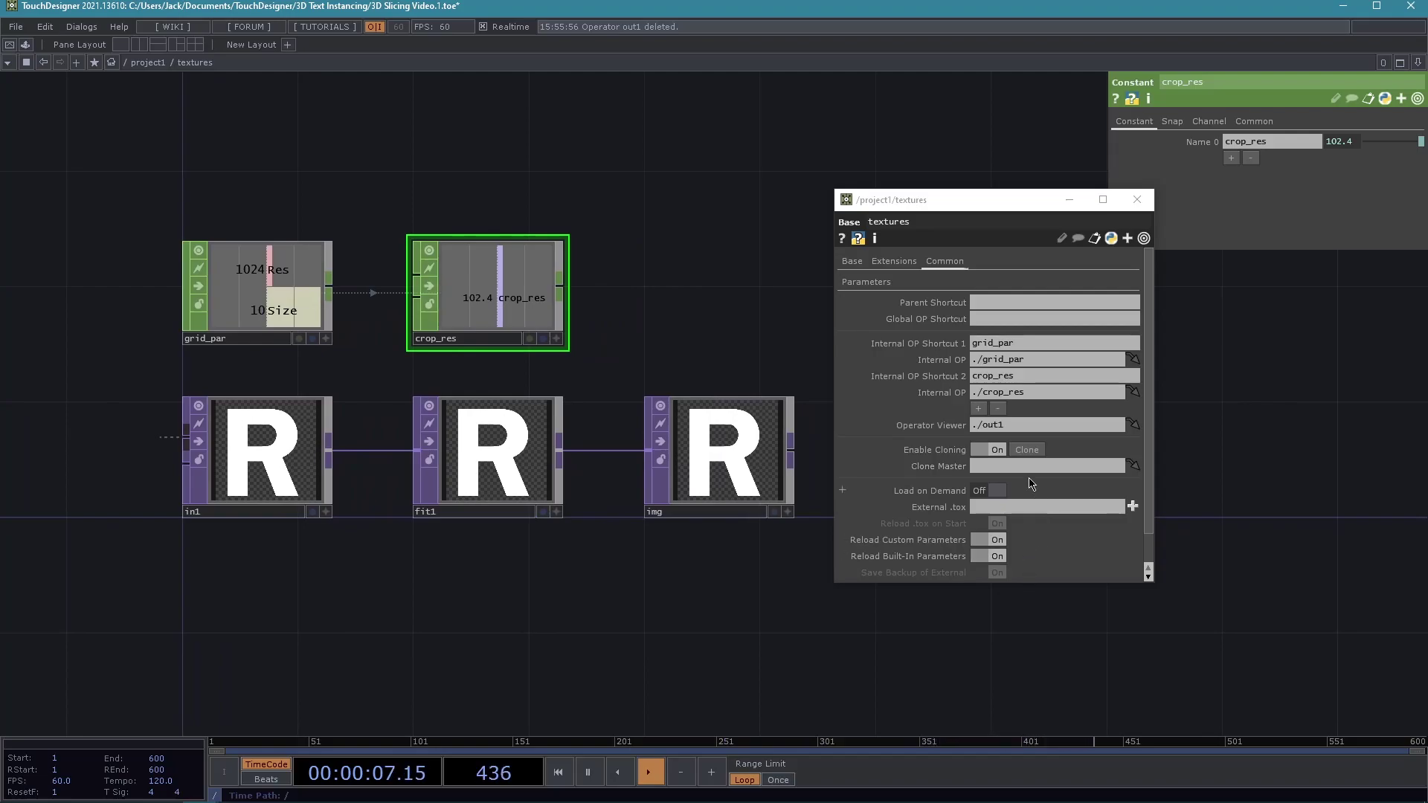
pyautogui.click(1134, 200)
# Add a Table DAT to the textures network and align it directly below in1.
pyautogui.moveTo(674, 300); pyautogui.dragTo(788, 280)
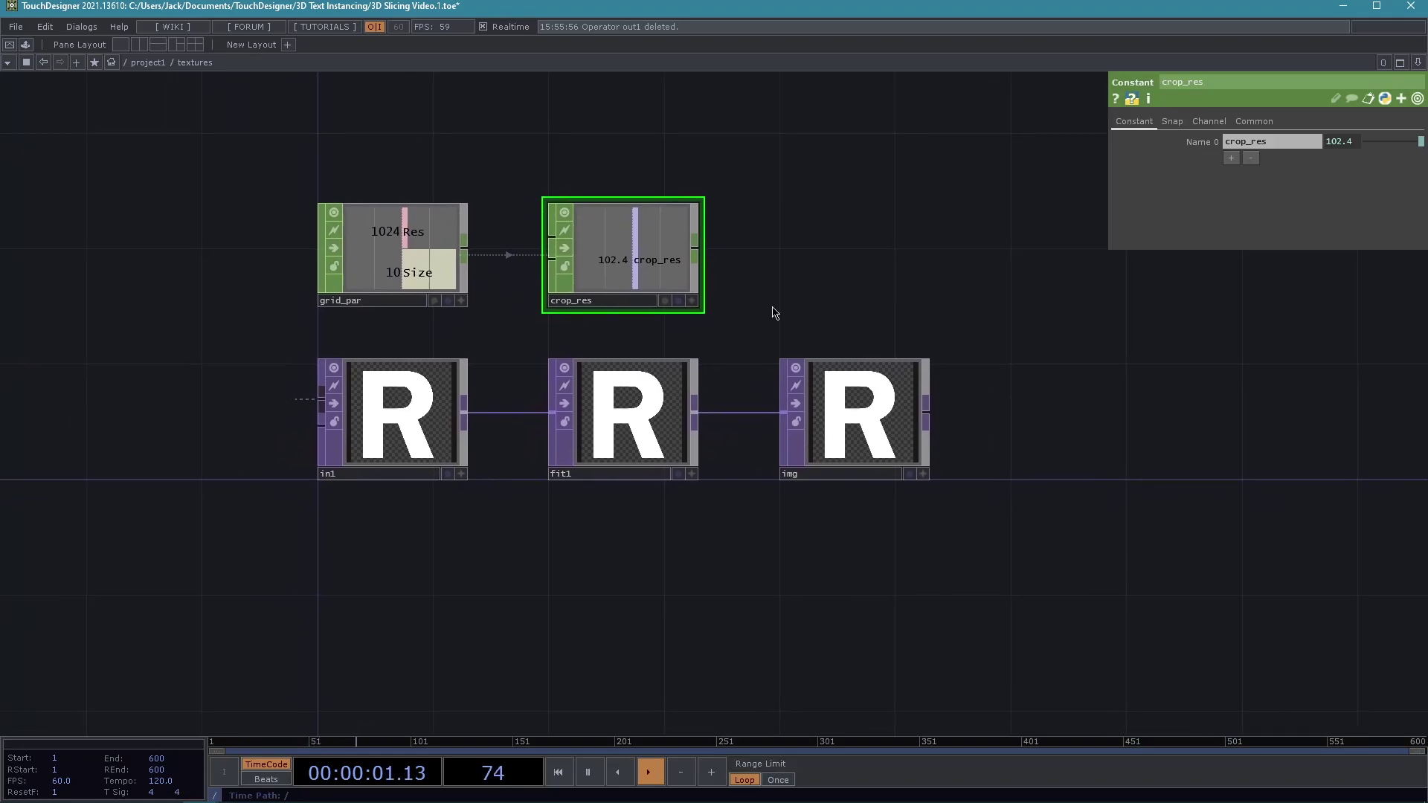
pyautogui.moveTo(879, 609); pyautogui.dragTo(806, 561)
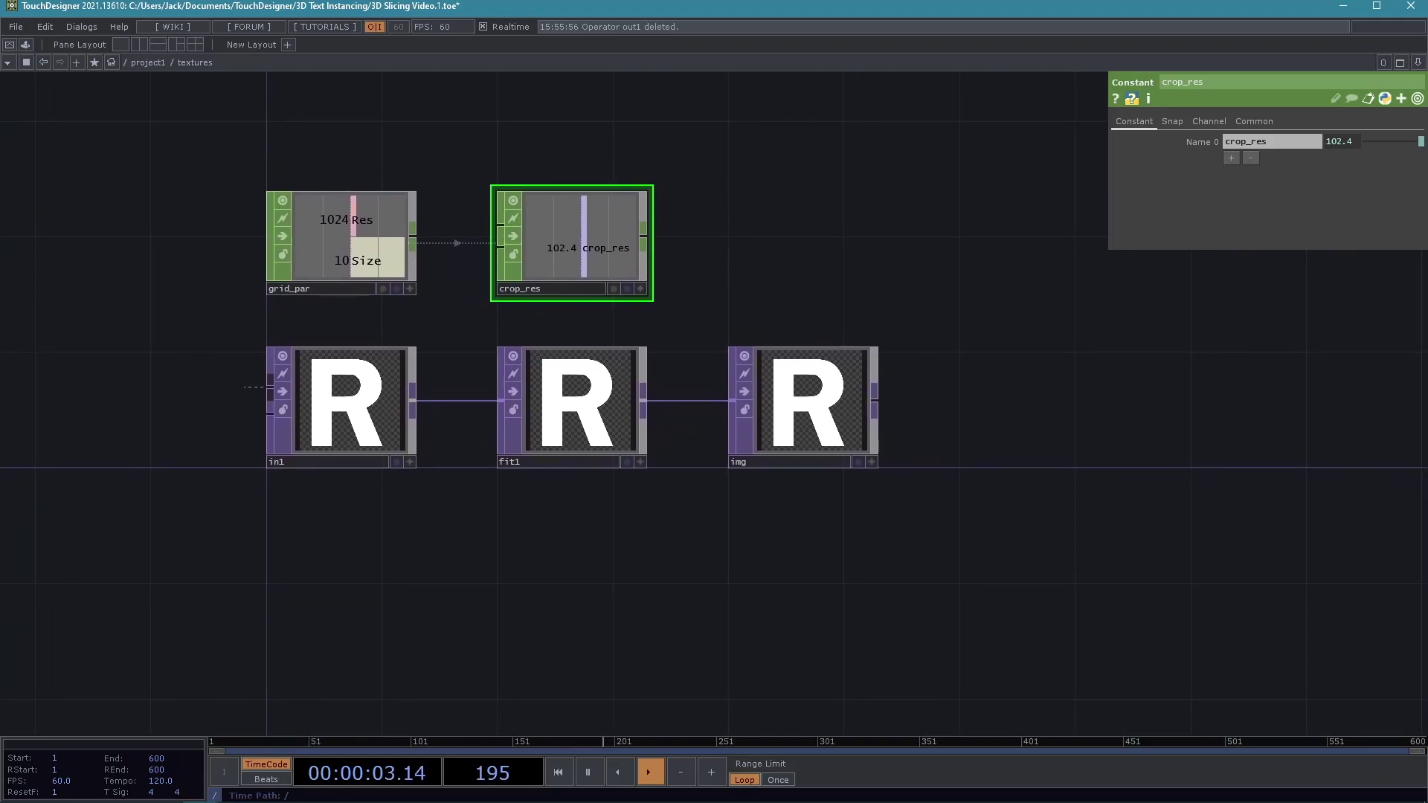
pyautogui.moveTo(424, 531); pyautogui.dragTo(449, 443)
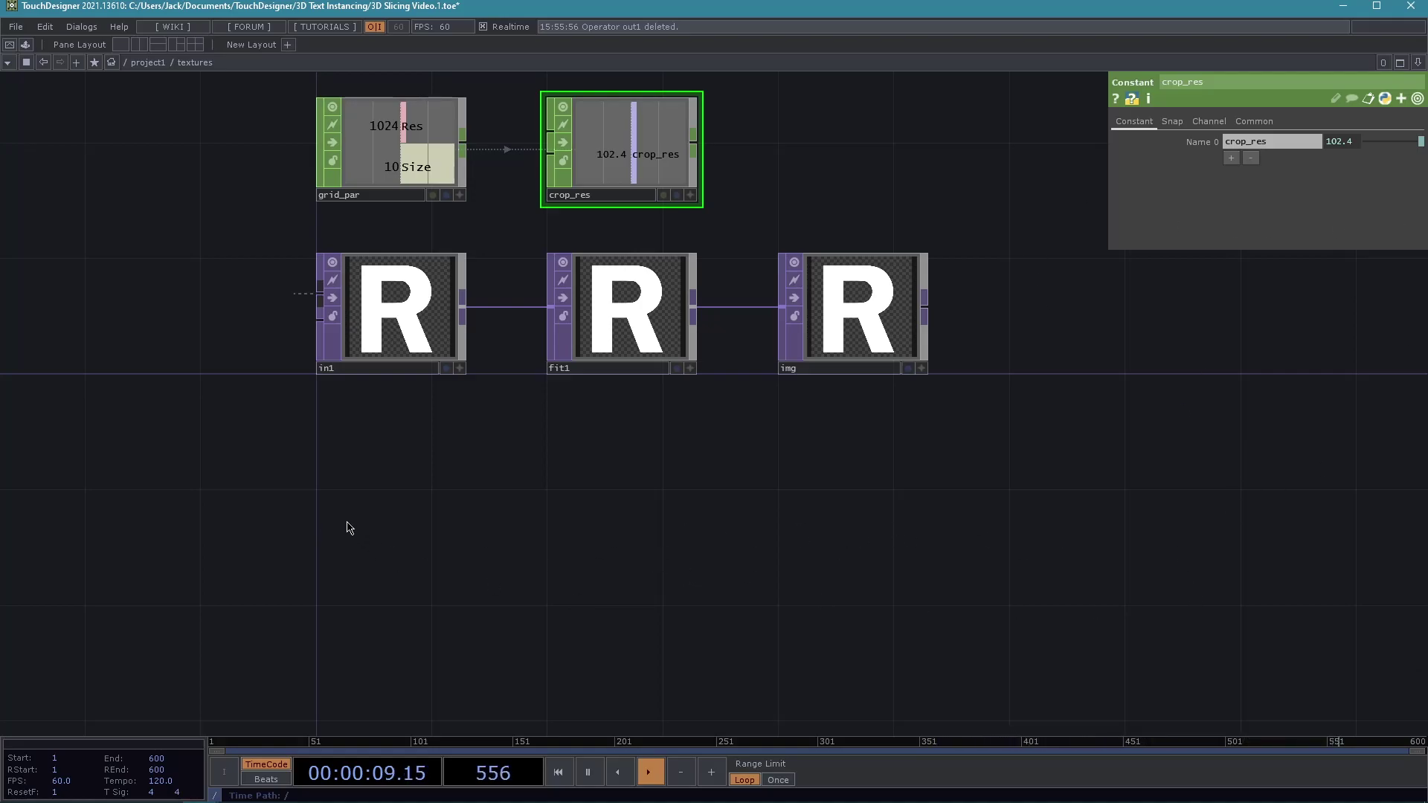
pyautogui.press('Tab')
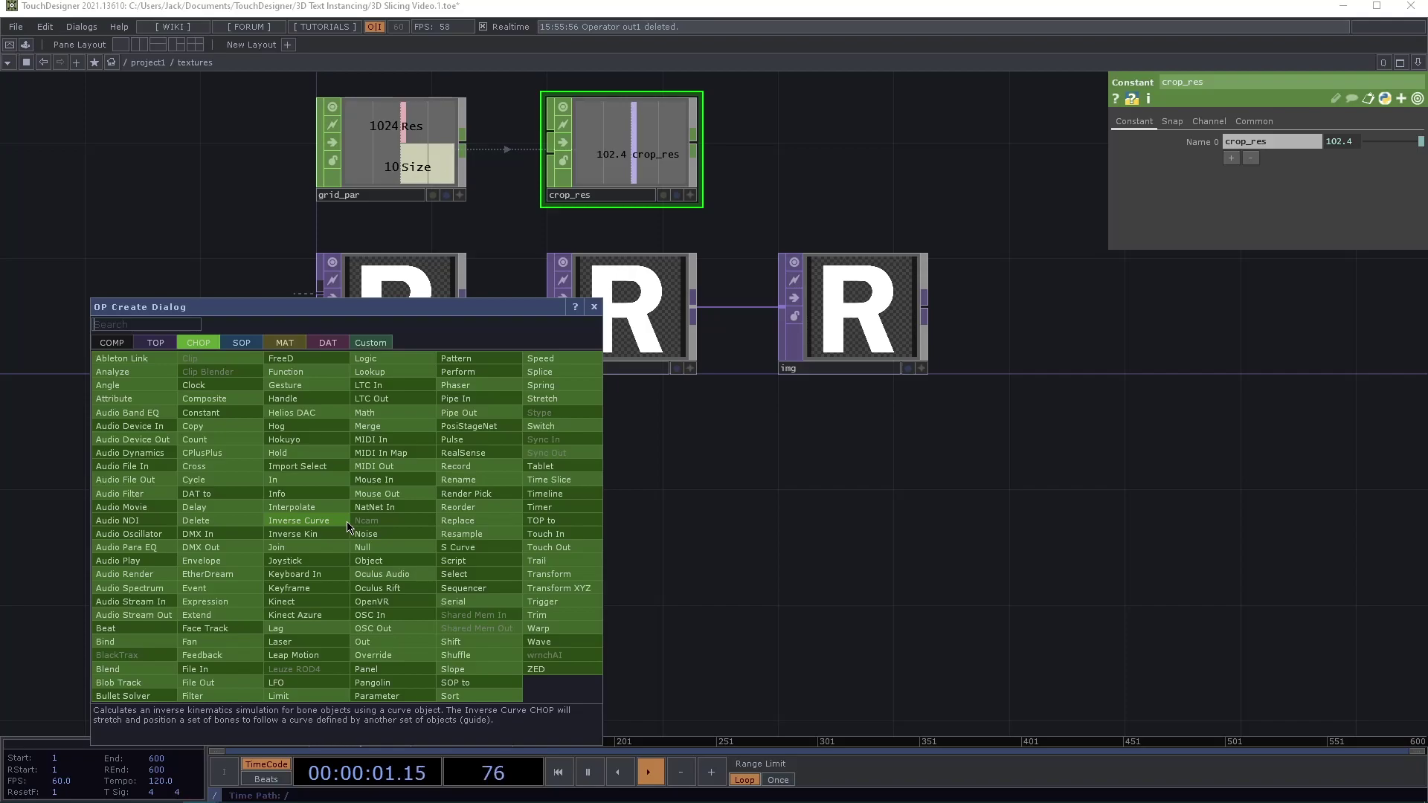
pyautogui.write('table')
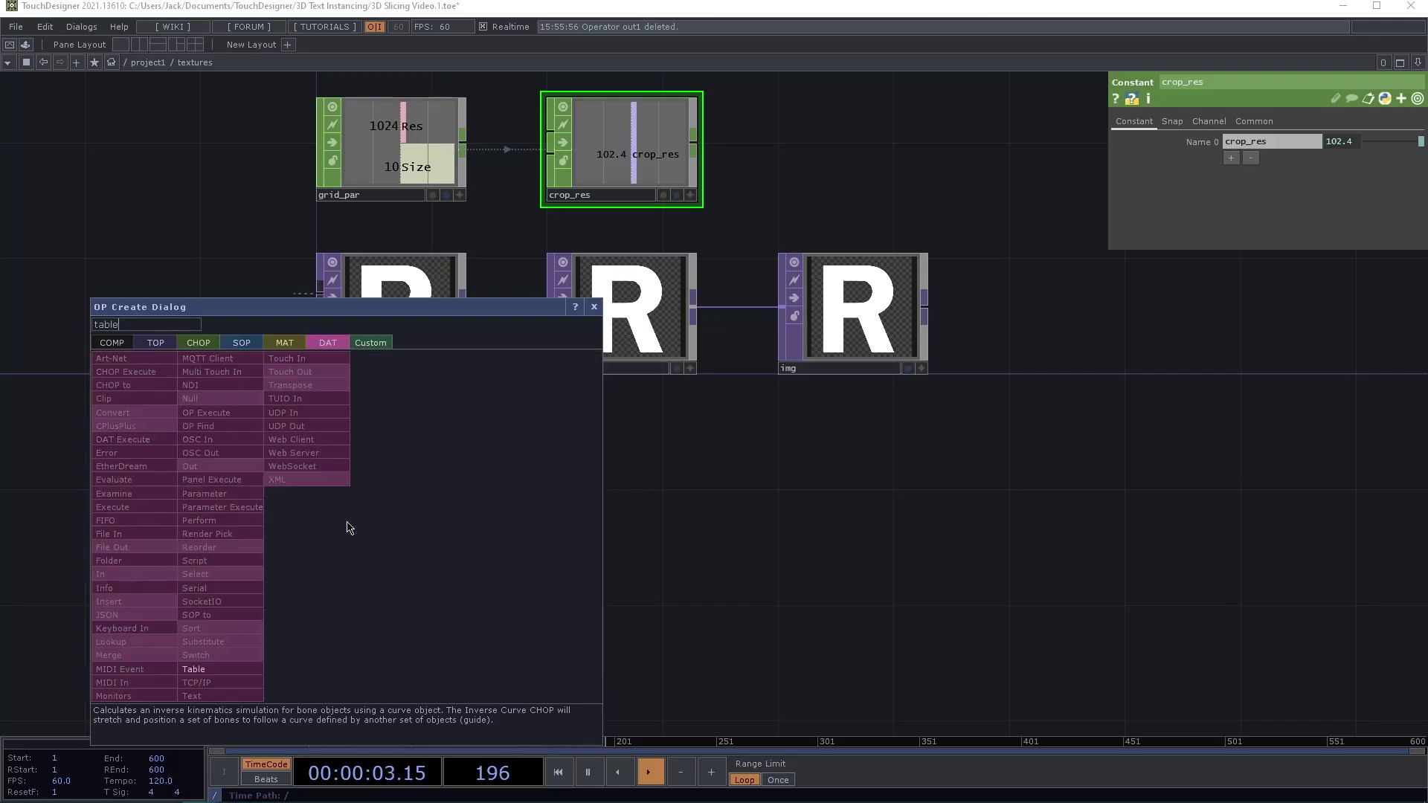
pyautogui.press('Return')
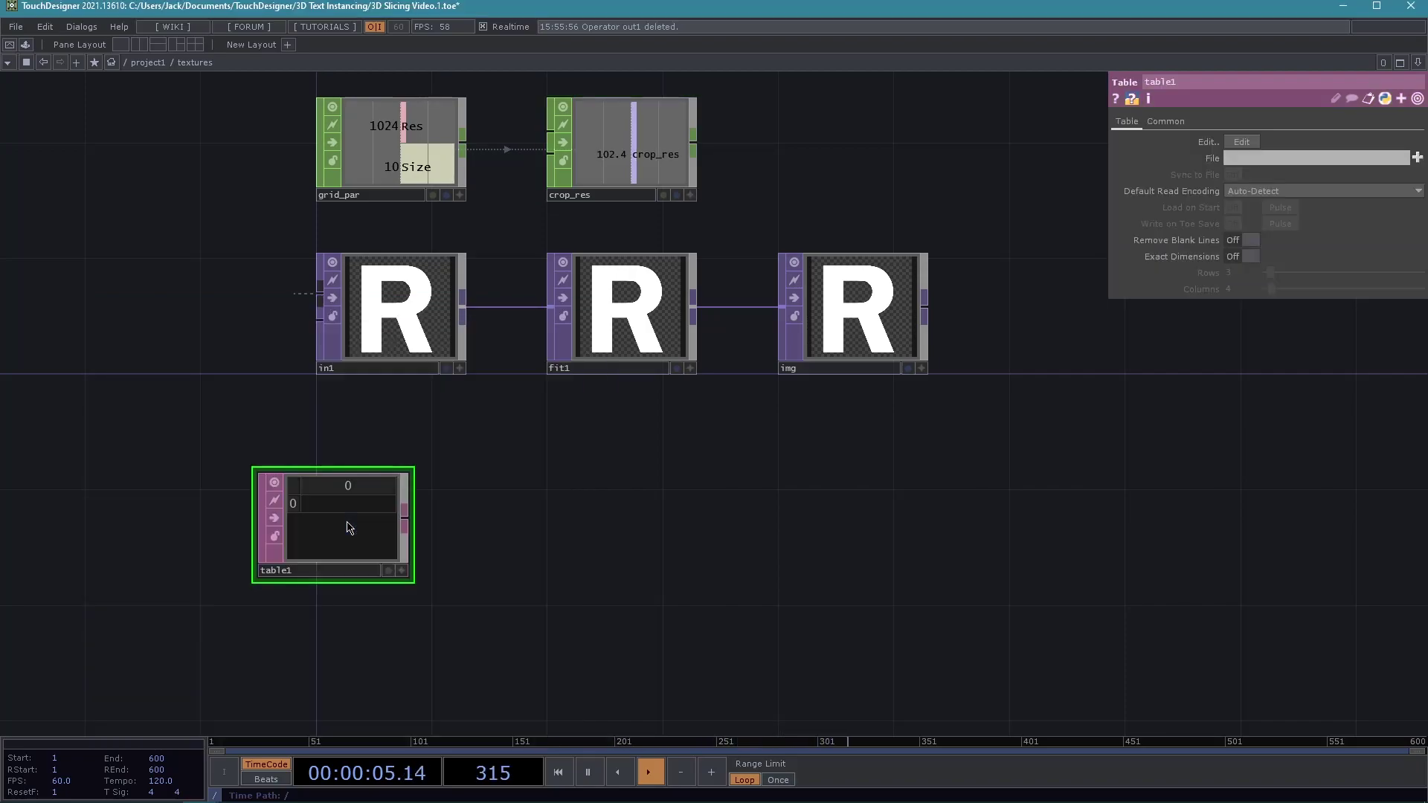
pyautogui.click(405, 483)
pyautogui.scroll(3, 375, 592)
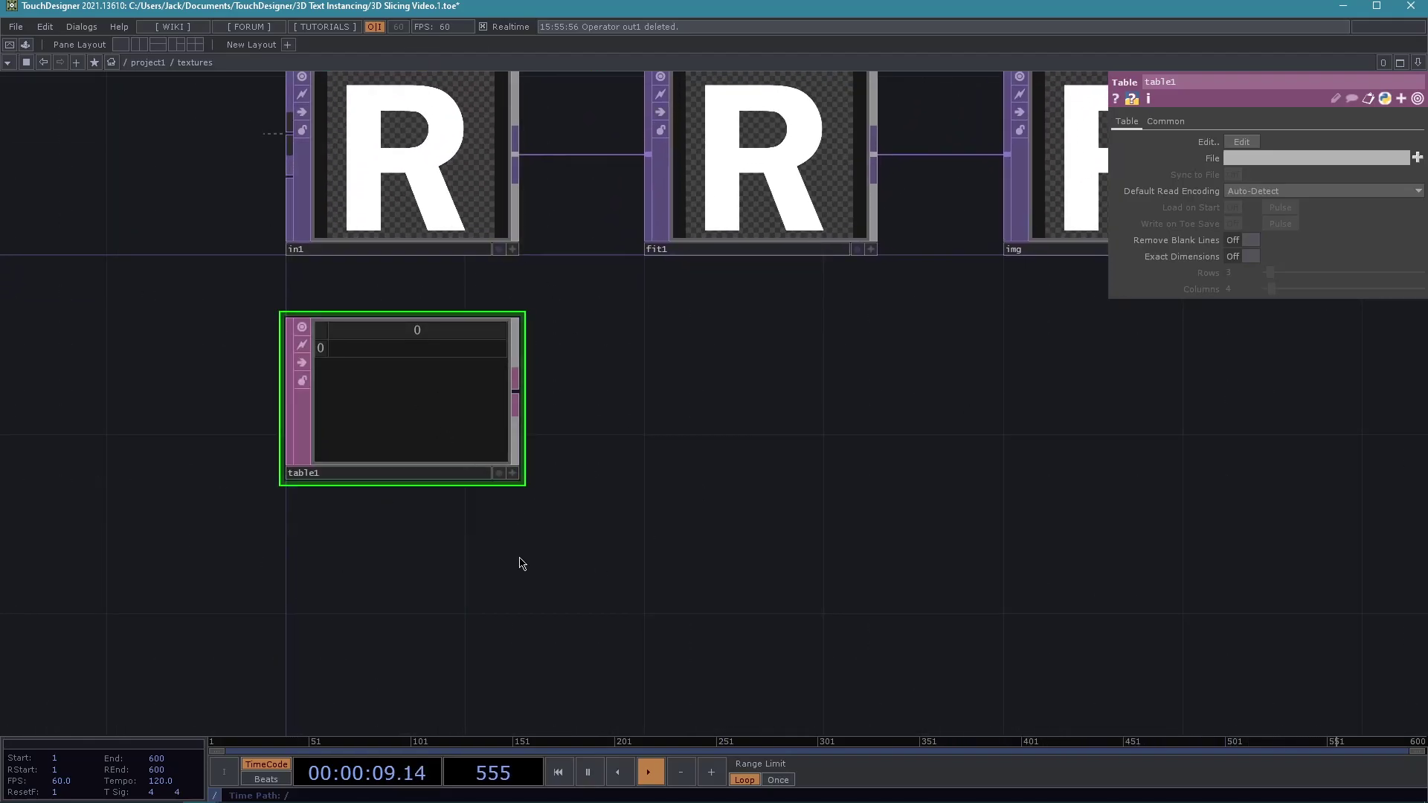
pyautogui.scroll(-2, 513, 565)
pyautogui.moveTo(405, 574); pyautogui.dragTo(400, 613)
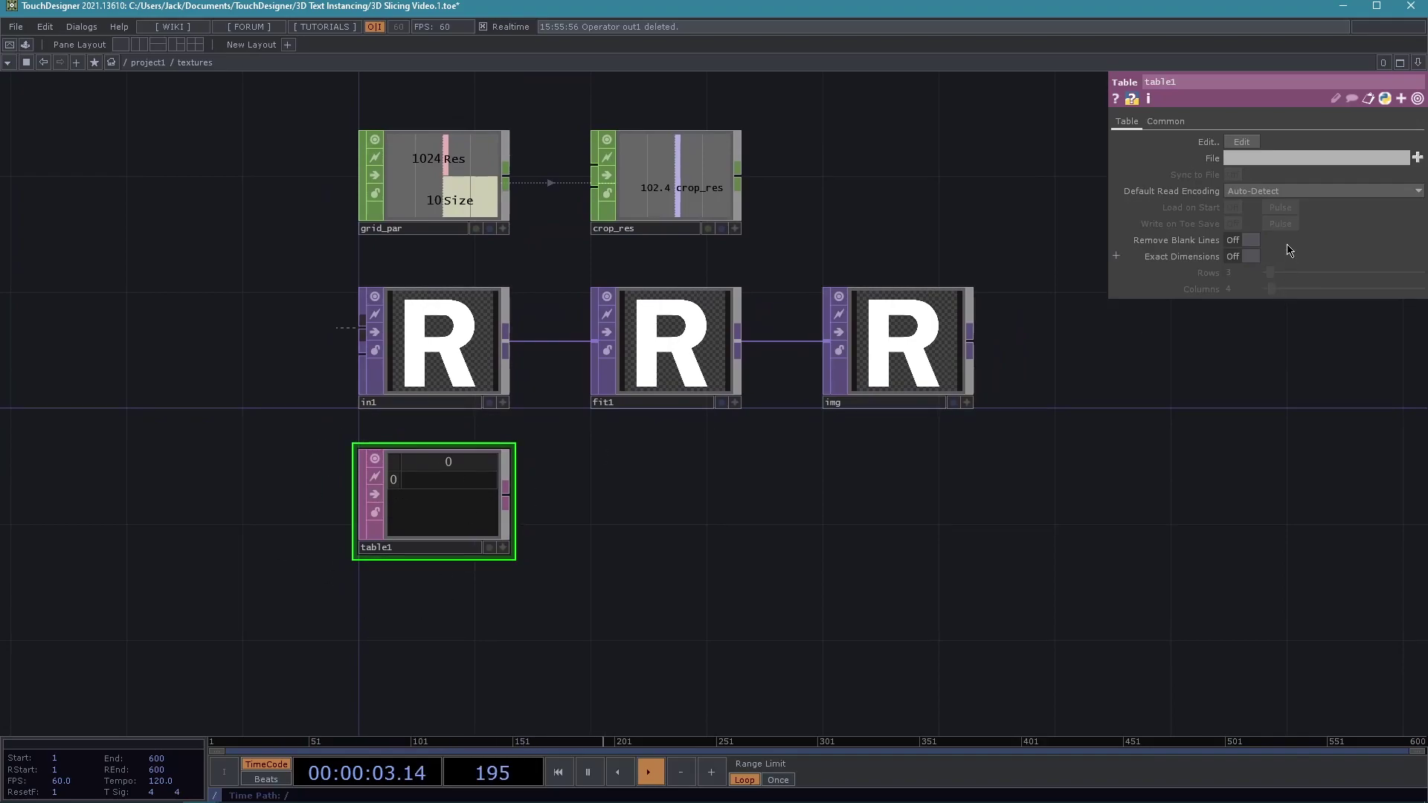
# Turn on Exact Dimensions for table1 and set its Columns to 1.
pyautogui.click(1239, 257)
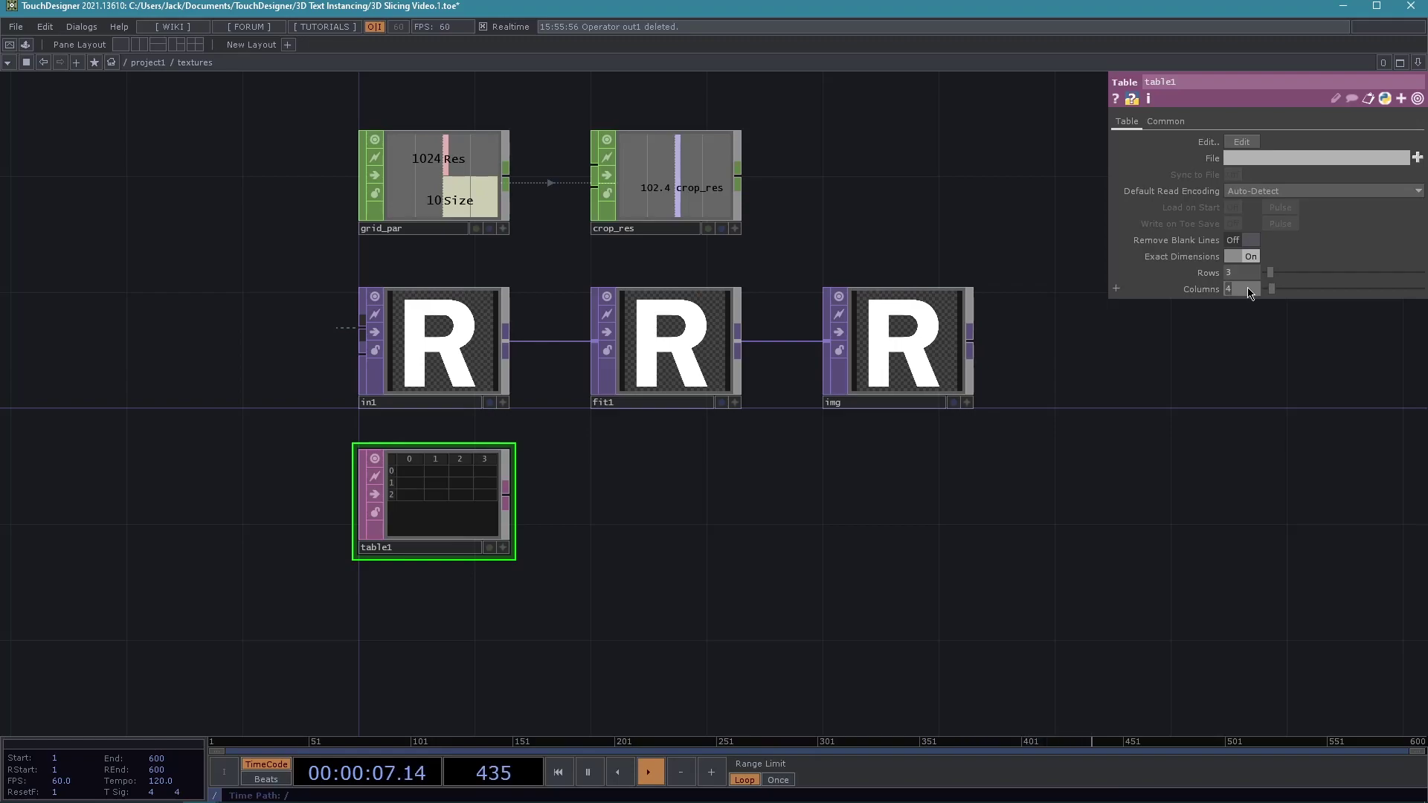
pyautogui.click(1240, 289)
pyautogui.write('1')
pyautogui.press('Return')
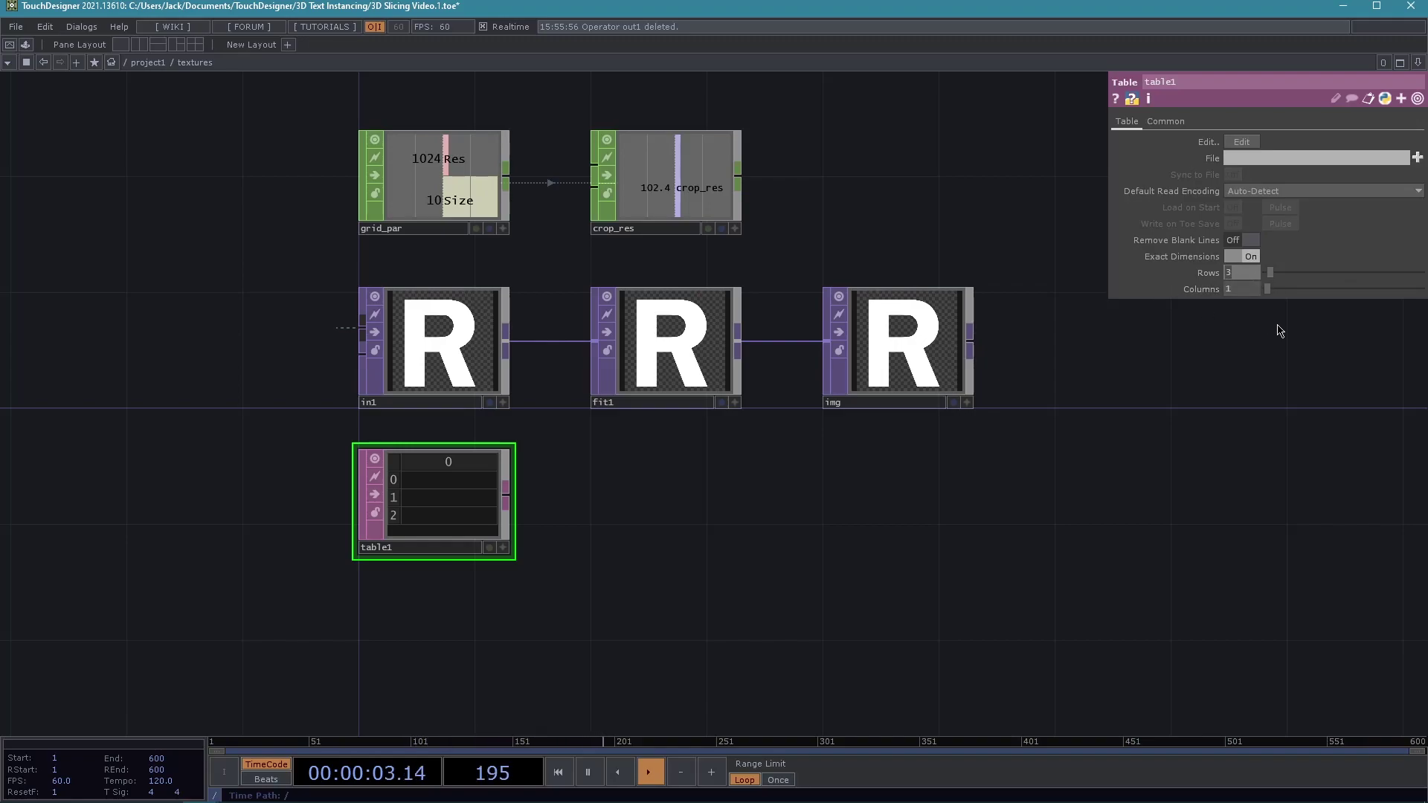
# Link table1's Rows parameter to the Size channel of grid_par as a CHOP reference.
pyautogui.moveTo(1108, 238); pyautogui.dragTo(855, 249)
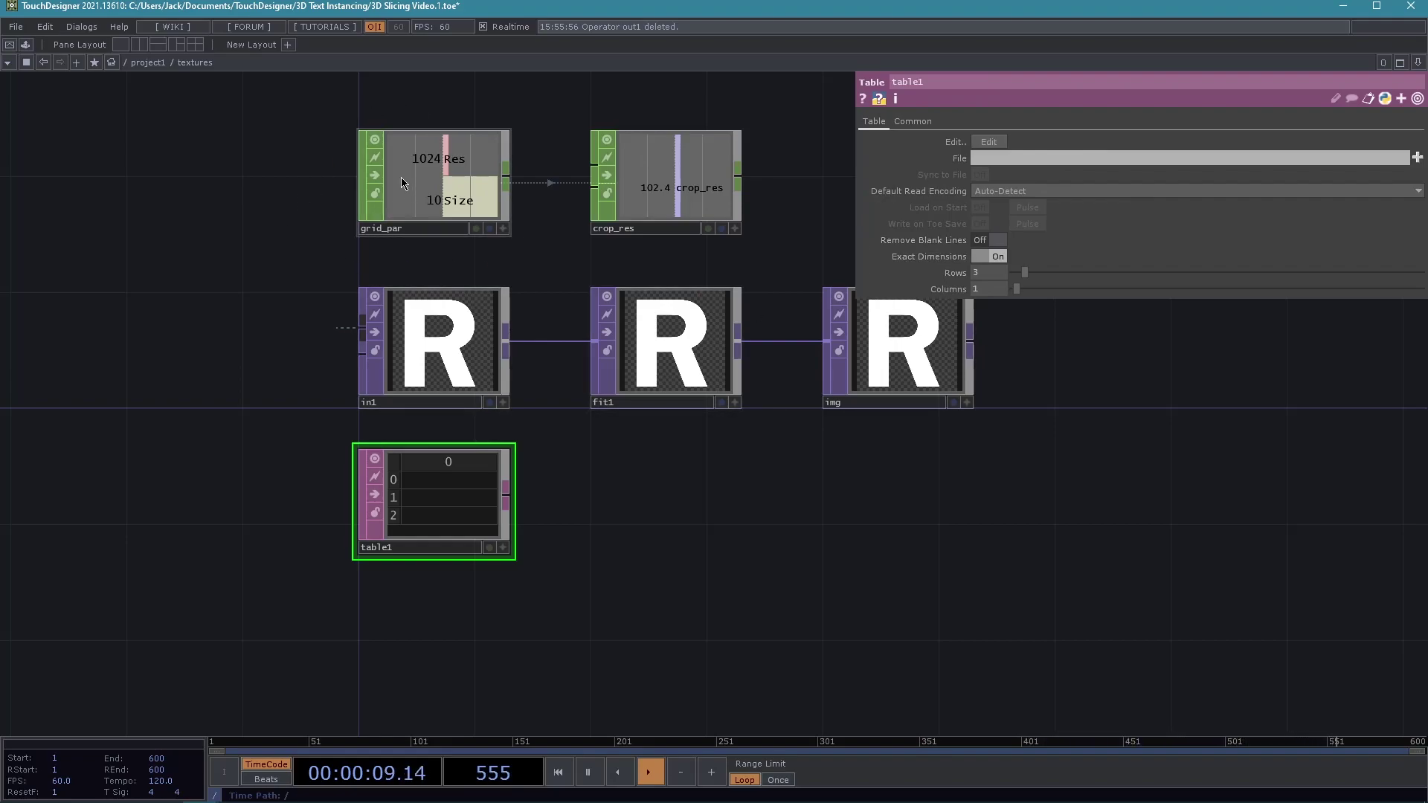
pyautogui.click(504, 230)
pyautogui.moveTo(457, 202); pyautogui.dragTo(997, 274)
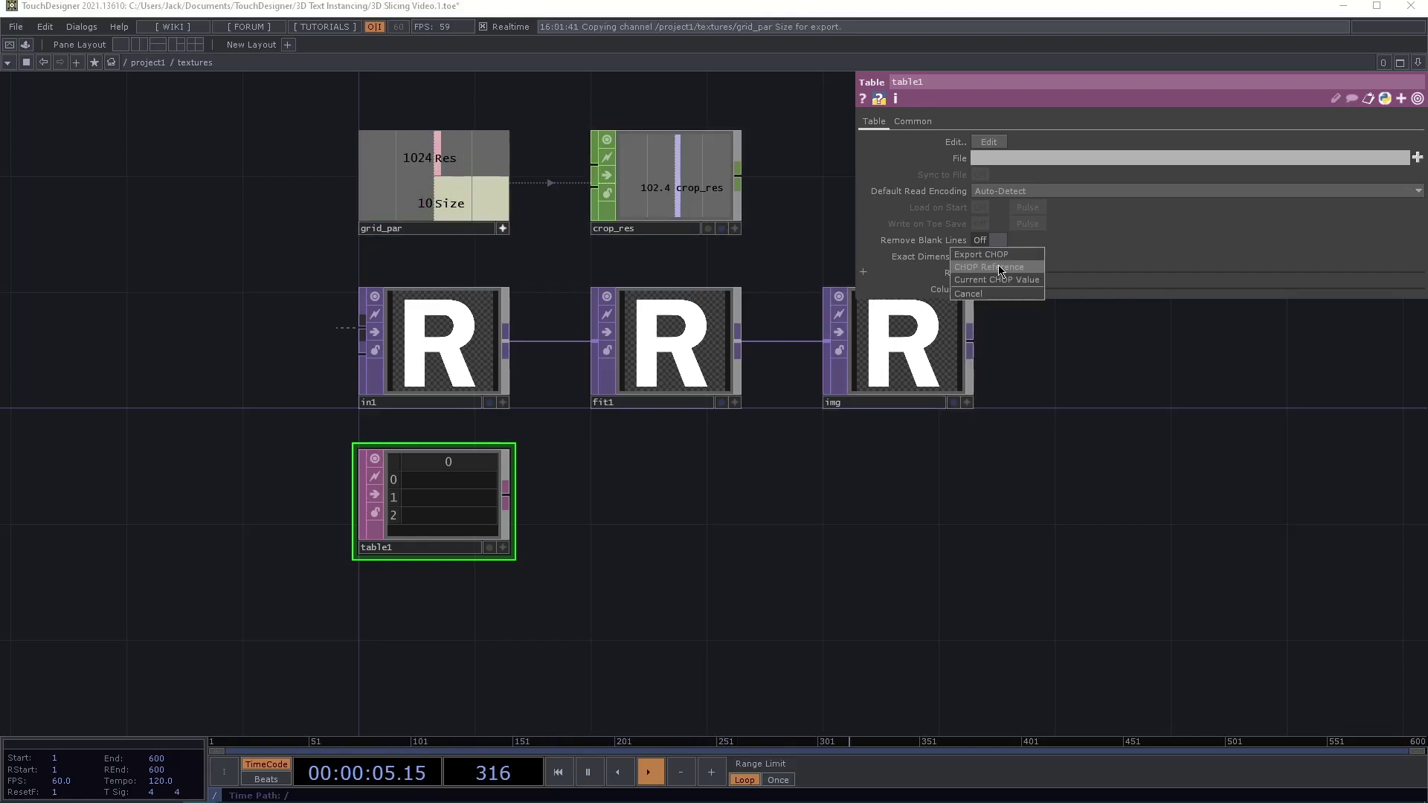
pyautogui.click(990, 267)
# Extend table1's Rows expression to op('grid_par')['Size'] * op('grid_par')['Size'], and collapse the expanded parameter.
pyautogui.click(952, 273)
pyautogui.click(1115, 292)
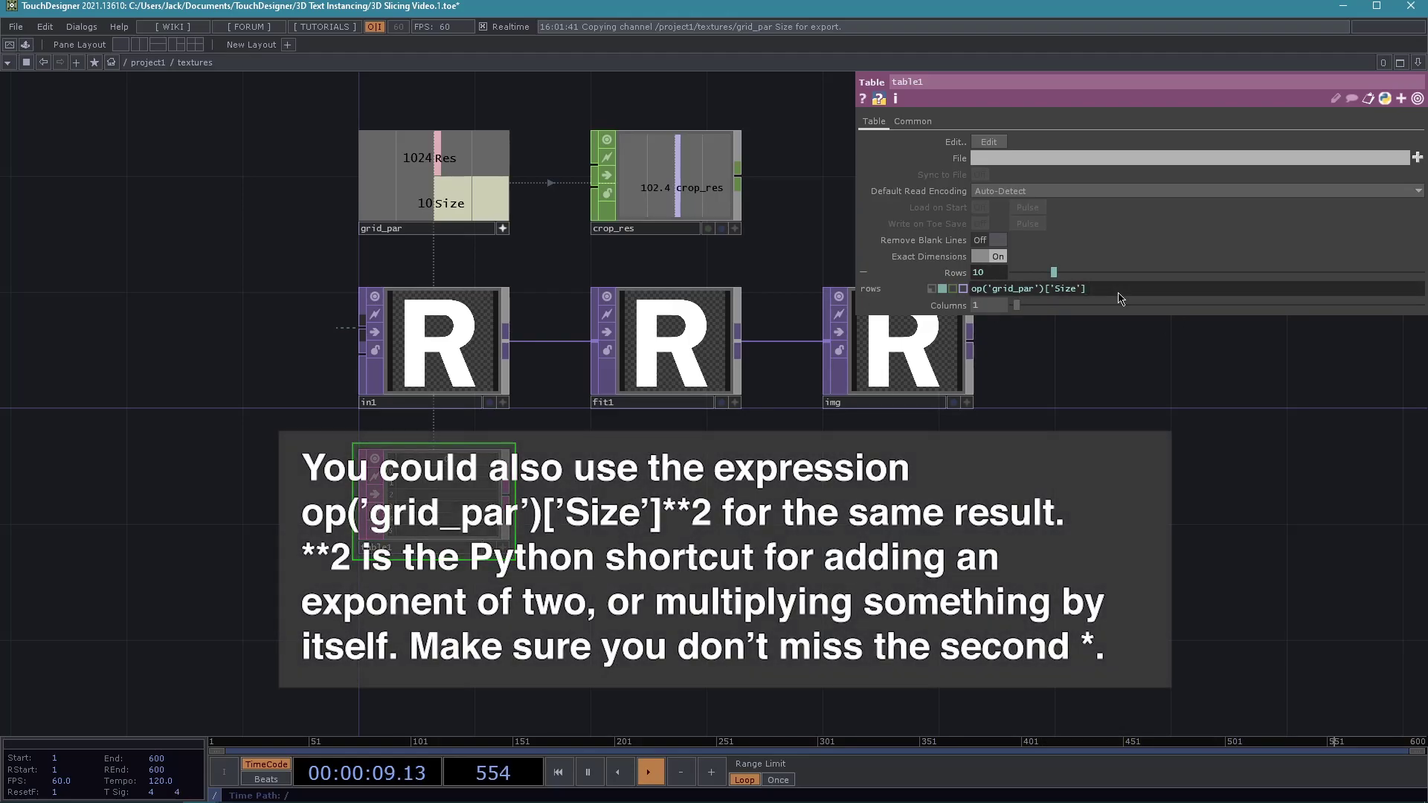
pyautogui.hotkey('ctrl', 'a')
pyautogui.hotkey('ctrl', 'c')
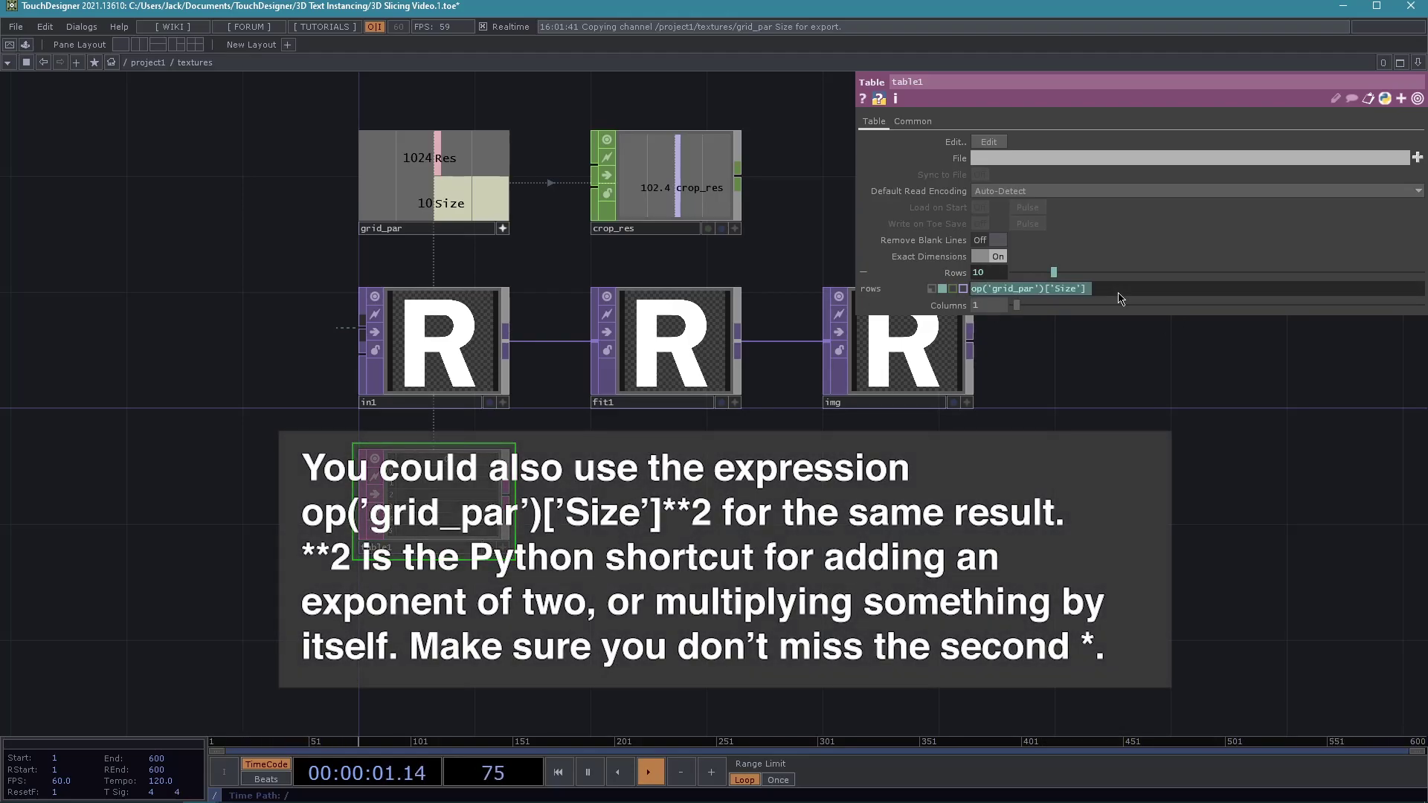
pyautogui.press('Left')
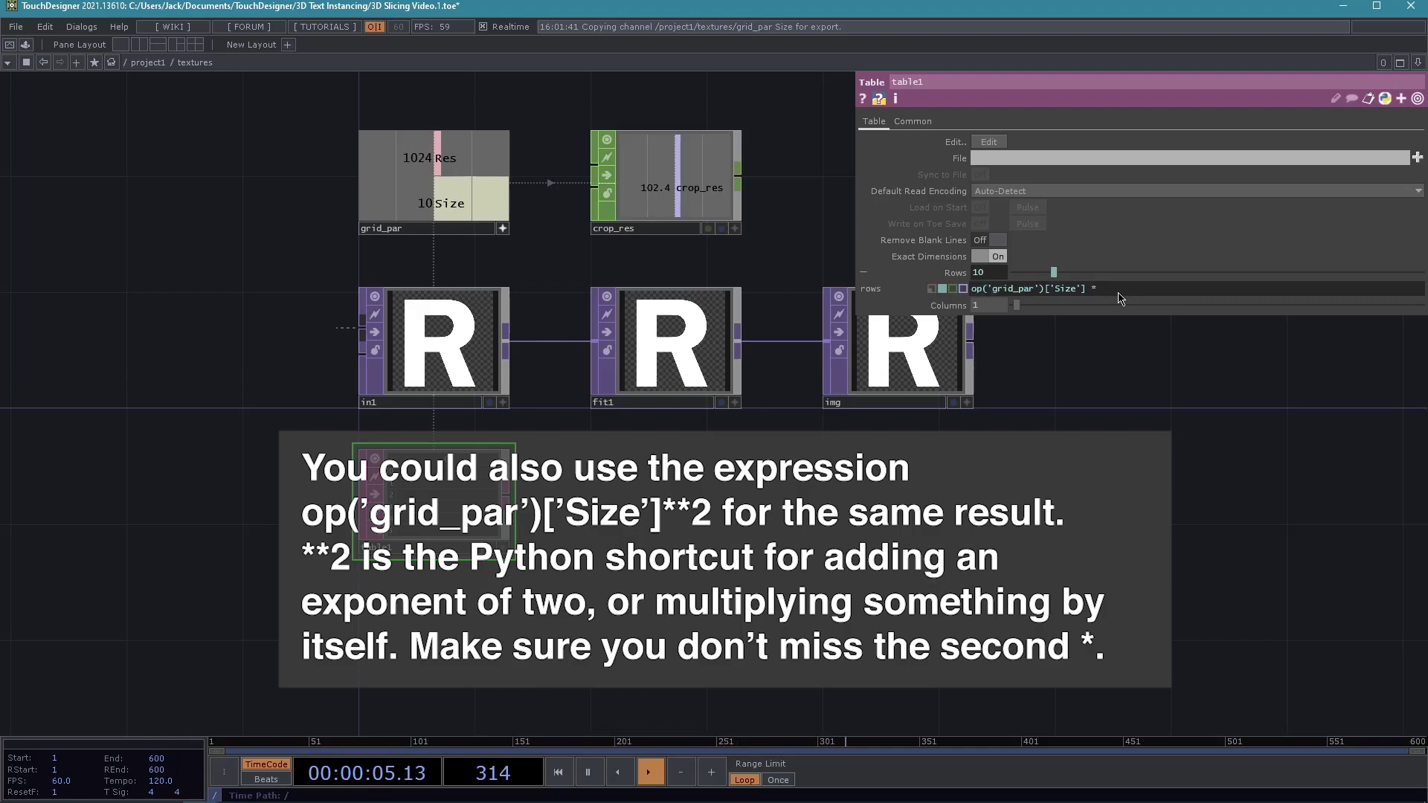
pyautogui.hotkey('ctrl', 'v')
pyautogui.press('Return')
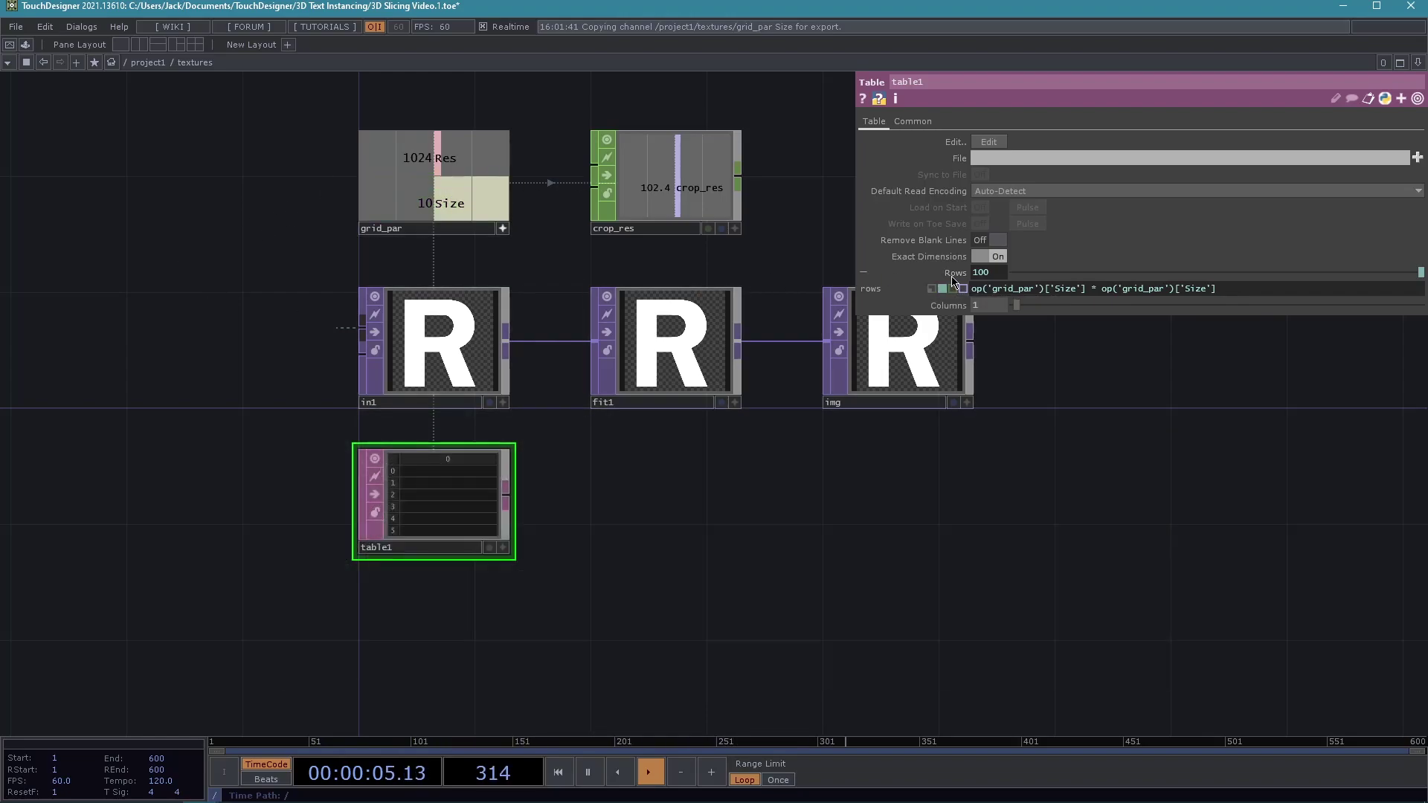
pyautogui.click(954, 273)
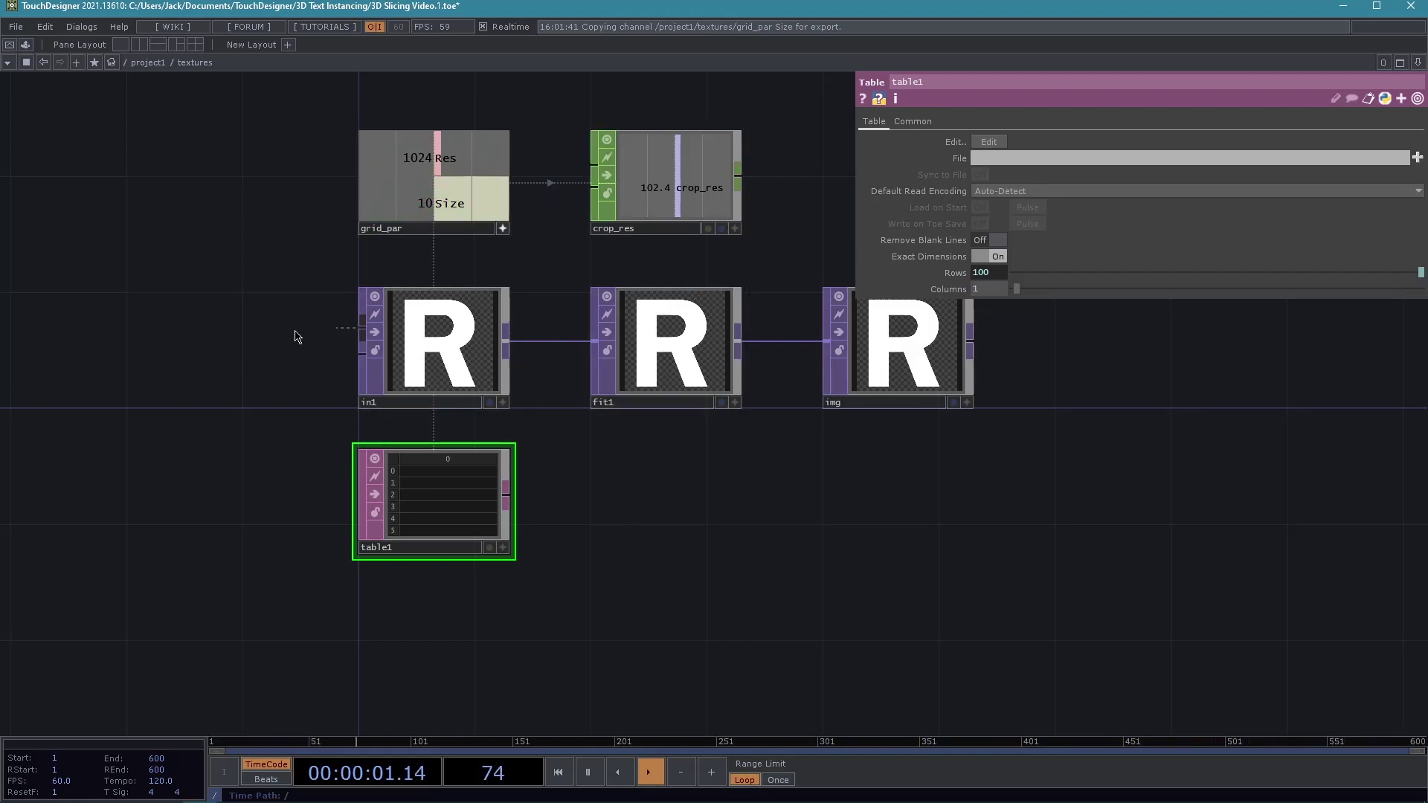
pyautogui.scroll(3, 740, 528)
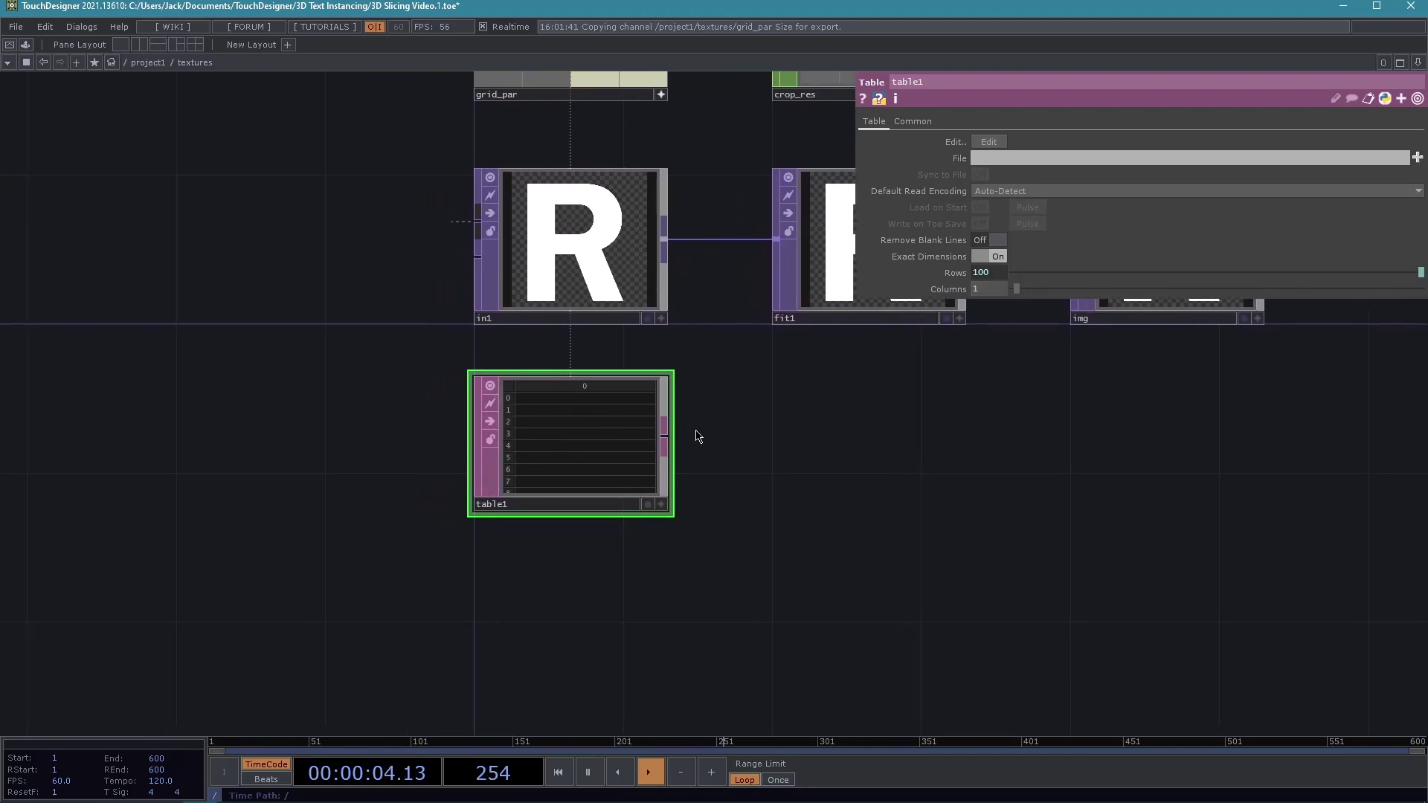
# Append an Evaluate DAT to the output of table1, placing it directly beside table1 in the textures network.
pyautogui.moveTo(870, 491); pyautogui.dragTo(767, 586)
pyautogui.moveTo(628, 475); pyautogui.dragTo(587, 403)
pyautogui.scroll(-2, 602, 430)
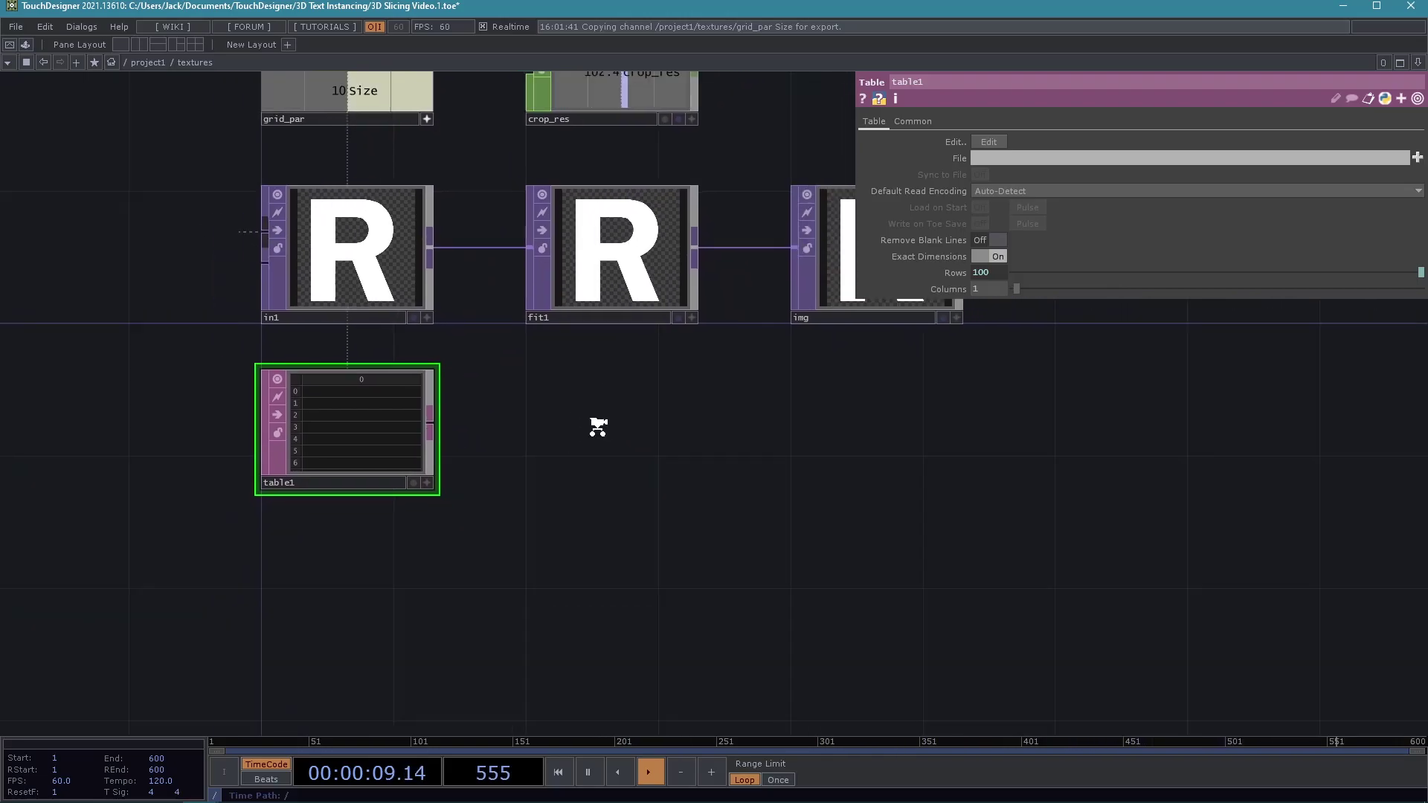
pyautogui.rightClick(452, 423)
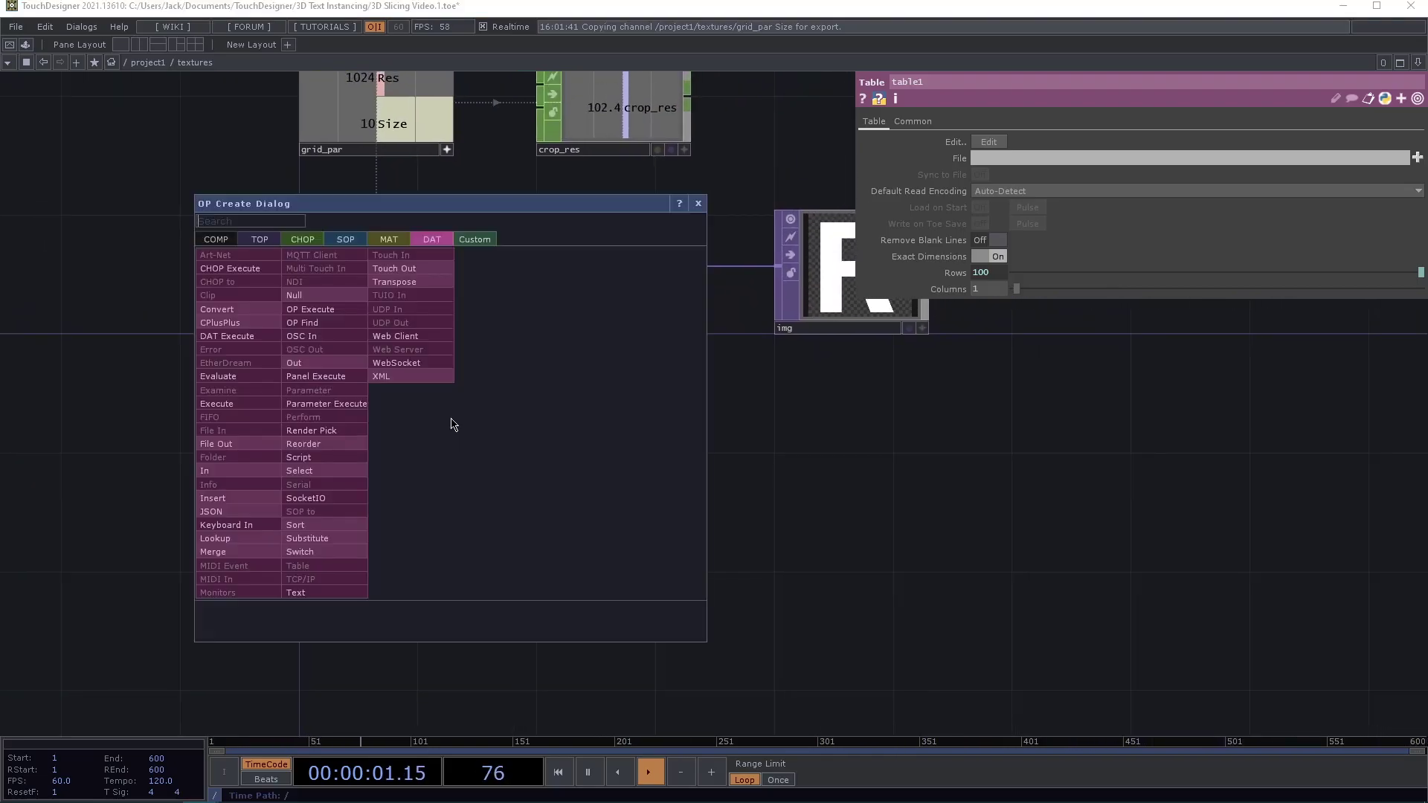
pyautogui.click(208, 376)
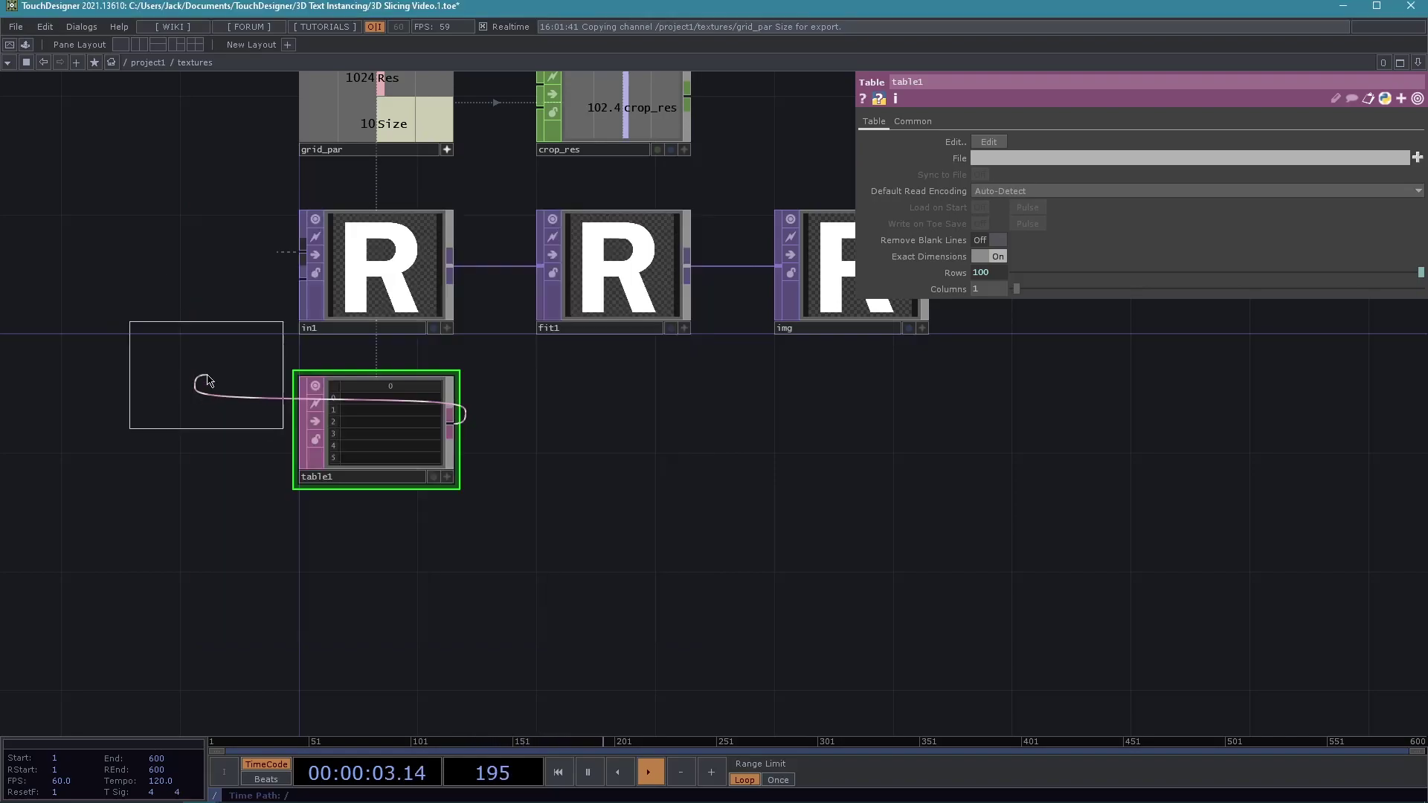
pyautogui.click(604, 437)
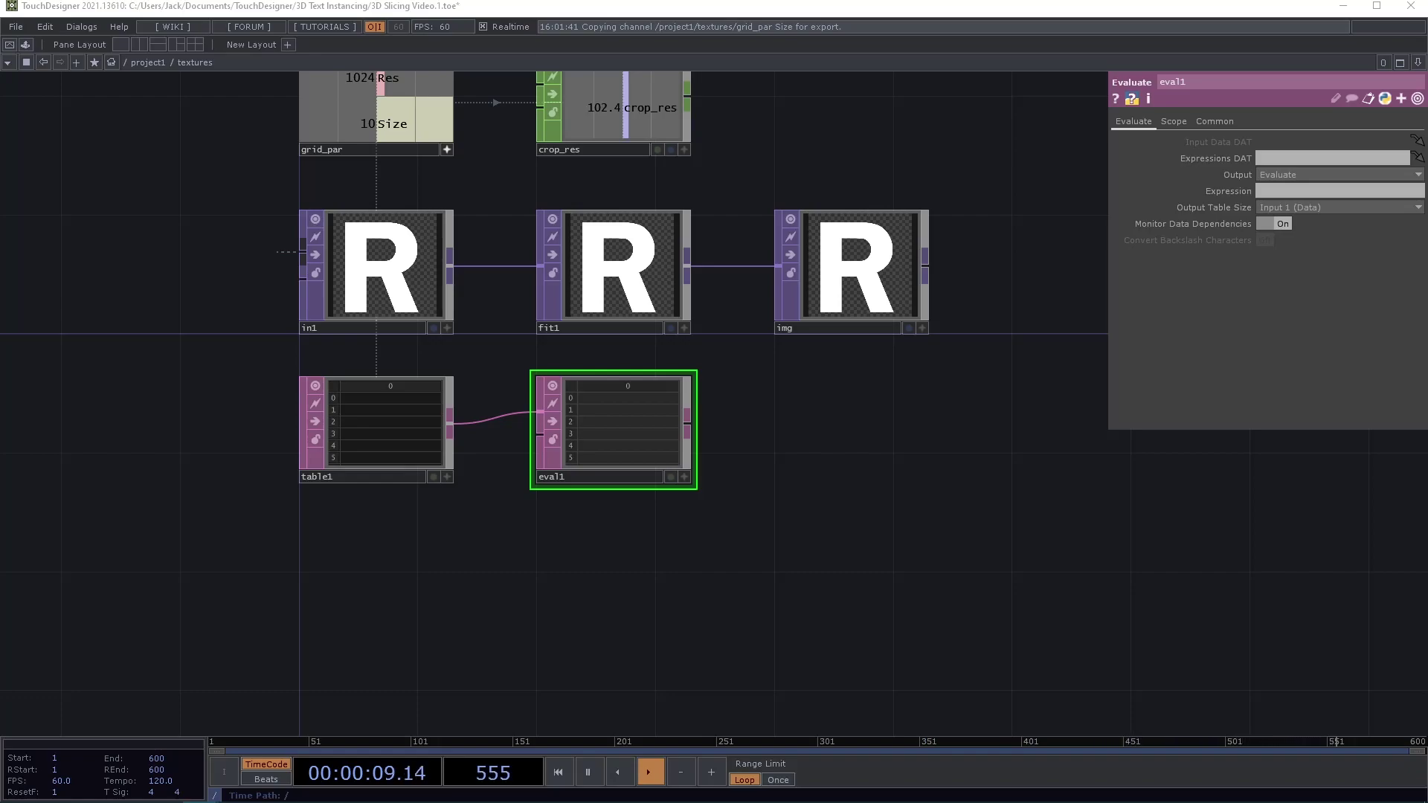
# Set eval1's Expression to me.inputRow + 1 so each table row is numbered from 1.
pyautogui.click(1157, 563)
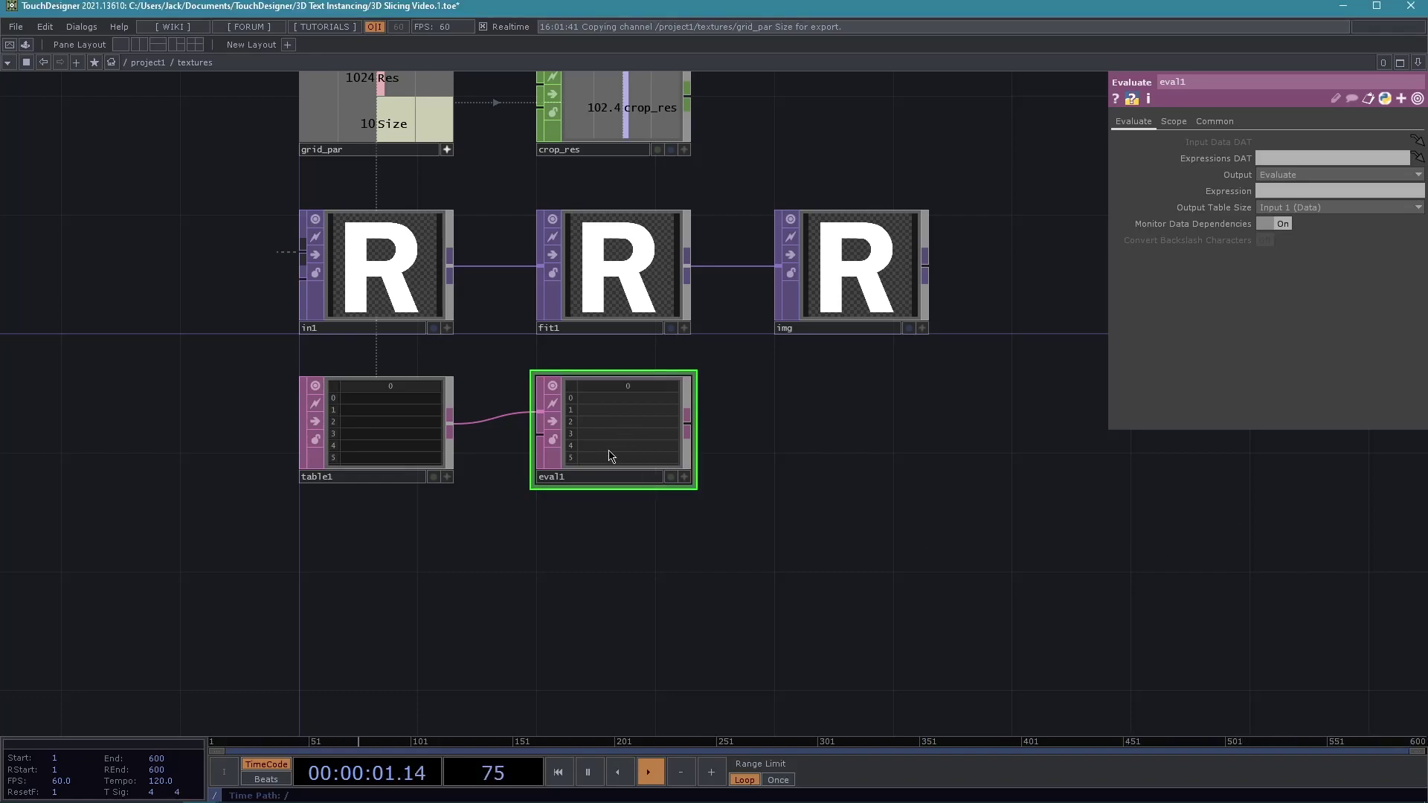
pyautogui.scroll(3, 810, 516)
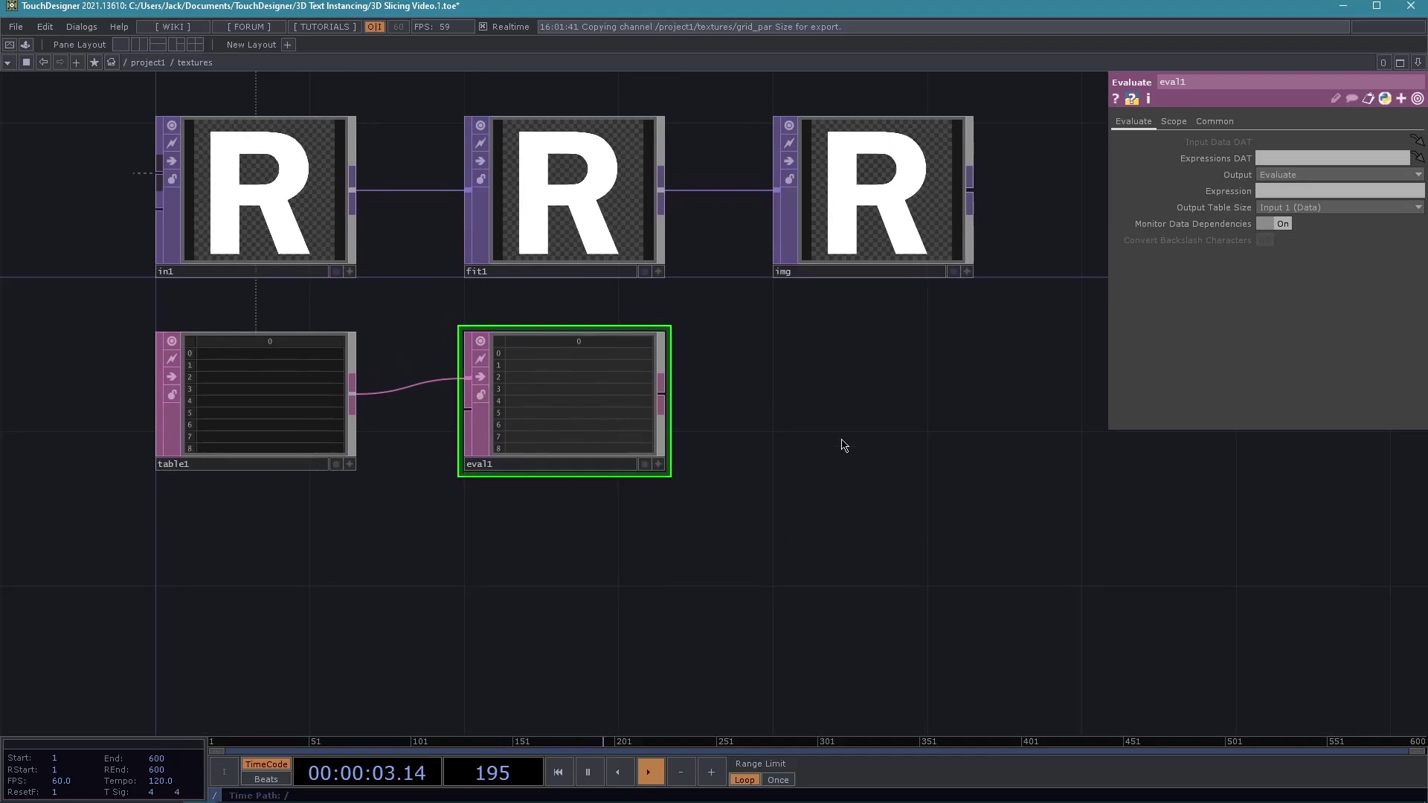
pyautogui.click(1276, 190)
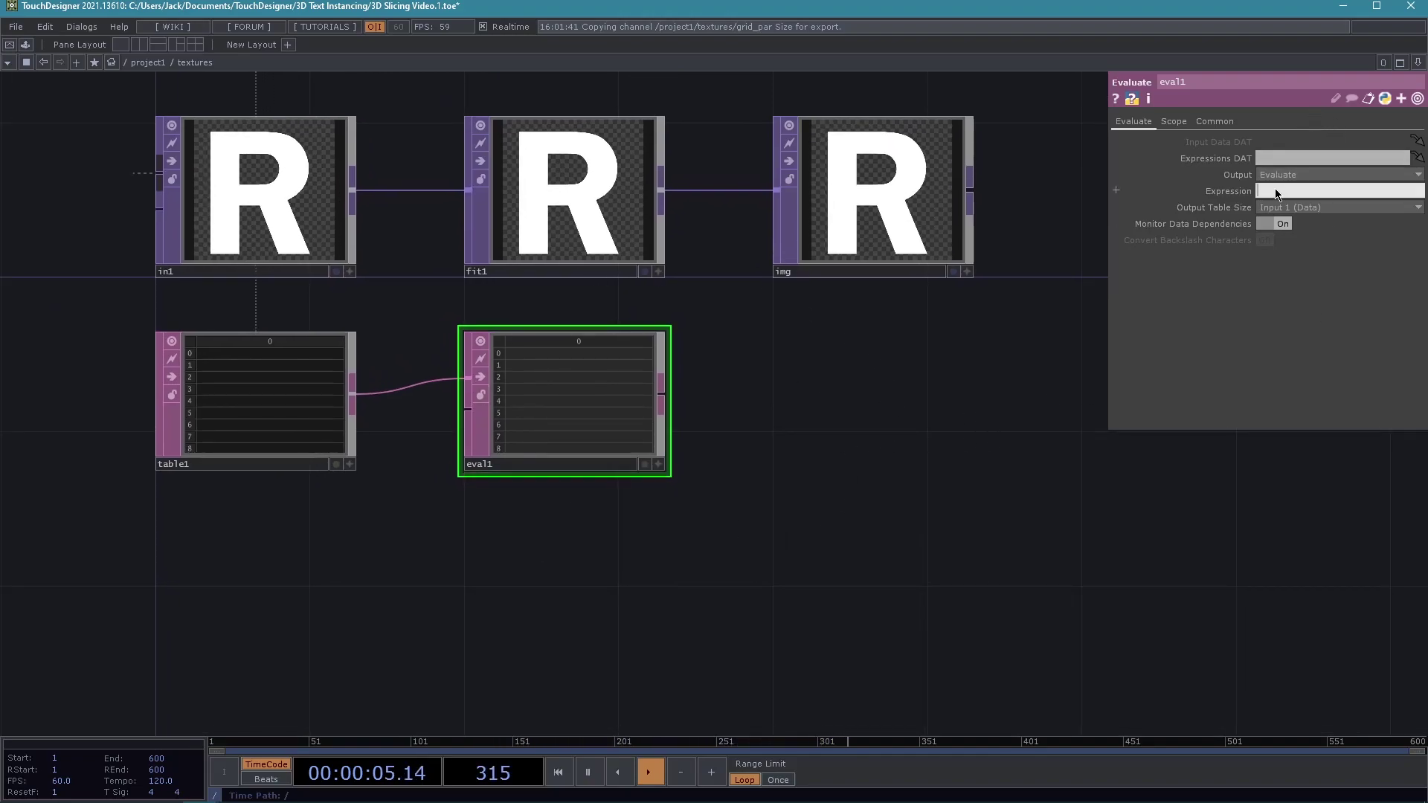
pyautogui.write('me.inputRow + 1')
pyautogui.press('Return')
# Append a Base COMP to the output of eval1, placing it below img.
pyautogui.moveTo(414, 575); pyautogui.dragTo(529, 539, button='middle')
pyautogui.moveTo(456, 480); pyautogui.dragTo(430, 580)
pyautogui.moveTo(749, 599); pyautogui.dragTo(461, 604, button='middle')
pyautogui.moveTo(906, 615); pyautogui.dragTo(833, 621, button='middle')
pyautogui.moveTo(832, 621); pyautogui.dragTo(523, 548)
pyautogui.moveTo(532, 549); pyautogui.dragTo(394, 549, button='middle')
pyautogui.moveTo(755, 473); pyautogui.dragTo(746, 471)
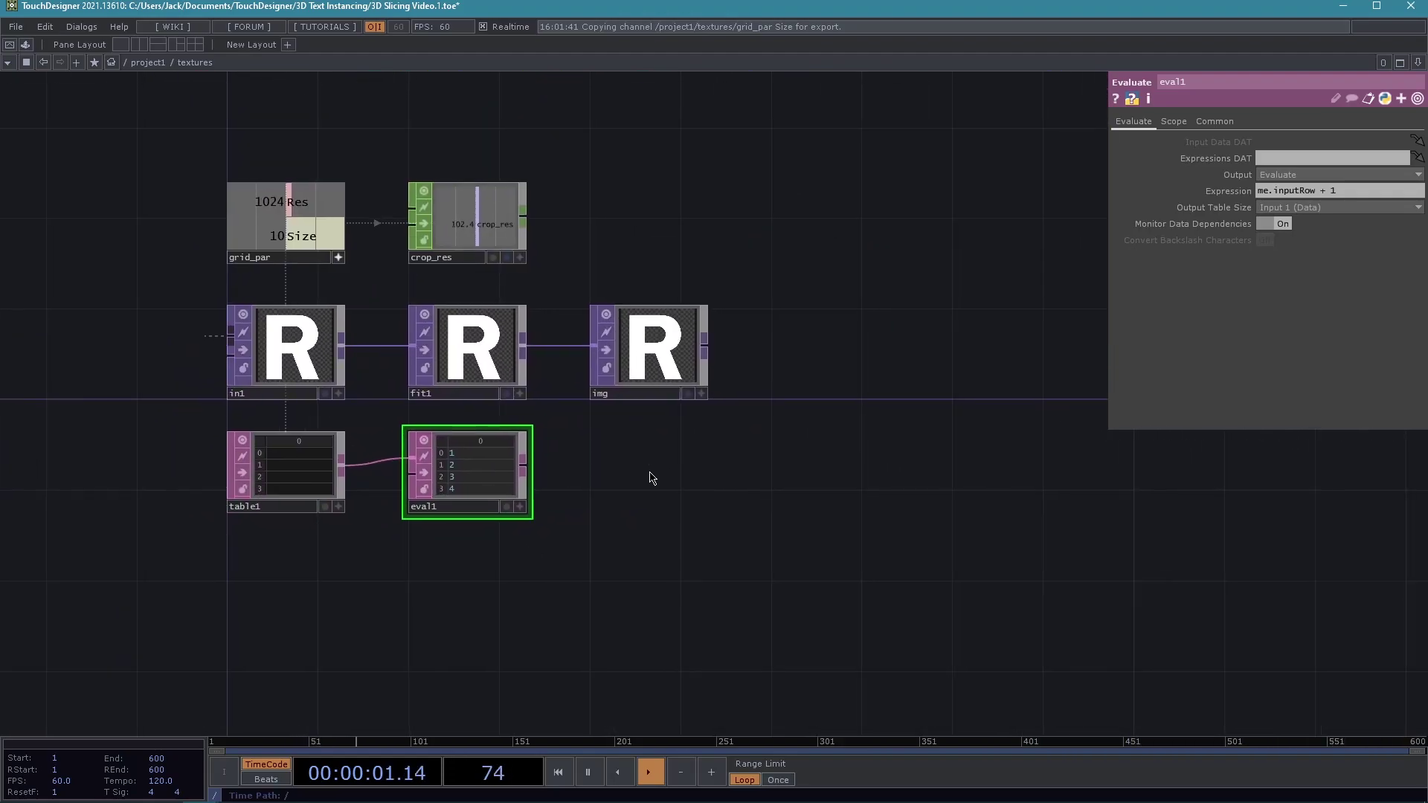
pyautogui.rightClick(528, 463)
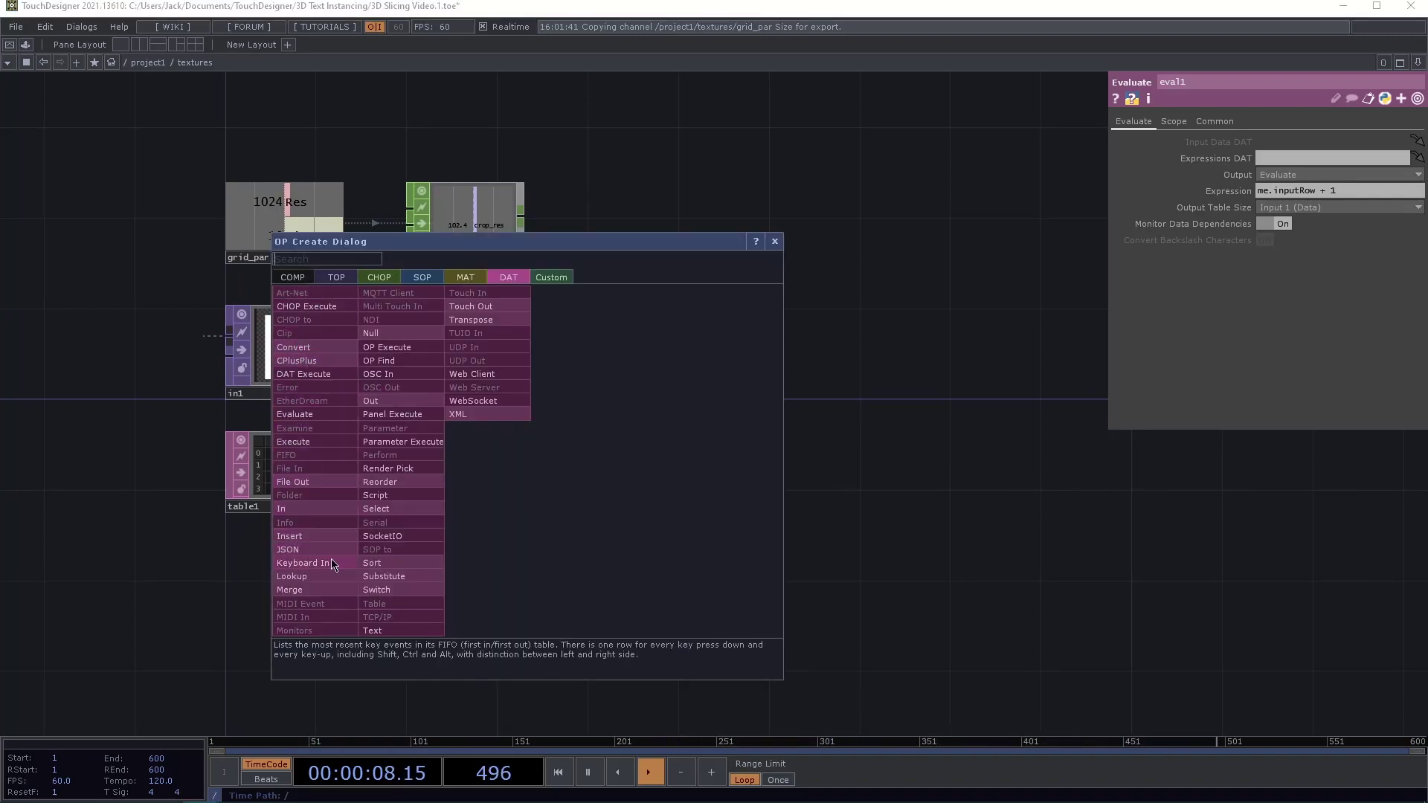
pyautogui.click(287, 280)
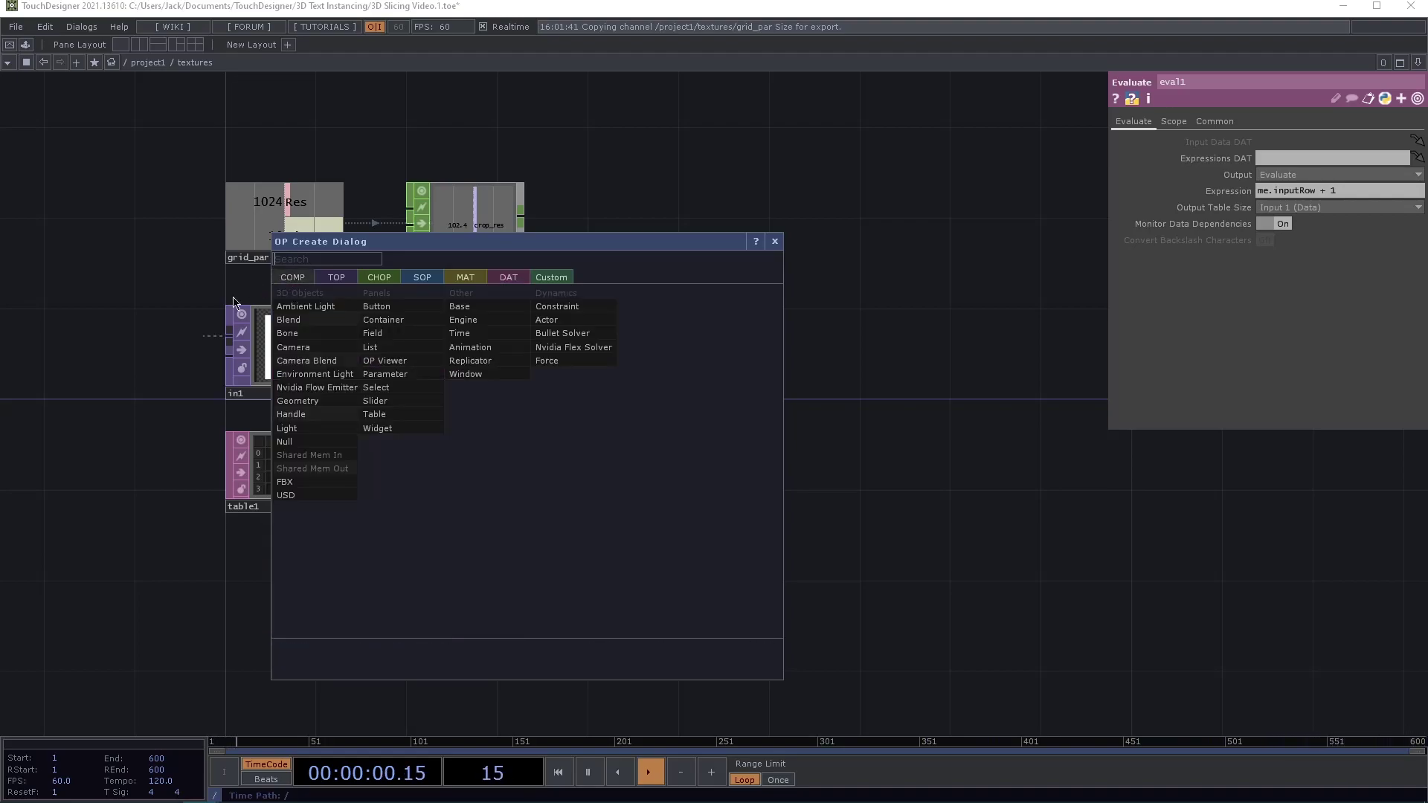
pyautogui.click(460, 307)
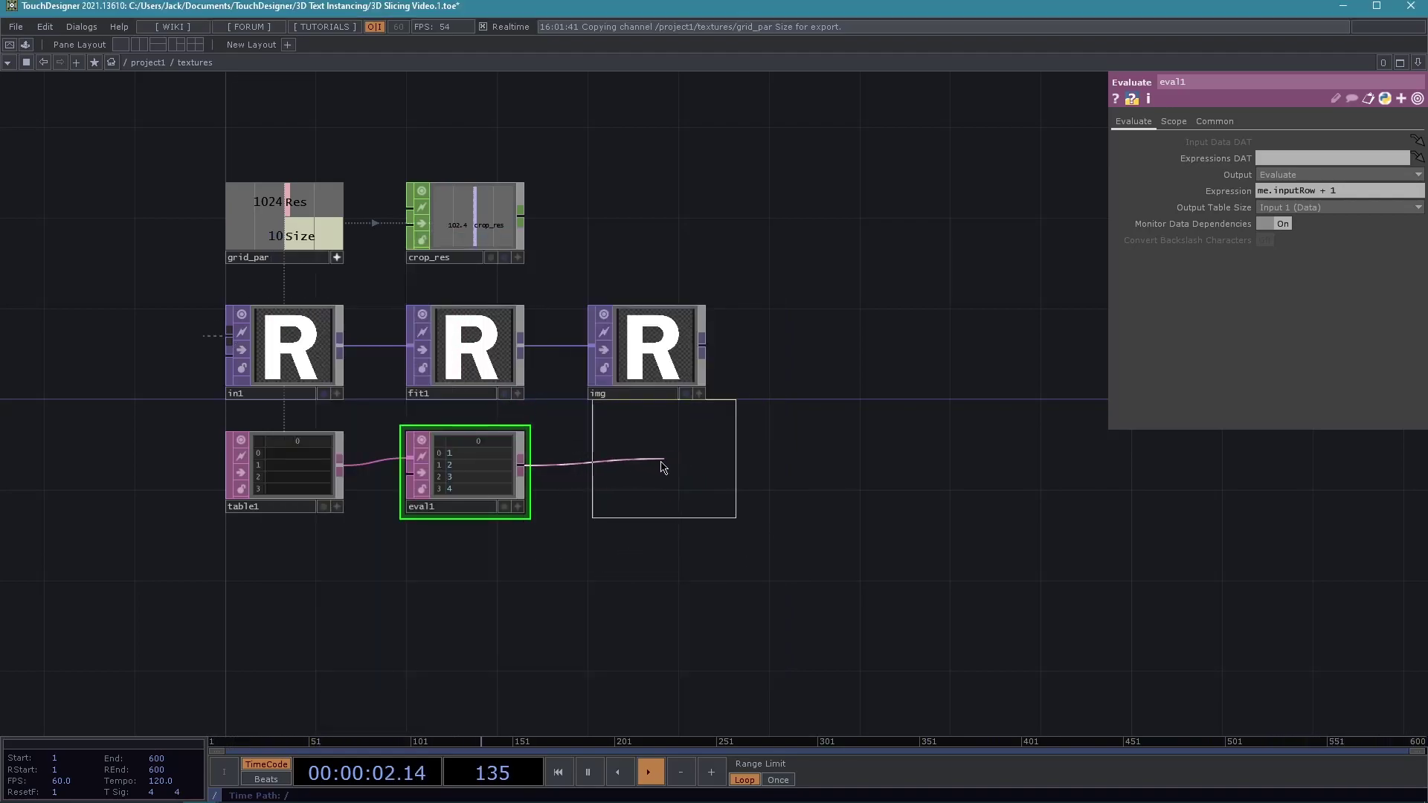
pyautogui.click(640, 480)
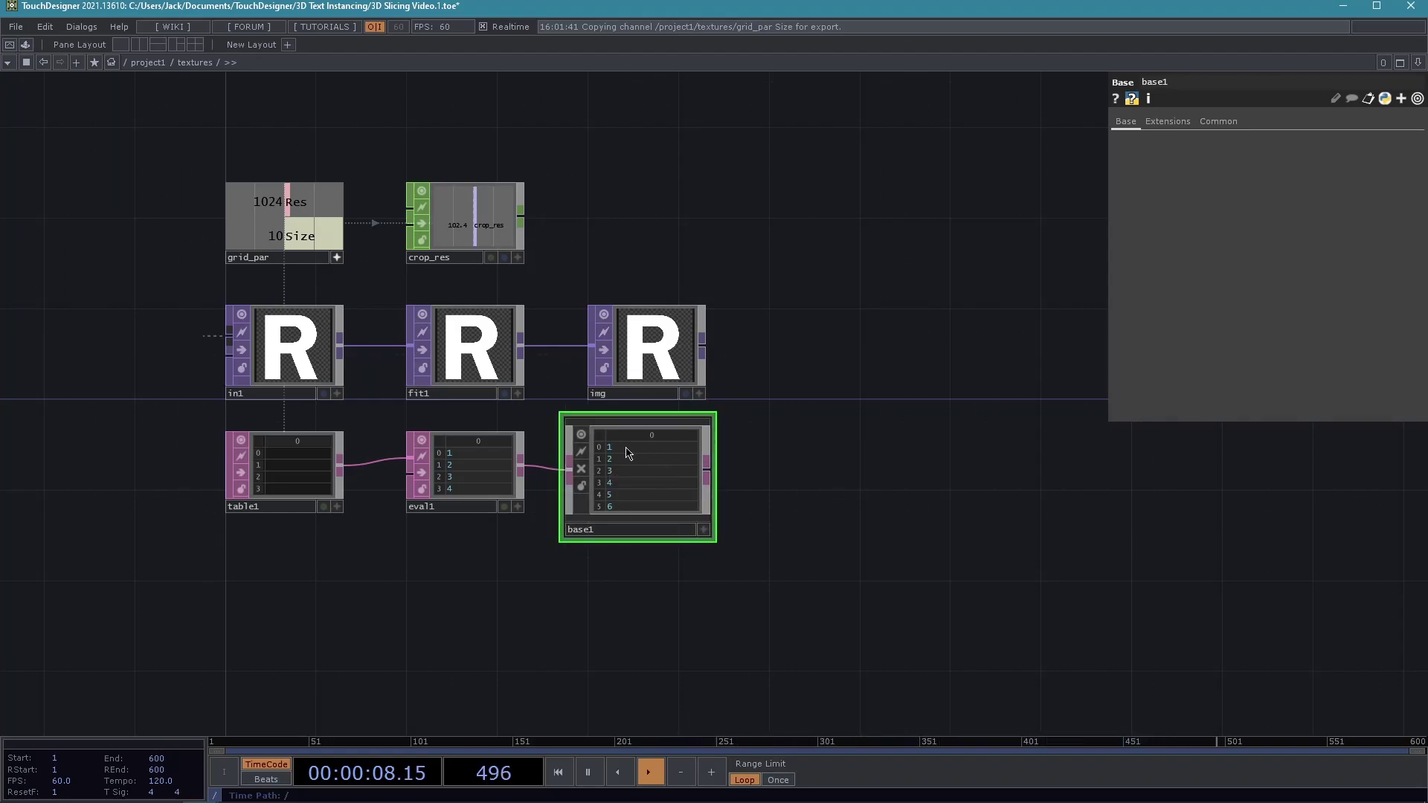
# Append a Null DAT to the output of base1, in line with the table chain.
pyautogui.rightClick(705, 473)
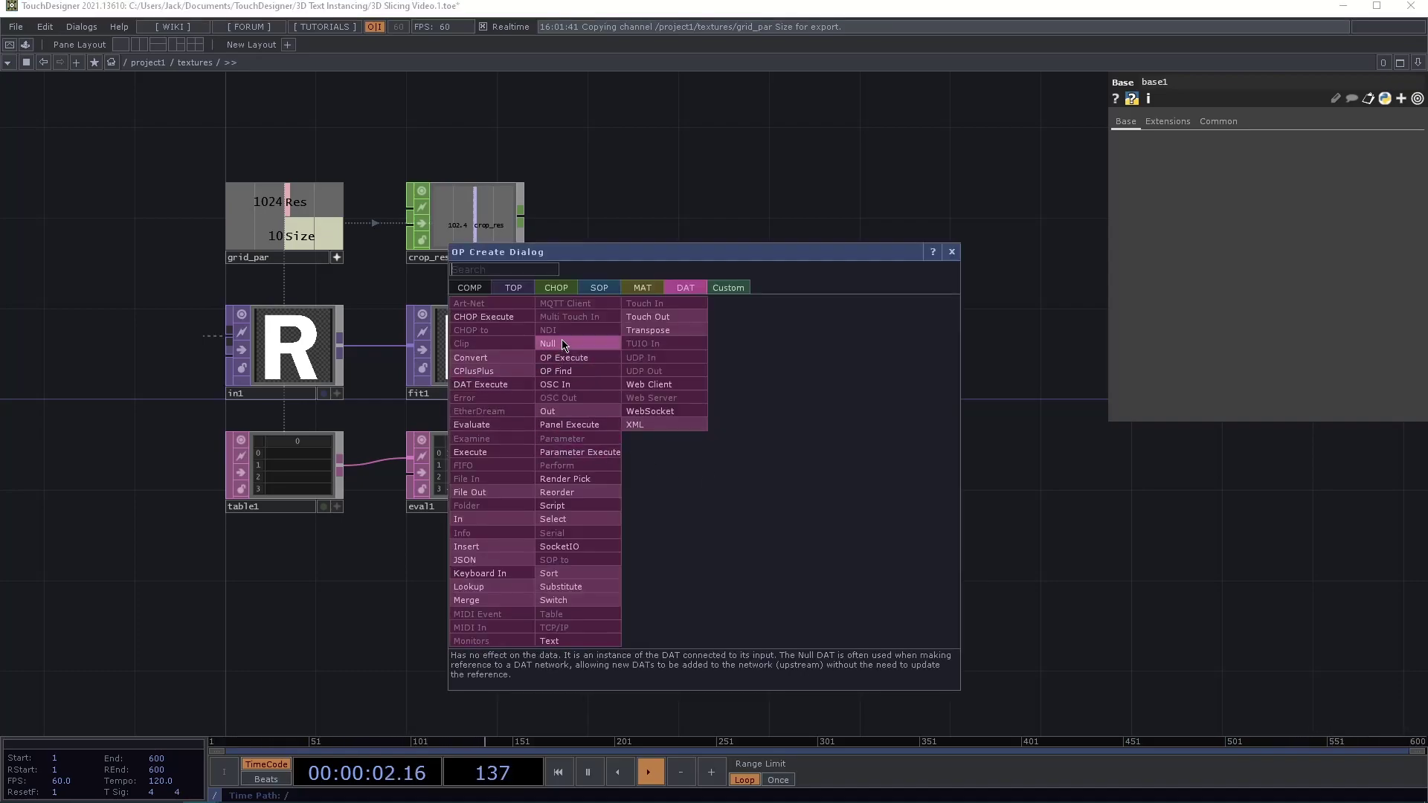
pyautogui.click(580, 351)
pyautogui.click(795, 469)
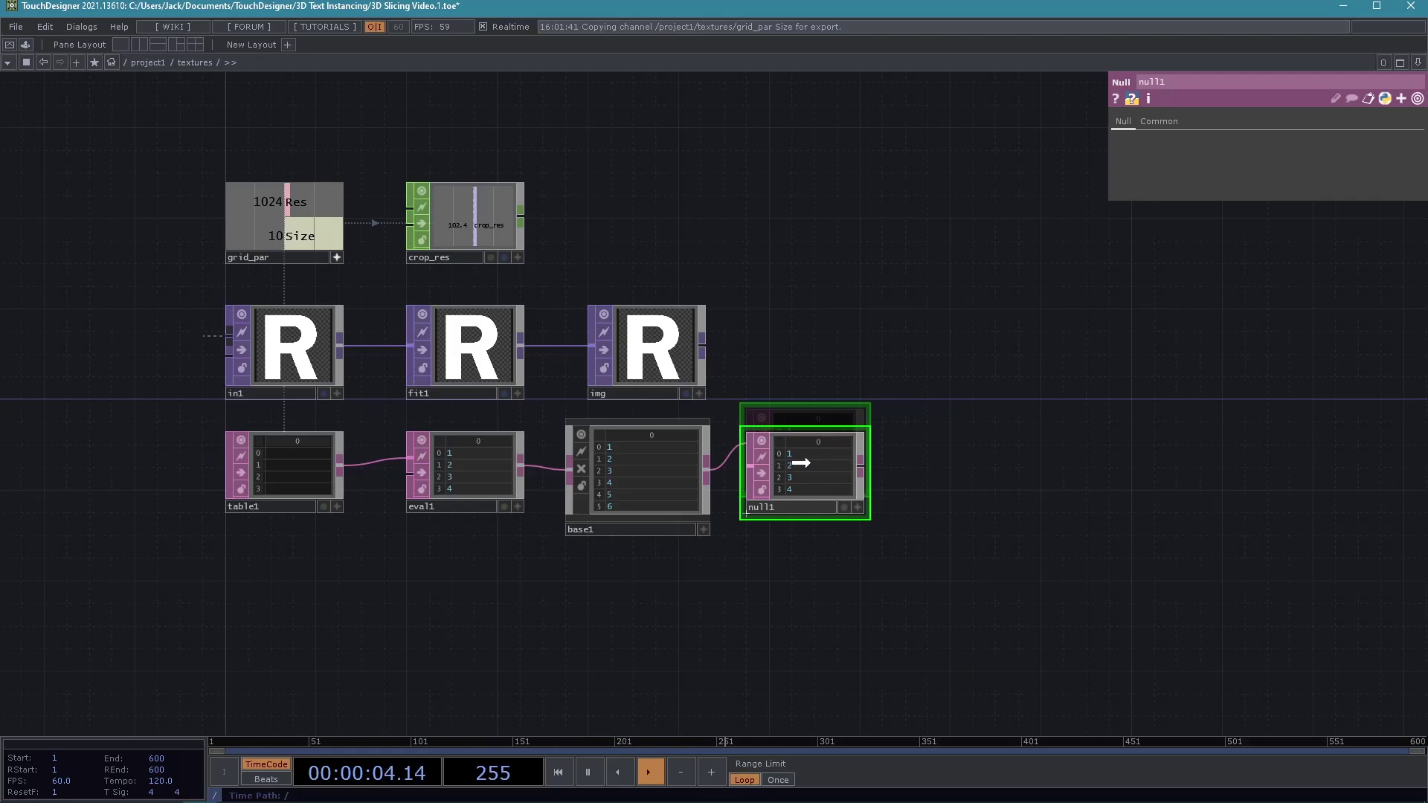
pyautogui.moveTo(769, 584); pyautogui.dragTo(830, 579)
# Enter the base1 network and move out1 far away from in1 to make room between them.
pyautogui.click(688, 454)
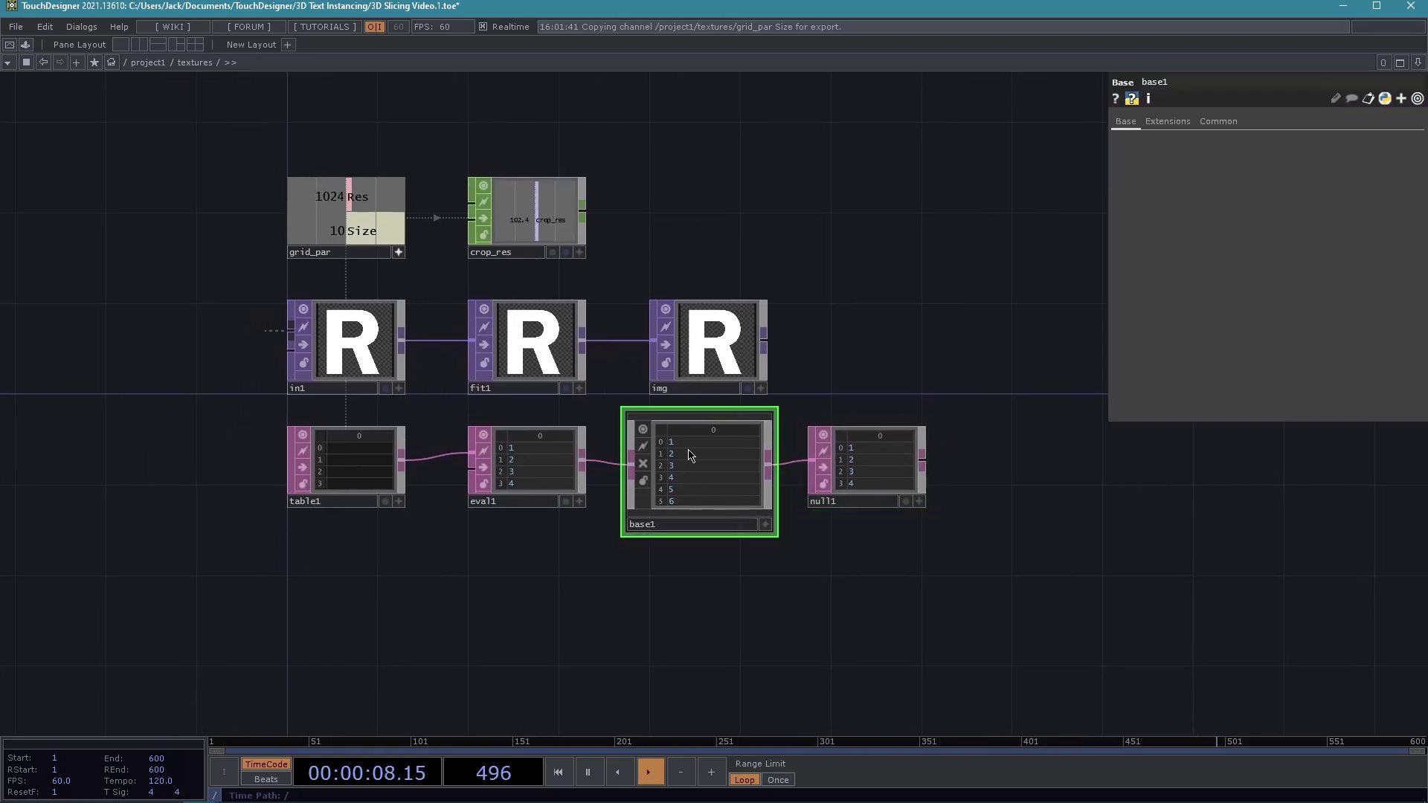
pyautogui.press('i')
pyautogui.moveTo(688, 617); pyautogui.dragTo(513, 591, button='middle')
pyautogui.moveTo(553, 516); pyautogui.dragTo(248, 293)
pyautogui.moveTo(456, 291); pyautogui.dragTo(1129, 287)
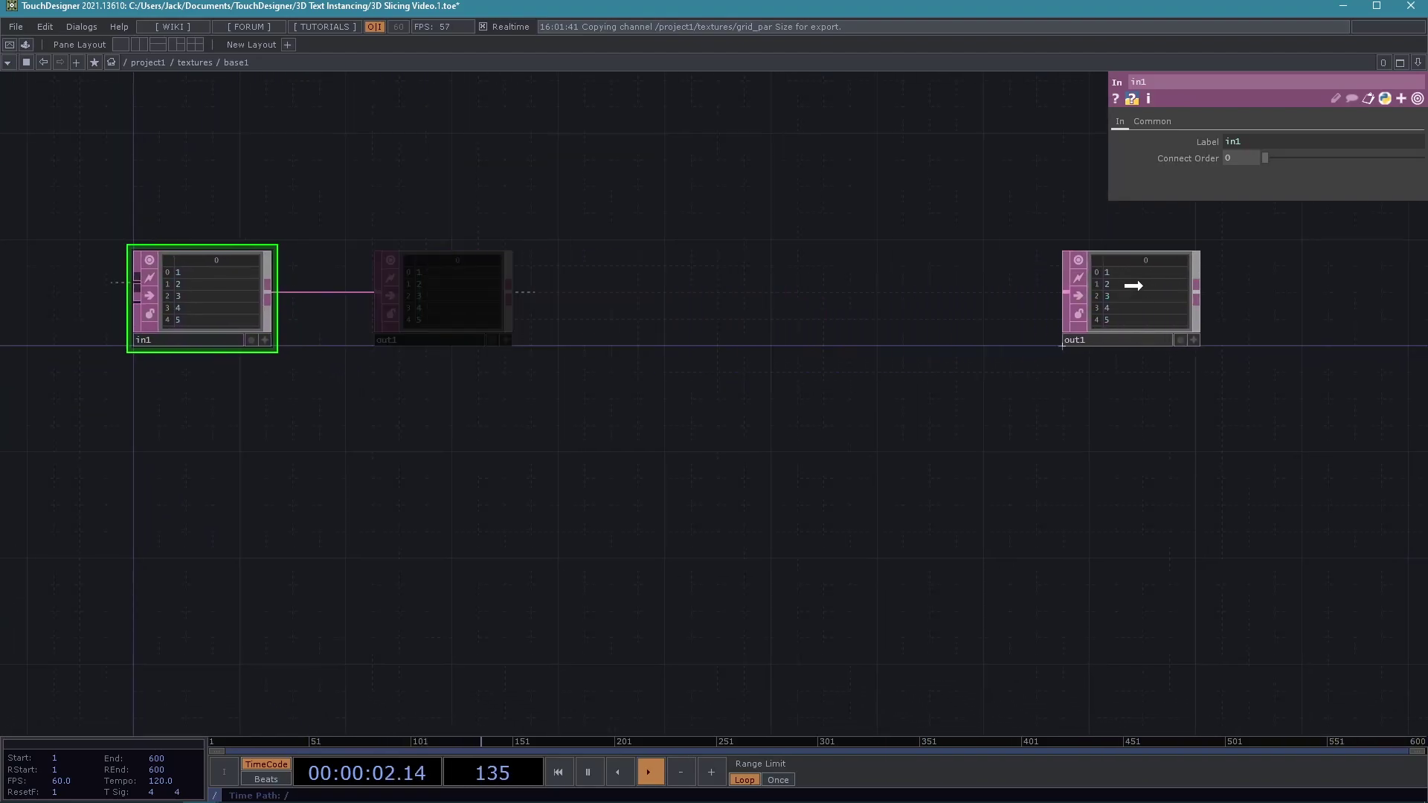
pyautogui.moveTo(716, 500); pyautogui.dragTo(956, 480)
pyautogui.moveTo(573, 542); pyautogui.dragTo(155, 572)
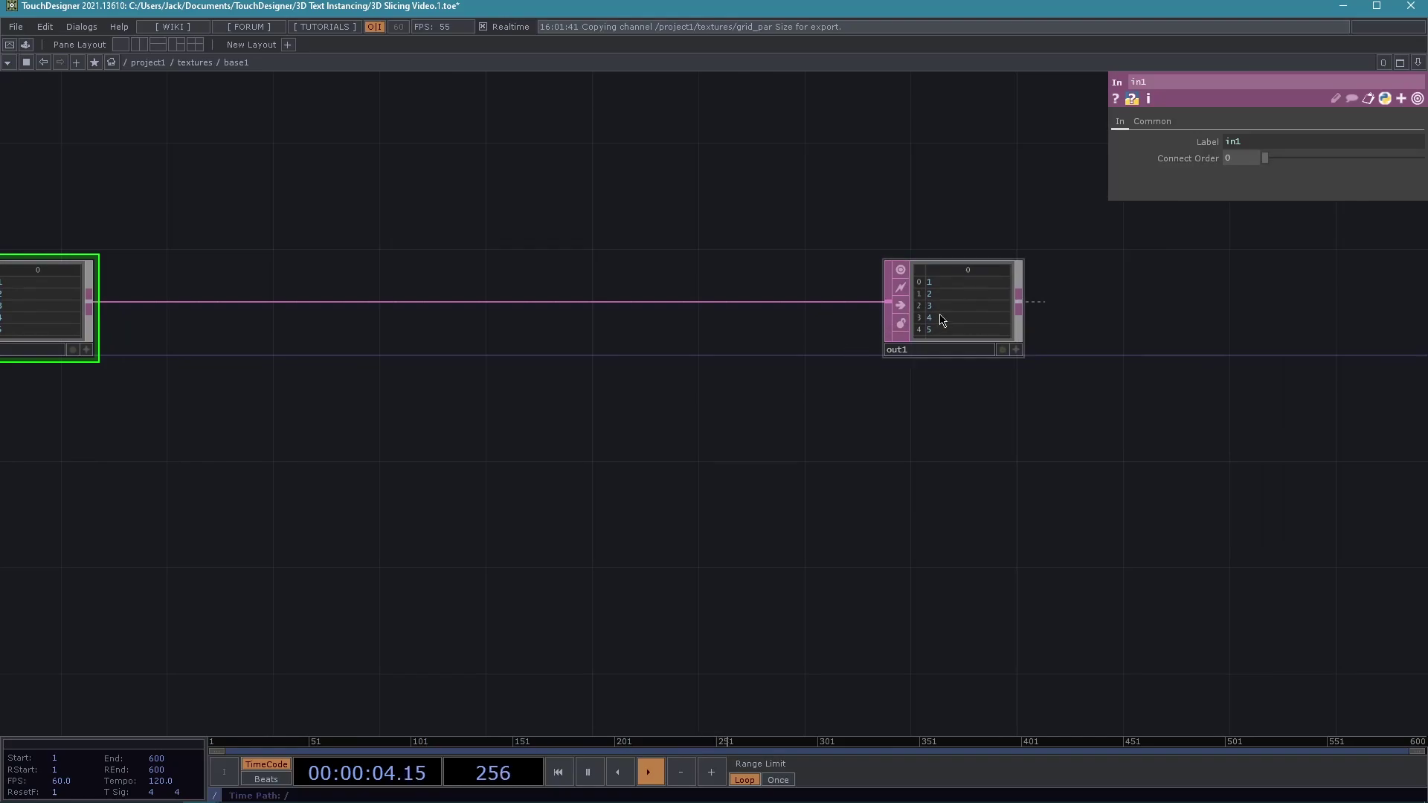
pyautogui.moveTo(992, 314); pyautogui.dragTo(1173, 307)
# Add a Table DAT inside base1, placed directly below in1.
pyautogui.moveTo(394, 525); pyautogui.dragTo(885, 460)
pyautogui.moveTo(885, 460); pyautogui.dragTo(850, 463, button='middle')
pyautogui.moveTo(764, 467); pyautogui.dragTo(491, 412)
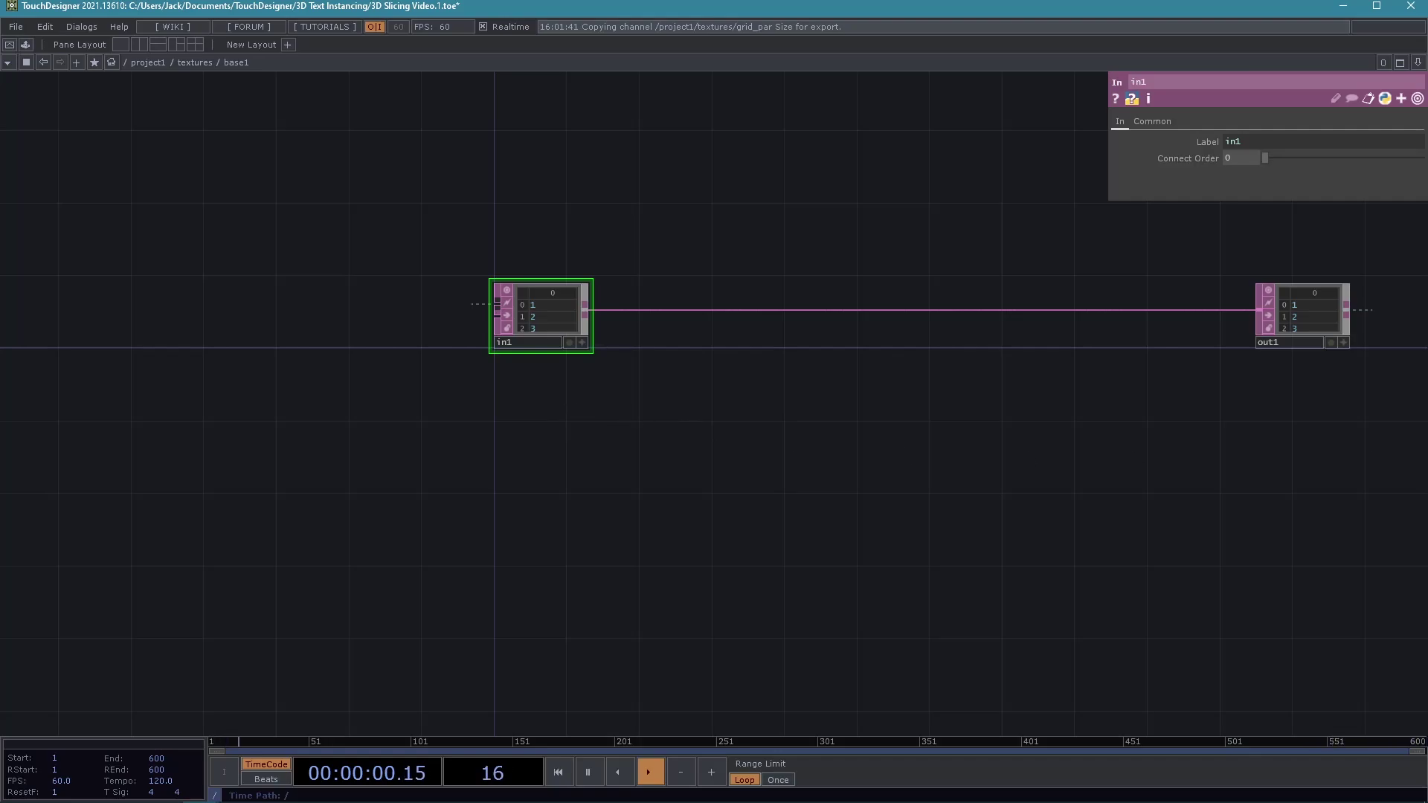
pyautogui.moveTo(588, 494); pyautogui.dragTo(673, 499)
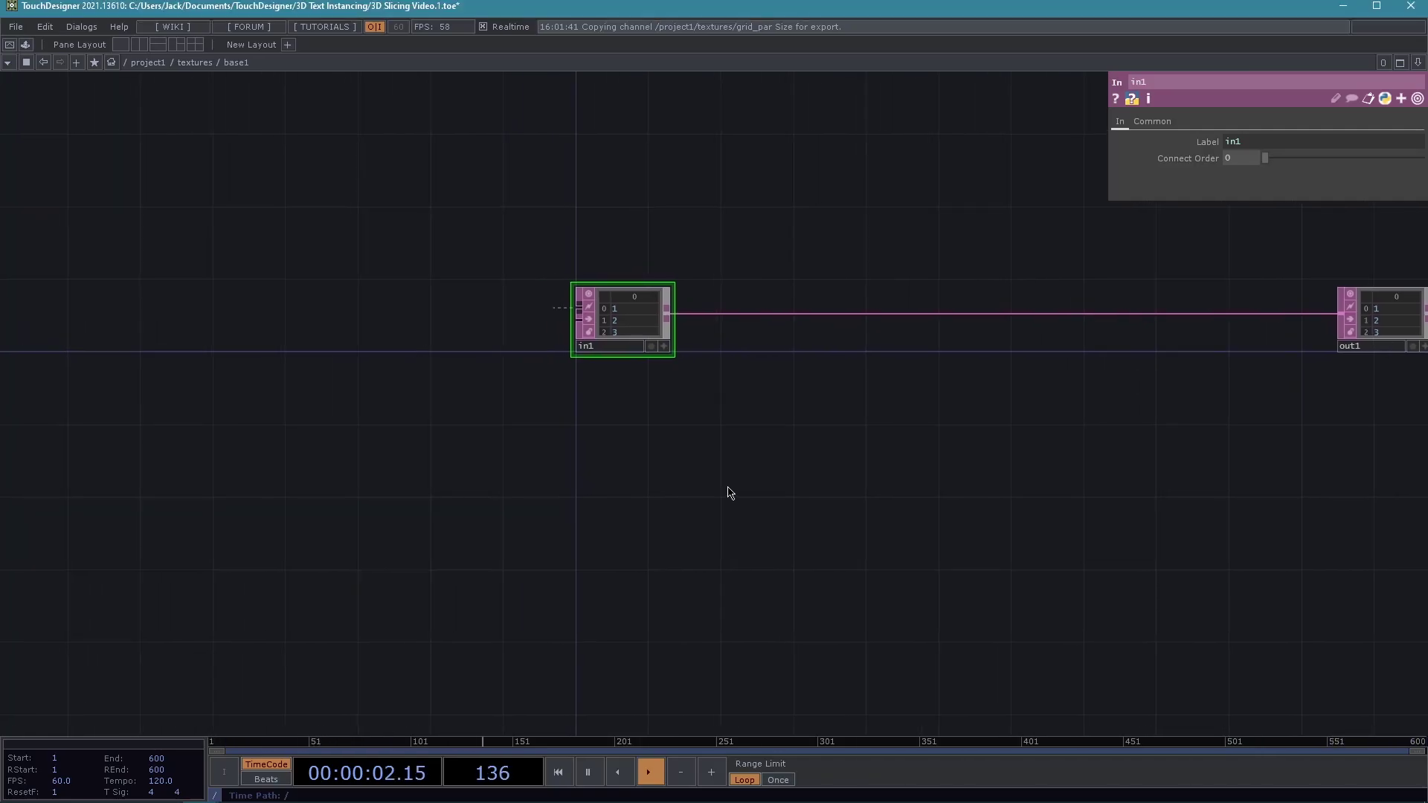
pyautogui.scroll(3, 727, 494)
pyautogui.moveTo(768, 516); pyautogui.dragTo(638, 466)
pyautogui.press('Tab')
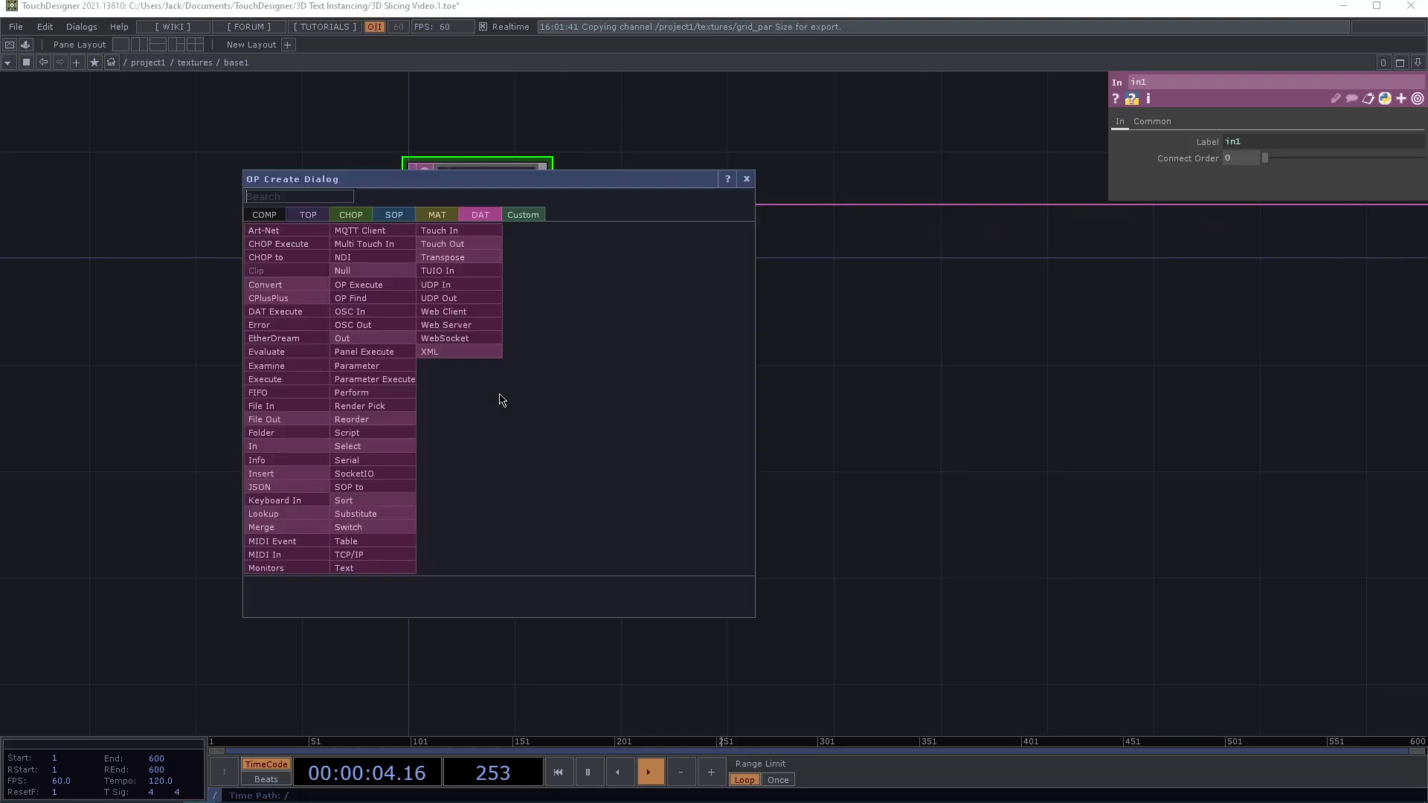
pyautogui.write('table')
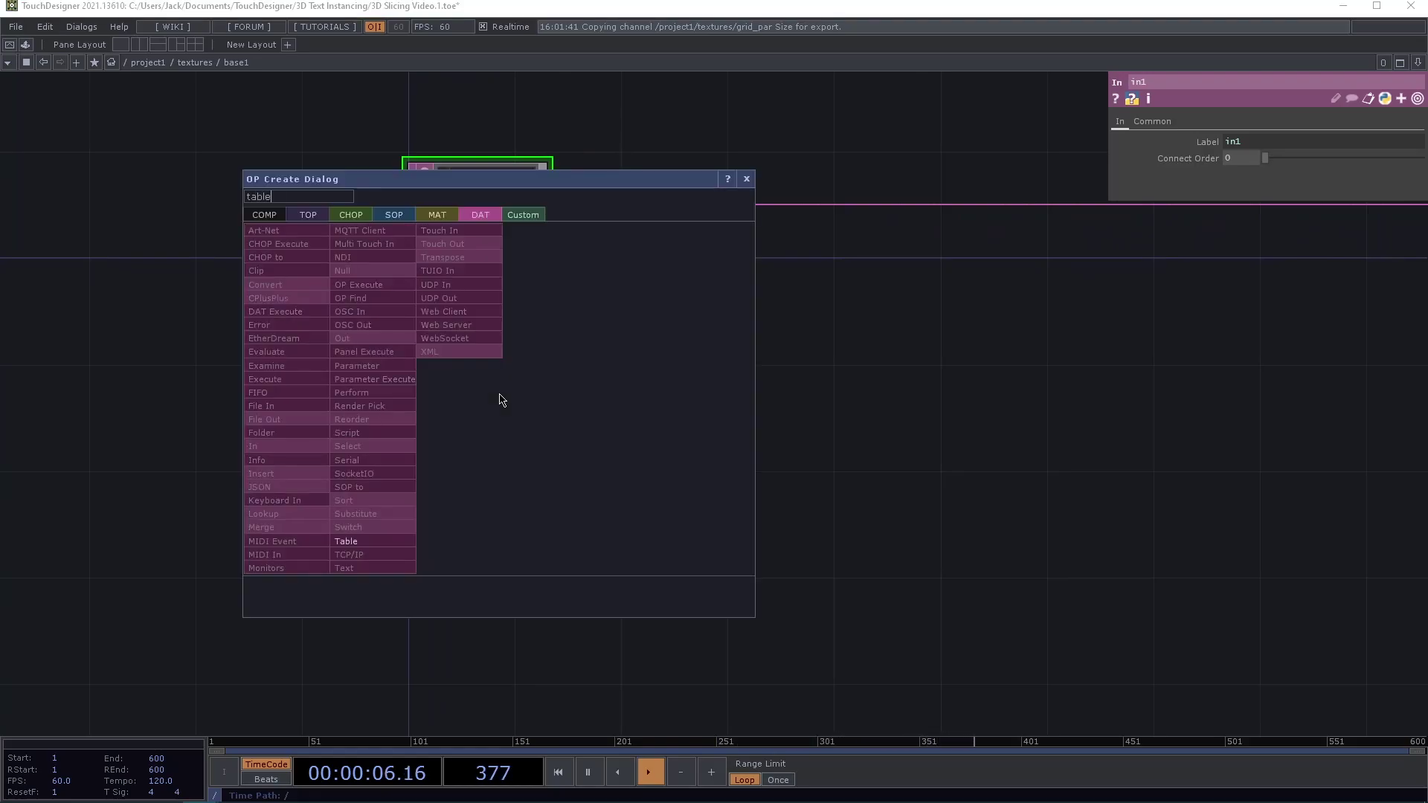
pyautogui.click(345, 541)
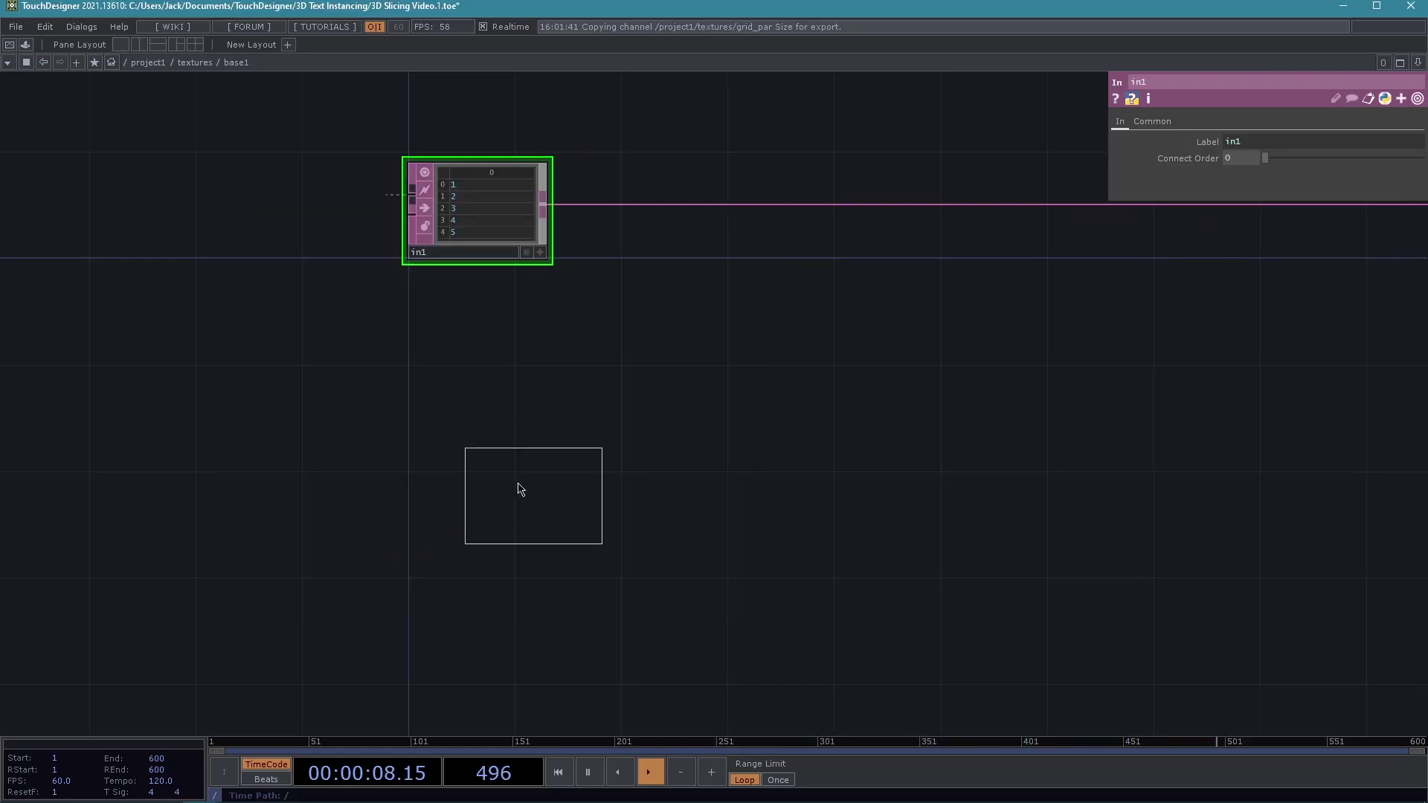
pyautogui.click(485, 372)
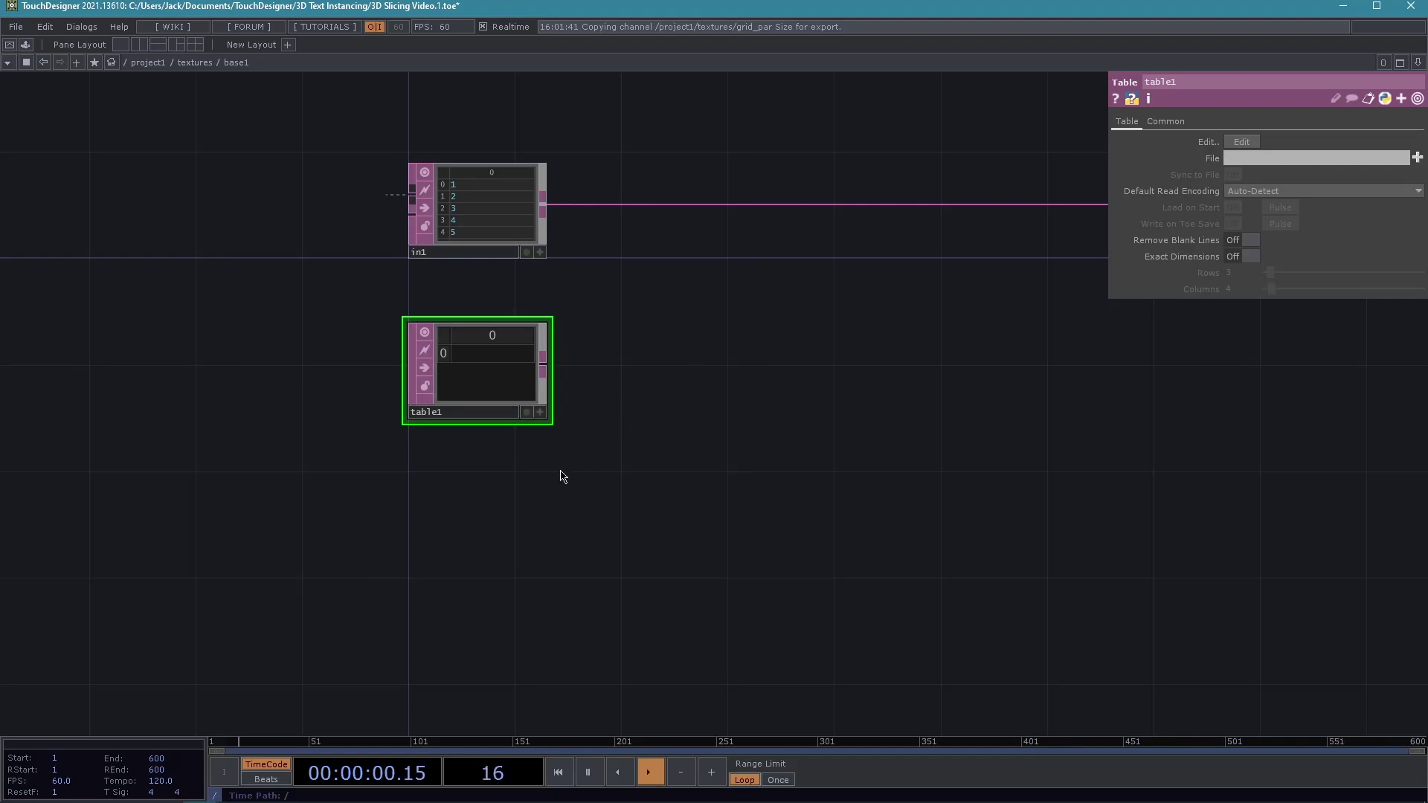
# Turn on Exact Dimensions for the new table1 and set its Rows expression to iop.grid_par['Size'].
pyautogui.scroll(3, 561, 478)
pyautogui.scroll(-3, 552, 536)
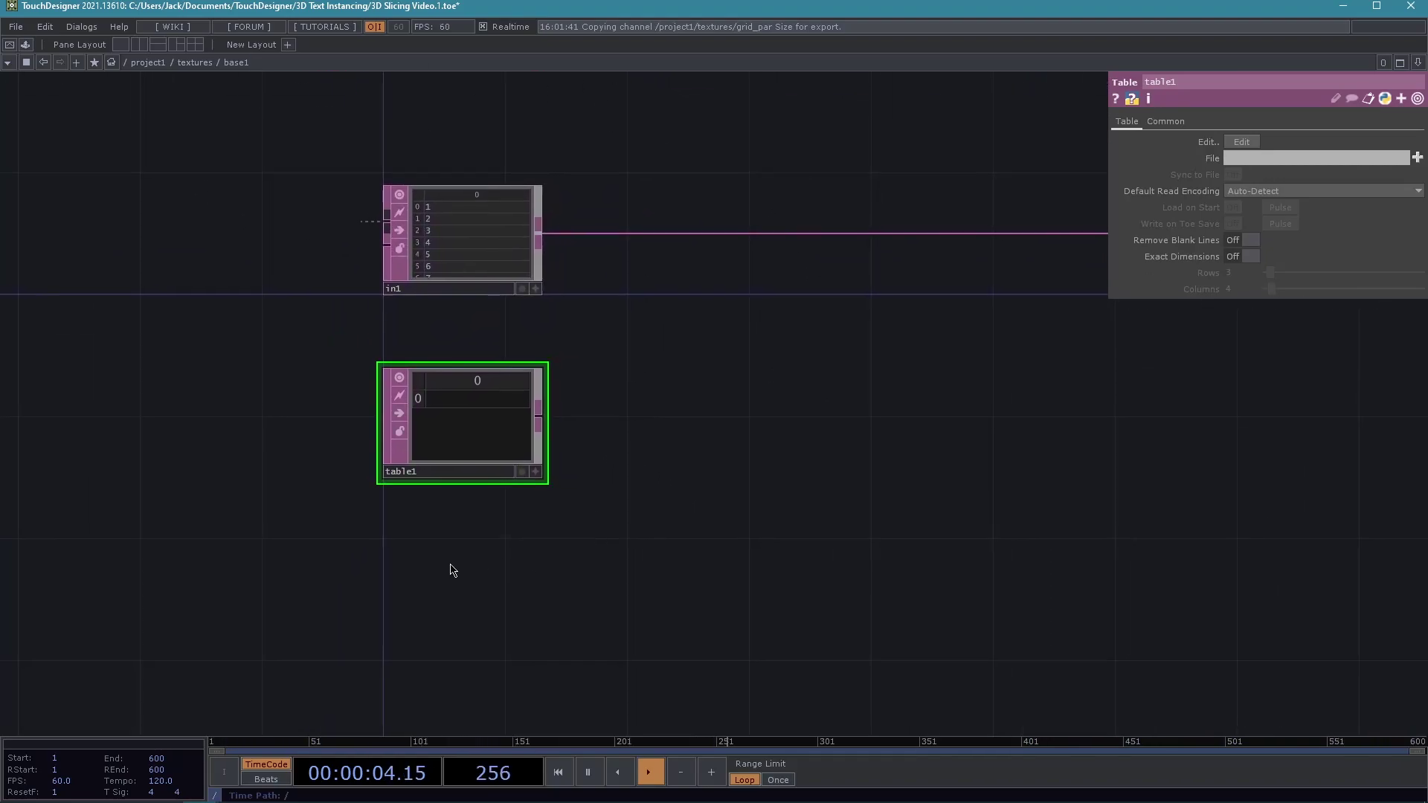
pyautogui.click(1232, 257)
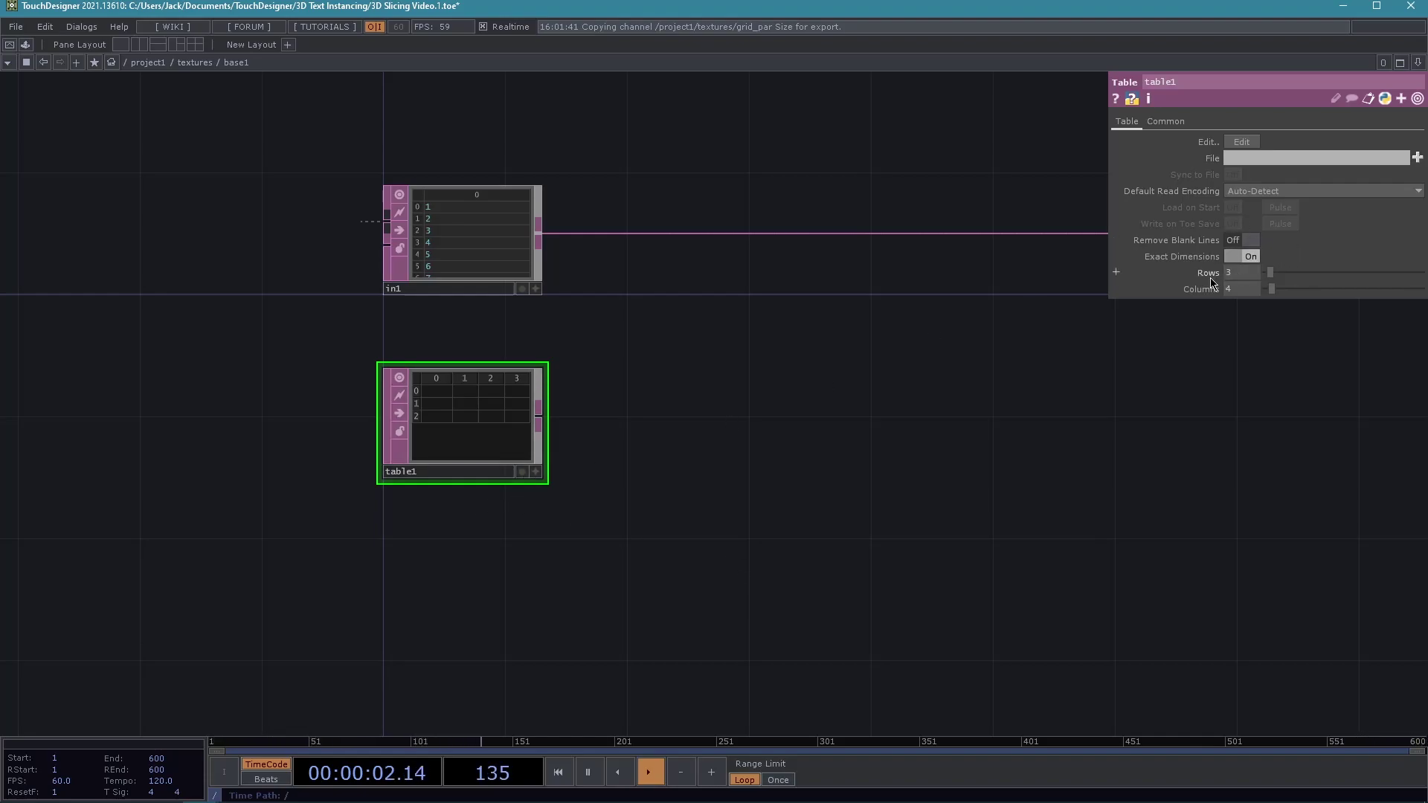
pyautogui.moveTo(1108, 217); pyautogui.dragTo(573, 217)
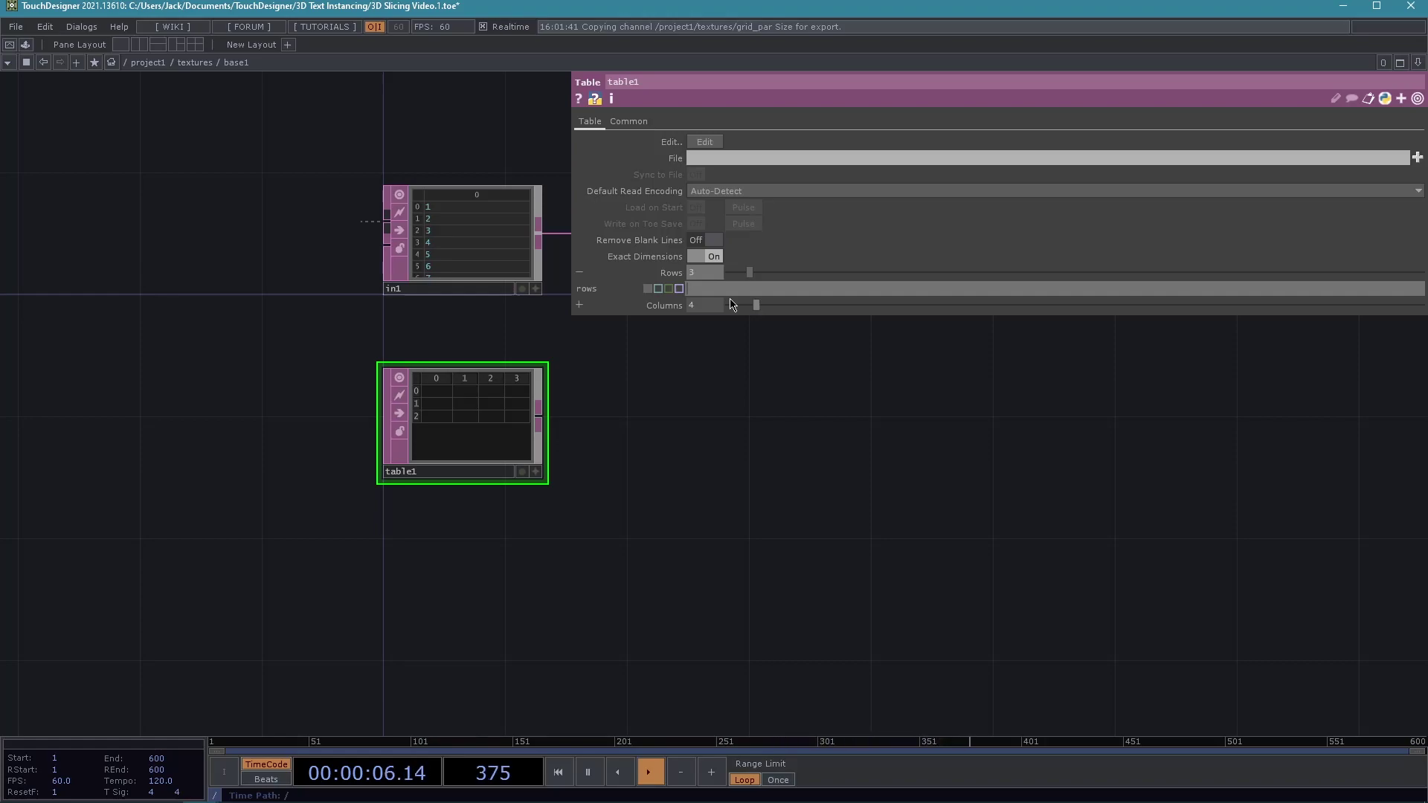
pyautogui.write('p')
pyautogui.write(".grid_par['Size")
pyautogui.write(']')
pyautogui.press('Return')
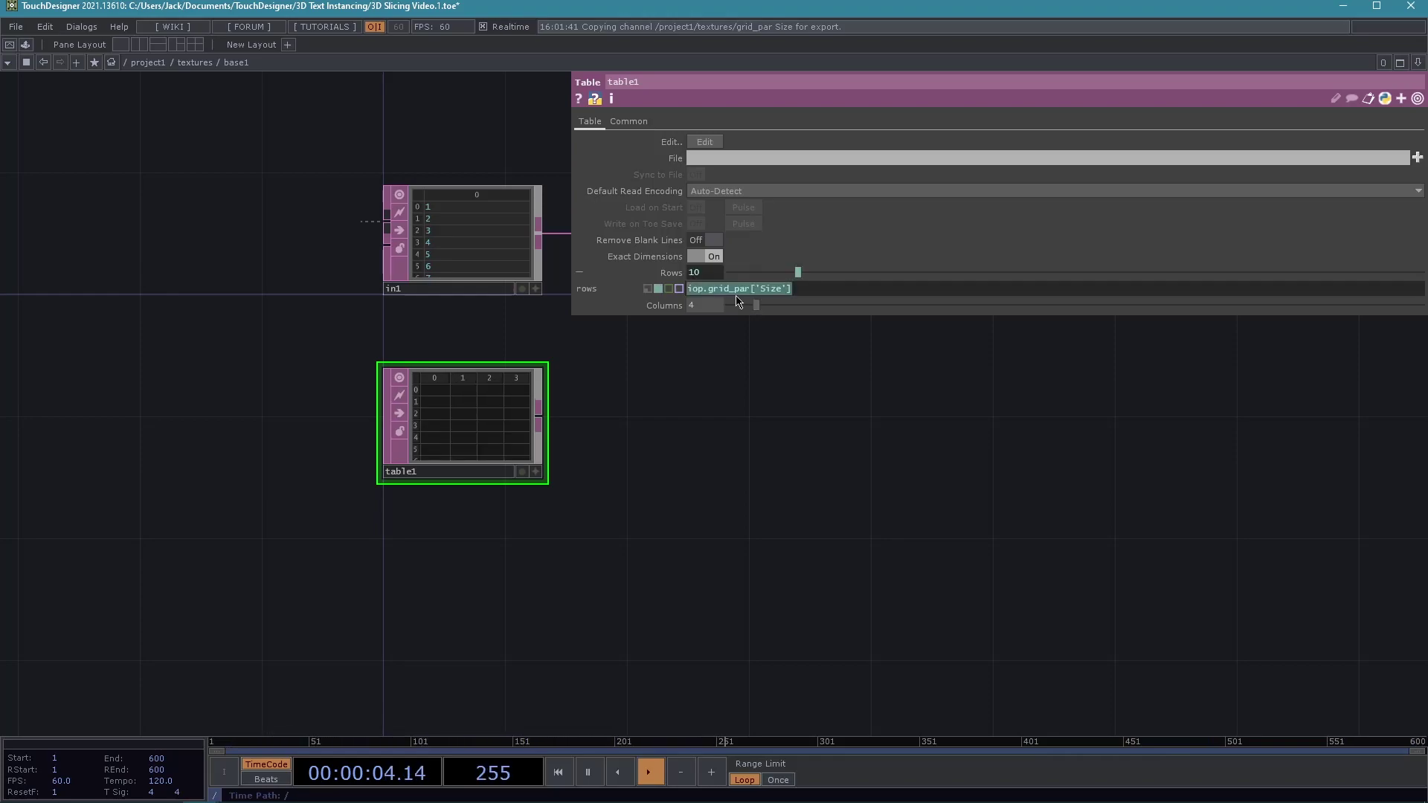
# Set table1's Columns expression to iop.grid_par['Size'] as well, and collapse both expanded parameters.
pyautogui.click(653, 304)
pyautogui.click(750, 325)
pyautogui.write("iop.grid_par['Size']")
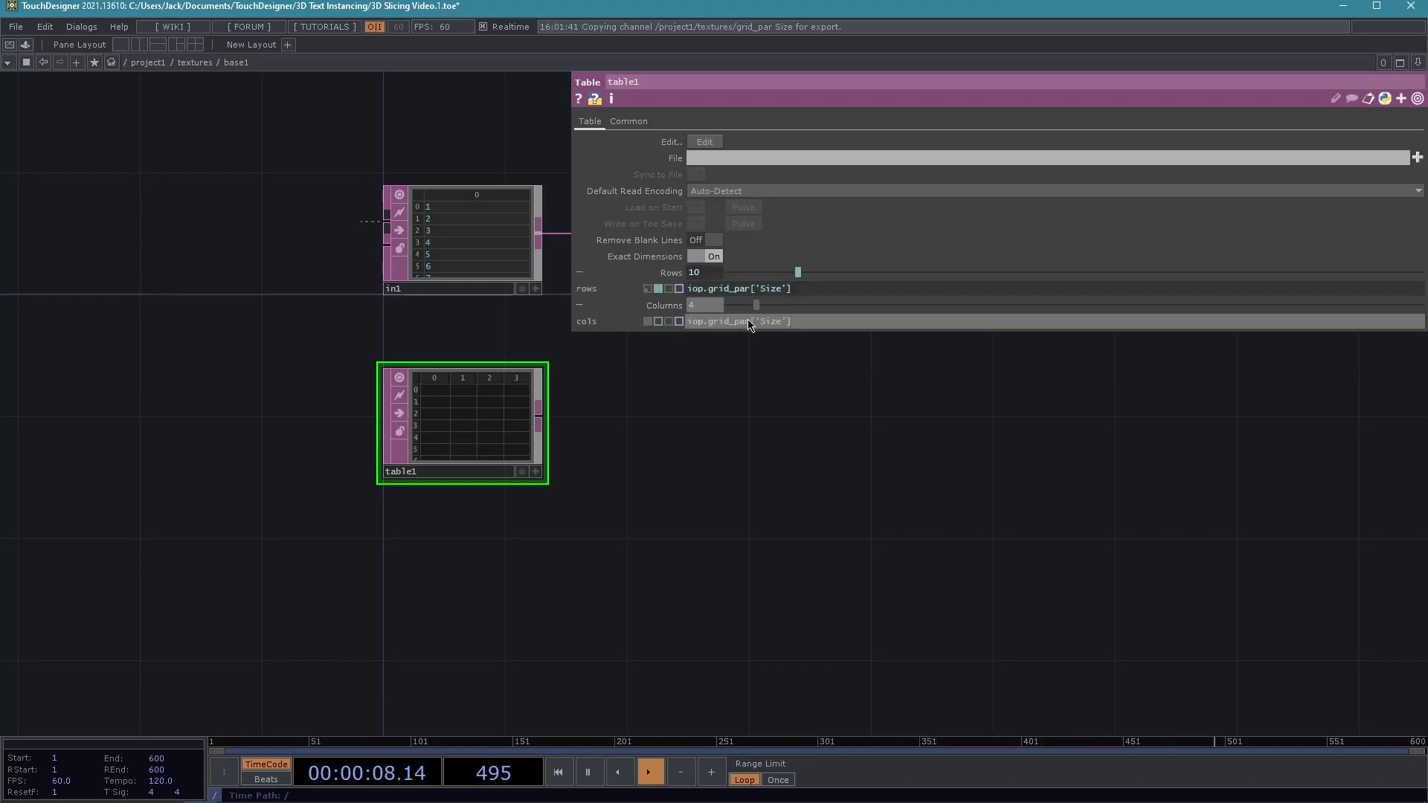
pyautogui.press('Return')
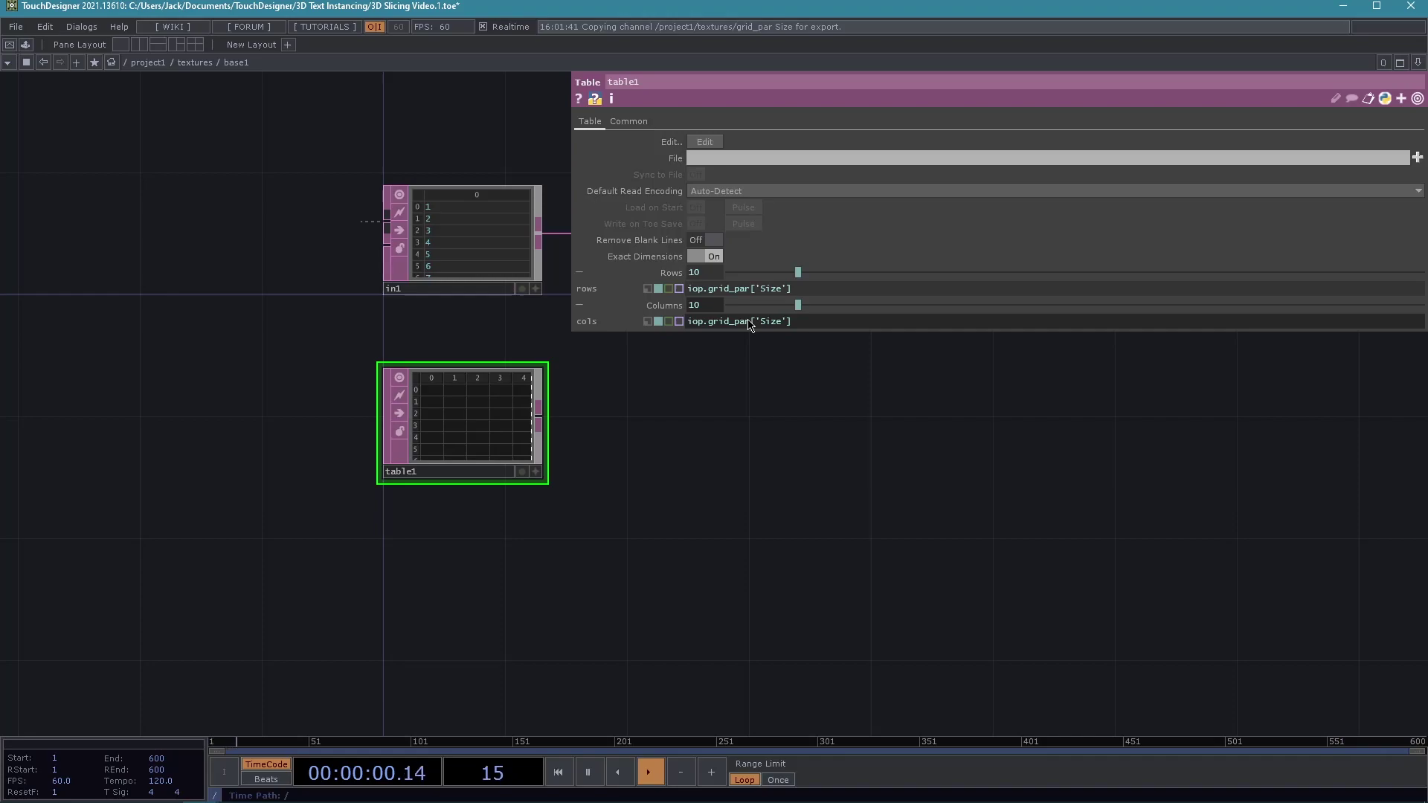
pyautogui.click(676, 305)
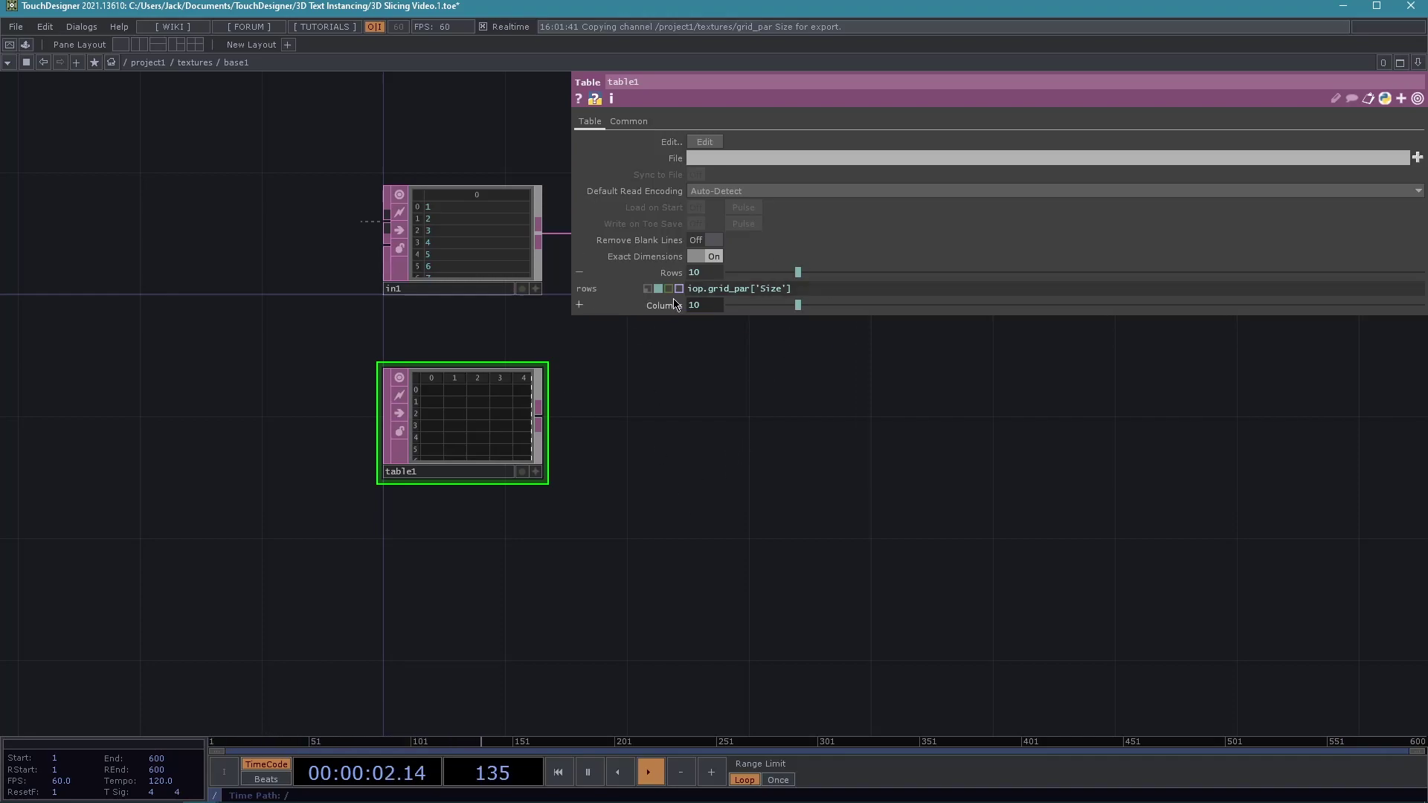
pyautogui.click(672, 273)
# Add a second Table DAT inside base1, placed below and beyond table1.
pyautogui.moveTo(638, 474); pyautogui.dragTo(614, 393)
pyautogui.moveTo(488, 479); pyautogui.dragTo(491, 453, button='middle')
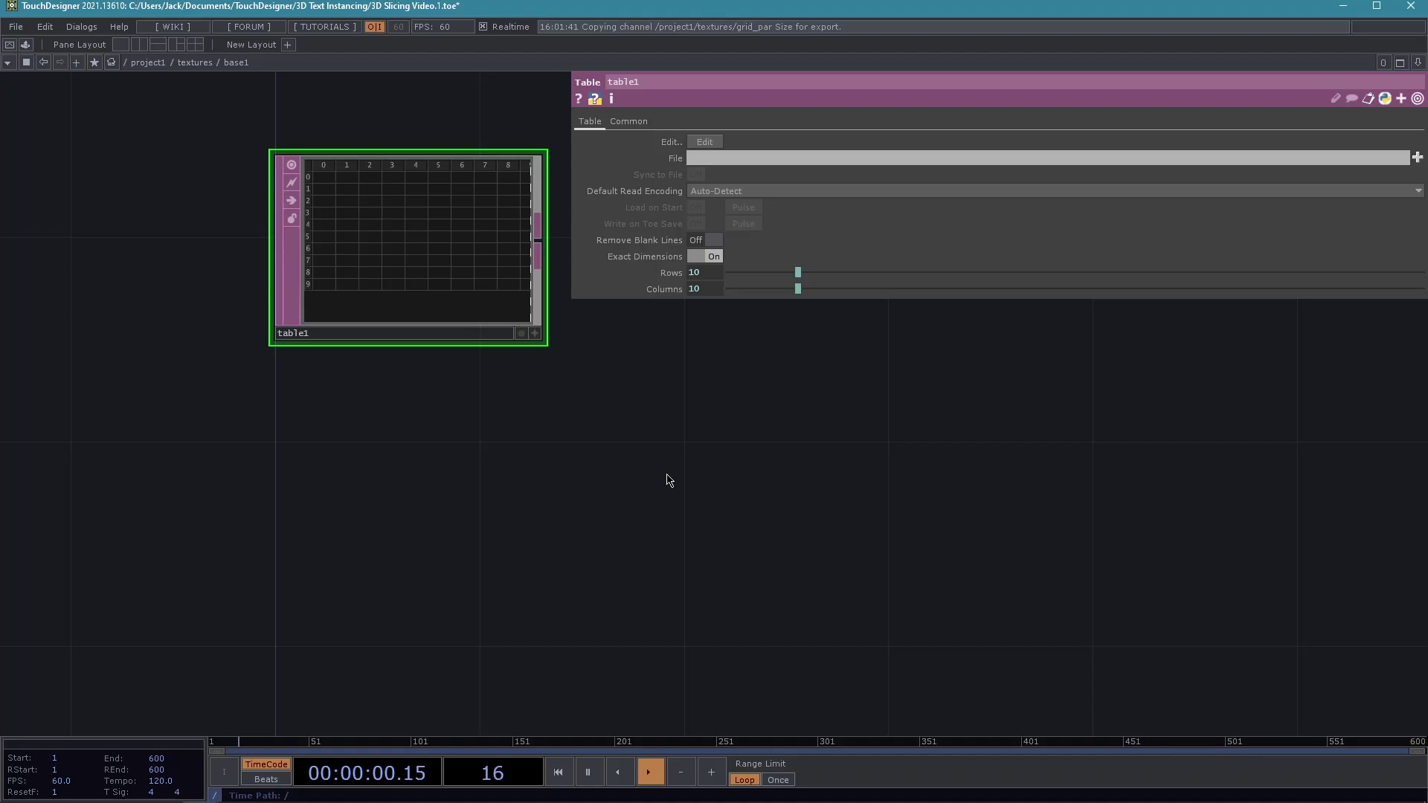
pyautogui.scroll(-3, 788, 485)
pyautogui.hscroll(5, 443, 488)
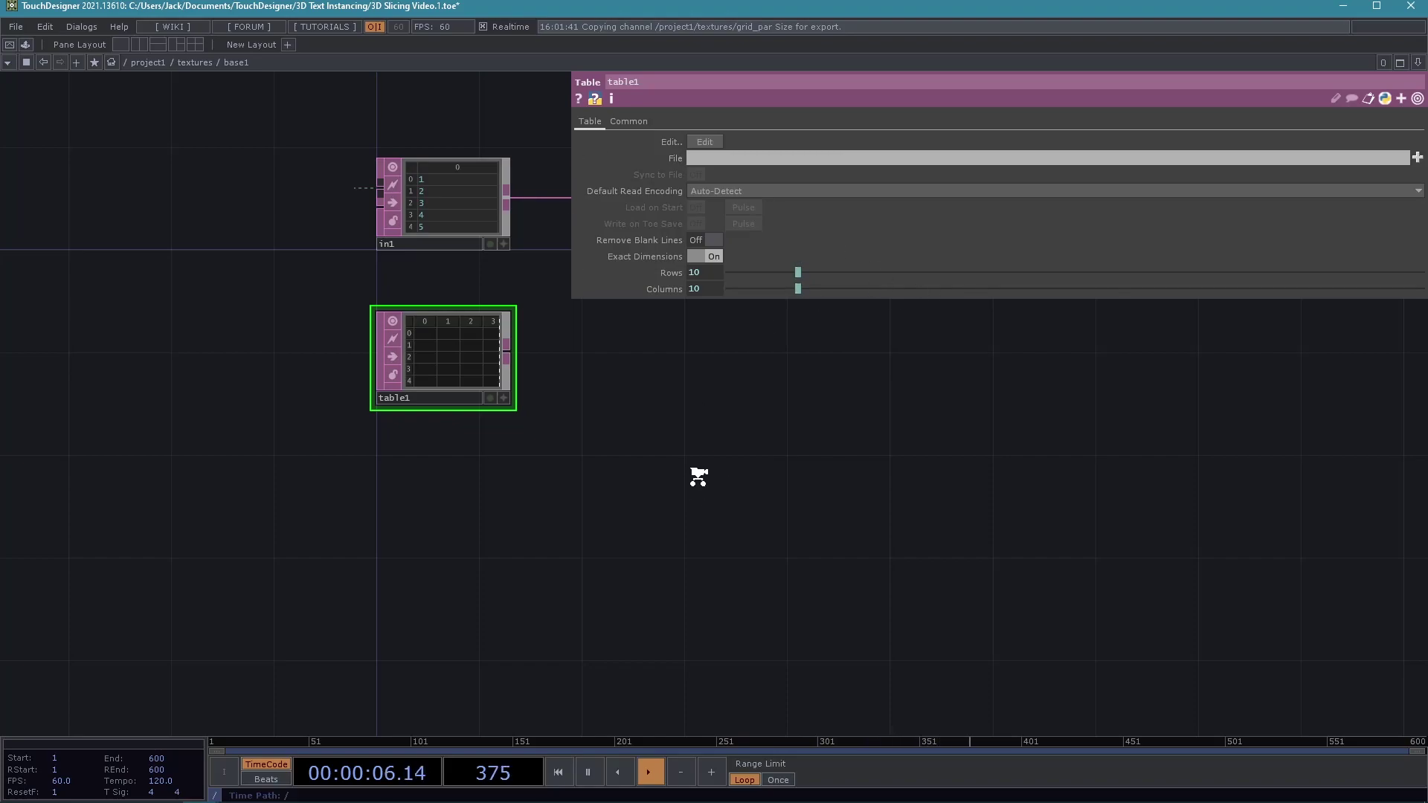
pyautogui.scroll(2, 697, 483)
pyautogui.press('Tab')
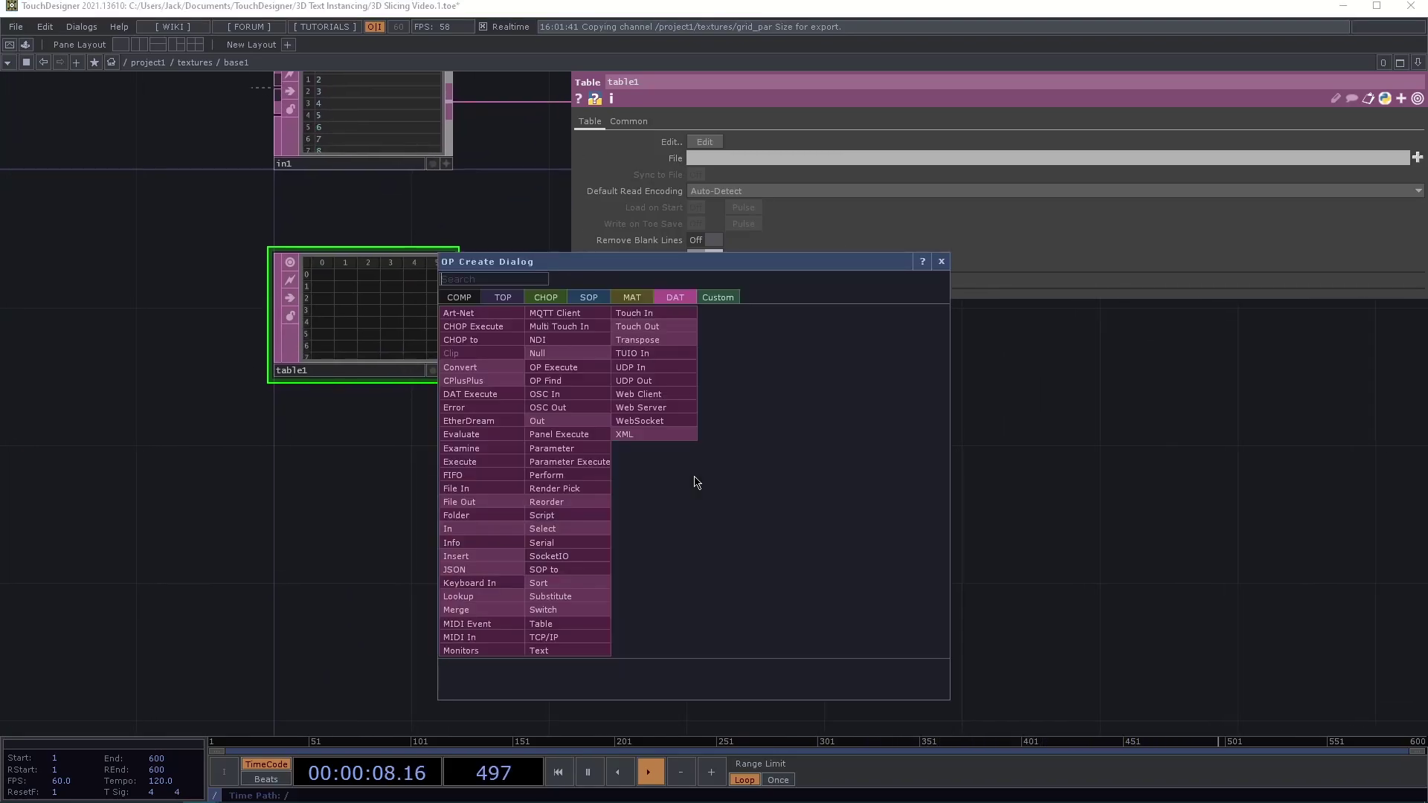
pyautogui.write('tab')
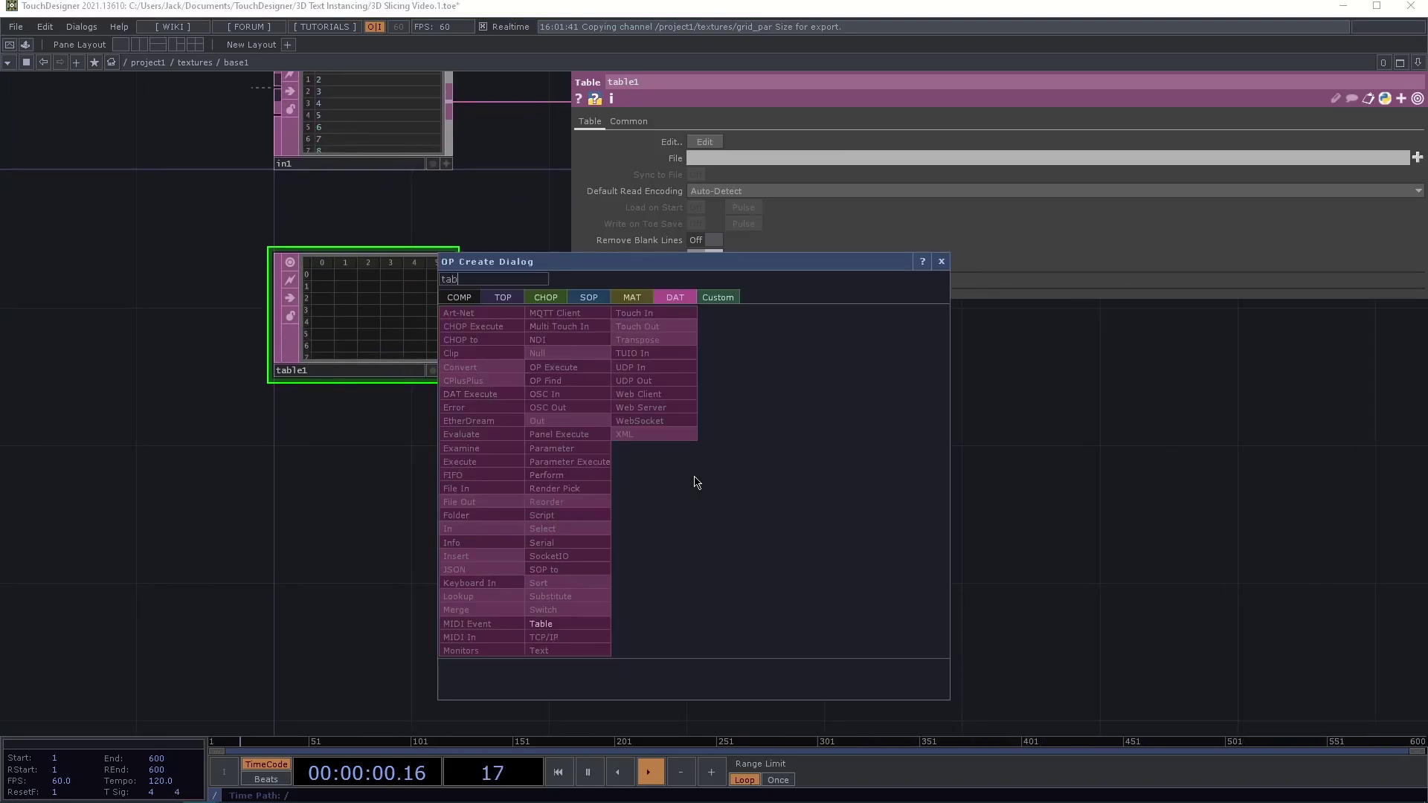
pyautogui.press('Return')
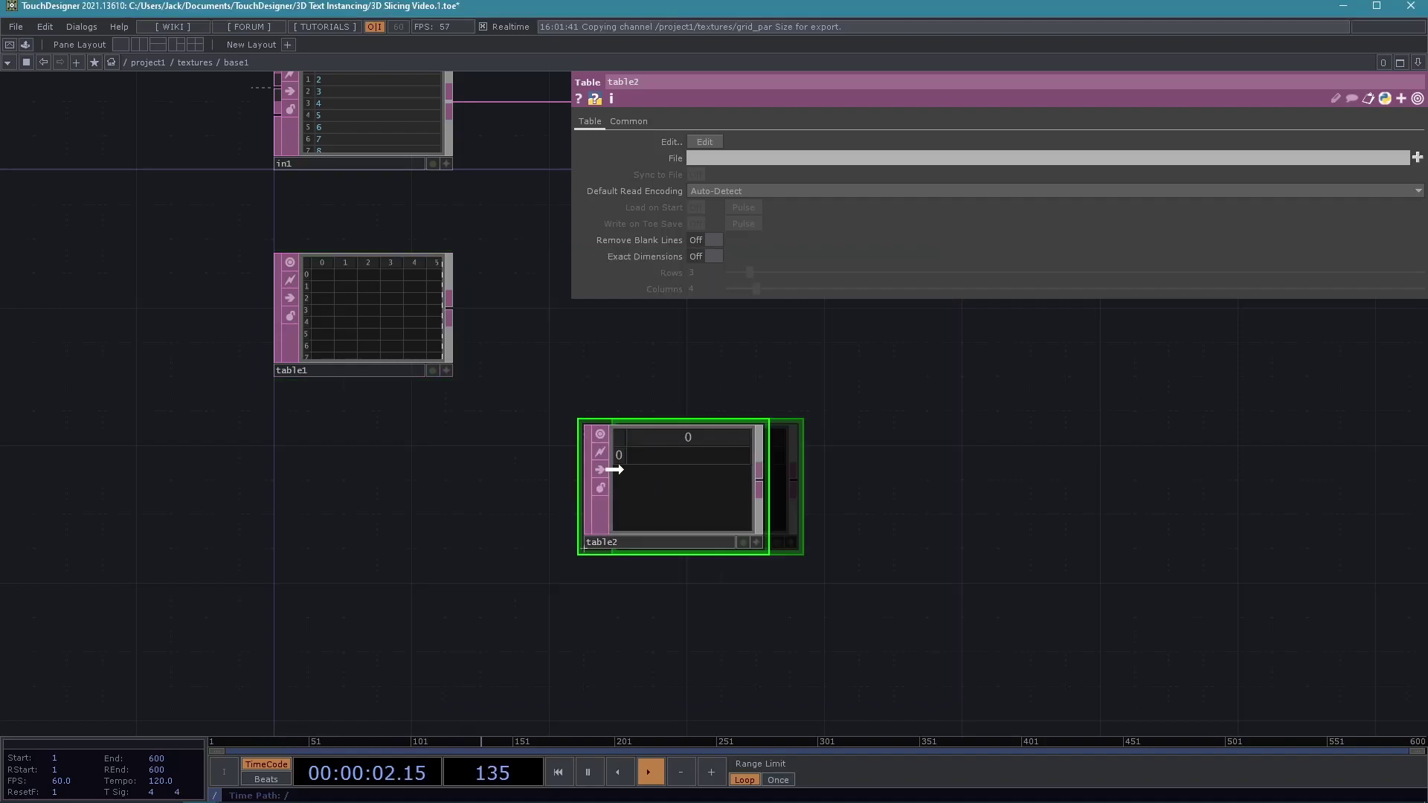
# Place the new table2 directly below table1 in base1.
pyautogui.click(349, 467)
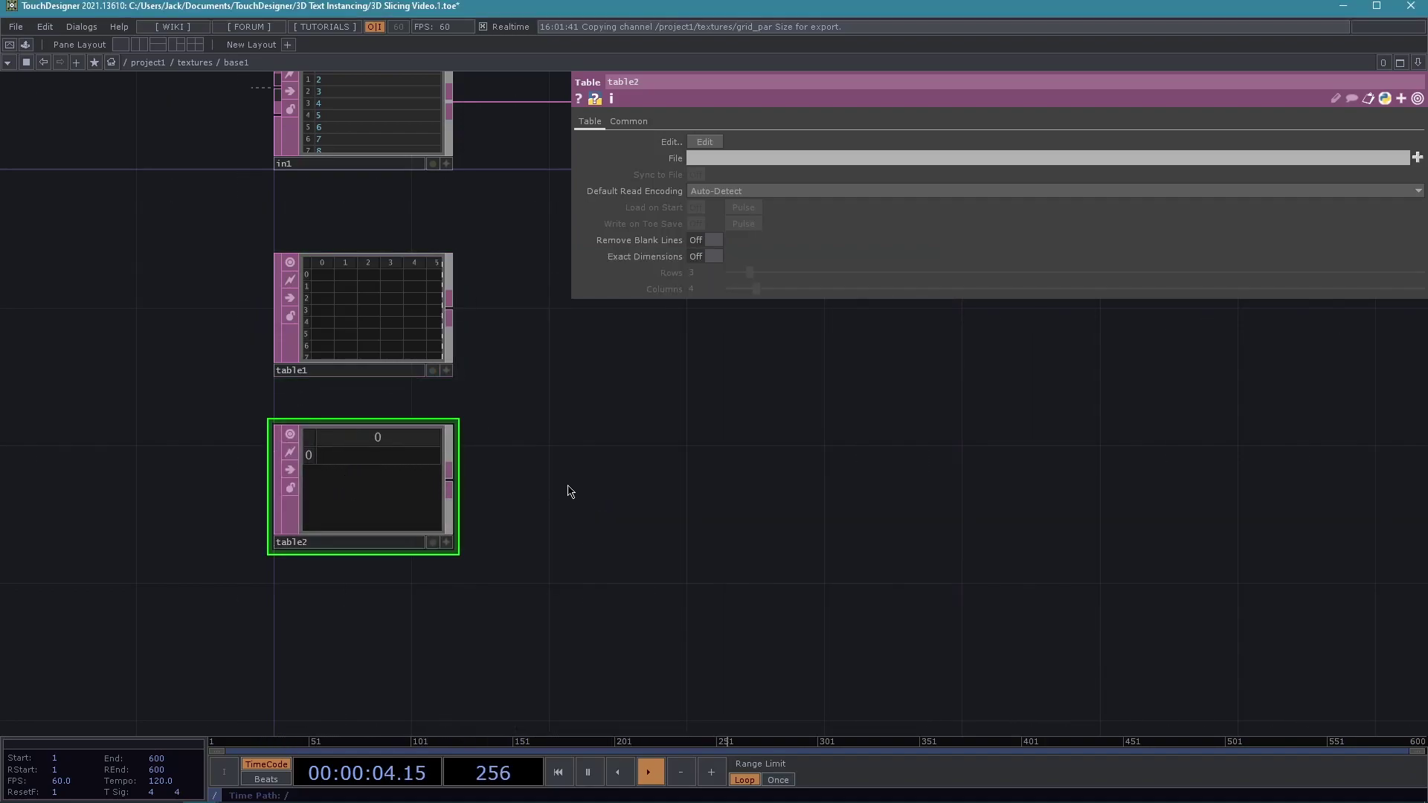
pyautogui.scroll(1, 572, 488)
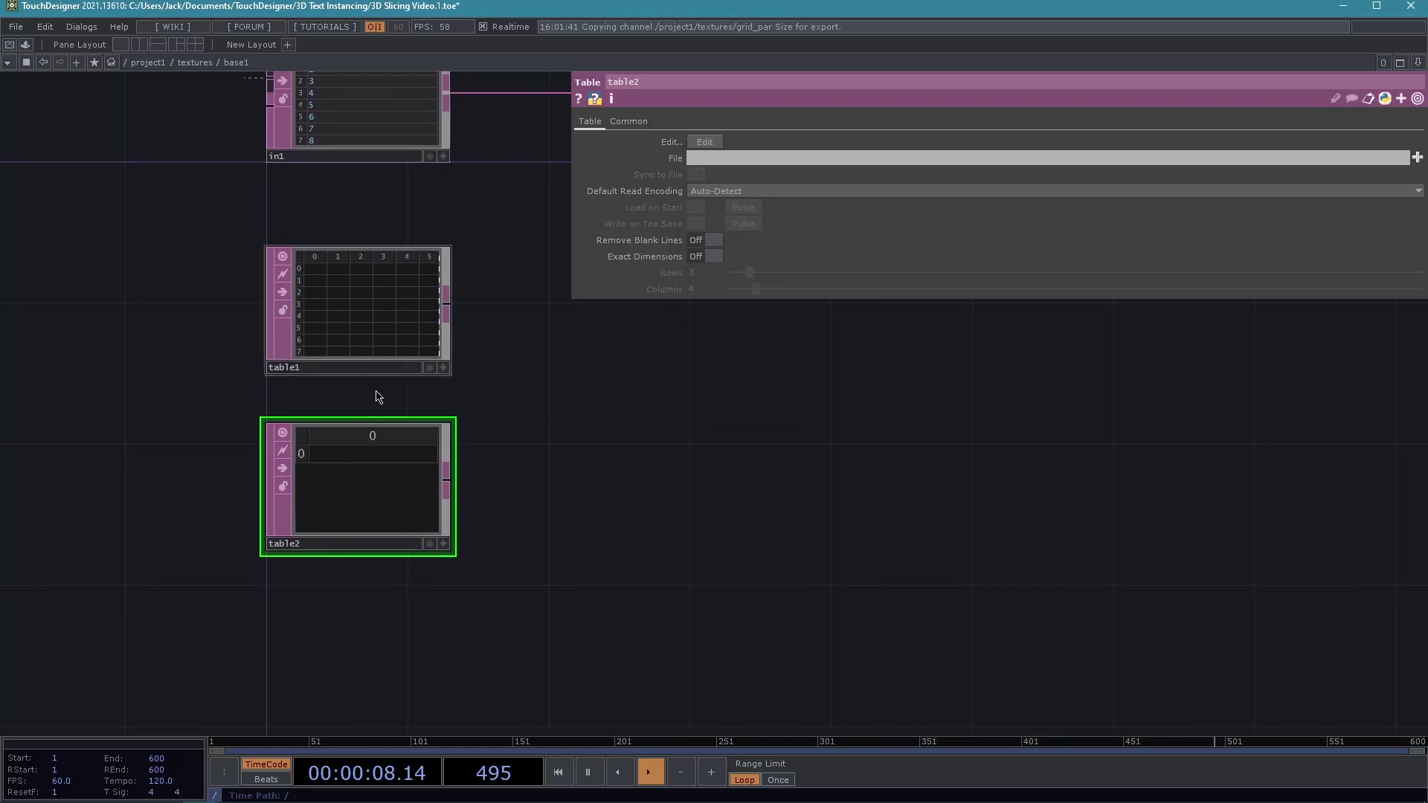
pyautogui.scroll(1, 517, 402)
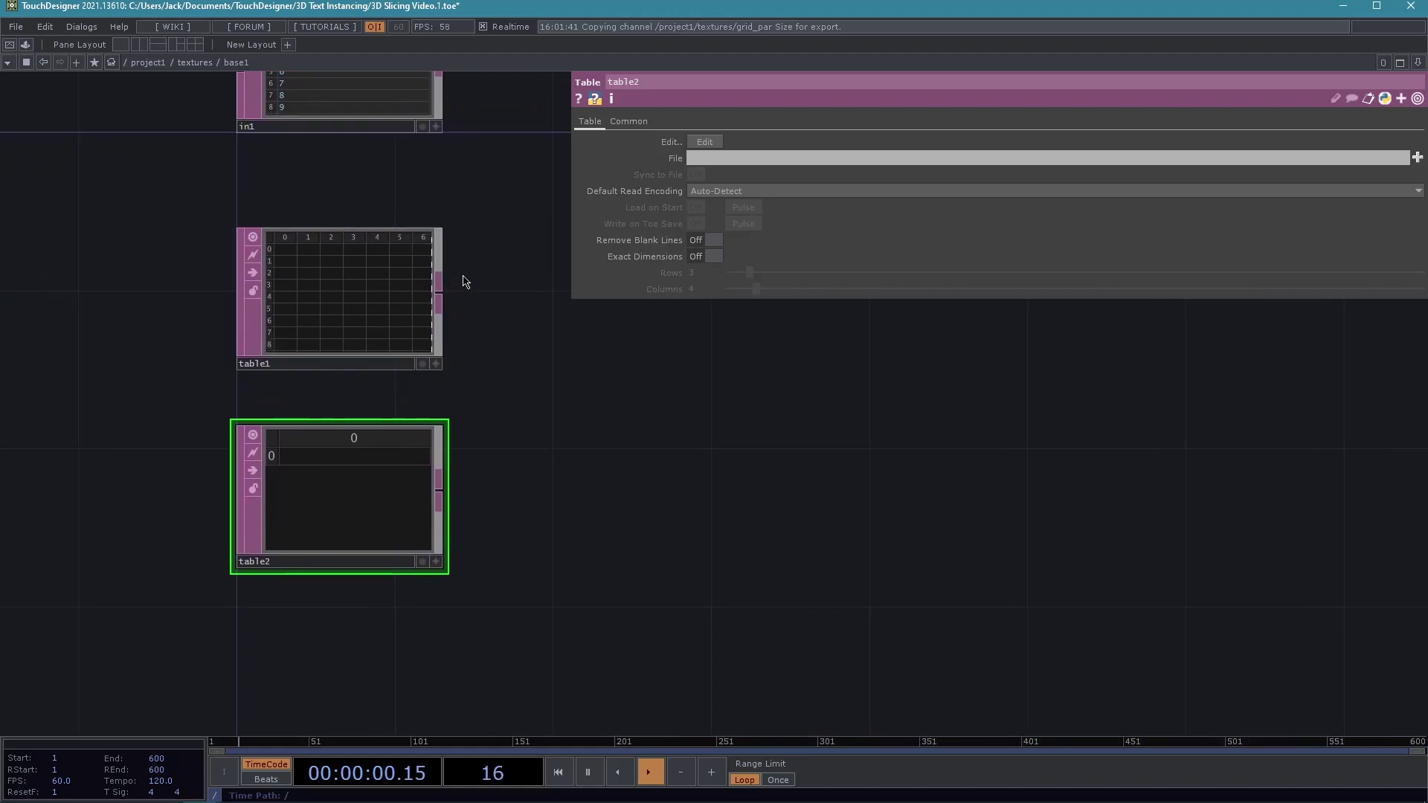
# Add an Evaluate DAT beside the two tables, with table1 wired to its first input and table2 to its second.
pyautogui.press('Tab')
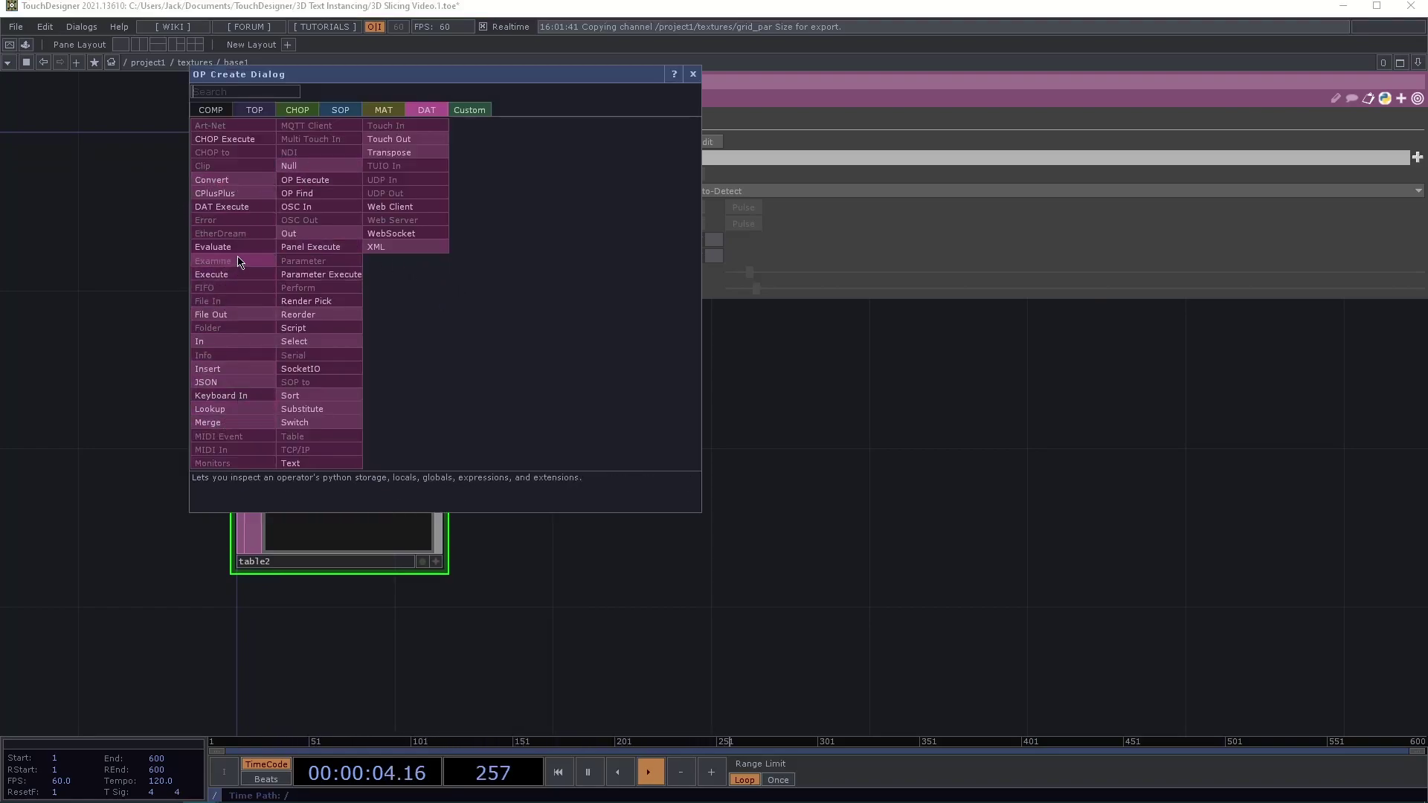
pyautogui.click(213, 247)
pyautogui.click(578, 380)
pyautogui.moveTo(577, 376); pyautogui.dragTo(616, 379)
pyautogui.moveTo(447, 493); pyautogui.dragTo(519, 386)
# Make table2 editable and begin its single cell's expression with me.inputRow * iop.crop_res['crop_res'] followed by a comma.
pyautogui.scroll(5, 625, 516)
pyautogui.moveTo(848, 578); pyautogui.dragTo(936, 531)
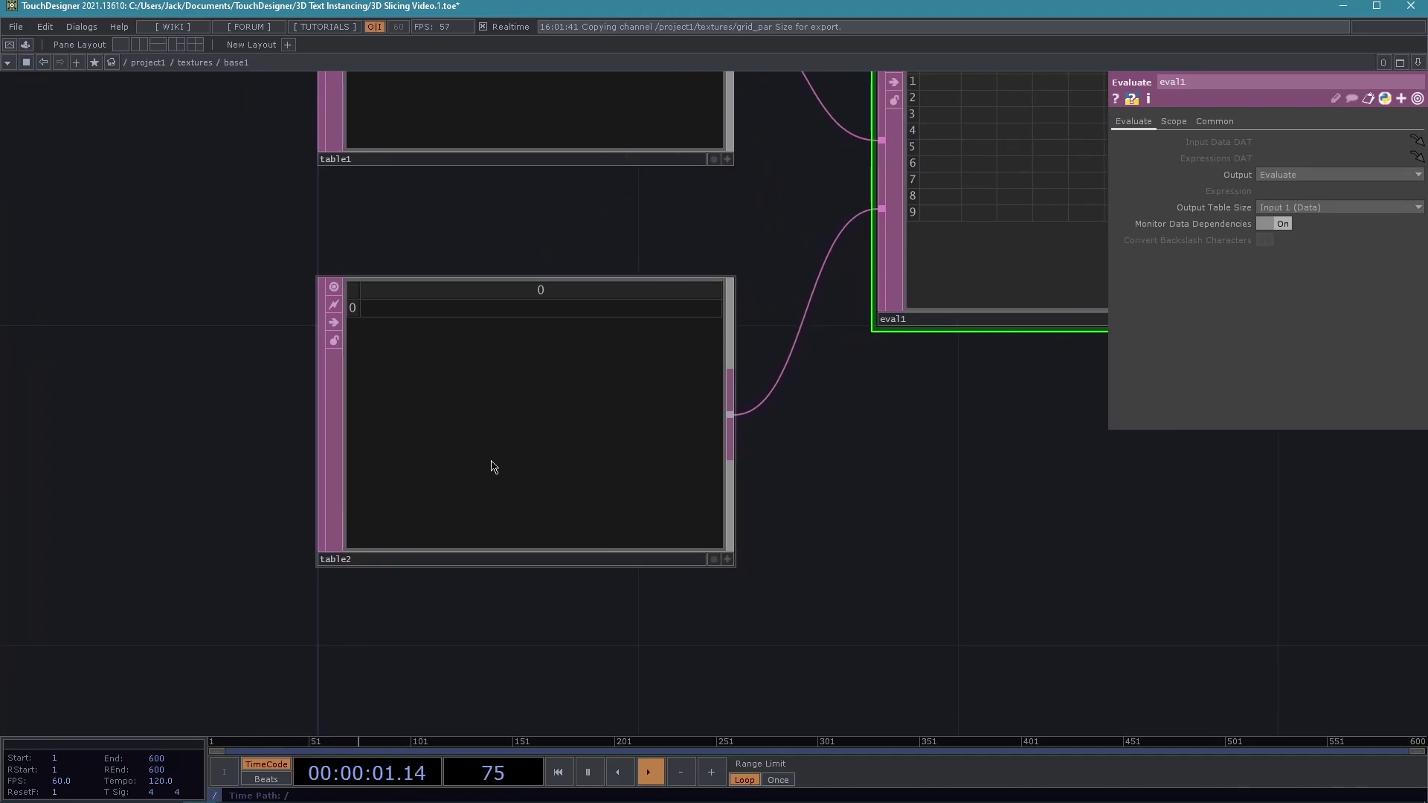
pyautogui.click(727, 558)
pyautogui.click(392, 305)
pyautogui.scroll(4, 136, 494)
pyautogui.moveTo(136, 494); pyautogui.dragTo(188, 480)
pyautogui.scroll(-3, 299, 404)
pyautogui.moveTo(210, 364); pyautogui.dragTo(1, 499)
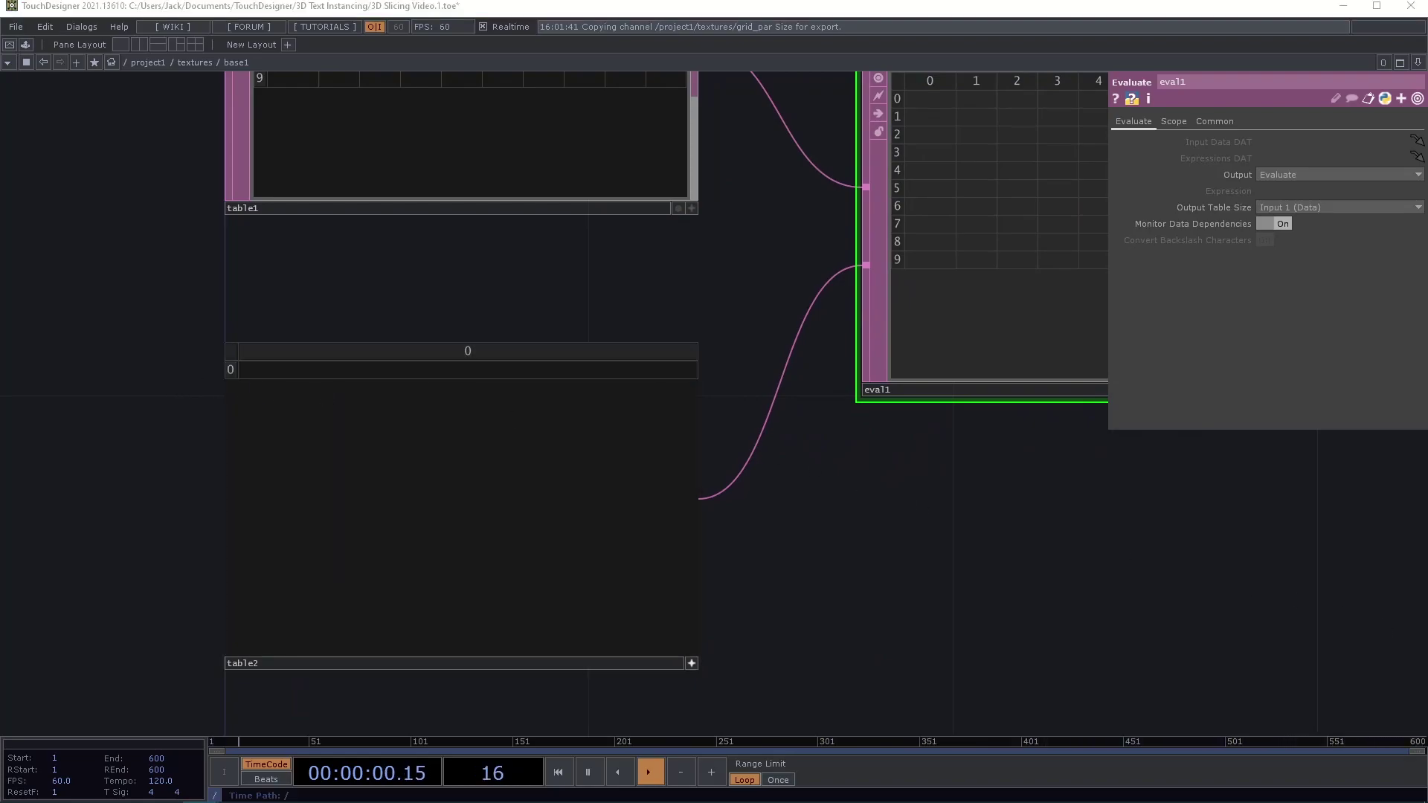
pyautogui.click(345, 371)
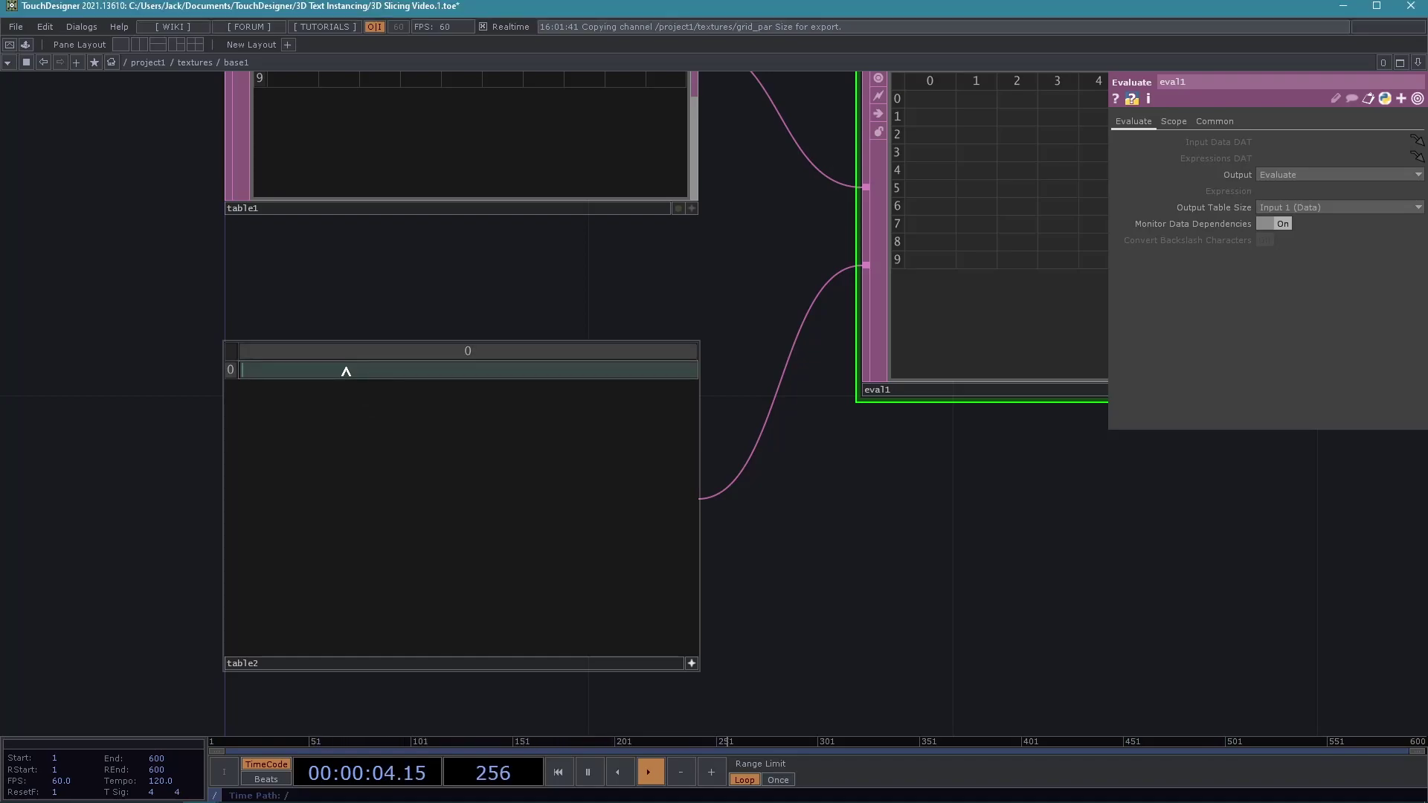
pyautogui.write('me.inputRow * ')
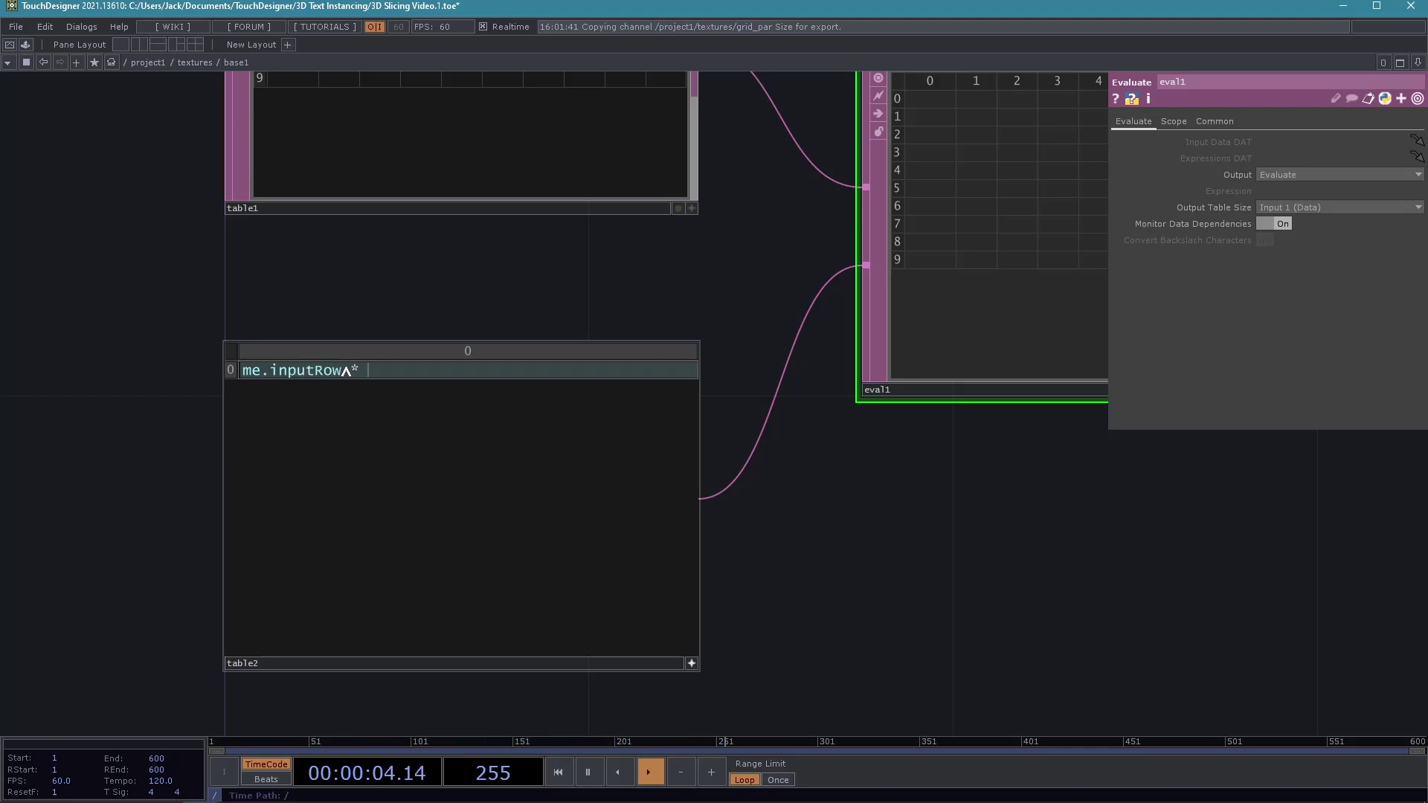
pyautogui.write("iop.crop_res['crop_res'] ,")
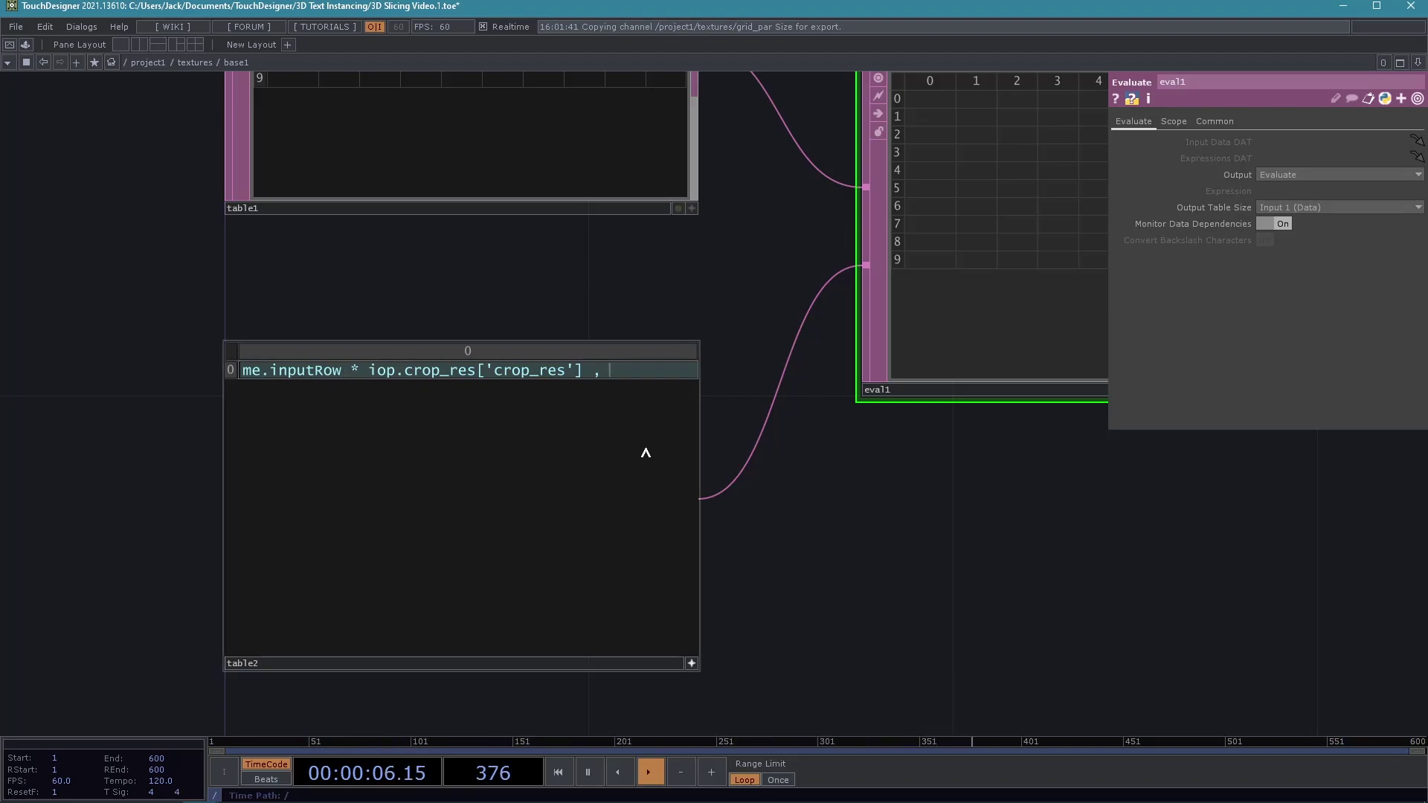
# Complete table2's expression with me.inputCol * iop.crop_res['crop_res'], reusing a copy of the existing crop_res reference, and finish editing the cell.
pyautogui.write('e.inputCol')
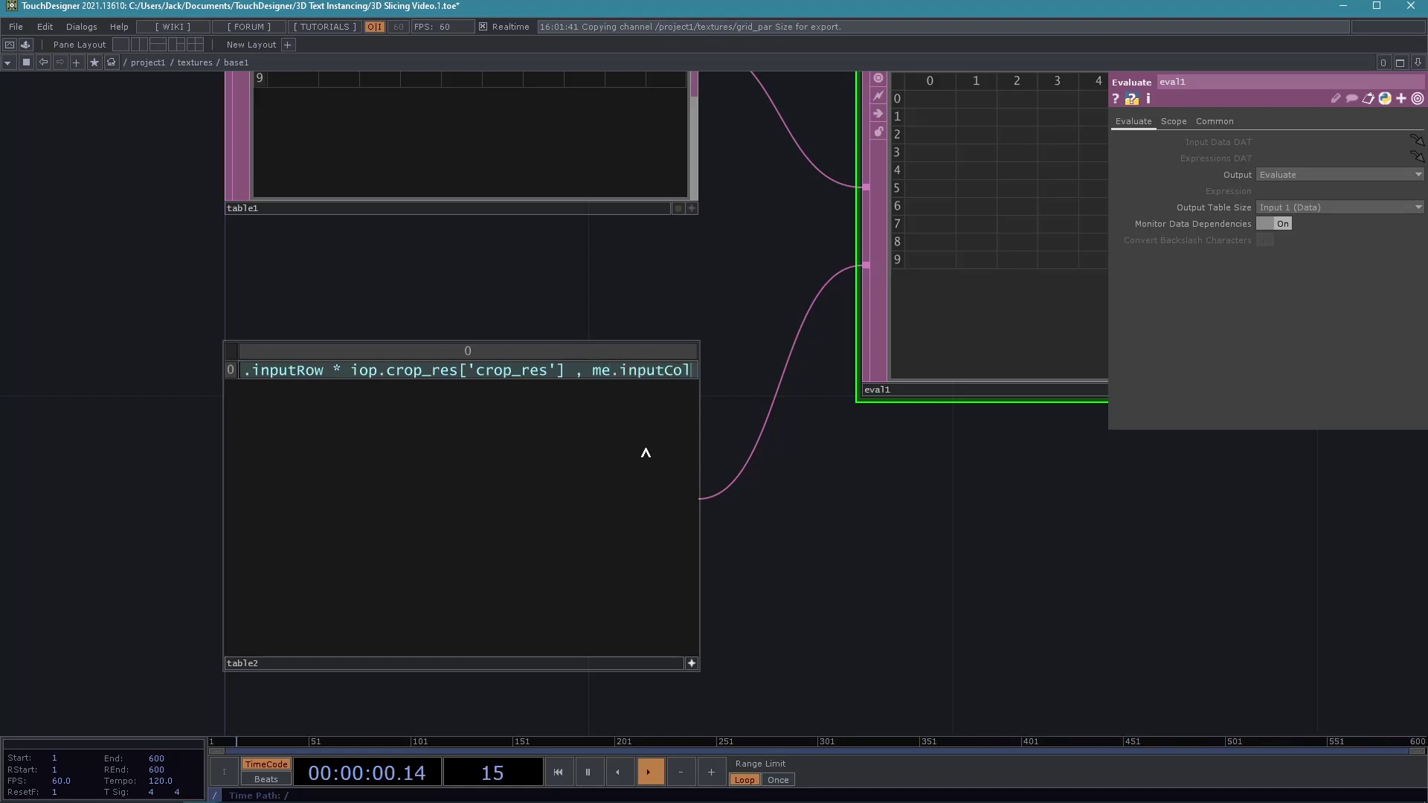
pyautogui.write(' *')
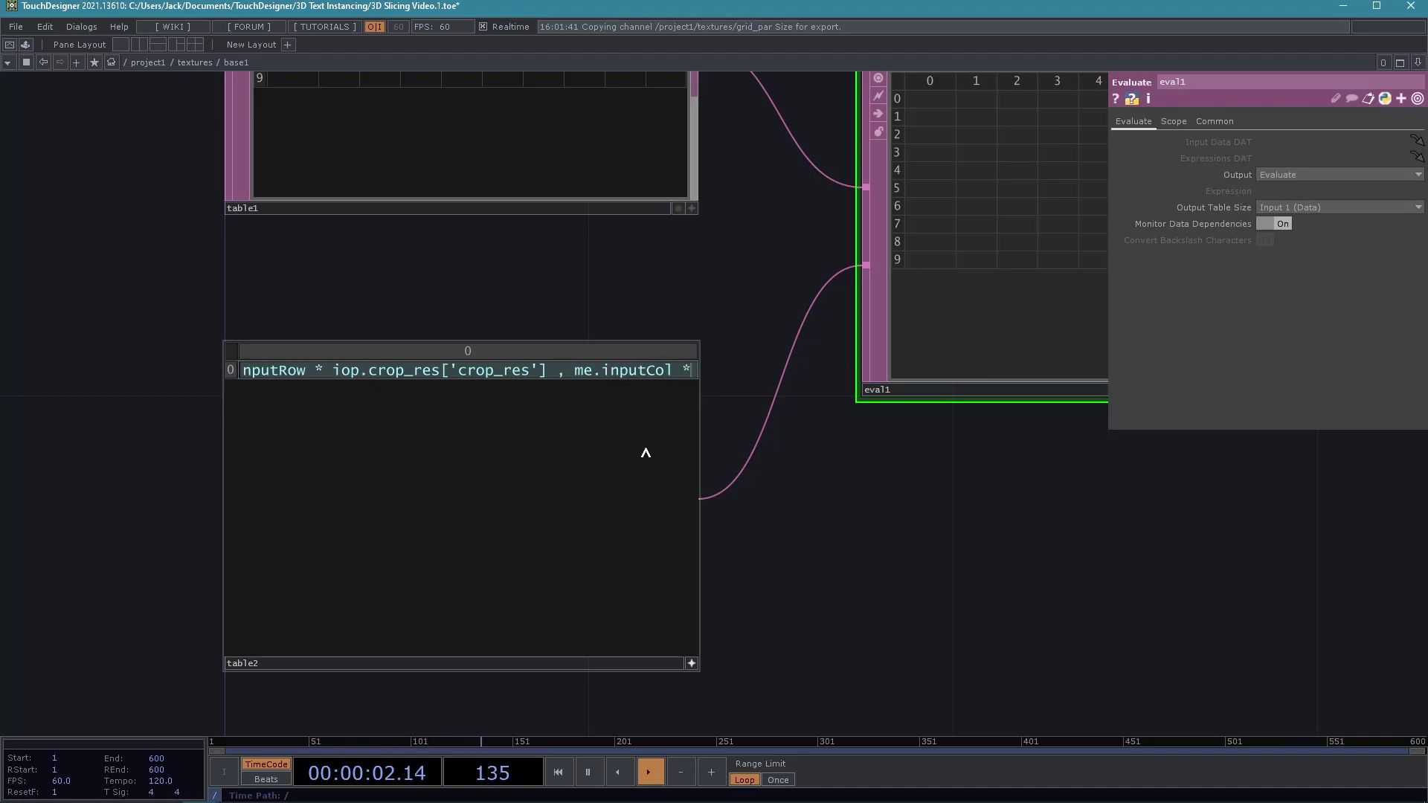
pyautogui.moveTo(537, 369); pyautogui.dragTo(321, 378)
pyautogui.hotkey('ctrl', 'c')
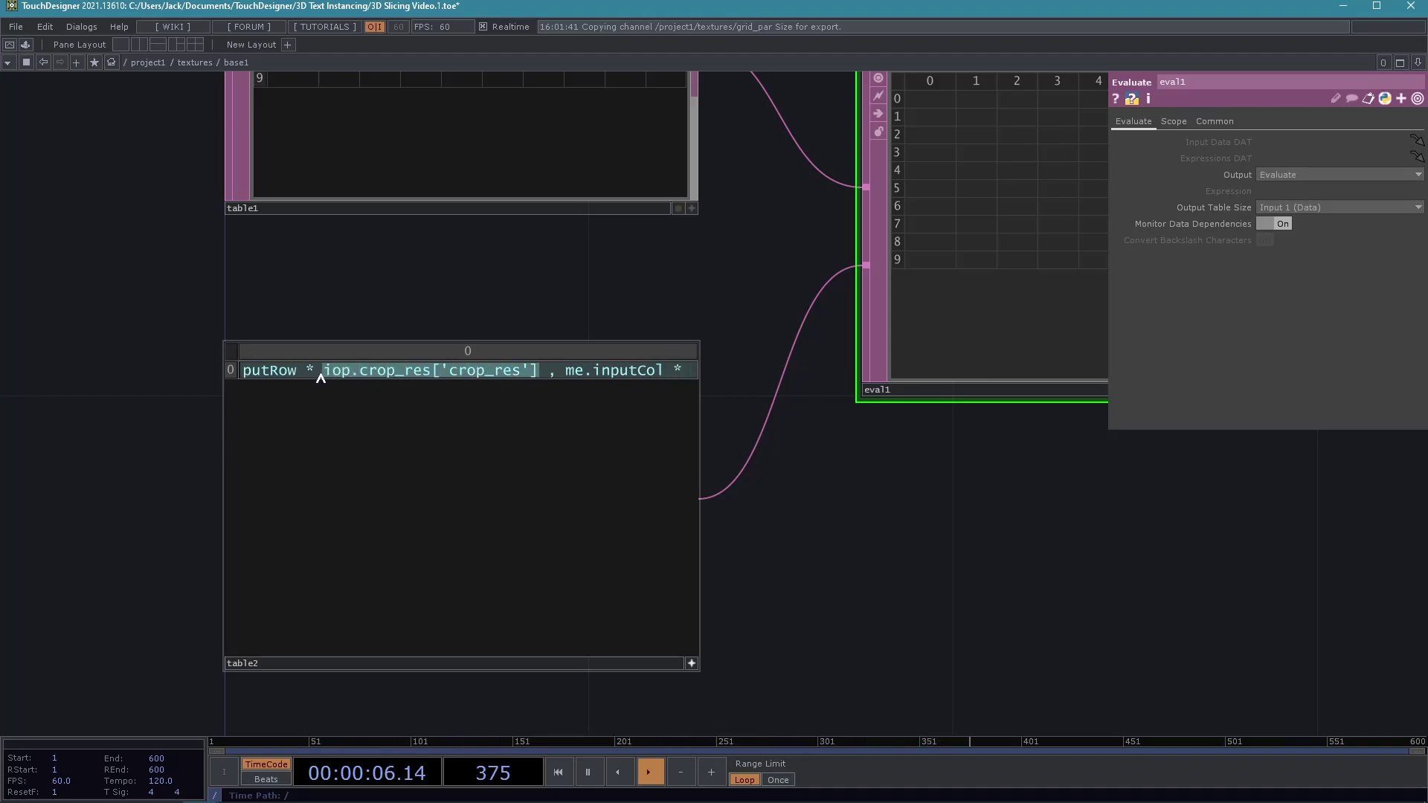
pyautogui.click(684, 369)
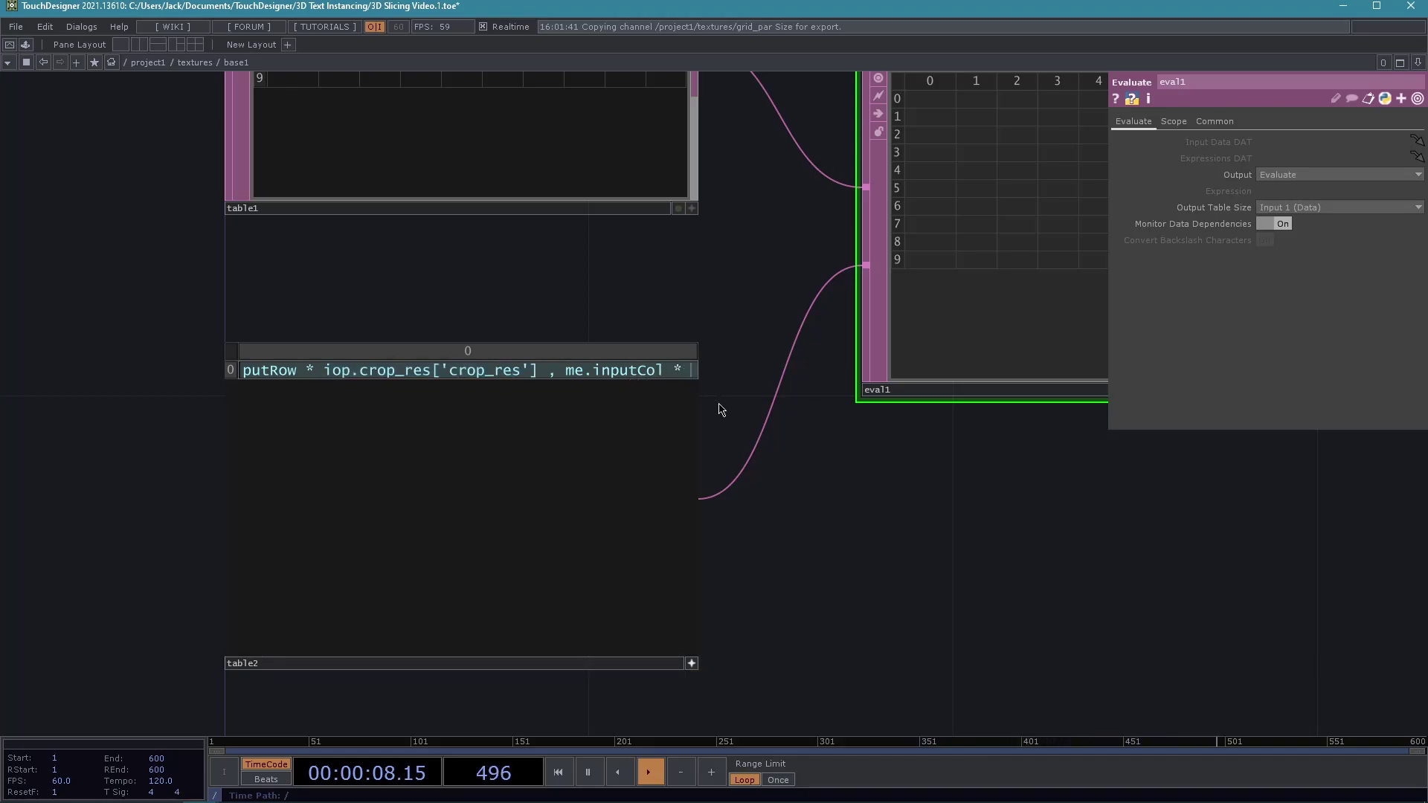
pyautogui.hotkey('ctrl', 'v')
pyautogui.click(706, 352)
pyautogui.moveTo(776, 576); pyautogui.dragTo(599, 574)
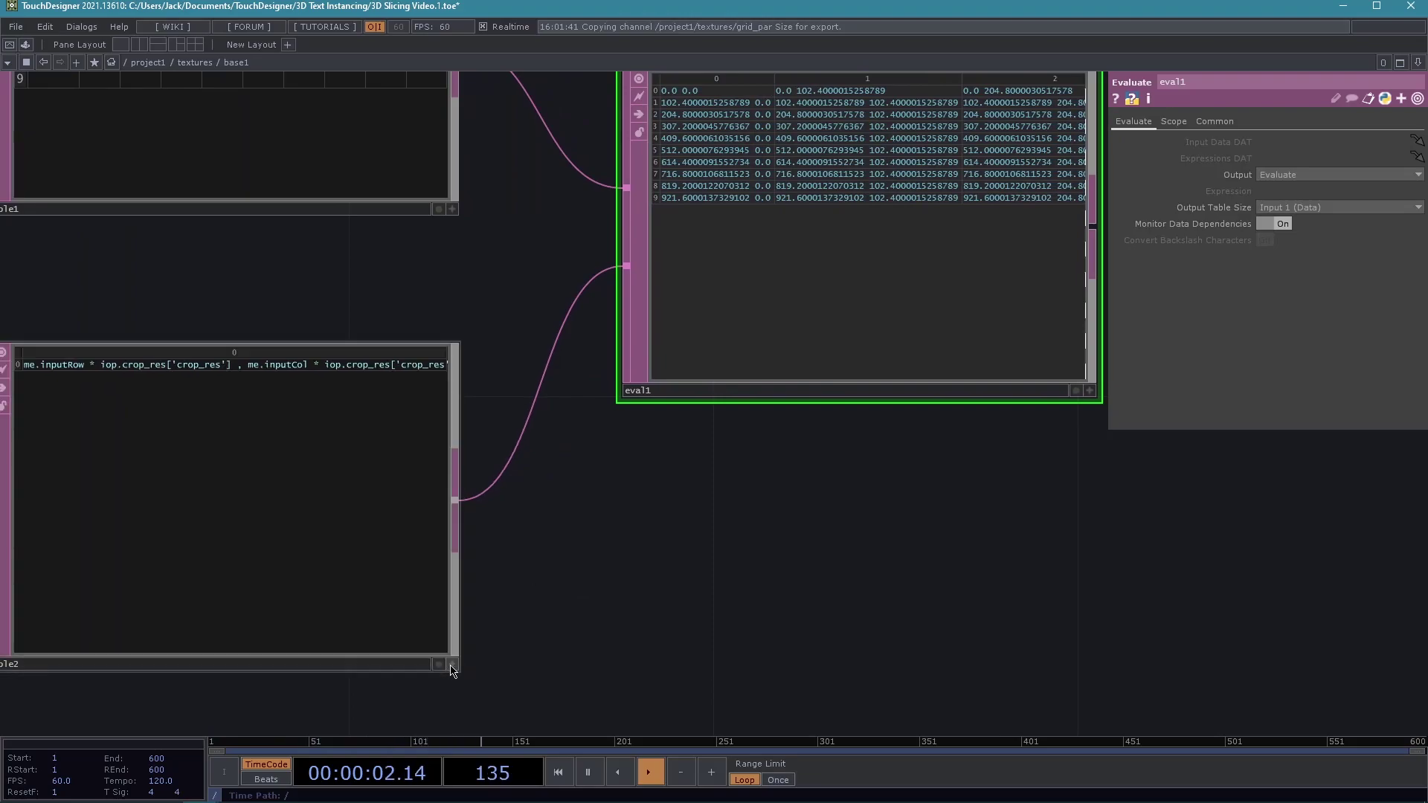
# Examine how eval1's row and column values are built from table1's grid and table2's expression.
pyautogui.moveTo(808, 569); pyautogui.dragTo(604, 678)
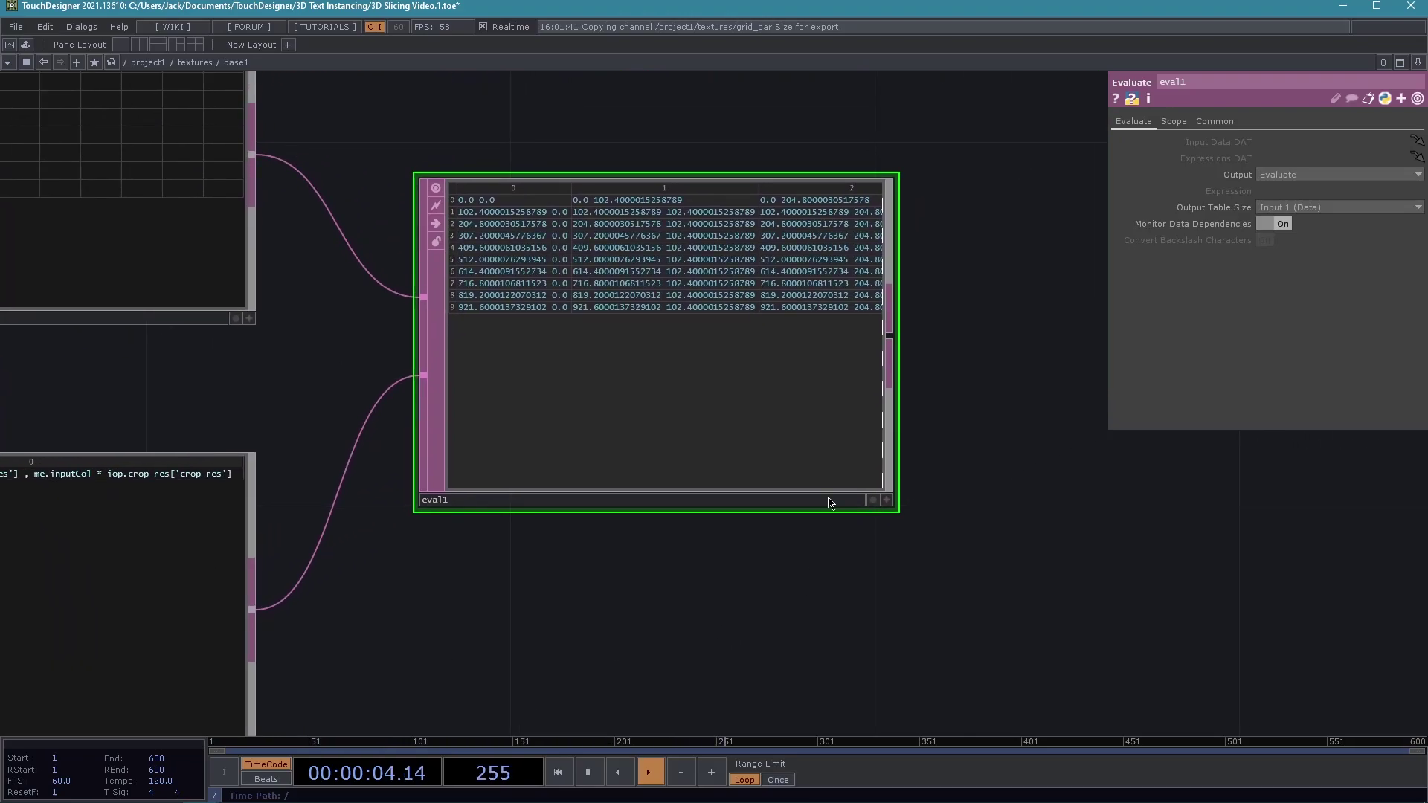
pyautogui.moveTo(757, 575); pyautogui.dragTo(851, 587, button='middle')
pyautogui.moveTo(850, 587); pyautogui.dragTo(906, 720)
pyautogui.moveTo(1130, 550); pyautogui.dragTo(1099, 685)
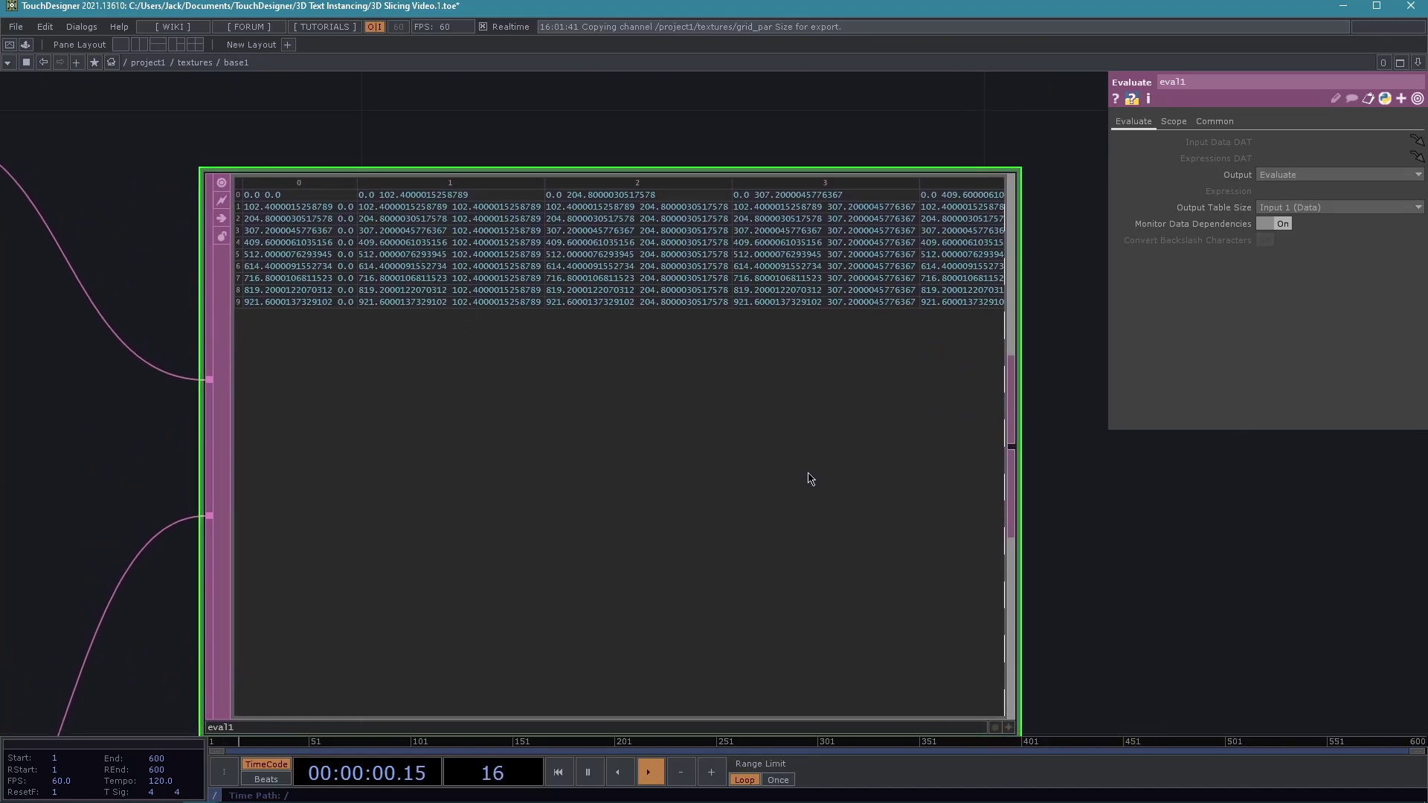
pyautogui.scroll(-5, 1227, 593)
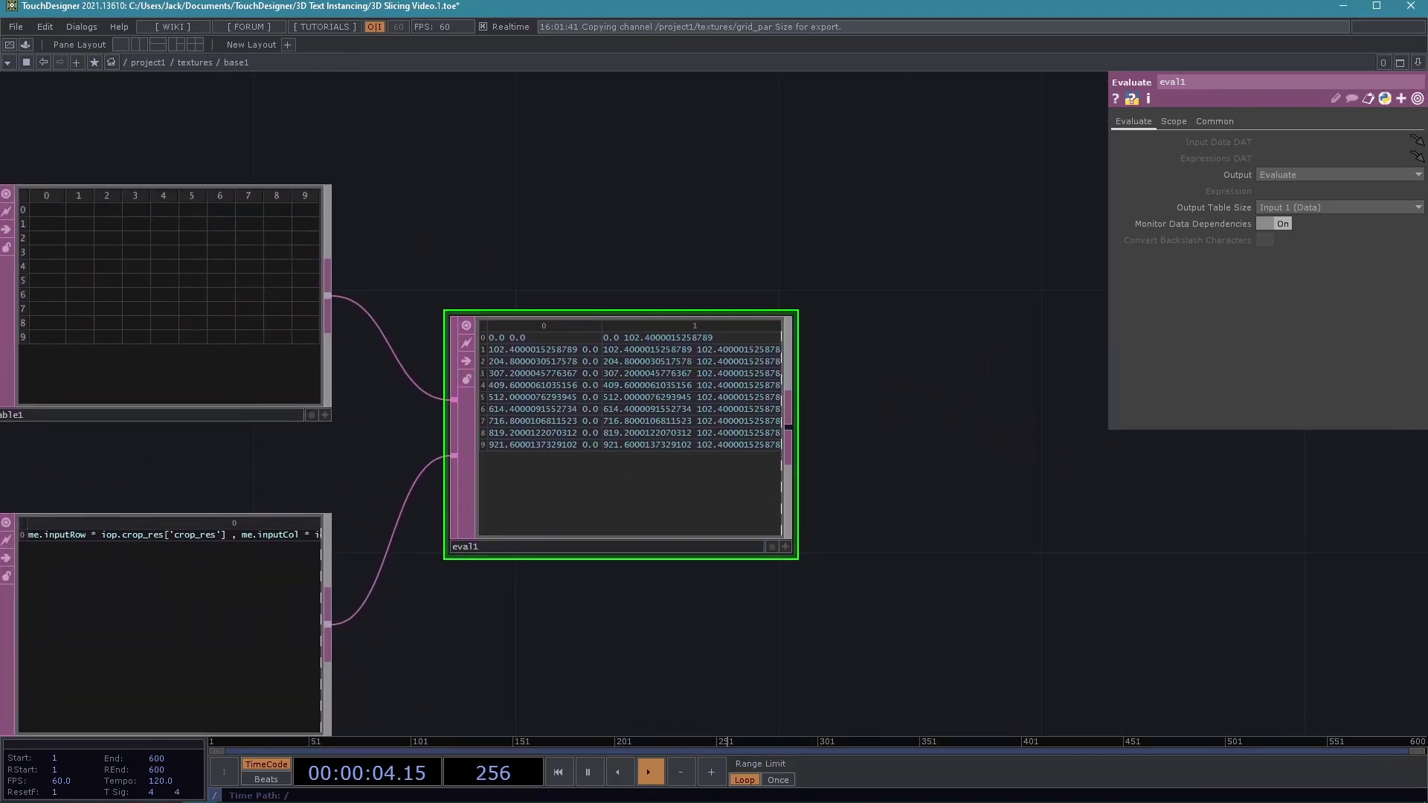
pyautogui.scroll(-5, 934, 605)
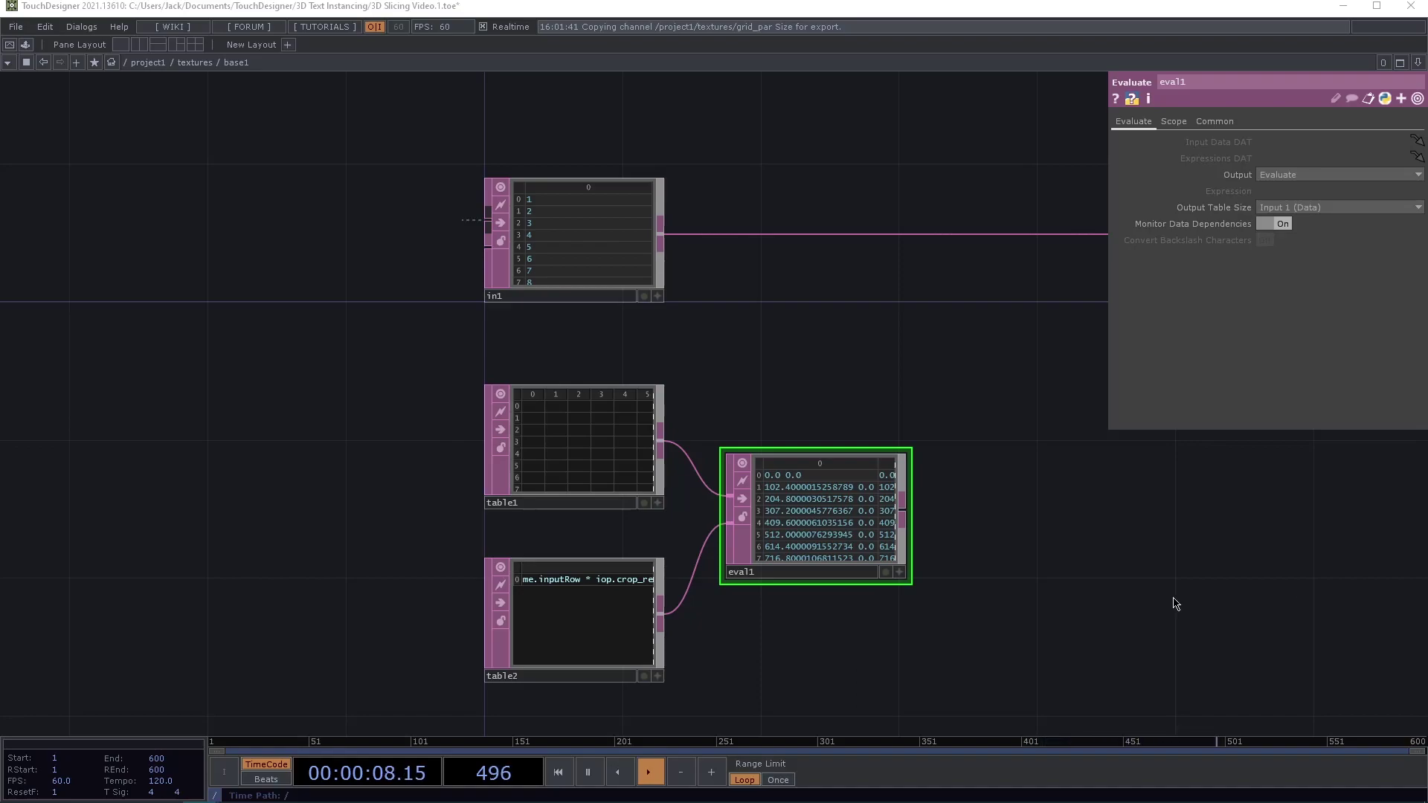
pyautogui.scroll(5, 950, 609)
pyautogui.moveTo(1054, 654); pyautogui.dragTo(905, 357)
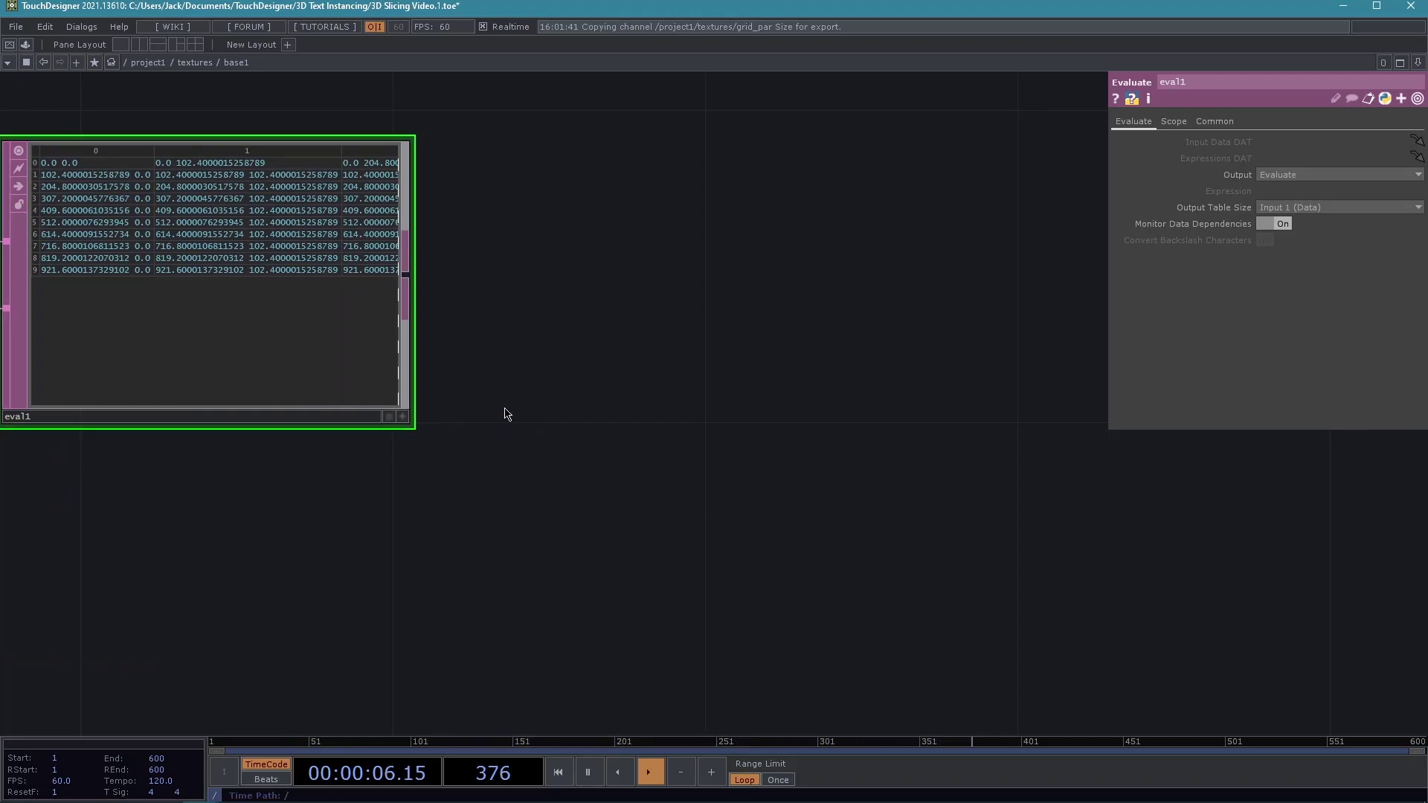
pyautogui.moveTo(716, 381); pyautogui.dragTo(897, 425)
pyautogui.scroll(2, 427, 550)
pyautogui.moveTo(1000, 428); pyautogui.dragTo(1195, 599)
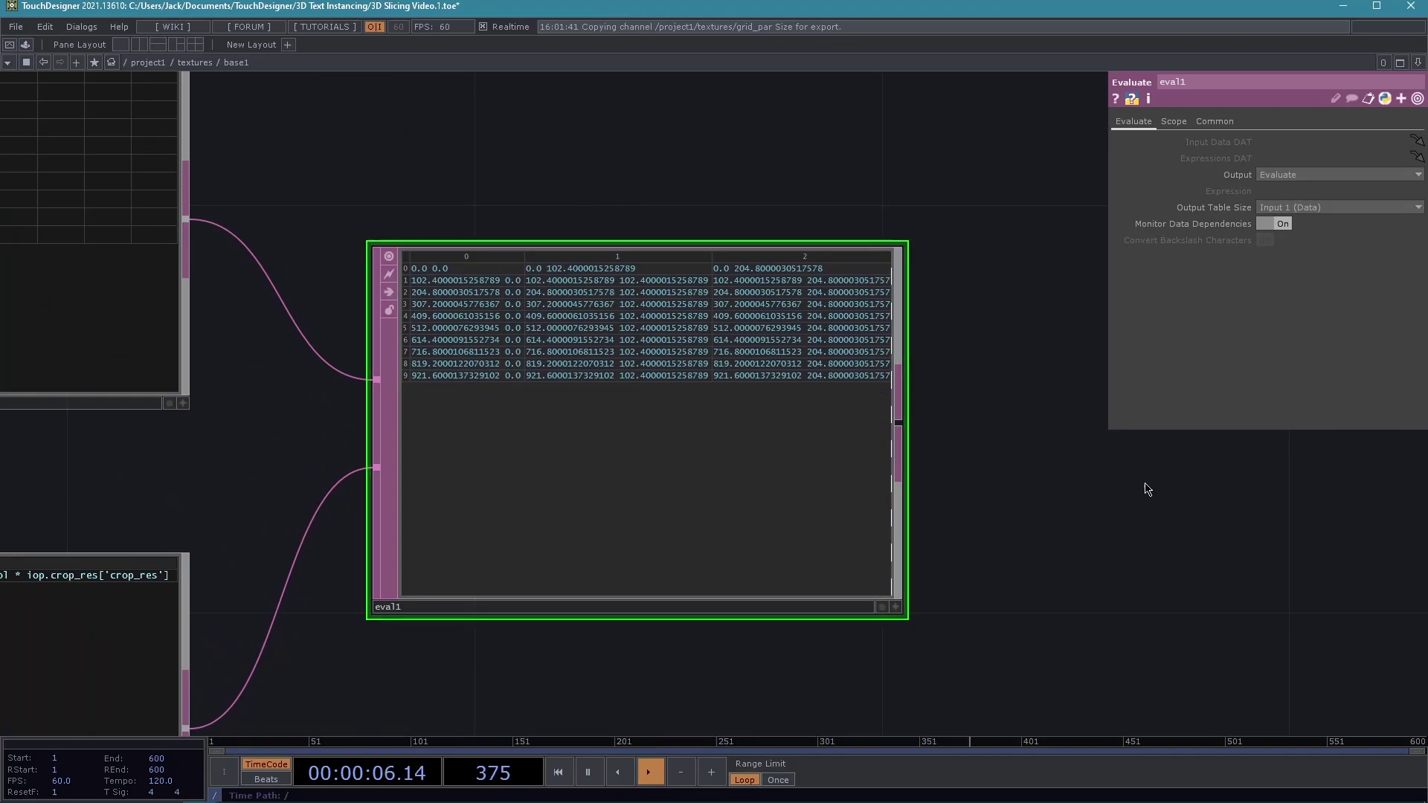
pyautogui.scroll(1, 1185, 478)
pyautogui.scroll(8, 1184, 478)
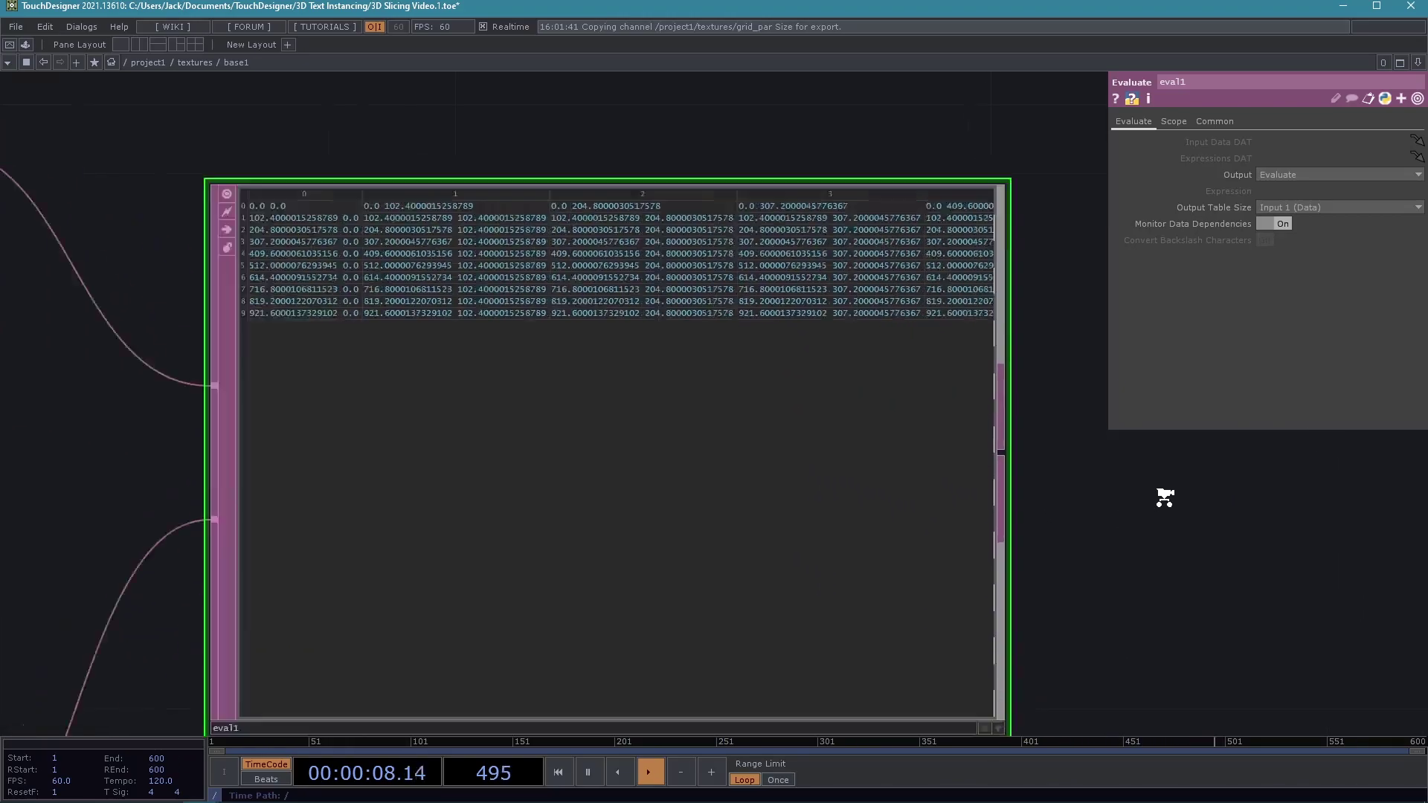
pyautogui.scroll(-4, 1138, 516)
pyautogui.scroll(2, 1128, 526)
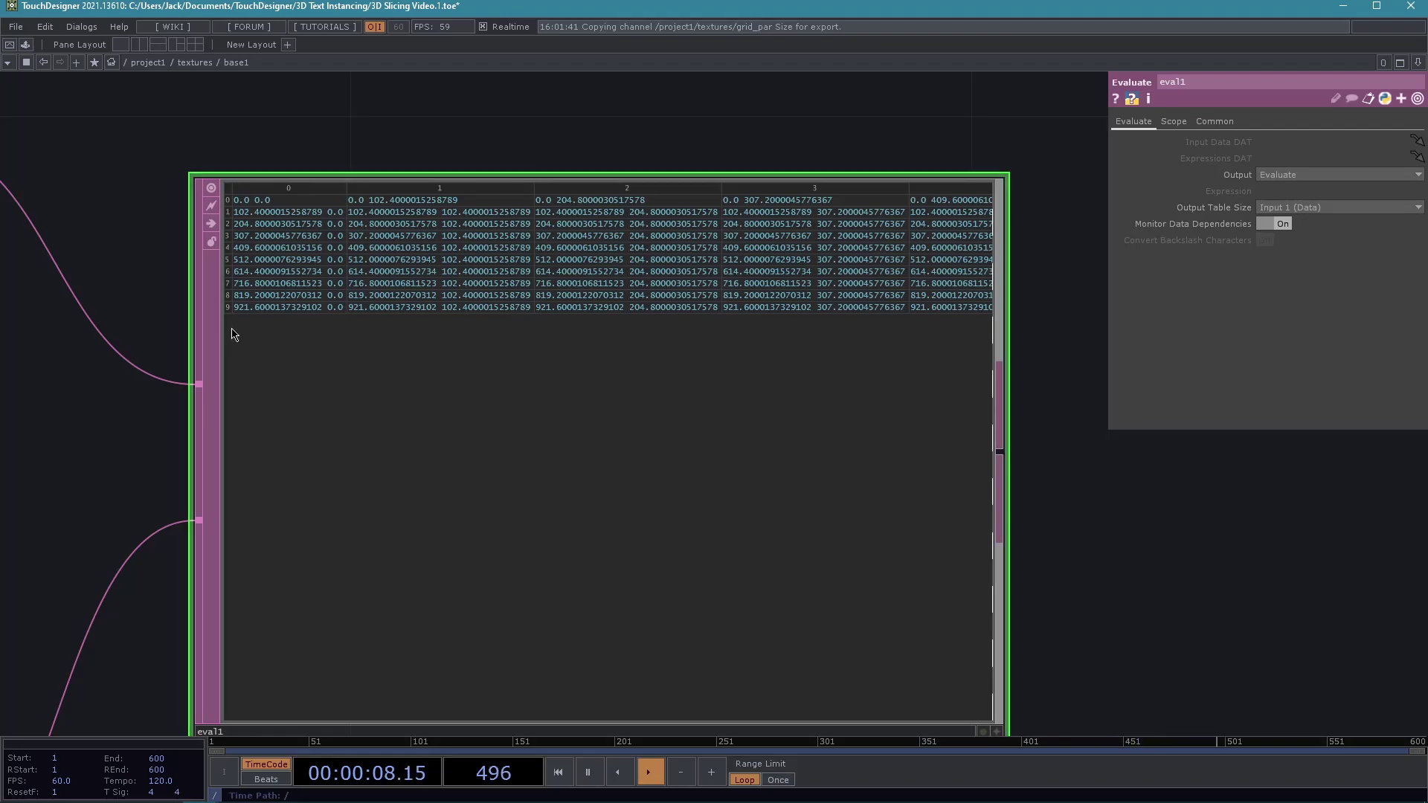
pyautogui.scroll(-6, 1106, 567)
pyautogui.moveTo(1233, 630); pyautogui.dragTo(924, 543)
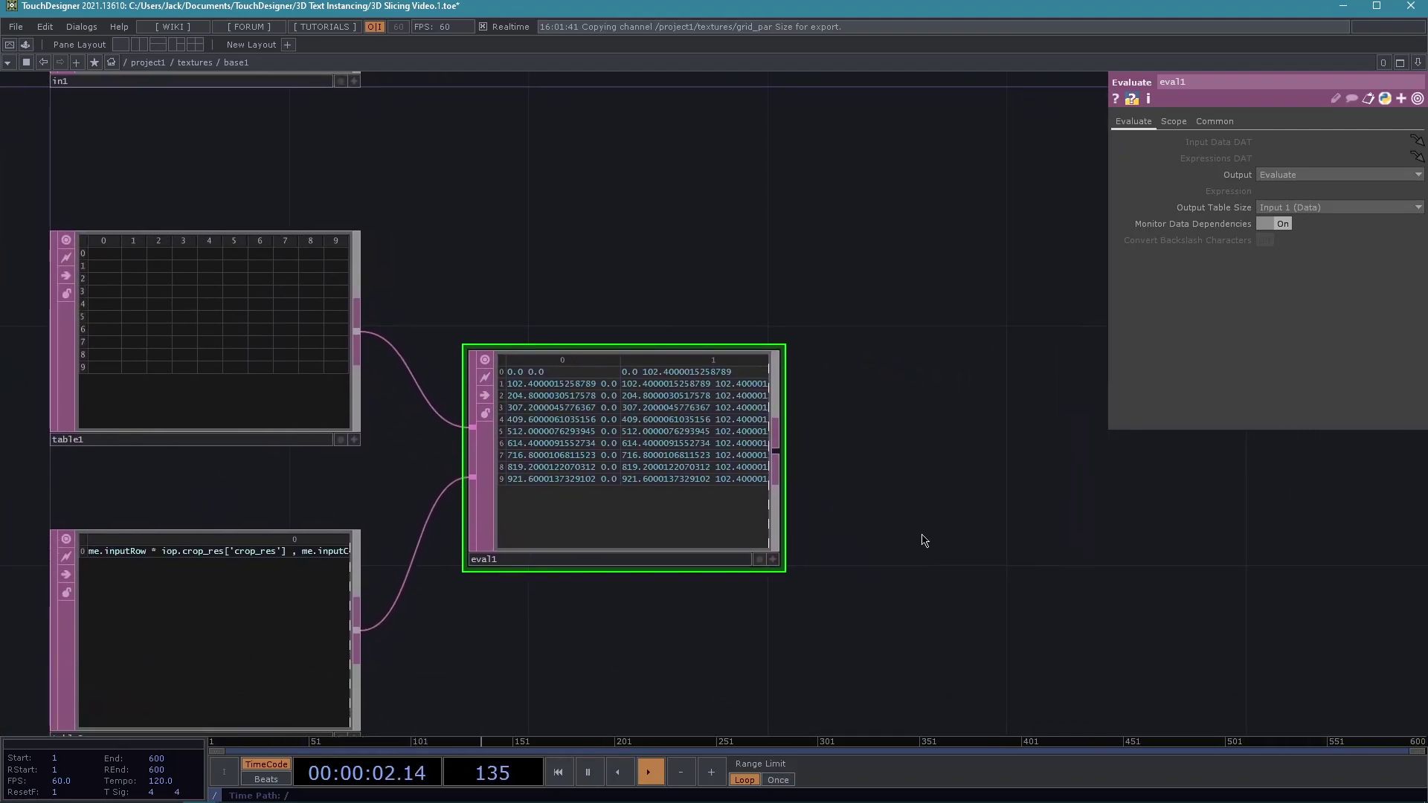
pyautogui.moveTo(1045, 563); pyautogui.dragTo(966, 538)
pyautogui.scroll(-4, 966, 537)
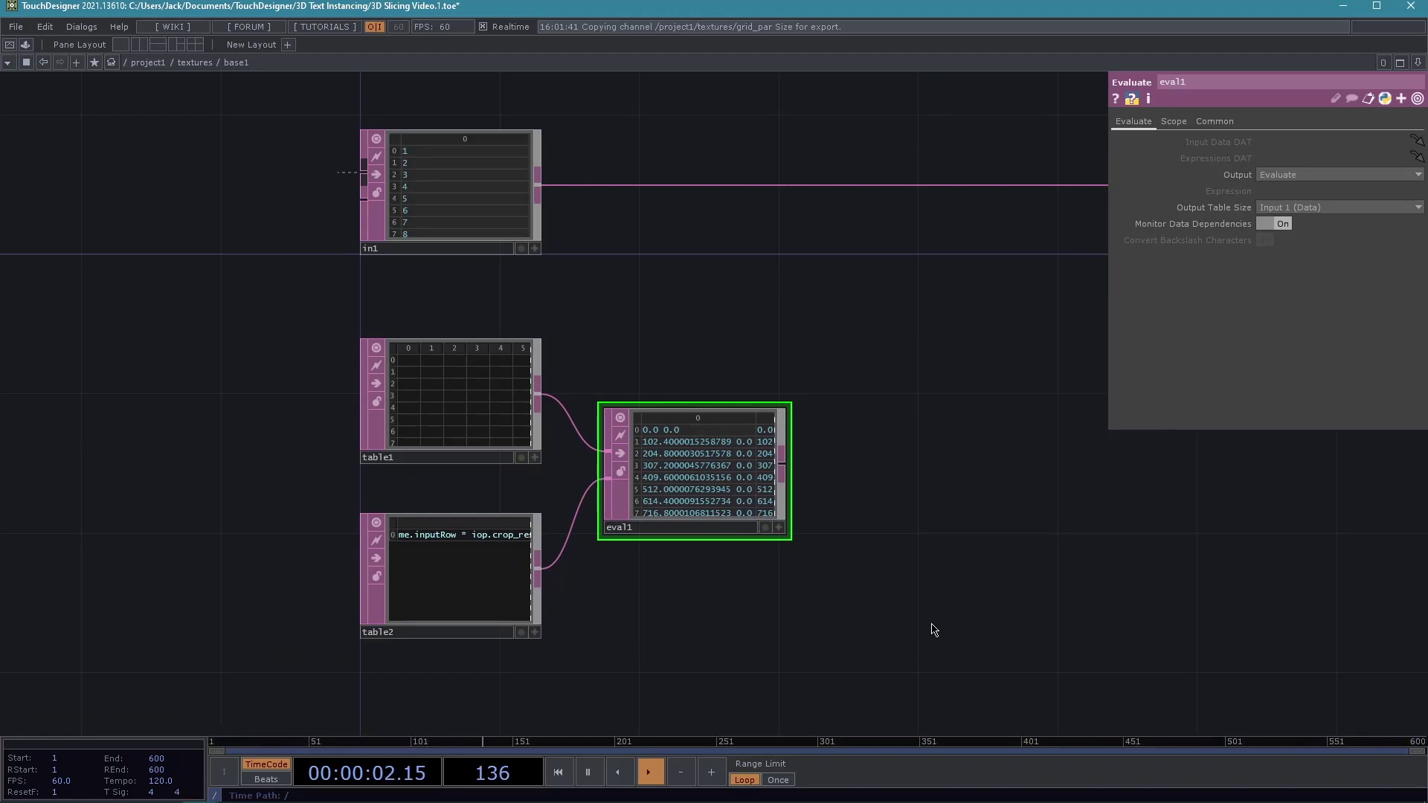
# Add a Script DAT after eval1, fed by eval1's output.
pyautogui.scroll(2, 883, 561)
pyautogui.hscroll(3, 1058, 587)
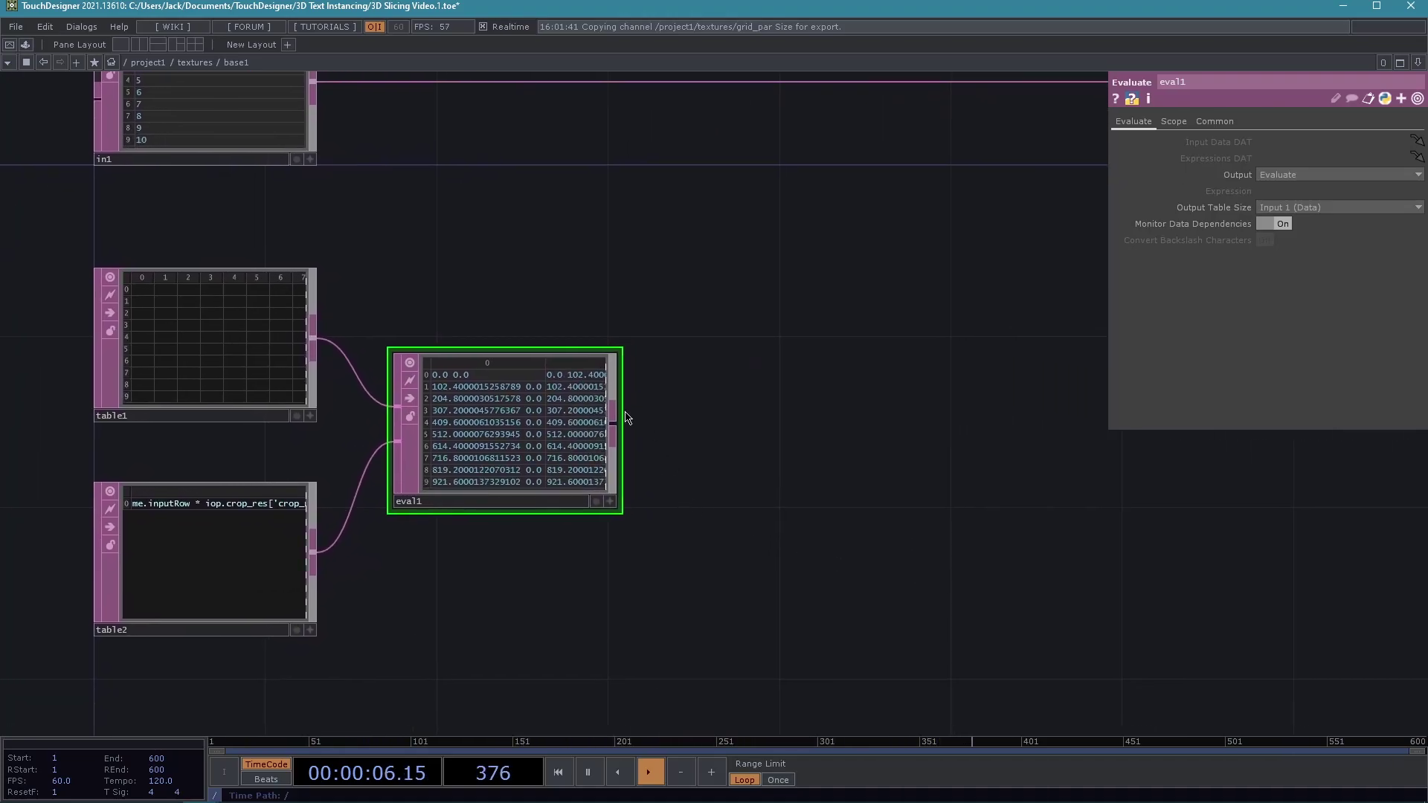
pyautogui.press('Tab')
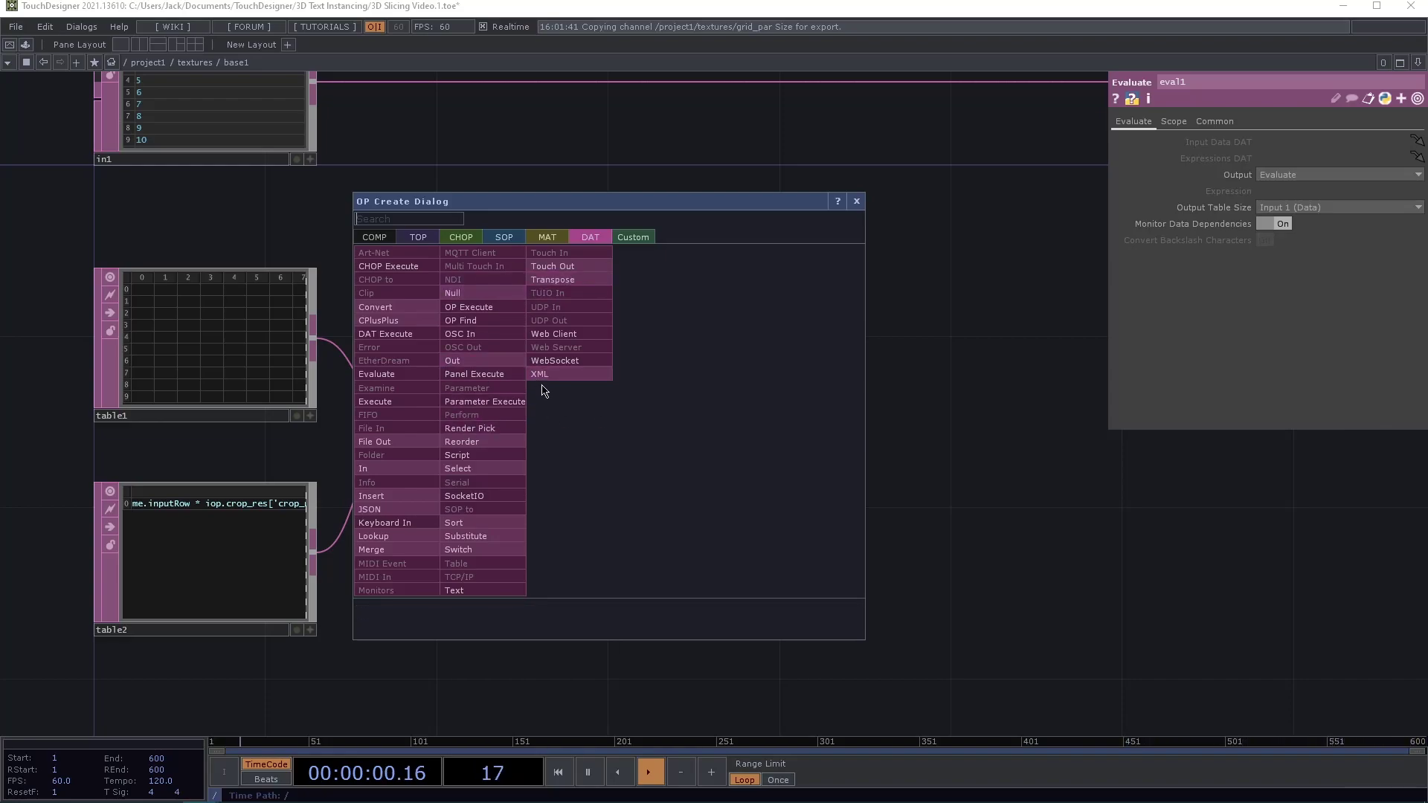
pyautogui.click(496, 456)
pyautogui.click(759, 453)
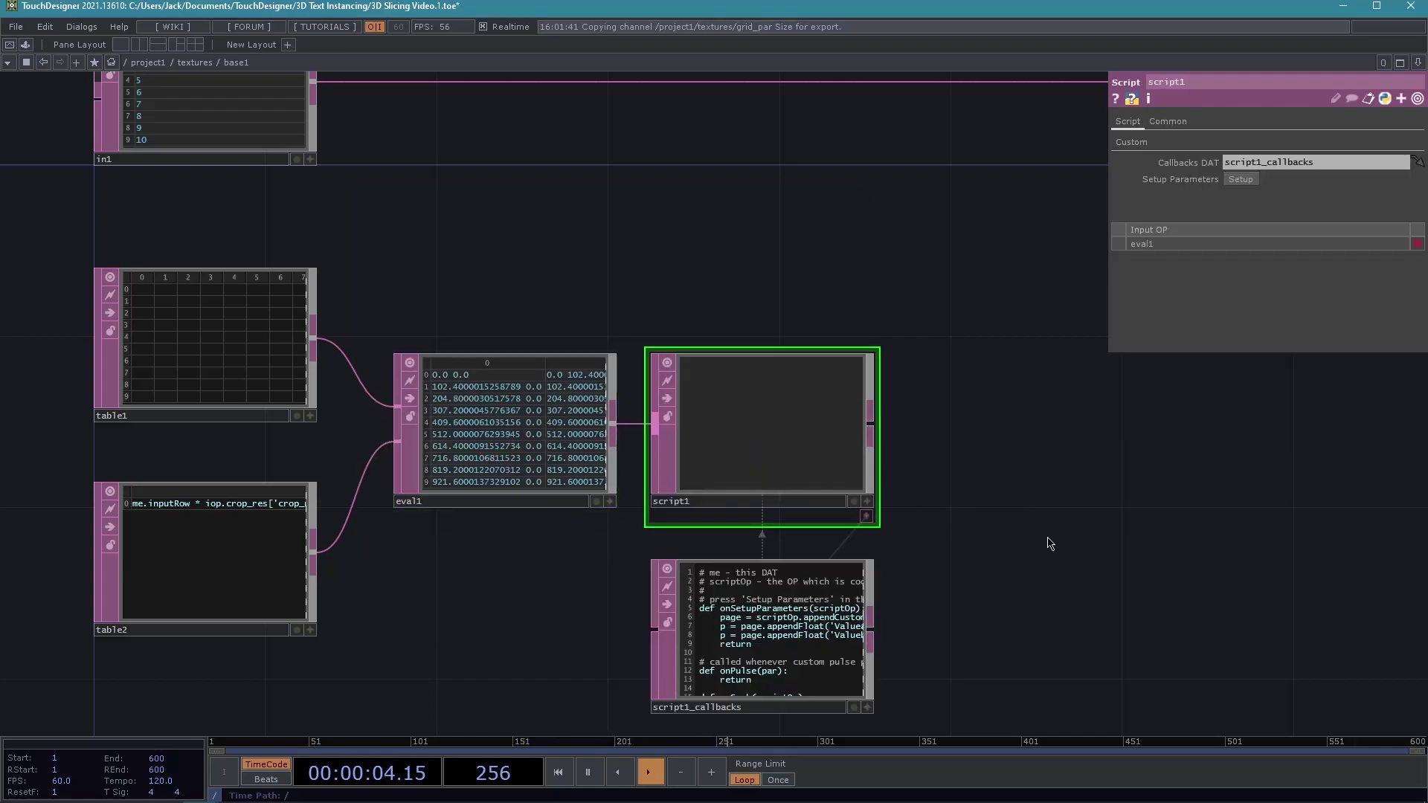
# Make the script1_callbacks DAT below script1 editable in its viewer.
pyautogui.scroll(2, 1091, 519)
pyautogui.scroll(3, 967, 543)
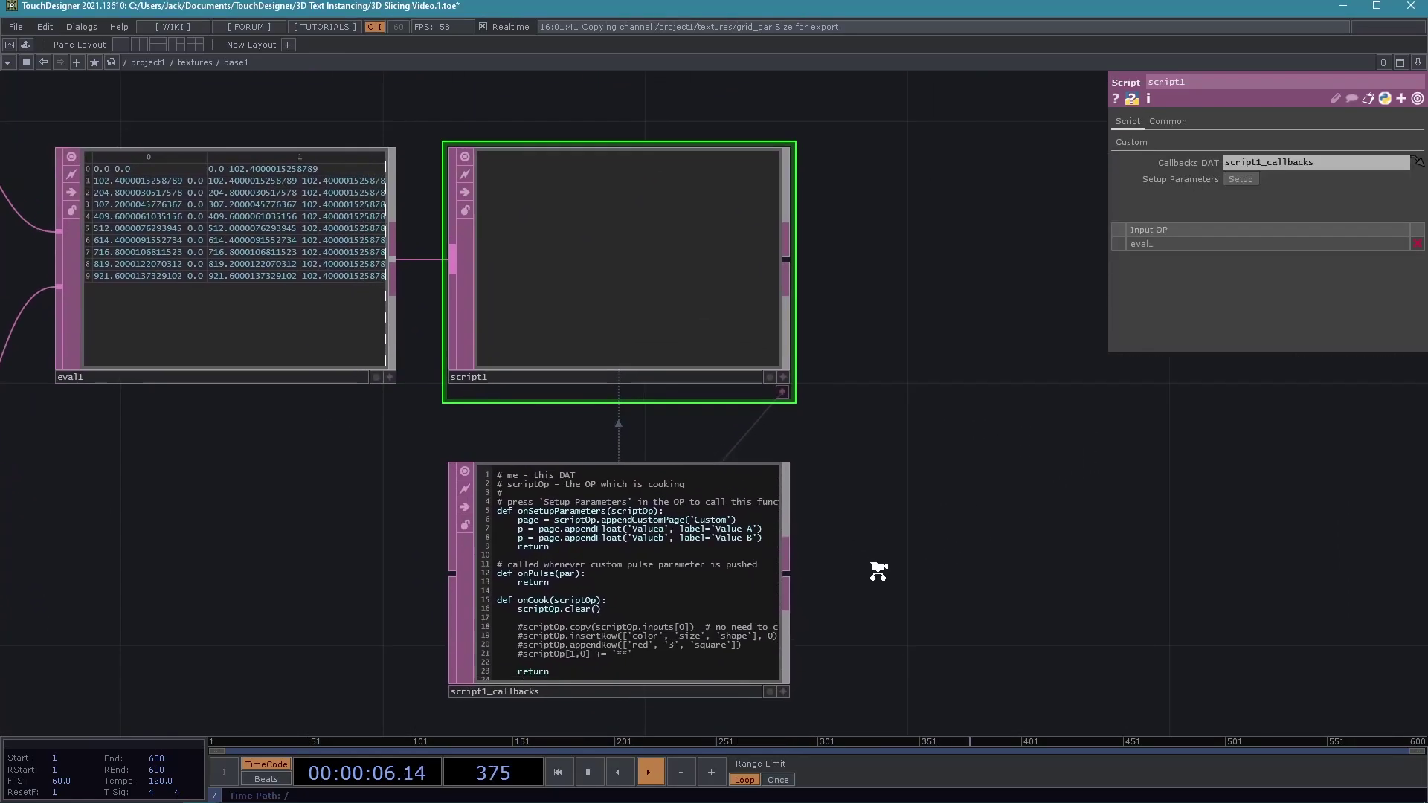
pyautogui.moveTo(812, 636); pyautogui.dragTo(889, 582)
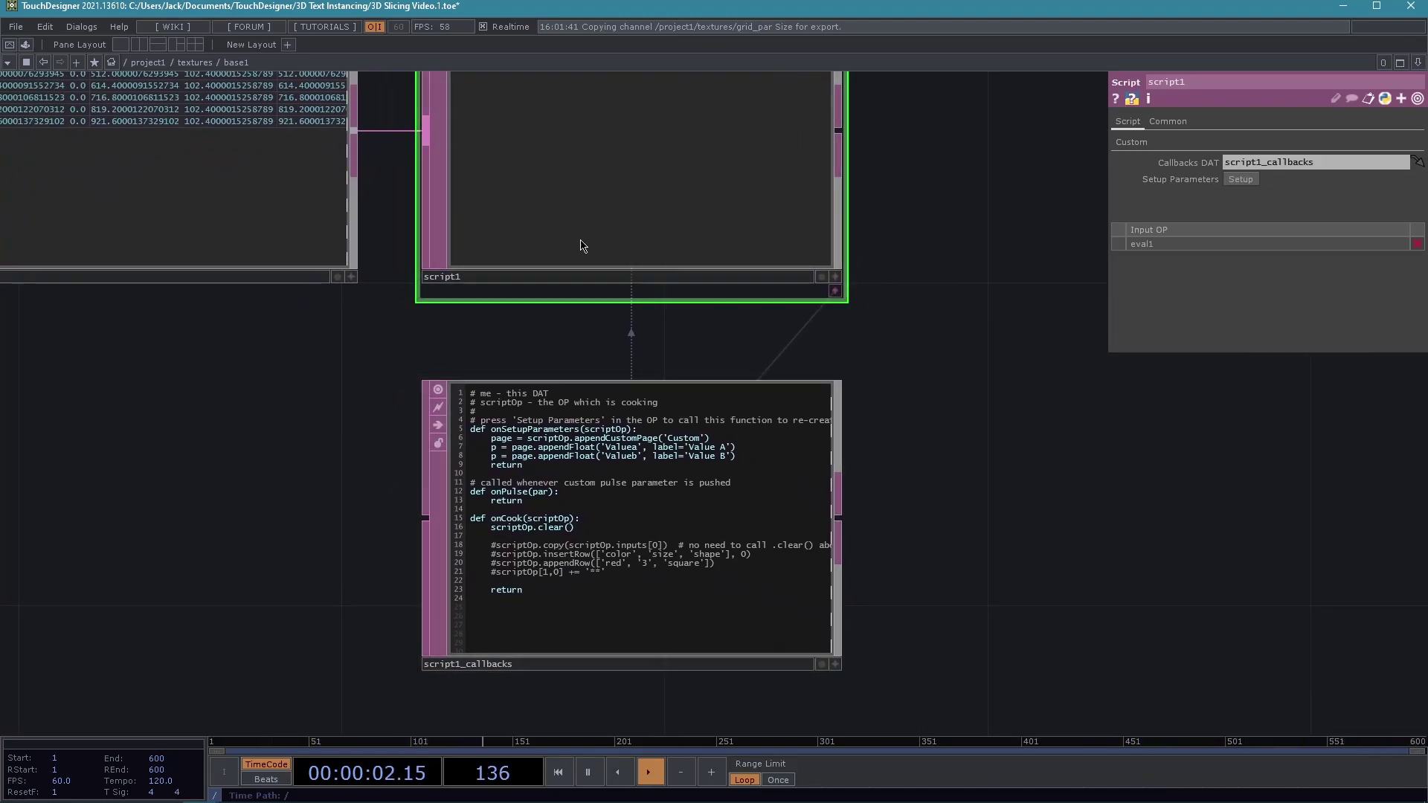
pyautogui.moveTo(341, 344); pyautogui.dragTo(599, 465)
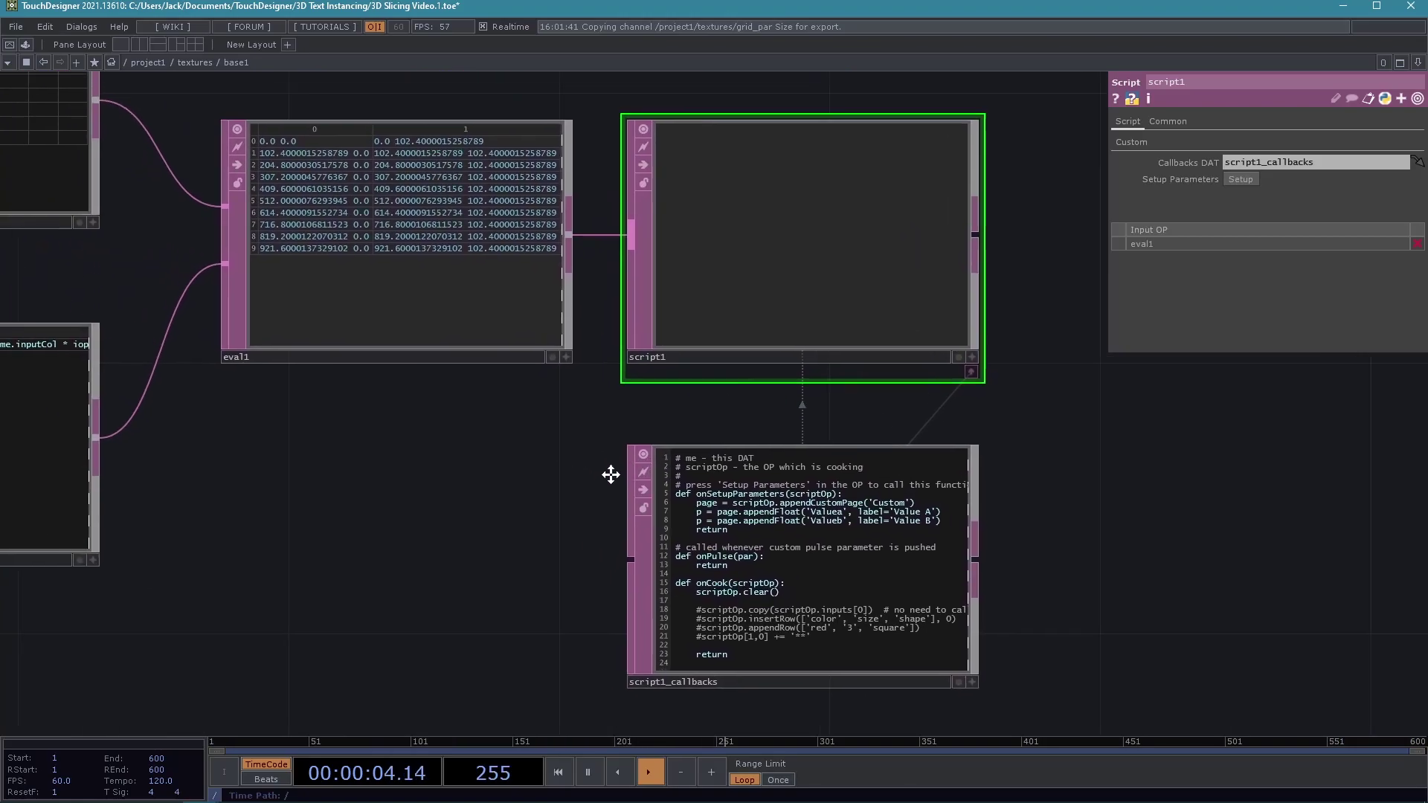
pyautogui.moveTo(450, 468); pyautogui.dragTo(181, 464)
pyautogui.scroll(3, 214, 449)
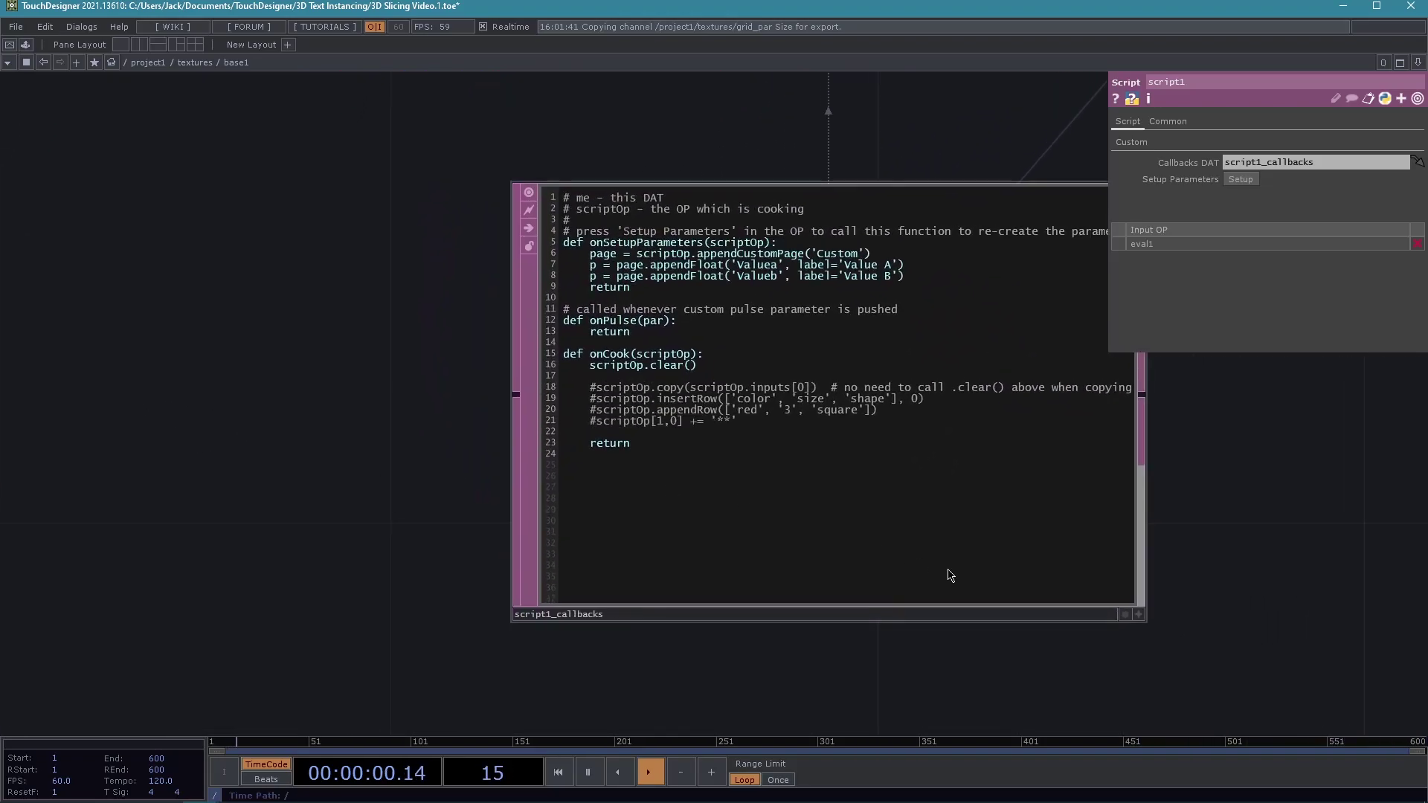
pyautogui.click(1140, 614)
pyautogui.moveTo(1162, 562); pyautogui.dragTo(1069, 662)
pyautogui.moveTo(751, 523); pyautogui.dragTo(341, 499)
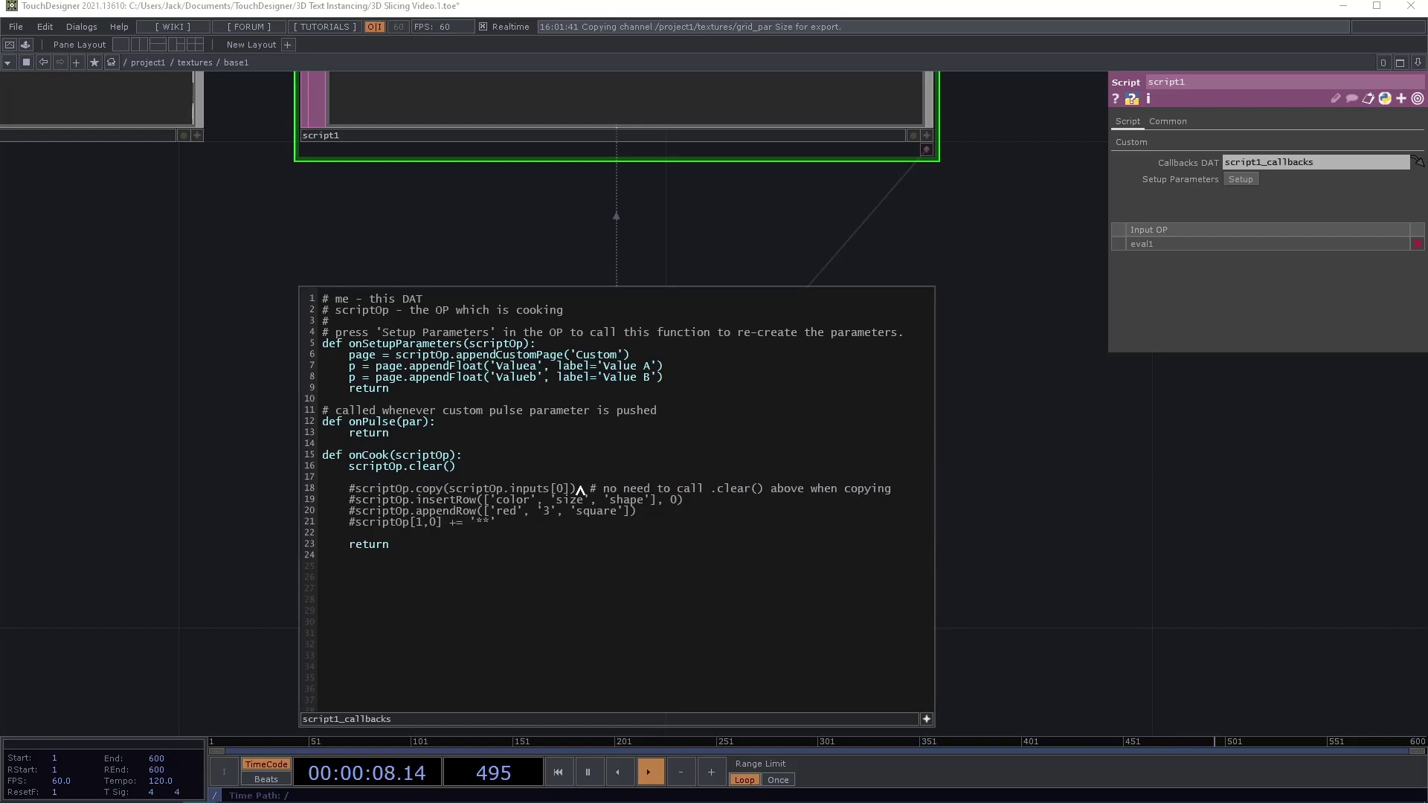
# Select the four commented sample lines, 18 to 21, inside the onCook function of script1_callbacks.
pyautogui.click(542, 521)
pyautogui.moveTo(542, 520); pyautogui.dragTo(343, 493)
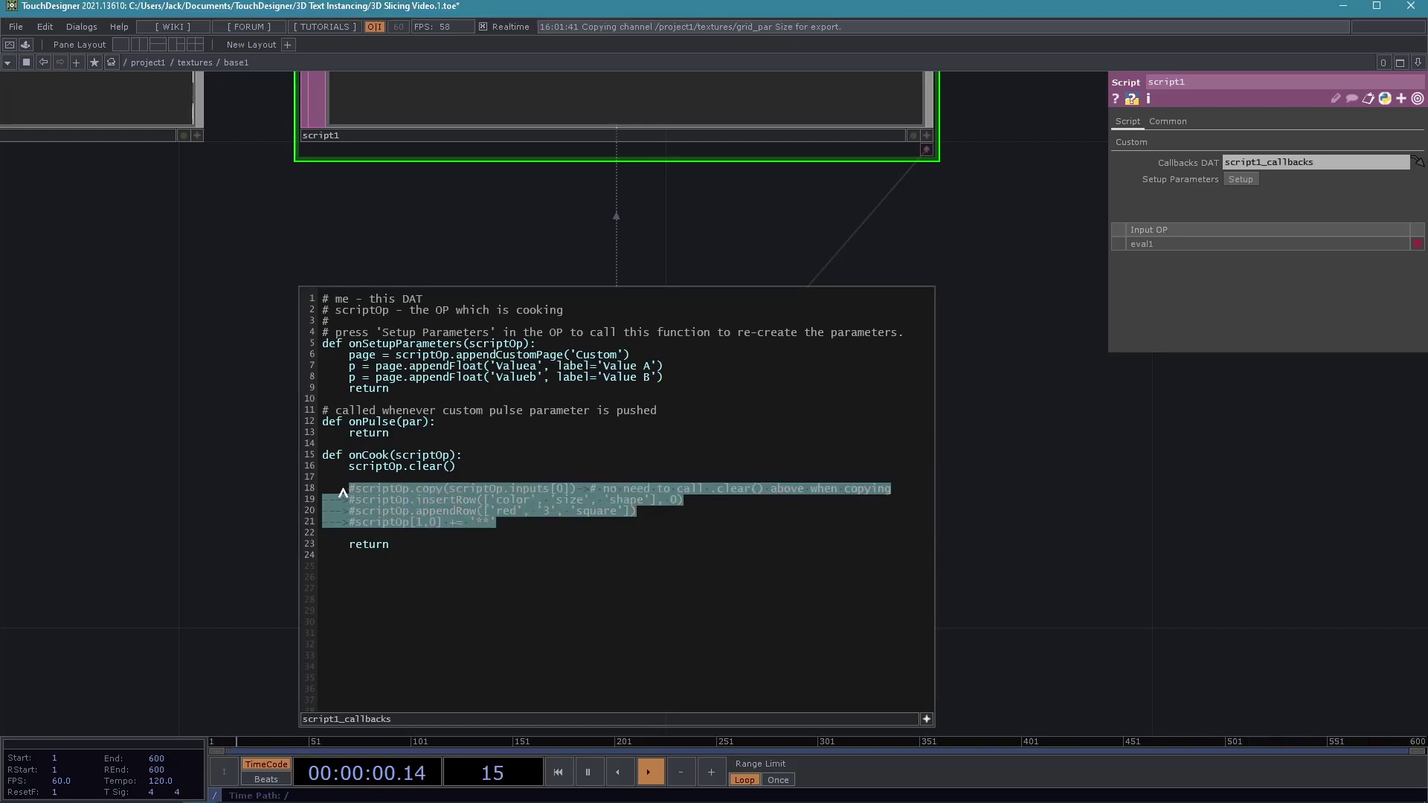
pyautogui.moveTo(65, 323); pyautogui.dragTo(702, 647)
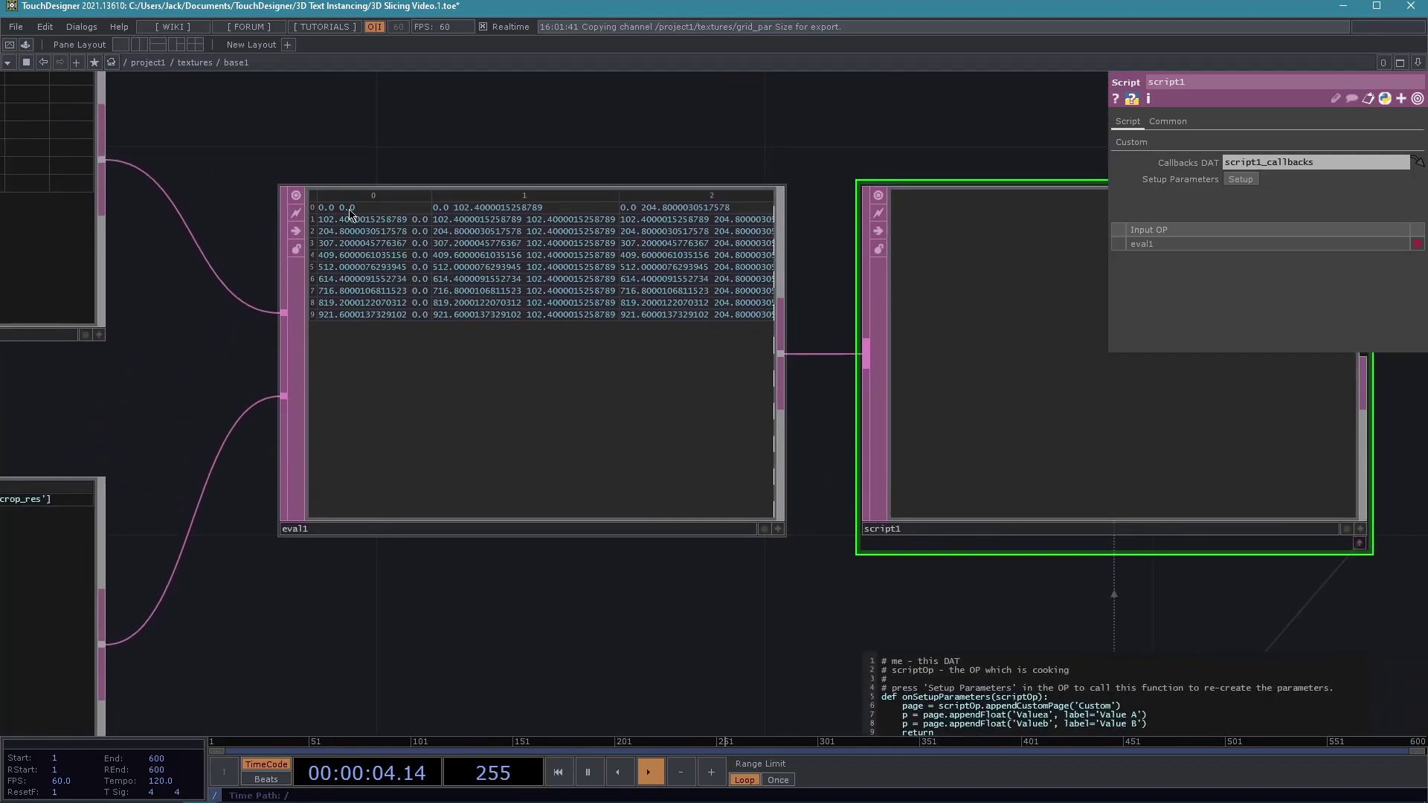
pyautogui.moveTo(823, 490); pyautogui.dragTo(643, 499)
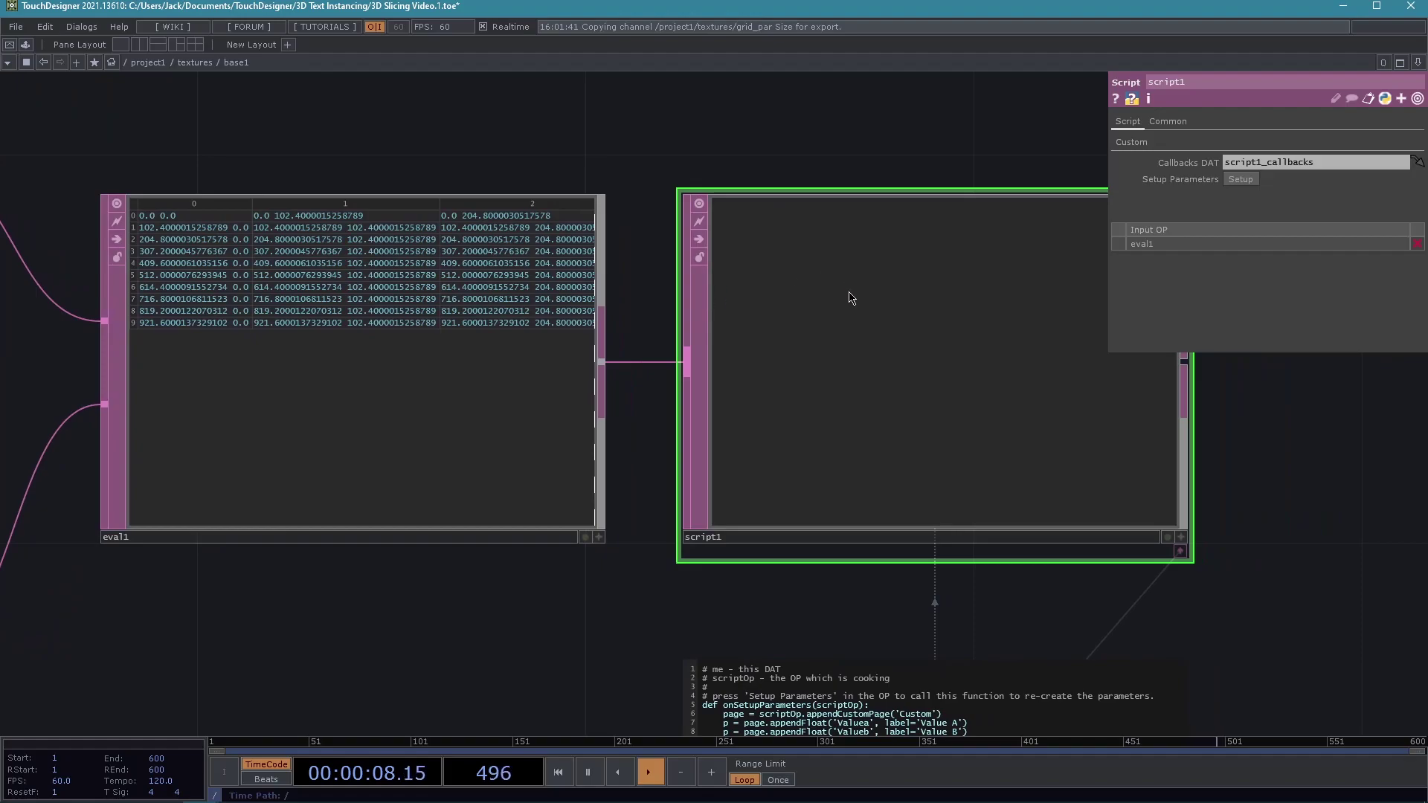
pyautogui.moveTo(752, 635); pyautogui.dragTo(467, 541)
pyautogui.scroll(5, 466, 542)
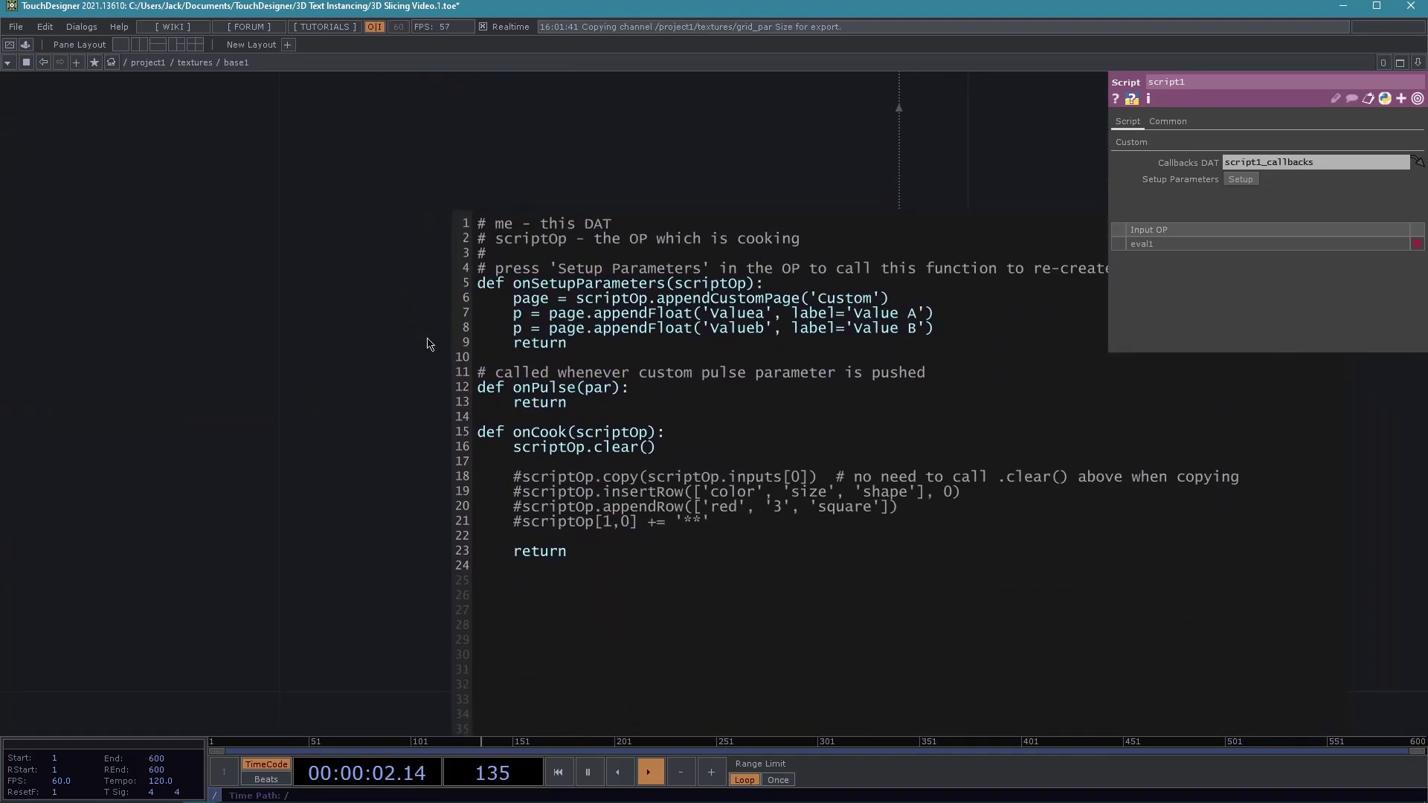
pyautogui.moveTo(713, 505); pyautogui.dragTo(506, 455)
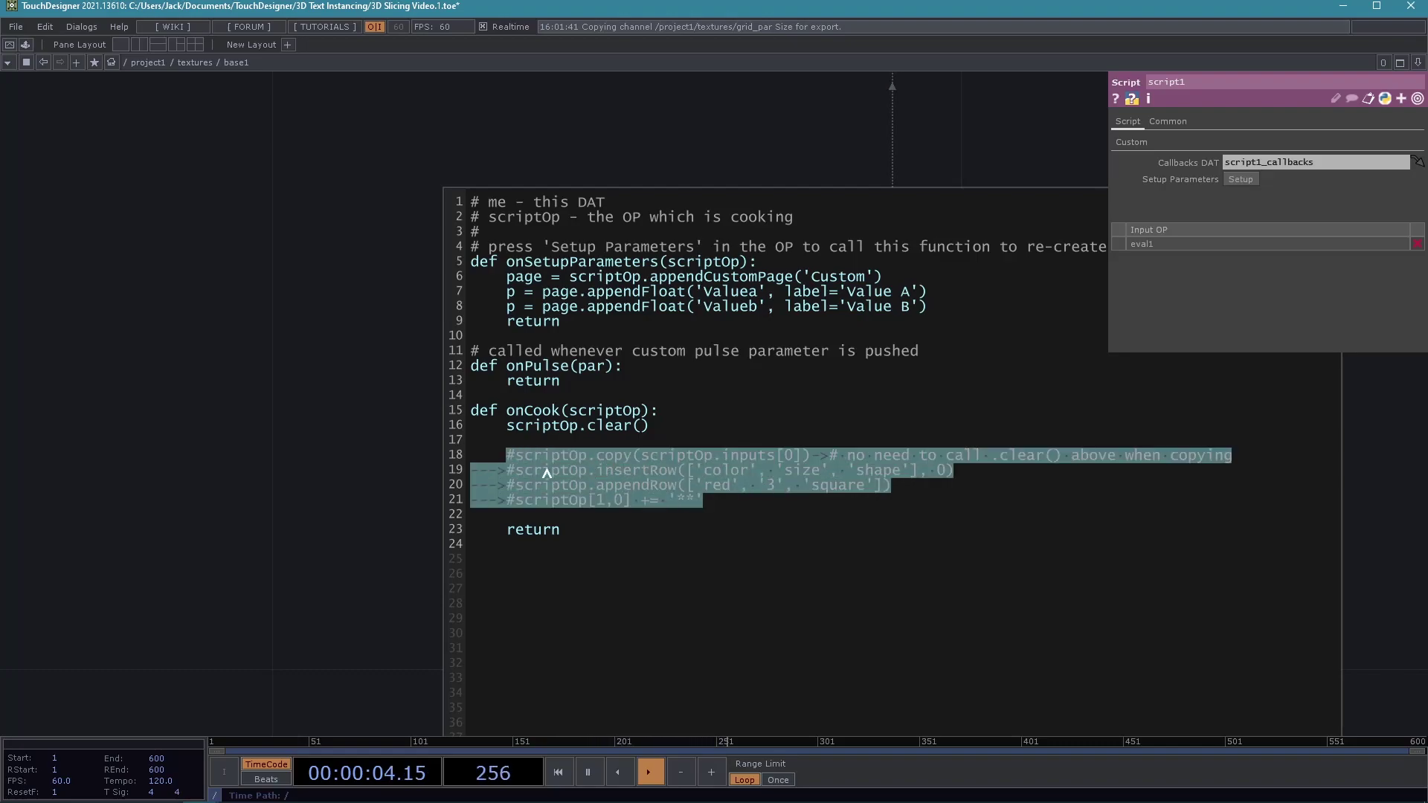
# Replace the commented sample lines in onCook with `table = scriptOps.inputs[0] # first input`.
pyautogui.press('BackSpace')
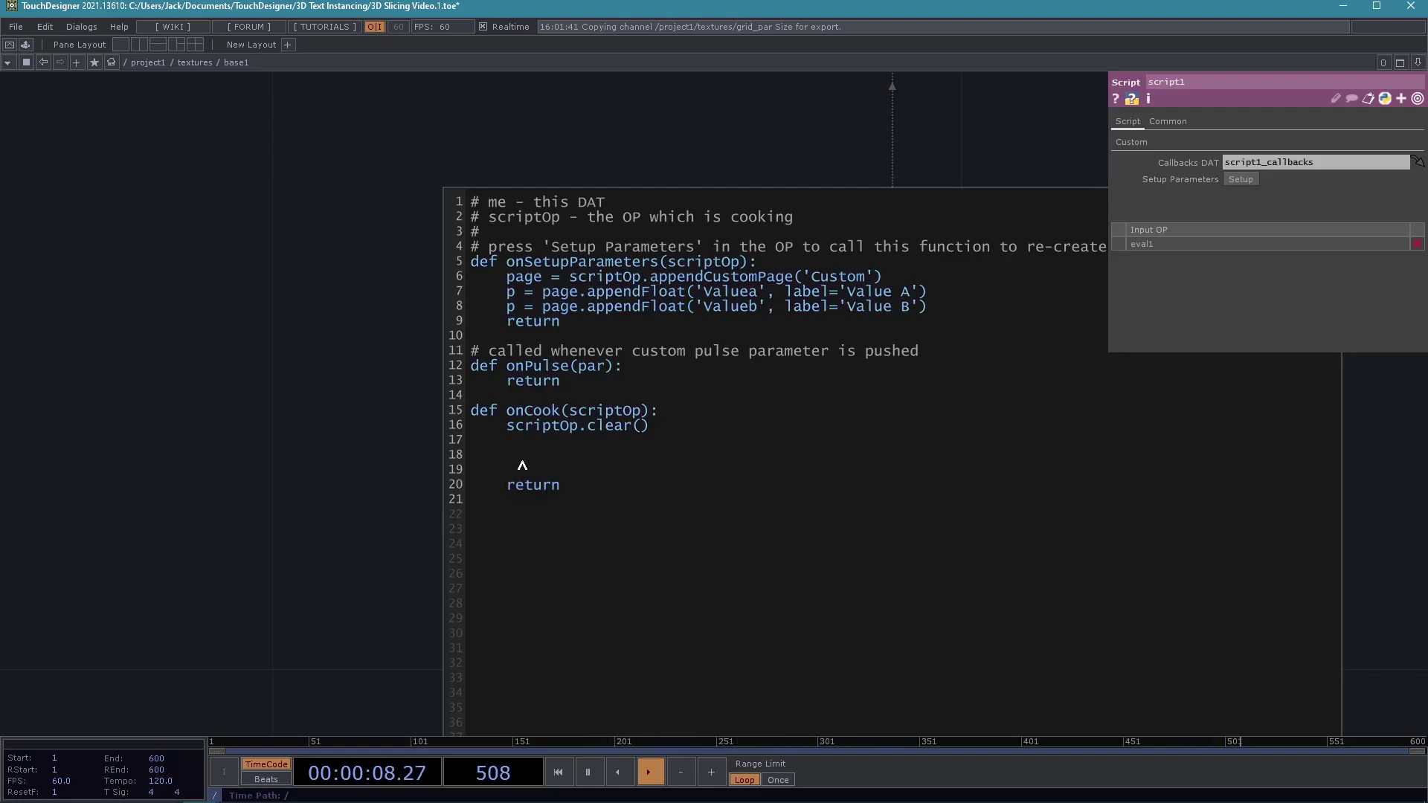
pyautogui.write('table = scriptOps.inputs[0')
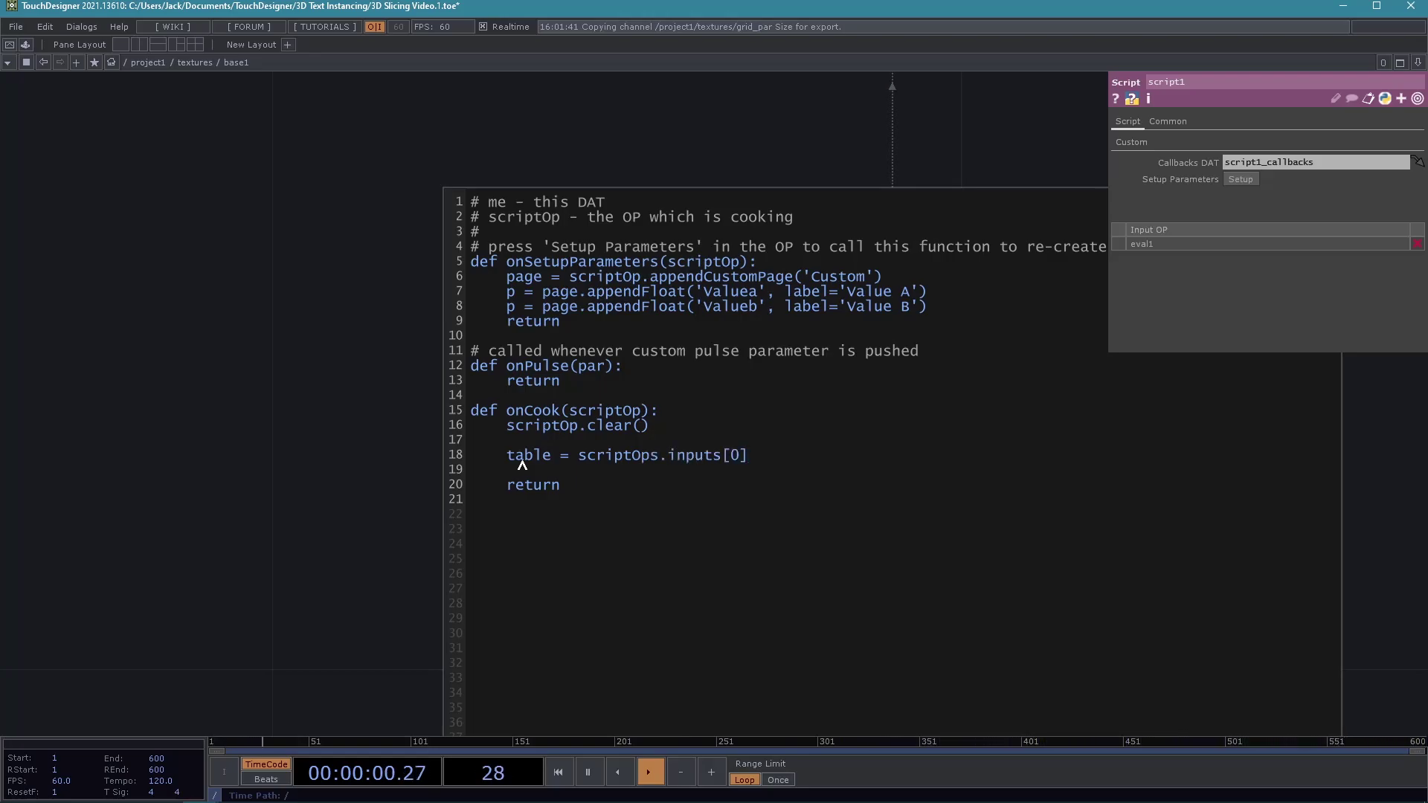
pyautogui.write('] # first input')
pyautogui.press('Return')
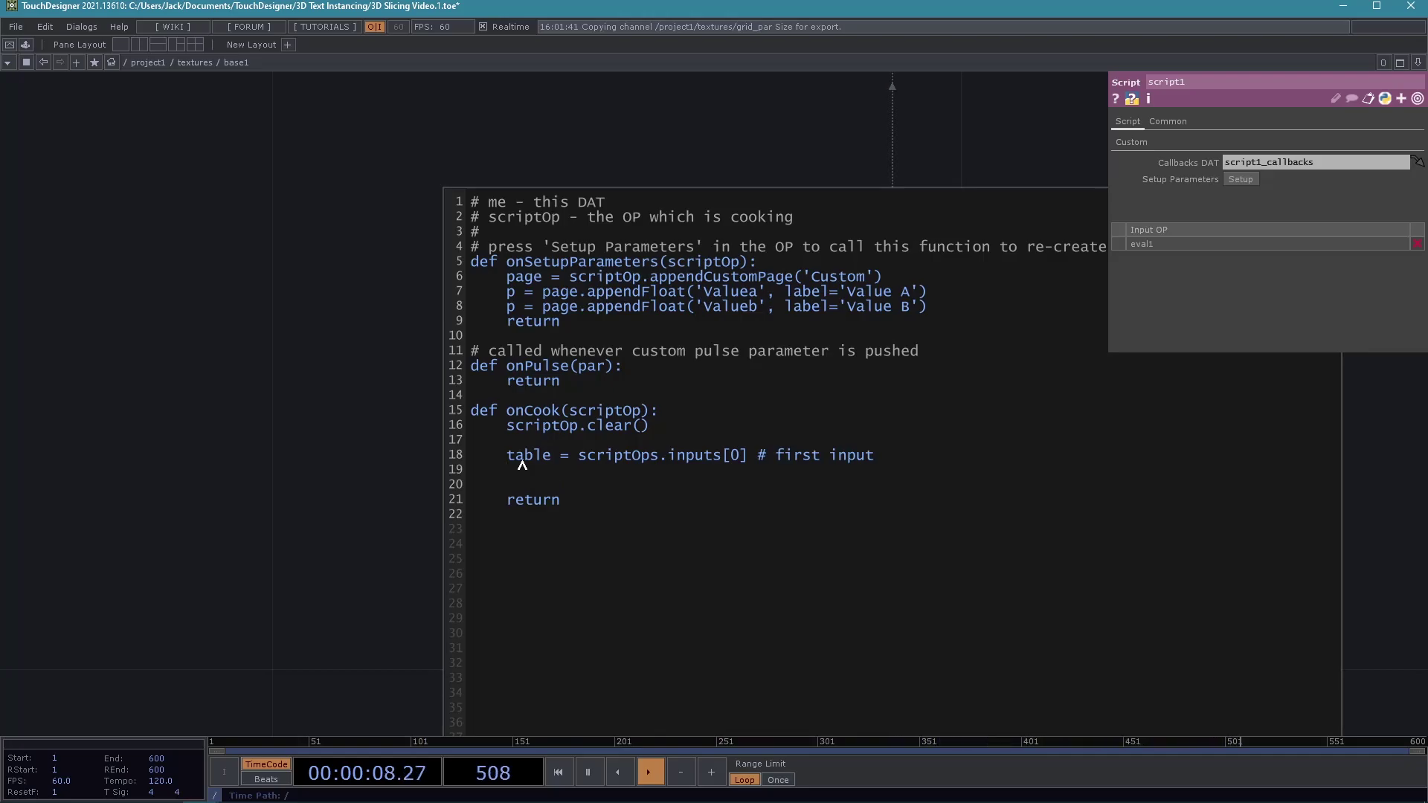
pyautogui.press('Return')
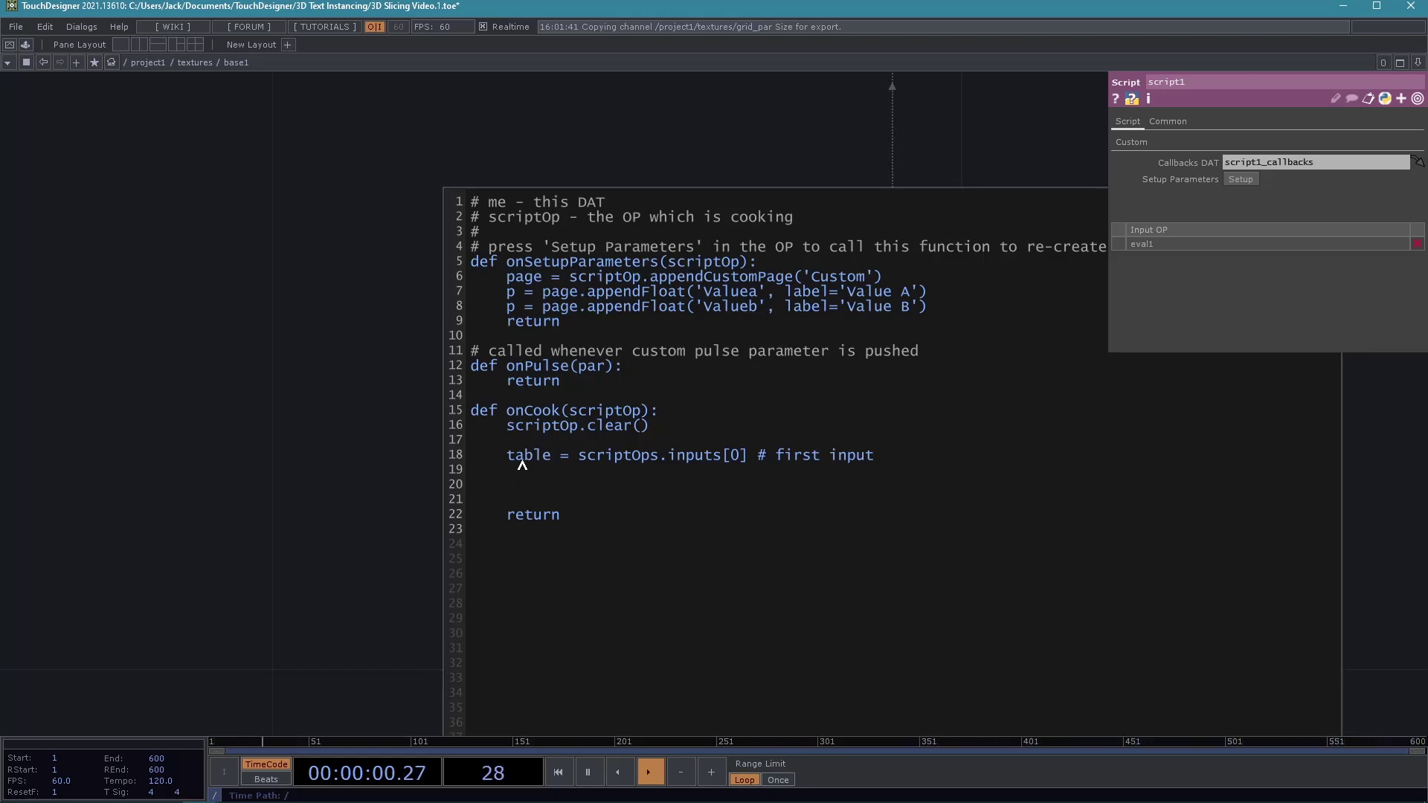
# Add the nested loops `for r in table.cols():` and `for cell in r:` below the table assignment in onCook.
pyautogui.write('or r in table.cols():')
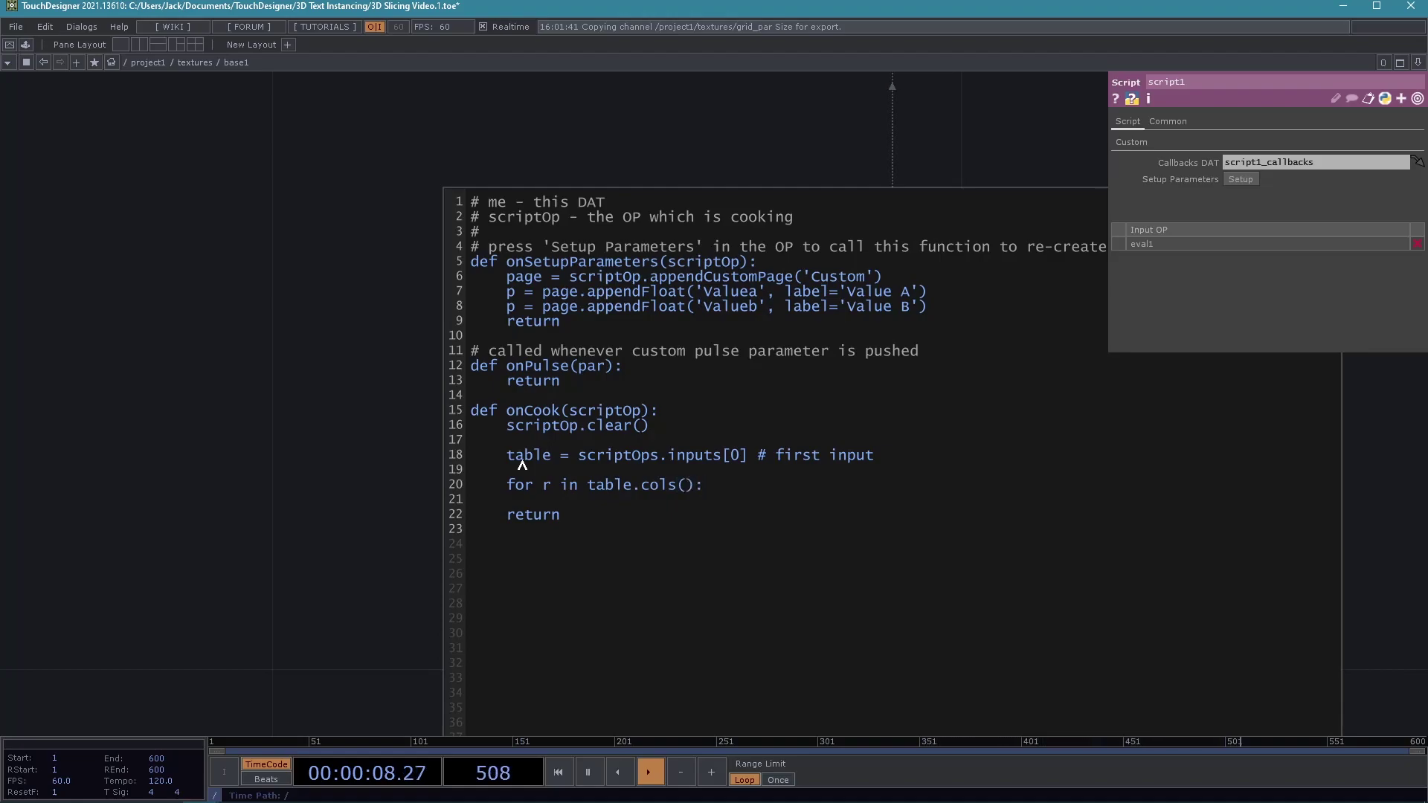
pyautogui.press('Return')
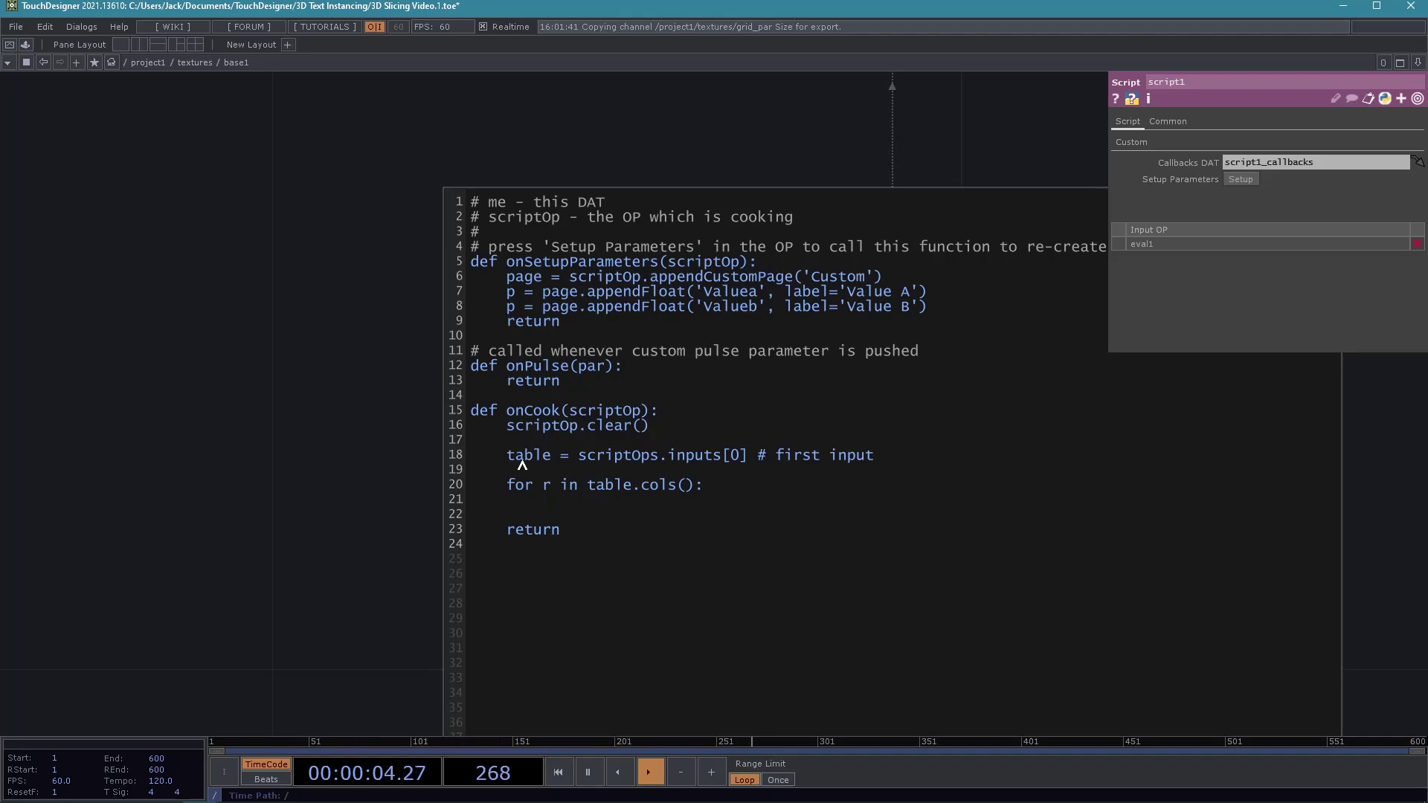
pyautogui.press('Return')
pyautogui.write('for cell in r')
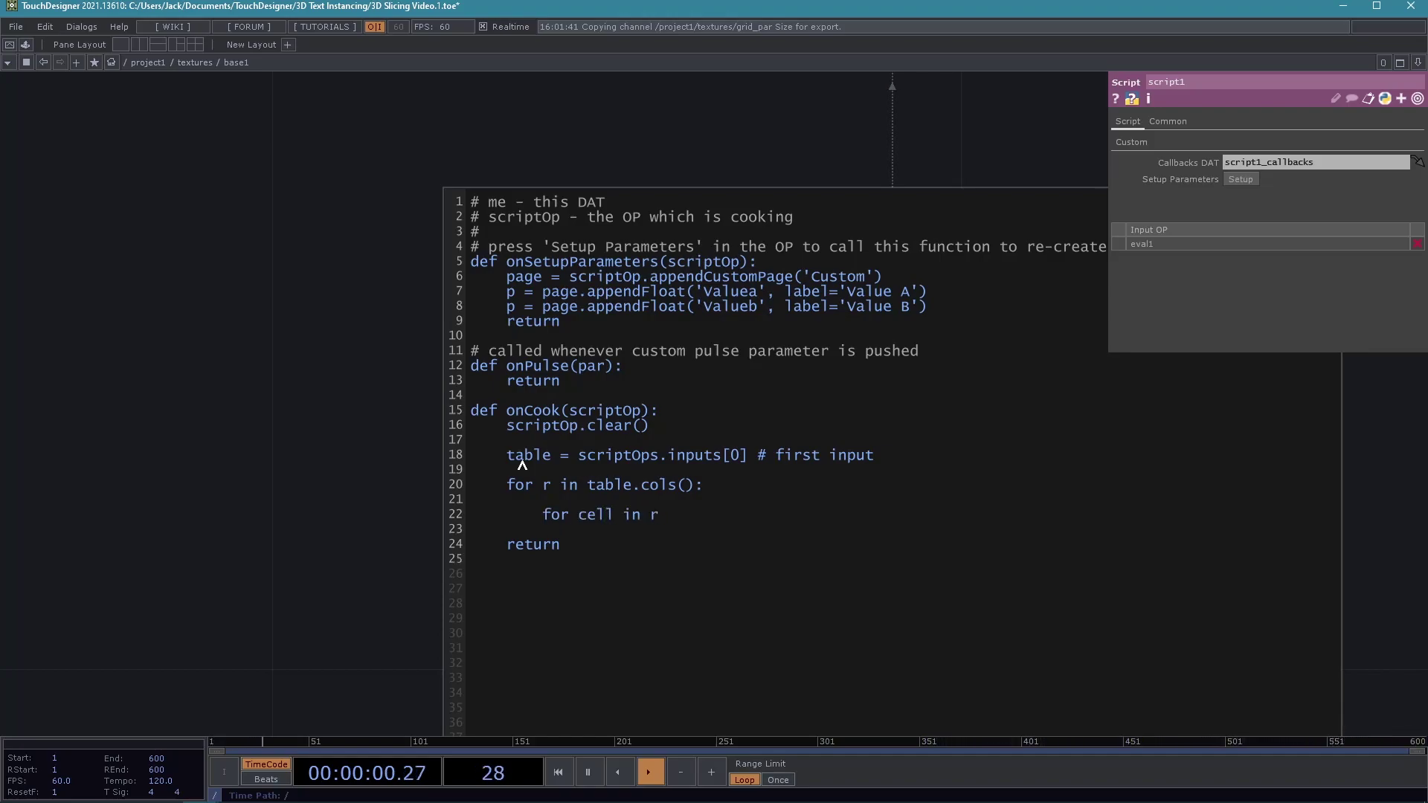
pyautogui.write(':')
pyautogui.press('Return')
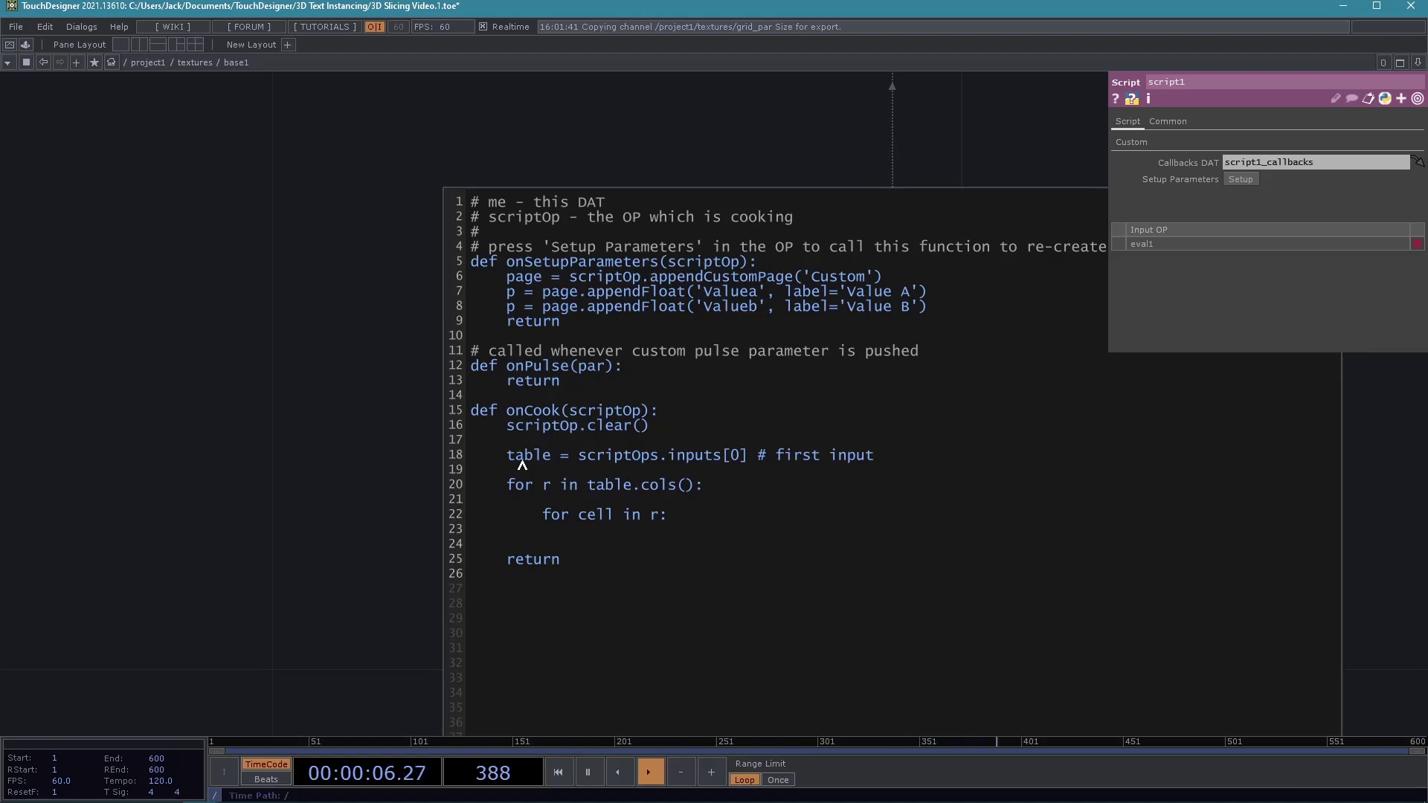
# Inside the inner loop, assign `newcell = cell` and append it with `scriptOp.appendRow(newcell)`.
pyautogui.write('newcell = cell')
pyautogui.press('Return')
pyautogui.press('Return')
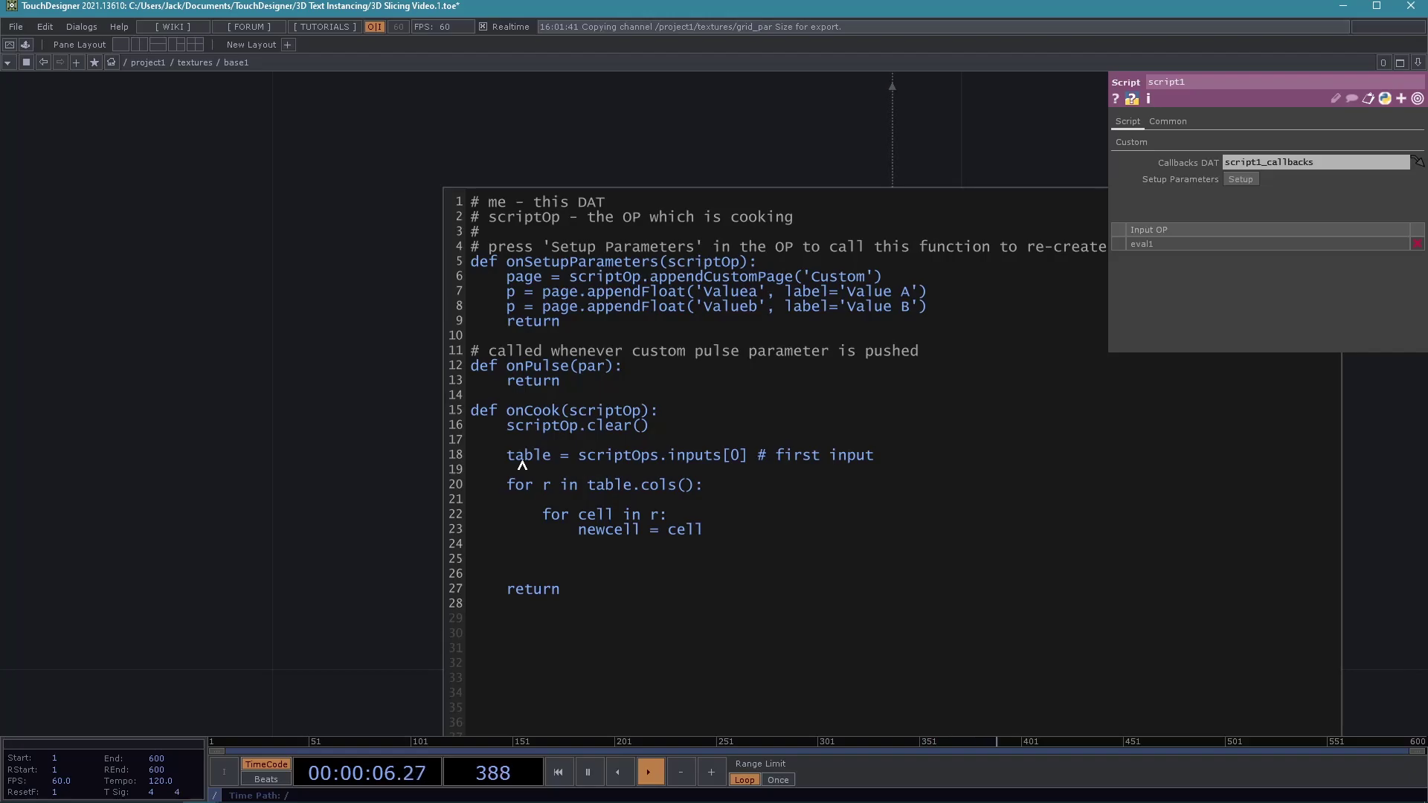
pyautogui.write('scriptOp.appendRow')
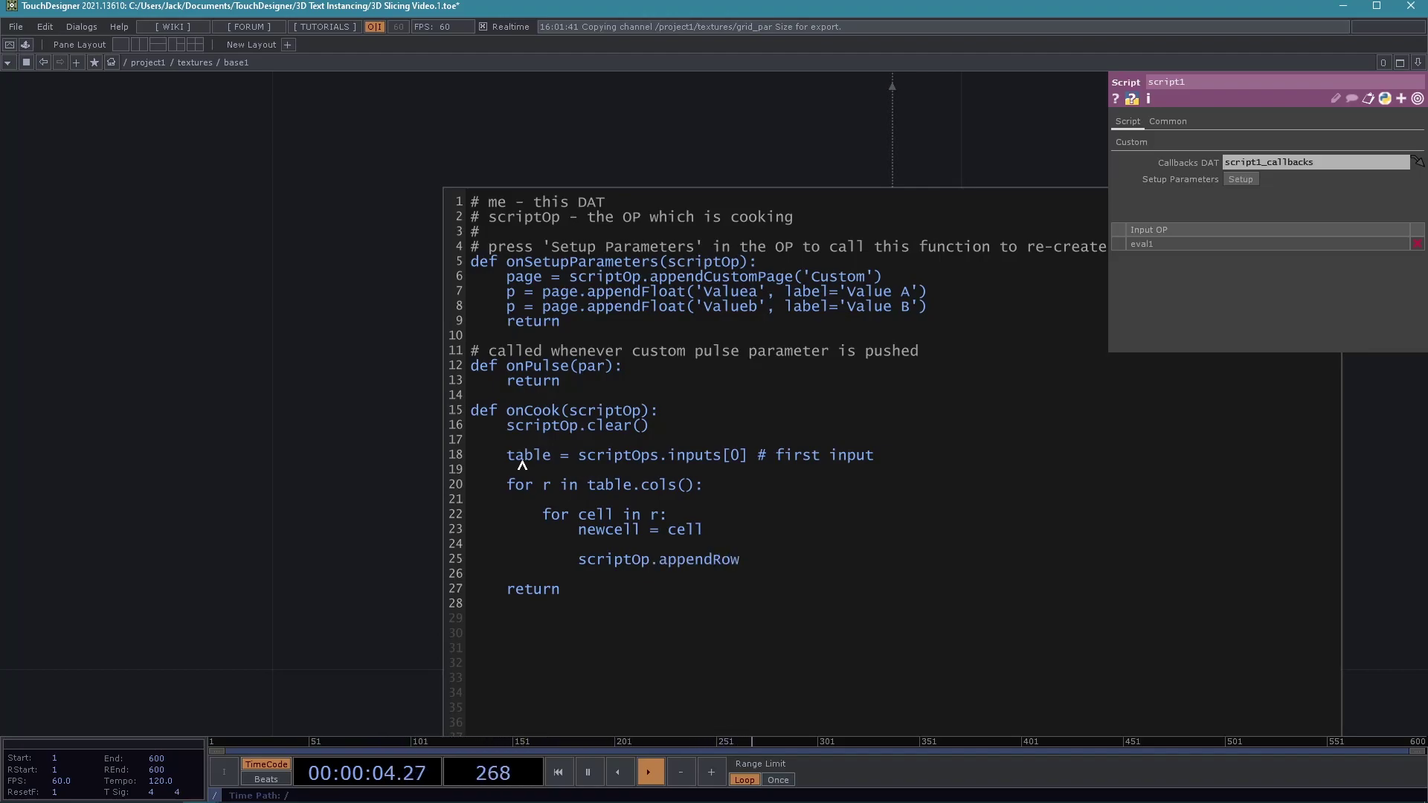
pyautogui.write('(newcell)')
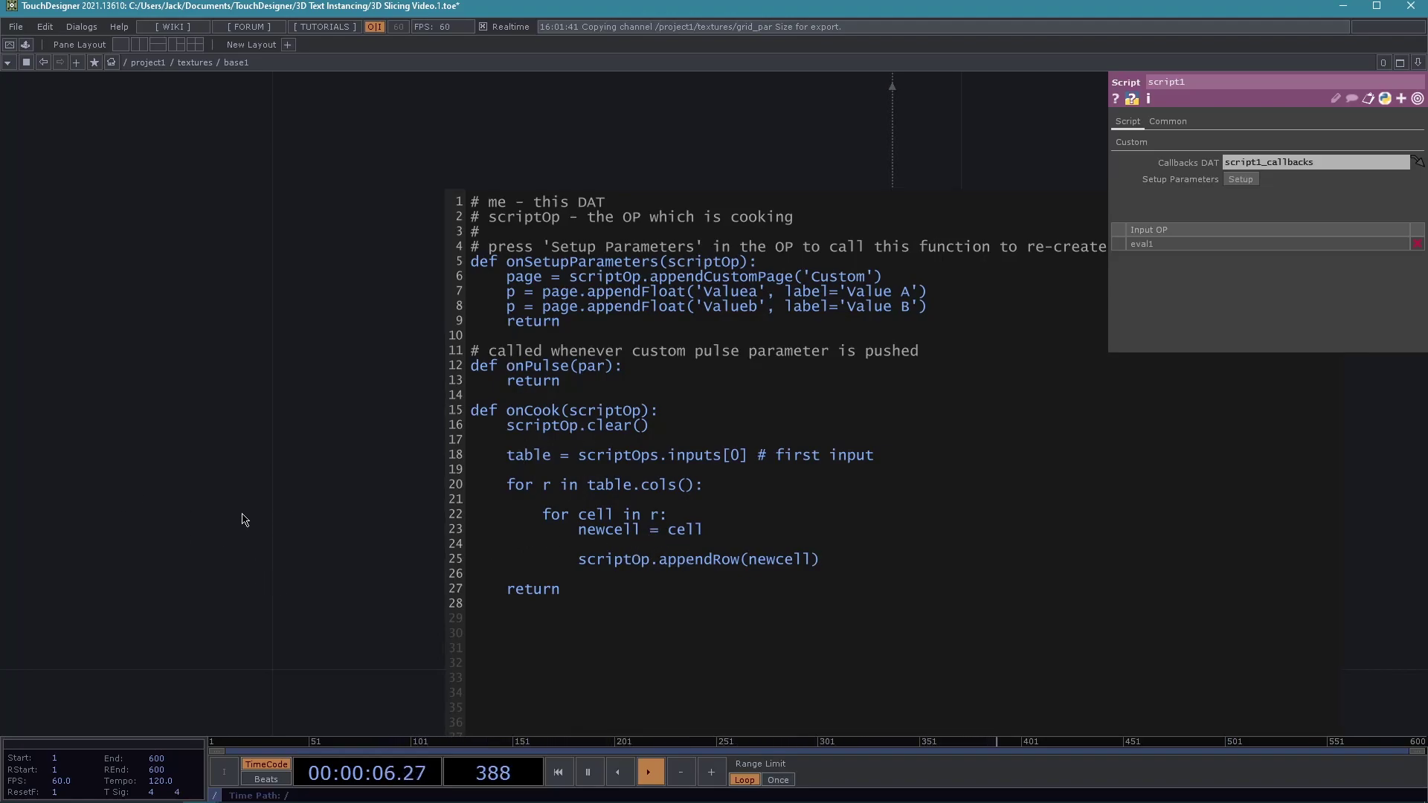
# Read the error on script1 and try changing scriptOp to scriptOps in the appendRow call.
pyautogui.scroll(-5, 270, 510)
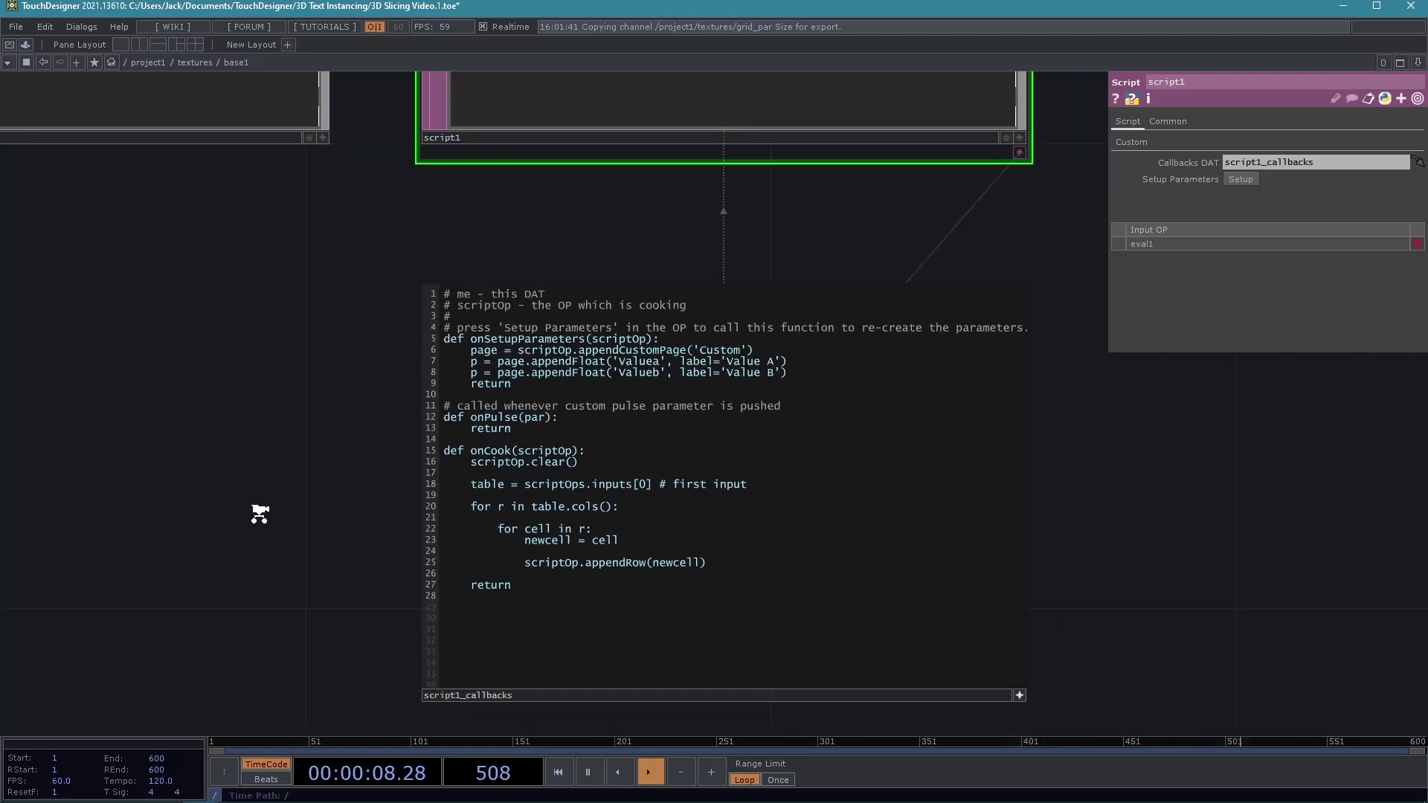
pyautogui.scroll(2, 327, 467)
pyautogui.moveTo(377, 494); pyautogui.dragTo(398, 647)
pyautogui.moveTo(718, 235)
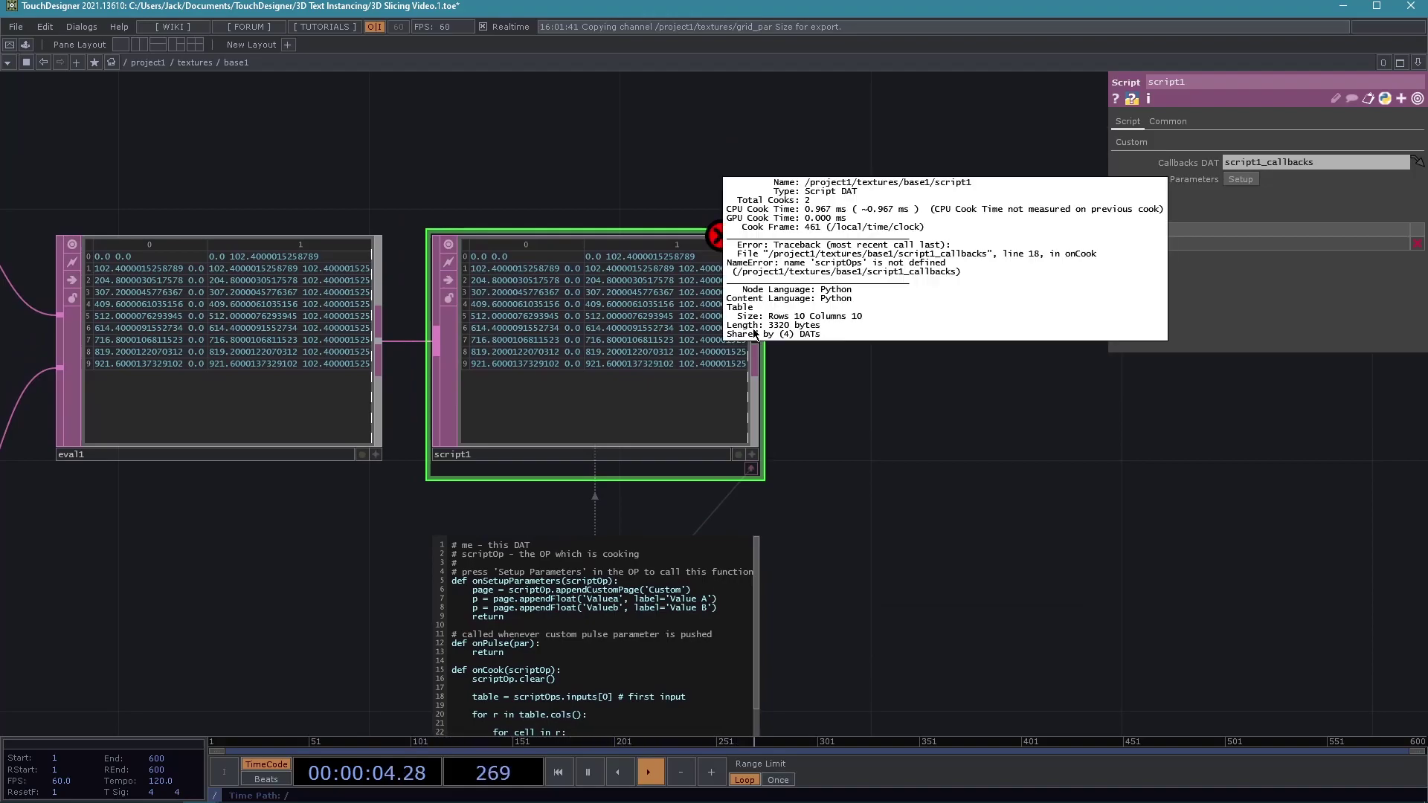
pyautogui.moveTo(834, 707); pyautogui.dragTo(861, 516)
pyautogui.scroll(4, 580, 567)
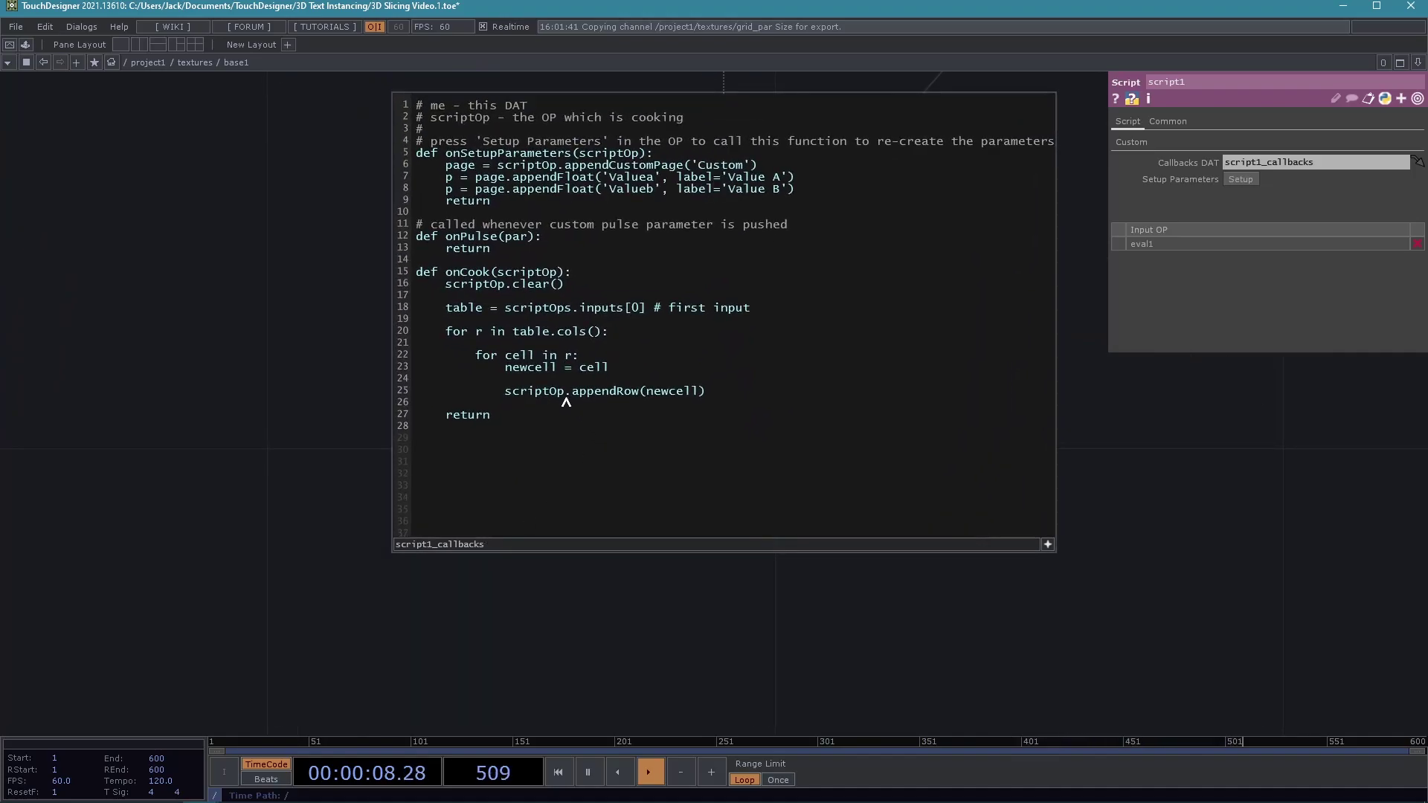
pyautogui.click(567, 392)
pyautogui.write('s')
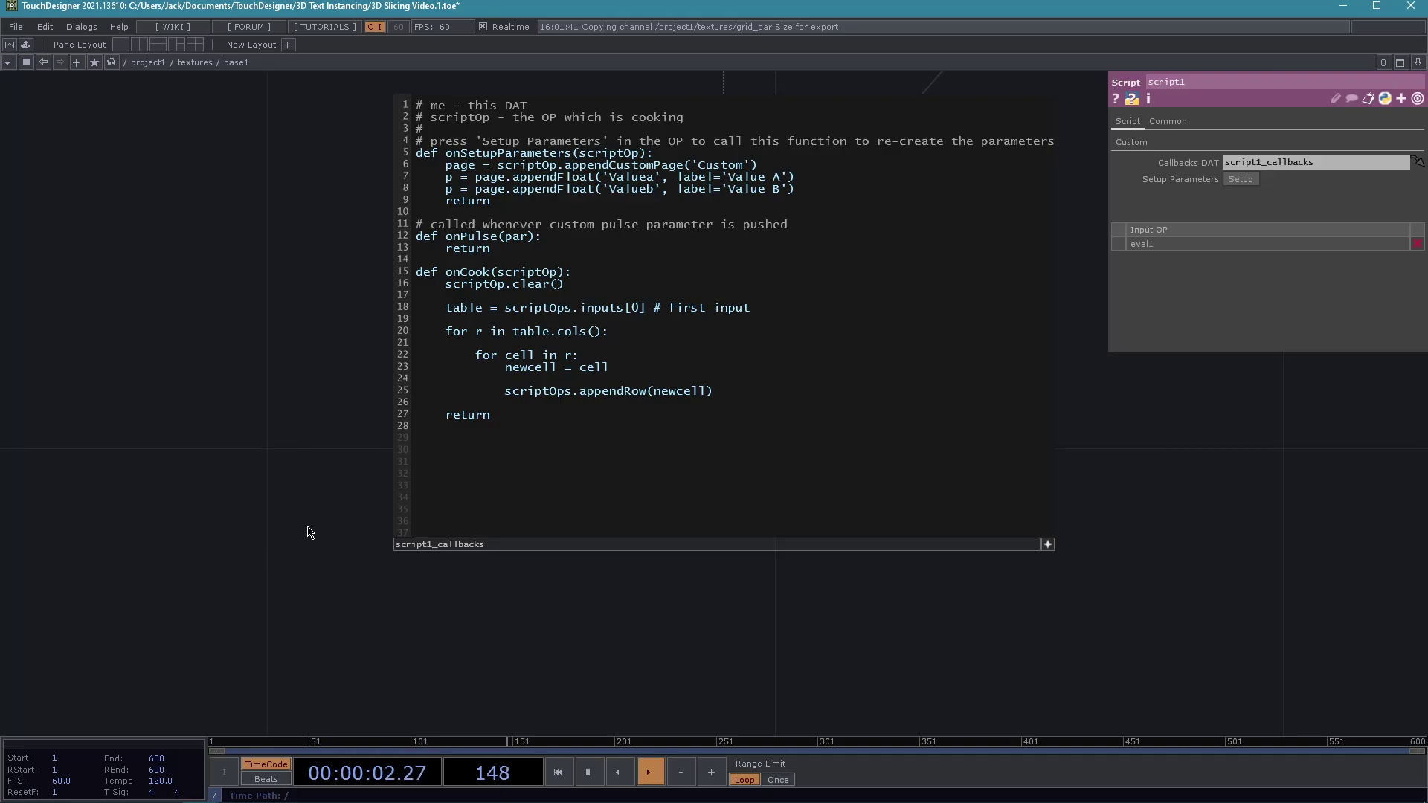
# Recheck the script1 error and correct scriptOps to scriptOp in both the table assignment and the appendRow call.
pyautogui.moveTo(307, 527); pyautogui.dragTo(184, 539, button='middle')
pyautogui.moveTo(223, 502); pyautogui.dragTo(322, 665)
pyautogui.moveTo(684, 242)
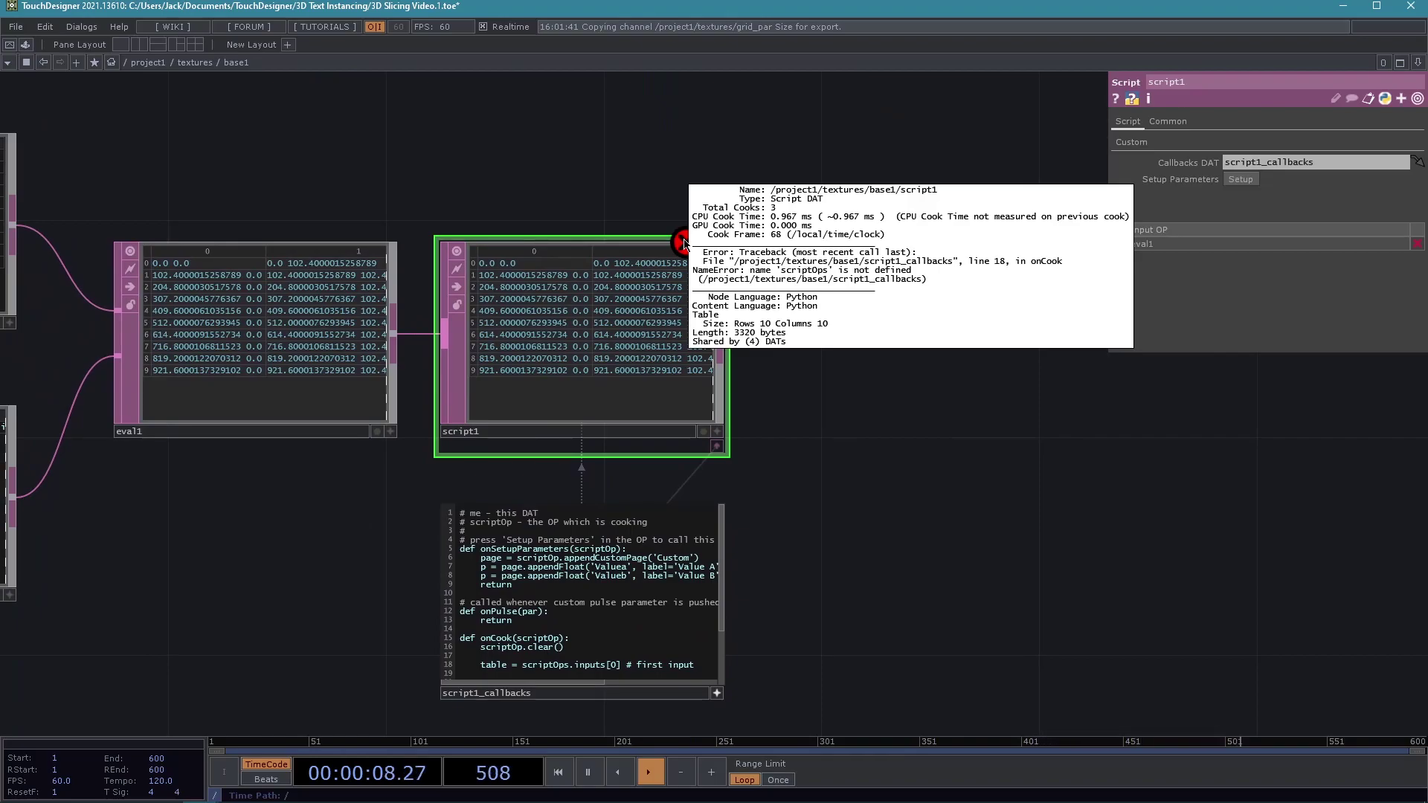
pyautogui.scroll(5, 414, 548)
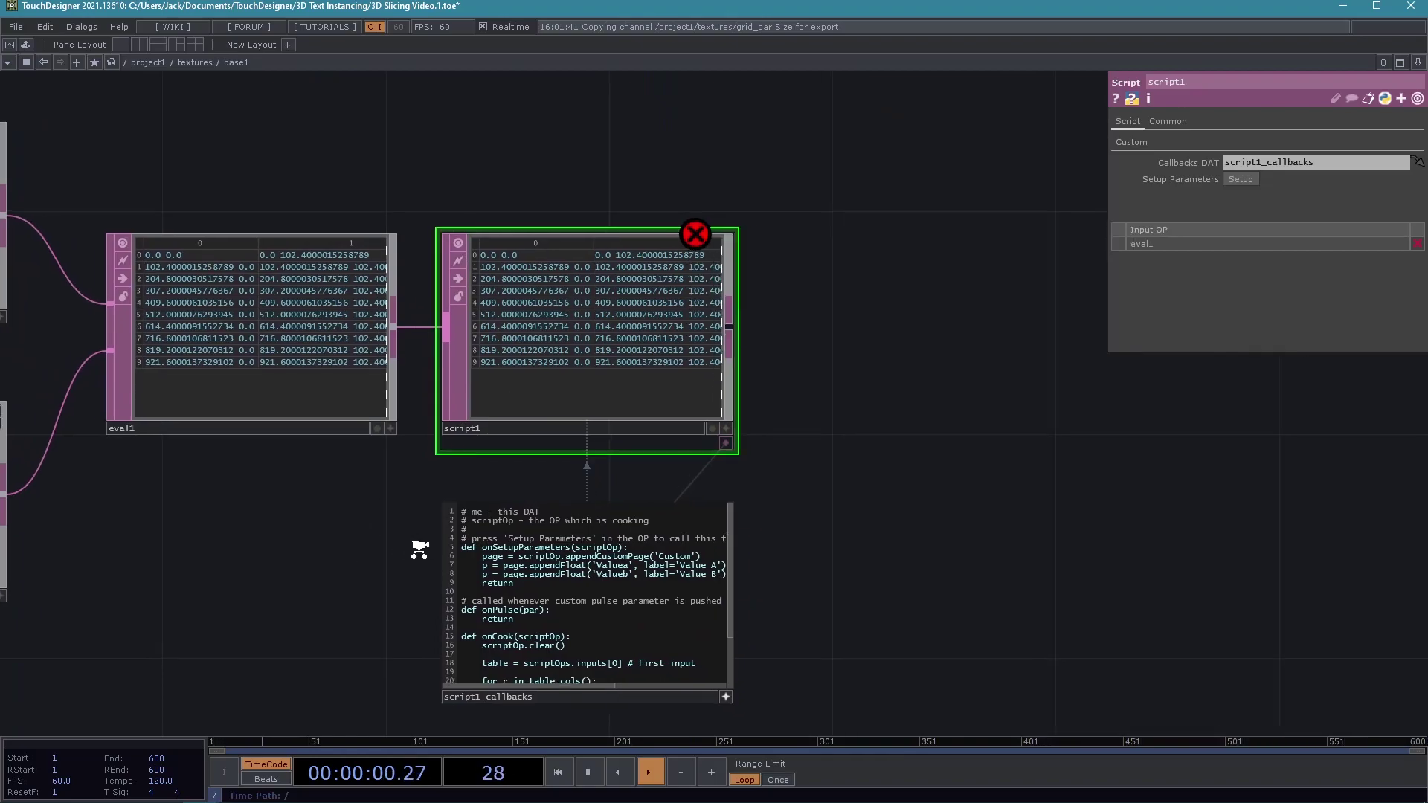
pyautogui.moveTo(399, 600); pyautogui.dragTo(383, 395)
pyautogui.scroll(4, 397, 430)
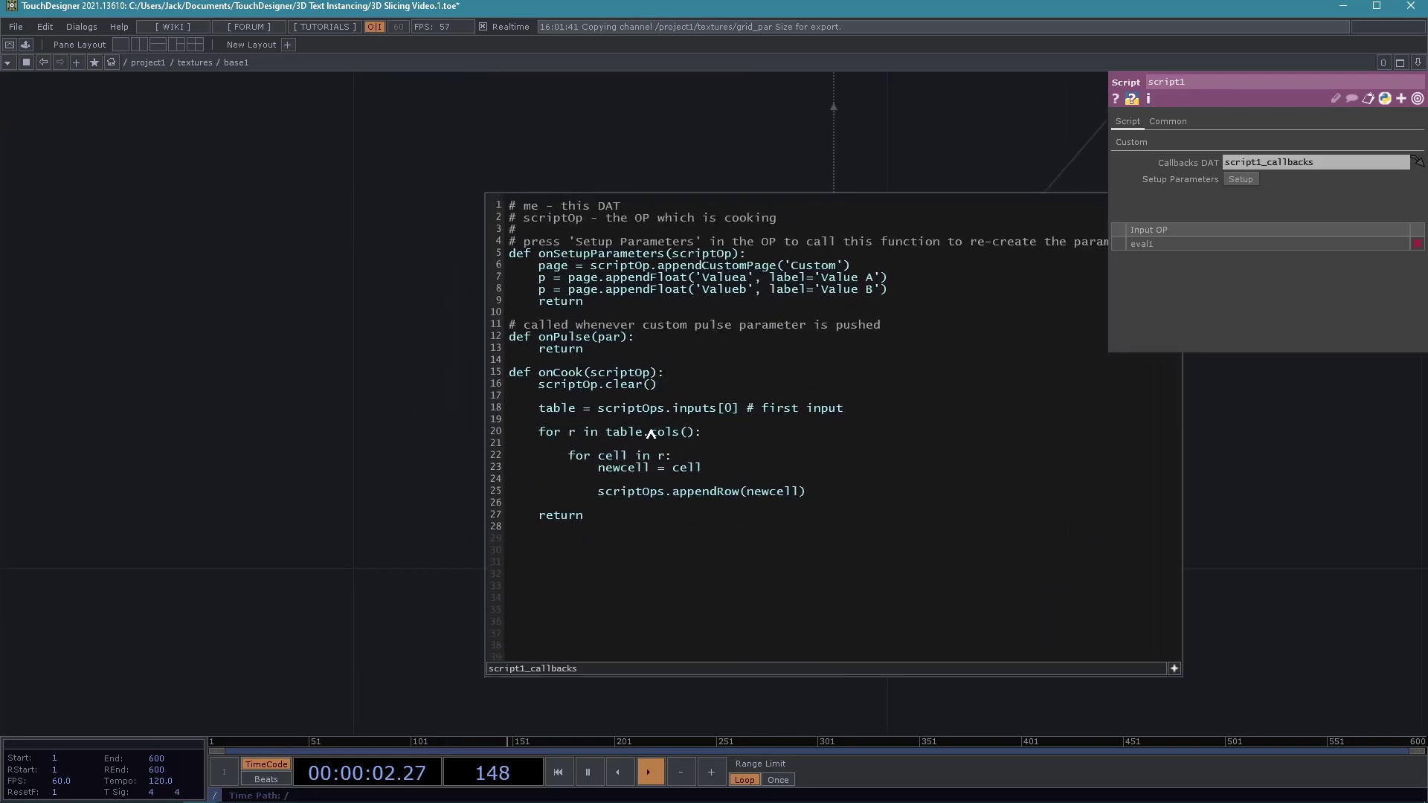
pyautogui.click(664, 408)
pyautogui.press('BackSpace')
pyautogui.click(661, 494)
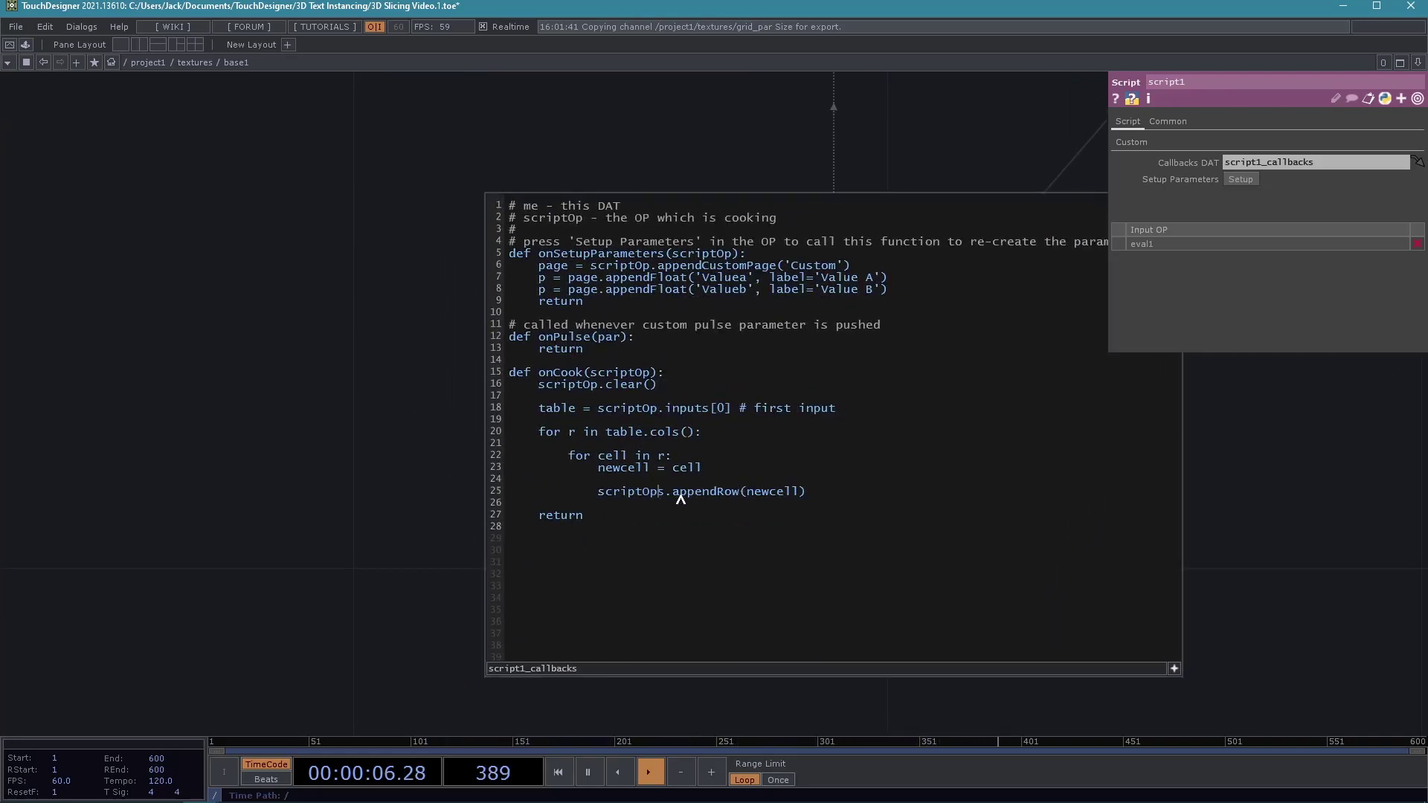
pyautogui.press('BackSpace')
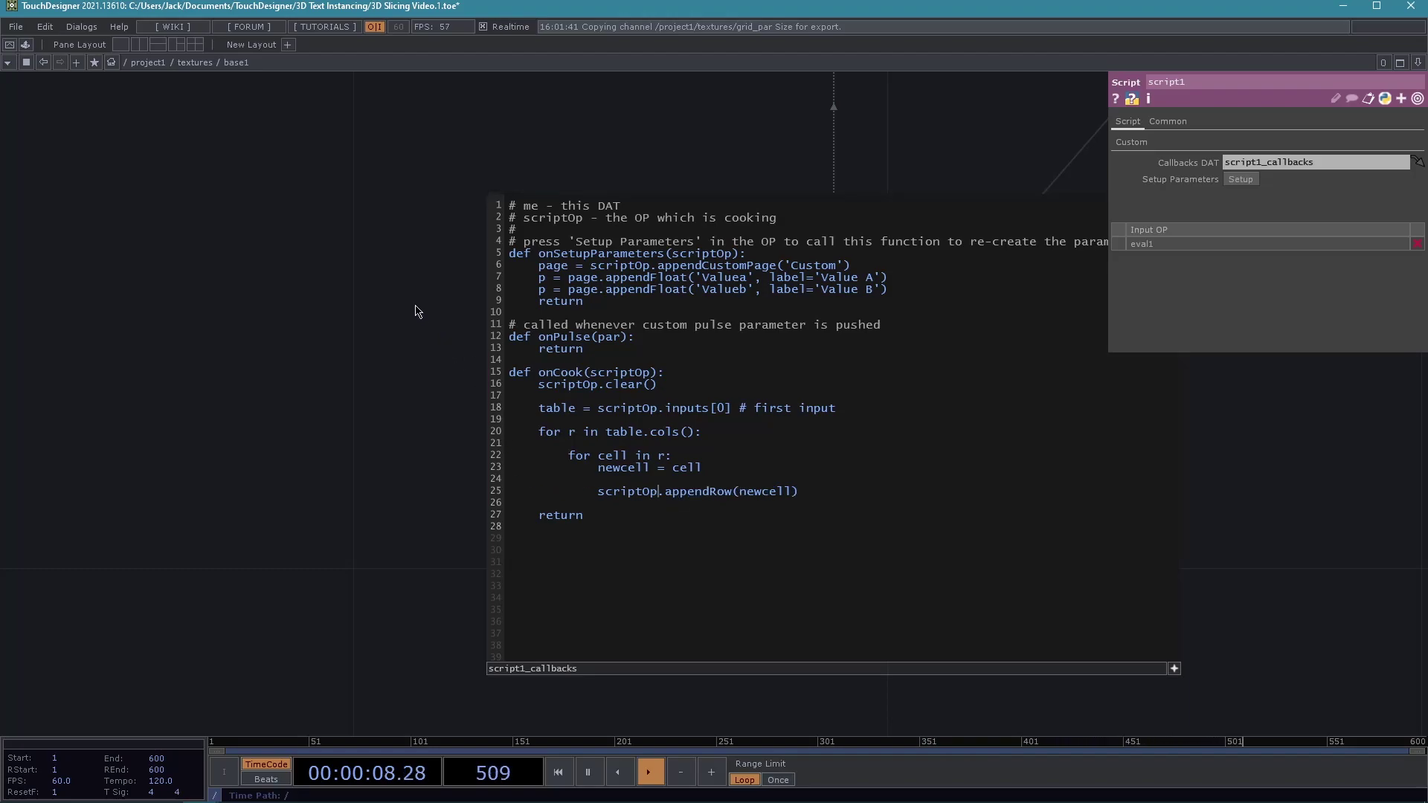
# Examine the script1 output table and compare its rows with the columns of eval1.
pyautogui.scroll(-5, 255, 306)
pyautogui.moveTo(252, 255); pyautogui.dragTo(342, 478)
pyautogui.moveTo(342, 480); pyautogui.dragTo(422, 461, button='middle')
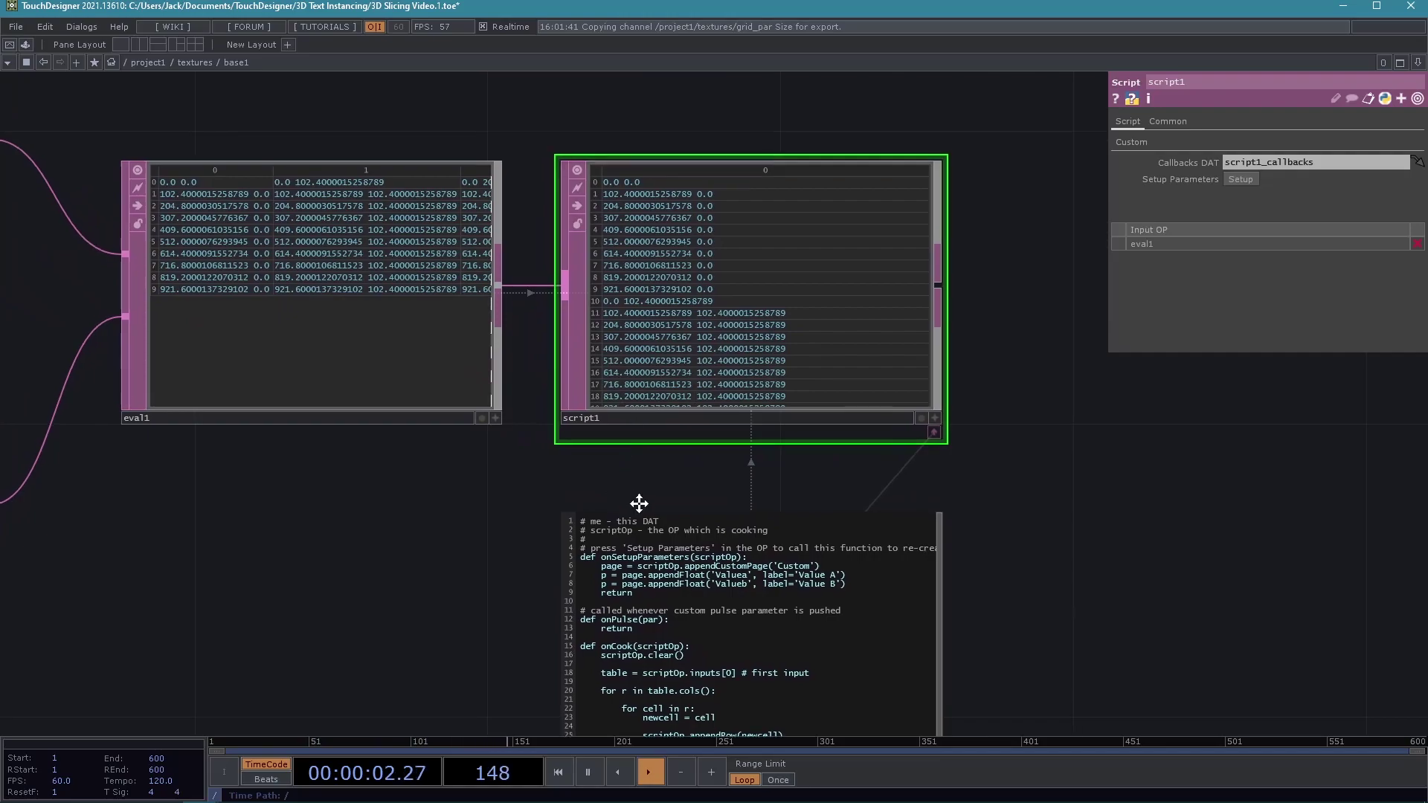
pyautogui.moveTo(628, 496); pyautogui.dragTo(703, 562)
pyautogui.scroll(5, 744, 159)
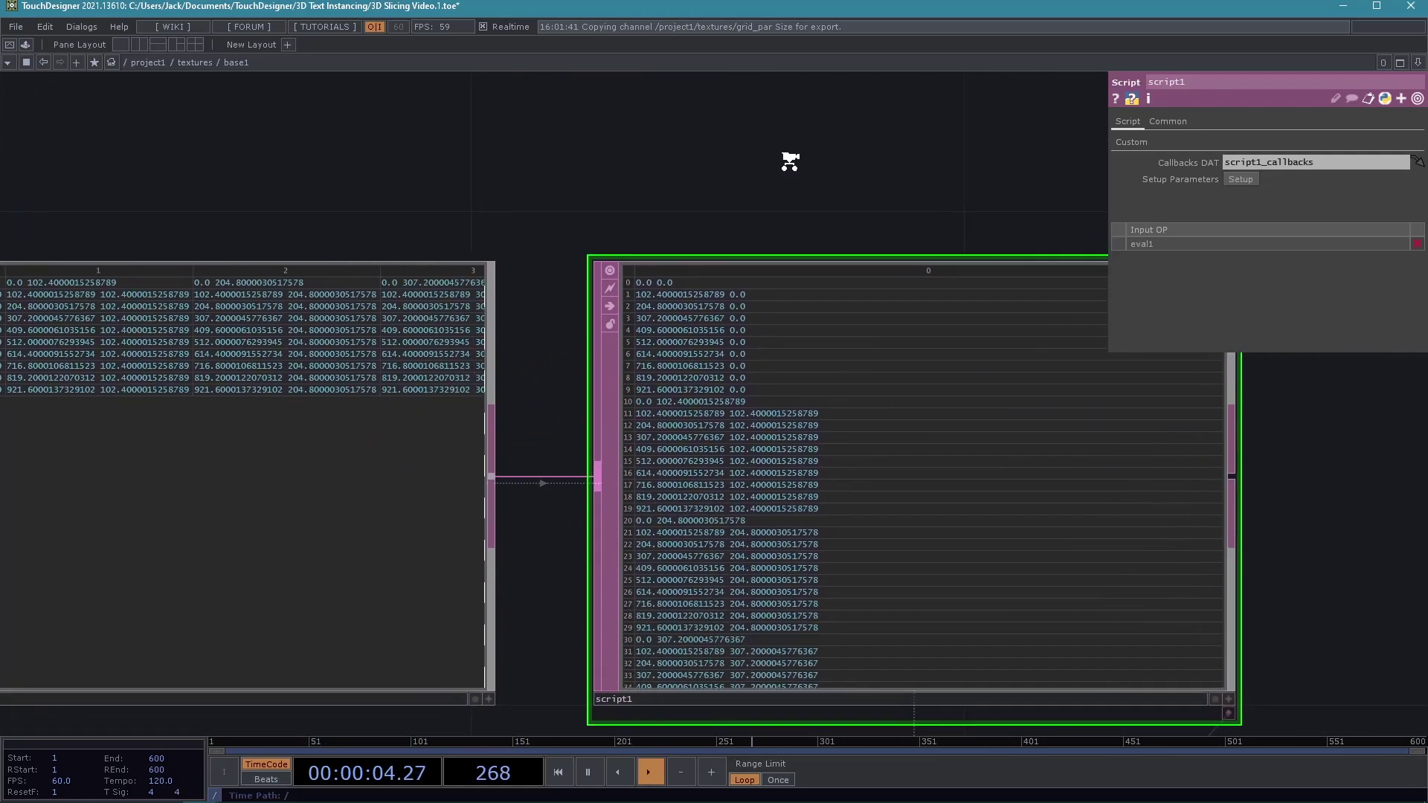
pyautogui.moveTo(1374, 470); pyautogui.dragTo(1217, 406)
pyautogui.moveTo(1409, 593); pyautogui.dragTo(1427, 577)
pyautogui.moveTo(471, 166); pyautogui.dragTo(647, 180)
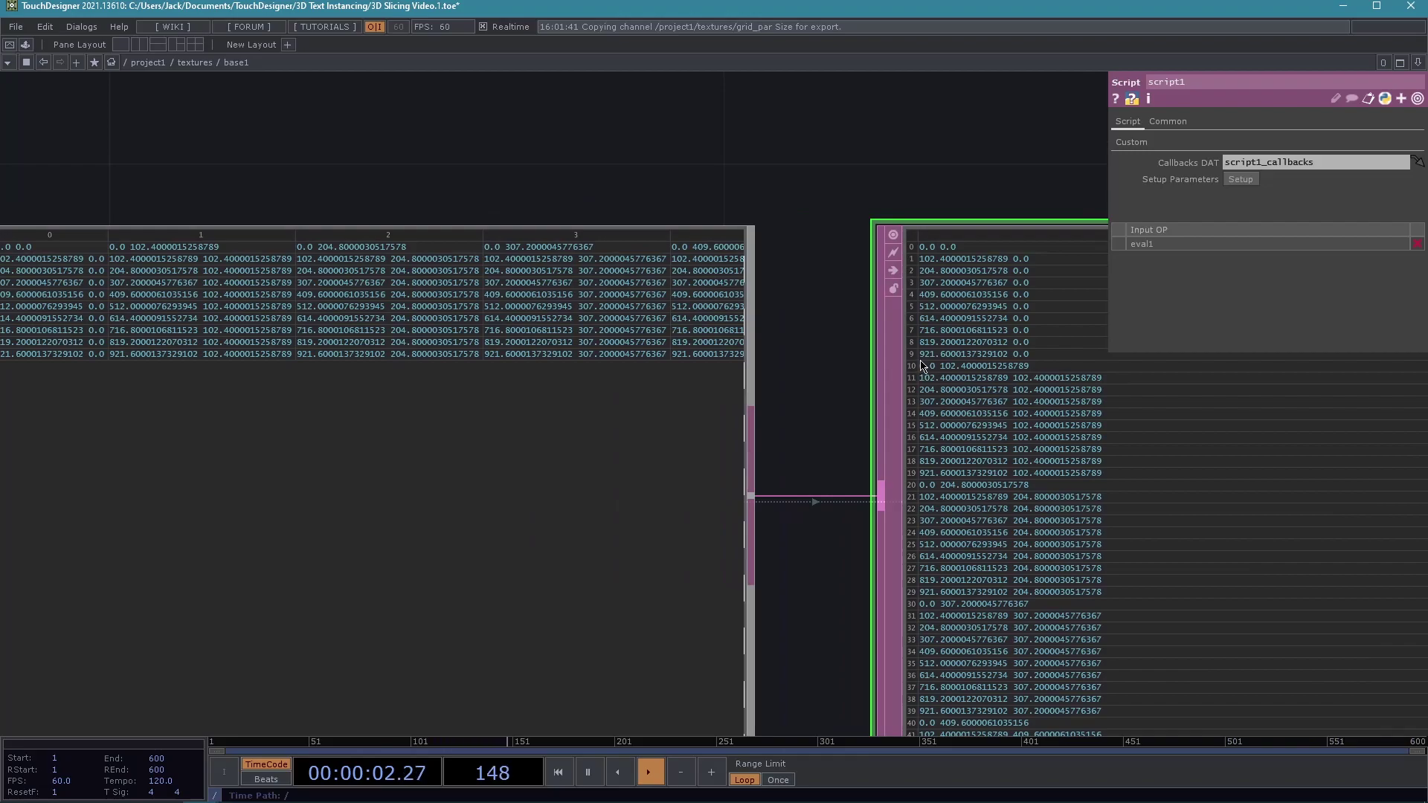
pyautogui.moveTo(832, 360); pyautogui.dragTo(344, 478)
pyautogui.scroll(-5, 591, 653)
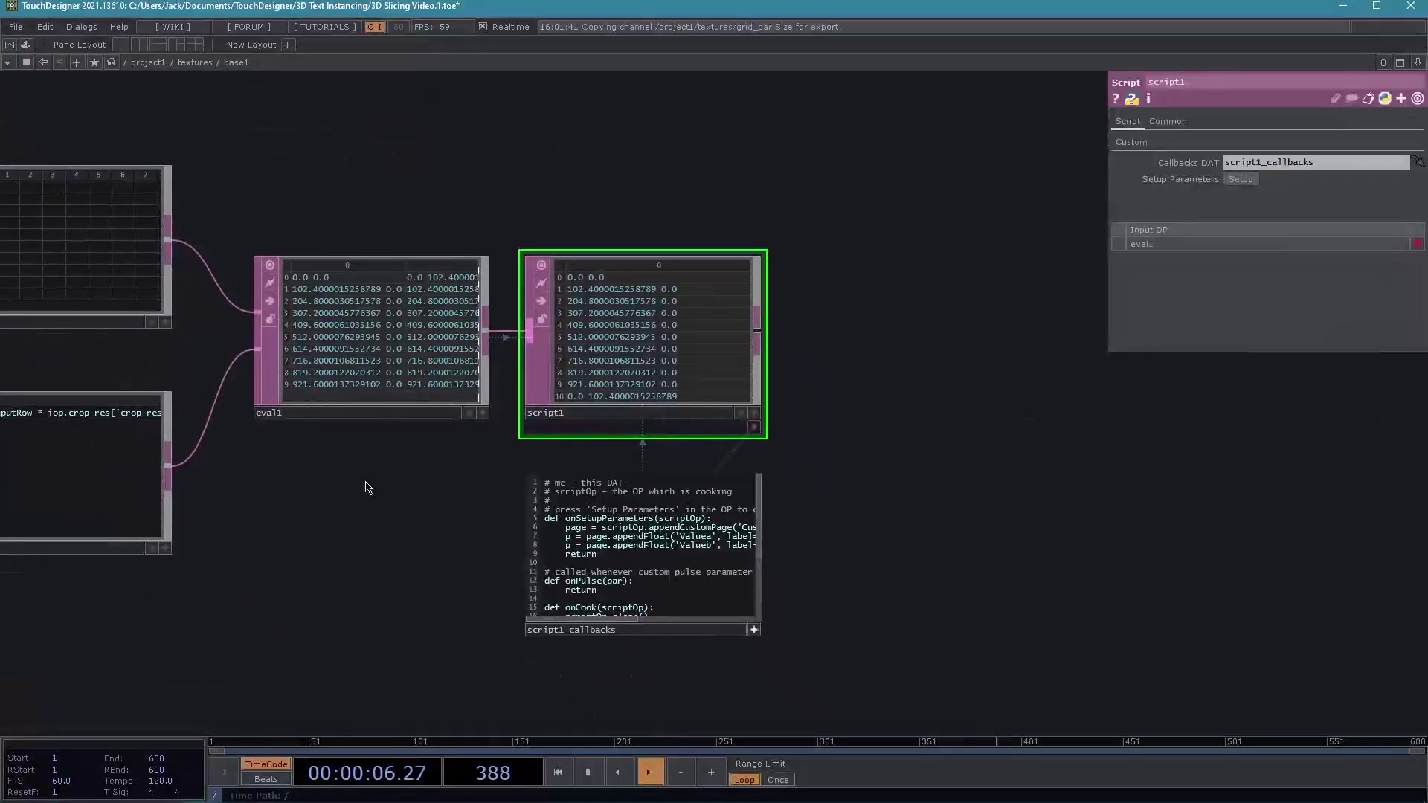
pyautogui.moveTo(281, 565); pyautogui.dragTo(311, 562)
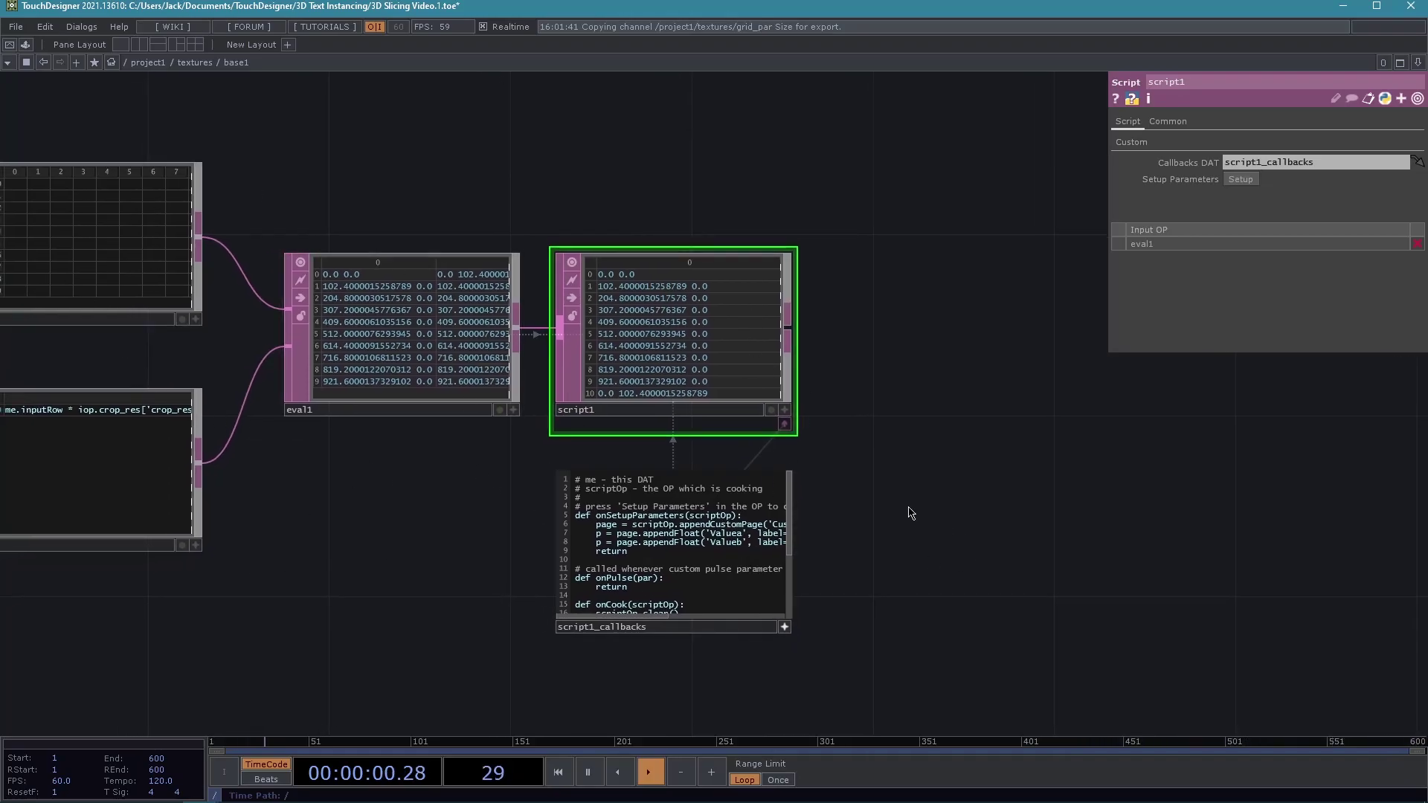
# Add a Convert DAT connected to the output of script1 and place it beside that node.
pyautogui.moveTo(808, 372); pyautogui.dragTo(689, 365)
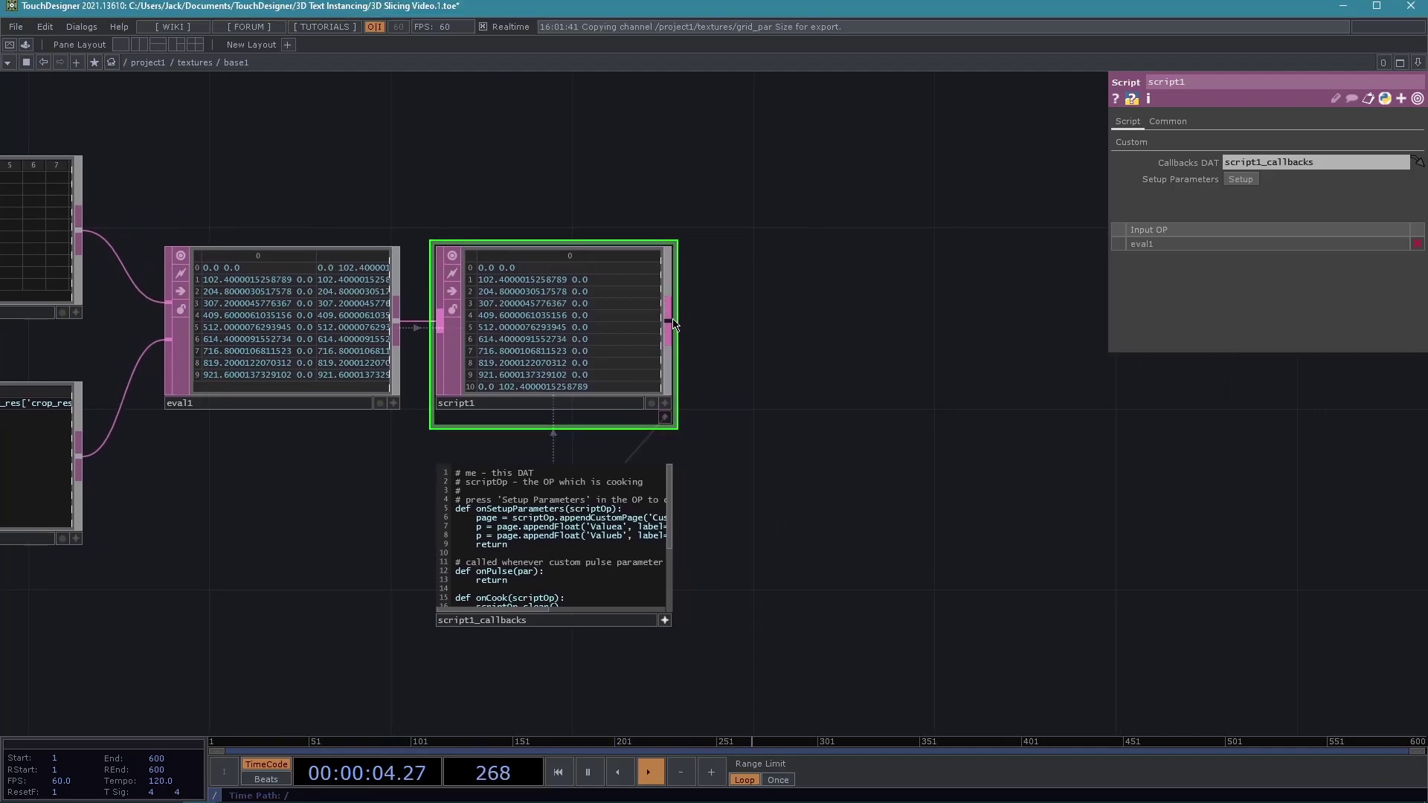
pyautogui.rightClick(673, 324)
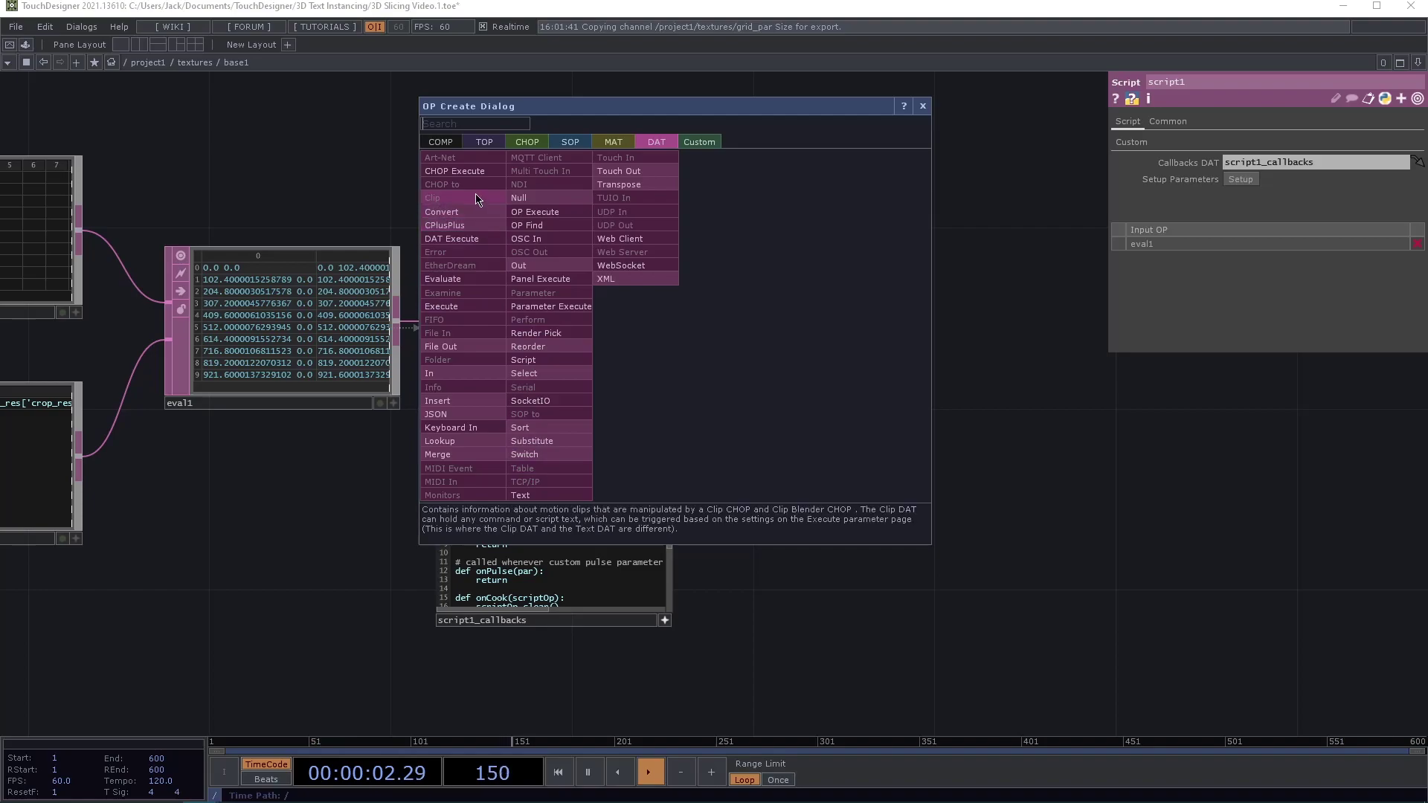
pyautogui.click(463, 212)
pyautogui.click(870, 337)
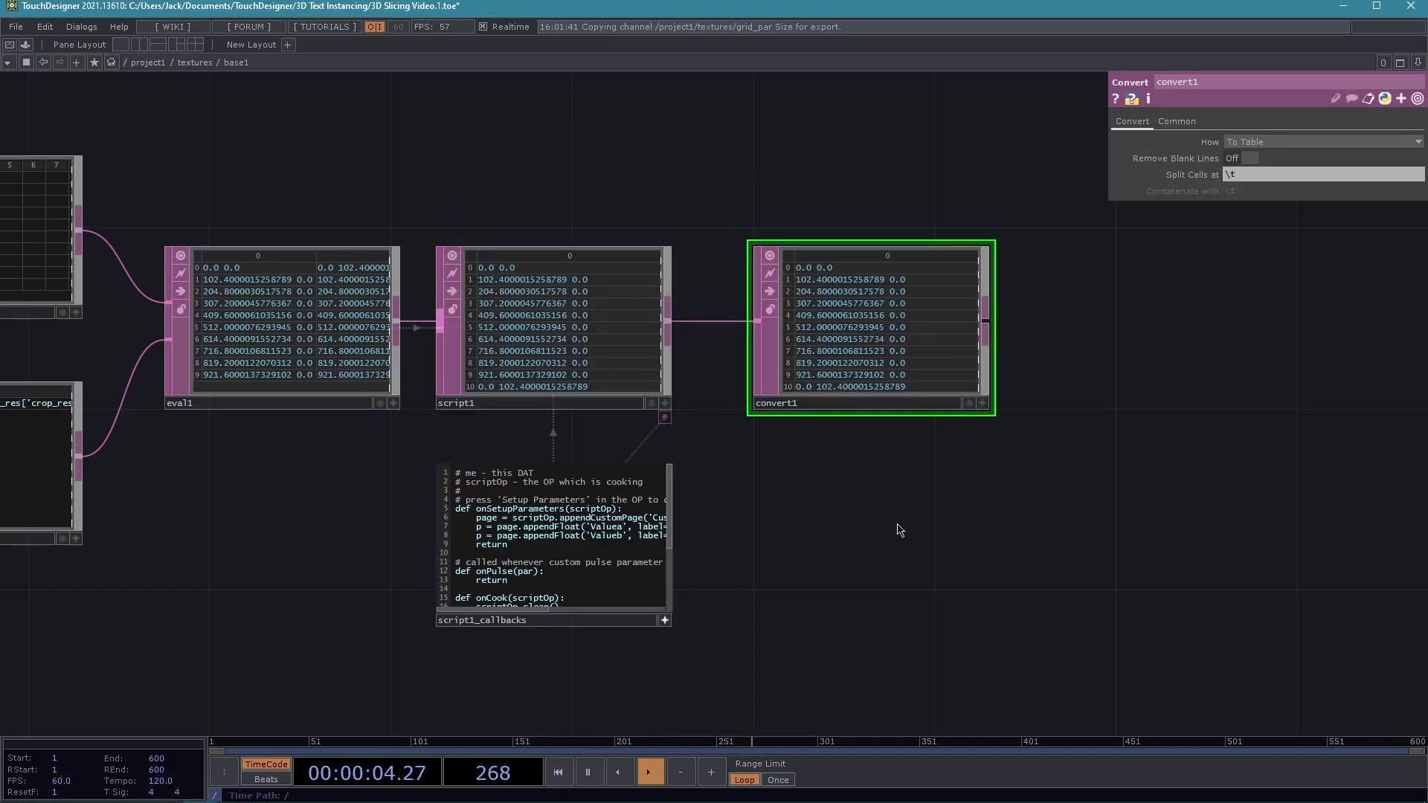
# Compare convert1 with its input and set its Split Cells at parameter to a space.
pyautogui.moveTo(883, 533); pyautogui.dragTo(561, 478)
pyautogui.scroll(8, 415, 175)
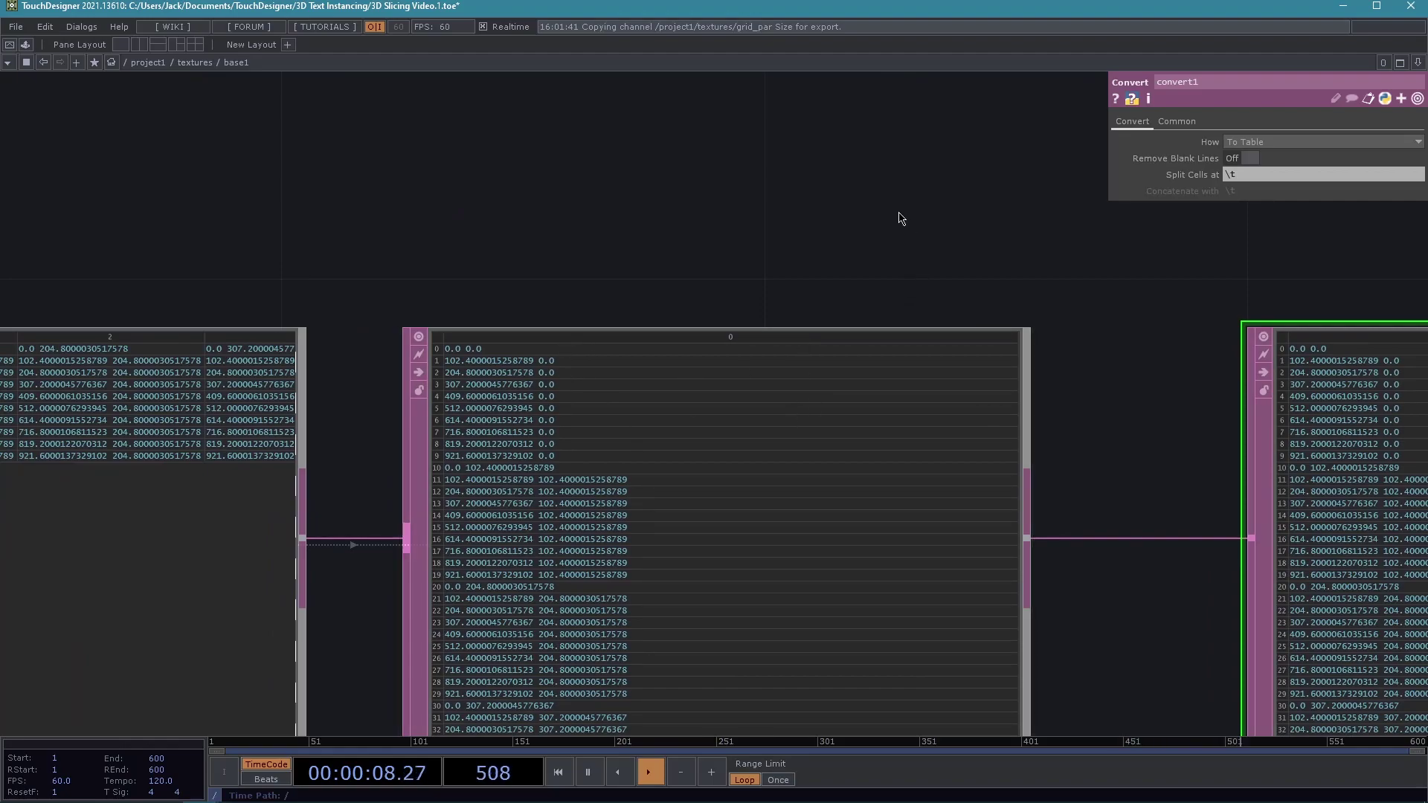
pyautogui.scroll(-5, 902, 220)
pyautogui.scroll(3, 510, 211)
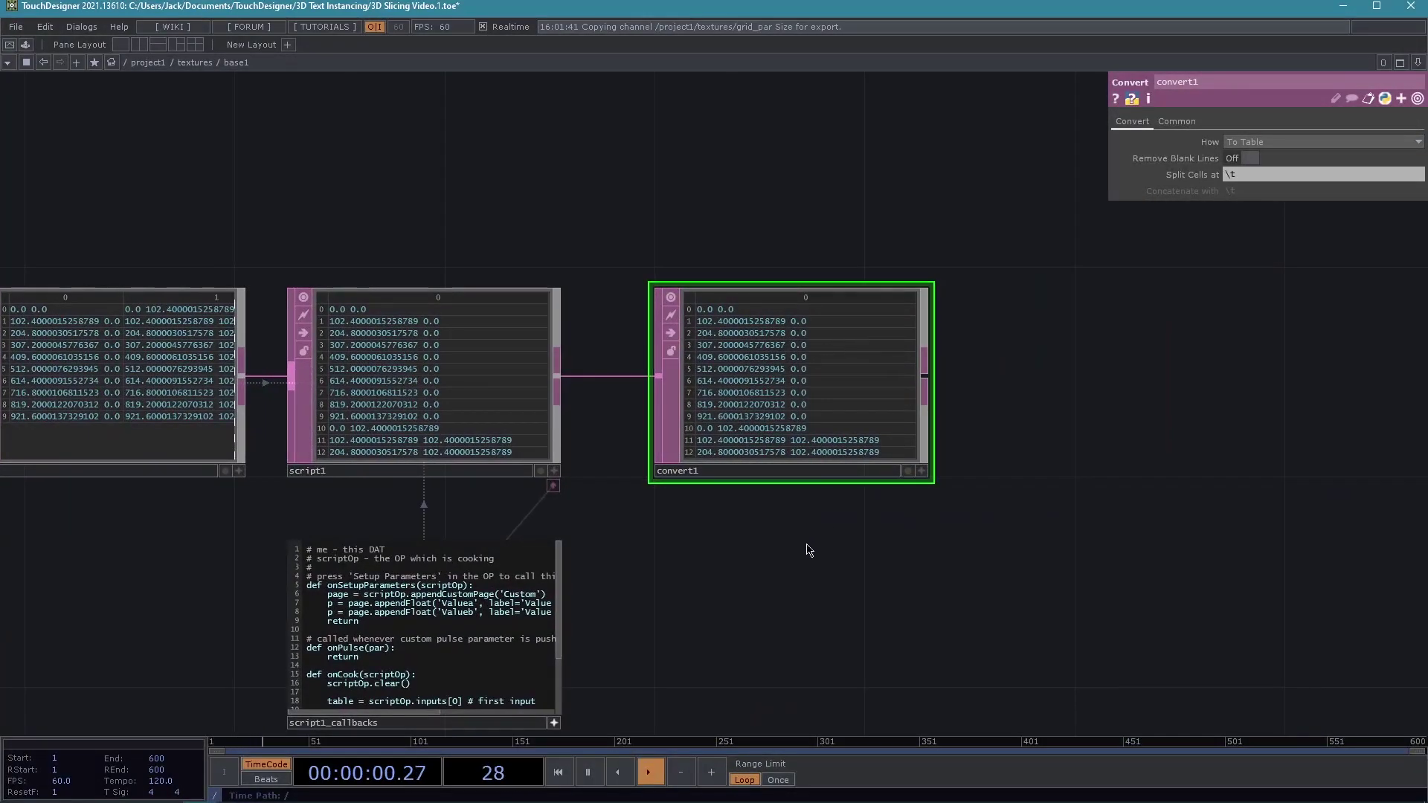
pyautogui.moveTo(736, 546); pyautogui.dragTo(658, 576)
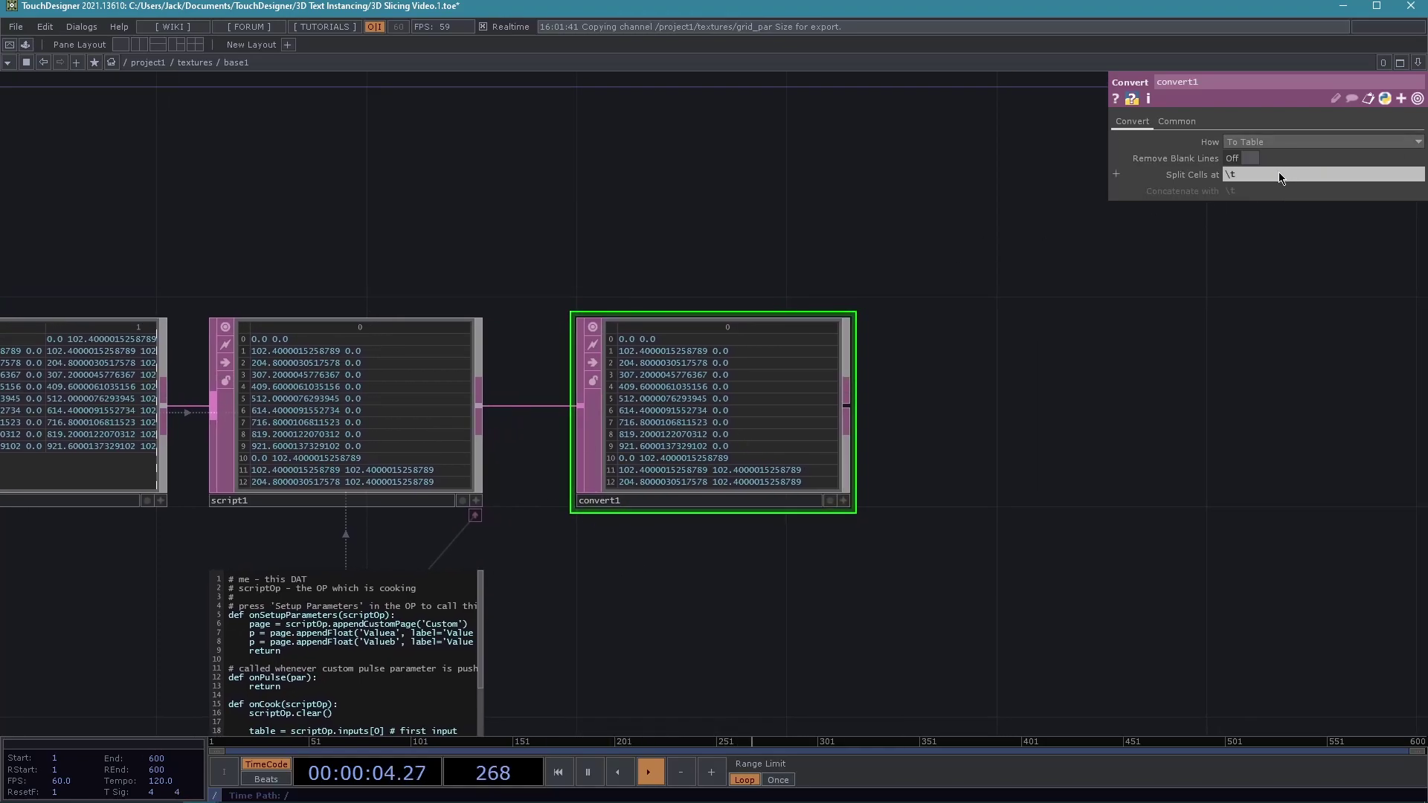
pyautogui.click(1255, 179)
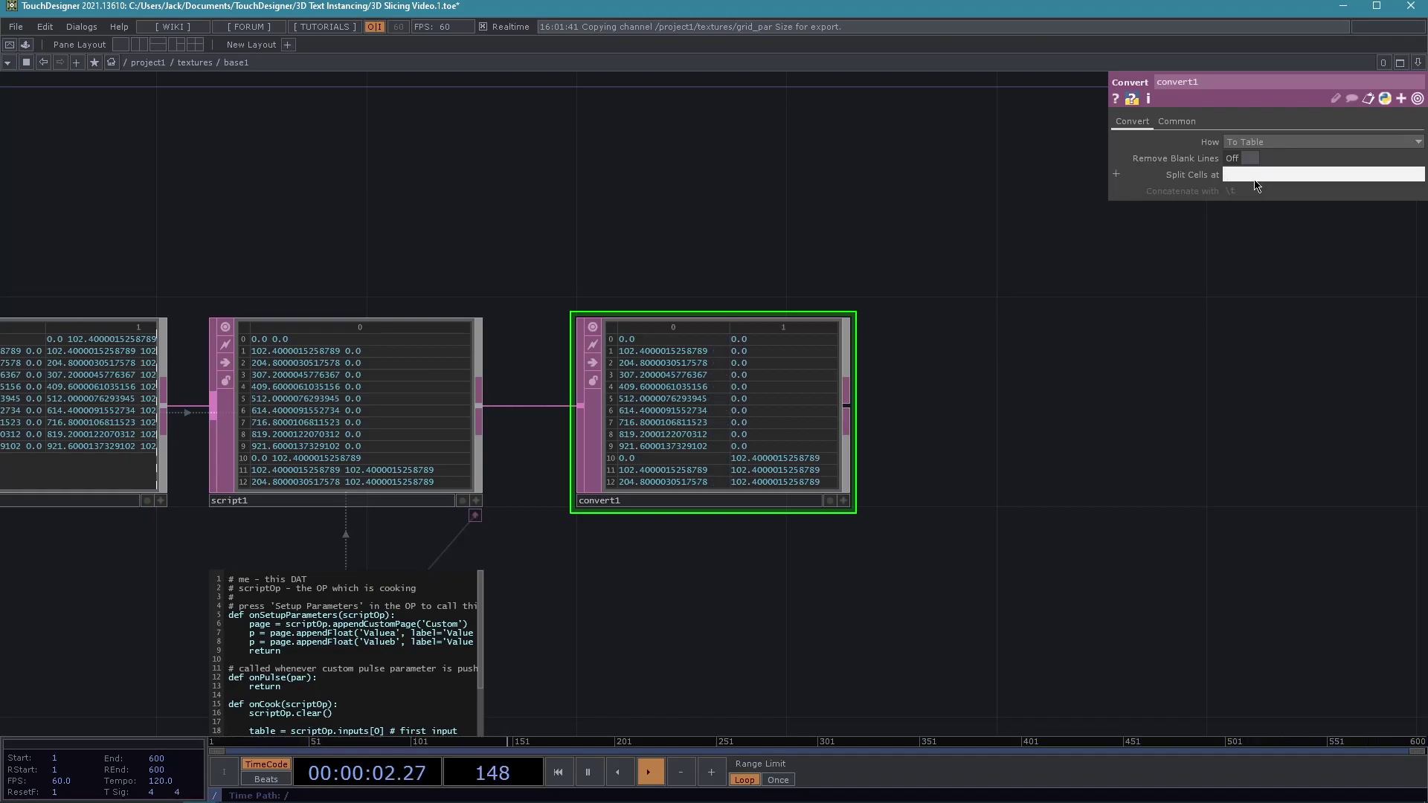
pyautogui.press('Return')
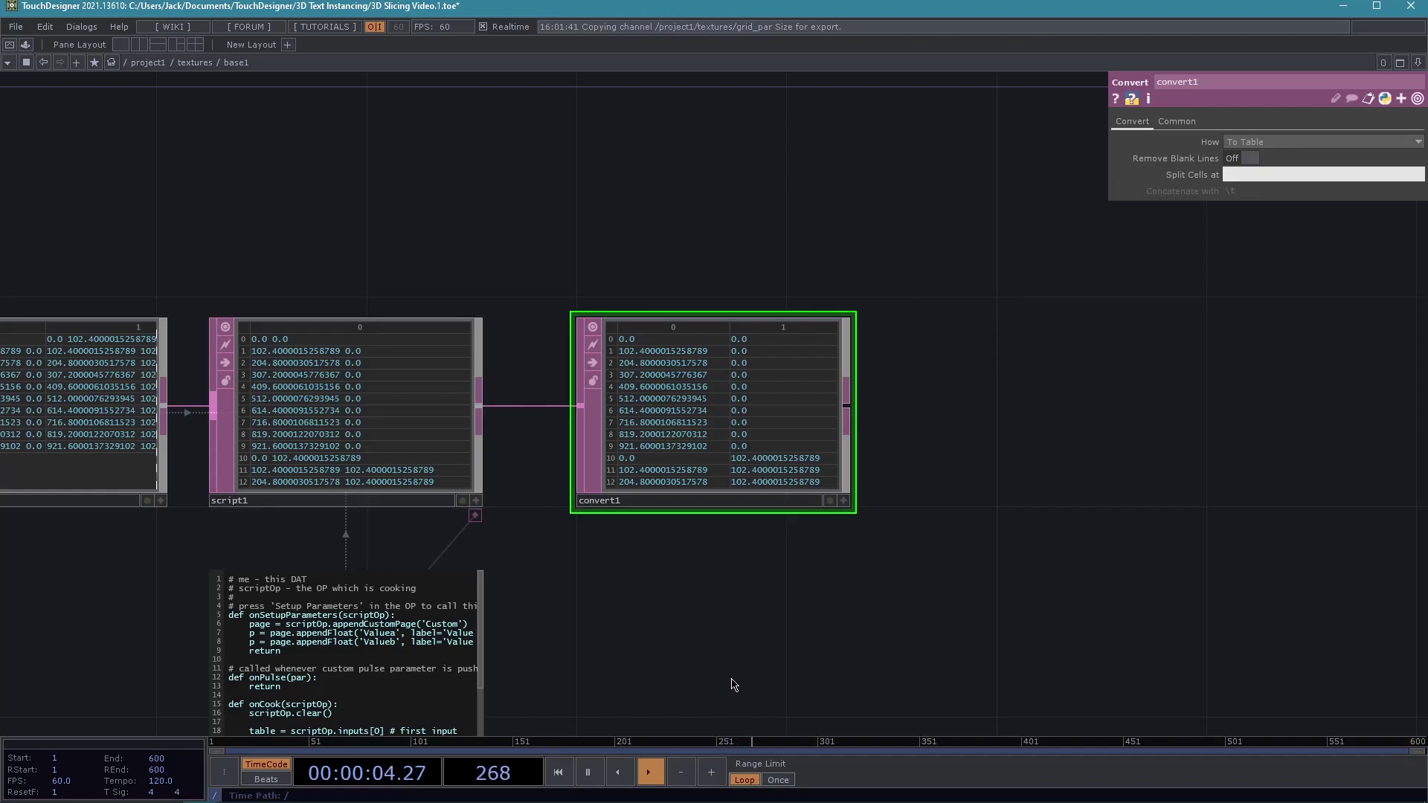
pyautogui.moveTo(819, 568); pyautogui.dragTo(550, 562)
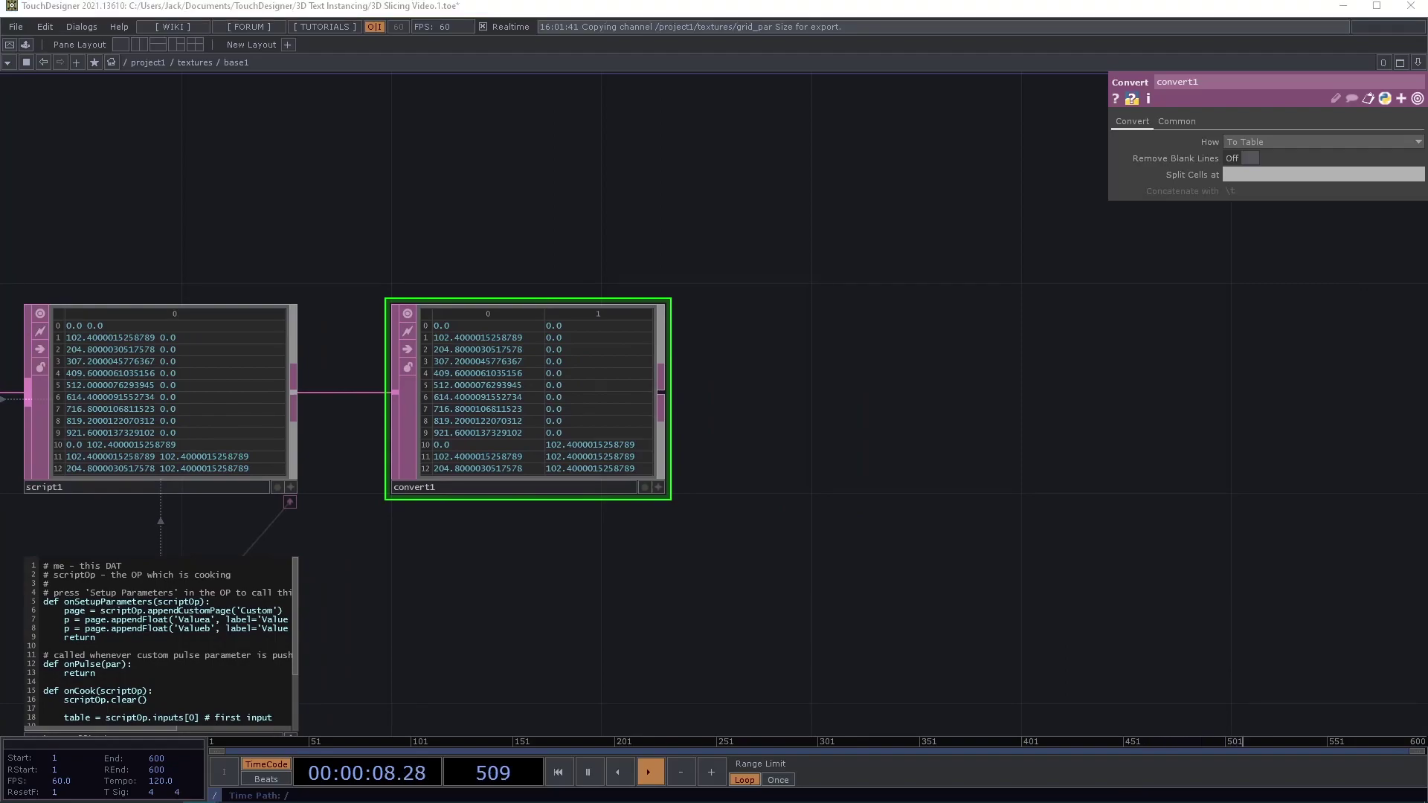
pyautogui.scroll(-5, 886, 525)
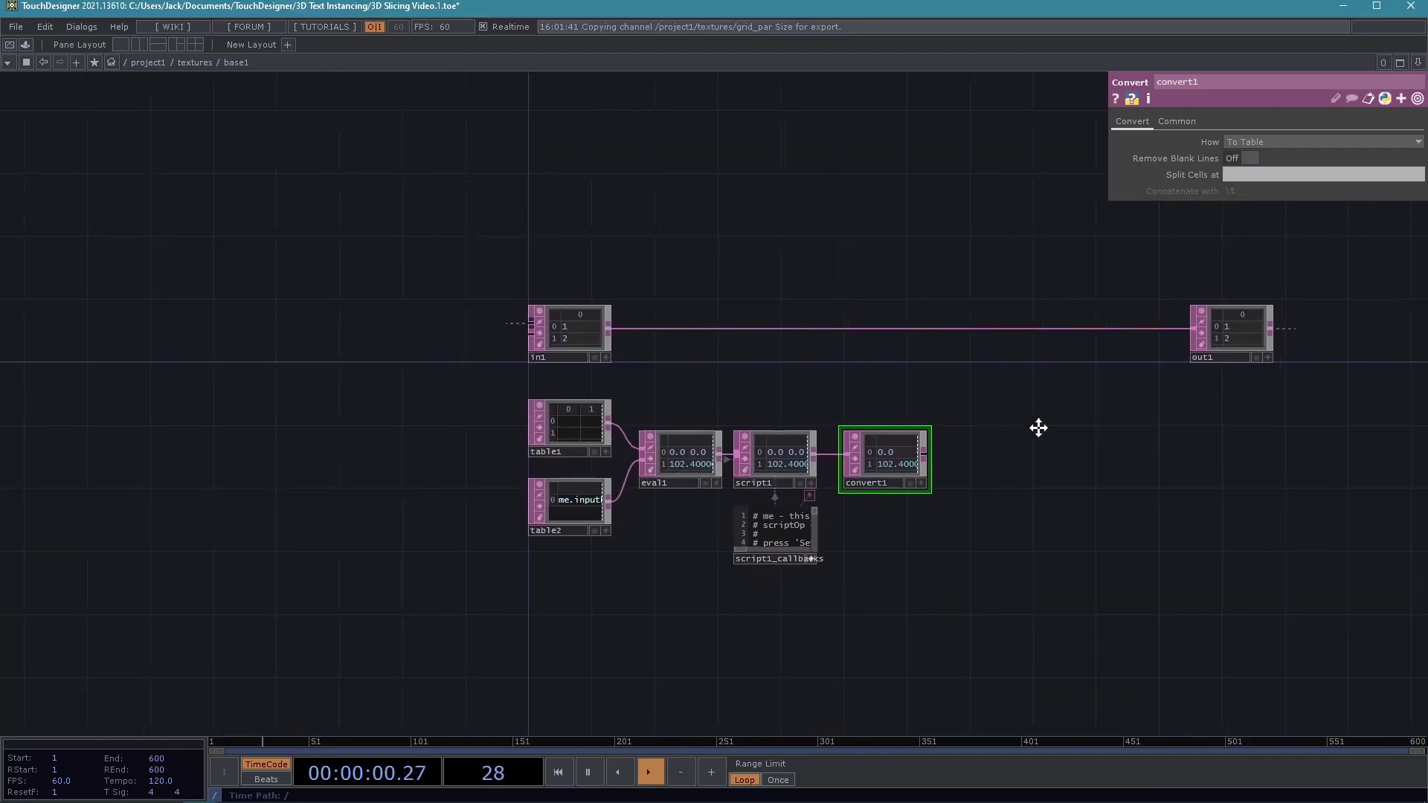
# Insert a Merge DAT between in1 and out1, connect convert1 as its second input, and place it above convert1.
pyautogui.moveTo(1148, 347); pyautogui.dragTo(1241, 347)
pyautogui.rightClick(936, 345)
pyautogui.click(984, 328)
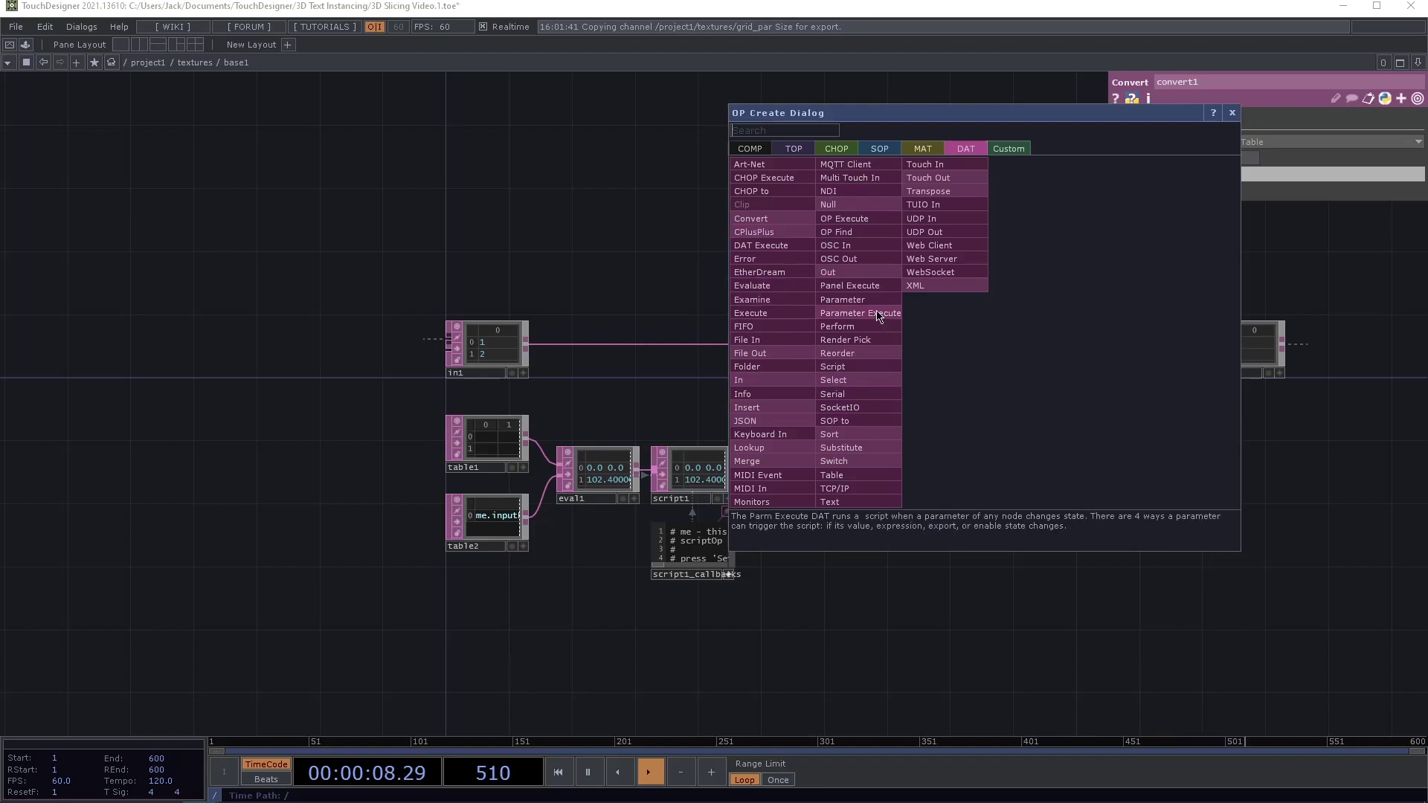
pyautogui.click(747, 461)
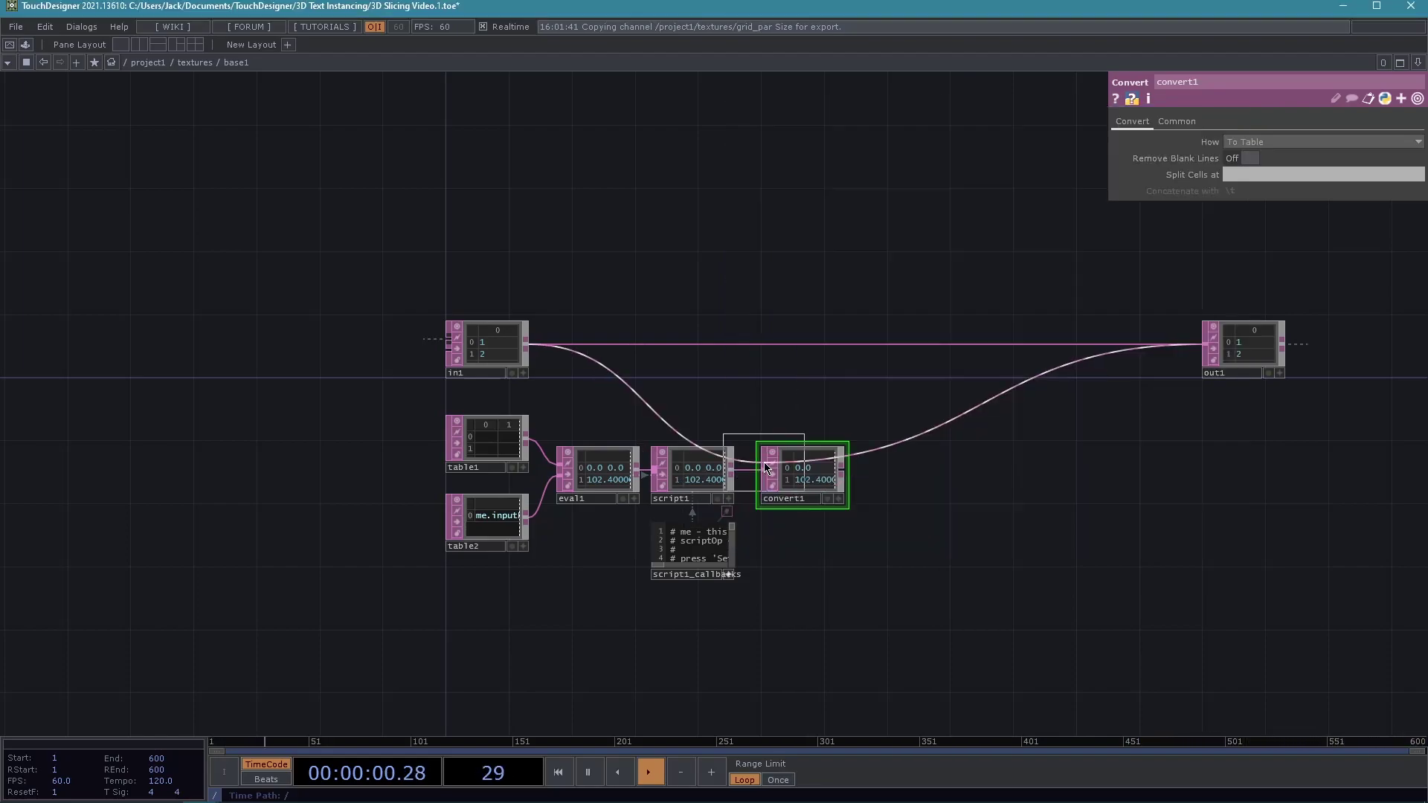
pyautogui.click(930, 413)
pyautogui.scroll(3, 953, 481)
pyautogui.moveTo(787, 461); pyautogui.dragTo(867, 351)
pyautogui.moveTo(1043, 355); pyautogui.dragTo(895, 371)
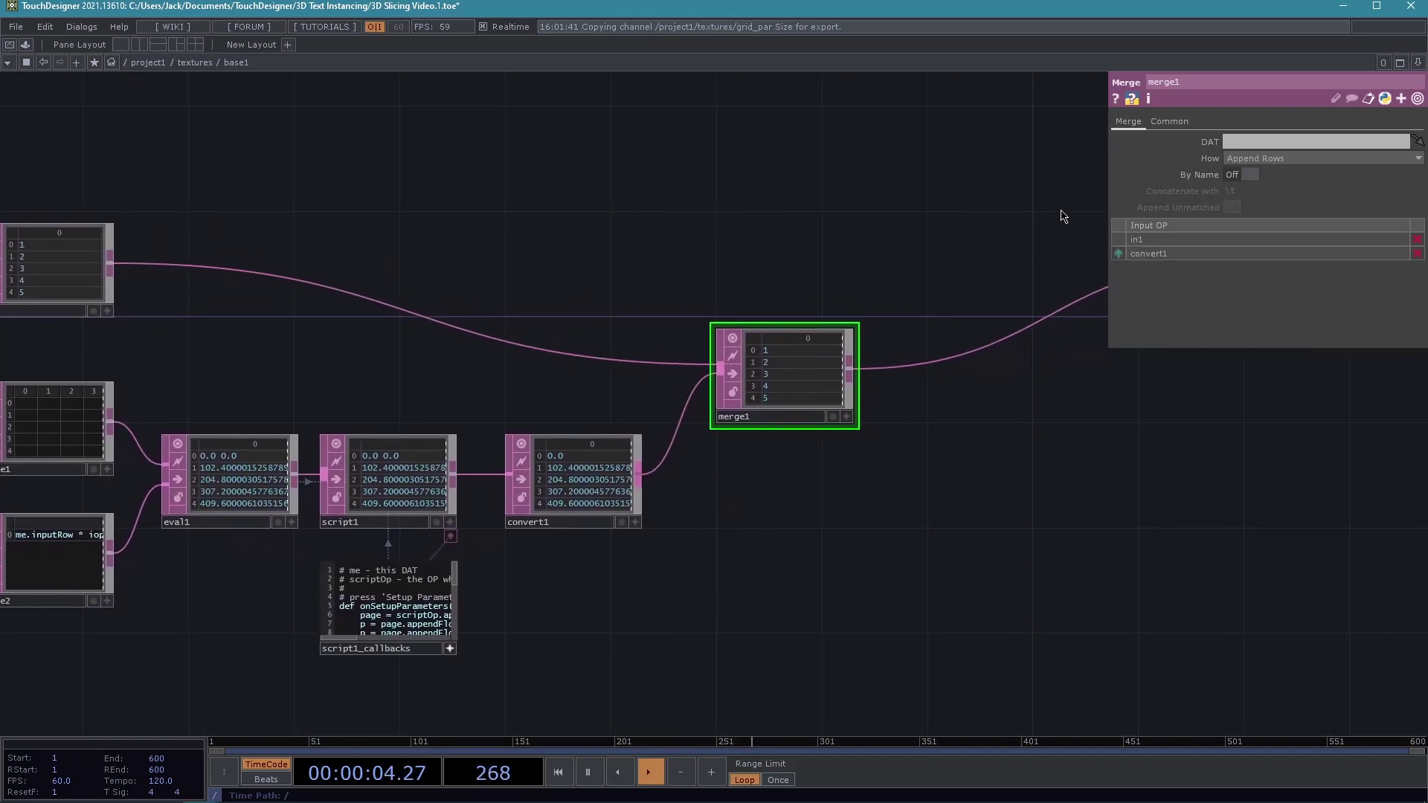
# Set merge1 to Append Columns and check the combined table.
pyautogui.click(1271, 167)
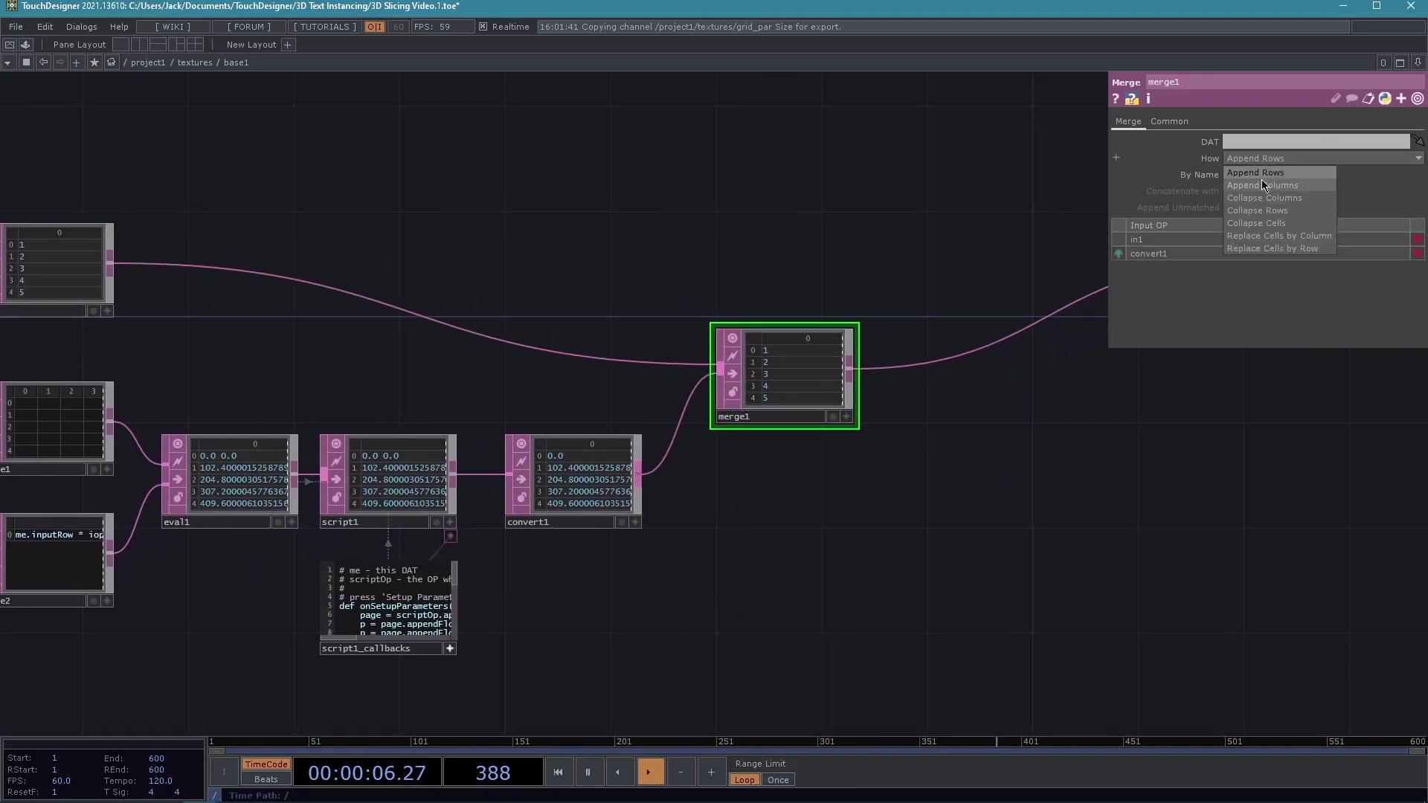
pyautogui.click(1261, 181)
pyautogui.scroll(1, 923, 439)
pyautogui.scroll(5, 922, 439)
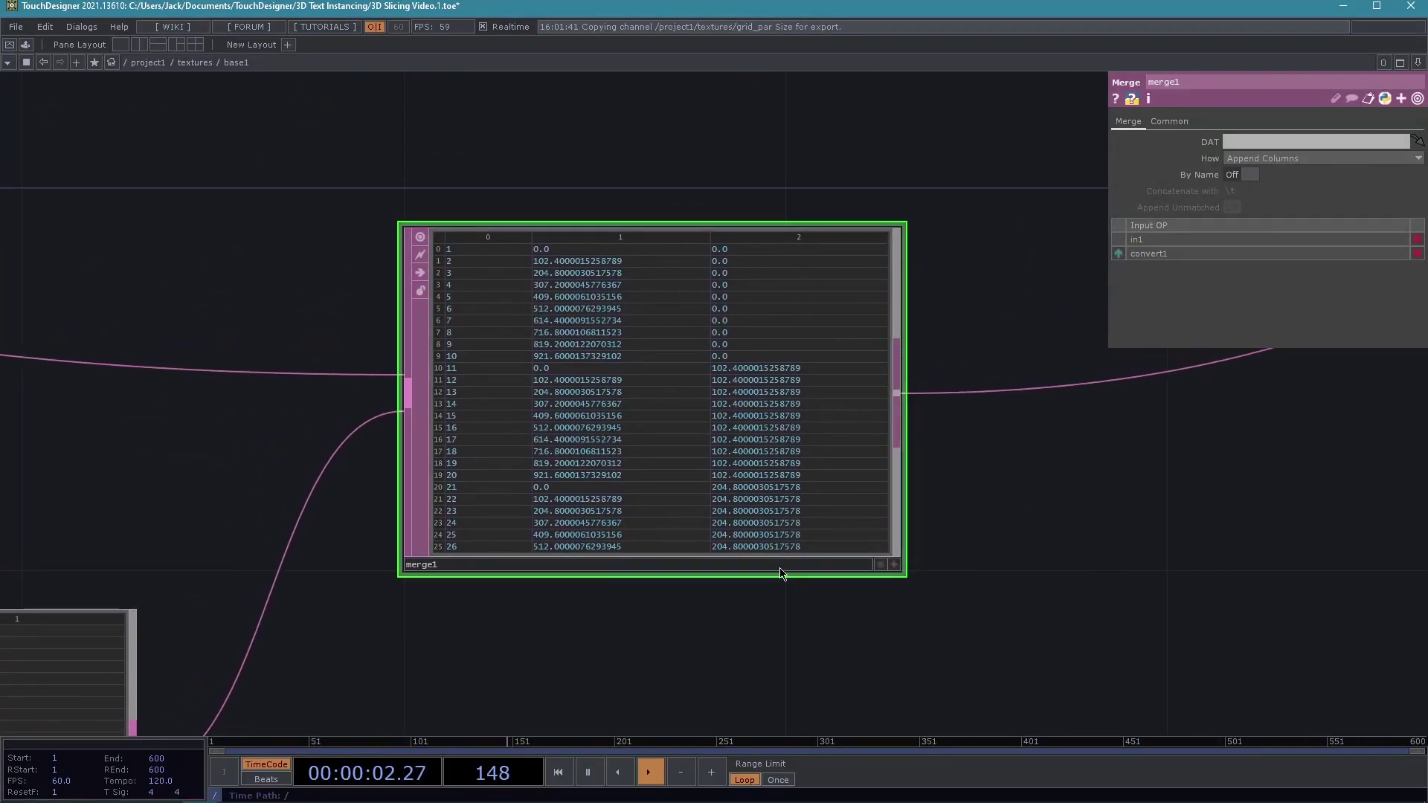
# Add an Insert DAT between merge1 and out1 and place it beside merge1.
pyautogui.scroll(-5, 893, 692)
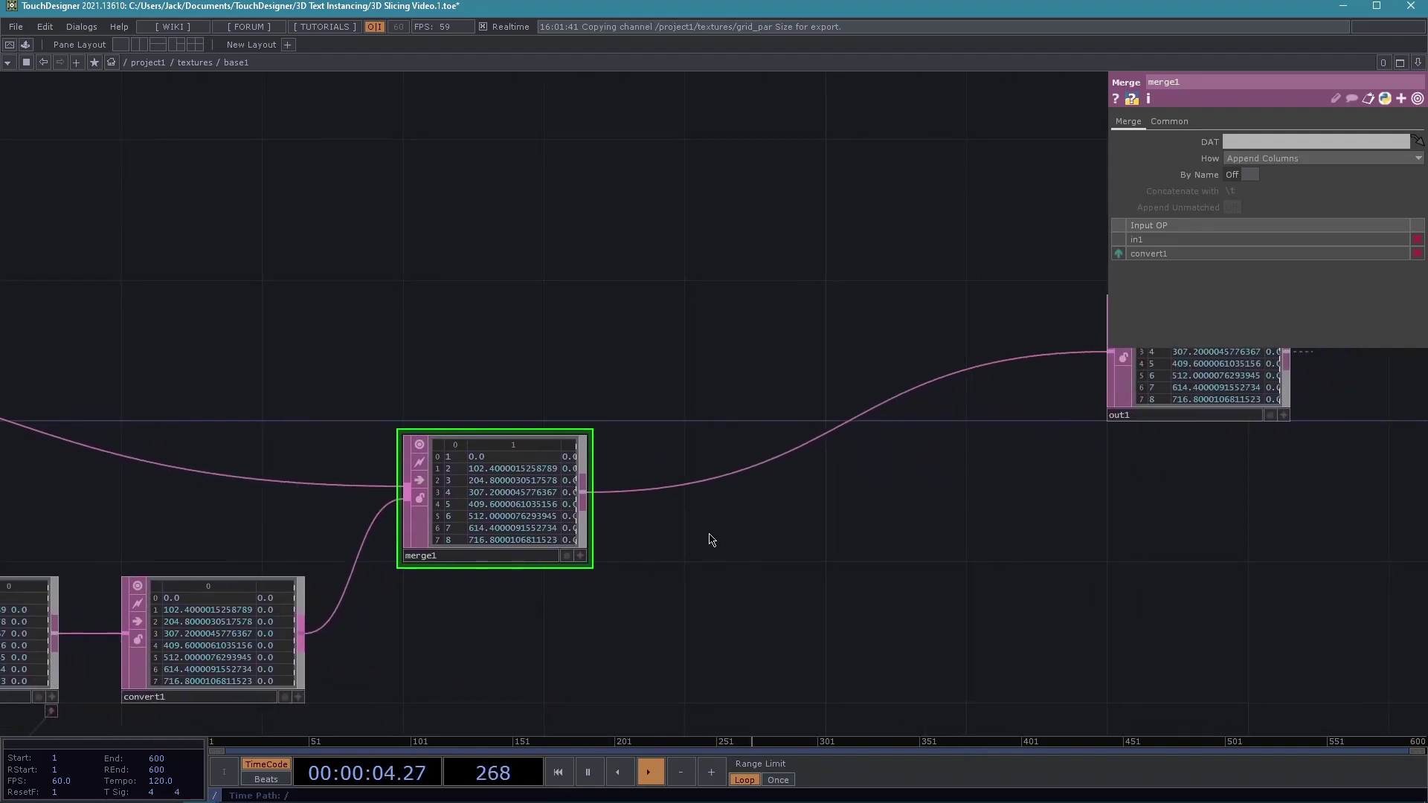
pyautogui.rightClick(686, 485)
pyautogui.click(706, 469)
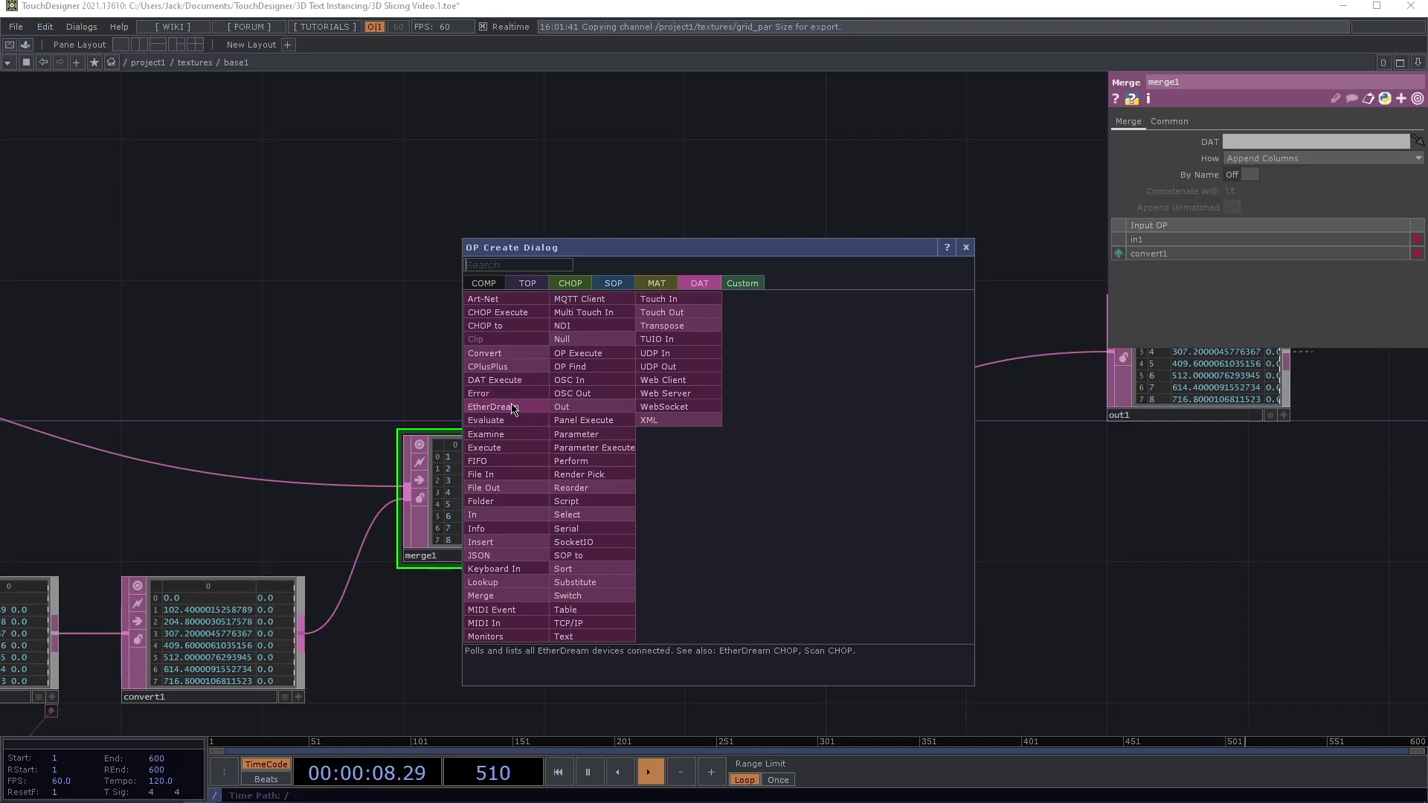
pyautogui.click(515, 542)
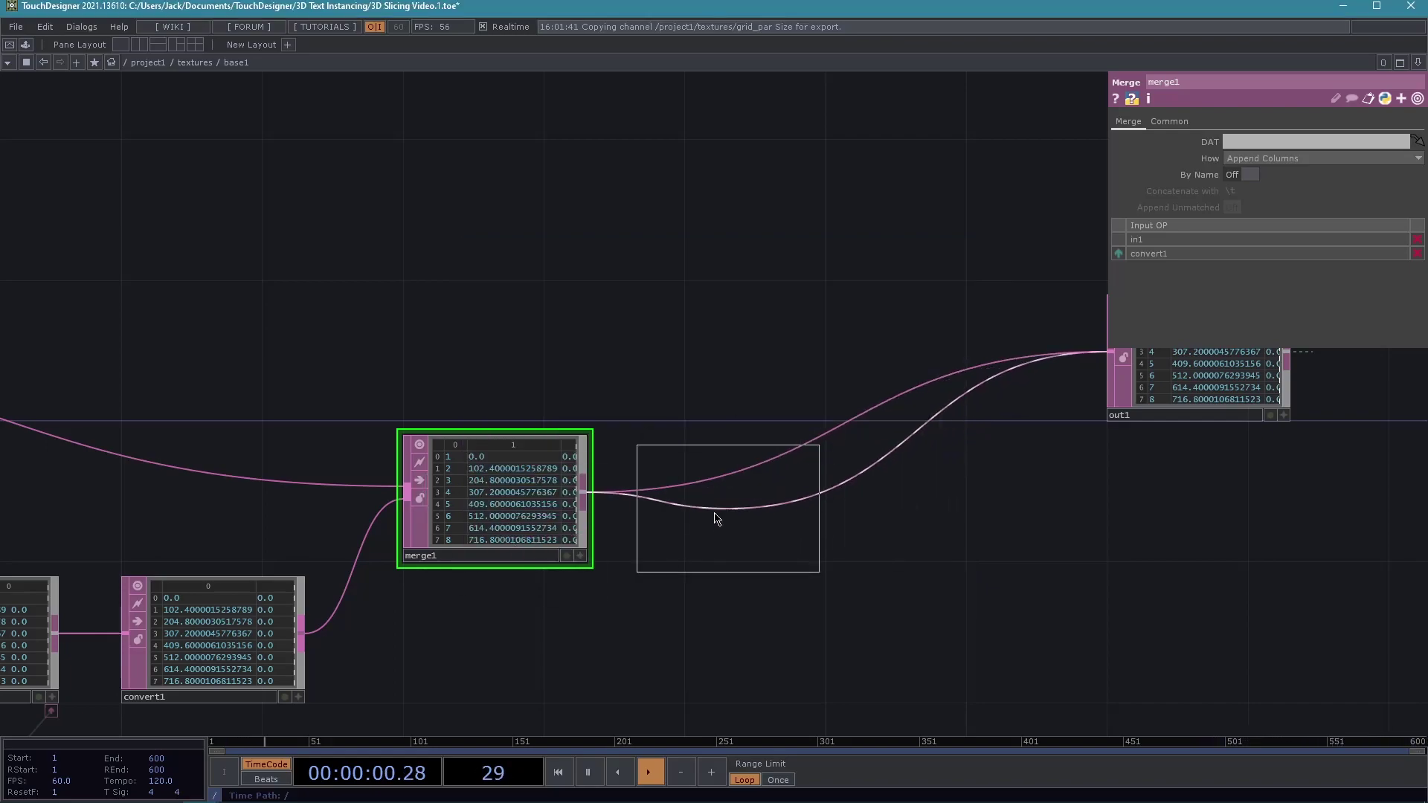
pyautogui.click(722, 507)
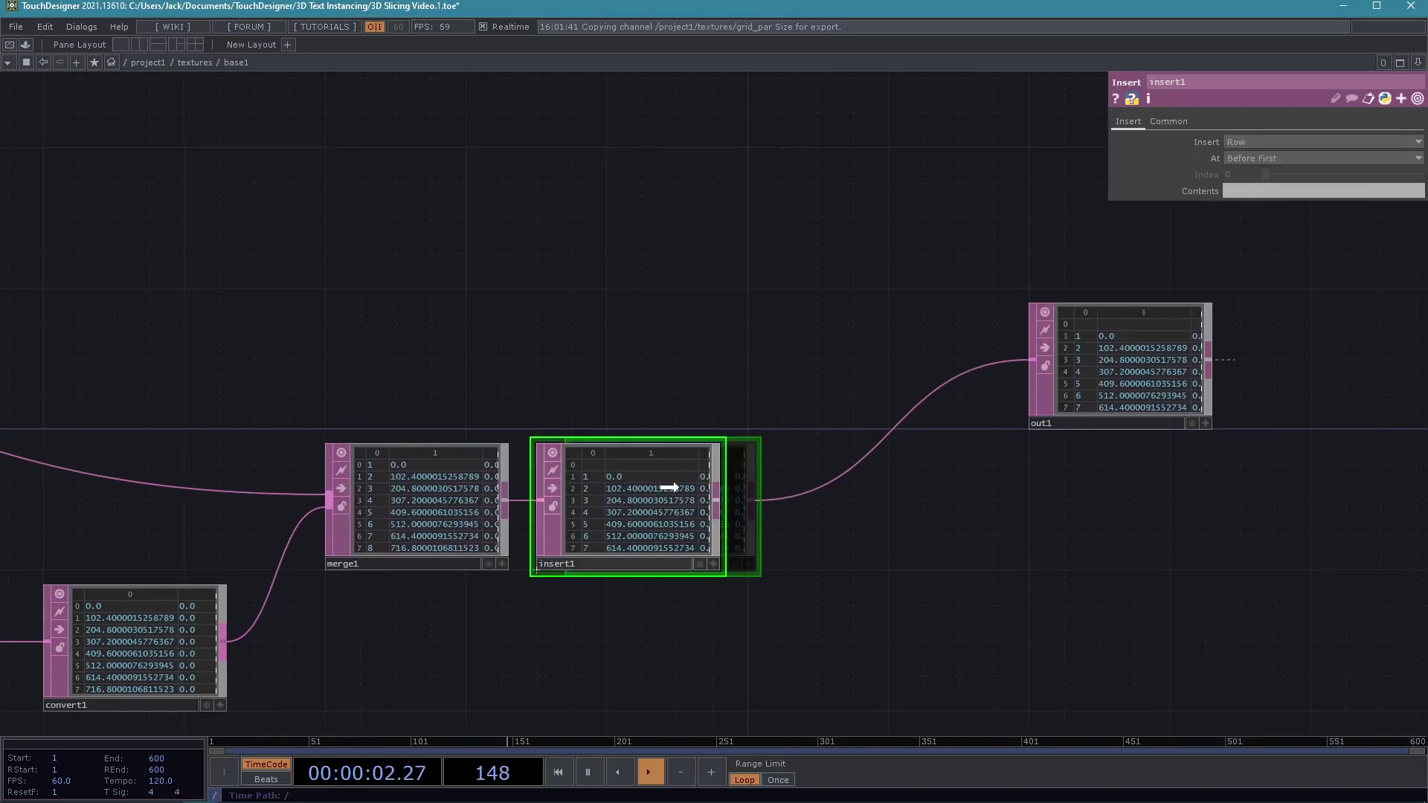
# Set the Contents of insert1's new header row to "index x y" and check the table.
pyautogui.click(1265, 191)
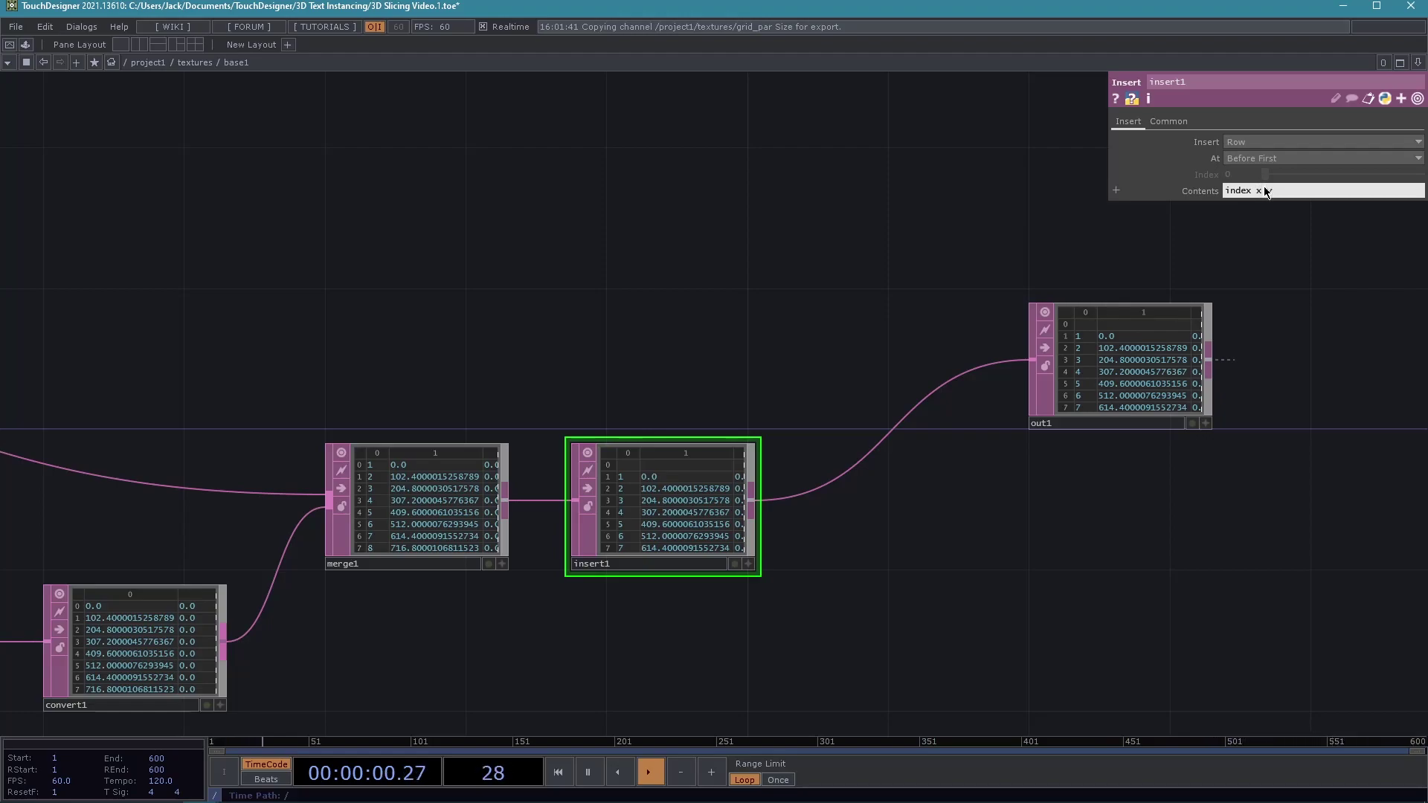
pyautogui.press('Return')
pyautogui.scroll(5, 730, 360)
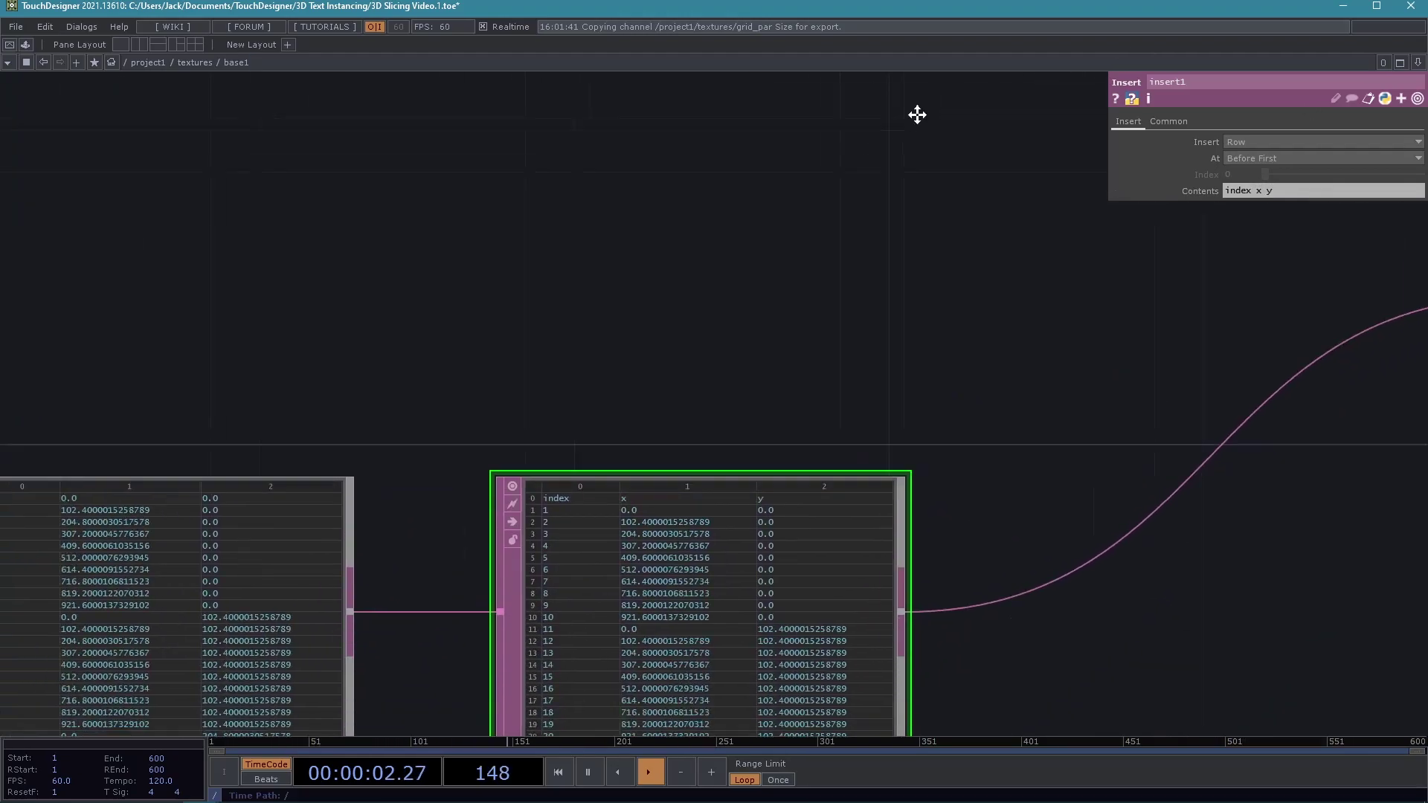
pyautogui.moveTo(914, 121); pyautogui.dragTo(974, 63)
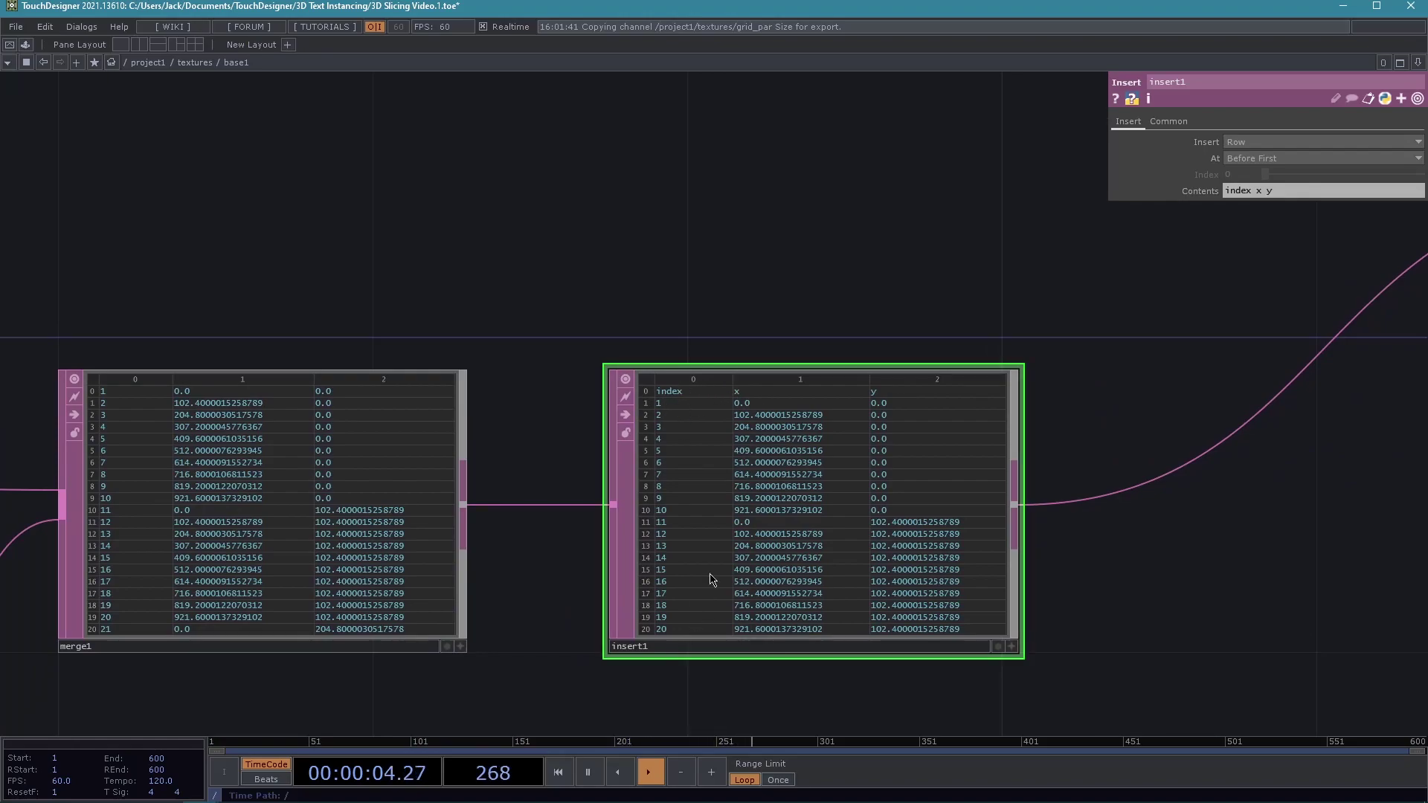
# Look over the finished chain inside base1 and return to the parent textures network.
pyautogui.scroll(-2, 1115, 595)
pyautogui.moveTo(1042, 593); pyautogui.dragTo(1233, 519)
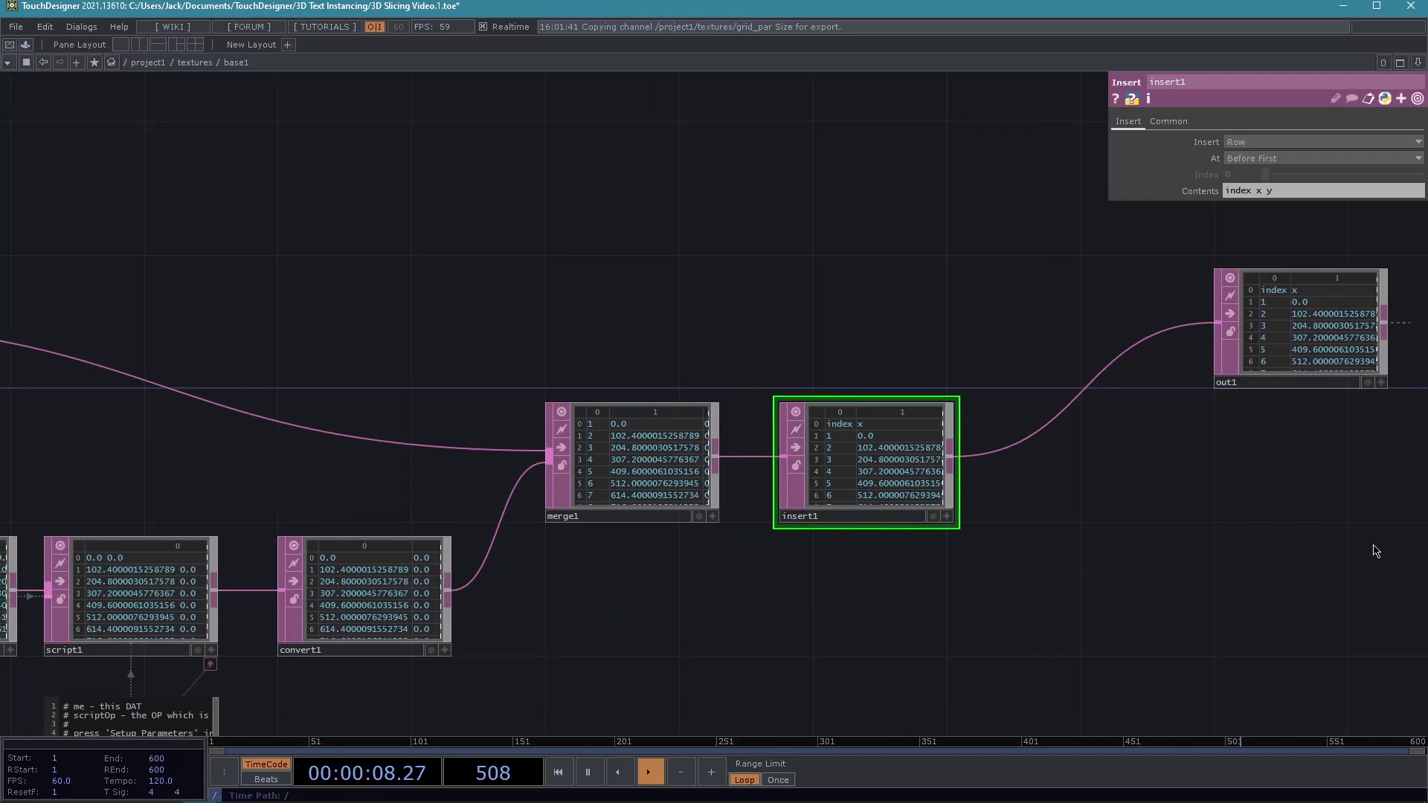
pyautogui.scroll(-4, 647, 709)
pyautogui.moveTo(690, 661); pyautogui.dragTo(731, 533)
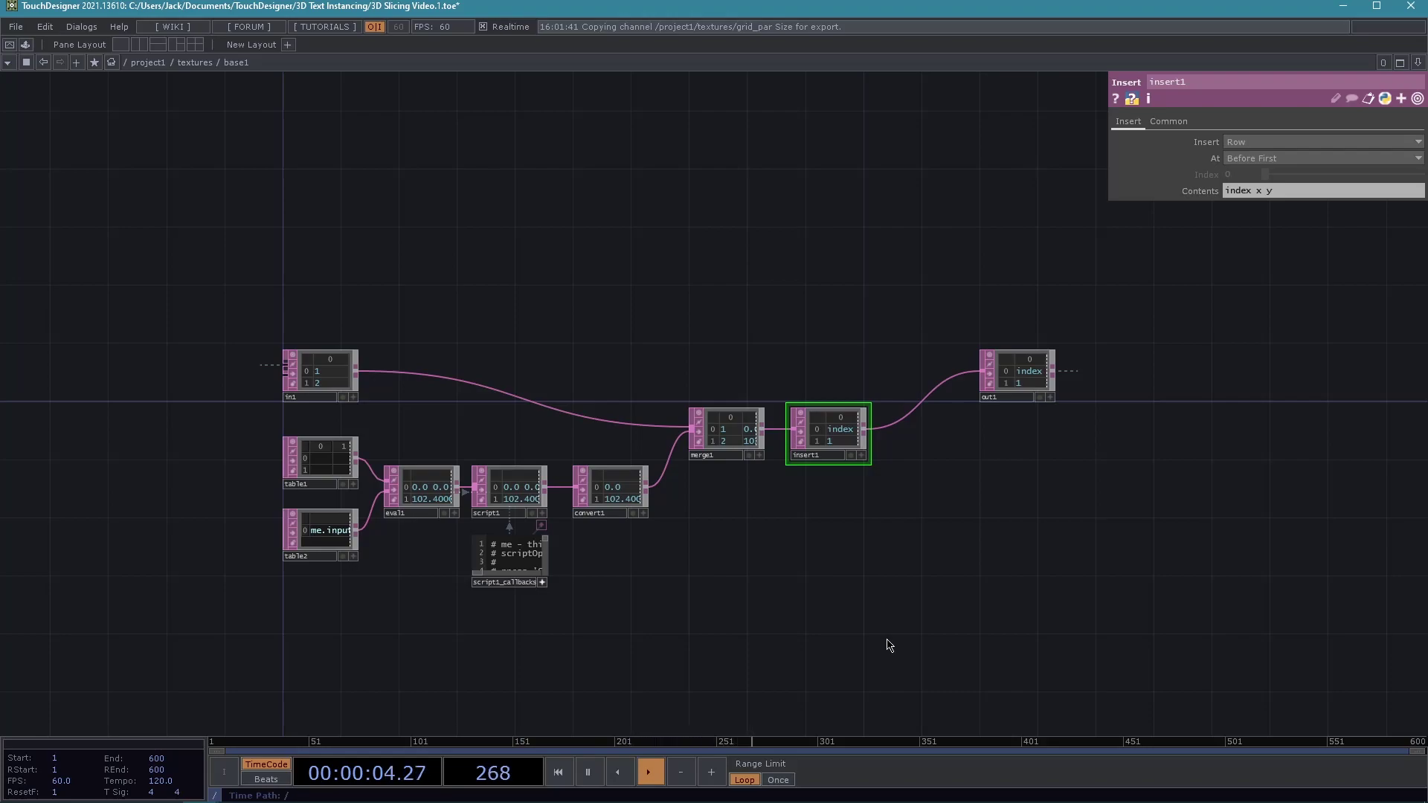
pyautogui.press('u')
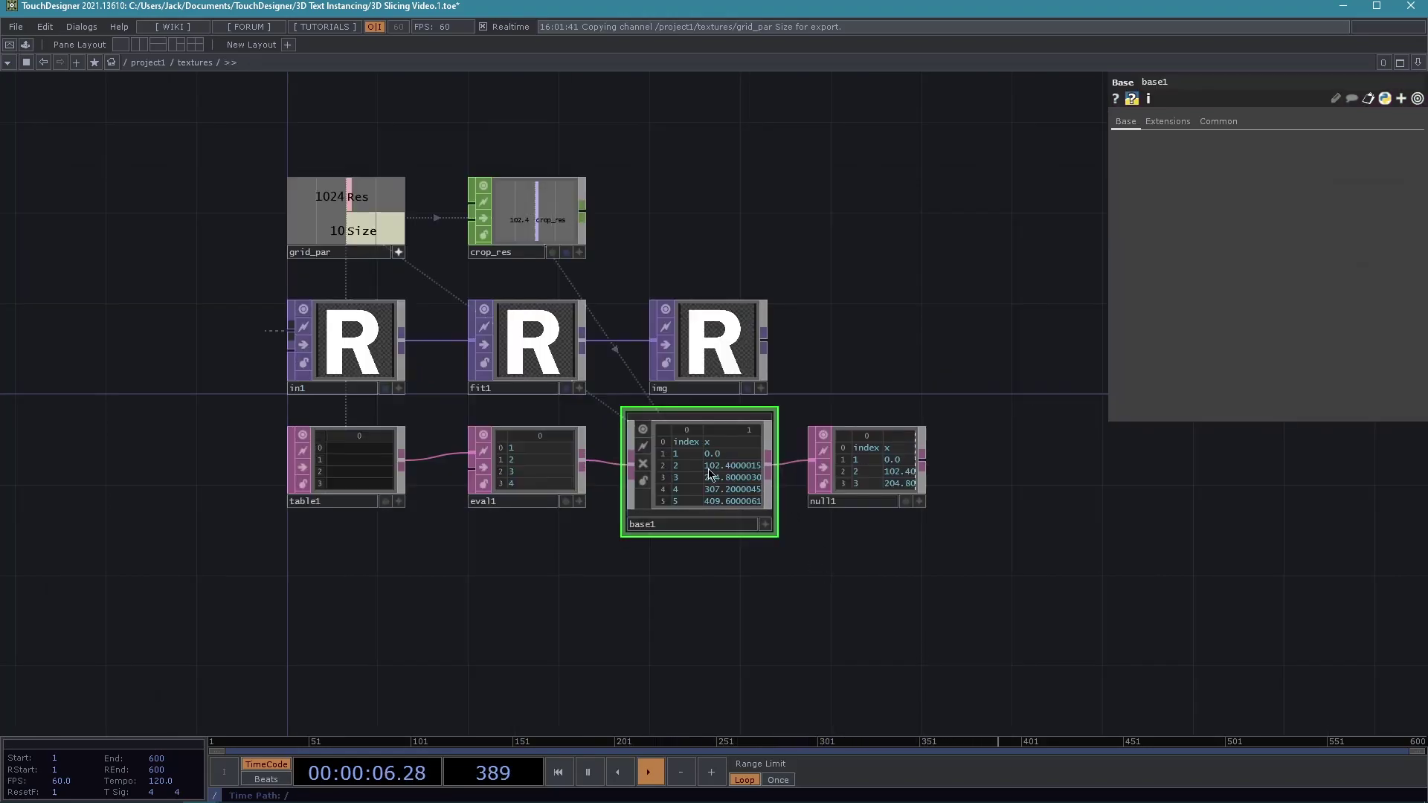
pyautogui.moveTo(864, 507); pyautogui.dragTo(886, 508)
pyautogui.scroll(-4, 856, 520)
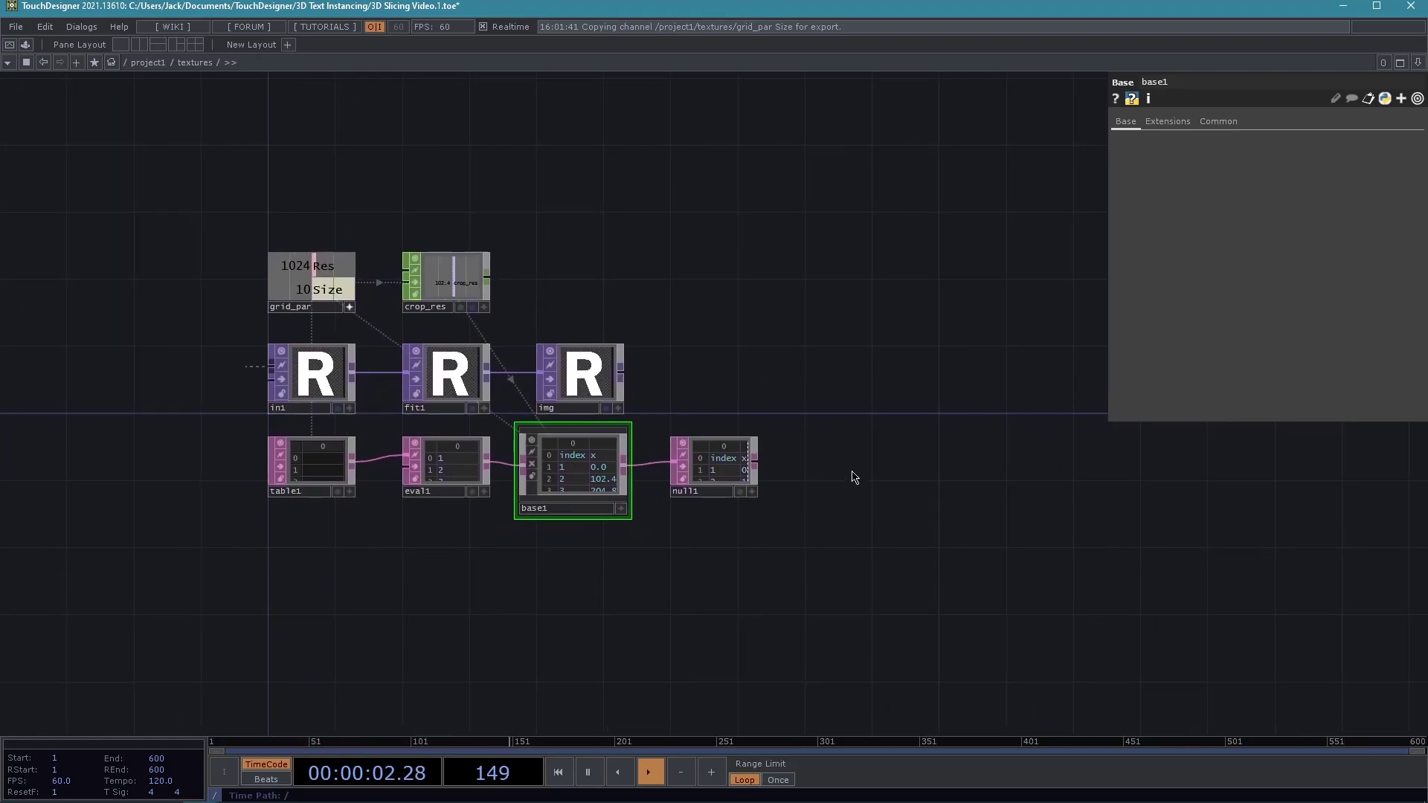
# Add a Replicator COMP in open space beyond null1 in the textures network.
pyautogui.press('Tab')
pyautogui.press('Tab')
pyautogui.press('Tab')
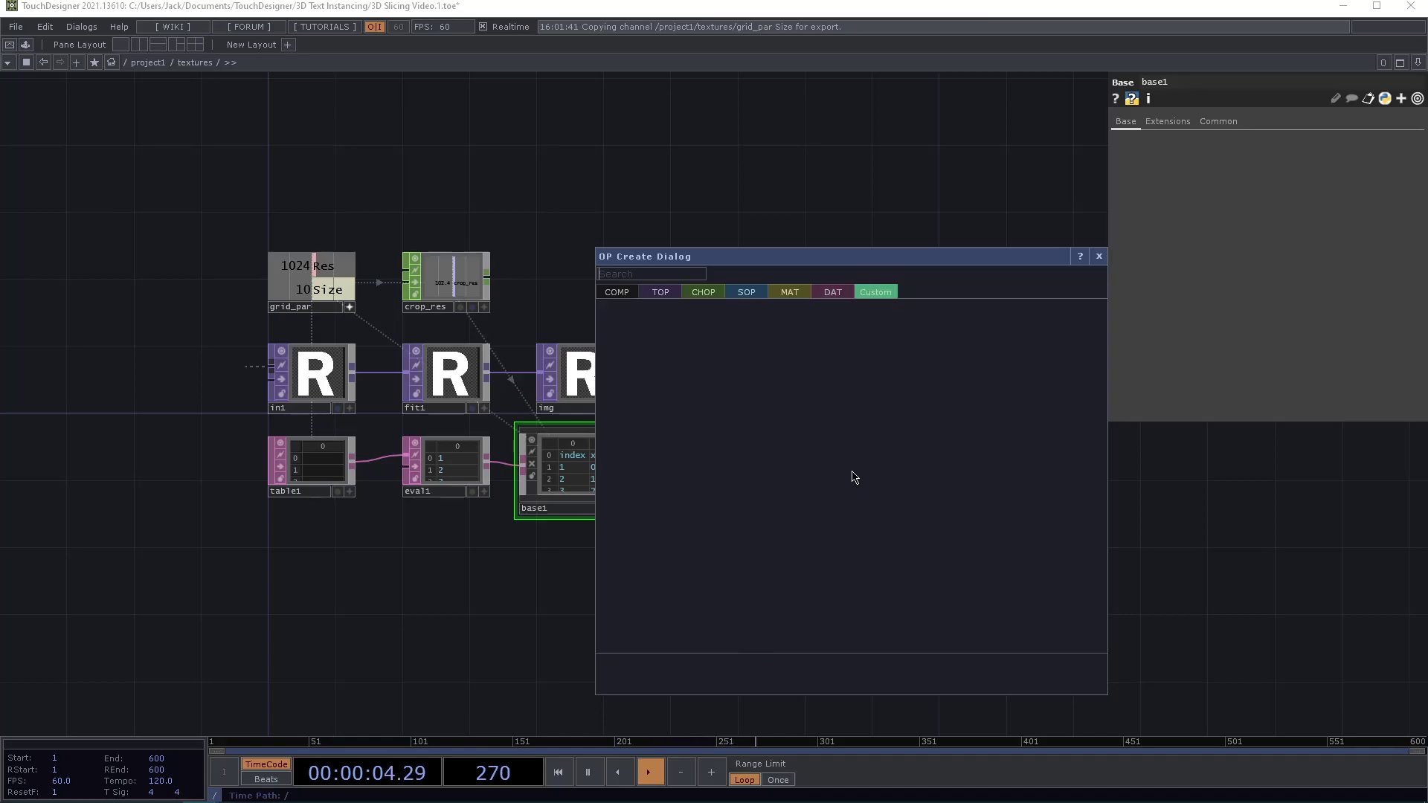
pyautogui.write('replic')
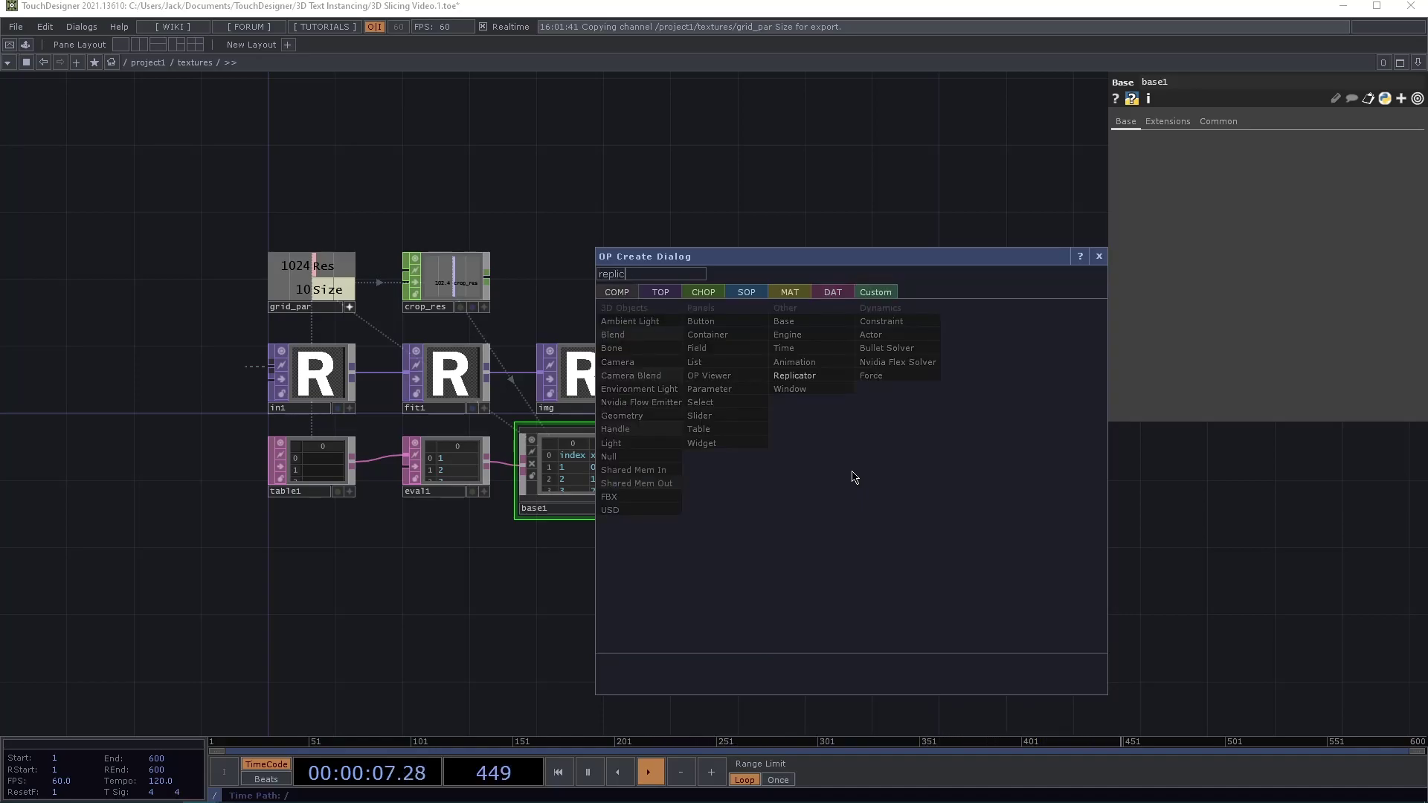
pyautogui.click(794, 376)
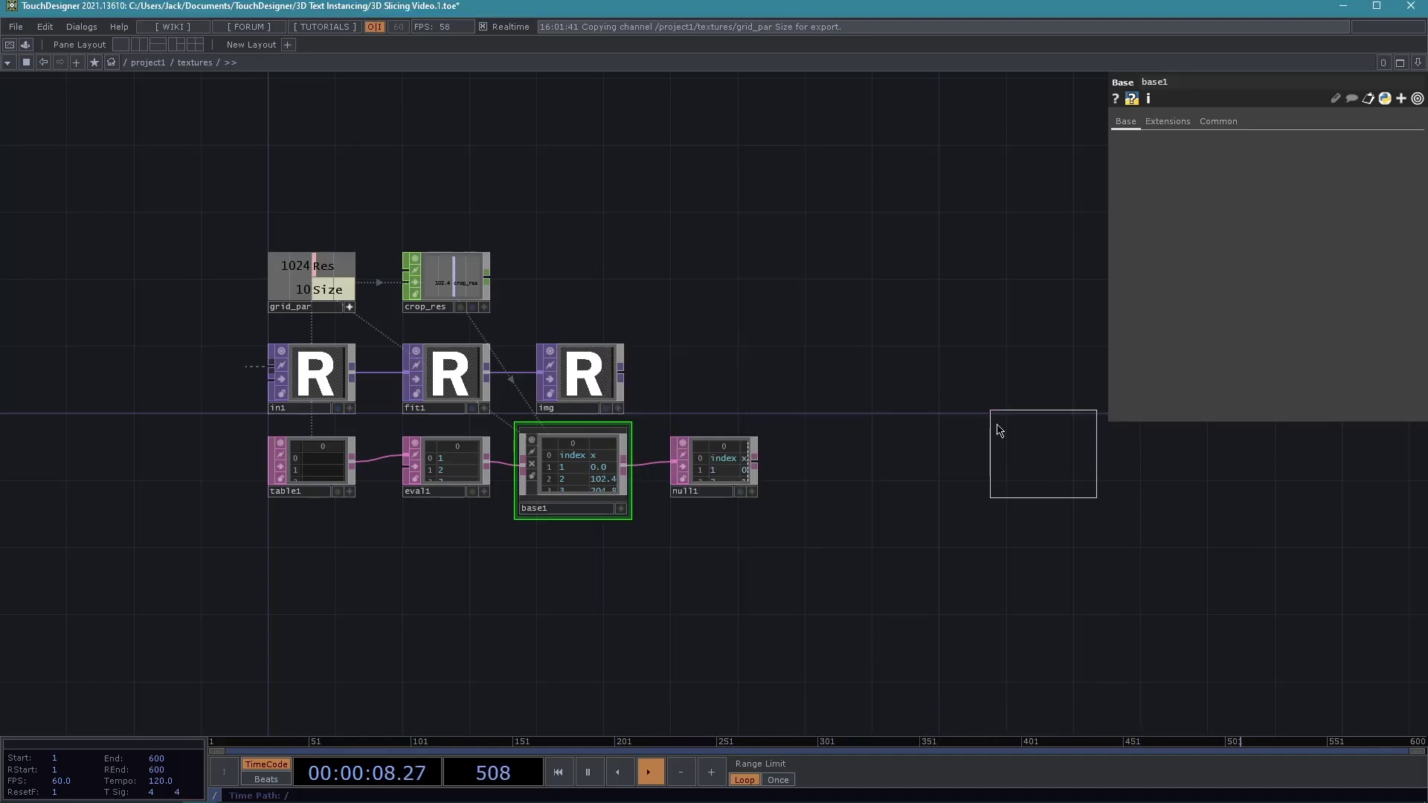
pyautogui.click(884, 379)
# Select all nodes in the textures network and move them together to the area above and left of the network origin.
pyautogui.scroll(4, 791, 547)
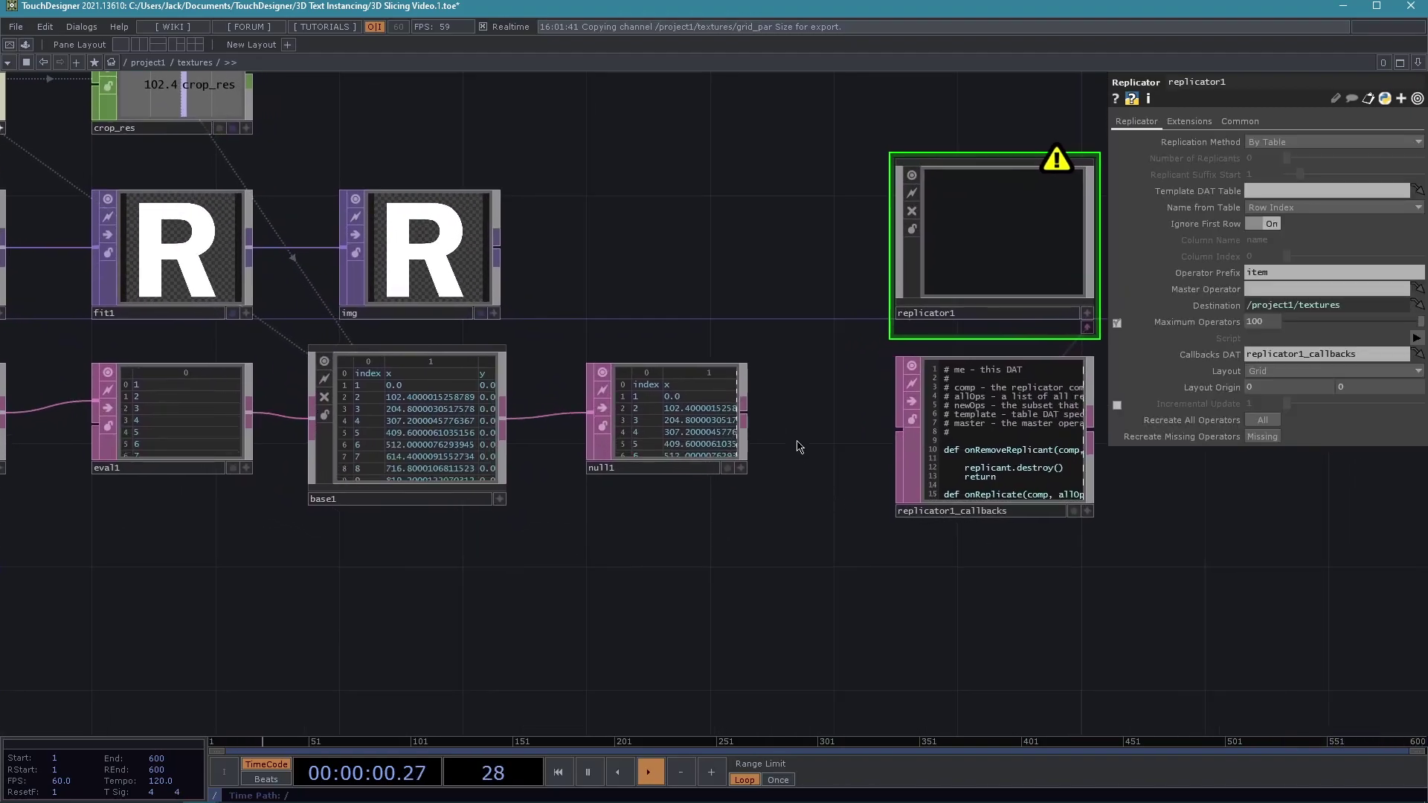
pyautogui.scroll(-2, 855, 350)
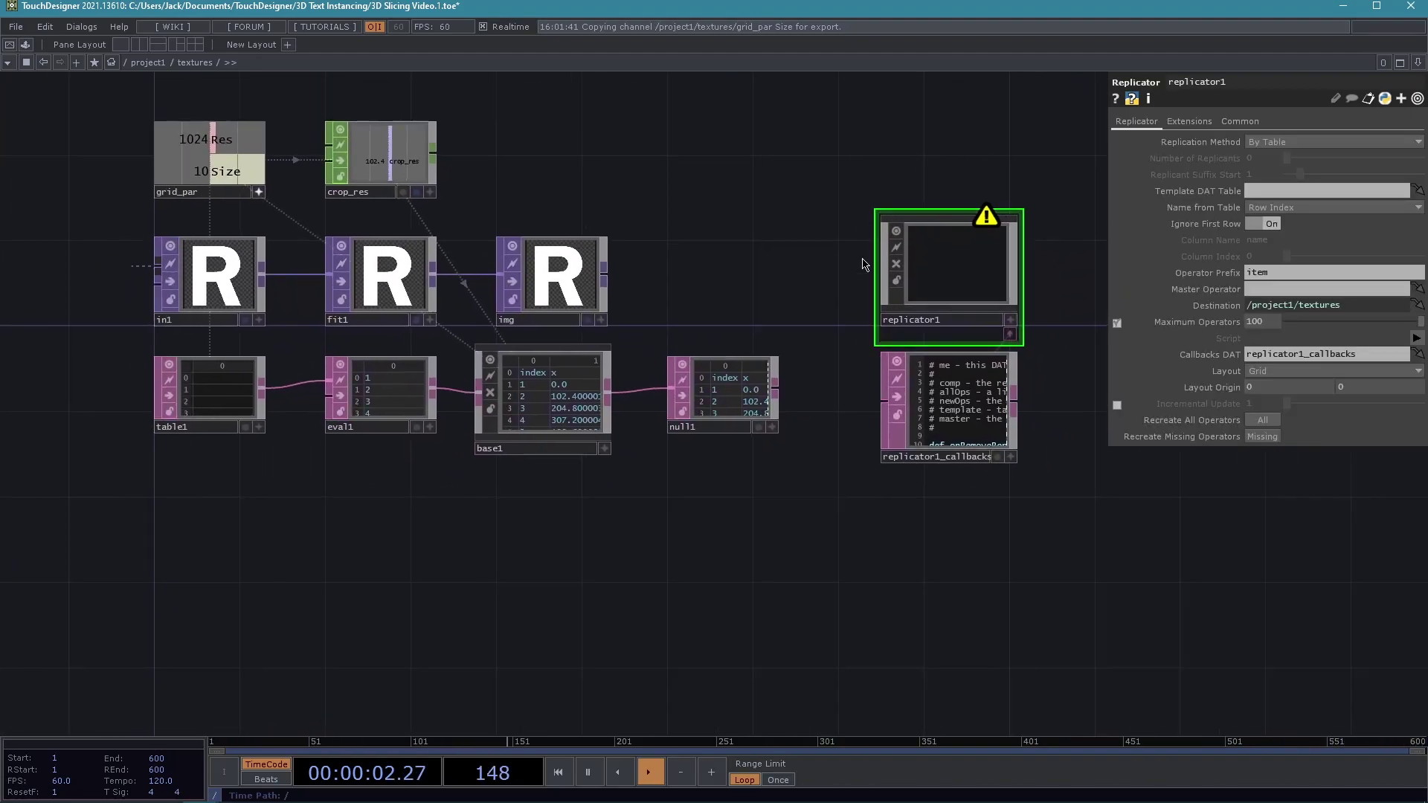
pyautogui.moveTo(866, 252); pyautogui.dragTo(821, 360)
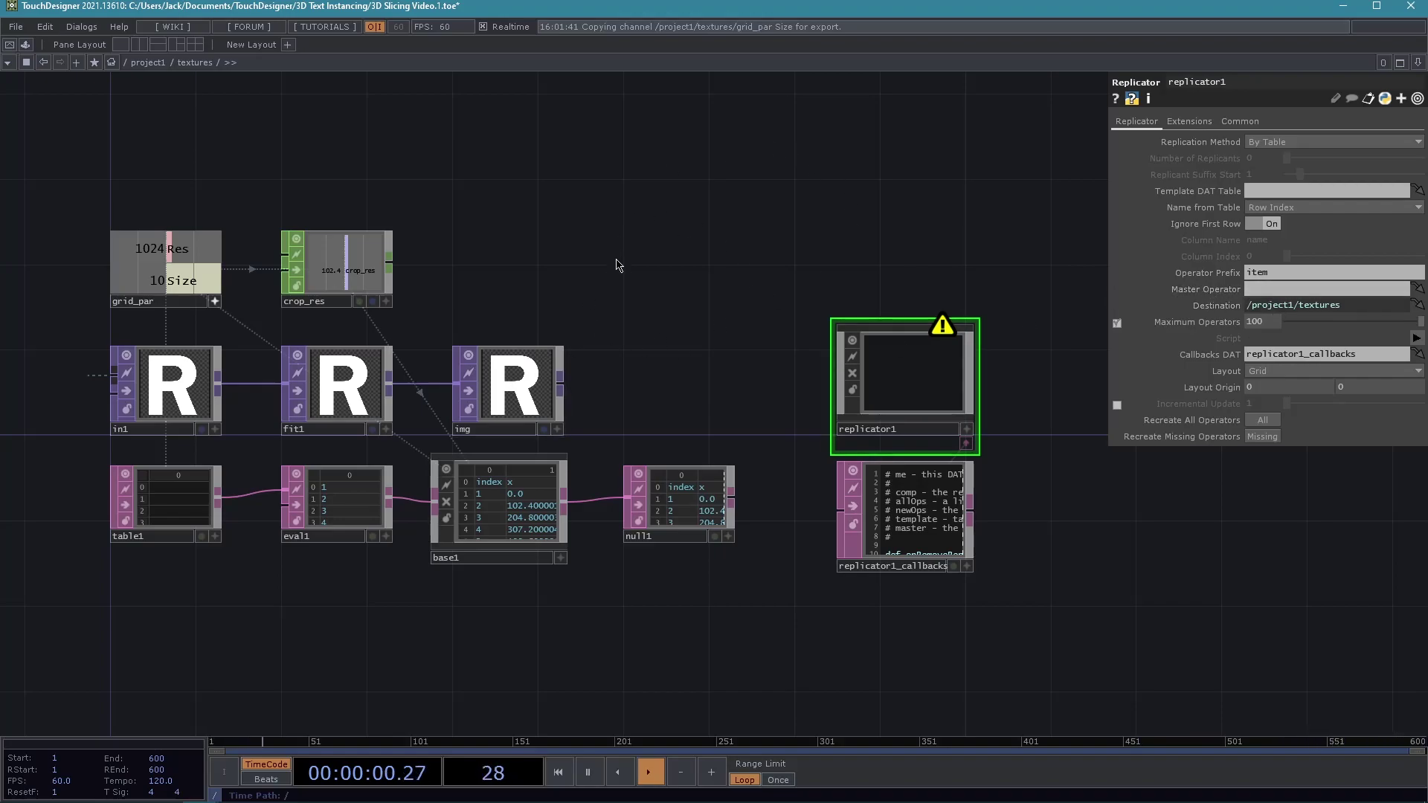
pyautogui.moveTo(716, 300); pyautogui.dragTo(665, 289)
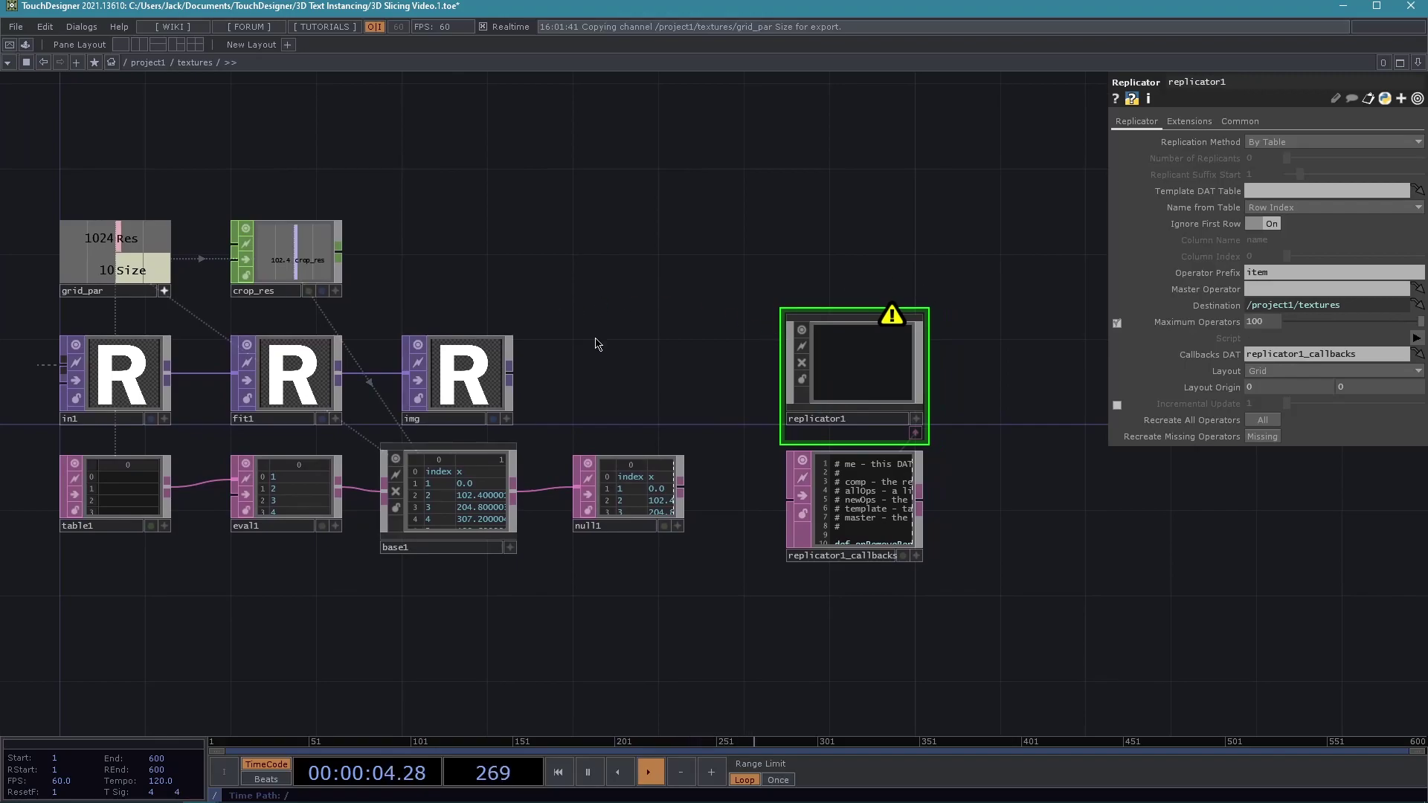
pyautogui.scroll(-4, 654, 293)
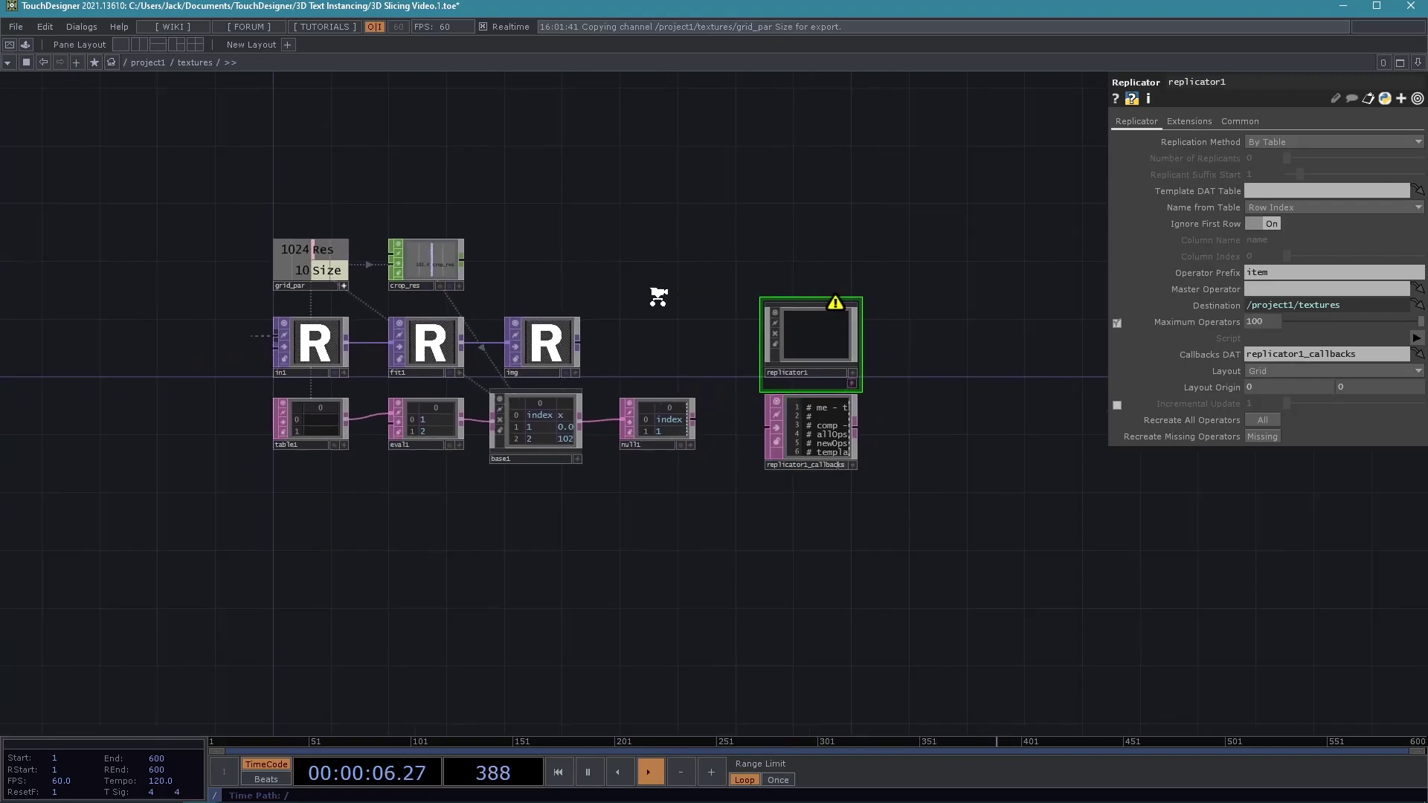
pyautogui.moveTo(650, 280); pyautogui.dragTo(703, 338)
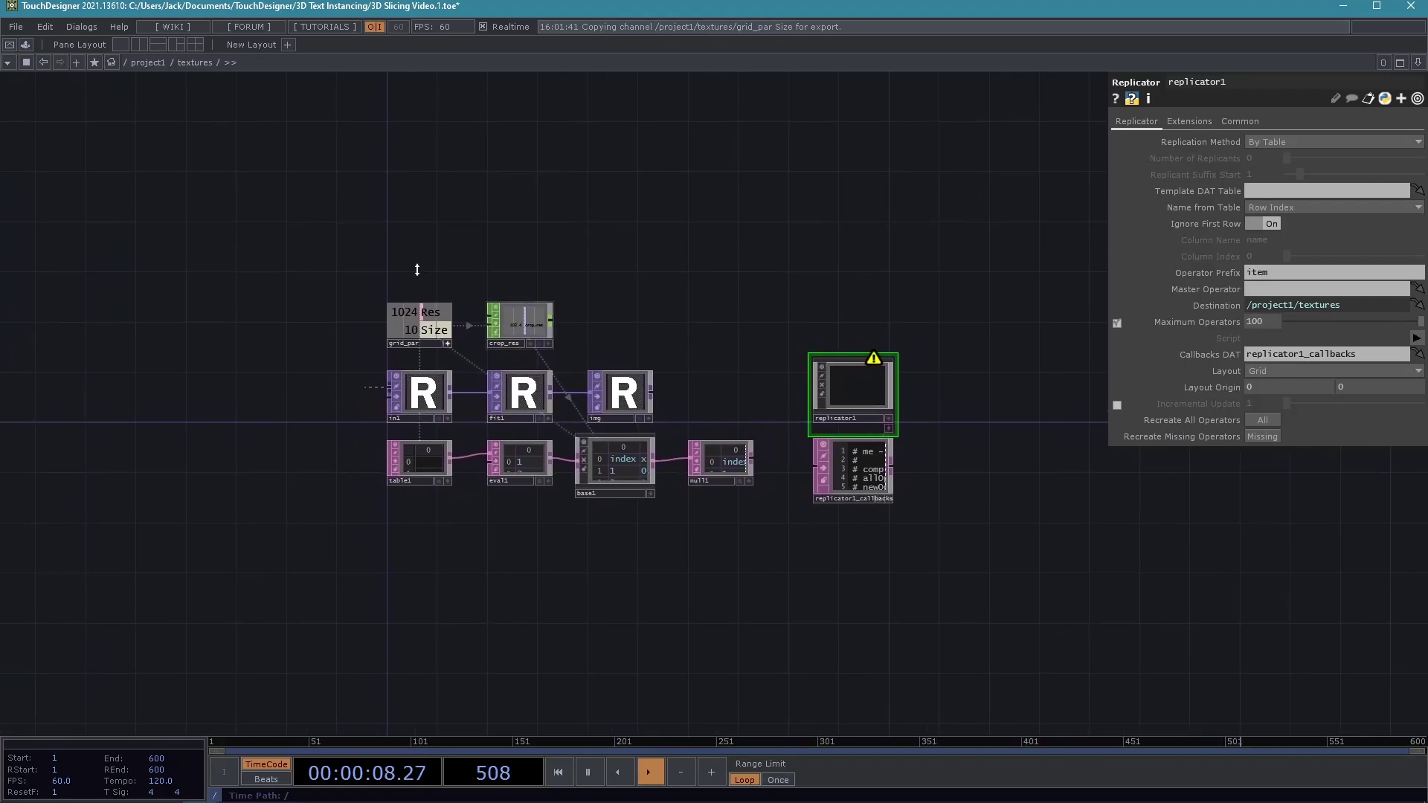
pyautogui.moveTo(286, 248); pyautogui.dragTo(954, 600)
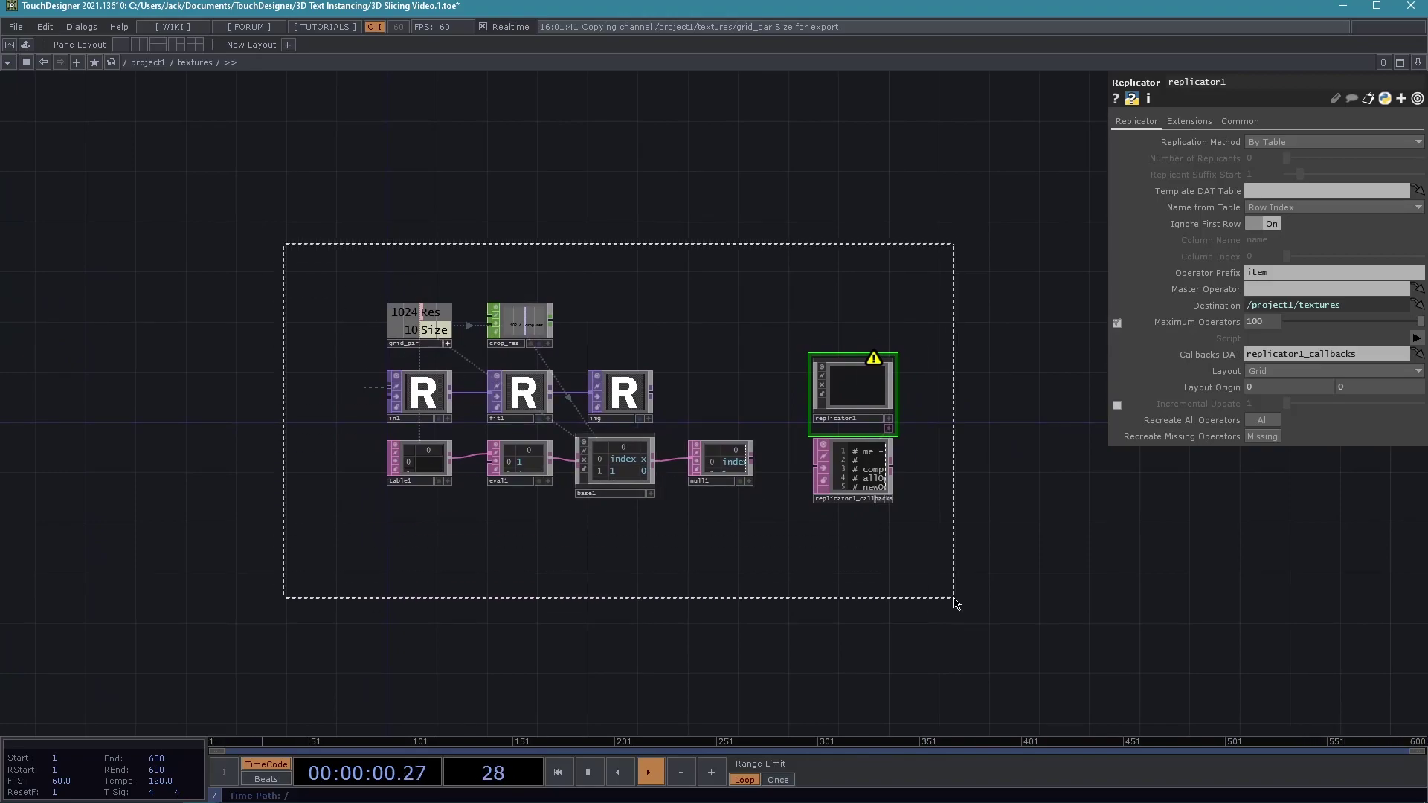
pyautogui.moveTo(954, 598); pyautogui.dragTo(954, 598, button='right')
pyautogui.moveTo(613, 592); pyautogui.dragTo(823, 587)
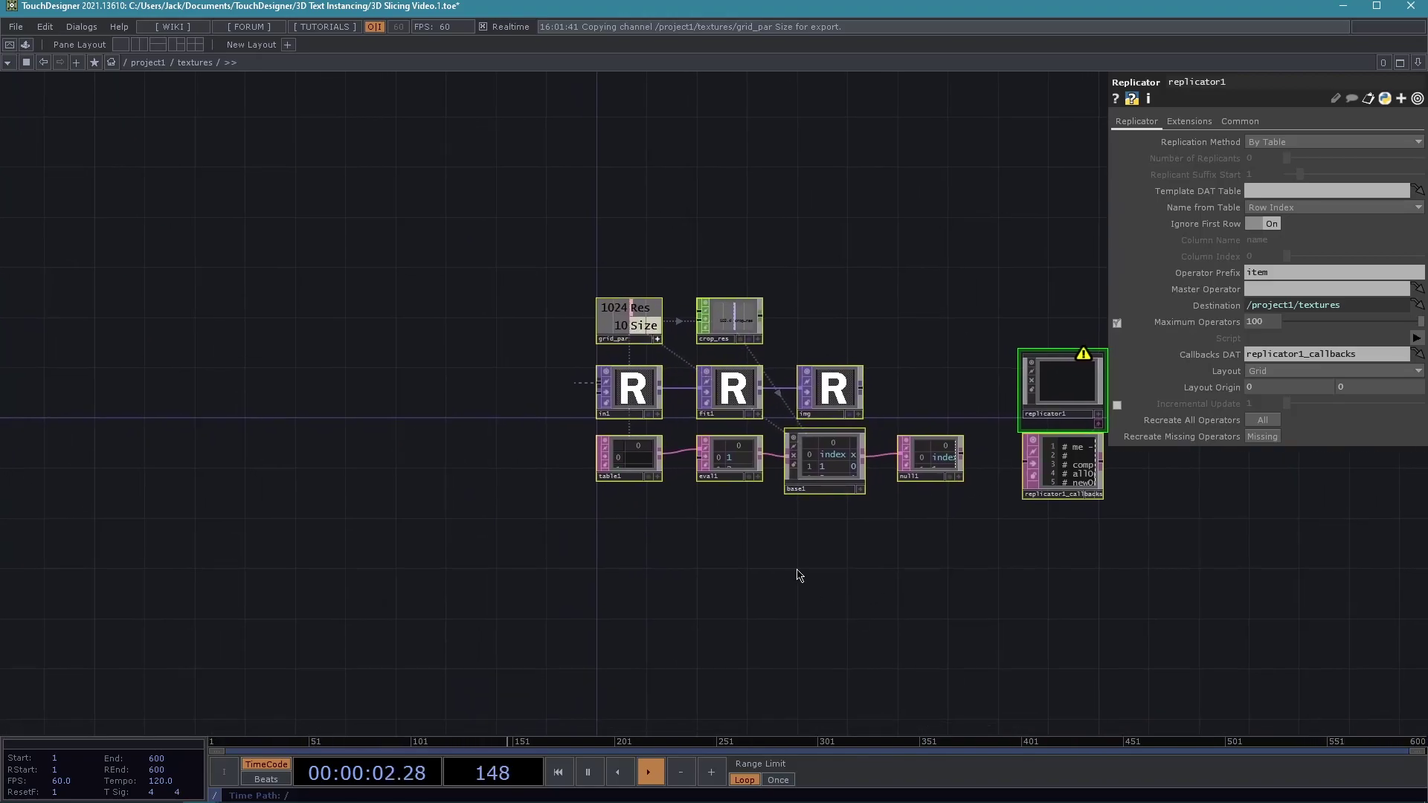
pyautogui.moveTo(824, 467); pyautogui.dragTo(325, 376)
pyautogui.moveTo(765, 537); pyautogui.dragTo(573, 442)
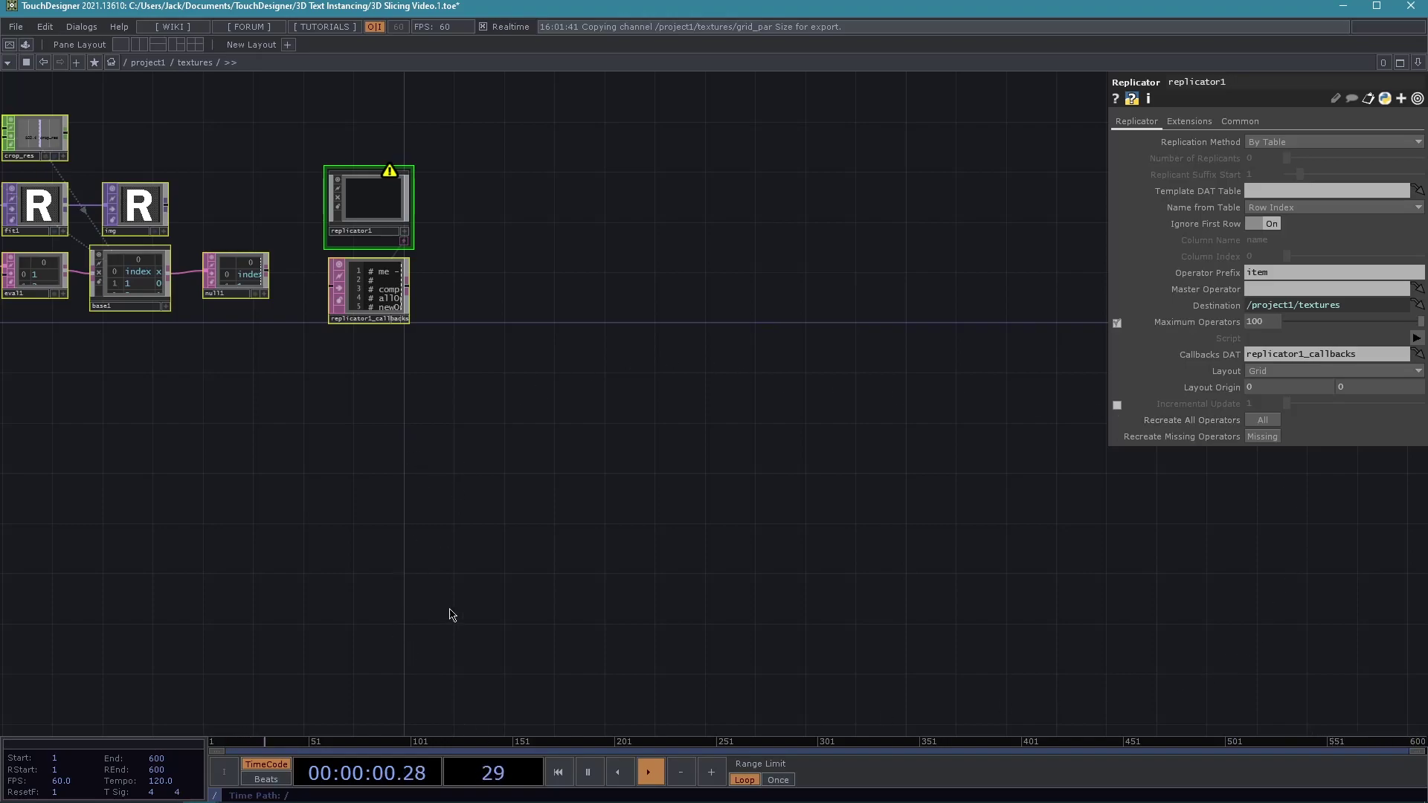
pyautogui.moveTo(808, 617); pyautogui.dragTo(1018, 710)
pyautogui.moveTo(457, 518); pyautogui.dragTo(574, 560)
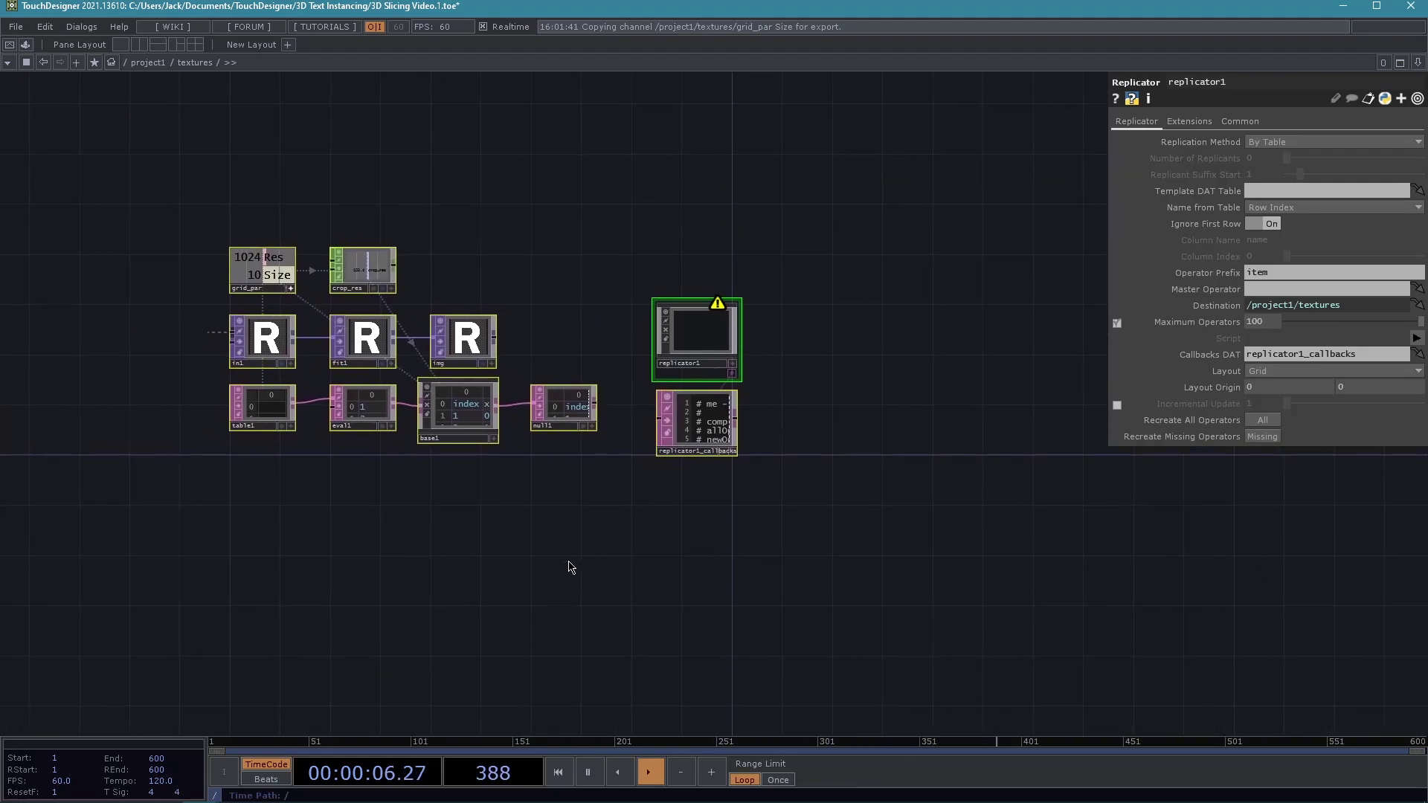
# Add a Base COMP in the free space above null1, between img and replicator1.
pyautogui.scroll(4, 597, 299)
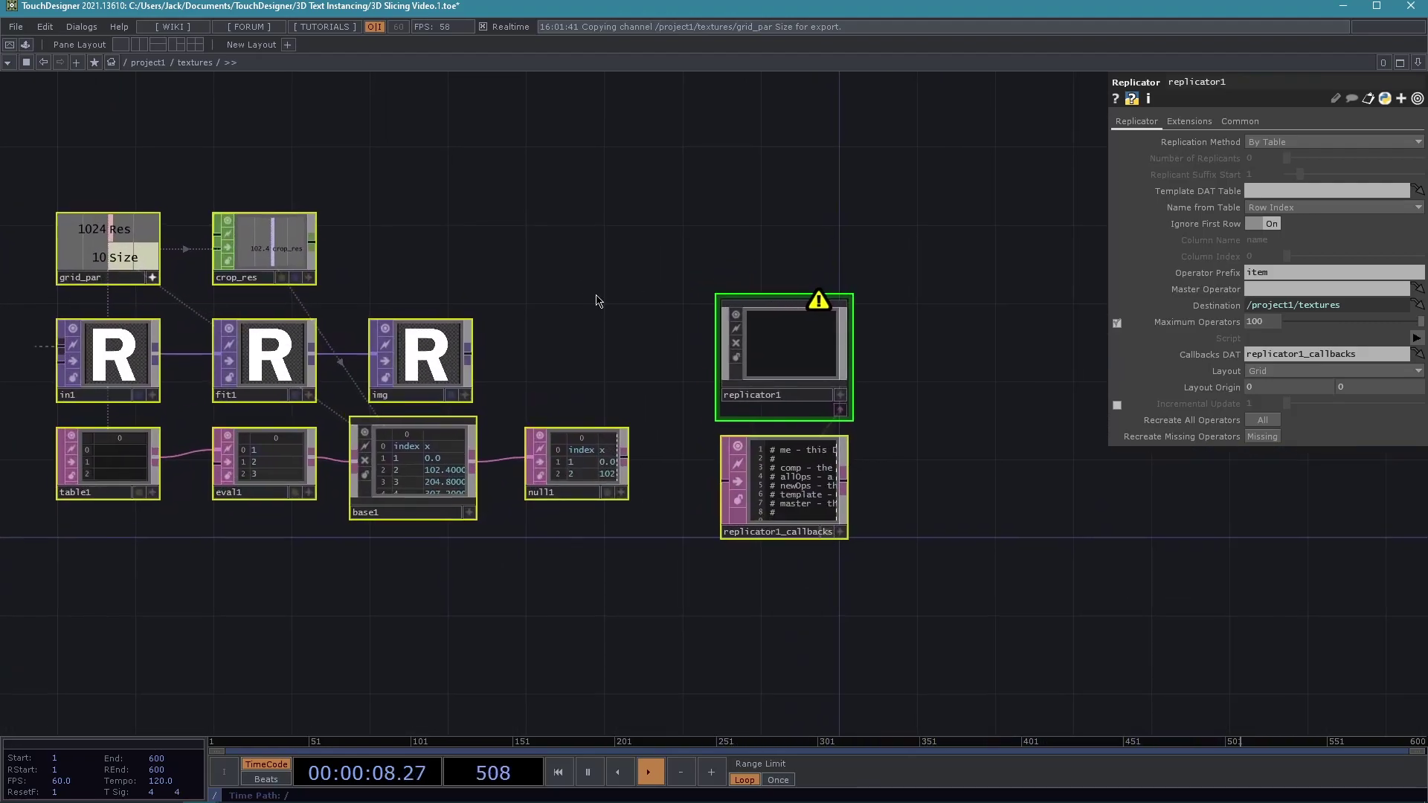
pyautogui.press('Tab')
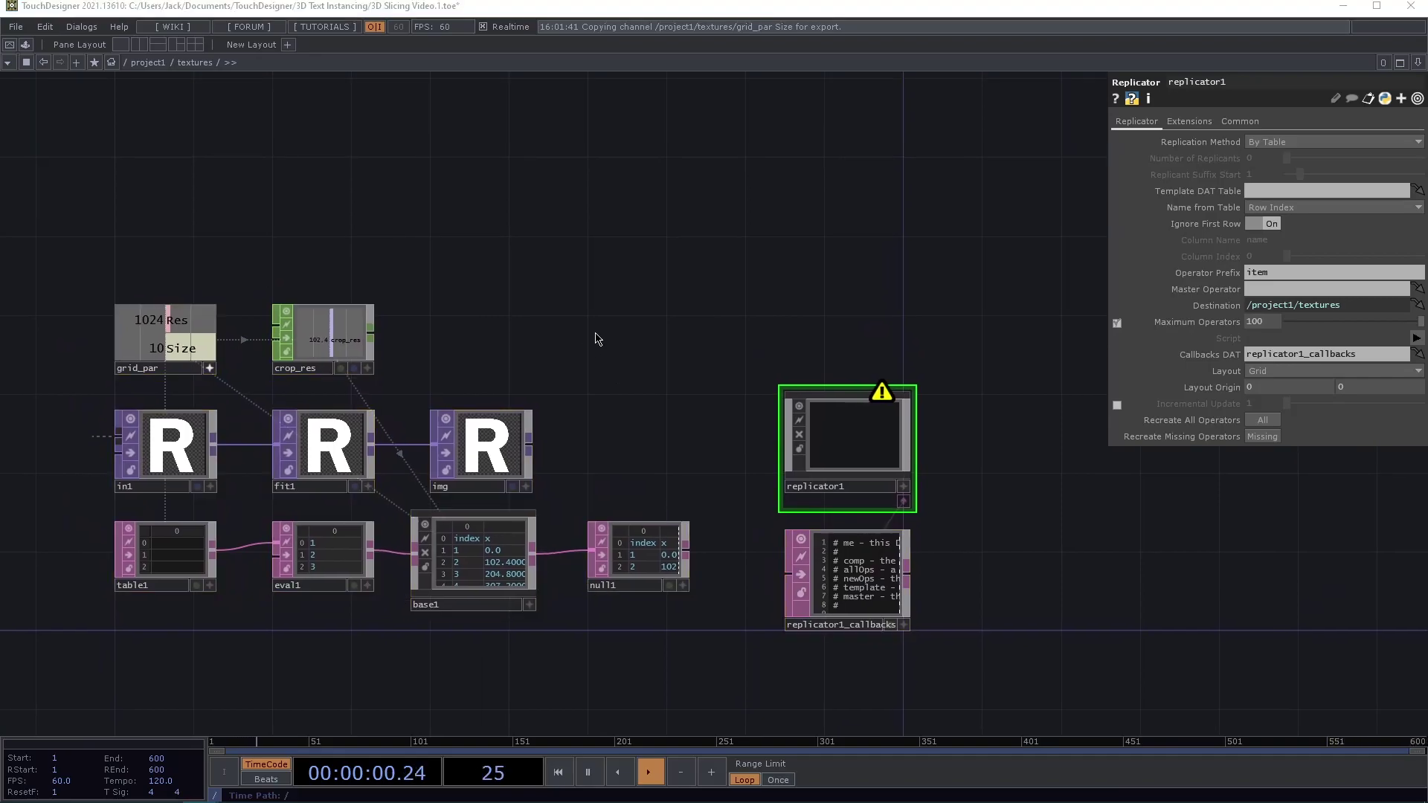
pyautogui.click(527, 183)
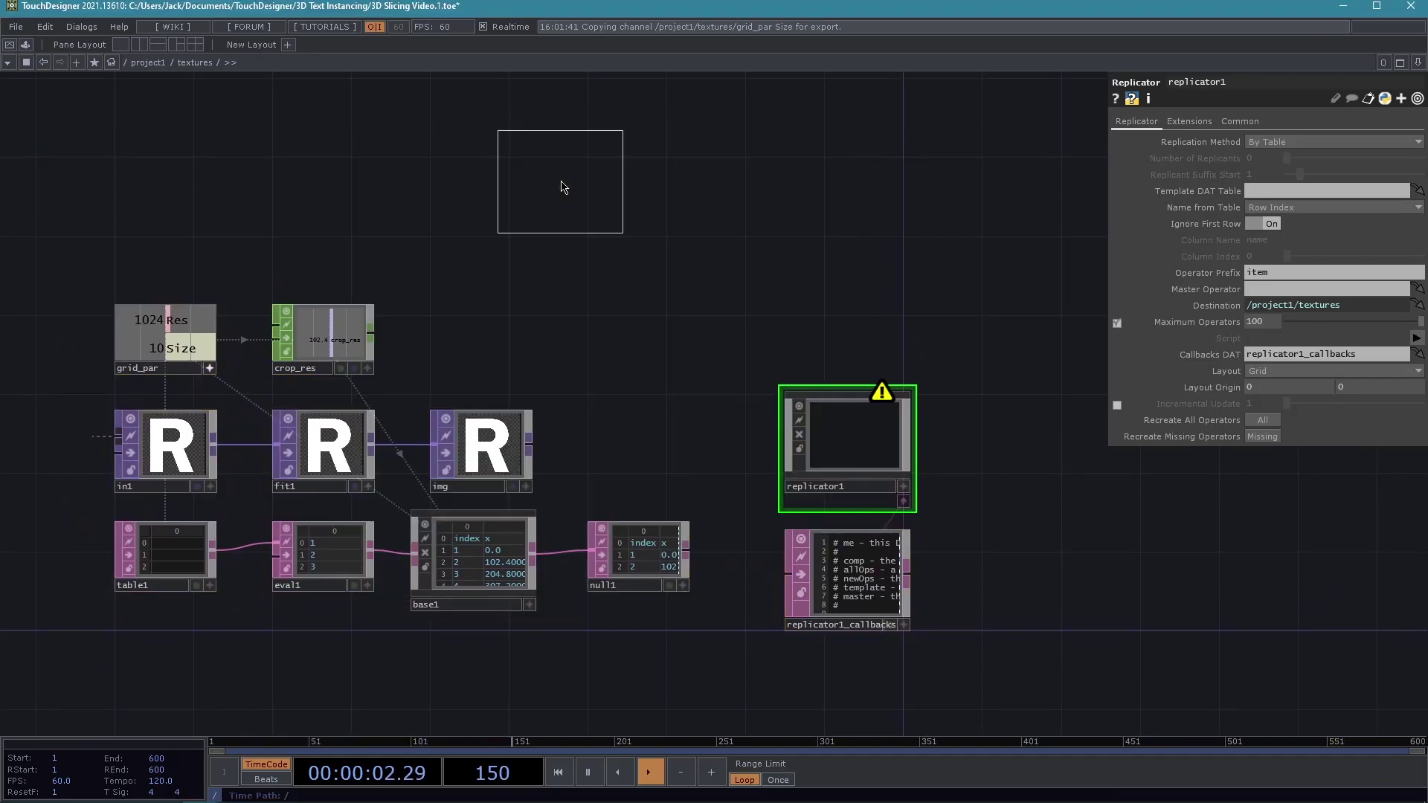
pyautogui.click(666, 305)
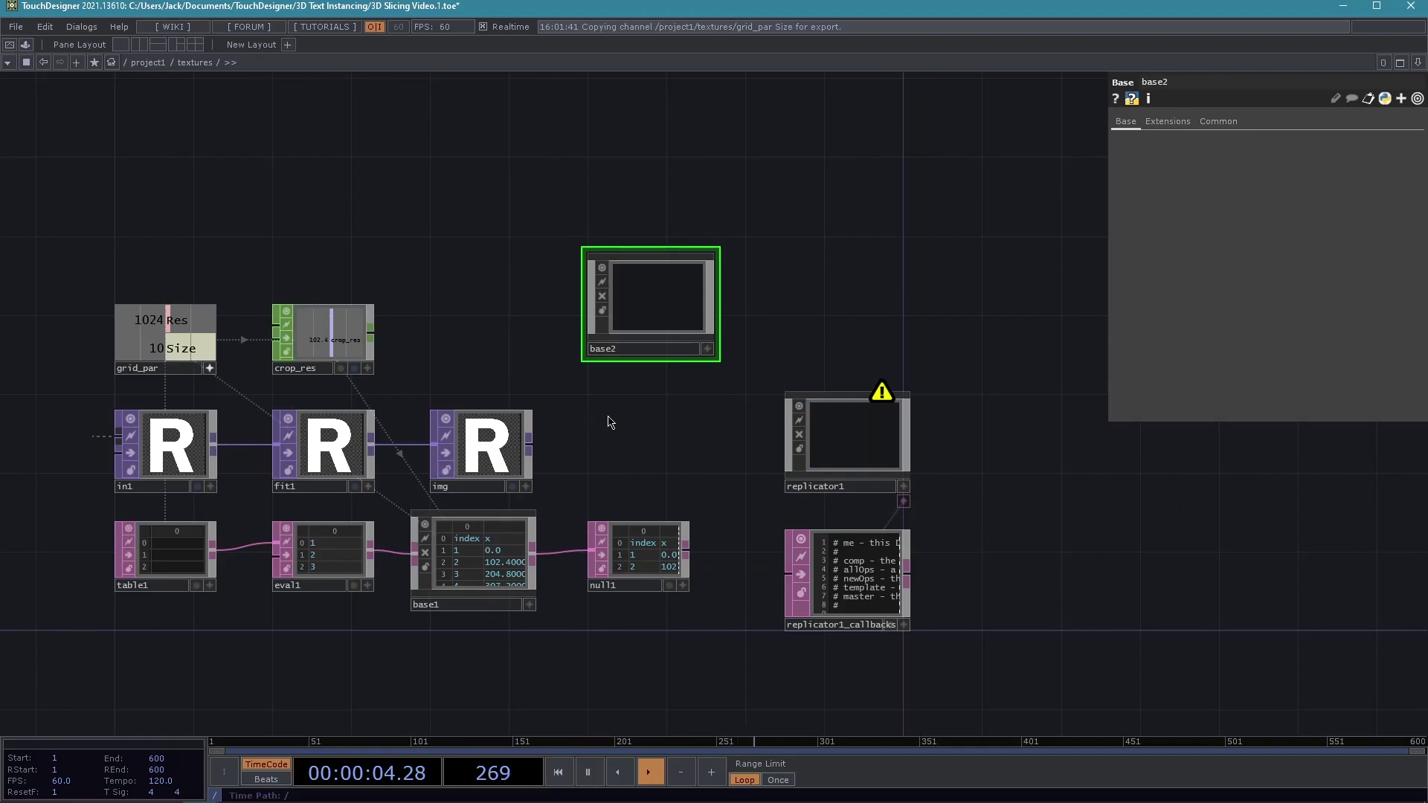
# Rename the new Base COMP above null1 in the textures network as master1.
pyautogui.scroll(2, 605, 414)
pyautogui.scroll(2, 647, 385)
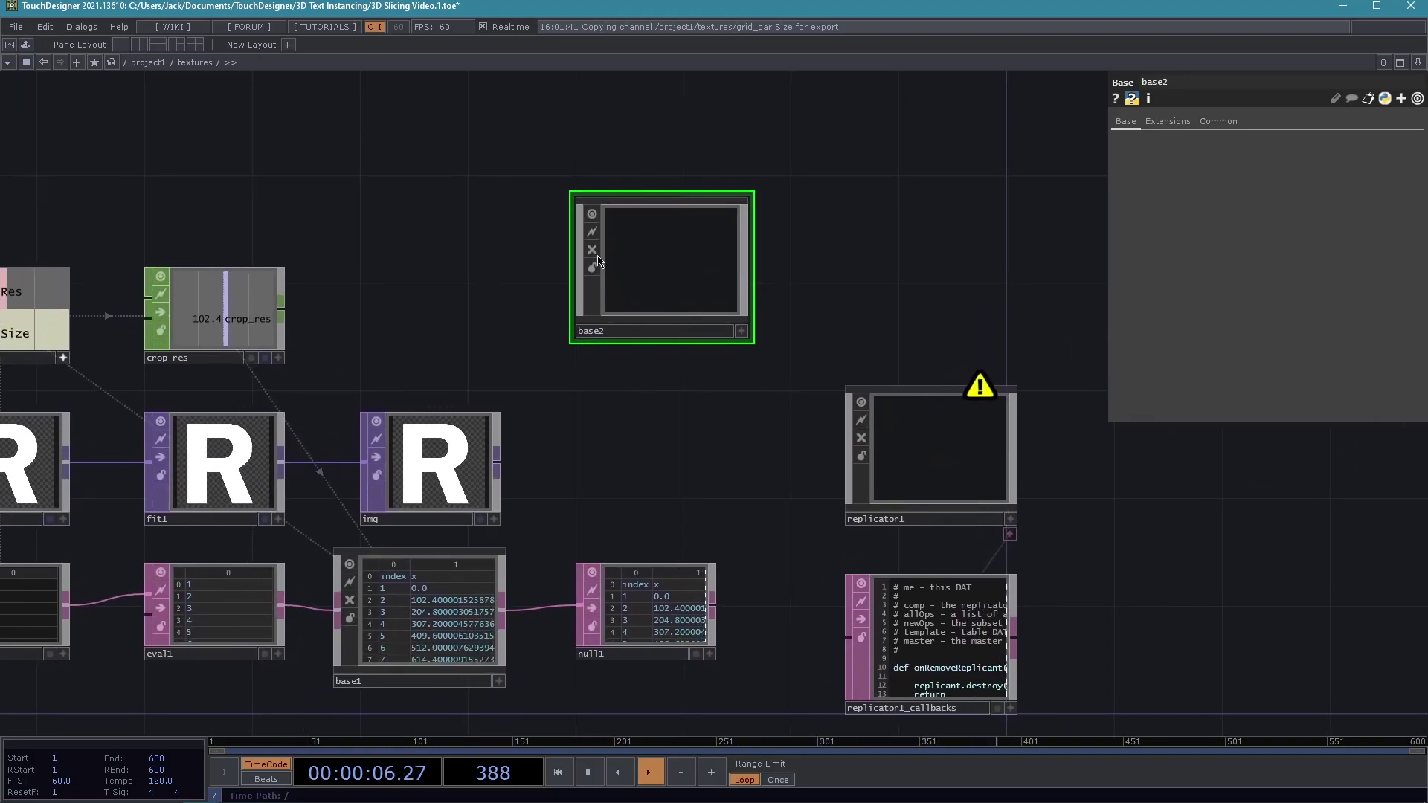
pyautogui.moveTo(589, 415); pyautogui.dragTo(566, 502)
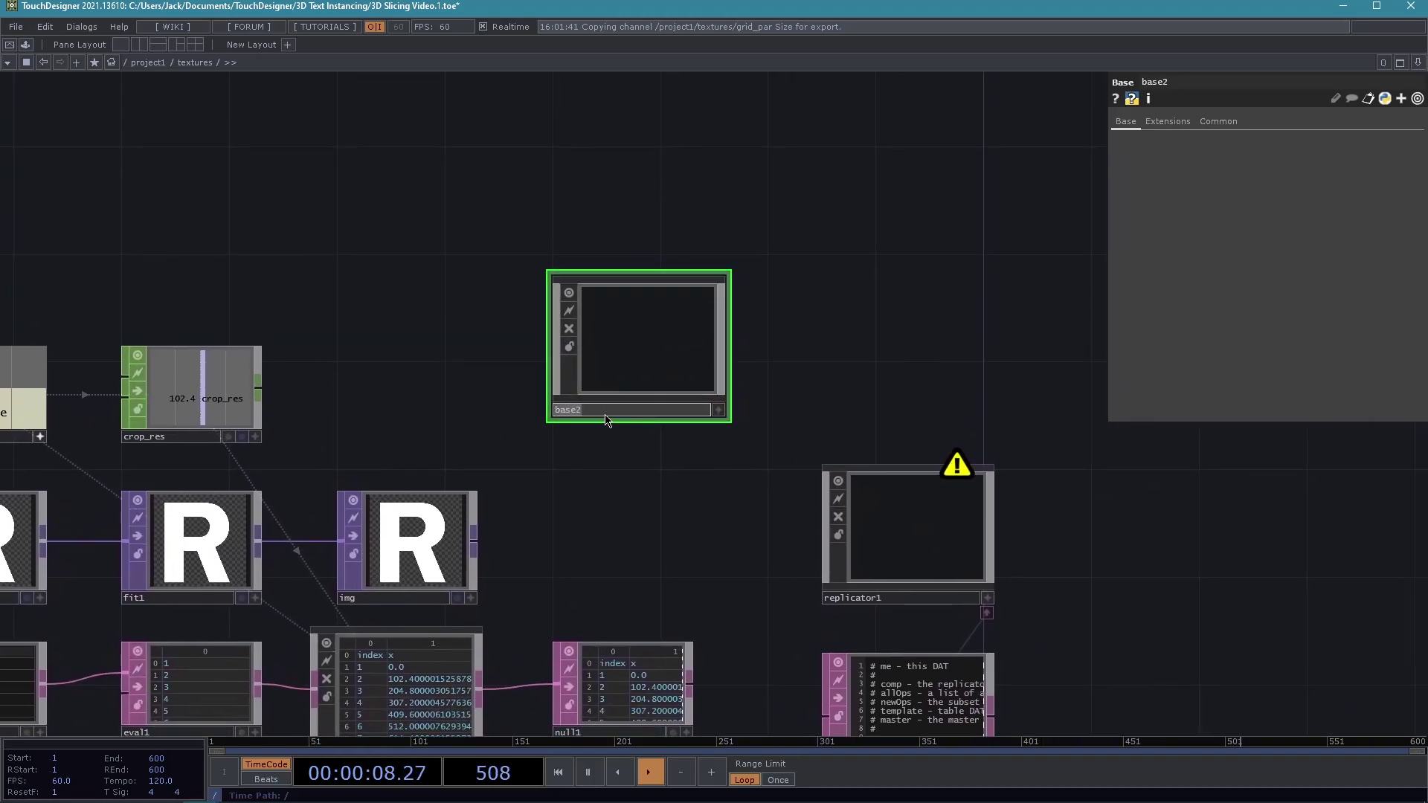
pyautogui.write('master1')
pyautogui.press('Return')
pyautogui.moveTo(762, 534); pyautogui.dragTo(977, 501)
pyautogui.moveTo(828, 501); pyautogui.dragTo(637, 559)
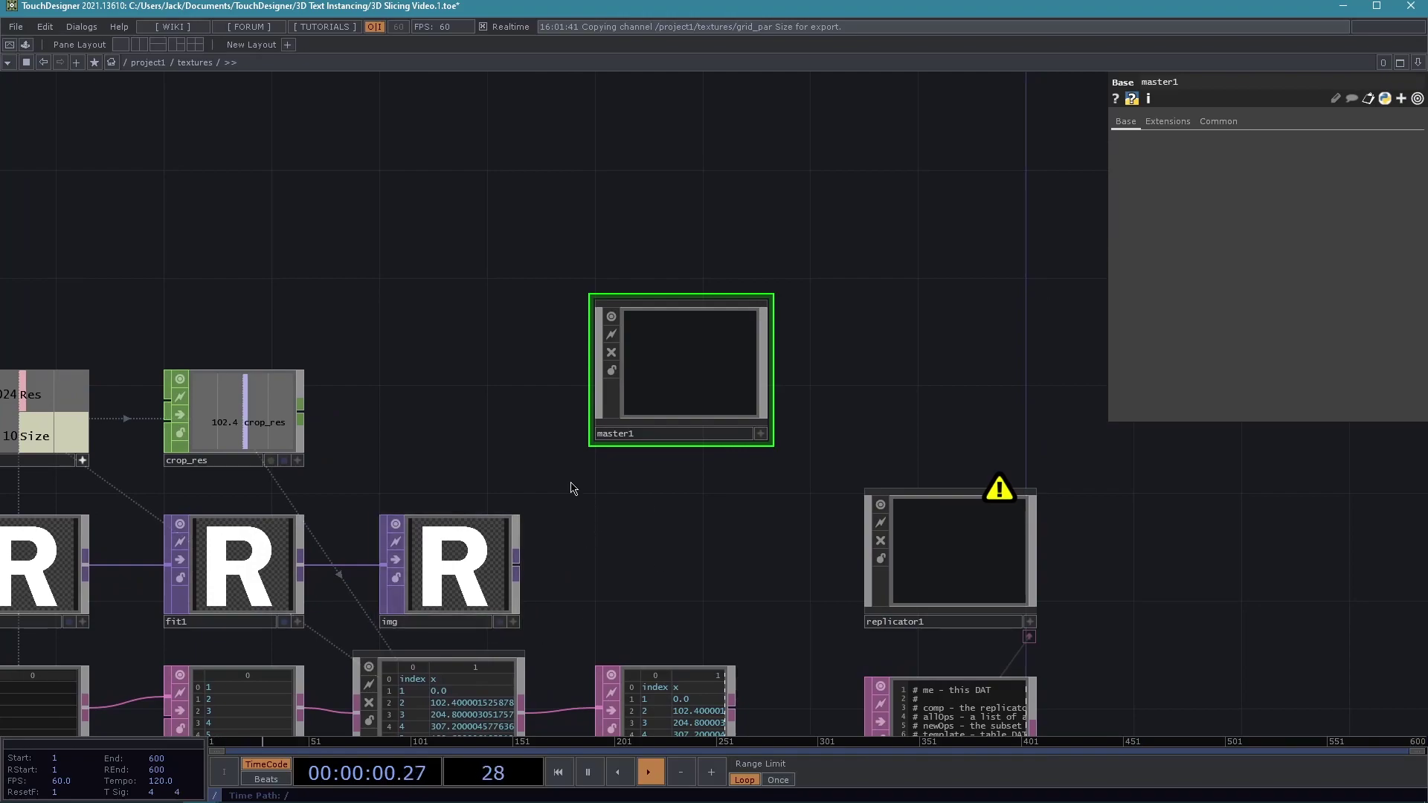
# Enter master1 and add a Select TOP just above and beside the network origin.
pyautogui.doubleClick(714, 389)
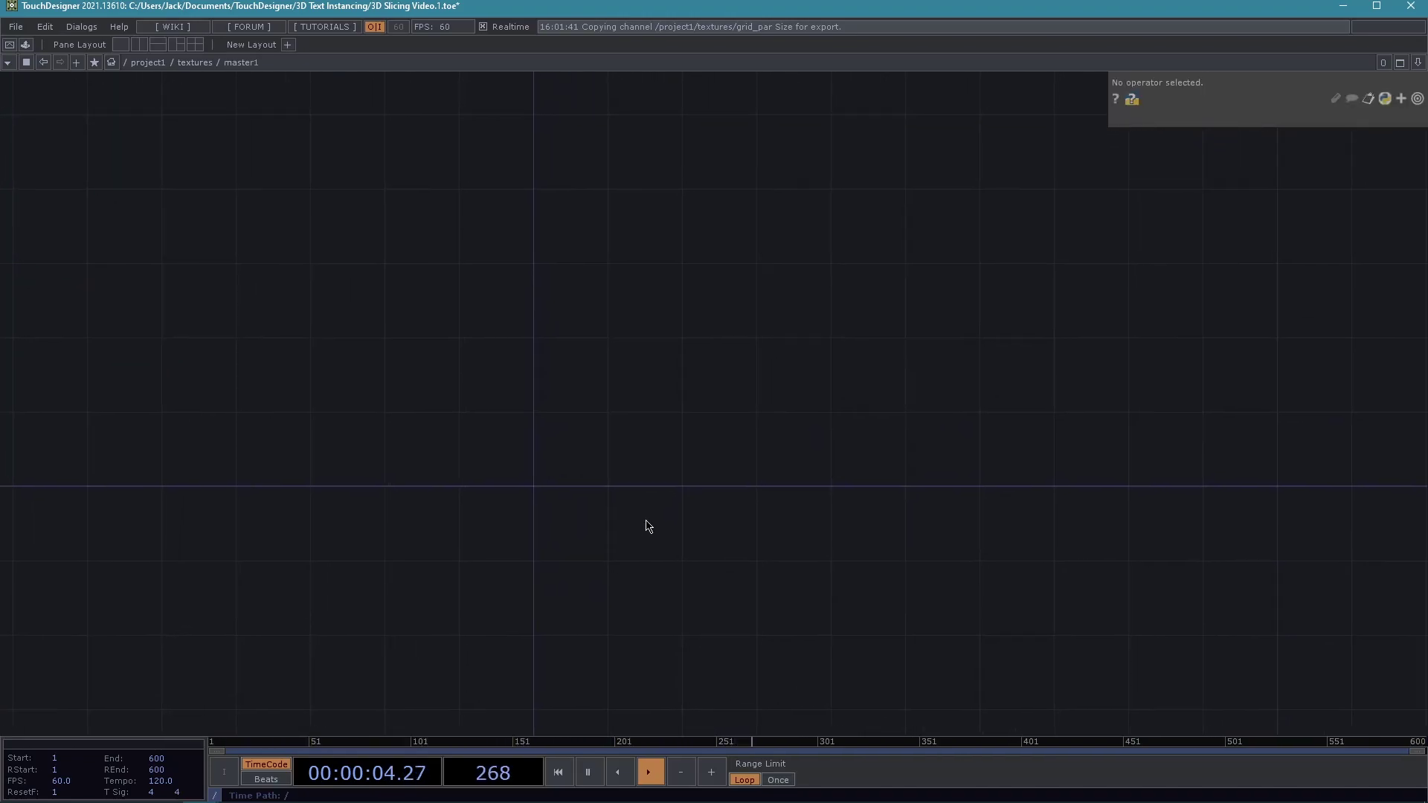
pyautogui.press('Tab')
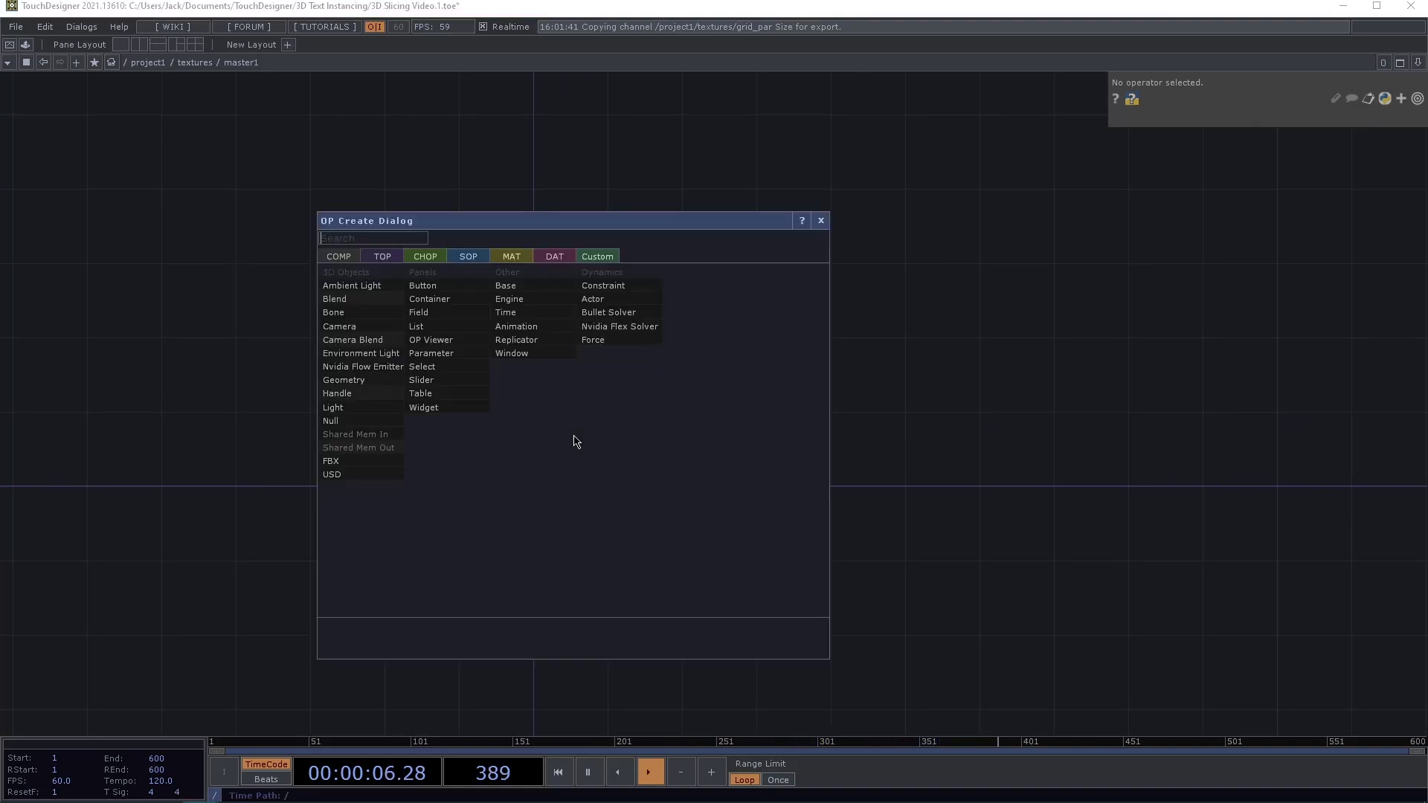
pyautogui.press('Tab')
pyautogui.write('sele')
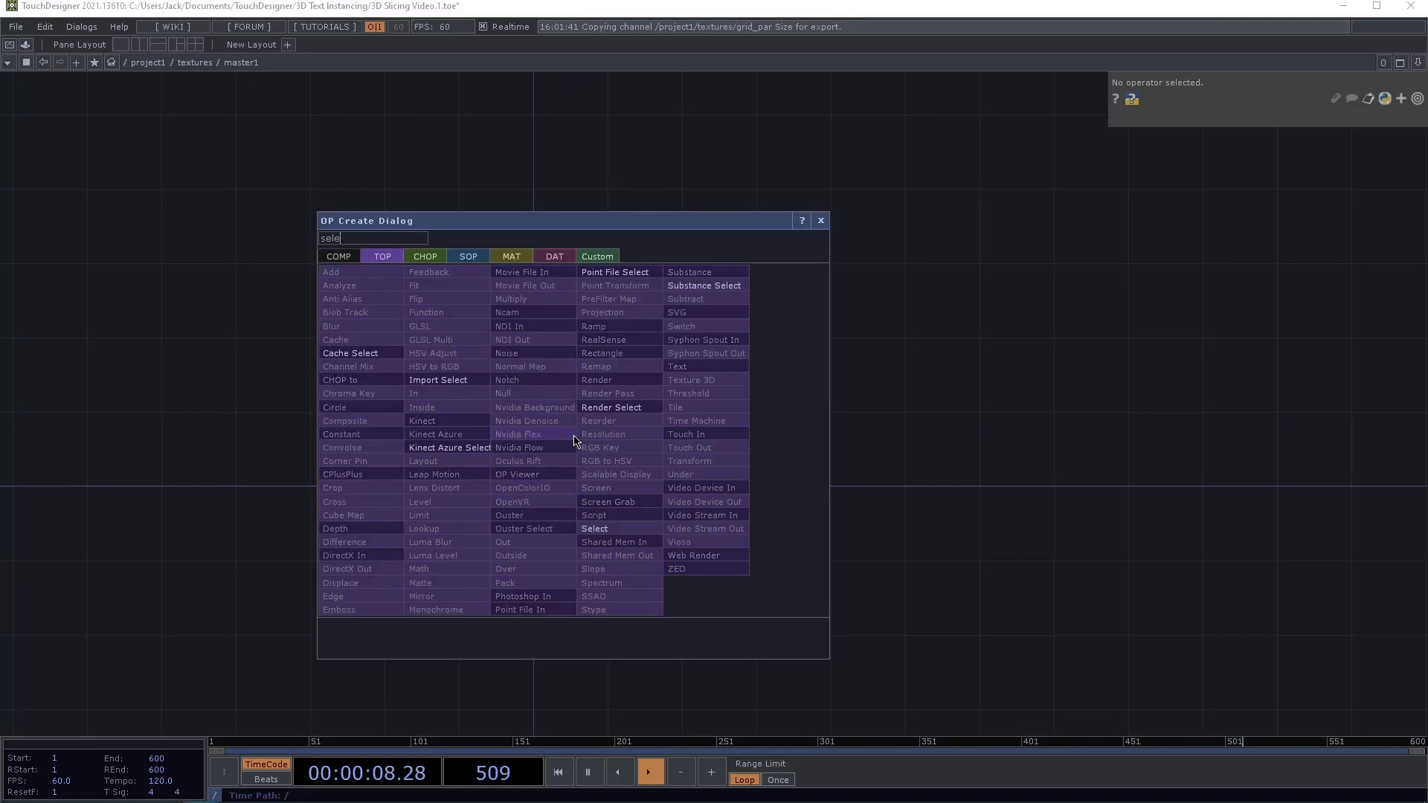
pyautogui.write('ct')
pyautogui.click(594, 528)
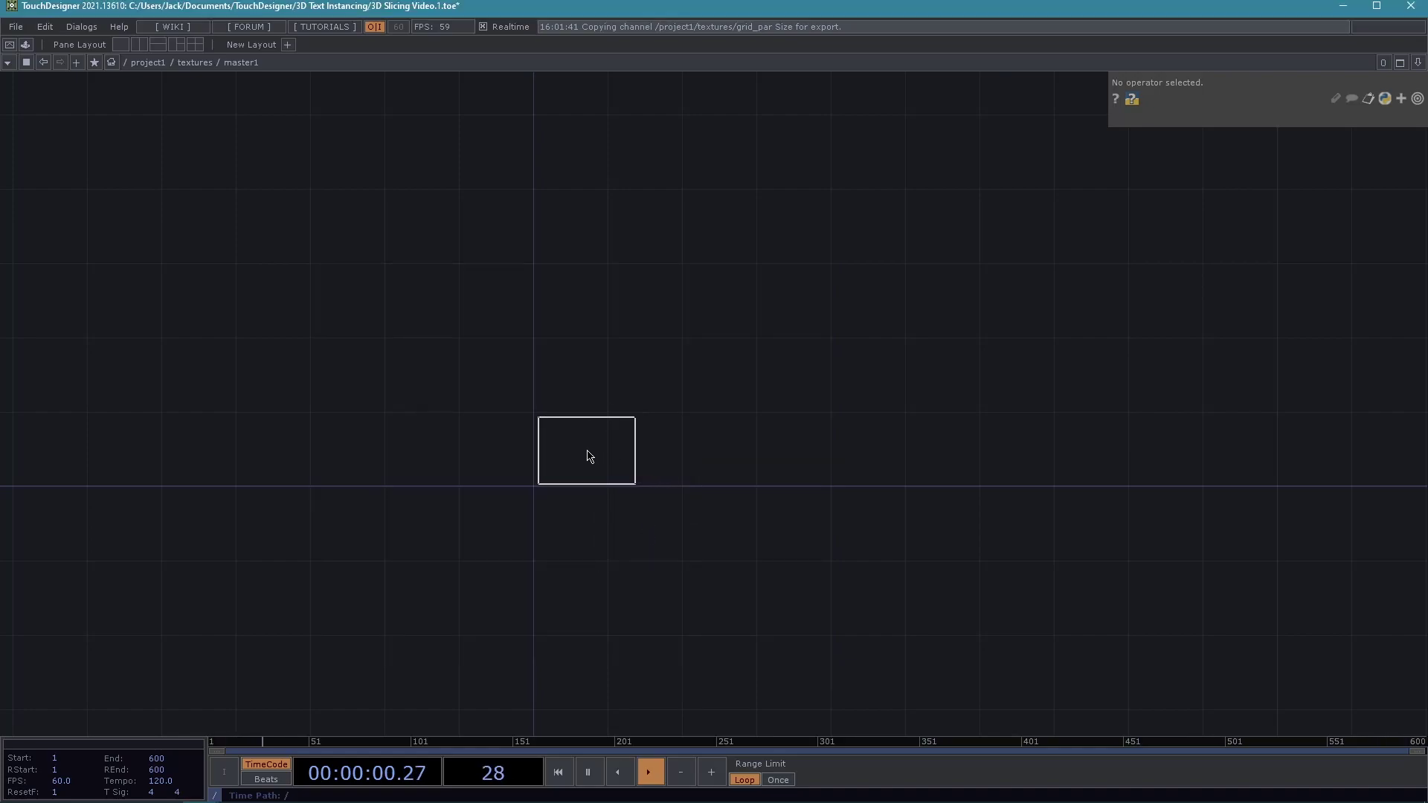
pyautogui.click(584, 447)
pyautogui.moveTo(582, 445); pyautogui.dragTo(600, 426)
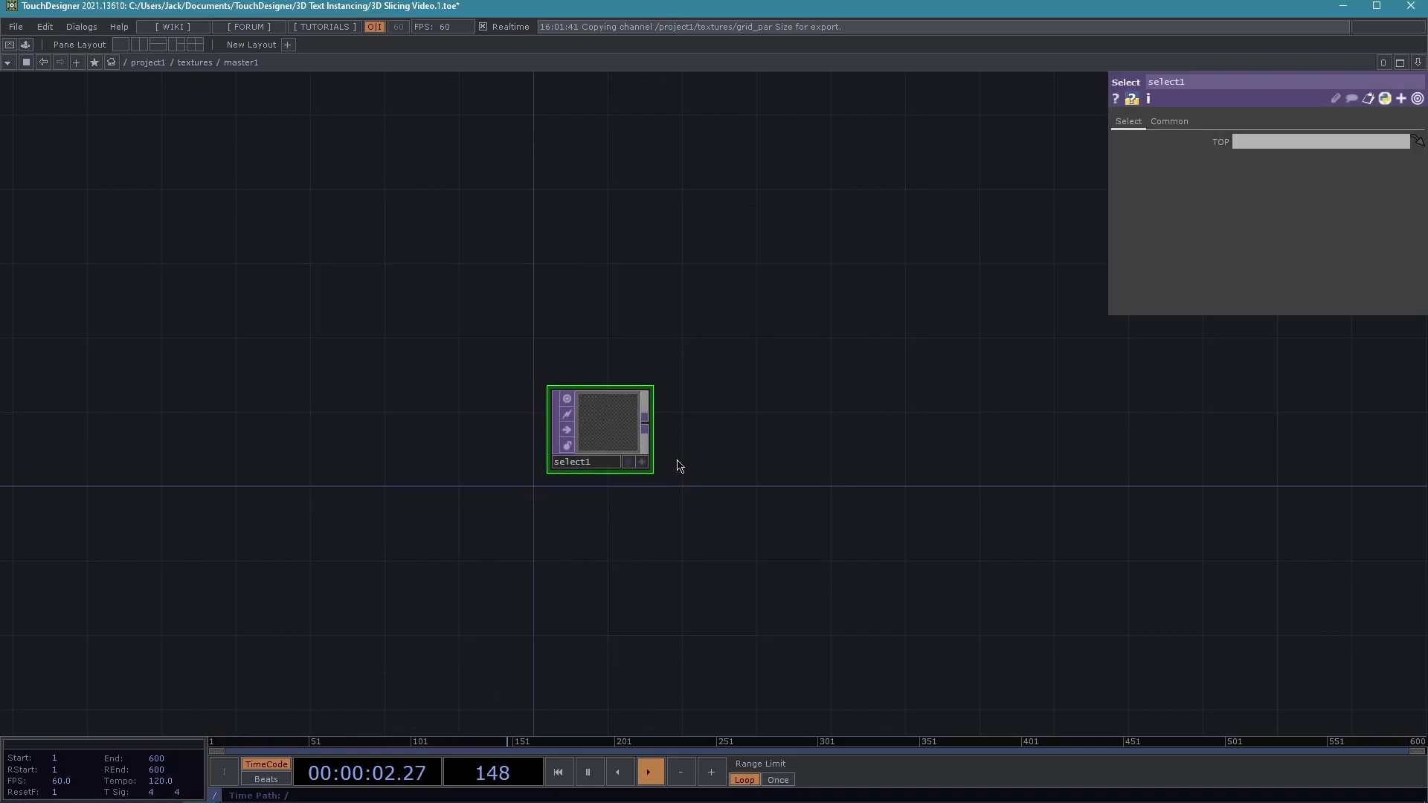
# Add a Crop TOP connected to the output of select1.
pyautogui.click(644, 416)
pyautogui.write('crop')
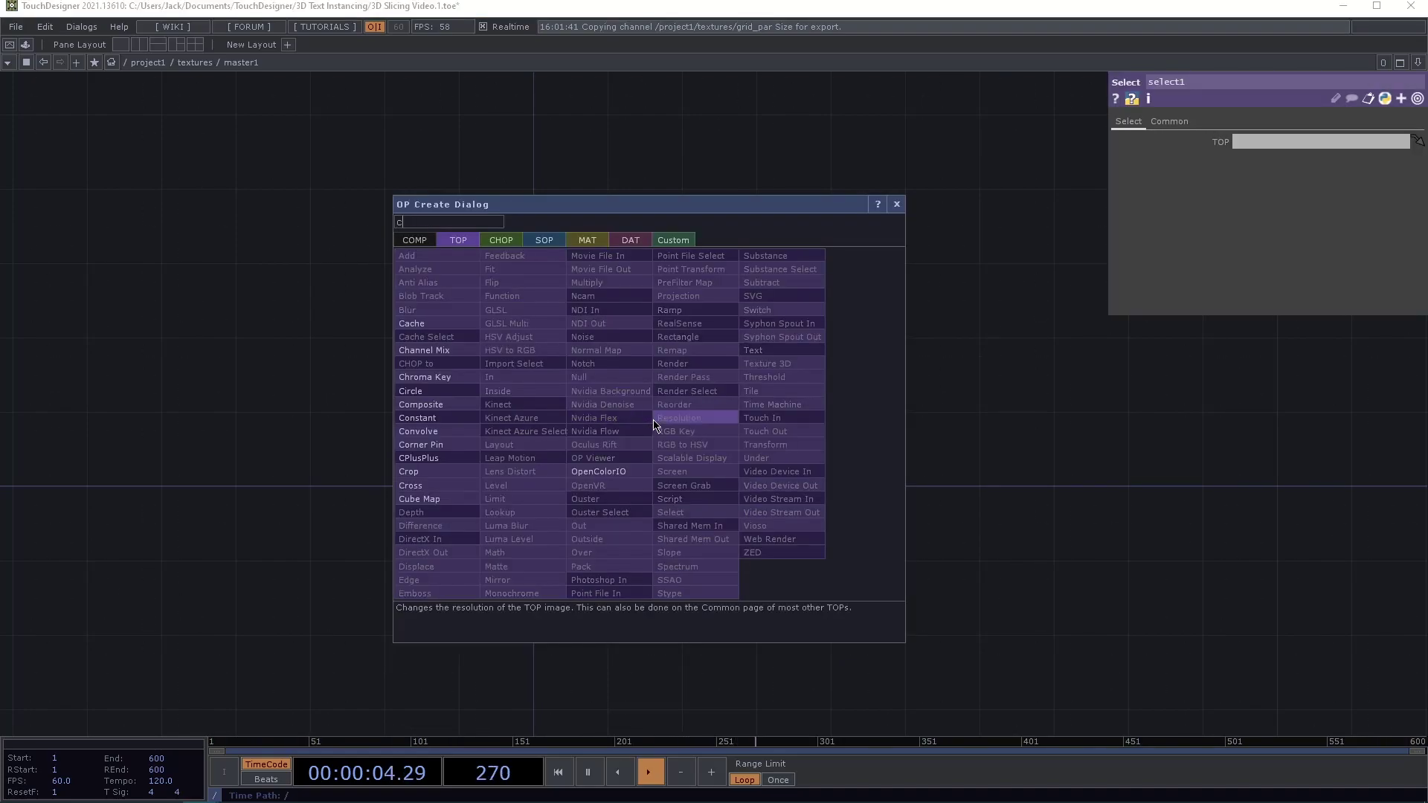
pyautogui.click(421, 472)
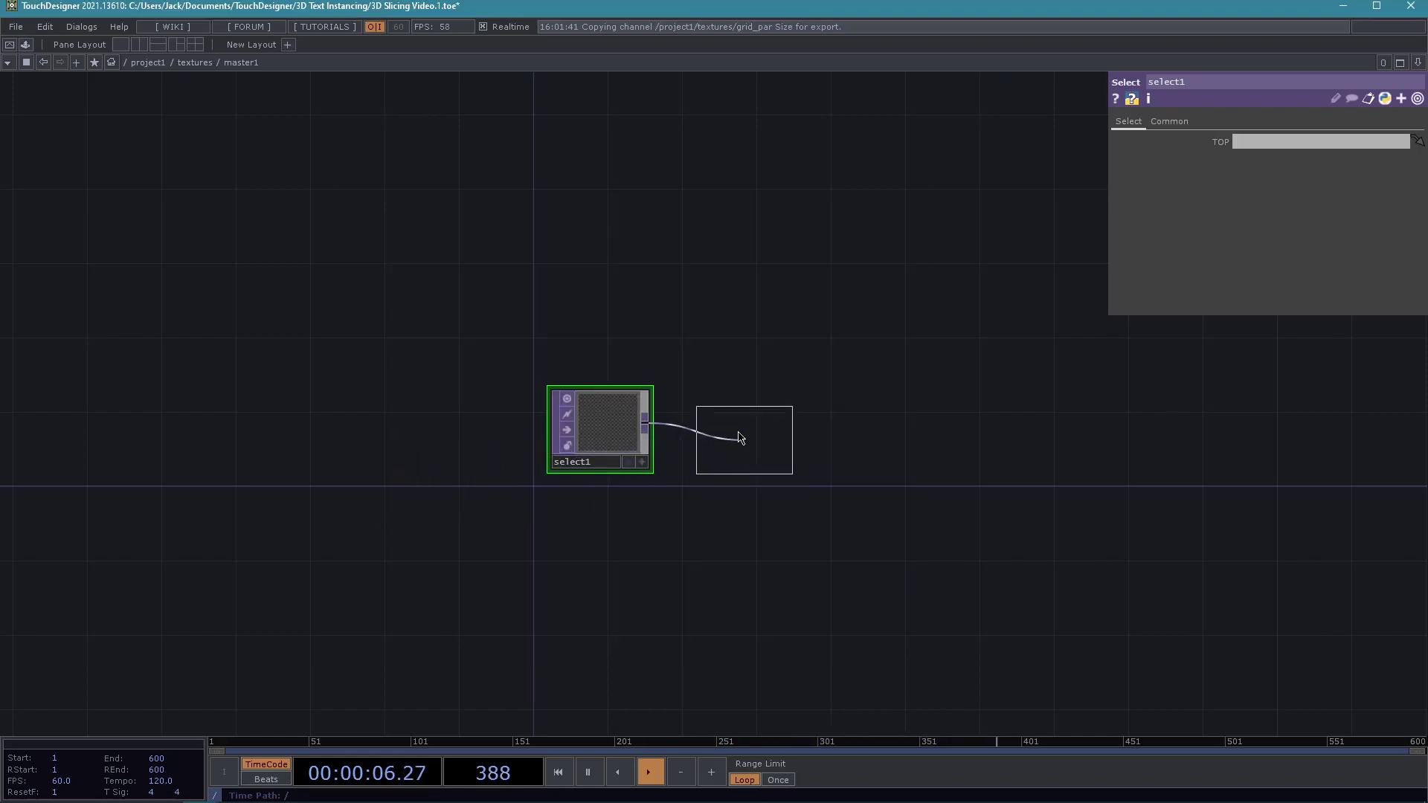
pyautogui.click(730, 435)
pyautogui.scroll(3, 744, 539)
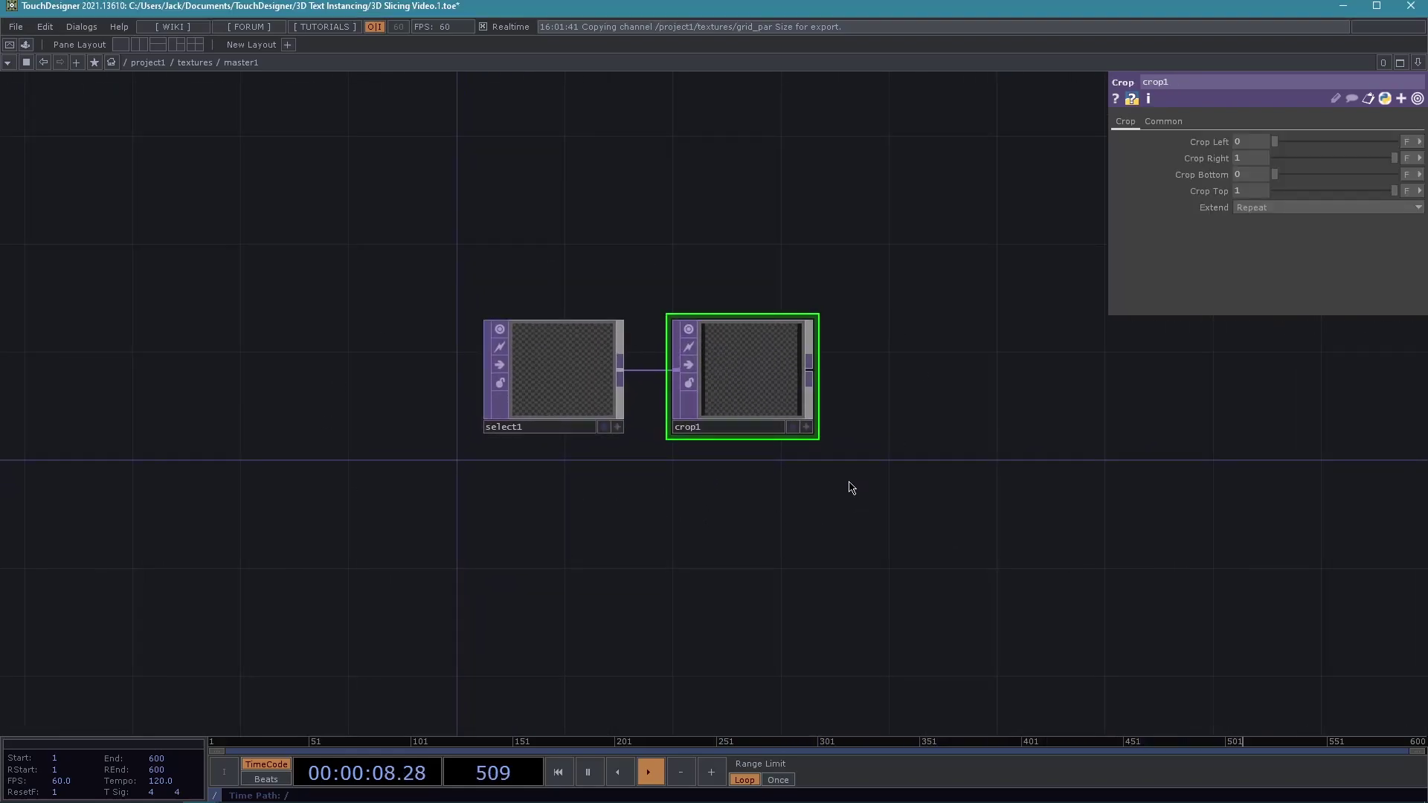
pyautogui.moveTo(864, 456); pyautogui.dragTo(661, 589)
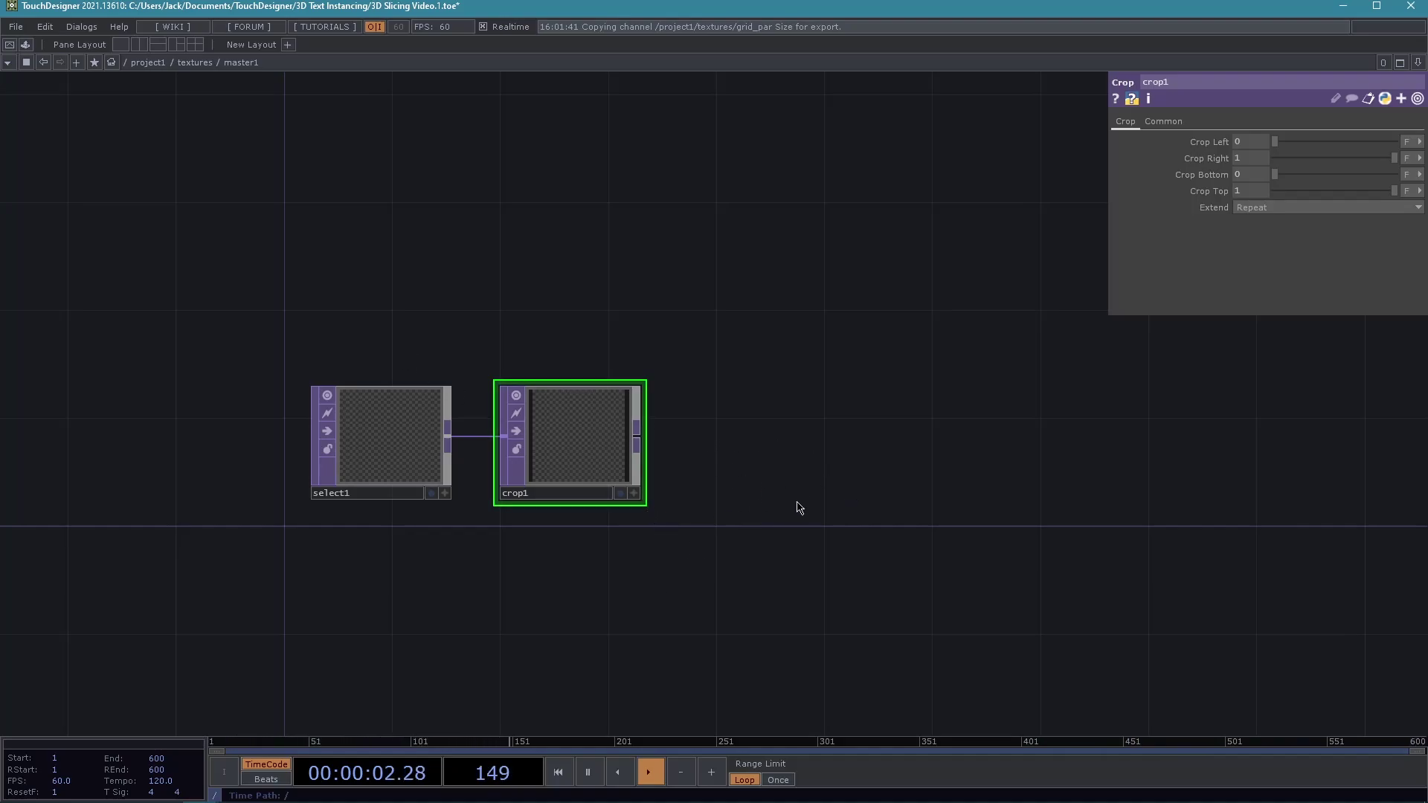
# Add a Null TOP connected to the output of crop1 and name it final.
pyautogui.hotkey('ctrl', 'alt', 'n')
pyautogui.click(758, 440)
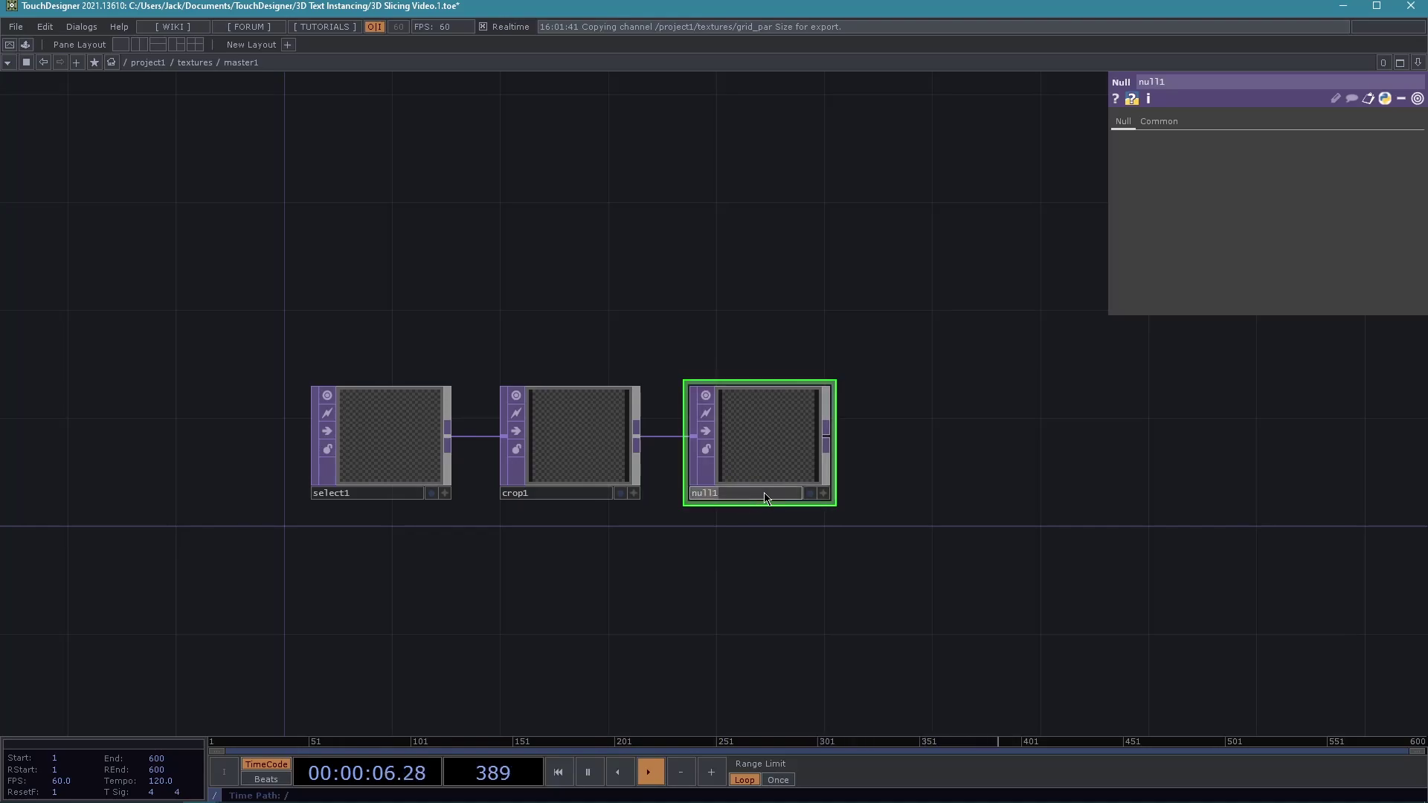
pyautogui.write('fin')
pyautogui.press('Return')
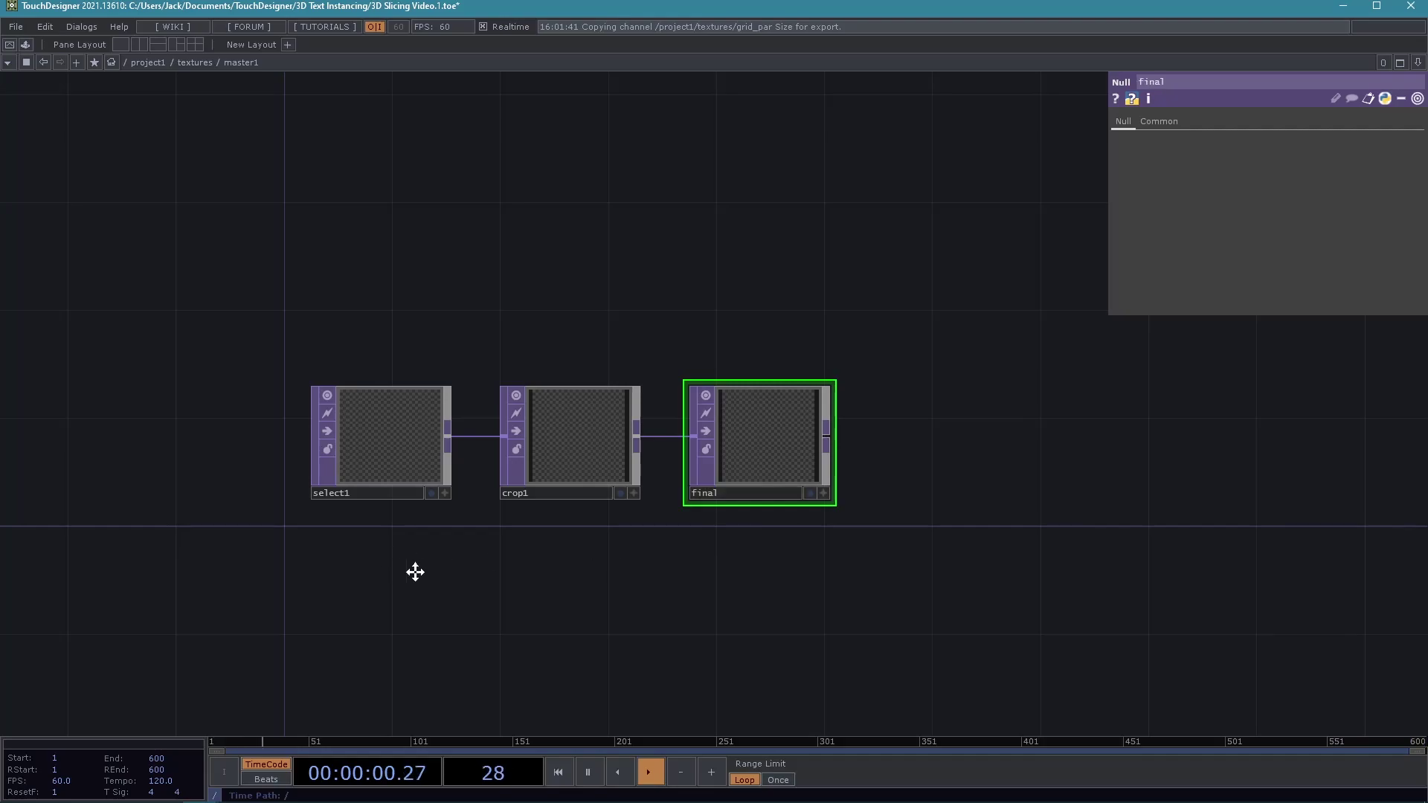
# Set the TOP reference of select1 to ../img.
pyautogui.moveTo(402, 570); pyautogui.dragTo(531, 568)
pyautogui.click(530, 451)
pyautogui.scroll(5, 525, 582)
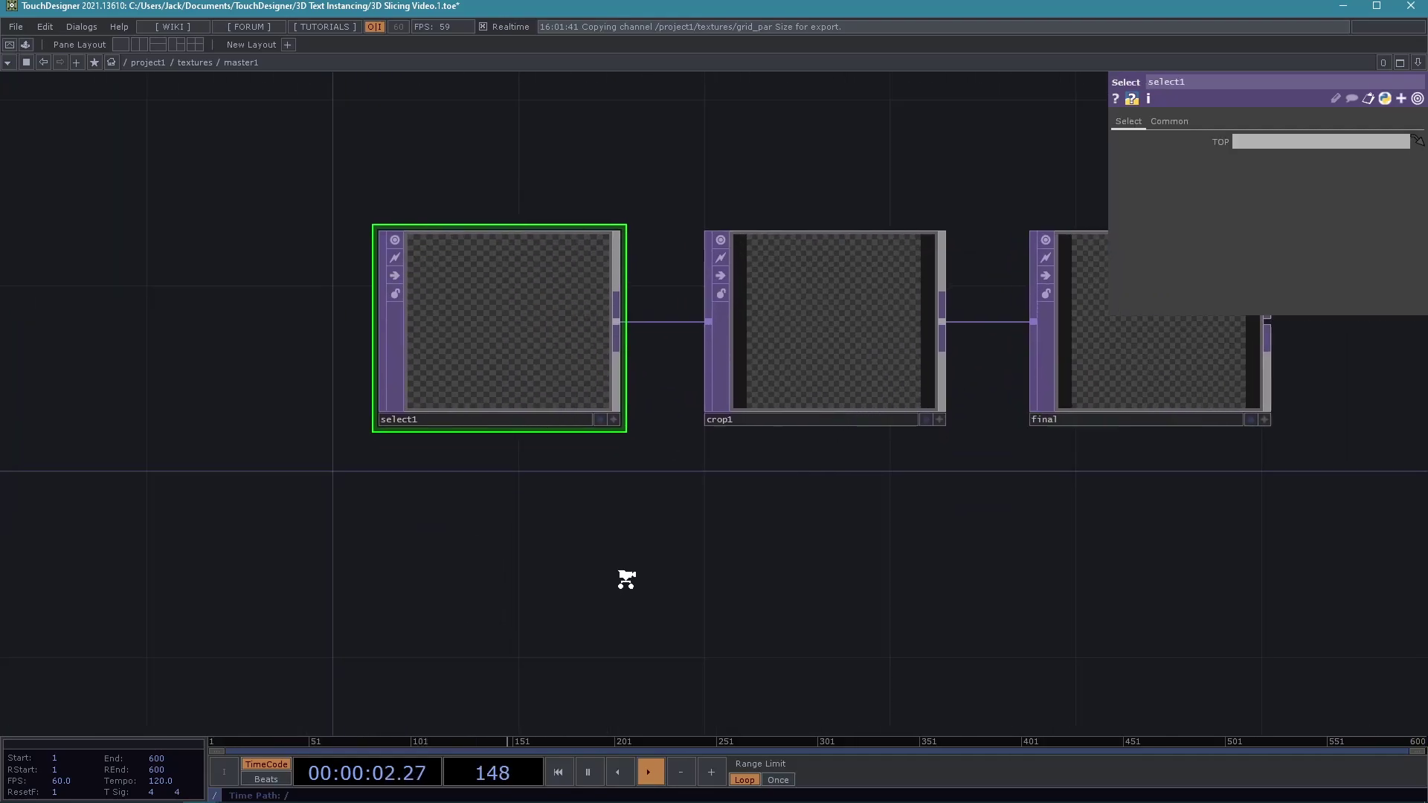
pyautogui.click(1243, 143)
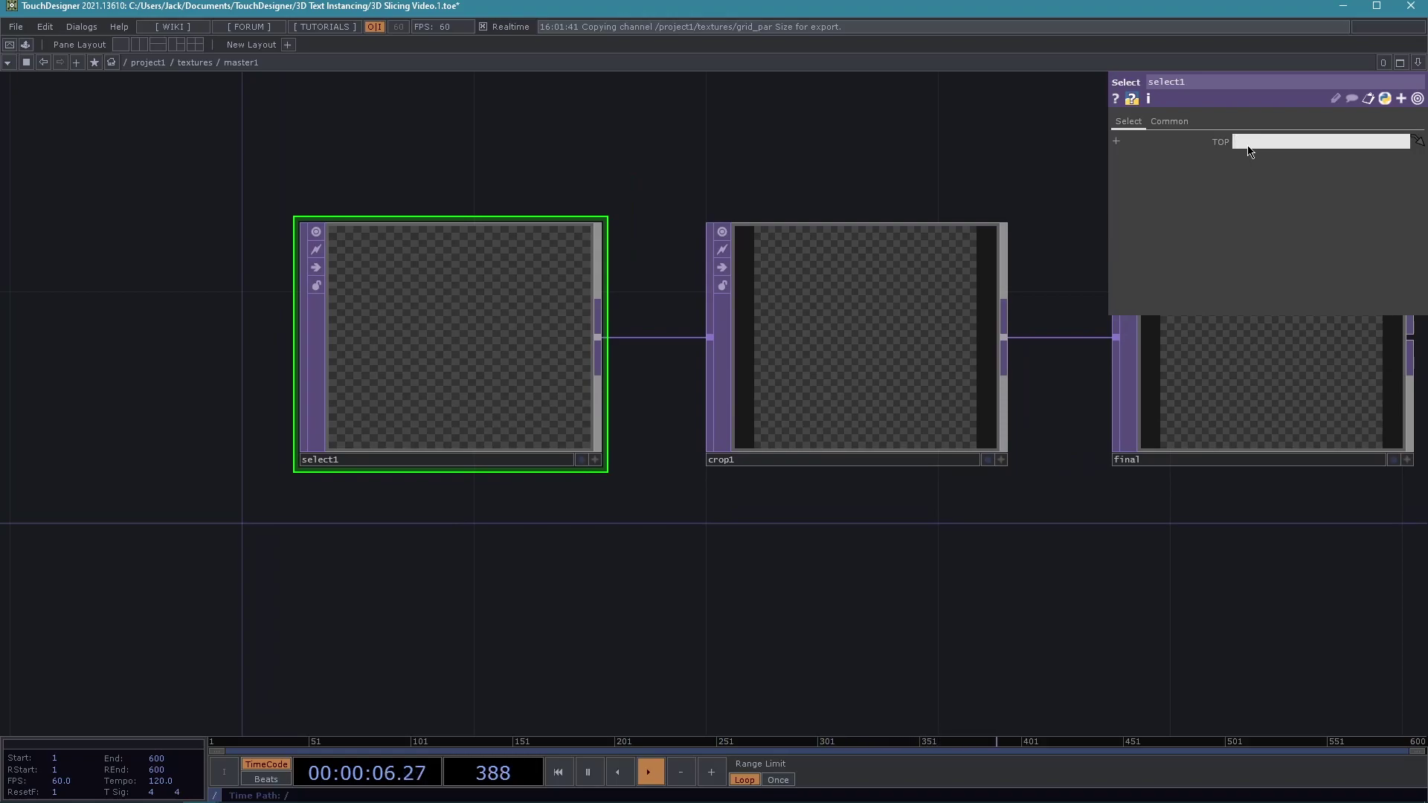
pyautogui.write('../img')
pyautogui.press('Return')
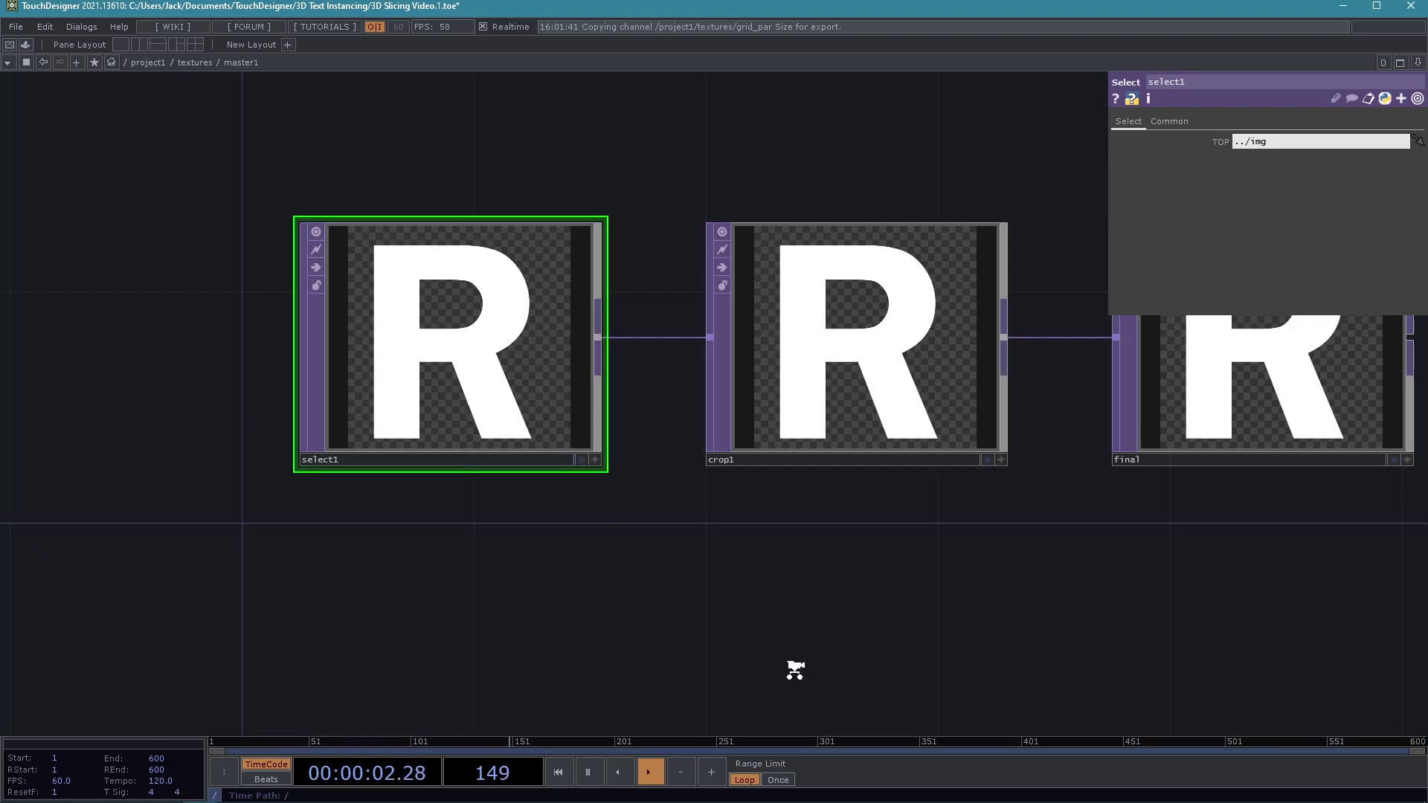
# Widen the parameter display of crop1 and switch the units of all four crop edges to Pixels.
pyautogui.scroll(-3, 826, 673)
pyautogui.moveTo(946, 652); pyautogui.dragTo(774, 635)
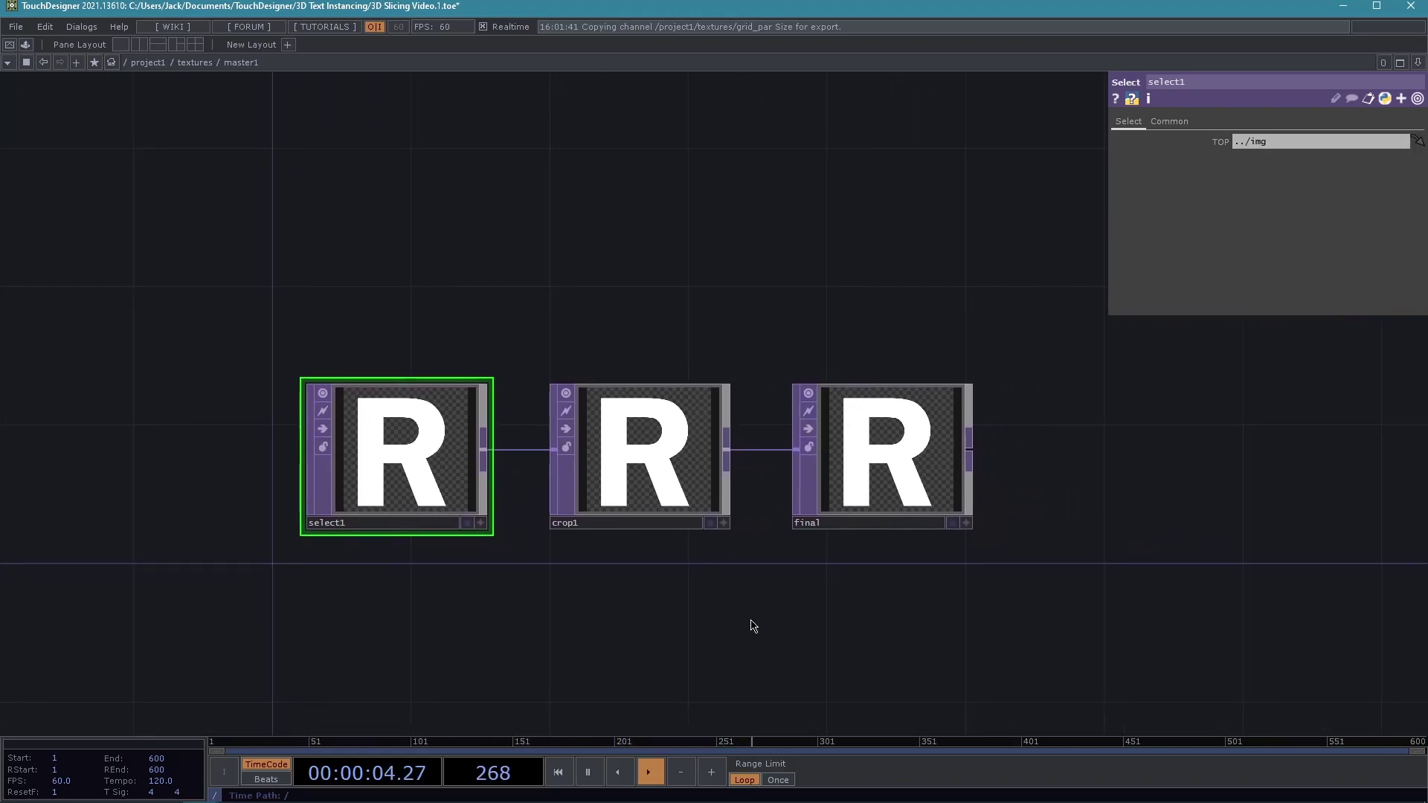
pyautogui.moveTo(571, 596); pyautogui.dragTo(511, 606)
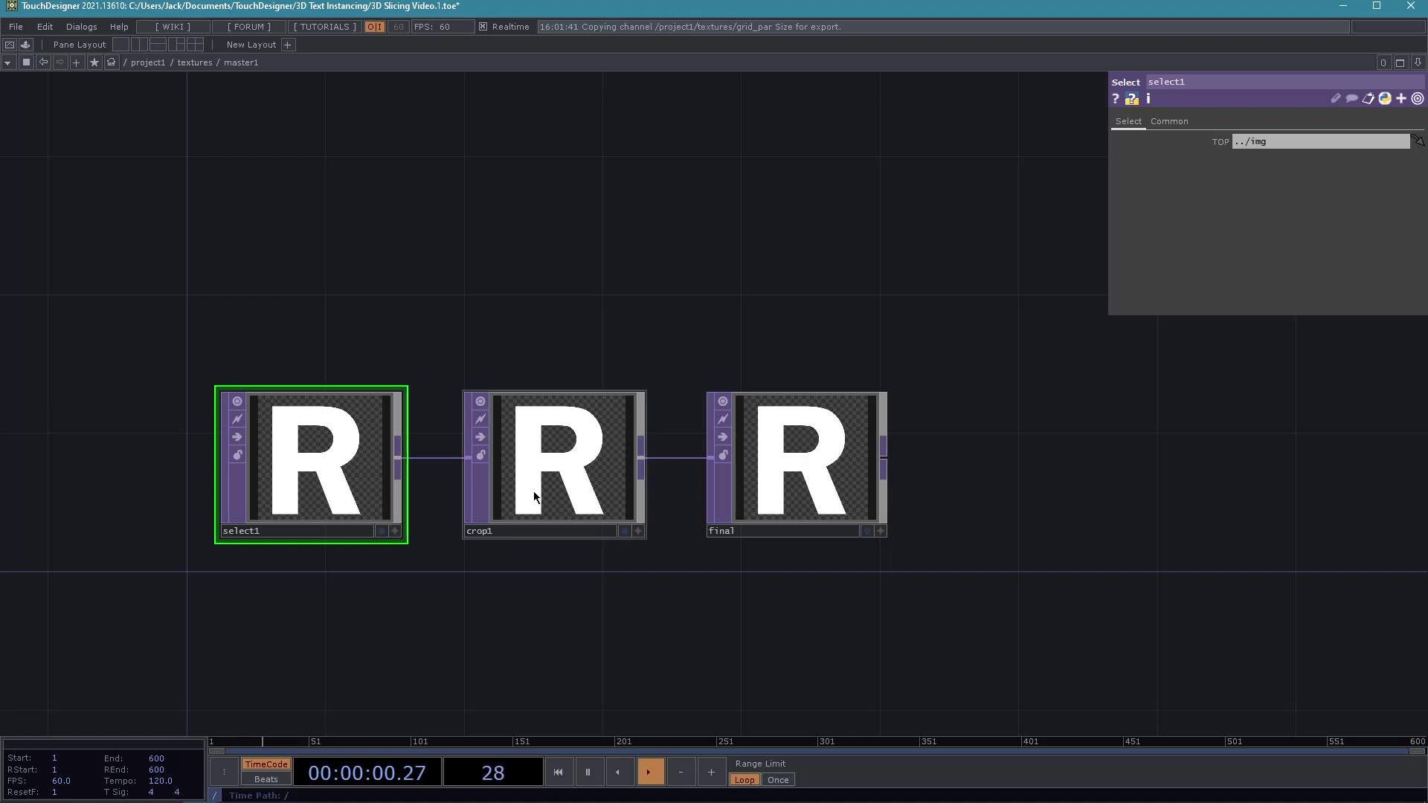
pyautogui.click(559, 482)
pyautogui.moveTo(1107, 291); pyautogui.dragTo(605, 312)
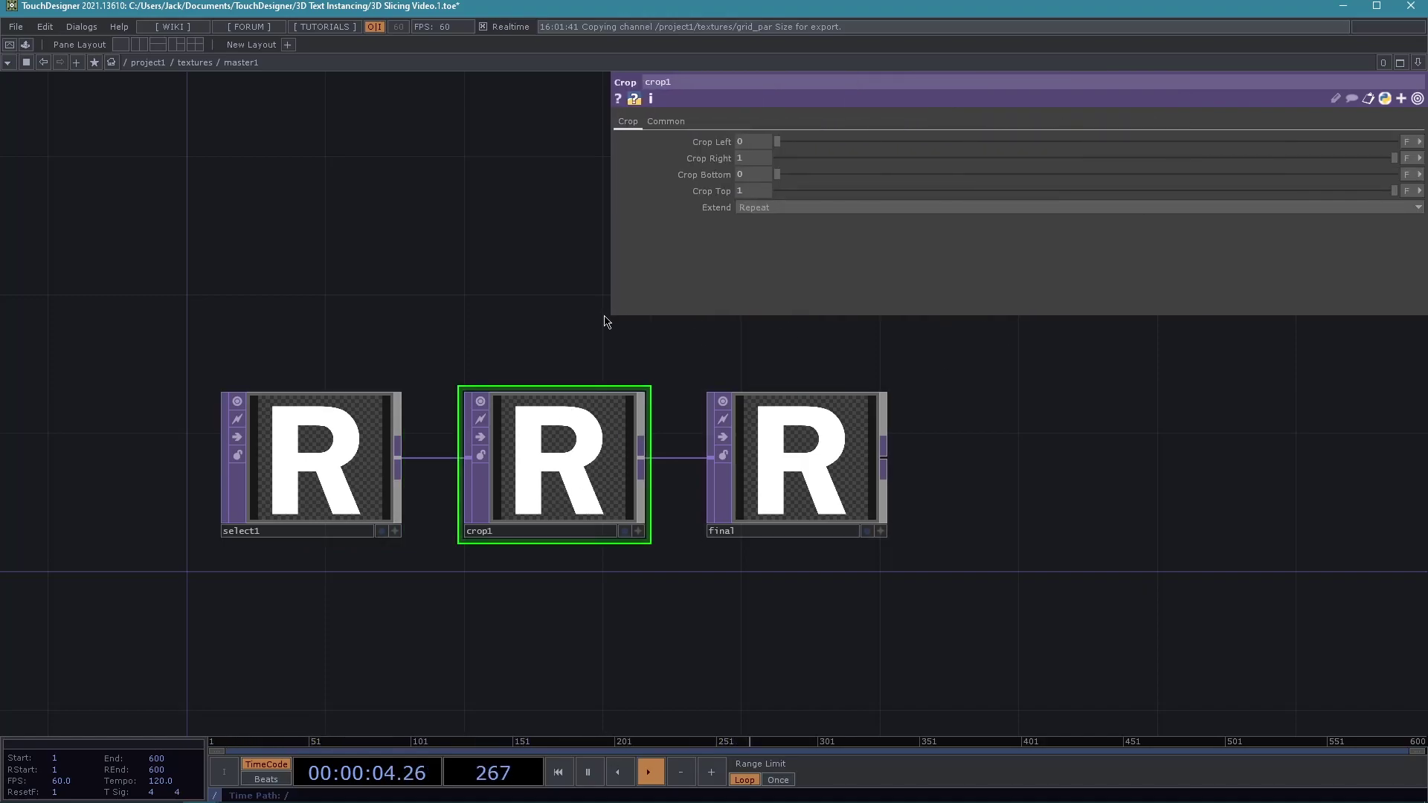
pyautogui.click(1412, 151)
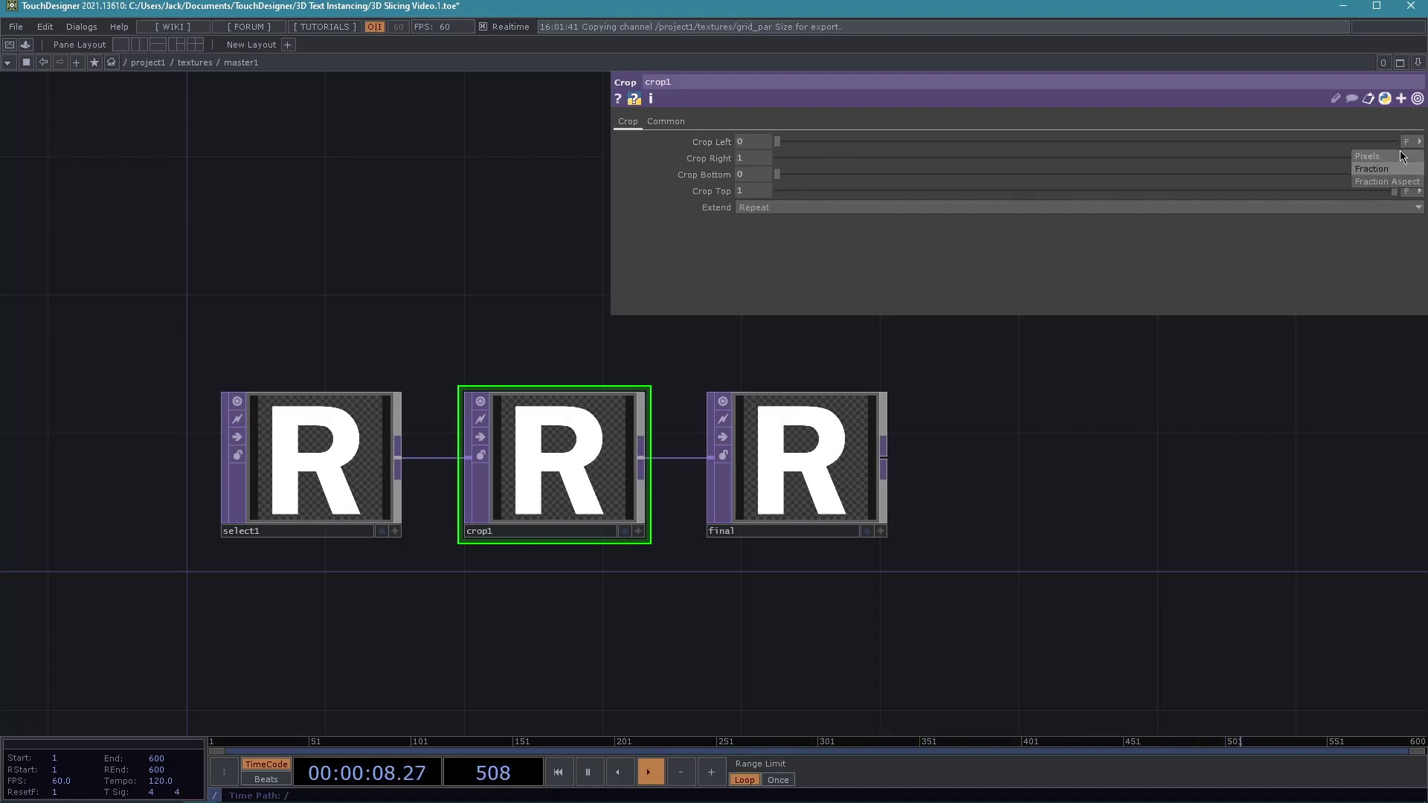
pyautogui.click(1374, 156)
pyautogui.click(1408, 158)
pyautogui.click(1406, 172)
pyautogui.click(1408, 174)
pyautogui.click(1404, 189)
pyautogui.click(1408, 190)
pyautogui.click(1395, 206)
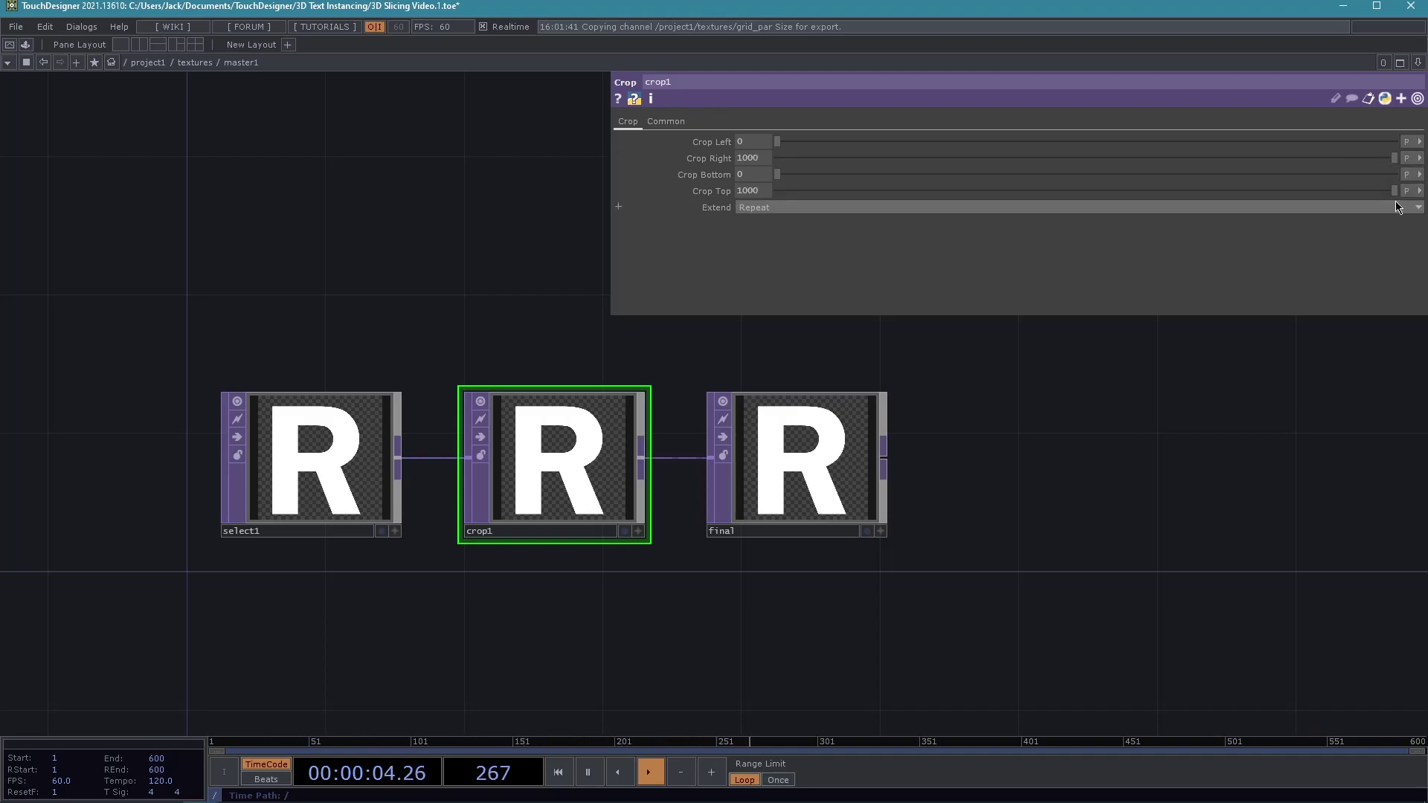
# Check the resolution of select1 and set crop1's Crop Left expression to op( '../null1' )[ me.parent().digits , 'x' ].
pyautogui.click(720, 146)
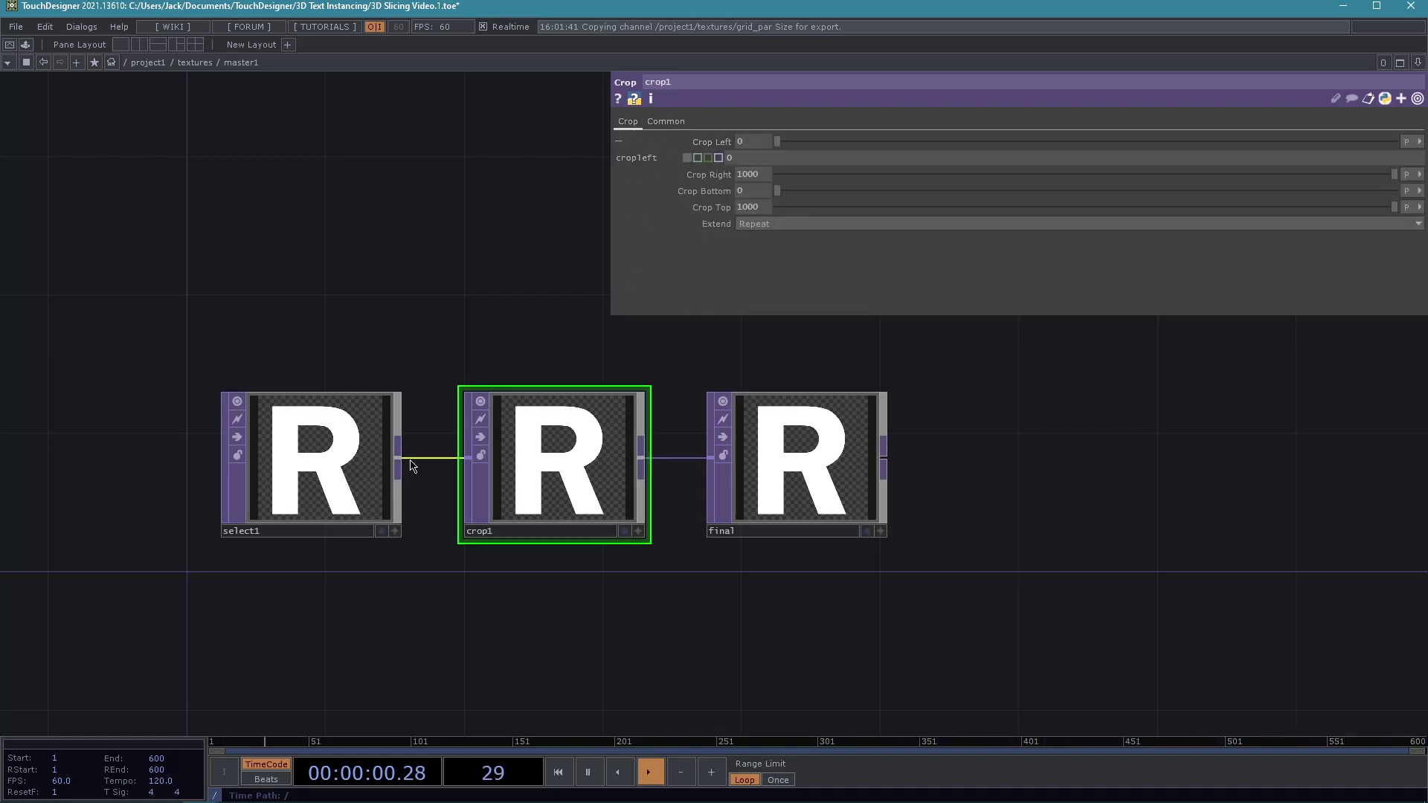
pyautogui.middleClick(365, 433)
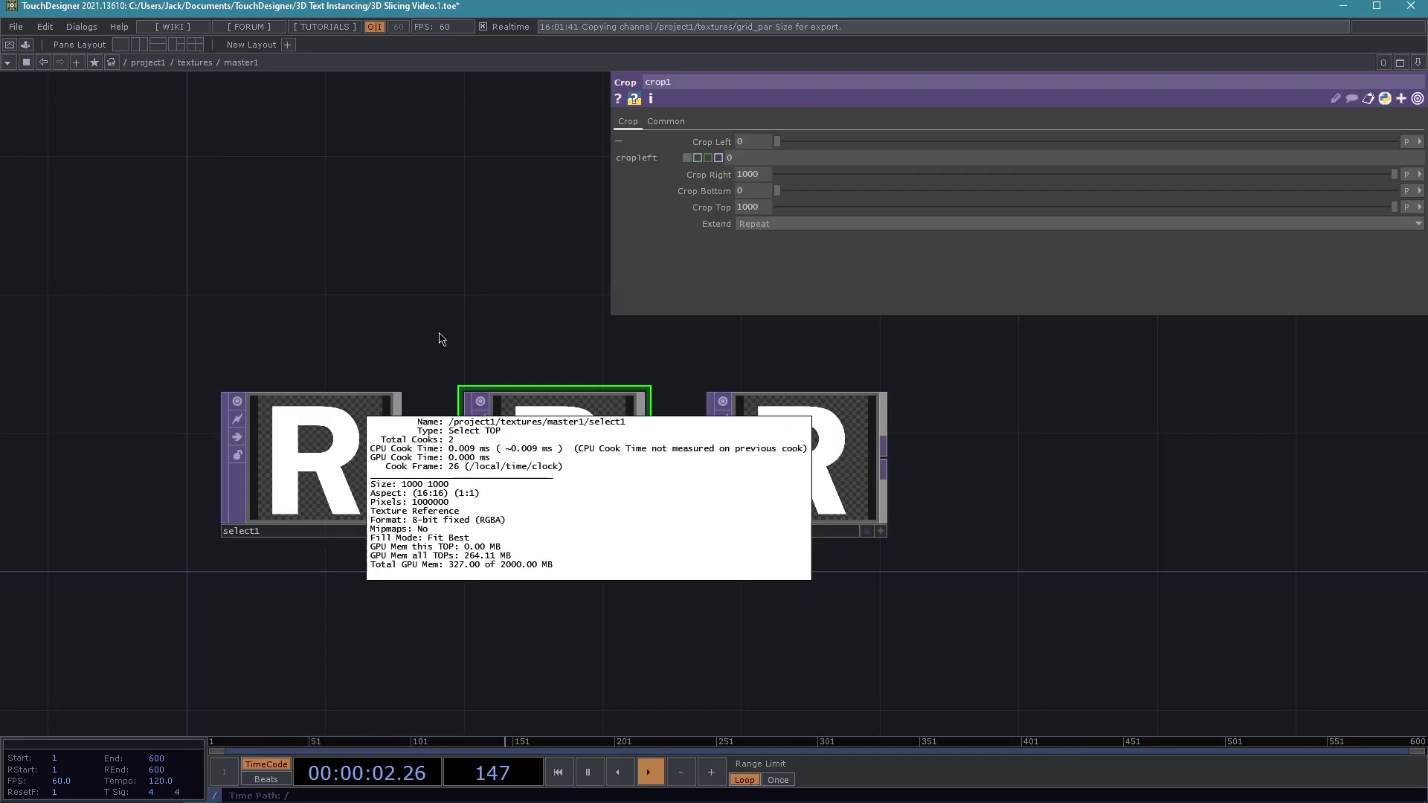
pyautogui.moveTo(471, 355); pyautogui.dragTo(553, 408)
pyautogui.moveTo(656, 408); pyautogui.dragTo(547, 391)
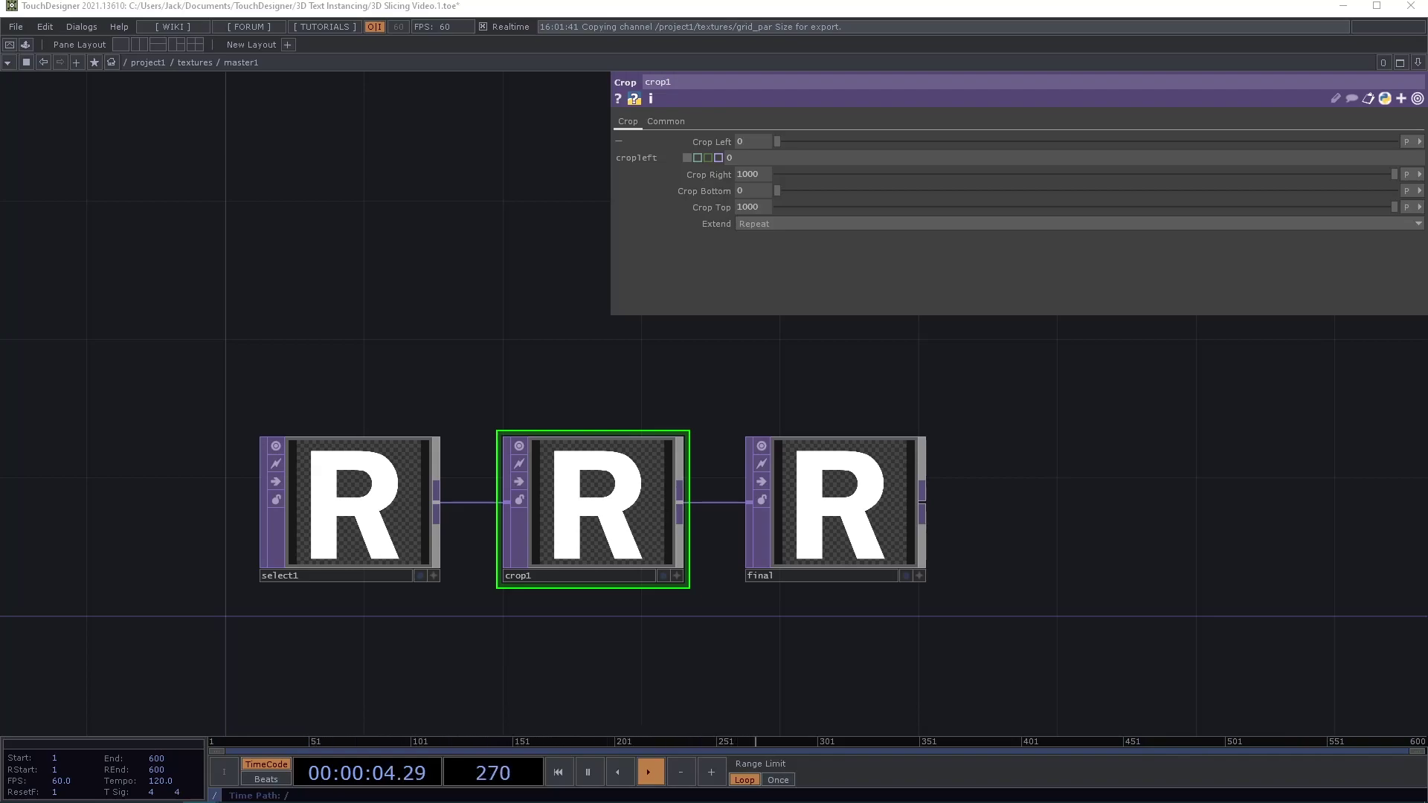
pyautogui.click(749, 157)
pyautogui.write('op(')
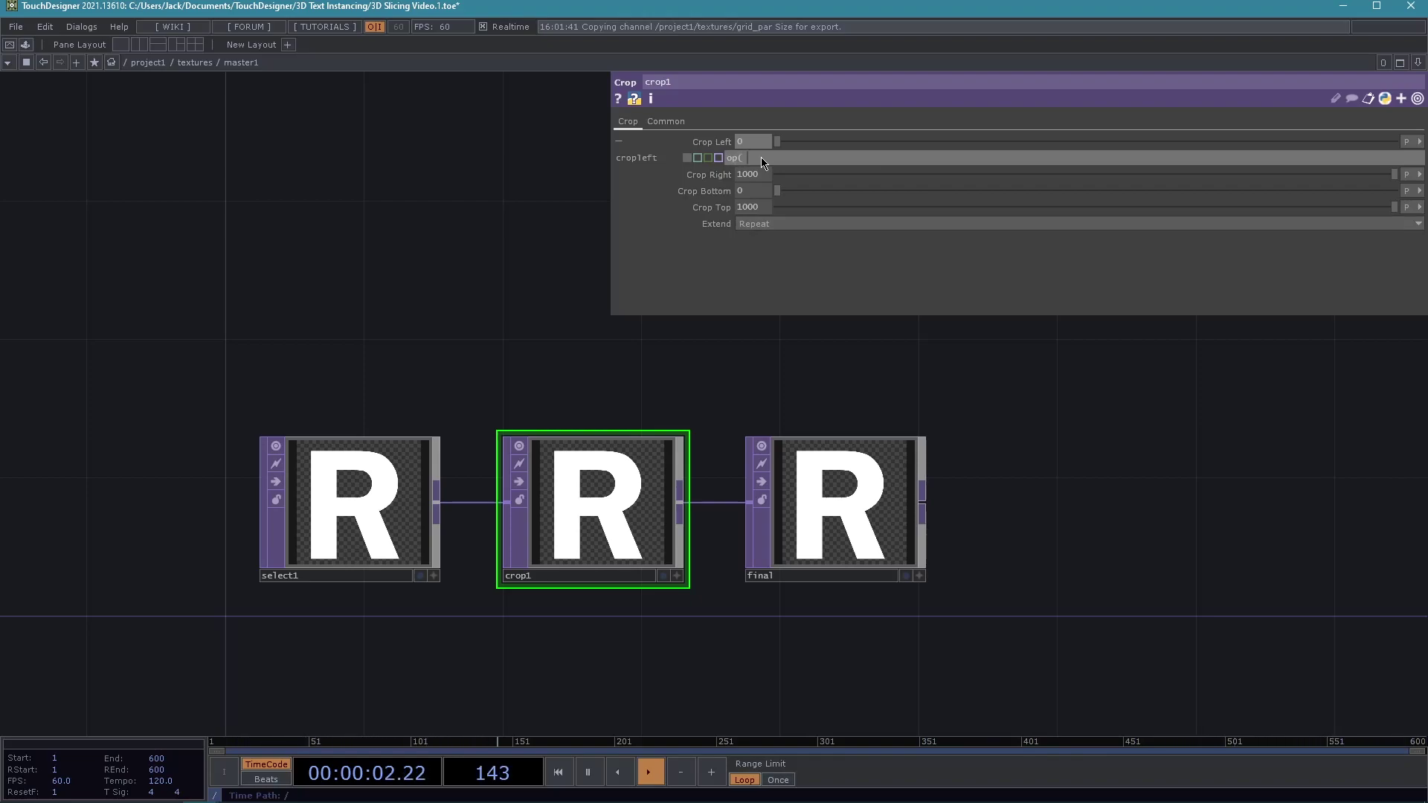
pyautogui.write("./null1' )")
pyautogui.write('[ me.parent().digits ,')
pyautogui.write("'x'")
pyautogui.press('Return')
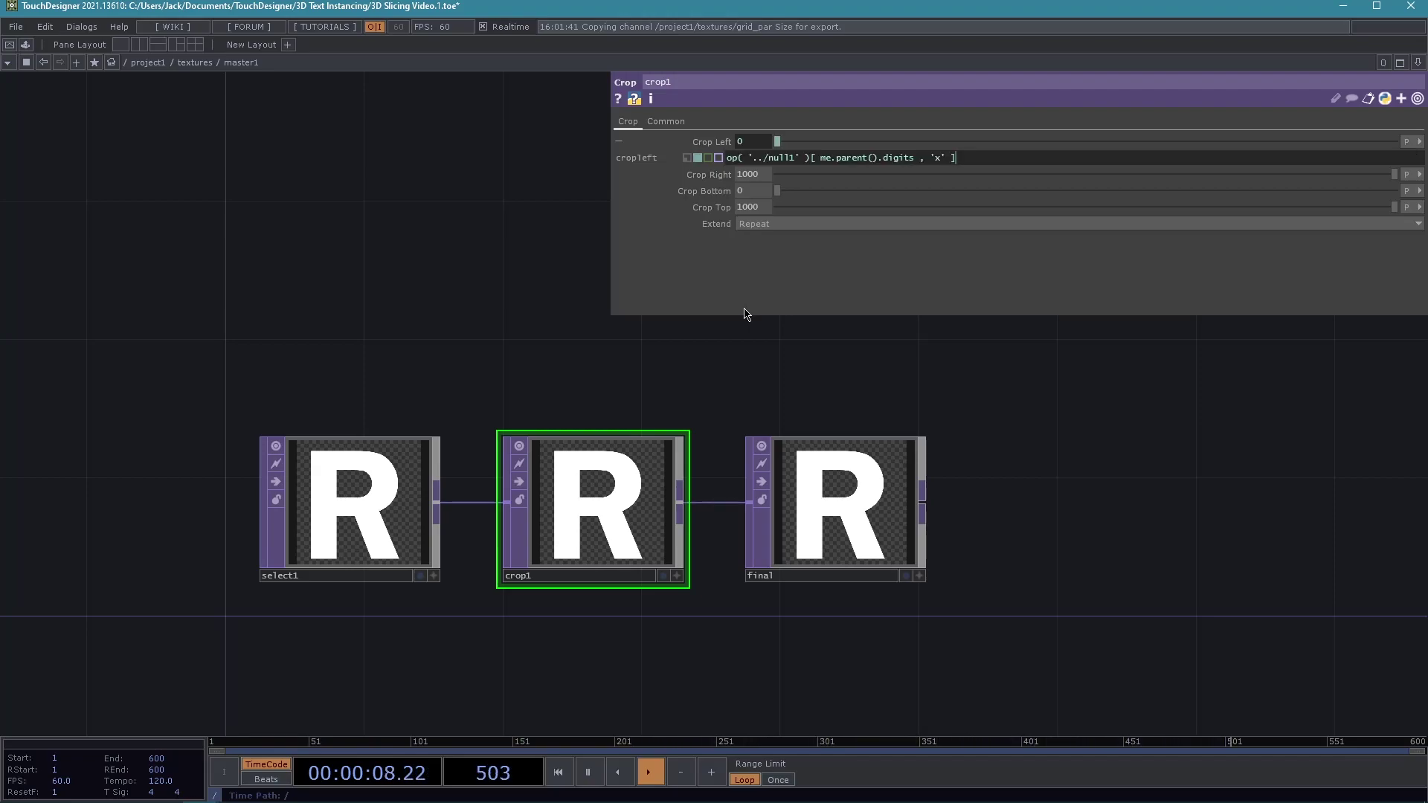
# Copy the Crop Left expression of crop1 into its Crop Right parameter.
pyautogui.click(745, 160)
pyautogui.hotkey('ctrl', 'c')
pyautogui.click(707, 176)
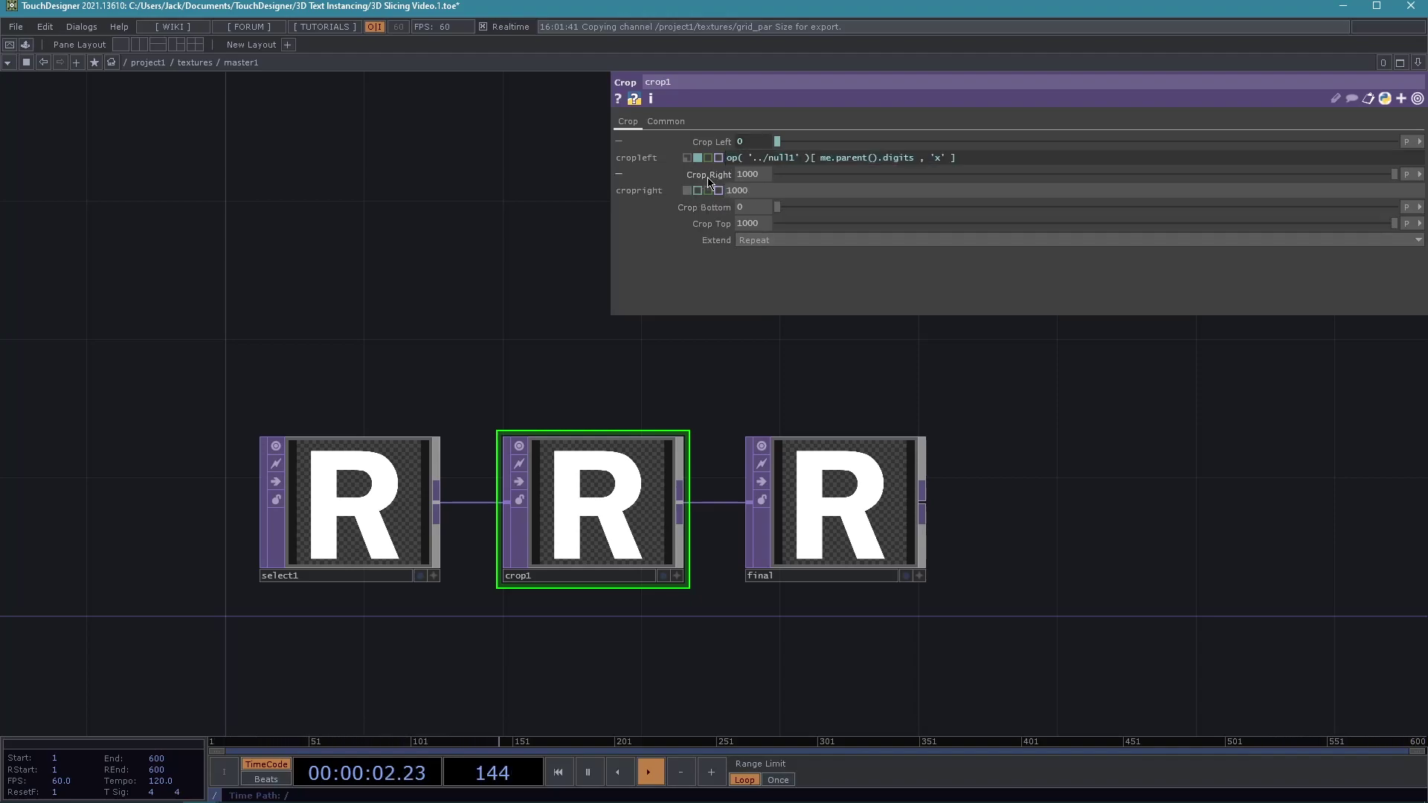
pyautogui.click(778, 189)
pyautogui.hotkey('ctrl', 'v')
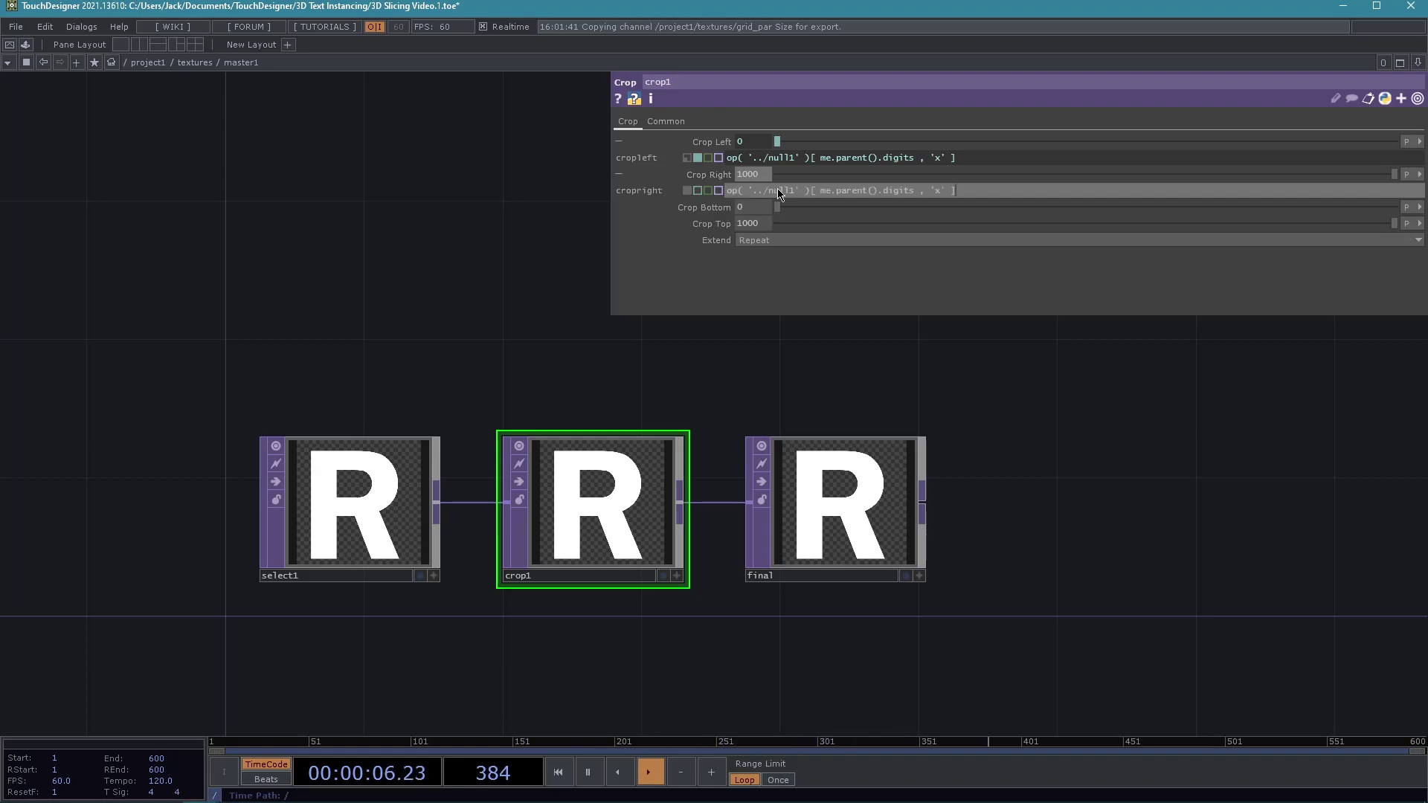
pyautogui.click(796, 393)
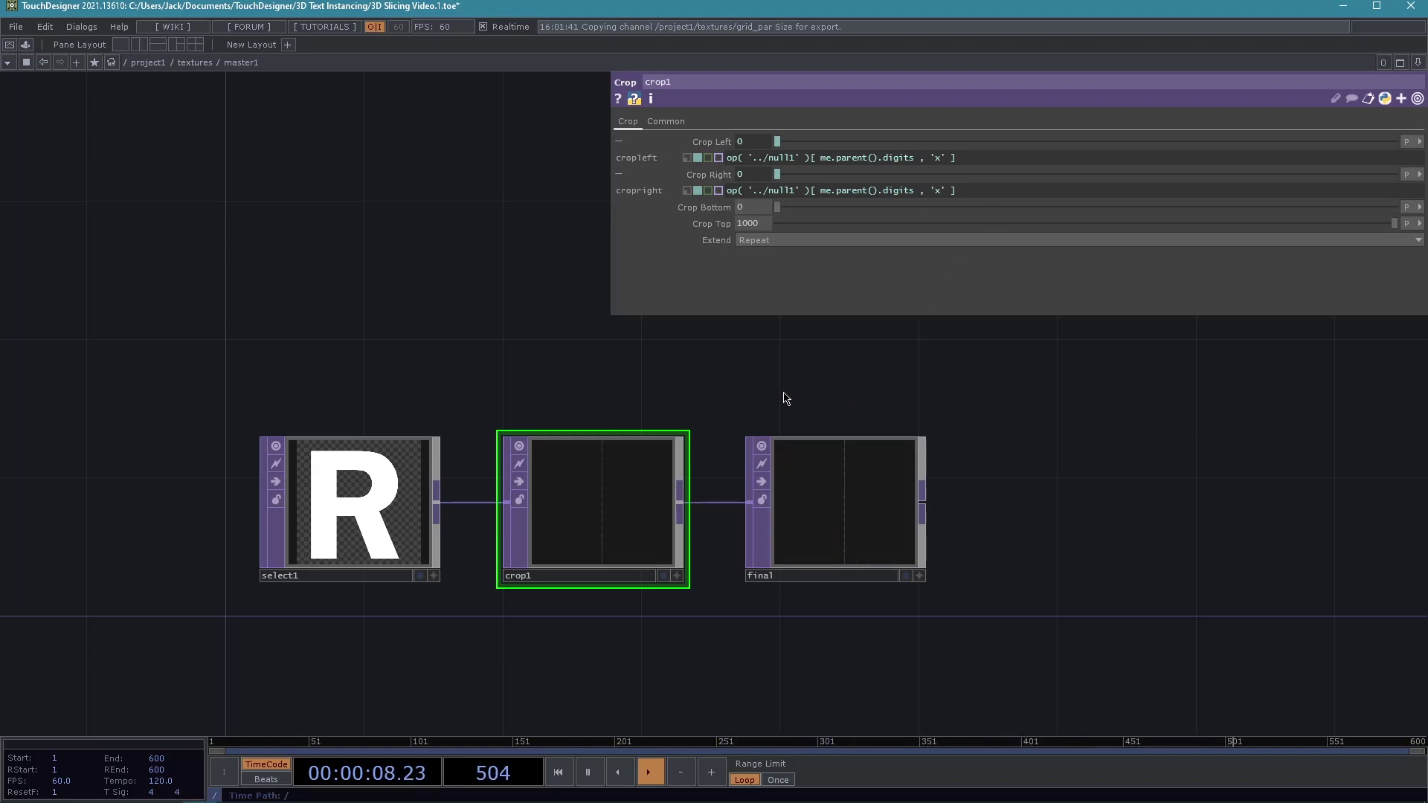
# Examine the output size of crop1 and the references into master1 from the textures network, returning inside master1.
pyautogui.moveTo(596, 604); pyautogui.dragTo(617, 546)
pyautogui.scroll(3, 656, 565)
pyautogui.moveTo(710, 621); pyautogui.dragTo(734, 690)
pyautogui.middleClick(623, 414)
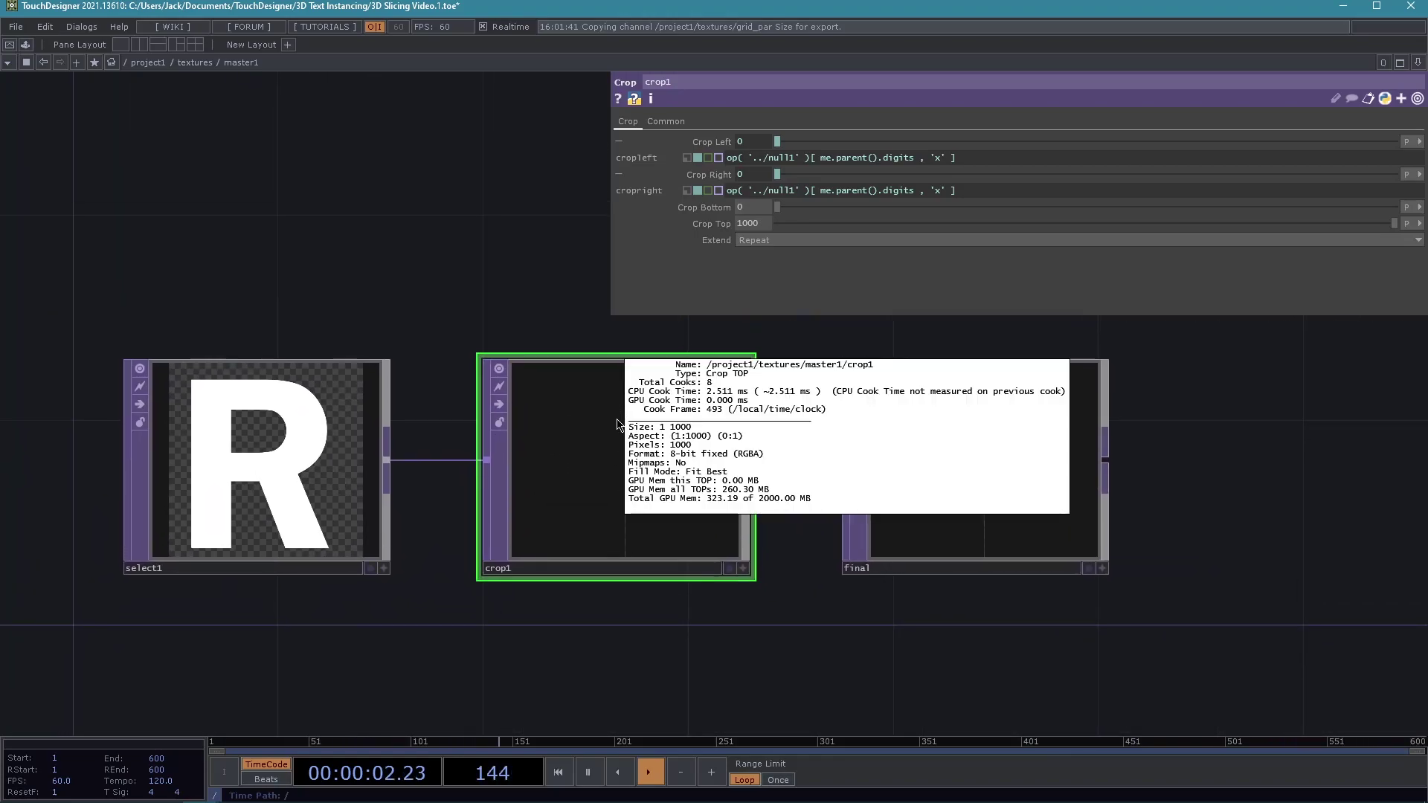
pyautogui.moveTo(740, 430); pyautogui.dragTo(655, 644, button='middle')
pyautogui.moveTo(653, 639); pyautogui.dragTo(606, 652)
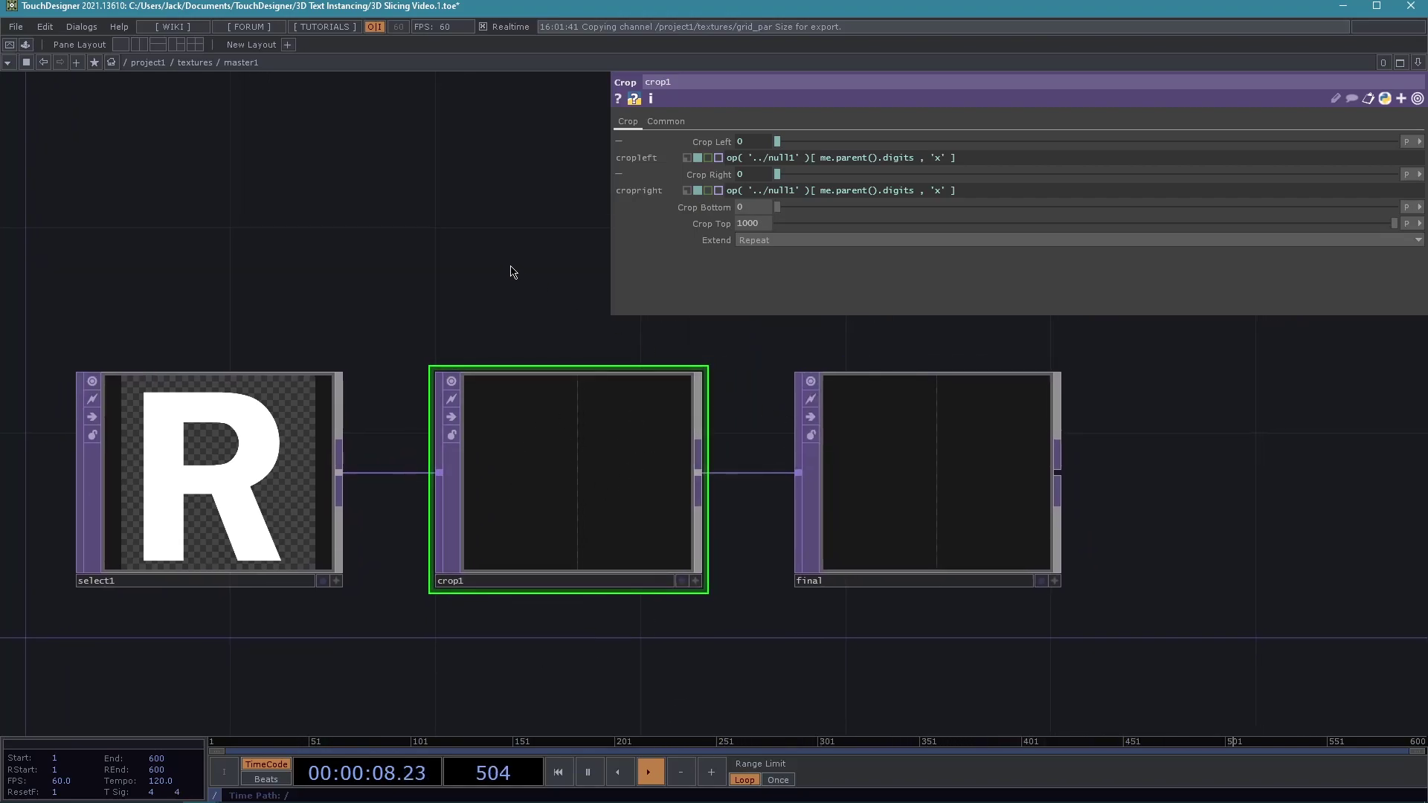
pyautogui.press('u')
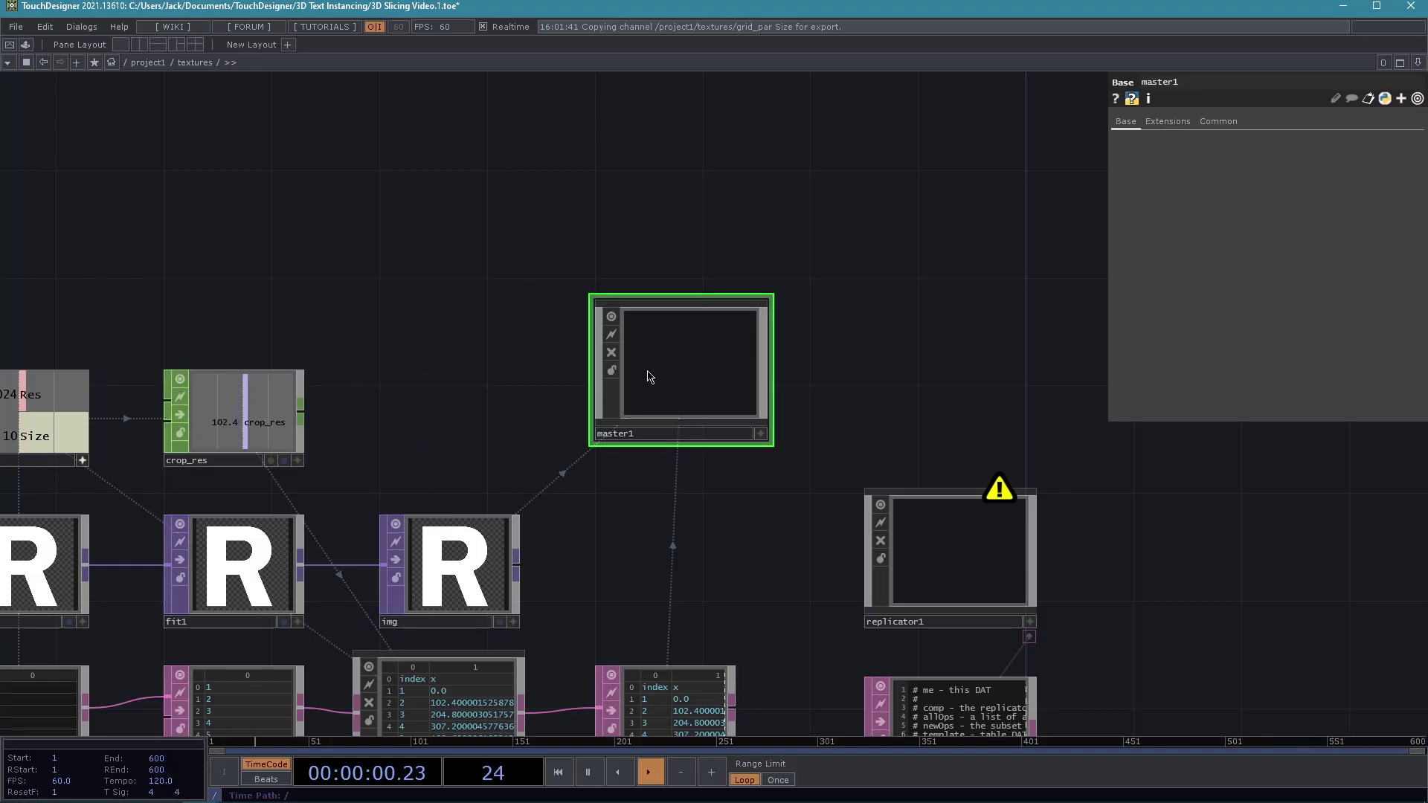
pyautogui.press('i')
pyautogui.press('h')
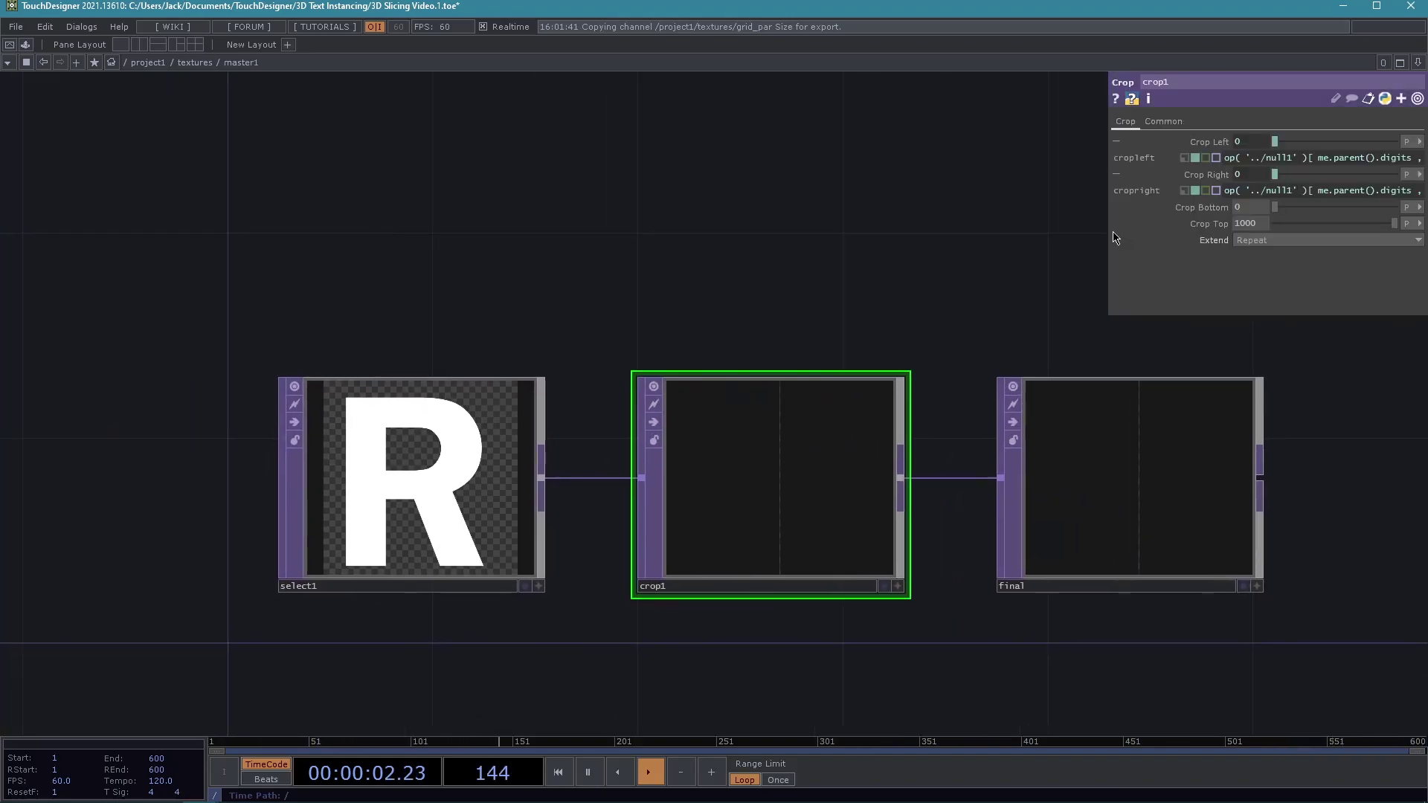
# Widen the parameter display and append + iop.crop_res[ 'crop_res' ] to crop1's Crop Right expression.
pyautogui.moveTo(1105, 223); pyautogui.dragTo(668, 223)
pyautogui.click(1069, 180)
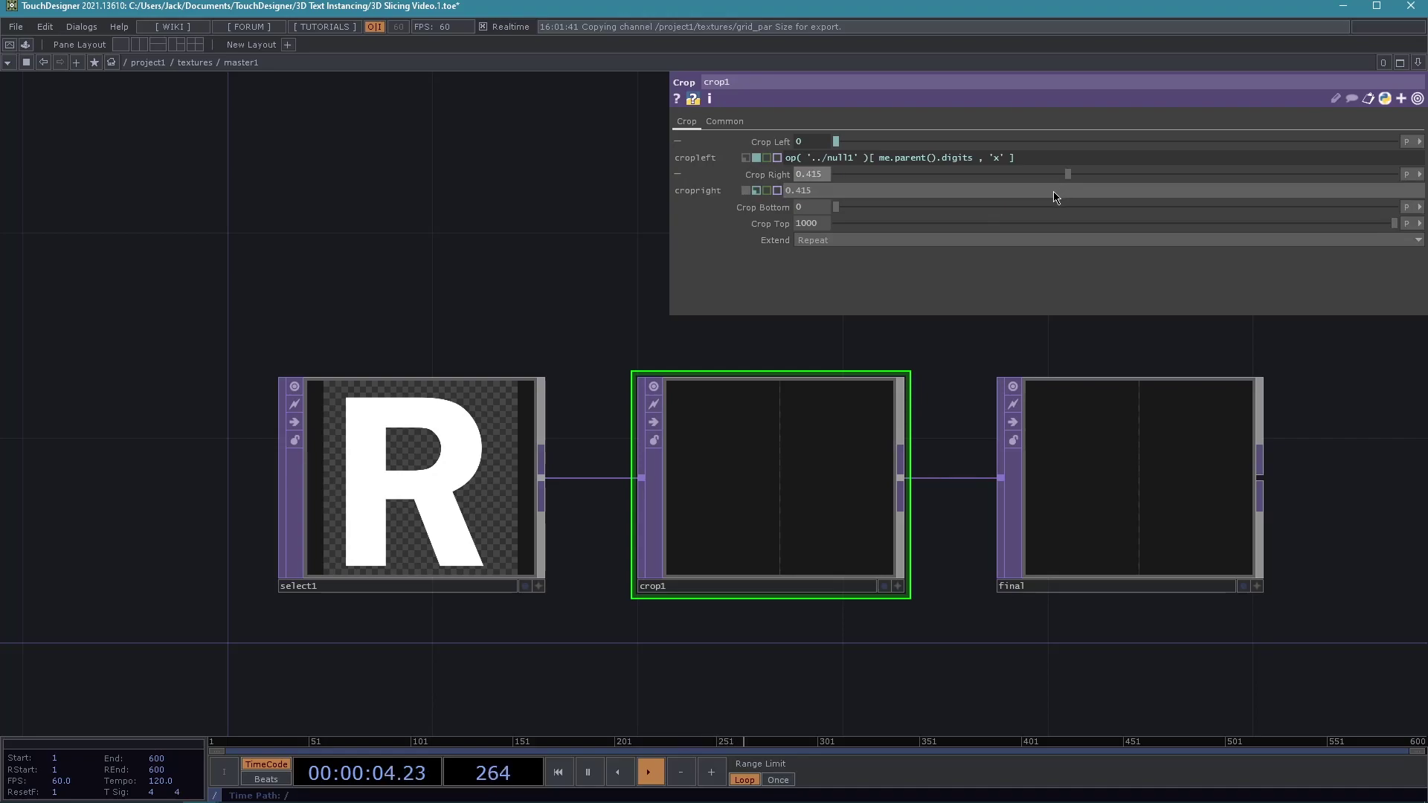
pyautogui.click(755, 191)
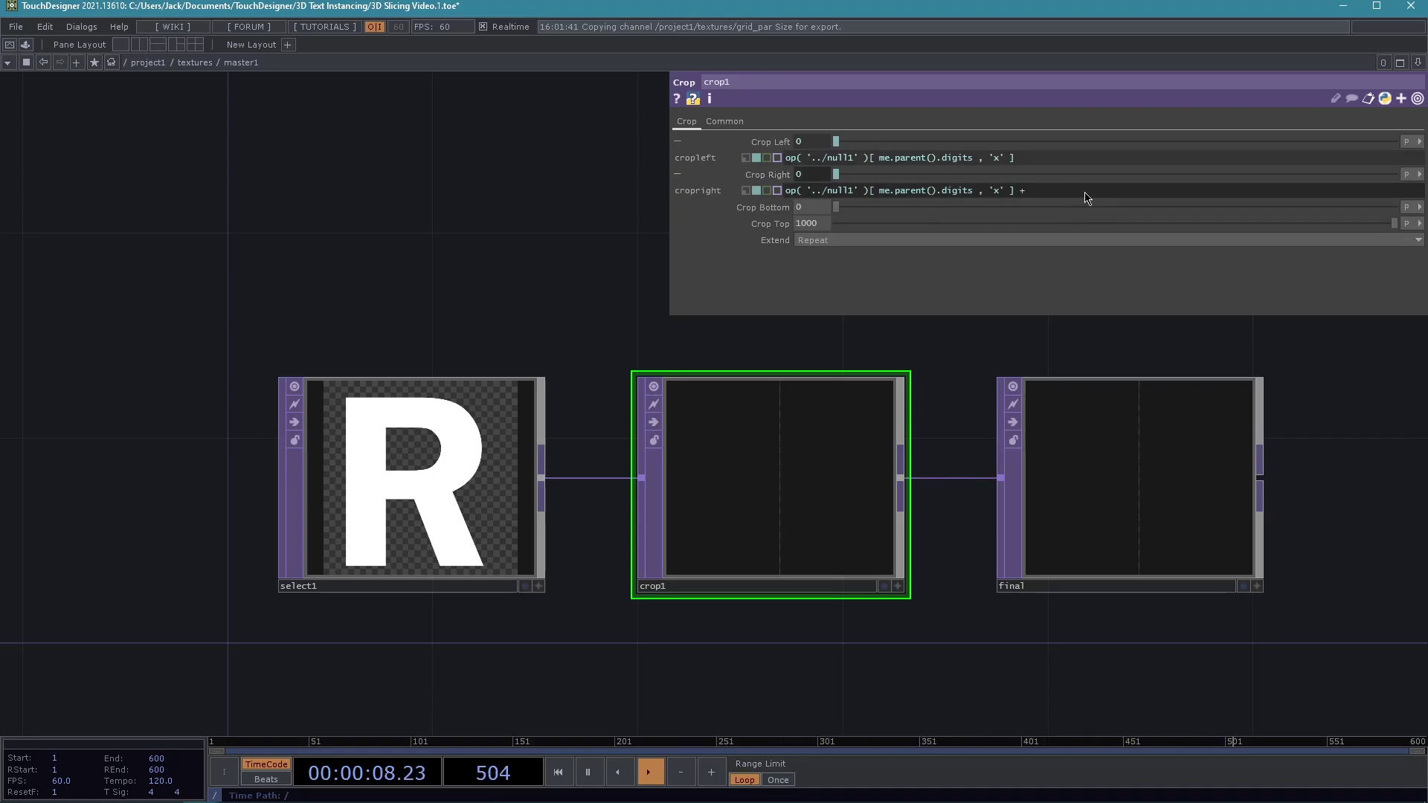
pyautogui.write("iop.crop_res['crop_res']")
pyautogui.press('Return')
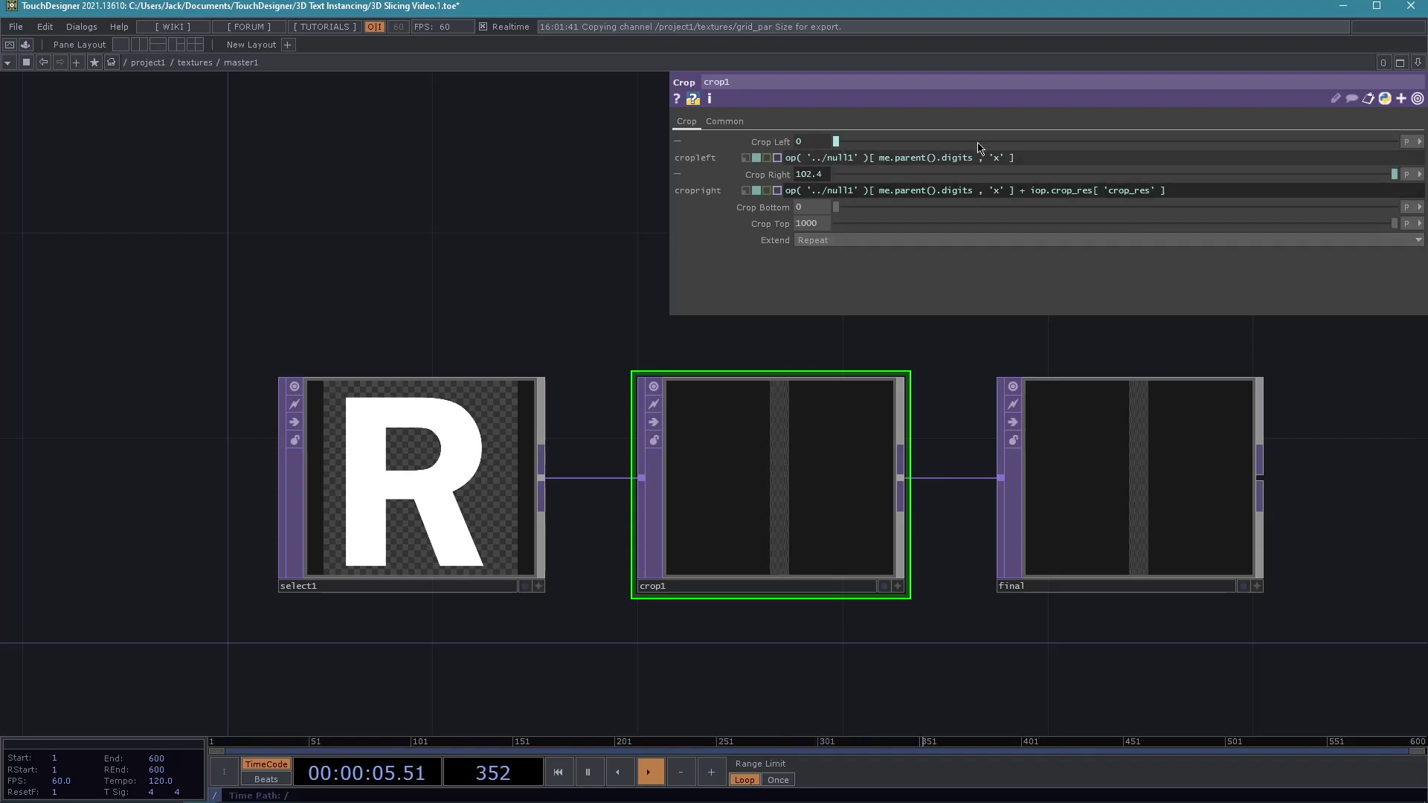
# Copy the Crop Left expression into crop1's Crop Bottom and adapt it to op( '../null1' )[ me.parent().digits , 'y' ].
pyautogui.click(826, 193)
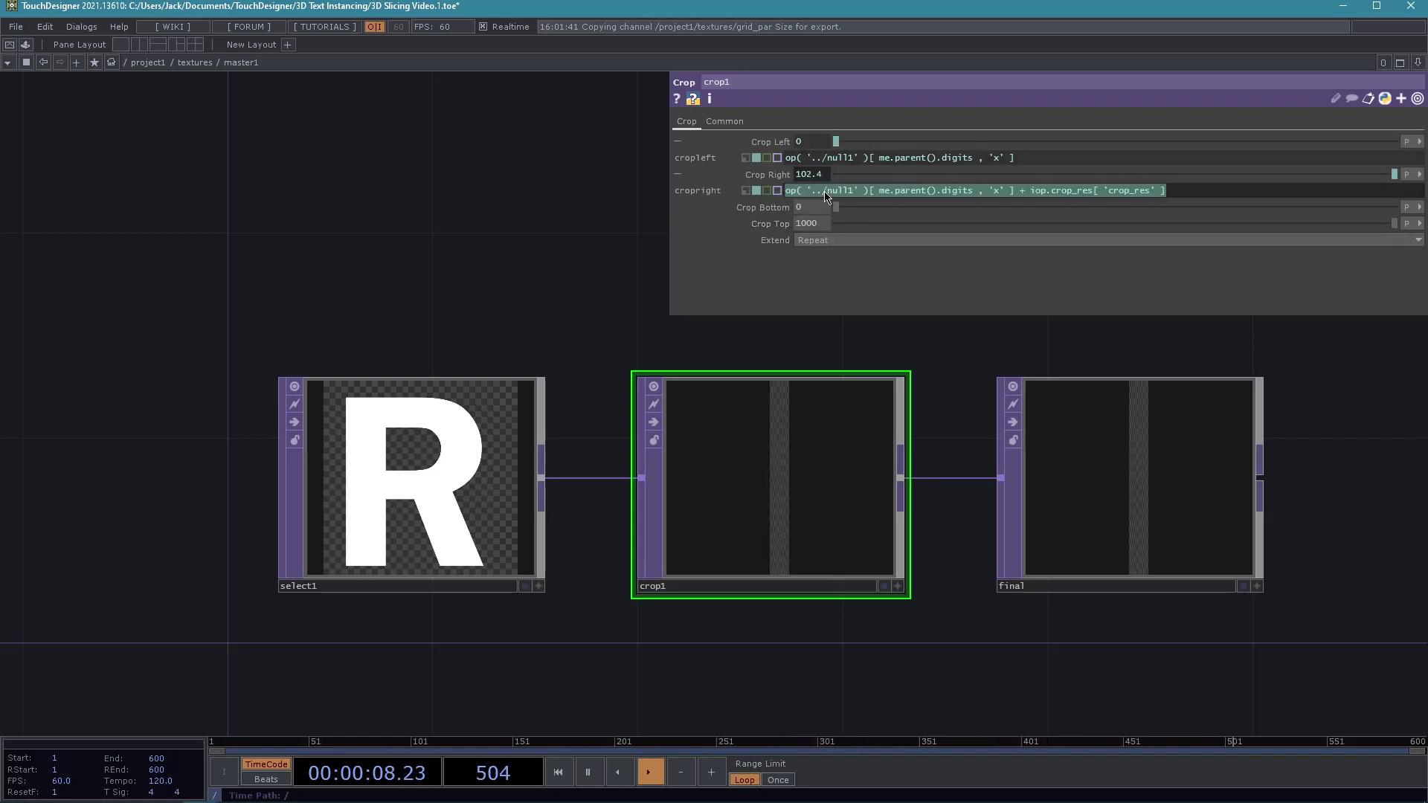
pyautogui.click(766, 232)
pyautogui.click(769, 224)
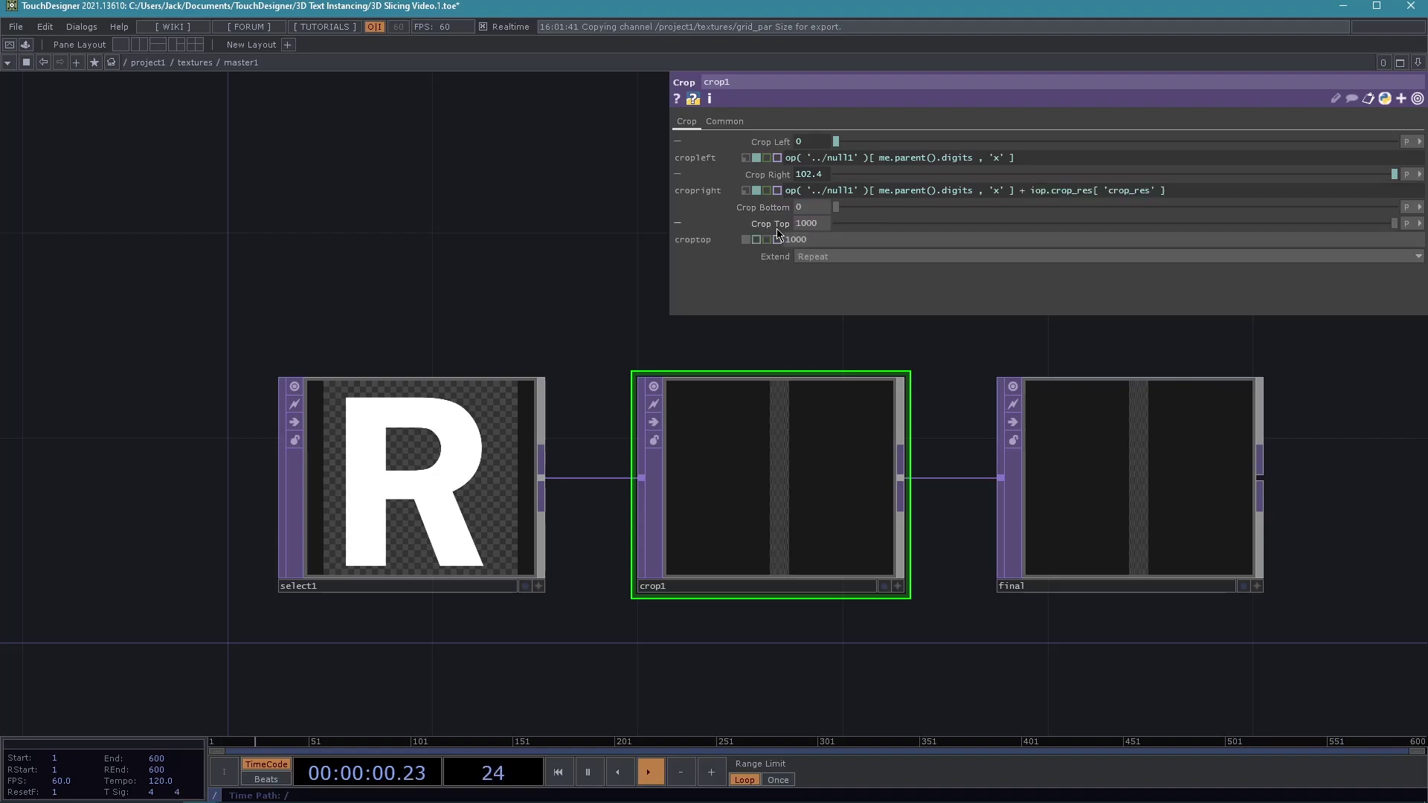
pyautogui.click(769, 211)
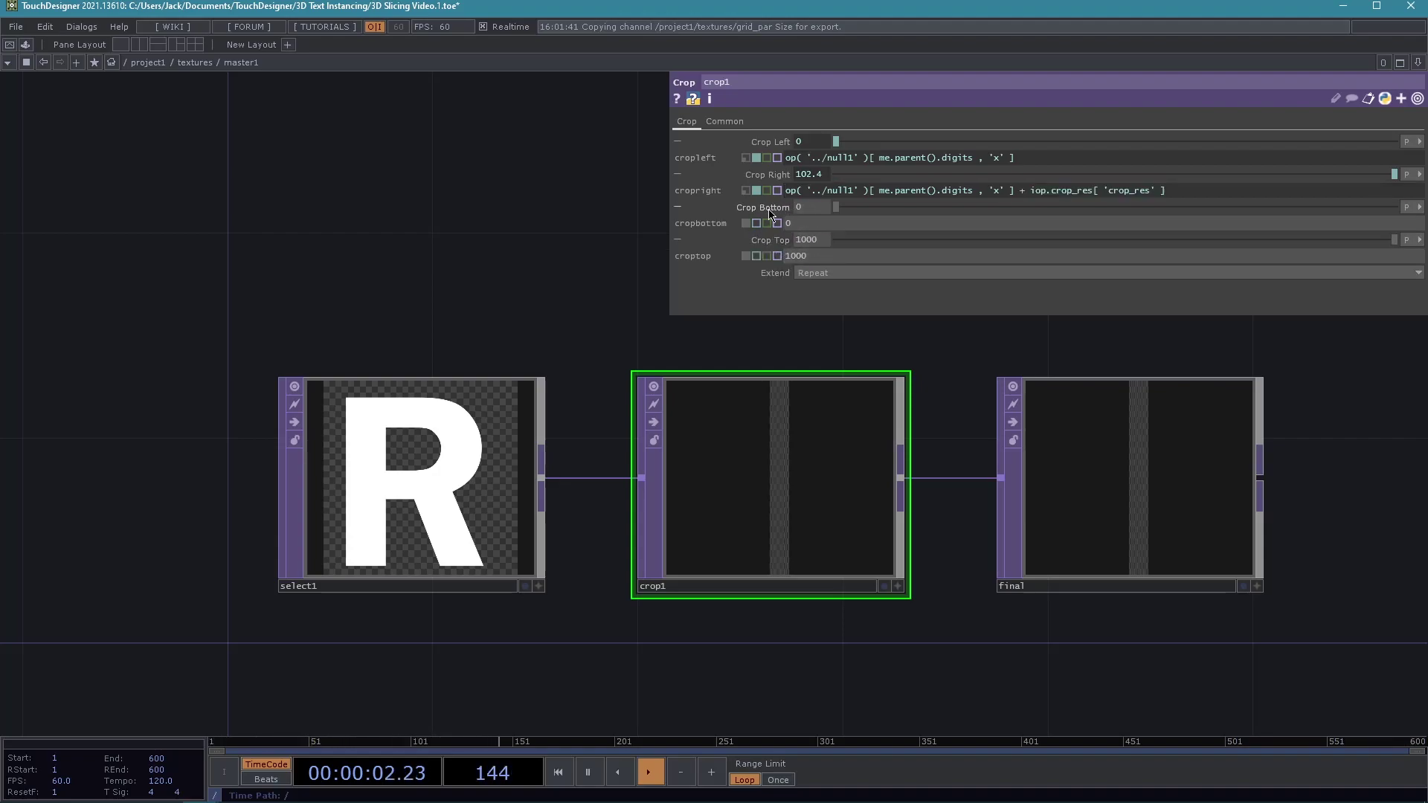
pyautogui.click(900, 160)
pyautogui.hotkey('ctrl', 'c')
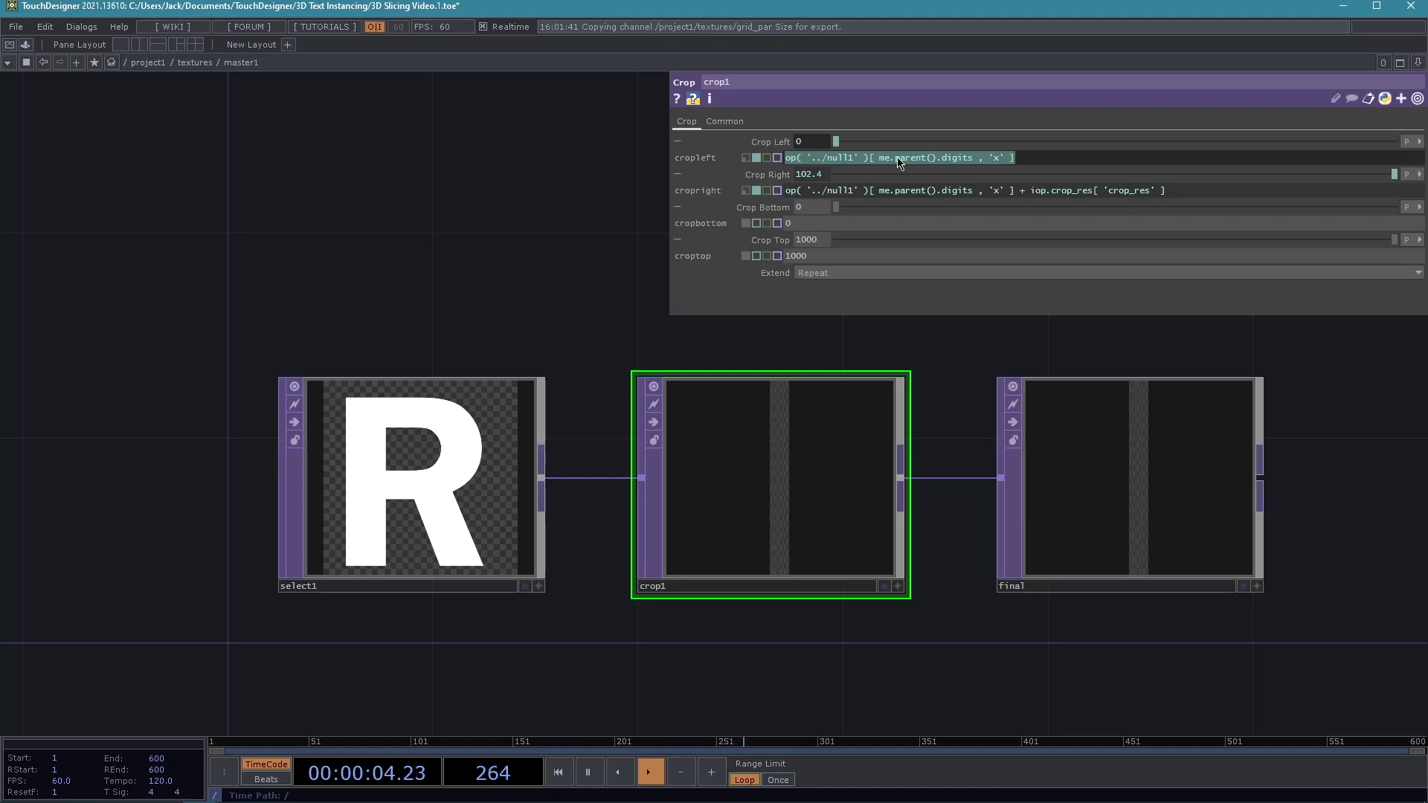
pyautogui.click(872, 226)
pyautogui.hotkey('ctrl', 'v')
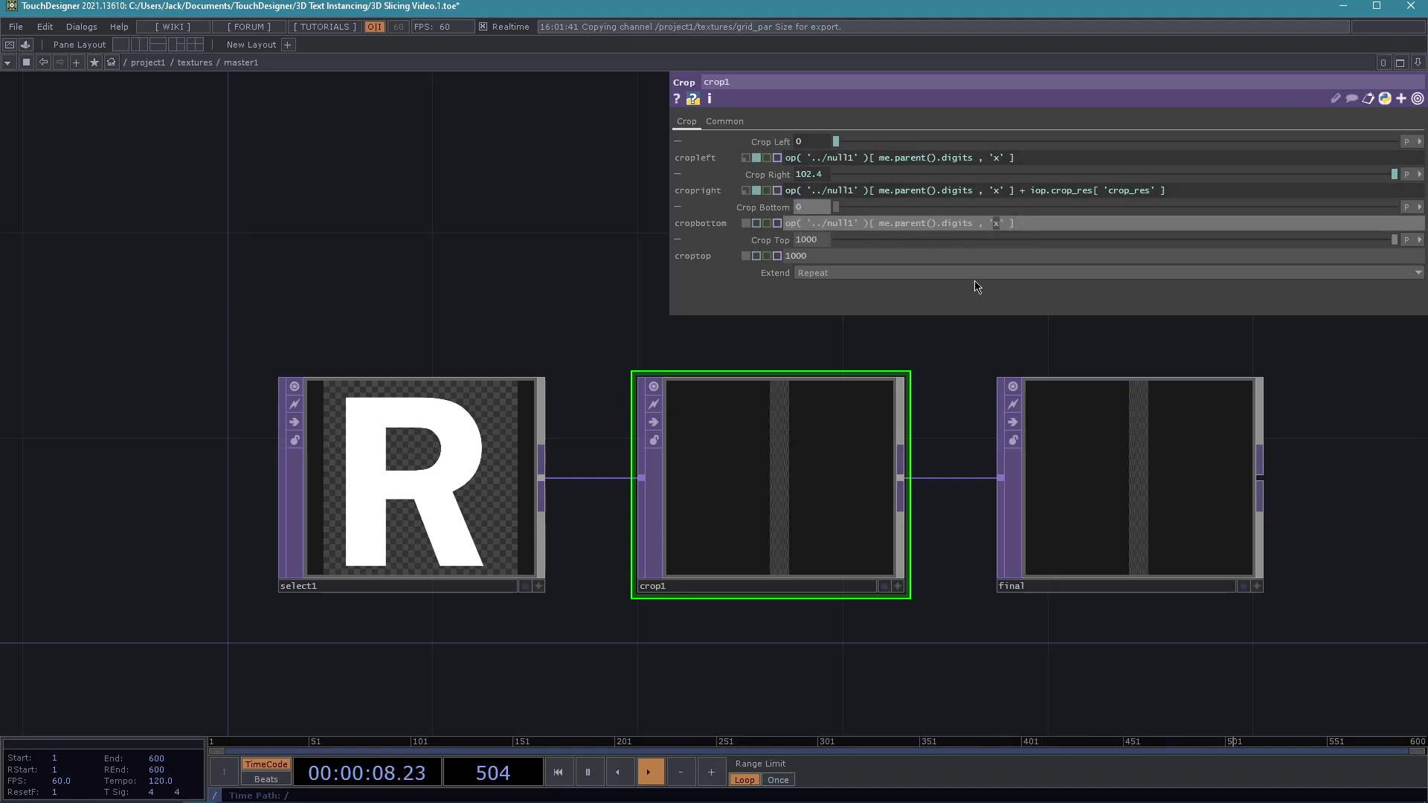
pyautogui.moveTo(993, 221); pyautogui.dragTo(1001, 221)
pyautogui.write('y')
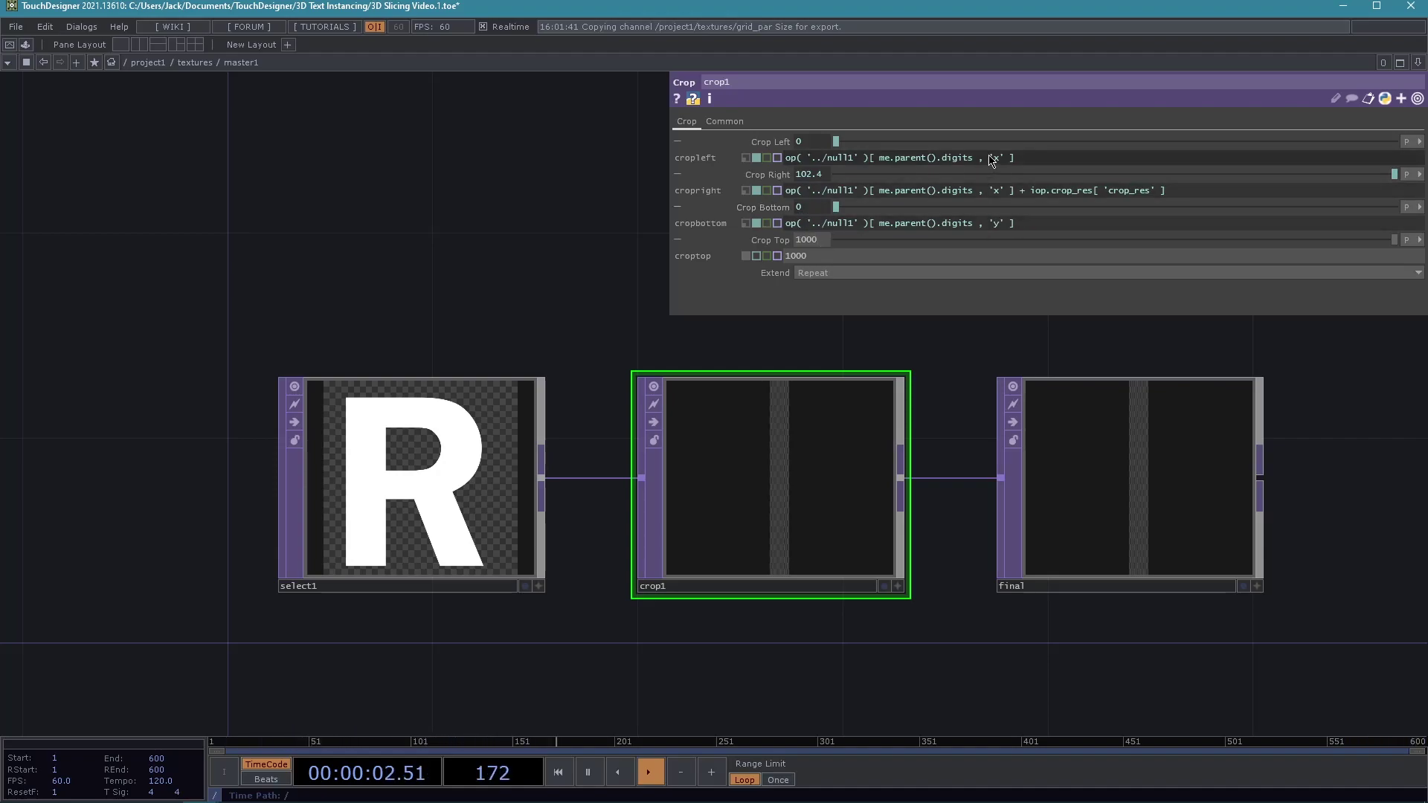
pyautogui.doubleClick(997, 223)
pyautogui.write('y')
# Set crop1's Crop Top expression to op( '../null1' )[ me.parent().digits , 'y' ] + iop.crop_res[ 'crop_res' ] by reusing the existing expressions.
pyautogui.moveTo(1016, 224); pyautogui.dragTo(781, 209)
pyautogui.hotkey('ctrl', 'c')
pyautogui.click(846, 253)
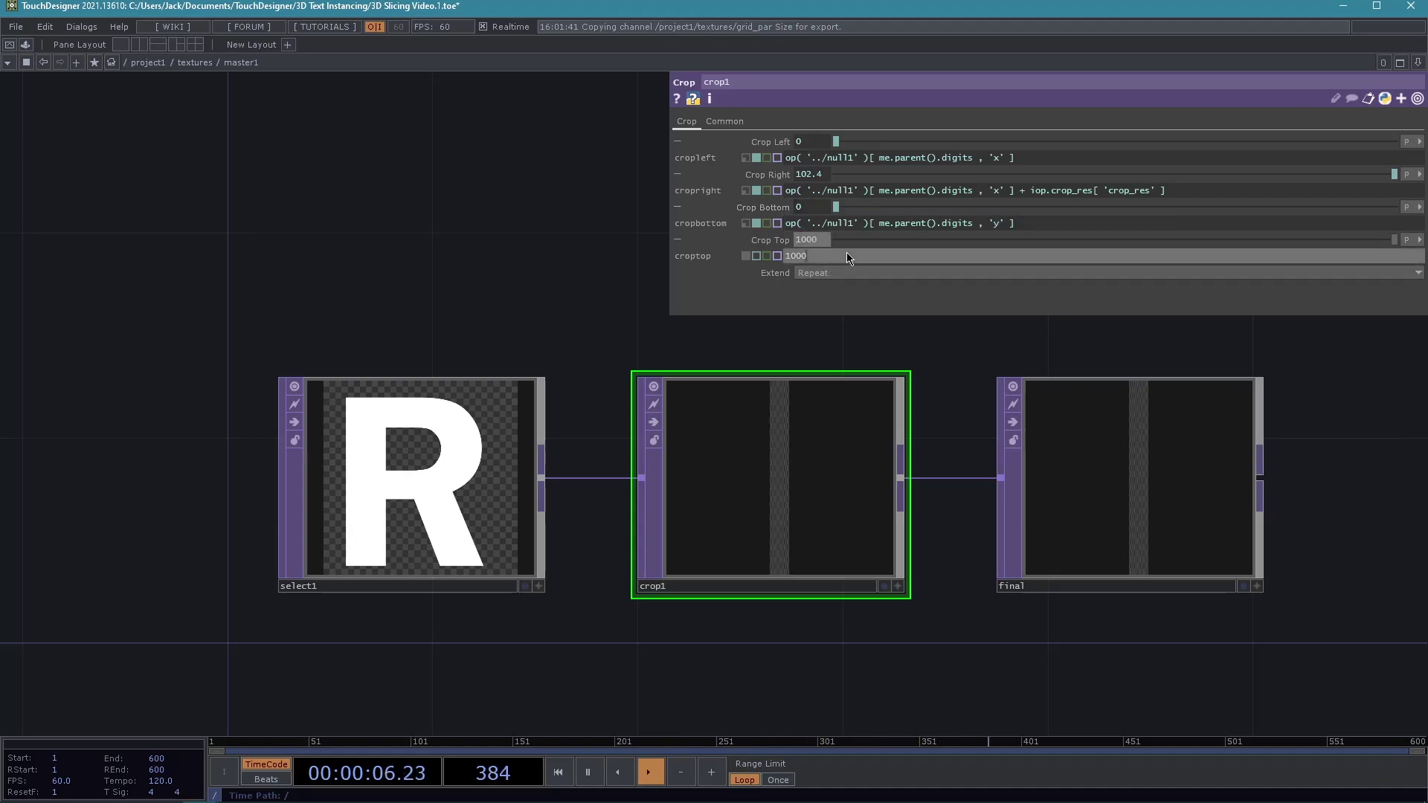
pyautogui.hotkey('ctrl', 'v')
pyautogui.press('Return')
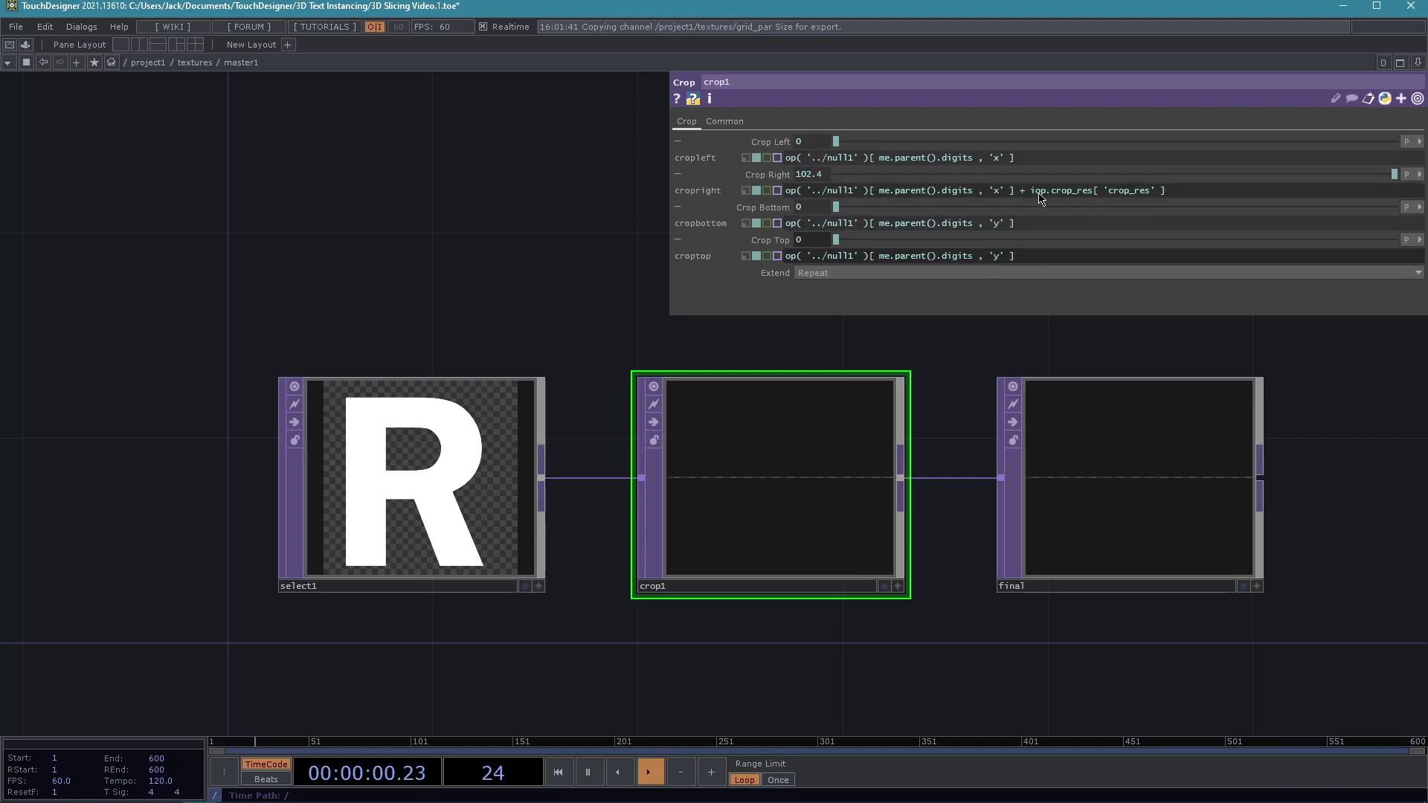
pyautogui.moveTo(1021, 191); pyautogui.dragTo(1197, 214)
pyautogui.hotkey('ctrl', 'c')
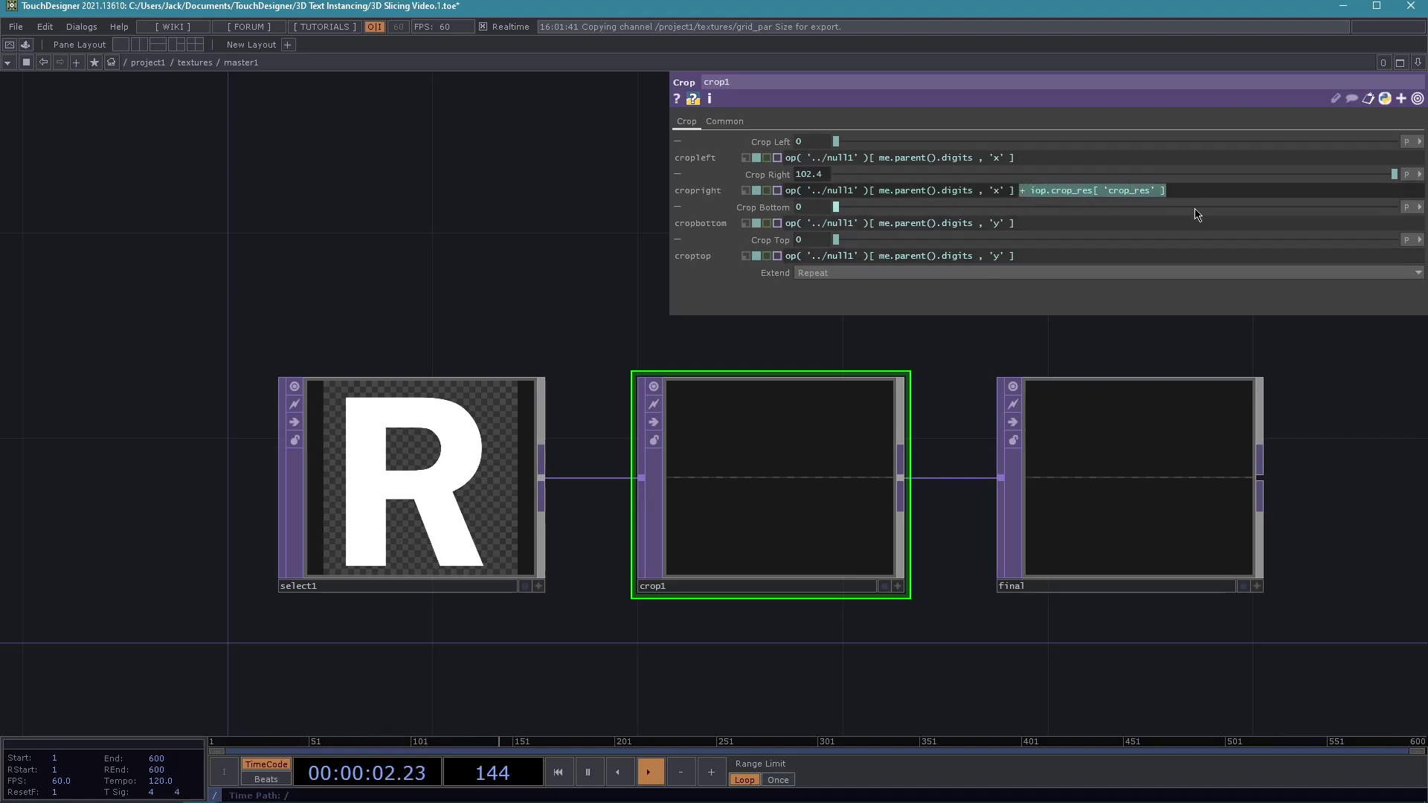
pyautogui.click(1091, 256)
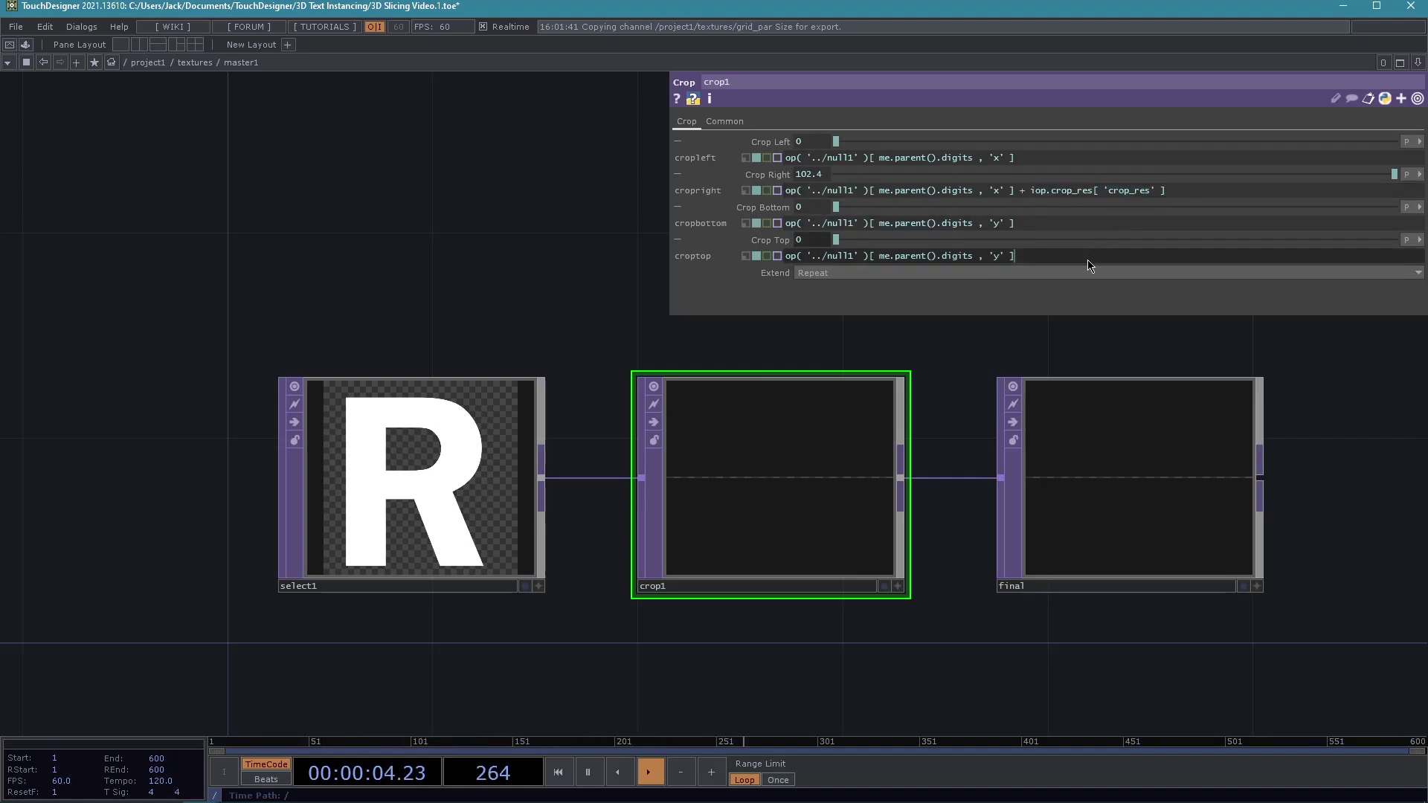
pyautogui.hotkey('ctrl', 'v')
pyautogui.press('Return')
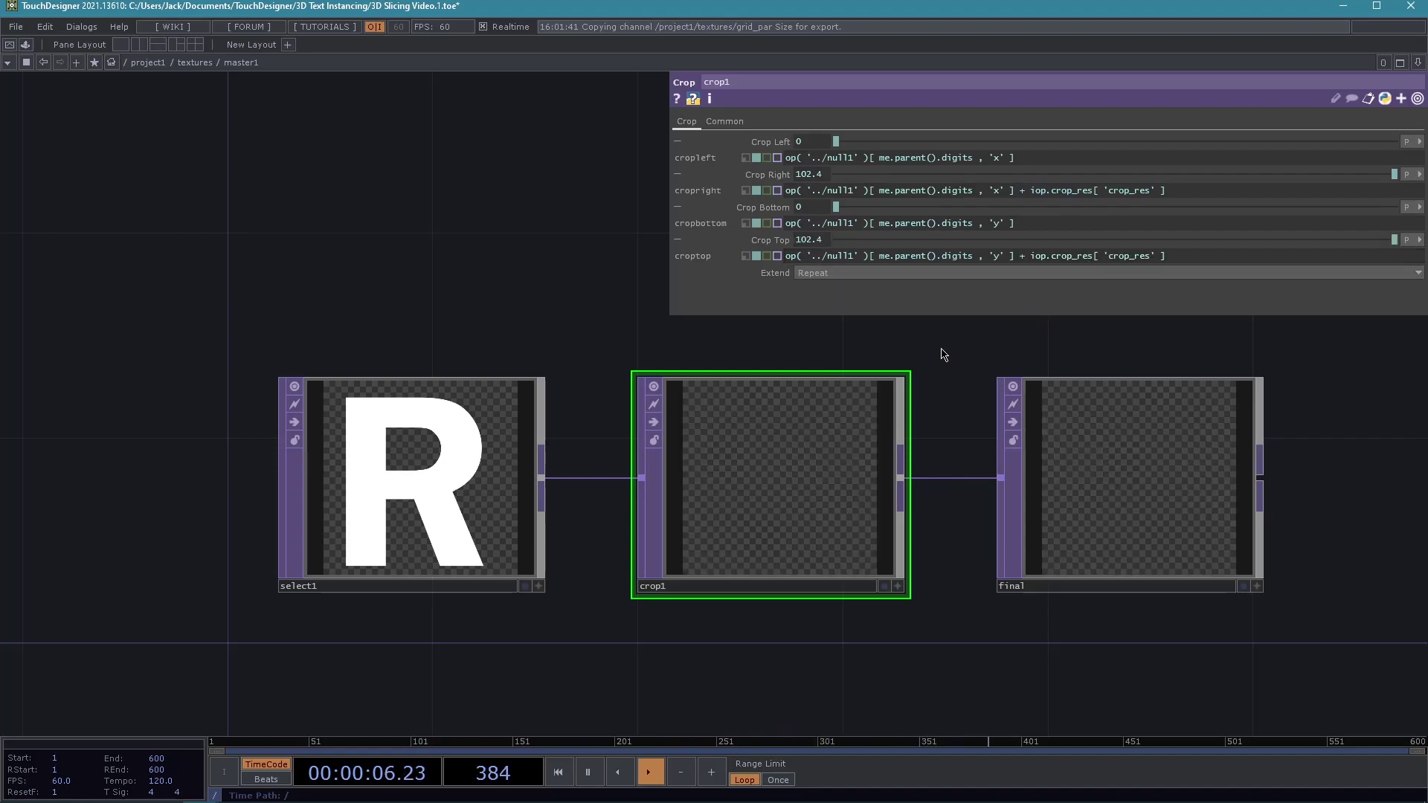
# Collapse the expanded expressions of crop1's four crop edges and return to the textures network.
pyautogui.moveTo(934, 649); pyautogui.dragTo(840, 646, button='middle')
pyautogui.moveTo(799, 637); pyautogui.dragTo(527, 603)
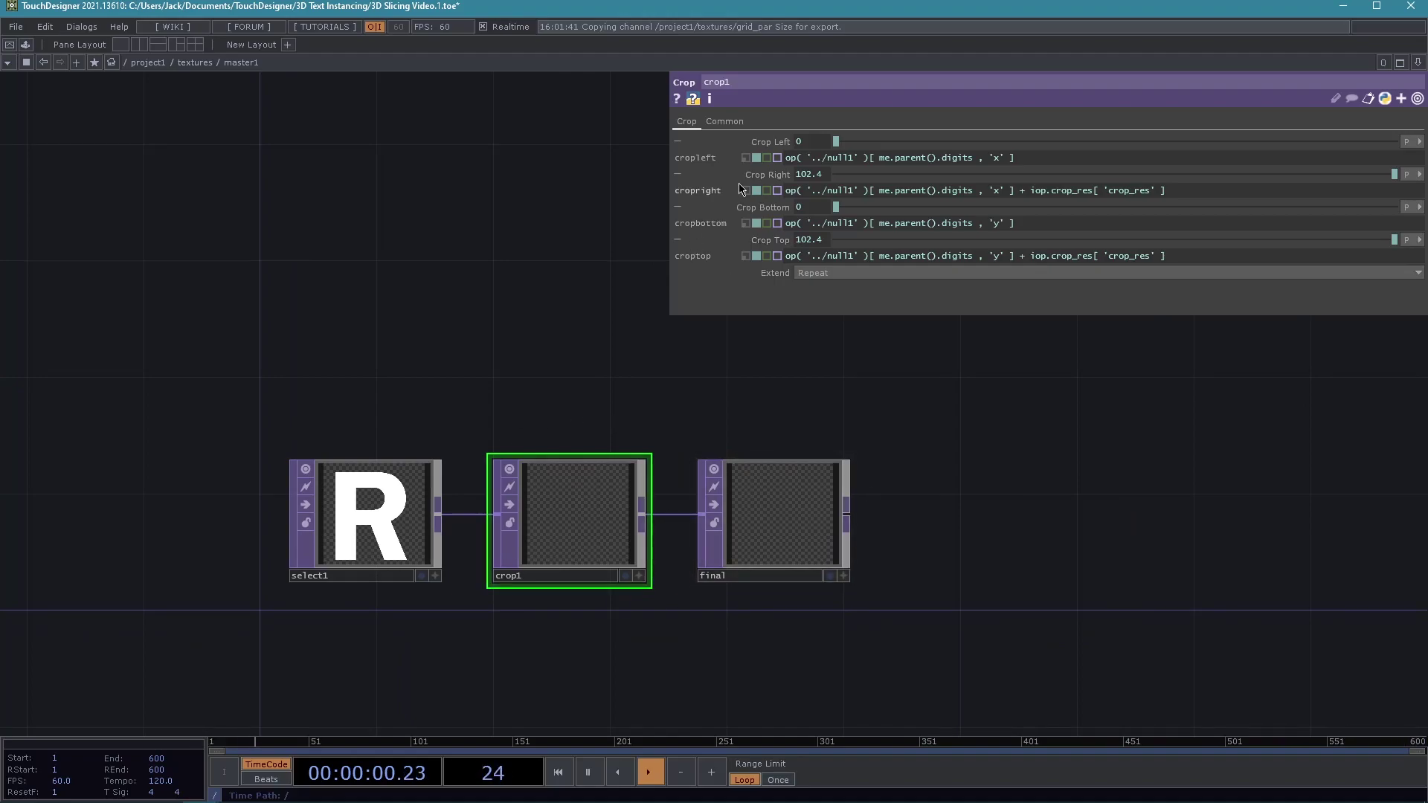
pyautogui.click(766, 141)
pyautogui.click(766, 158)
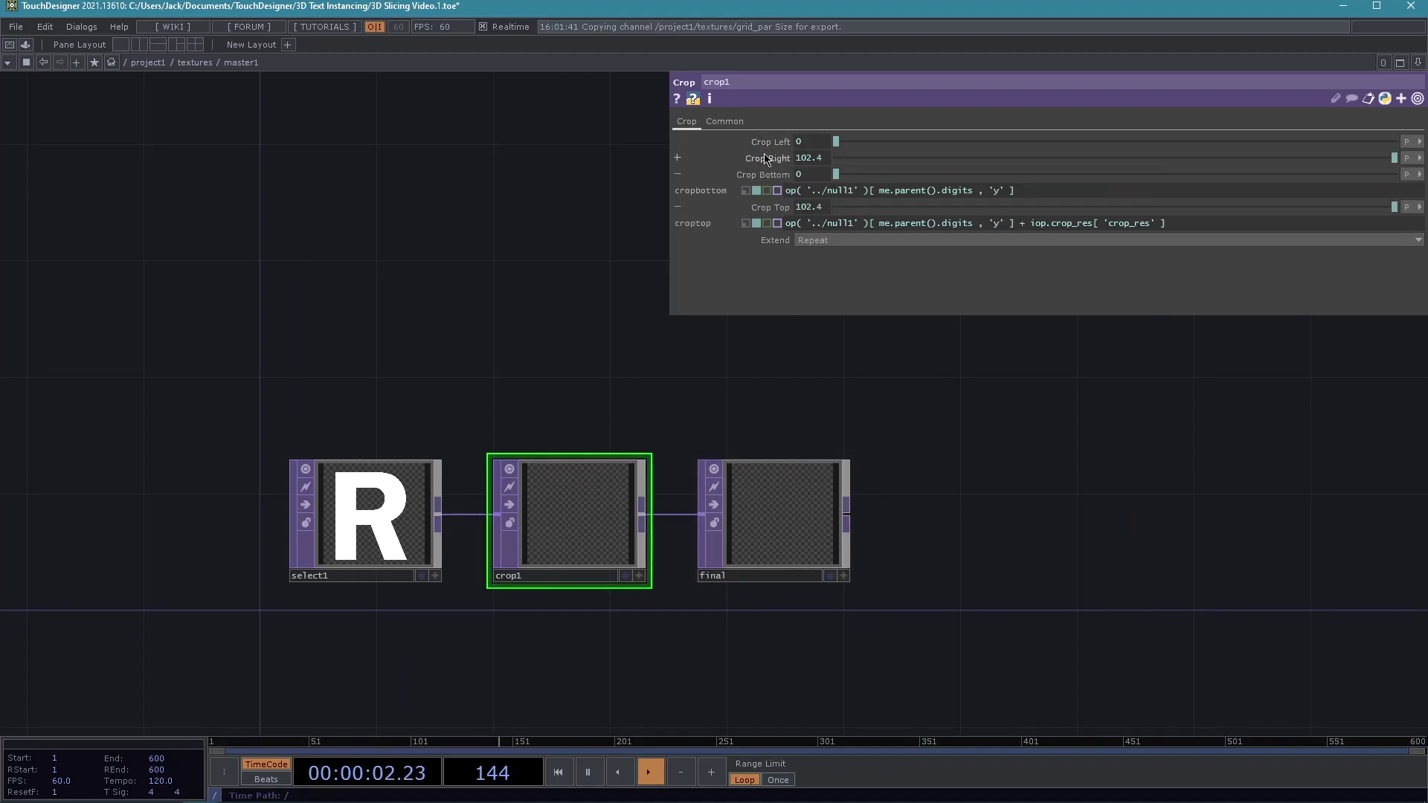
pyautogui.click(766, 175)
pyautogui.click(766, 191)
pyautogui.moveTo(568, 345); pyautogui.dragTo(587, 312)
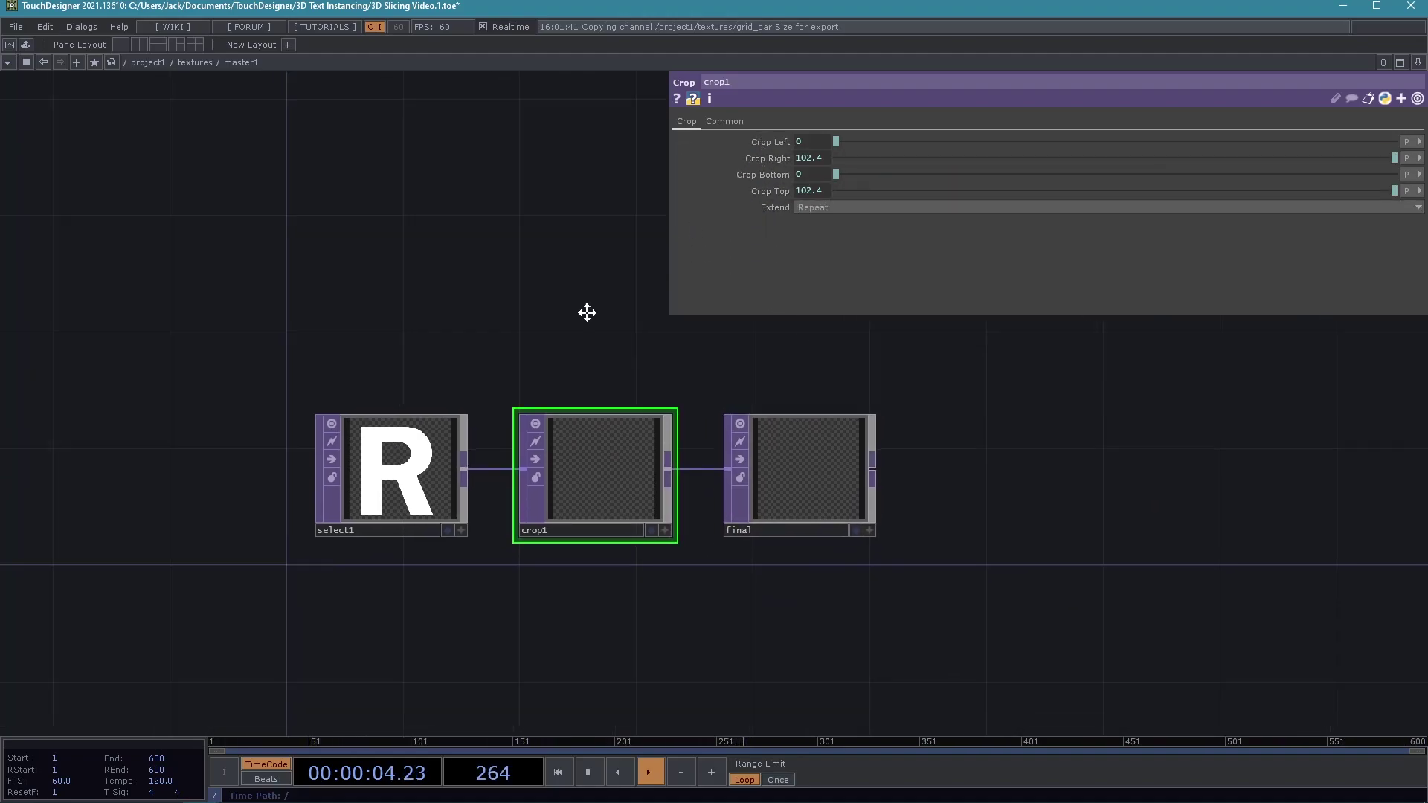
pyautogui.press('u')
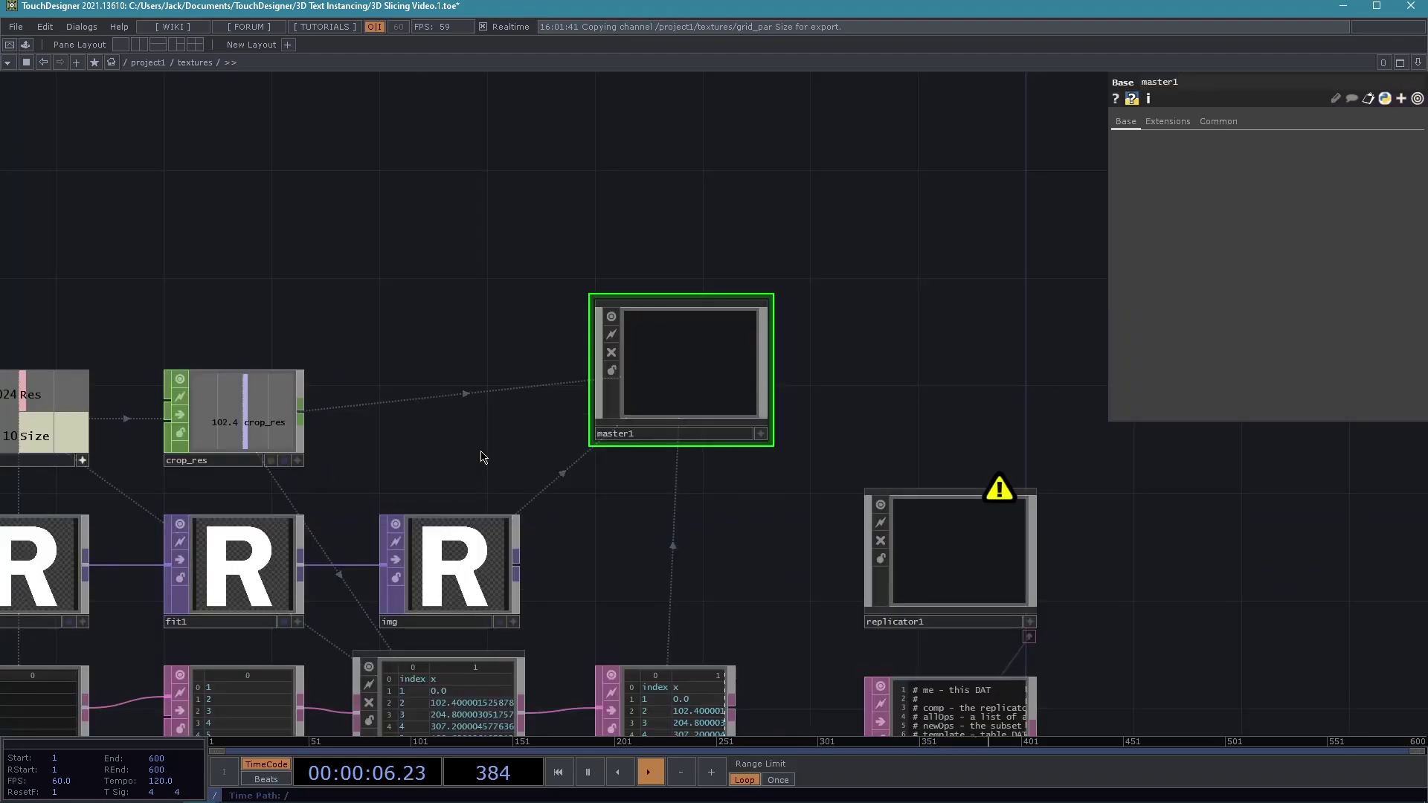
# Link both the width and height of fit1's custom resolution to the Res channel of grid_par.
pyautogui.moveTo(493, 446); pyautogui.dragTo(781, 354)
pyautogui.click(583, 461)
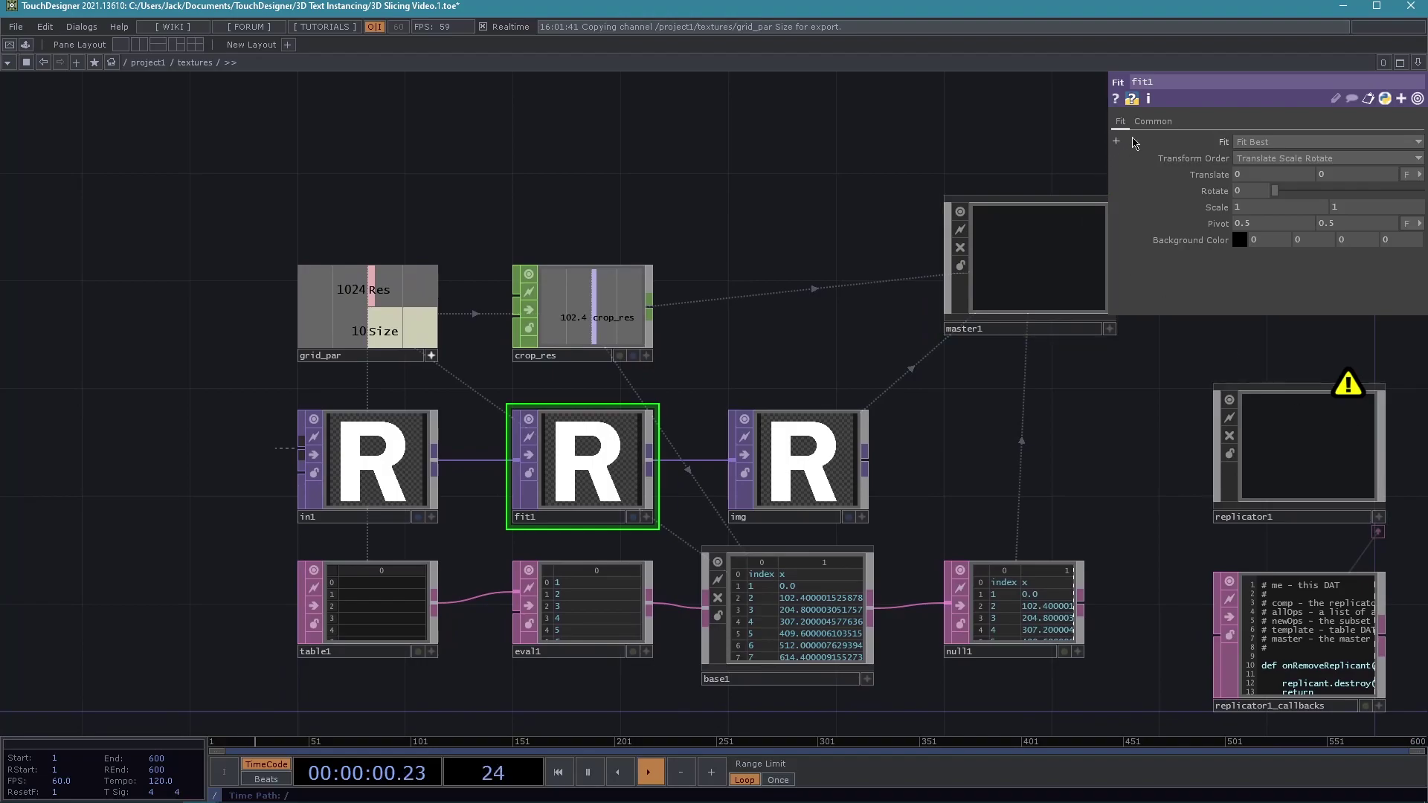
pyautogui.click(1152, 121)
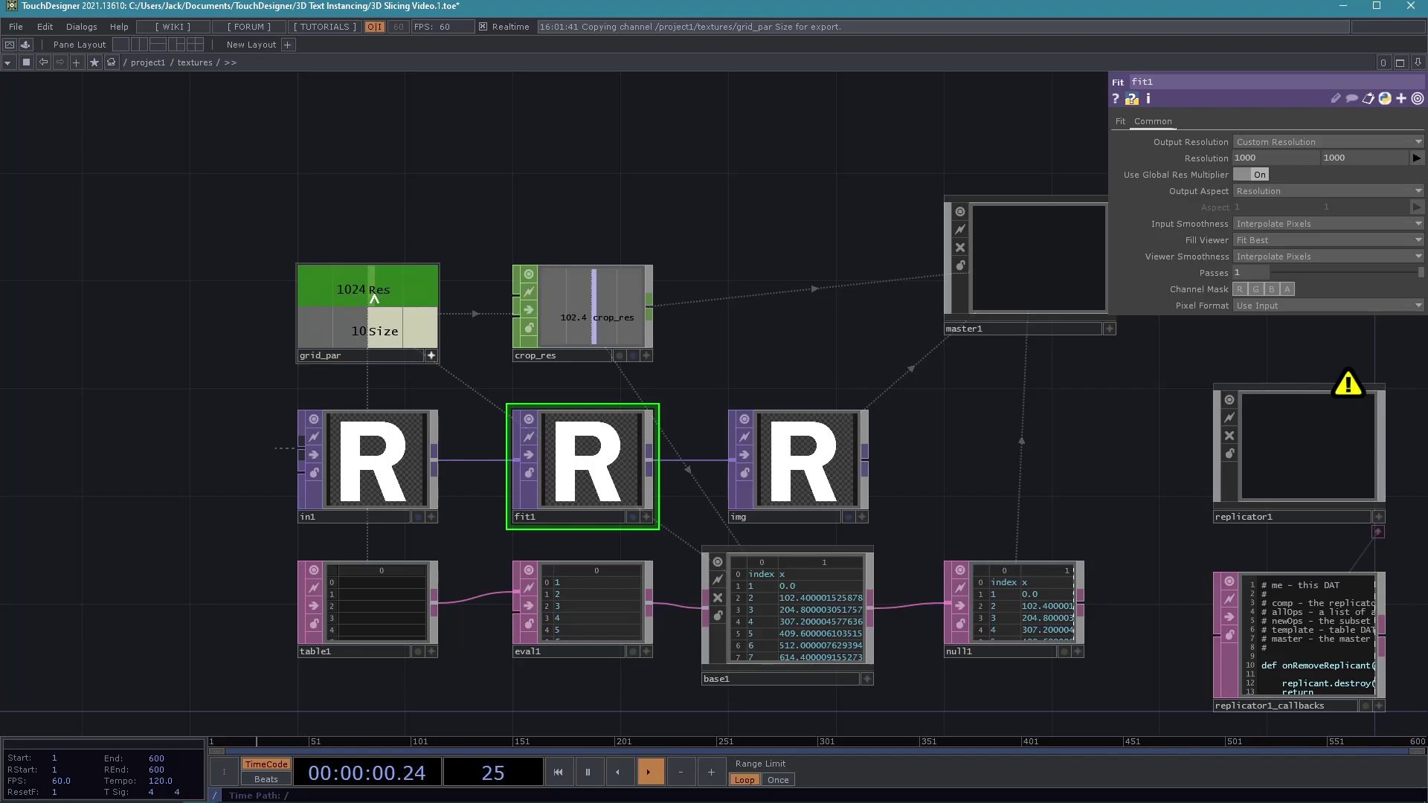
pyautogui.moveTo(350, 298)
pyautogui.mouseDown()
pyautogui.moveTo(376, 282)
pyautogui.moveTo(967, 224)
pyautogui.moveTo(1264, 159)
pyautogui.mouseUp()
pyautogui.click(1268, 163)
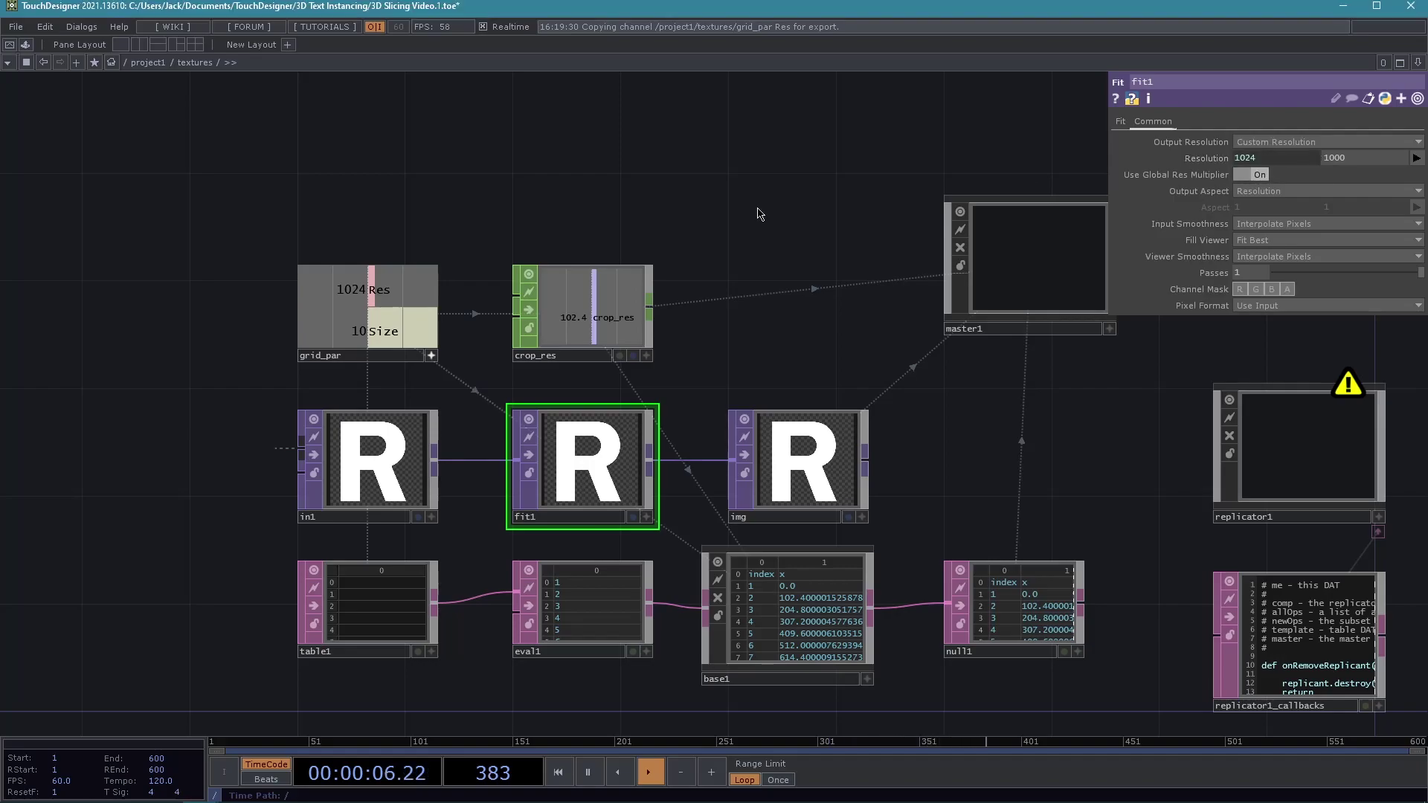
pyautogui.moveTo(325, 287); pyautogui.dragTo(1331, 159)
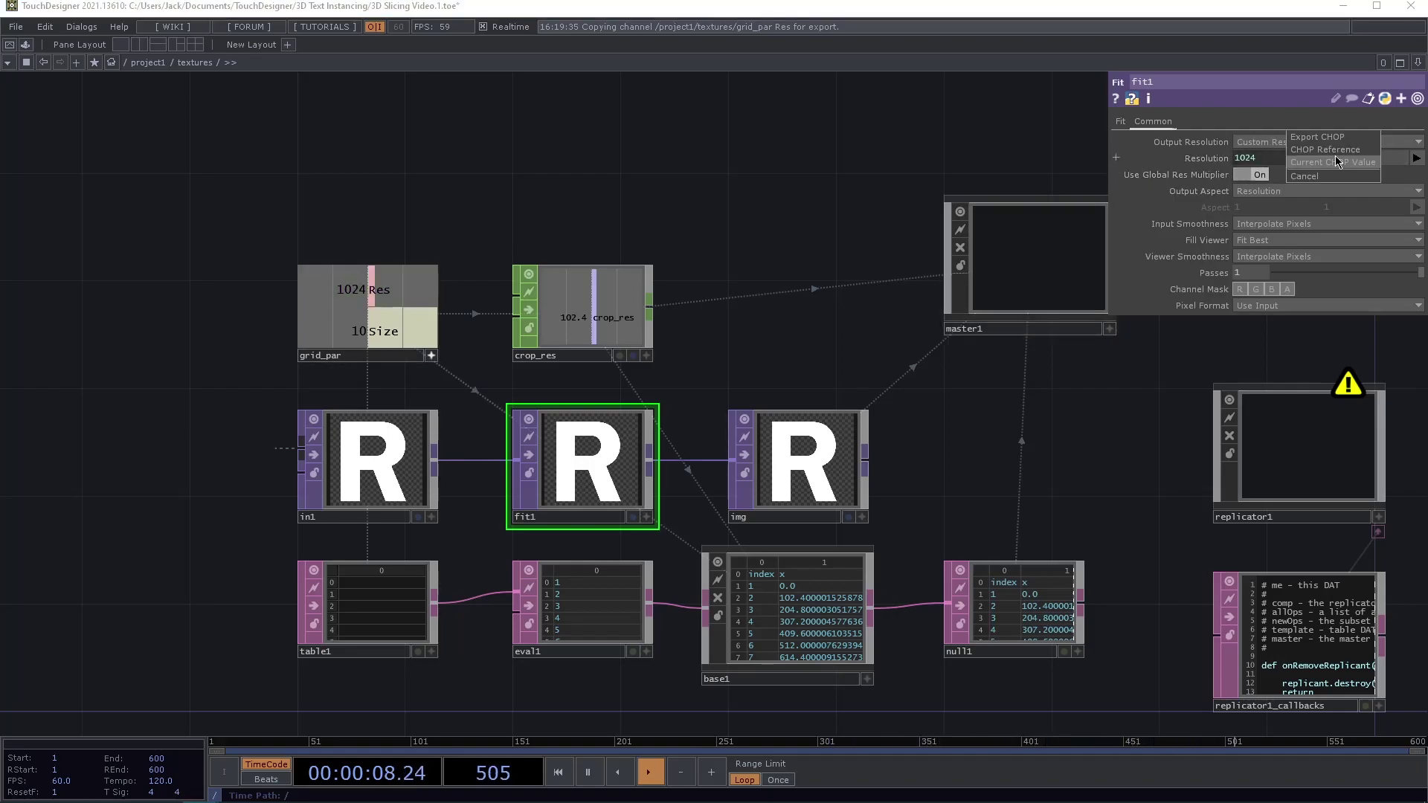
pyautogui.click(1300, 175)
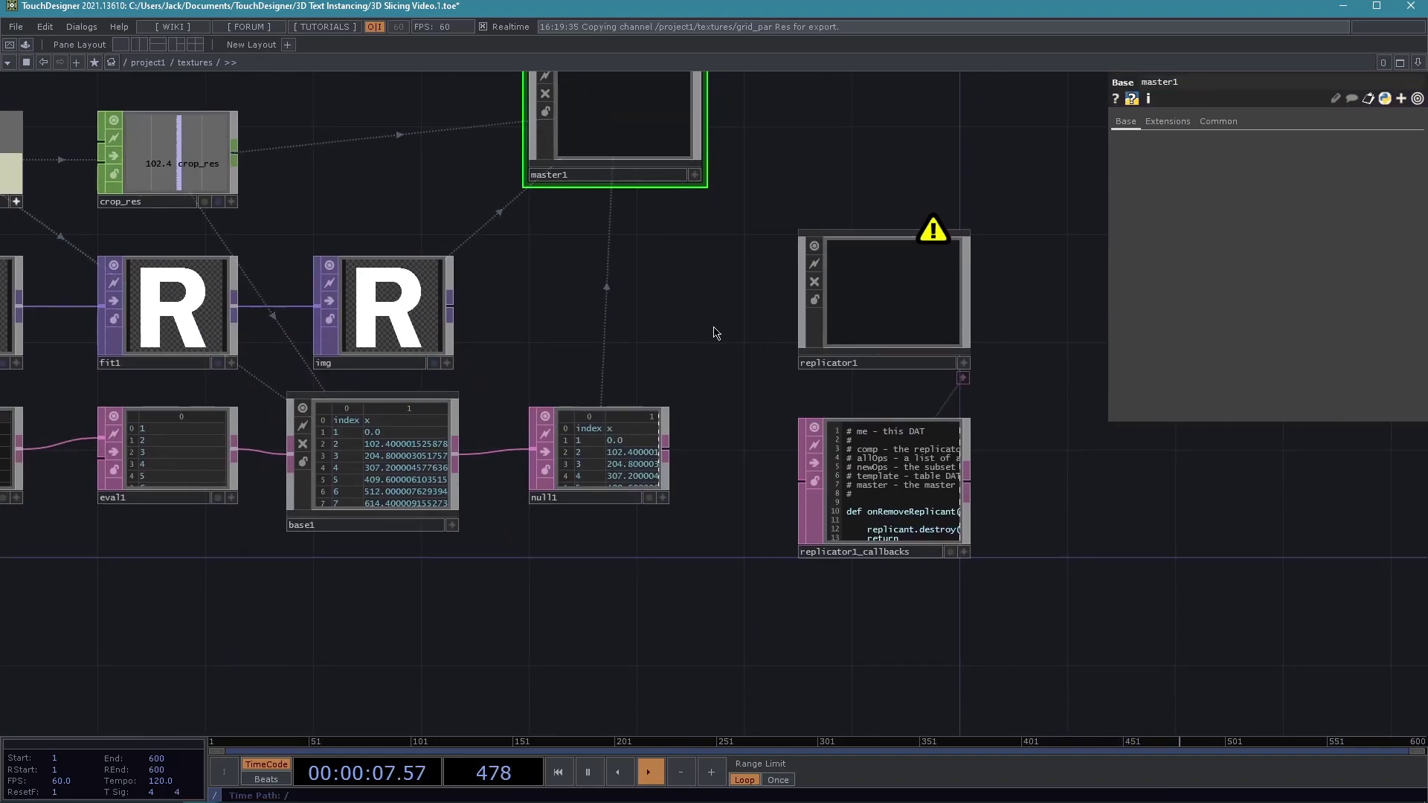
# Assign master1 as the Master Operator and null1 as the Template DAT Table of replicator1.
pyautogui.click(900, 261)
pyautogui.moveTo(667, 242); pyautogui.dragTo(617, 269)
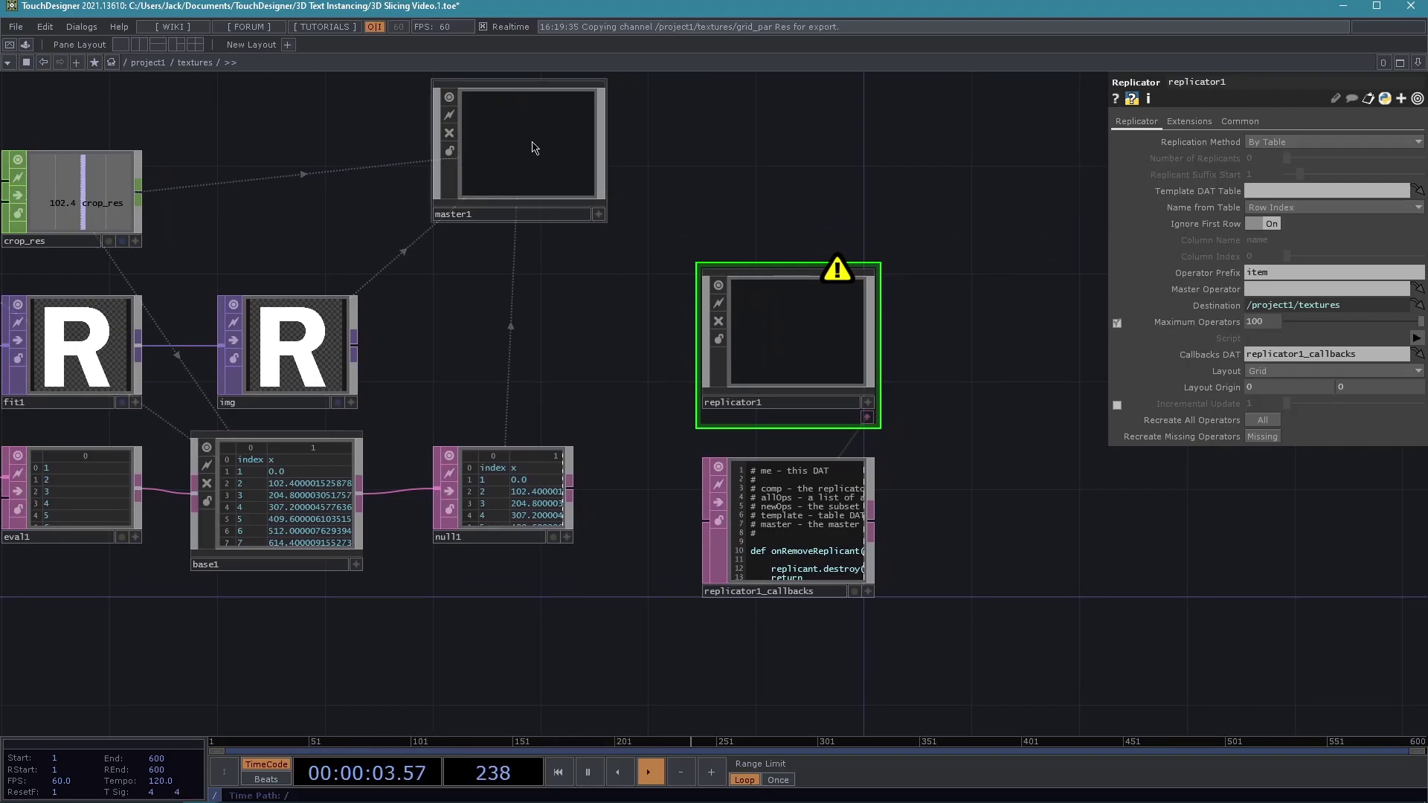
pyautogui.moveTo(532, 148); pyautogui.dragTo(1268, 292)
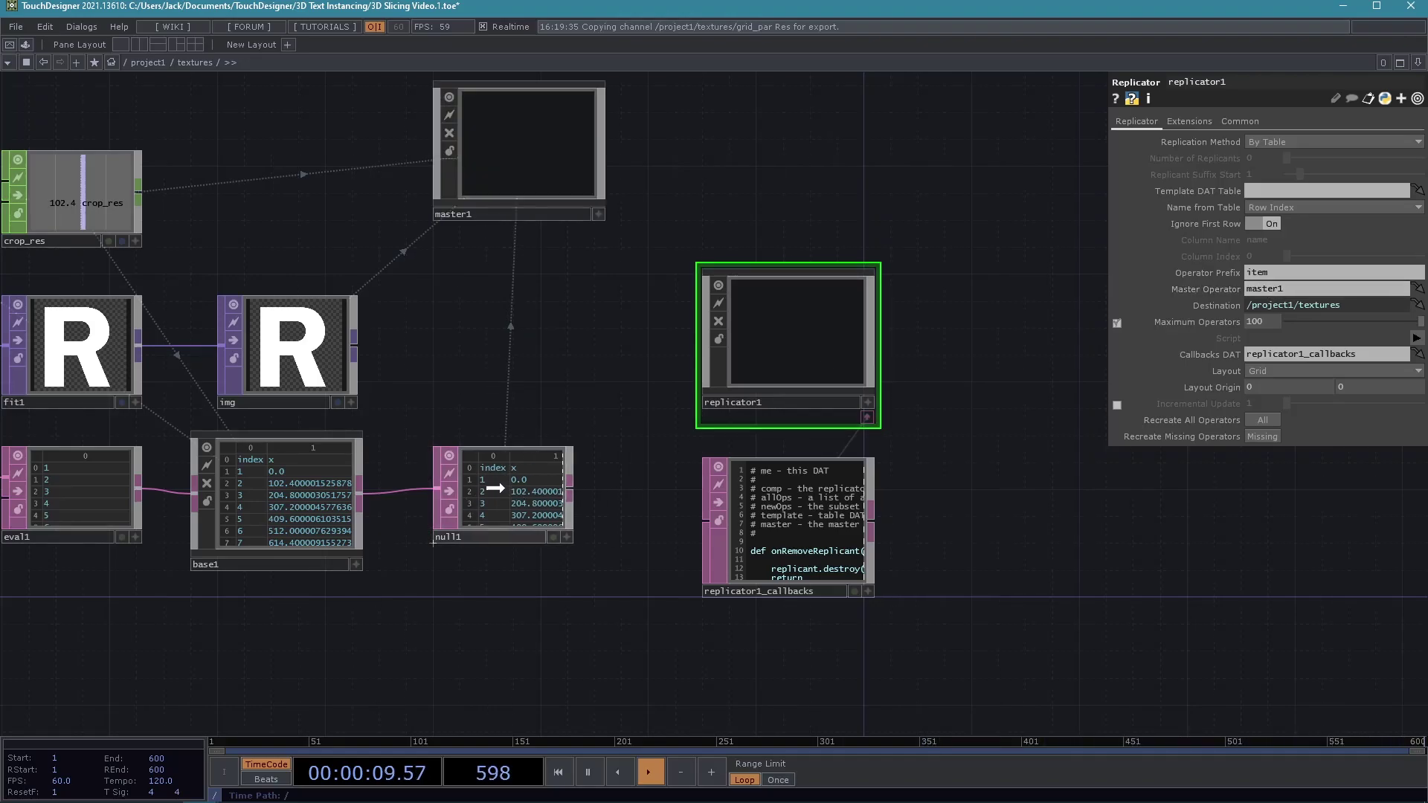
pyautogui.moveTo(506, 480)
pyautogui.mouseDown()
pyautogui.moveTo(1307, 223)
pyautogui.moveTo(1268, 184)
pyautogui.moveTo(1220, 185)
pyautogui.moveTo(1269, 188)
pyautogui.mouseUp()
# Examine the grid of item operators generated by replicator1 across the textures network.
pyautogui.moveTo(903, 593); pyautogui.dragTo(760, 519)
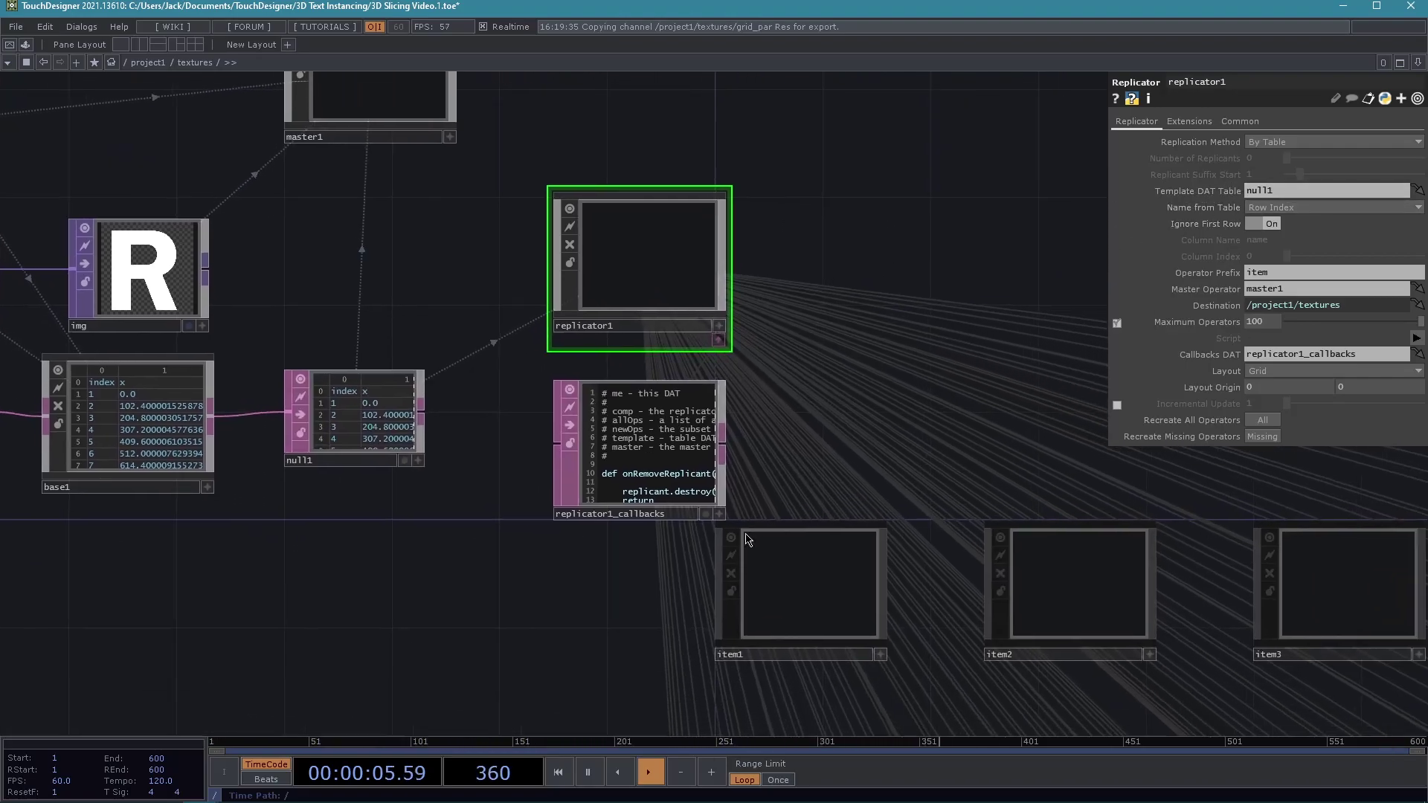
pyautogui.scroll(-2, 759, 518)
pyautogui.moveTo(448, 572); pyautogui.dragTo(357, 631)
pyautogui.scroll(-1, 469, 694)
pyautogui.moveTo(468, 695); pyautogui.dragTo(499, 386)
pyautogui.moveTo(327, 460); pyautogui.dragTo(342, 535)
pyautogui.moveTo(421, 182); pyautogui.dragTo(481, 555)
pyautogui.moveTo(429, 395); pyautogui.dragTo(443, 606)
pyautogui.scroll(1, 497, 532)
pyautogui.moveTo(492, 420); pyautogui.dragTo(525, 519)
pyautogui.scroll(4, 496, 532)
pyautogui.moveTo(525, 167); pyautogui.dragTo(624, 421)
pyautogui.scroll(1, 577, 332)
pyautogui.moveTo(548, 349); pyautogui.dragTo(668, 392)
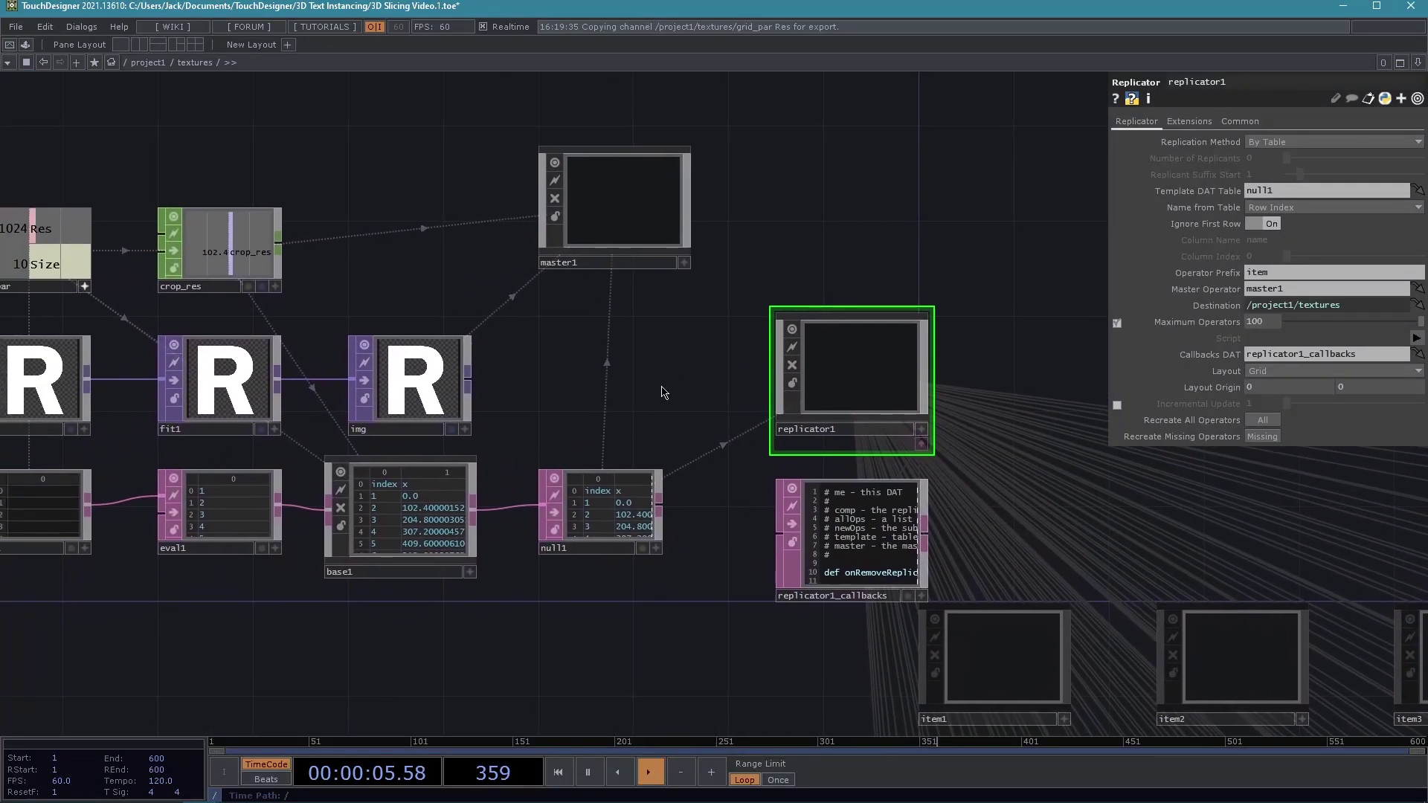
# Set the Clone Master of master1 to master1 itself in its common parameters.
pyautogui.click(619, 194)
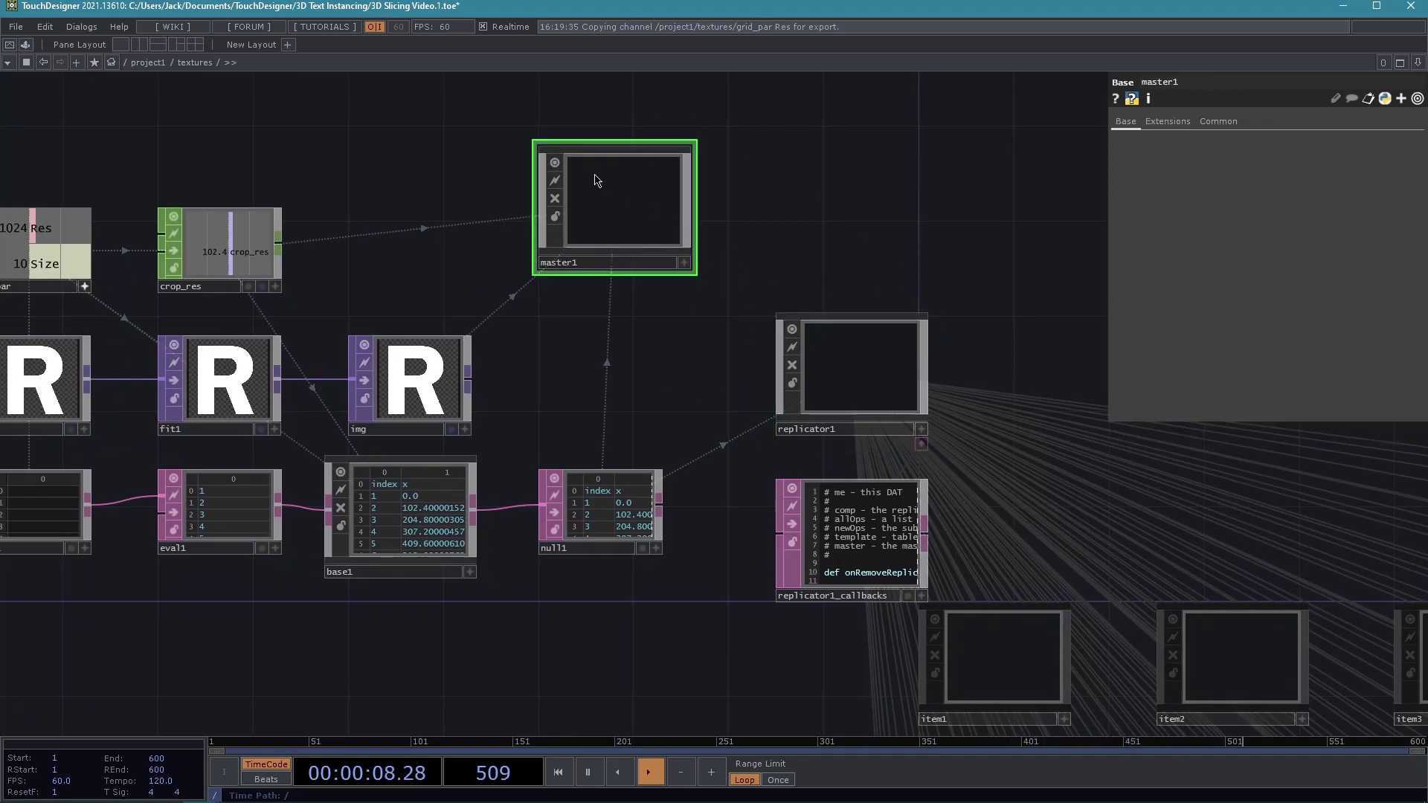
pyautogui.click(1221, 121)
pyautogui.moveTo(827, 244); pyautogui.dragTo(822, 303)
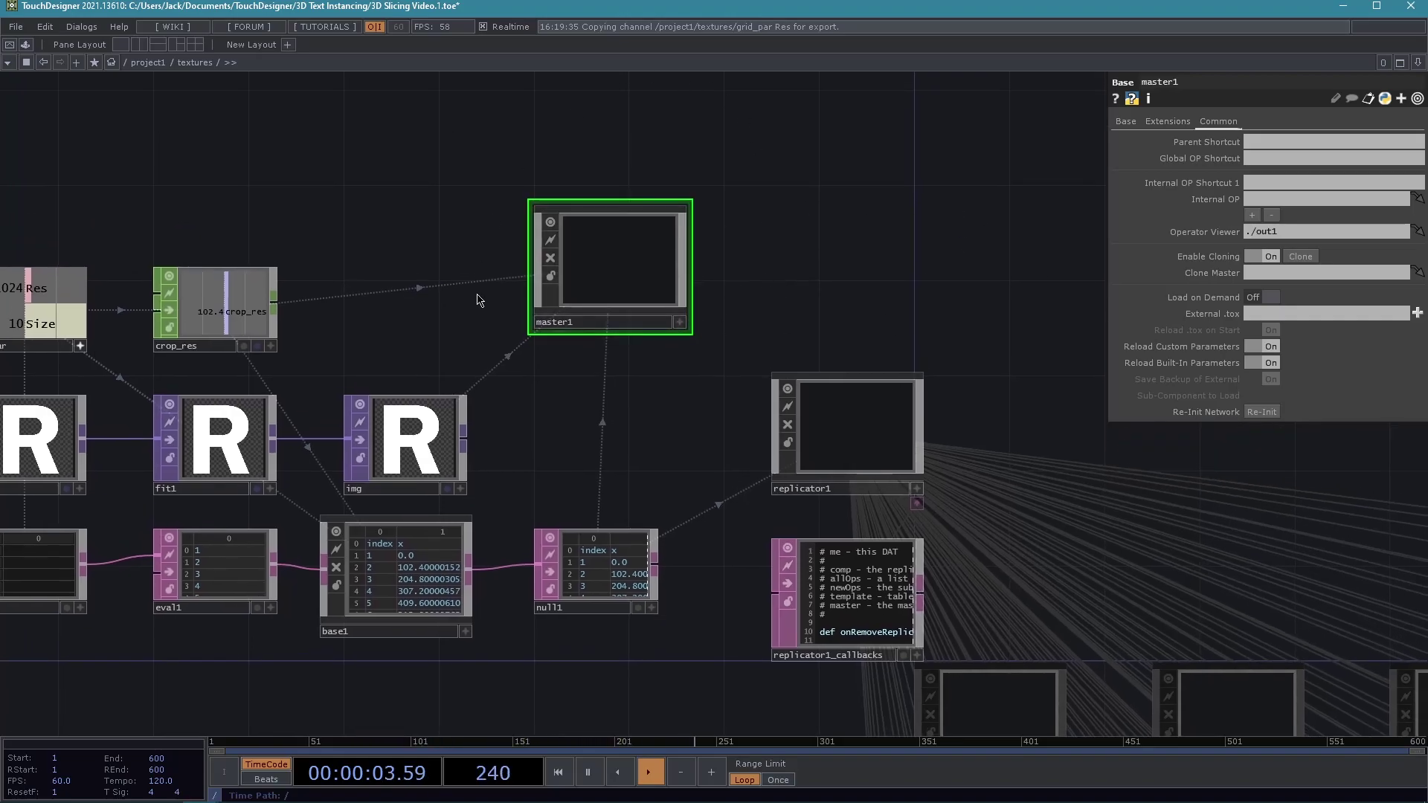
pyautogui.moveTo(644, 247); pyautogui.dragTo(1272, 275)
pyautogui.moveTo(774, 244); pyautogui.dragTo(659, 197)
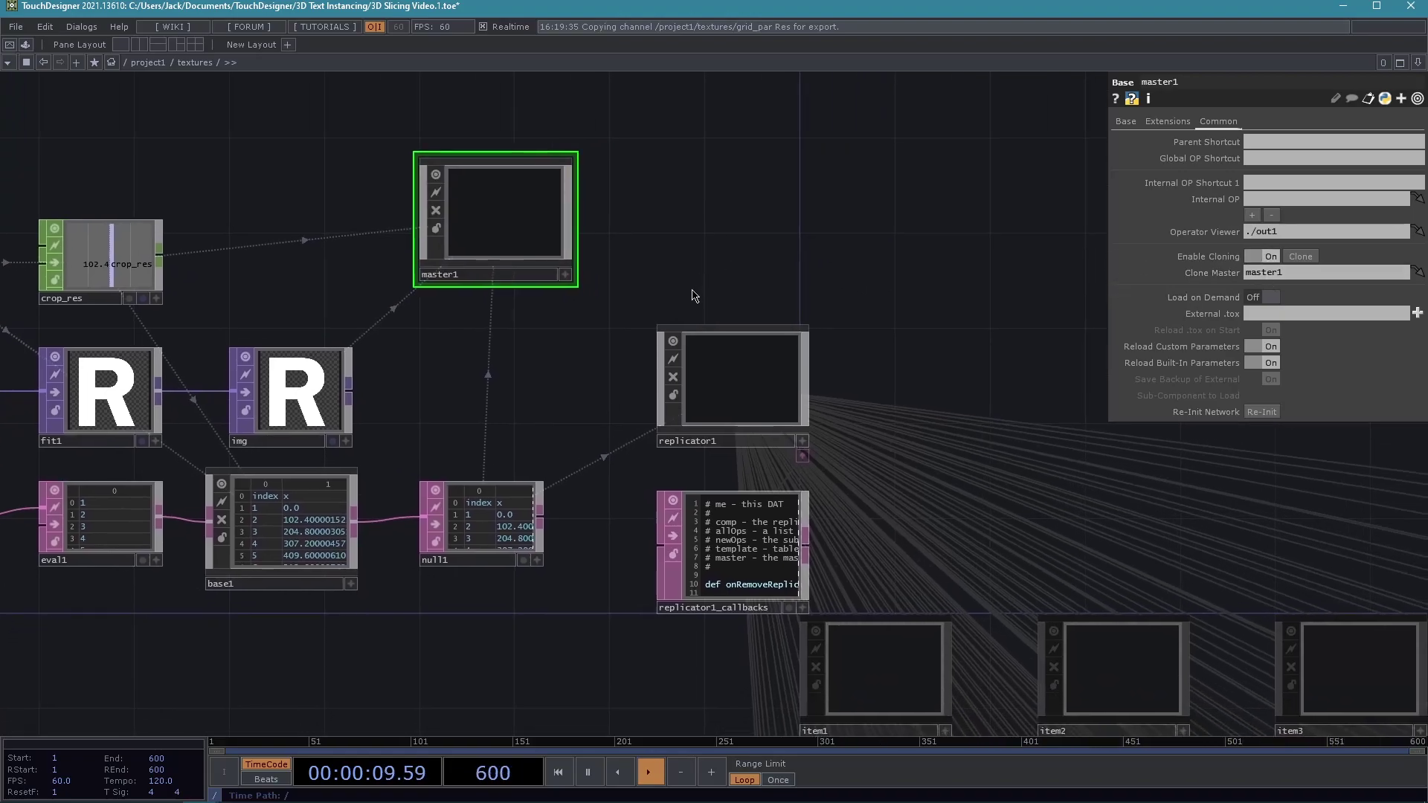
# Recreate all operators of replicator1 so the items are rebuilt from master1.
pyautogui.moveTo(756, 280); pyautogui.dragTo(718, 279)
pyautogui.click(691, 409)
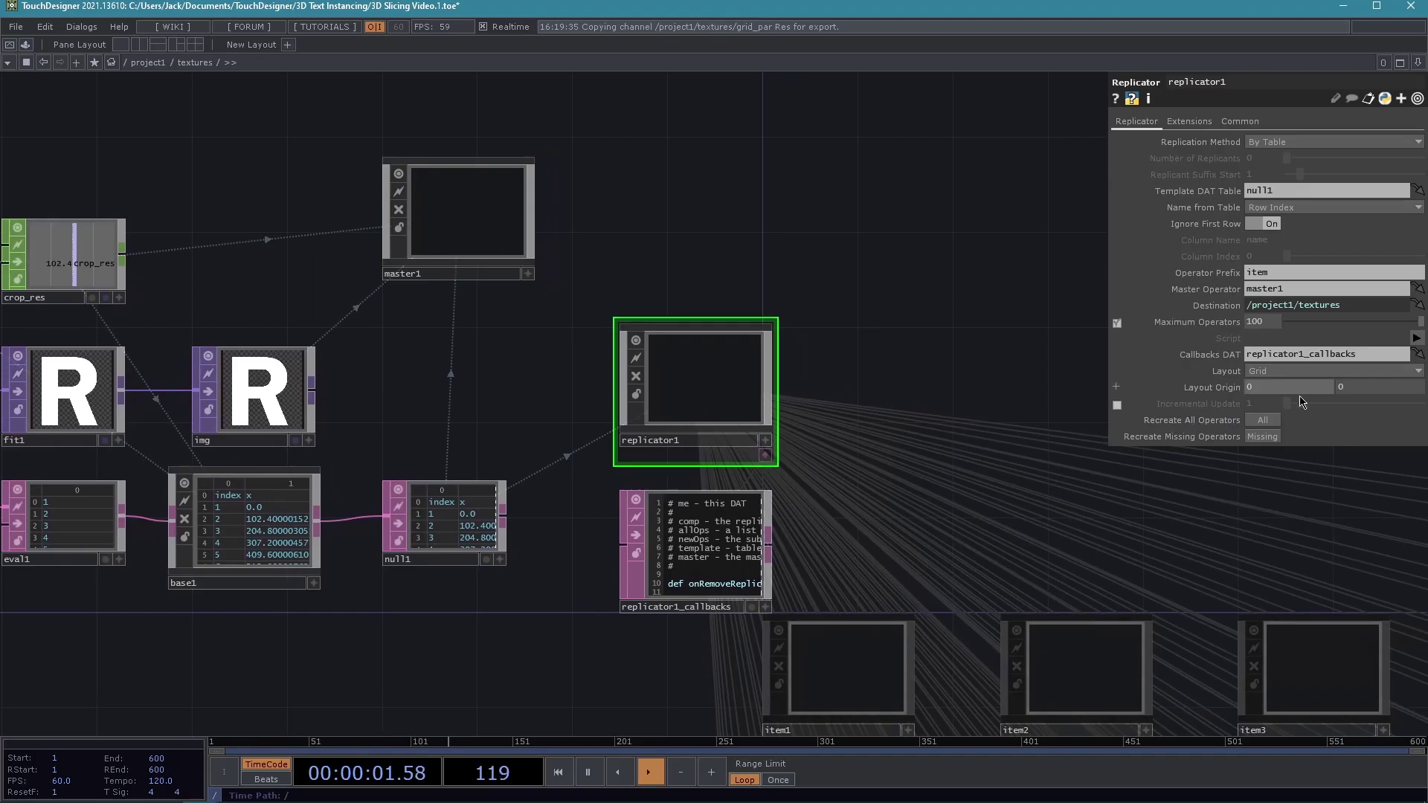
pyautogui.click(1266, 421)
pyautogui.moveTo(778, 196); pyautogui.dragTo(661, 184)
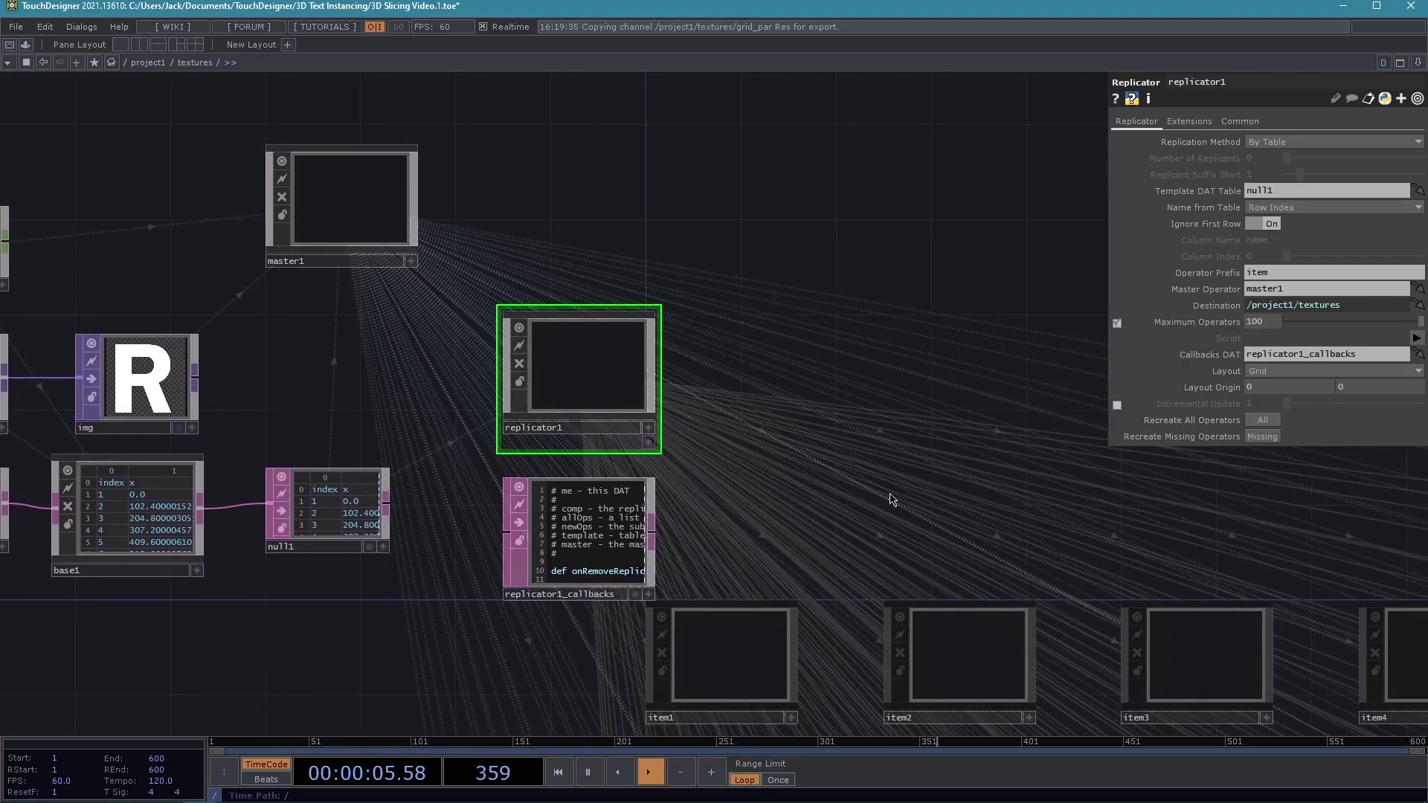
# Examine the replicated items and the crop network inside master1, returning to the textures network.
pyautogui.moveTo(313, 689); pyautogui.dragTo(89, 697, button='middle')
pyautogui.moveTo(287, 633); pyautogui.dragTo(369, 275)
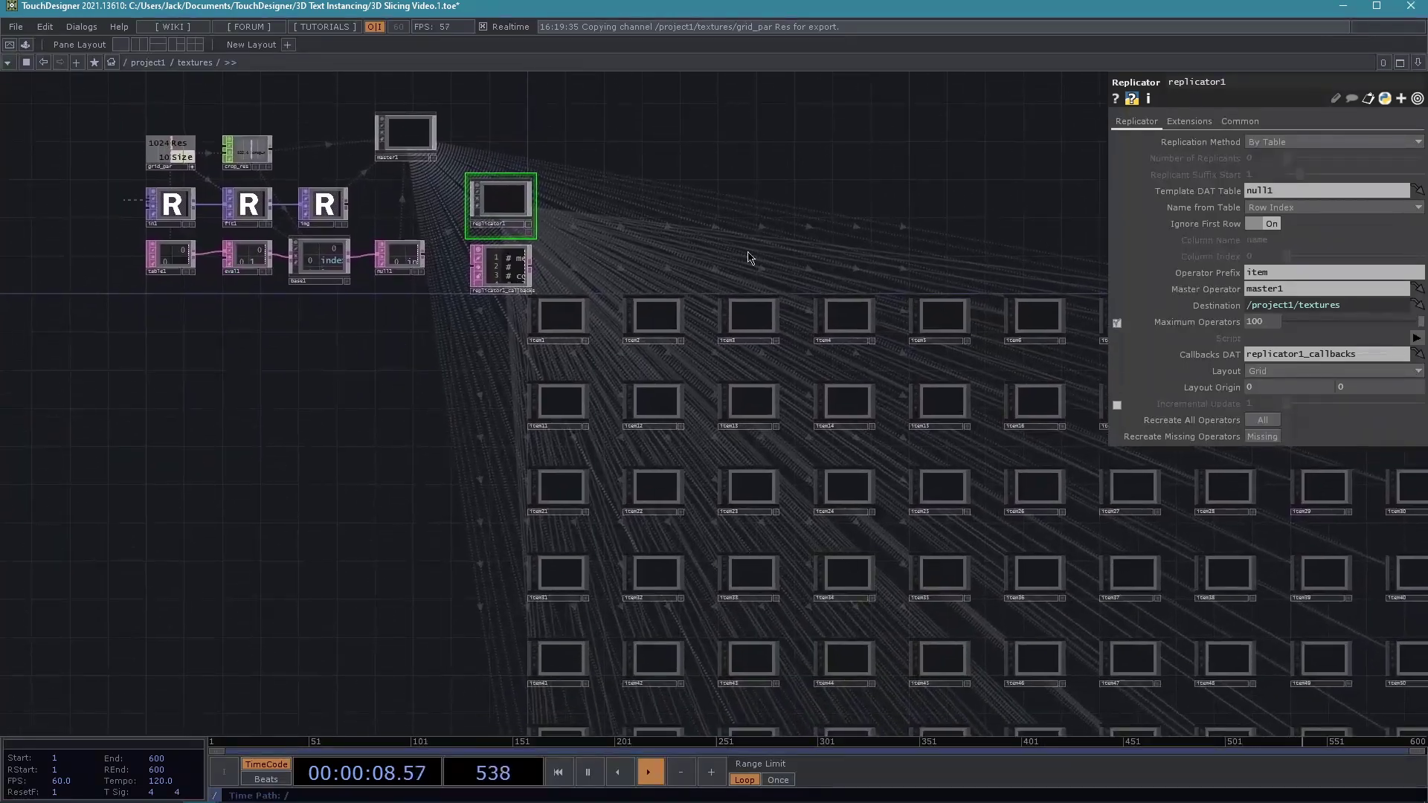
pyautogui.doubleClick(407, 143)
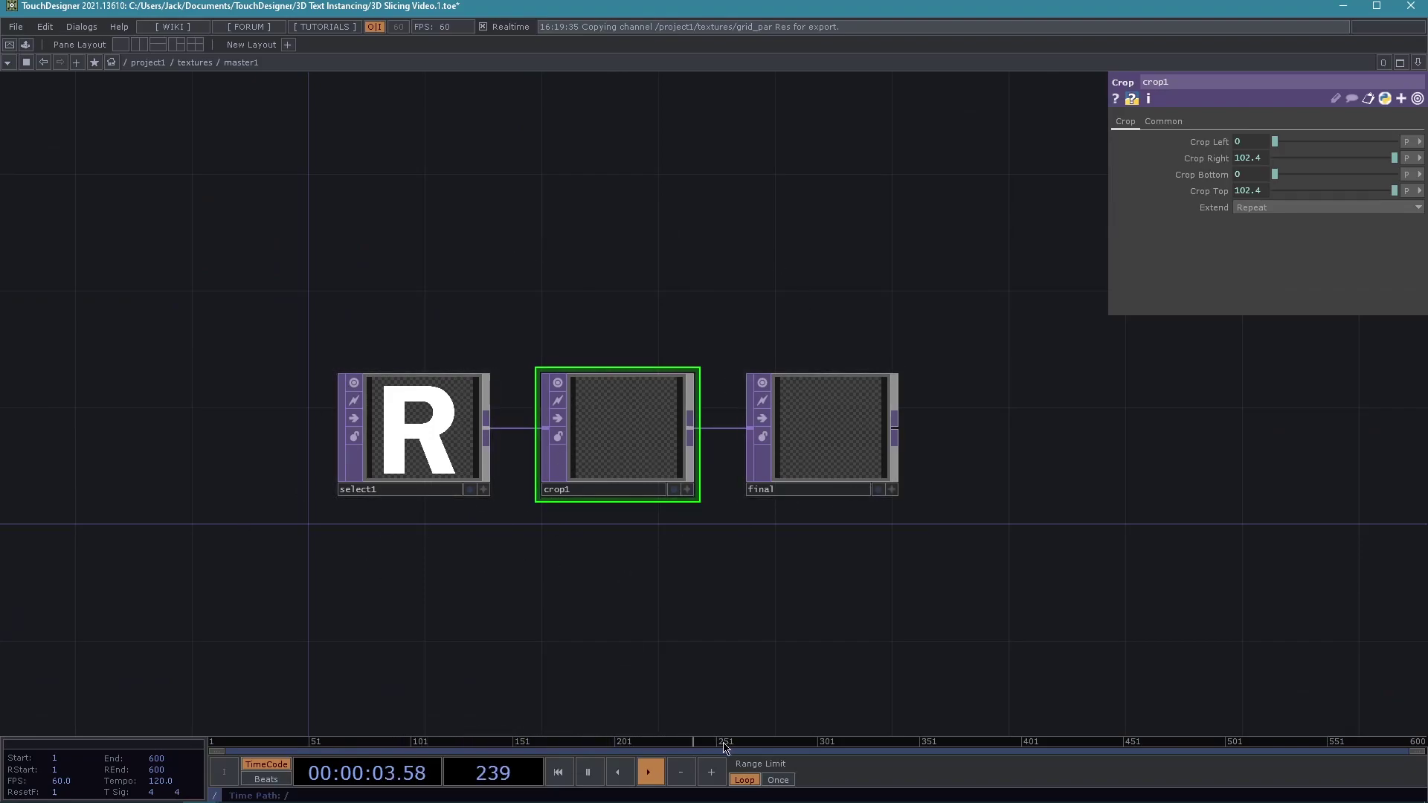
pyautogui.press('u')
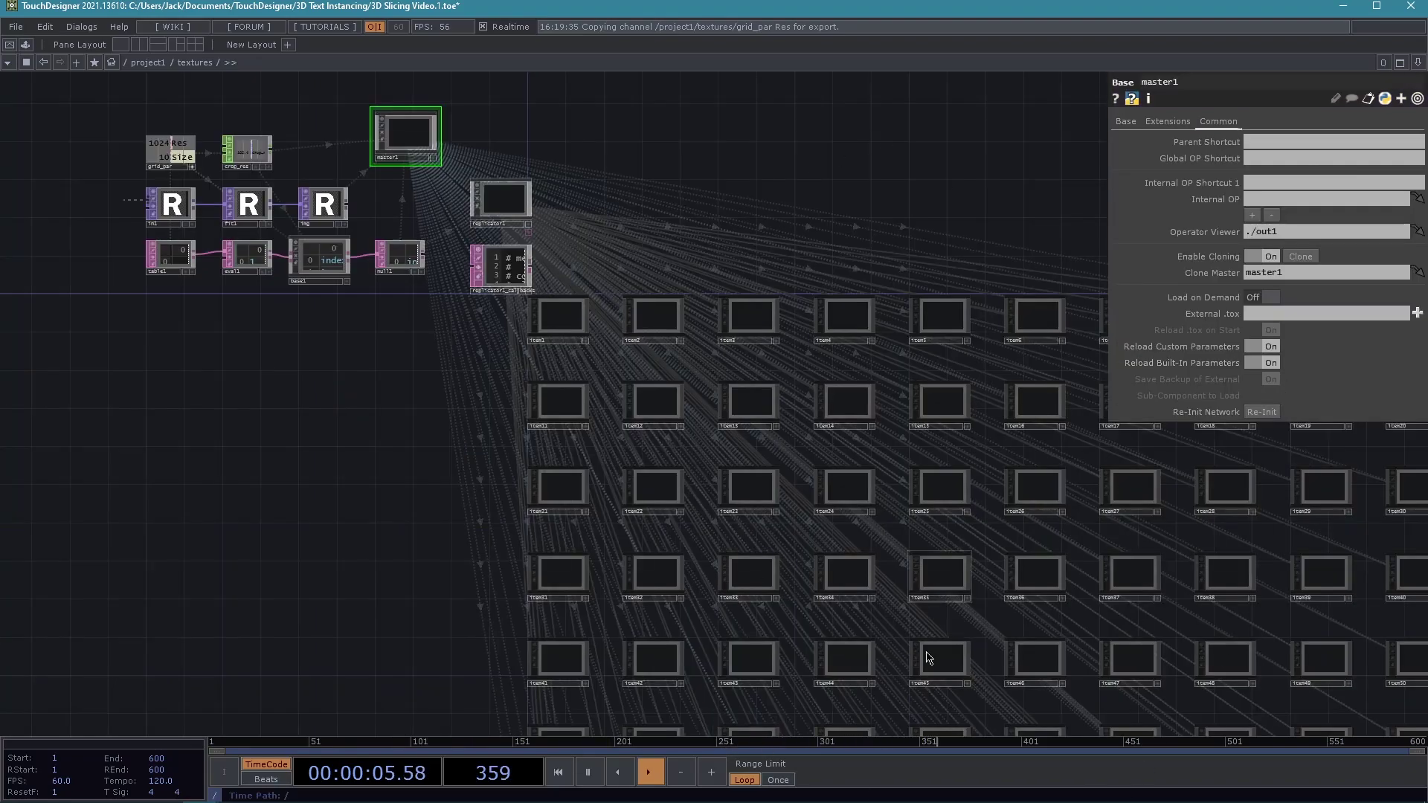
# Reference the Size channel of grid_par in the Maximum Operators parameter of replicator1 and start multiplying the expression.
pyautogui.scroll(5, 352, 365)
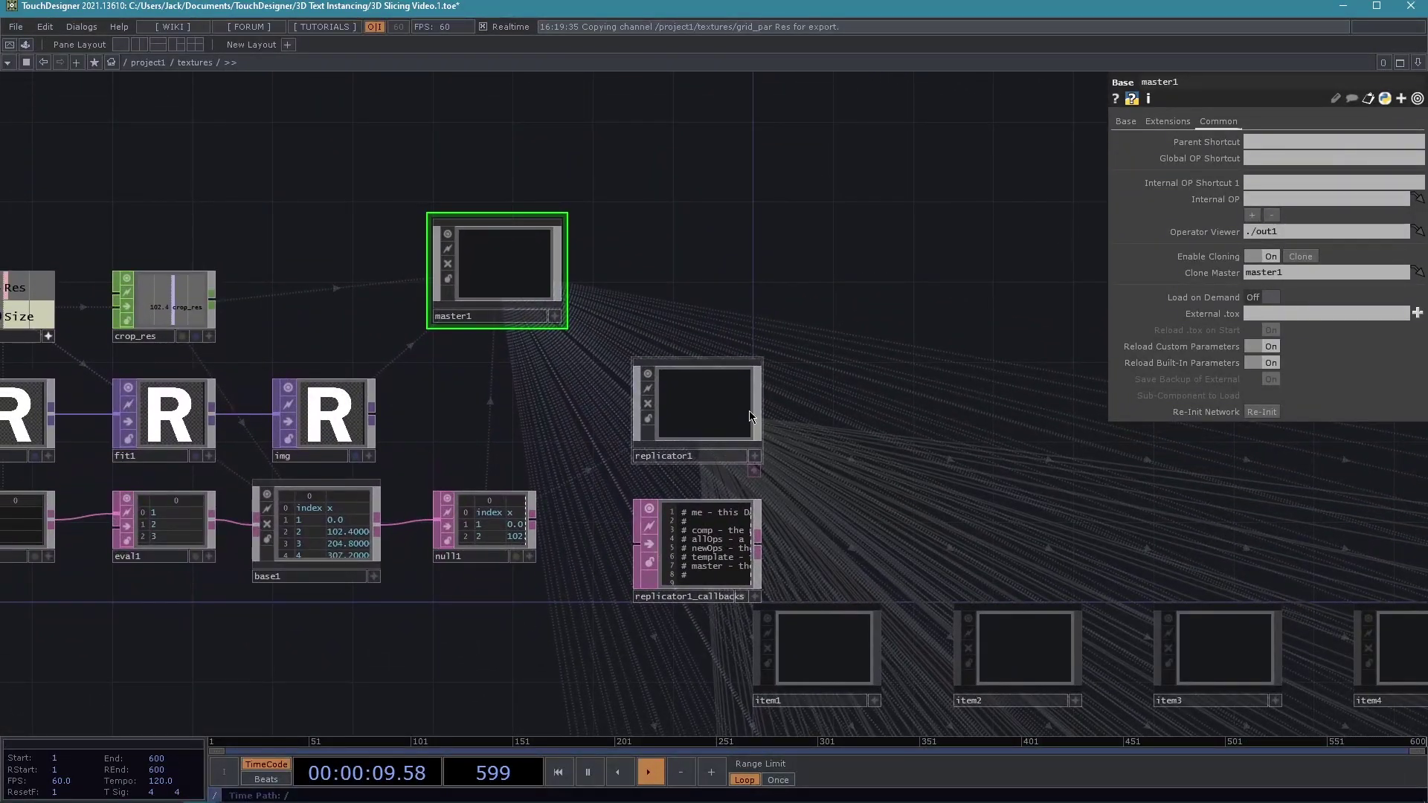
pyautogui.click(691, 390)
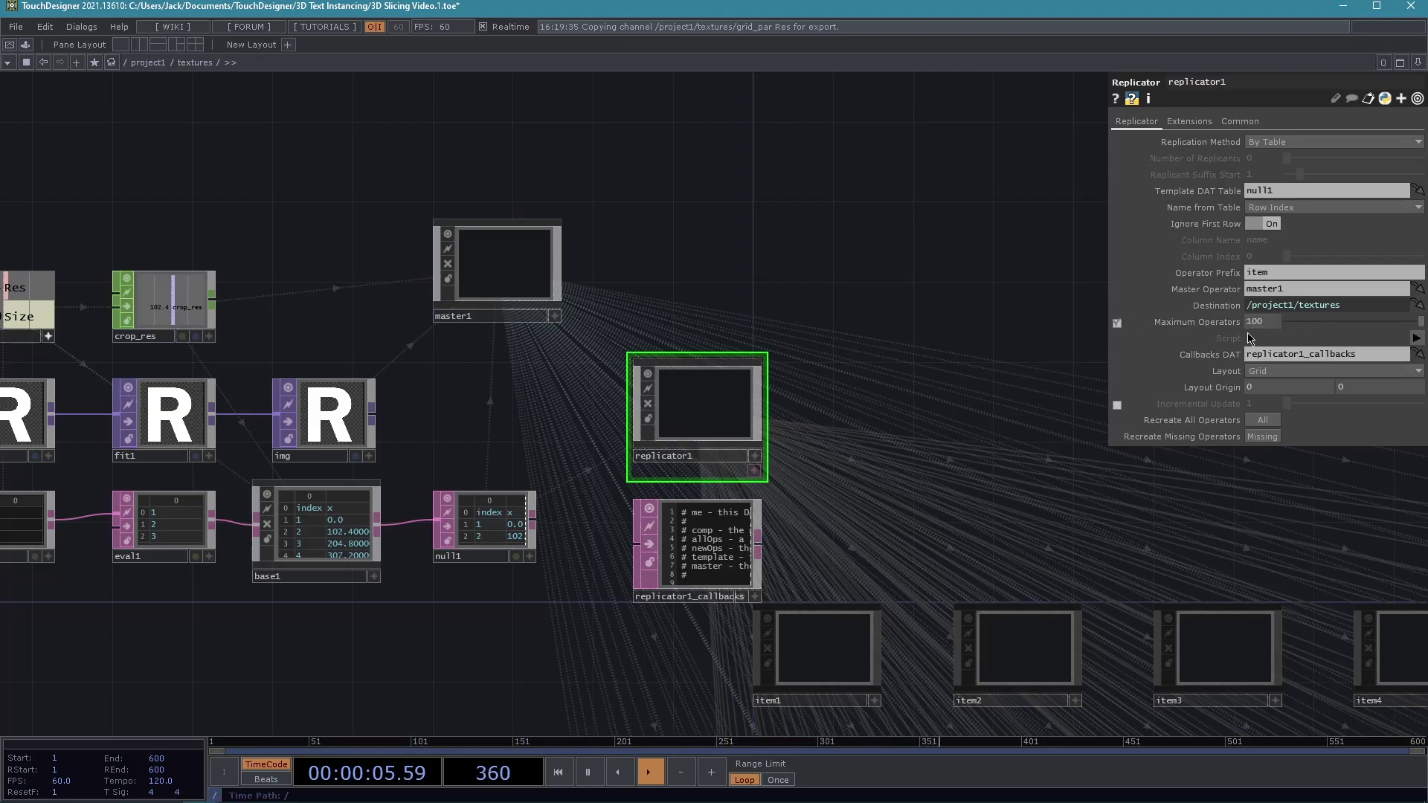
pyautogui.moveTo(780, 230); pyautogui.dragTo(876, 254)
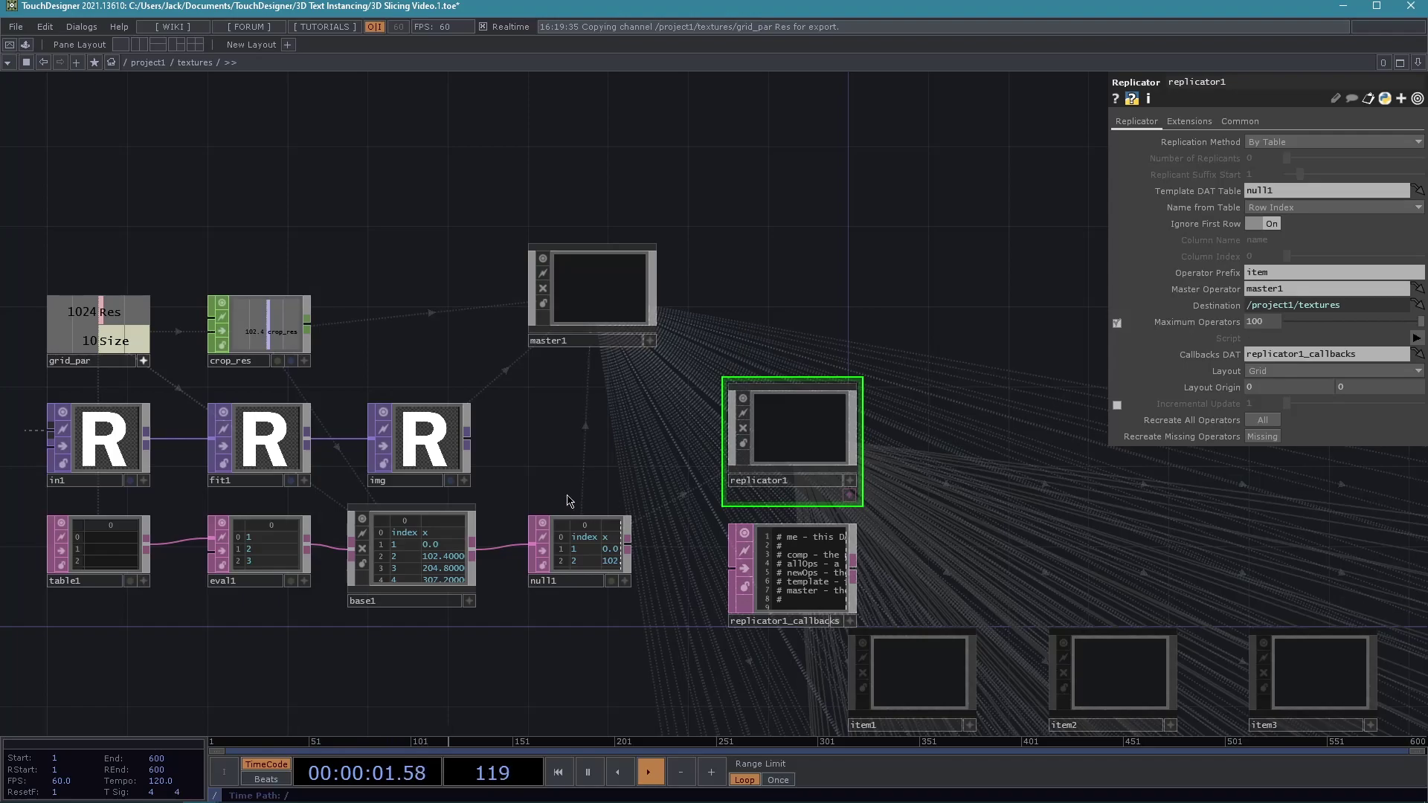
pyautogui.moveTo(539, 450); pyautogui.dragTo(659, 431)
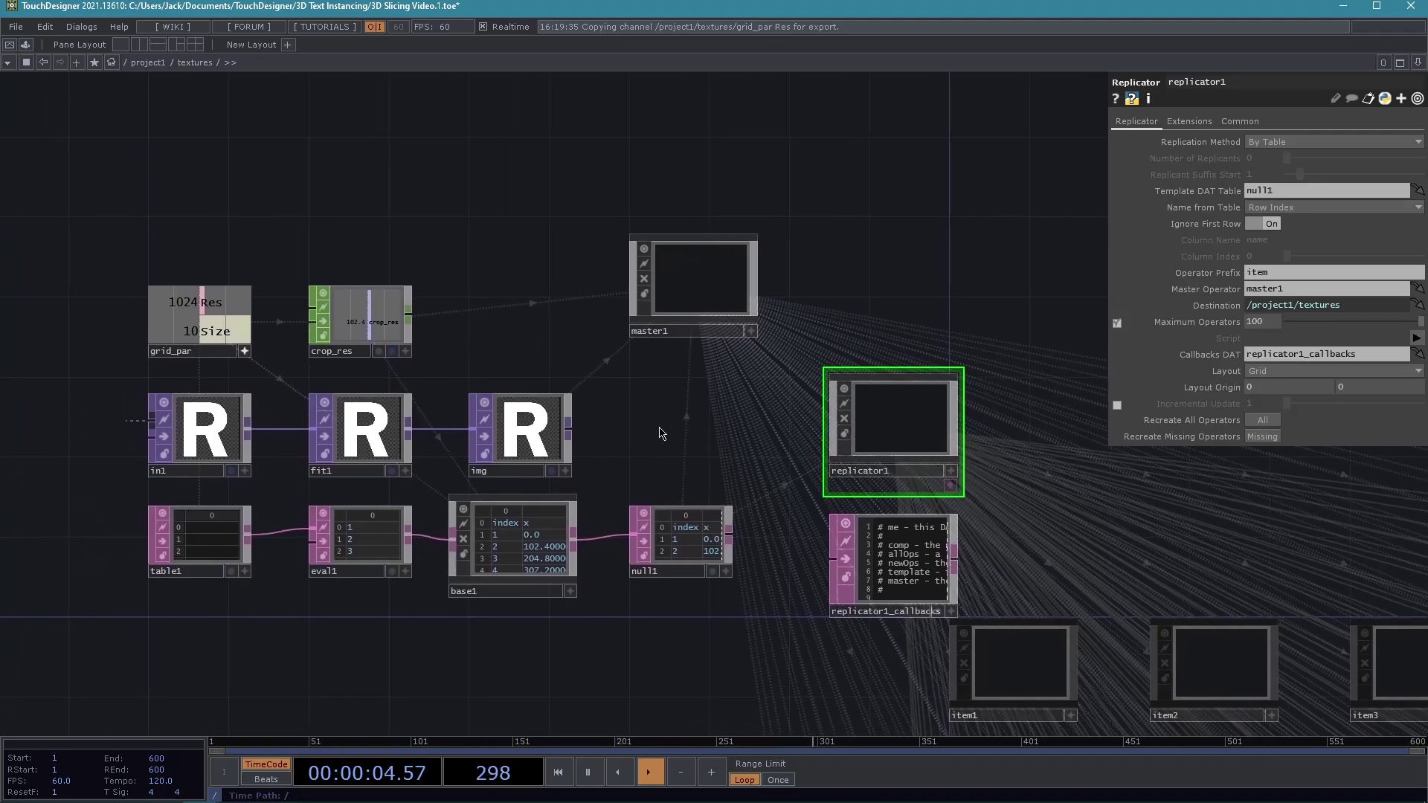
pyautogui.click(1225, 325)
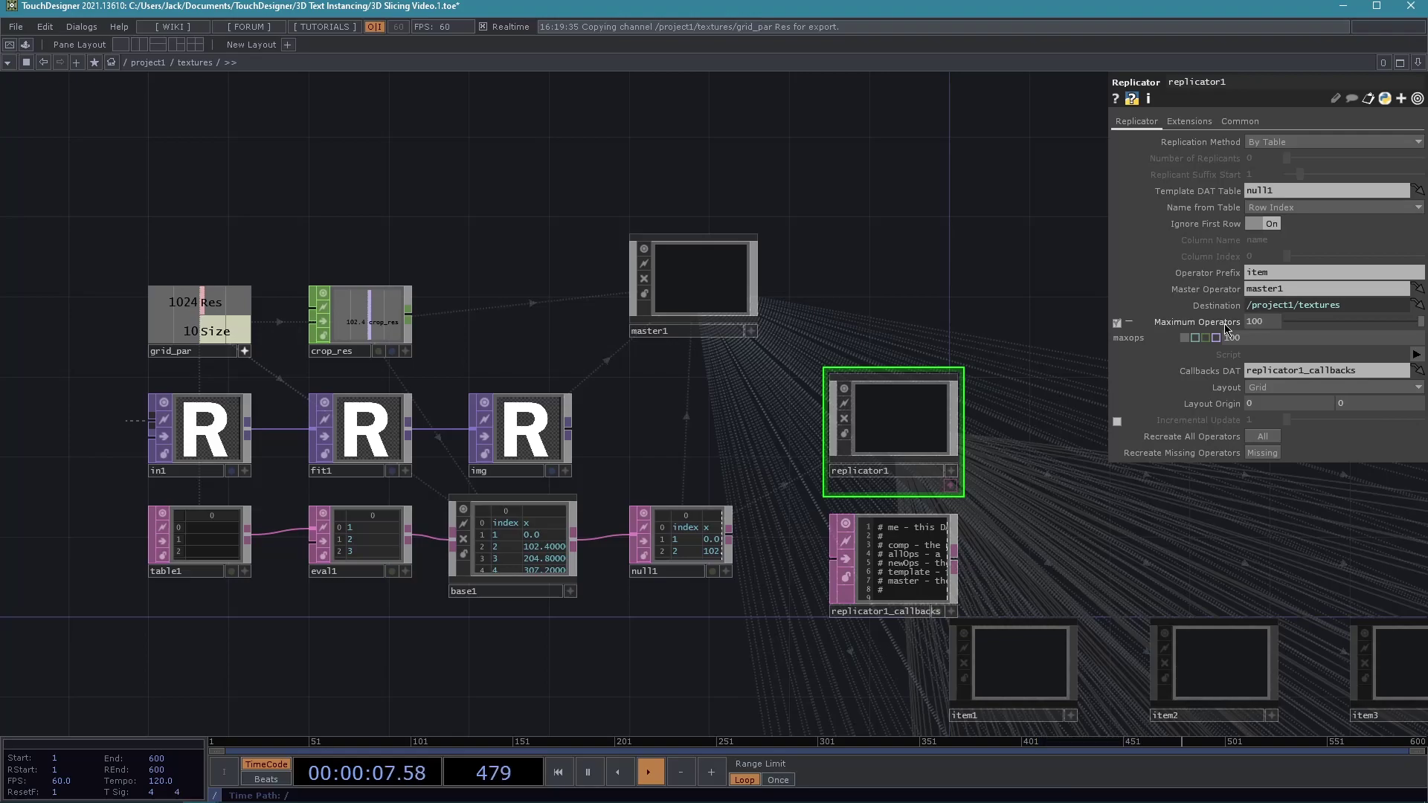
pyautogui.moveTo(438, 223); pyautogui.dragTo(558, 176)
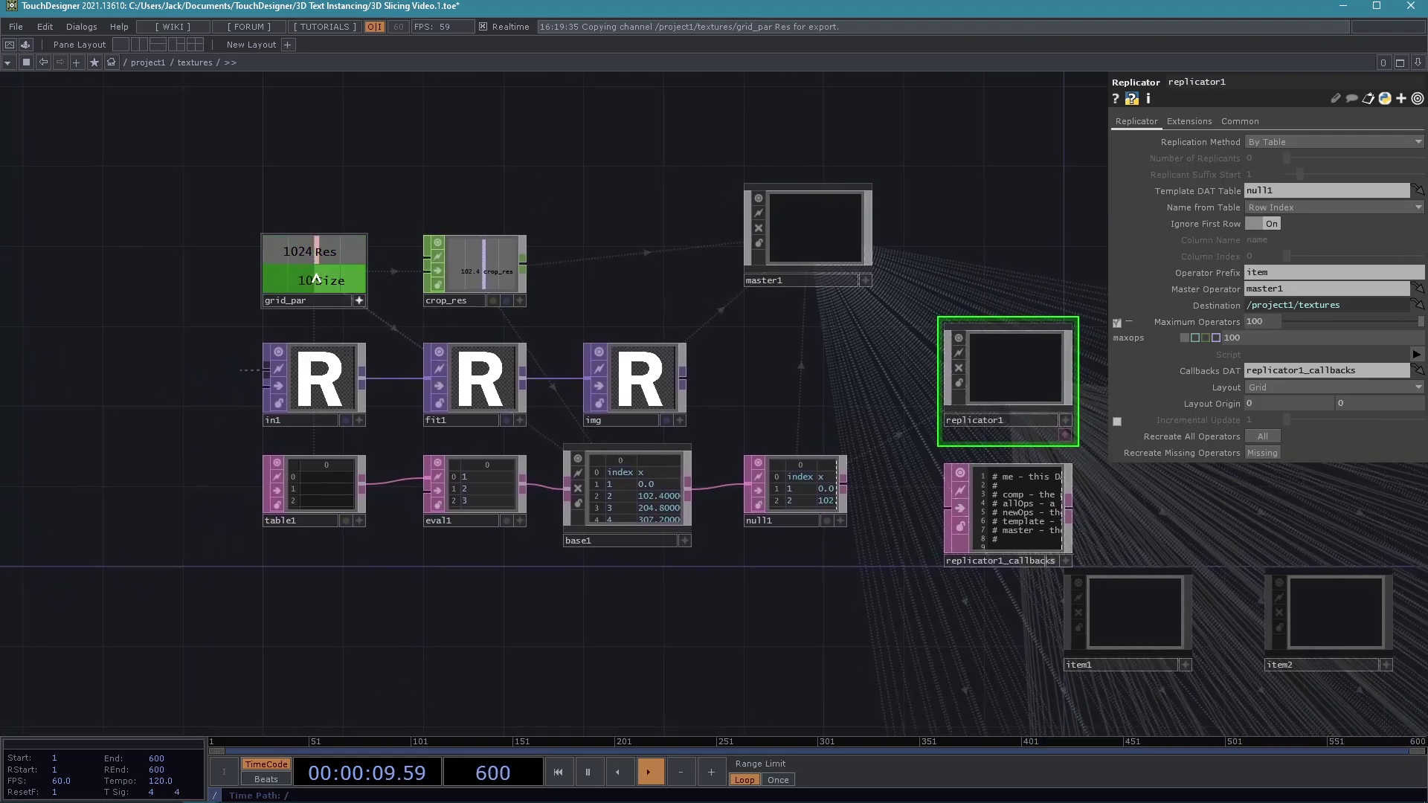
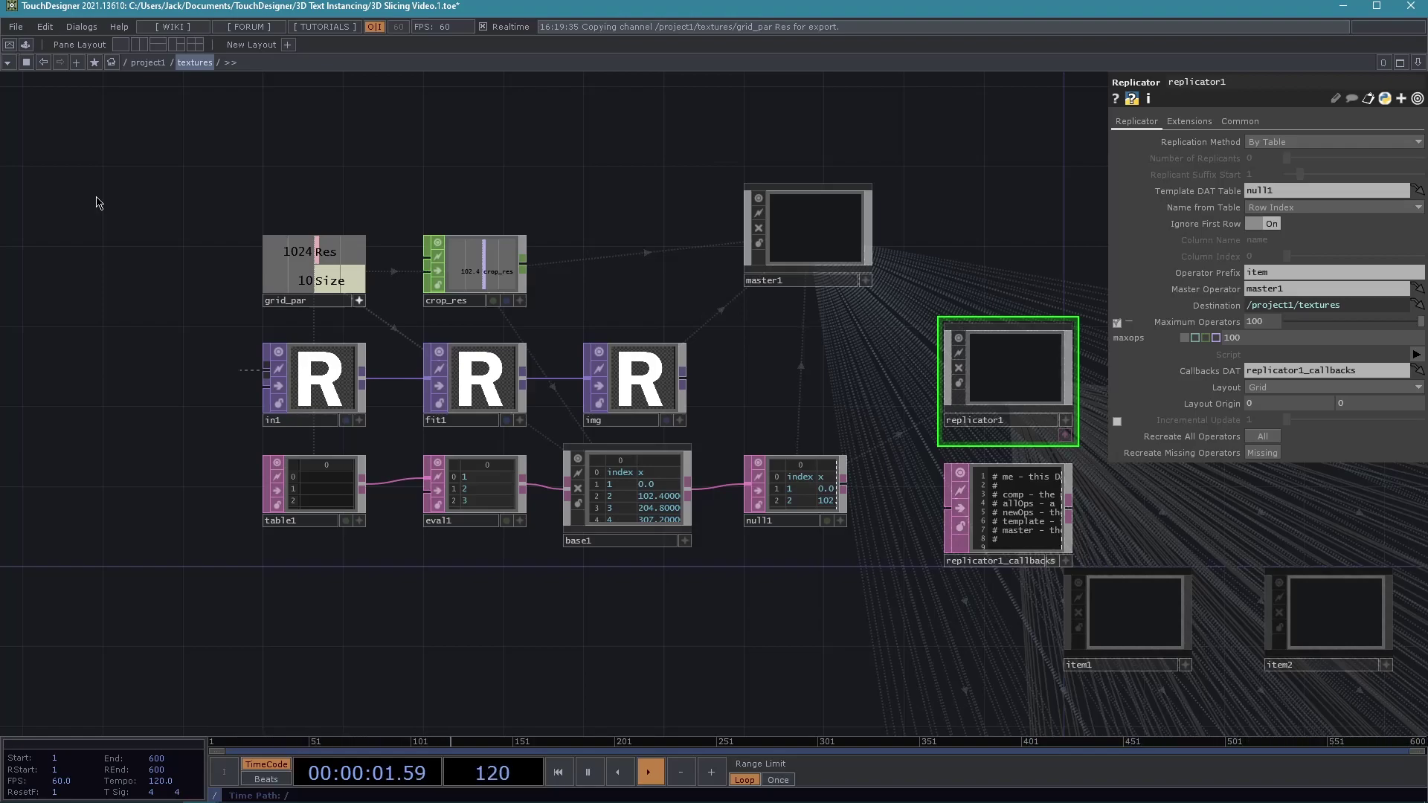
pyautogui.moveTo(292, 289); pyautogui.dragTo(1242, 340)
pyautogui.click(1262, 339)
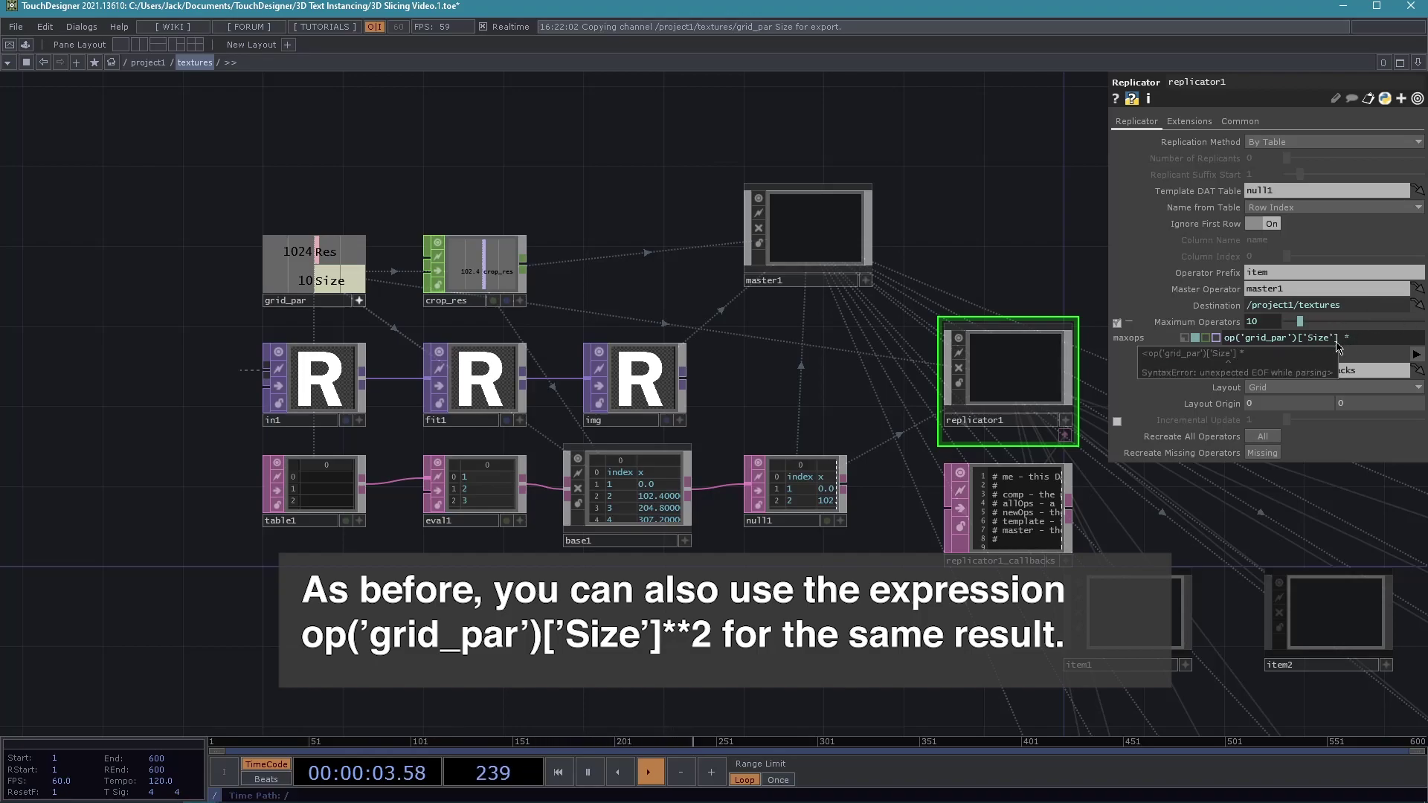
# Complete replicator1's Maximum Operators expression as op('grid_par')['Size'] * op('grid_par')['Size'].
pyautogui.moveTo(1339, 340); pyautogui.dragTo(1211, 348)
pyautogui.hotkey('ctrl', 'c')
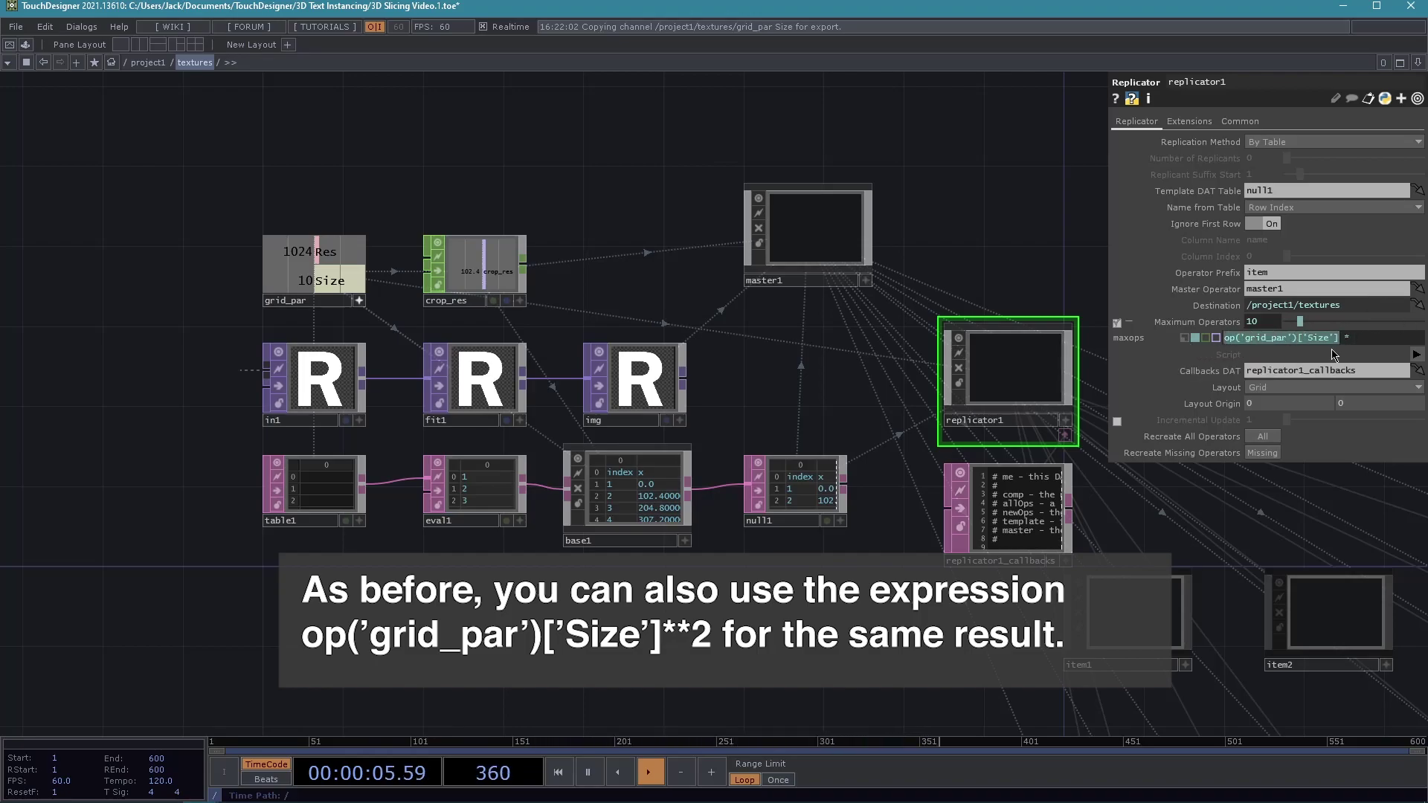
pyautogui.click(1360, 337)
pyautogui.hotkey('ctrl', 'v')
pyautogui.press('Return')
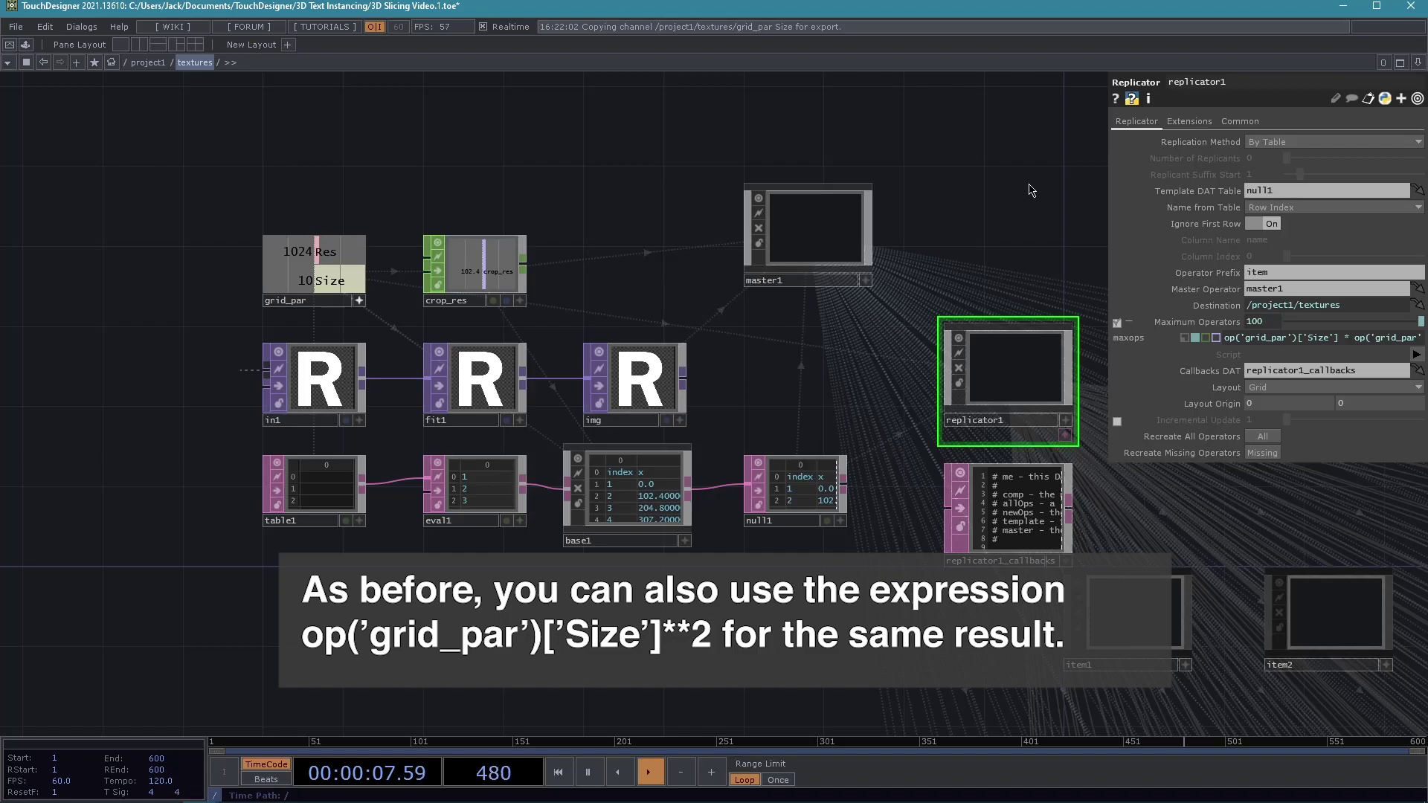
# Review replicator1's parameters and its surrounding network, checking the textures component in project1 as well.
pyautogui.moveTo(900, 292); pyautogui.dragTo(1041, 286)
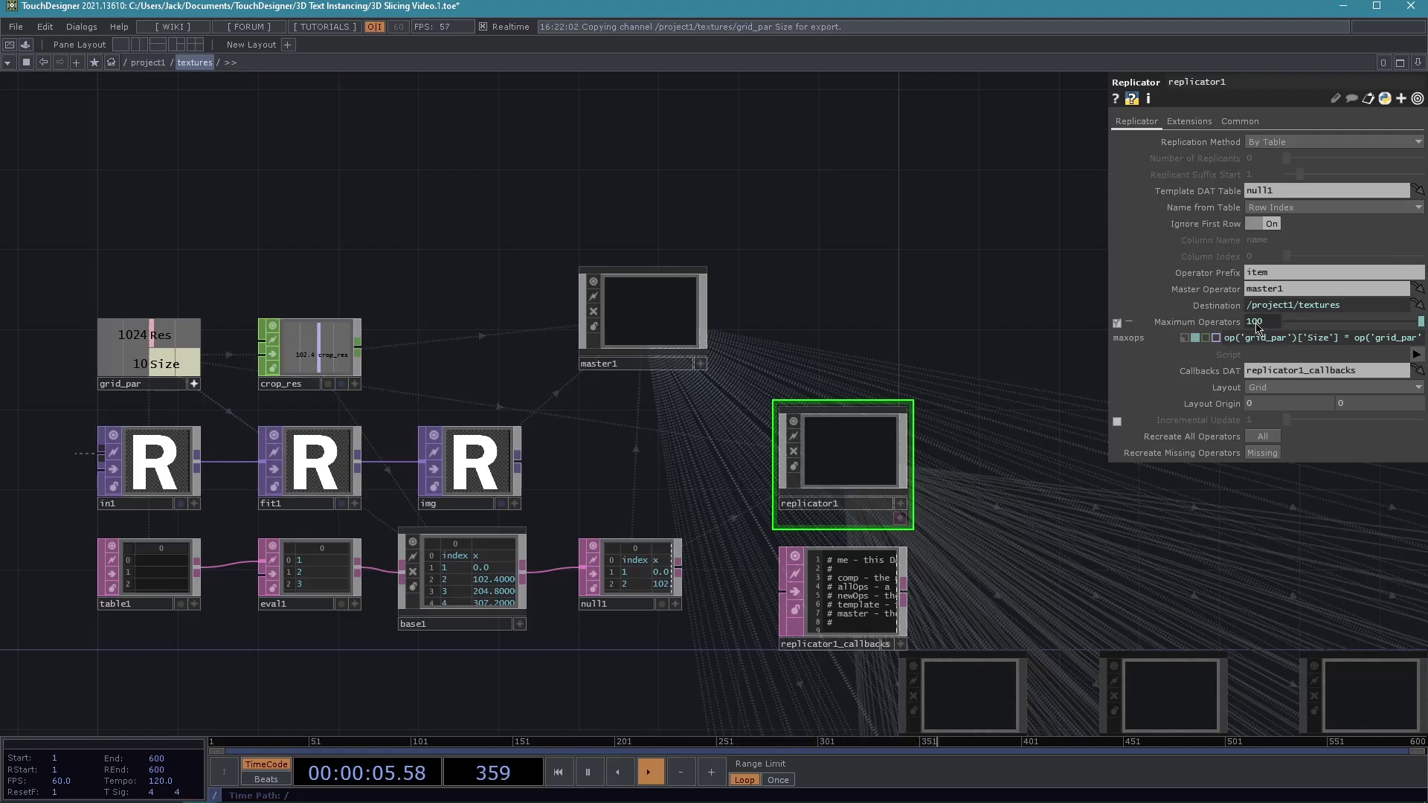
pyautogui.scroll(-2, 819, 252)
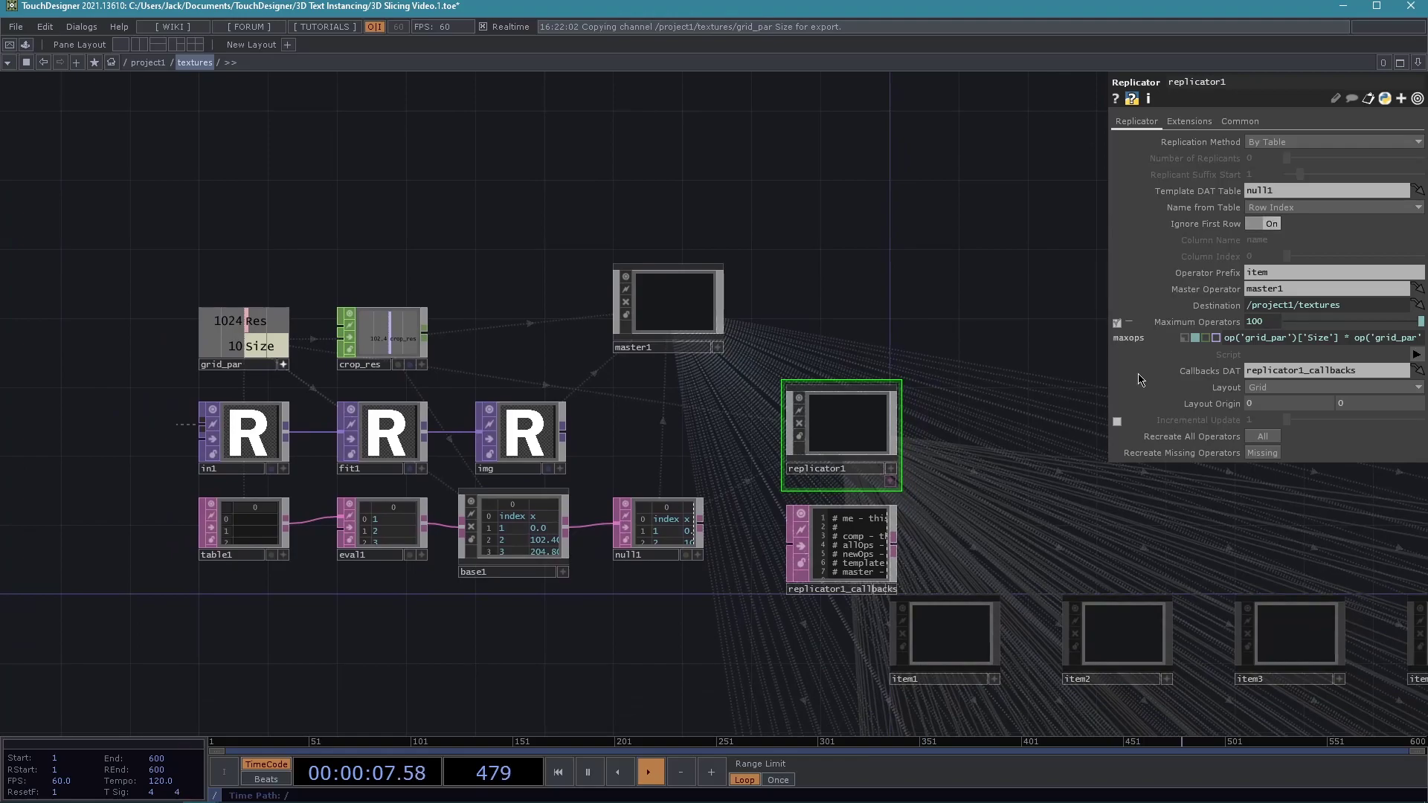
pyautogui.moveTo(925, 261); pyautogui.dragTo(761, 277)
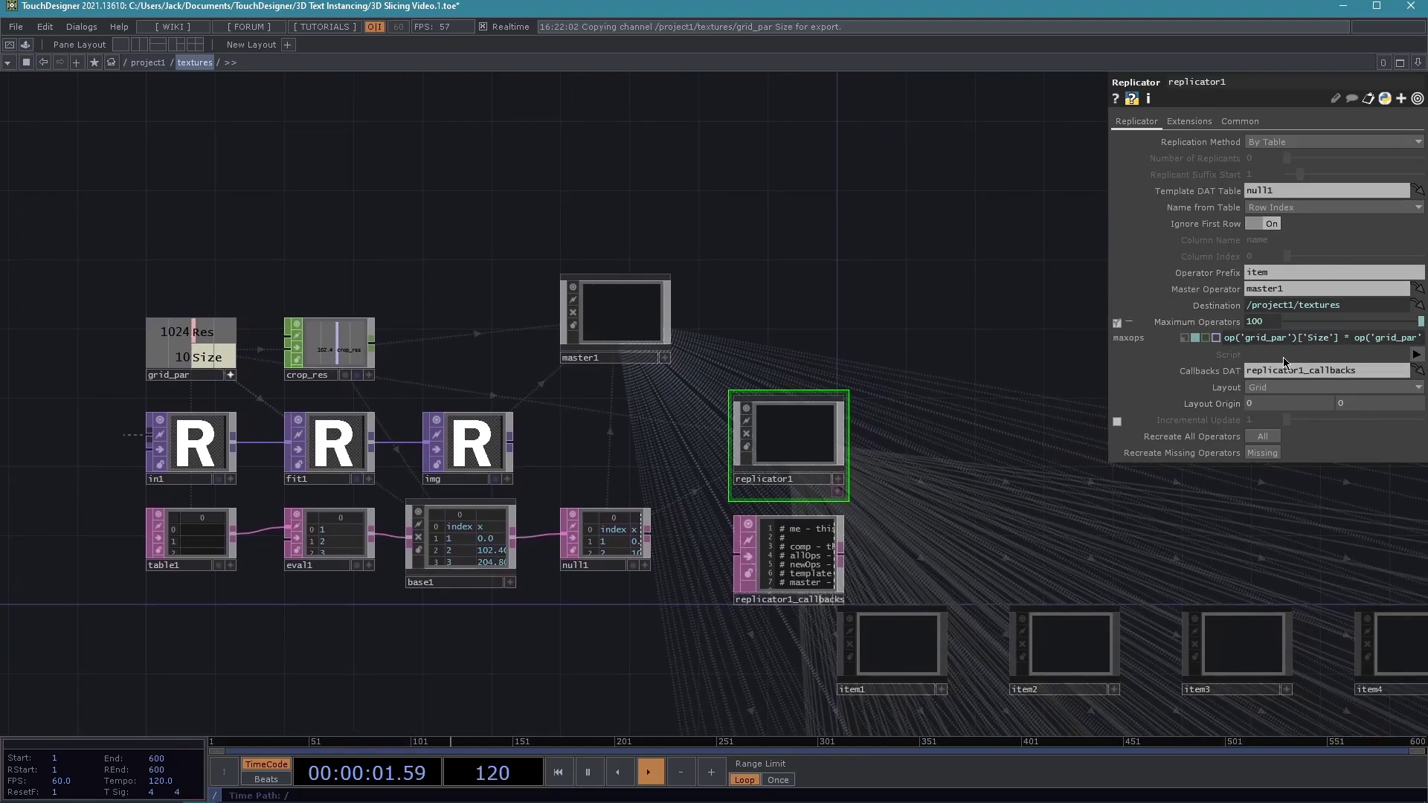
pyautogui.moveTo(863, 258); pyautogui.dragTo(807, 280)
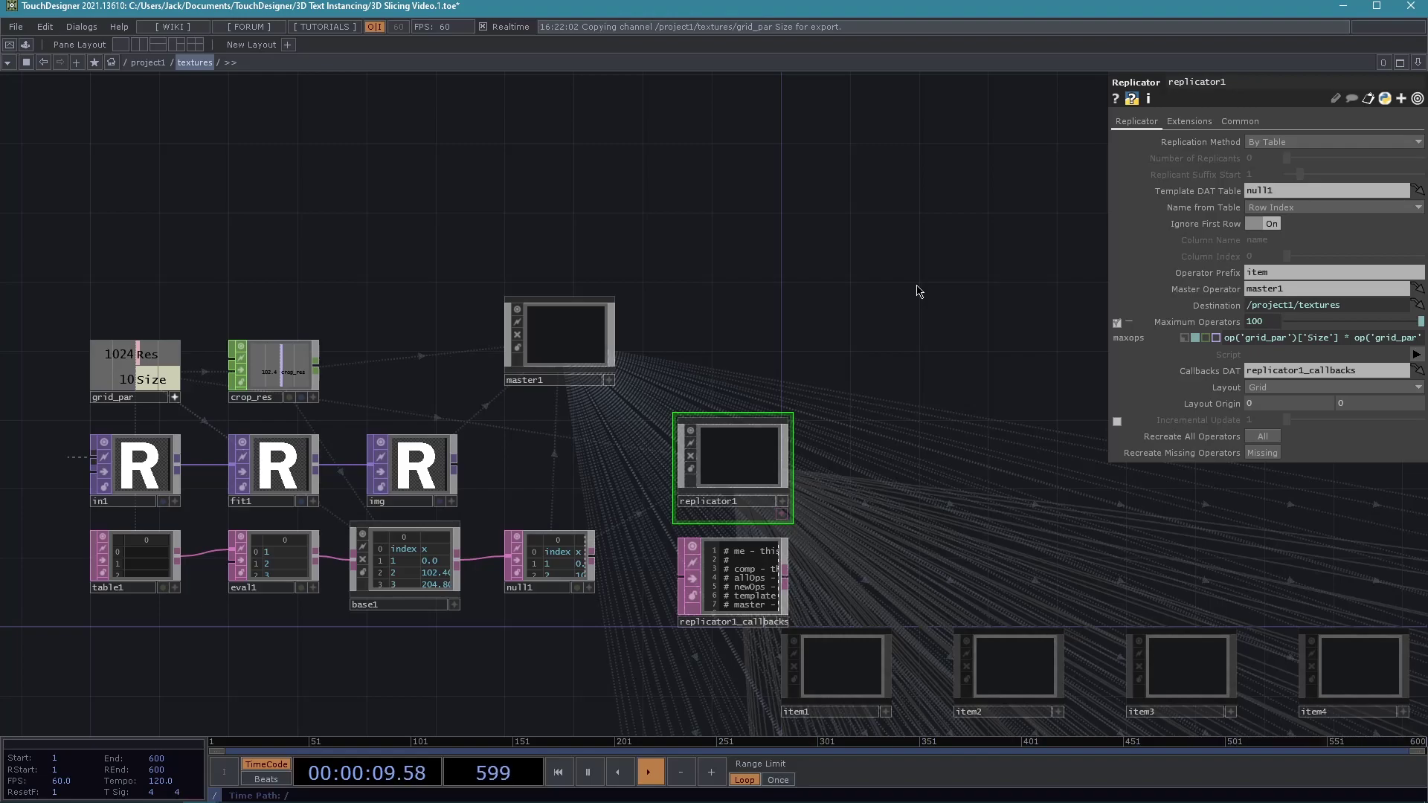
pyautogui.press('u')
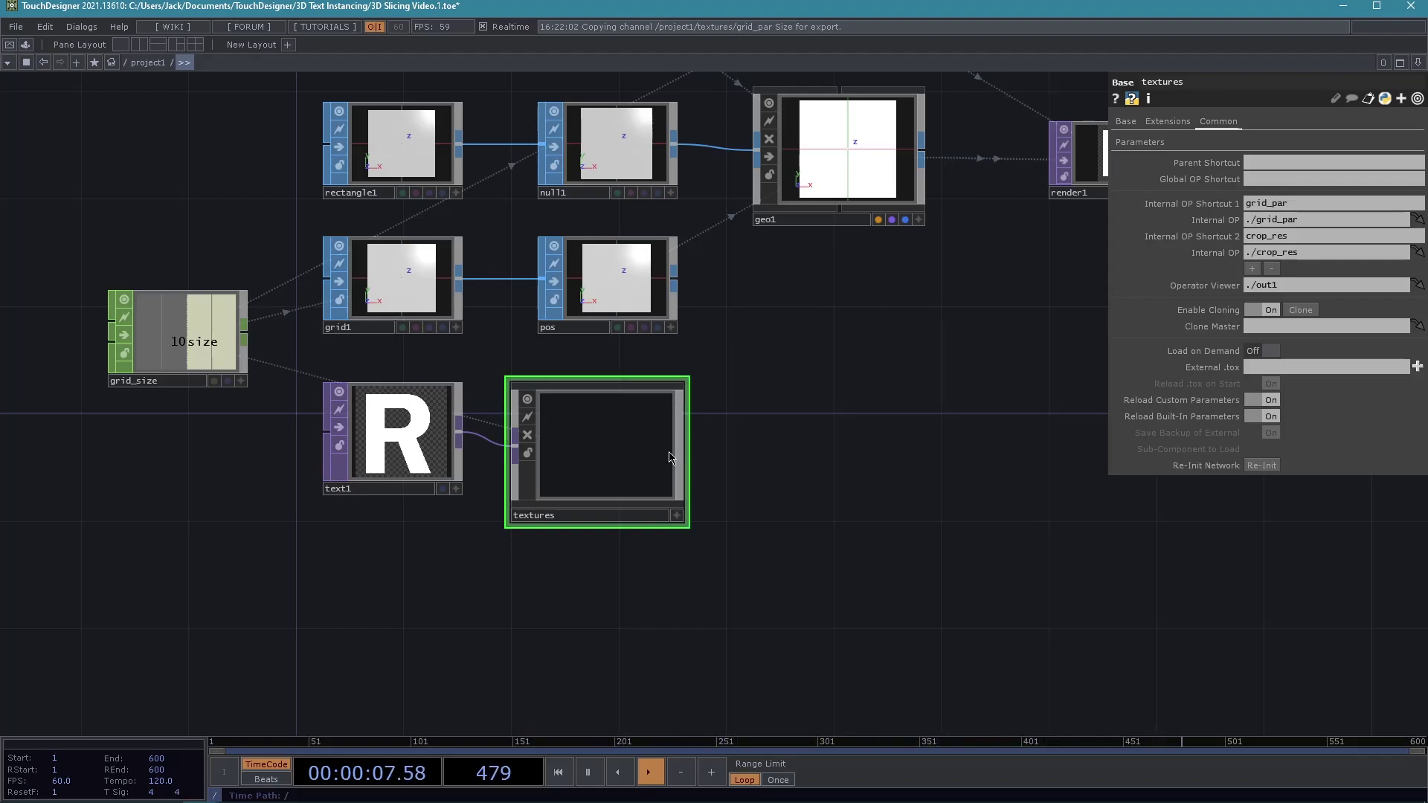
pyautogui.press('i')
pyautogui.moveTo(860, 294); pyautogui.dragTo(969, 122)
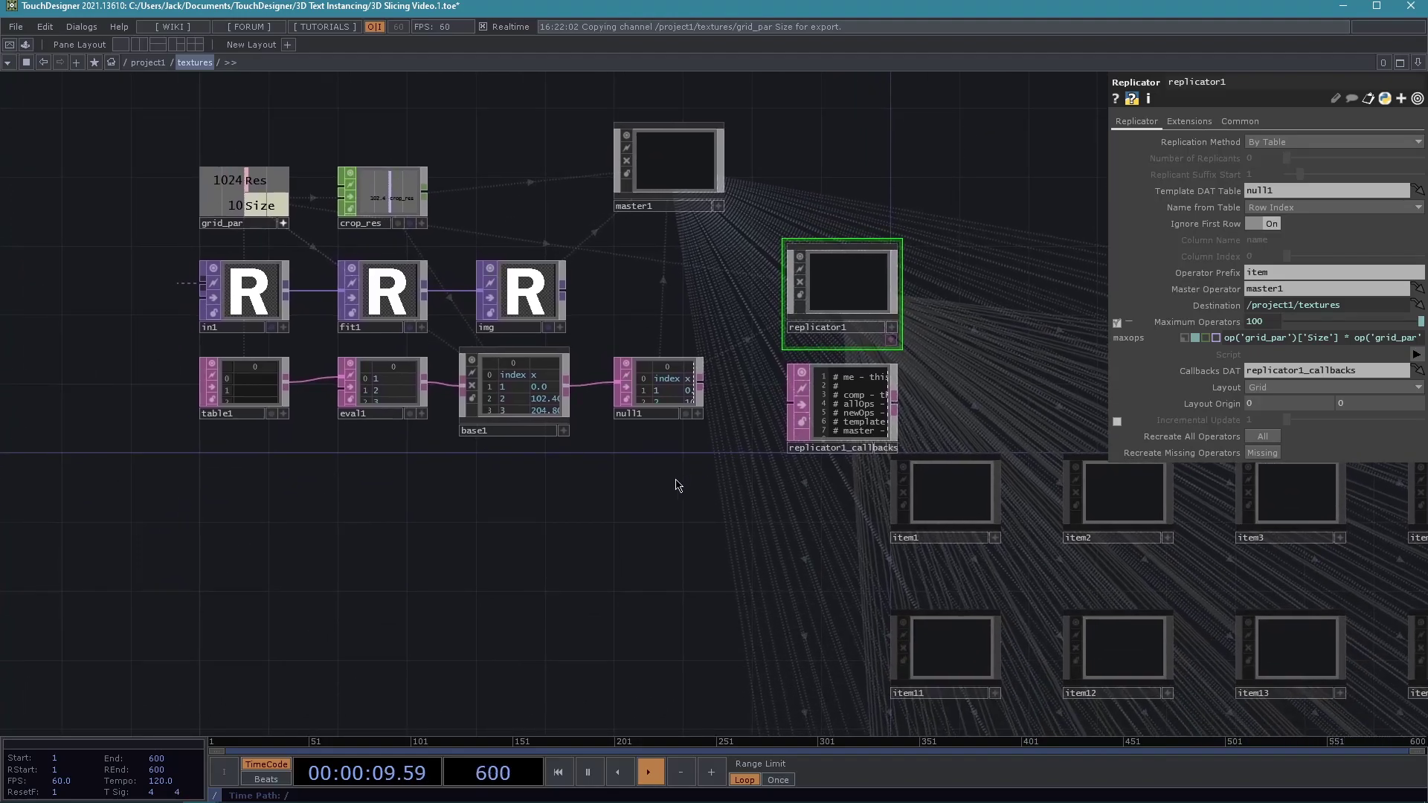
# Inspect the crop network inside item45 from the replicated grid and return to the textures network.
pyautogui.scroll(-3, 670, 488)
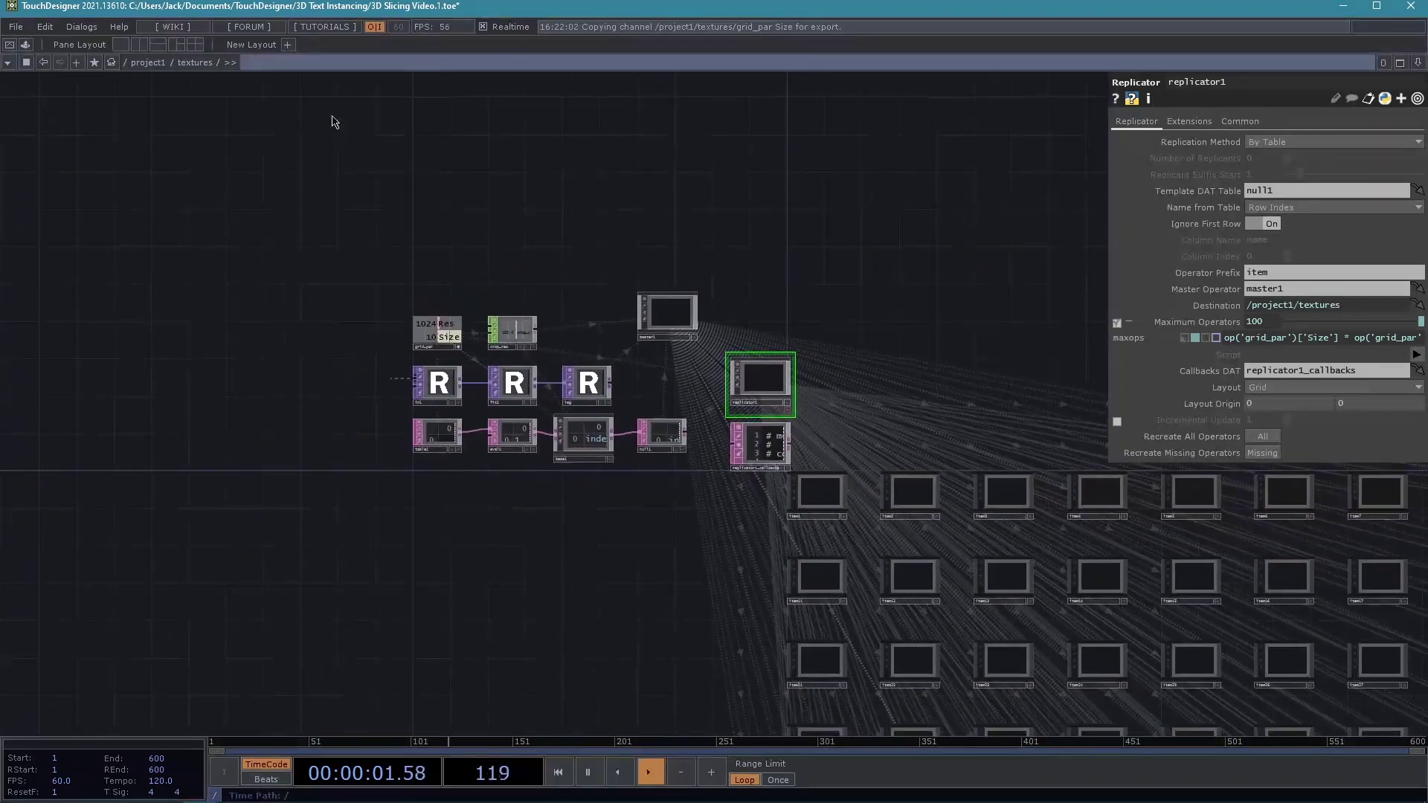
pyautogui.moveTo(491, 634); pyautogui.dragTo(2, 224)
pyautogui.click(701, 385)
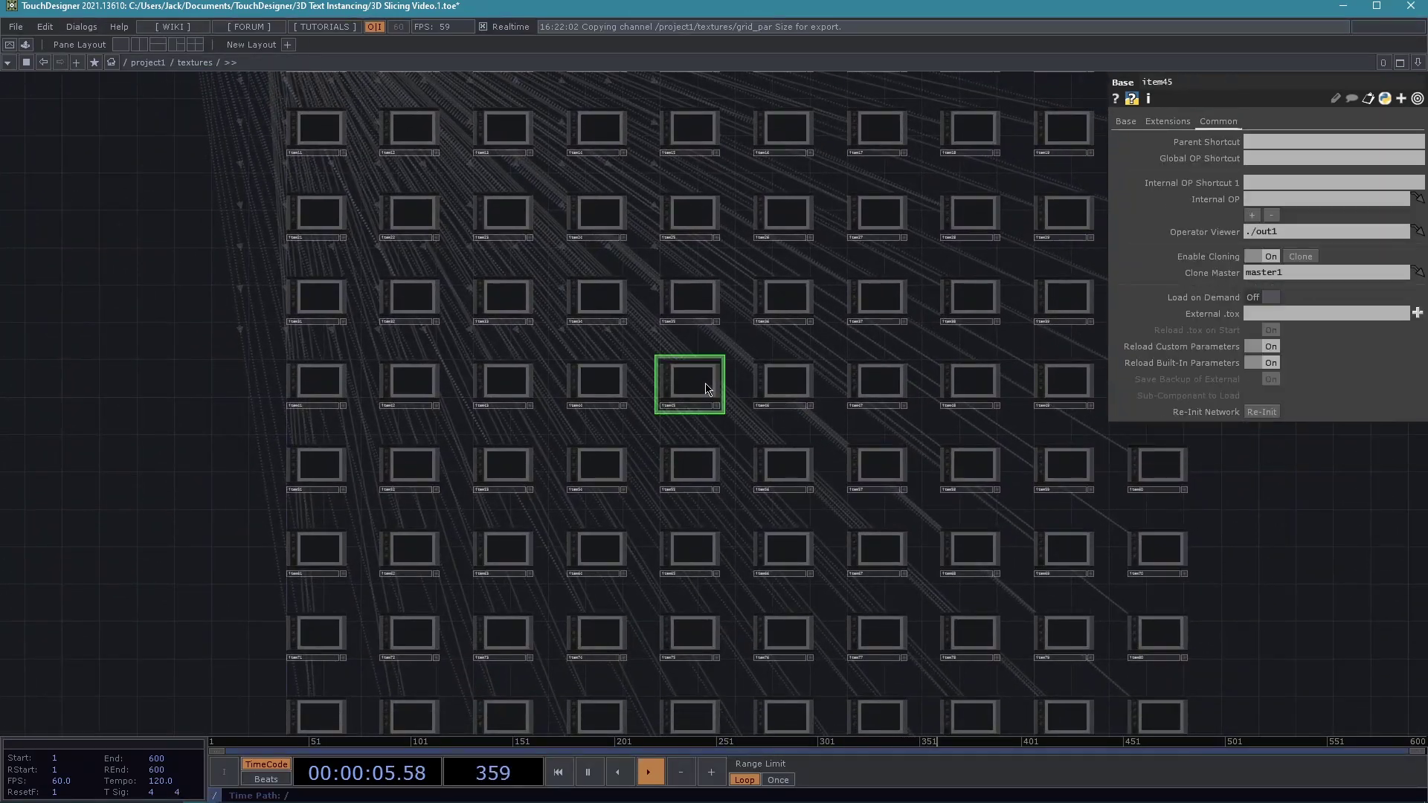
pyautogui.press('i')
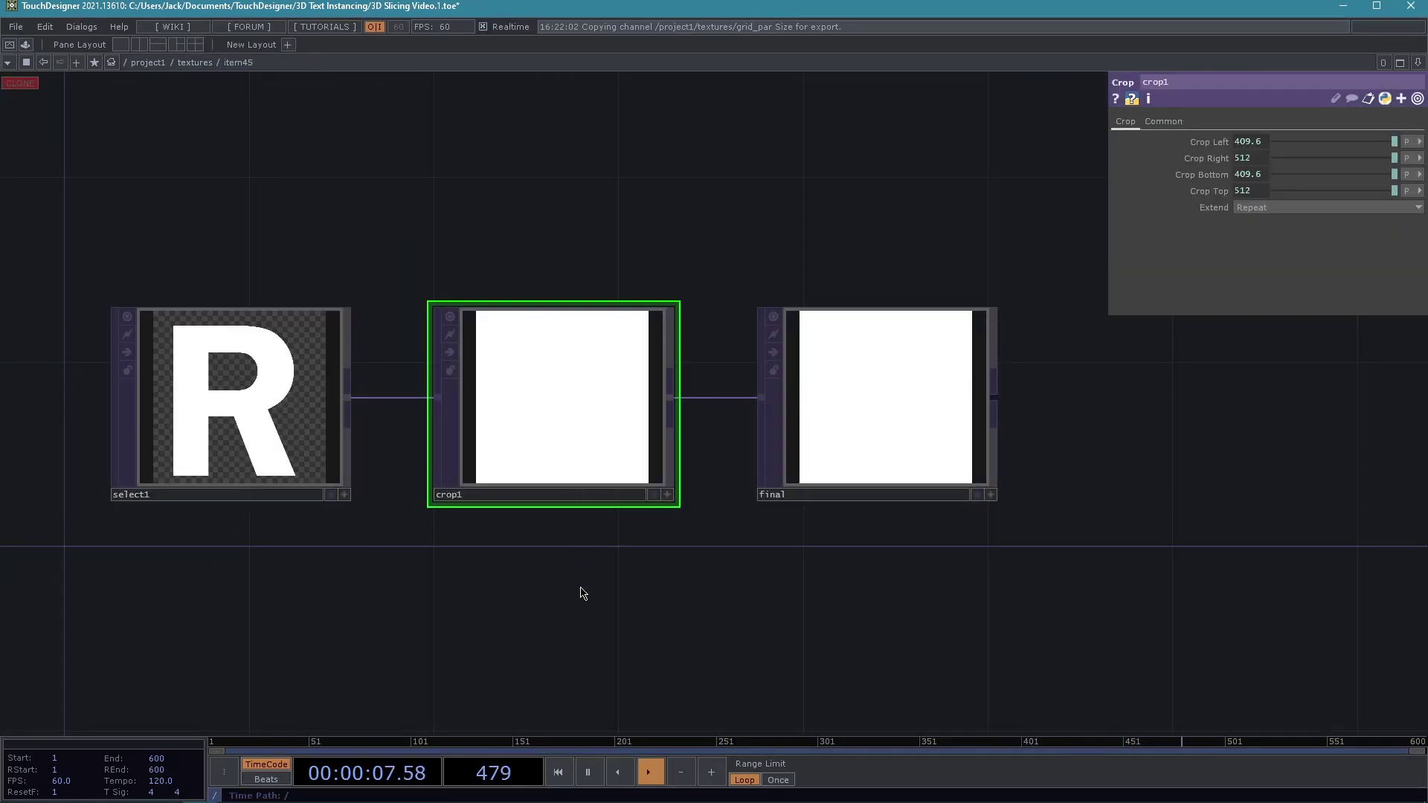
pyautogui.press('u')
pyautogui.moveTo(443, 548); pyautogui.dragTo(958, 755)
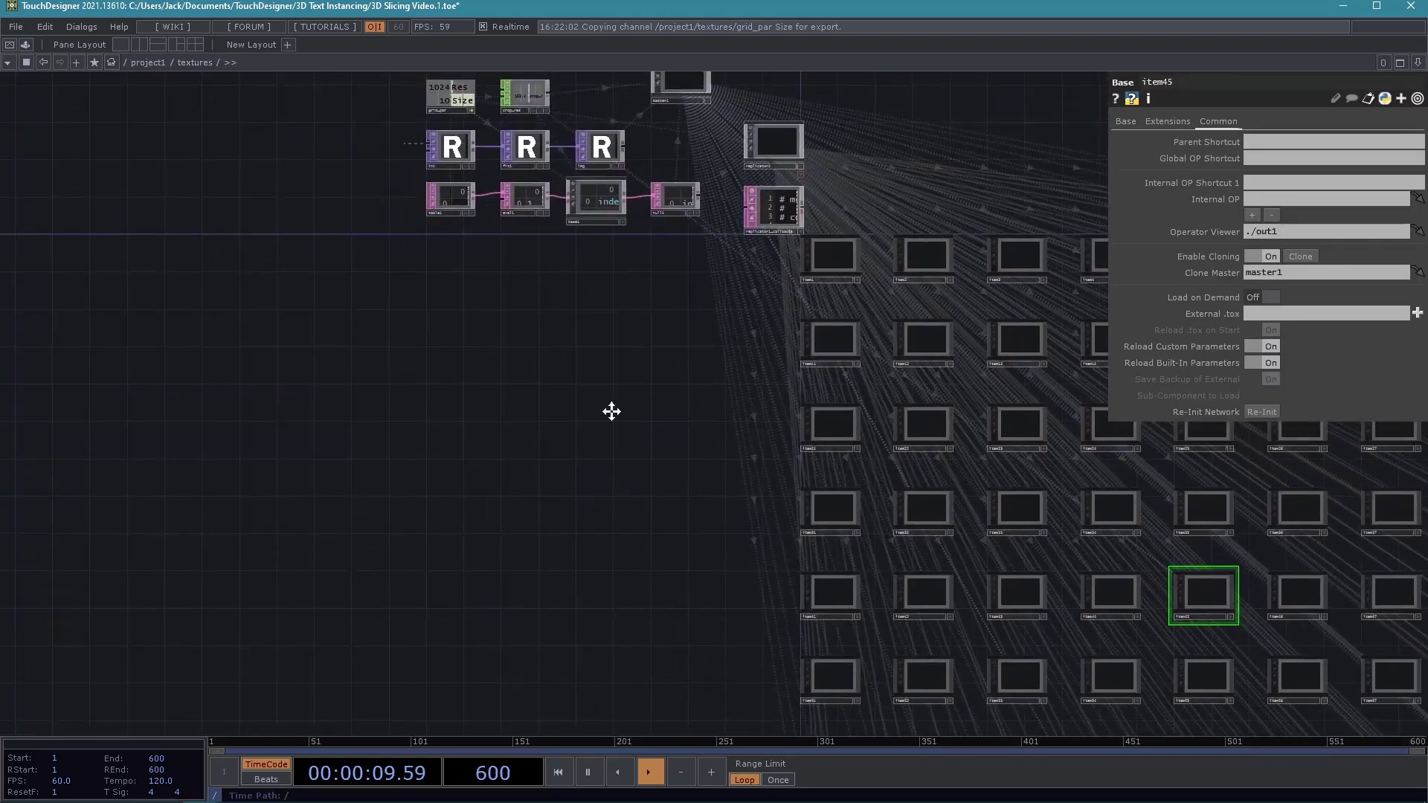
pyautogui.moveTo(612, 402); pyautogui.dragTo(501, 545)
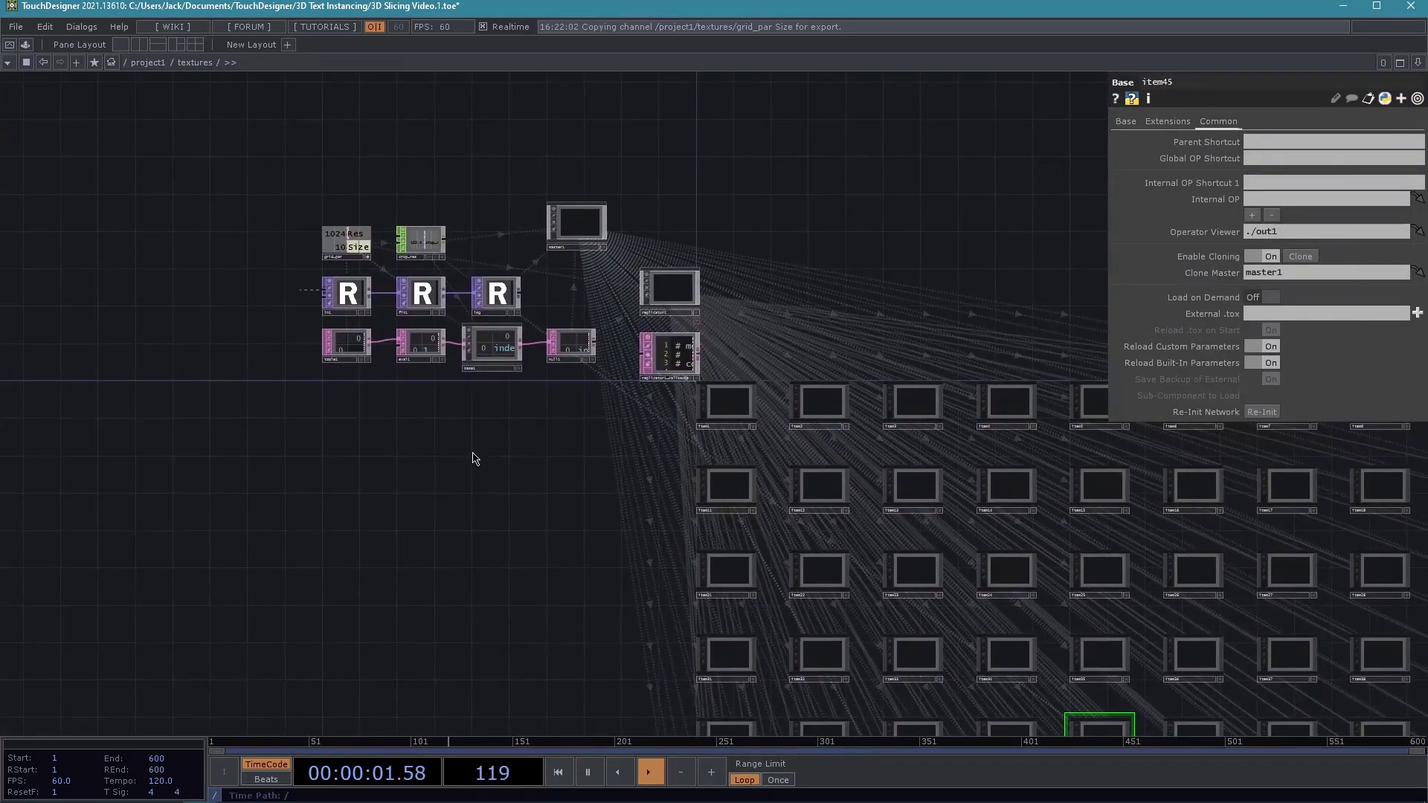
pyautogui.scroll(2, 466, 468)
pyautogui.scroll(3, 522, 451)
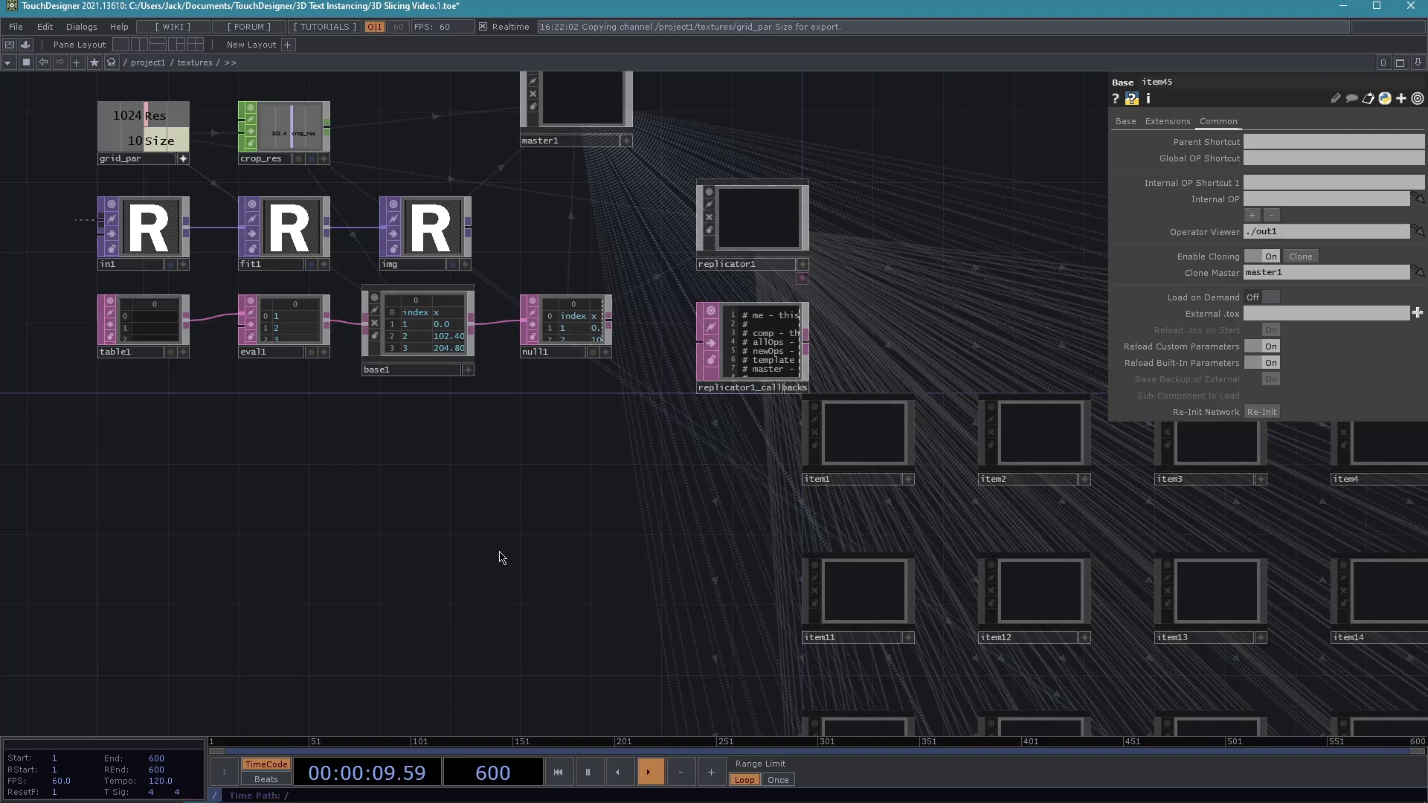
# Return to project1 and open geo1's Instance 2 parameters at Instance Textures.
pyautogui.press('u')
pyautogui.scroll(-5, 891, 425)
pyautogui.click(716, 267)
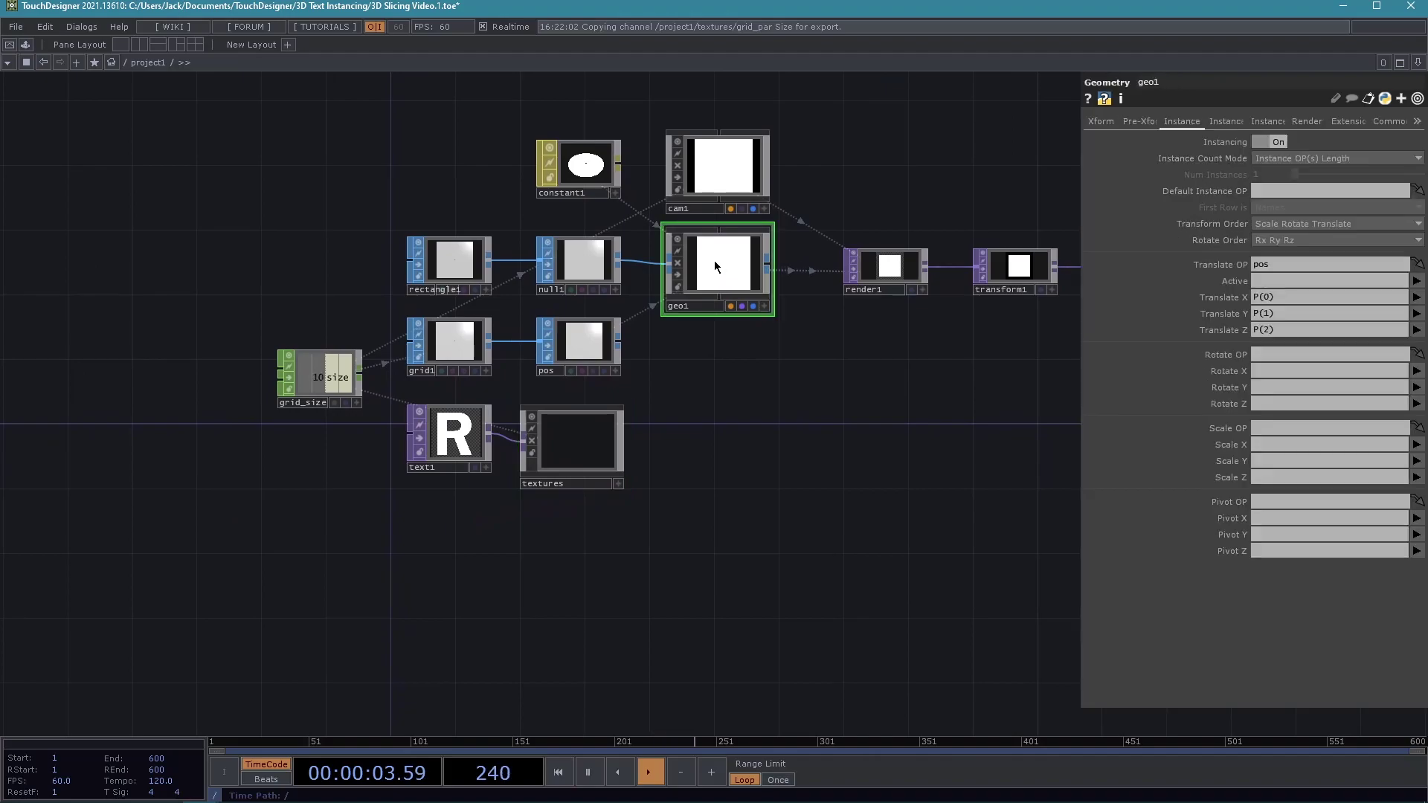
pyautogui.moveTo(768, 424); pyautogui.dragTo(590, 424)
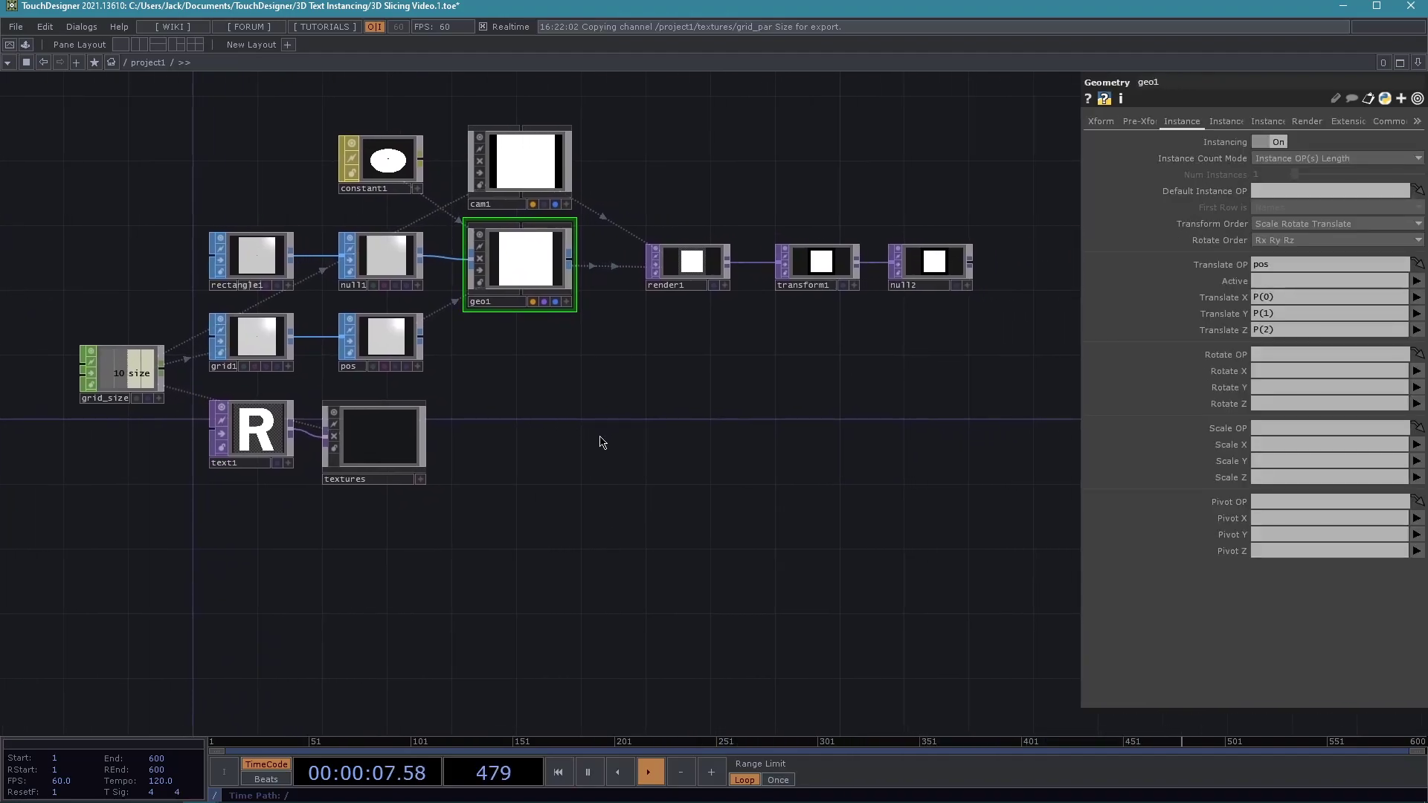
pyautogui.click(1212, 123)
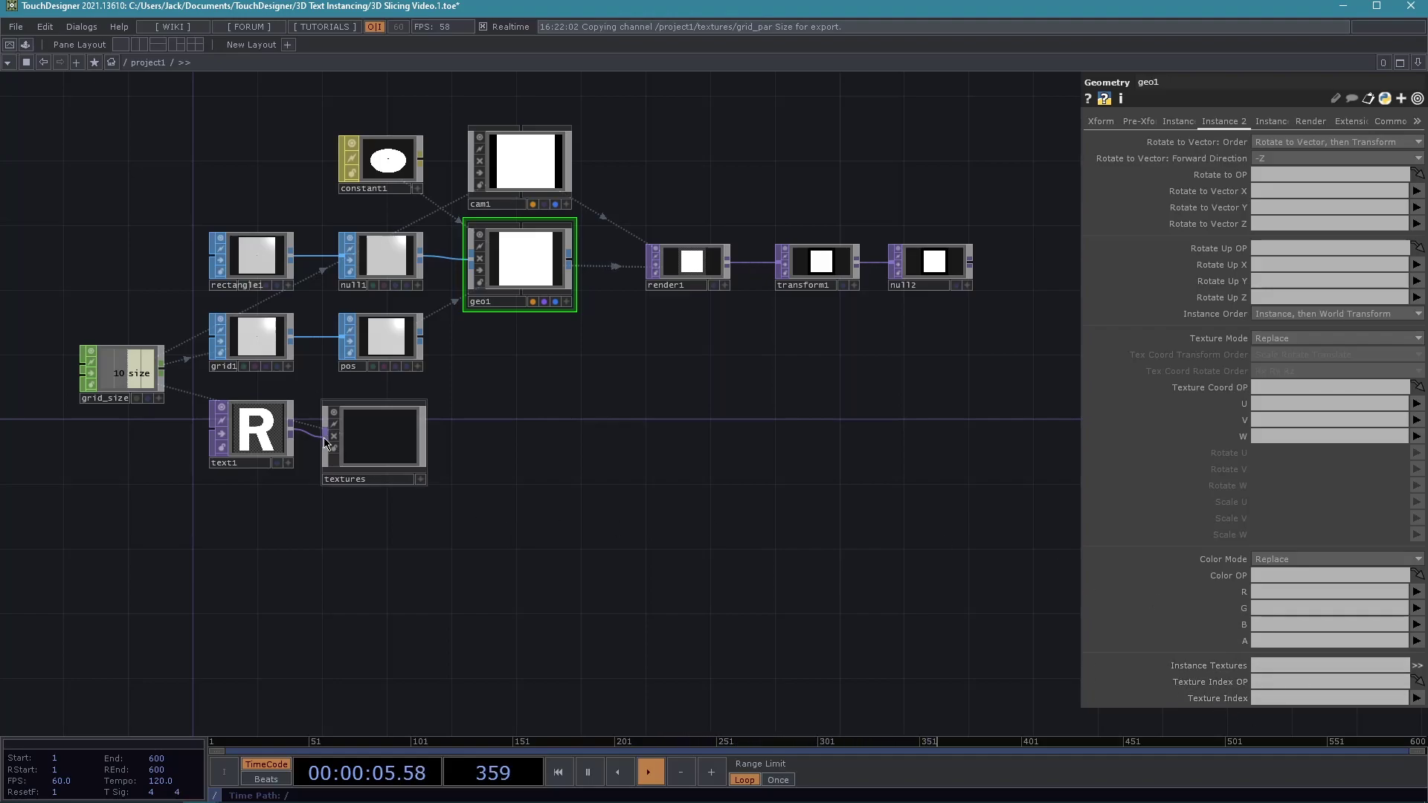
pyautogui.click(1296, 668)
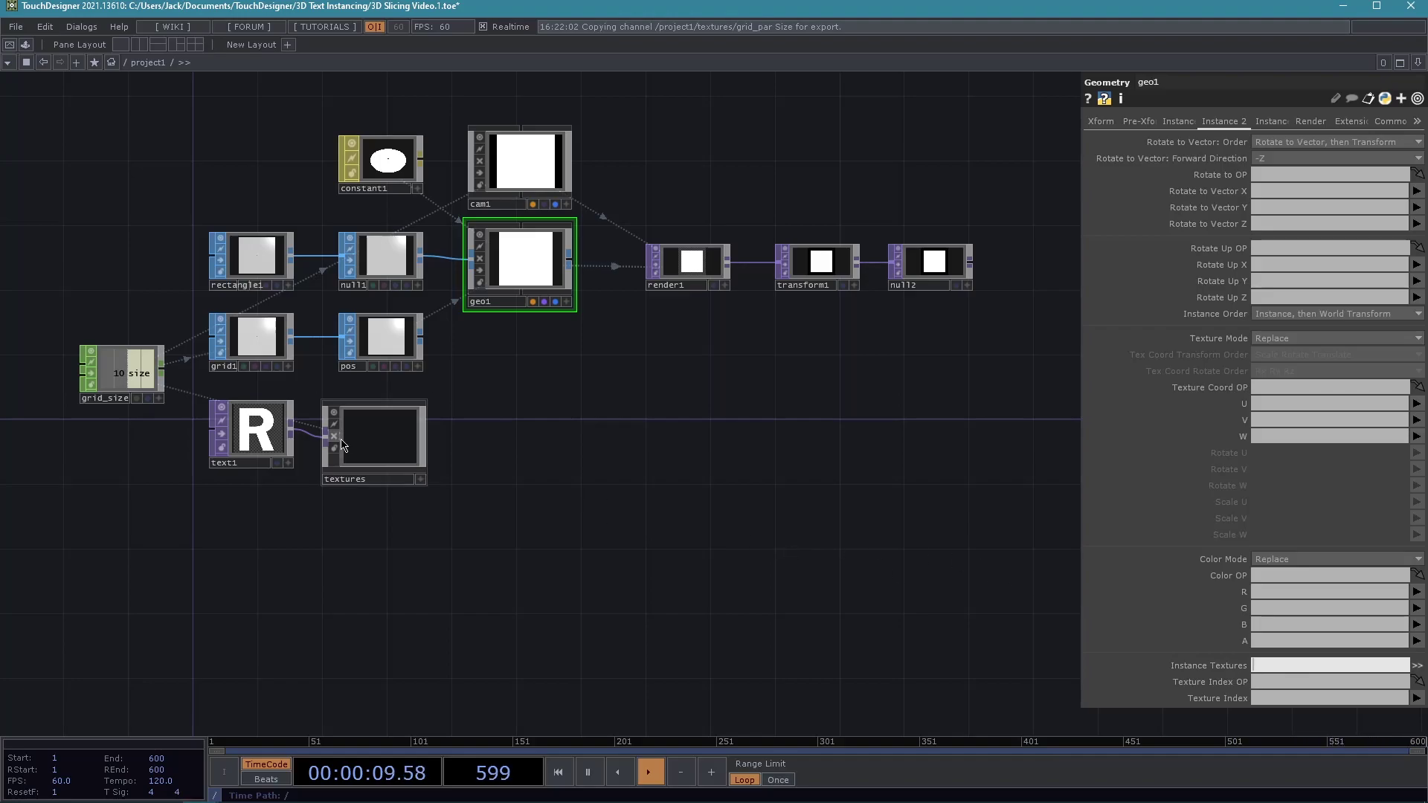
# Check the path from textures through item22 to its final TOP, returning to project1.
pyautogui.doubleClick(395, 456)
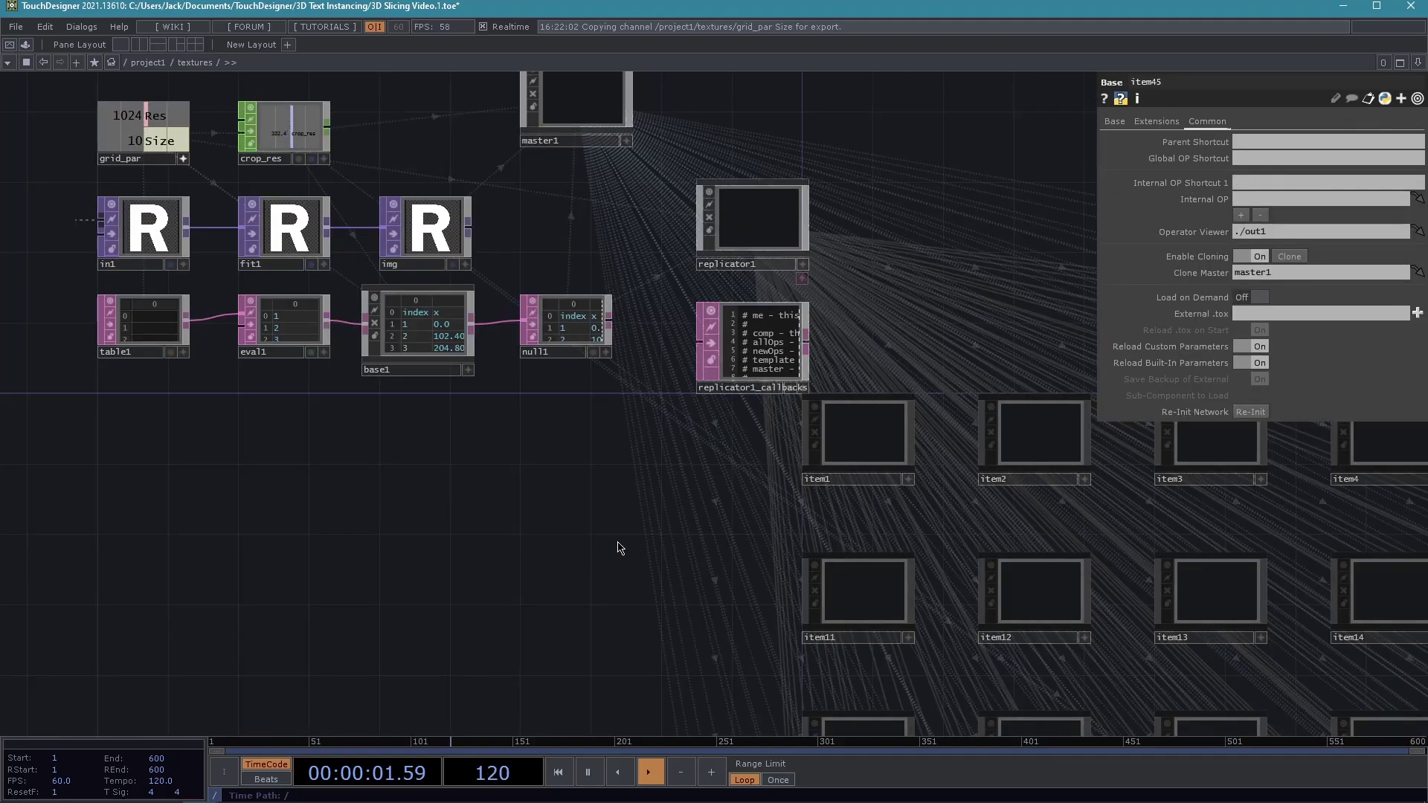
pyautogui.moveTo(233, 469); pyautogui.dragTo(126, 117)
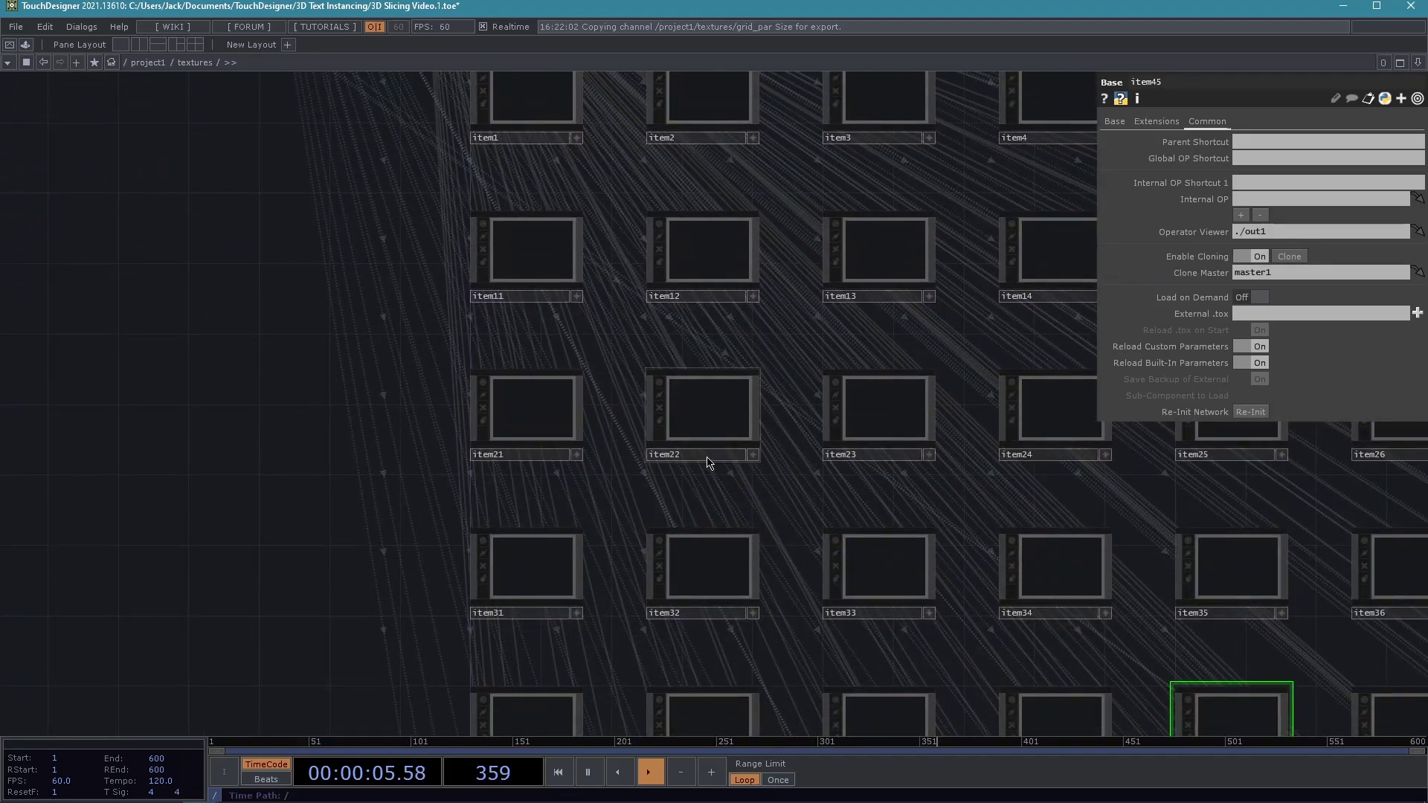
pyautogui.doubleClick(640, 414)
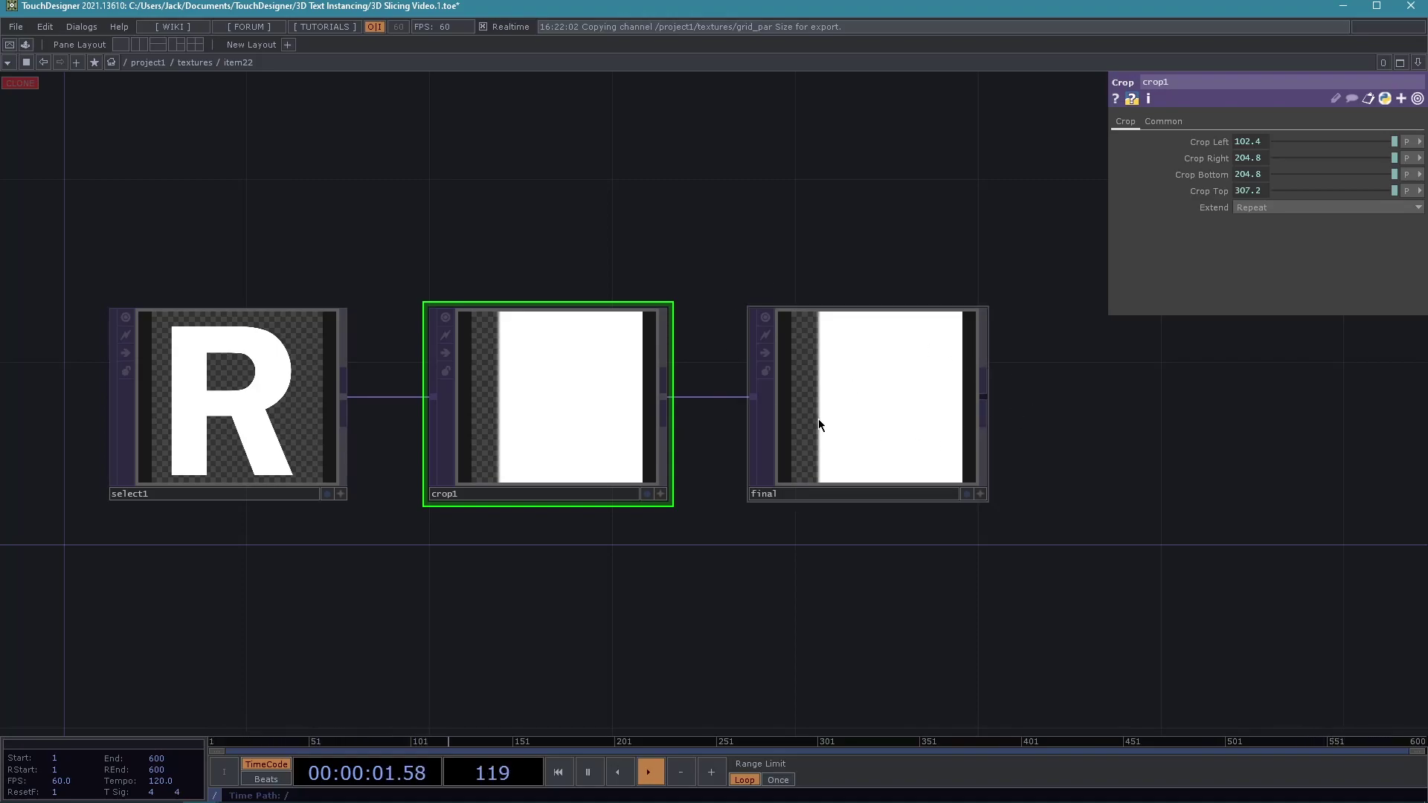
pyautogui.press('u')
pyautogui.press('u')
pyautogui.moveTo(459, 261); pyautogui.dragTo(565, 287)
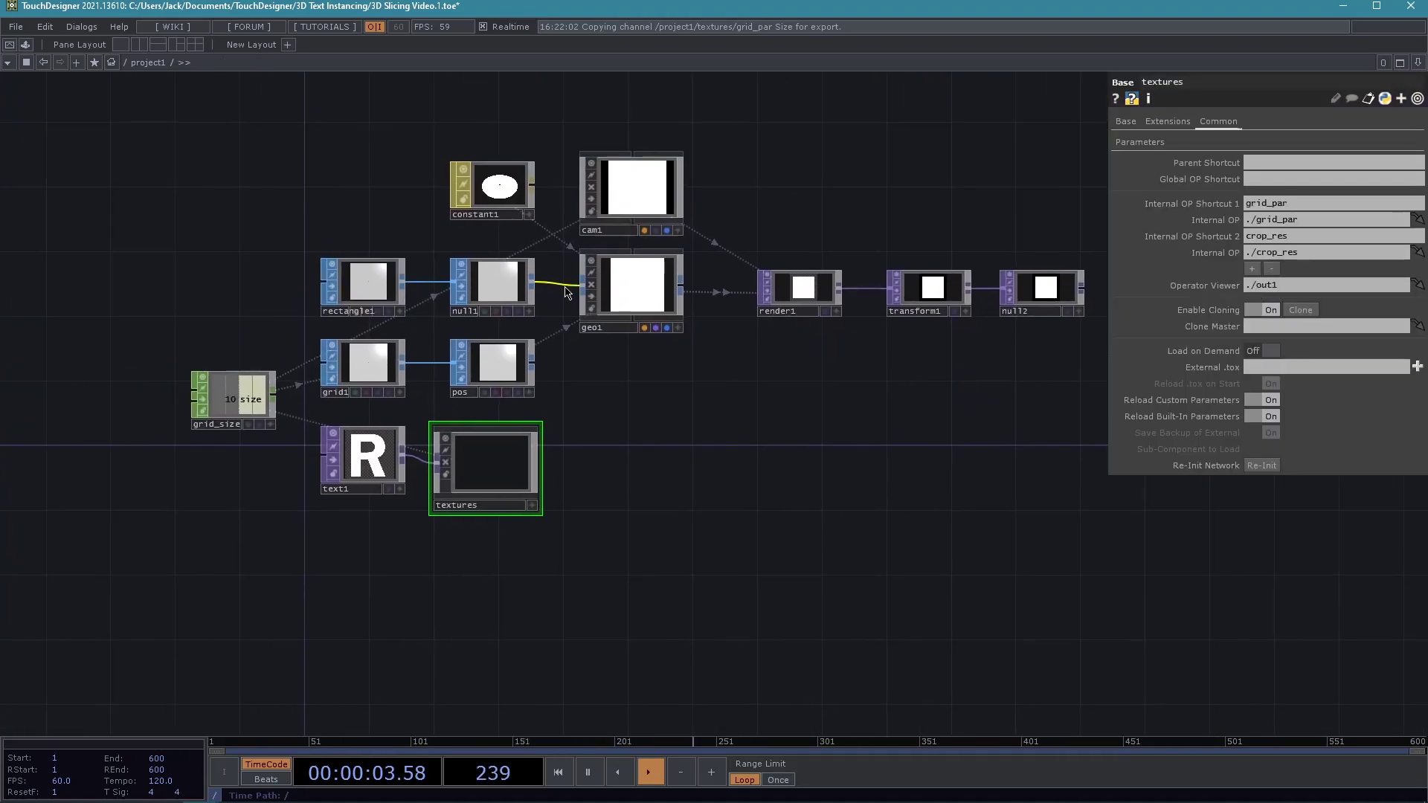
# Set geo1's Instance Textures to textures/item*/final so the final TOP of every item is used.
pyautogui.click(628, 282)
pyautogui.moveTo(707, 478); pyautogui.dragTo(772, 368)
pyautogui.click(1300, 667)
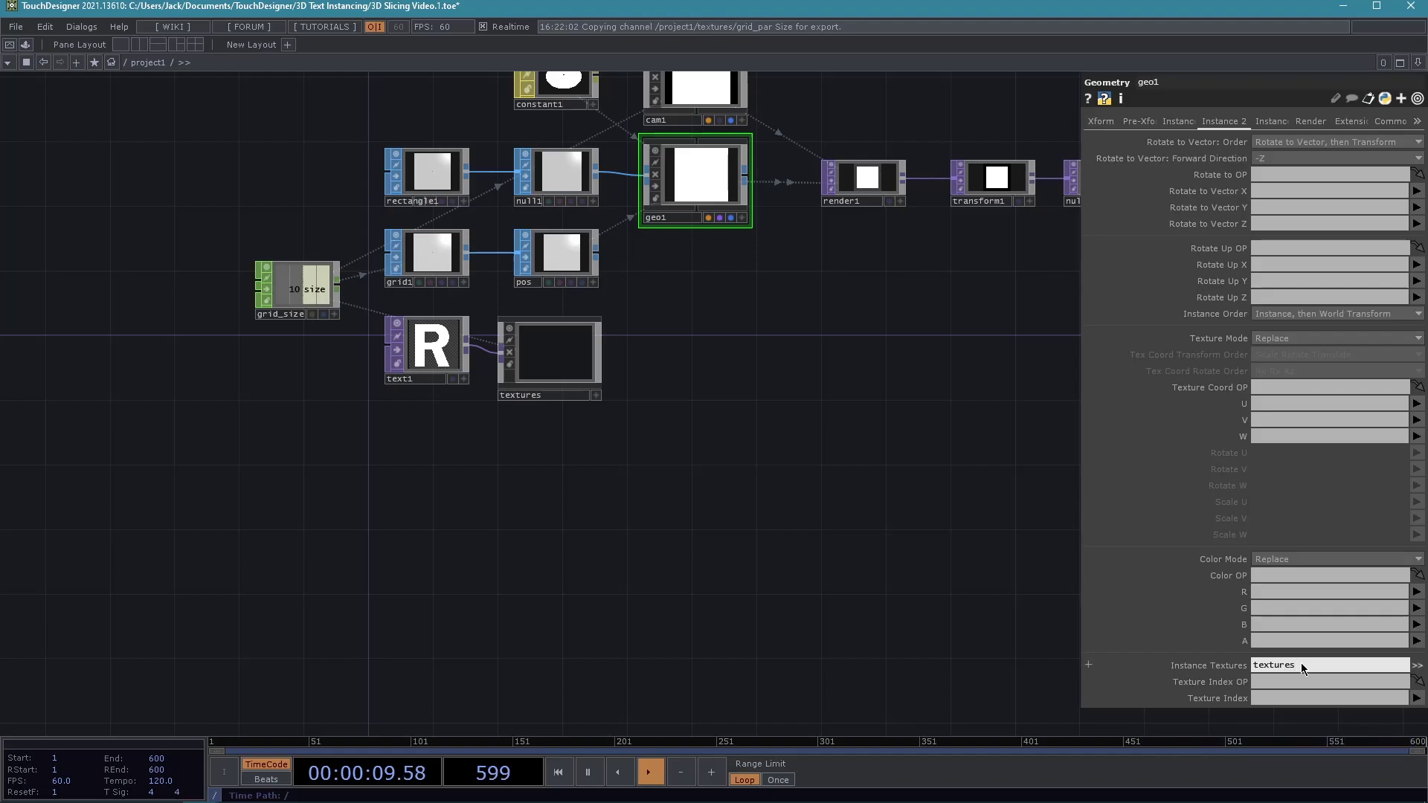
pyautogui.write('textures/item')
pyautogui.write('inal')
pyautogui.press('Return')
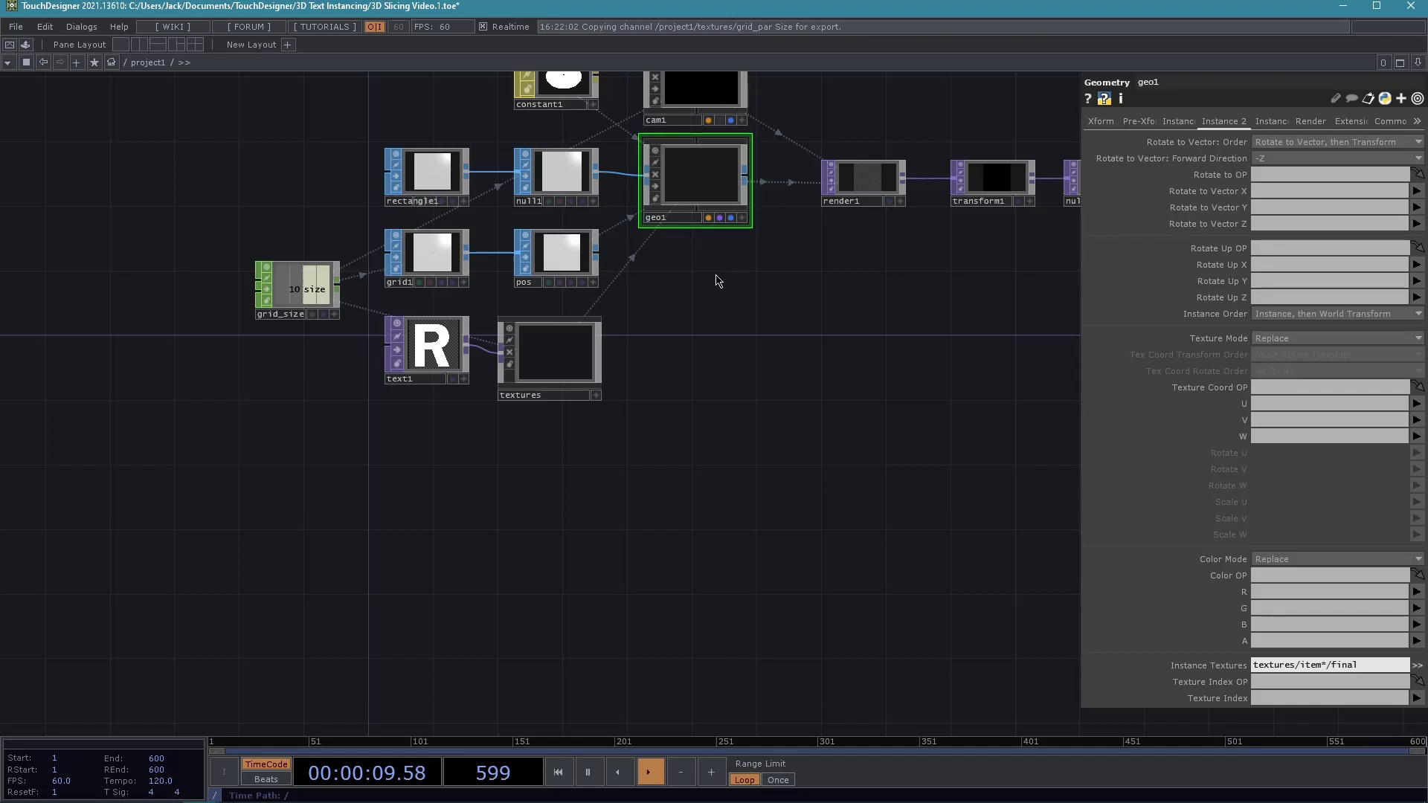
# Examine the render chain from geo1 through render1, transform1 and null2, and open the textures network.
pyautogui.moveTo(720, 270); pyautogui.dragTo(677, 450)
pyautogui.moveTo(916, 483); pyautogui.dragTo(784, 477)
pyautogui.moveTo(999, 442); pyautogui.dragTo(613, 285, button='right')
pyautogui.press('a')
pyautogui.moveTo(551, 480); pyautogui.dragTo(566, 481)
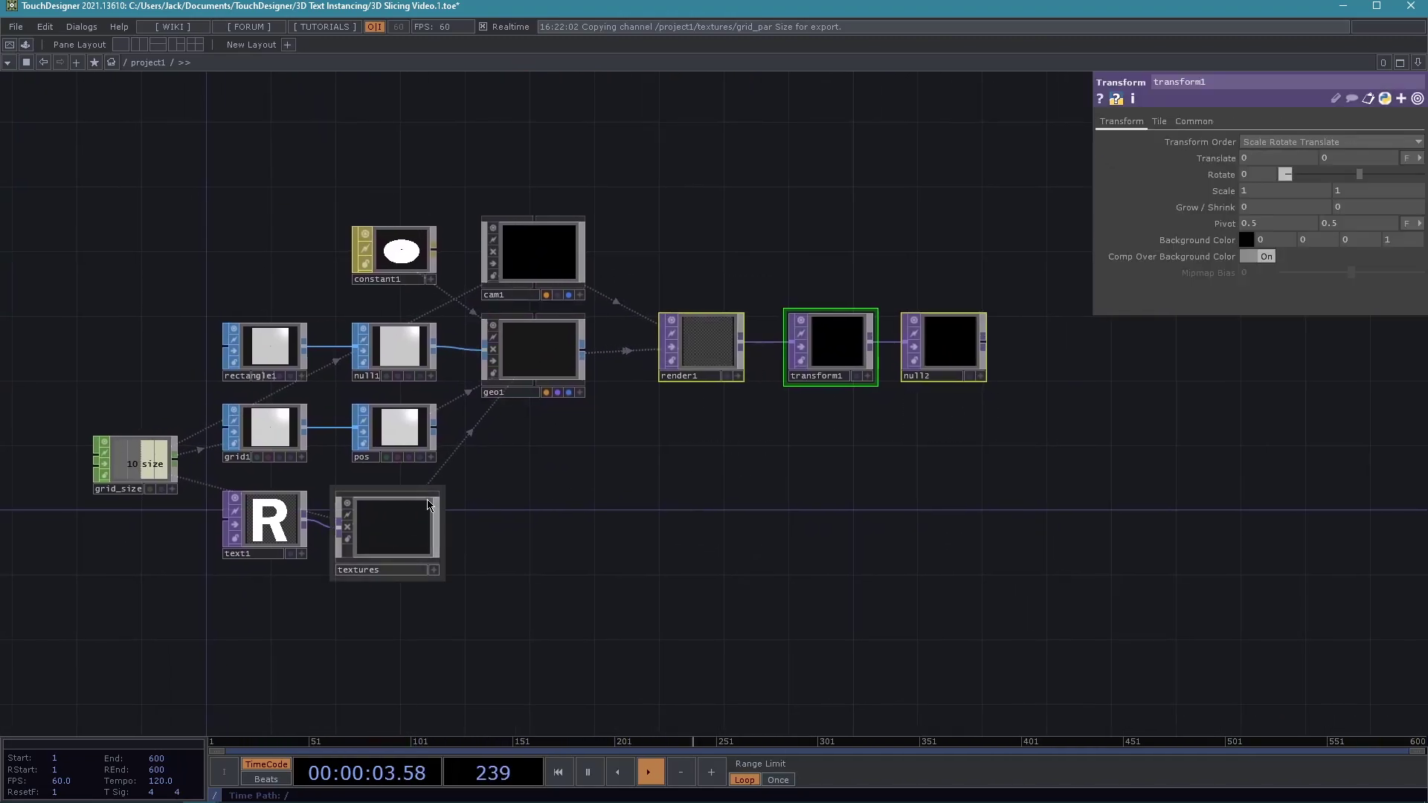
pyautogui.click(430, 496)
pyautogui.moveTo(634, 534); pyautogui.dragTo(838, 357)
pyautogui.click(618, 248)
pyautogui.moveTo(695, 328); pyautogui.dragTo(661, 415)
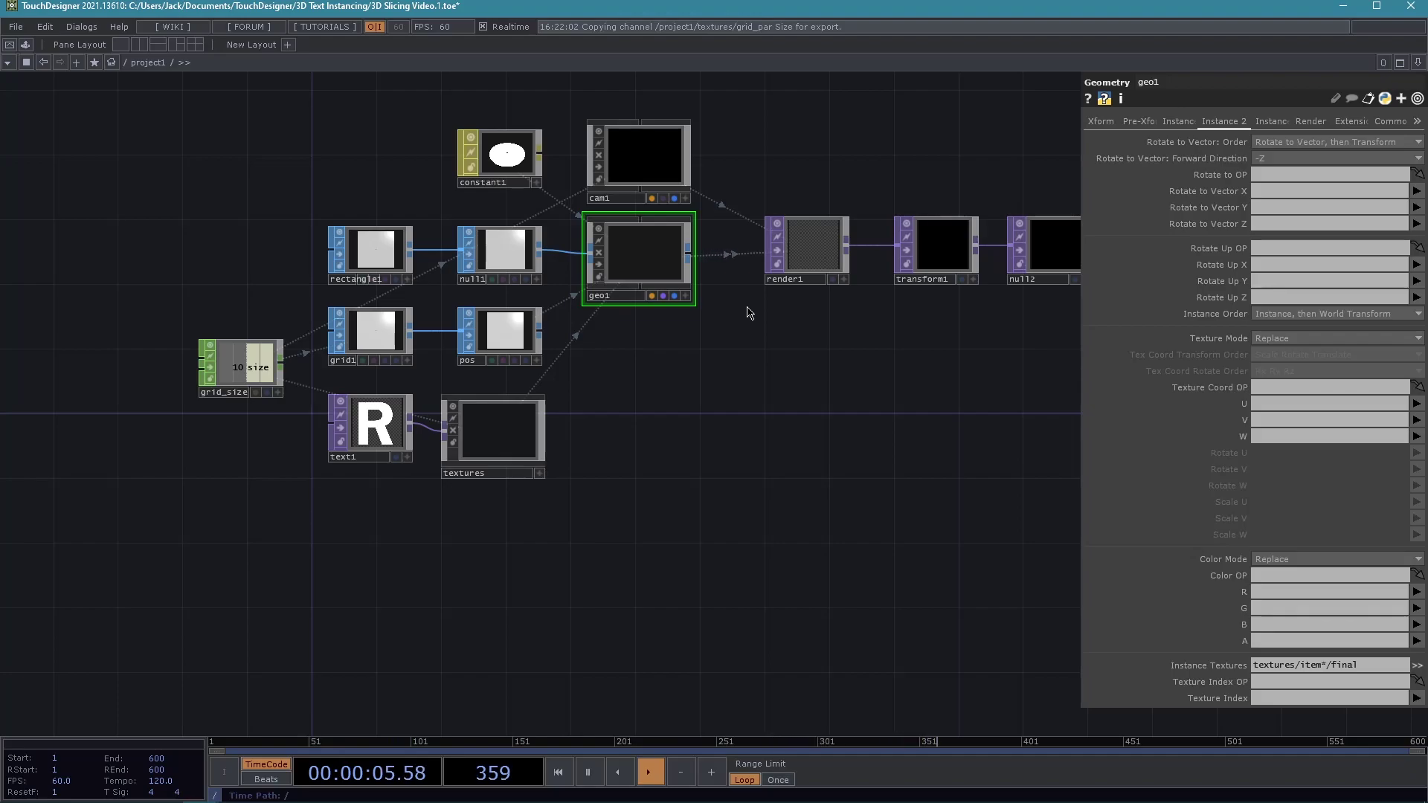
pyautogui.doubleClick(533, 444)
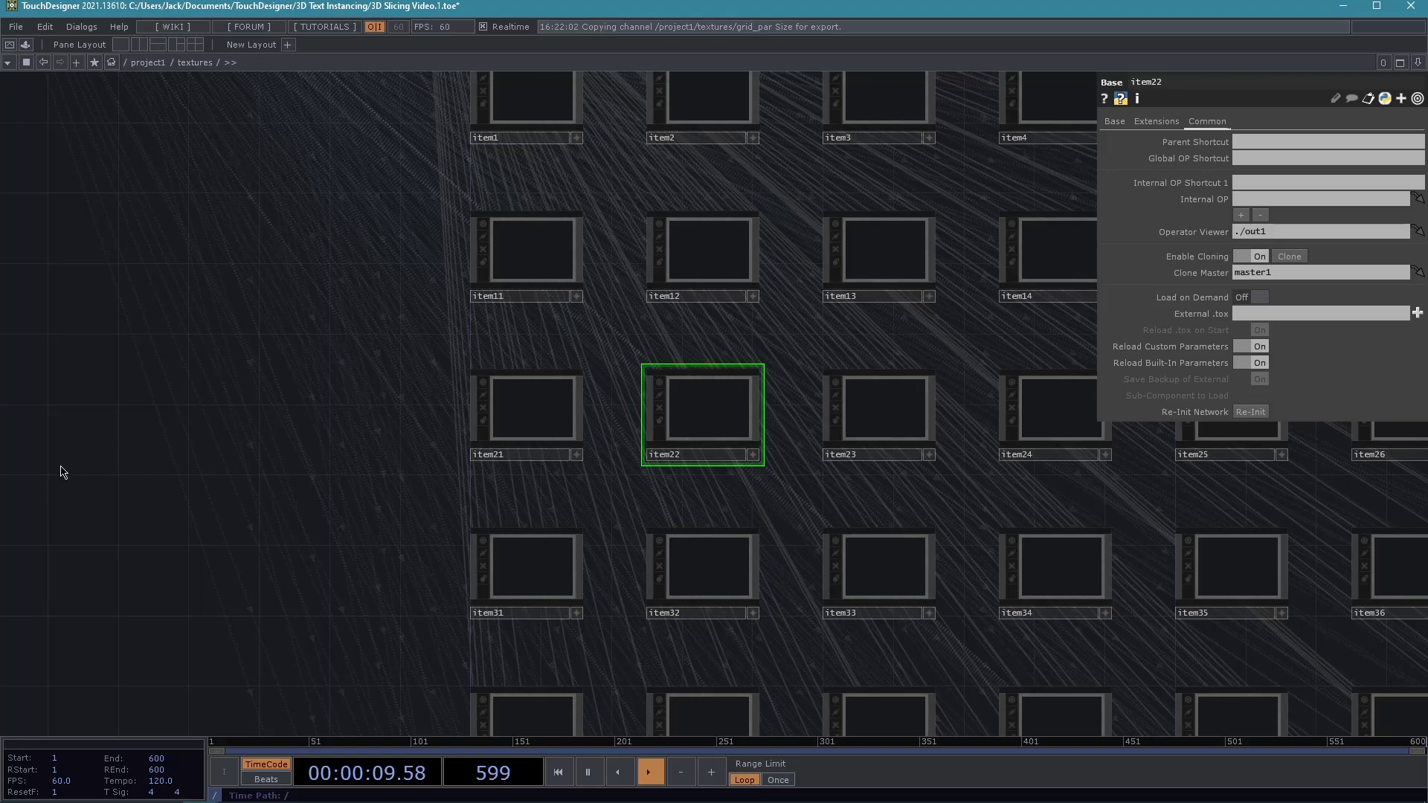
# Examine the select, crop and final chain inside item1 of the textures network, and return to project1.
pyautogui.moveTo(151, 290); pyautogui.dragTo(196, 529)
pyautogui.doubleClick(603, 329)
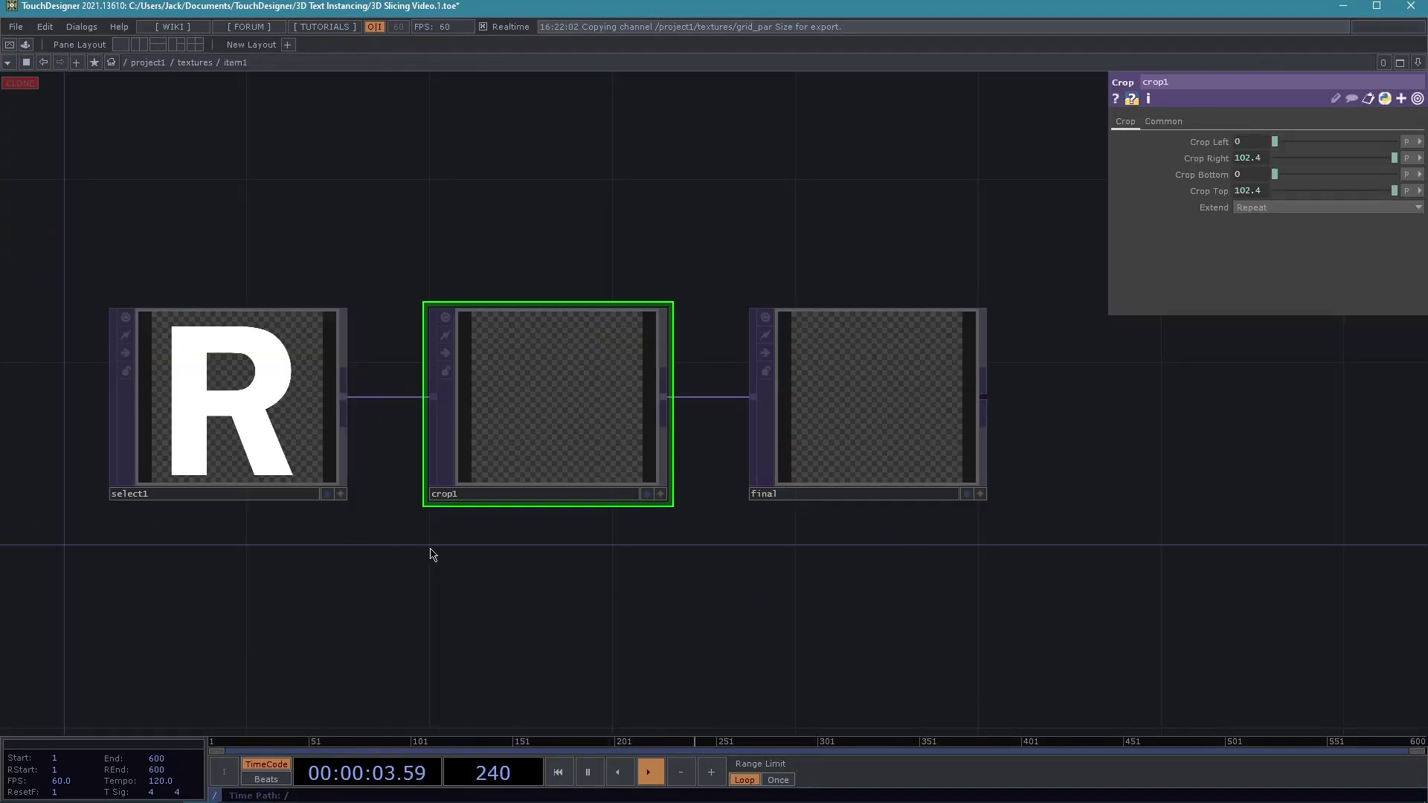
pyautogui.moveTo(404, 606); pyautogui.dragTo(565, 571)
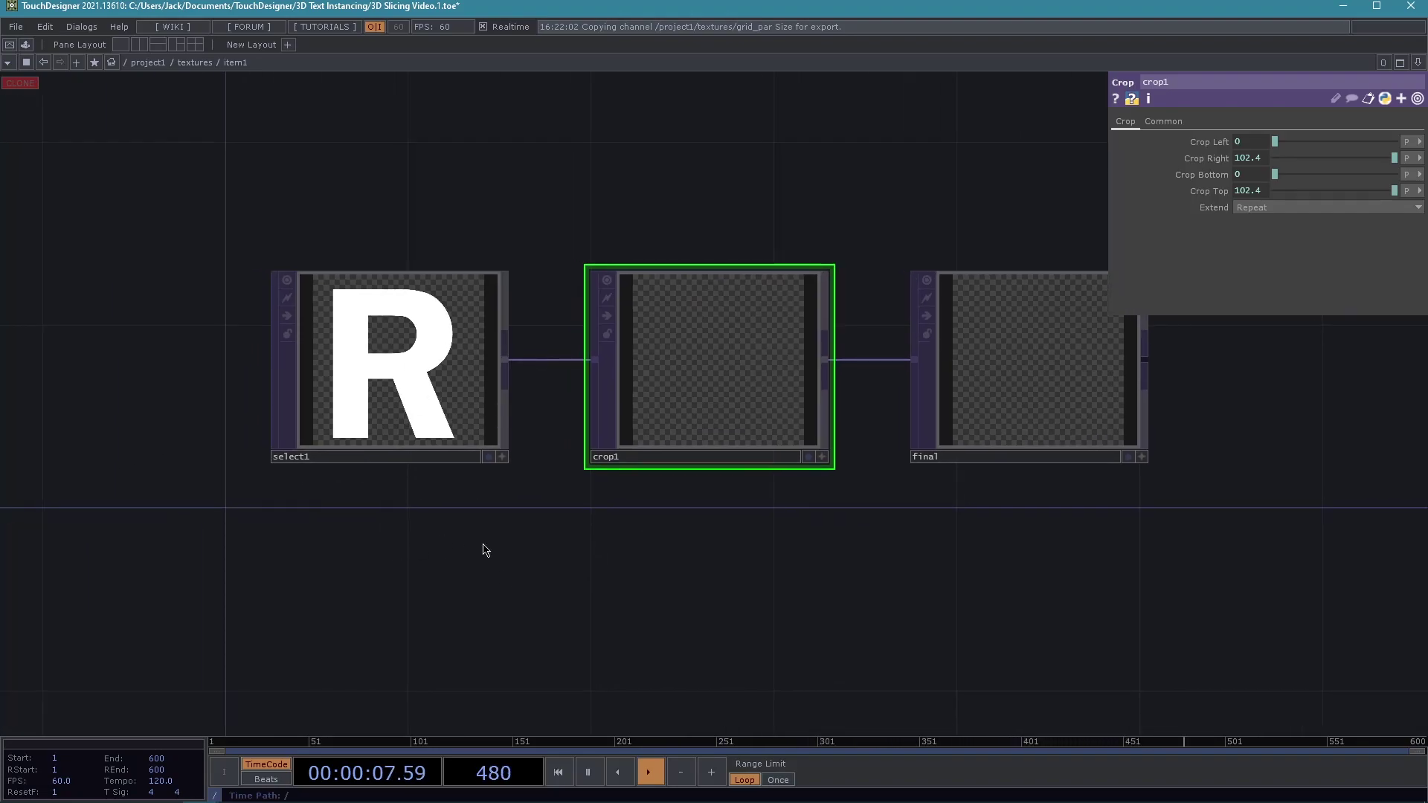
pyautogui.press('u')
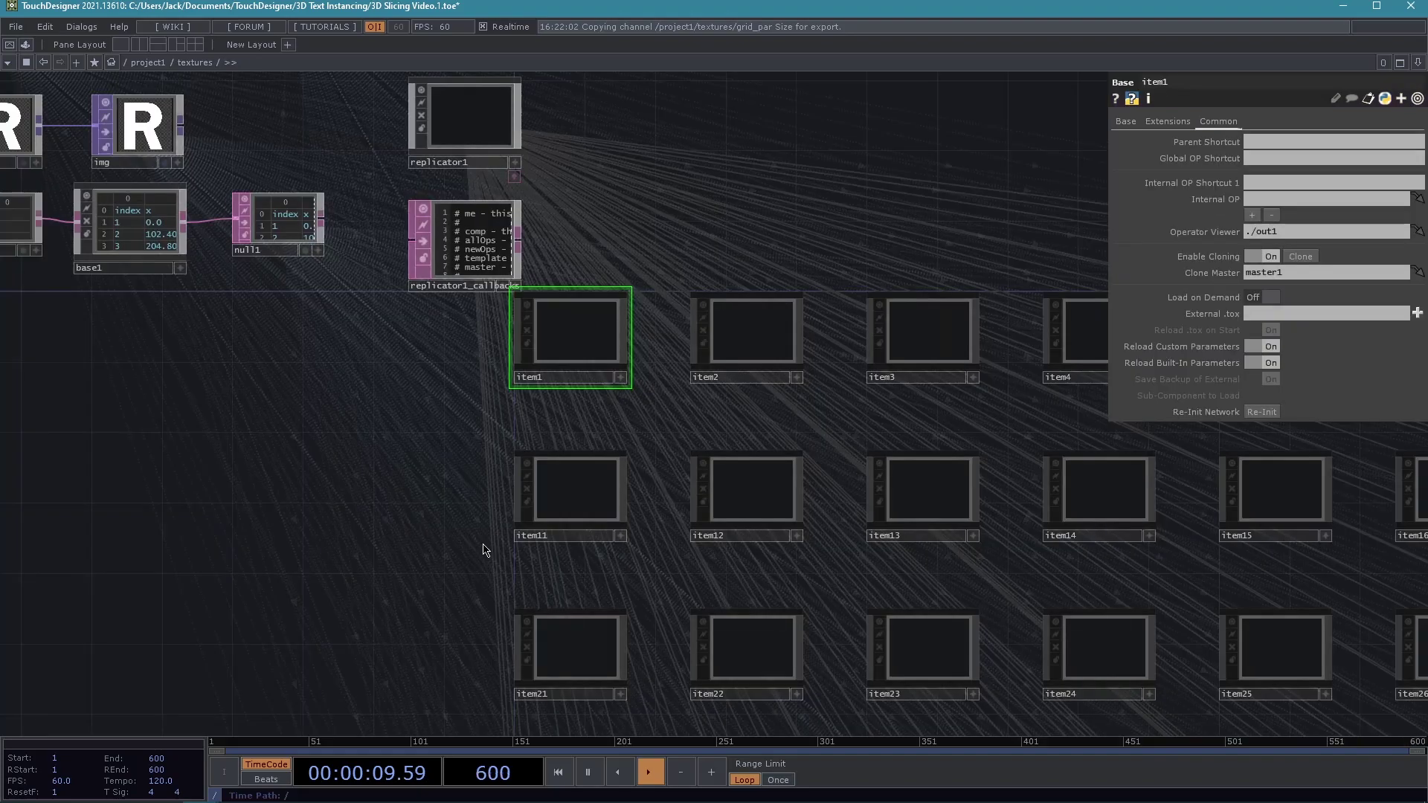
pyautogui.press('u')
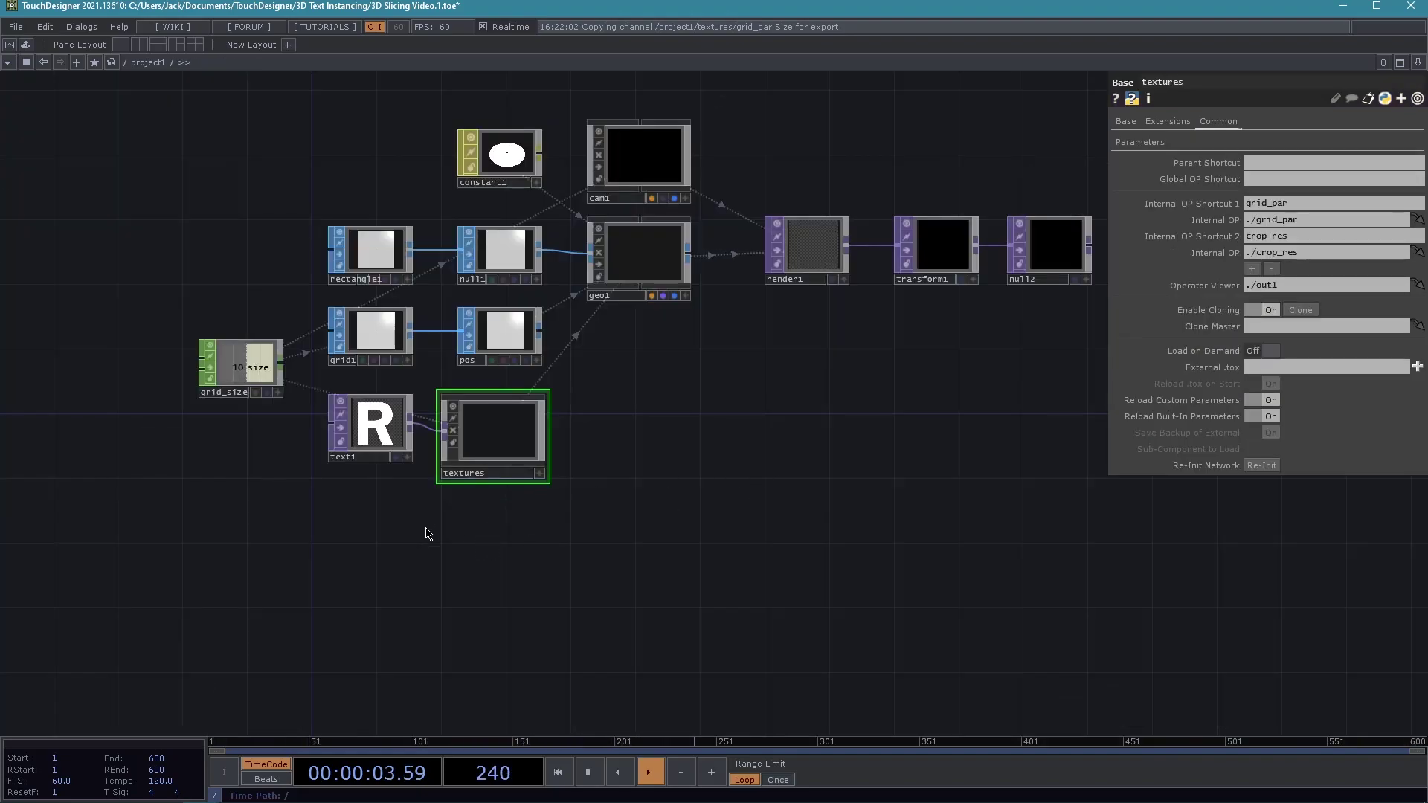
# Add a Pattern CHOP to project1 below text1.
pyautogui.press('Tab')
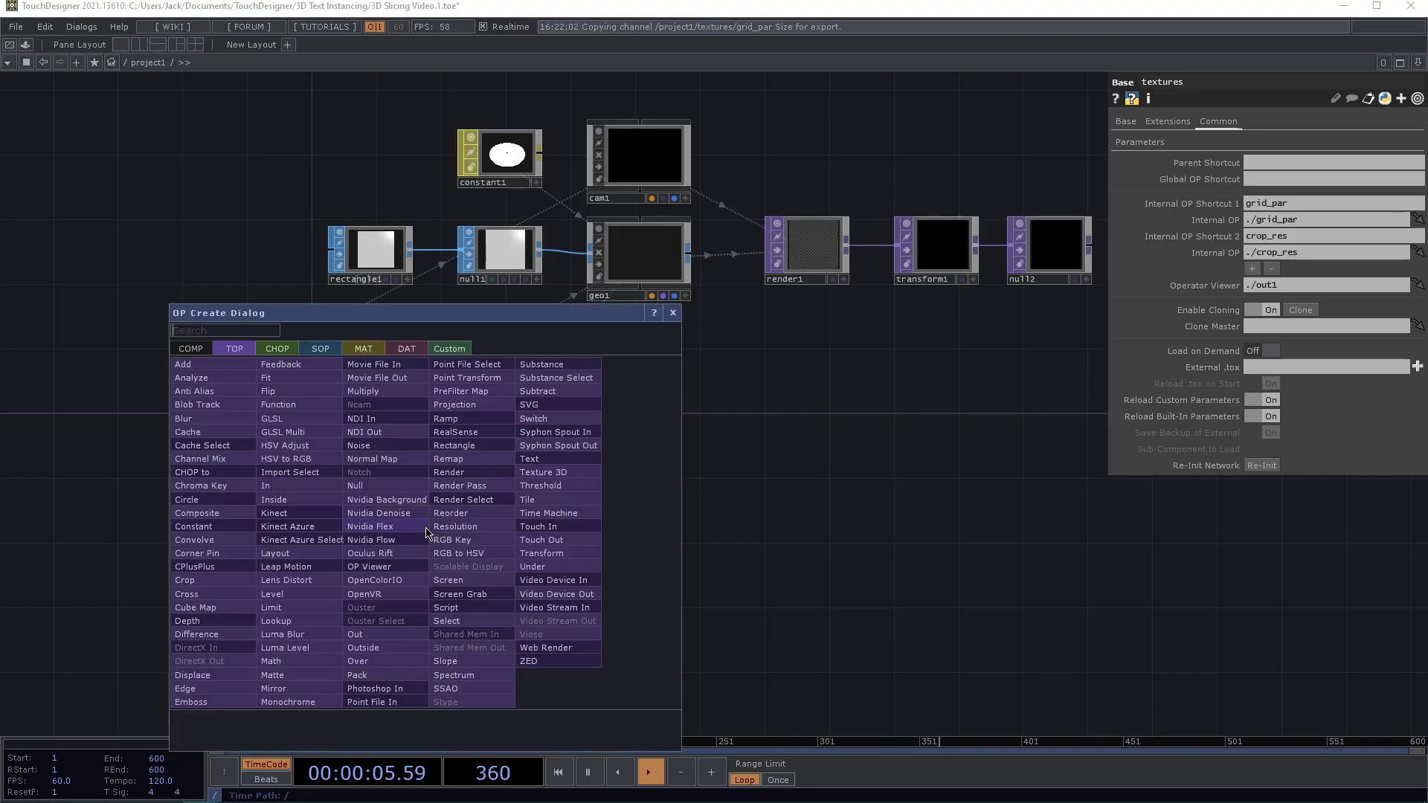
pyautogui.click(276, 349)
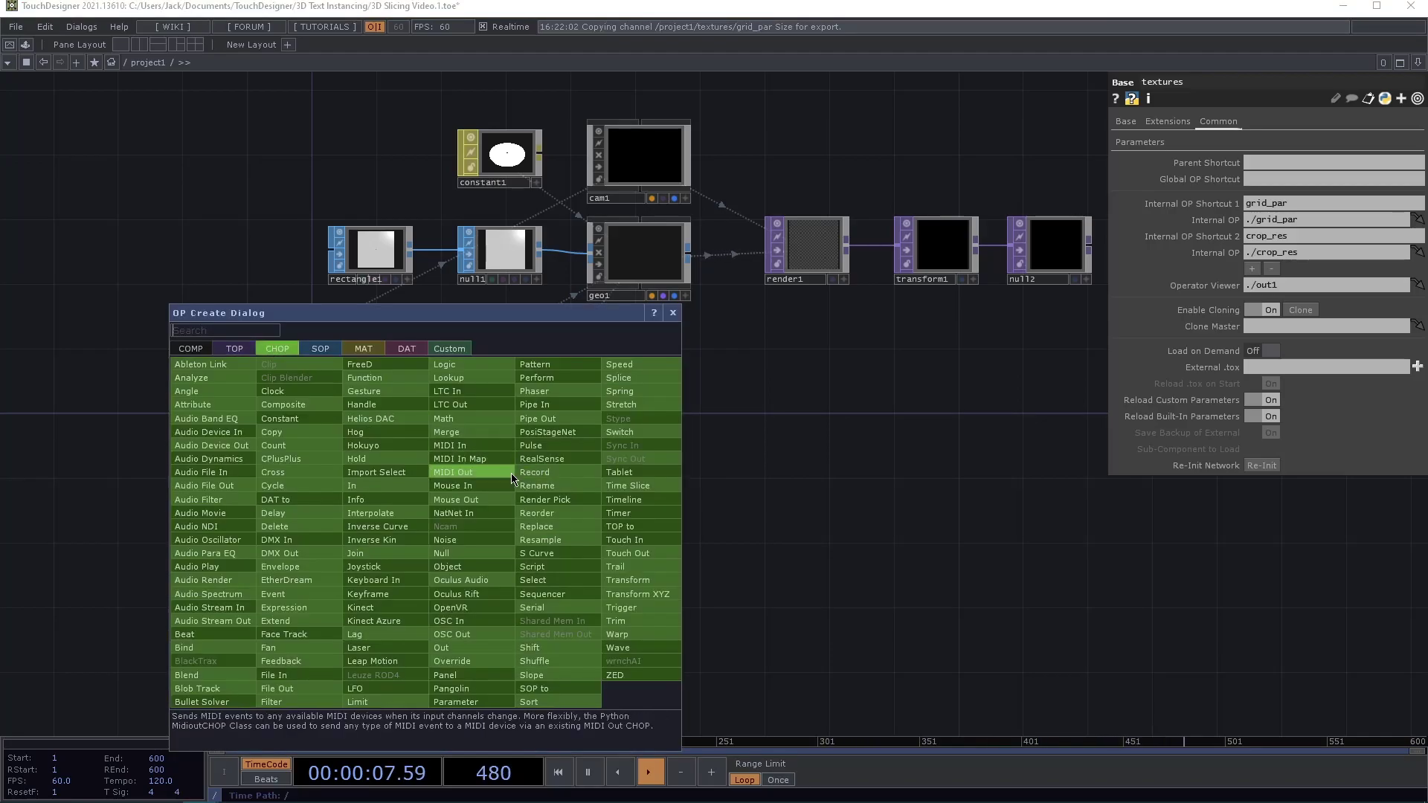
pyautogui.click(551, 365)
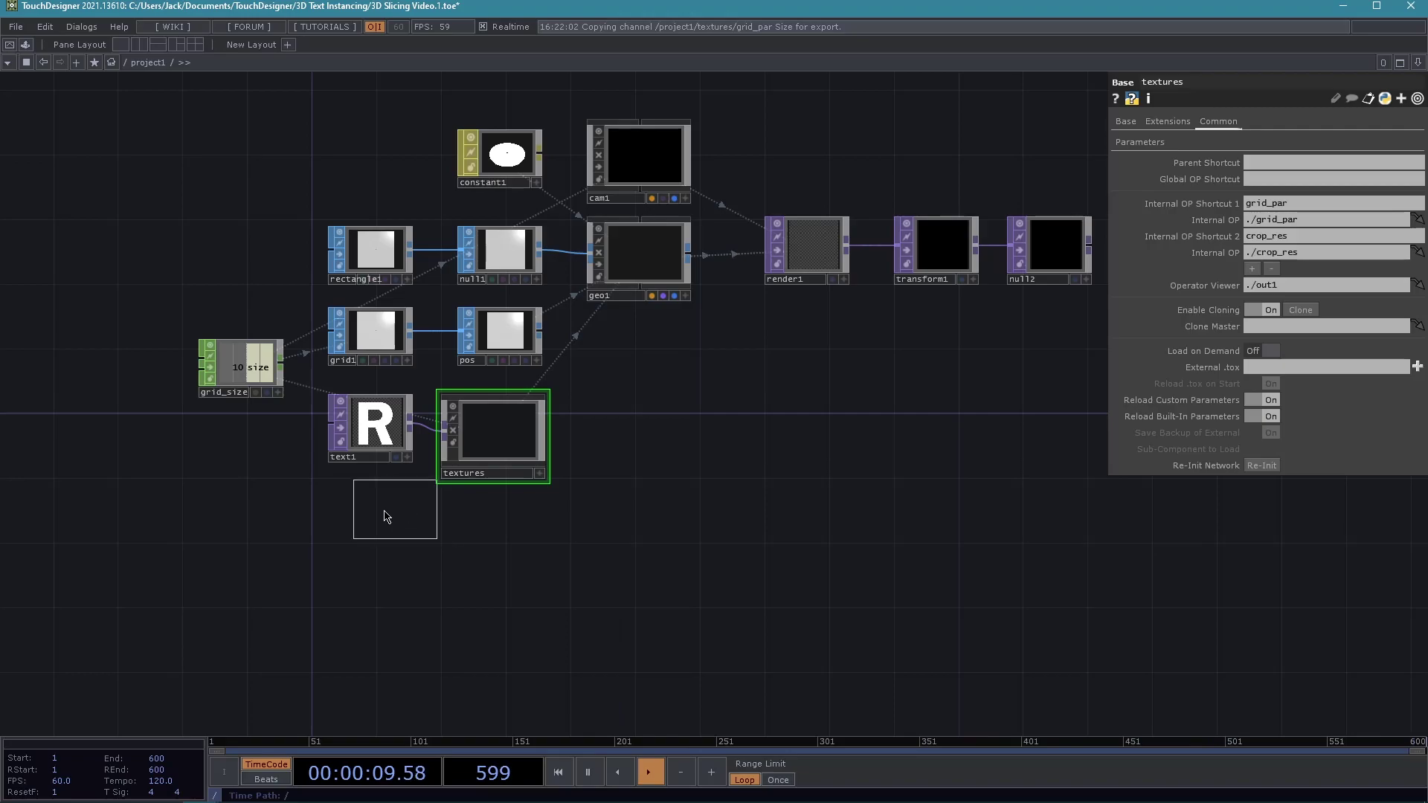
pyautogui.click(370, 535)
pyautogui.scroll(5, 424, 600)
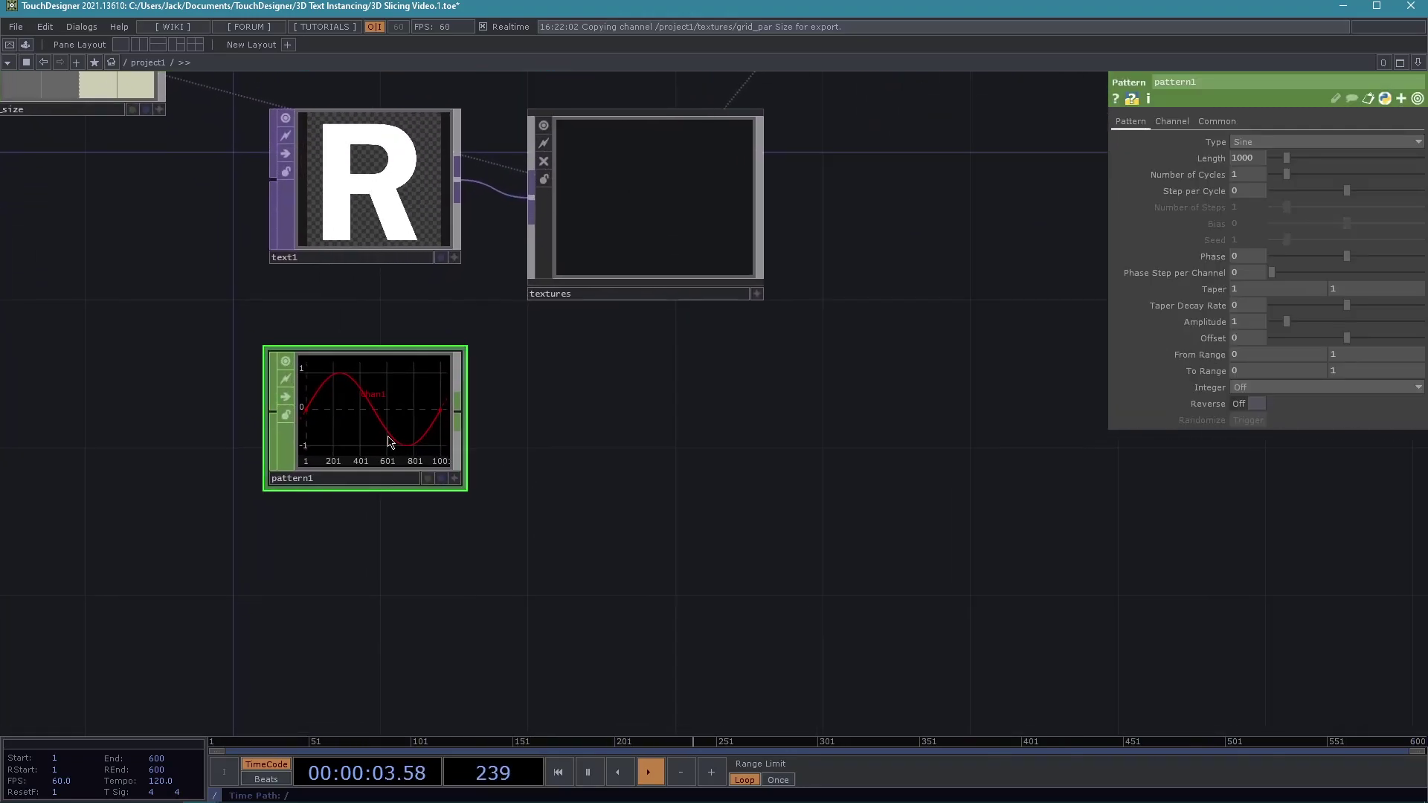
# Append a Null CHOP to pattern1's output and rename it index.
pyautogui.rightClick(457, 409)
pyautogui.click(623, 414)
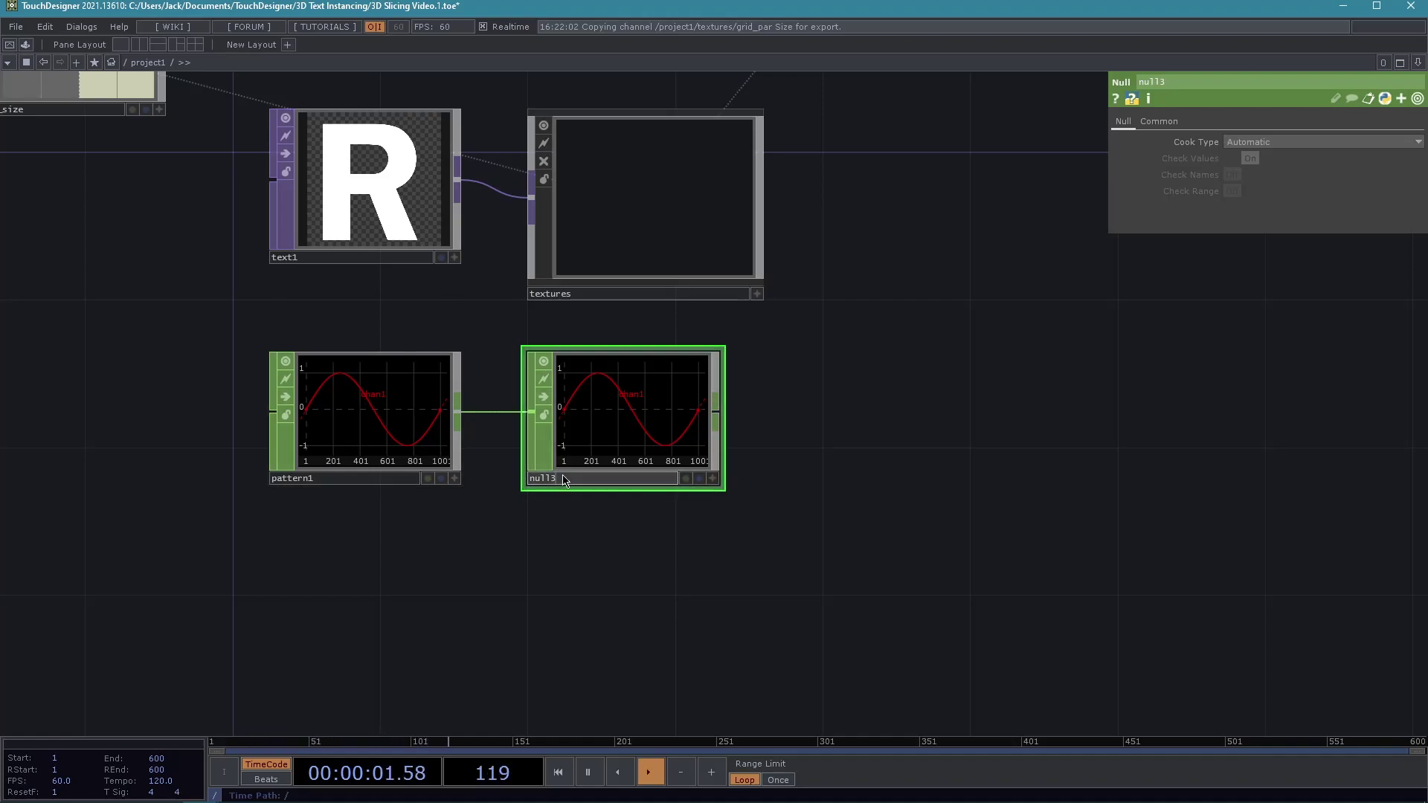
pyautogui.click(587, 479)
pyautogui.write('indexz')
pyautogui.press('Return')
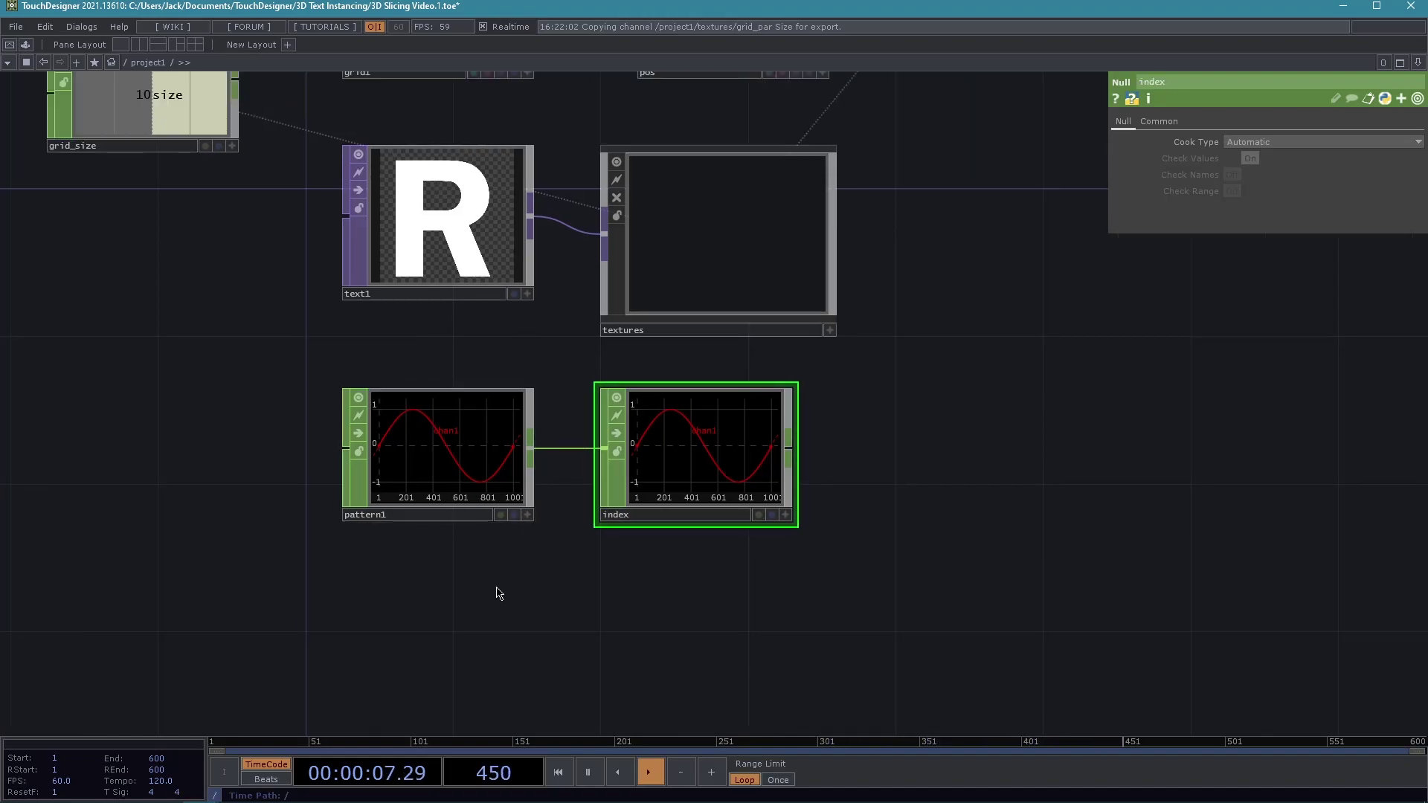
# Check the point count of pos and try the expression op( 'pos' ).numpoints for pattern1's Length.
pyautogui.moveTo(498, 586); pyautogui.dragTo(494, 579)
pyautogui.click(429, 430)
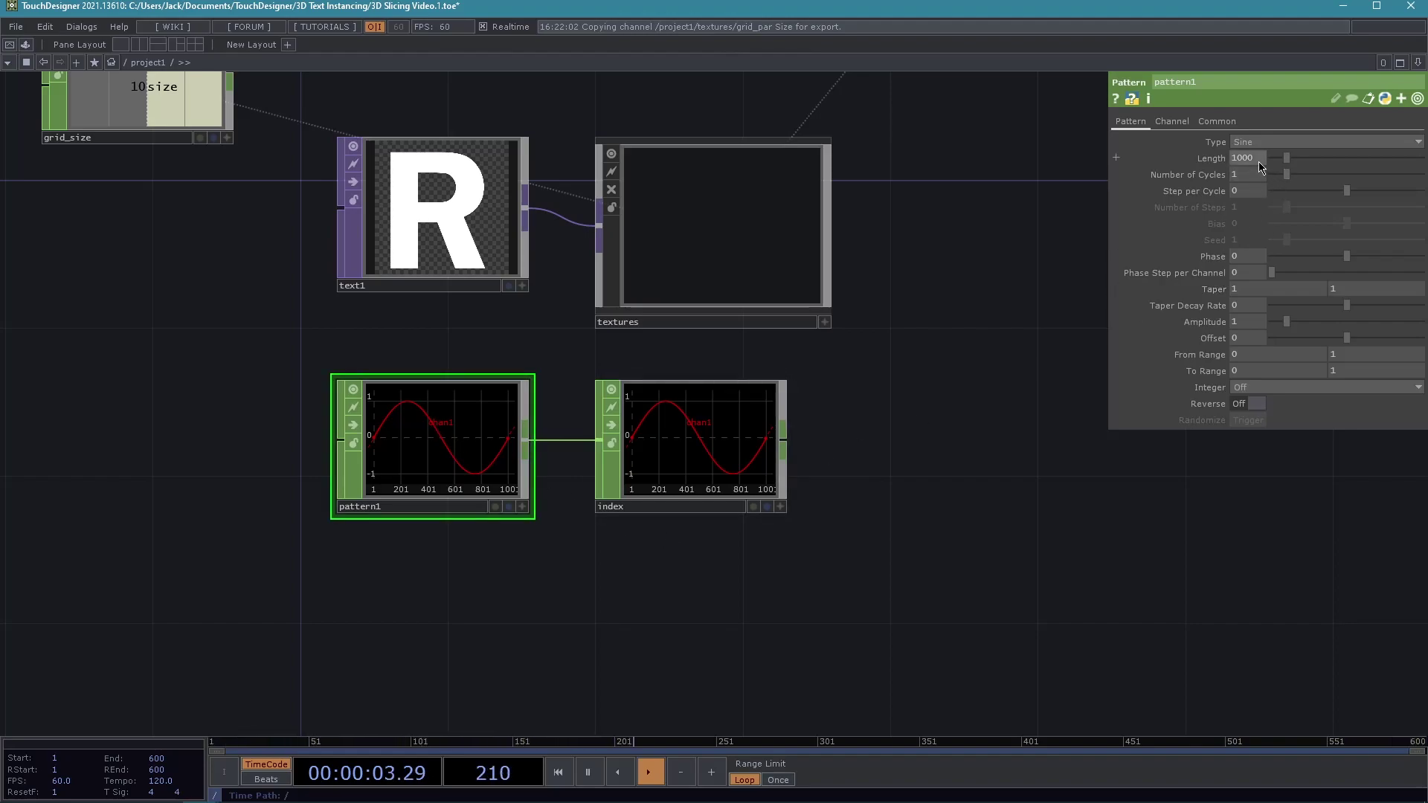
pyautogui.moveTo(881, 245); pyautogui.dragTo(908, 439)
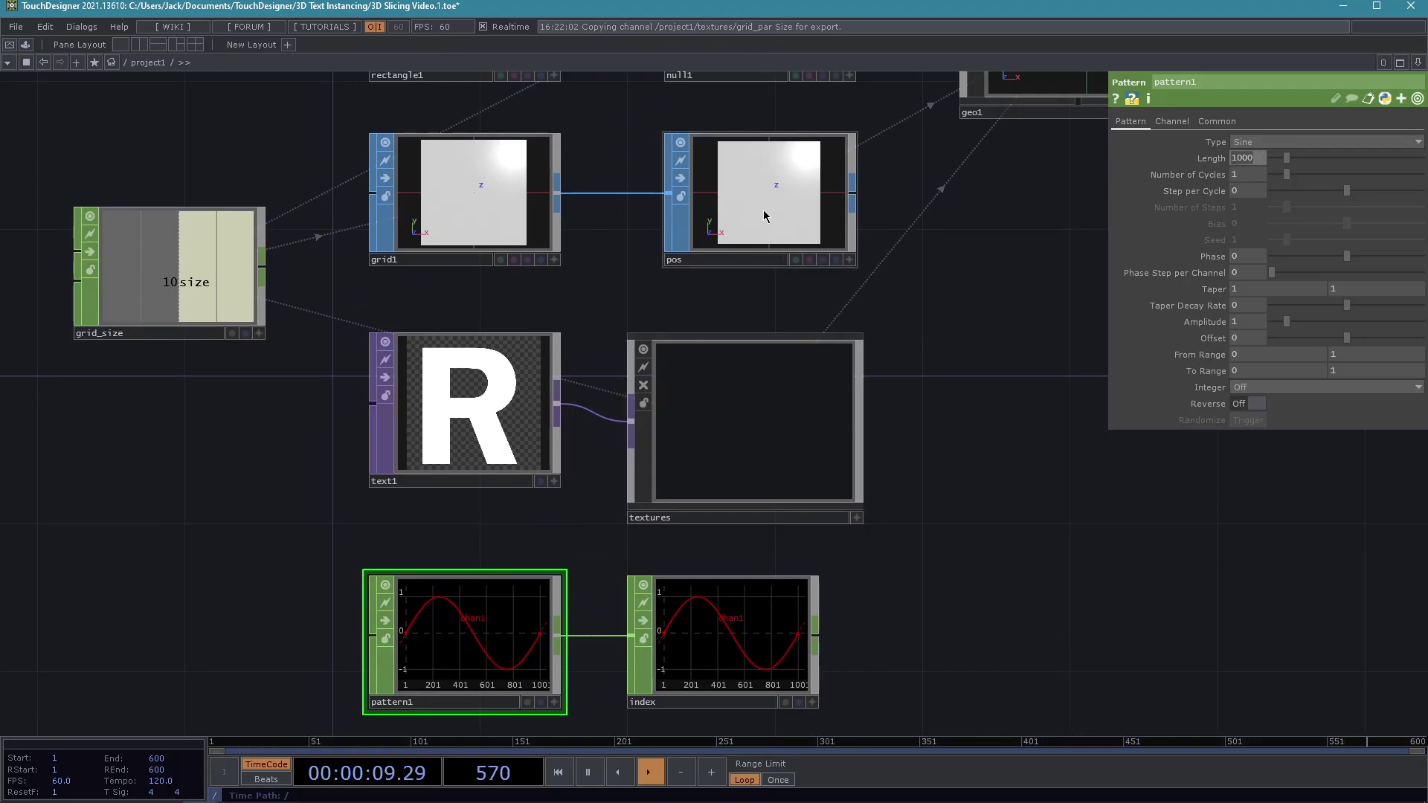
pyautogui.middleClick(780, 185)
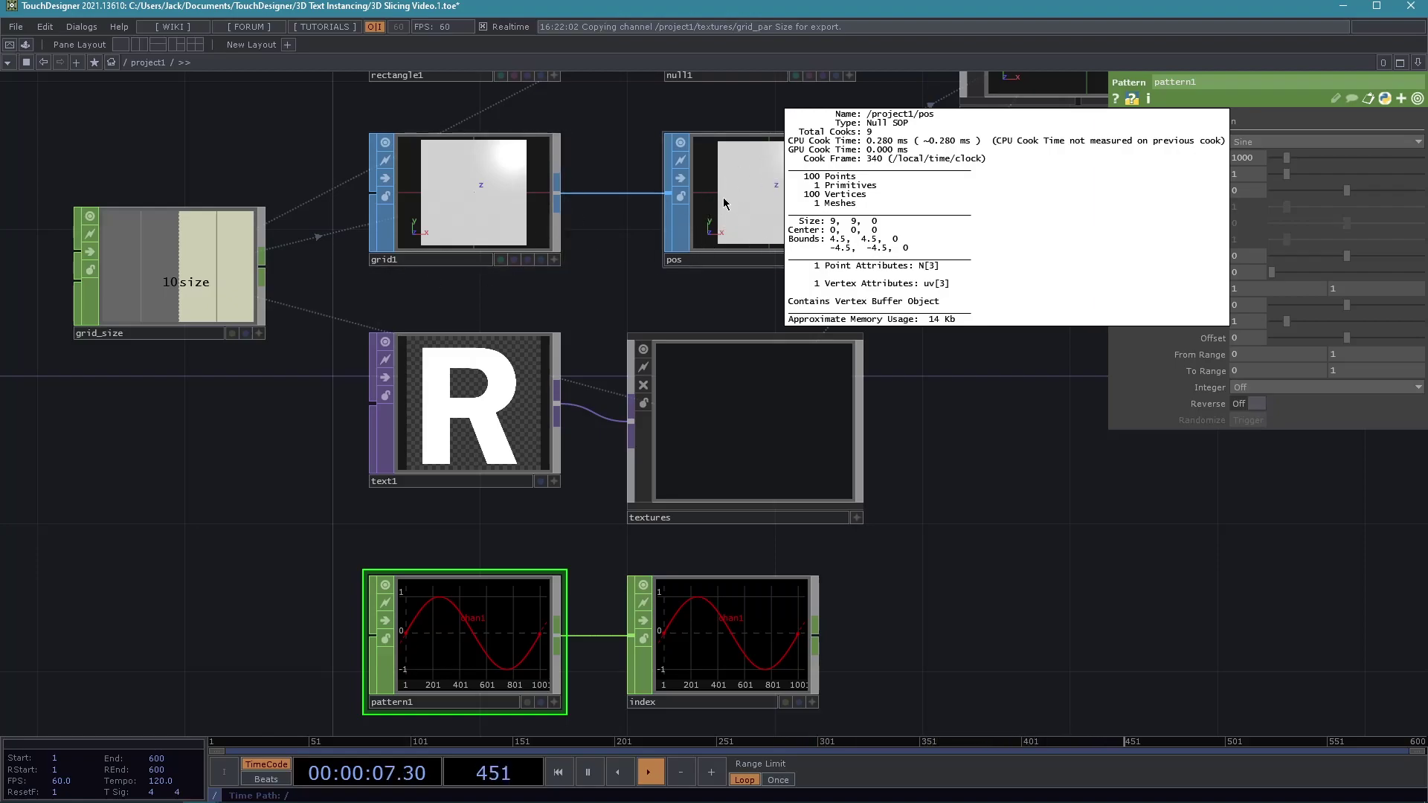
pyautogui.moveTo(759, 155); pyautogui.dragTo(504, 622, button='middle')
pyautogui.click(1210, 157)
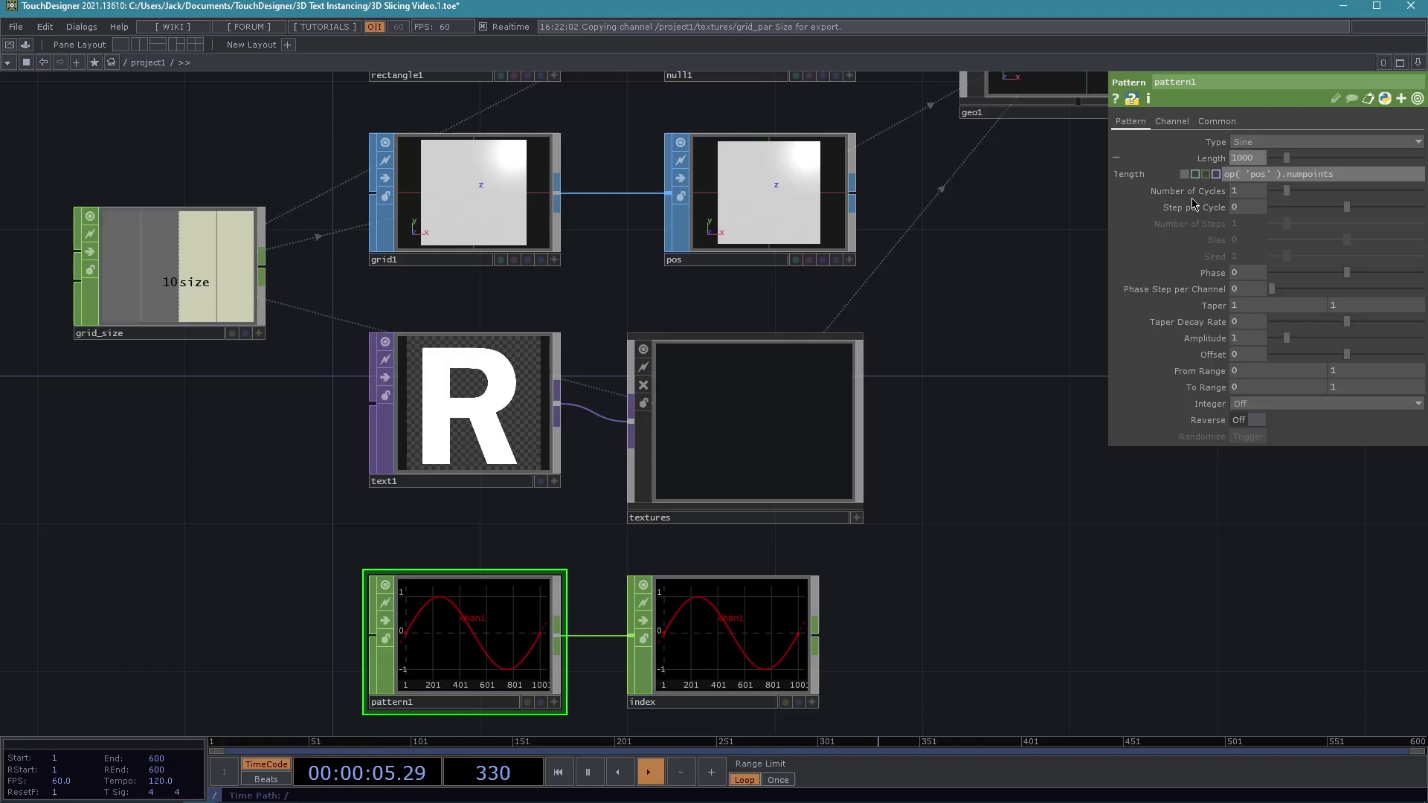
pyautogui.press('Return')
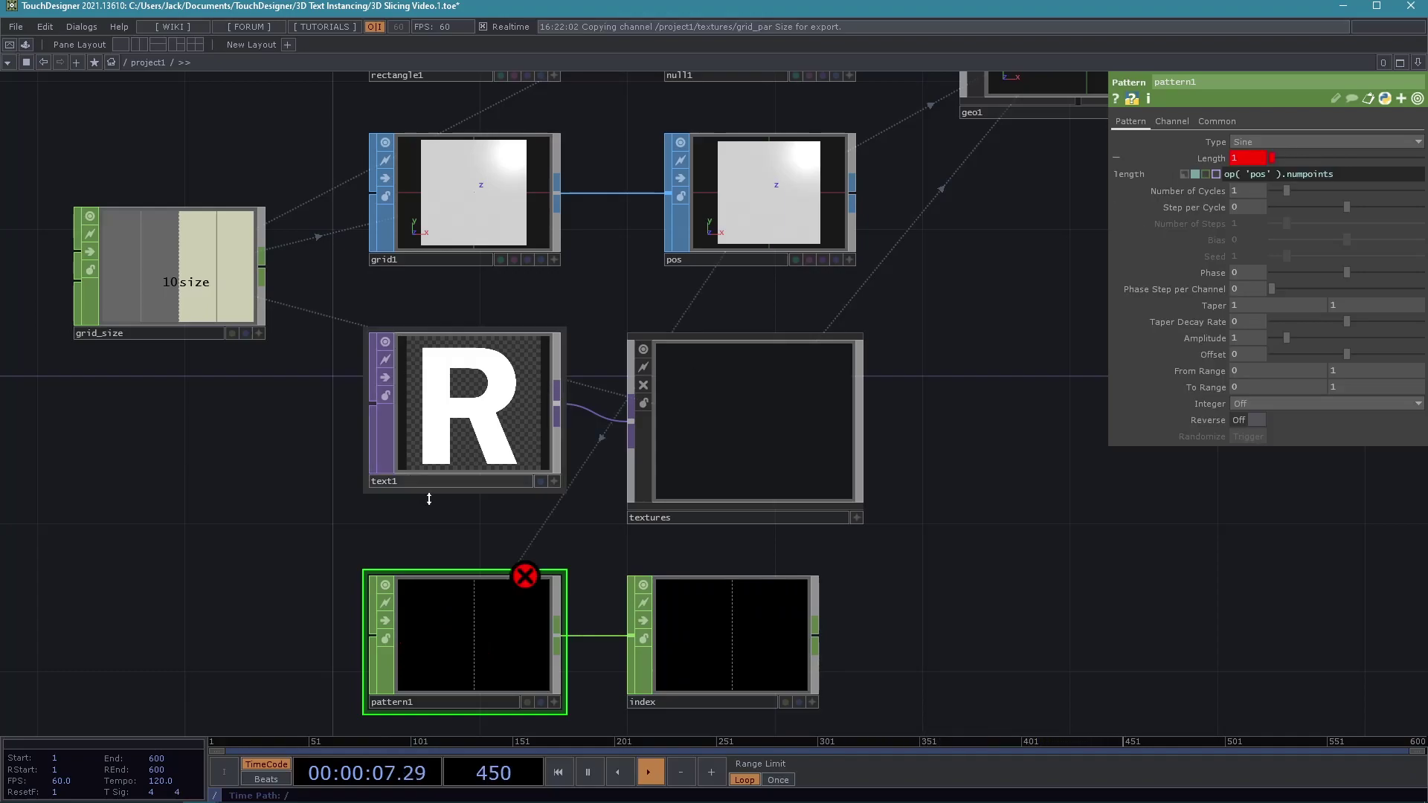
# Inspect pattern1's error and correct its Length expression to op( 'pos' ).numPoints.
pyautogui.middleClick(516, 583)
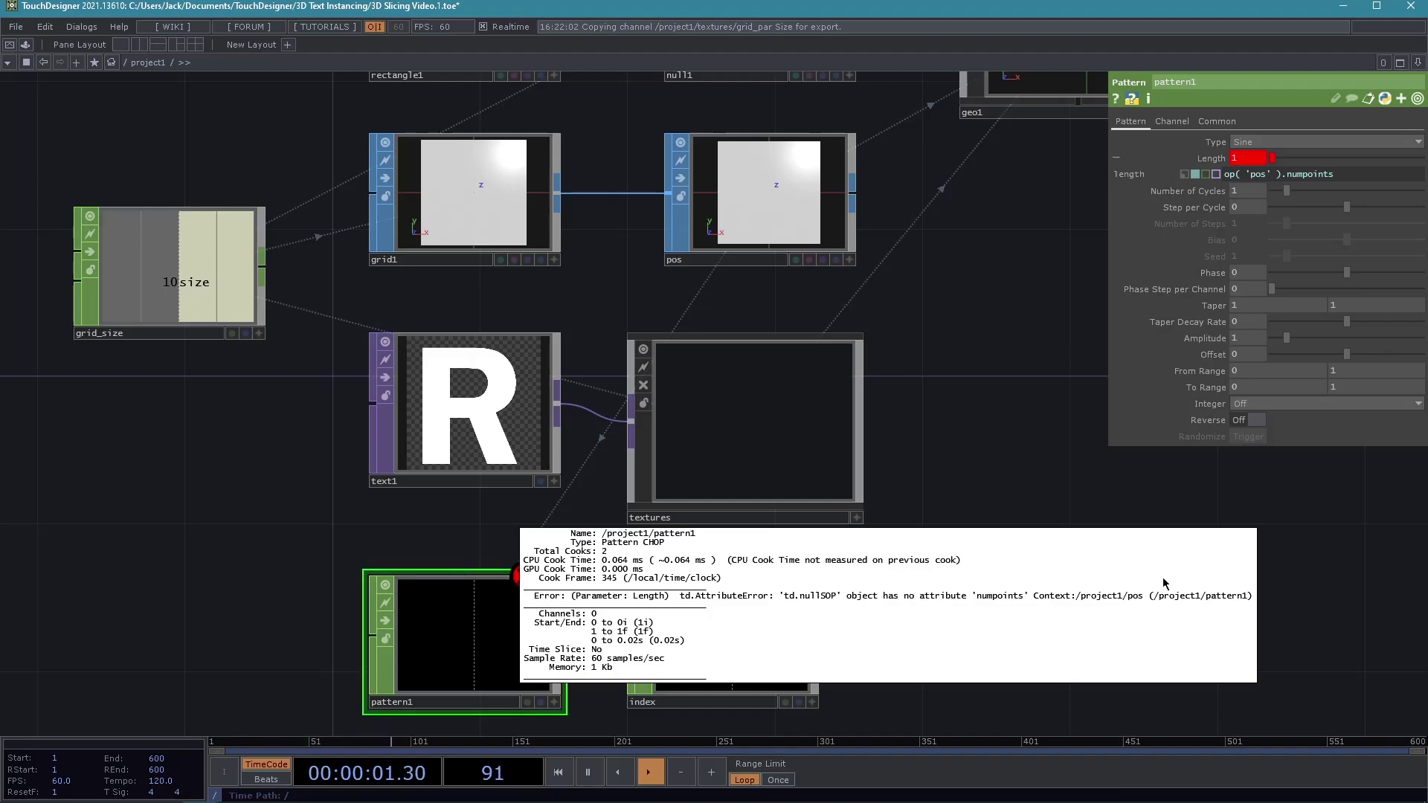
pyautogui.click(1303, 175)
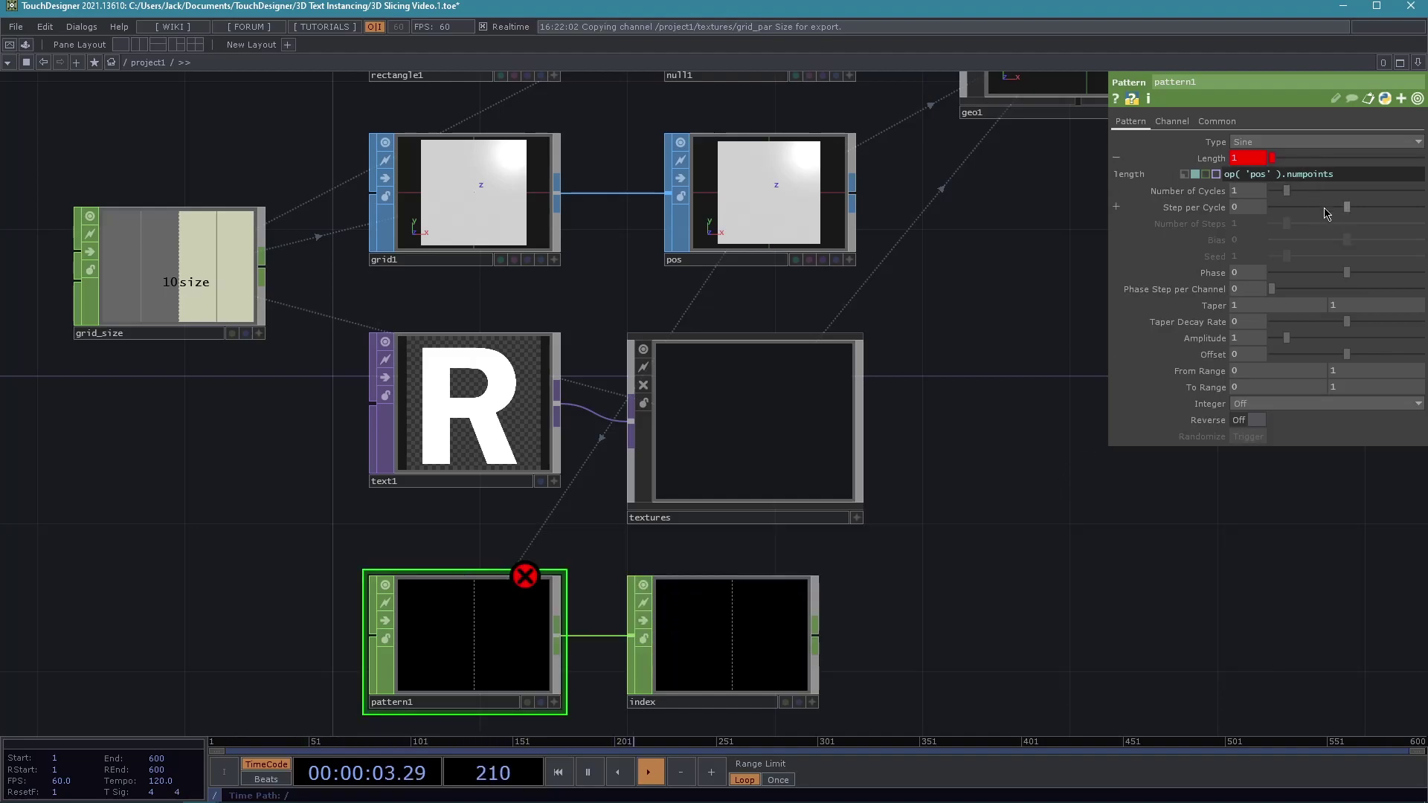
pyautogui.write('P')
pyautogui.press('Return')
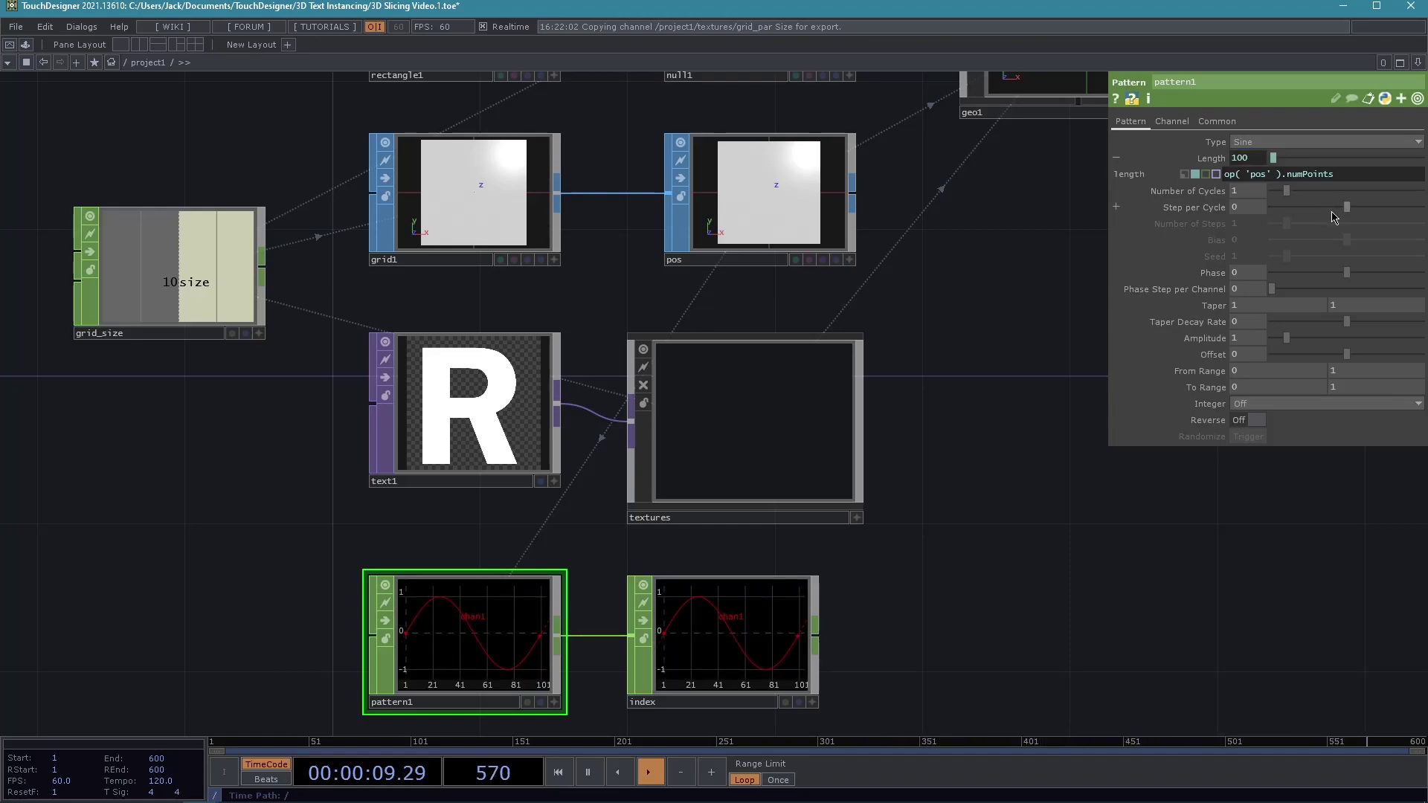
# Change pattern1's waveform Type to Ramp.
pyautogui.moveTo(957, 586); pyautogui.dragTo(972, 493)
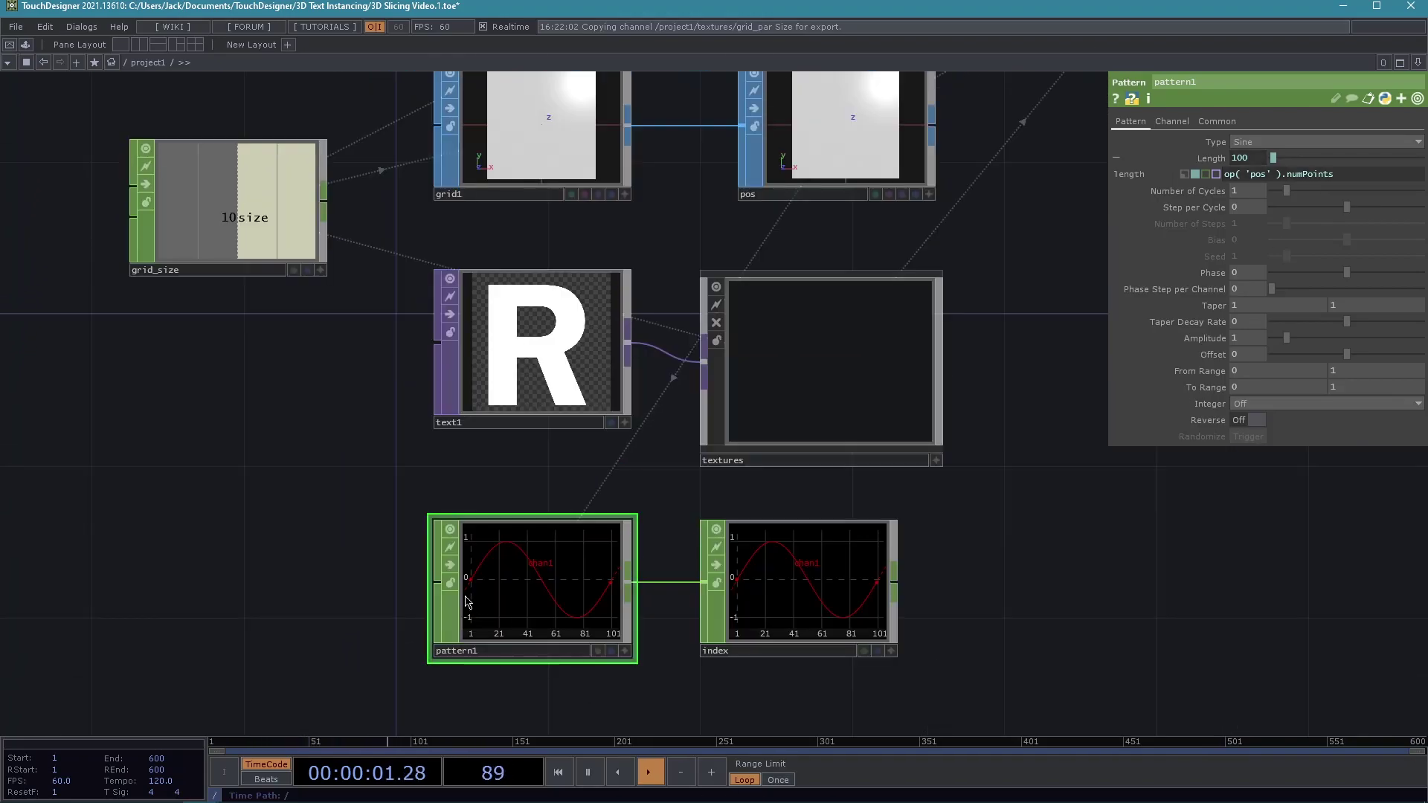
pyautogui.moveTo(597, 705); pyautogui.dragTo(572, 680)
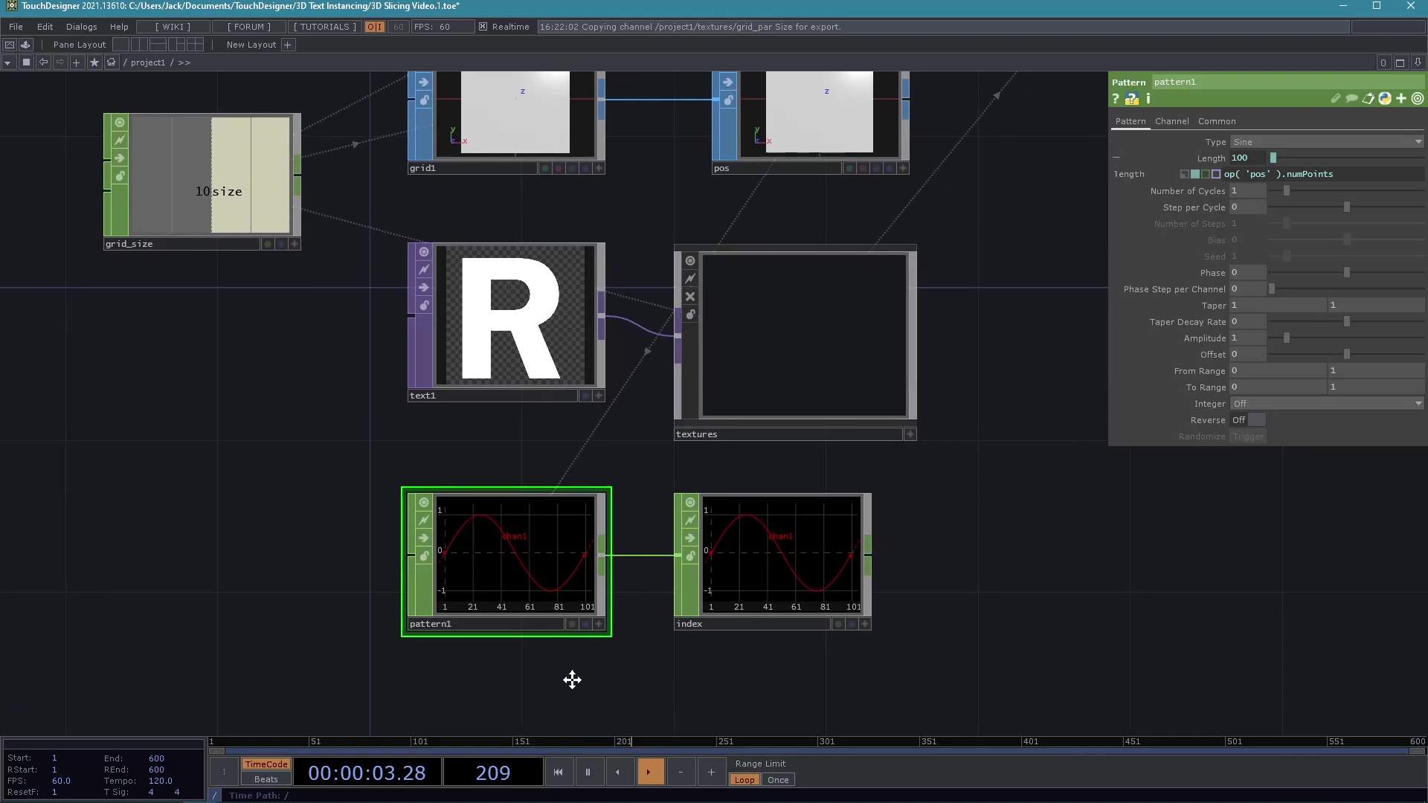
pyautogui.scroll(-3, 573, 660)
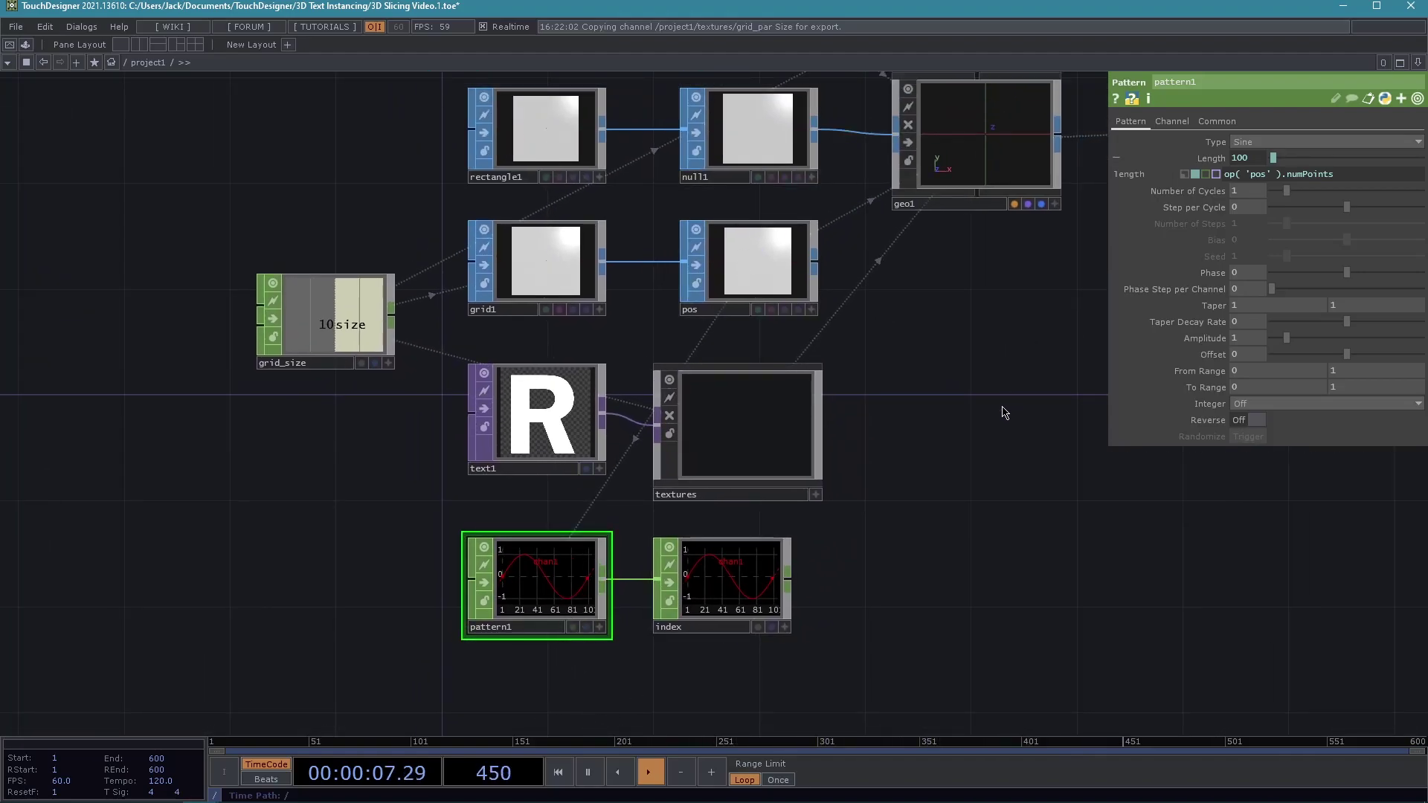
pyautogui.scroll(4, 530, 664)
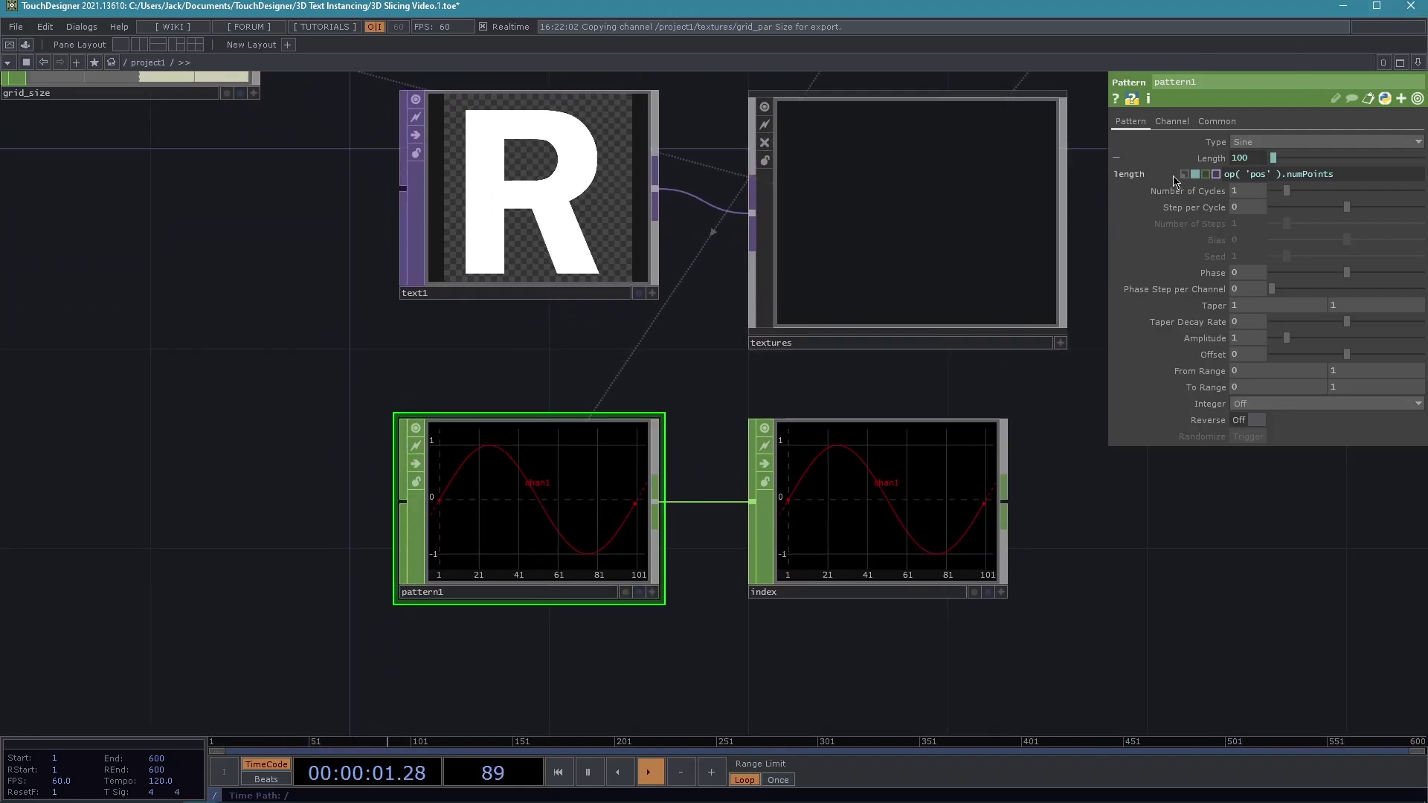
pyautogui.click(1258, 142)
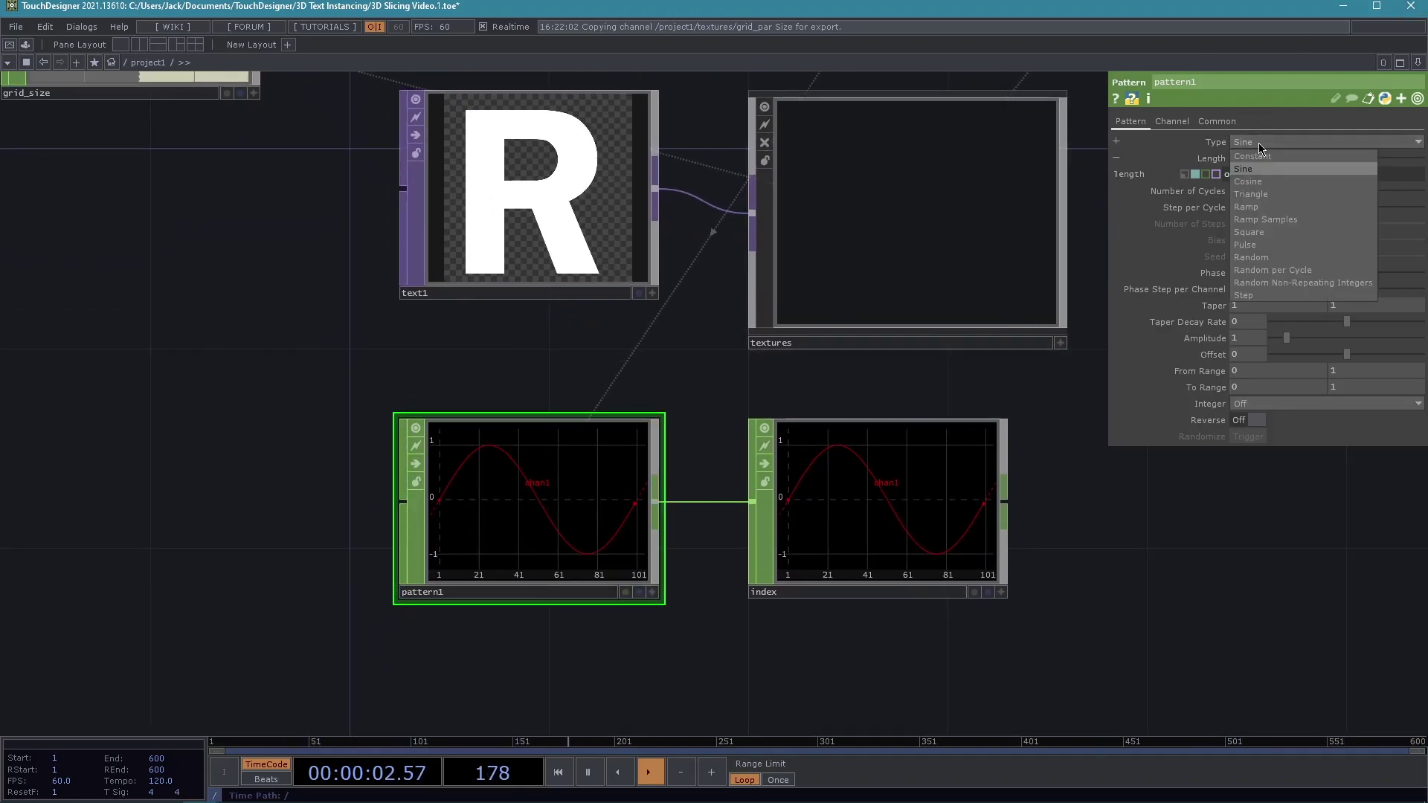
pyautogui.click(1265, 208)
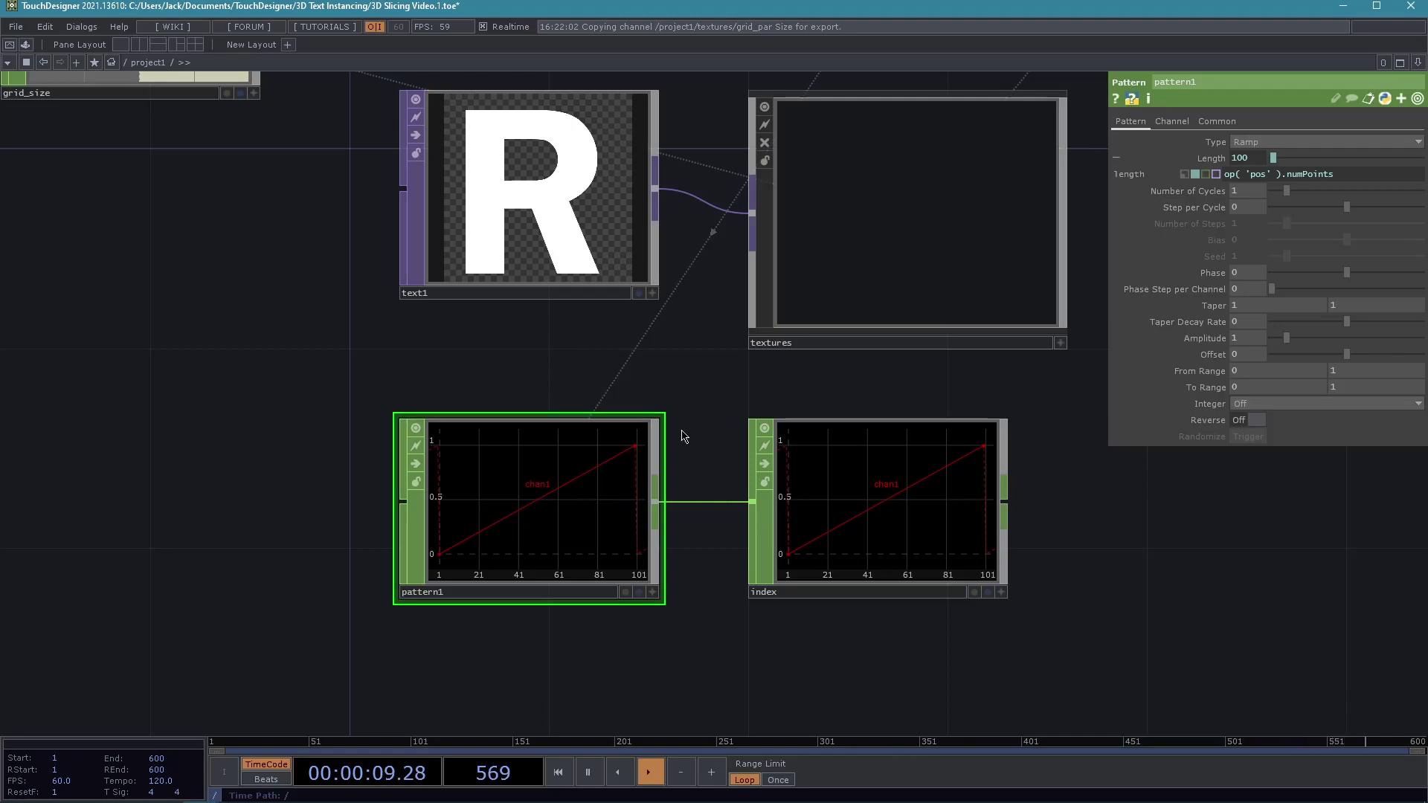
# Set the upper To Range value of pattern1 to the expression op( 'pos' ).numPoints - 1.
pyautogui.scroll(-4, 516, 653)
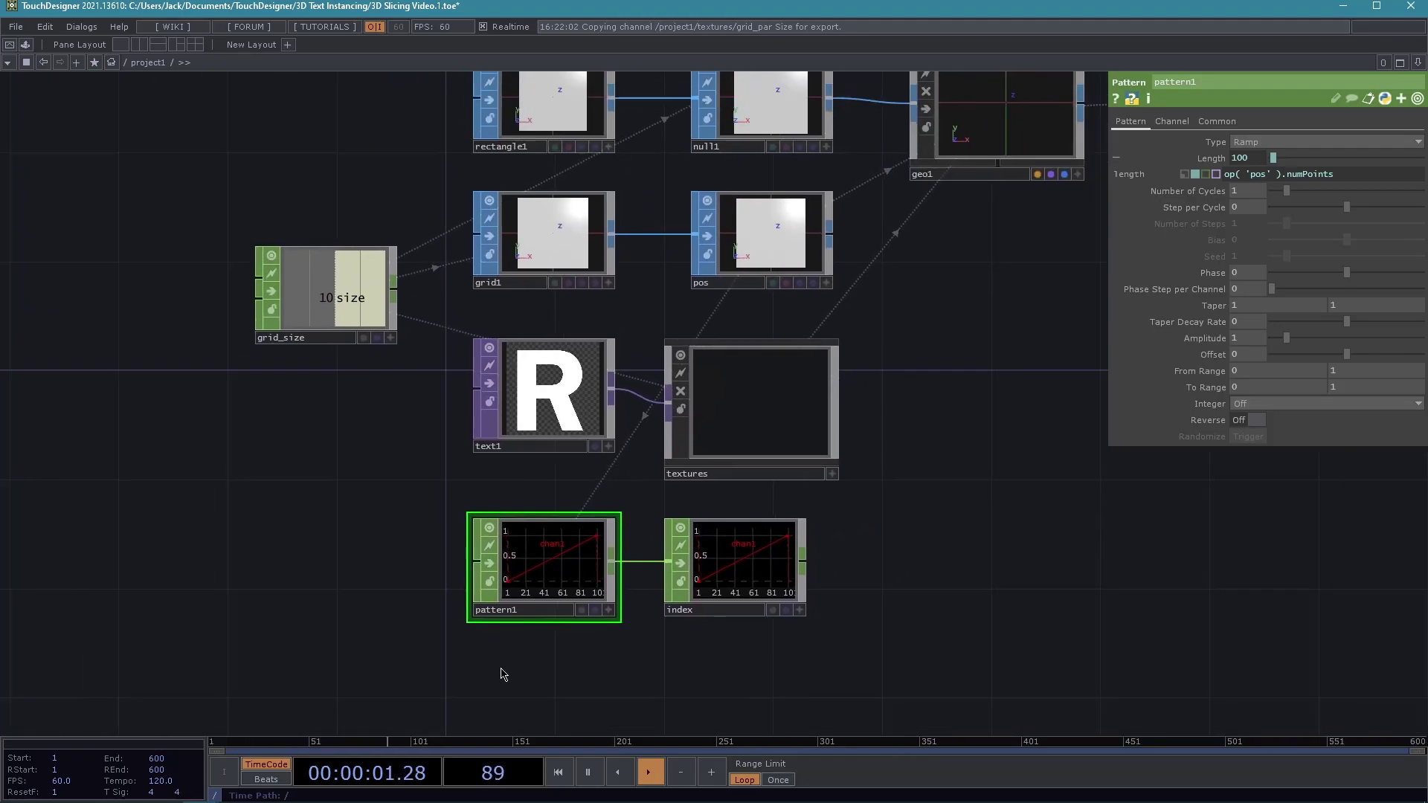
pyautogui.moveTo(982, 482); pyautogui.dragTo(864, 557)
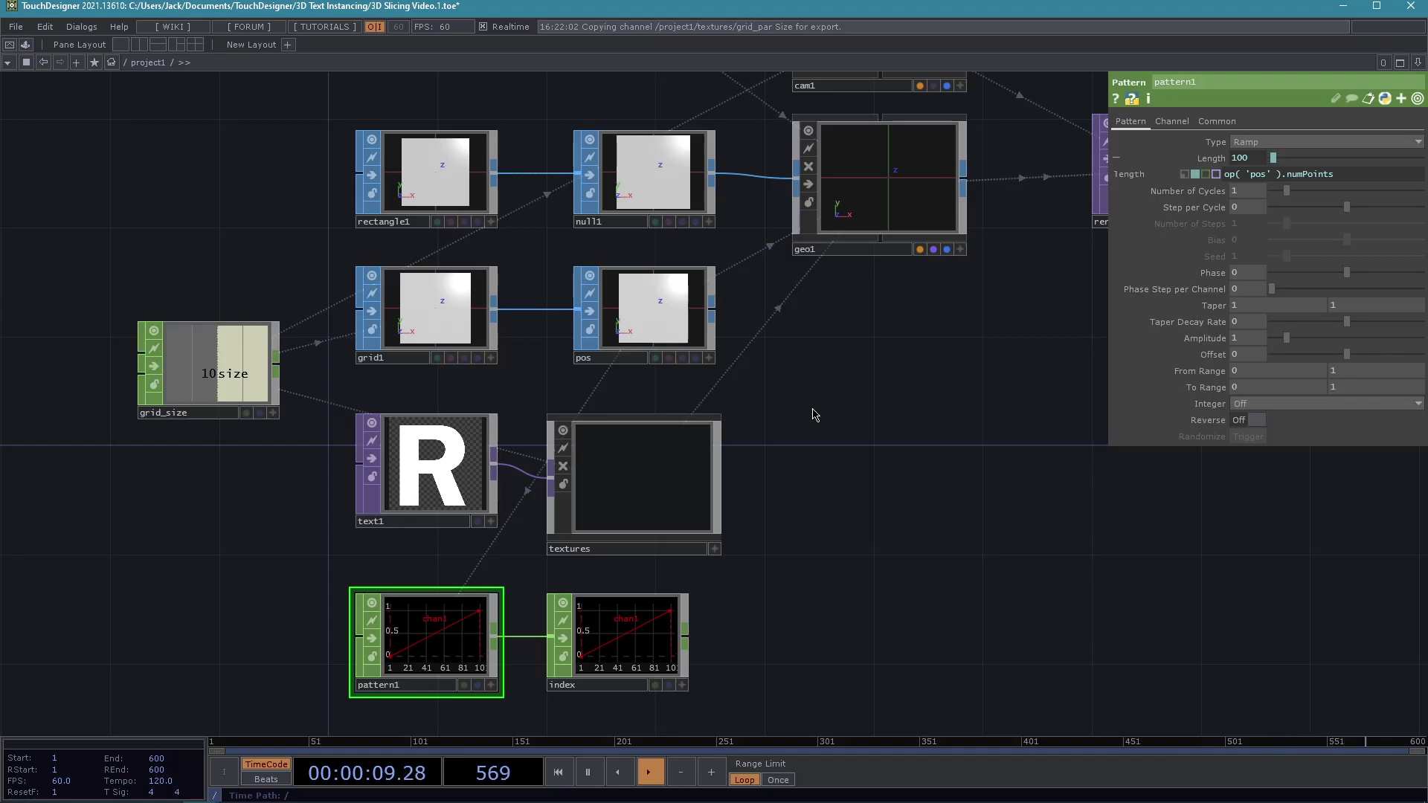
pyautogui.scroll(10, 318, 548)
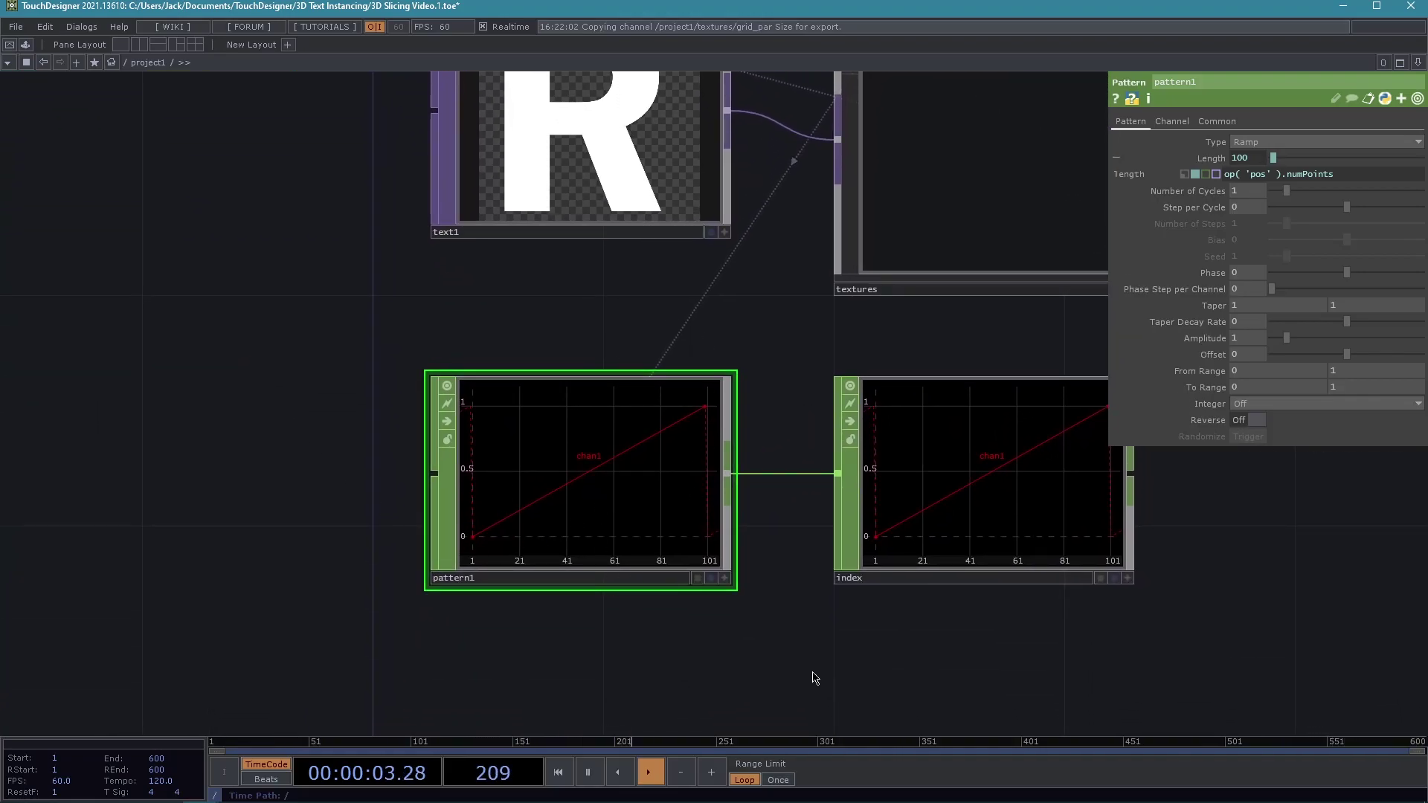
pyautogui.scroll(-5, 809, 675)
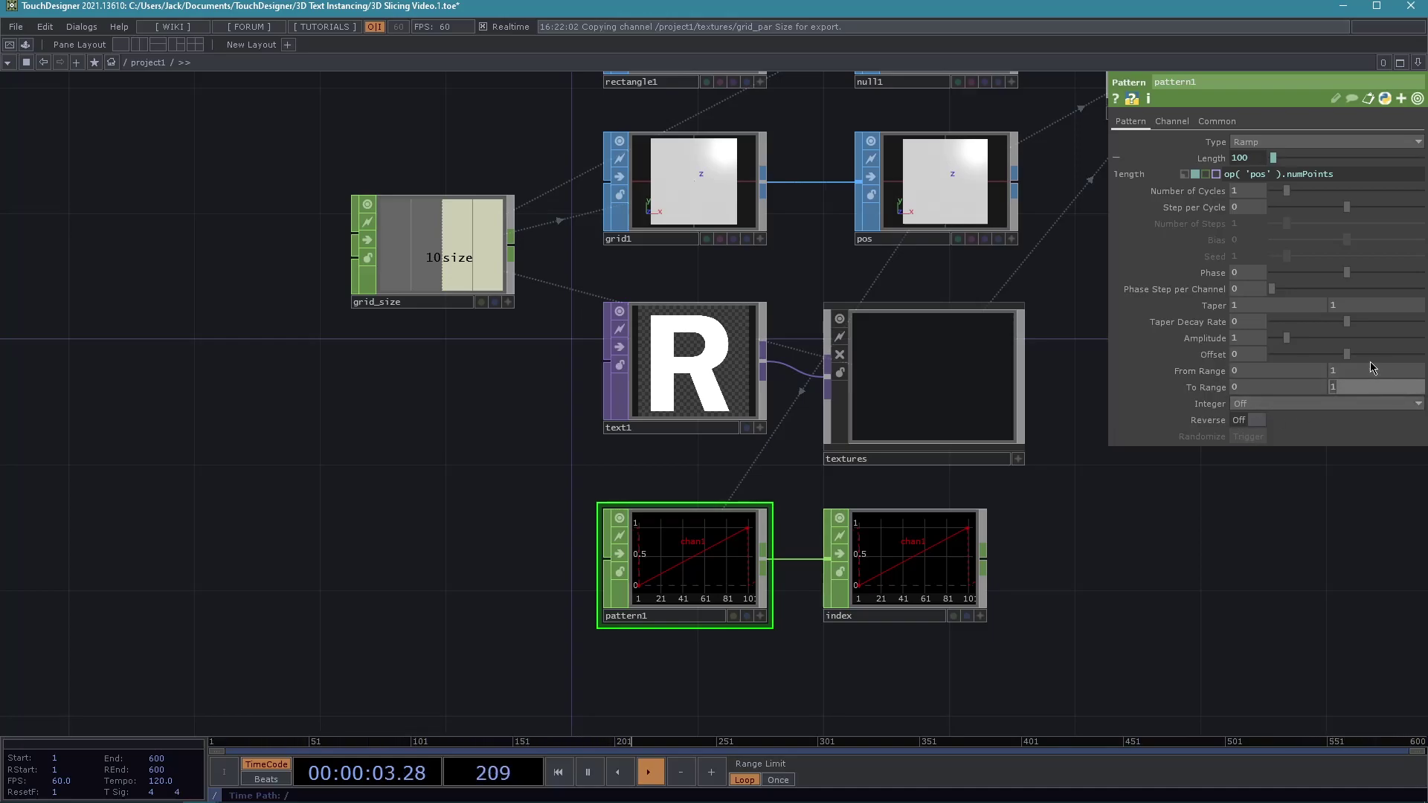
pyautogui.click(1317, 179)
pyautogui.write("op( 'pos' ).numPoints")
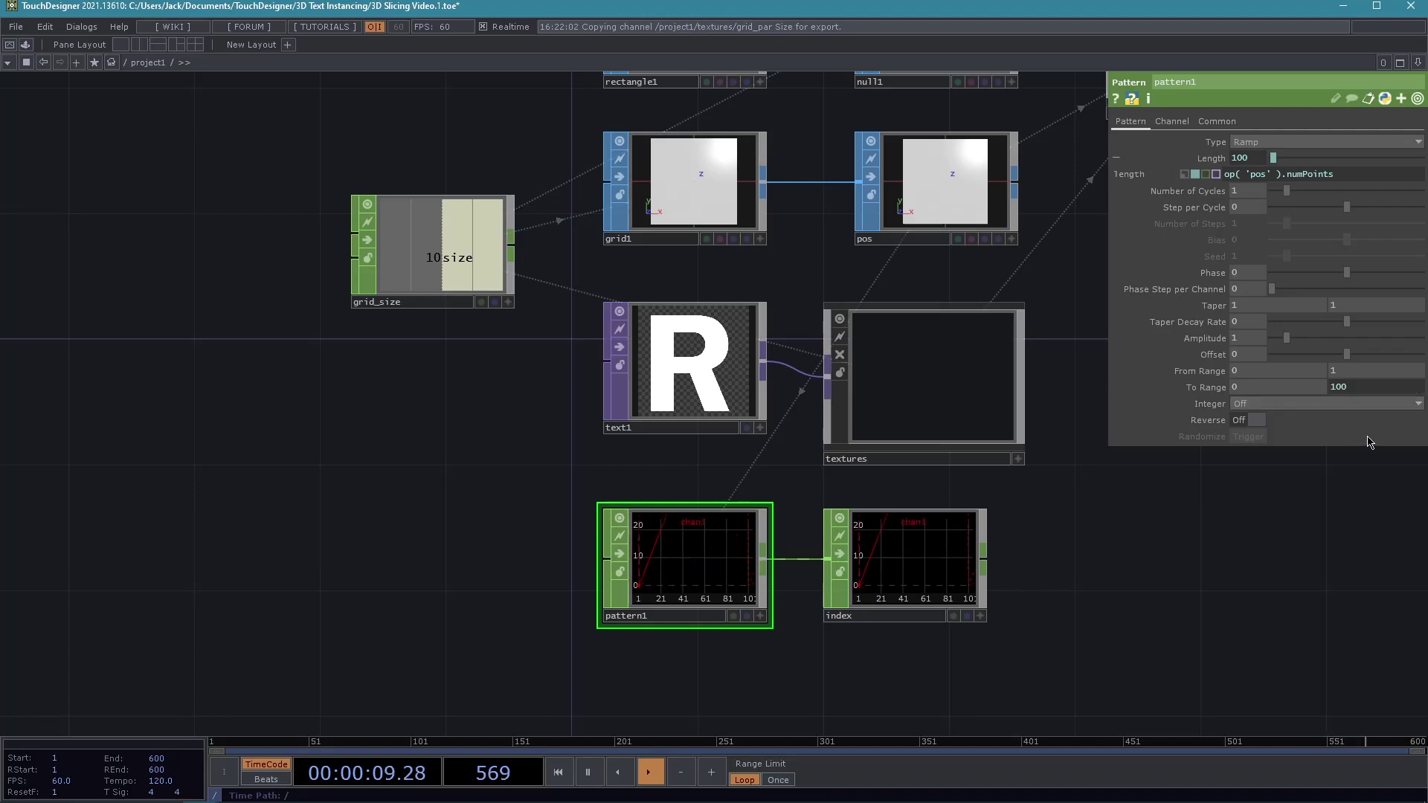
pyautogui.click(1220, 388)
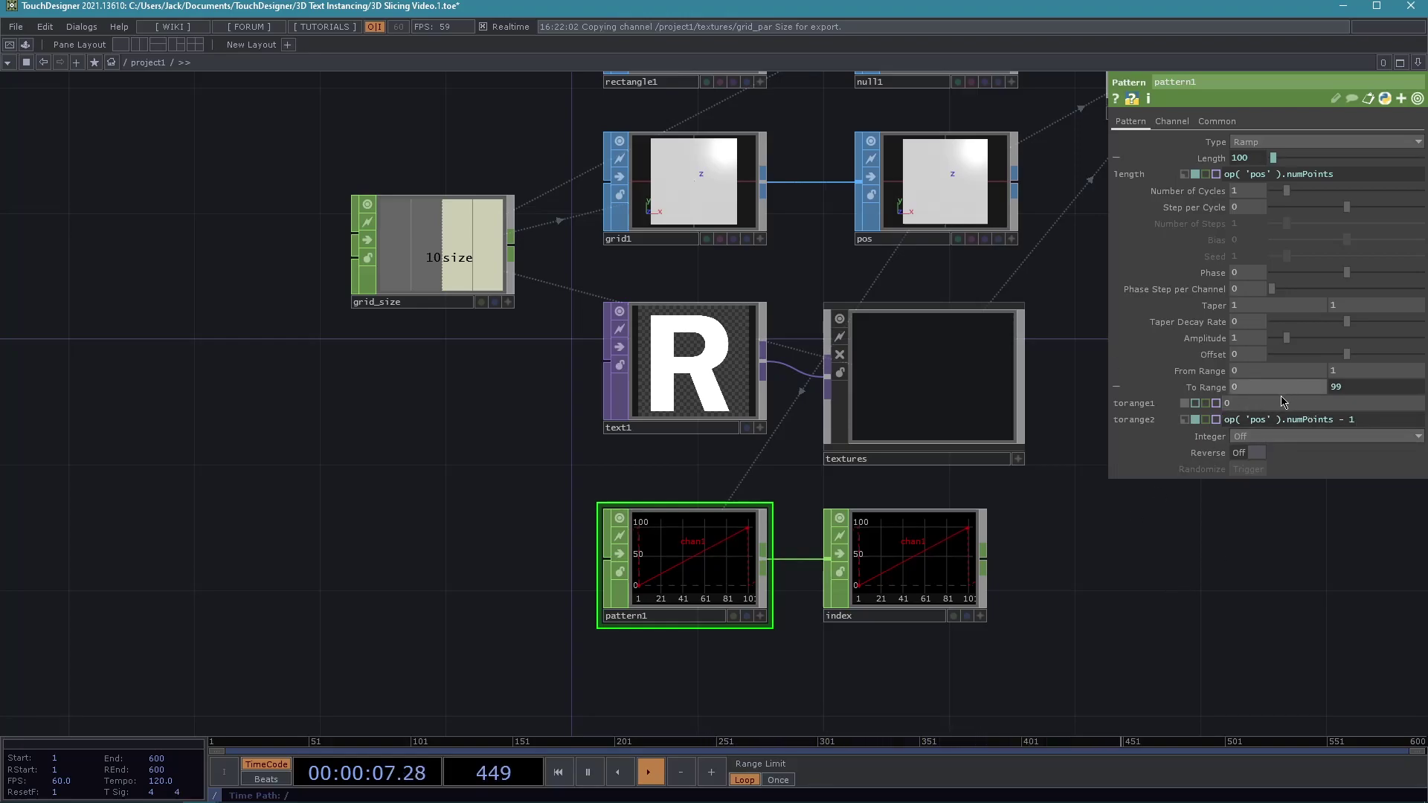
# Examine pattern1's length and range expressions alongside the surrounding project1 network, and collapse the expanded parameters.
pyautogui.scroll(-1, 1136, 651)
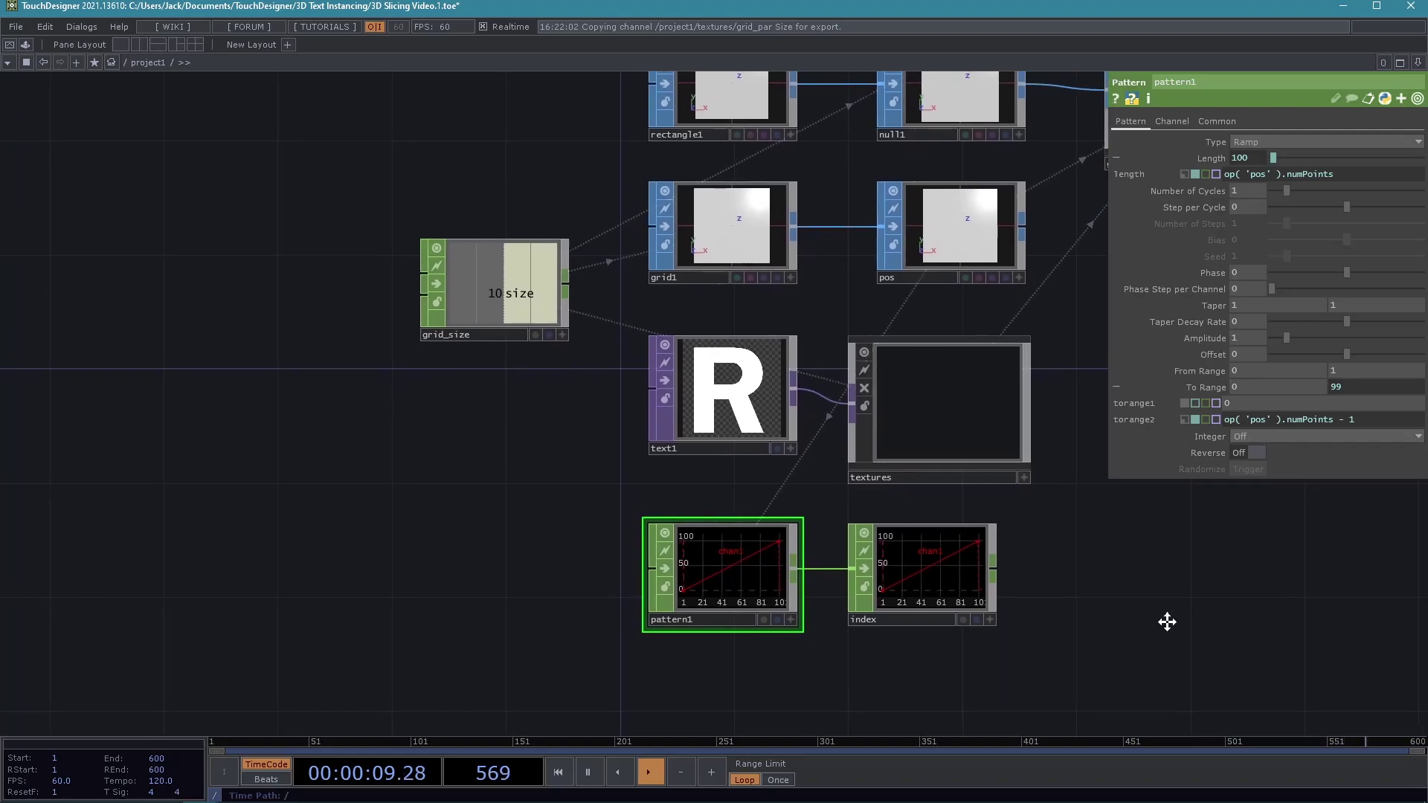
pyautogui.moveTo(1173, 622); pyautogui.dragTo(1009, 606)
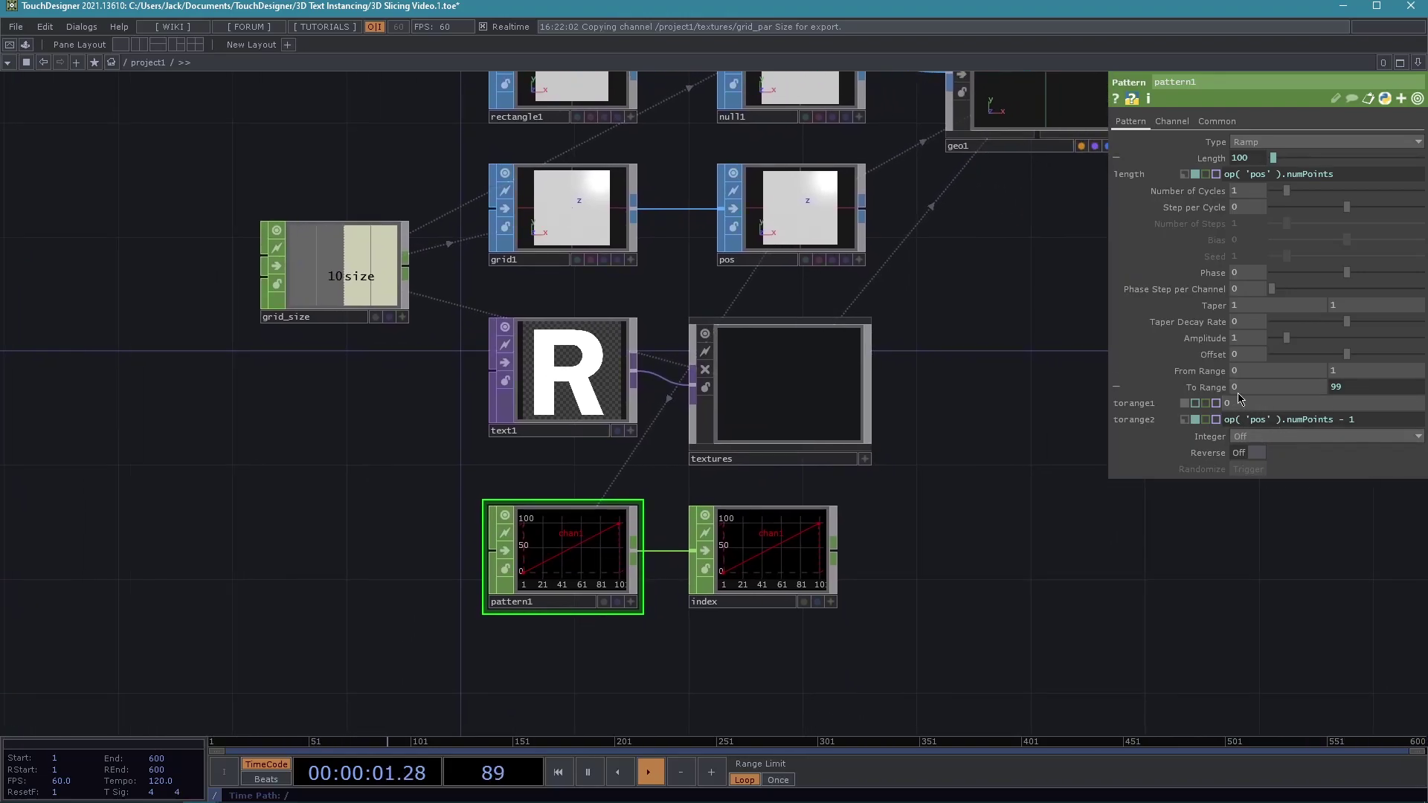
pyautogui.scroll(-2, 959, 560)
pyautogui.moveTo(950, 548); pyautogui.dragTo(936, 516)
pyautogui.scroll(2, 461, 670)
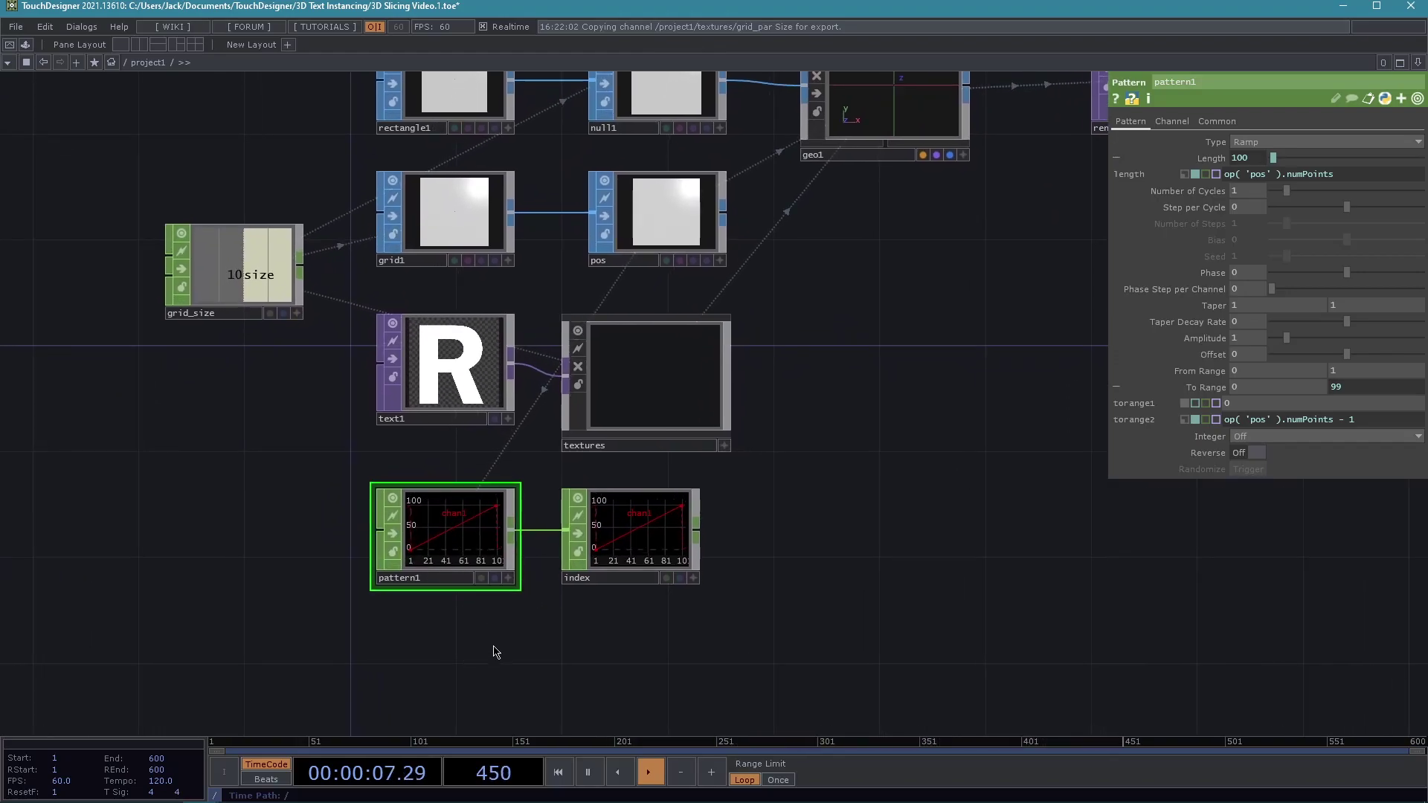
pyautogui.moveTo(548, 647); pyautogui.dragTo(441, 631)
pyautogui.scroll(-2, 838, 547)
pyautogui.scroll(-2, 838, 546)
pyautogui.moveTo(800, 534); pyautogui.dragTo(705, 533)
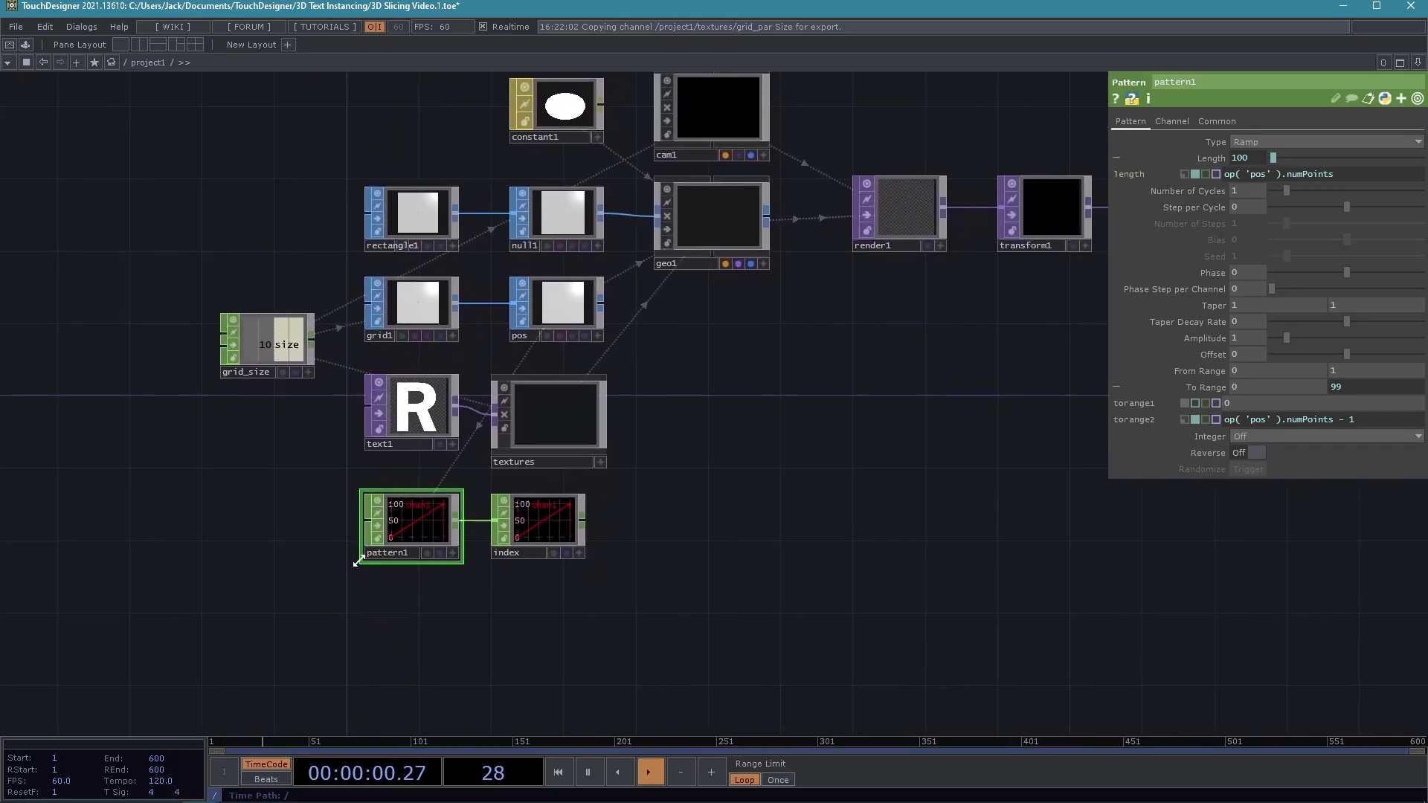
pyautogui.click(1194, 388)
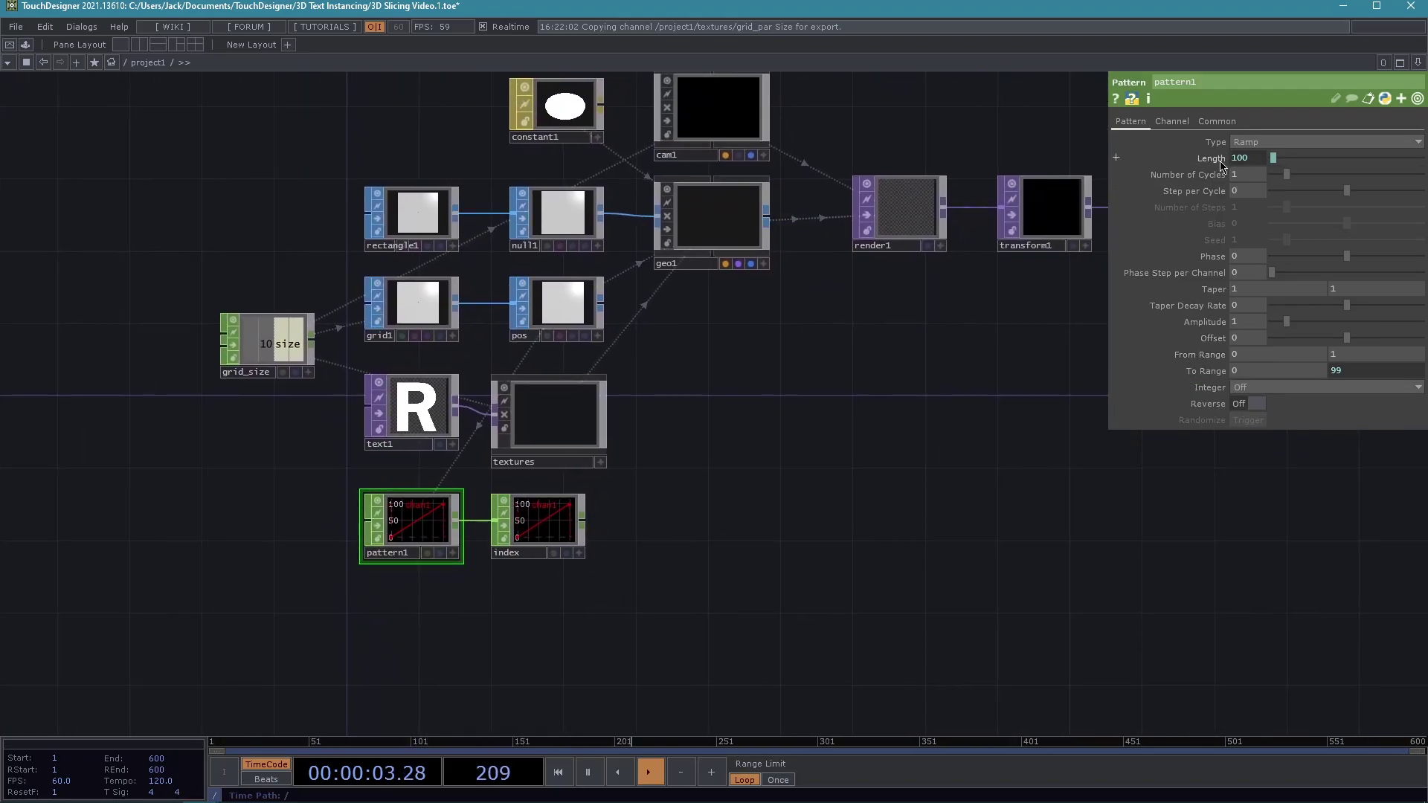
# Assign the index CHOP as geo1's Texture Index OP and choose chan1 as its Texture Index.
pyautogui.click(680, 231)
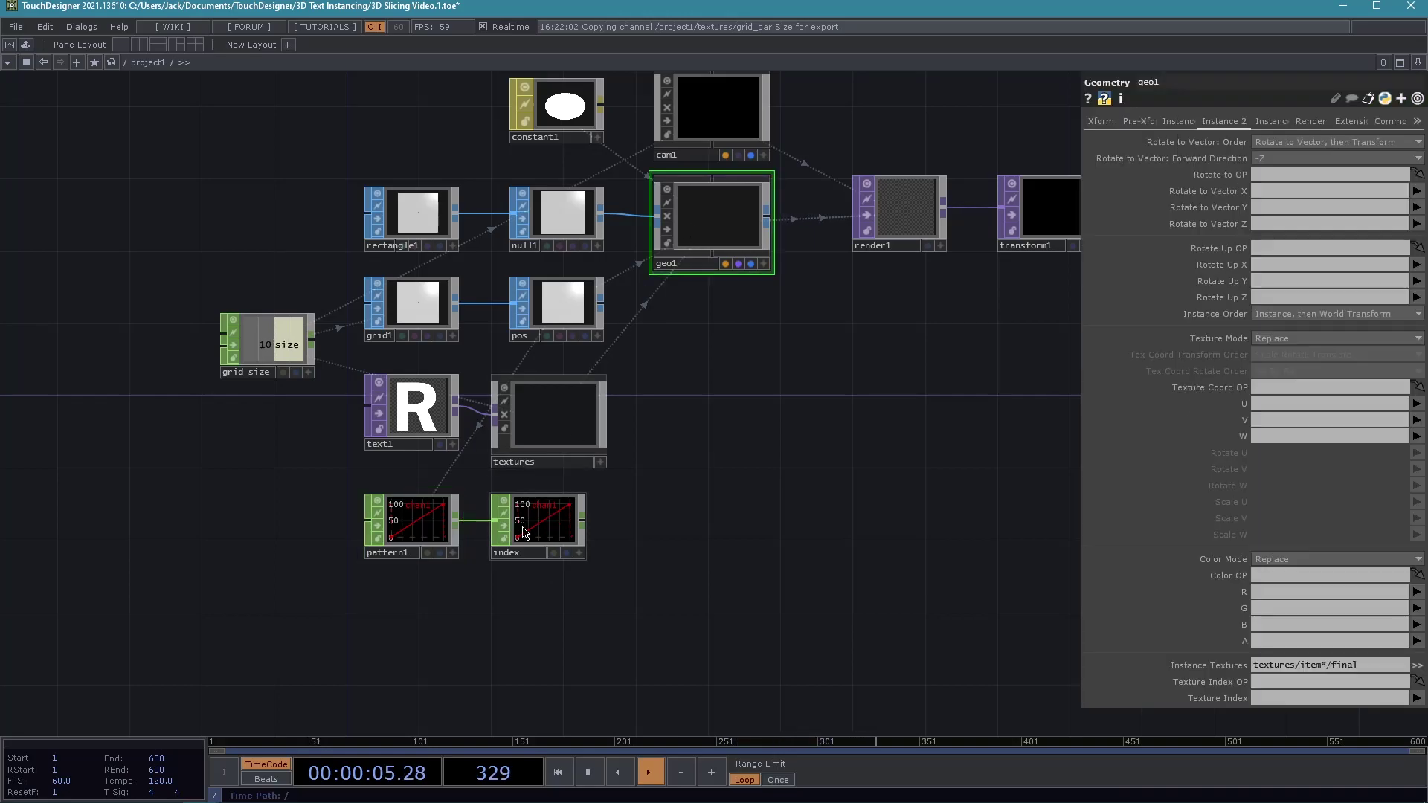
pyautogui.moveTo(540, 525); pyautogui.dragTo(1268, 680)
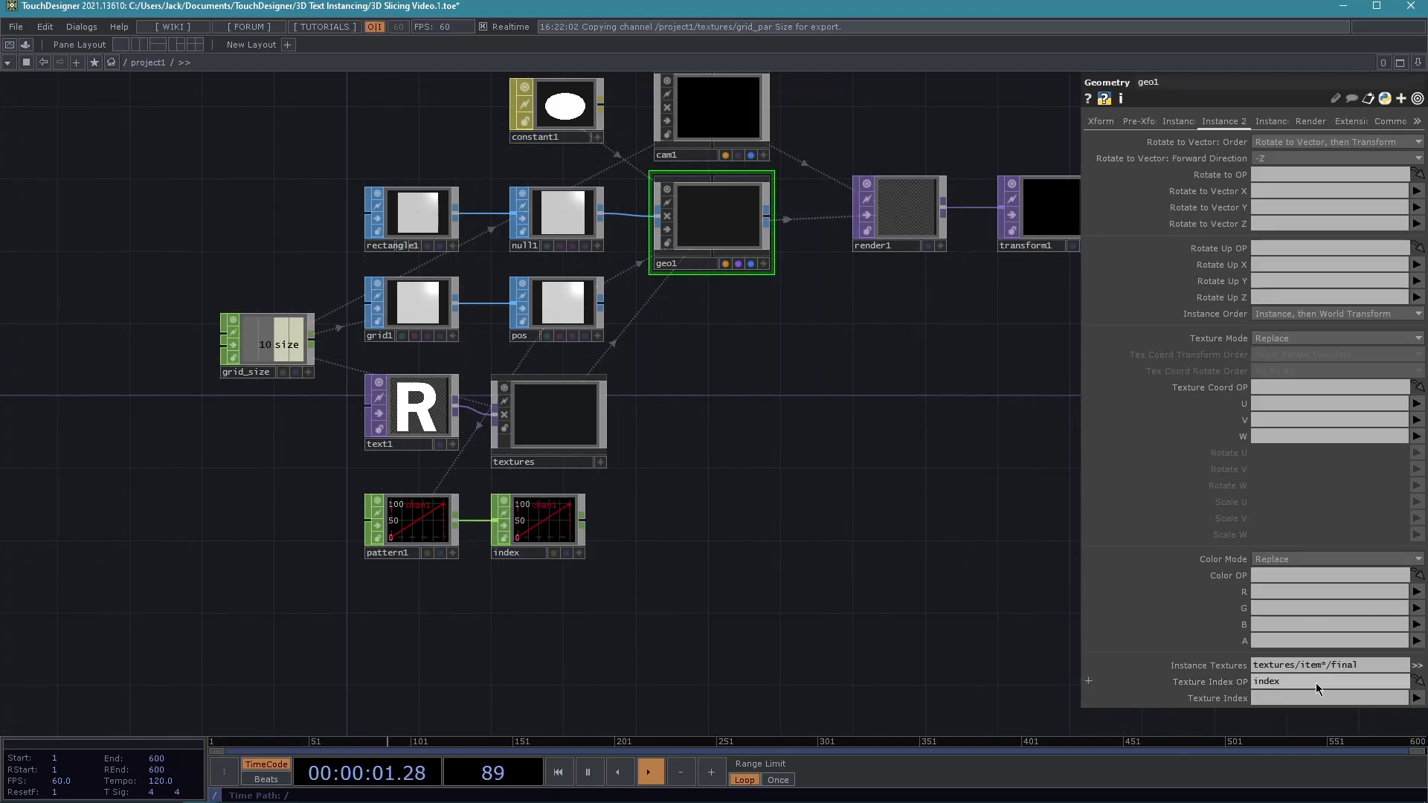
pyautogui.click(1416, 699)
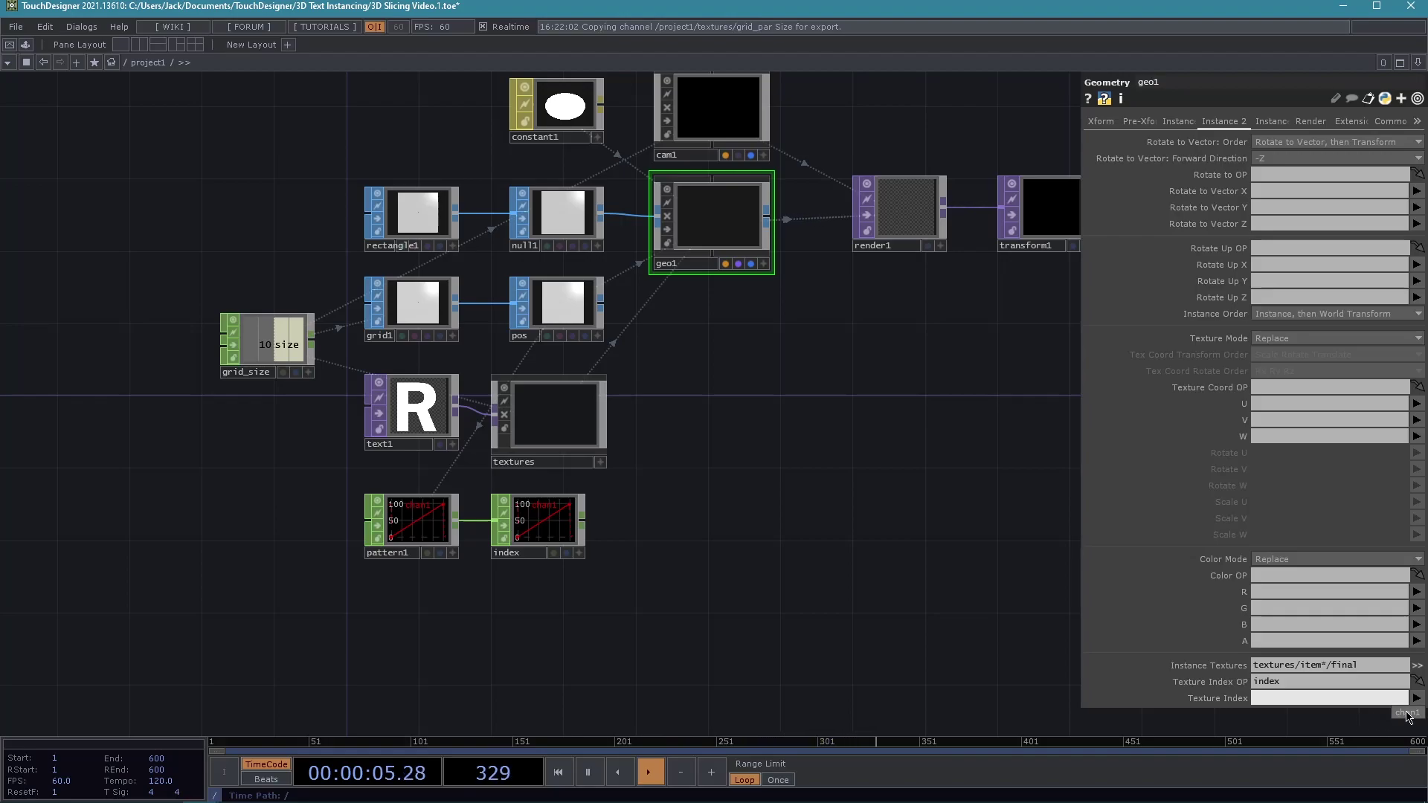
pyautogui.click(1406, 712)
# Show null2's output as the network background and examine the rendered letter R.
pyautogui.moveTo(1014, 373); pyautogui.dragTo(771, 444)
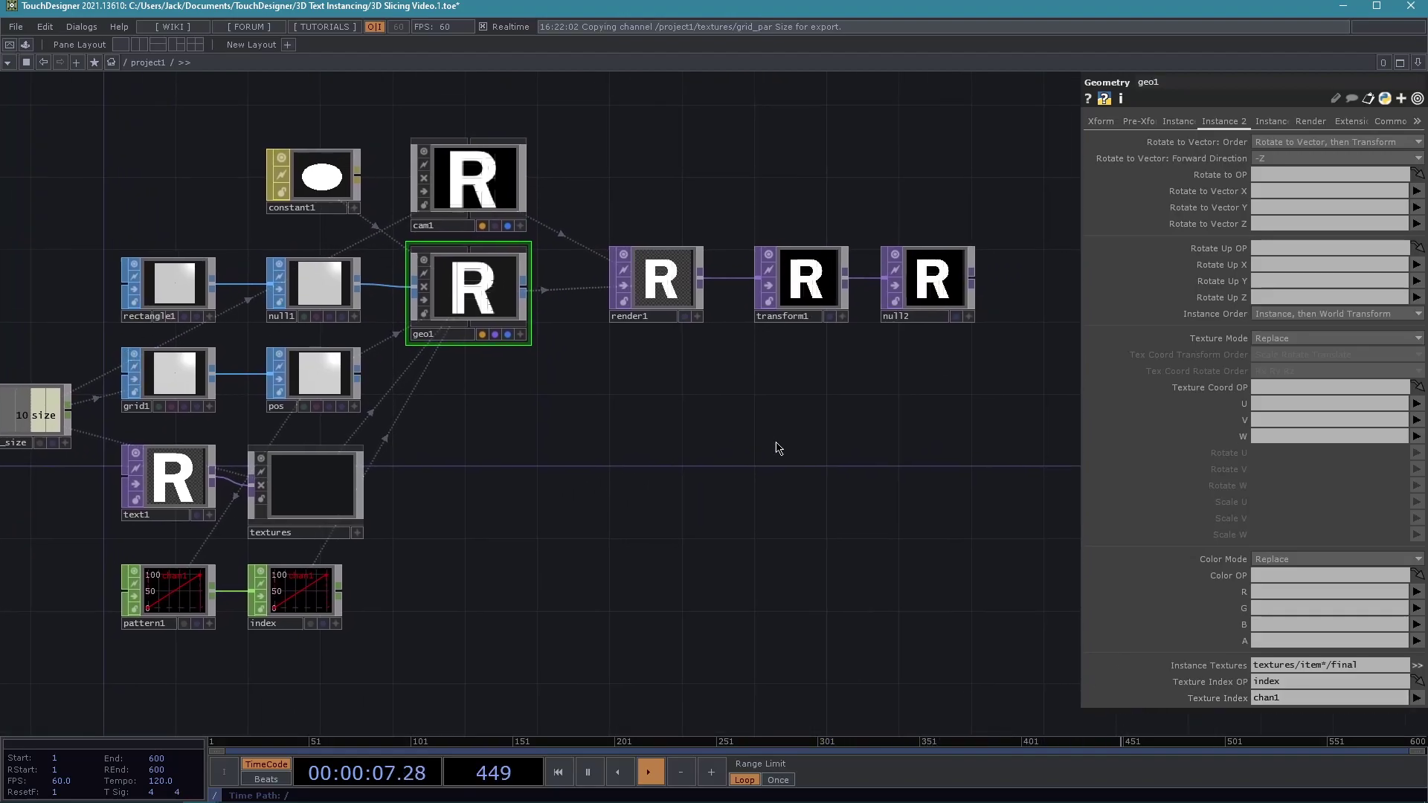
pyautogui.click(955, 316)
pyautogui.moveTo(920, 448); pyautogui.dragTo(685, 388)
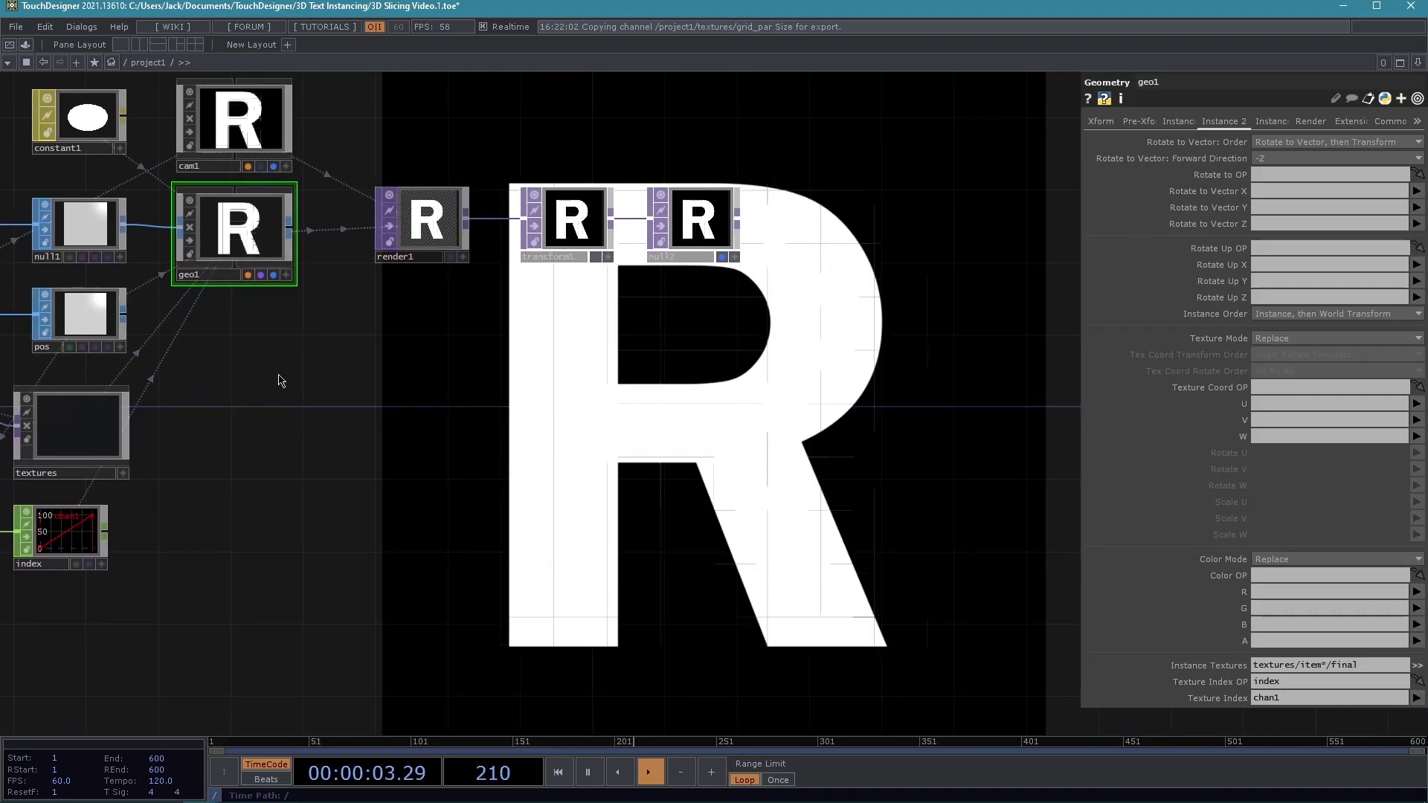
pyautogui.moveTo(281, 376); pyautogui.dragTo(644, 412)
pyautogui.moveTo(895, 421); pyautogui.dragTo(720, 467)
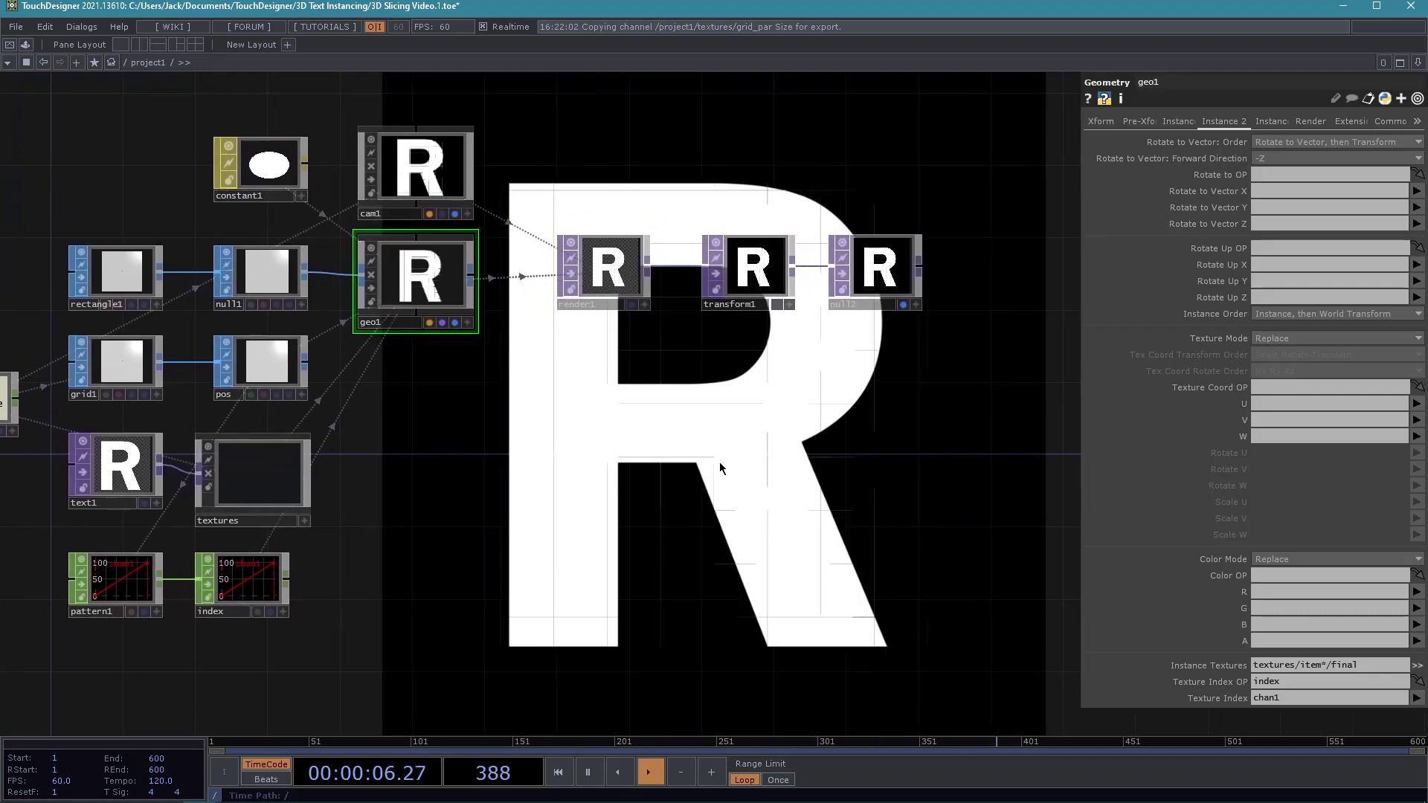
pyautogui.click(903, 304)
pyautogui.click(904, 305)
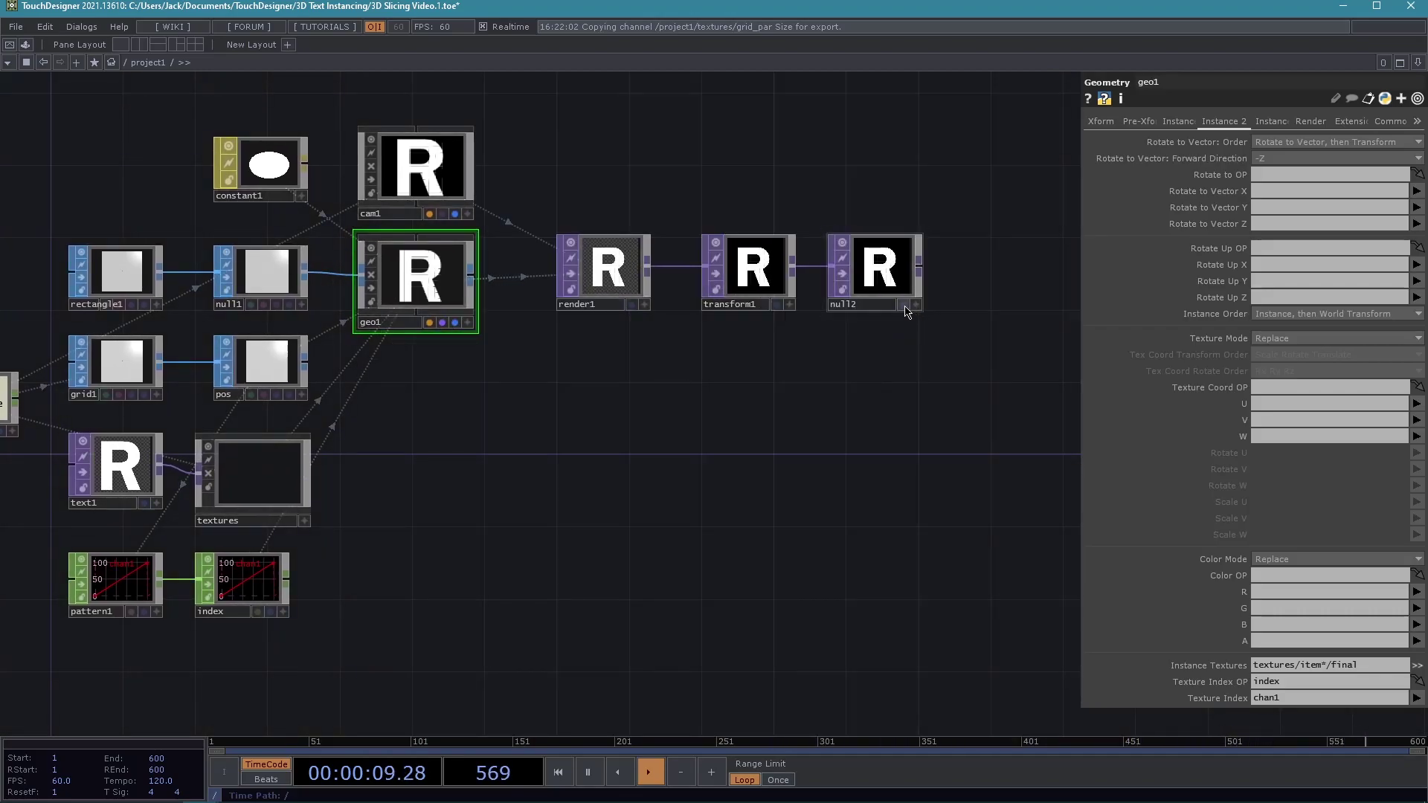
# View null2 in a separate window to inspect the seams between the sliced tiles, then close the window.
pyautogui.rightClick(878, 279)
pyautogui.click(896, 275)
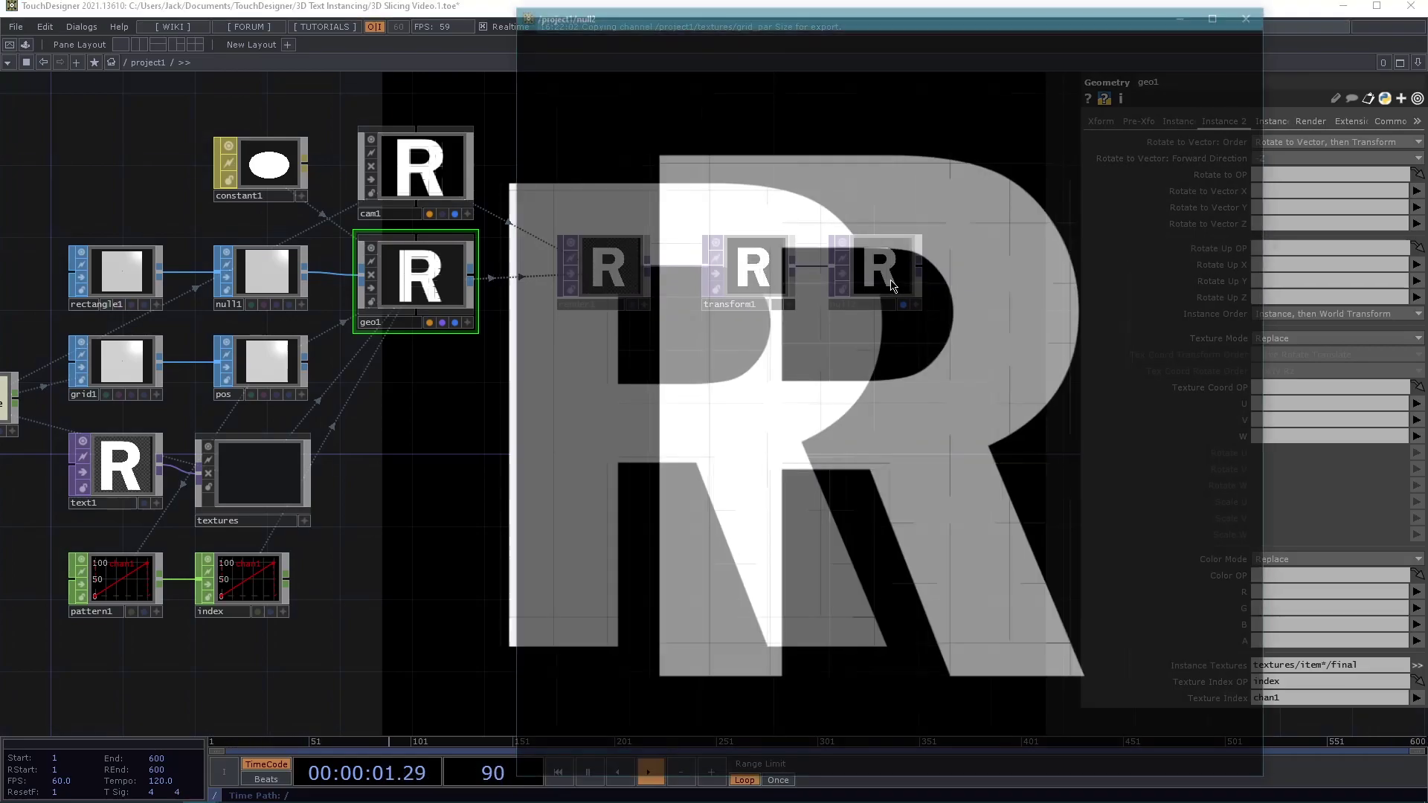
pyautogui.moveTo(822, 9); pyautogui.dragTo(639, 15)
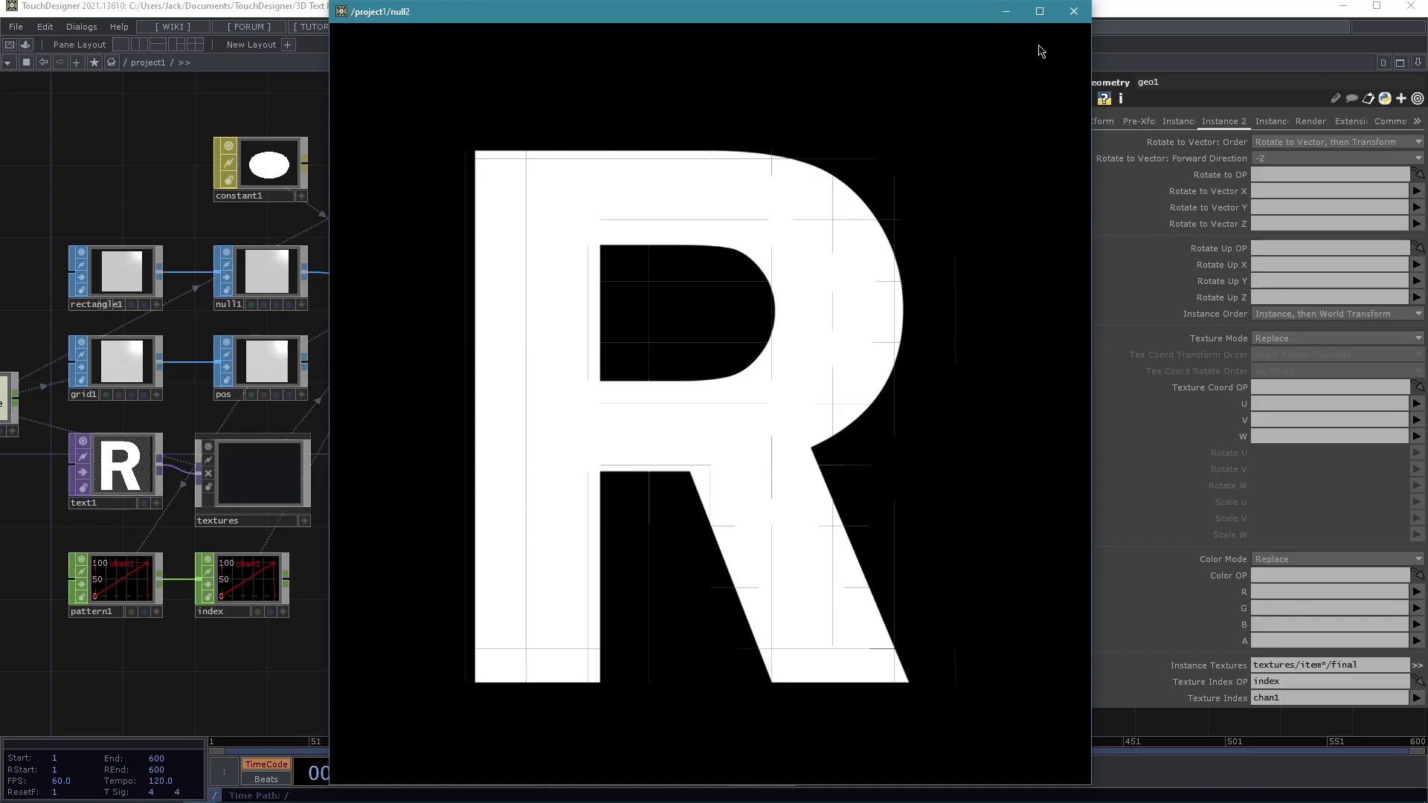
pyautogui.click(1074, 11)
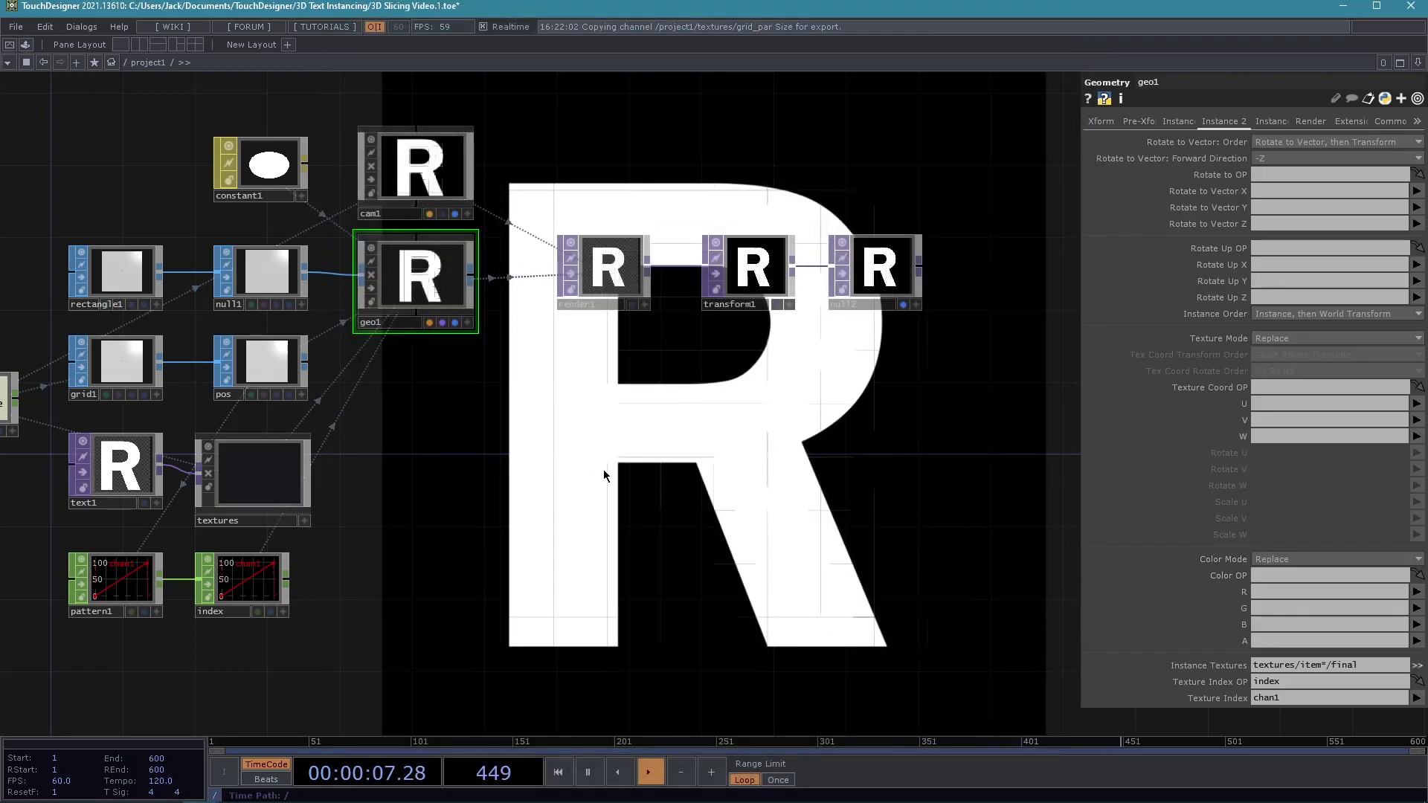
# Expand geo1's Instance Textures options and set both Extend U and Extend V to Hold.
pyautogui.moveTo(607, 476); pyautogui.dragTo(660, 446)
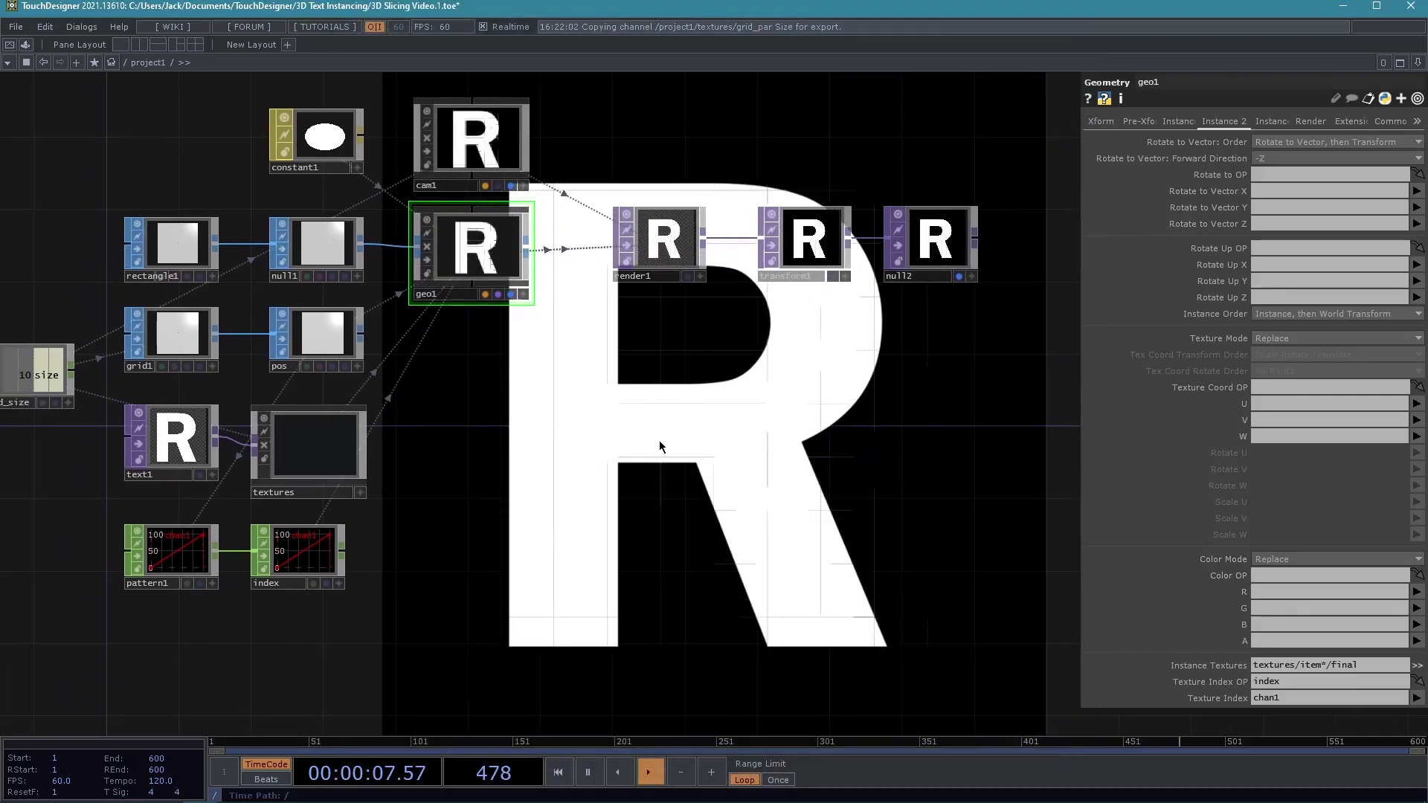
pyautogui.click(1417, 665)
pyautogui.scroll(-2, 1231, 662)
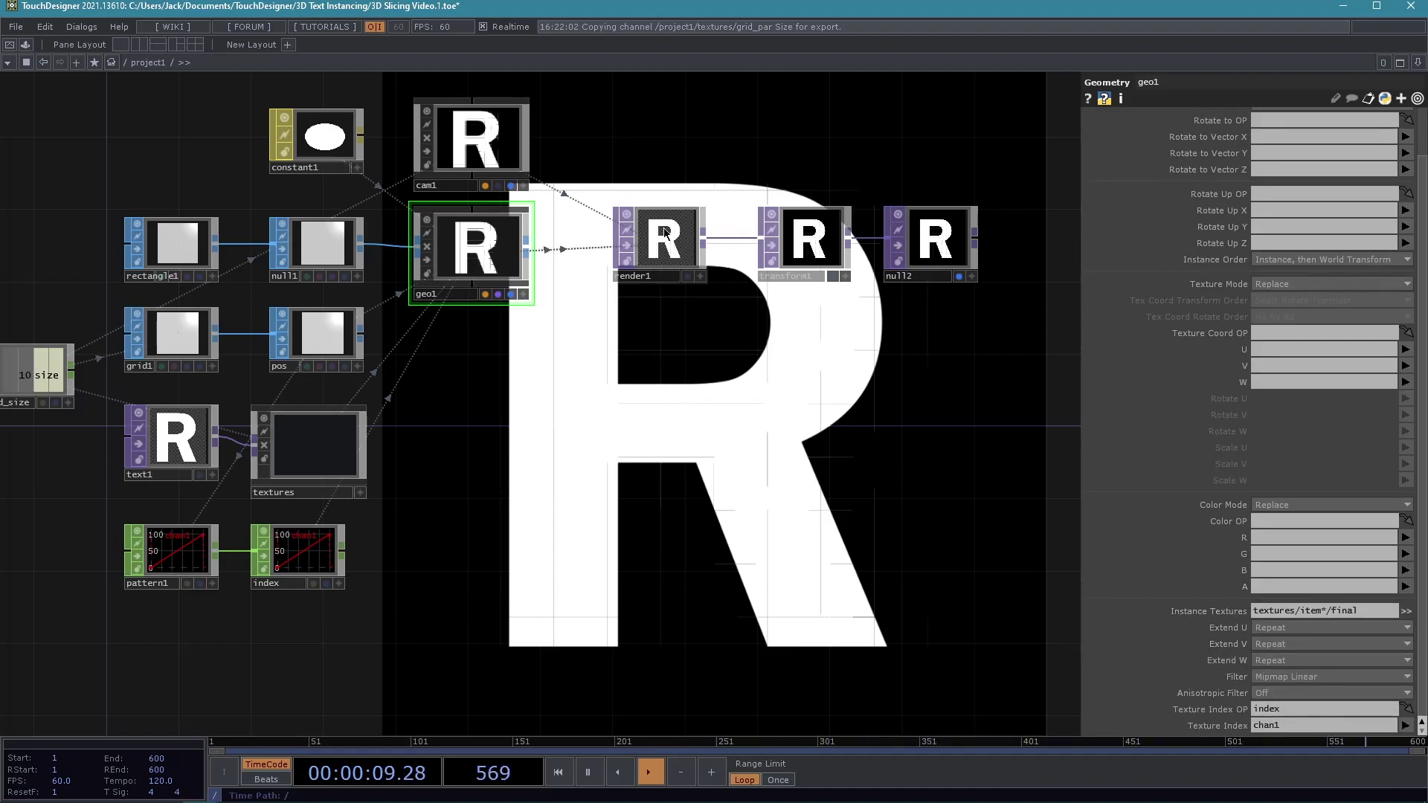
pyautogui.click(1291, 629)
pyautogui.click(1266, 642)
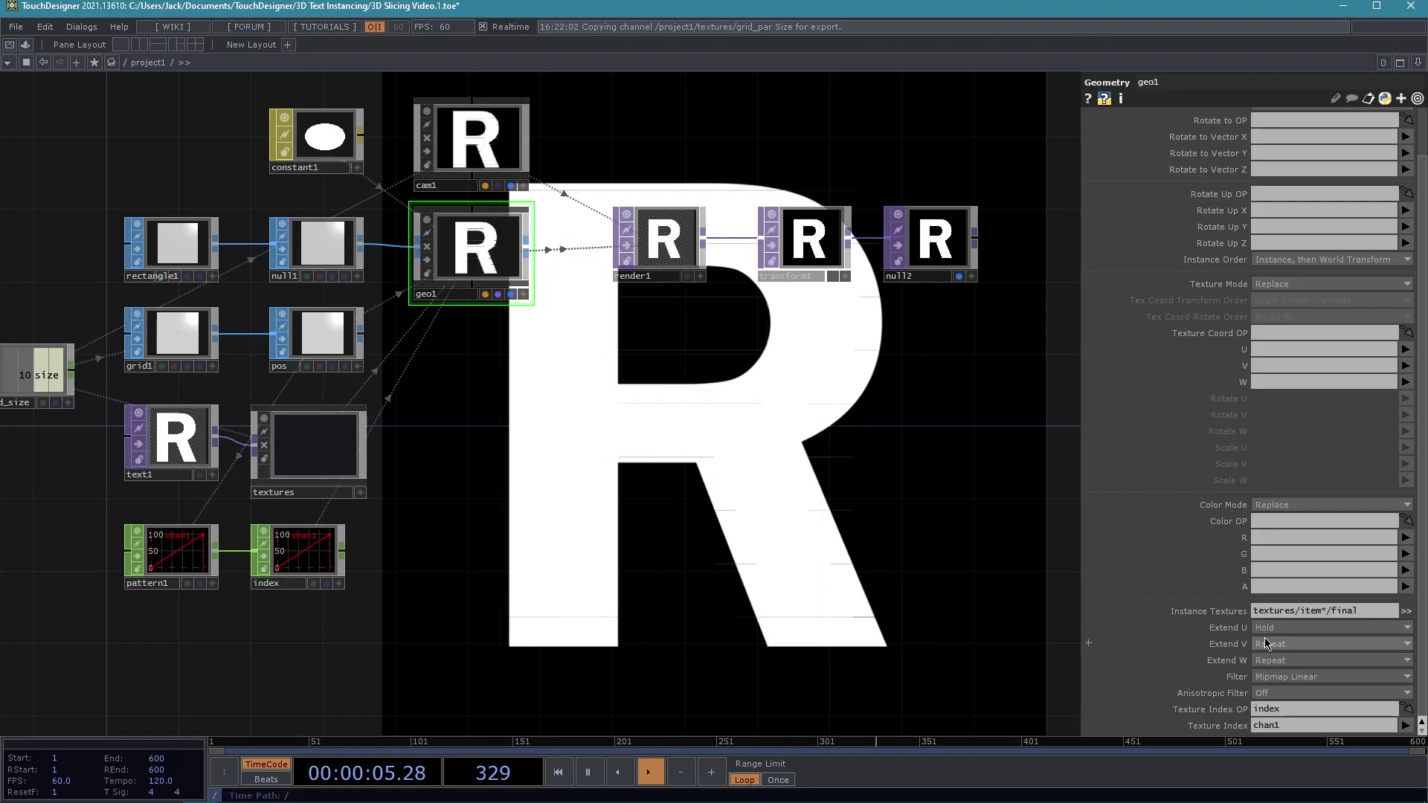
pyautogui.click(1272, 660)
pyautogui.click(1272, 658)
# Recheck the tile edges of the letter in a separate null2 viewer window and close it.
pyautogui.moveTo(851, 449); pyautogui.dragTo(749, 472)
pyautogui.rightClick(820, 241)
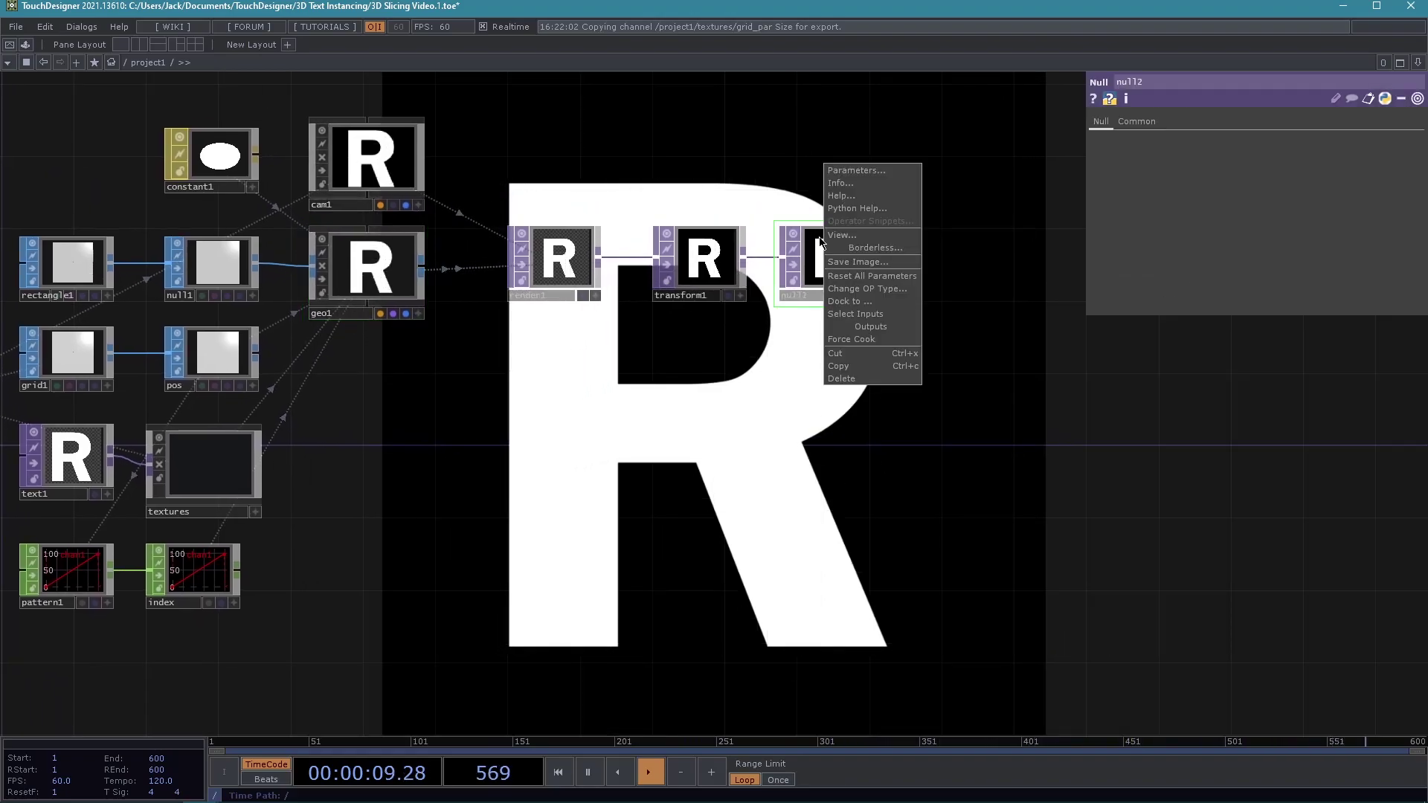
pyautogui.click(841, 235)
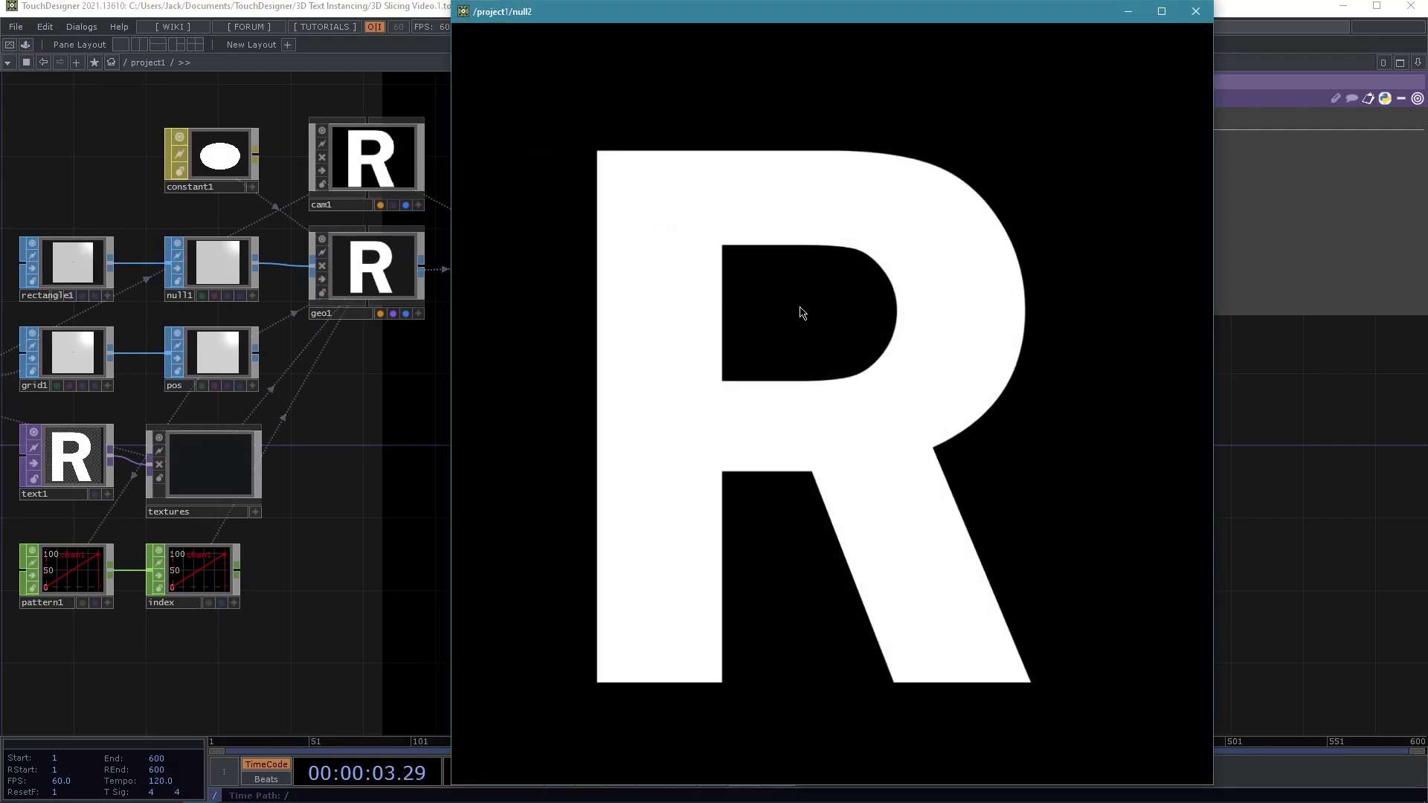
pyautogui.click(1195, 11)
# Add a Phaser CHOP to the network below the index CHOP.
pyautogui.moveTo(846, 398); pyautogui.dragTo(1167, 251)
pyautogui.scroll(-3, 988, 387)
pyautogui.moveTo(952, 390); pyautogui.dragTo(859, 412)
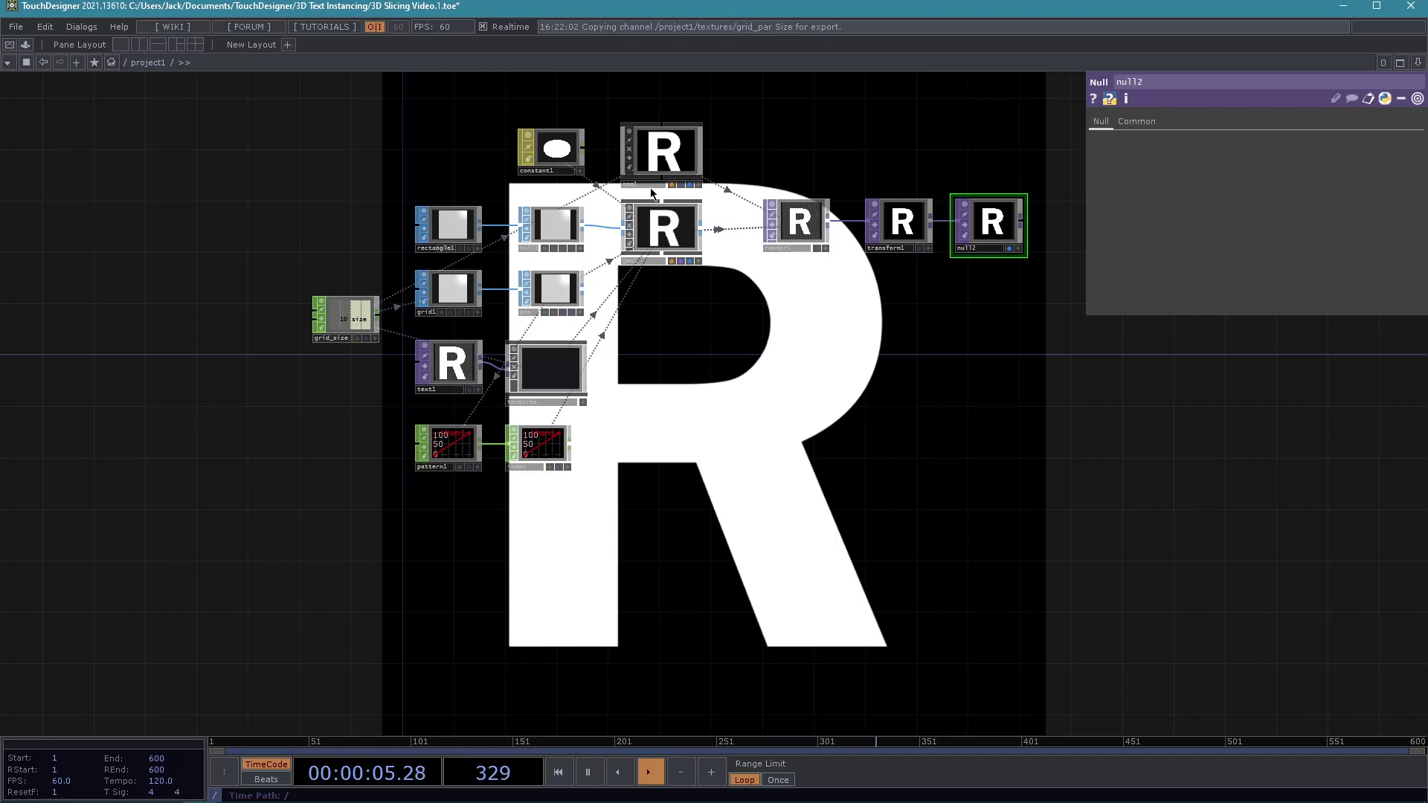
pyautogui.moveTo(583, 616); pyautogui.dragTo(570, 543)
pyautogui.scroll(2, 528, 506)
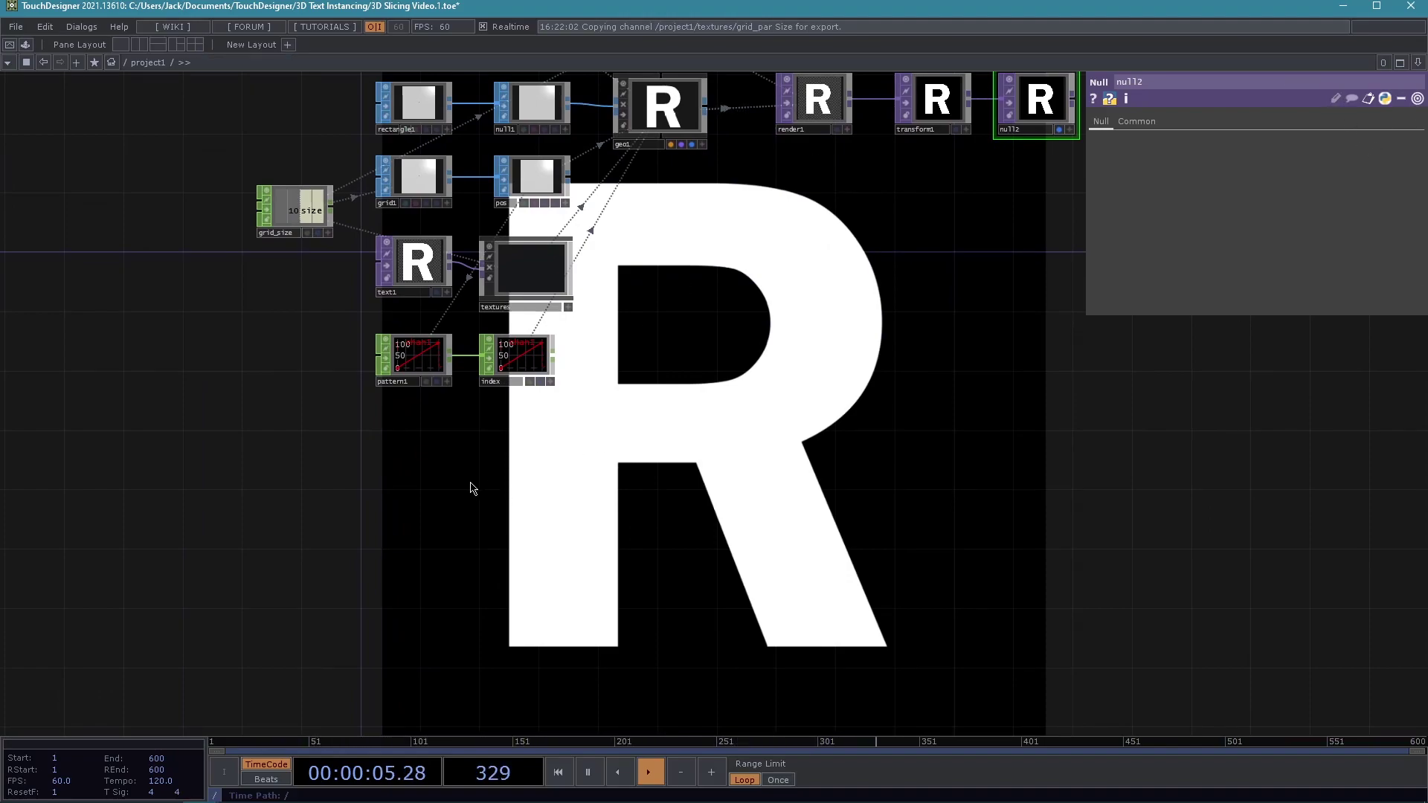
pyautogui.press('Tab')
pyautogui.write('phase')
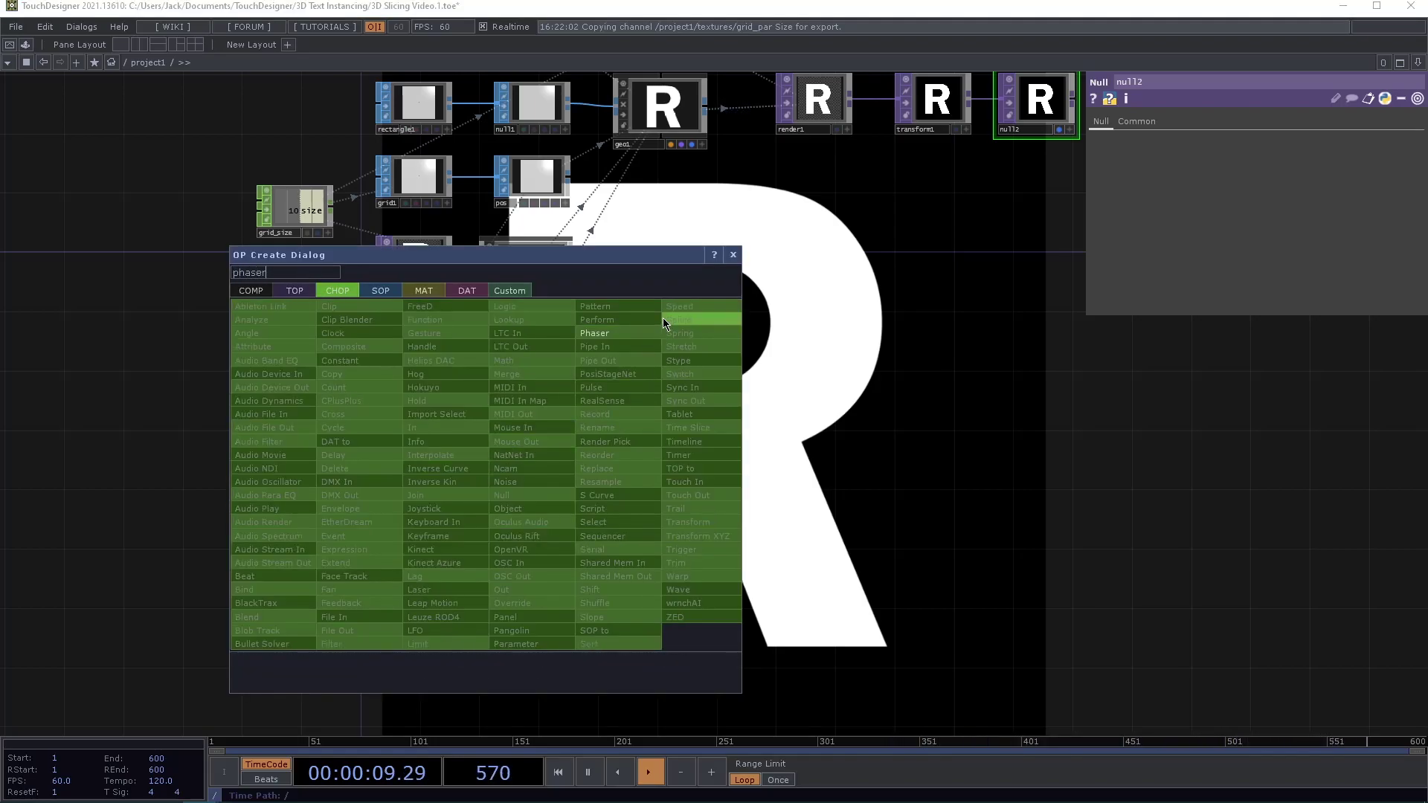
pyautogui.click(625, 332)
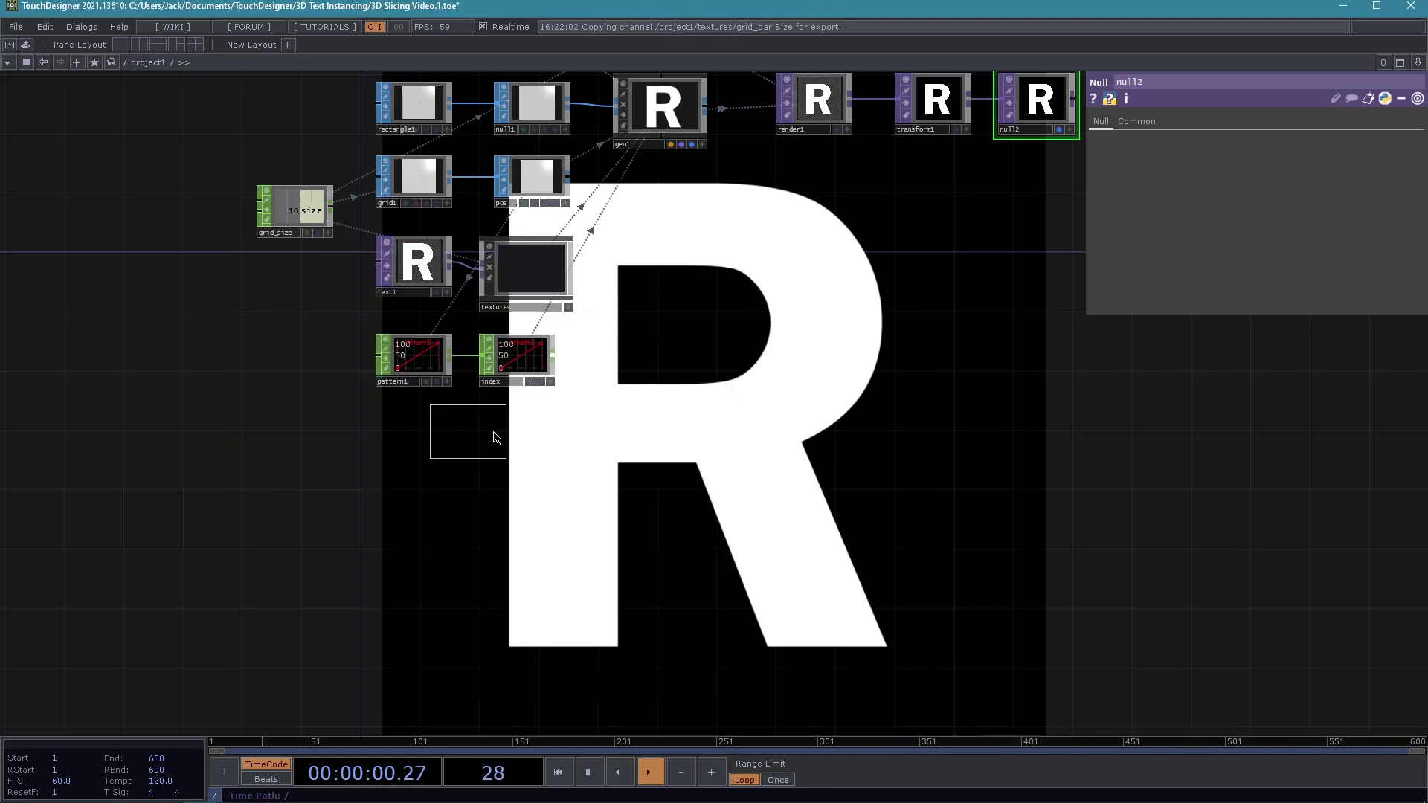
pyautogui.click(522, 476)
# Create an LFO CHOP connected to phaser1's first input, placing it below pattern1.
pyautogui.moveTo(689, 413); pyautogui.dragTo(631, 441)
pyautogui.moveTo(493, 594); pyautogui.dragTo(596, 529)
pyautogui.moveTo(596, 529); pyautogui.dragTo(723, 452, button='middle')
pyautogui.moveTo(642, 533); pyautogui.dragTo(712, 618)
pyautogui.moveTo(712, 618); pyautogui.dragTo(634, 568, button='middle')
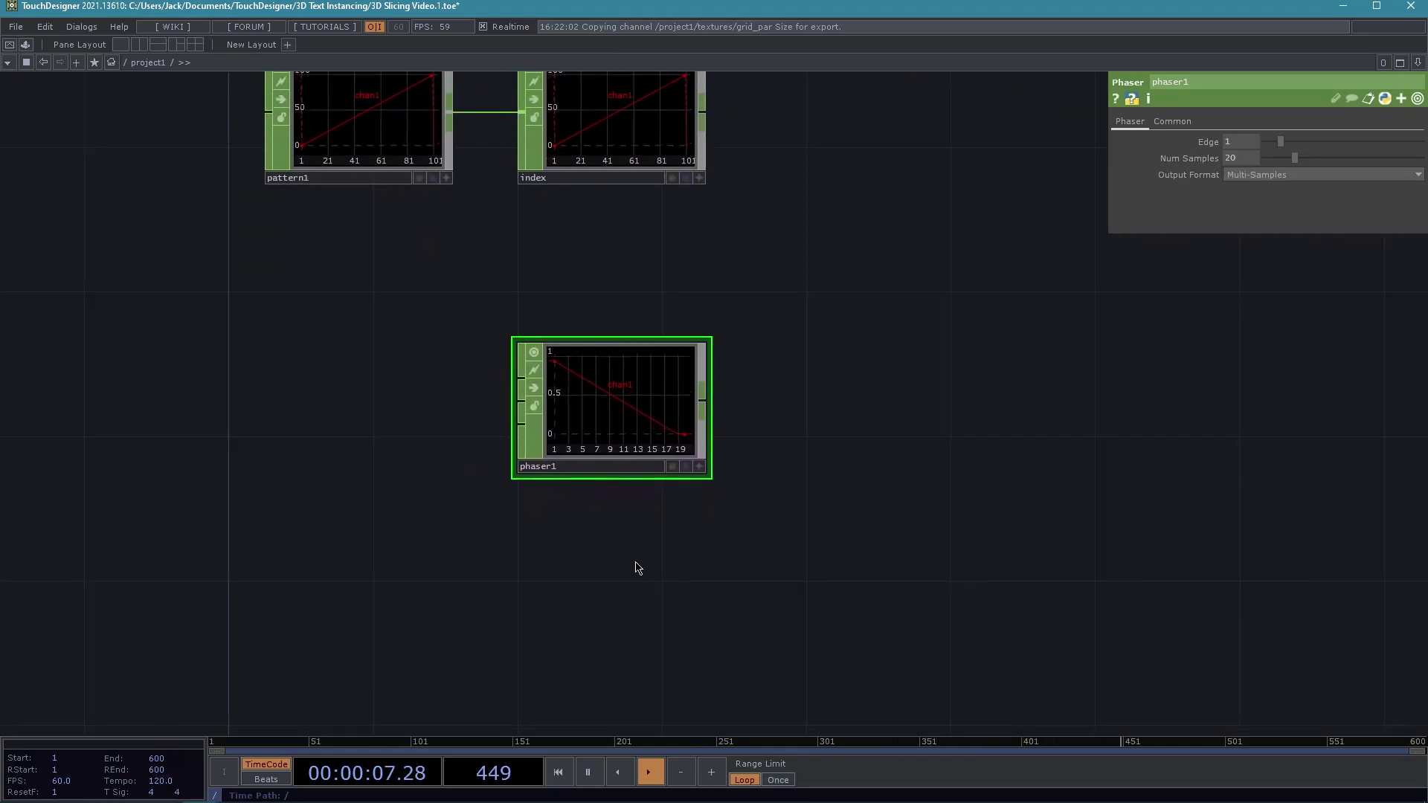
pyautogui.moveTo(635, 567); pyautogui.dragTo(679, 573)
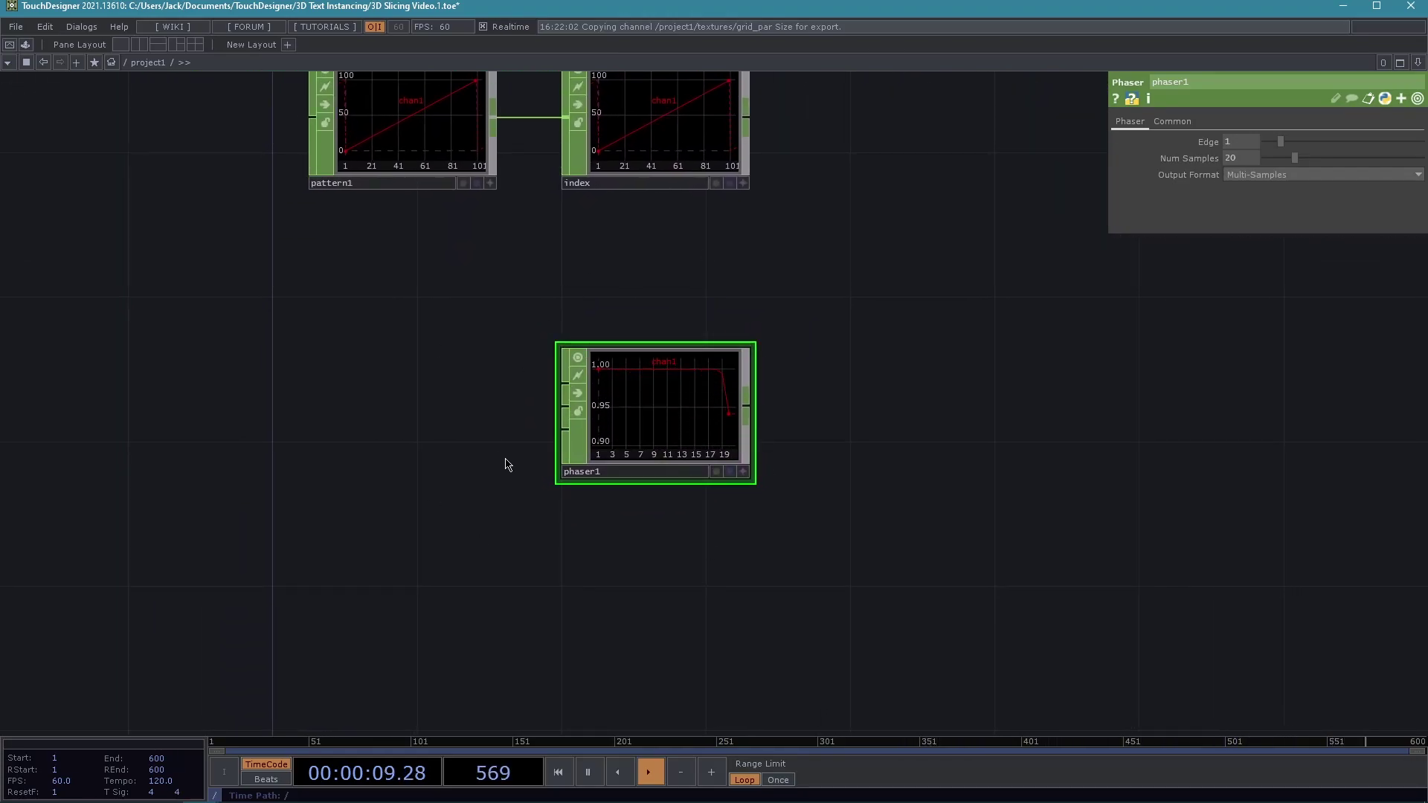
pyautogui.press('Tab')
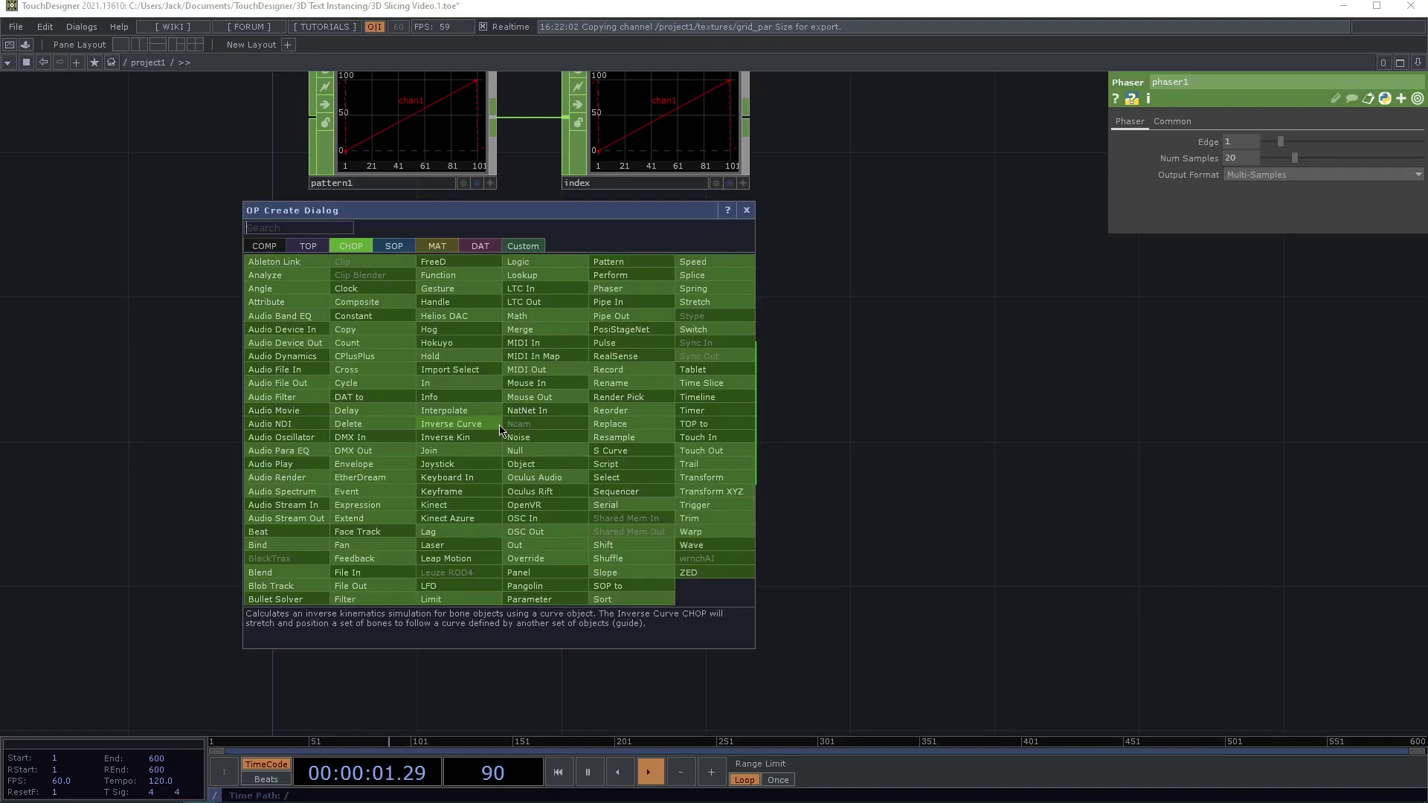
pyautogui.press('Escape')
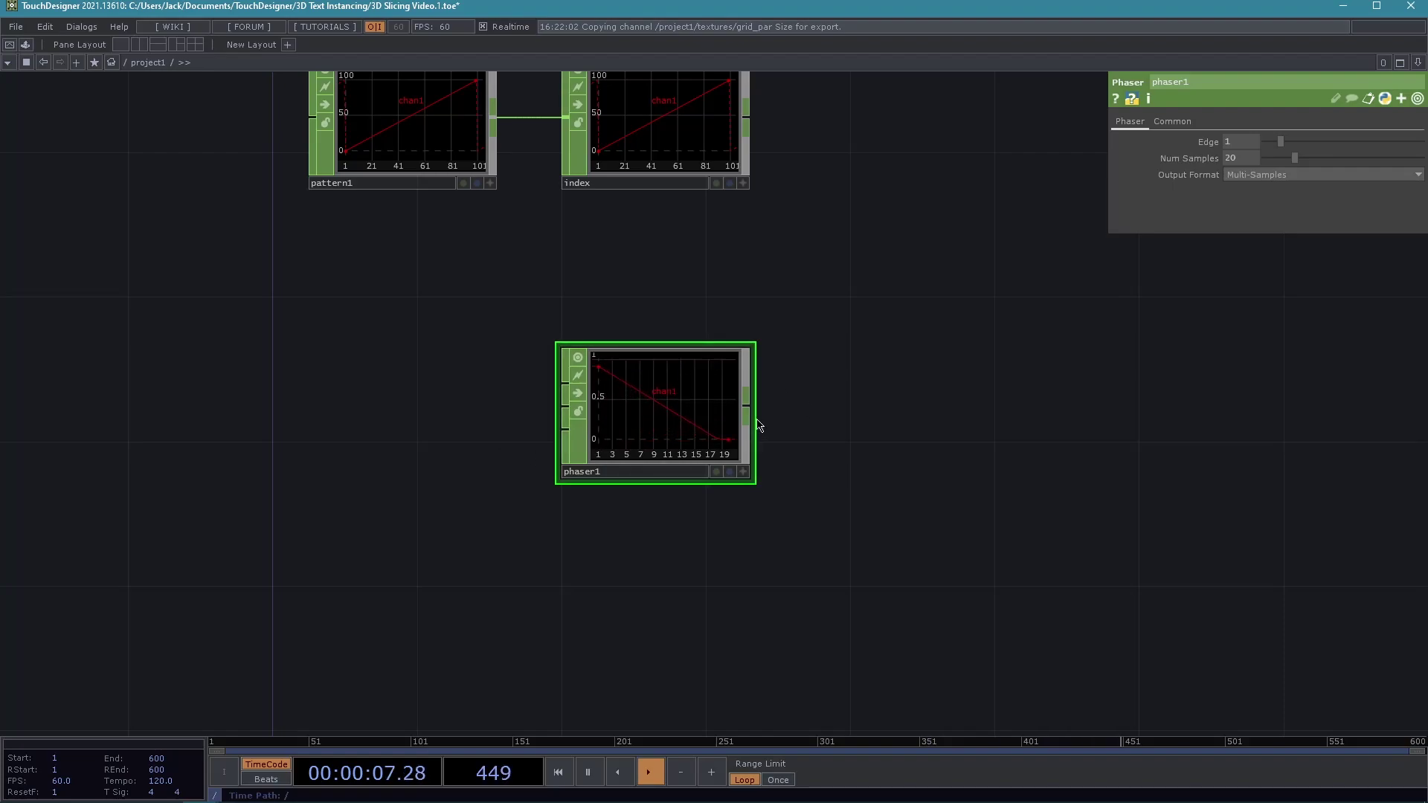
pyautogui.rightClick(561, 392)
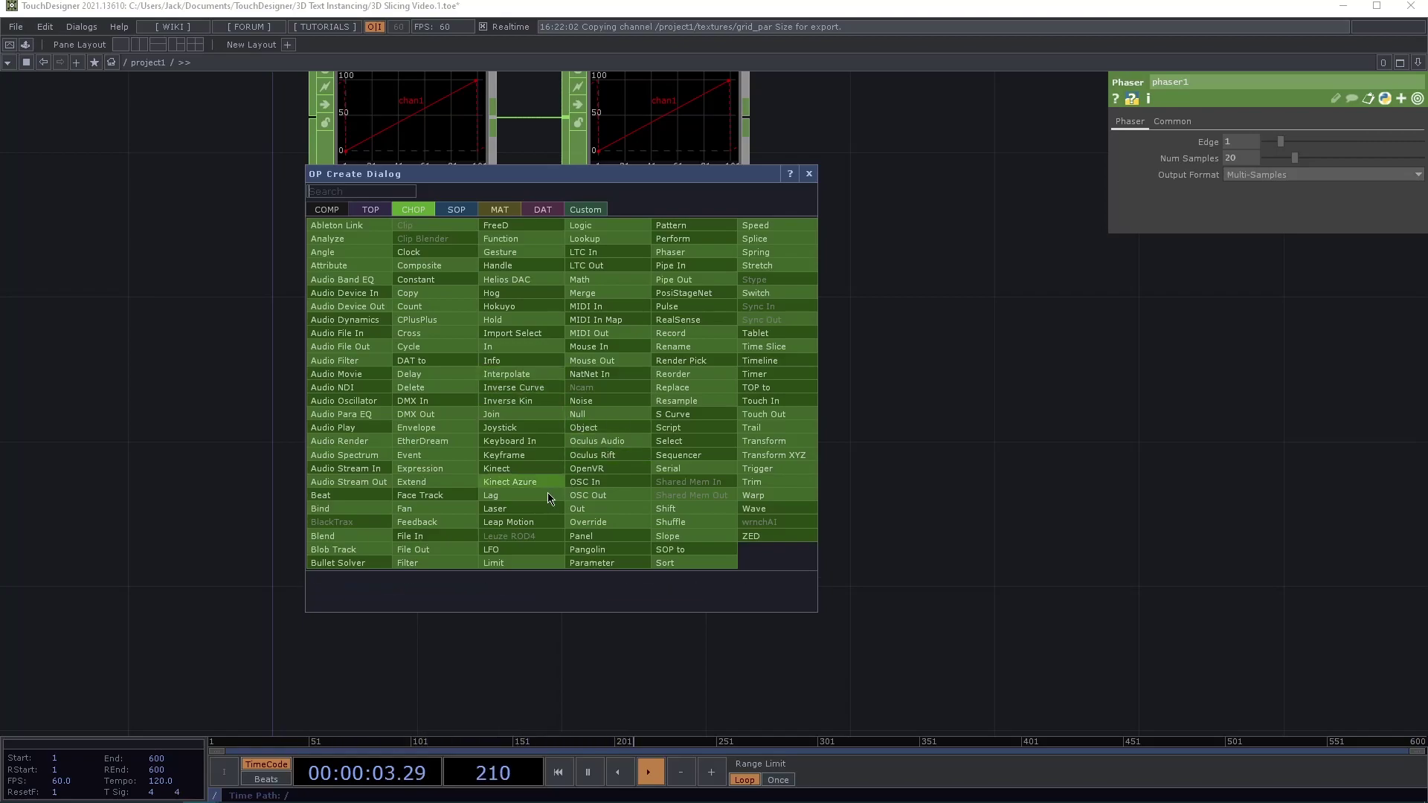
pyautogui.click(510, 553)
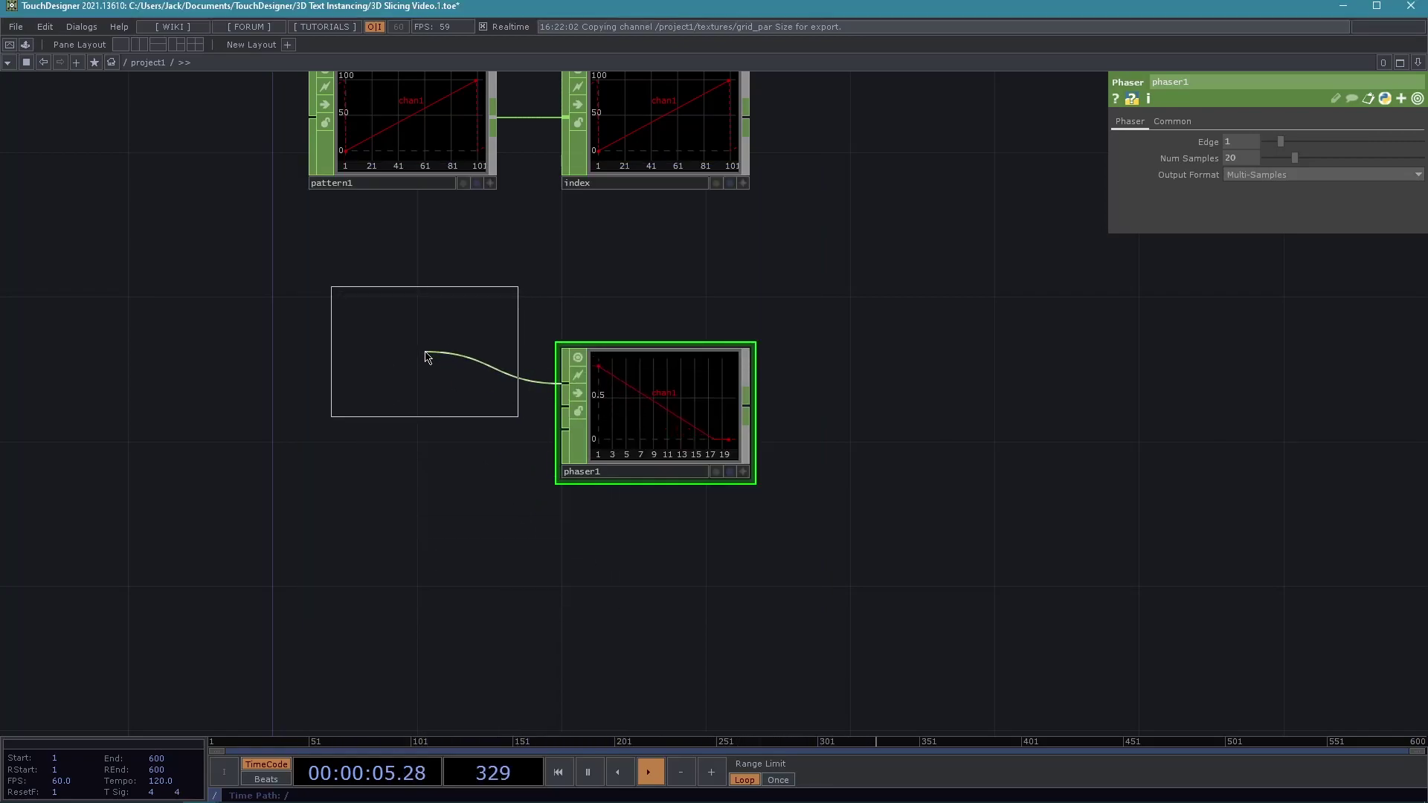
pyautogui.click(408, 341)
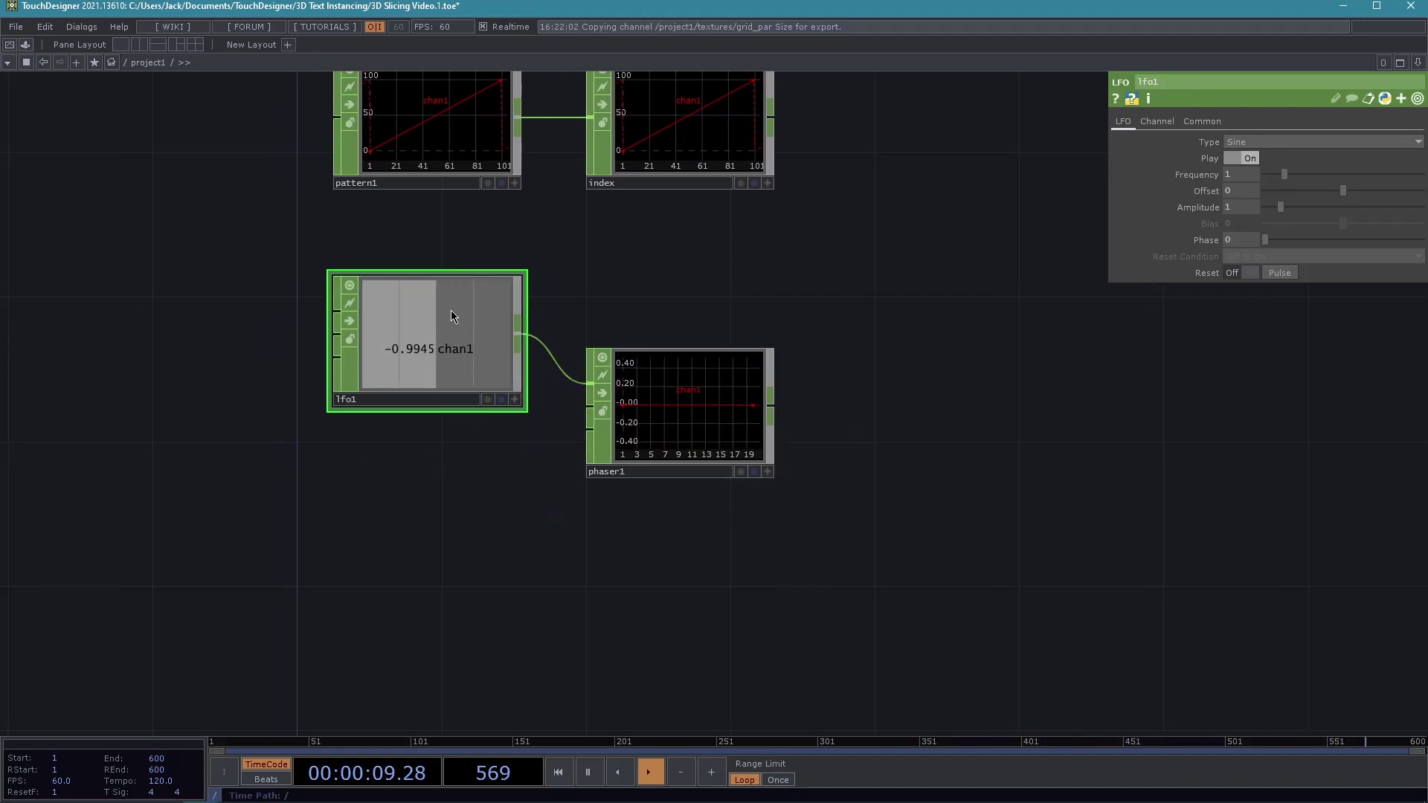
# Change lfo1's waveform Type to Ramp and set its Frequency to 0.125.
pyautogui.click(1240, 138)
pyautogui.click(1240, 193)
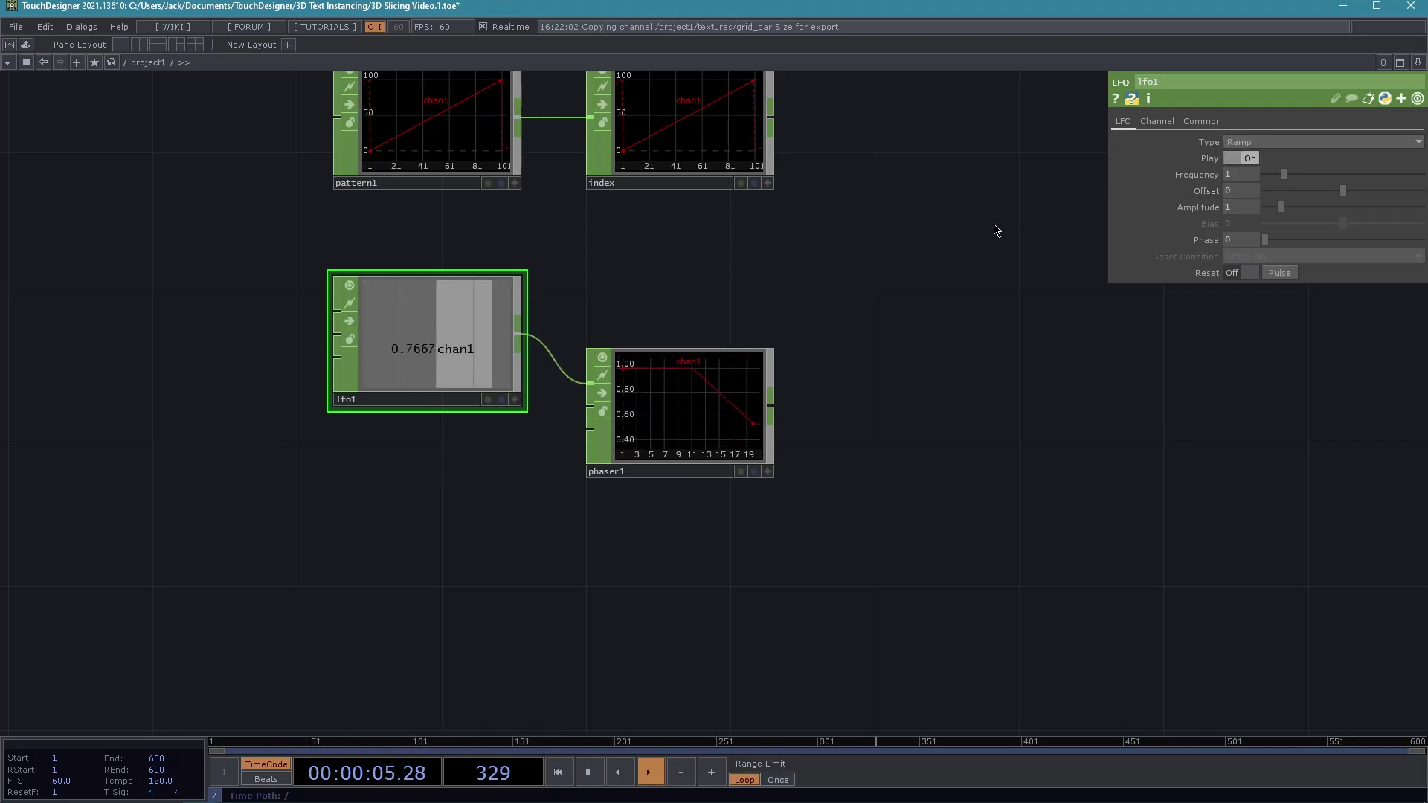
pyautogui.write('0.125')
pyautogui.press('Return')
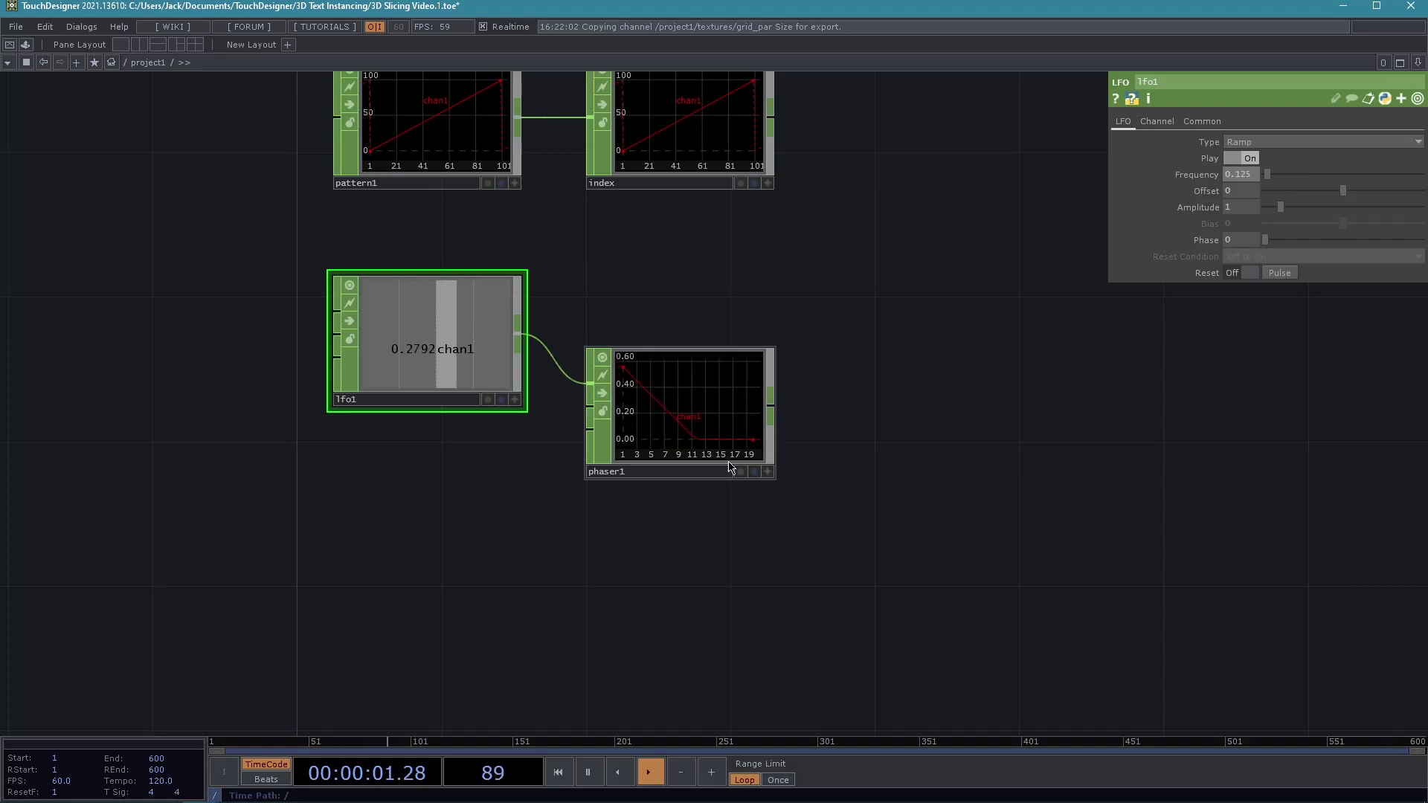
# Move lfo1 up closer to pattern1 and add a Noise CHOP directly beneath it.
pyautogui.moveTo(491, 379); pyautogui.dragTo(491, 344)
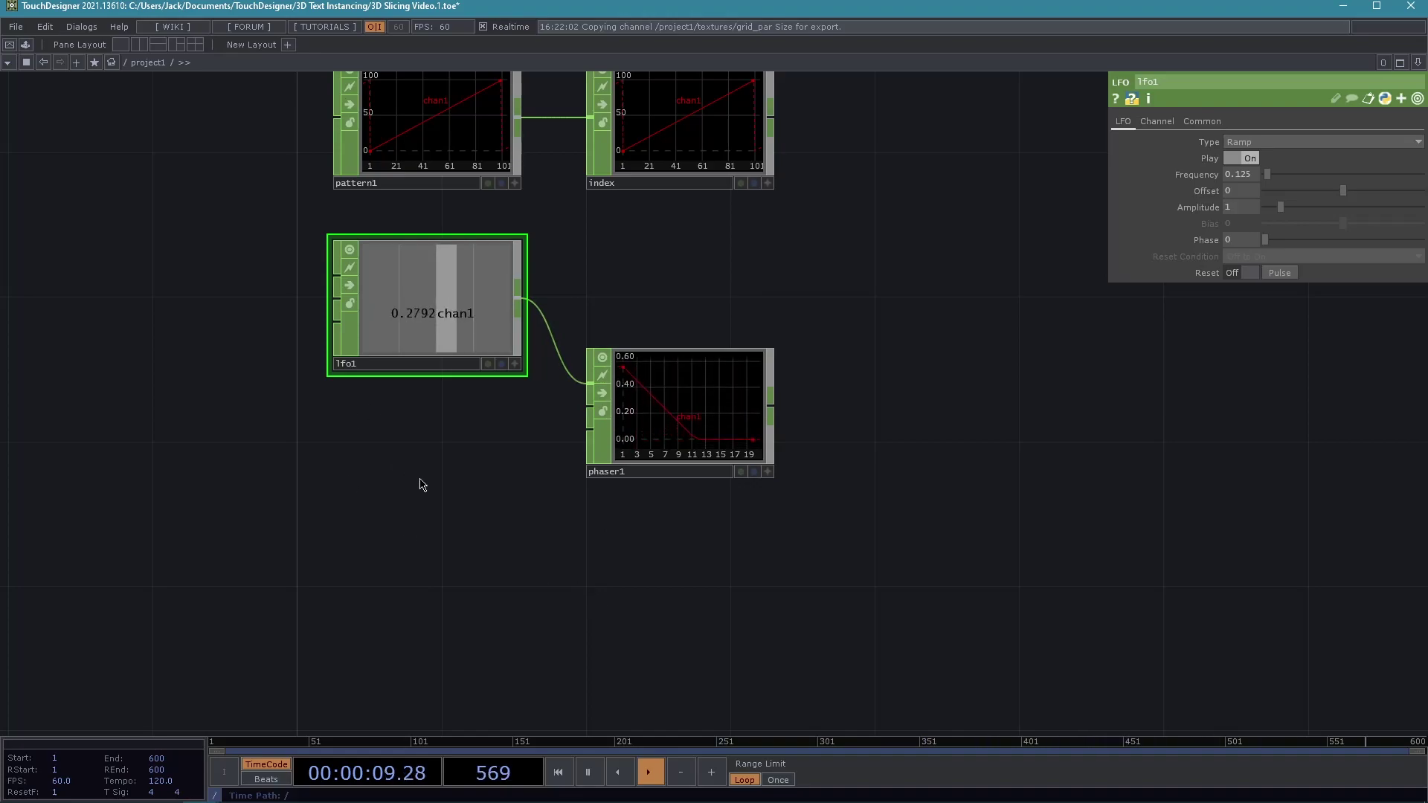
pyautogui.press('Tab')
pyautogui.write('n')
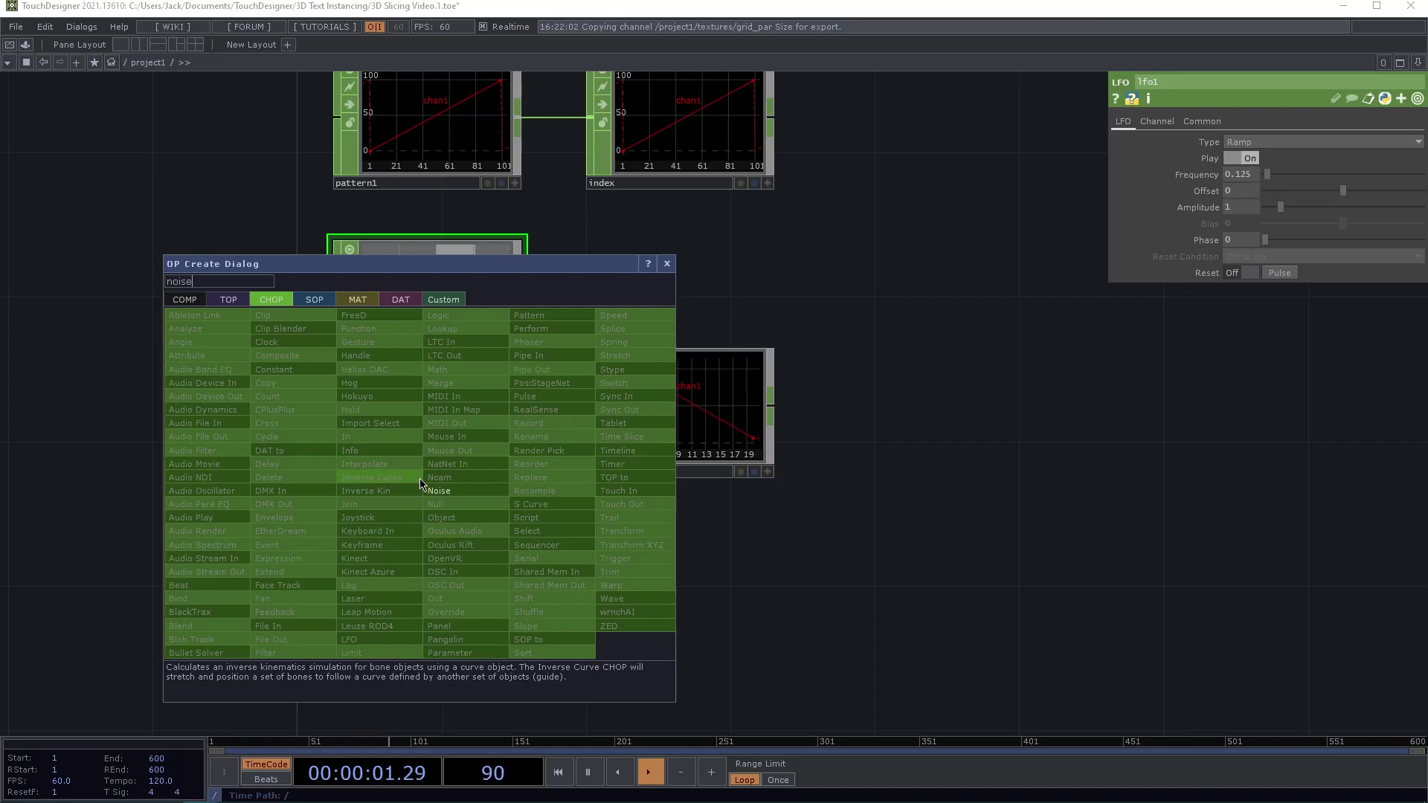
pyautogui.click(439, 491)
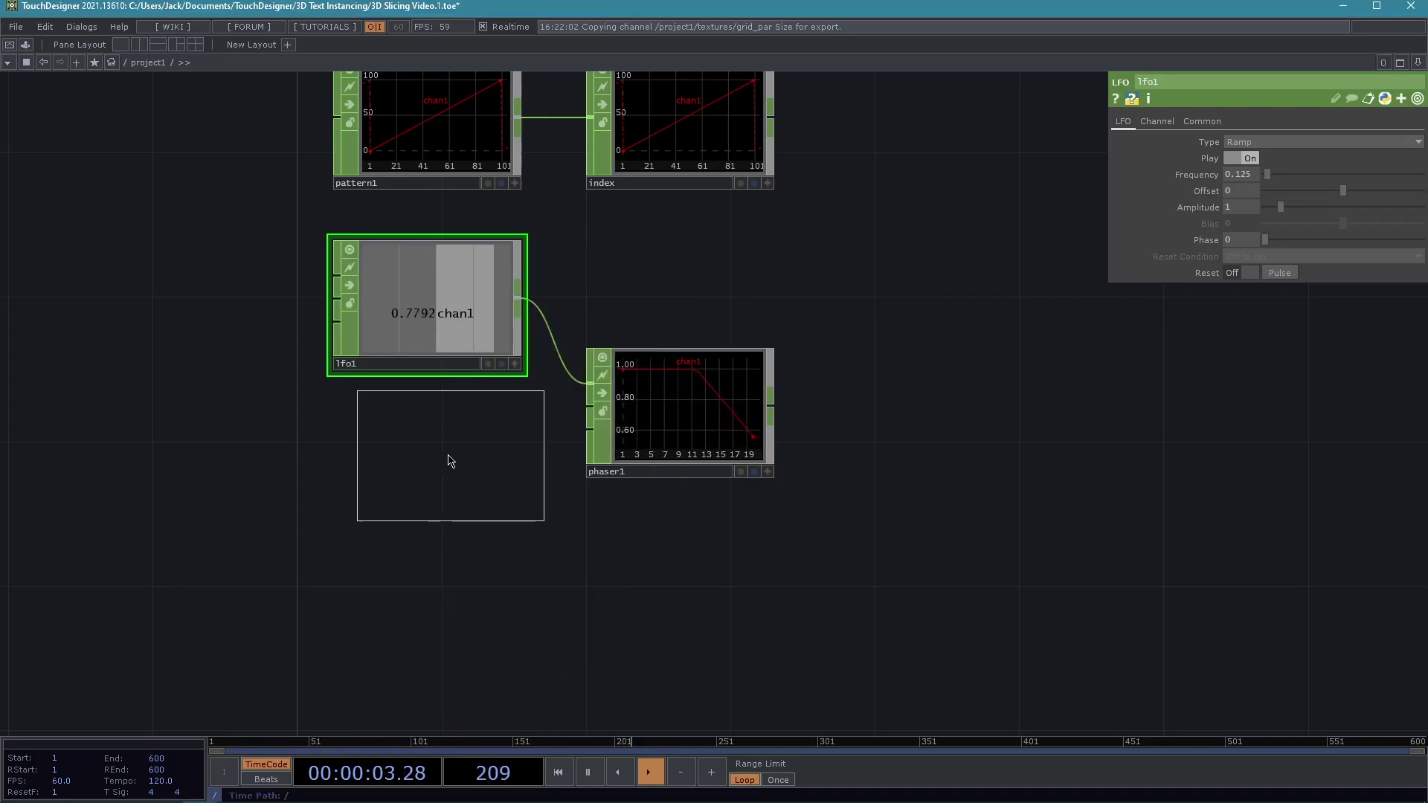
pyautogui.click(415, 474)
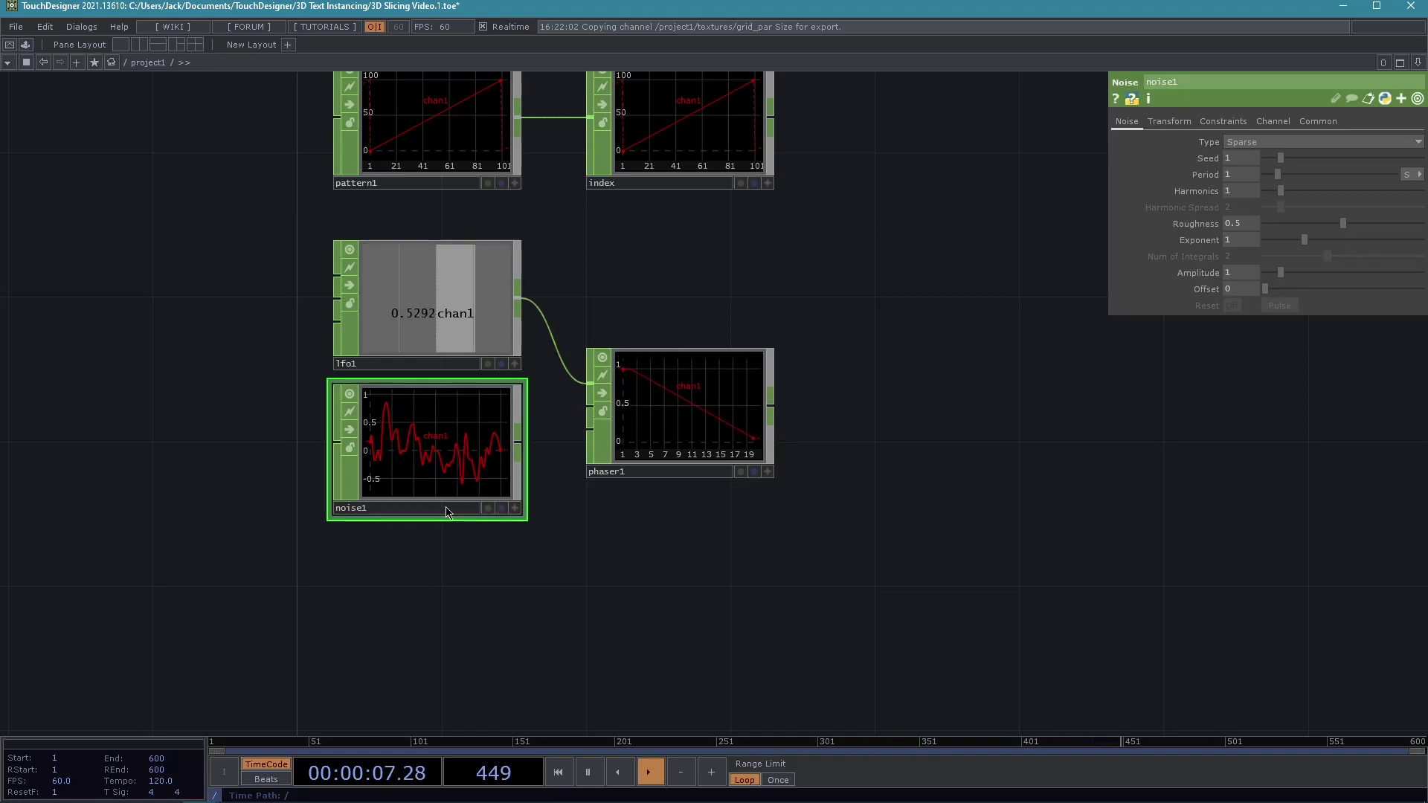
# Connect noise1's output to the second input of phaser1.
pyautogui.moveTo(659, 289); pyautogui.dragTo(713, 333)
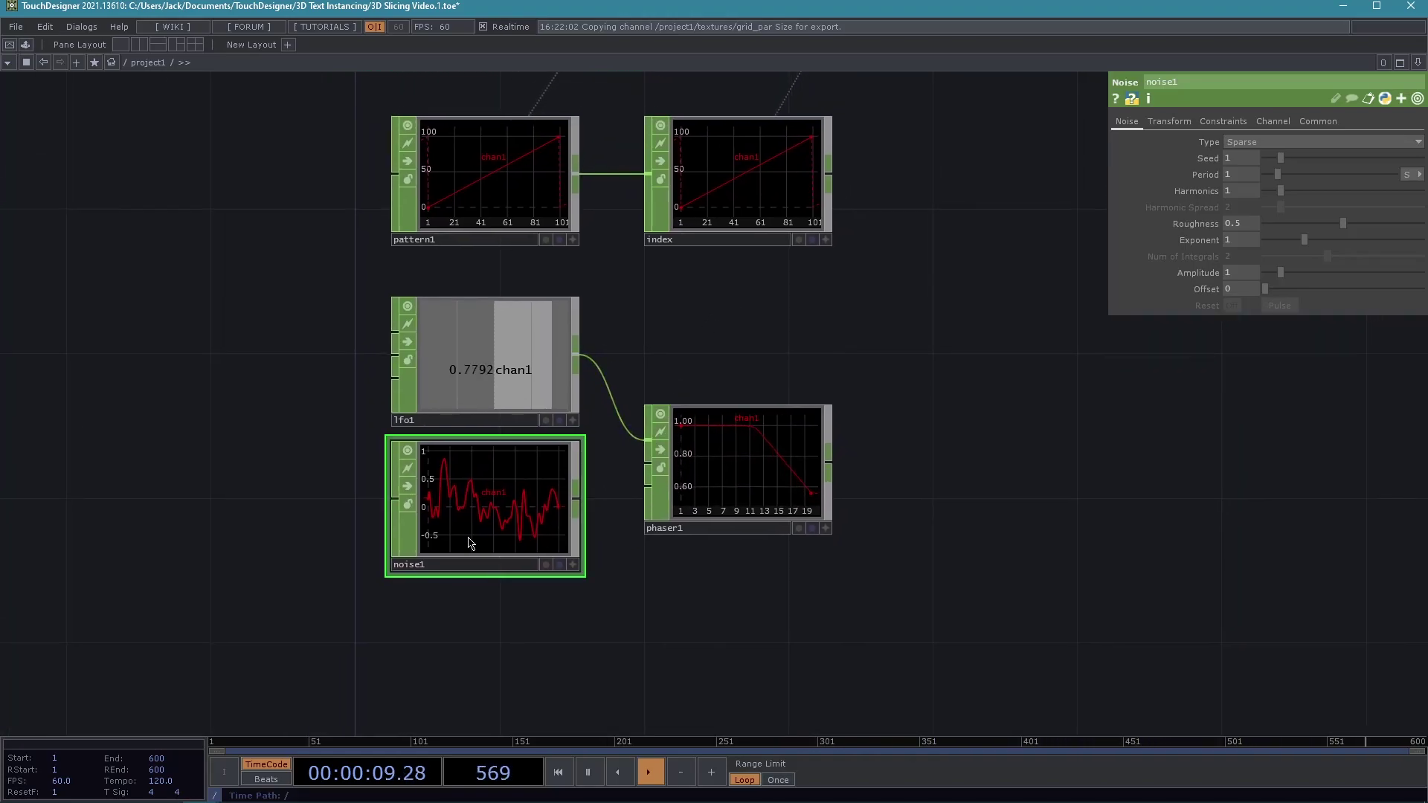
pyautogui.moveTo(478, 494)
pyautogui.mouseDown()
pyautogui.moveTo(474, 526)
pyautogui.moveTo(480, 494)
pyautogui.mouseUp()
pyautogui.moveTo(577, 495); pyautogui.dragTo(645, 462)
# Copy the expression op('pos').numPoints from pattern1's Length parameter.
pyautogui.moveTo(677, 620); pyautogui.dragTo(697, 601)
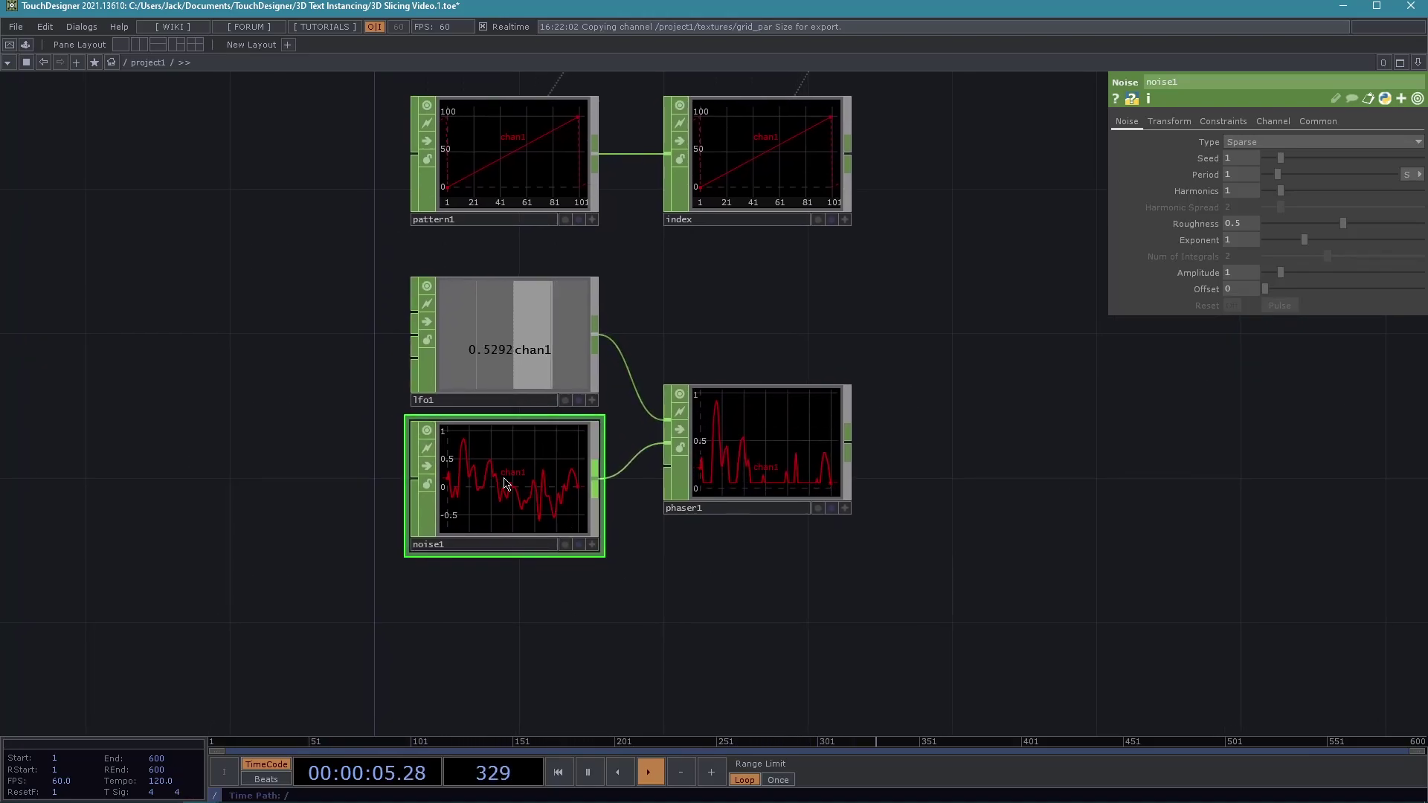
pyautogui.click(1271, 121)
pyautogui.moveTo(886, 415); pyautogui.dragTo(947, 595)
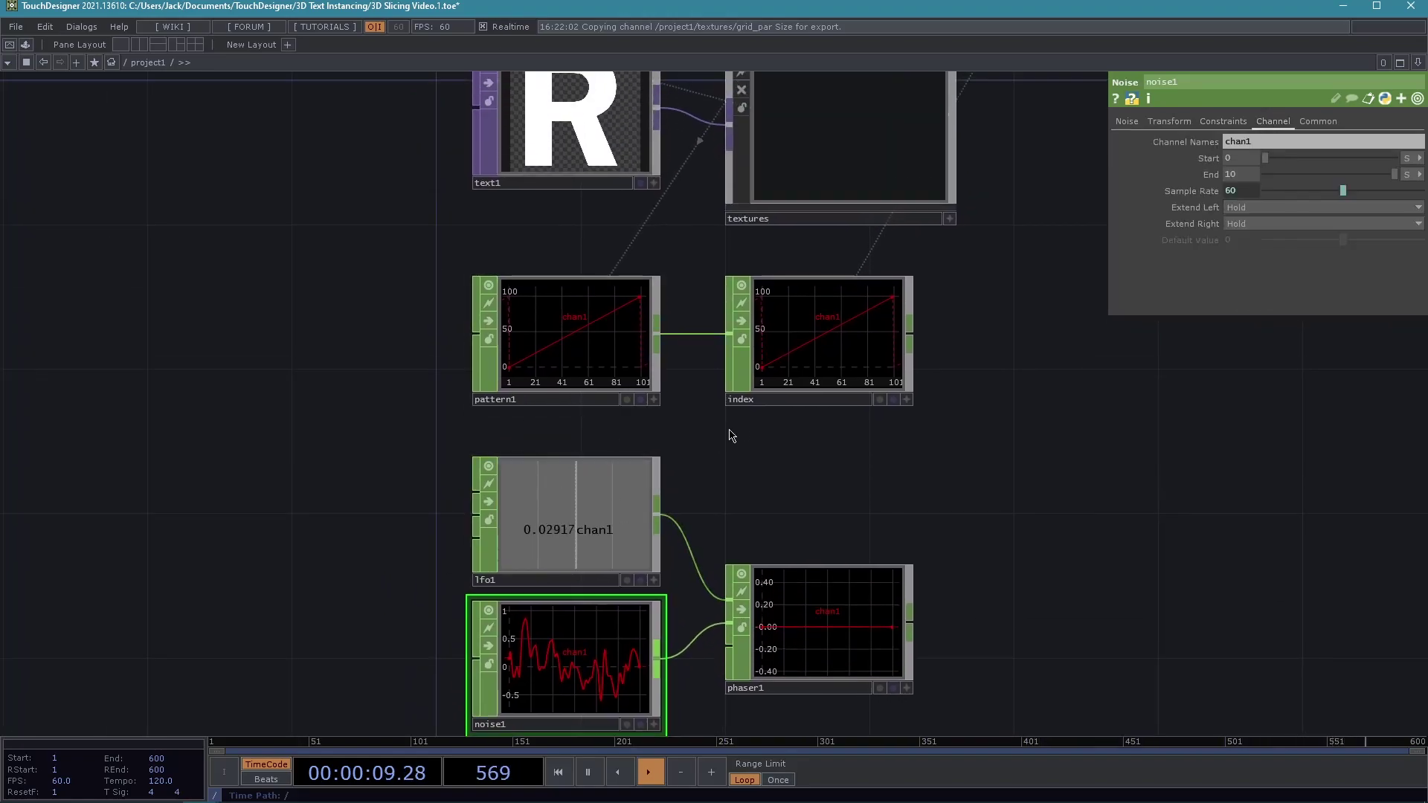
pyautogui.scroll(-2, 780, 472)
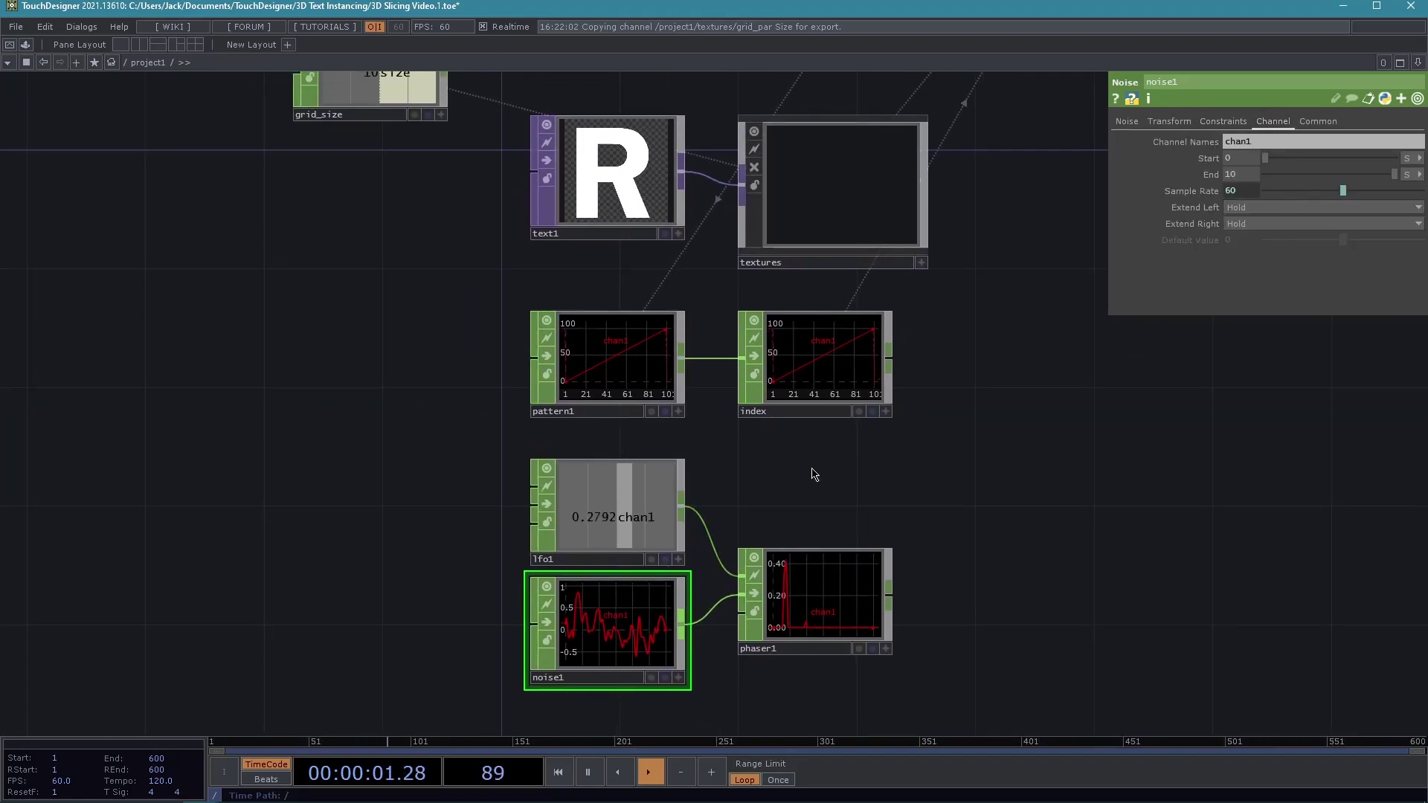
pyautogui.moveTo(811, 469); pyautogui.dragTo(782, 376)
pyautogui.scroll(2, 776, 625)
pyautogui.moveTo(670, 592); pyautogui.dragTo(779, 609)
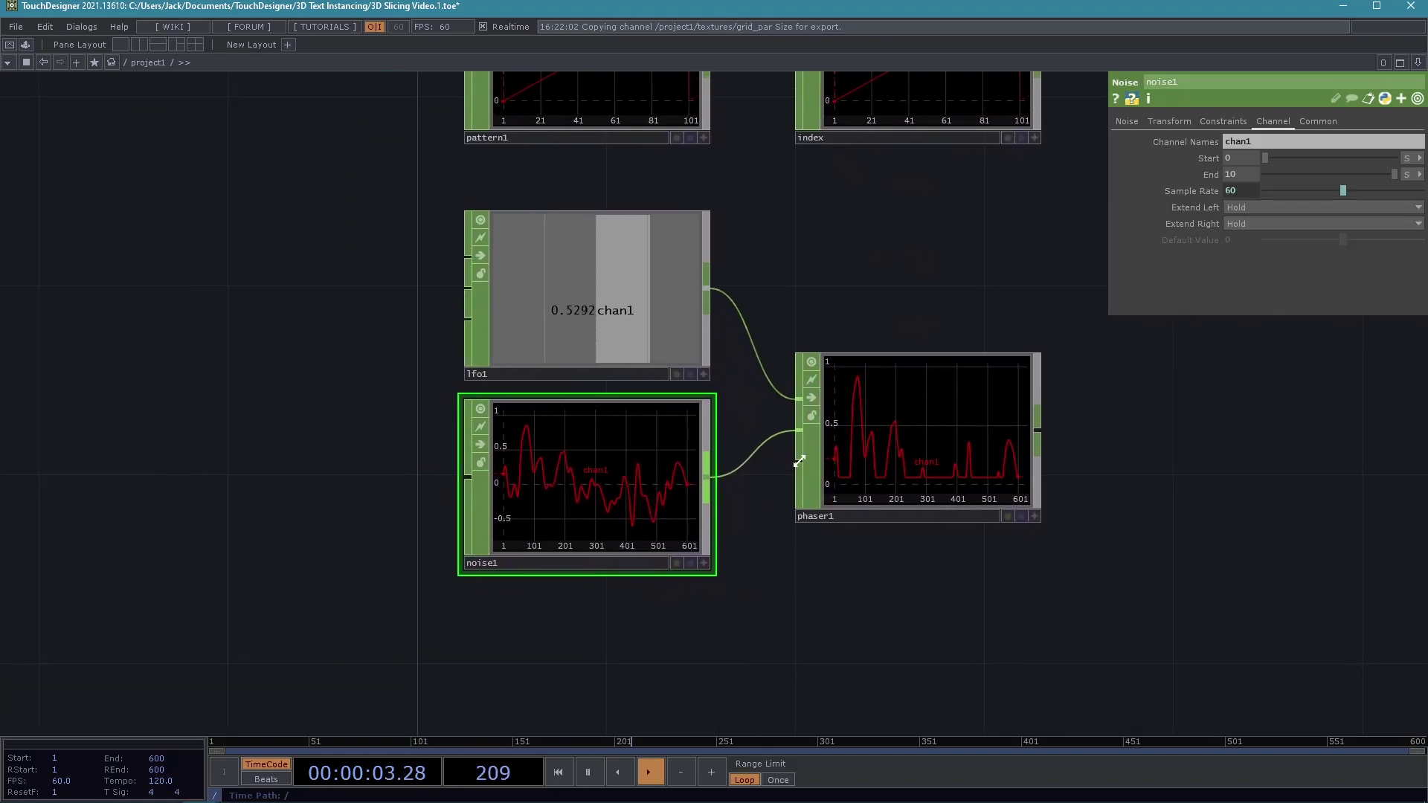
pyautogui.moveTo(946, 310); pyautogui.dragTo(933, 475)
pyautogui.click(641, 162)
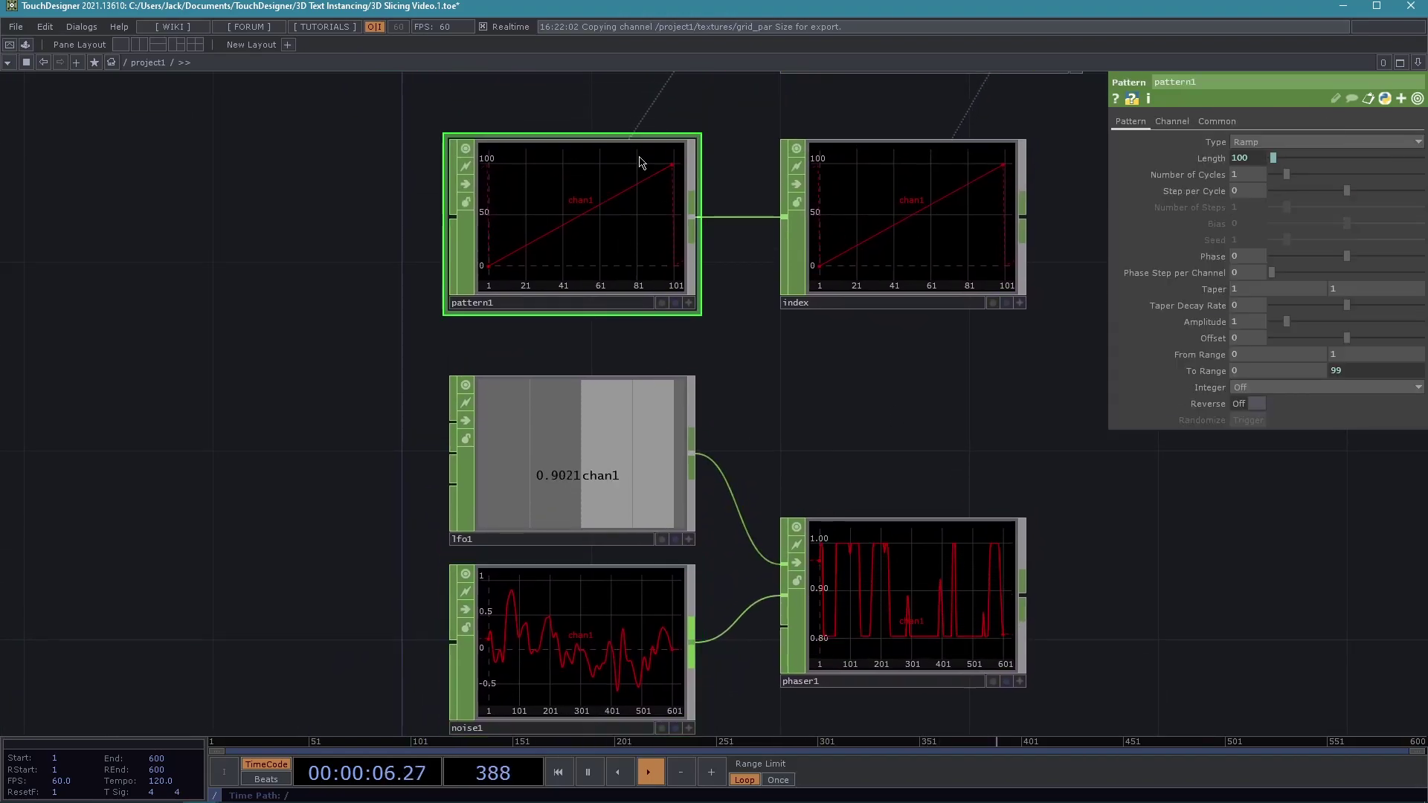
pyautogui.click(1212, 158)
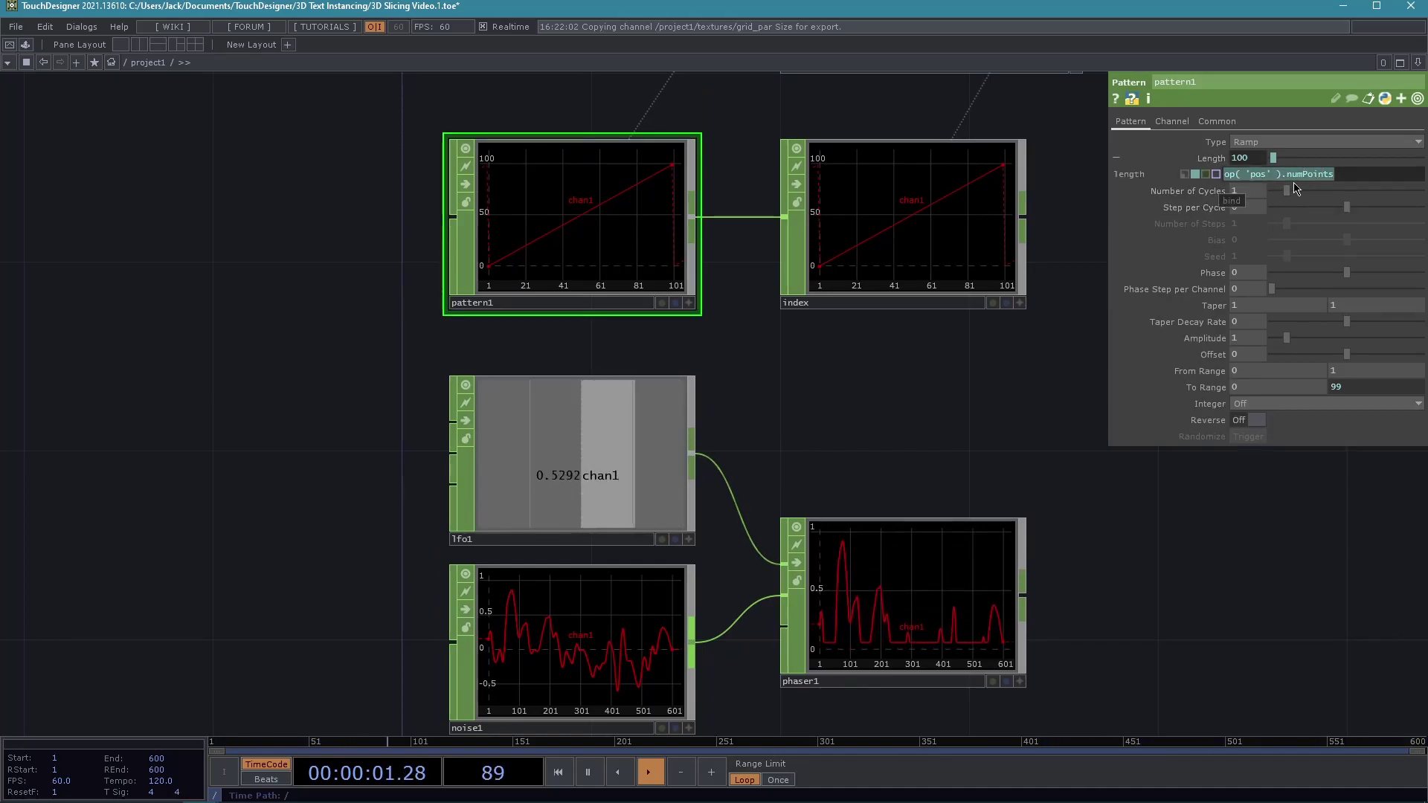
# Set noise1's channel End to the expression op('pos').numPoints.
pyautogui.click(558, 630)
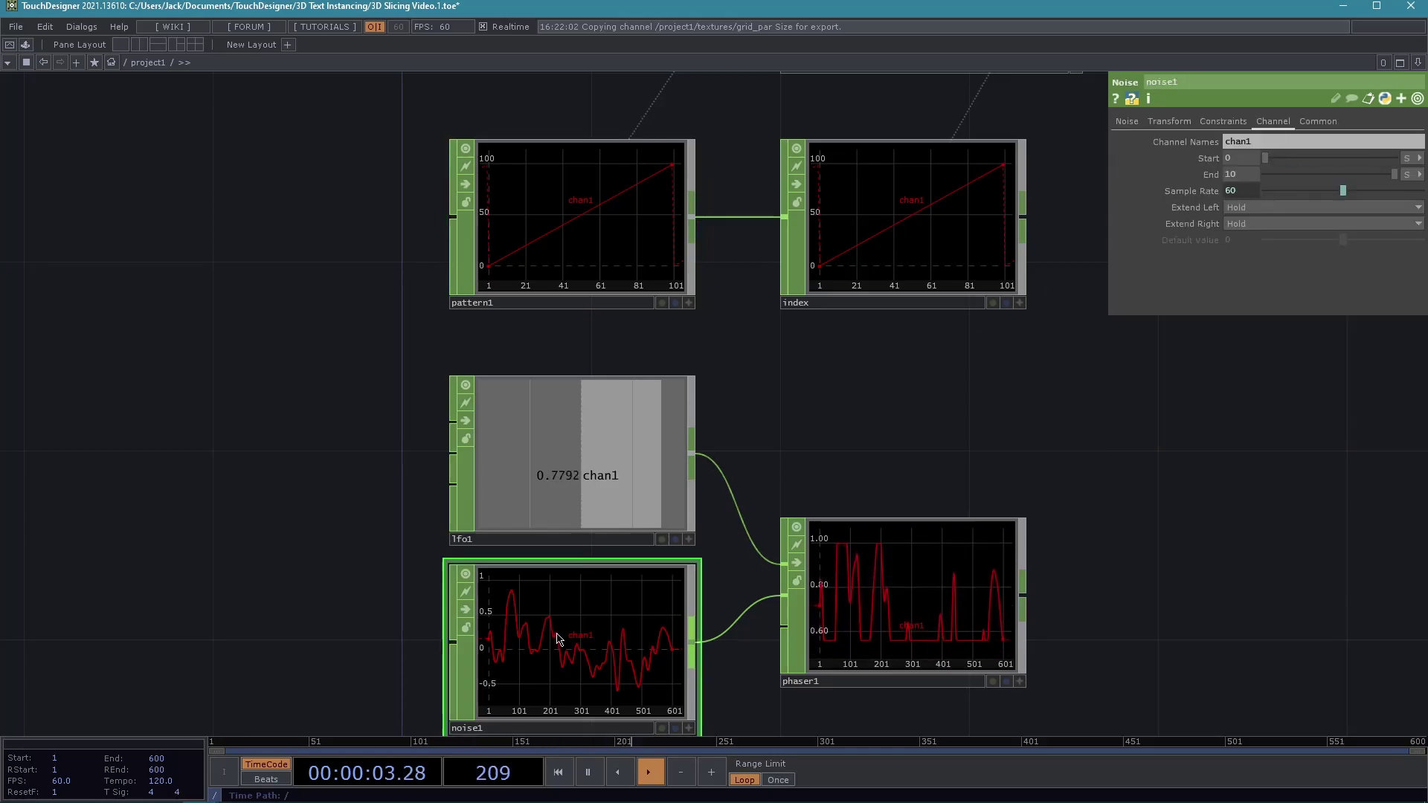
pyautogui.click(1203, 176)
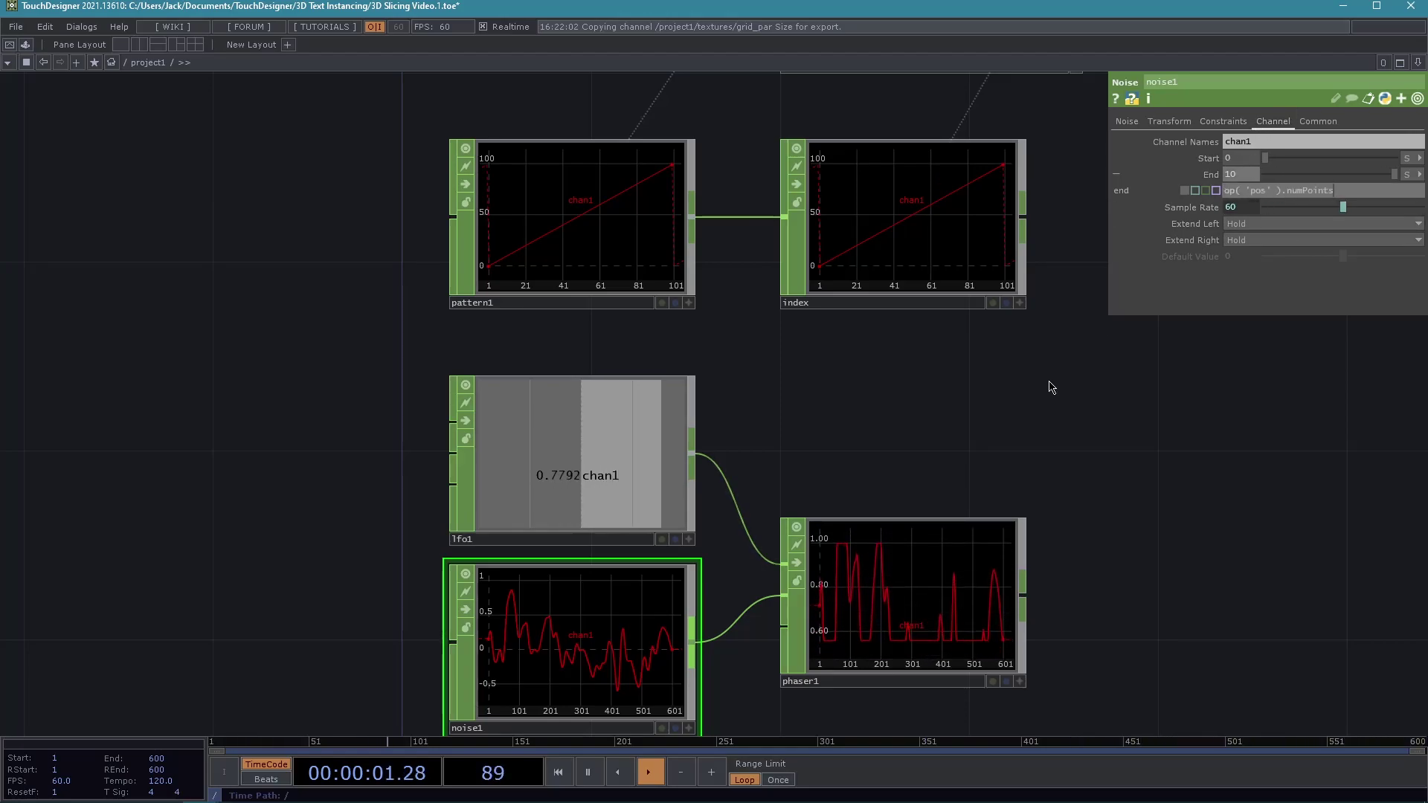
pyautogui.press('Return')
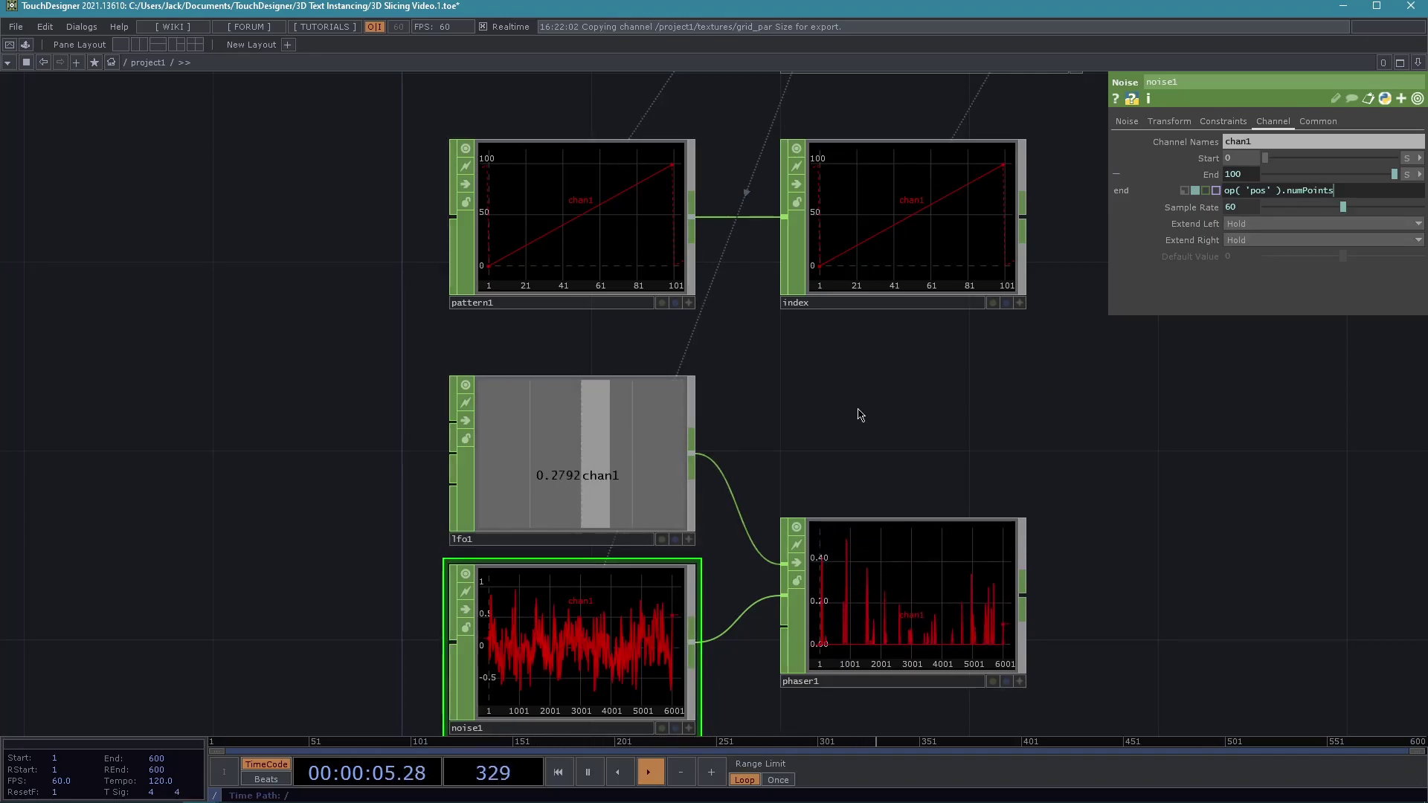
# Change the unit of noise1's channel End to Frames and collapse the parameter's expression line.
pyautogui.click(1416, 175)
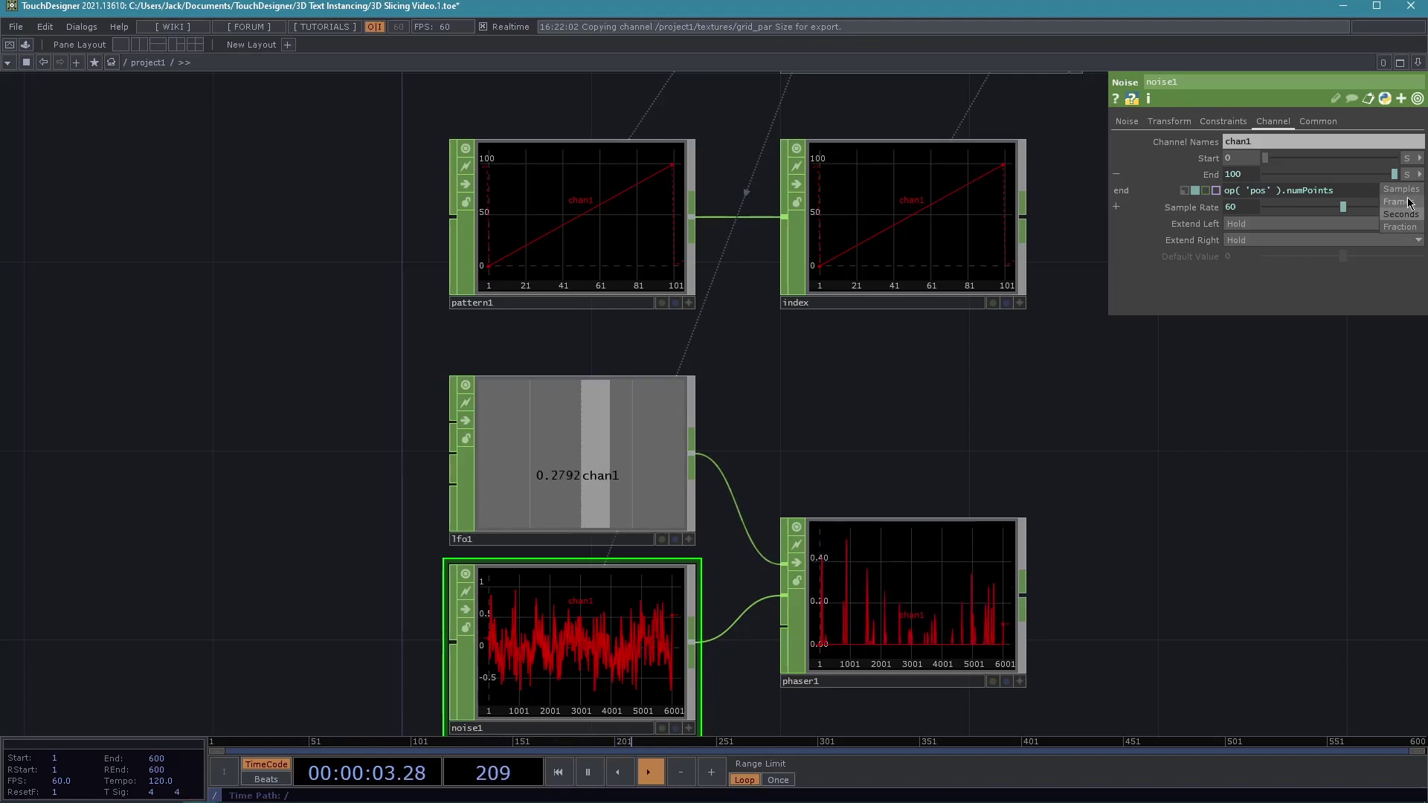
pyautogui.click(1404, 202)
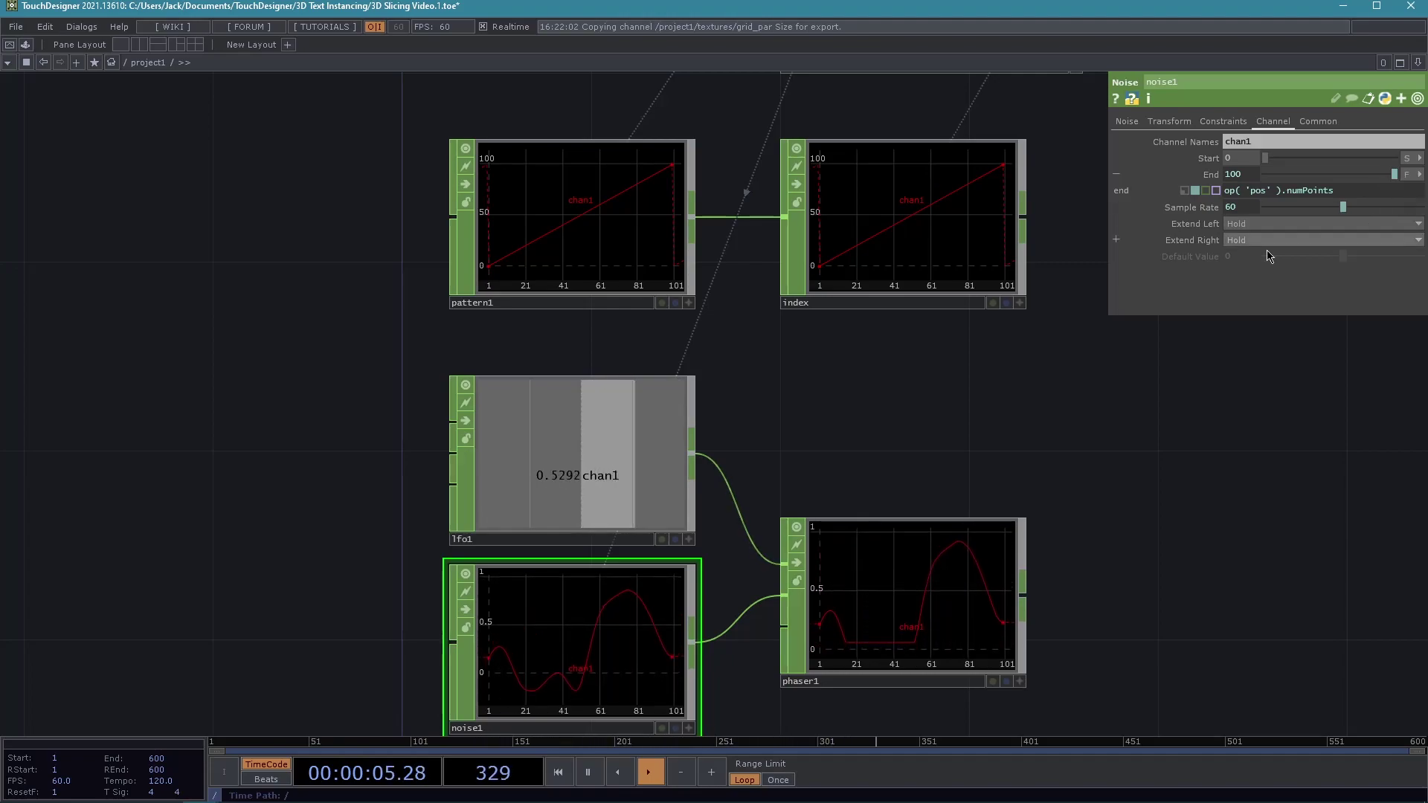
pyautogui.moveTo(900, 430); pyautogui.dragTo(944, 328)
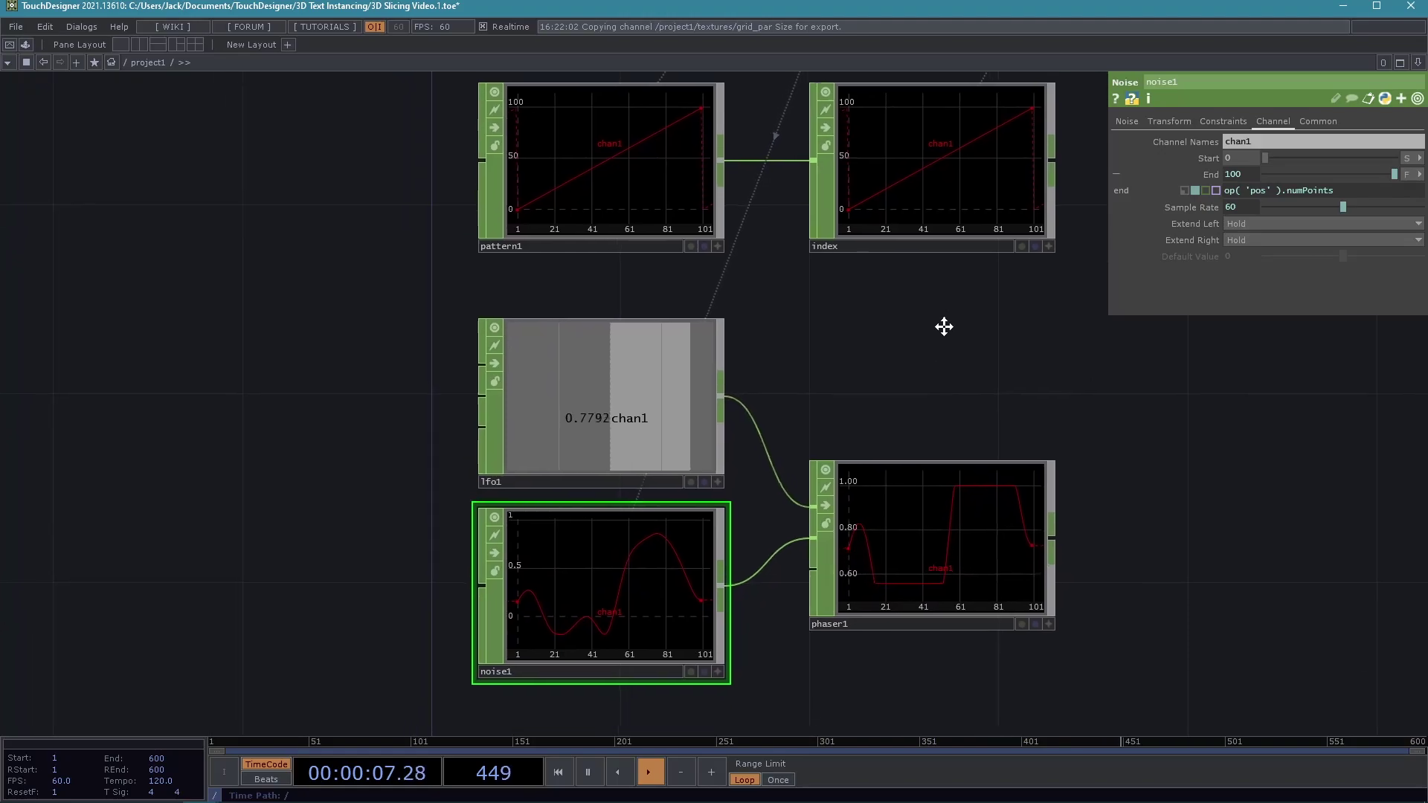
pyautogui.scroll(3, 787, 672)
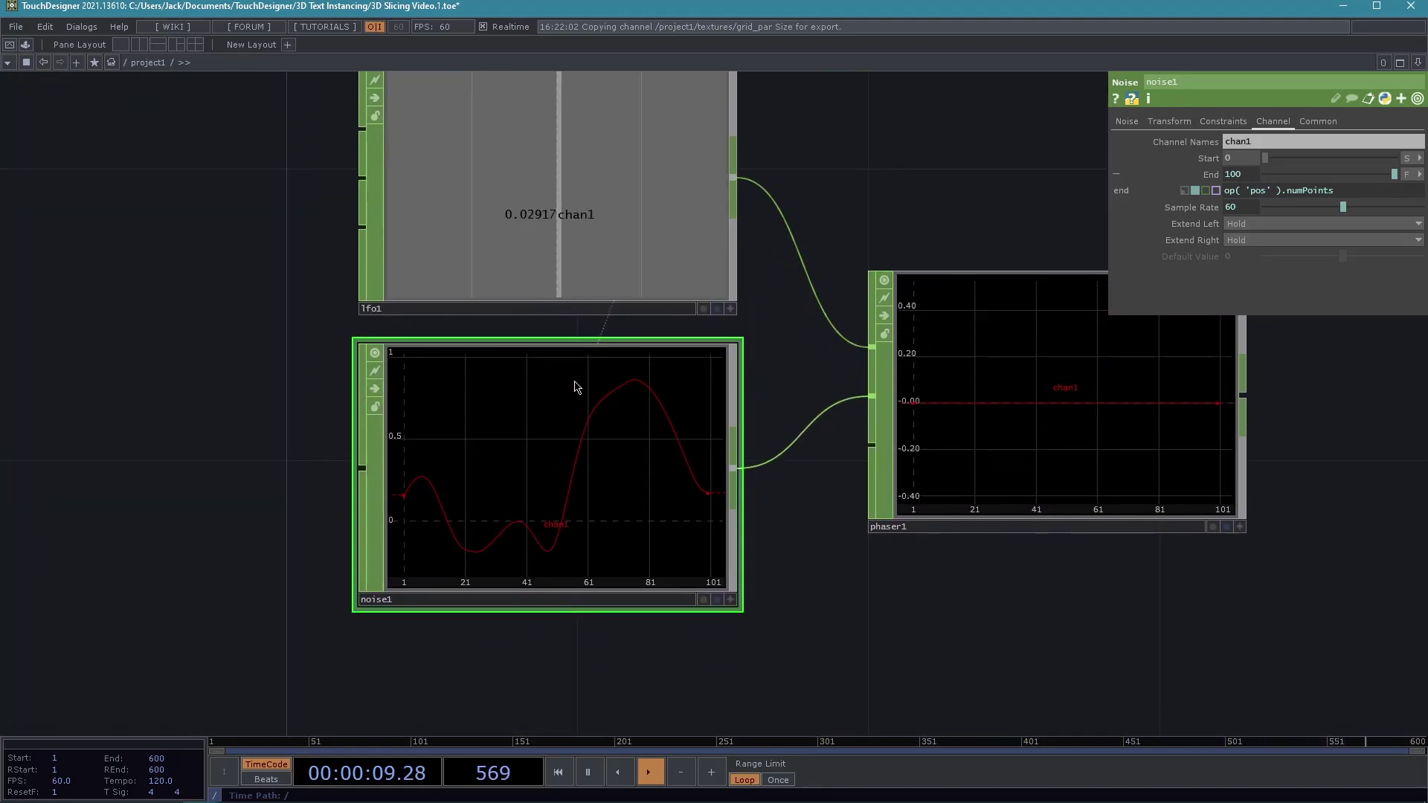
pyautogui.scroll(-2, 685, 679)
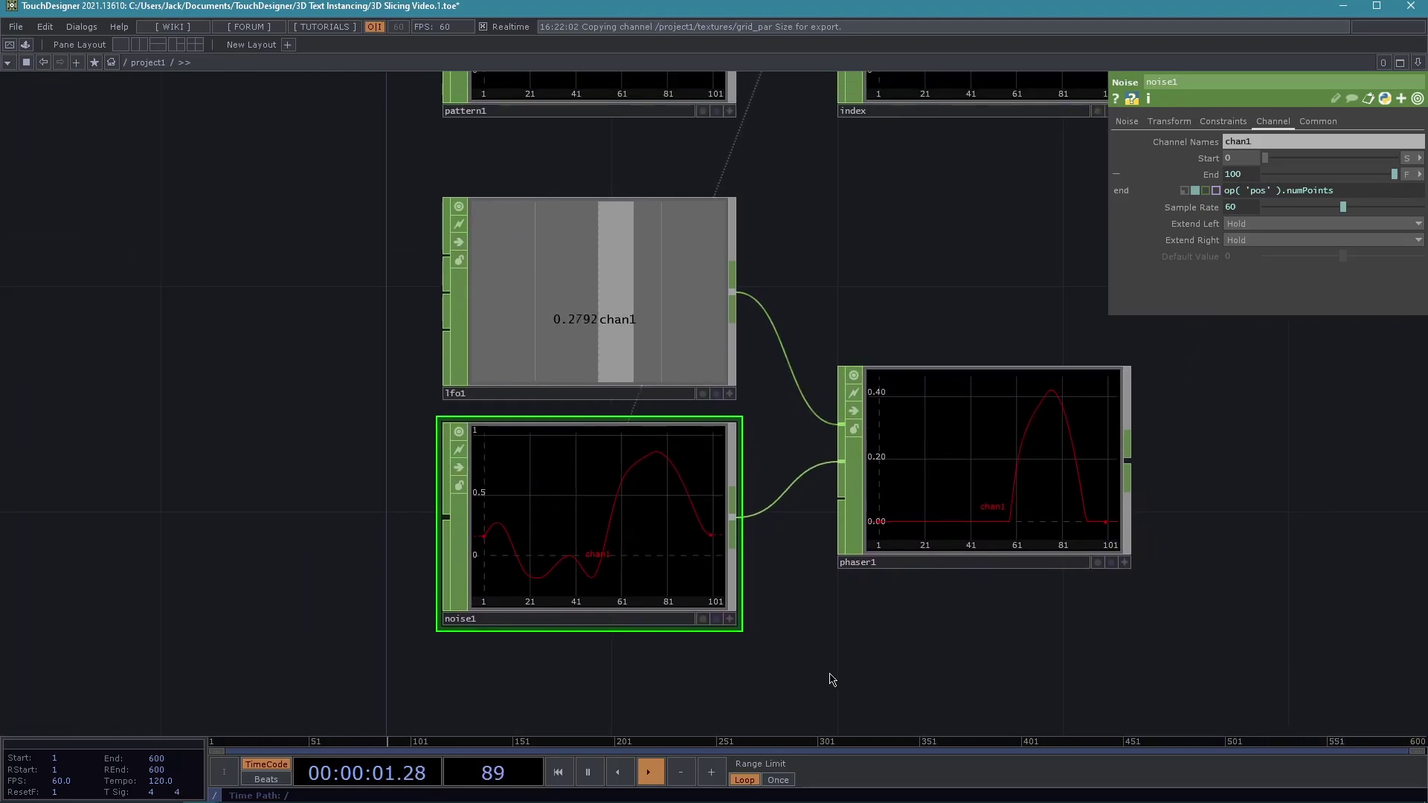
pyautogui.moveTo(825, 673); pyautogui.dragTo(792, 588)
pyautogui.scroll(-2, 746, 685)
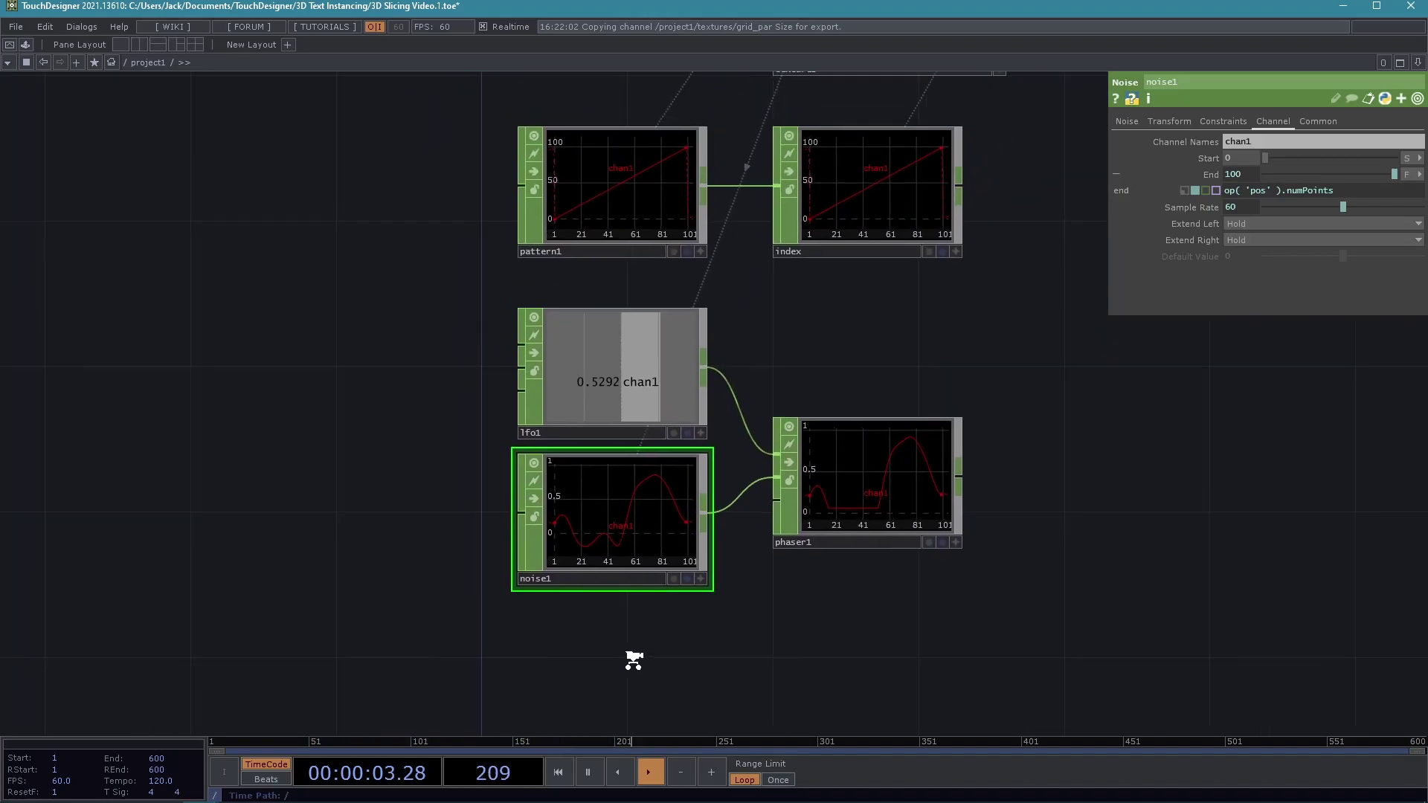
pyautogui.click(1212, 175)
pyautogui.moveTo(675, 662); pyautogui.dragTo(706, 652)
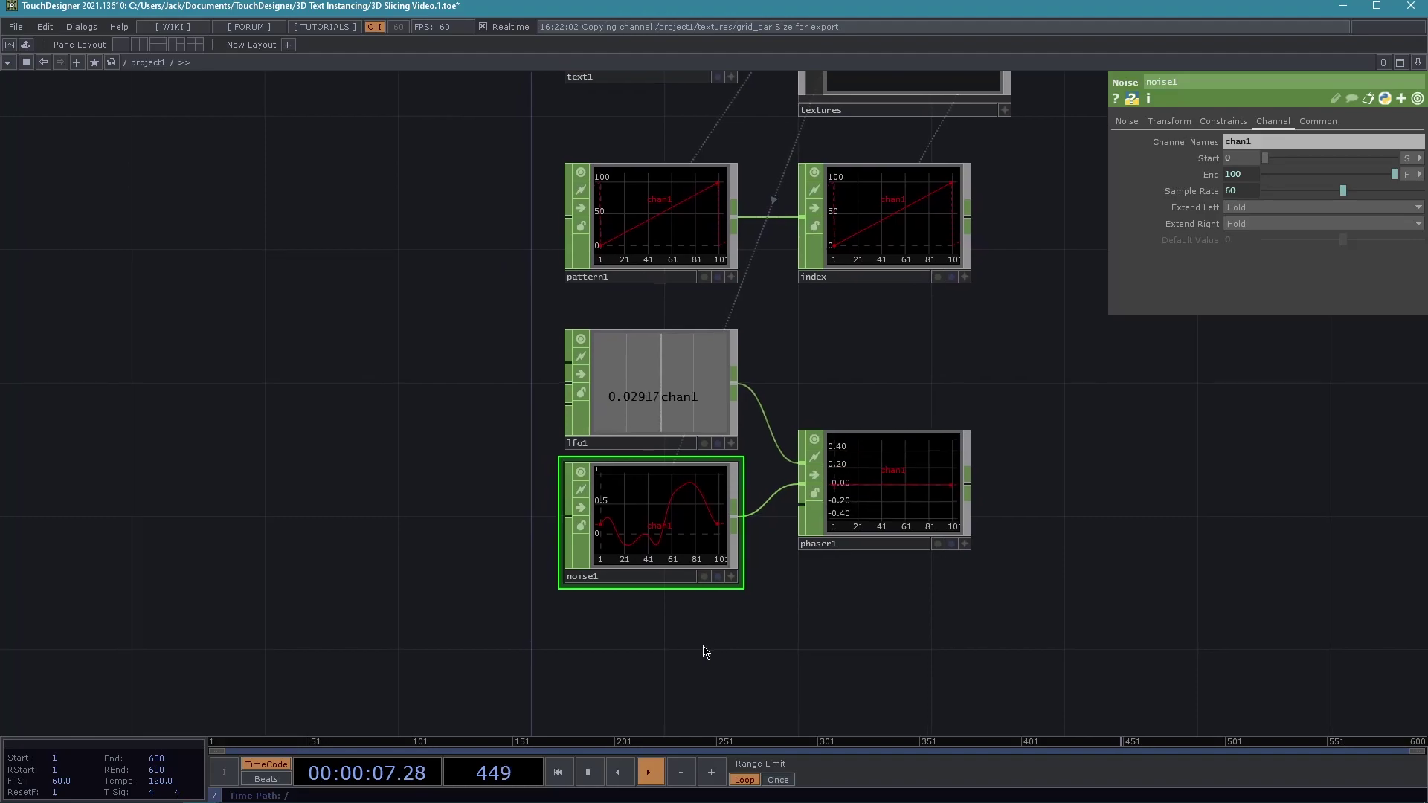
# Set noise1's Period to 0.01.
pyautogui.scroll(-2, 694, 615)
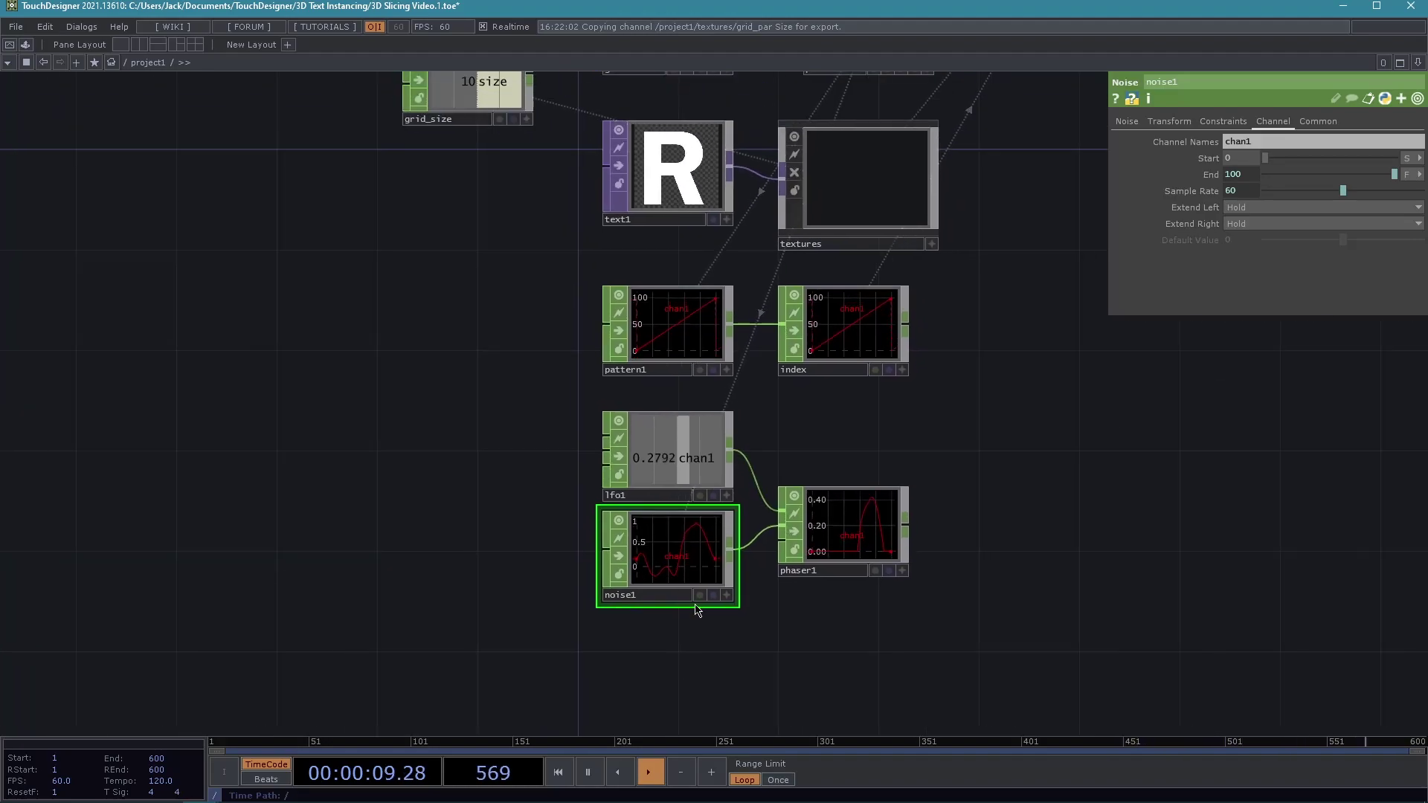
pyautogui.scroll(3, 714, 637)
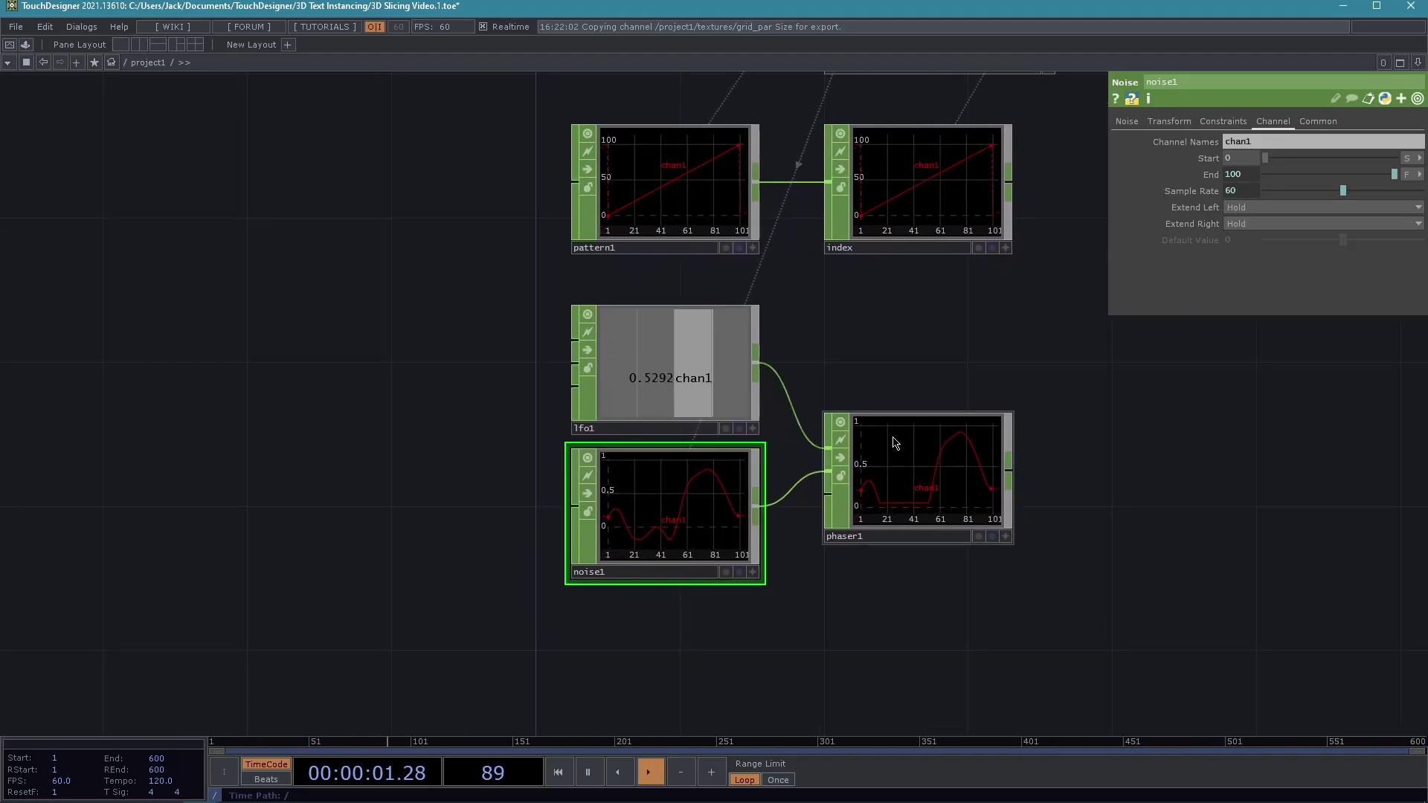
pyautogui.moveTo(1029, 625)
pyautogui.mouseDown()
pyautogui.moveTo(769, 605)
pyautogui.moveTo(1045, 605)
pyautogui.mouseUp()
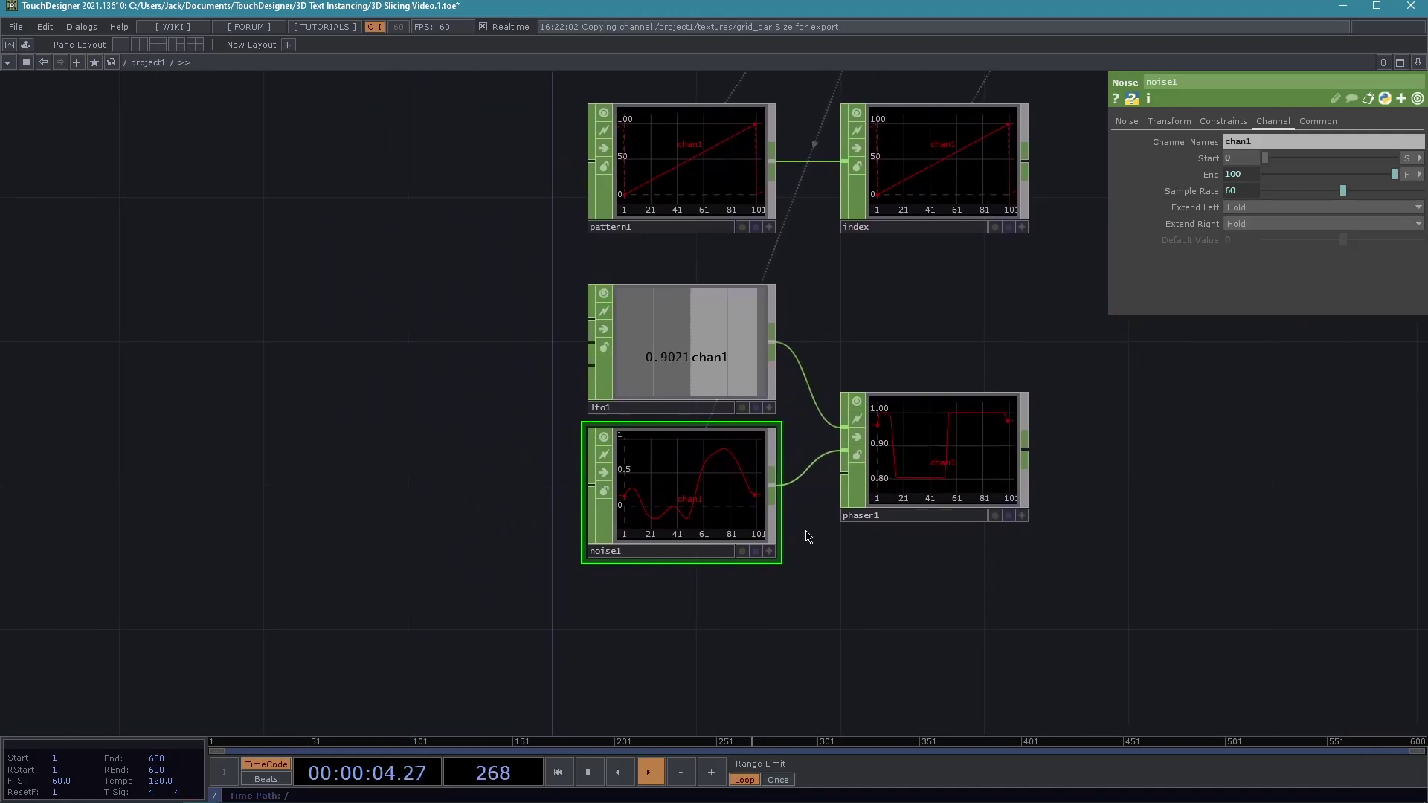
pyautogui.click(1126, 121)
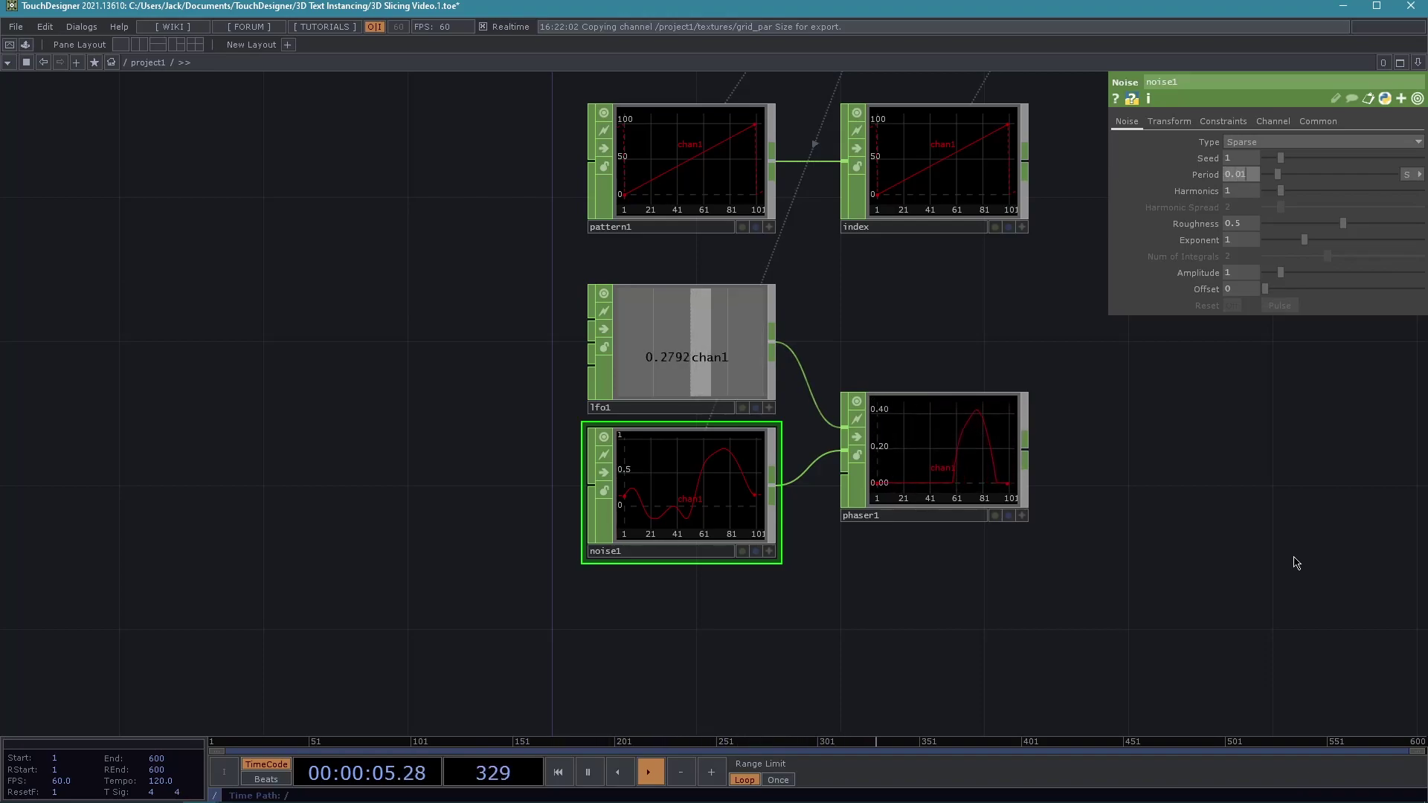
pyautogui.press('Return')
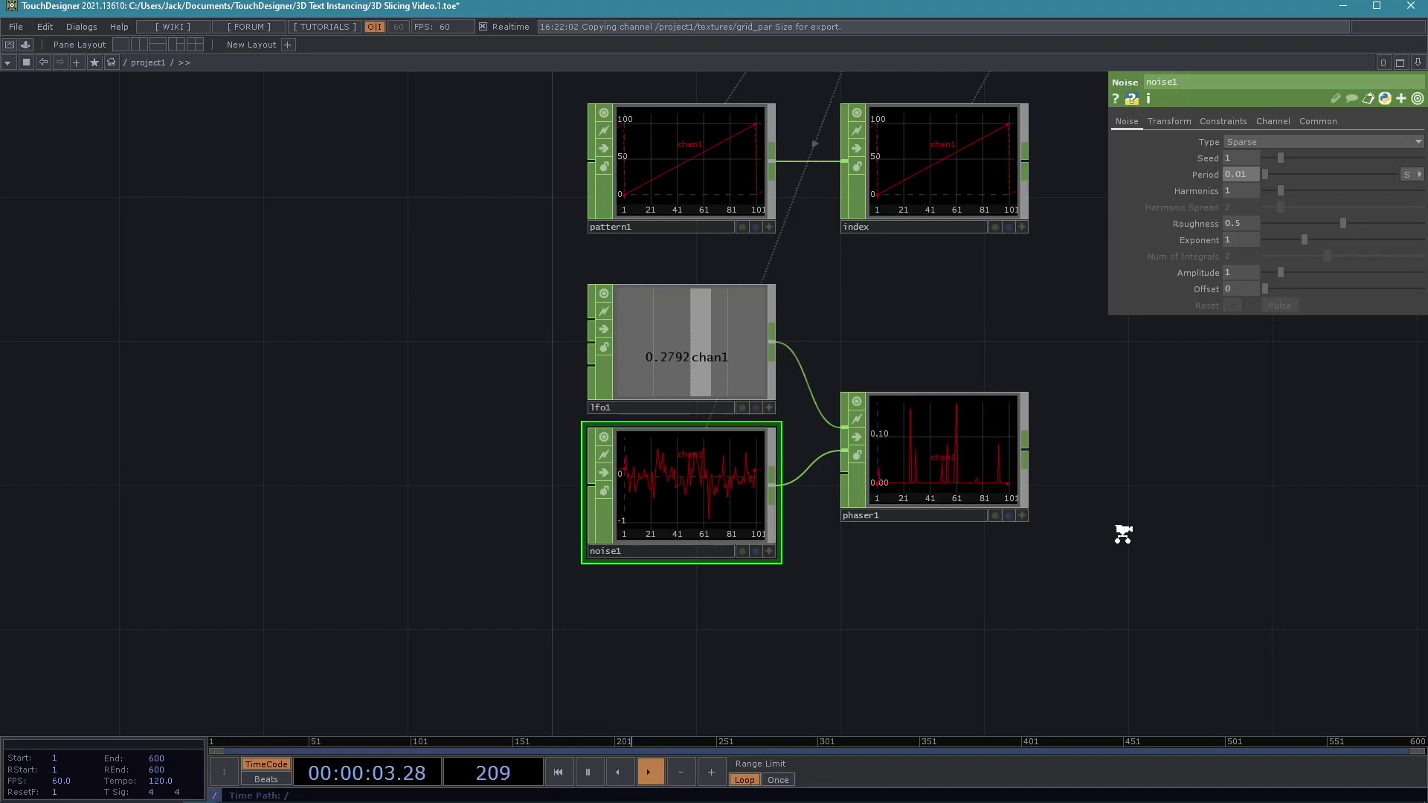
# Set noise1's Seed to 5.
pyautogui.scroll(-3, 1128, 535)
pyautogui.scroll(2, 699, 573)
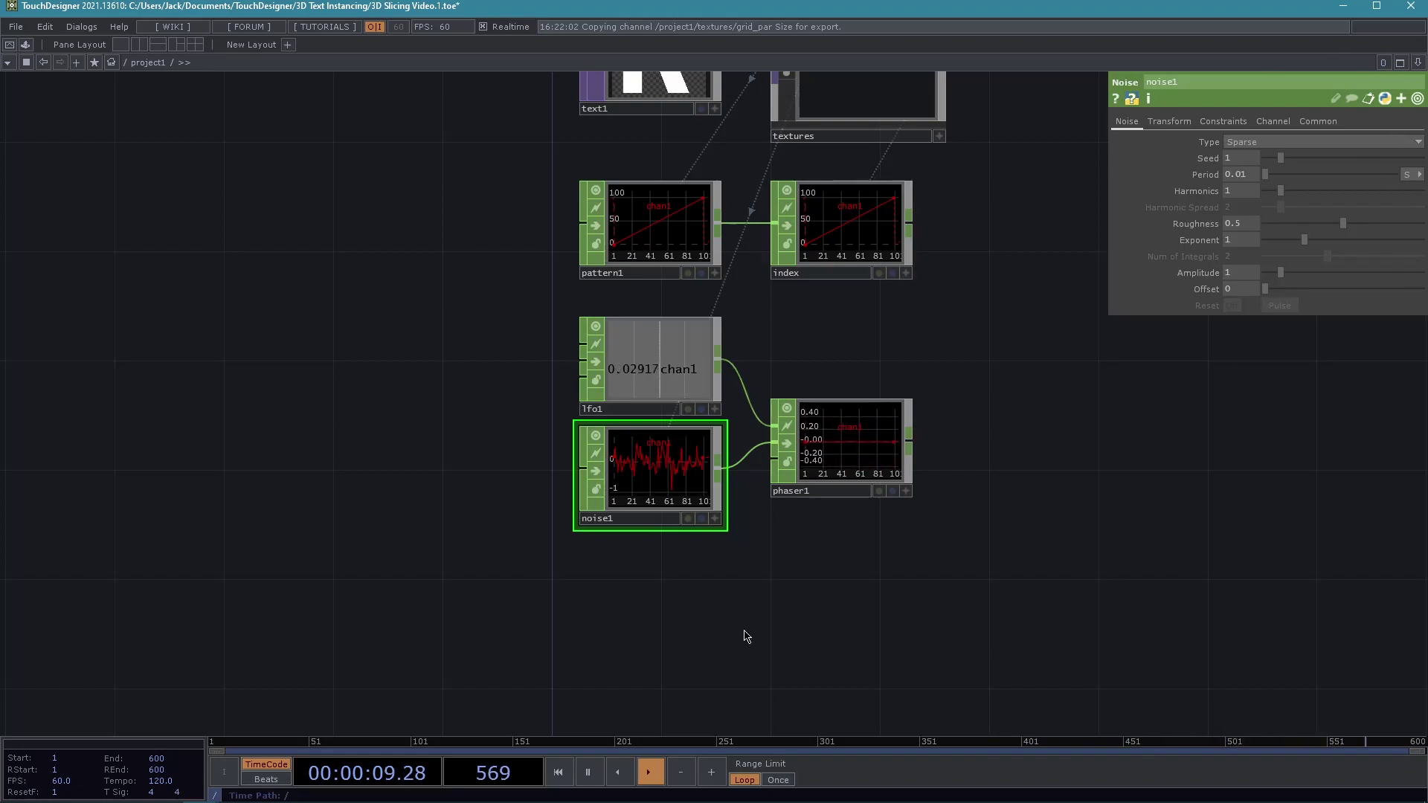
pyautogui.moveTo(921, 596); pyautogui.dragTo(822, 594)
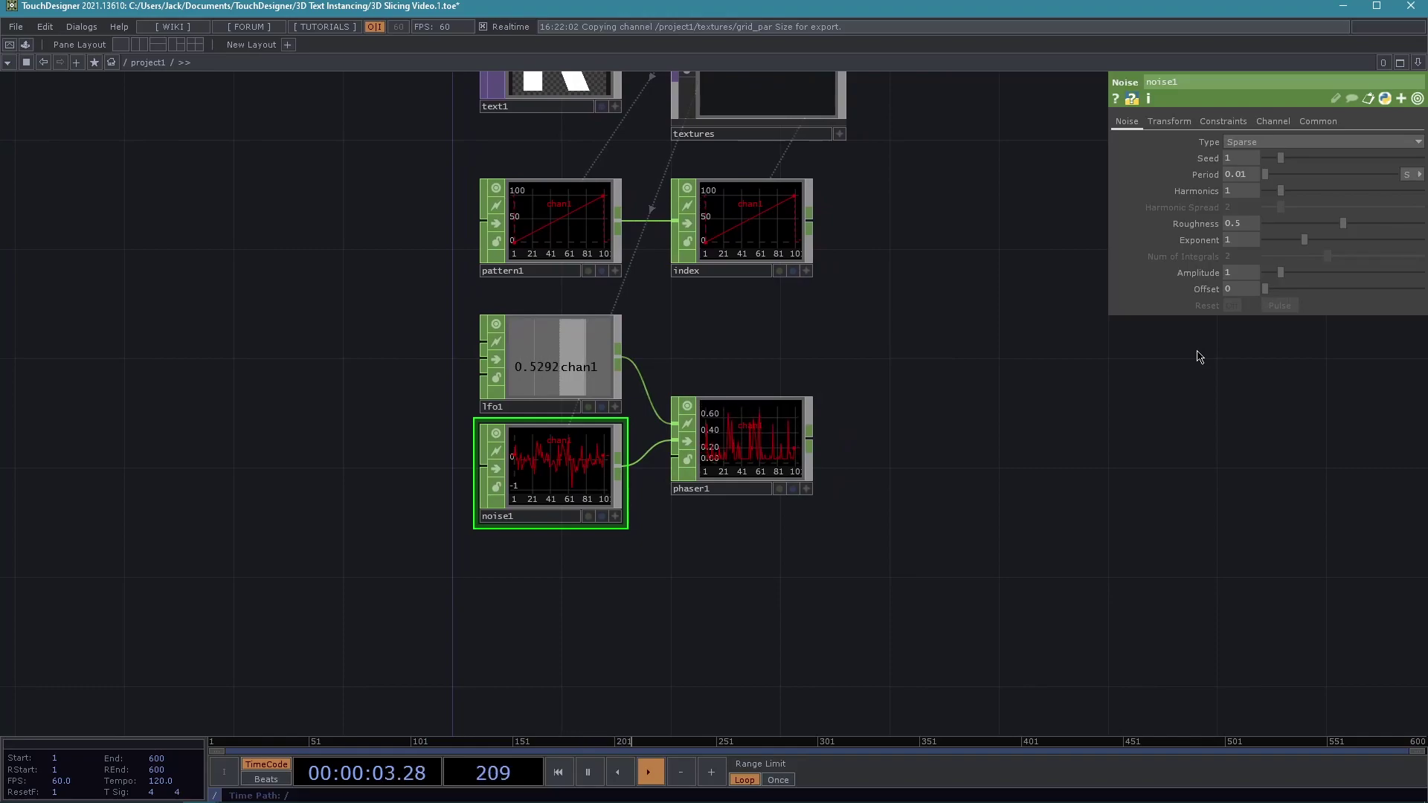
pyautogui.moveTo(1112, 271); pyautogui.dragTo(974, 363)
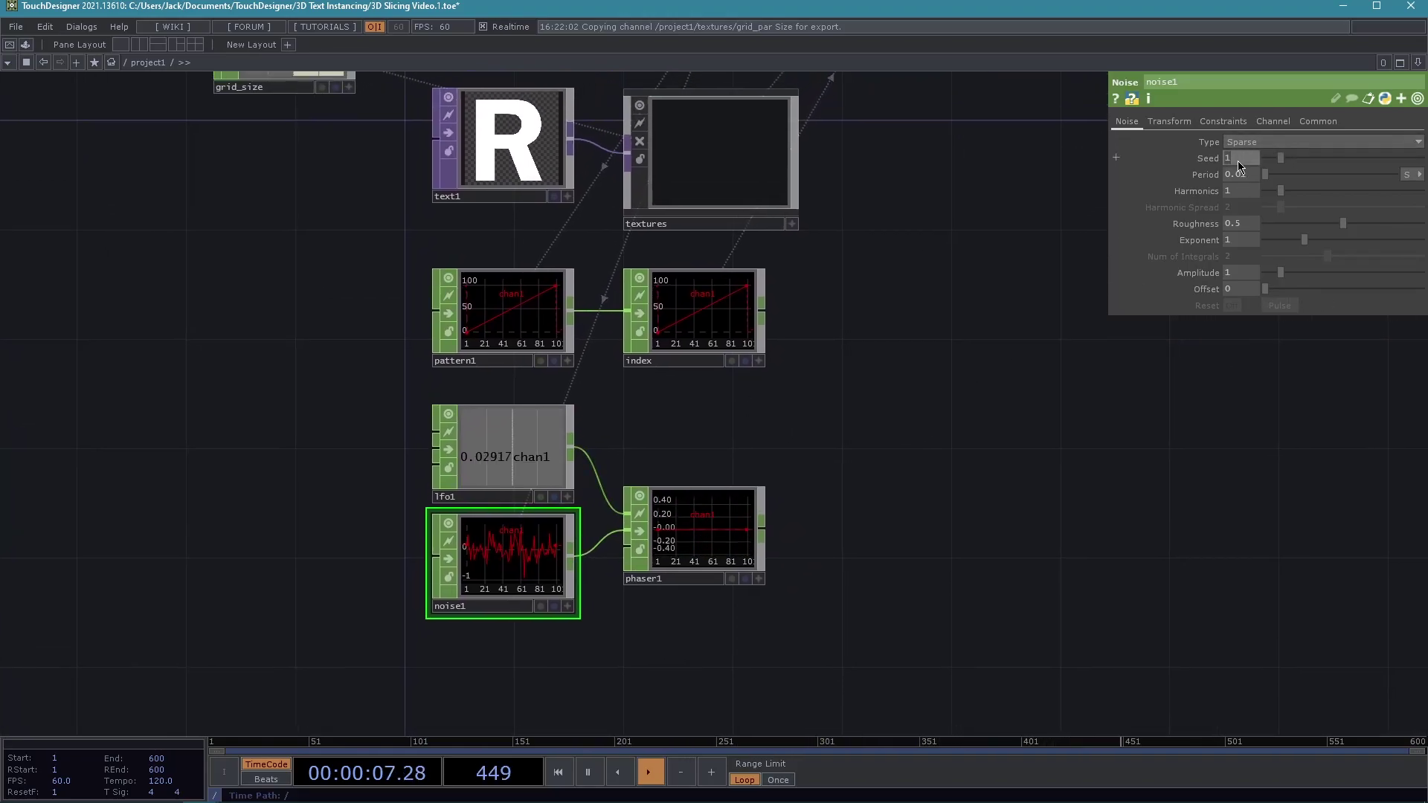
pyautogui.write('5')
pyautogui.press('Return')
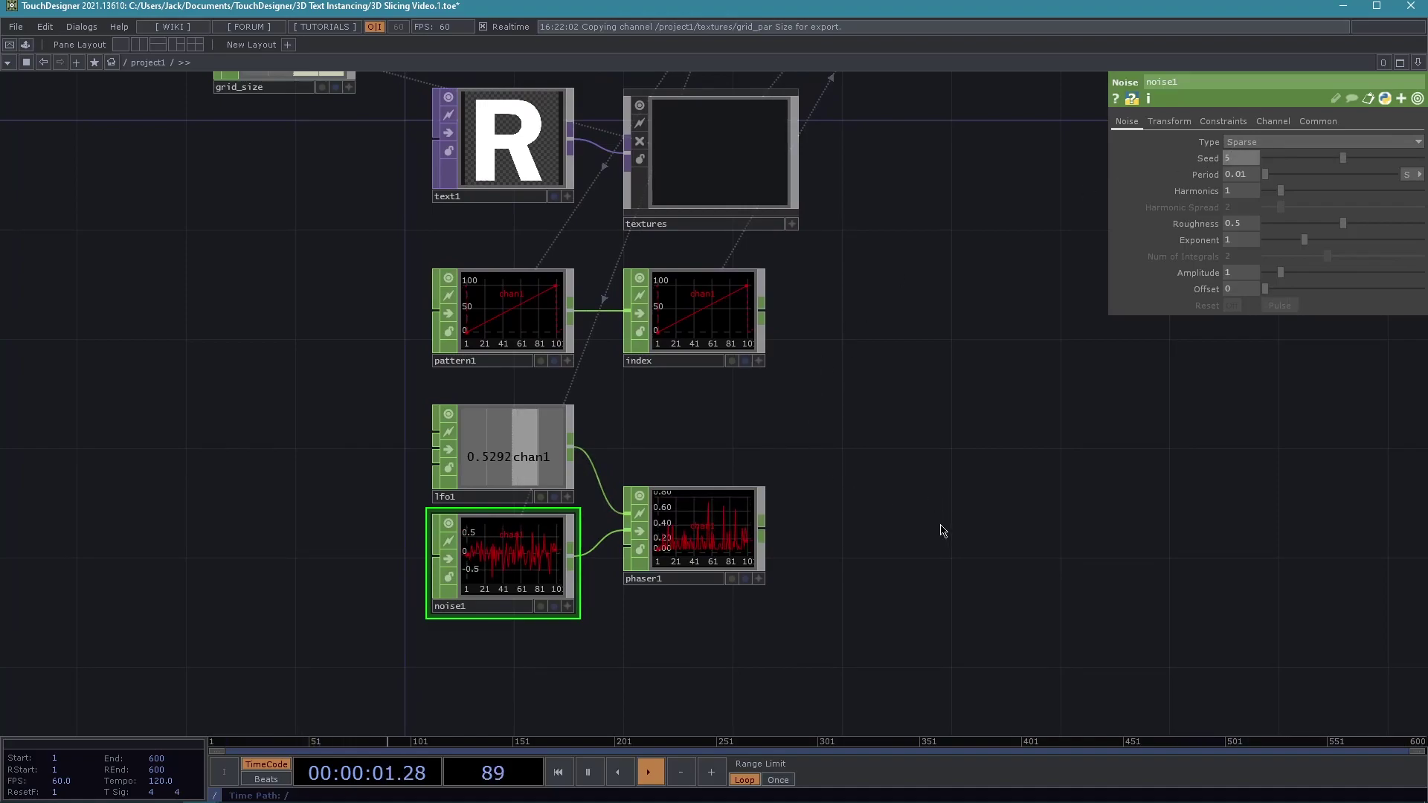
# Add a Math CHOP connected to phaser1's output and place it to the right of phaser1.
pyautogui.moveTo(920, 510); pyautogui.dragTo(882, 418)
pyautogui.scroll(3, 647, 595)
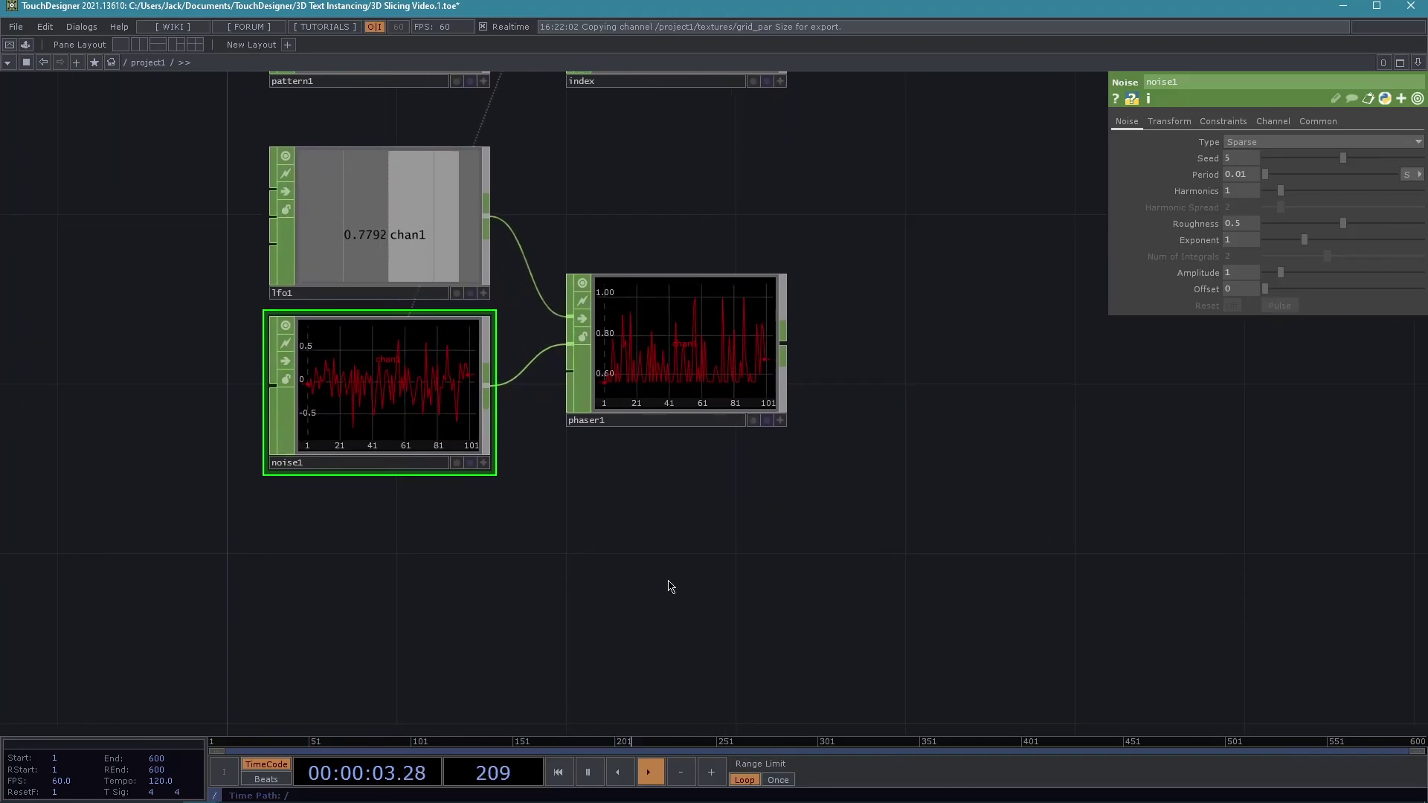
pyautogui.scroll(1, 677, 536)
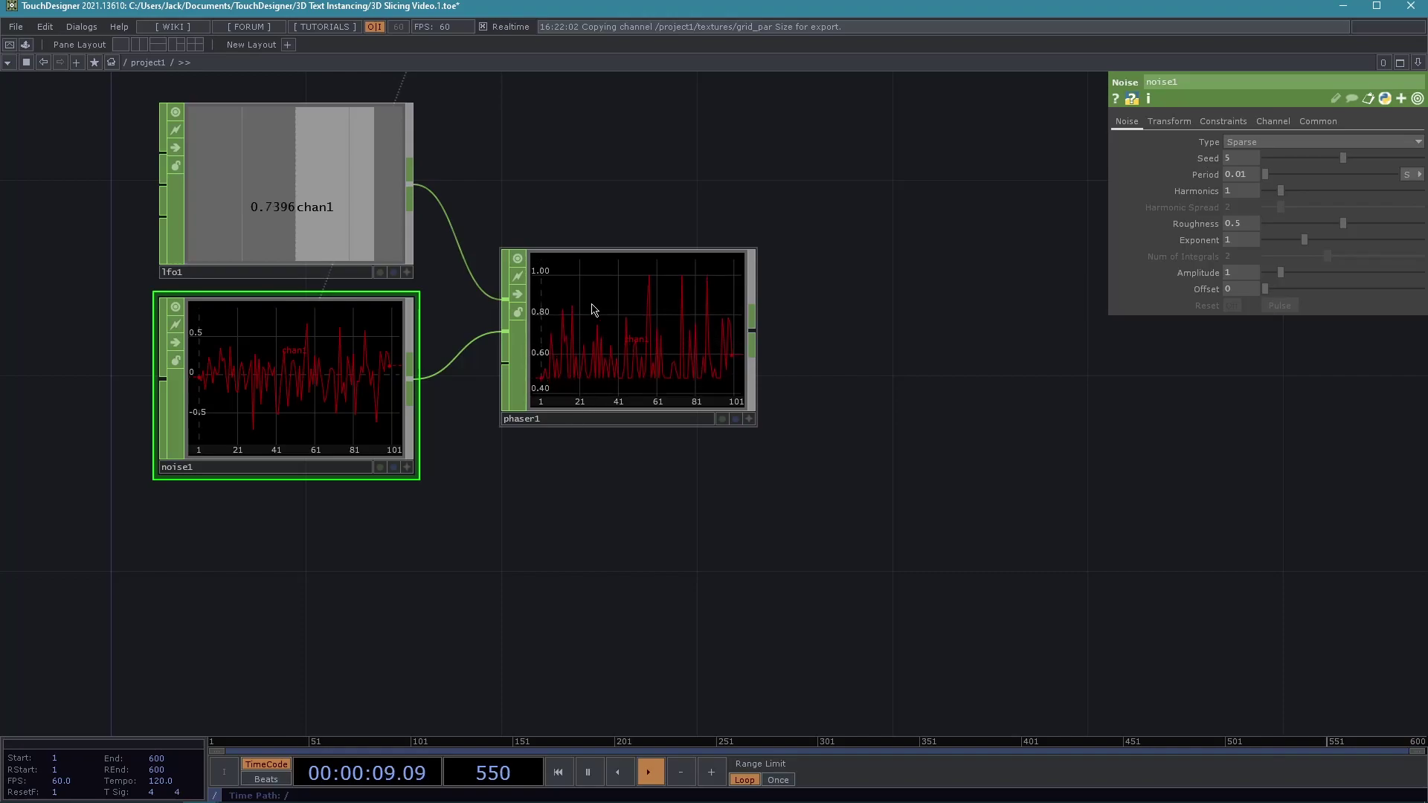
pyautogui.scroll(-2, 758, 327)
pyautogui.moveTo(816, 379); pyautogui.dragTo(629, 368)
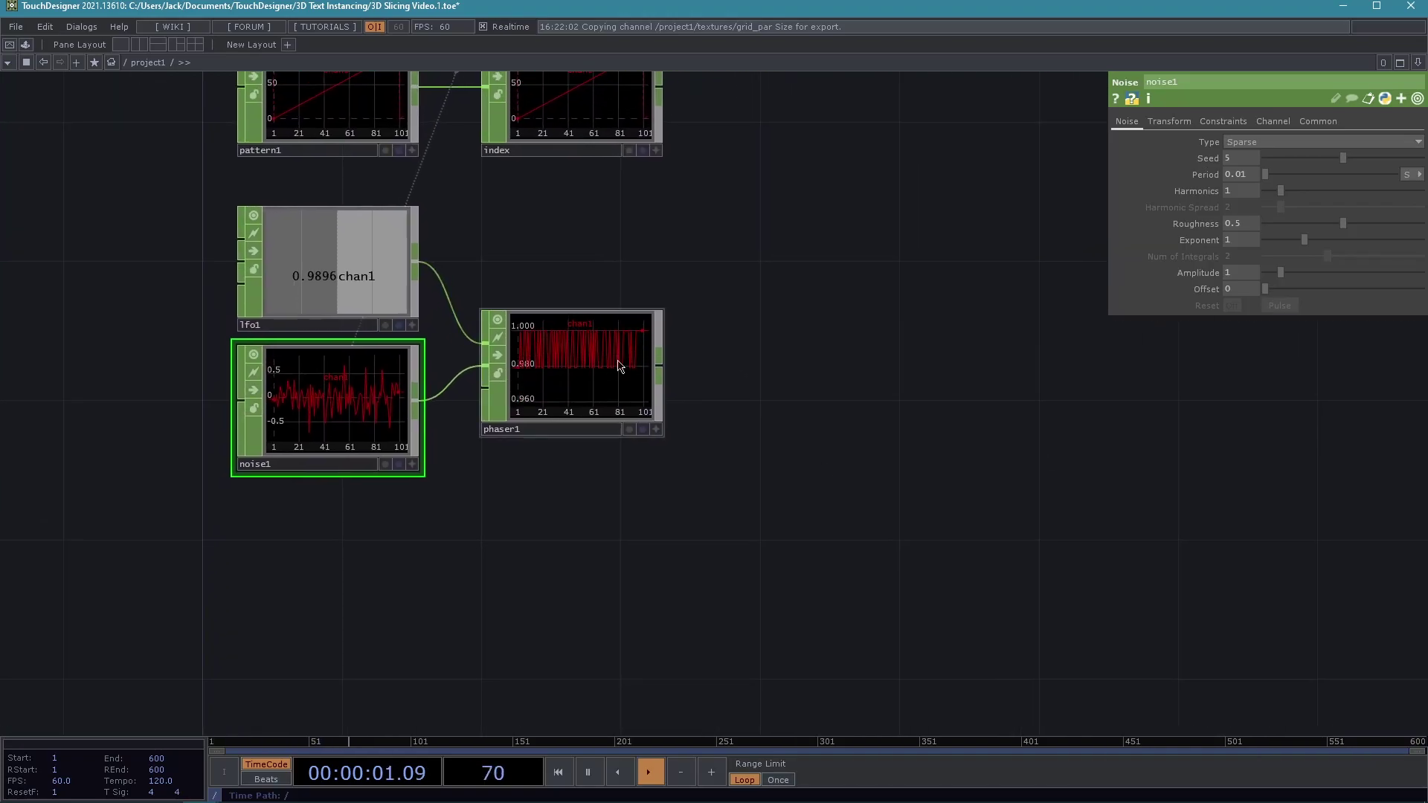
pyautogui.rightClick(666, 371)
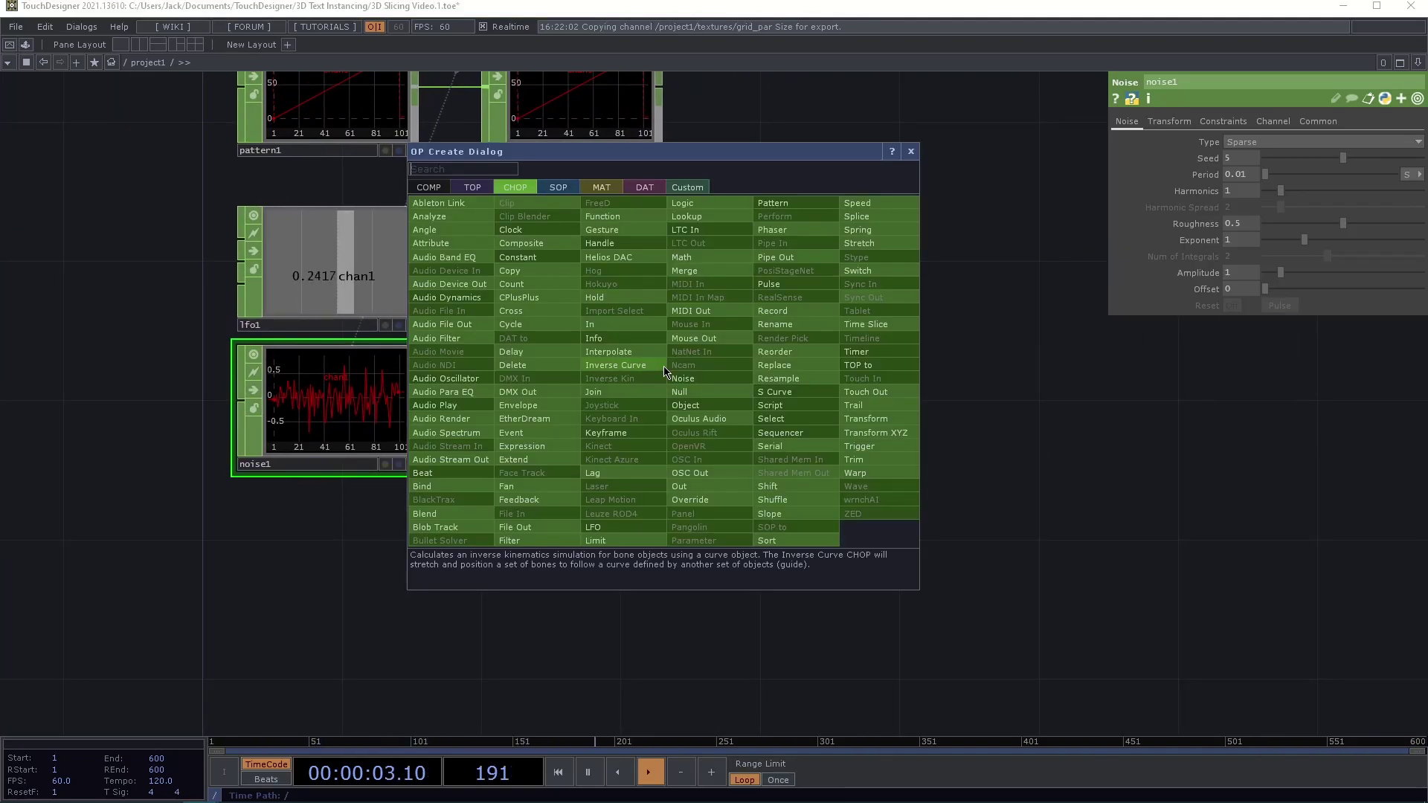
pyautogui.click(688, 257)
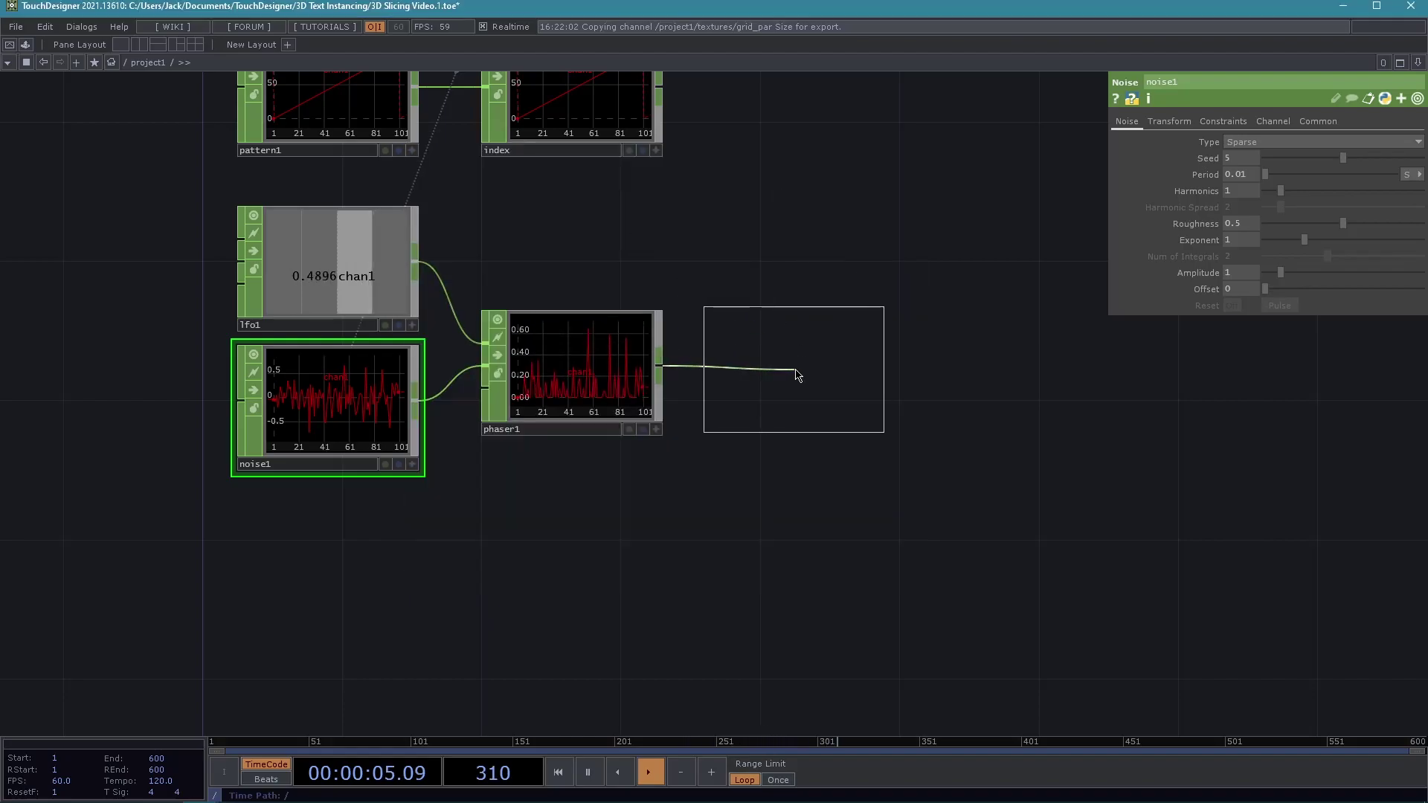
pyautogui.click(796, 371)
pyautogui.scroll(4, 835, 504)
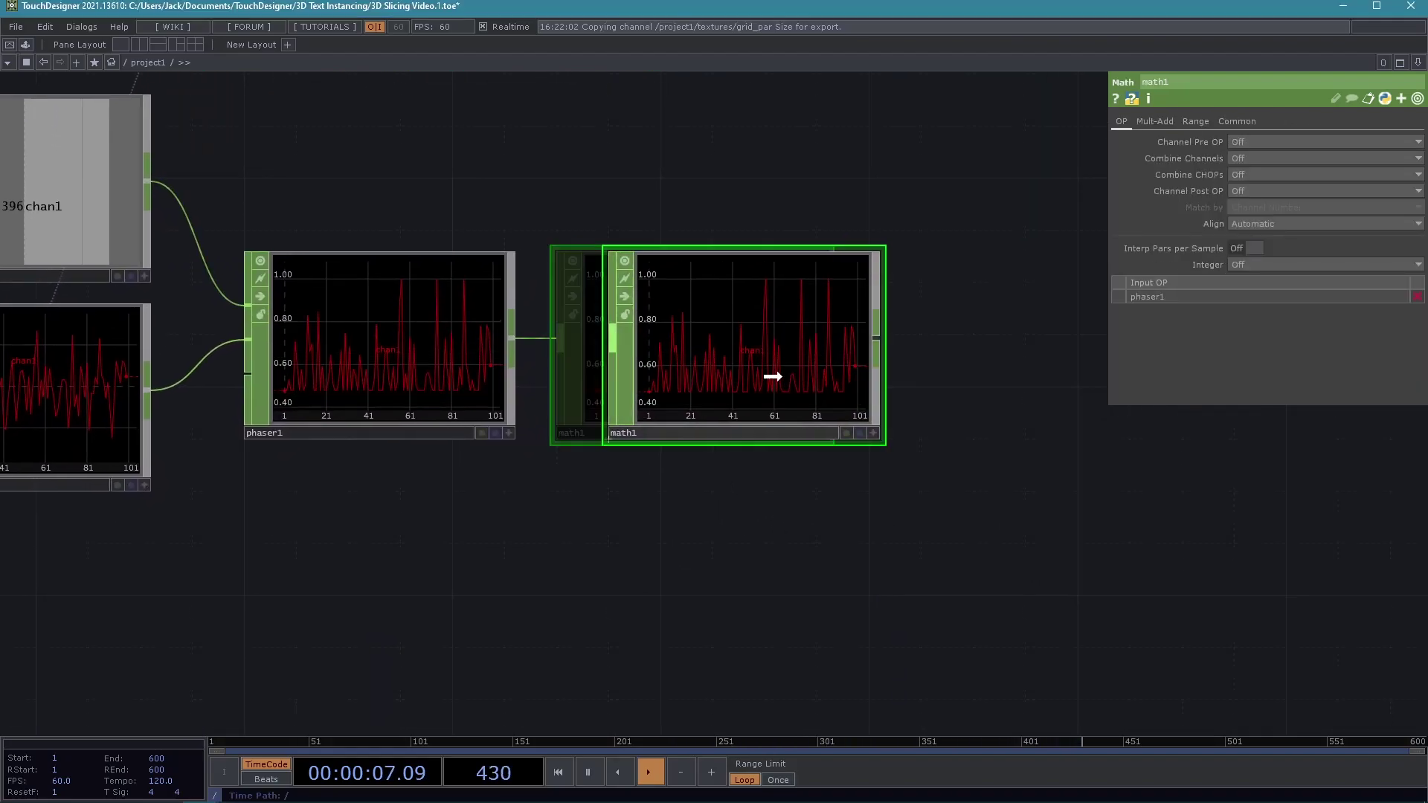
pyautogui.moveTo(726, 545); pyautogui.dragTo(868, 549)
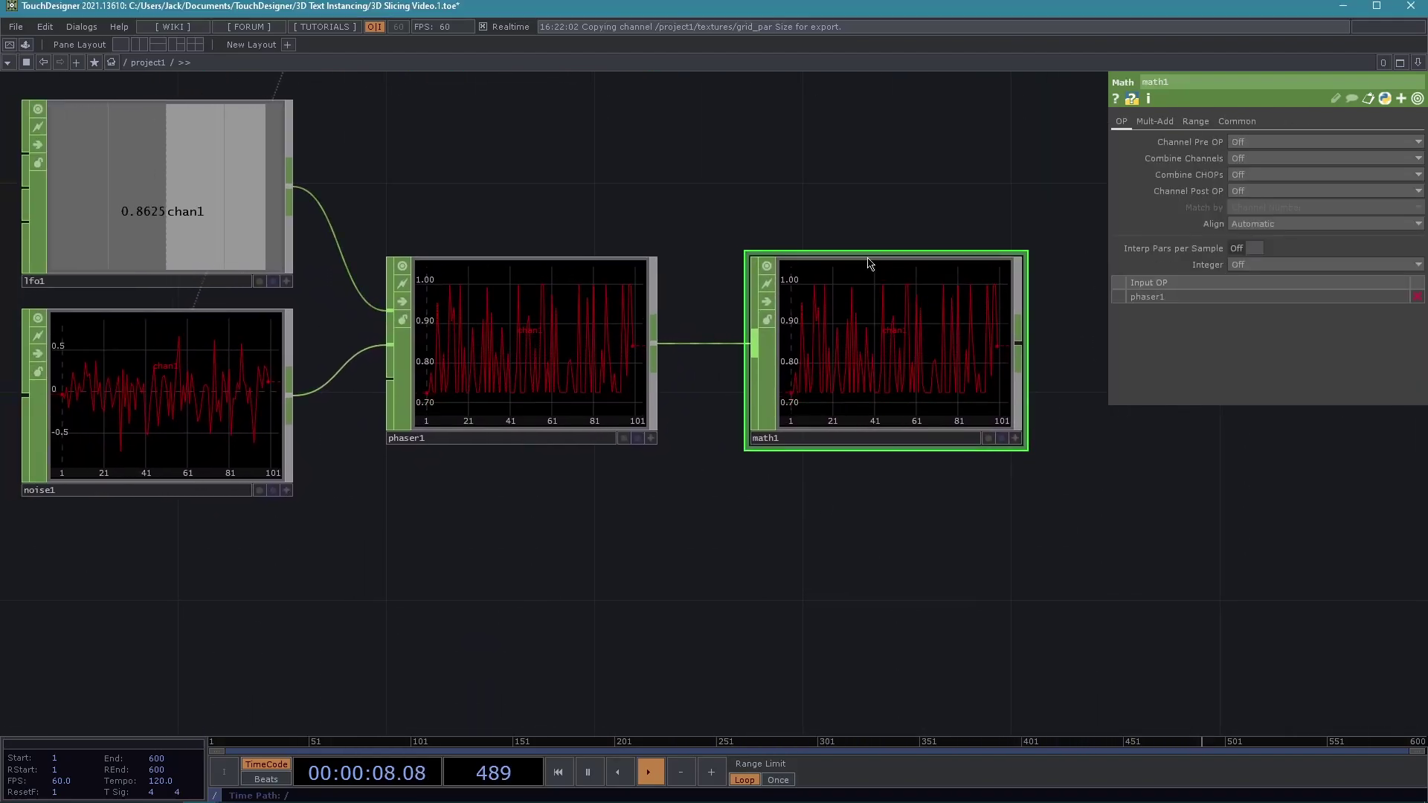
# Set the upper limit of math1's To Range to 720.
pyautogui.click(1195, 121)
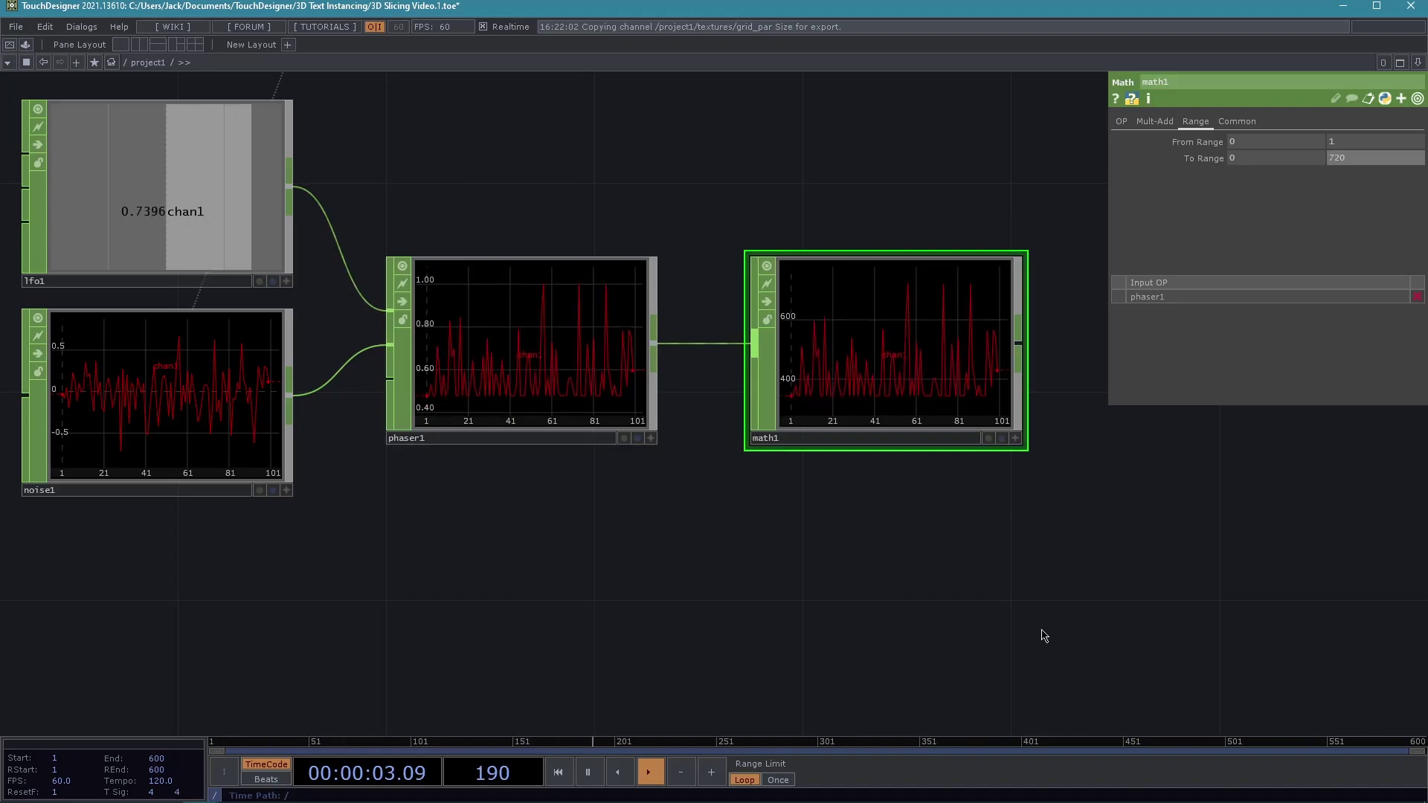
pyautogui.scroll(-3, 1051, 622)
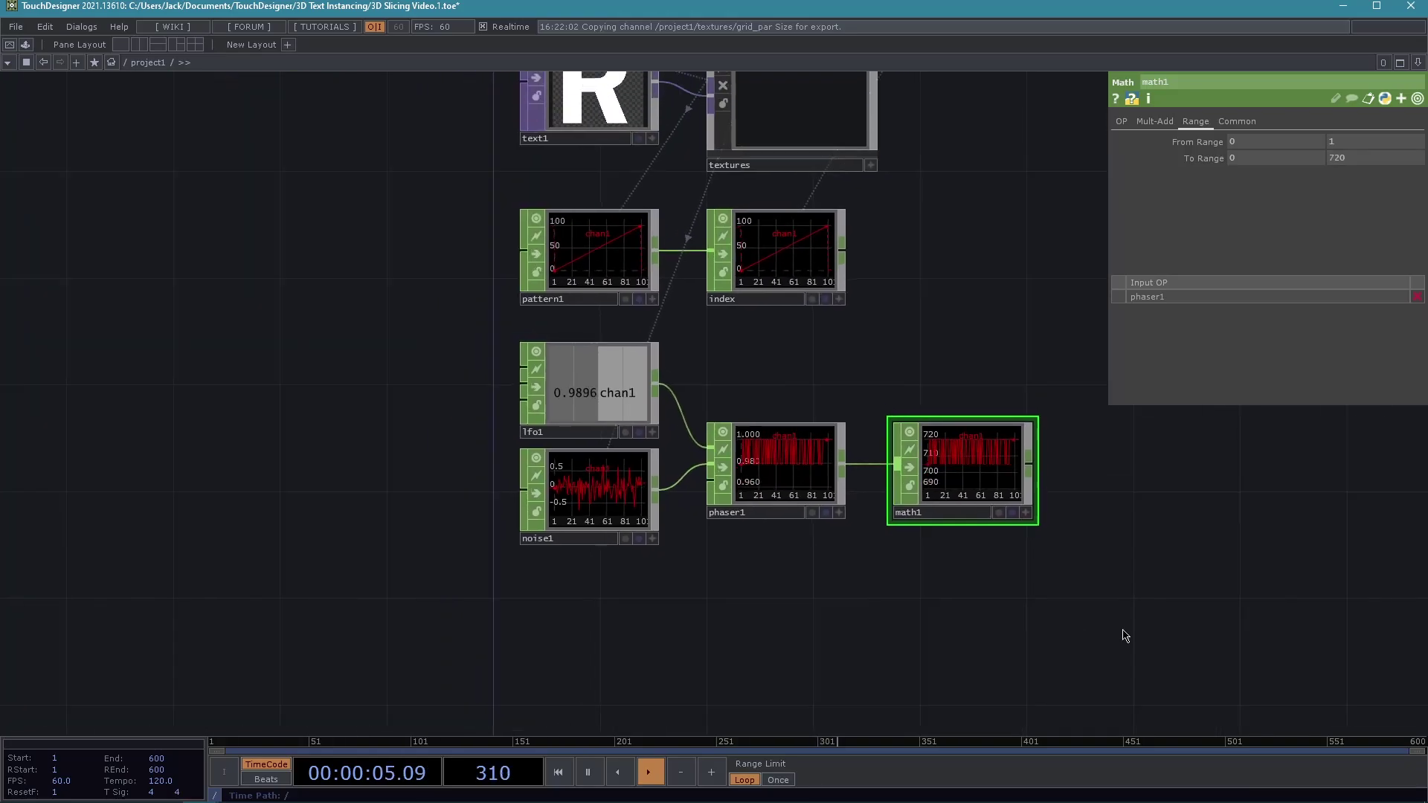
pyautogui.moveTo(1083, 638); pyautogui.dragTo(765, 577)
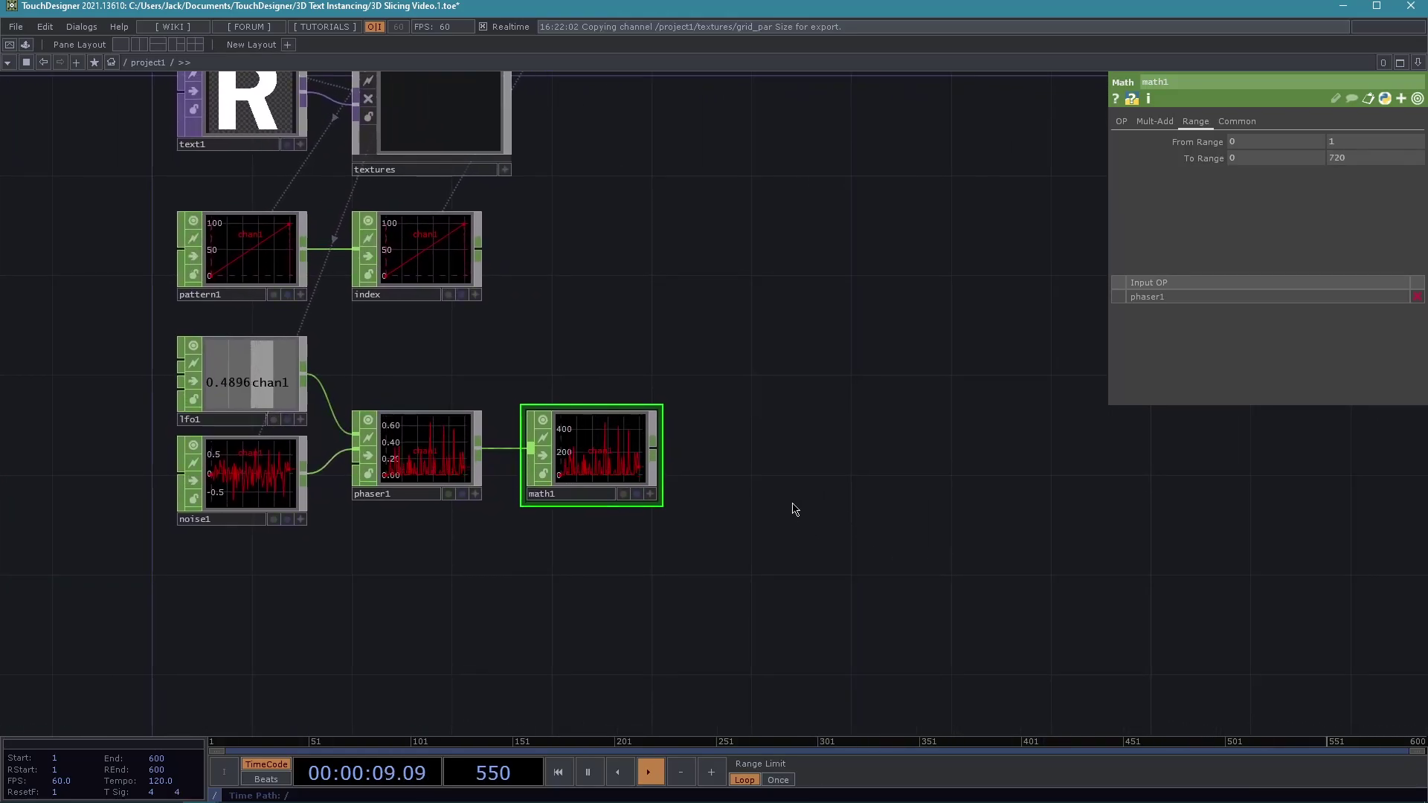
# Add a Null CHOP after math1 and rename it rotate.
pyautogui.click(776, 455)
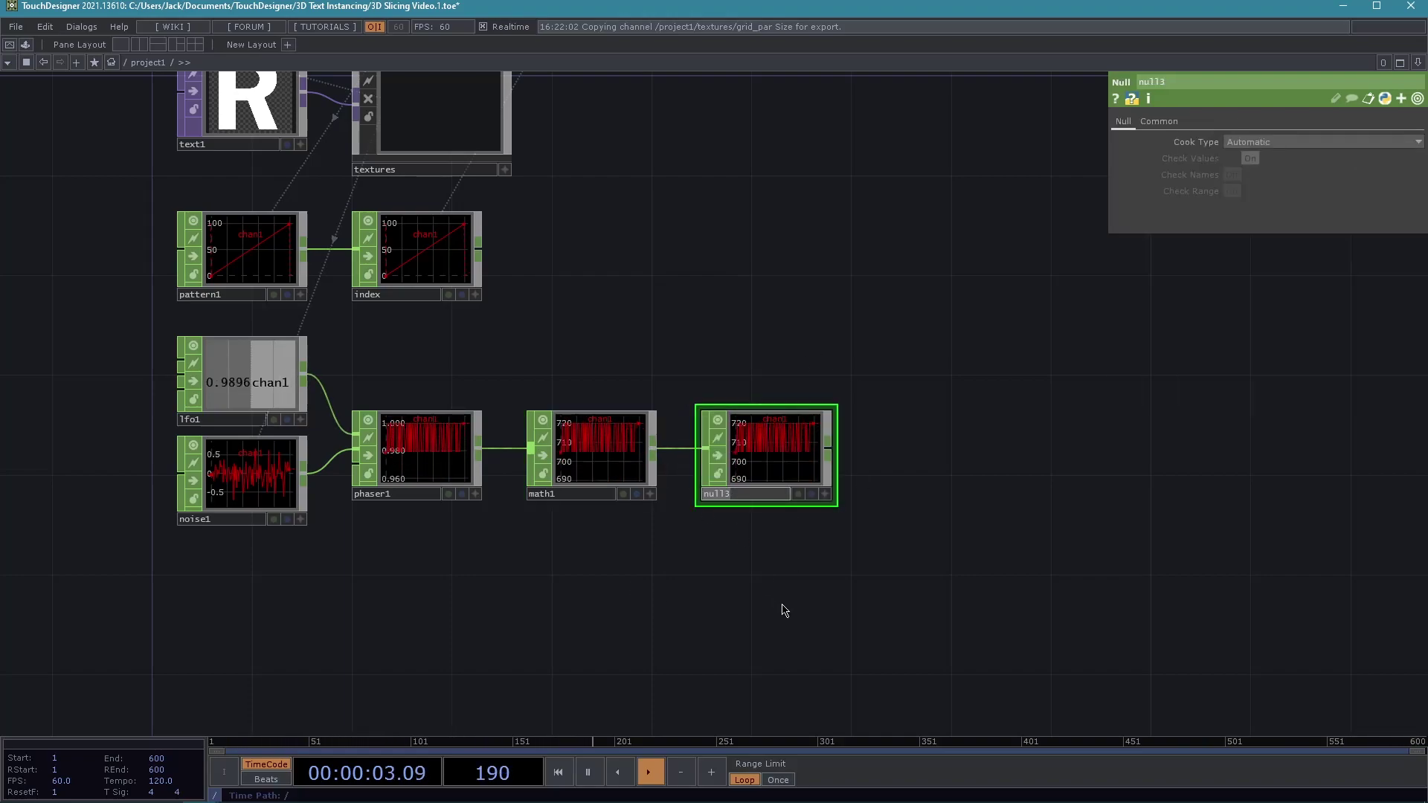
pyautogui.write('rotate')
pyautogui.press('Return')
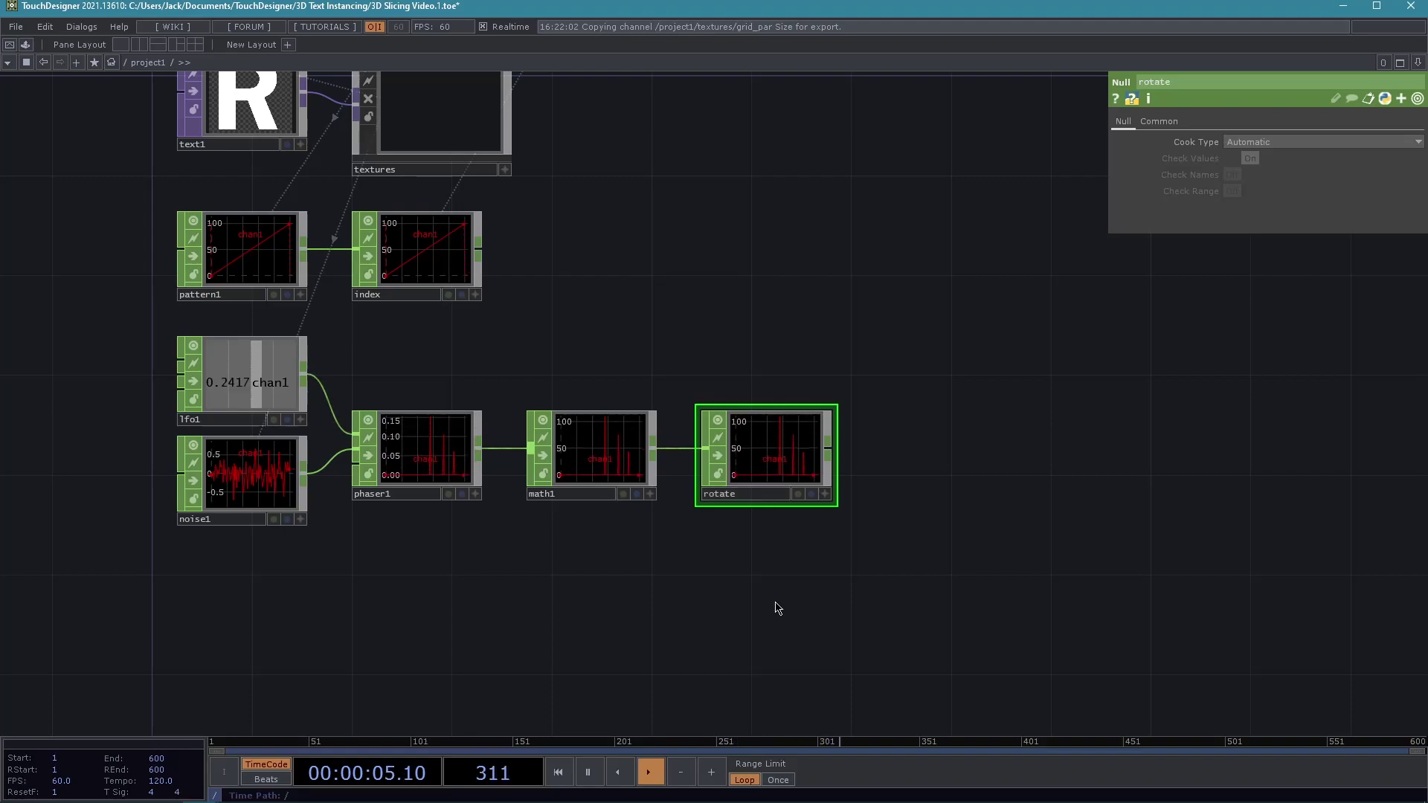
# Select geo1 and display null2's output as the network background.
pyautogui.moveTo(383, 596); pyautogui.dragTo(644, 580)
pyautogui.scroll(-3, 606, 580)
pyautogui.moveTo(771, 586); pyautogui.dragTo(420, 634)
pyautogui.moveTo(664, 615); pyautogui.dragTo(830, 633)
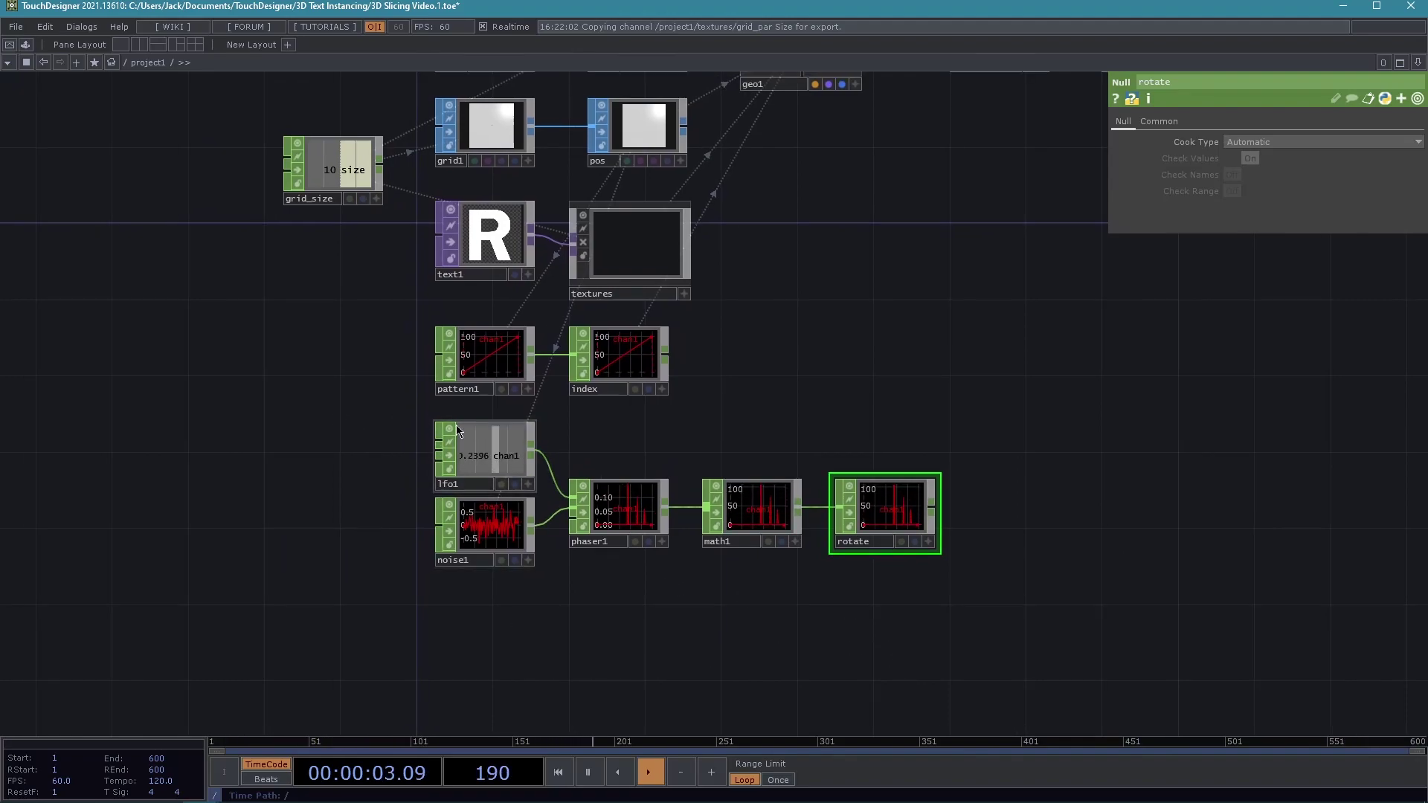
pyautogui.moveTo(564, 689); pyautogui.dragTo(385, 726)
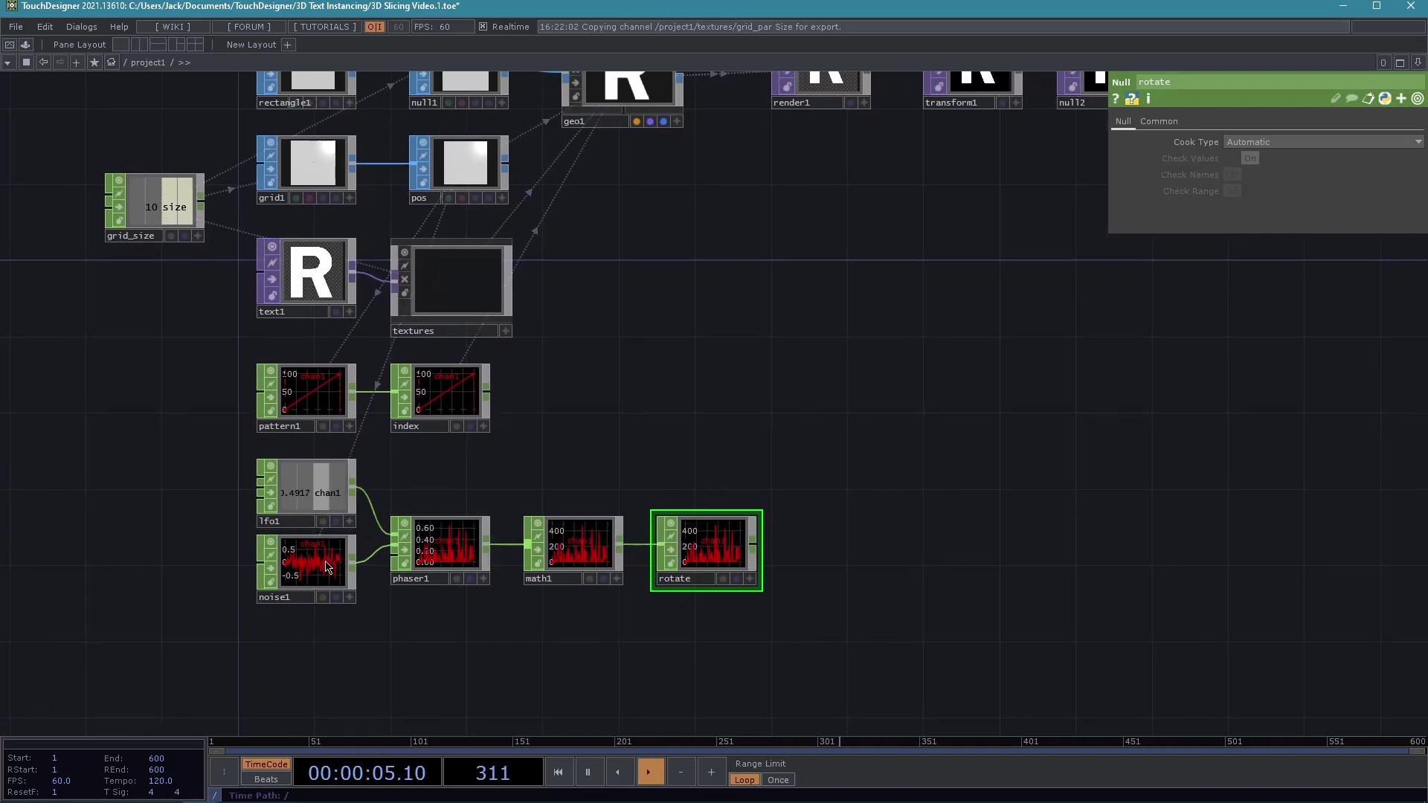
pyautogui.click(546, 138)
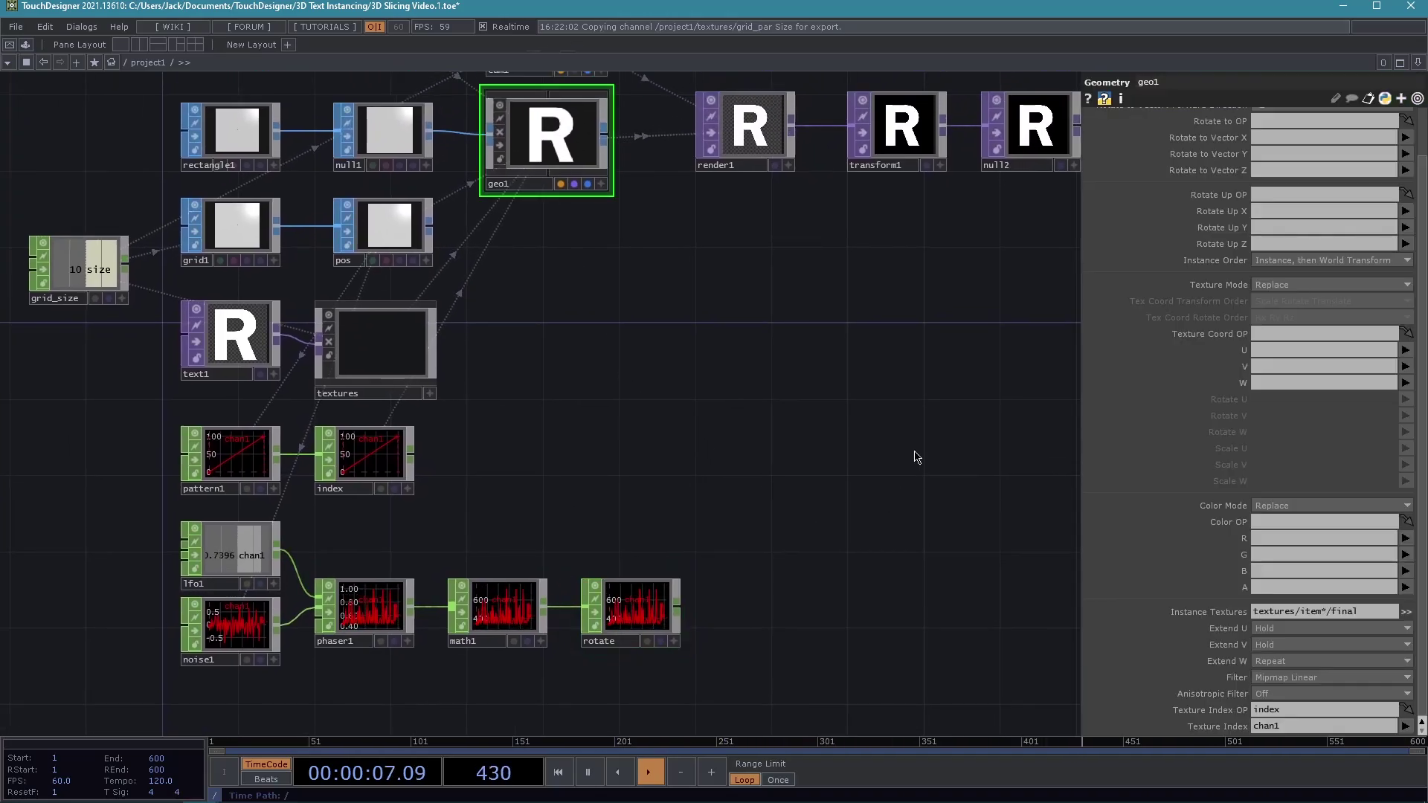
pyautogui.moveTo(920, 462); pyautogui.dragTo(684, 491)
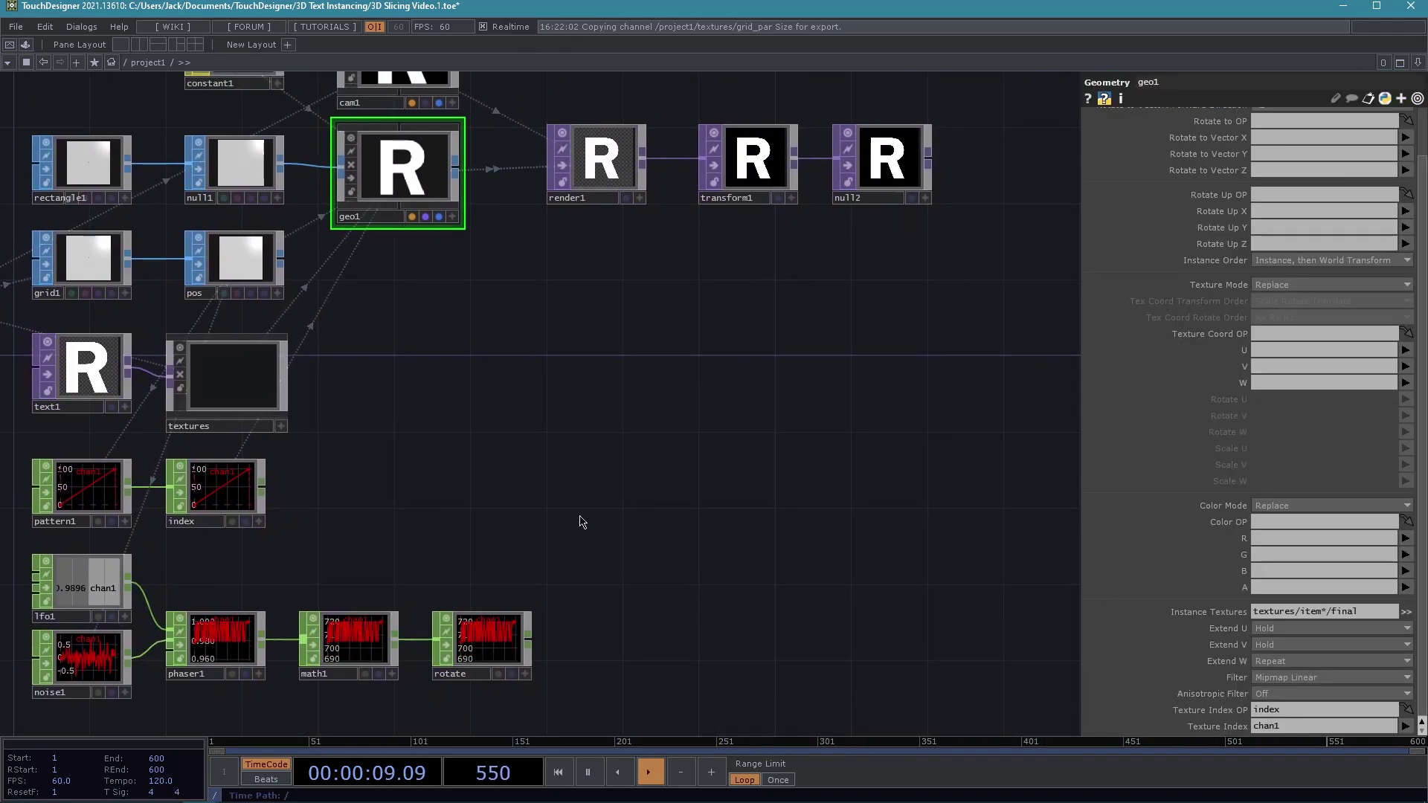
pyautogui.click(914, 200)
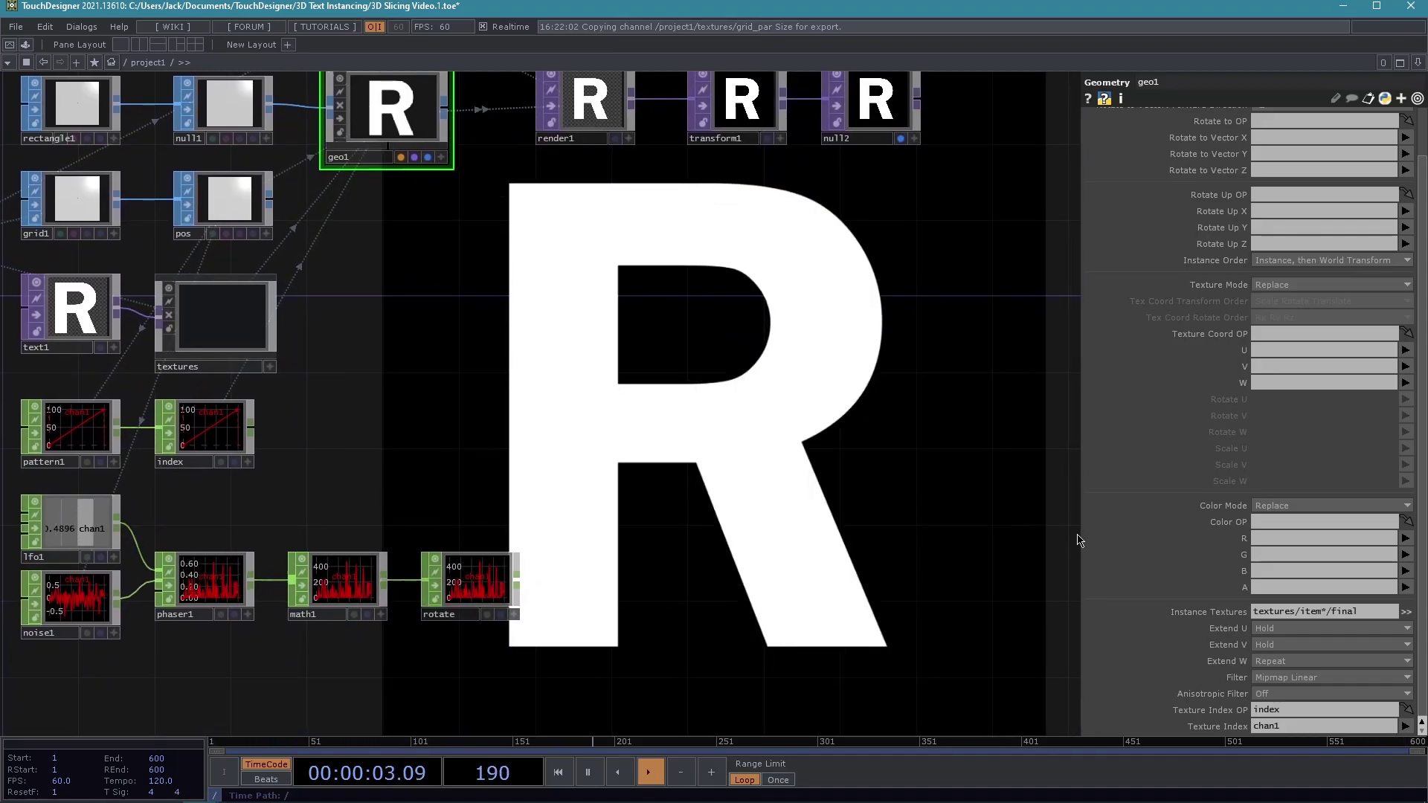
# Assign the rotate CHOP as geo1's instance Rotate OP and use chan1 for Rotate Y.
pyautogui.scroll(3, 1262, 357)
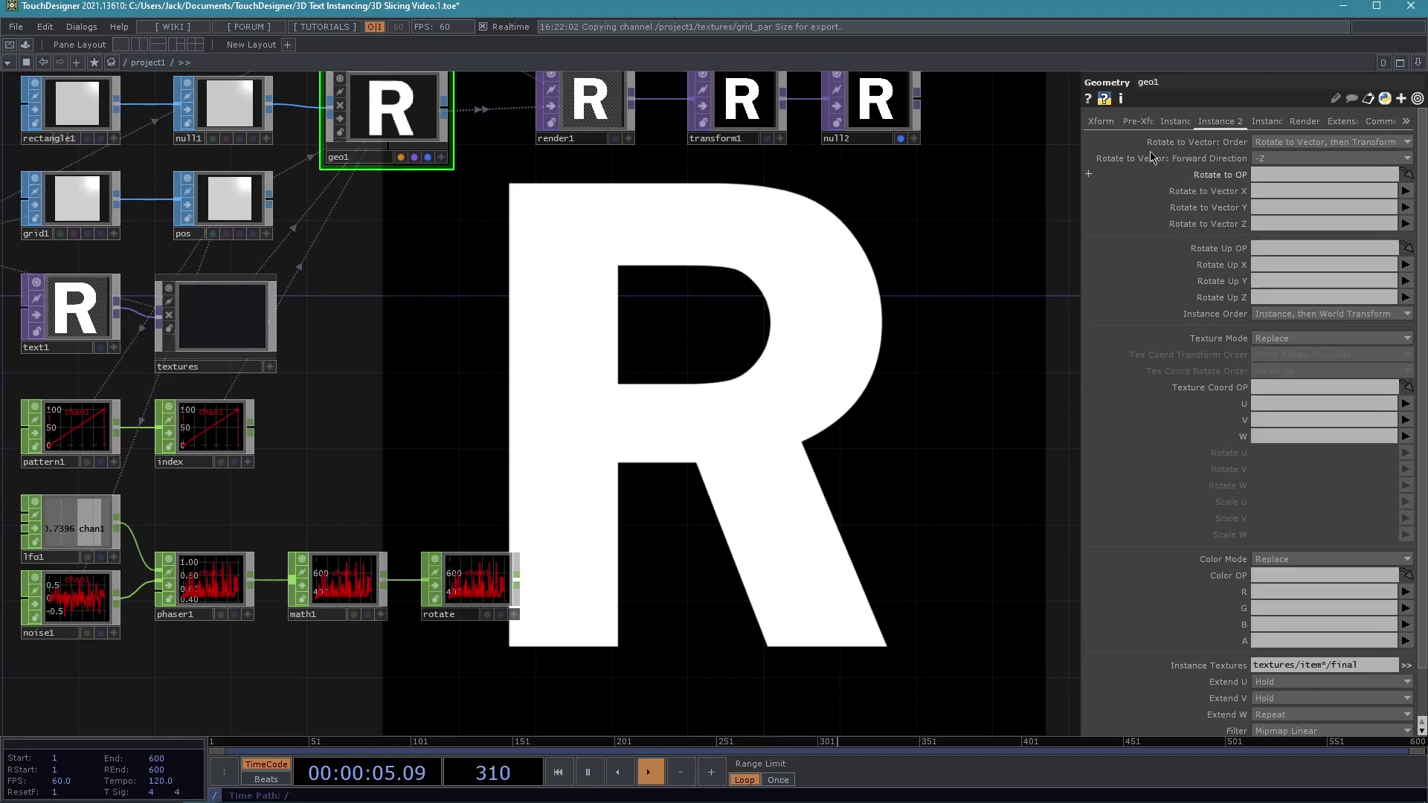
pyautogui.moveTo(952, 357); pyautogui.dragTo(979, 389)
pyautogui.moveTo(583, 217); pyautogui.dragTo(615, 239)
pyautogui.click(1166, 124)
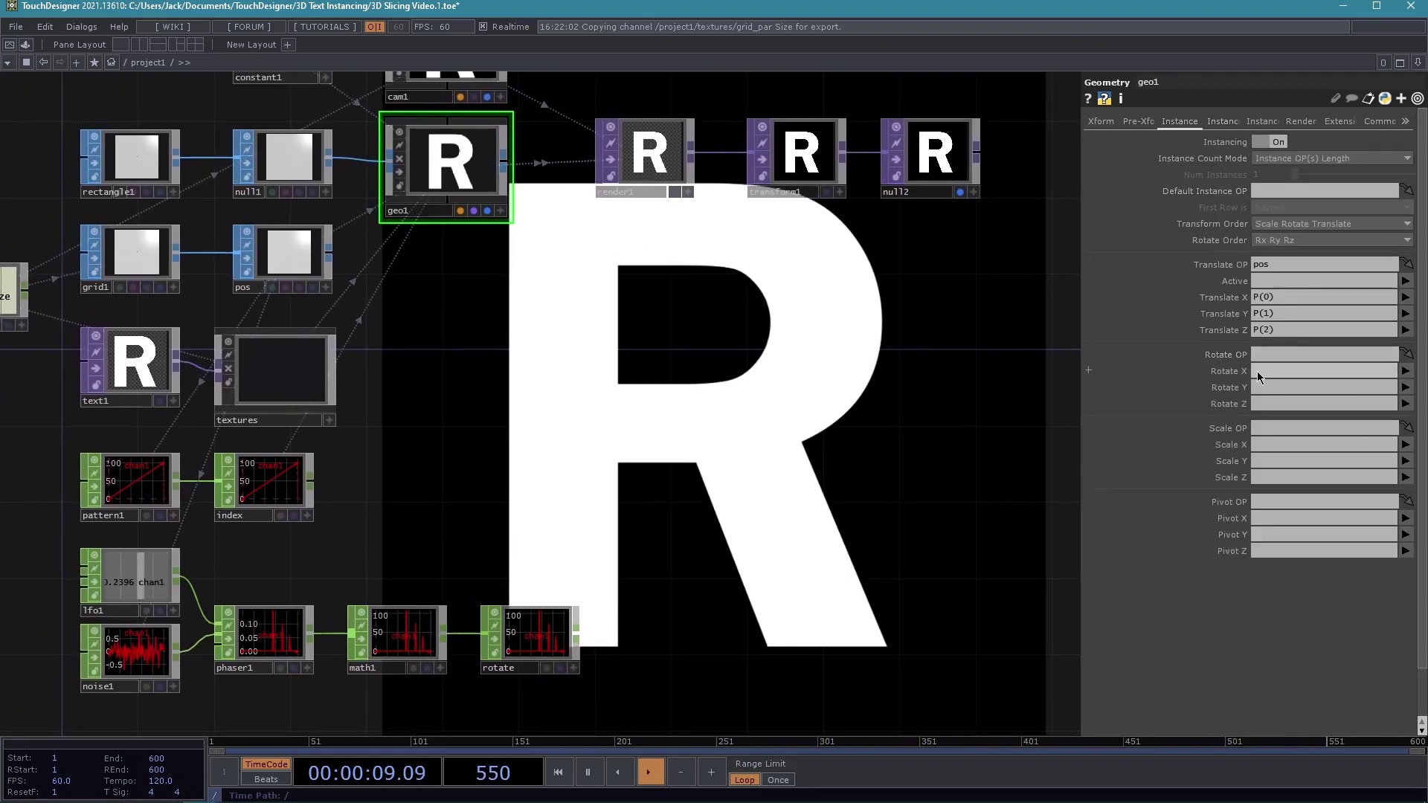
pyautogui.moveTo(521, 654); pyautogui.dragTo(1278, 356)
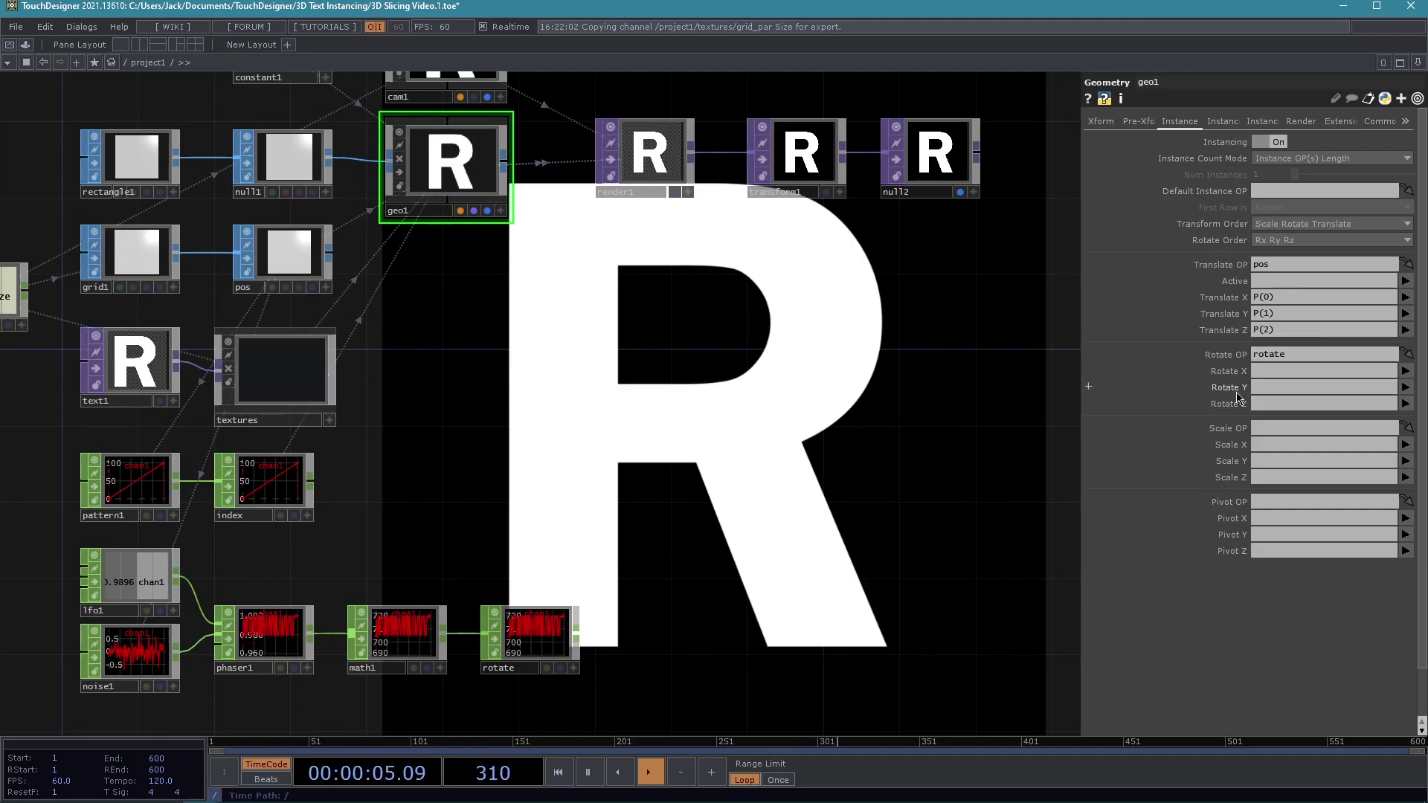
pyautogui.click(1400, 402)
# Examine the rotating slices of the letter in the background alongside the LFO, noise and phaser chain.
pyautogui.moveTo(583, 350); pyautogui.dragTo(526, 267)
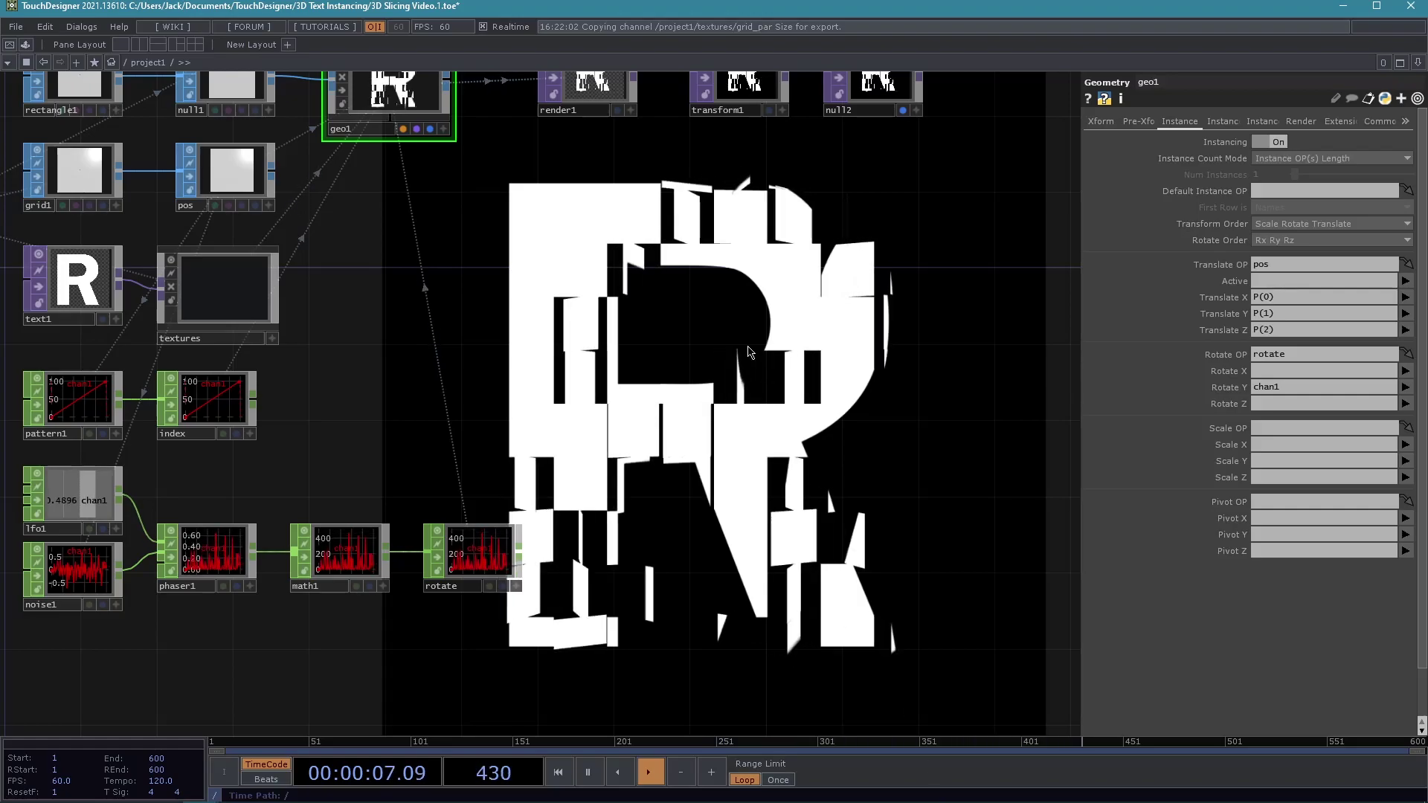
pyautogui.scroll(-2, 705, 359)
pyautogui.moveTo(705, 509); pyautogui.dragTo(860, 463)
pyautogui.scroll(4, 482, 567)
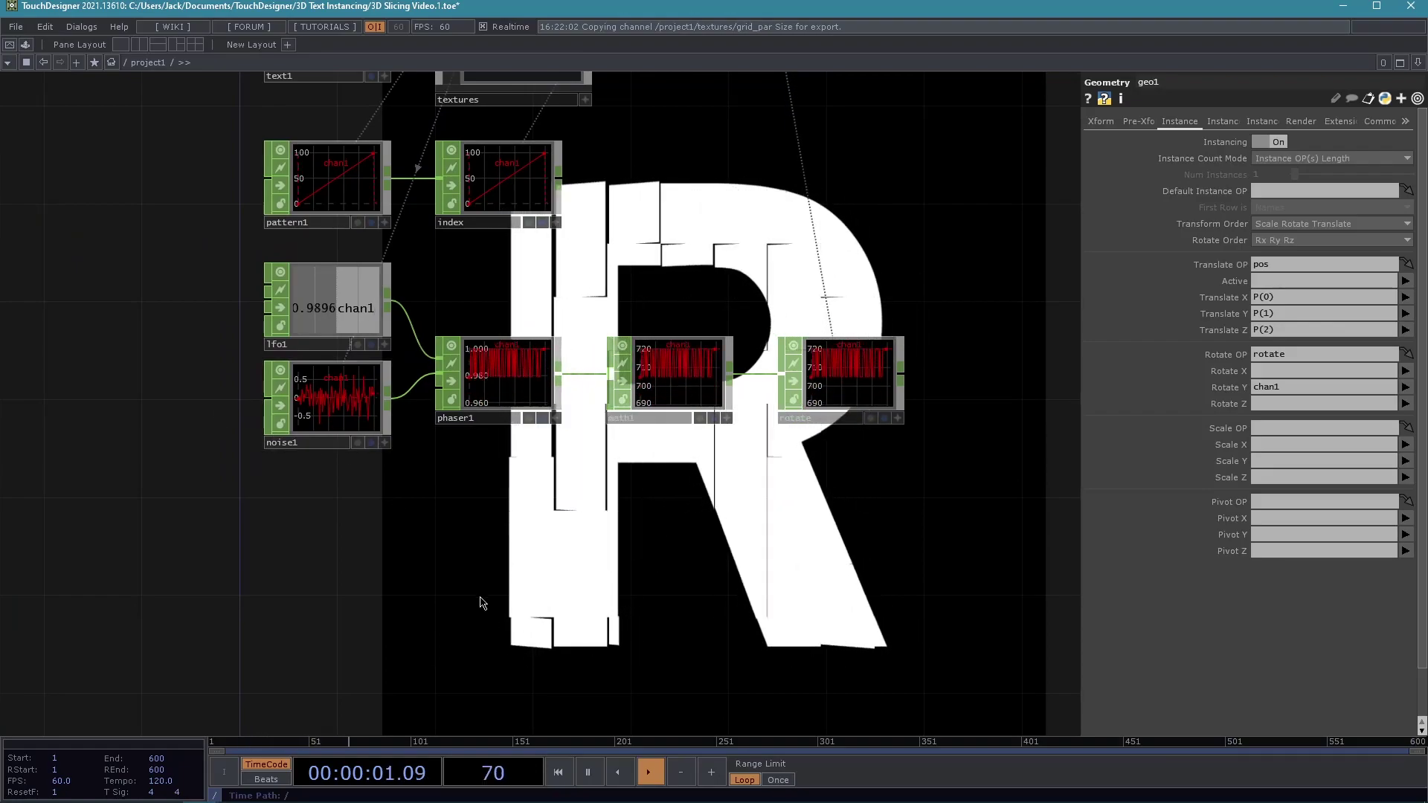
pyautogui.moveTo(480, 602); pyautogui.dragTo(555, 610)
pyautogui.moveTo(491, 448); pyautogui.dragTo(588, 465)
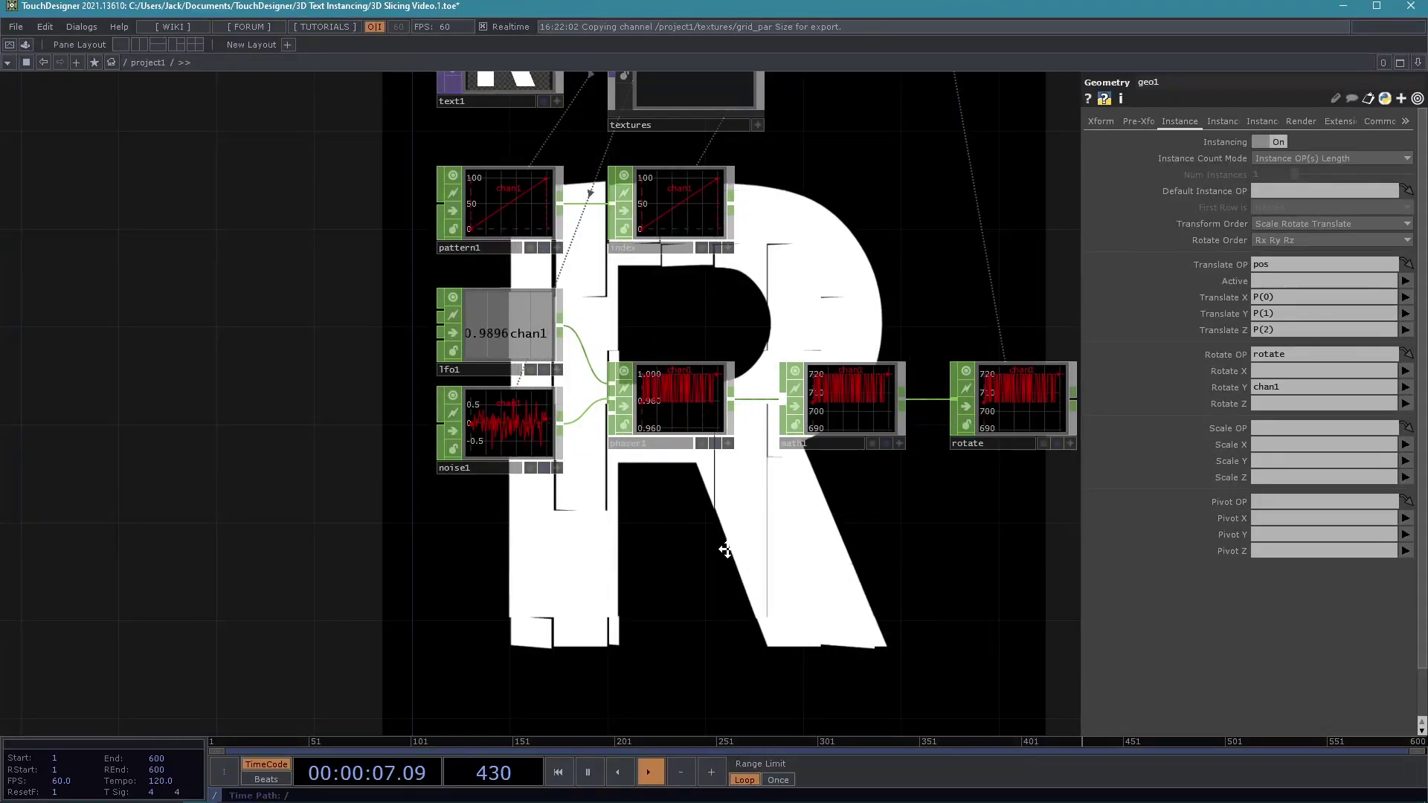
pyautogui.moveTo(1024, 293); pyautogui.dragTo(947, 243)
pyautogui.scroll(-5, 662, 580)
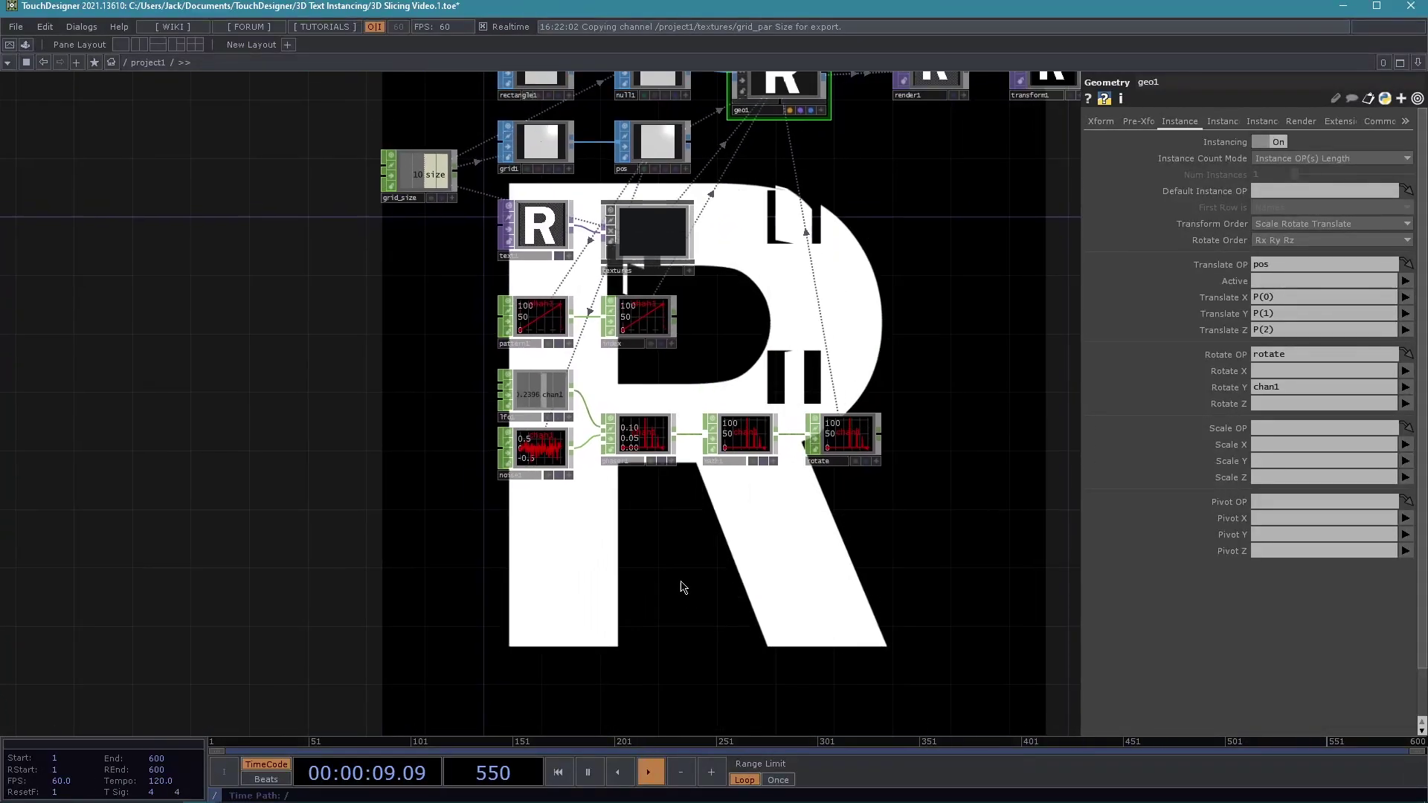
pyautogui.moveTo(693, 548); pyautogui.dragTo(462, 526)
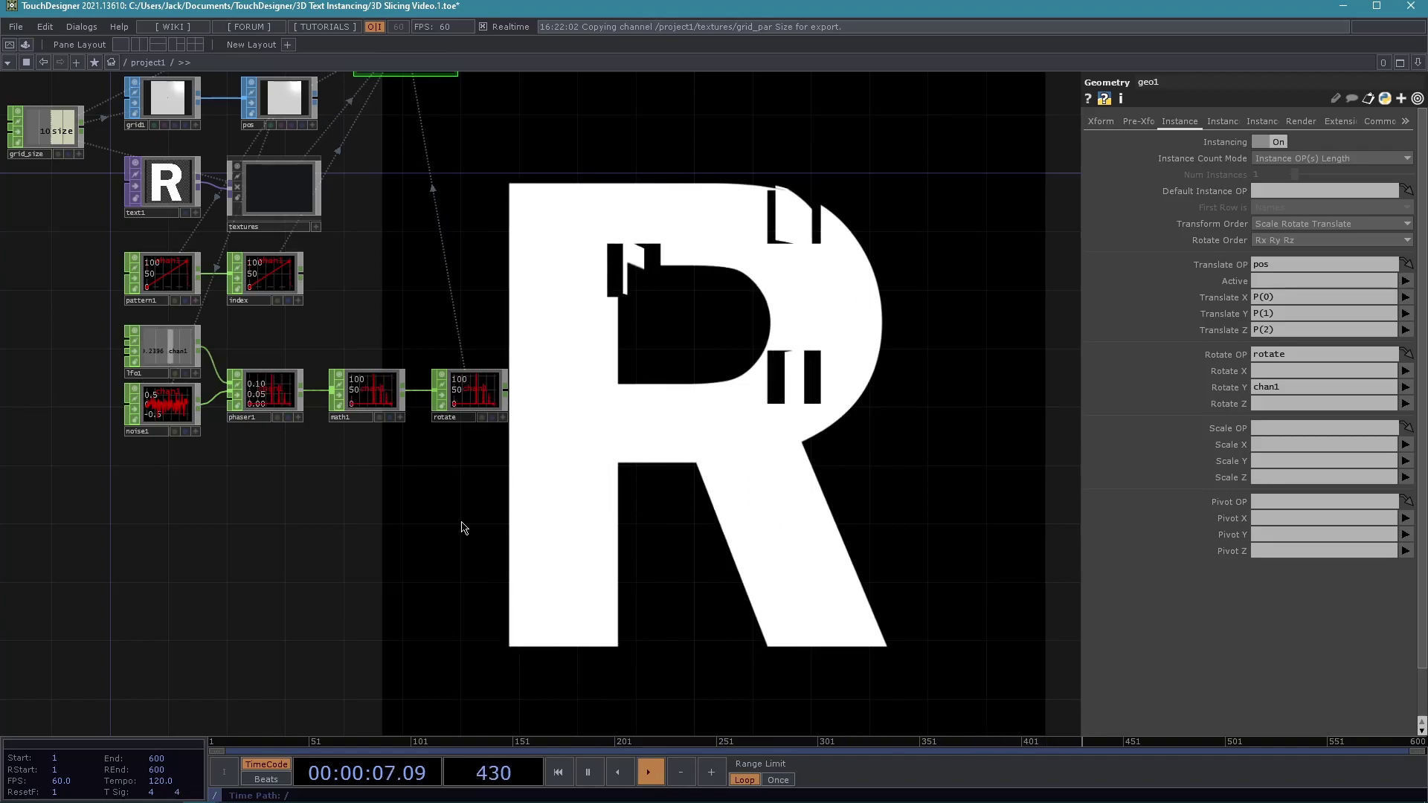
pyautogui.moveTo(309, 493); pyautogui.dragTo(529, 455)
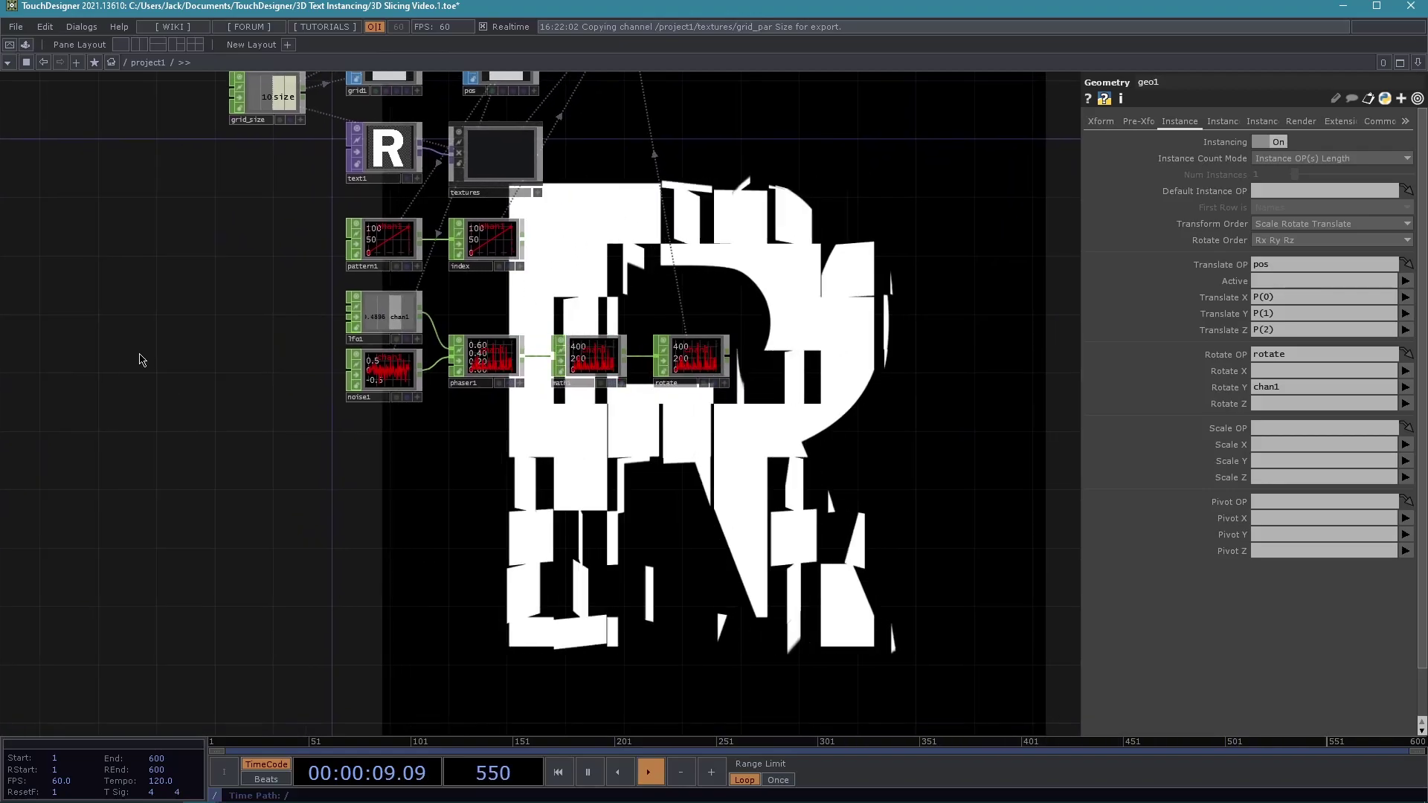
pyautogui.moveTo(166, 366); pyautogui.dragTo(306, 422)
# Turn off null2's background display.
pyautogui.press('Tab')
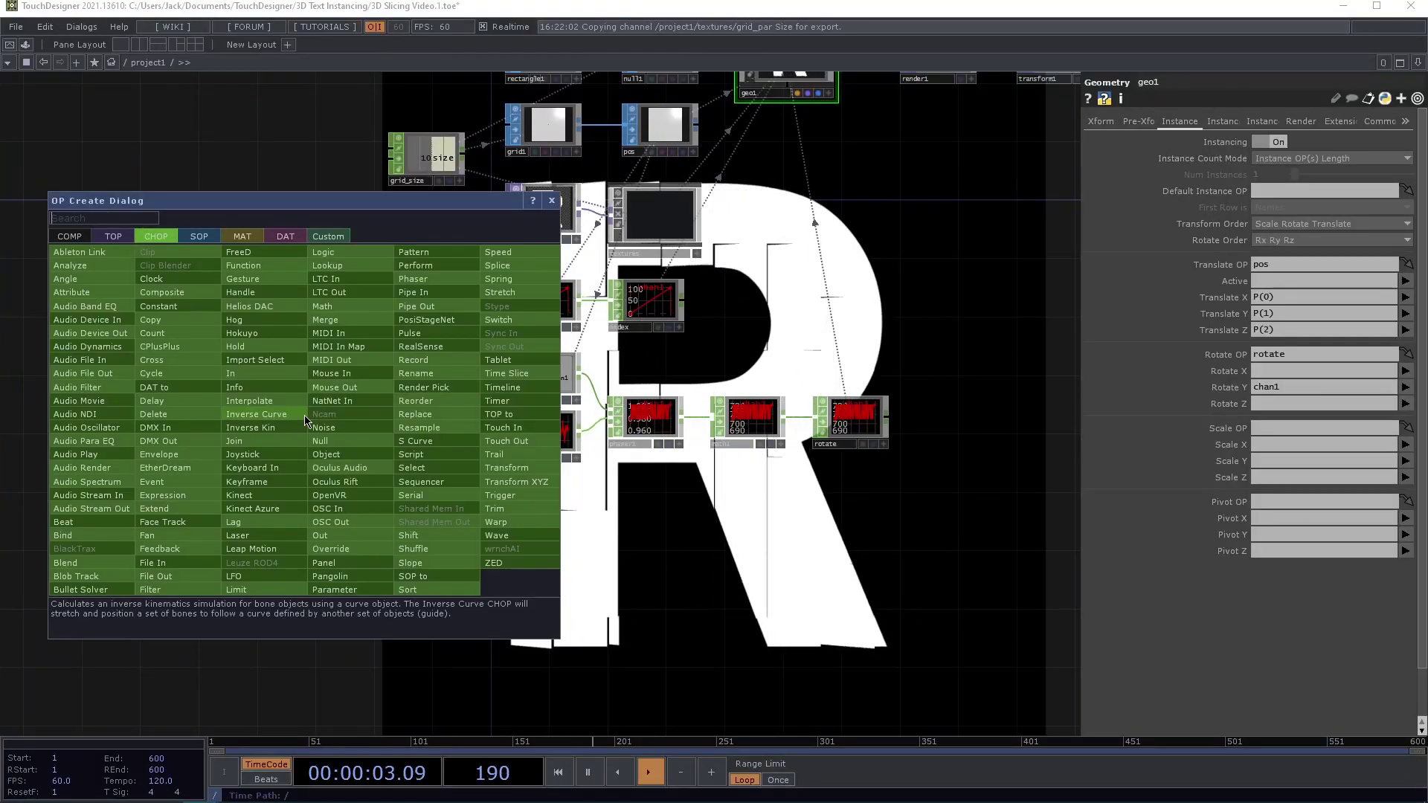
pyautogui.press('Escape')
pyautogui.moveTo(1034, 201); pyautogui.dragTo(747, 396)
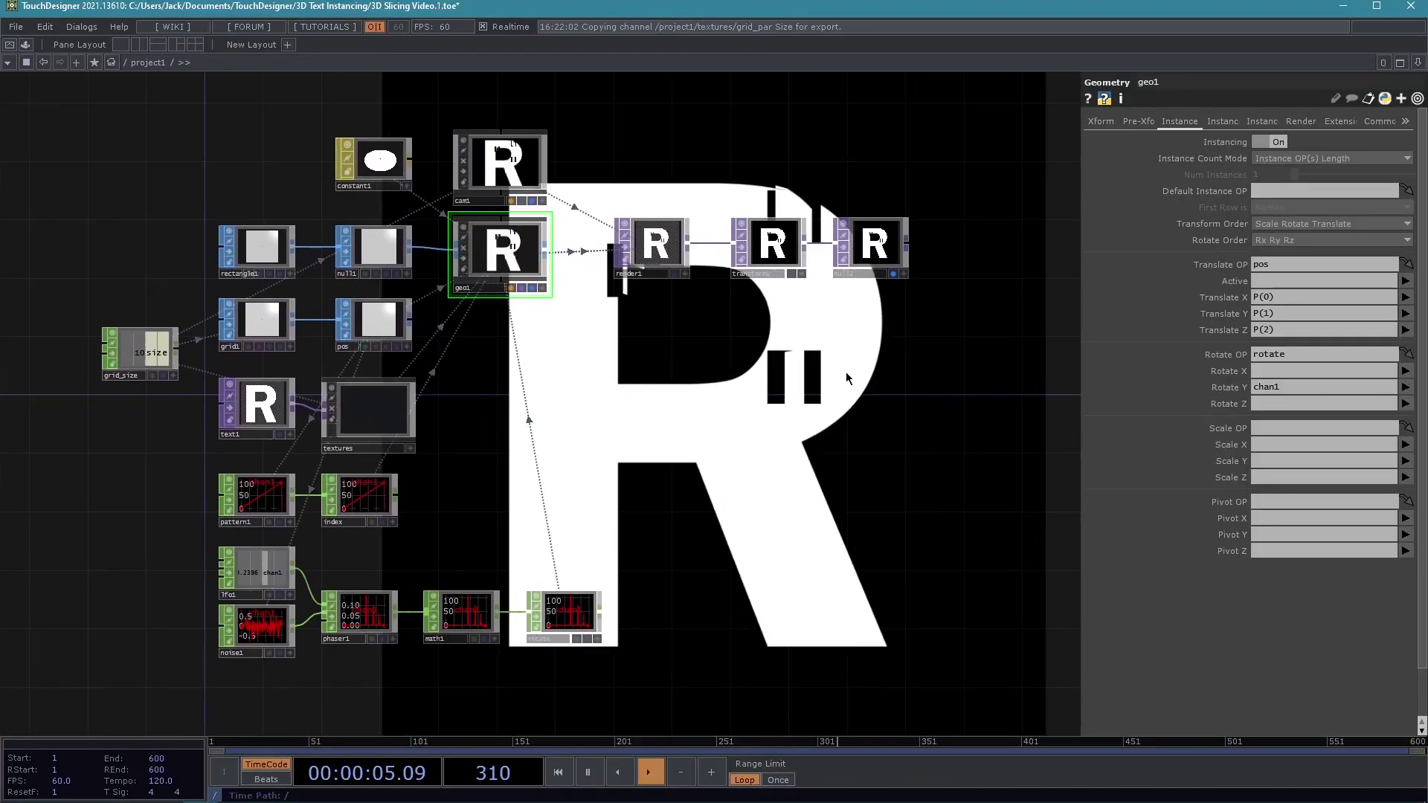
pyautogui.click(893, 273)
# Add a Keyboard In CHOP in the empty area to the left of lfo1.
pyautogui.moveTo(600, 669); pyautogui.dragTo(1030, 521)
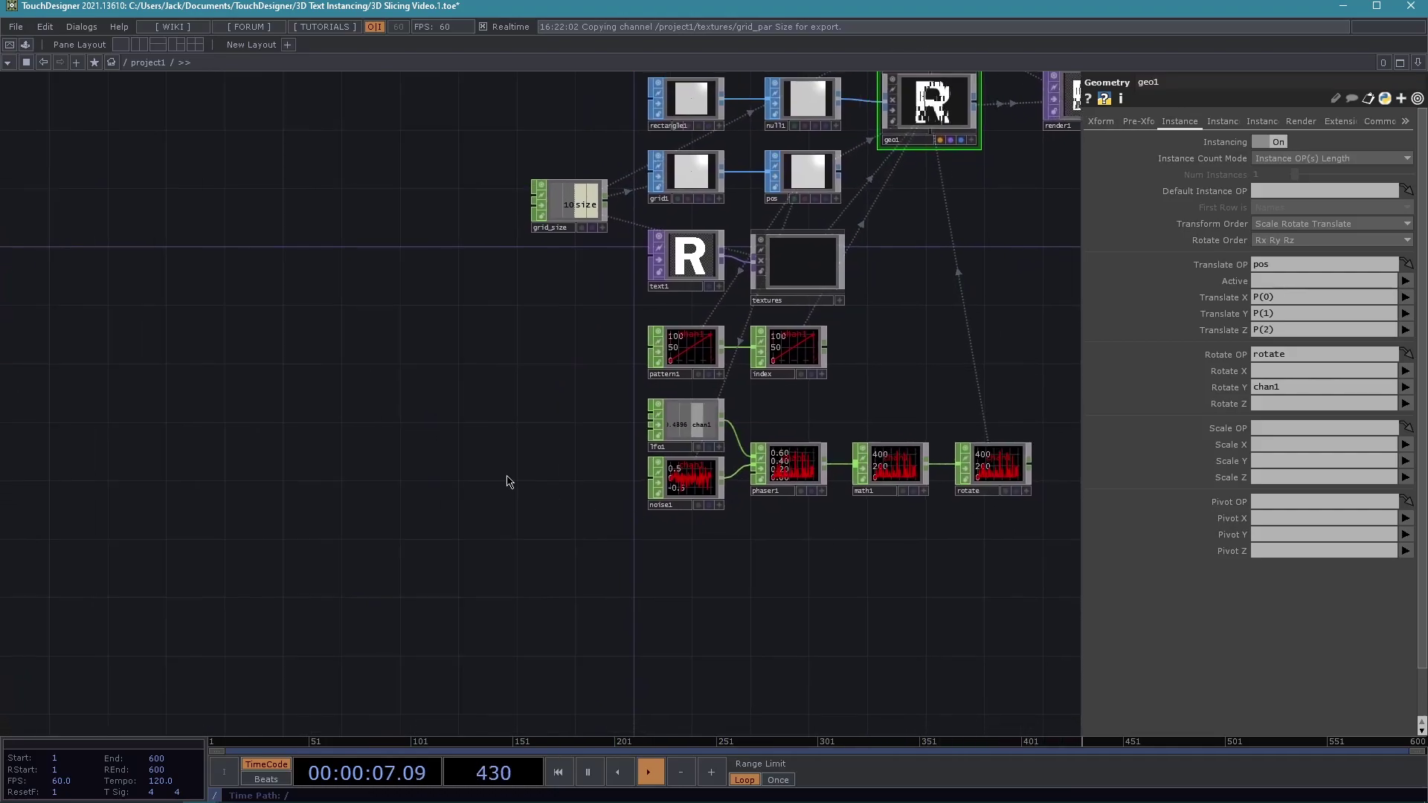
pyautogui.scroll(3, 441, 465)
pyautogui.press('Tab')
pyautogui.write('keyboard')
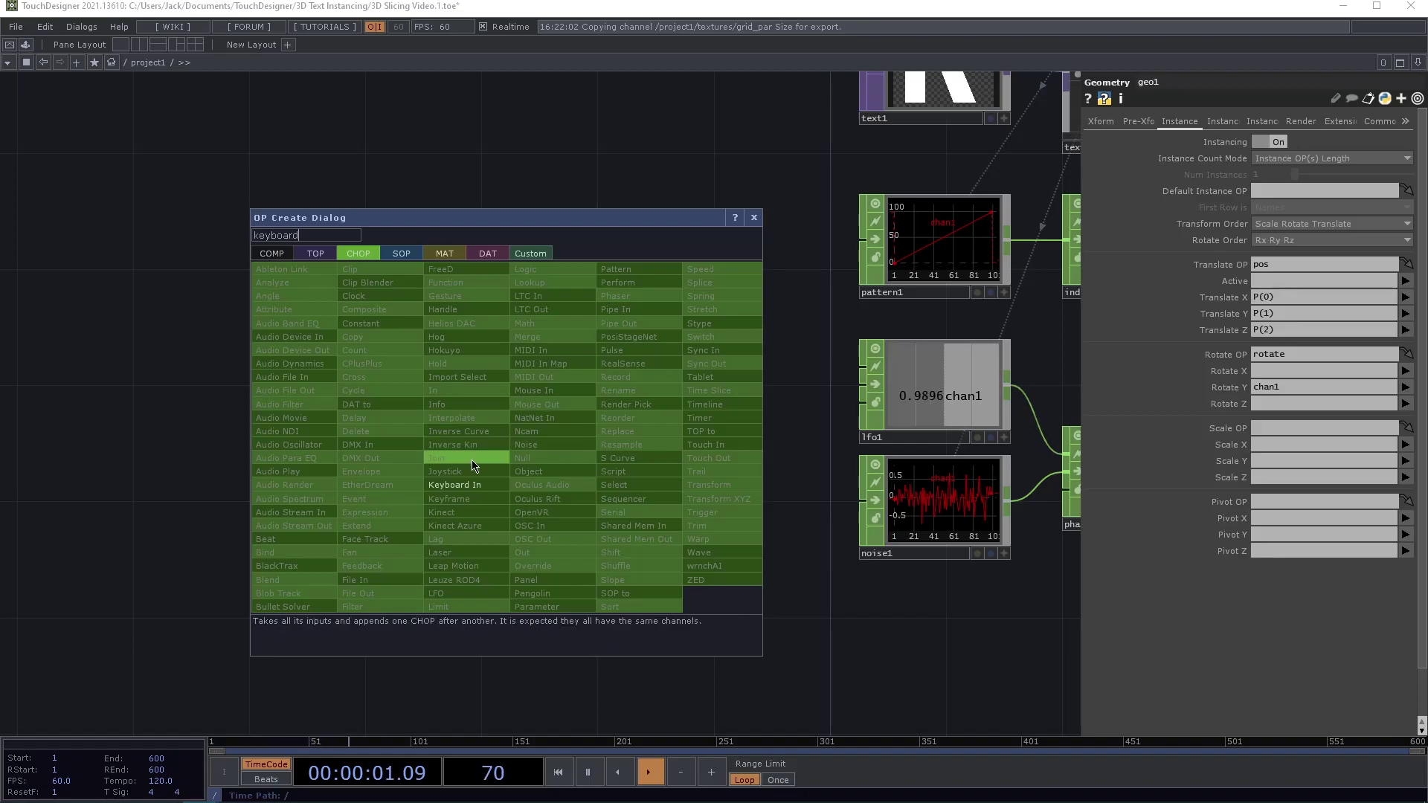
pyautogui.click(454, 485)
pyautogui.click(404, 388)
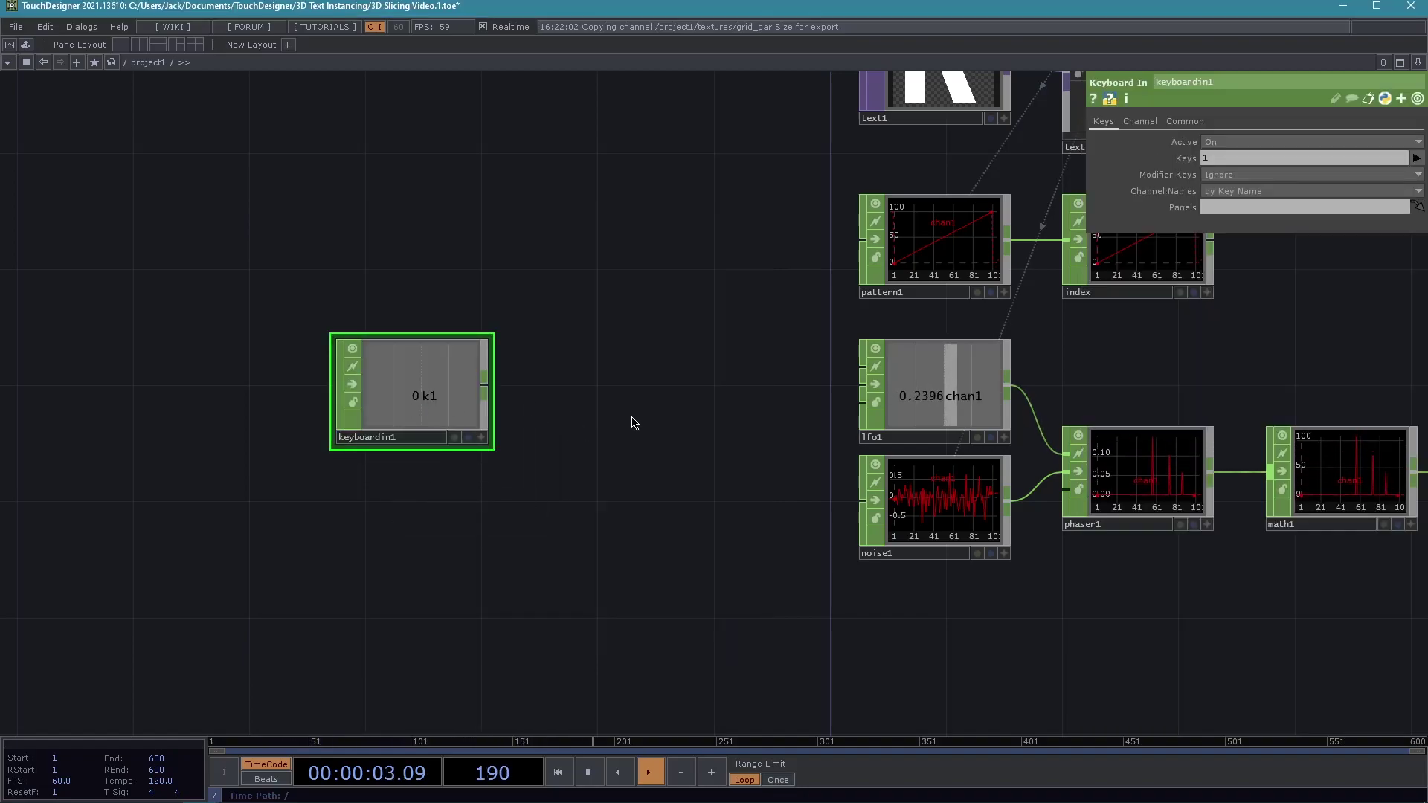
# Append a Logic CHOP and a Null CHOP to keyboardin1 and line up the chain to the left of lfo1.
pyautogui.press('Tab')
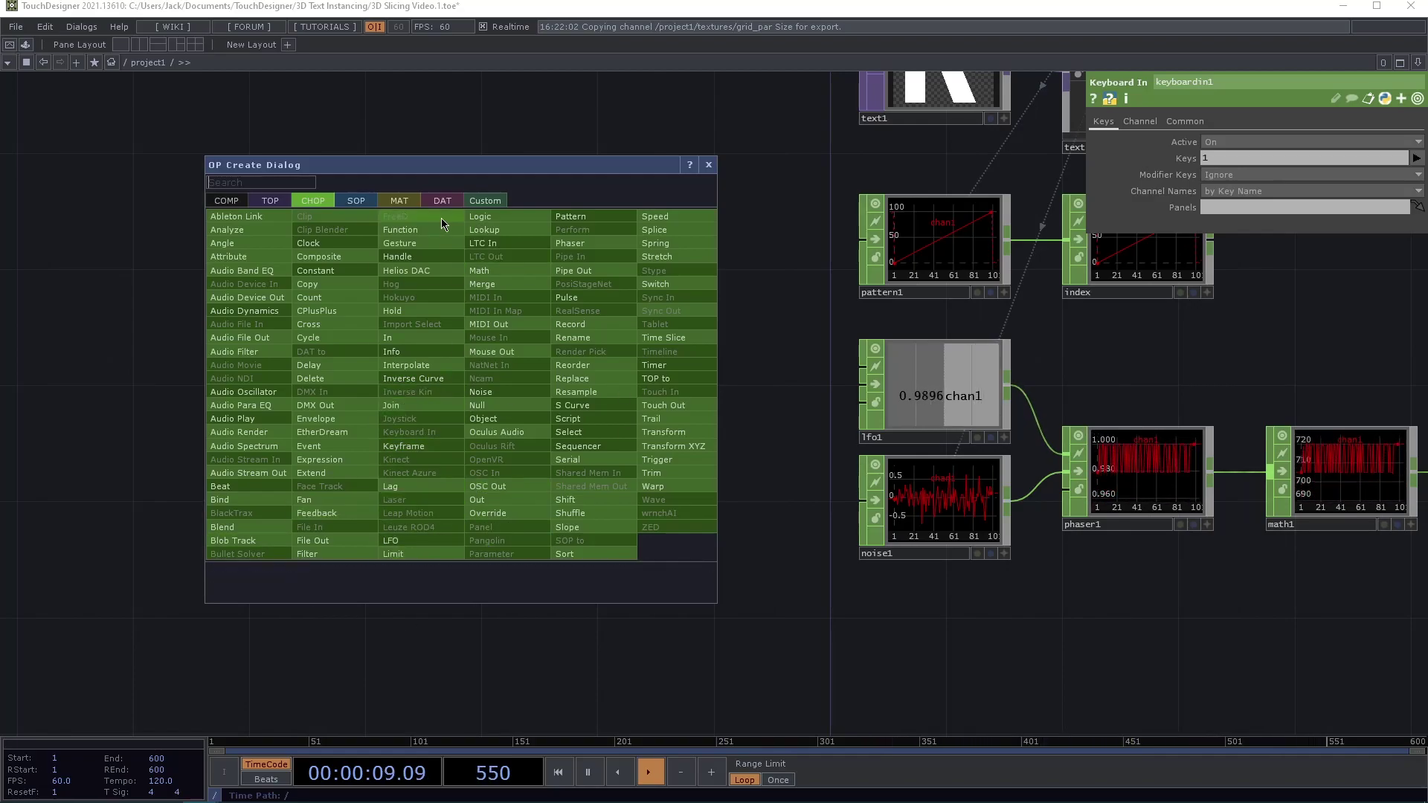
pyautogui.click(515, 215)
pyautogui.click(557, 396)
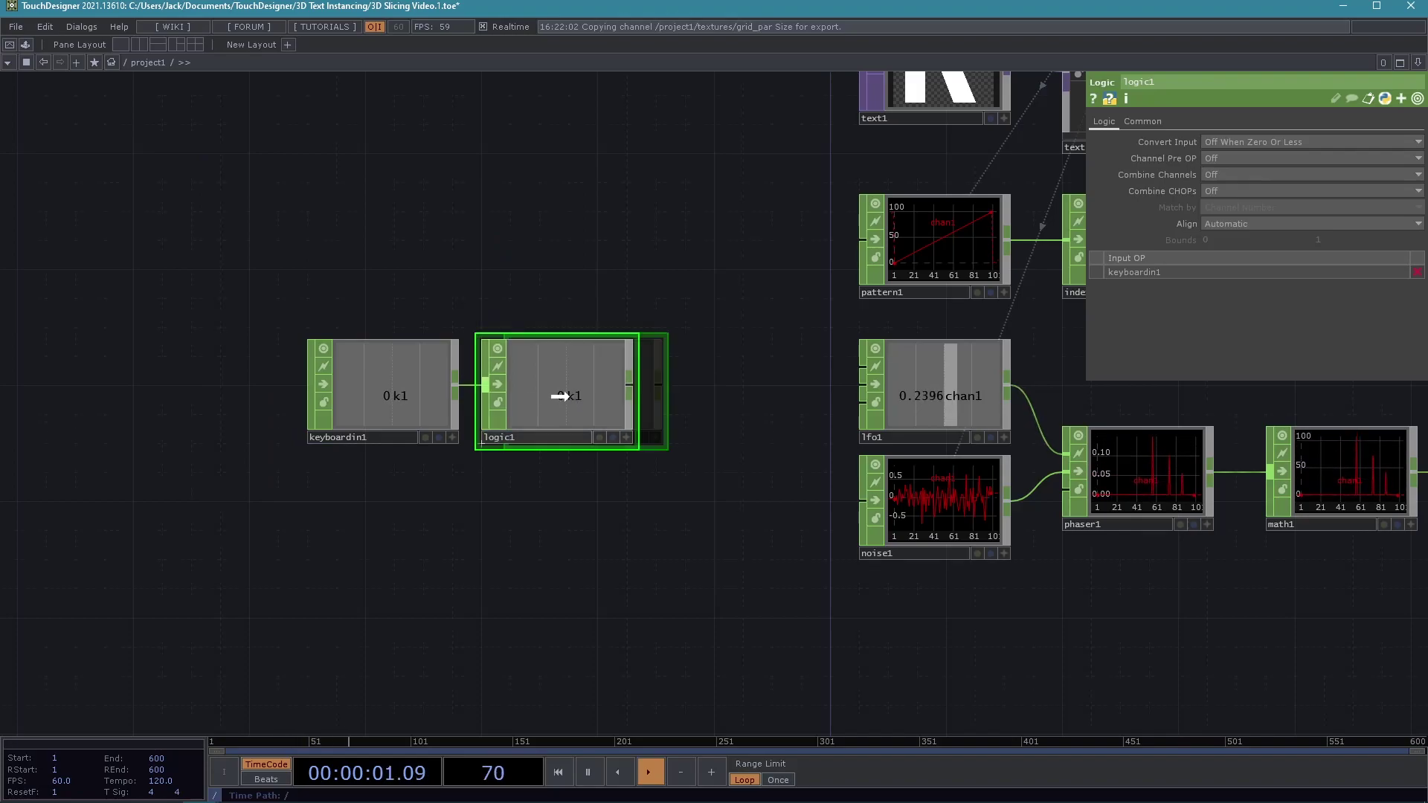
pyautogui.click(750, 382)
pyautogui.moveTo(365, 362); pyautogui.dragTo(330, 402)
pyautogui.click(599, 565)
pyautogui.moveTo(720, 402); pyautogui.dragTo(747, 406)
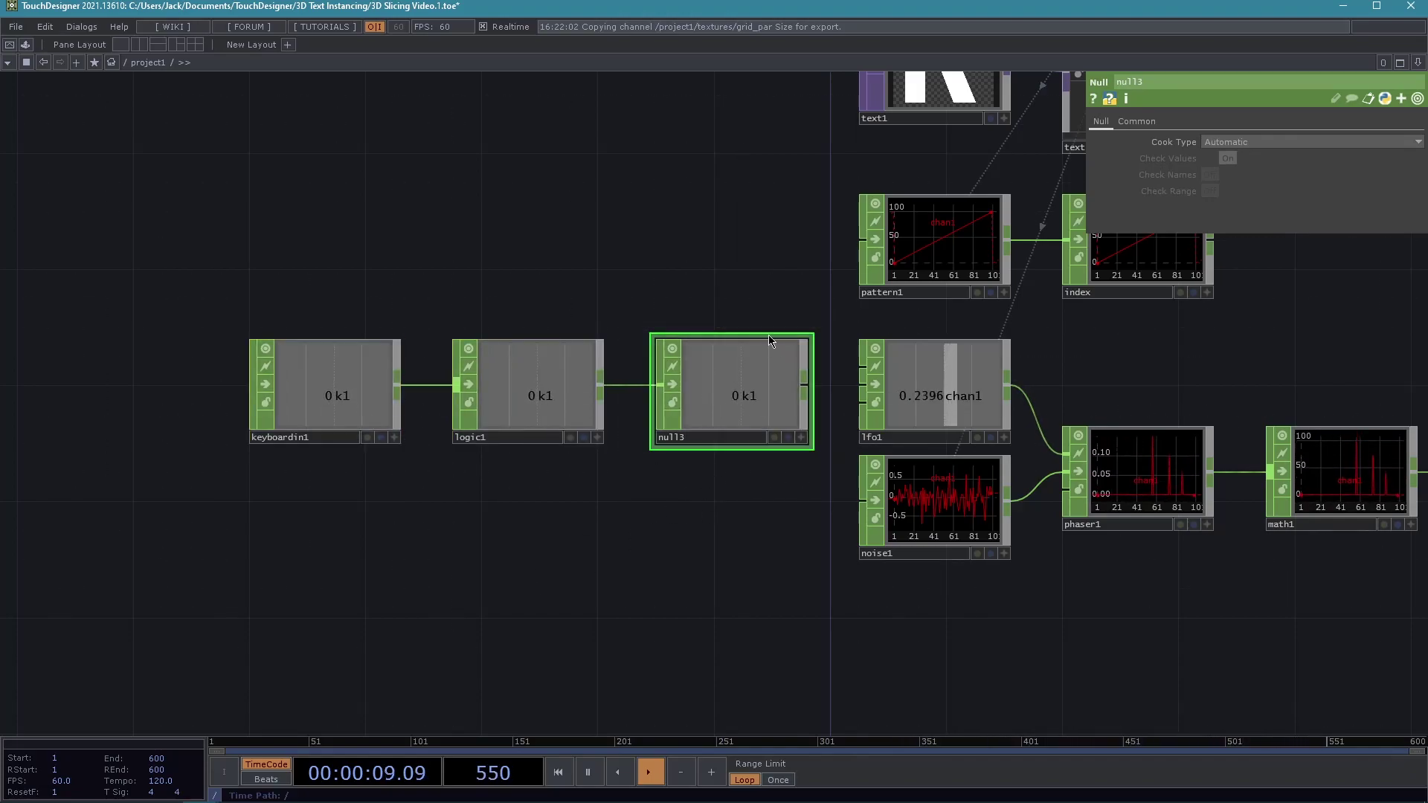
# Set logic1's Channel Pre OP to Toggle.
pyautogui.click(902, 364)
pyautogui.moveTo(688, 515); pyautogui.dragTo(632, 518)
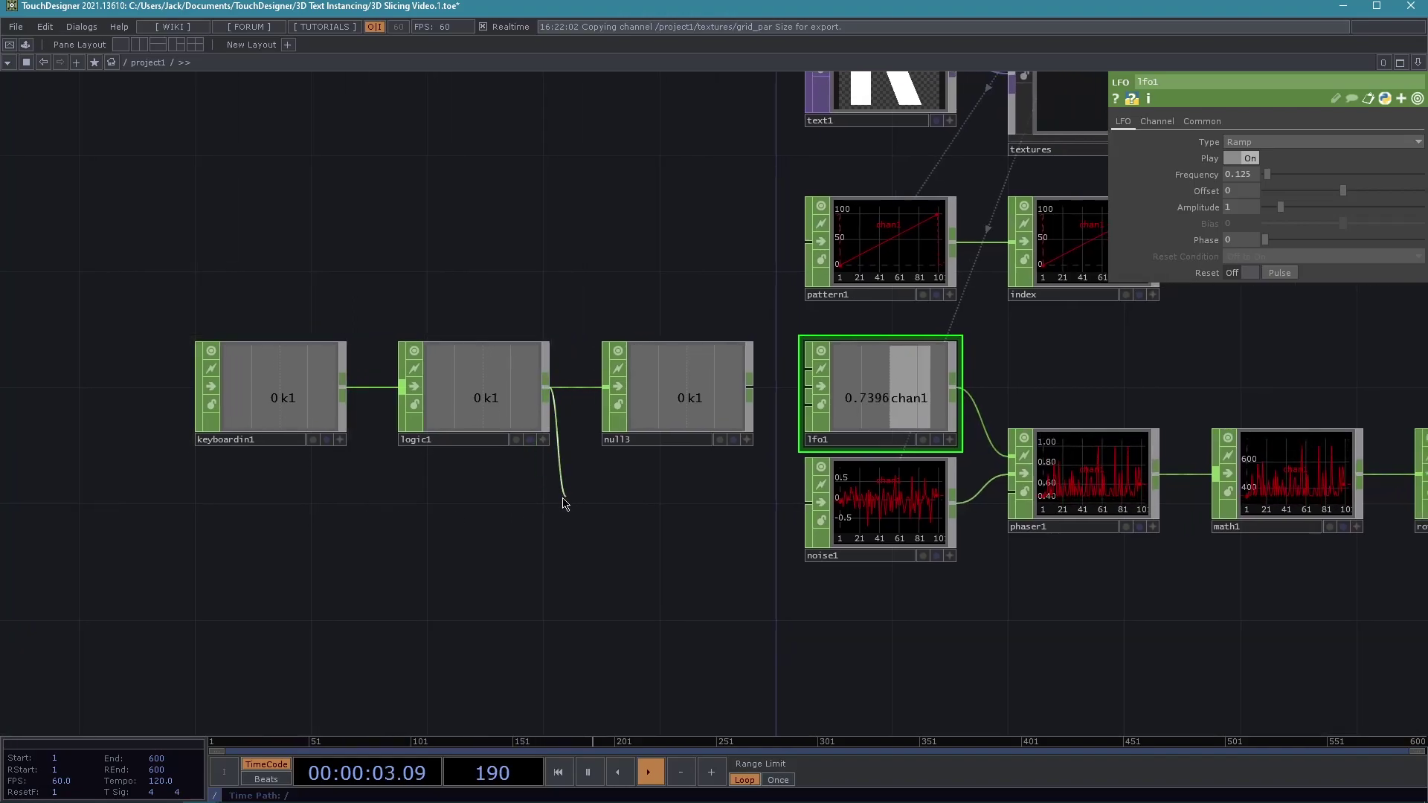
pyautogui.click(479, 424)
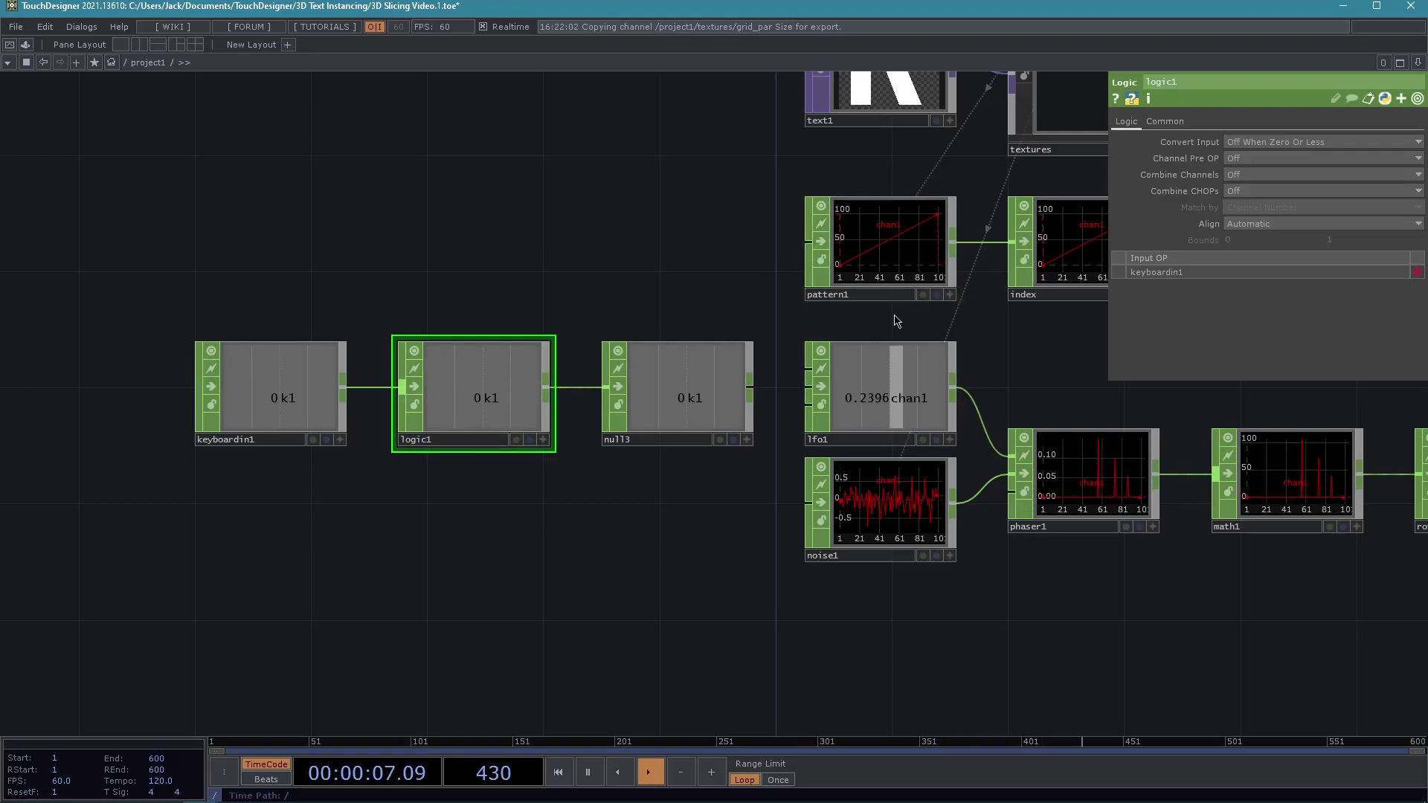
pyautogui.click(1292, 158)
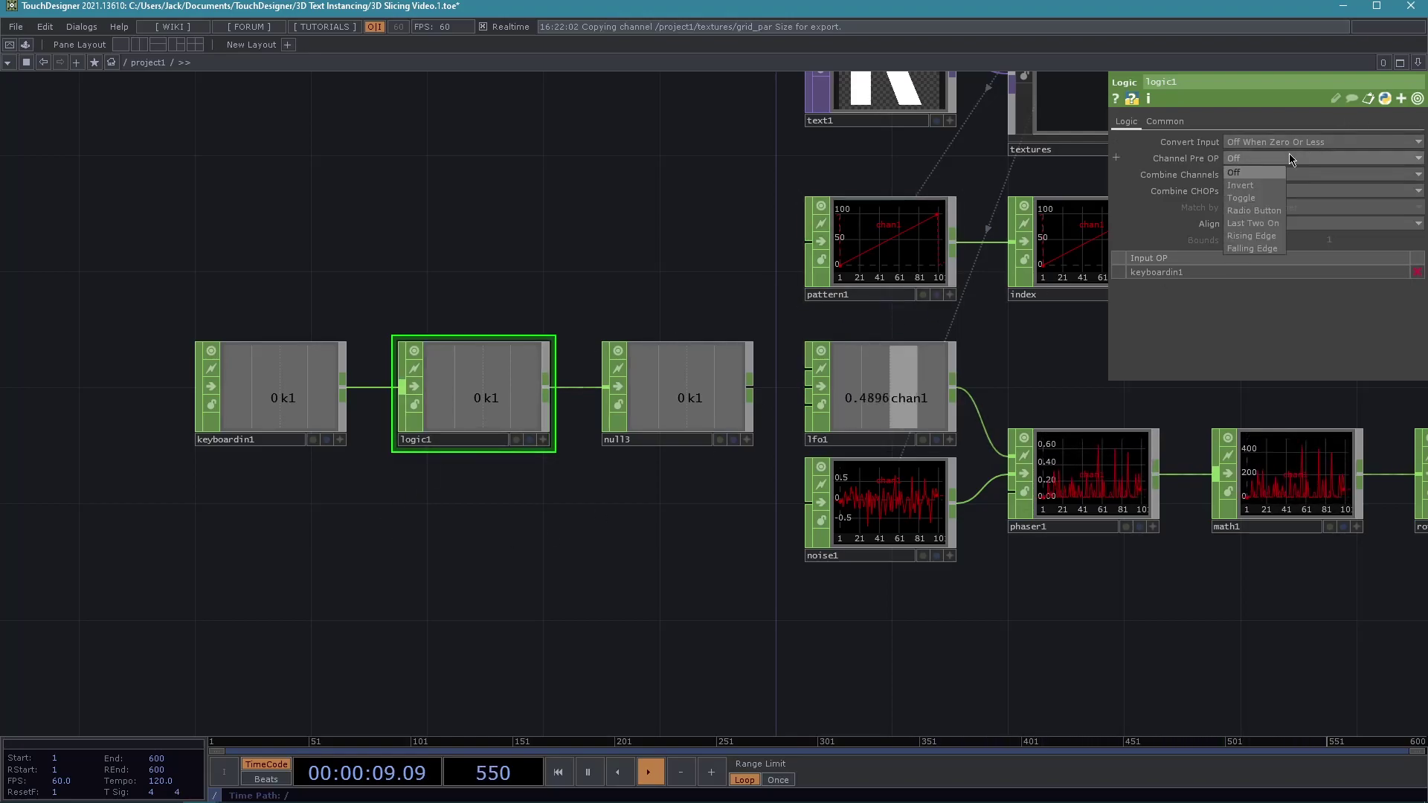
pyautogui.click(1257, 198)
# Test logic1's toggle by repeatedly triggering the 1 input that keyboardin1 listens for.
pyautogui.moveTo(509, 248); pyautogui.dragTo(660, 256)
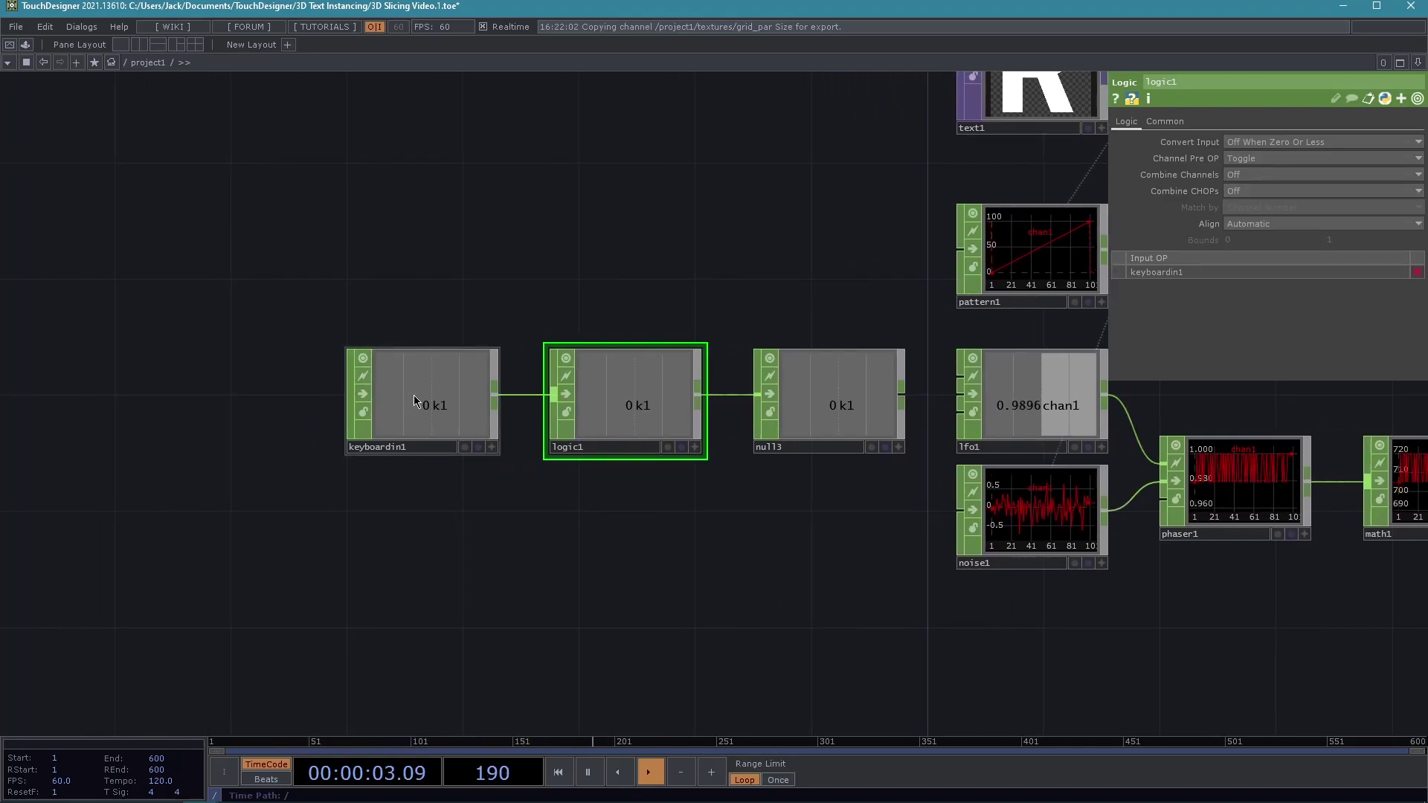
pyautogui.press('1')
pyautogui.press('1')
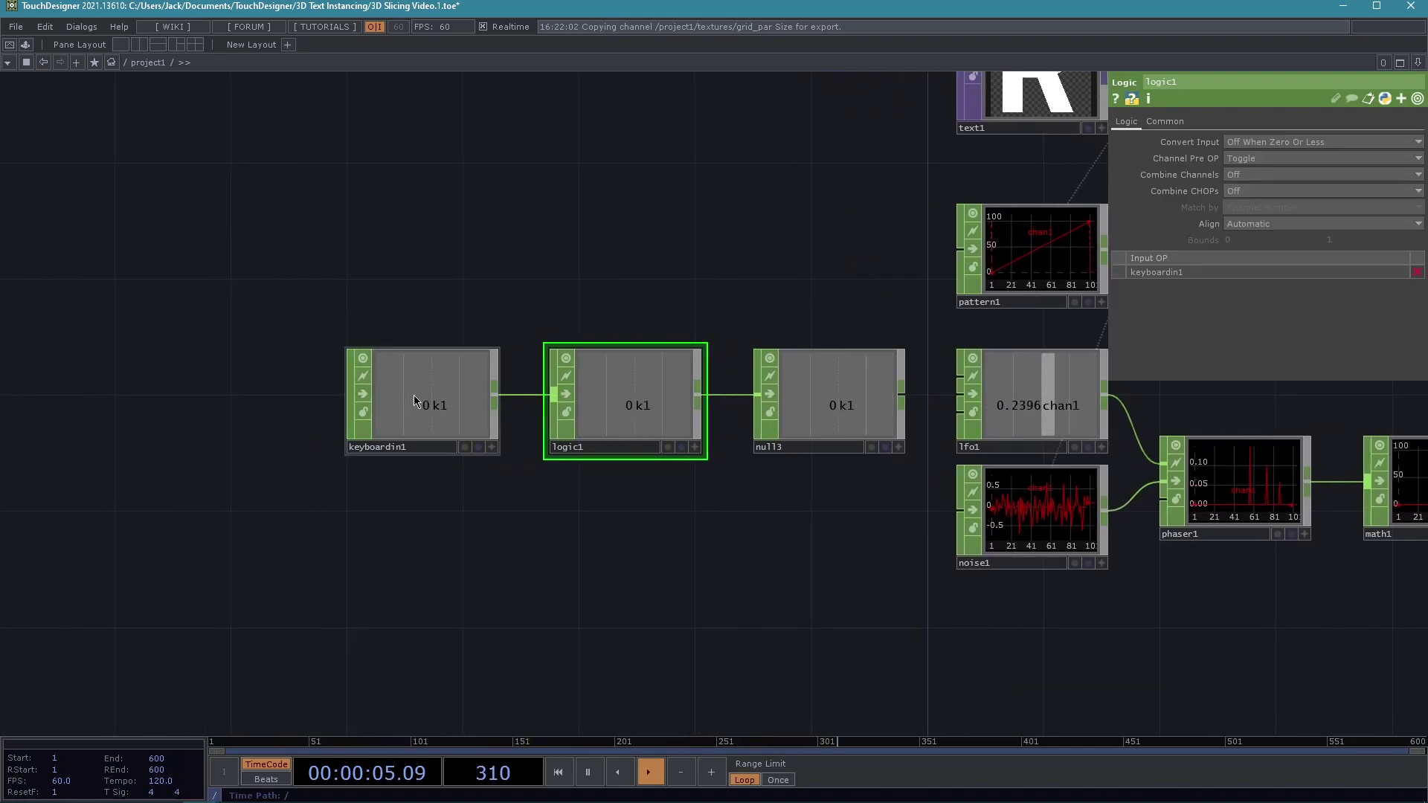
pyautogui.press('1')
pyautogui.press('1')
pyautogui.press('1')
pyautogui.press('1')
# Switch lfo1's Reset parameter on.
pyautogui.moveTo(739, 524); pyautogui.dragTo(488, 504)
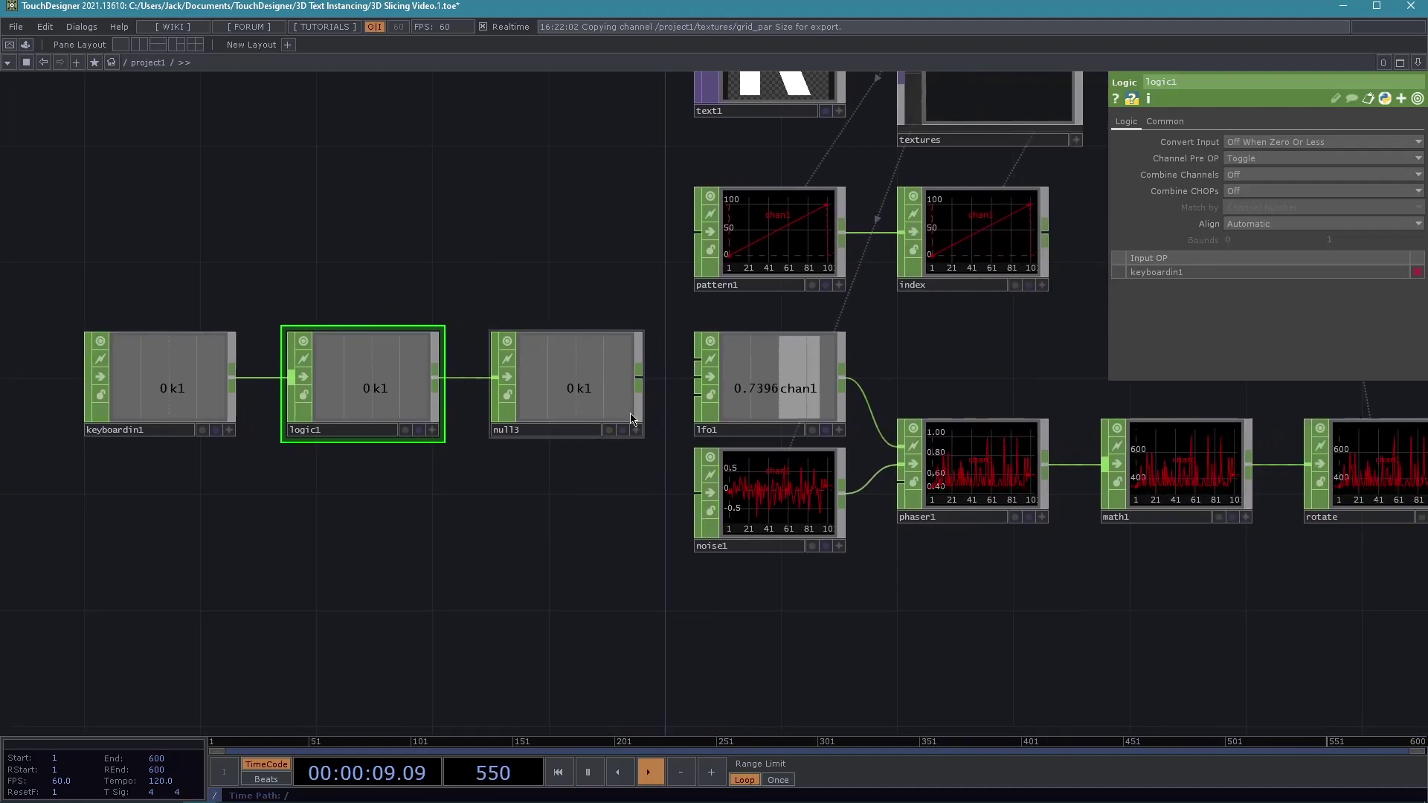
pyautogui.click(773, 401)
pyautogui.moveTo(839, 608); pyautogui.dragTo(603, 577)
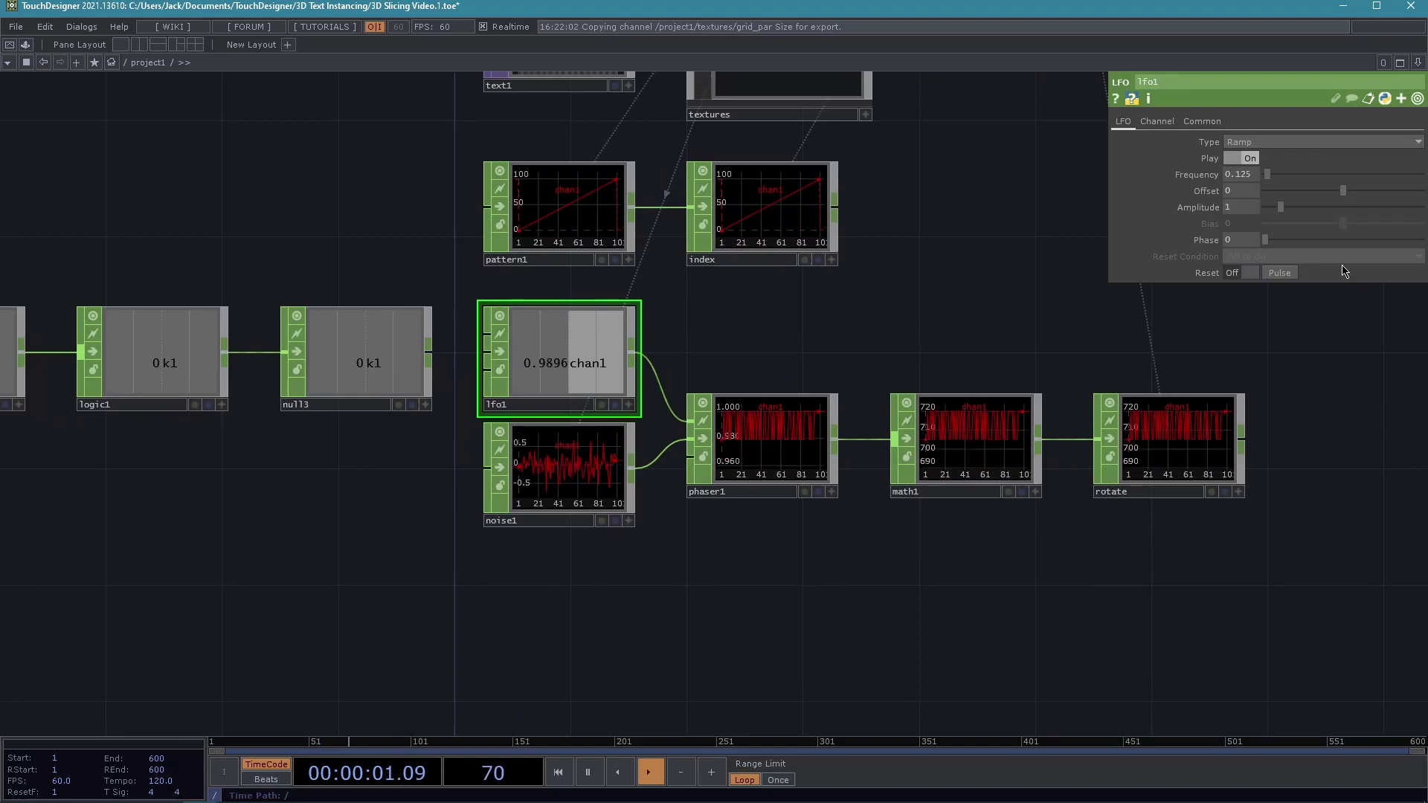
pyautogui.click(1247, 274)
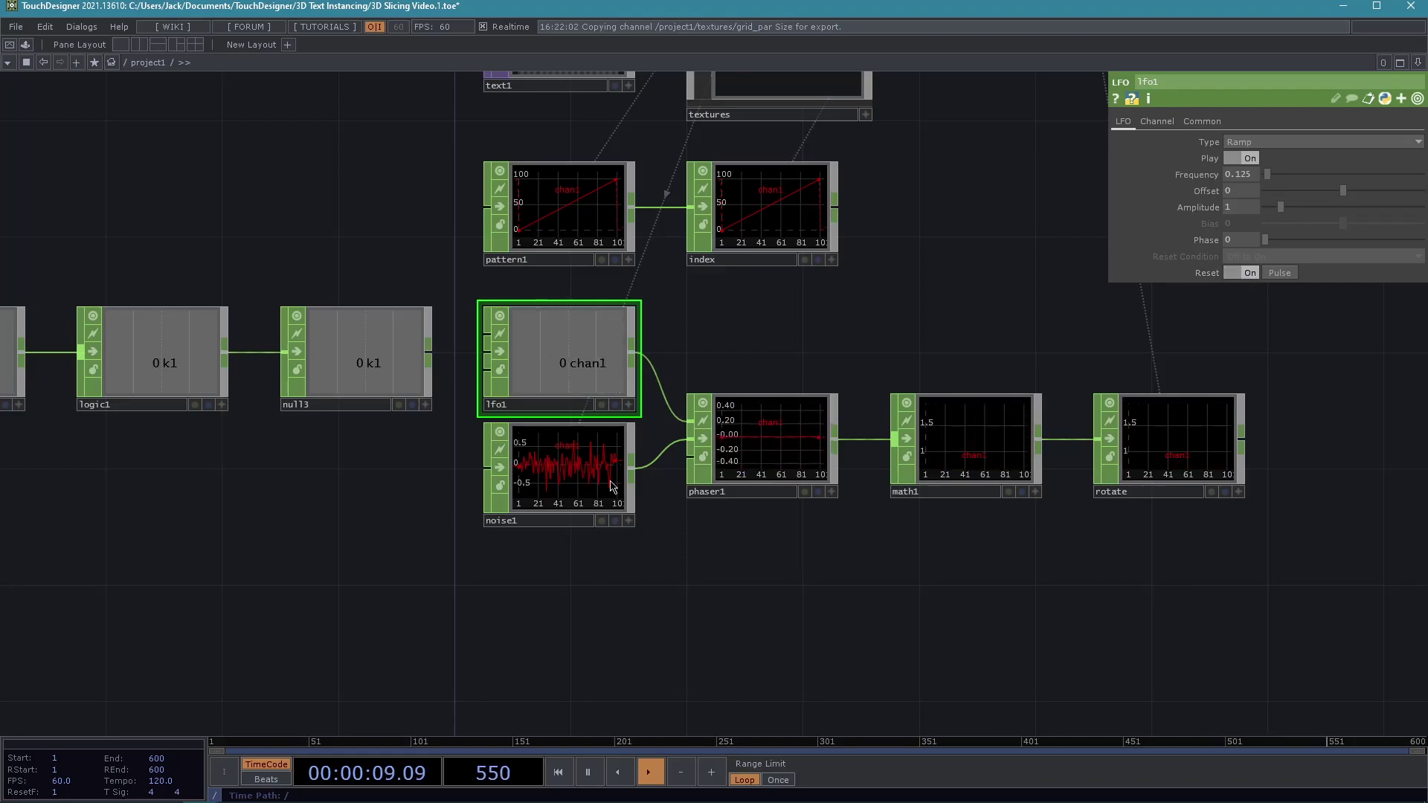
# Display null2's output behind the network again and bring the keyboard and LFO chains into view.
pyautogui.moveTo(1008, 282); pyautogui.dragTo(897, 498)
pyautogui.scroll(-5, 897, 498)
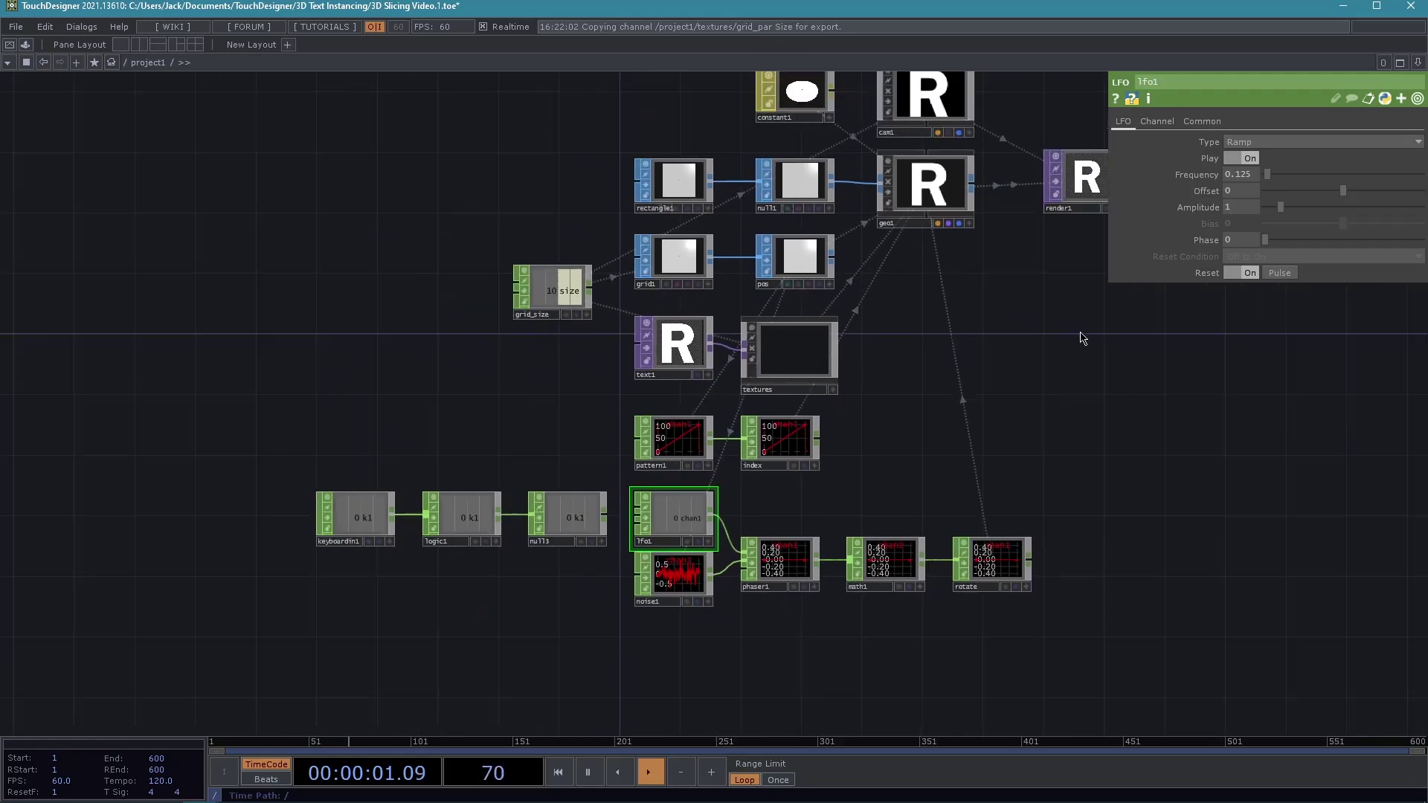
pyautogui.click(1105, 346)
pyautogui.moveTo(744, 426); pyautogui.dragTo(724, 271)
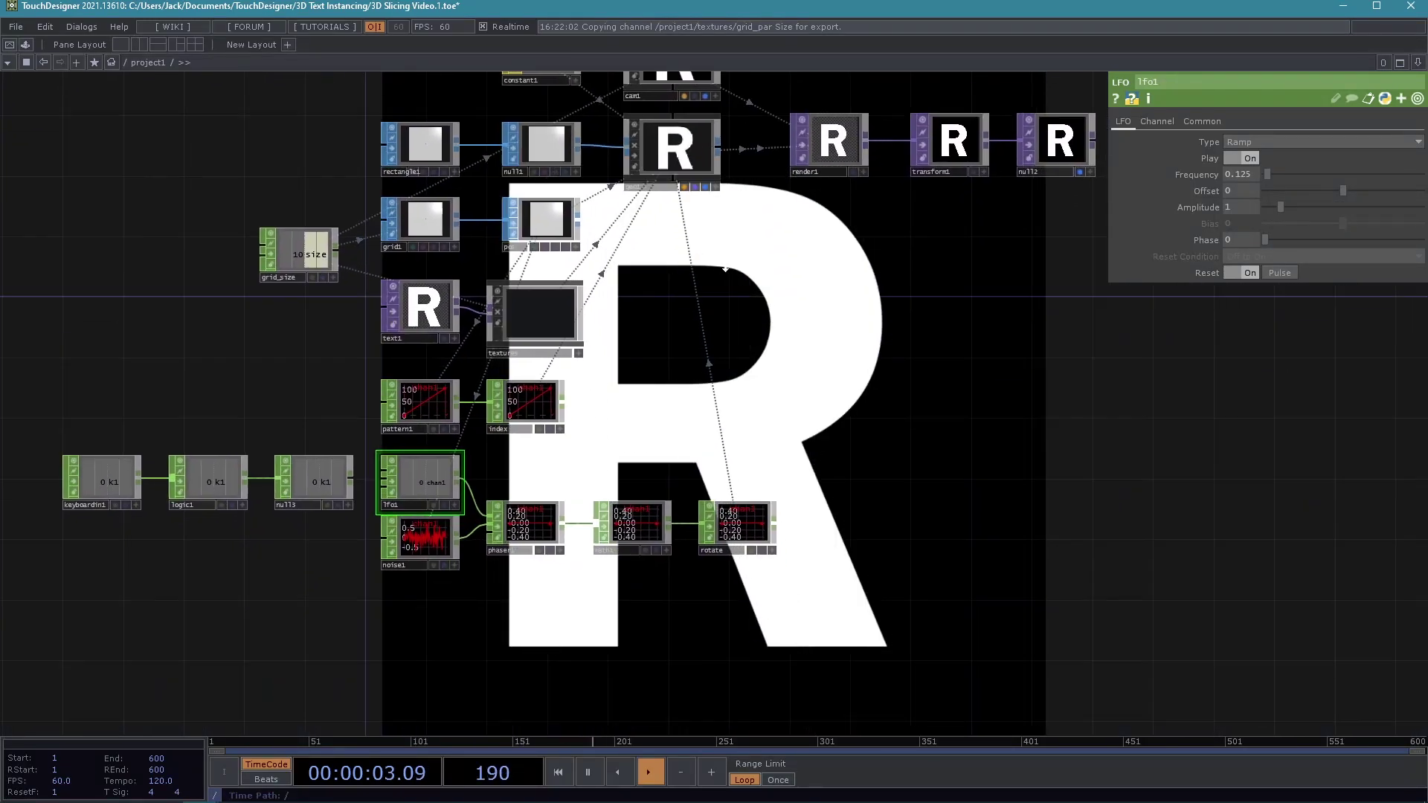
pyautogui.moveTo(924, 632); pyautogui.dragTo(893, 469)
pyautogui.moveTo(599, 552); pyautogui.dragTo(588, 642)
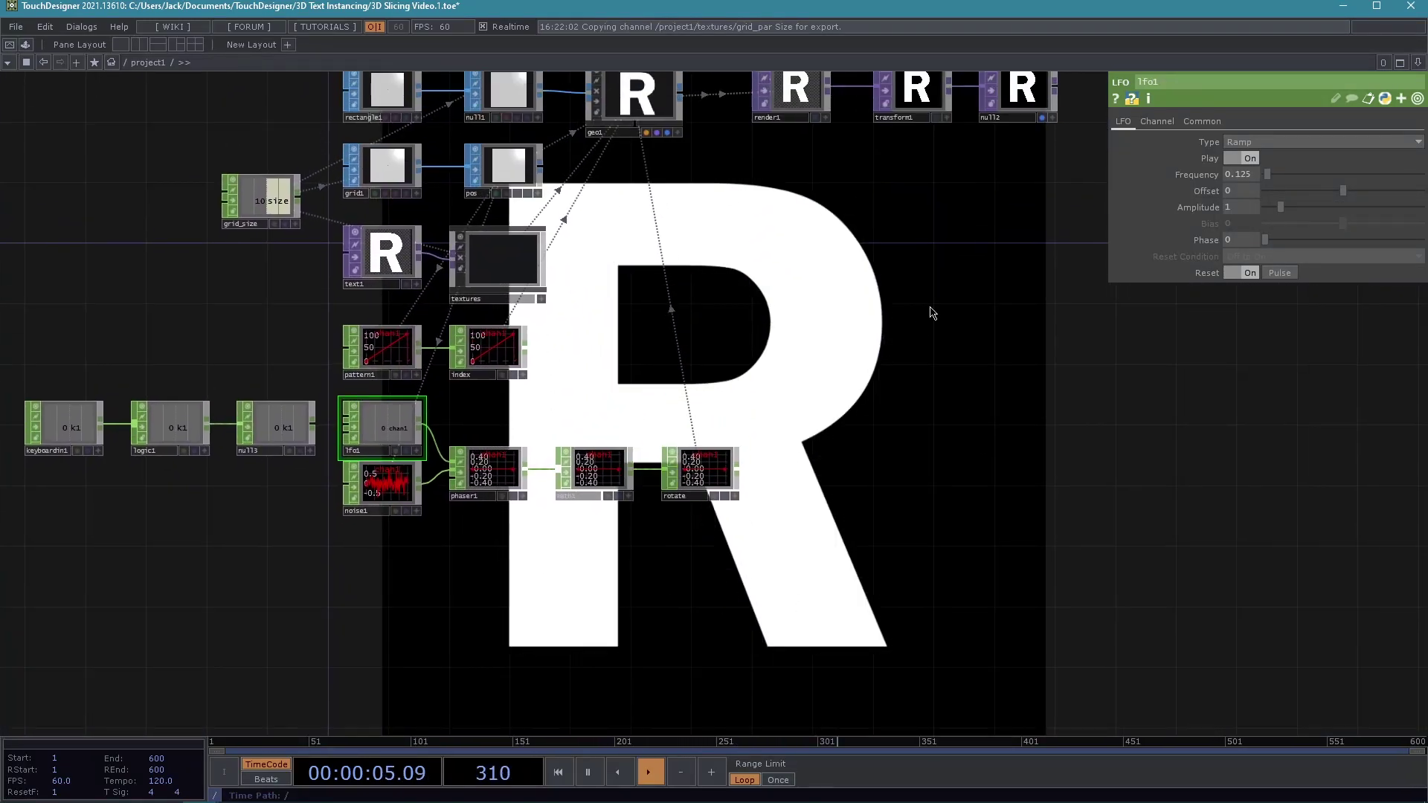
# Toggle lfo1's Reset and Play switches to compare their effect on the slices, ending with Reset off and Play on.
pyautogui.scroll(5, 349, 494)
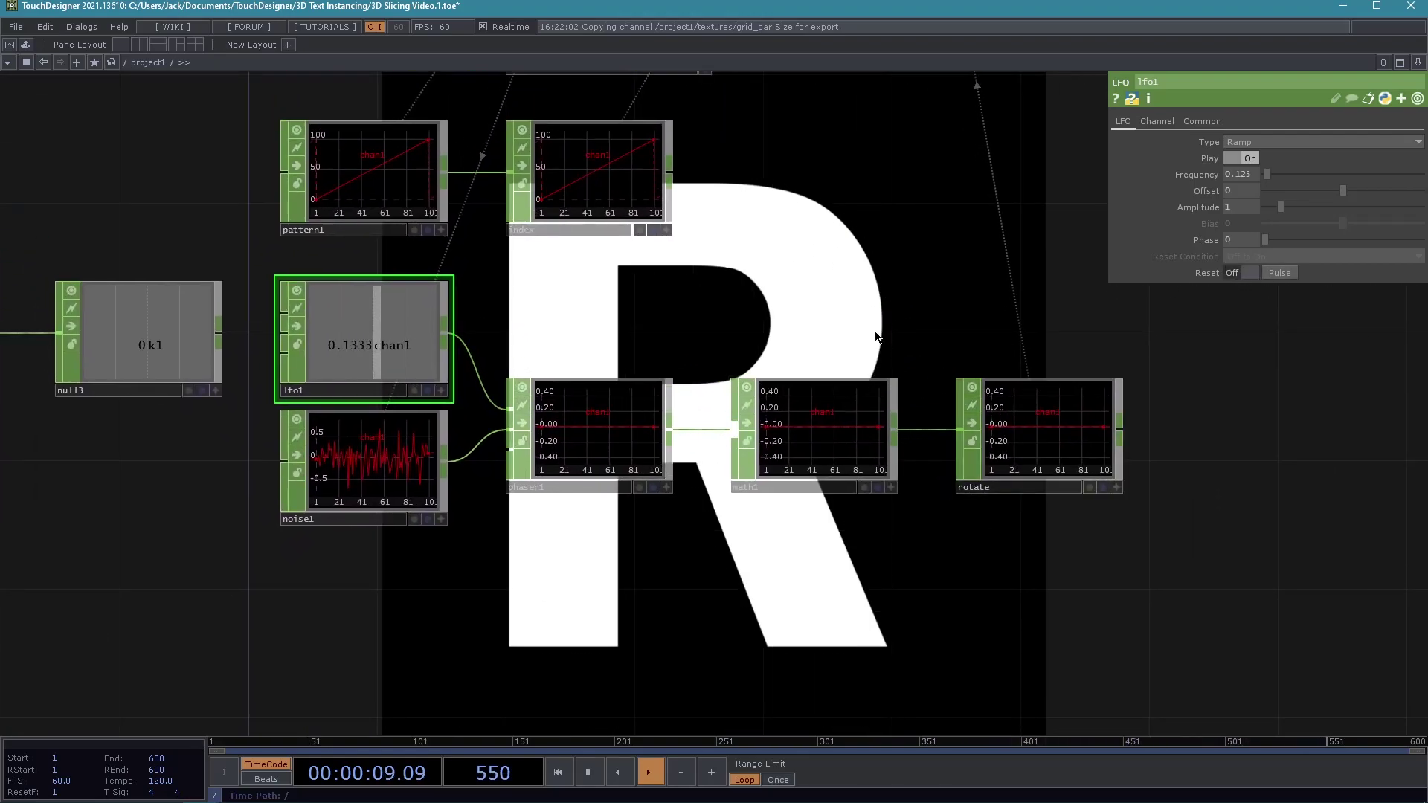
pyautogui.moveTo(1041, 327); pyautogui.dragTo(783, 420)
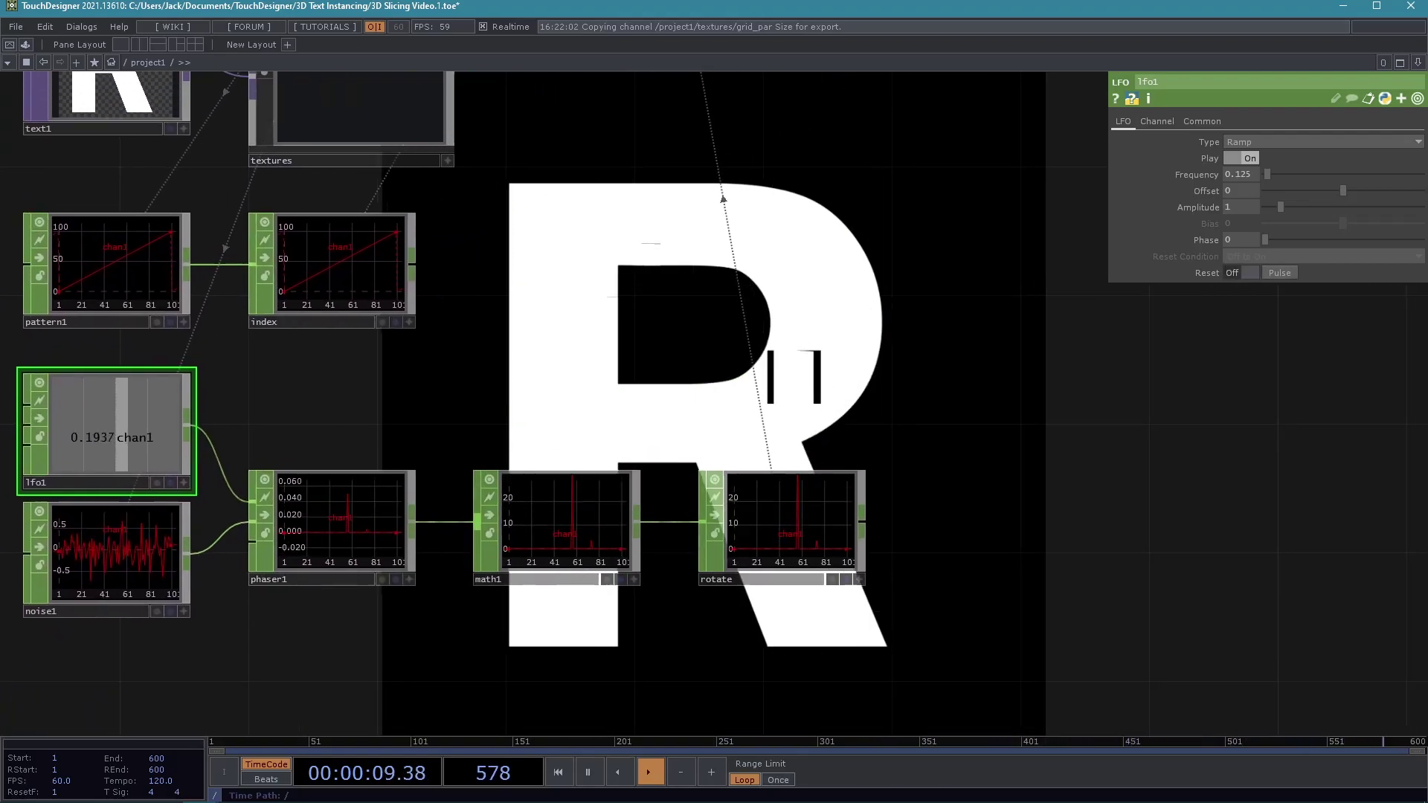
pyautogui.click(1242, 273)
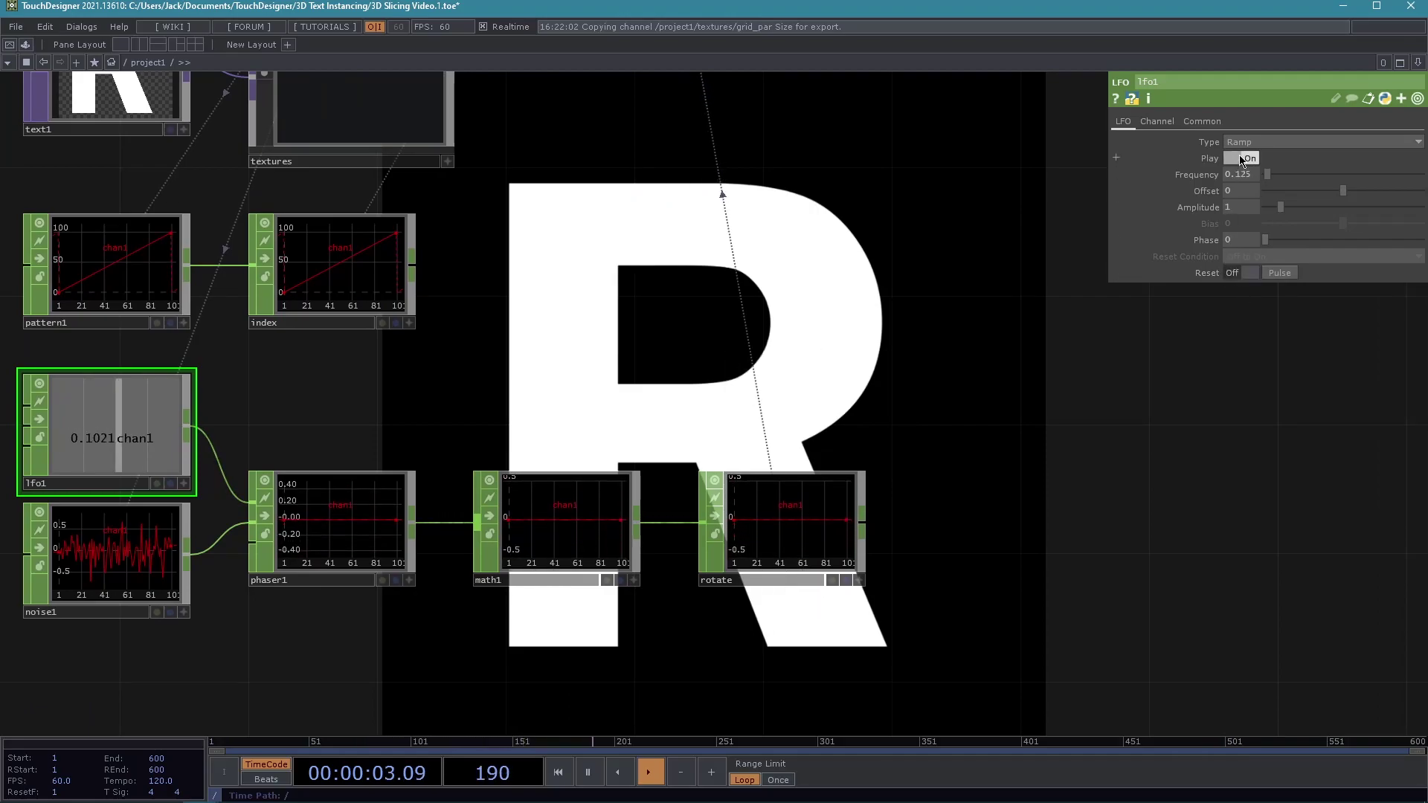
pyautogui.click(1240, 160)
pyautogui.click(1241, 159)
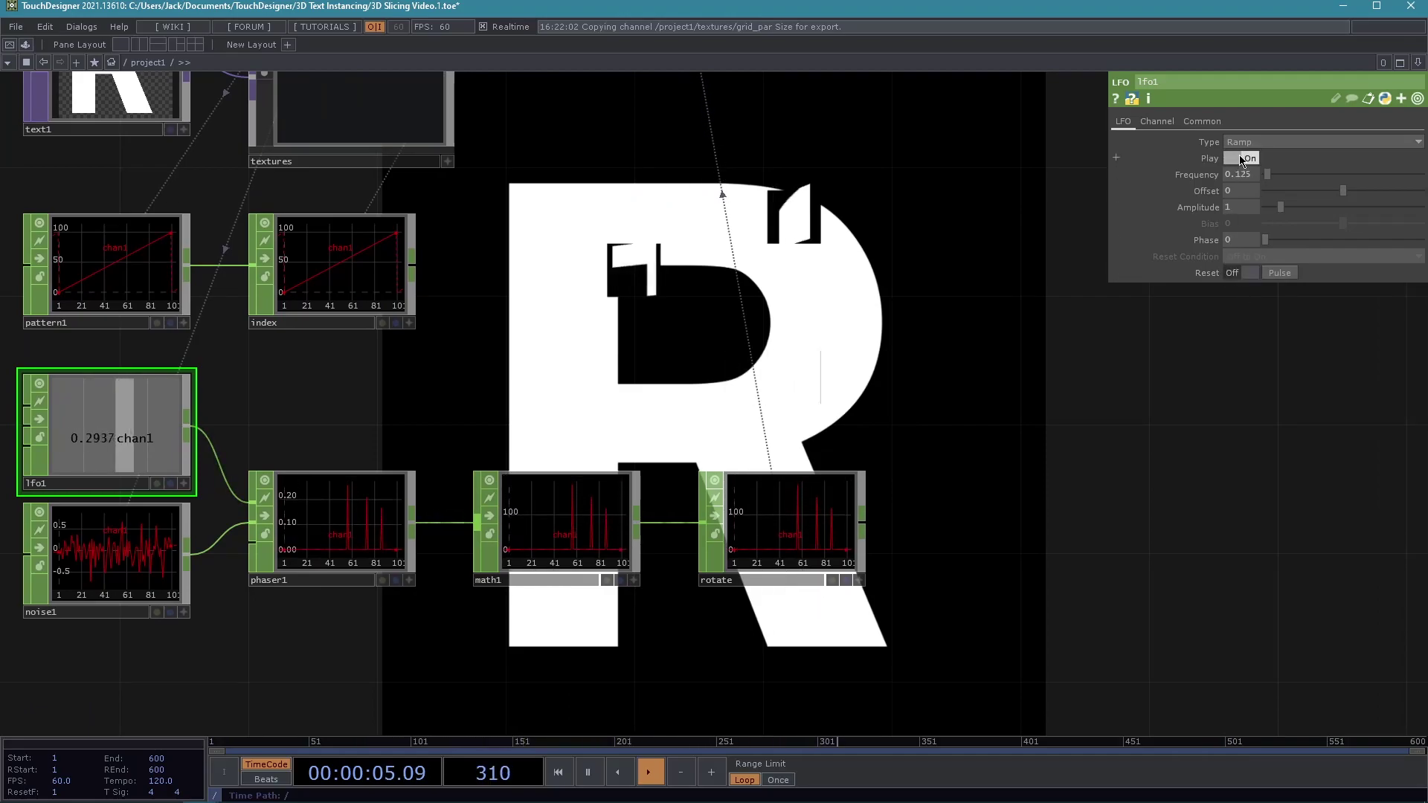
# Export null3's k1 channel to lfo1's Reset parameter, then deactivate null3's viewer.
pyautogui.moveTo(1020, 414); pyautogui.dragTo(1010, 536)
pyautogui.moveTo(660, 244); pyautogui.dragTo(862, 215)
pyautogui.moveTo(969, 378); pyautogui.dragTo(1372, 245)
pyautogui.moveTo(576, 602); pyautogui.dragTo(700, 583)
pyautogui.moveTo(632, 526); pyautogui.dragTo(802, 526)
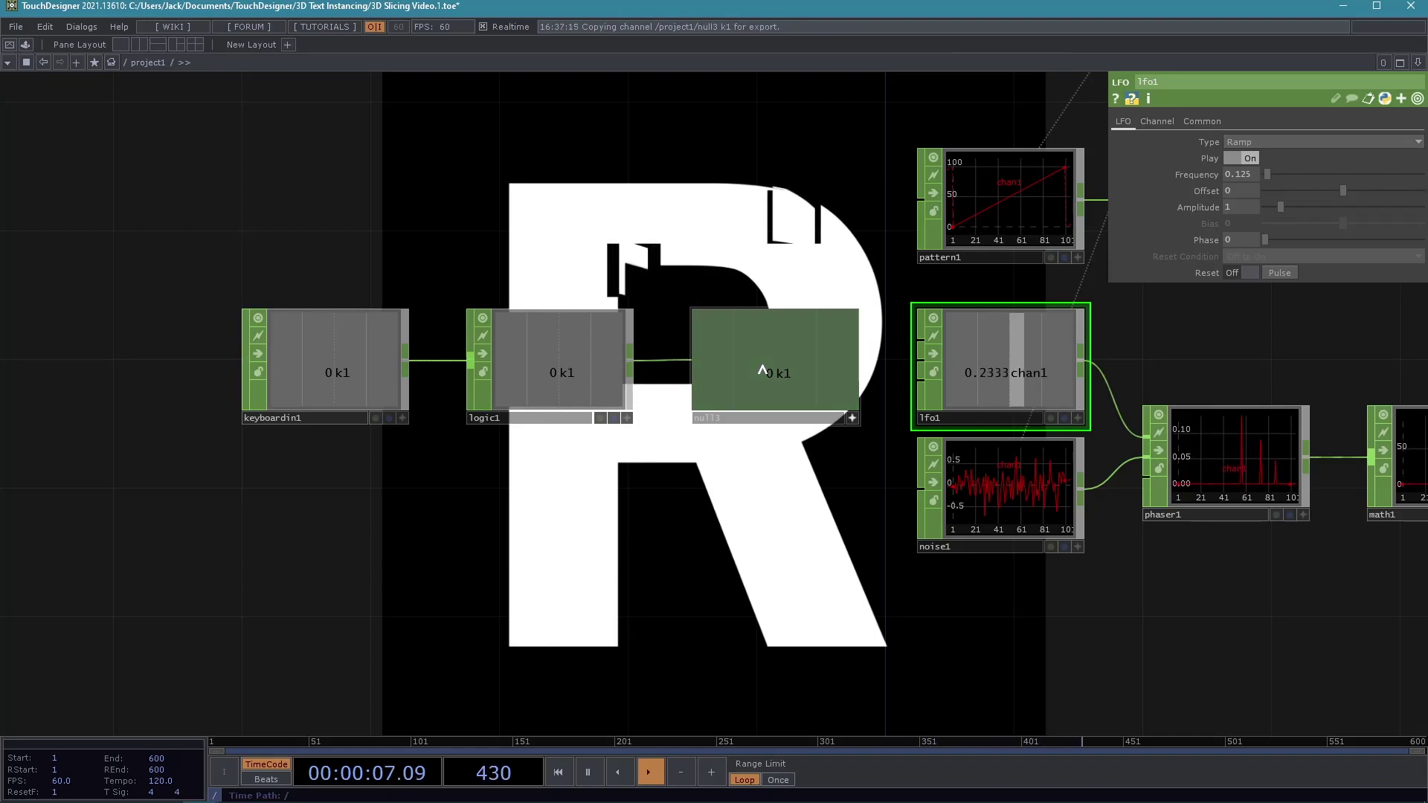
pyautogui.moveTo(1233, 271); pyautogui.dragTo(1235, 272)
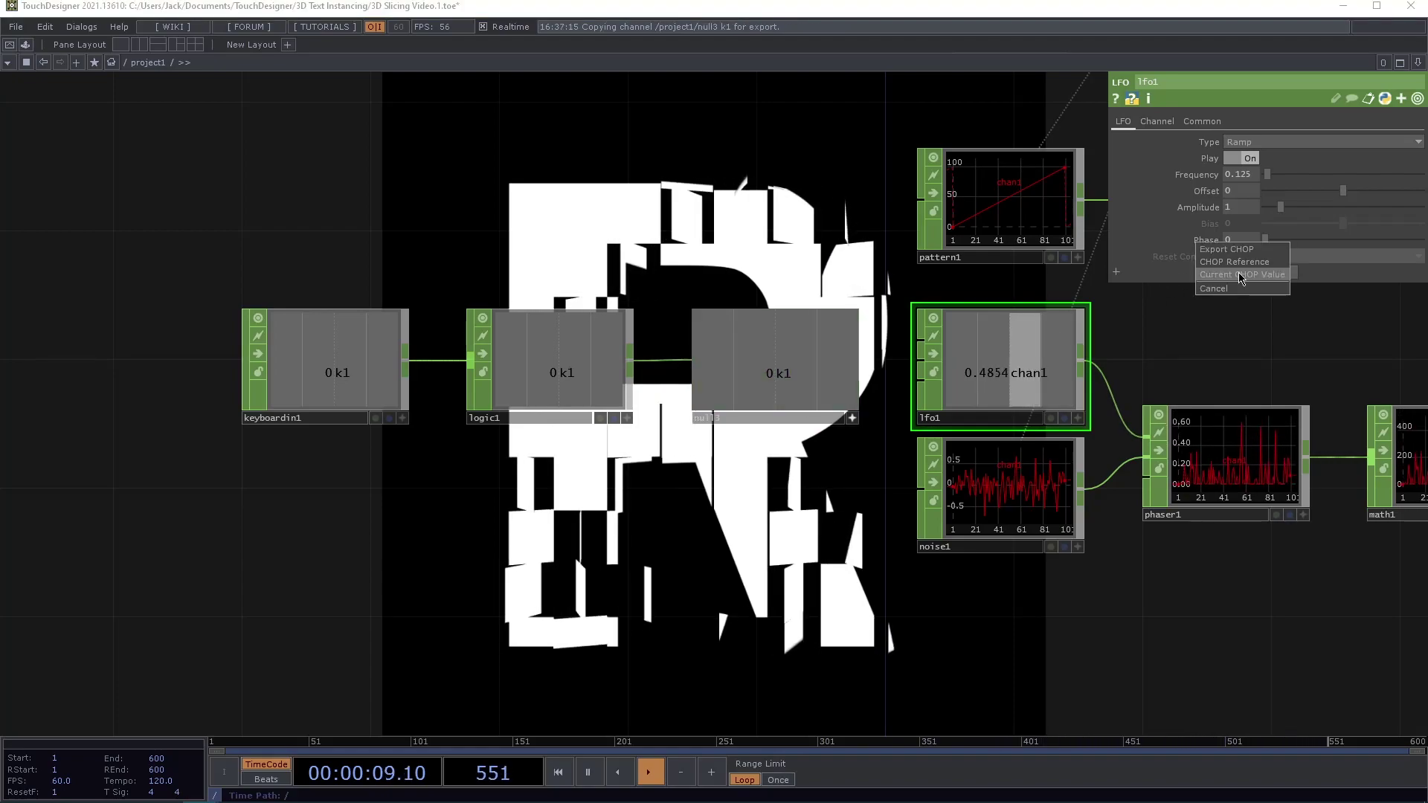
pyautogui.click(1227, 249)
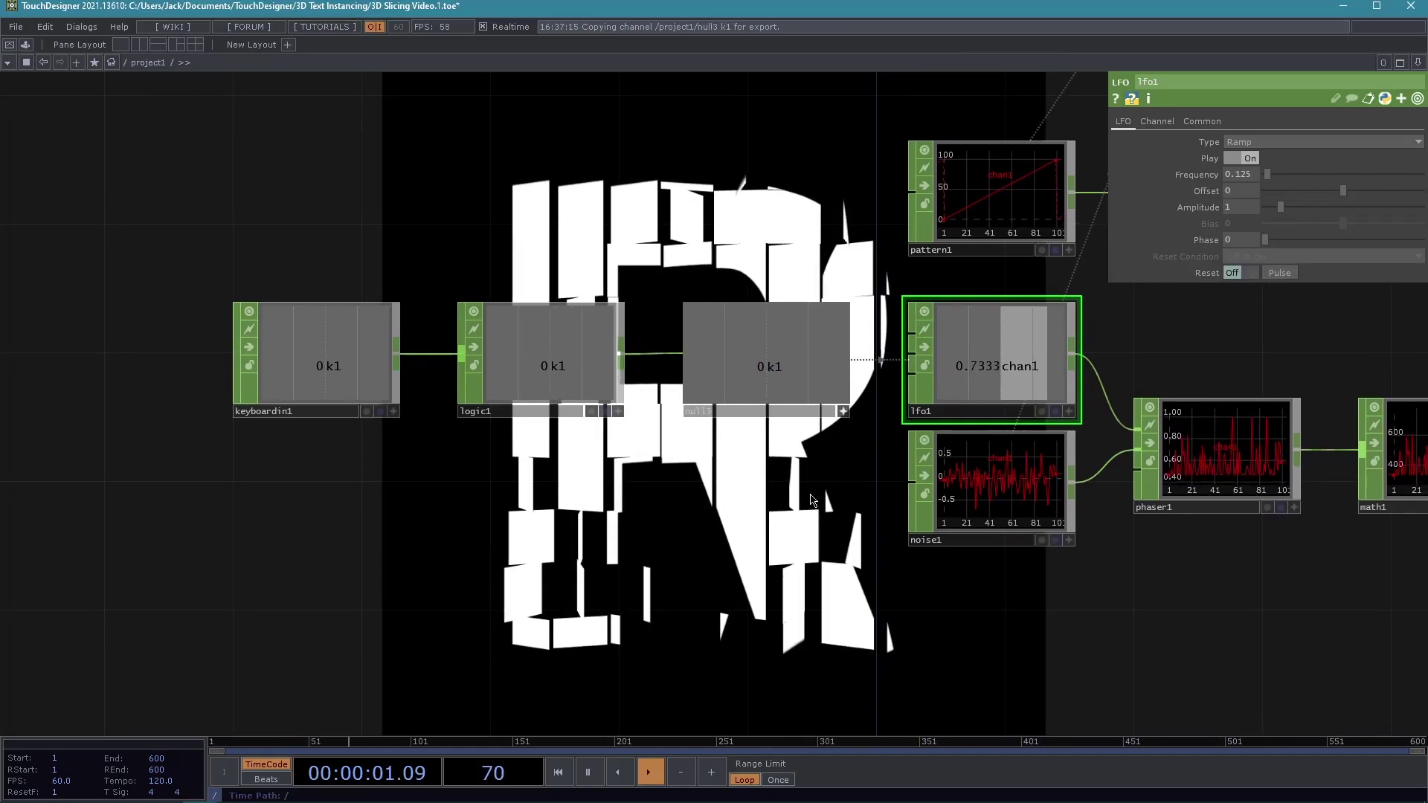
pyautogui.click(840, 409)
# Test the keyboard trigger by toggling the 1 input to reset and restart lfo1.
pyautogui.moveTo(778, 501); pyautogui.dragTo(567, 373)
pyautogui.moveTo(558, 455); pyautogui.dragTo(700, 371)
pyautogui.press('1')
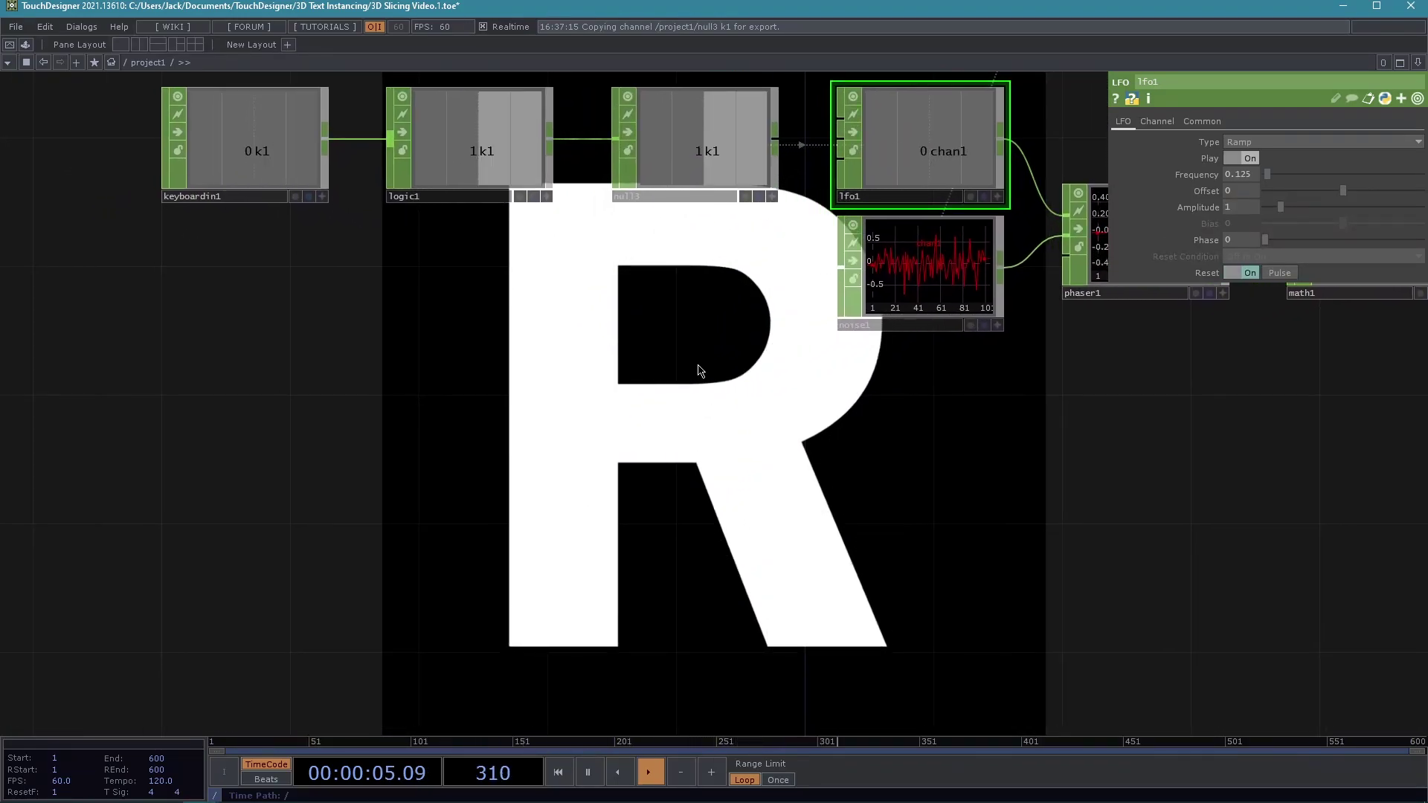
pyautogui.press('1')
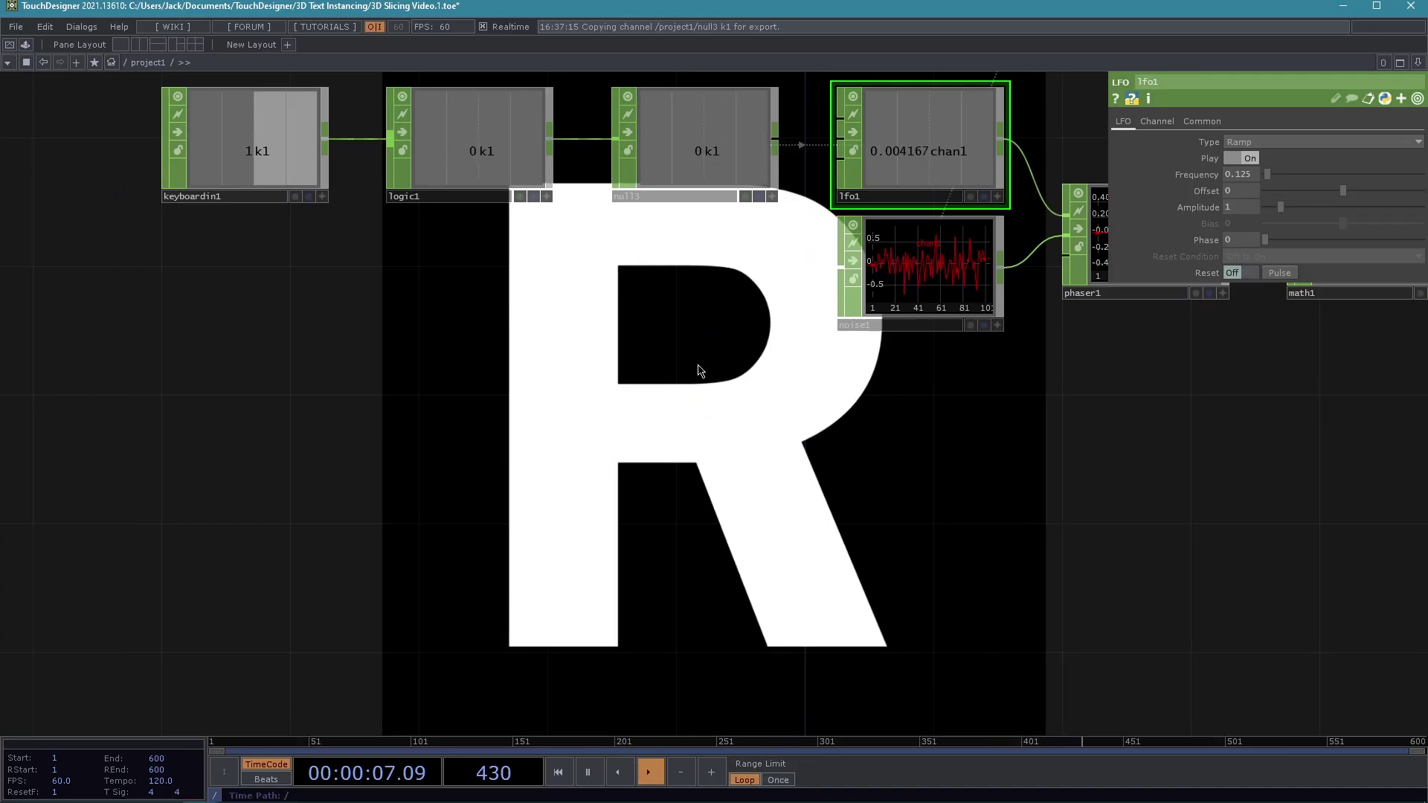
# Select all the CHOP operators below text1 and move them down to make room beneath it.
pyautogui.scroll(-5, 979, 507)
pyautogui.moveTo(989, 537); pyautogui.dragTo(431, 440)
pyautogui.moveTo(969, 392); pyautogui.dragTo(971, 537)
pyautogui.scroll(-3, 924, 446)
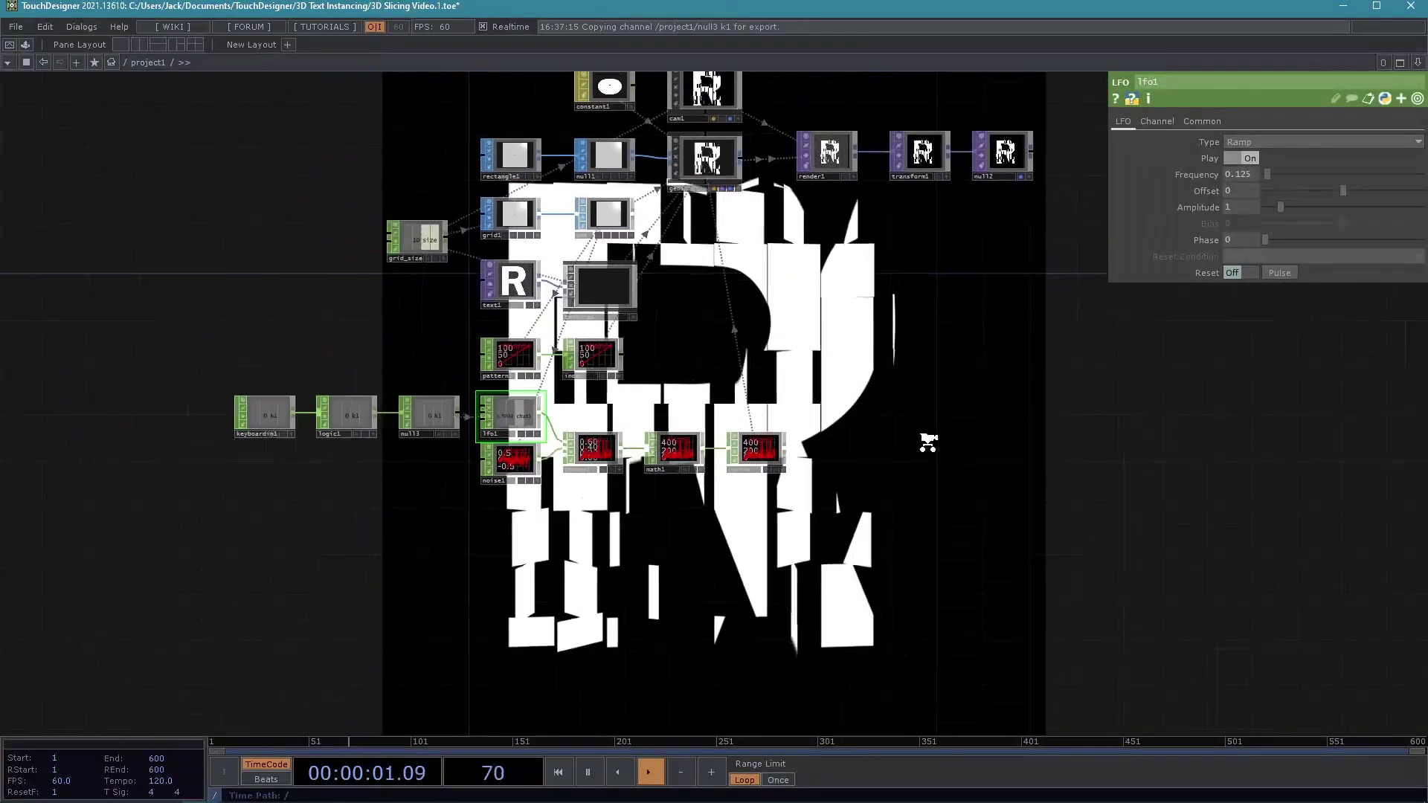
pyautogui.moveTo(920, 603); pyautogui.dragTo(201, 339, button='right')
pyautogui.moveTo(570, 380); pyautogui.dragTo(570, 454)
pyautogui.scroll(5, 559, 376)
pyautogui.moveTo(636, 326); pyautogui.dragTo(484, 328)
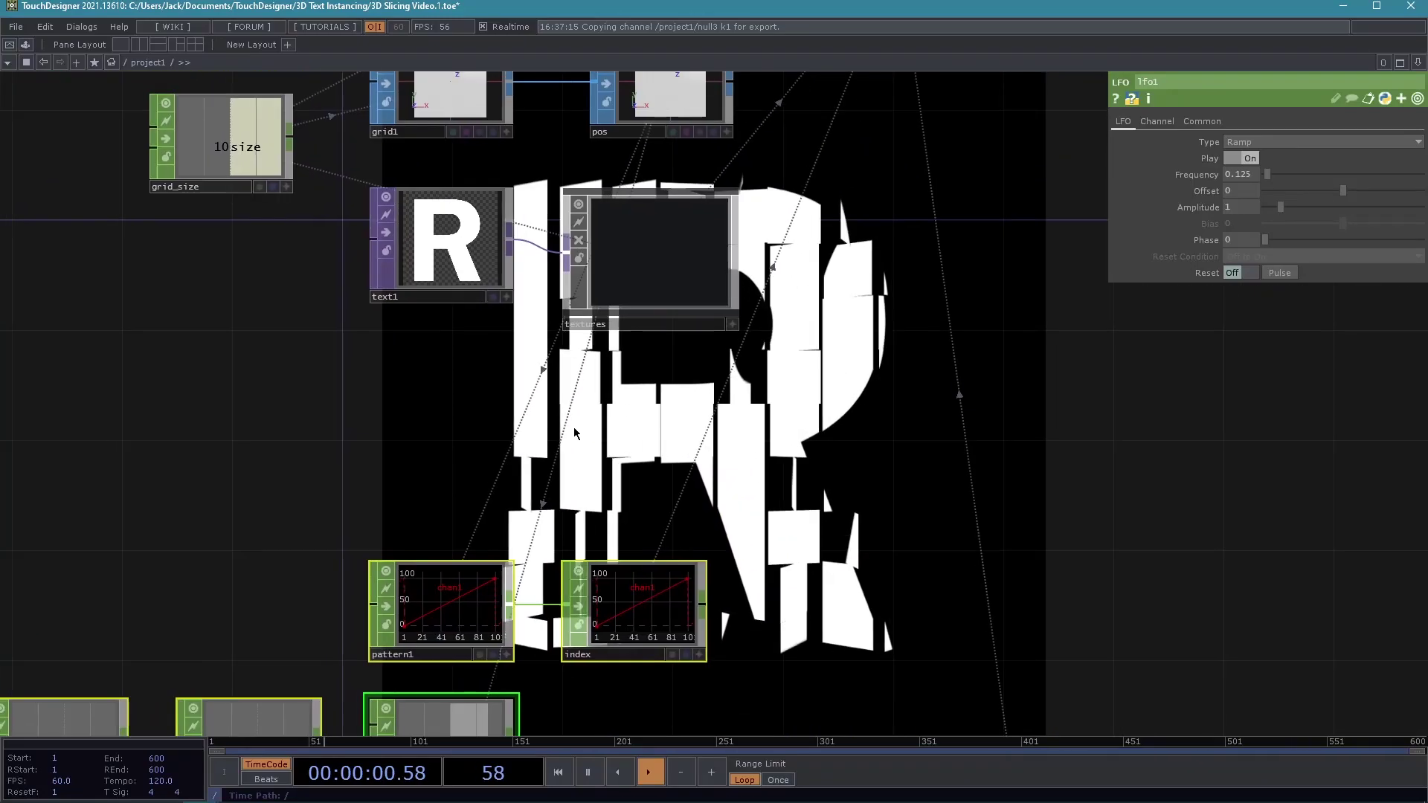
# Add a Movie File In TOP below text1 and connect it to the textures input in place of text1.
pyautogui.press('Tab')
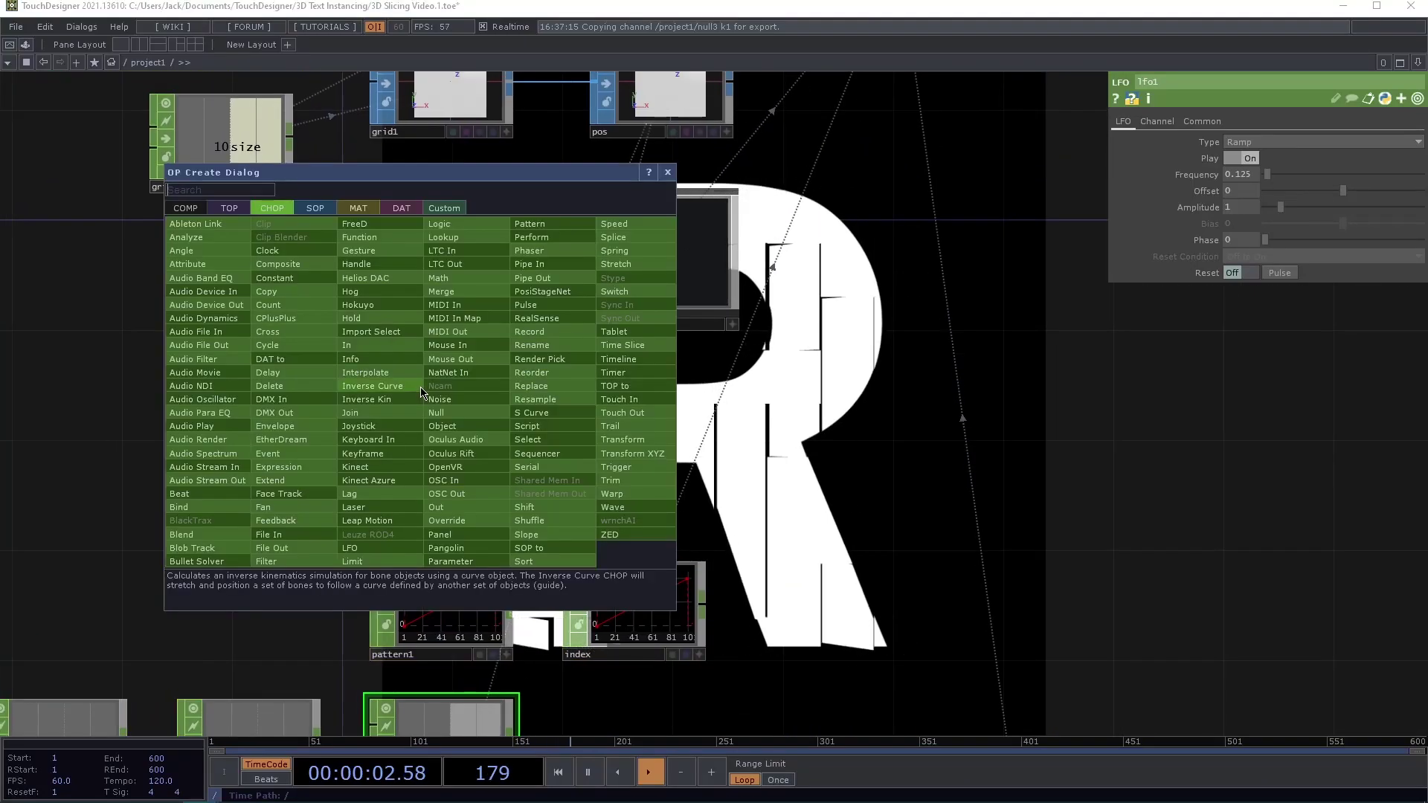
pyautogui.click(241, 206)
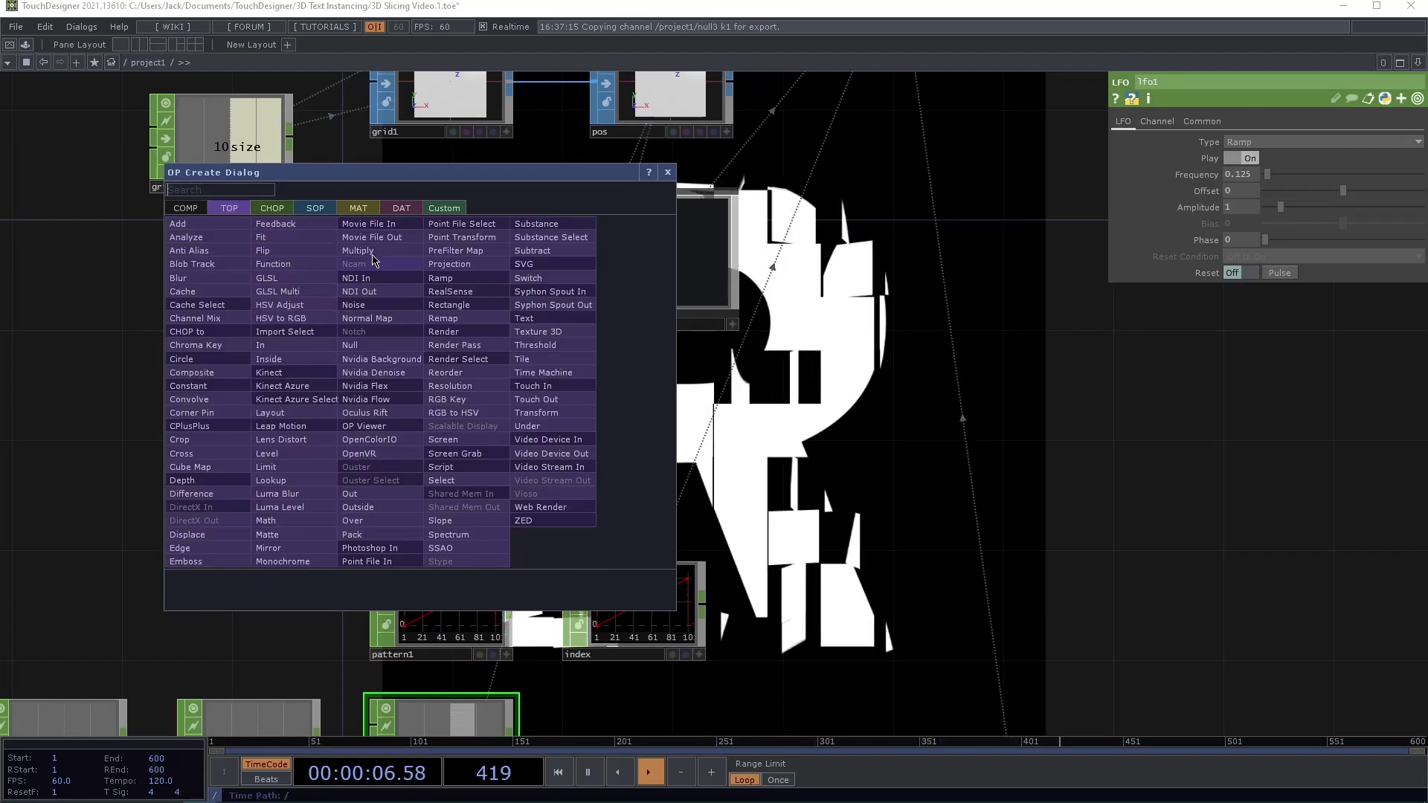
pyautogui.click(369, 224)
pyautogui.click(431, 385)
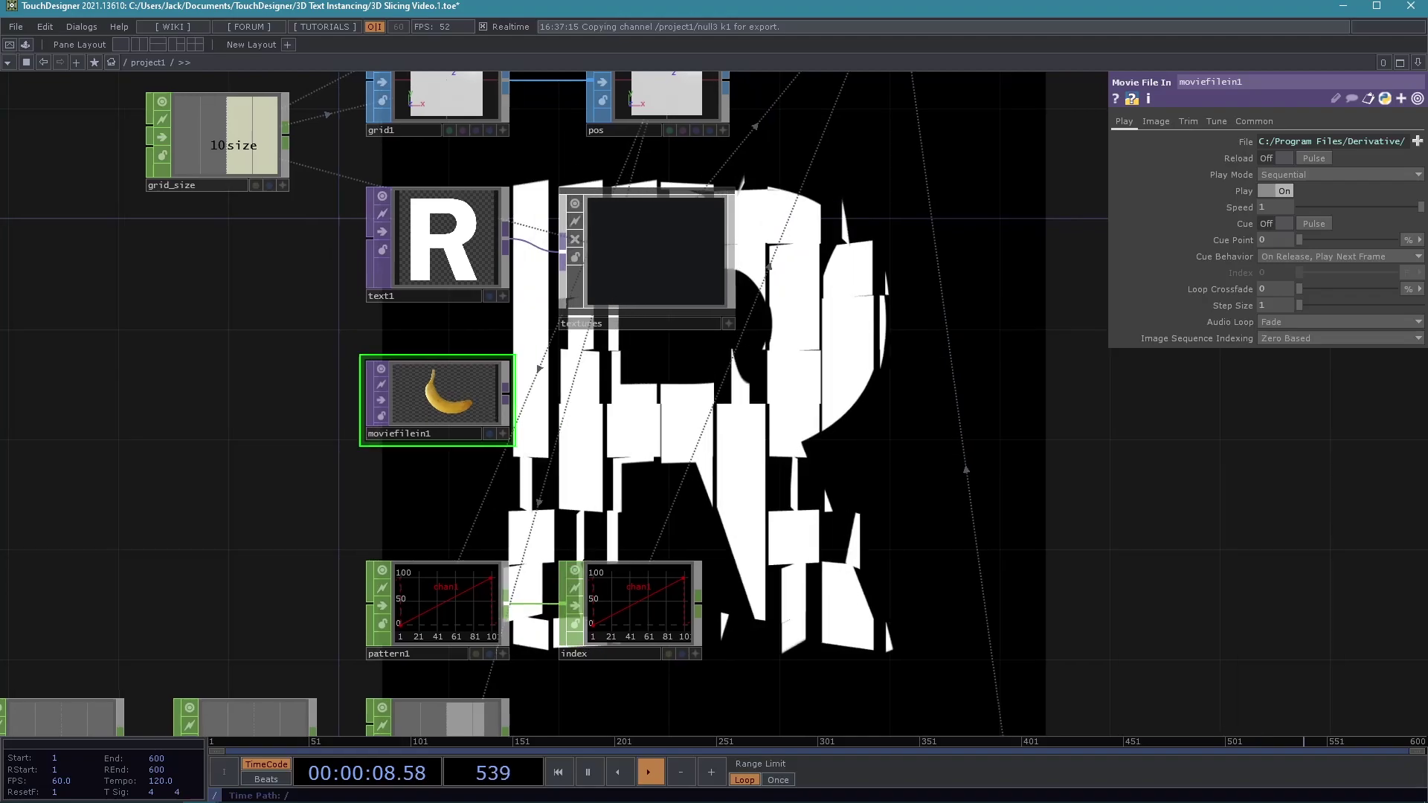
pyautogui.moveTo(535, 417); pyautogui.dragTo(450, 430)
pyautogui.moveTo(361, 404); pyautogui.dragTo(480, 271)
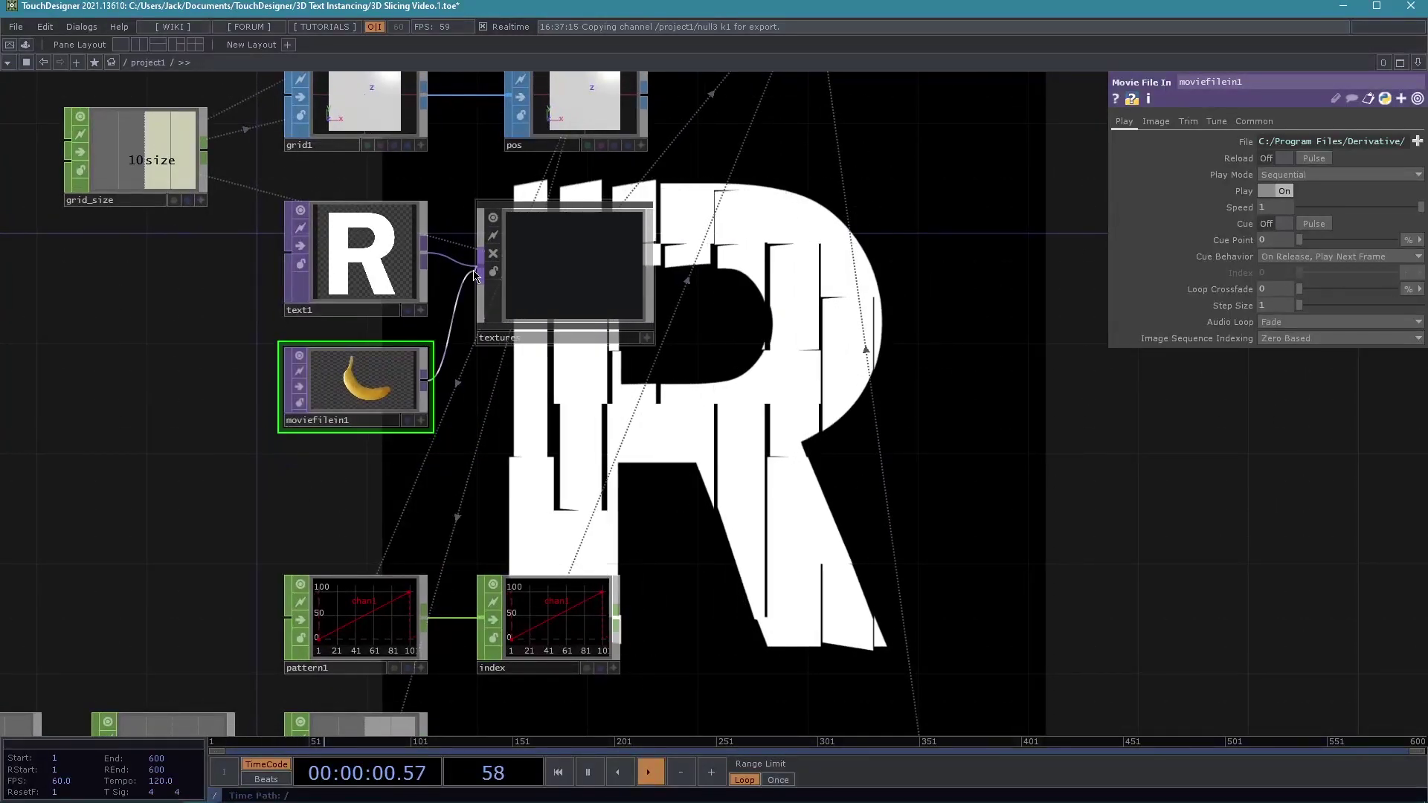
pyautogui.moveTo(837, 444); pyautogui.dragTo(641, 427)
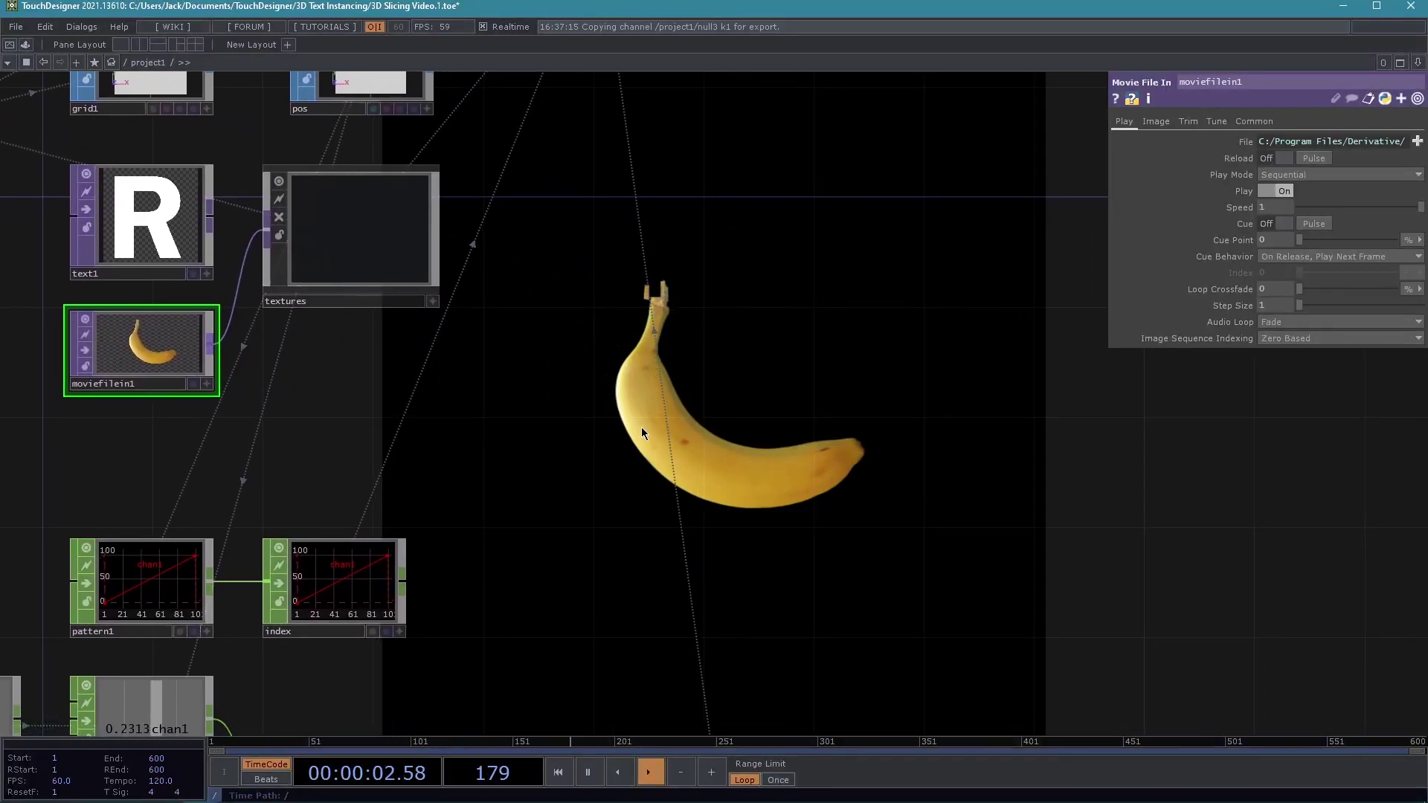
pyautogui.moveTo(275, 506); pyautogui.dragTo(341, 497)
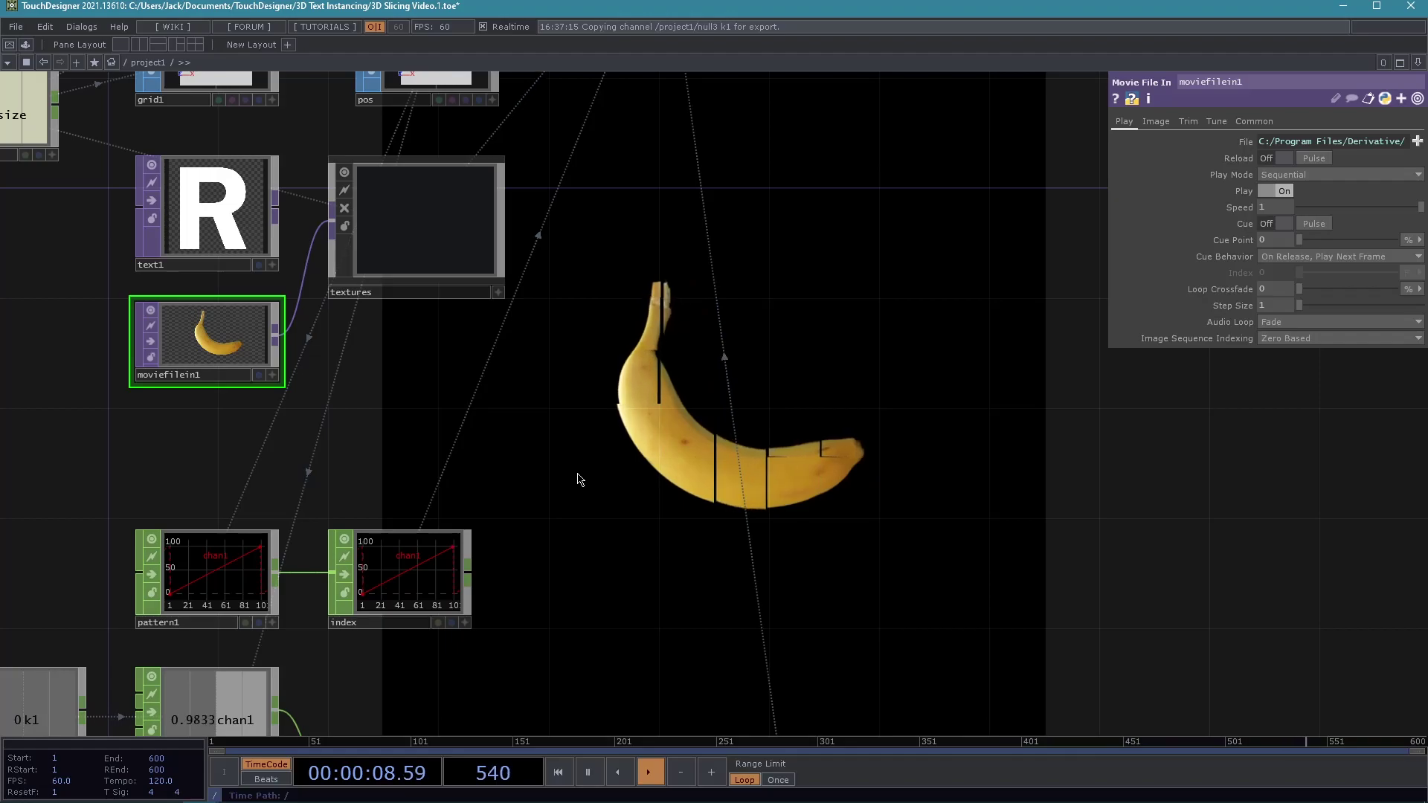
# Move moviefilein1 farther away from textures and try to insert a TOP on the wire between them.
pyautogui.moveTo(515, 405); pyautogui.dragTo(694, 401)
pyautogui.moveTo(399, 357); pyautogui.dragTo(233, 356)
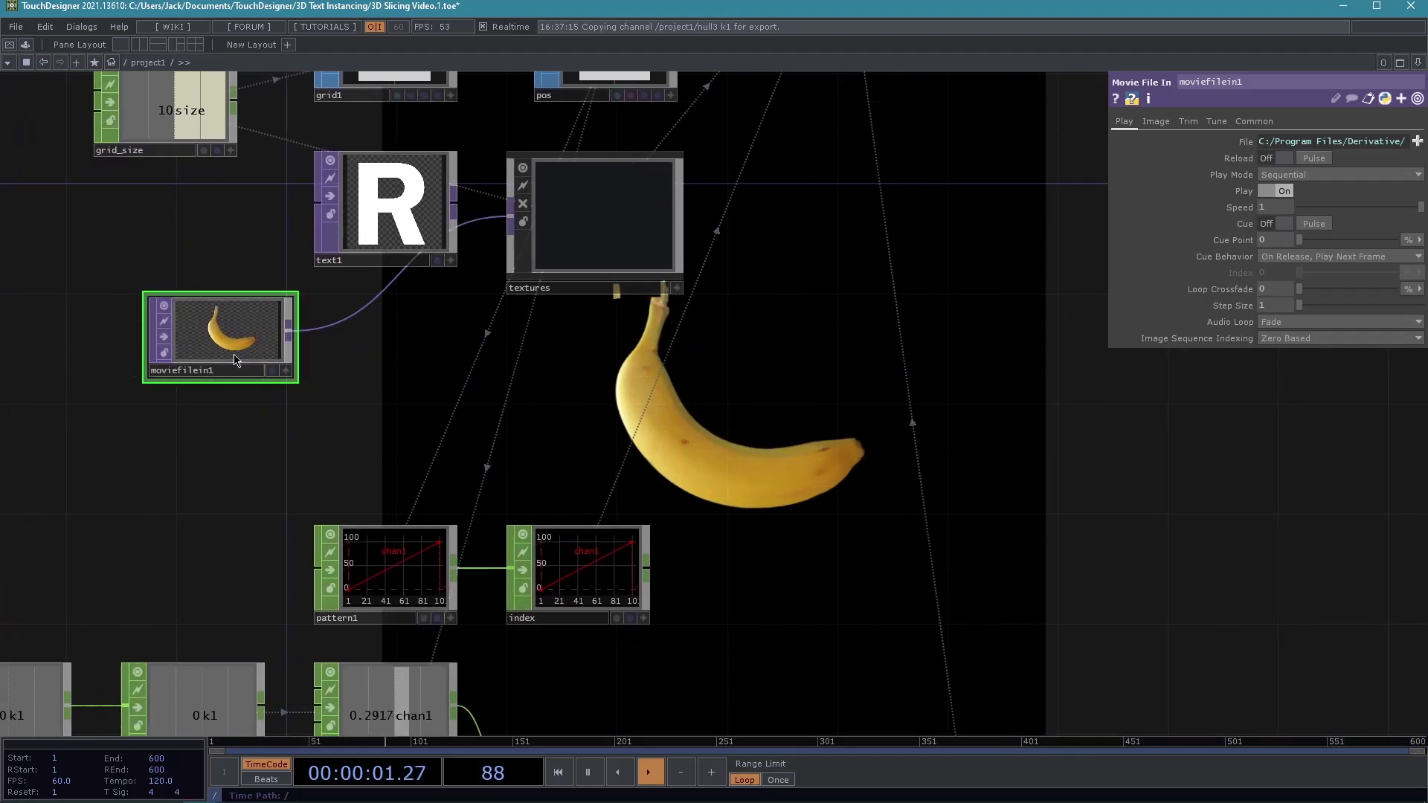
pyautogui.rightClick(332, 329)
pyautogui.click(370, 308)
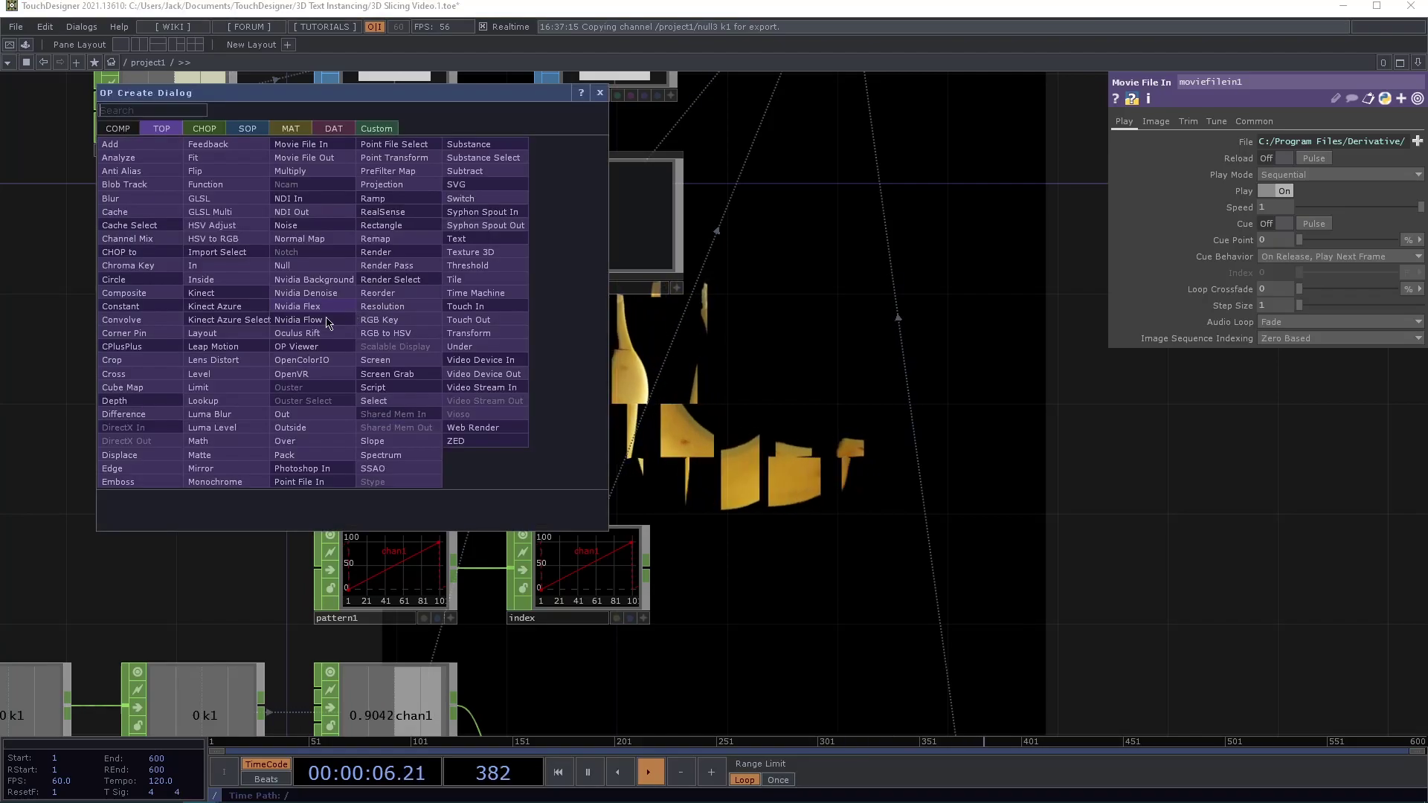
pyautogui.click(599, 92)
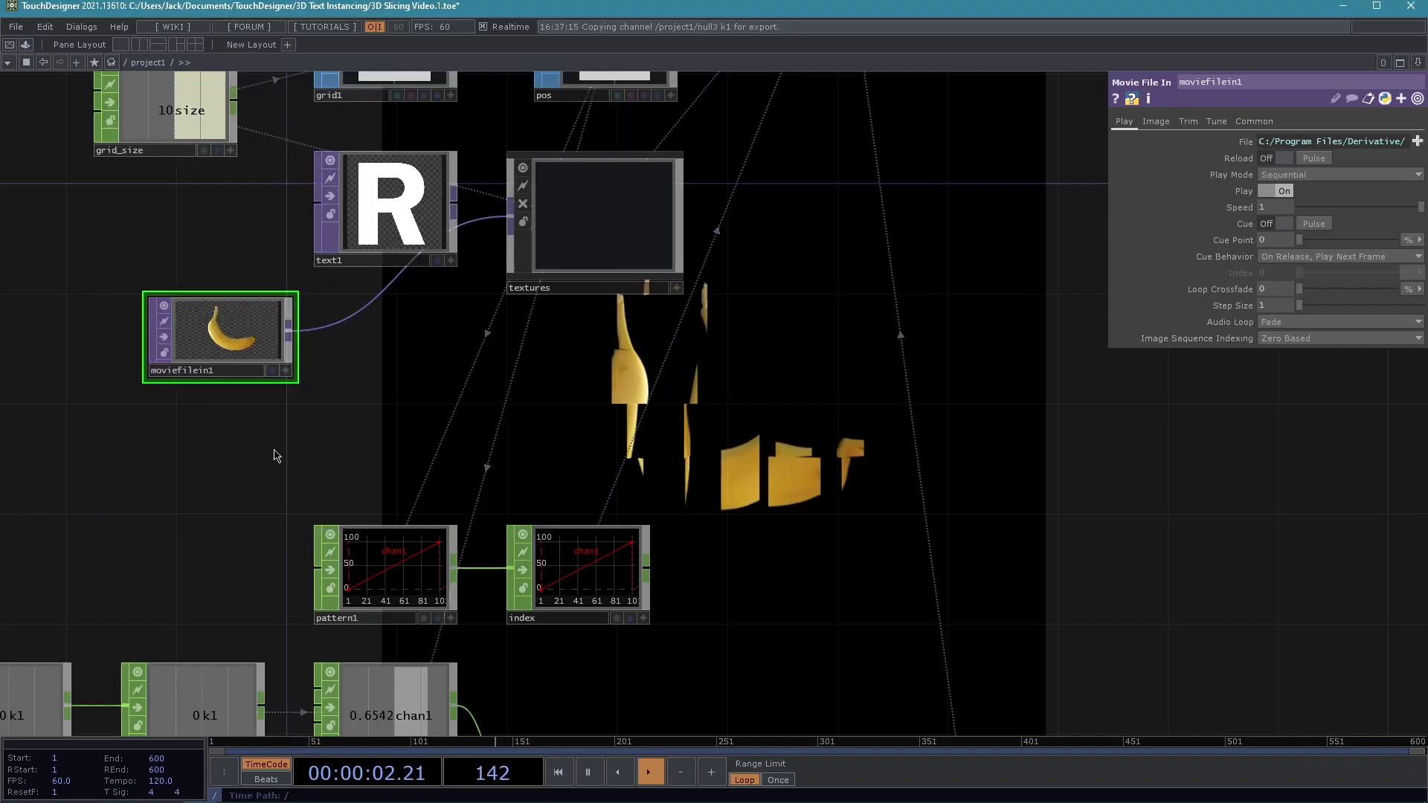
# Inside textures, set fit1's Fit parameter to Fit Outside and return to the project1 network.
pyautogui.click(618, 211)
pyautogui.press('i')
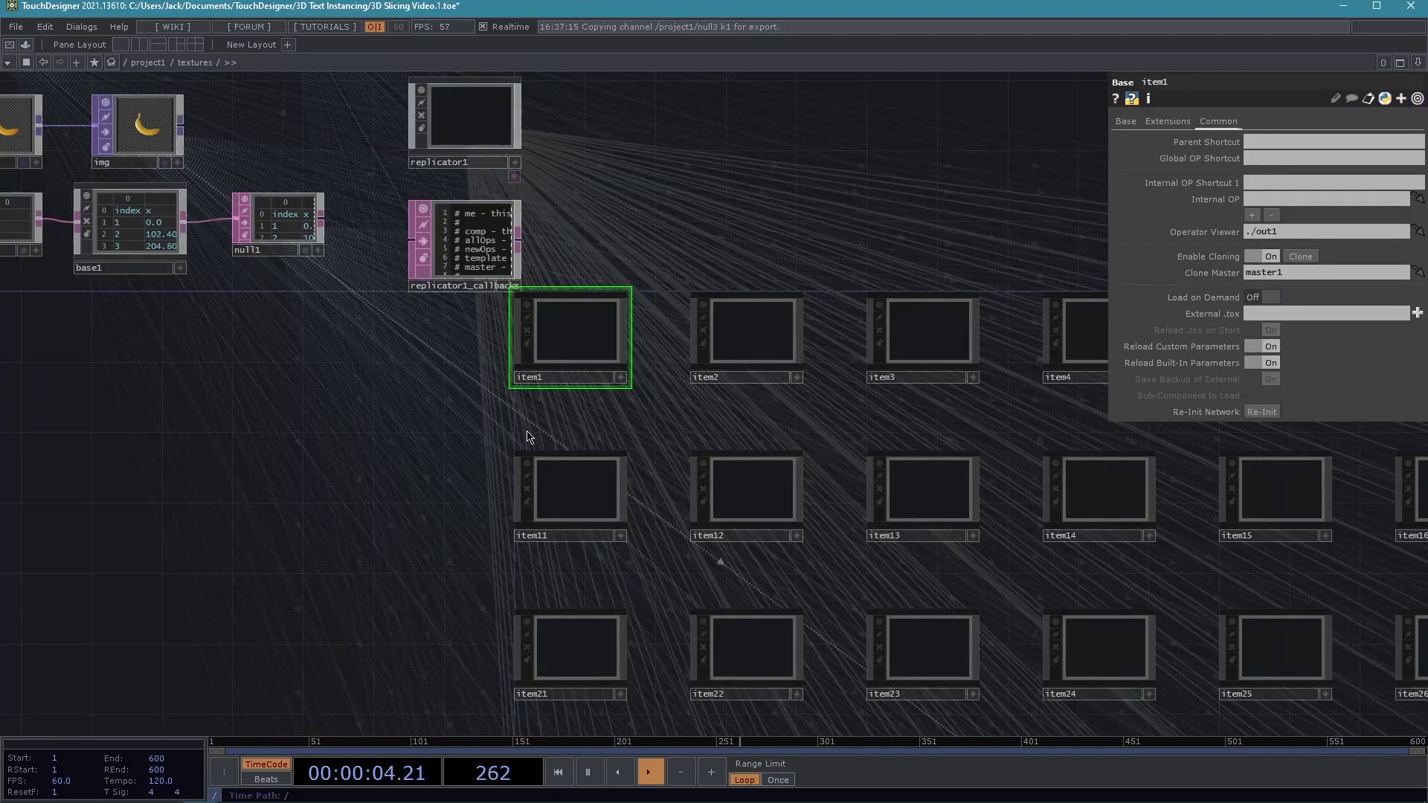
pyautogui.moveTo(91, 374); pyautogui.dragTo(580, 610)
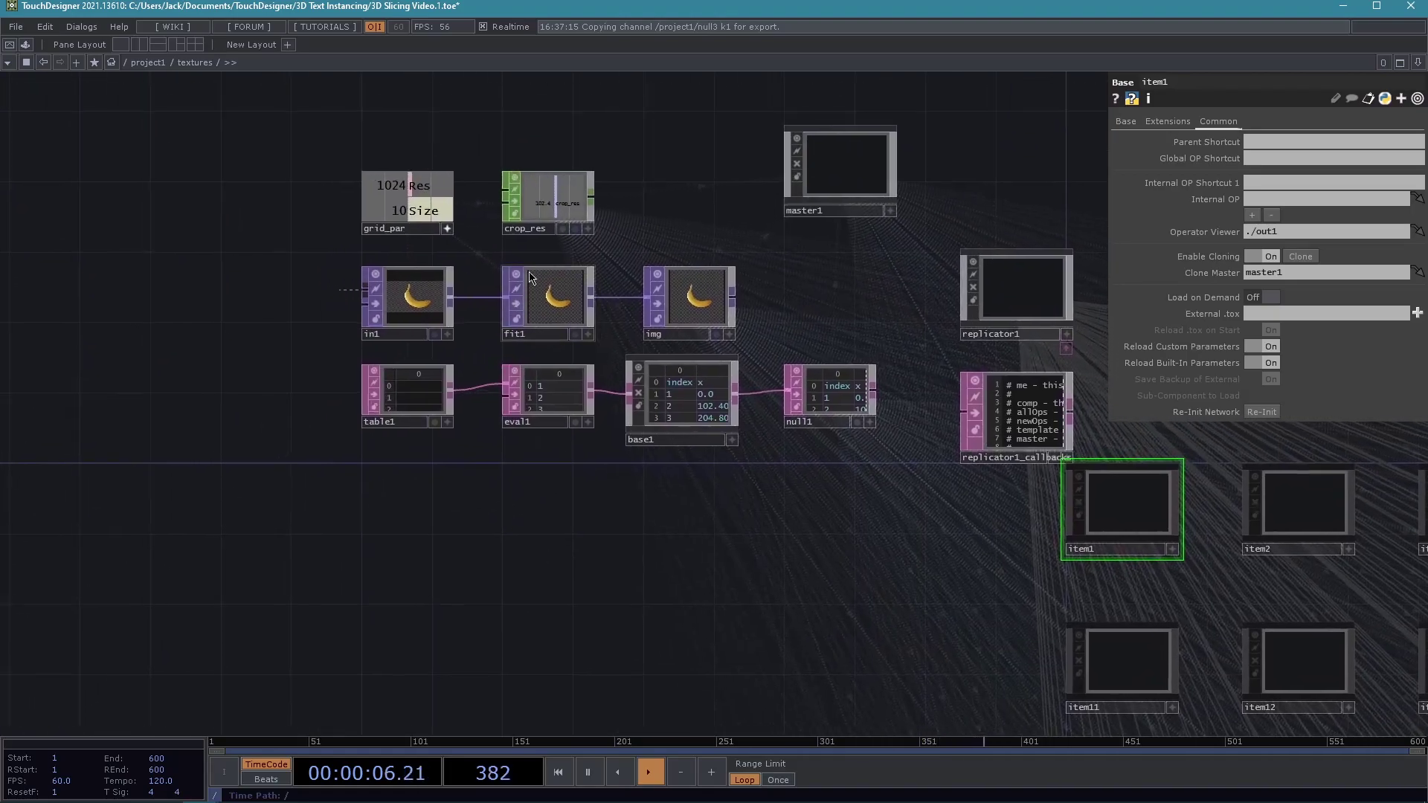
pyautogui.click(554, 297)
pyautogui.click(1119, 121)
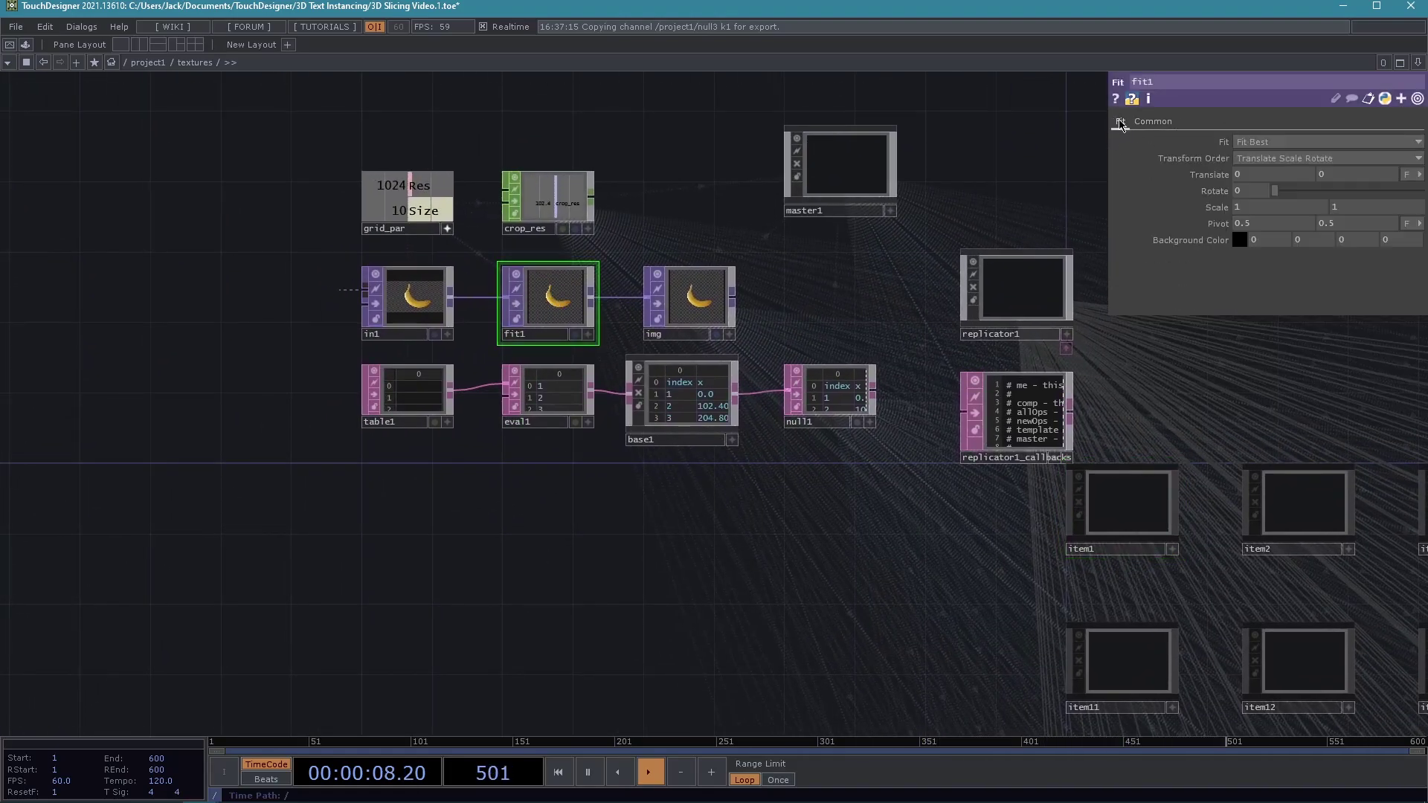
pyautogui.click(1303, 137)
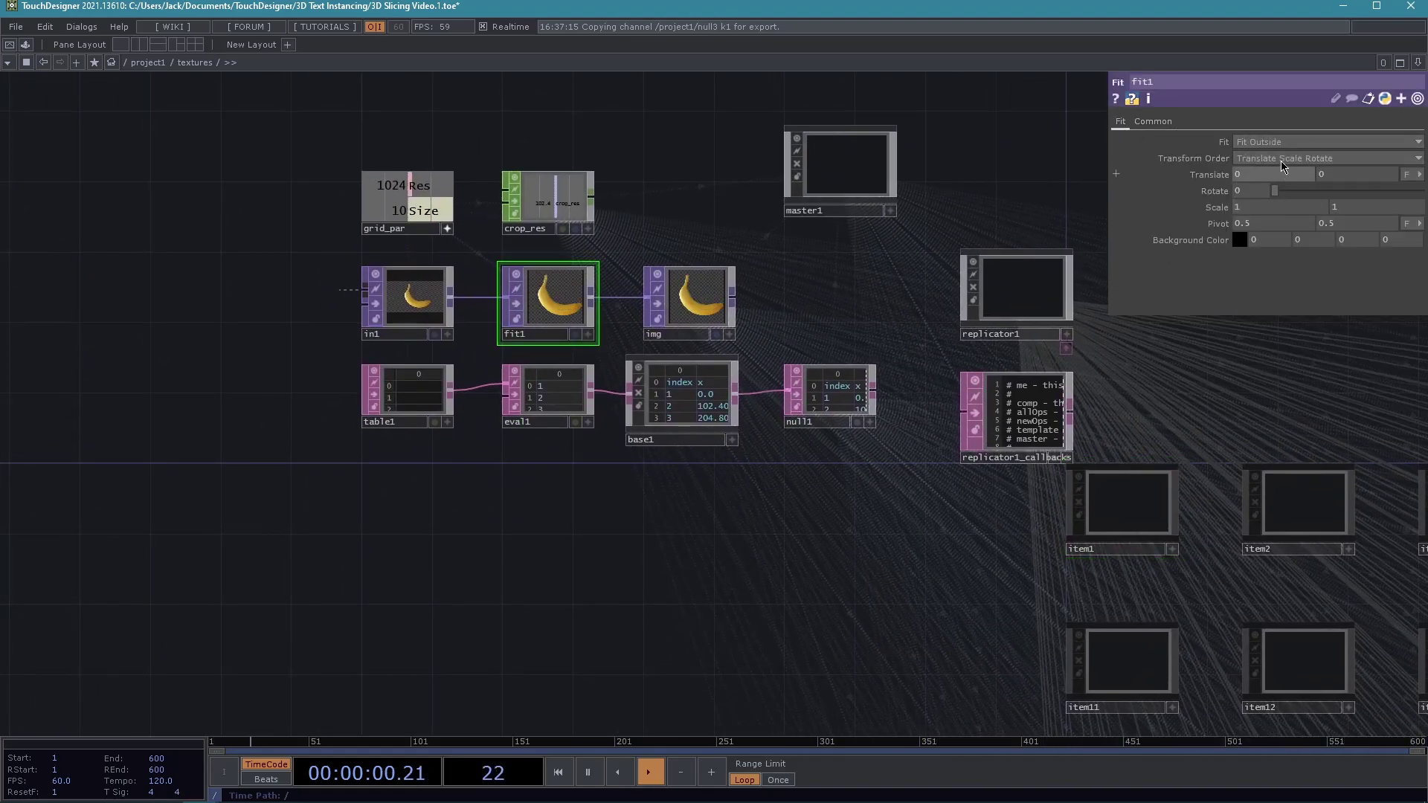
pyautogui.click(1282, 136)
pyautogui.click(1282, 137)
pyautogui.click(1282, 137)
pyautogui.press('u')
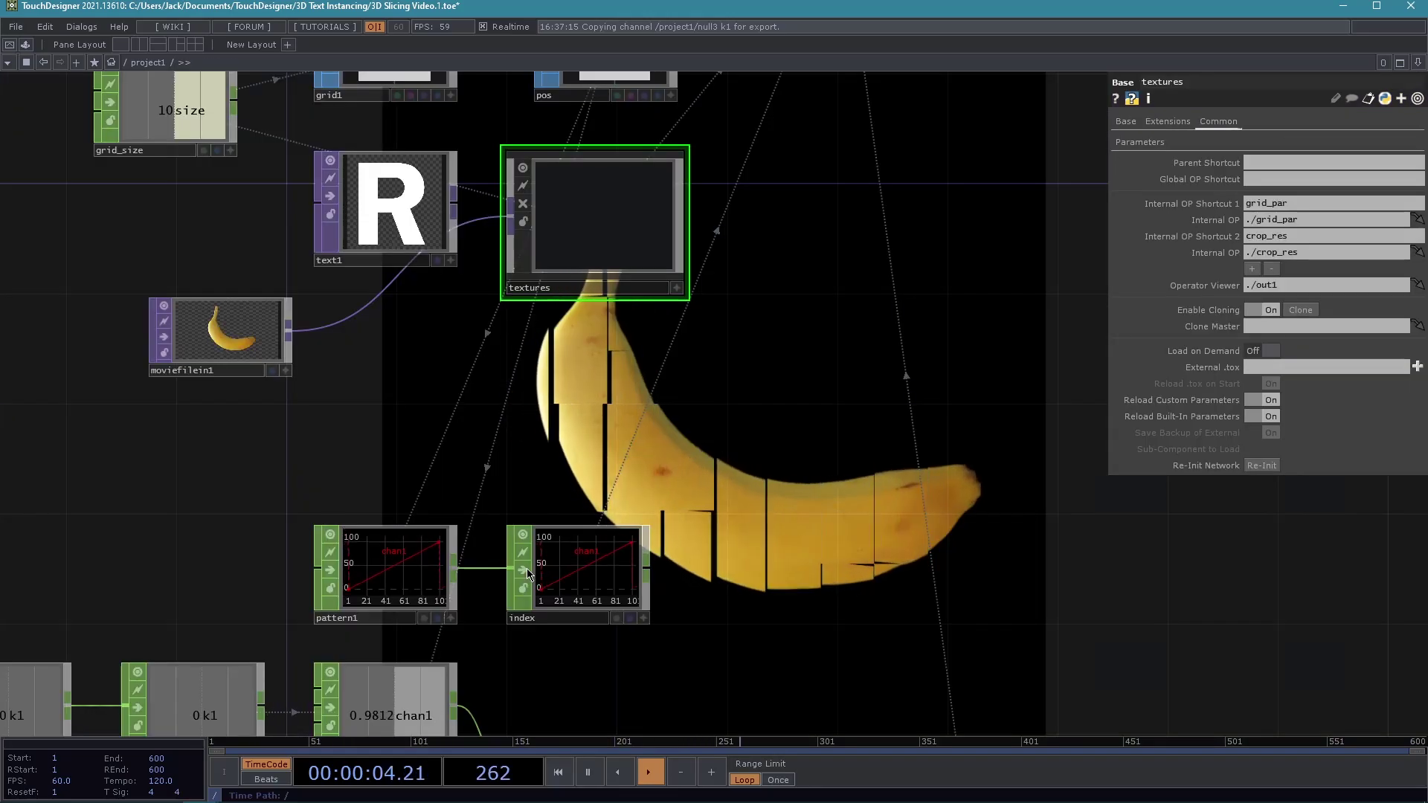
# Reconnect text1 to the textures input and delete moviefilein1.
pyautogui.moveTo(825, 539); pyautogui.dragTo(707, 462)
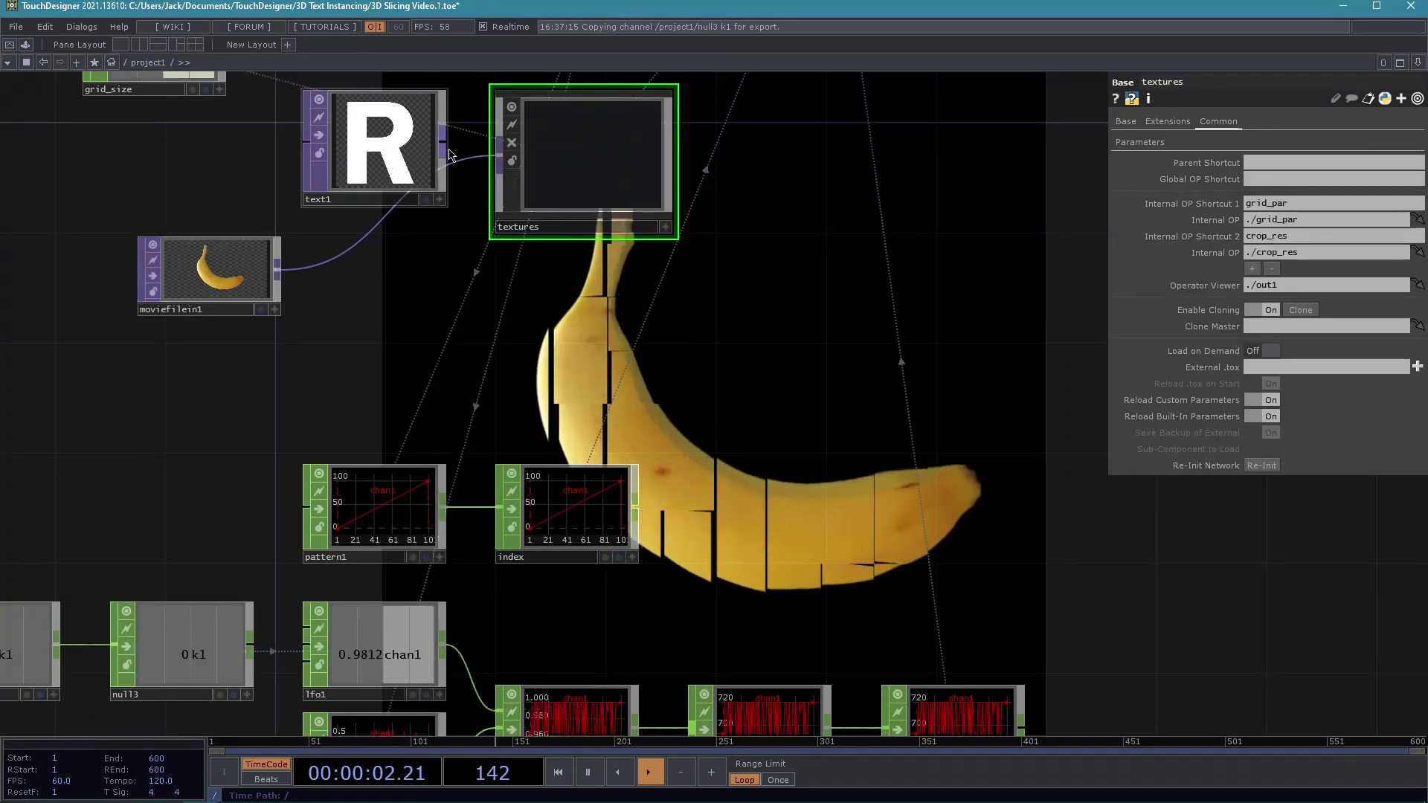
pyautogui.moveTo(448, 154); pyautogui.dragTo(491, 165)
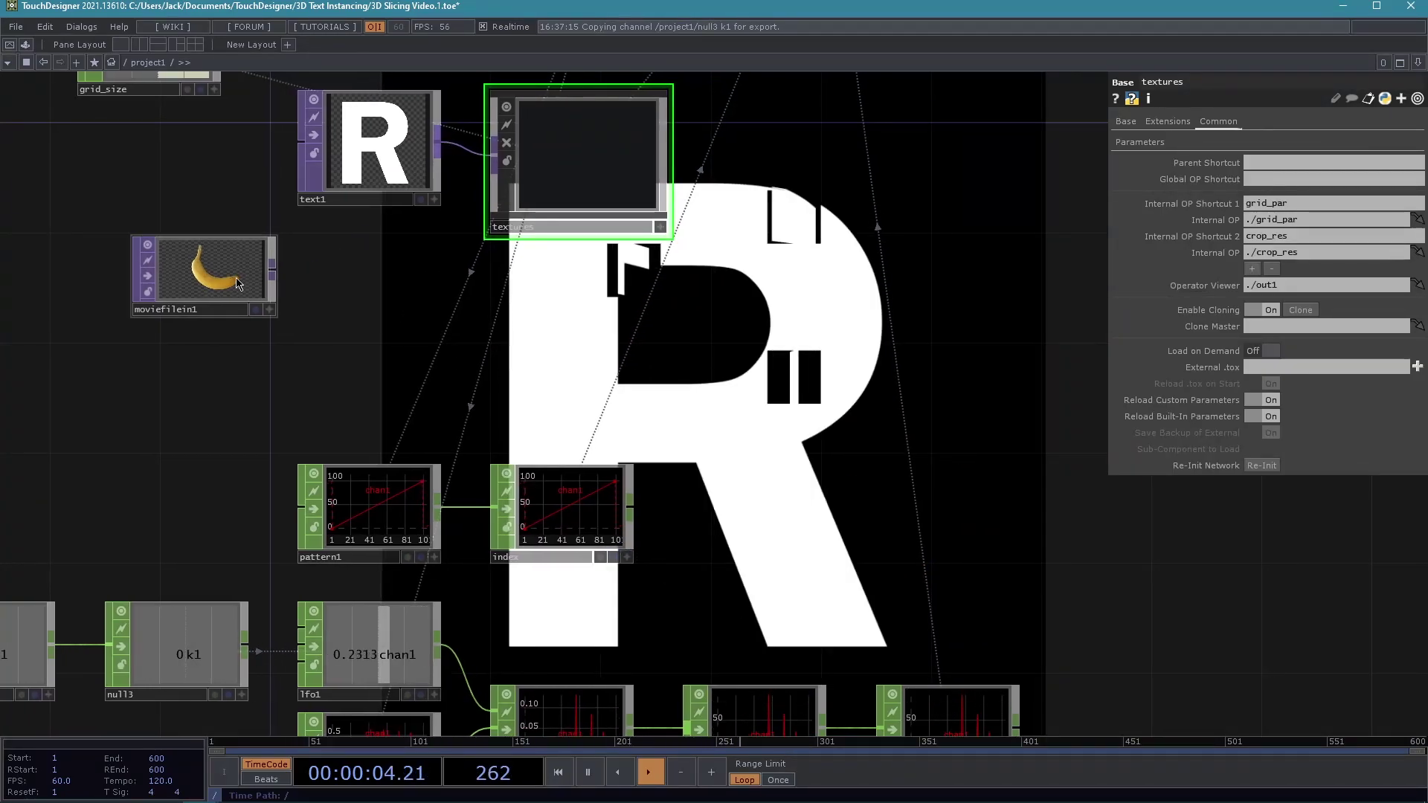
pyautogui.click(238, 276)
pyautogui.press('Delete')
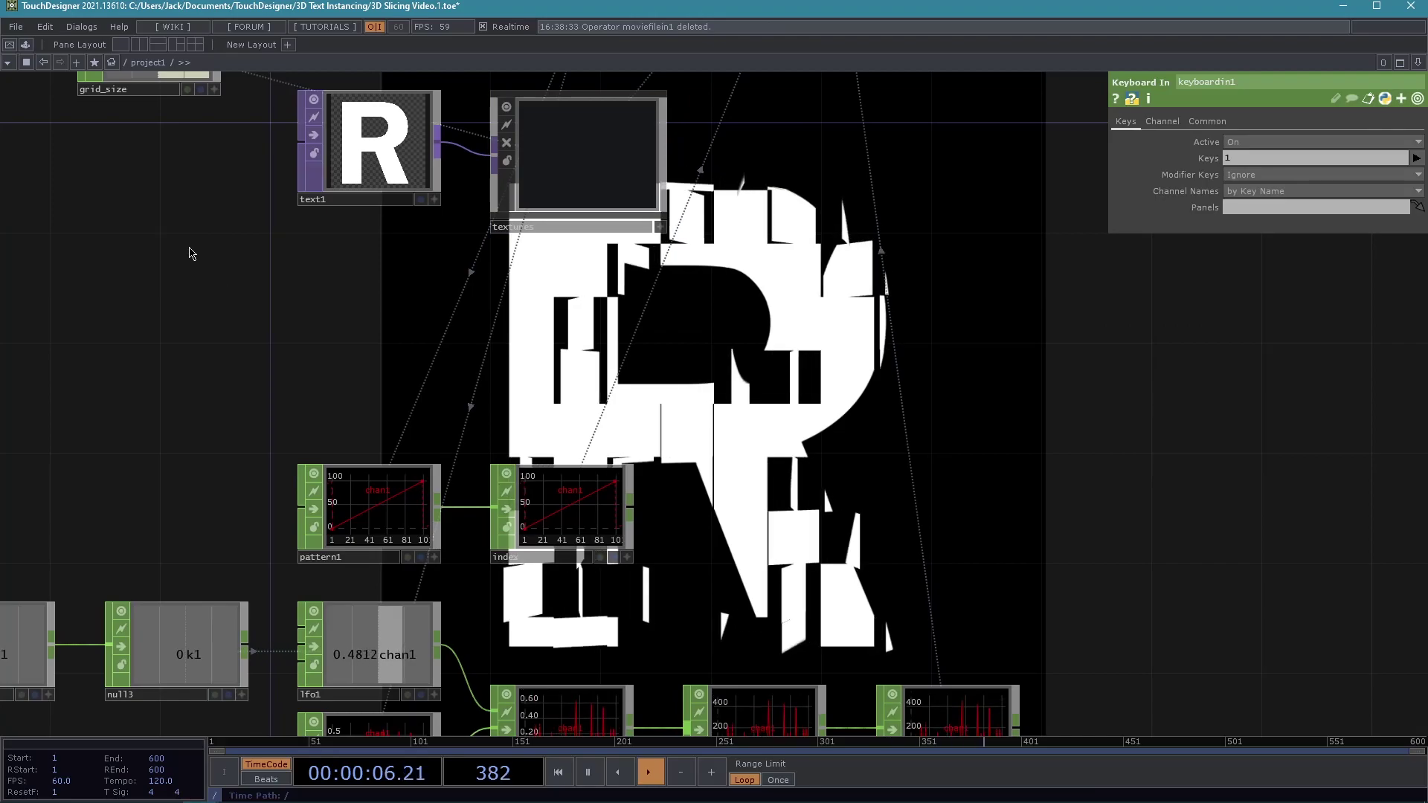
# Inside textures, reset fit1's Fit parameter to its default and return to the project1 network.
pyautogui.doubleClick(569, 156)
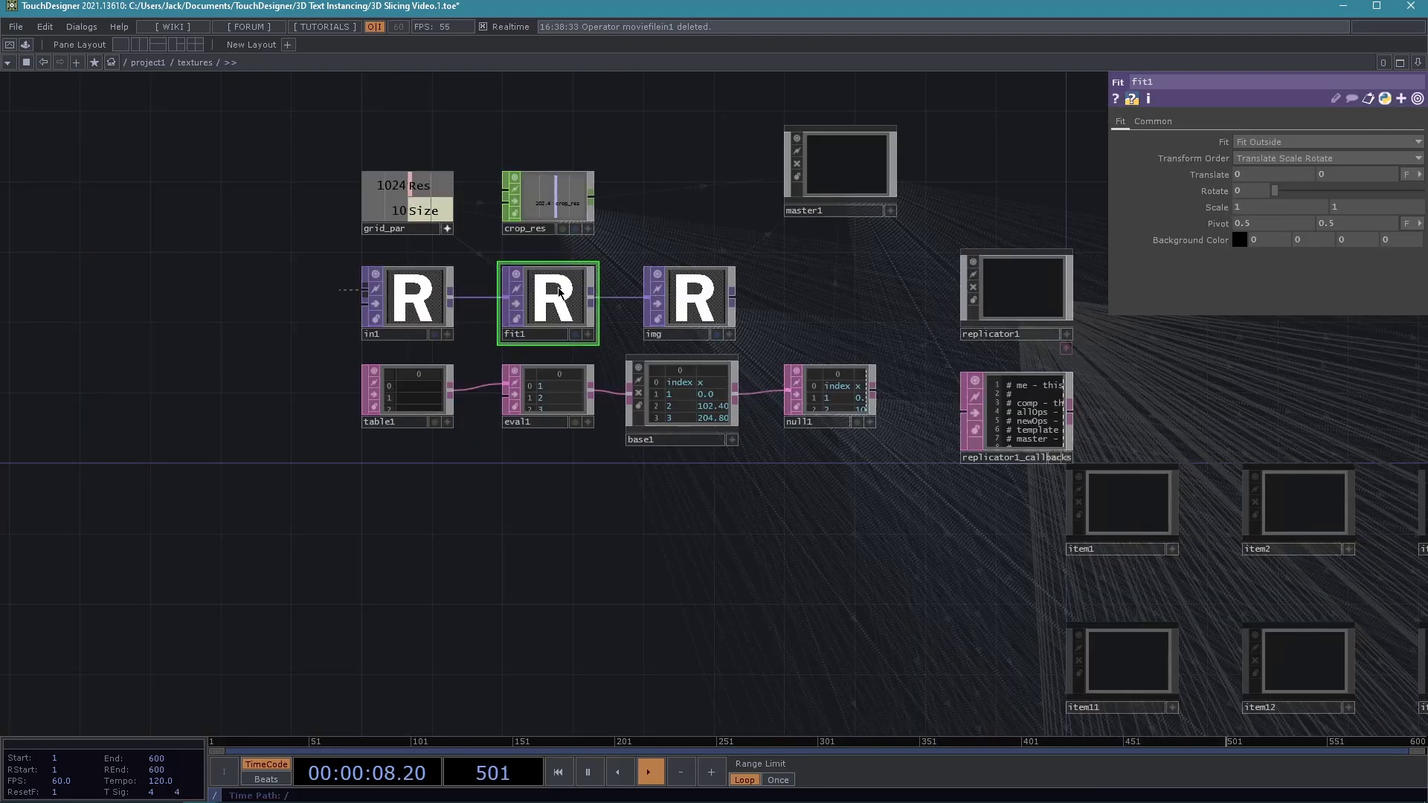
pyautogui.click(1248, 145)
pyautogui.rightClick(1228, 144)
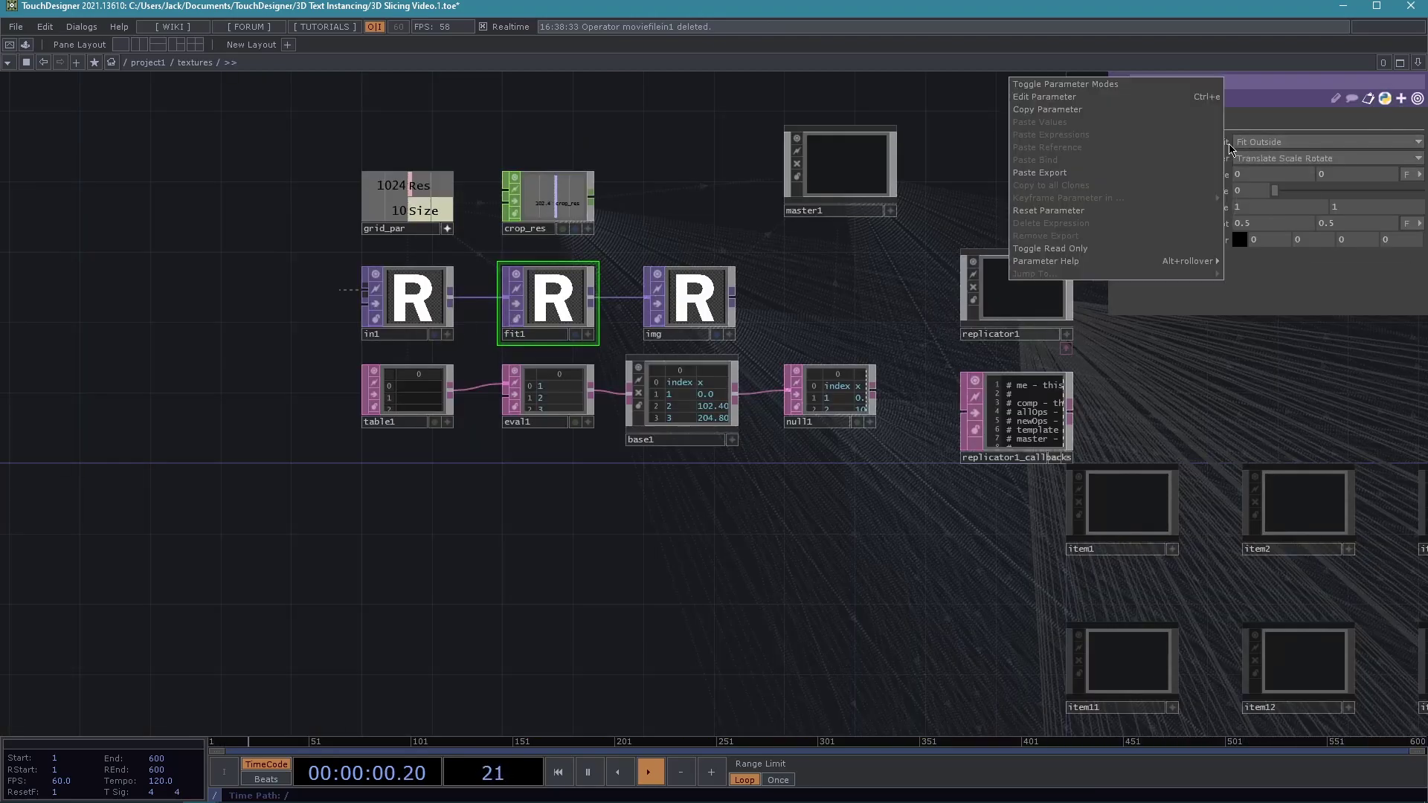
pyautogui.click(1108, 211)
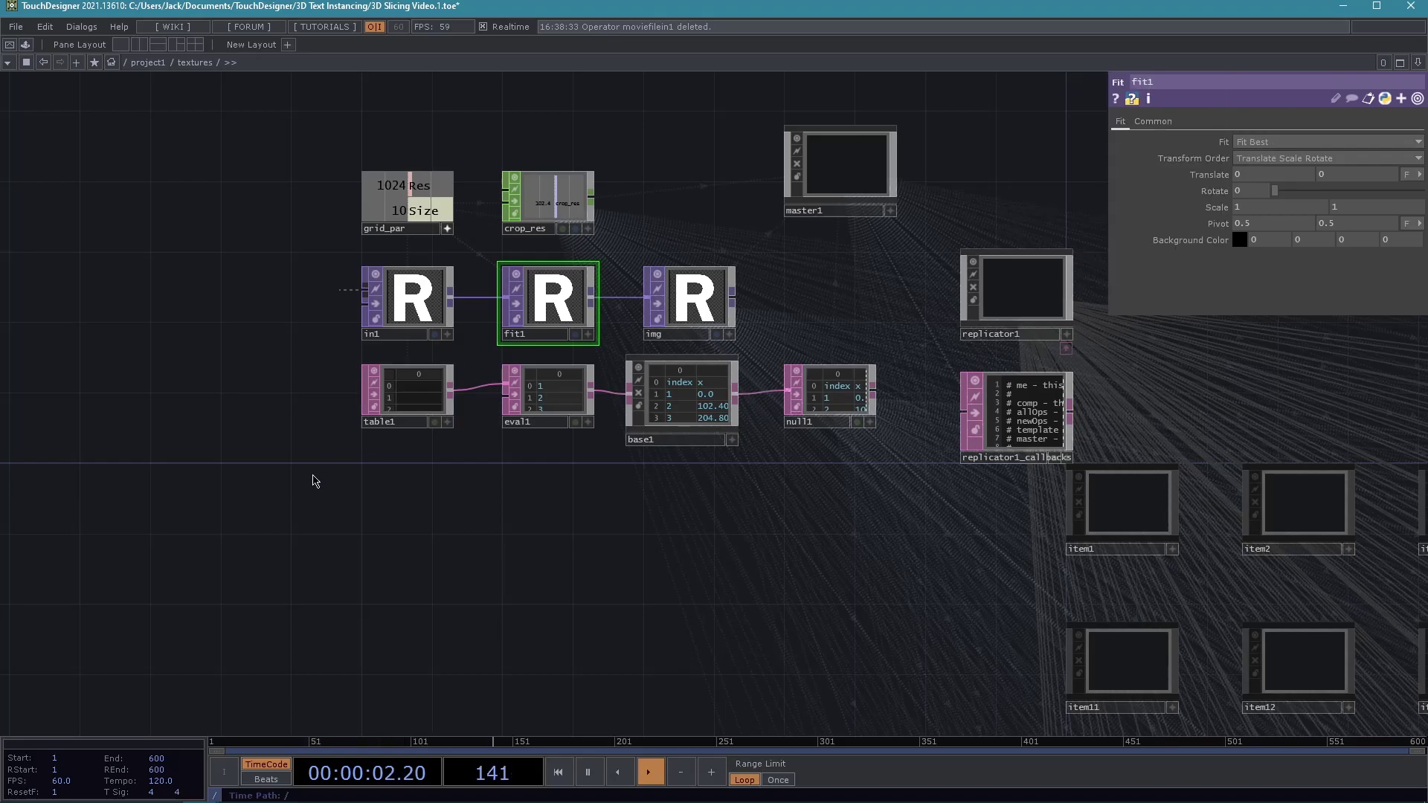
pyautogui.press('u')
# Select all the CHOP operators below text1 and move them back up beneath it.
pyautogui.moveTo(86, 354); pyautogui.dragTo(833, 628)
pyautogui.moveTo(353, 413); pyautogui.dragTo(353, 328)
pyautogui.scroll(3, 208, 319)
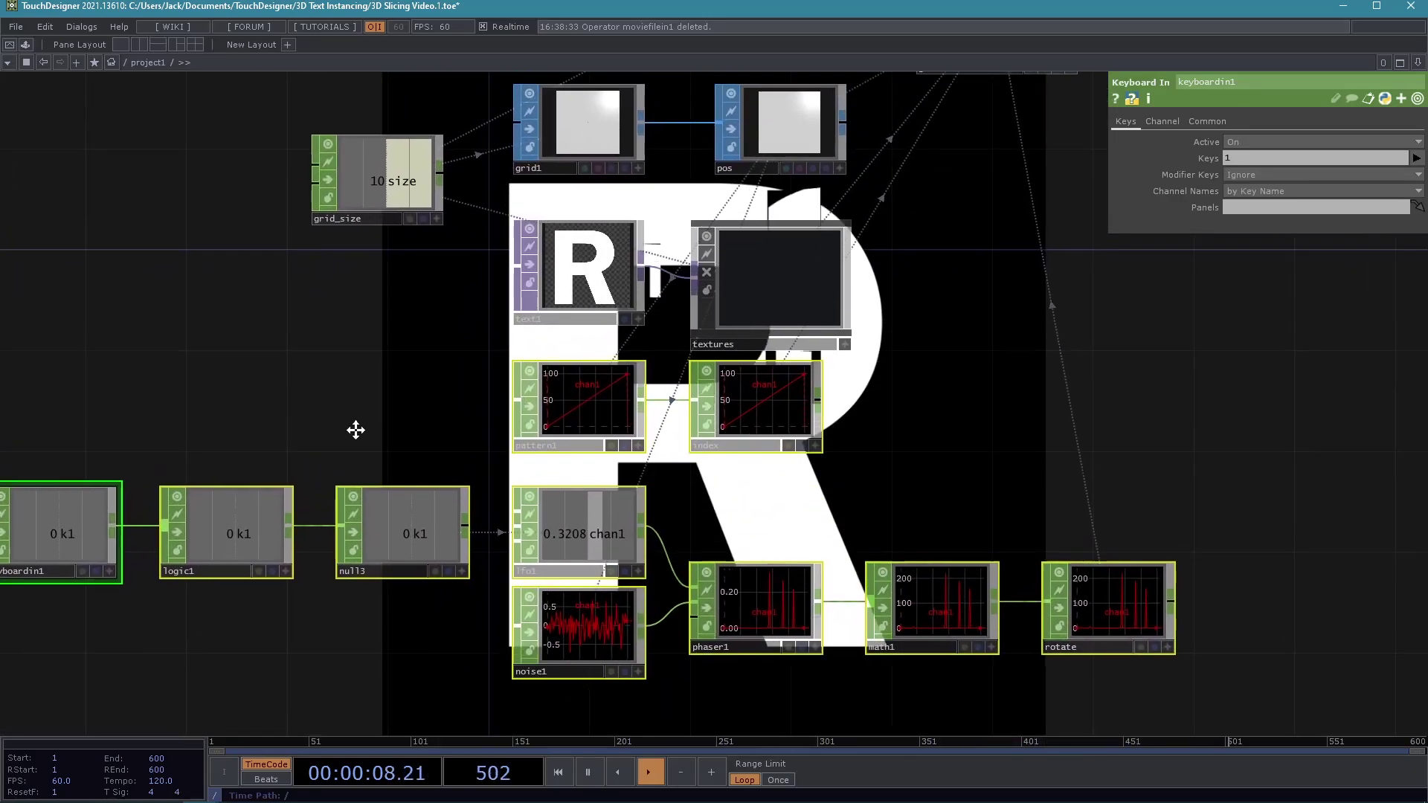
# Try finer slicing of the letter R with grid_size's size value at 20 and at 40.
pyautogui.moveTo(355, 421); pyautogui.dragTo(348, 541)
pyautogui.click(395, 270)
pyautogui.moveTo(365, 439); pyautogui.dragTo(116, 468)
pyautogui.moveTo(1029, 385); pyautogui.dragTo(906, 380)
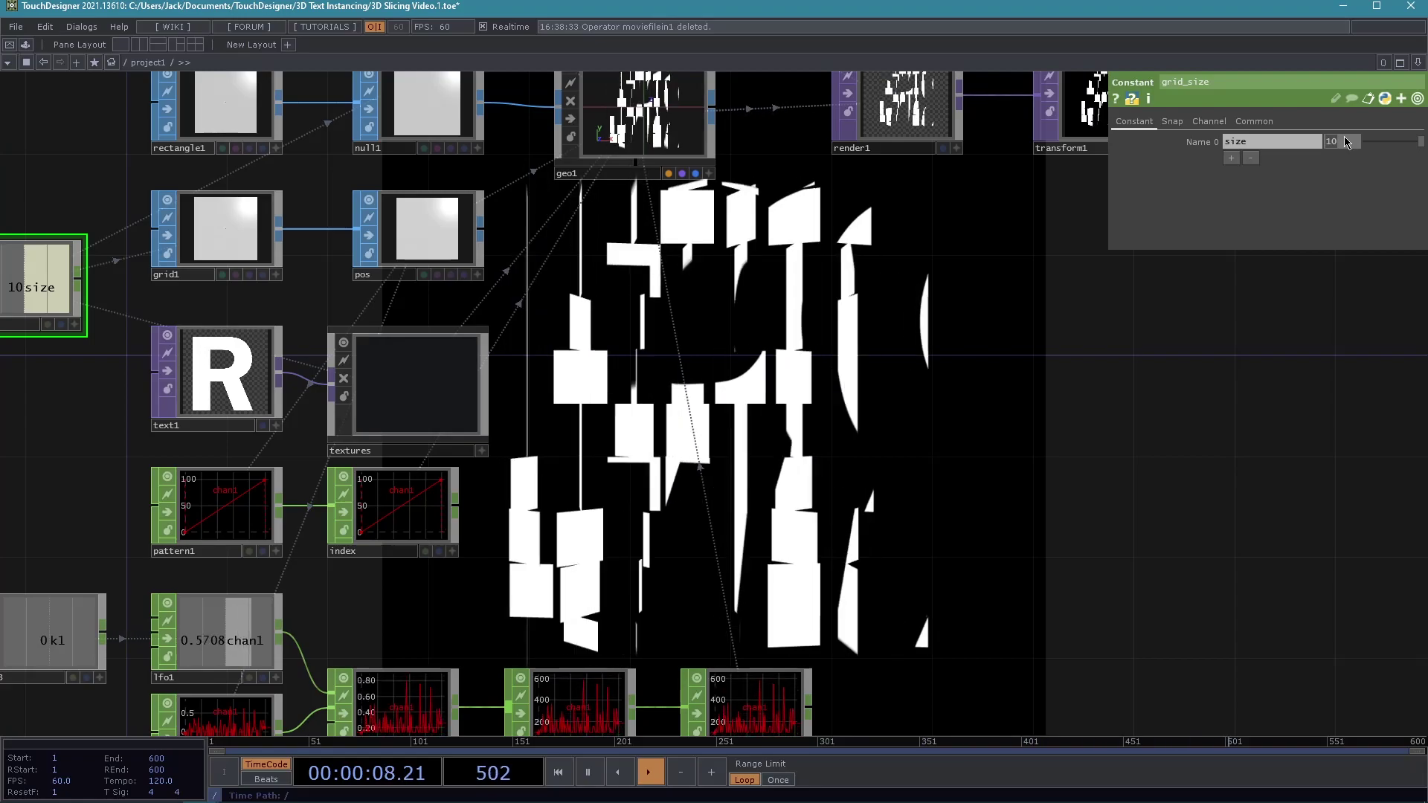
pyautogui.write('6')
pyautogui.press('Return')
pyautogui.moveTo(1031, 460); pyautogui.dragTo(902, 431)
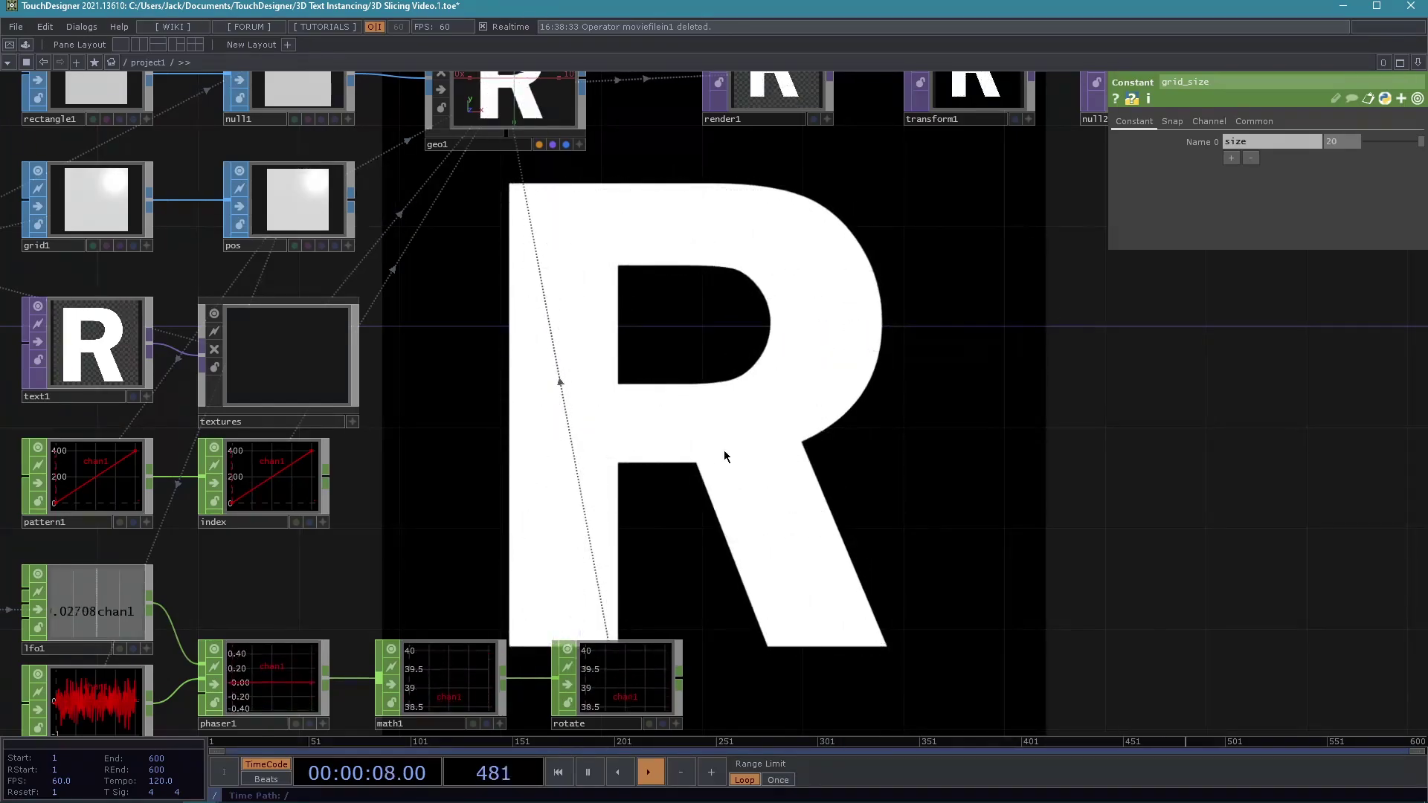
pyautogui.moveTo(720, 403); pyautogui.dragTo(719, 458)
pyautogui.moveTo(1109, 351); pyautogui.dragTo(1137, 258)
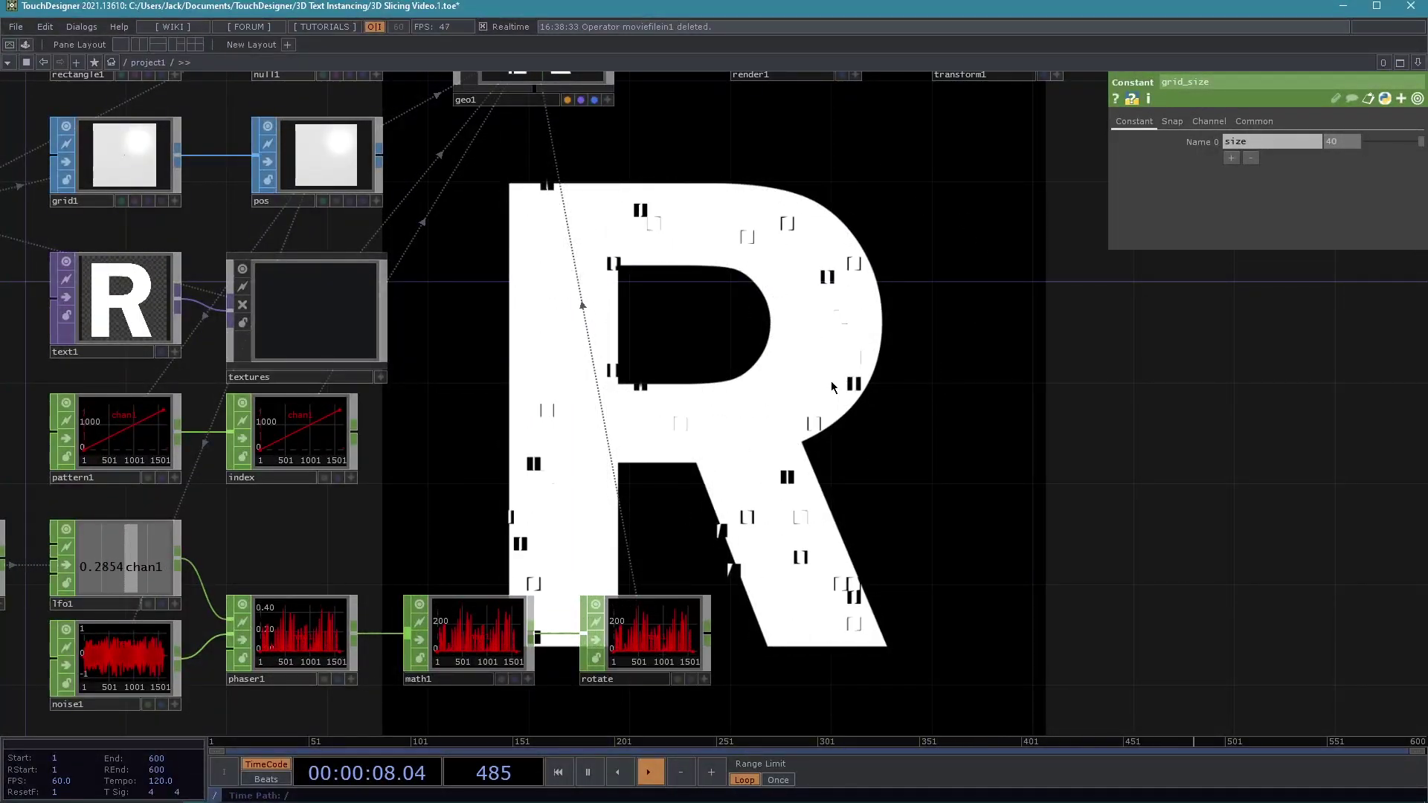
# Set grid_size's size value back to 10.
pyautogui.scroll(-5, 835, 387)
pyautogui.moveTo(933, 369); pyautogui.dragTo(815, 361)
pyautogui.click(1338, 141)
pyautogui.write('10')
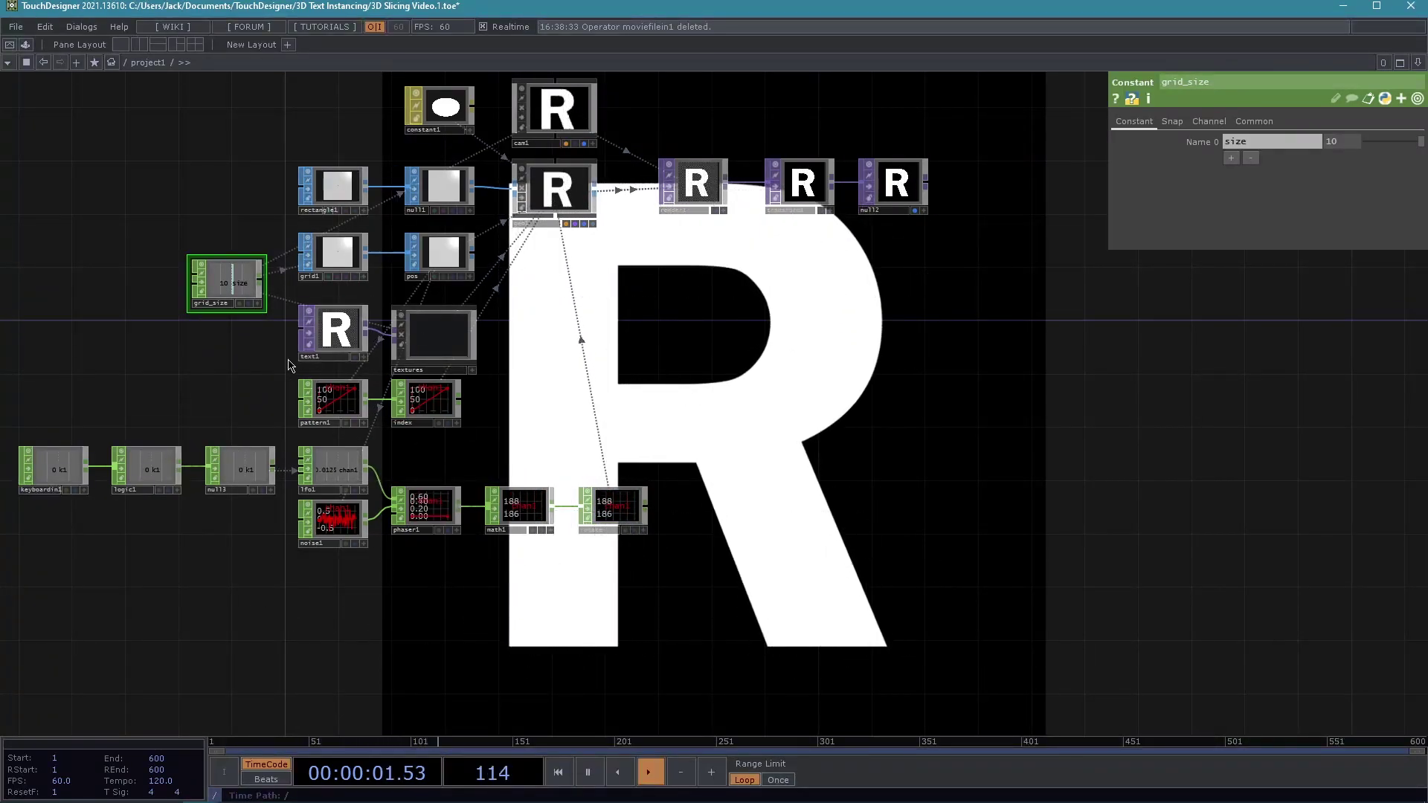
pyautogui.moveTo(767, 398); pyautogui.dragTo(676, 392)
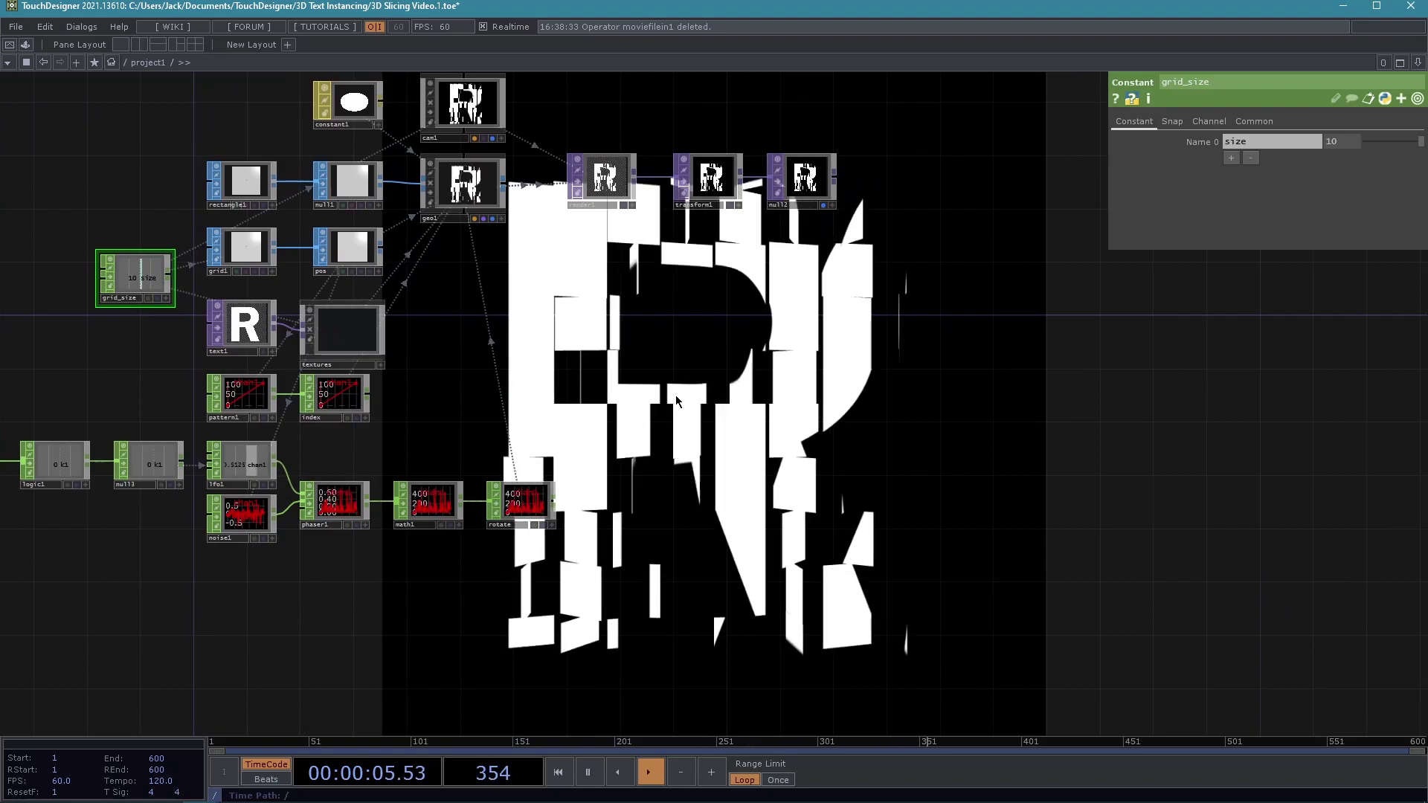
pyautogui.scroll(5, 372, 335)
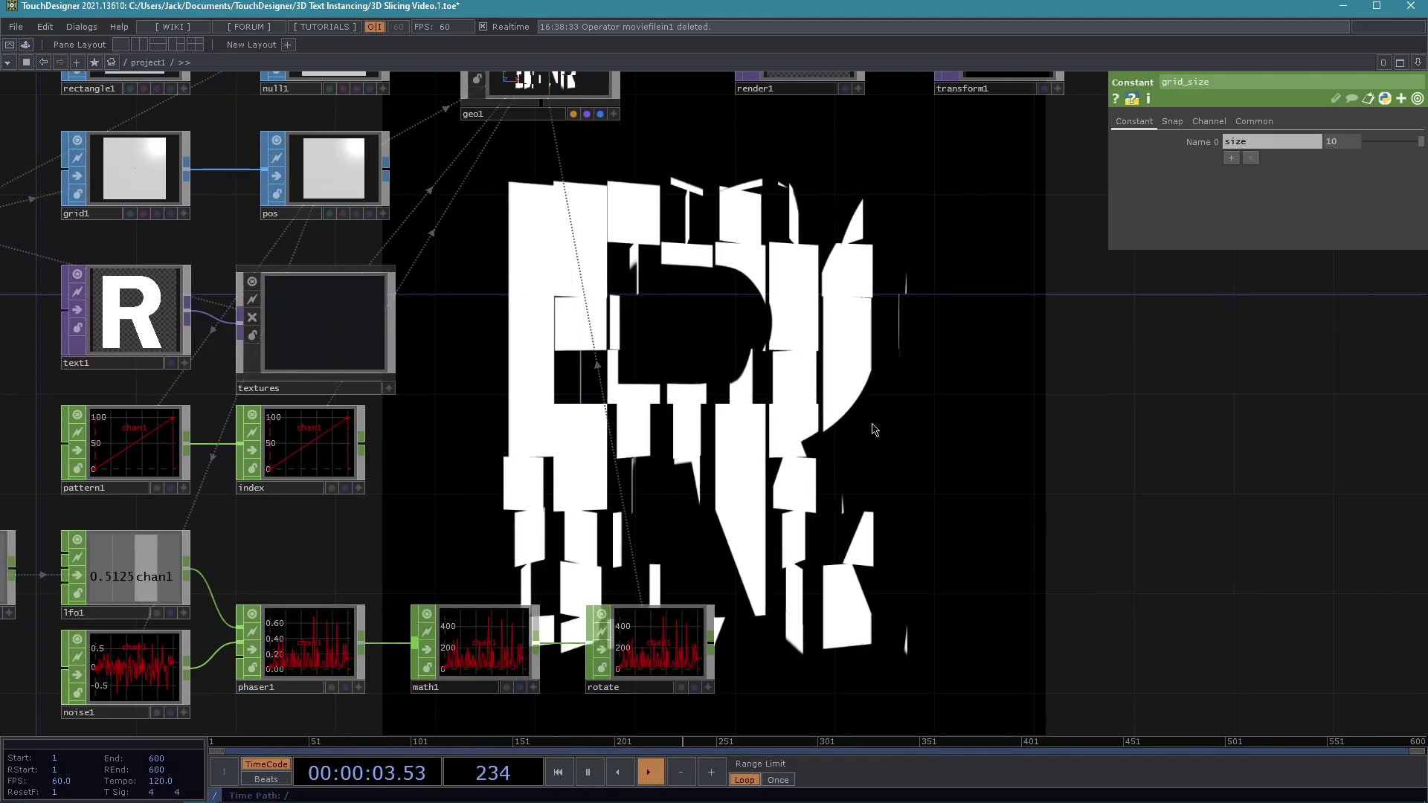
pyautogui.scroll(-5, 873, 435)
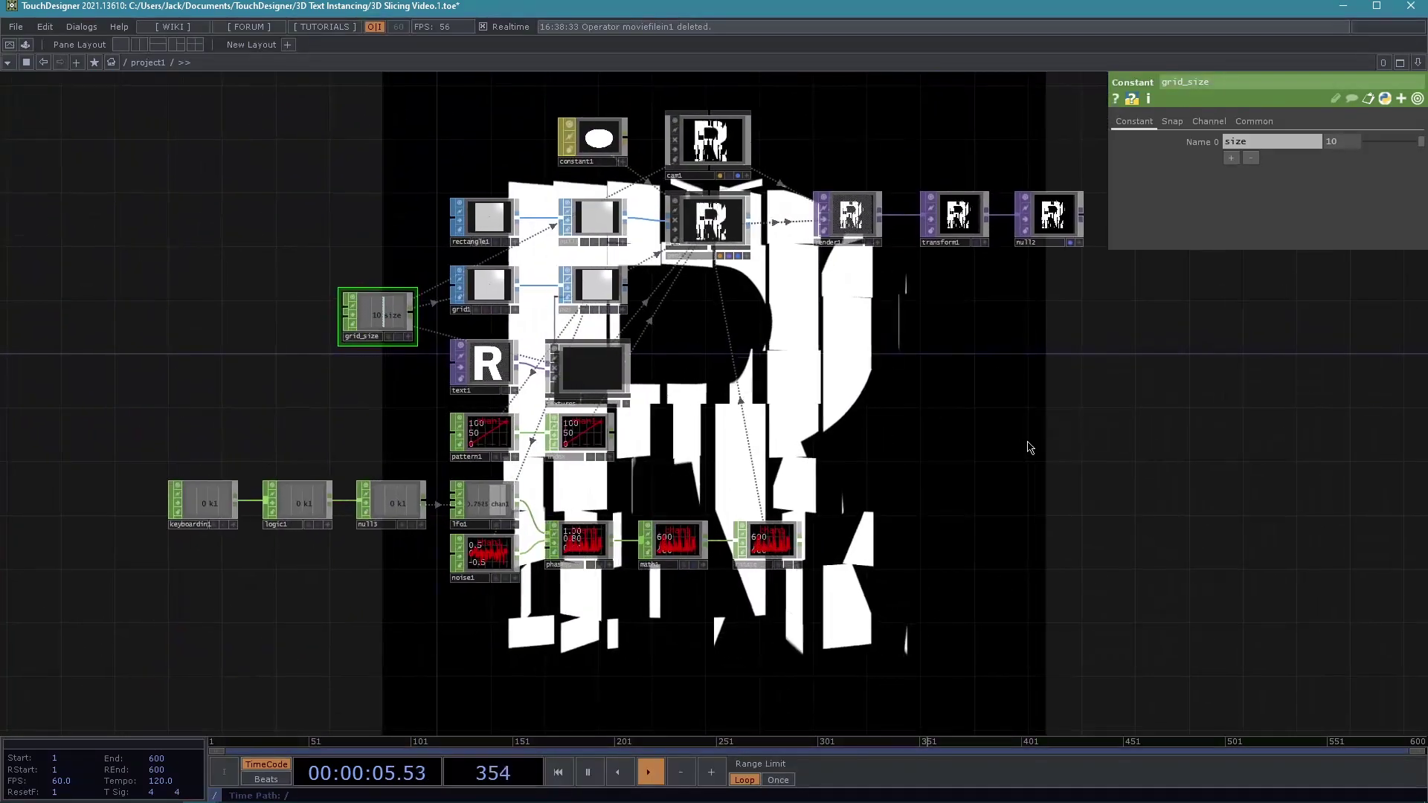